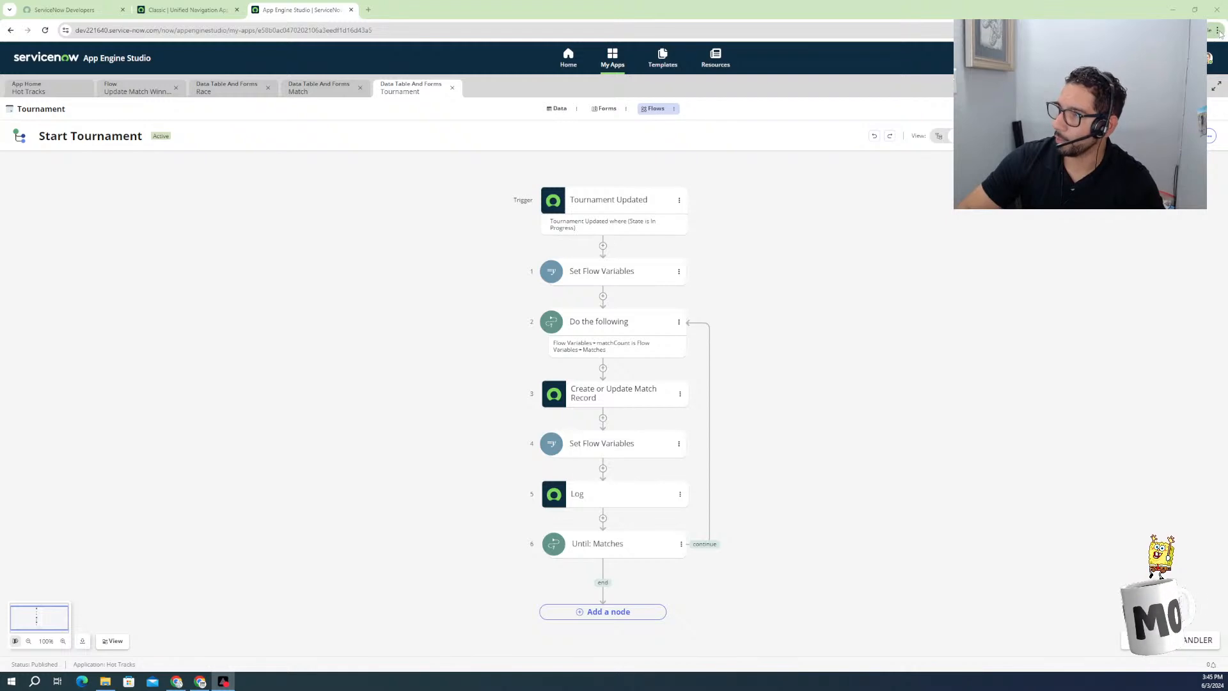
Enlarge the page to 150% and zoom the Start Tournament flow diagram in to 110%.
{"action": "left_click", "coordinate": [1218, 30]}
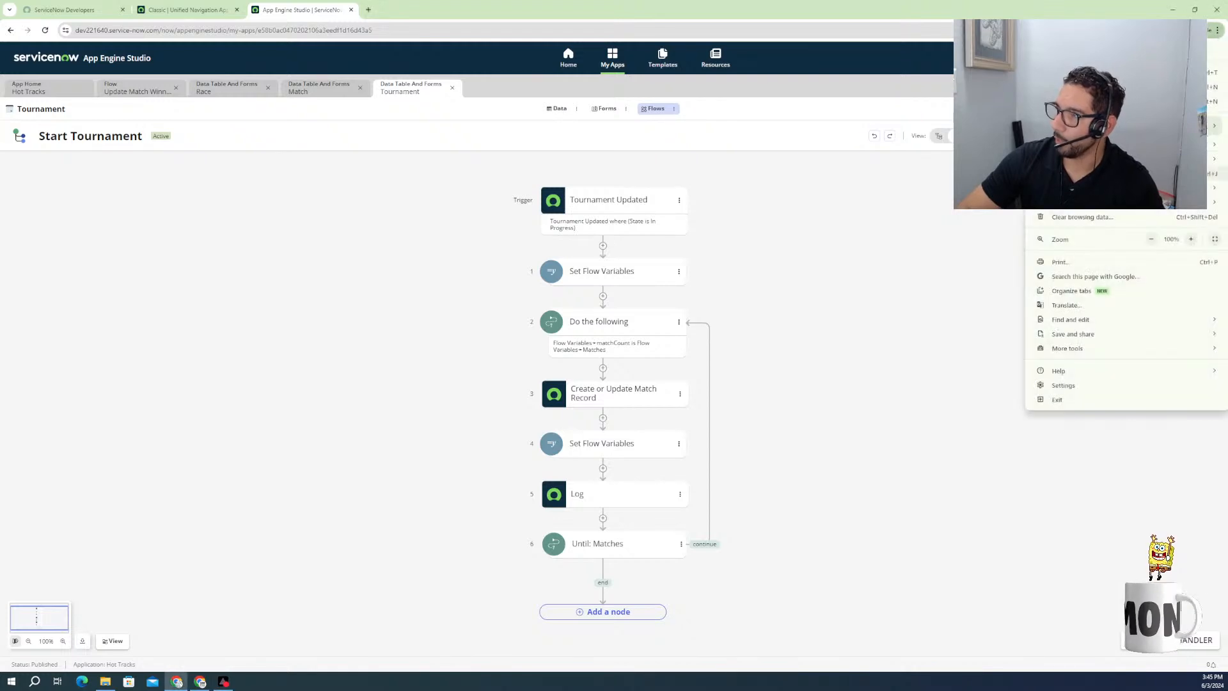
{"action": "left_click", "coordinate": [1190, 240]}
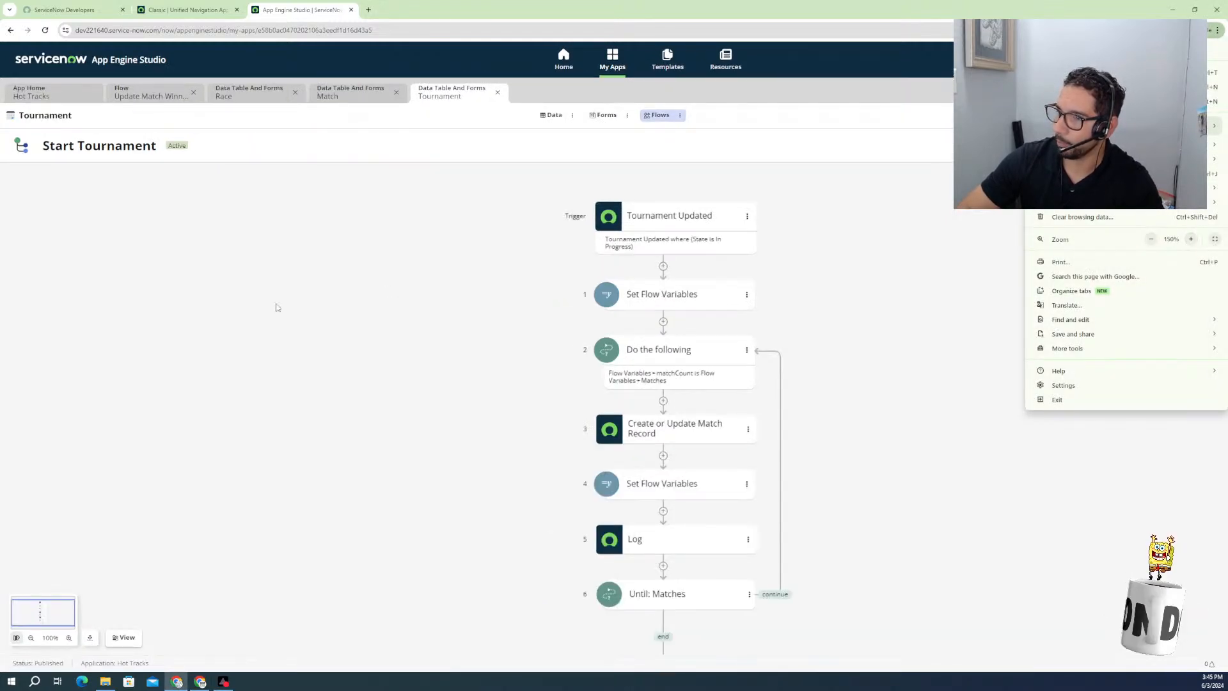
{"action": "left_click", "coordinate": [330, 347]}
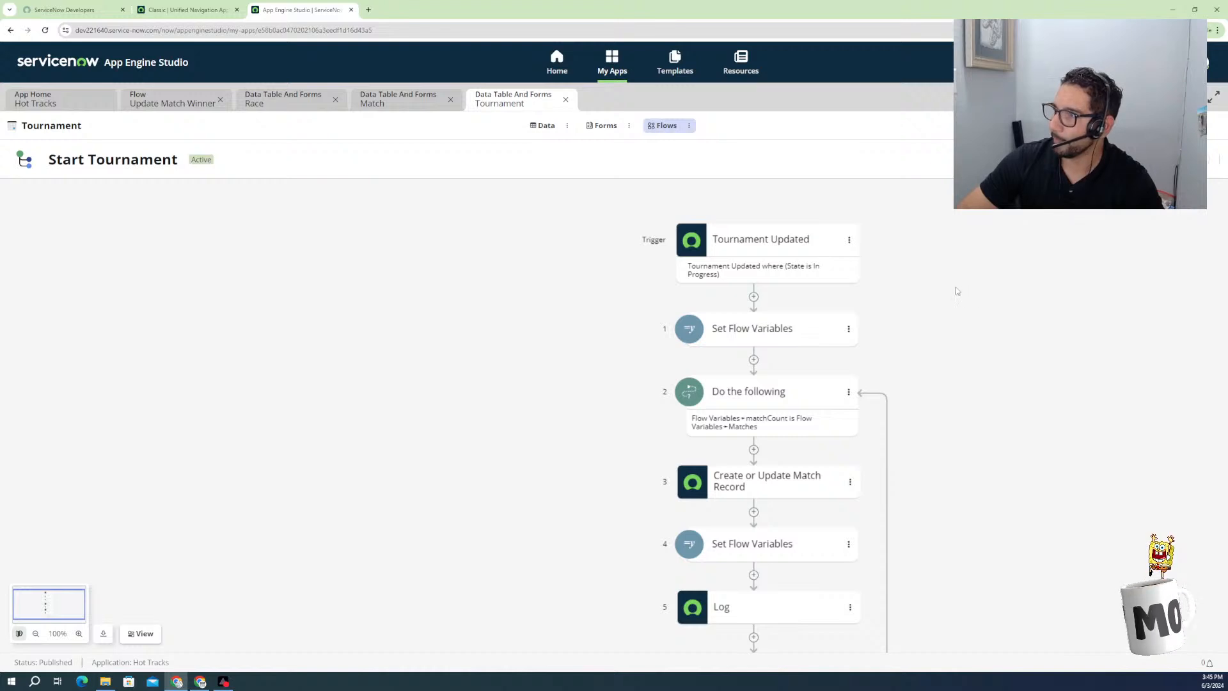
{"action": "key", "text": "ctrl+plus"}
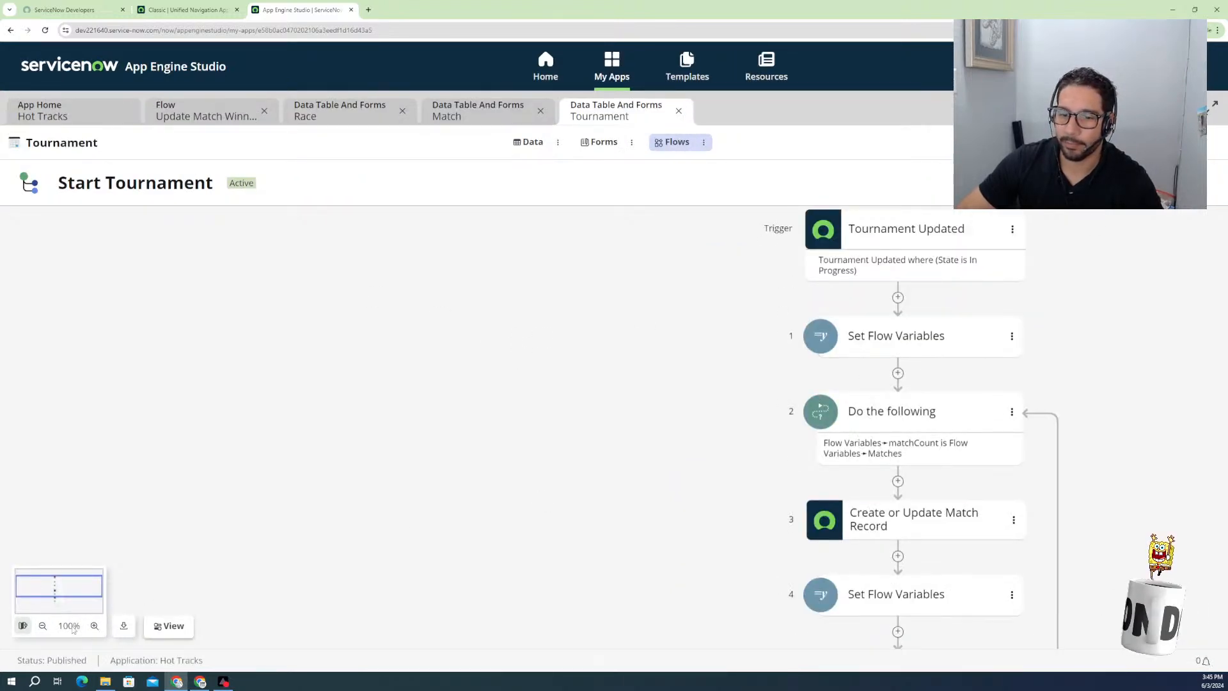
{"action": "left_click", "coordinate": [95, 625]}
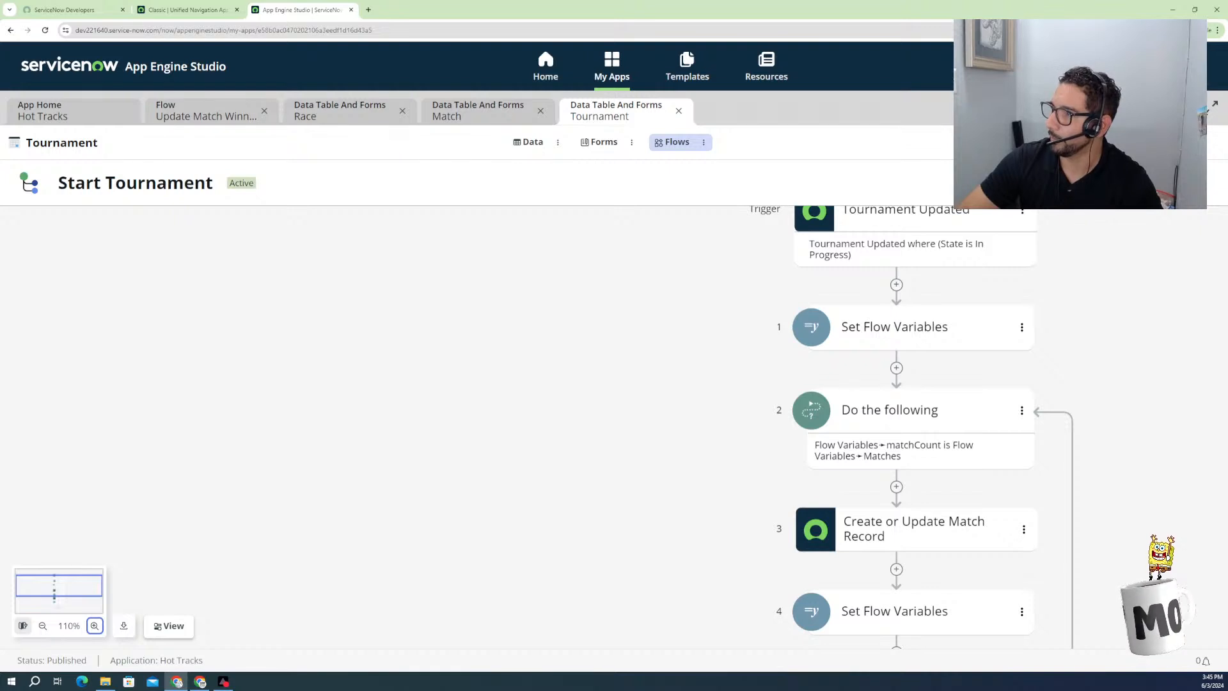
Reduce the page zoom to 110% and zoom the flow diagram in to 130%.
{"action": "left_click", "coordinate": [1216, 30]}
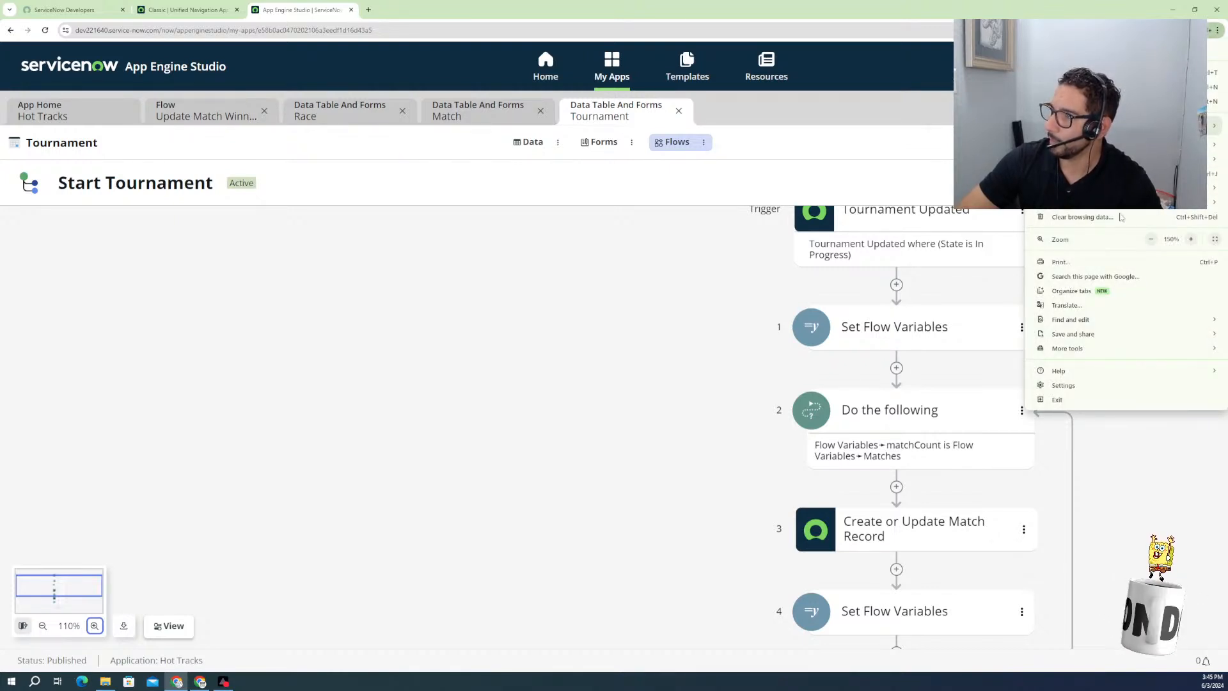
{"action": "left_click", "coordinate": [1150, 239]}
{"action": "left_click", "coordinate": [1150, 239]}
{"action": "left_click", "coordinate": [1150, 239]}
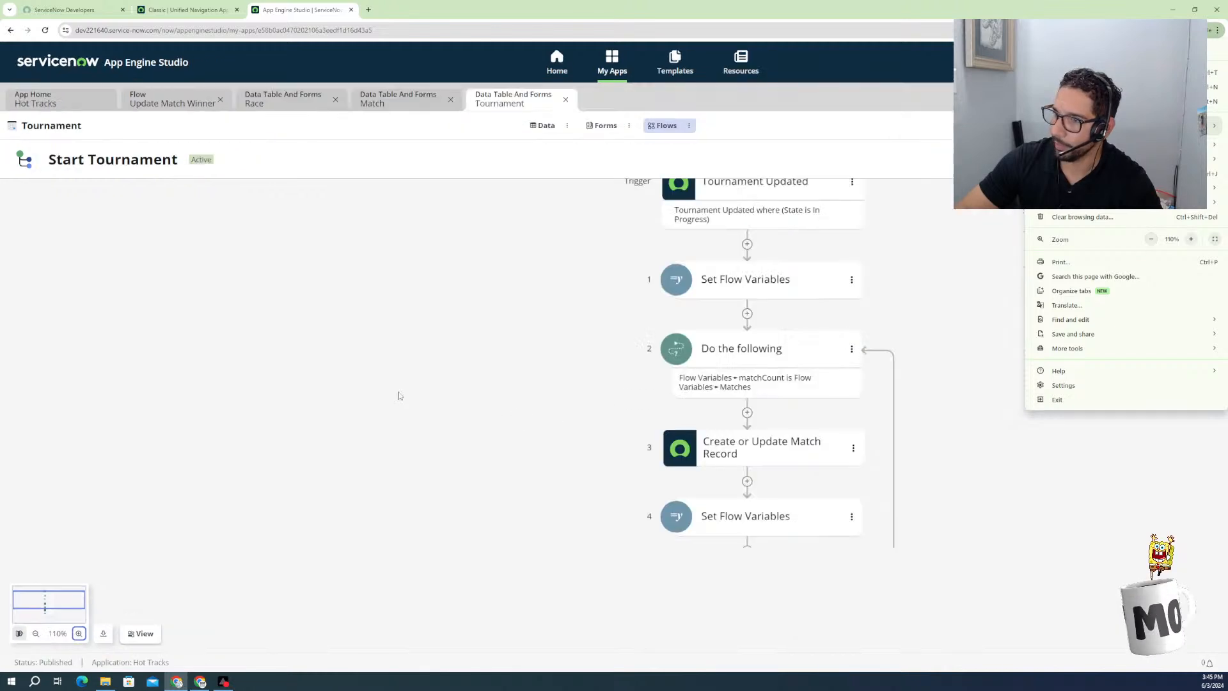
{"action": "left_click", "coordinate": [75, 635]}
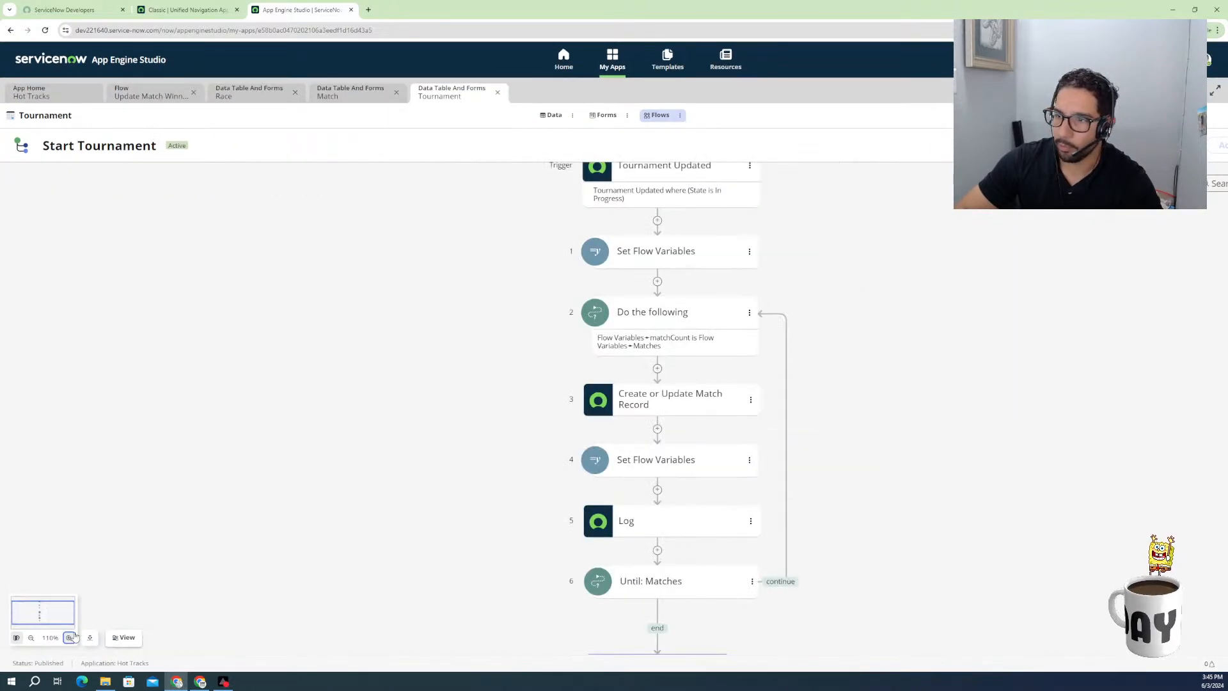
{"action": "left_click", "coordinate": [70, 640]}
{"action": "left_click", "coordinate": [70, 639]}
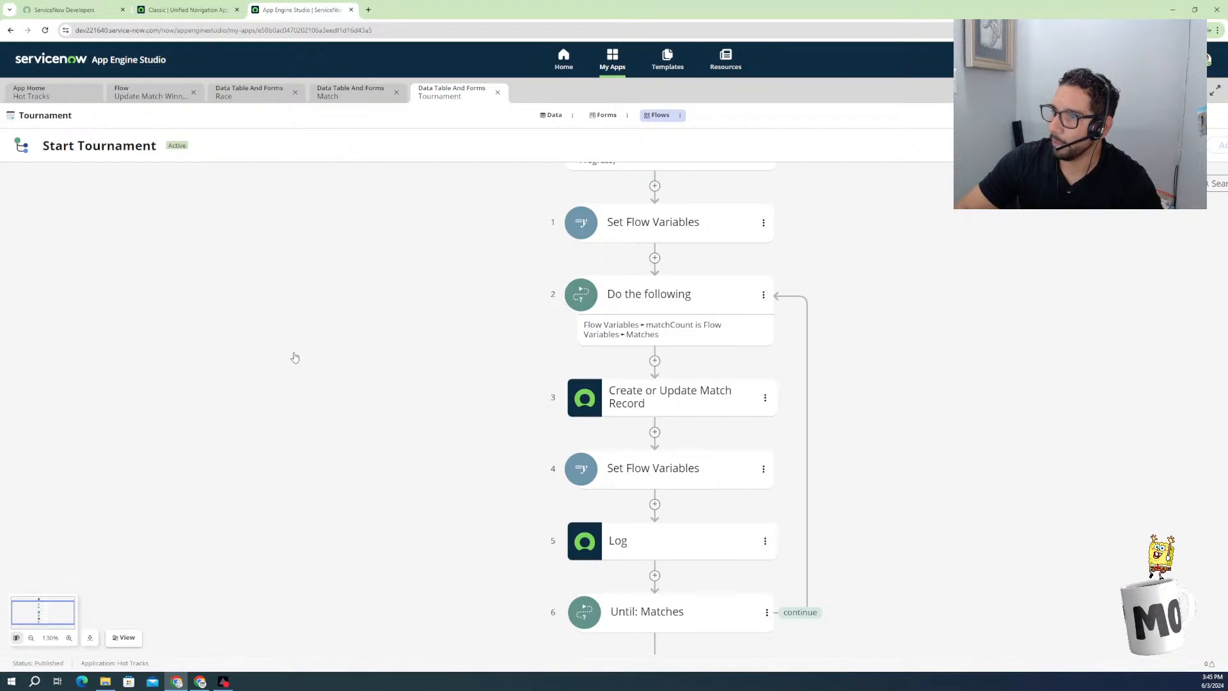
Show the Start Tournament flow as a step list instead of a diagram and enlarge the page to 150%.
{"action": "left_click", "coordinate": [1030, 145]}
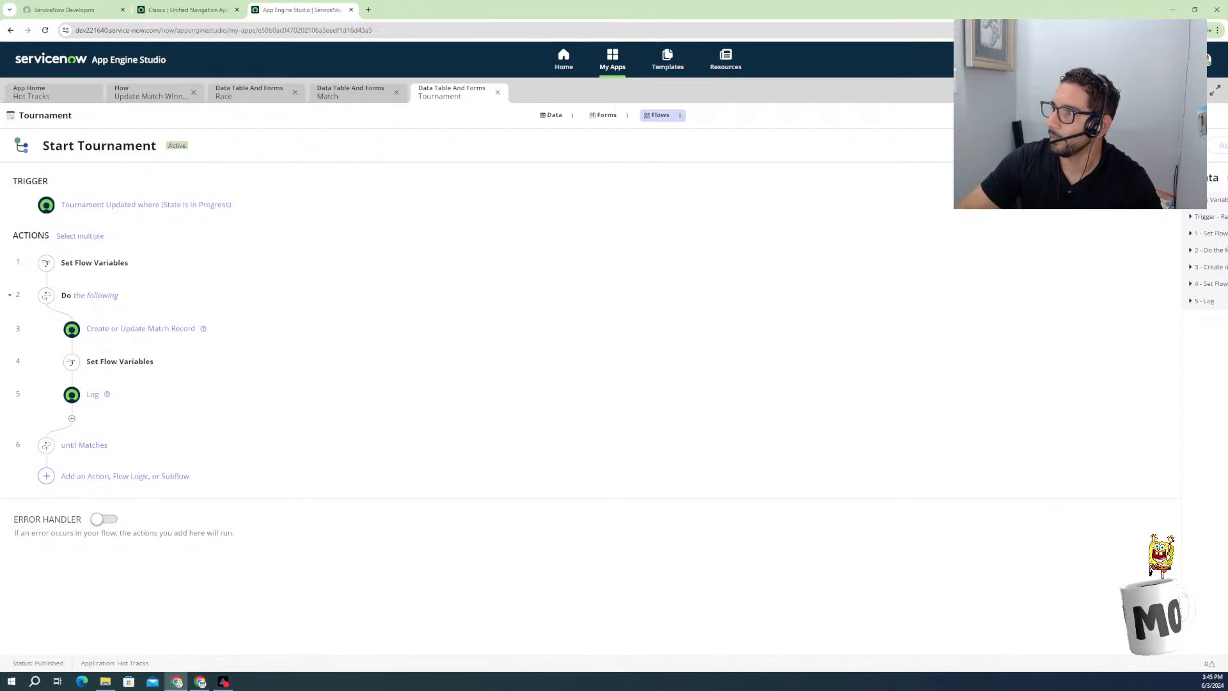
{"action": "left_click", "coordinate": [1217, 30]}
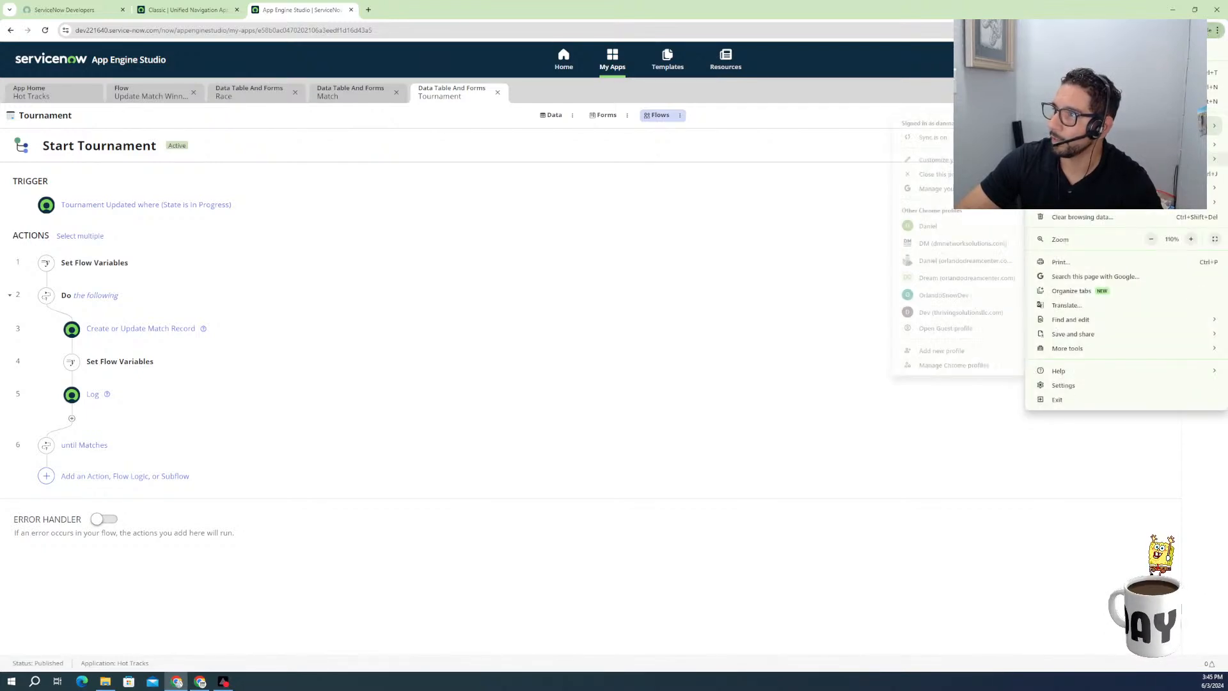
{"action": "left_click", "coordinate": [1190, 240]}
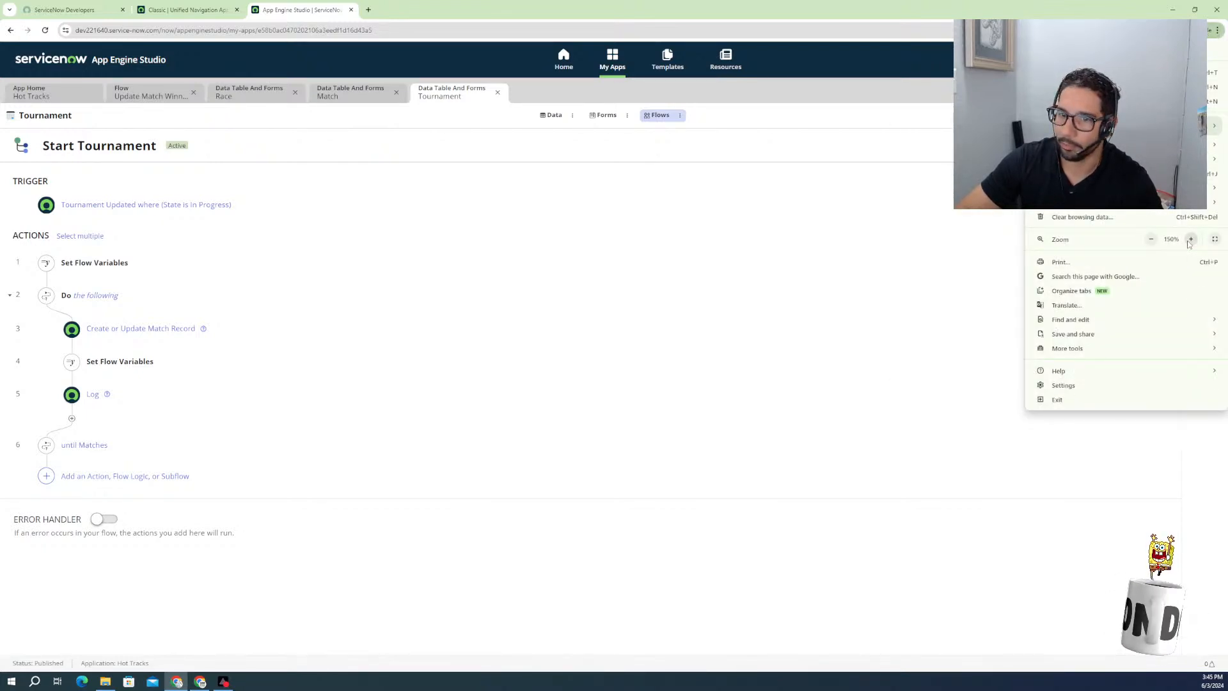
{"action": "left_click", "coordinate": [545, 376]}
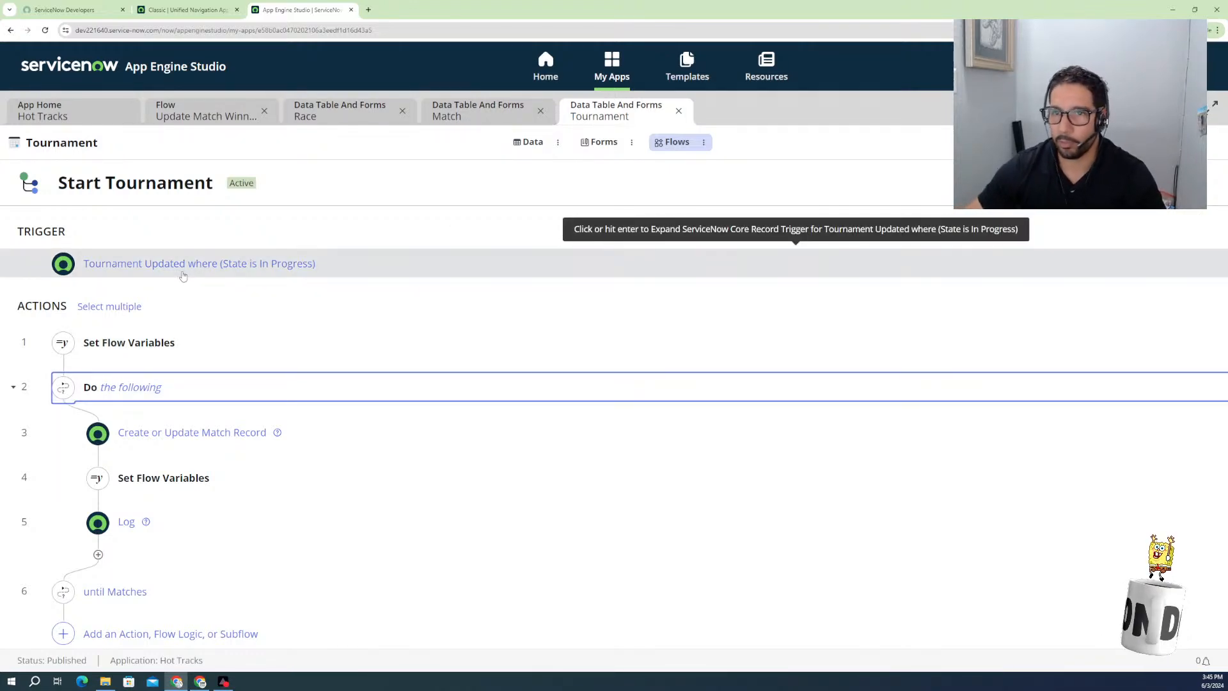
Review the Hot Tracks app's logic and automation list and return to the Start Tournament flow.
{"action": "left_click", "coordinate": [105, 119]}
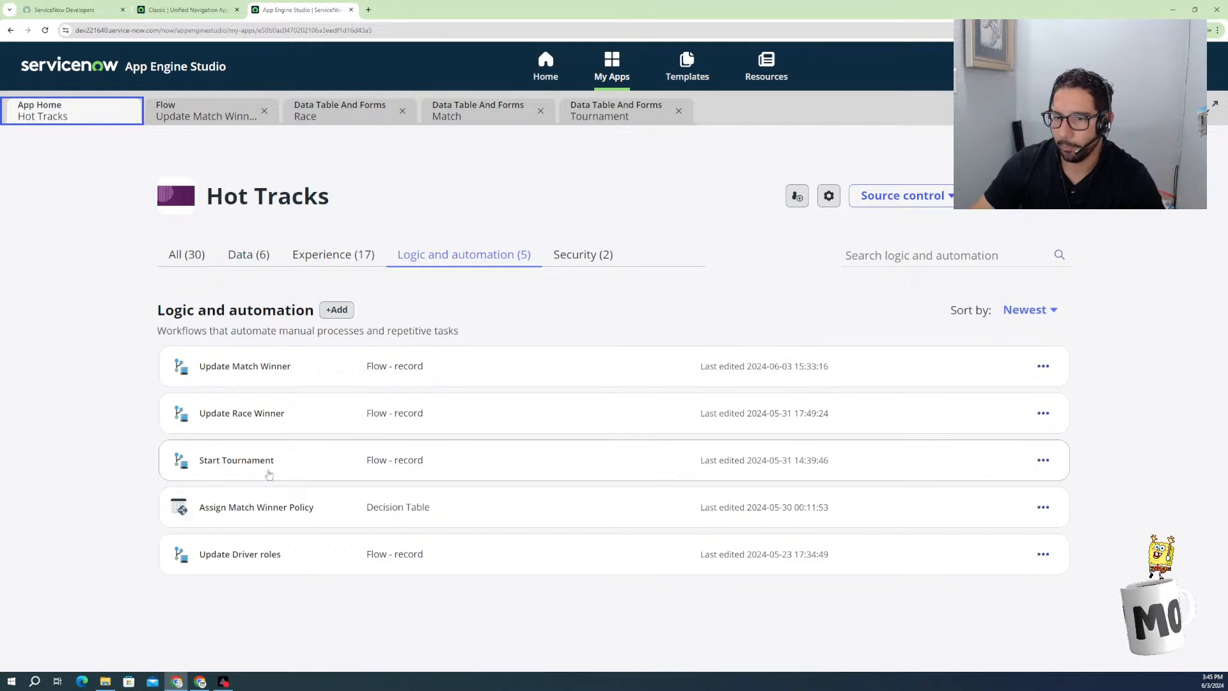
{"action": "left_click", "coordinate": [620, 117]}
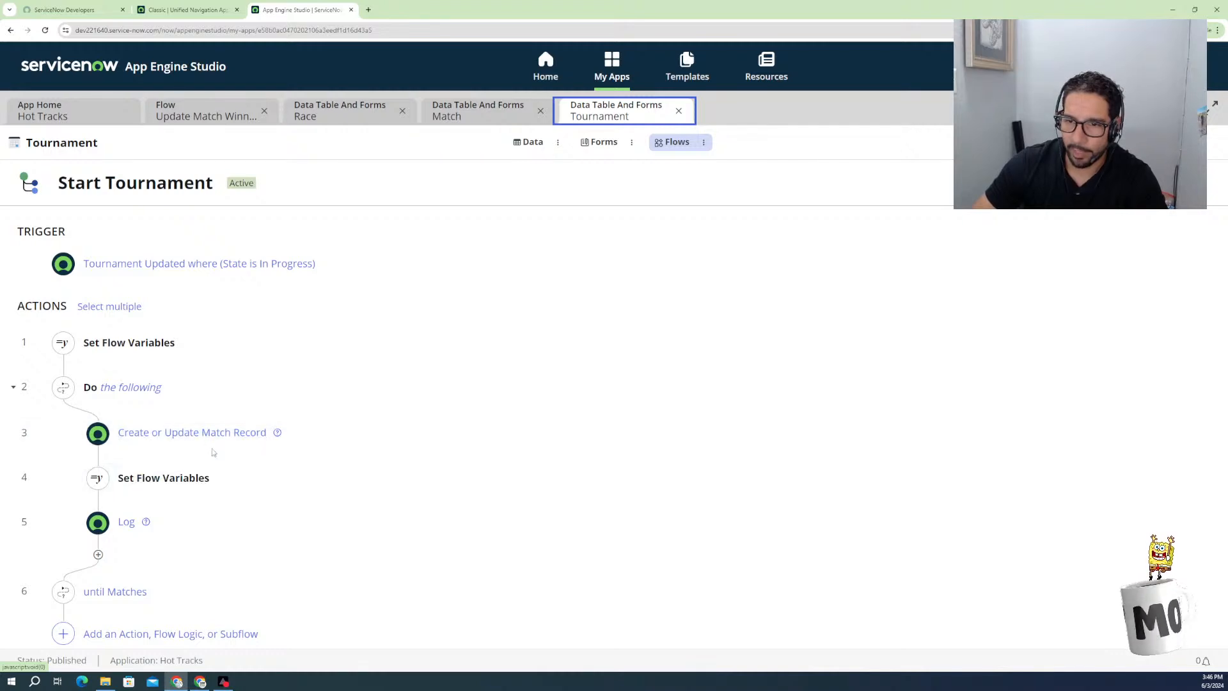
Expand the Create or Update Match Record action and the tournament trigger to examine their settings.
{"action": "left_click", "coordinate": [184, 433]}
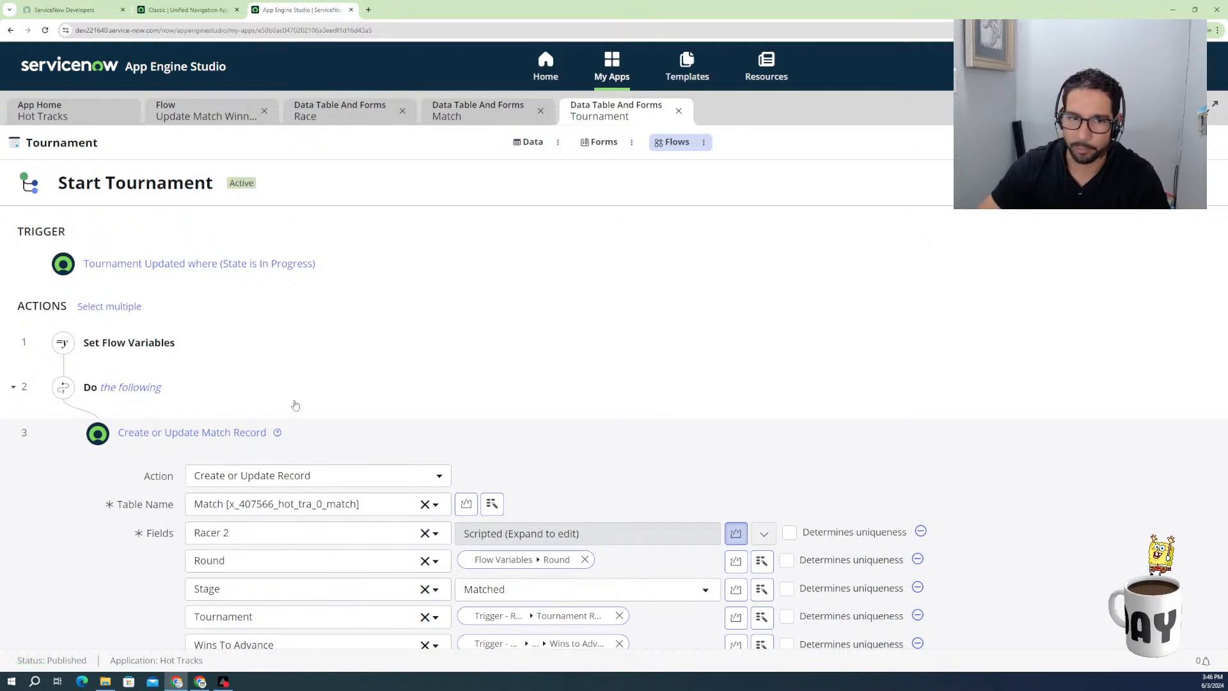
{"action": "scroll", "coordinate": [332, 368], "scroll_direction": "down", "scroll_amount": 1}
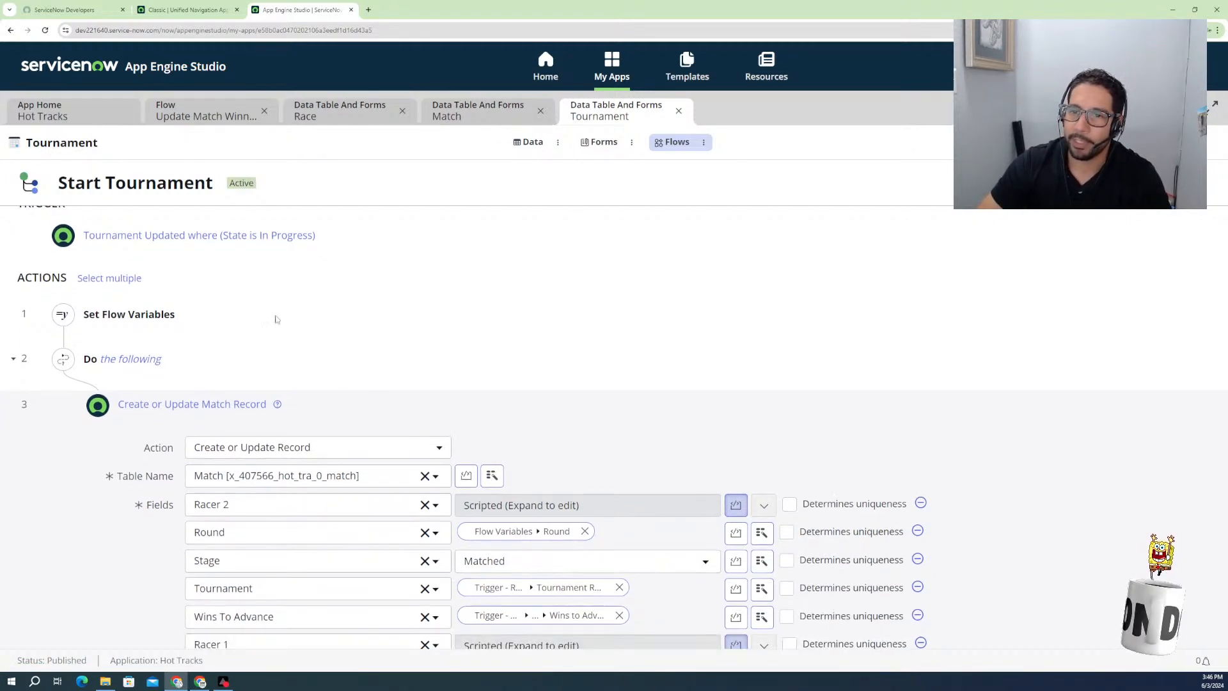
{"action": "scroll", "coordinate": [323, 339], "scroll_direction": "up", "scroll_amount": 1}
{"action": "left_click", "coordinate": [231, 266]}
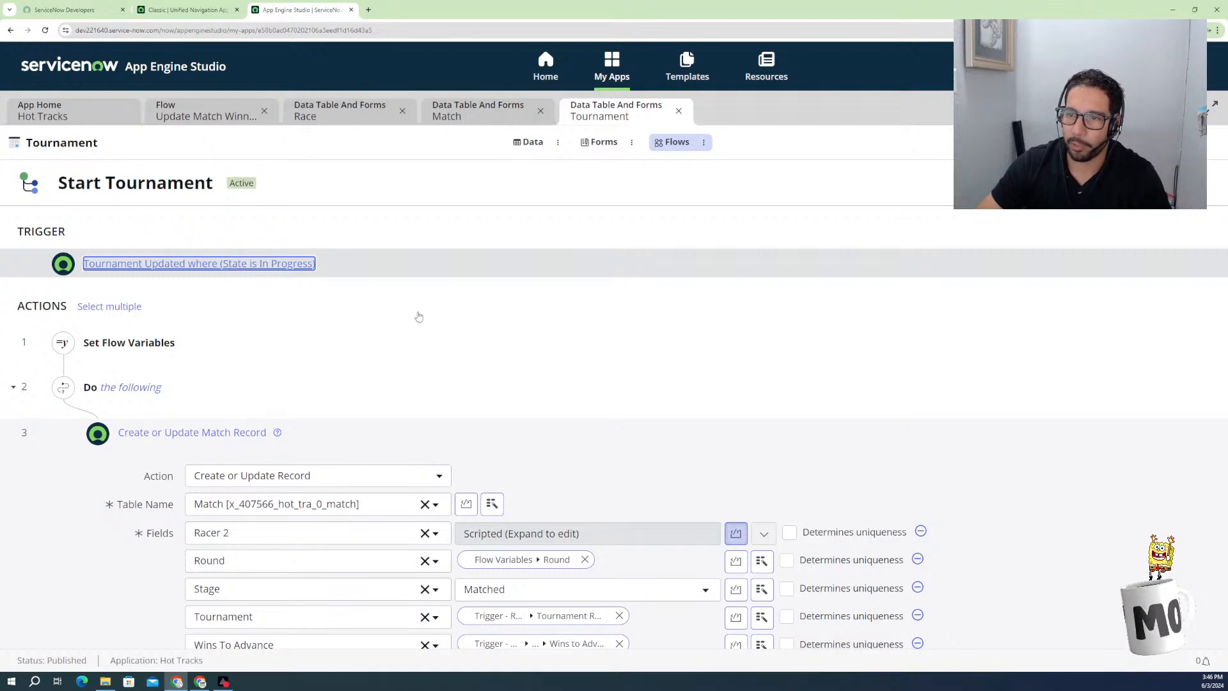
{"action": "left_click", "coordinate": [259, 266]}
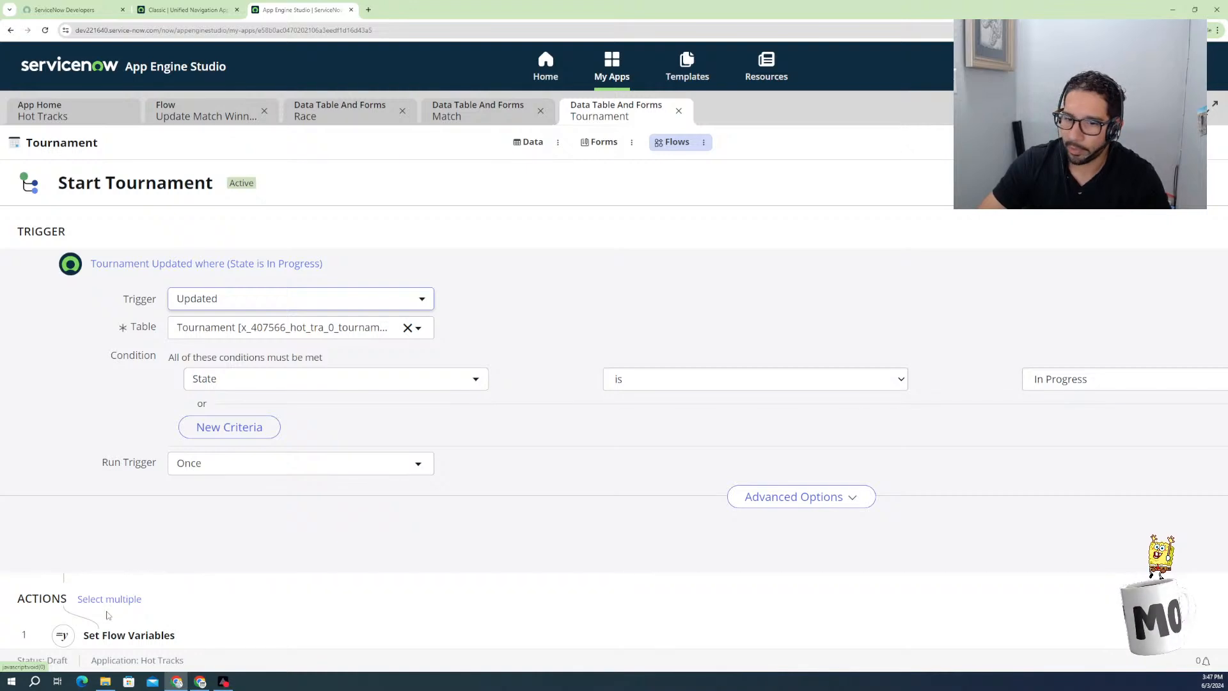
{"action": "scroll", "coordinate": [109, 614], "scroll_direction": "down", "scroll_amount": 1}
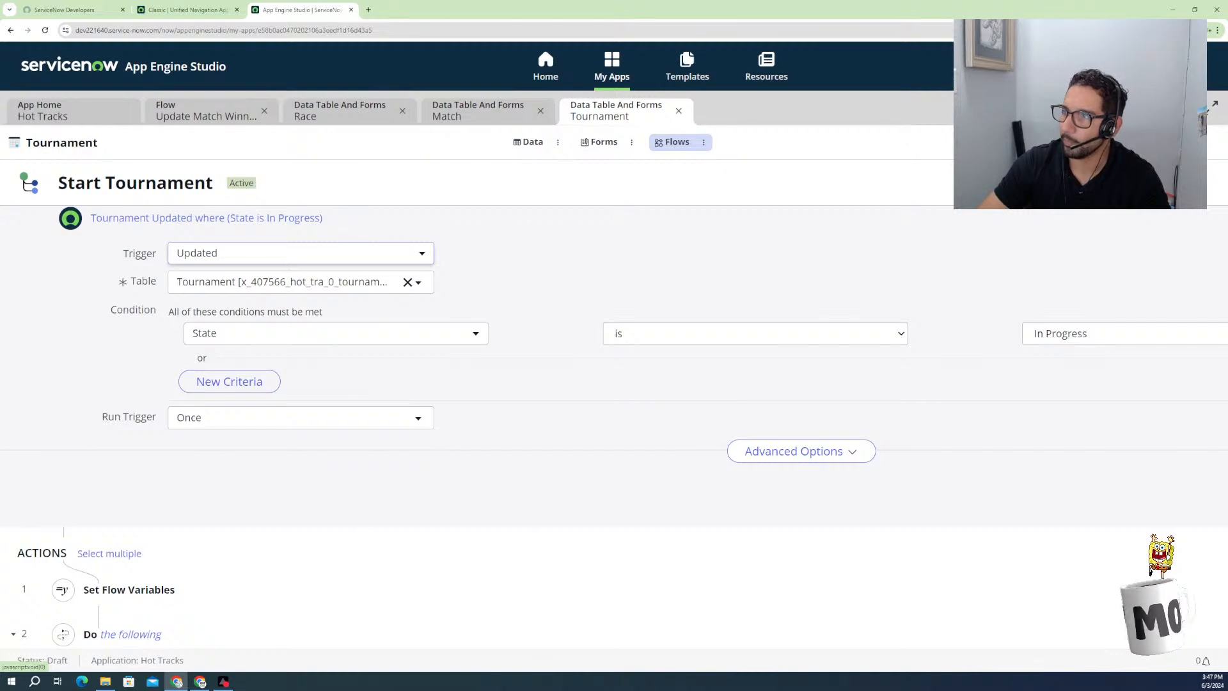
{"action": "left_click", "coordinate": [1194, 10]}
{"action": "left_click", "coordinate": [468, 101]}
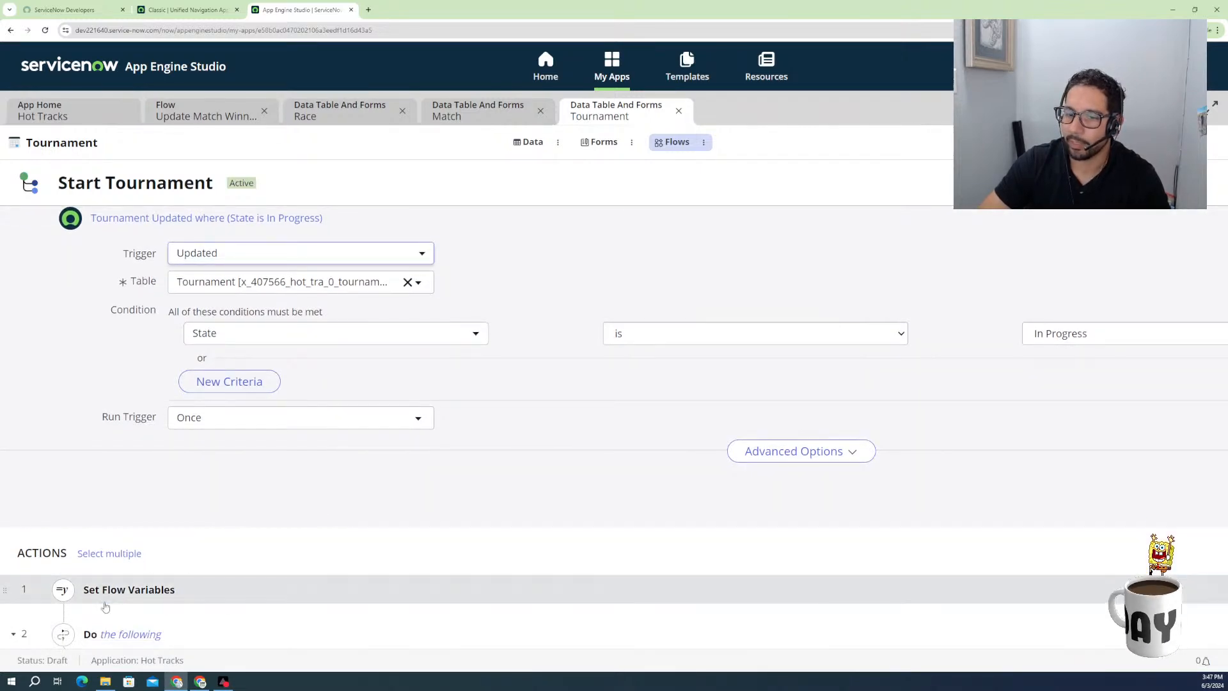
Reduce the page zoom to 125% and cancel out of the tournament trigger's details.
{"action": "left_click", "coordinate": [125, 637]}
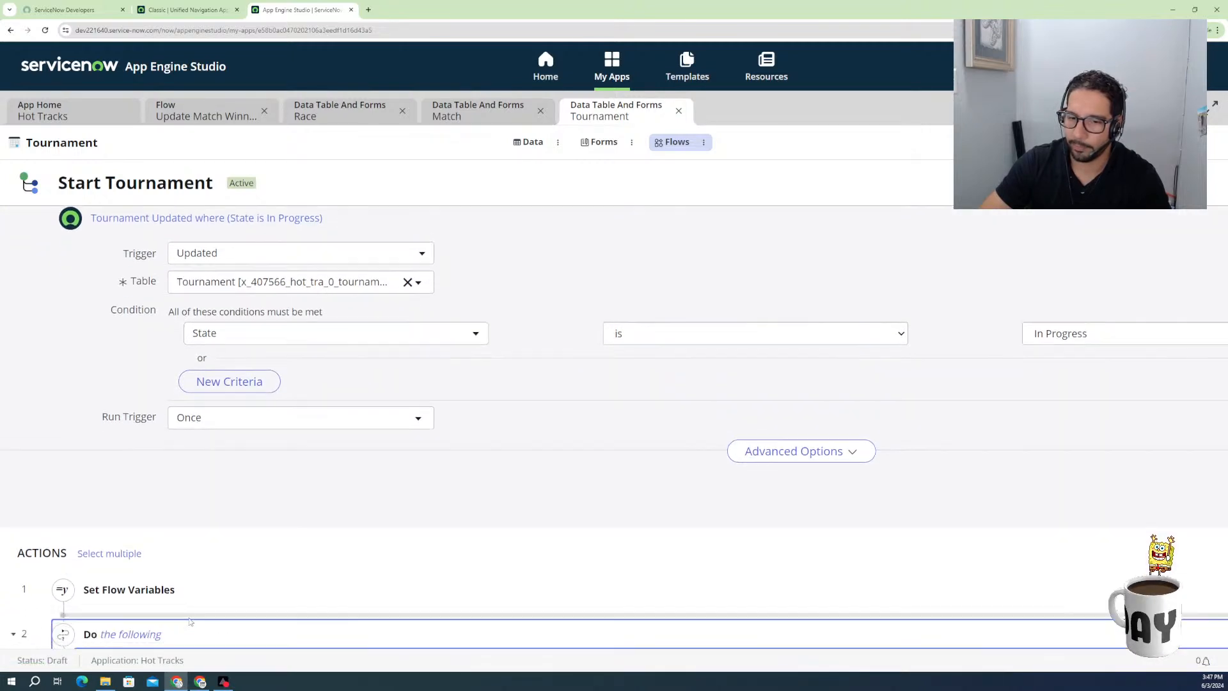
{"action": "left_click", "coordinate": [1216, 30]}
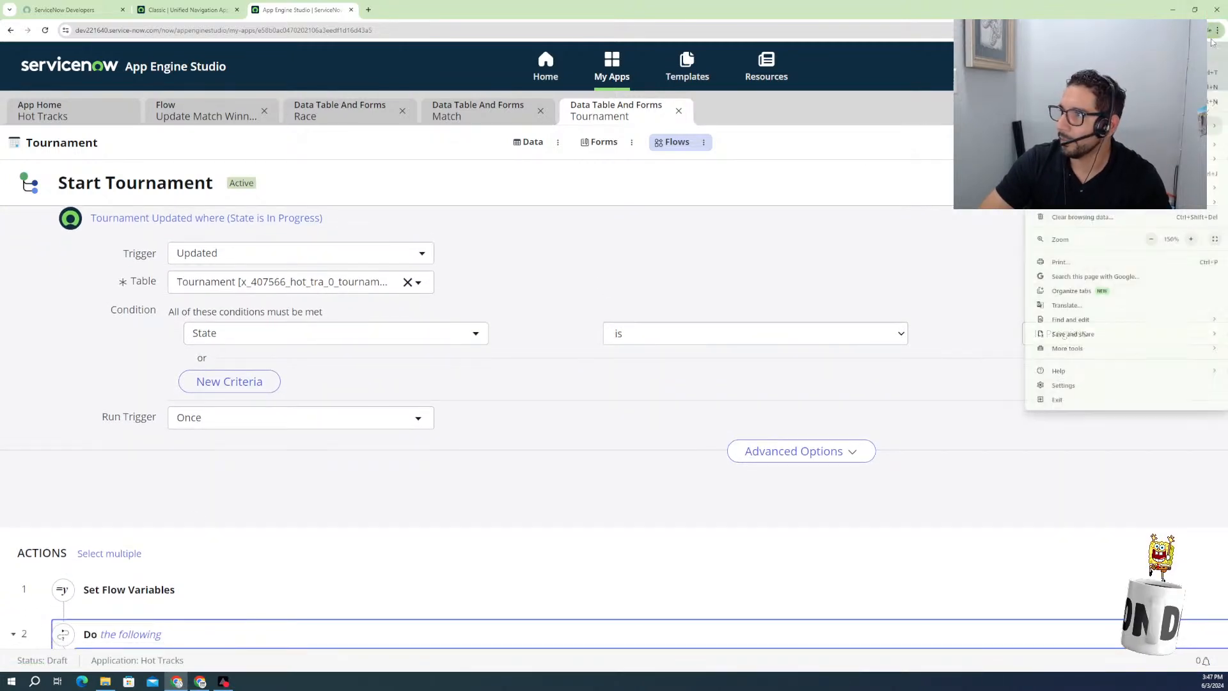
{"action": "left_click", "coordinate": [1150, 239]}
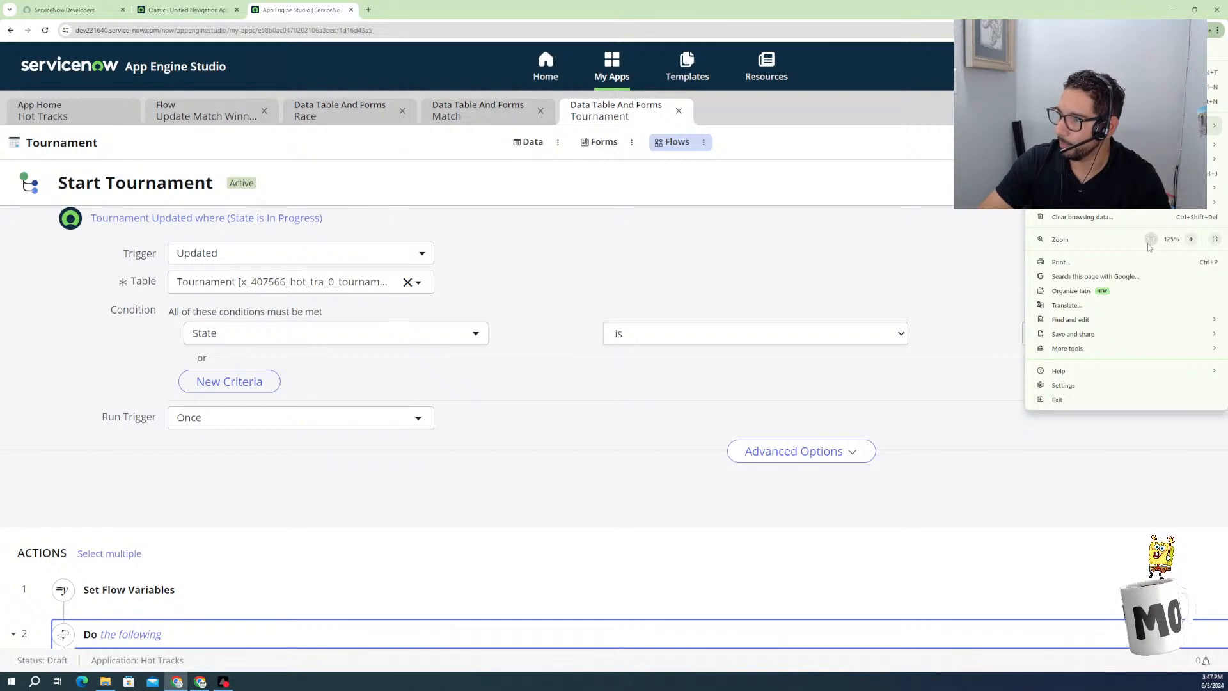
{"action": "left_click", "coordinate": [878, 150]}
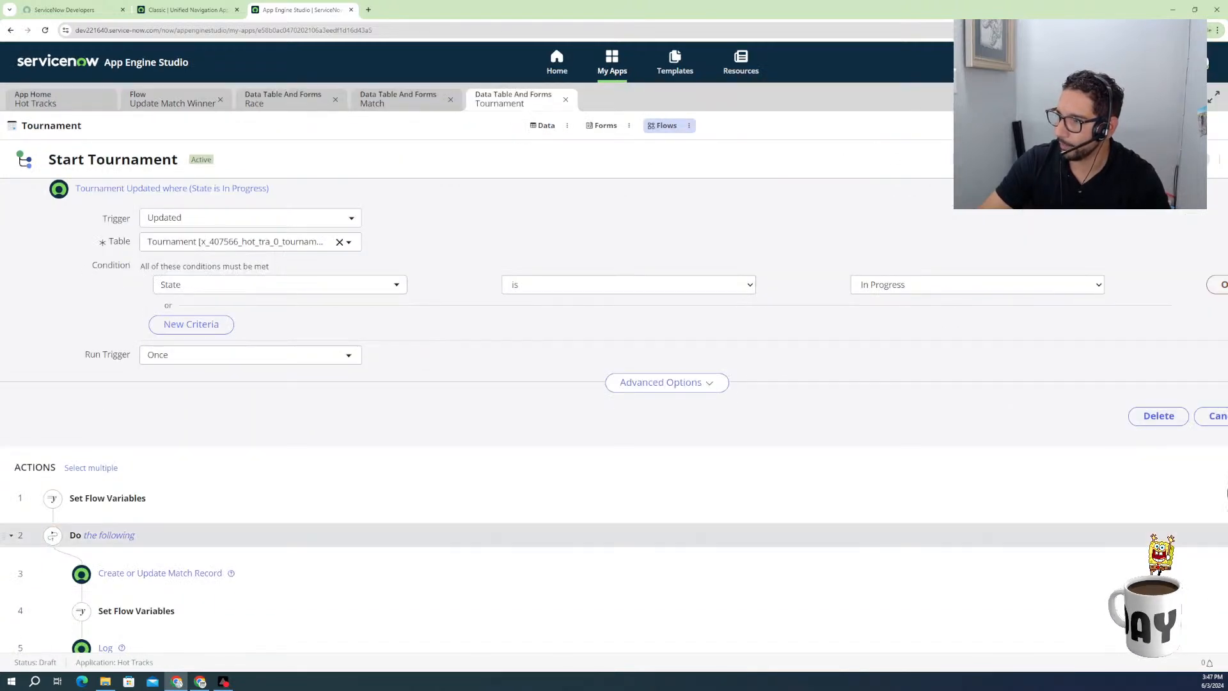
{"action": "left_click", "coordinate": [1209, 419]}
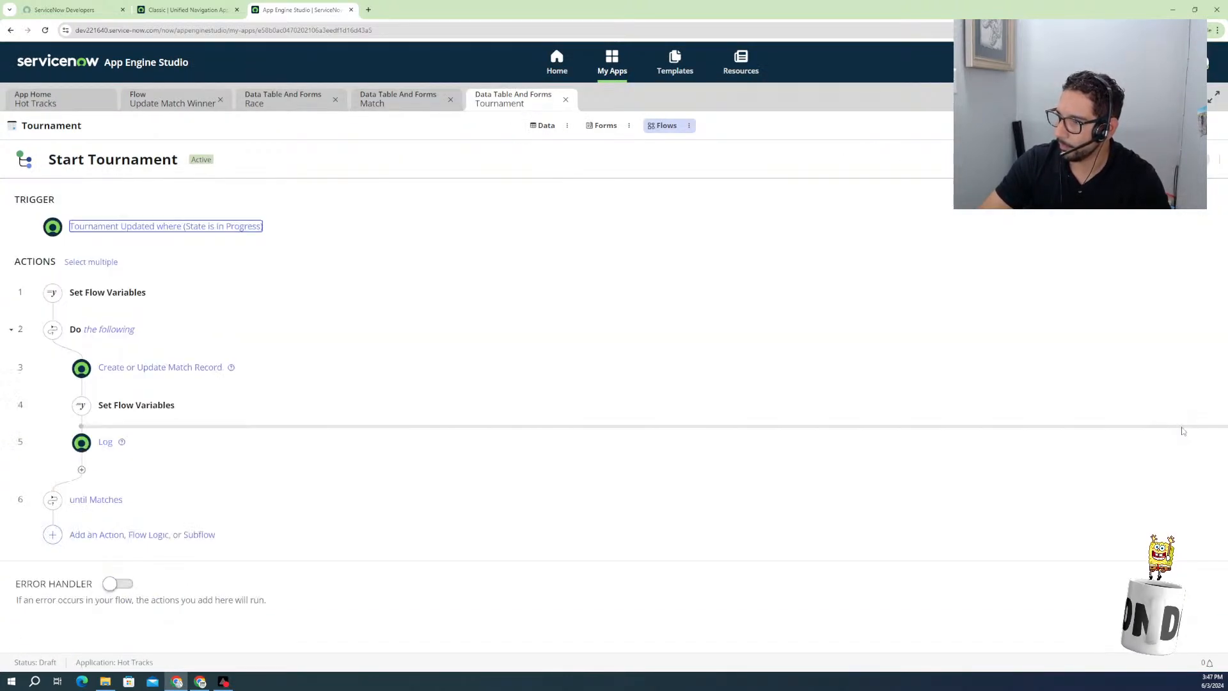
Examine the Racer 2 script in the Create or Update Match Record action and collapse the action.
{"action": "left_click", "coordinate": [139, 369]}
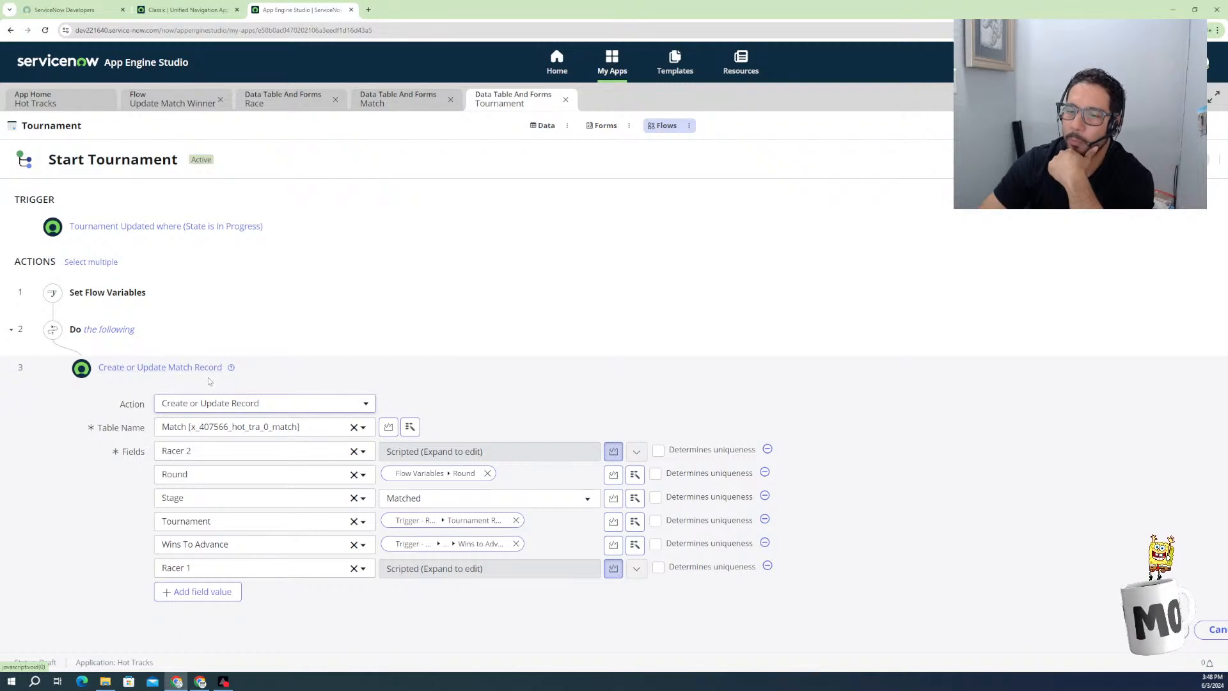
{"action": "left_click", "coordinate": [635, 453]}
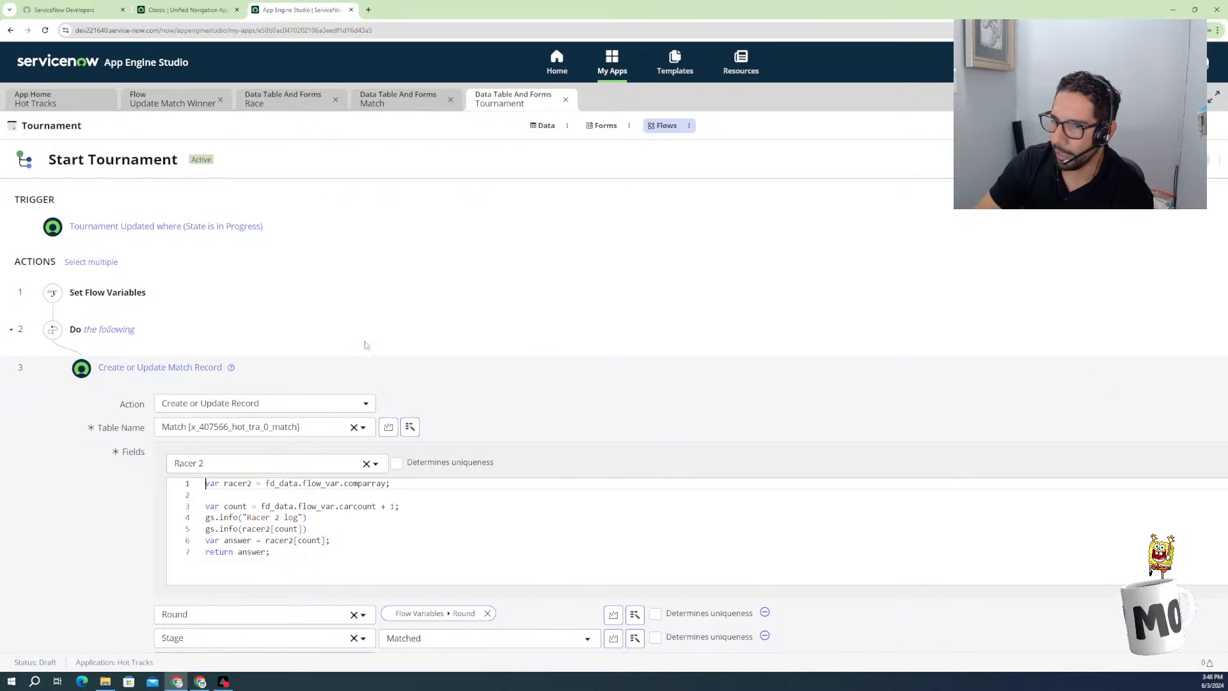
{"action": "left_click", "coordinate": [191, 371]}
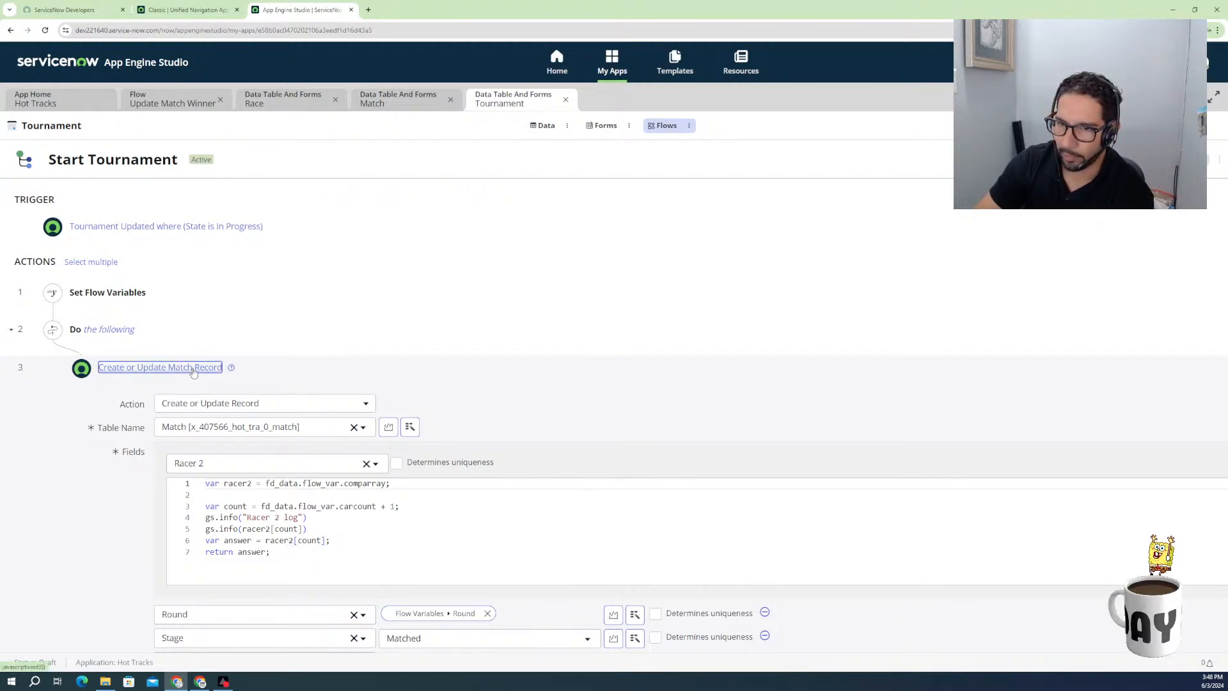
{"action": "left_click", "coordinate": [194, 371]}
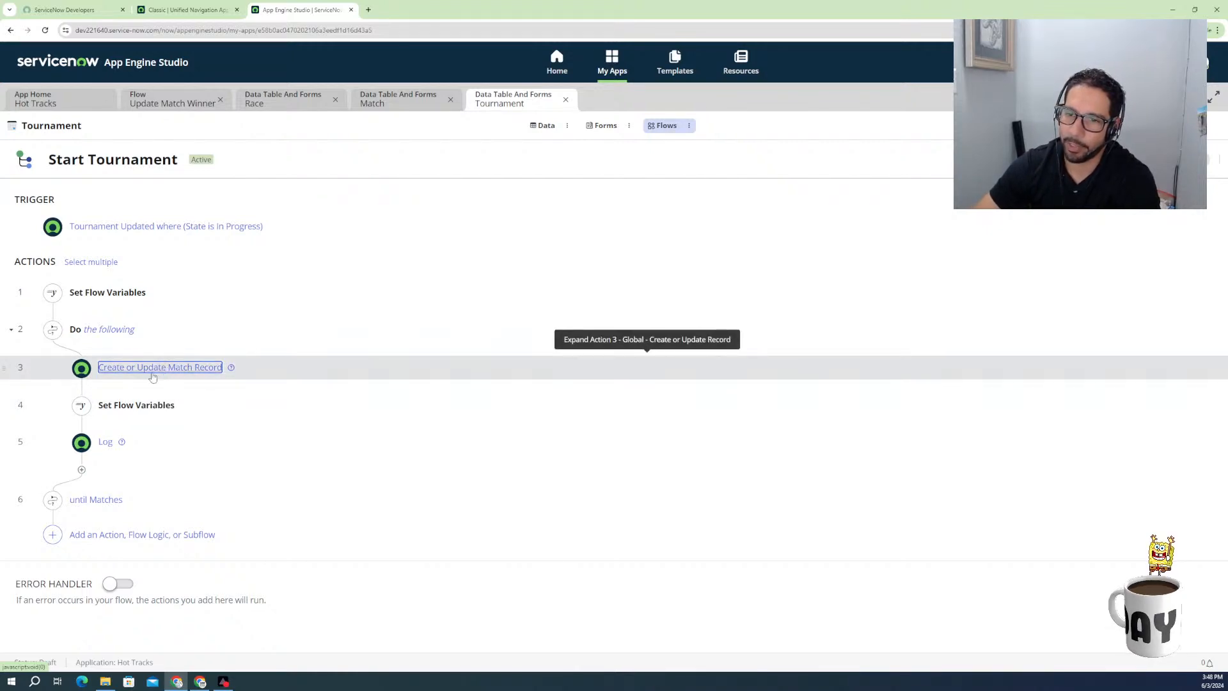
Add a Create or Update Record action inside the loop, directly after the Create or Update Match Record action.
{"action": "left_click", "coordinate": [81, 388]}
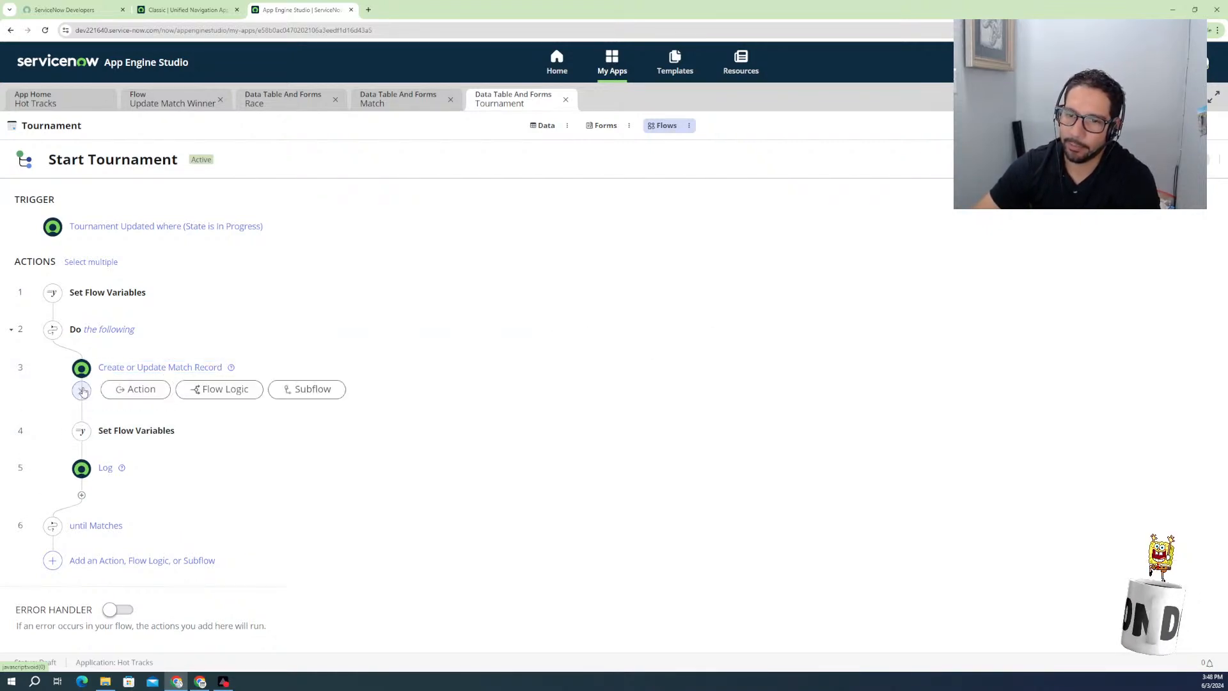
{"action": "left_click", "coordinate": [152, 394]}
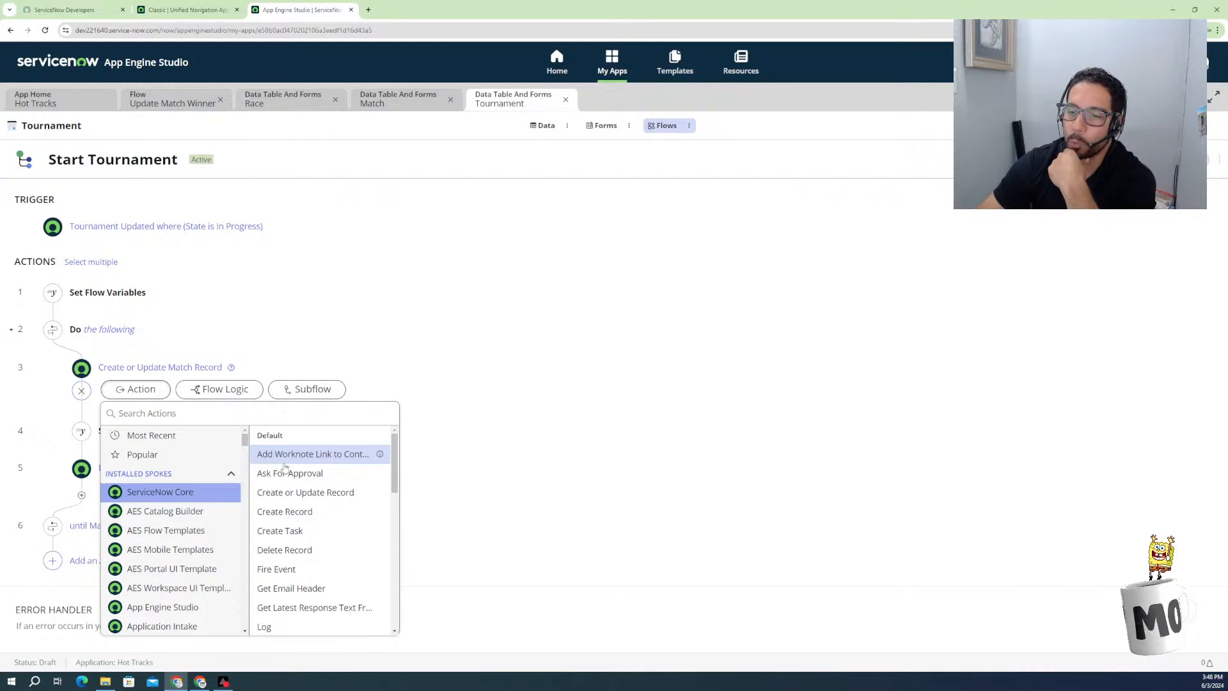
{"action": "left_click", "coordinate": [302, 493]}
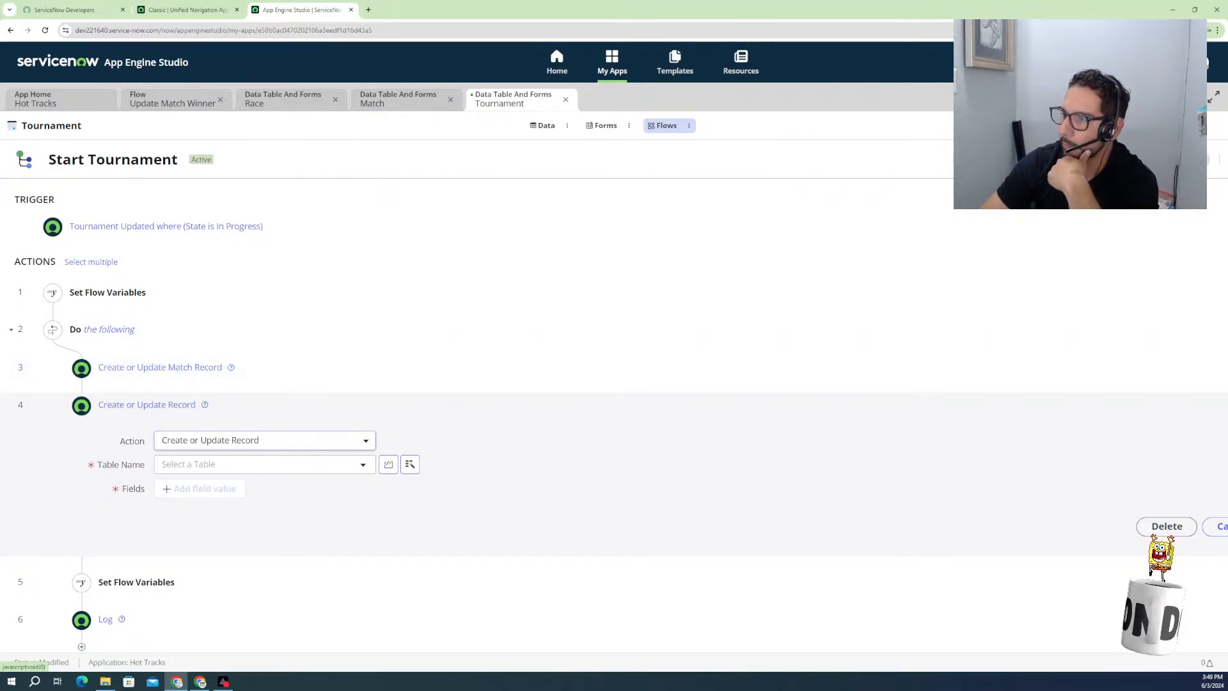
Reduce the page zoom to 100%.
{"action": "left_click", "coordinate": [1217, 98]}
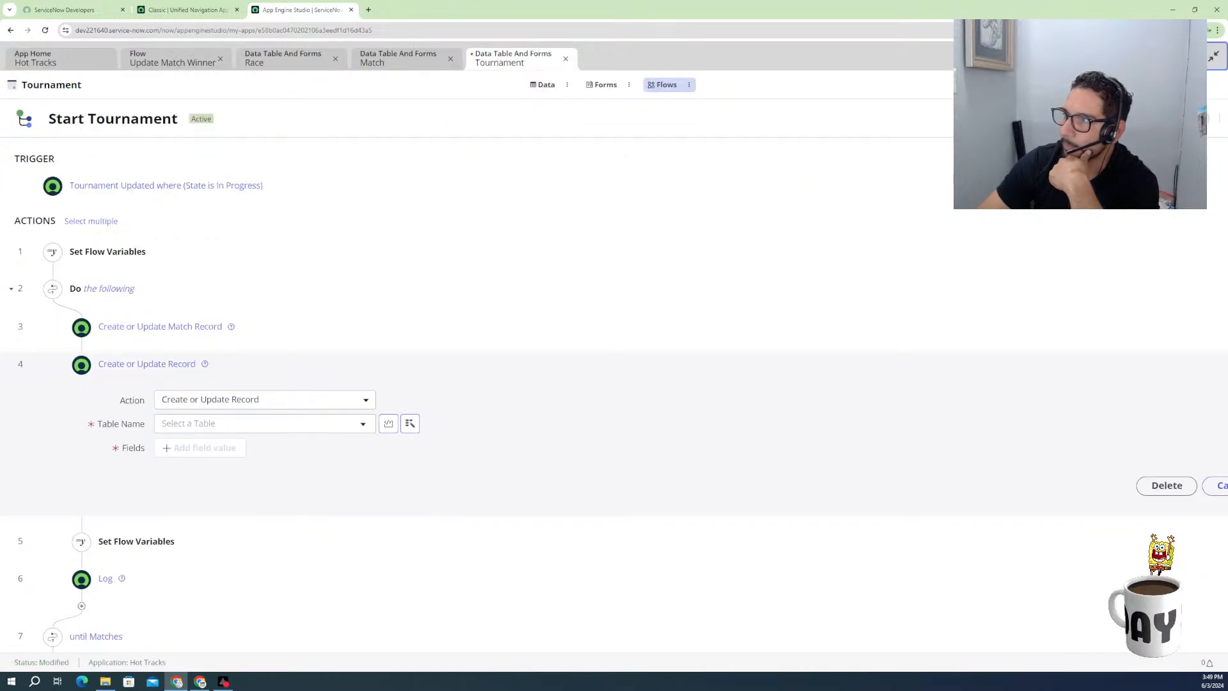
{"action": "left_click", "coordinate": [1216, 59]}
{"action": "left_click", "coordinate": [1217, 30]}
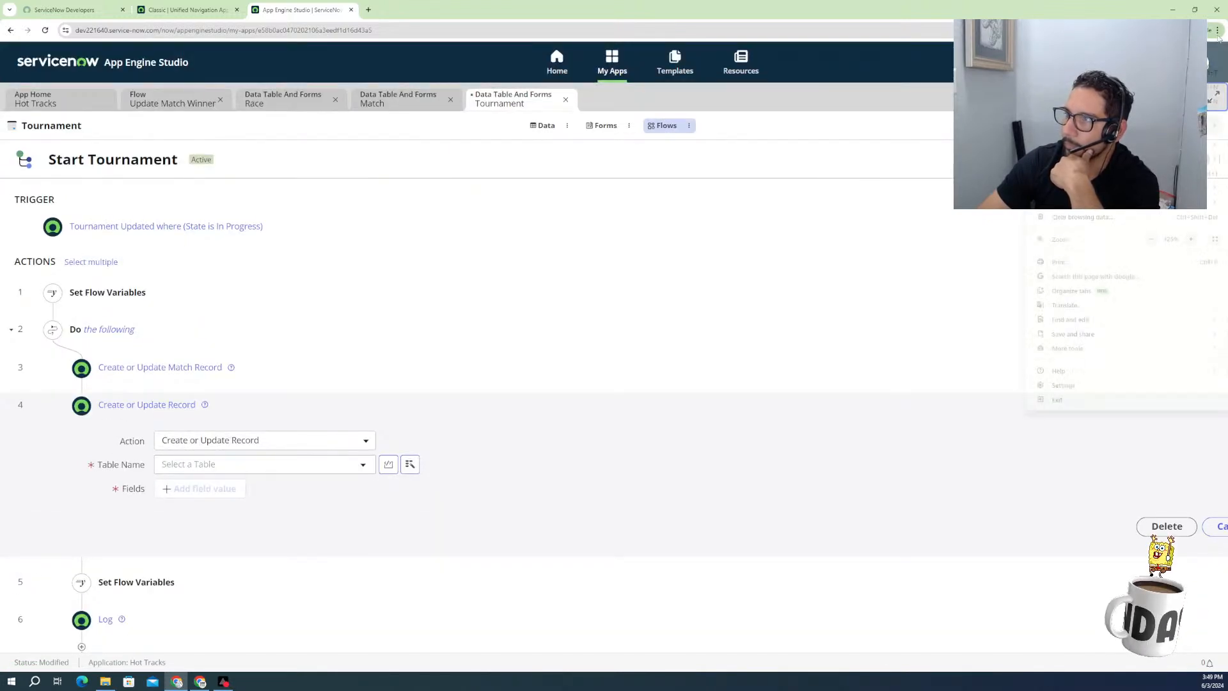
{"action": "left_click", "coordinate": [1151, 239]}
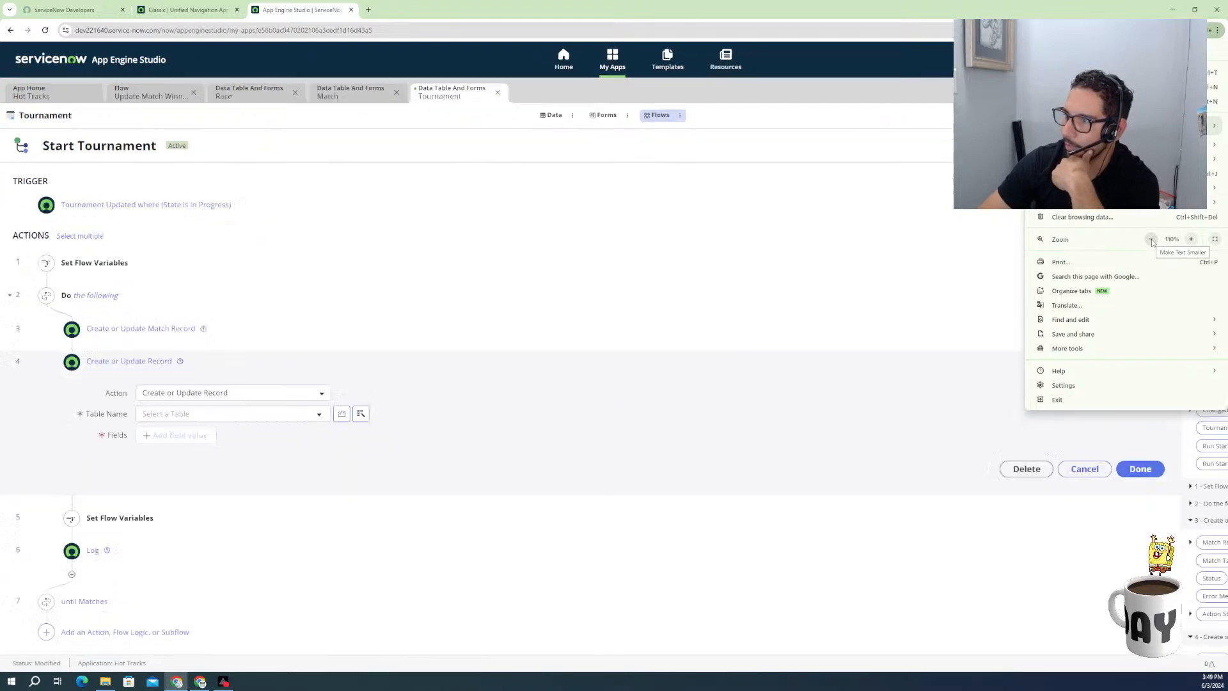
{"action": "left_click", "coordinate": [1151, 239]}
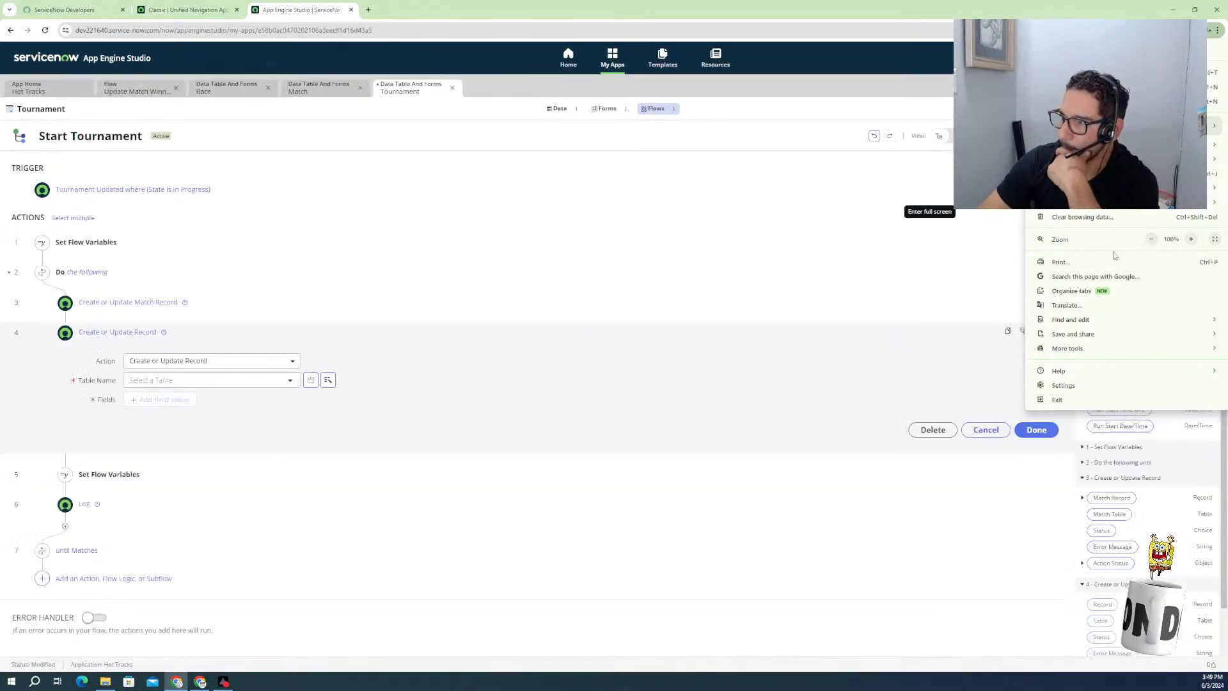
{"action": "left_click", "coordinate": [959, 317]}
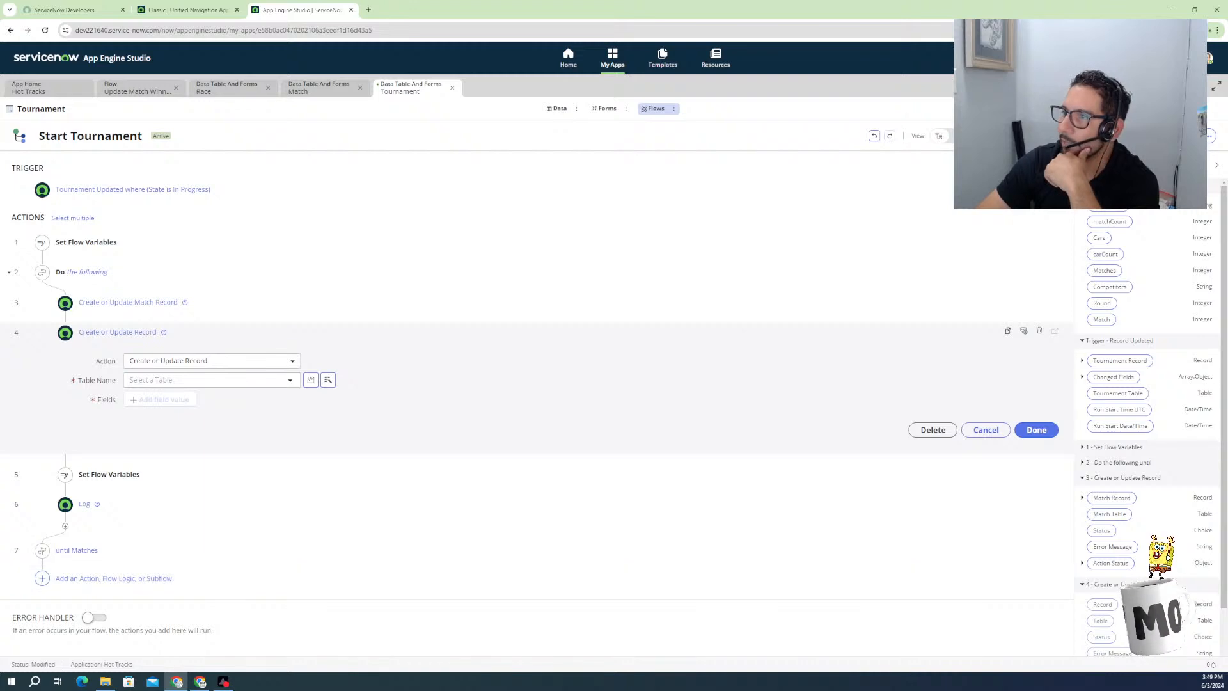
Show the flow as a diagram at 150% zoom and select the new Create or Update Record action.
{"action": "left_click", "coordinate": [955, 138]}
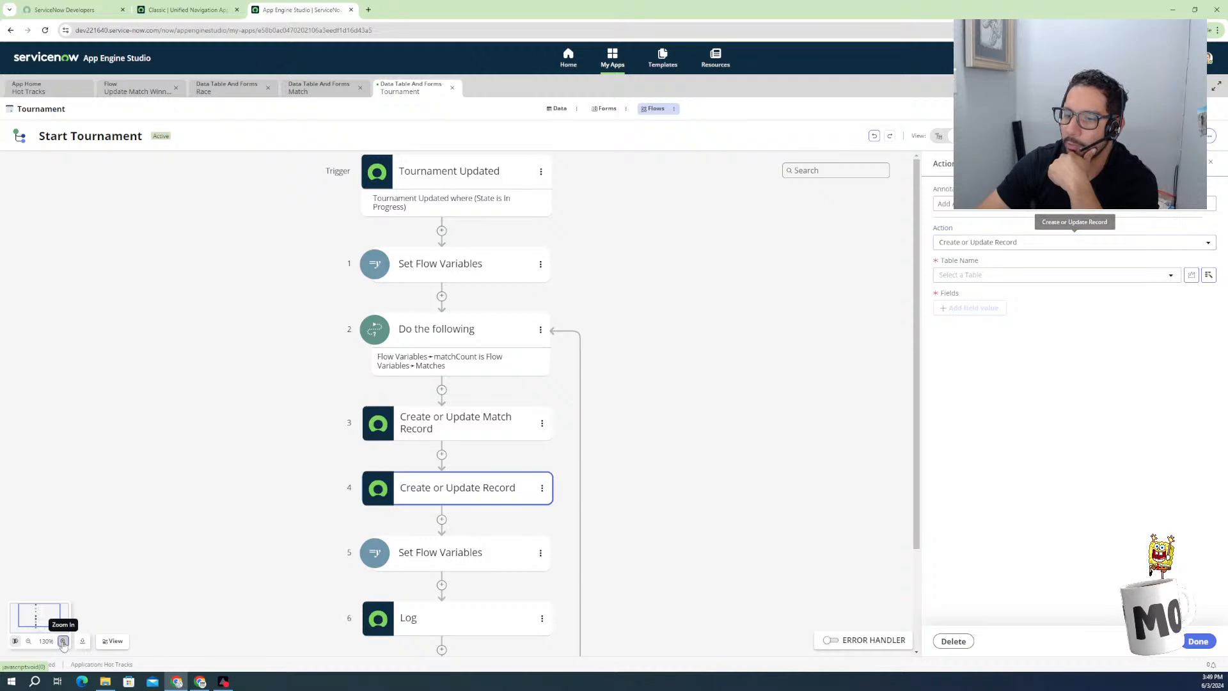
{"action": "left_click", "coordinate": [63, 640]}
{"action": "left_click", "coordinate": [63, 640]}
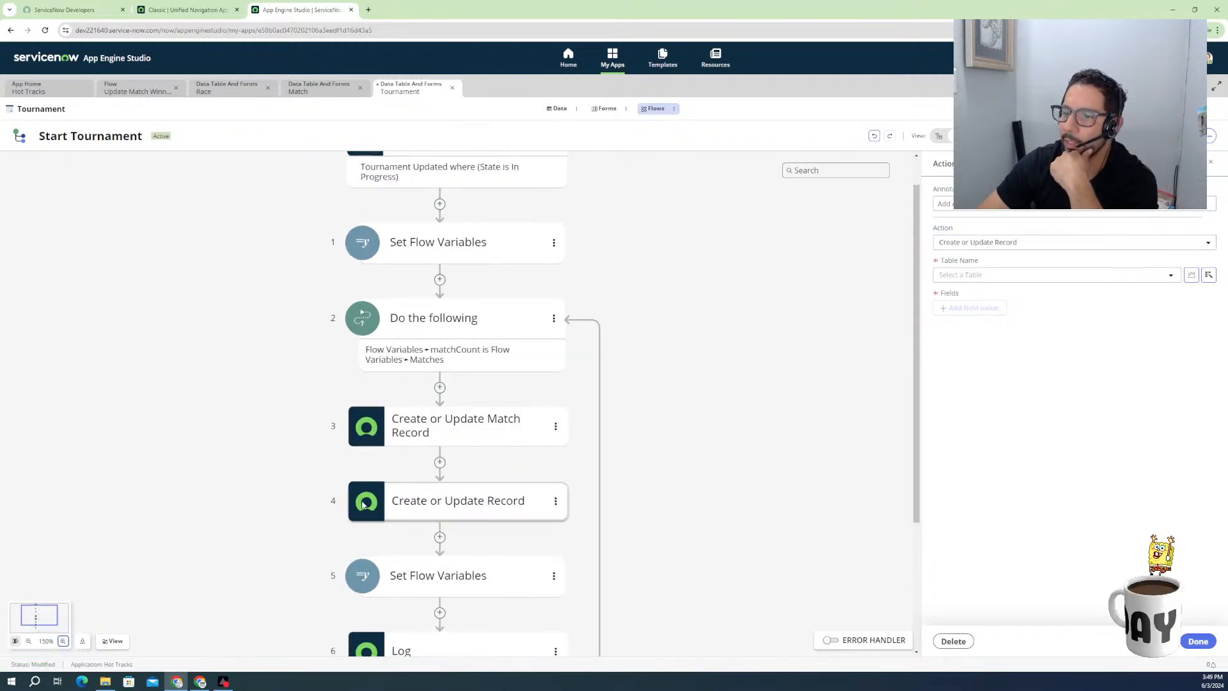
{"action": "left_click", "coordinate": [505, 502]}
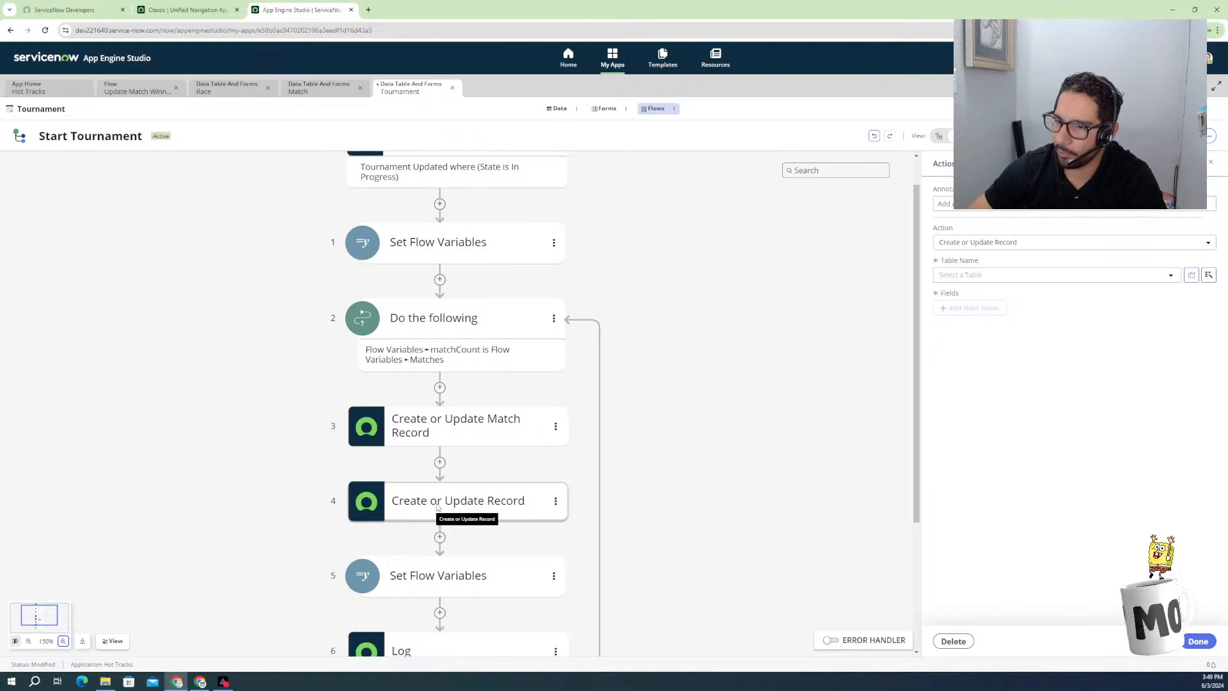
{"action": "left_click", "coordinate": [473, 507]}
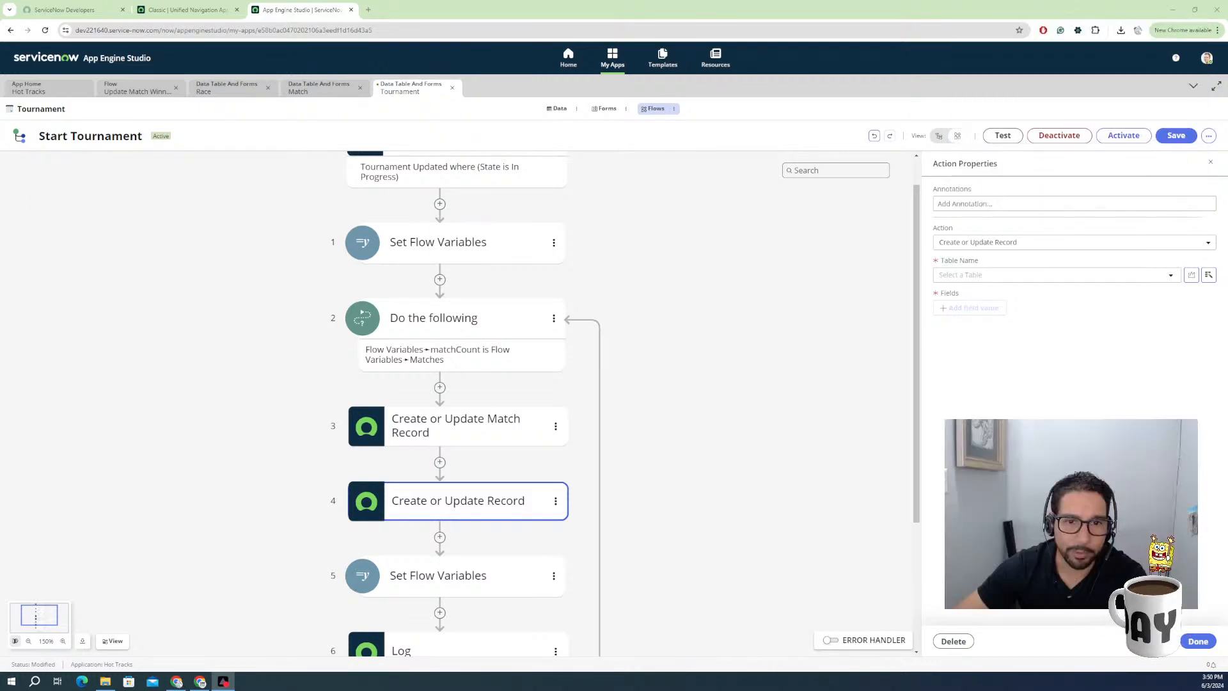
Set the table of the new Create or Update Record action to Match [x_407566_hot_tra_0_match].
{"action": "left_click", "coordinate": [998, 243]}
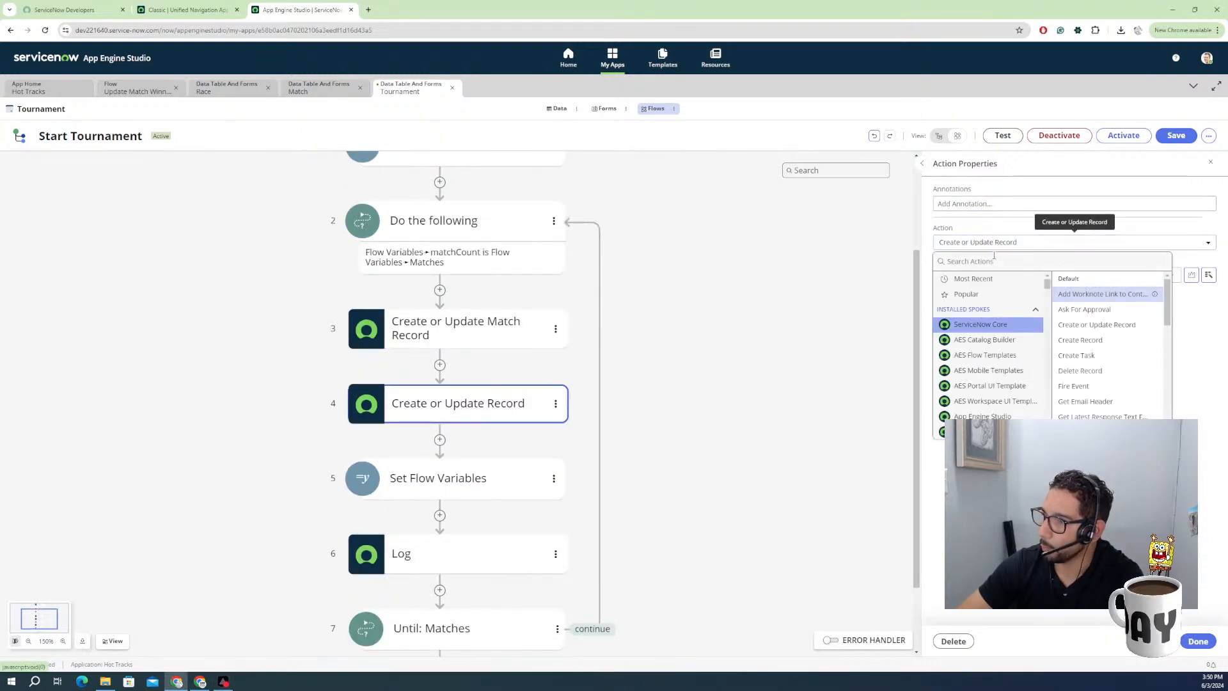
{"action": "left_click", "coordinate": [998, 244]}
{"action": "left_click", "coordinate": [997, 246]}
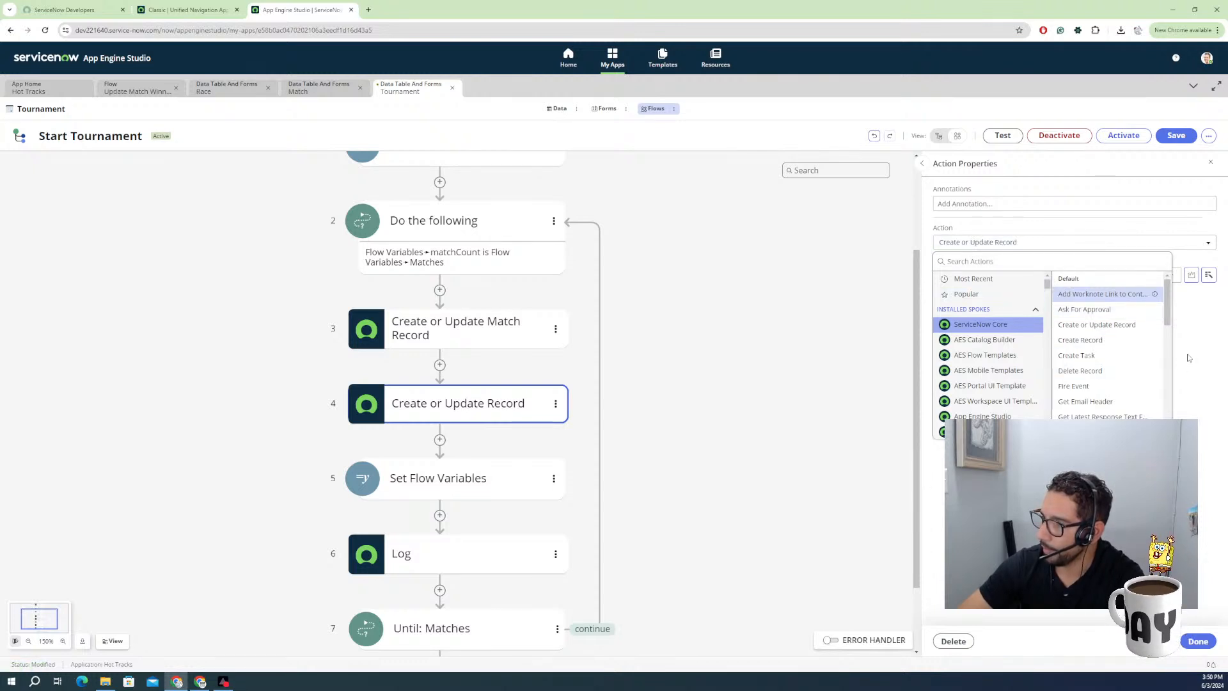
{"action": "left_click", "coordinate": [1001, 243]}
{"action": "left_click", "coordinate": [985, 273]}
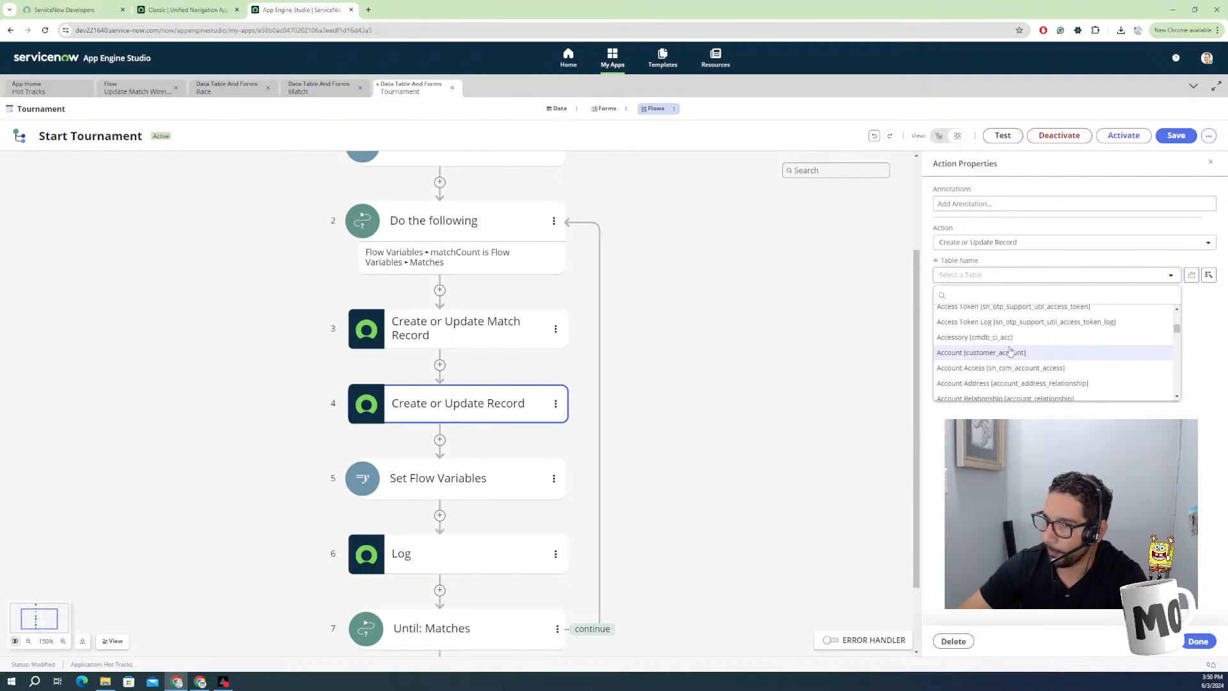
{"action": "scroll", "coordinate": [1009, 358], "scroll_direction": "down", "scroll_amount": 5}
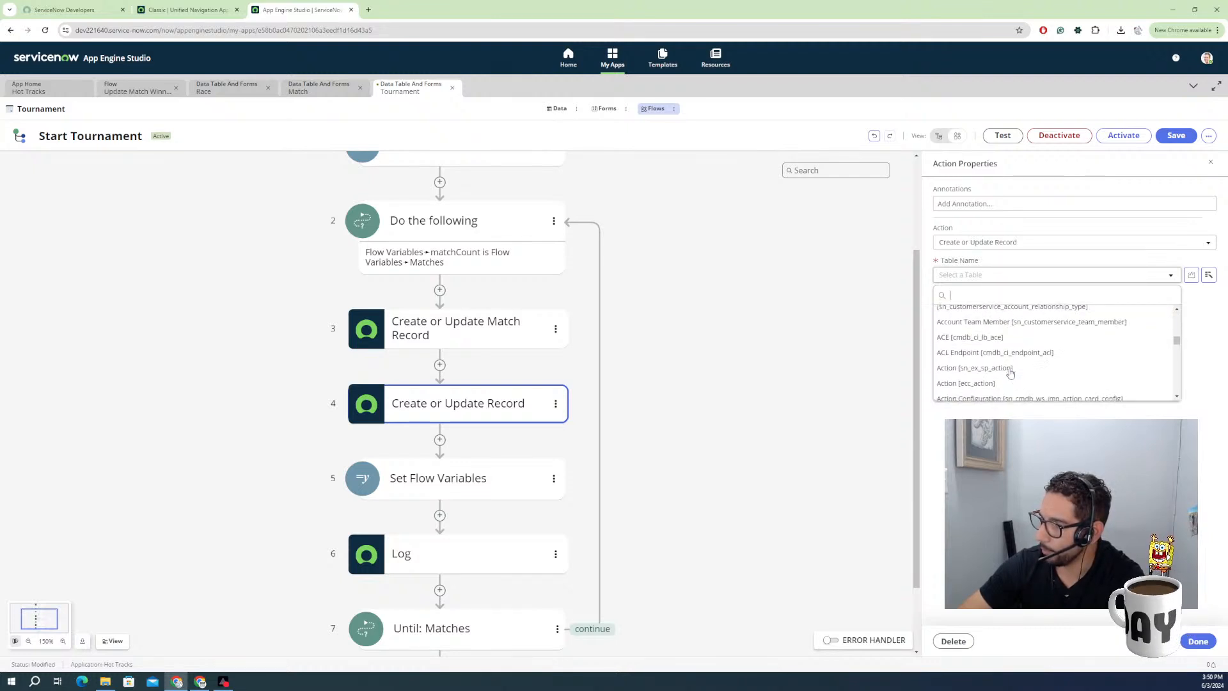
{"action": "type", "text": "match"}
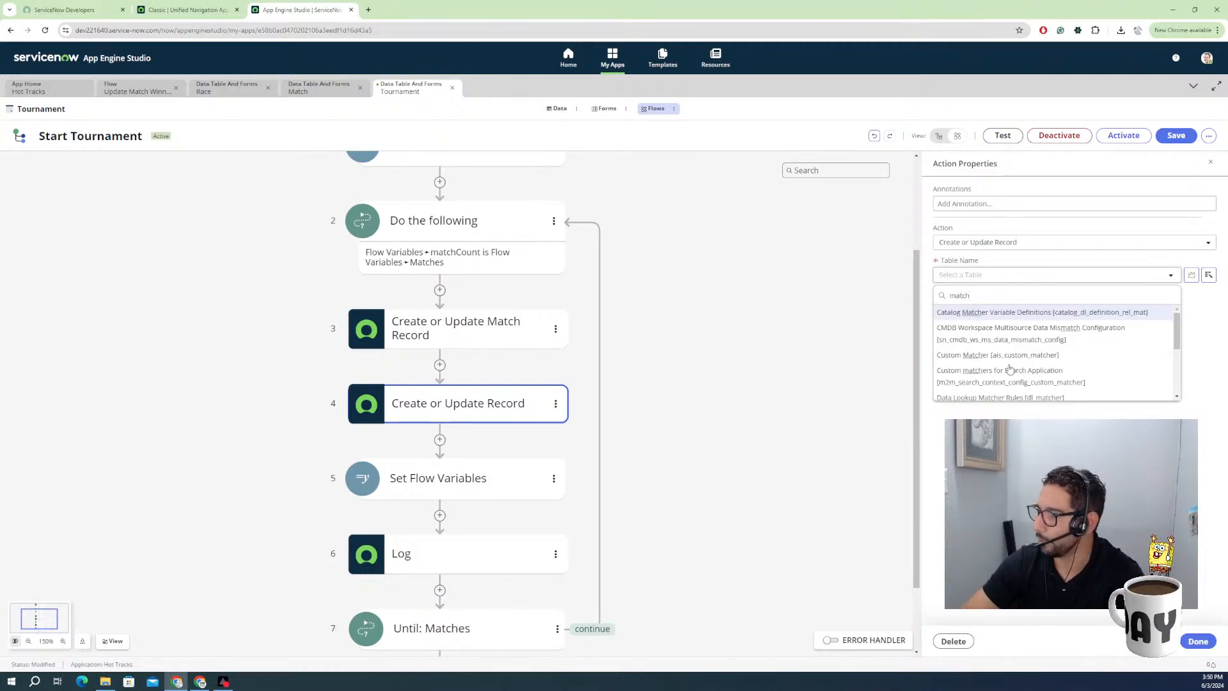
{"action": "scroll", "coordinate": [1009, 371], "scroll_direction": "down", "scroll_amount": 3}
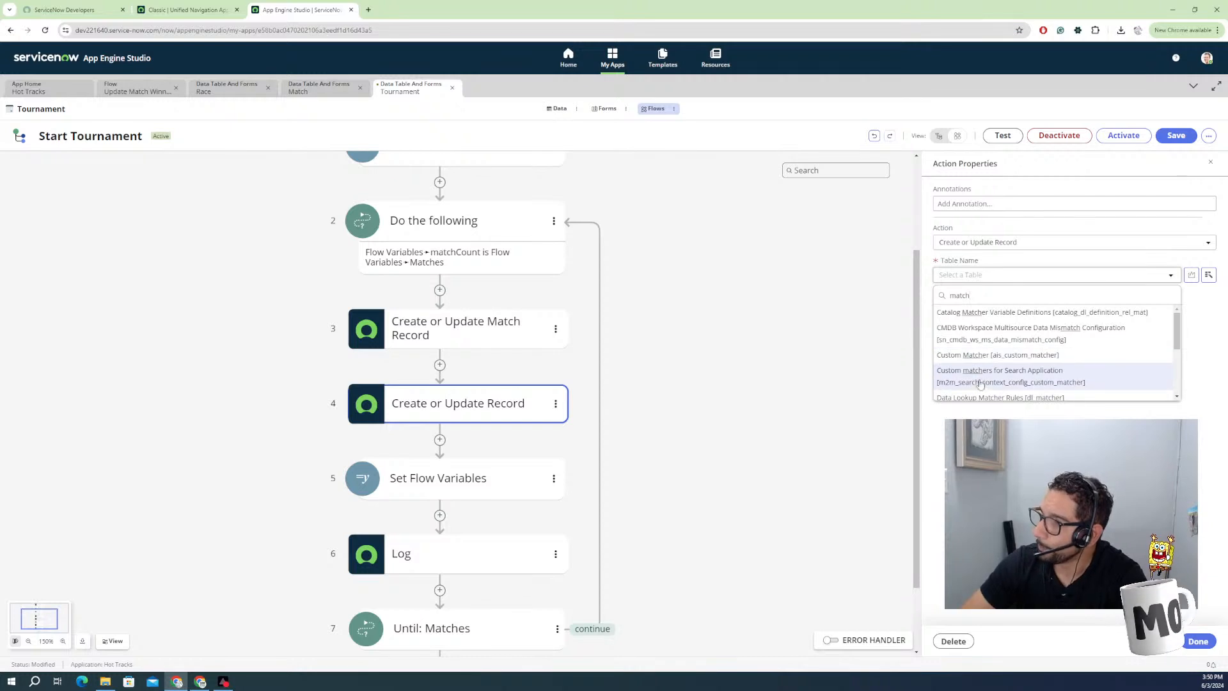
{"action": "scroll", "coordinate": [977, 378], "scroll_direction": "up", "scroll_amount": 2}
{"action": "left_click", "coordinate": [962, 338]}
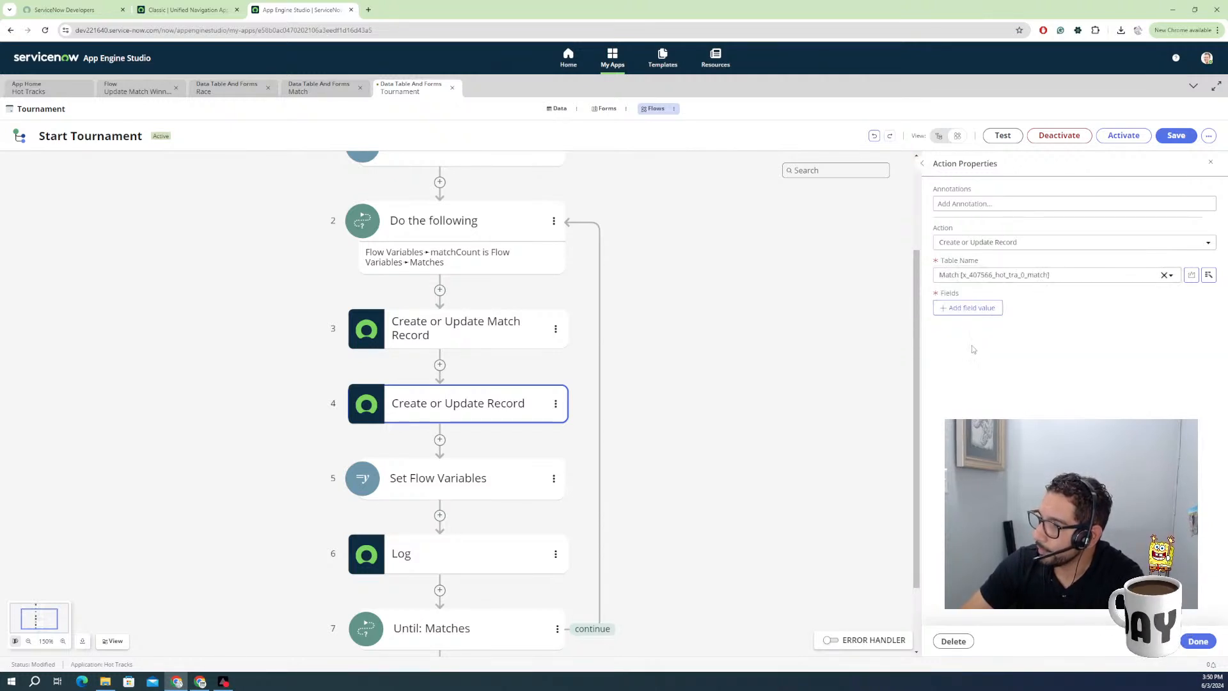
Add a Title field value to the new Create or Update Record action.
{"action": "left_click", "coordinate": [968, 309]}
{"action": "left_click", "coordinate": [980, 309]}
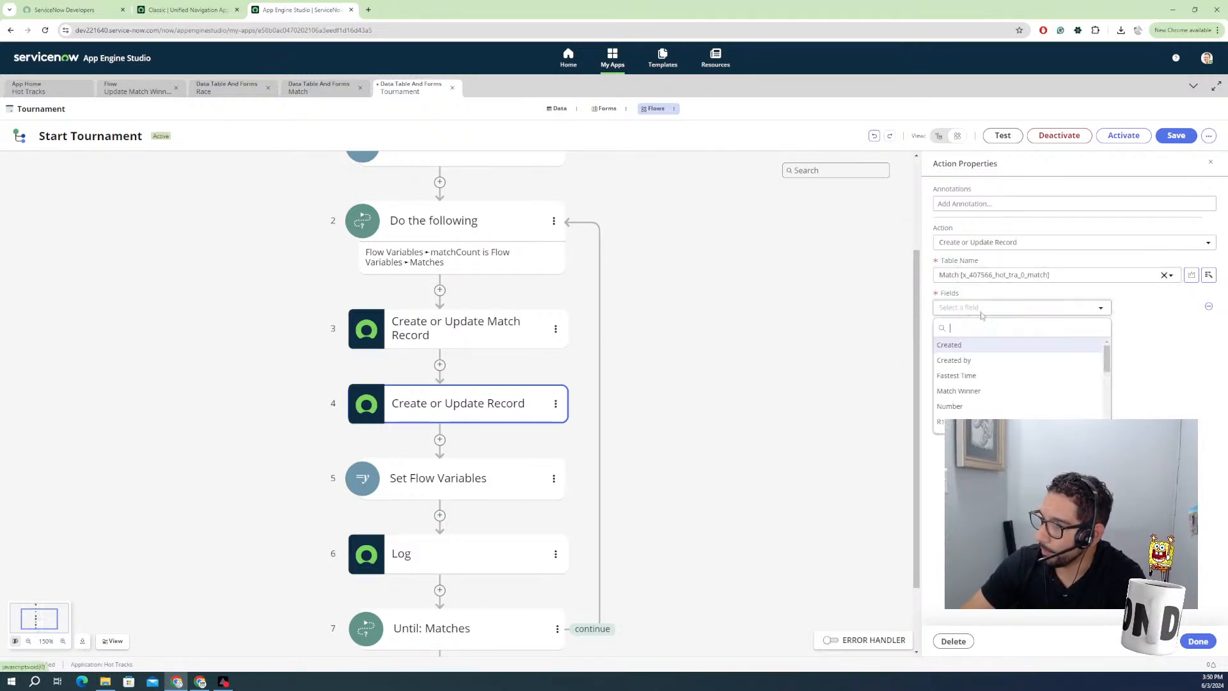
{"action": "type", "text": "ti"}
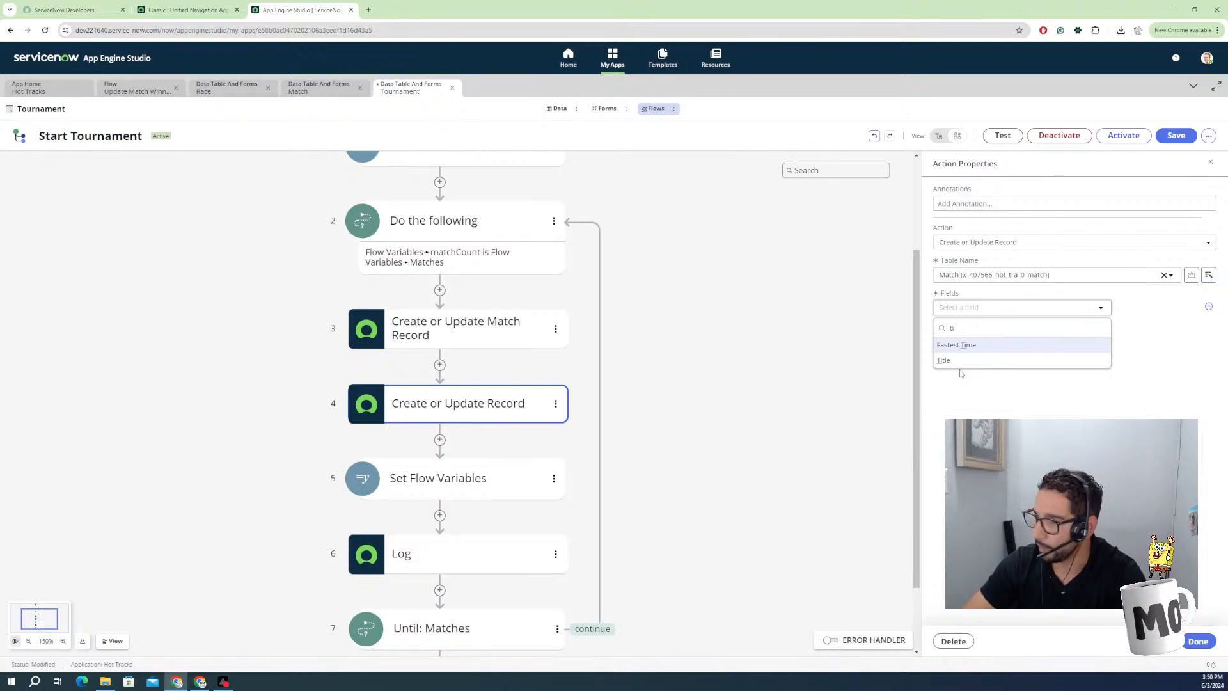
{"action": "left_click", "coordinate": [943, 362]}
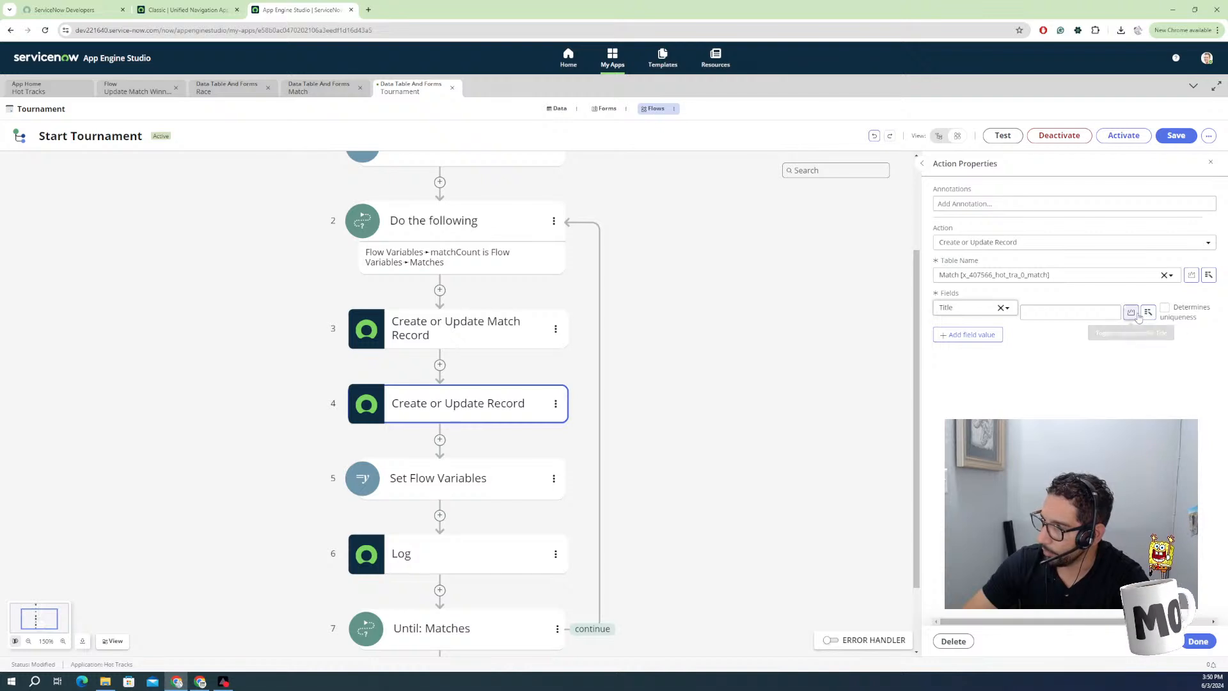
{"action": "left_click", "coordinate": [1082, 312]}
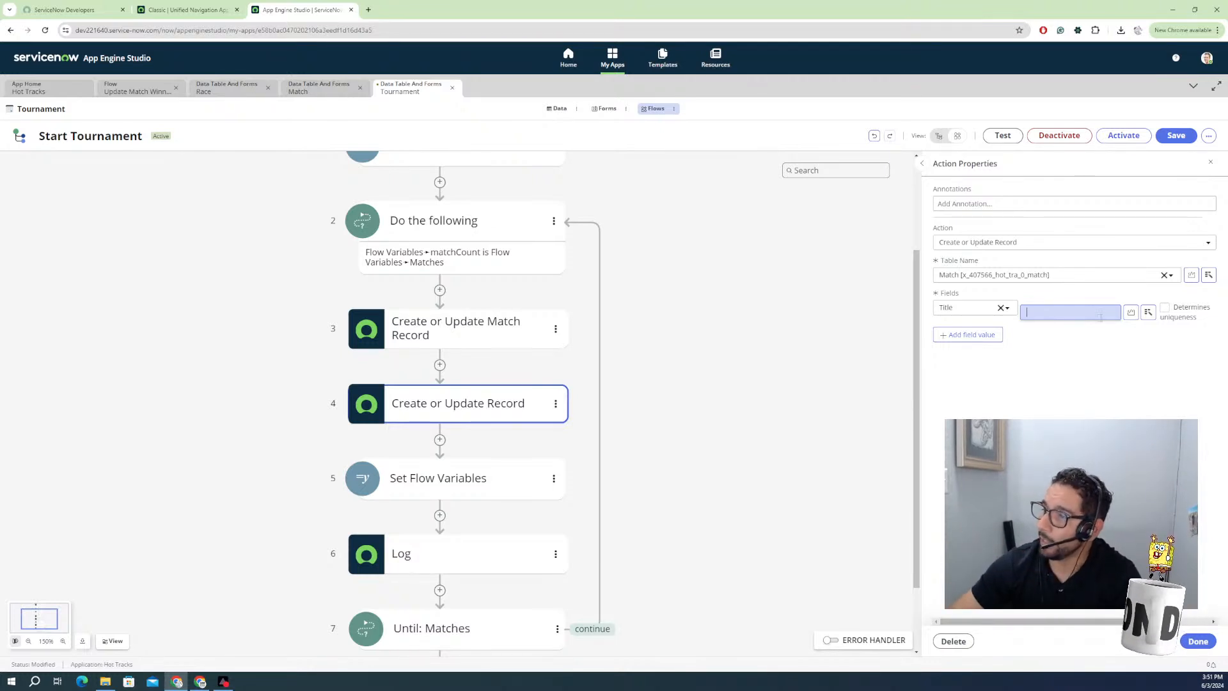
{"action": "left_click", "coordinate": [1074, 312]}
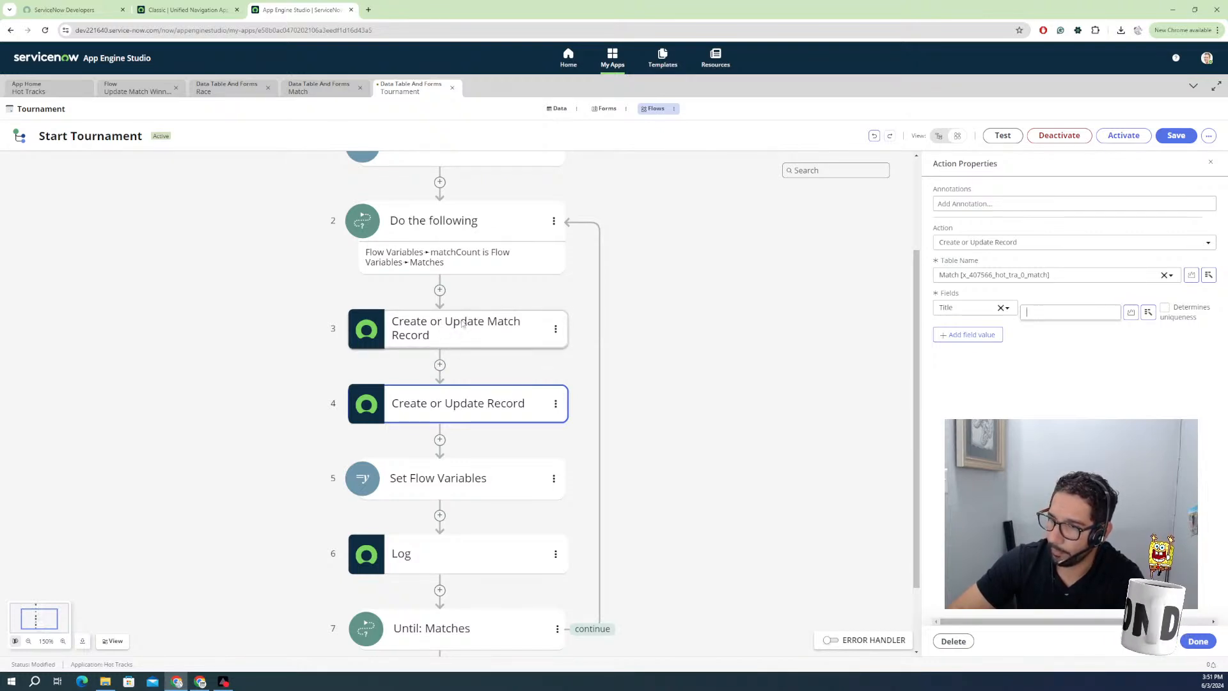
Try to fill the Title value with the Match Record from action 3, and clear it again.
{"action": "scroll", "coordinate": [446, 321], "scroll_direction": "down", "scroll_amount": 1}
{"action": "scroll", "coordinate": [446, 316], "scroll_direction": "up", "scroll_amount": 3}
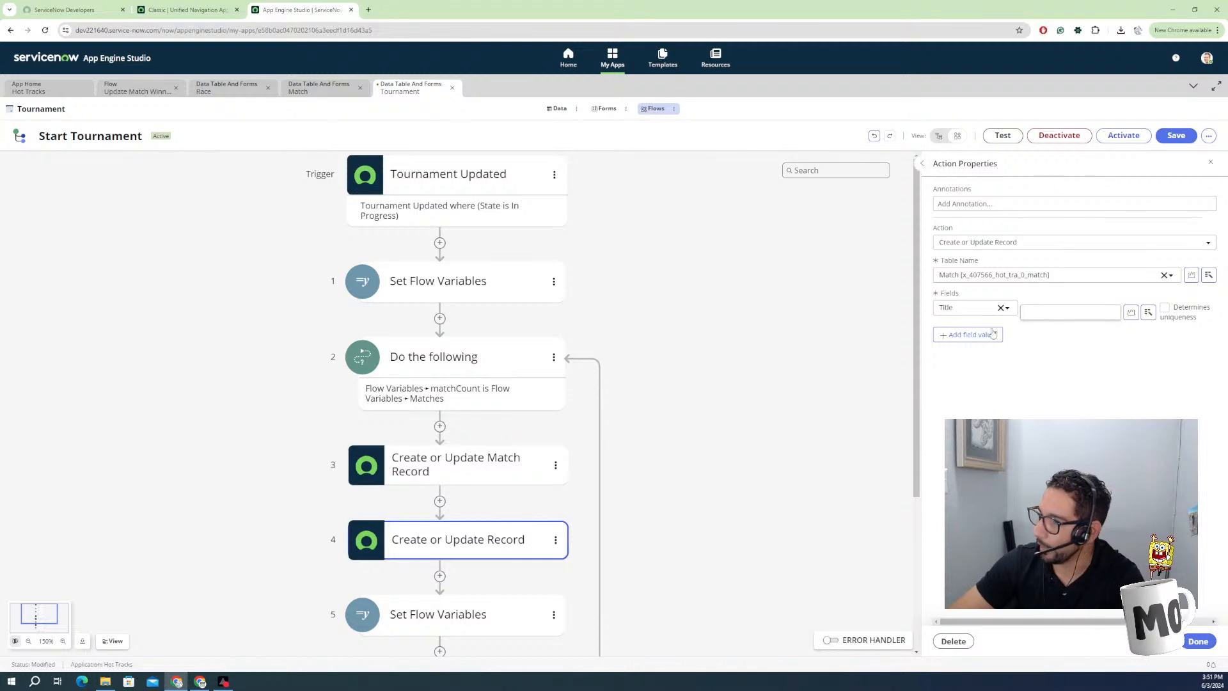
{"action": "left_click", "coordinate": [1148, 313]}
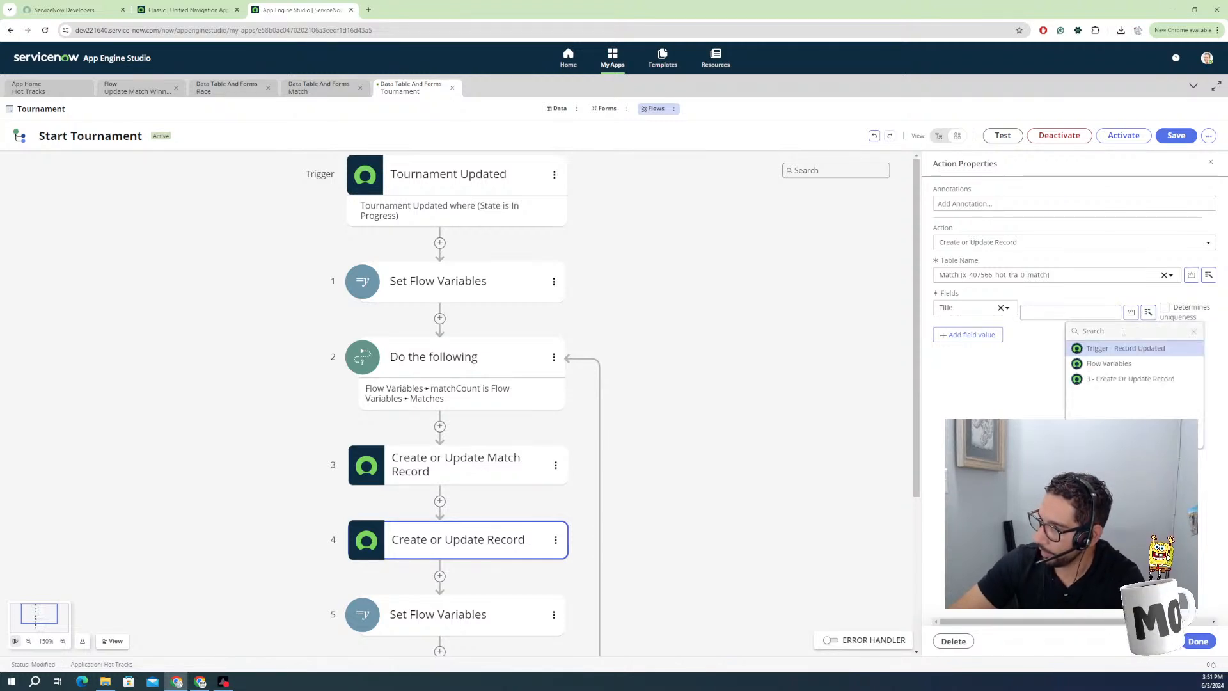
{"action": "left_click", "coordinate": [1096, 381]}
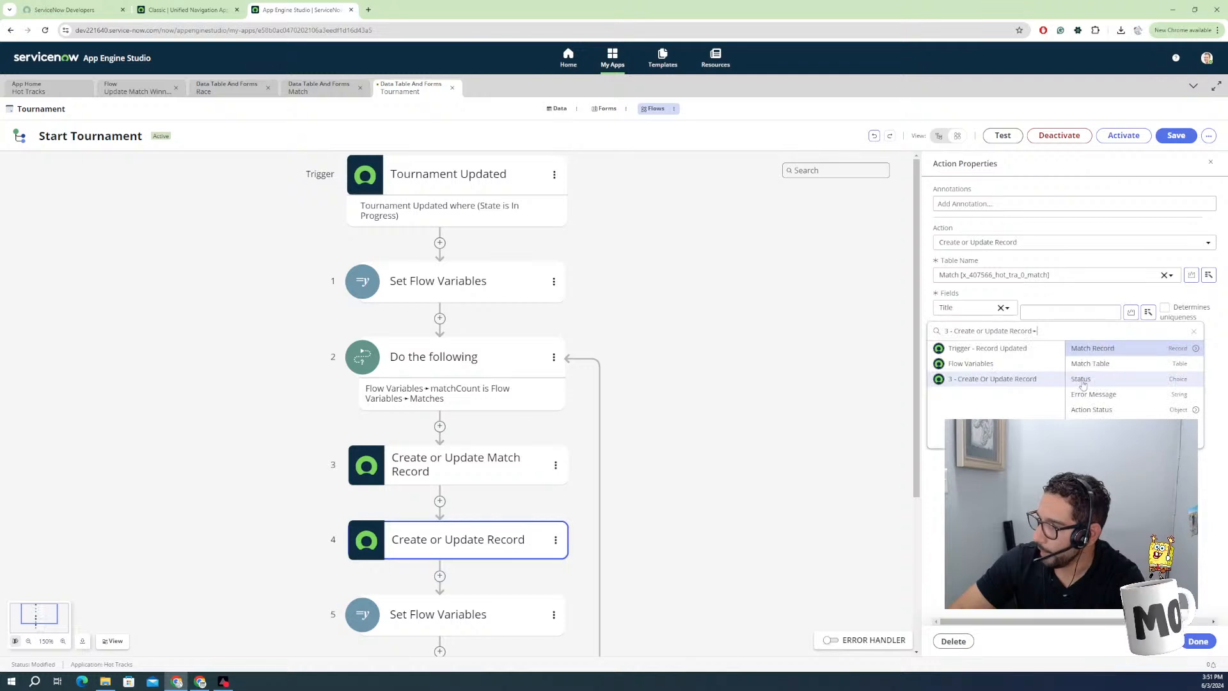
{"action": "left_click", "coordinate": [1094, 349]}
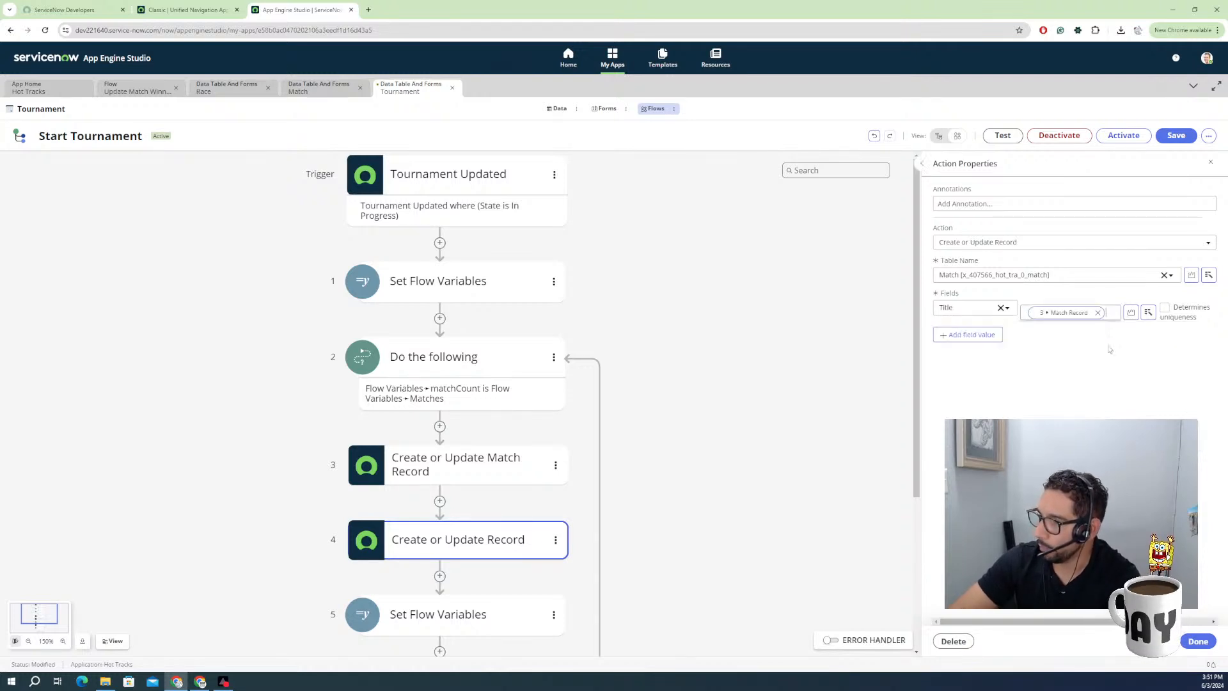
{"action": "left_click", "coordinate": [1136, 312]}
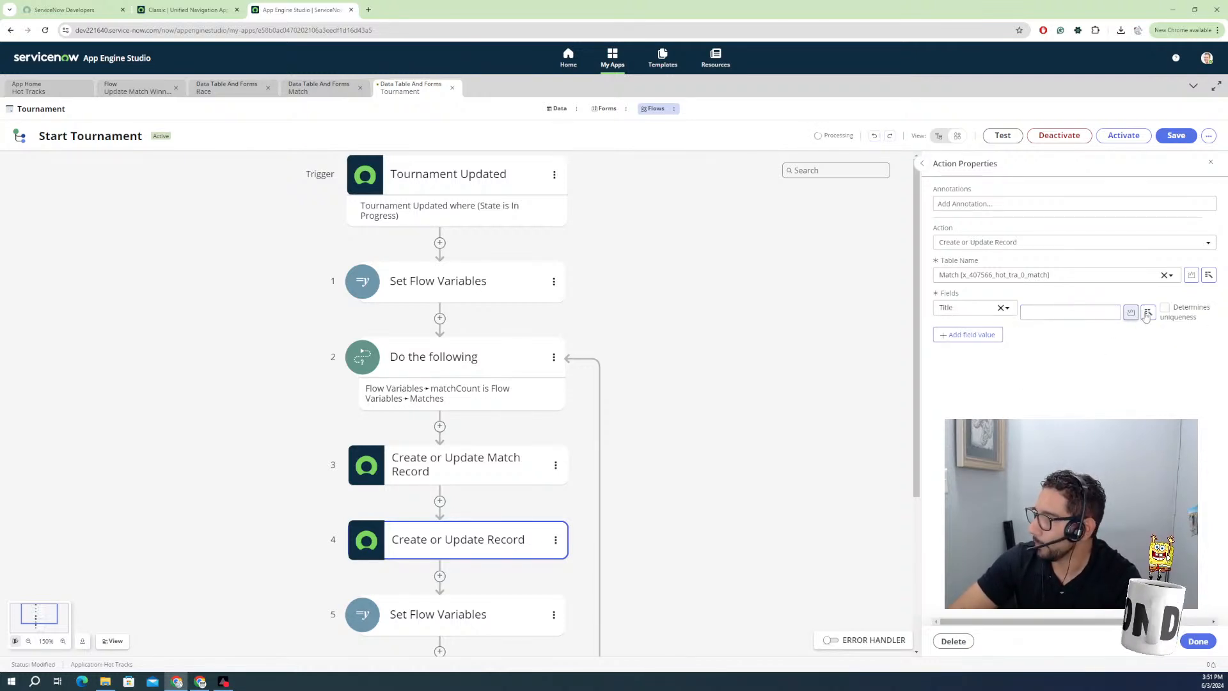
Compose the Title value from "R", the Round of action 3's Match Record, and "M".
{"action": "left_click", "coordinate": [1149, 313]}
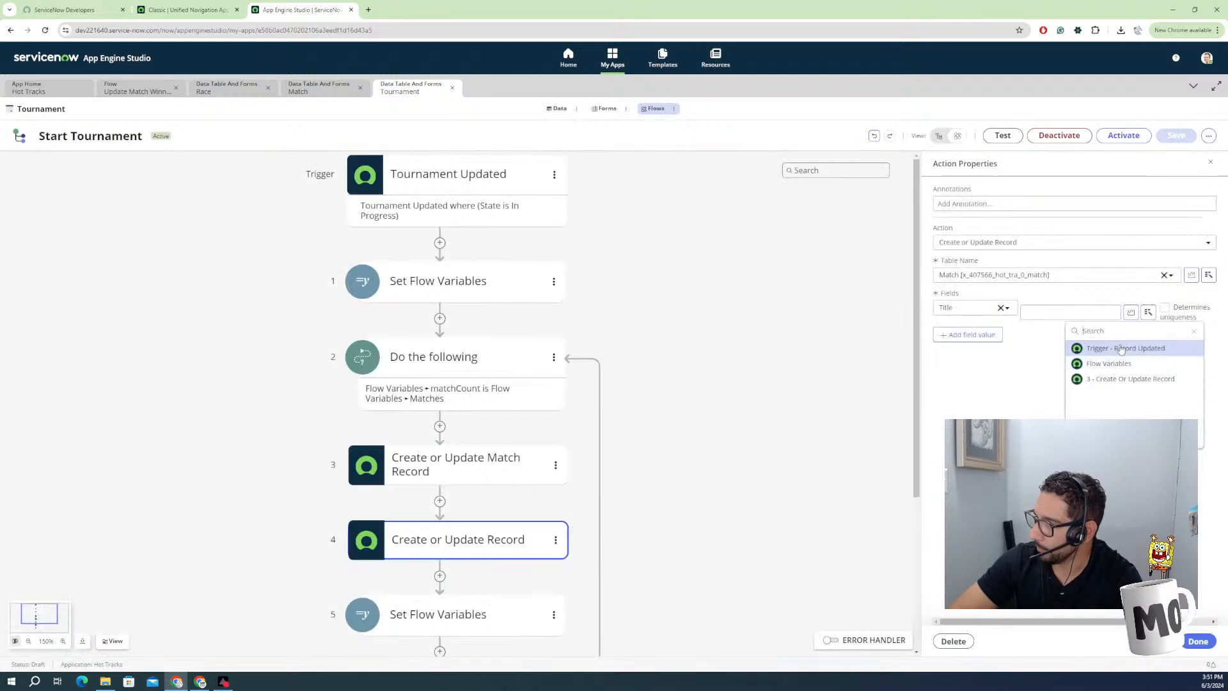
{"action": "left_click", "coordinate": [1116, 381]}
{"action": "left_click", "coordinate": [1195, 348]}
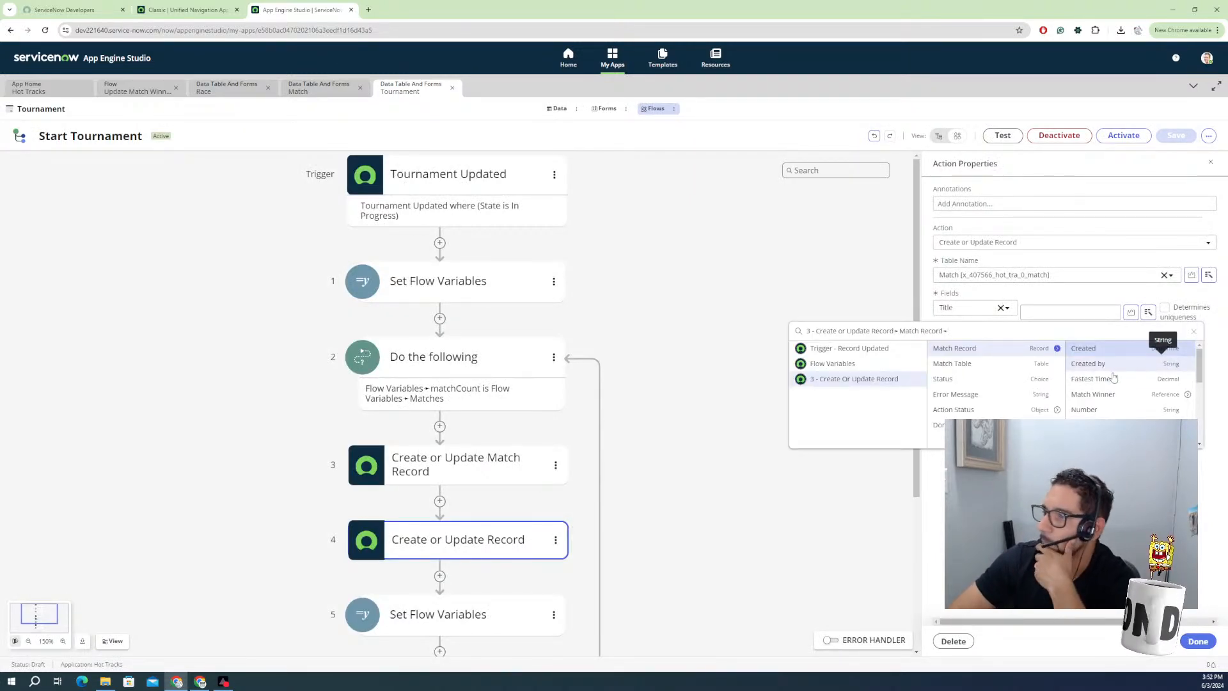
{"action": "scroll", "coordinate": [1088, 396], "scroll_direction": "down", "scroll_amount": 5}
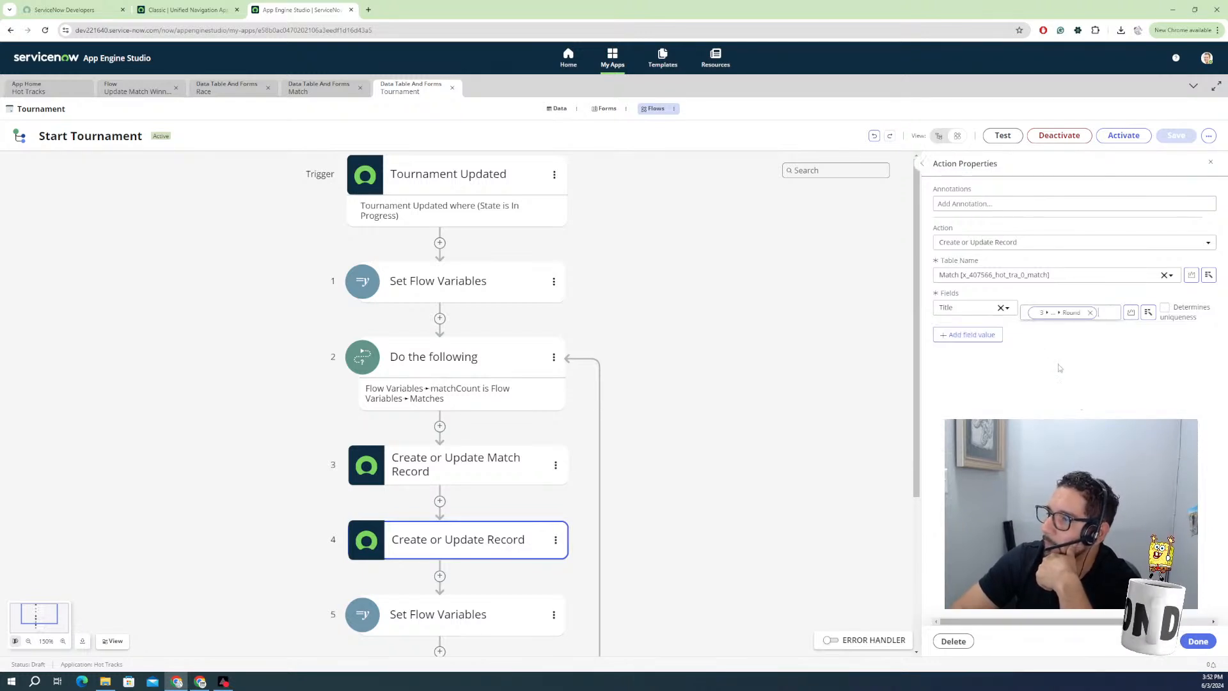
{"action": "left_click", "coordinate": [1087, 392]}
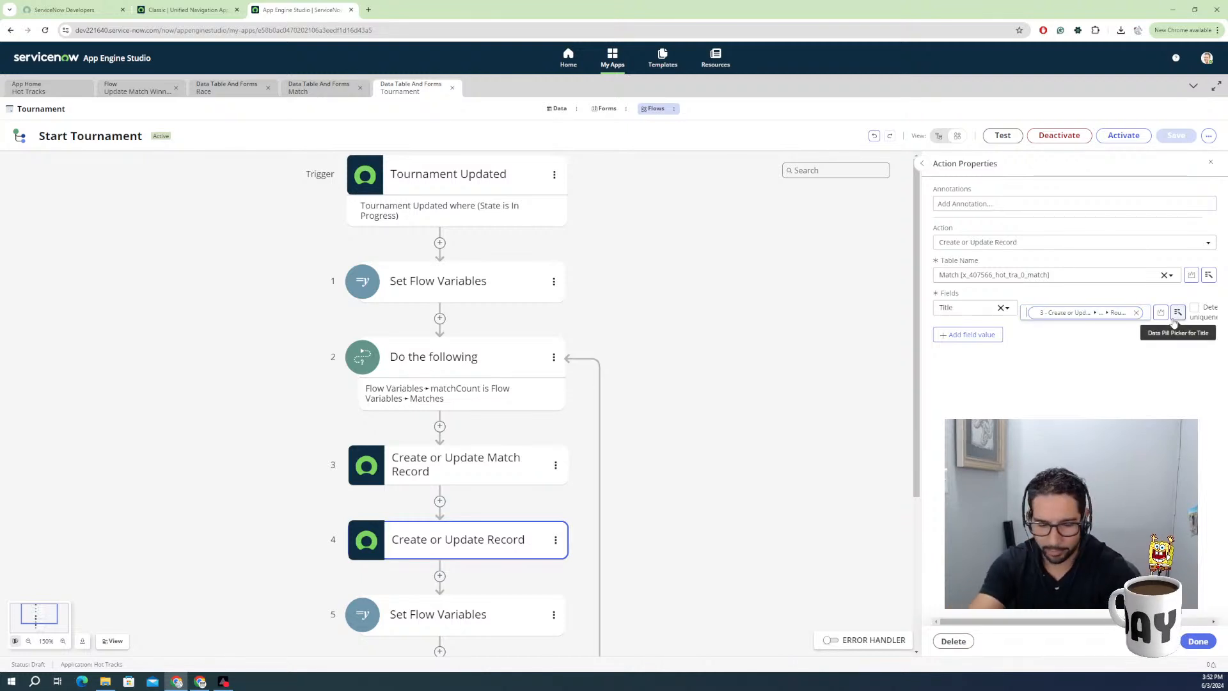
{"action": "type", "text": "R"}
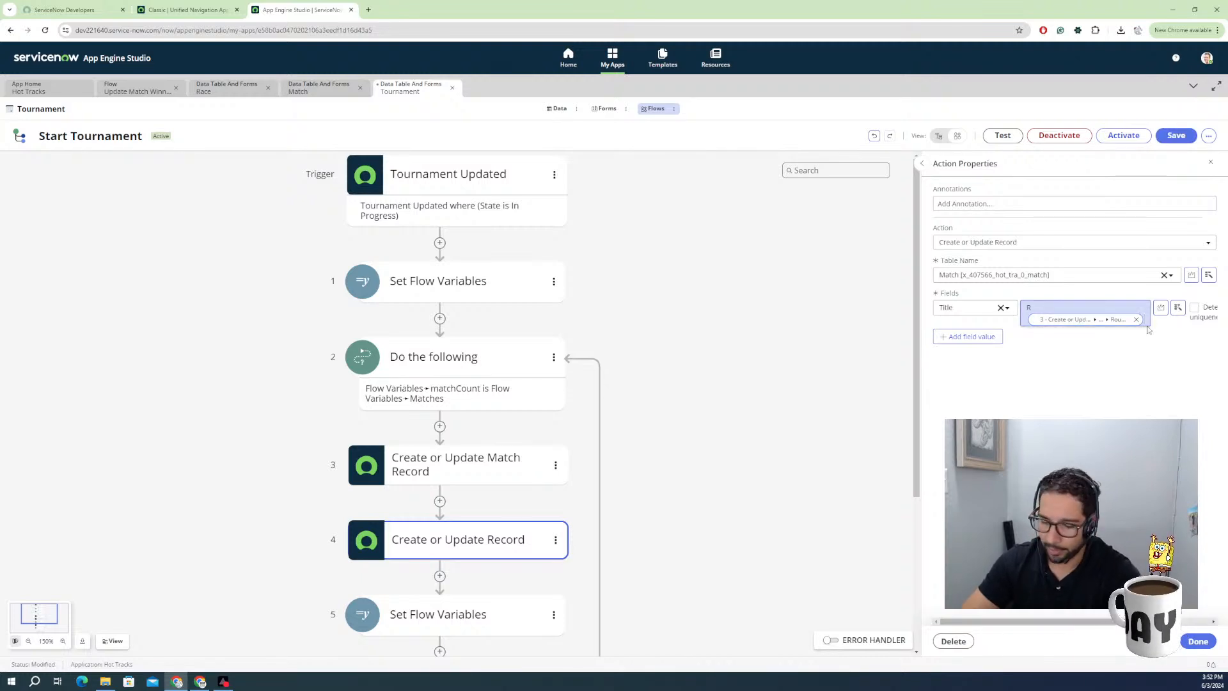
{"action": "type", "text": "M"}
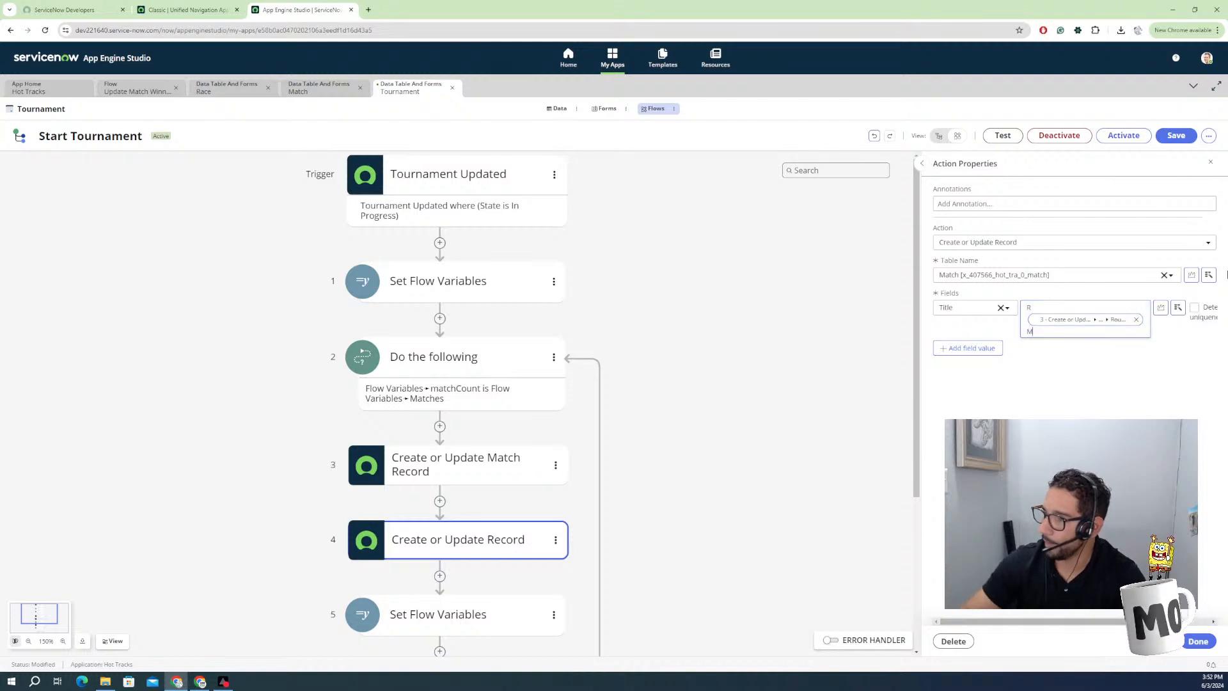
Append the matchCount flow variable after "M" in the Title value of action 4.
{"action": "left_click", "coordinate": [1177, 308]}
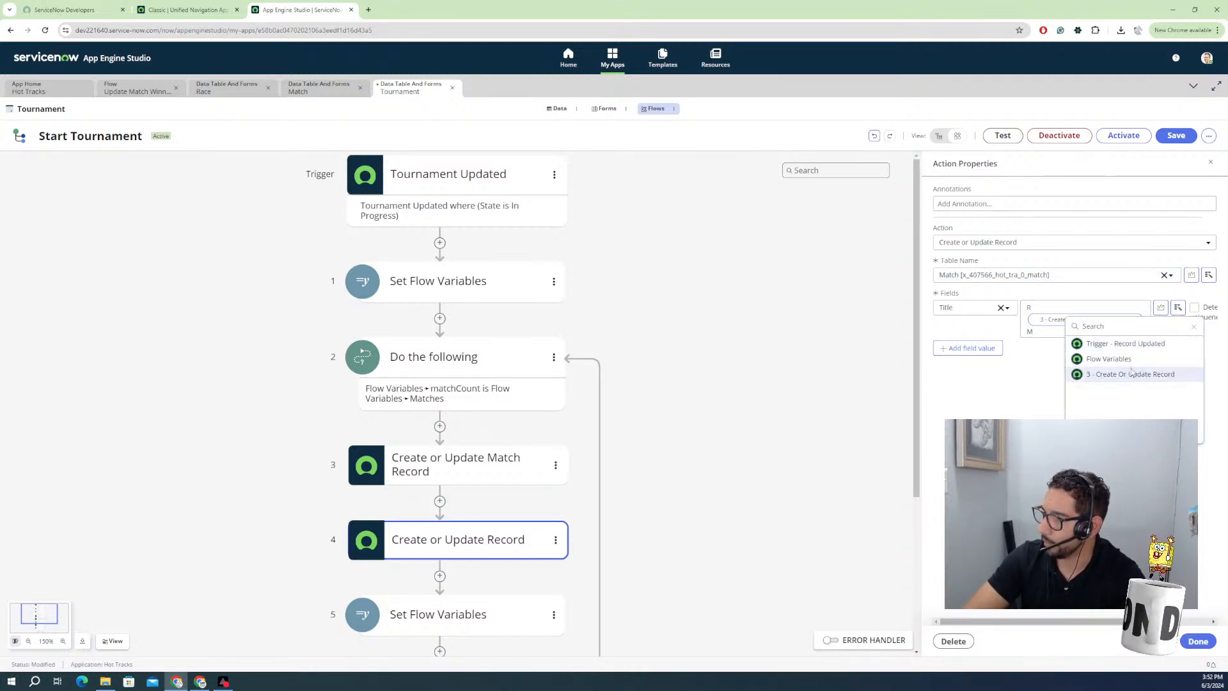
{"action": "left_click", "coordinate": [1131, 373]}
{"action": "left_click", "coordinate": [1193, 343]}
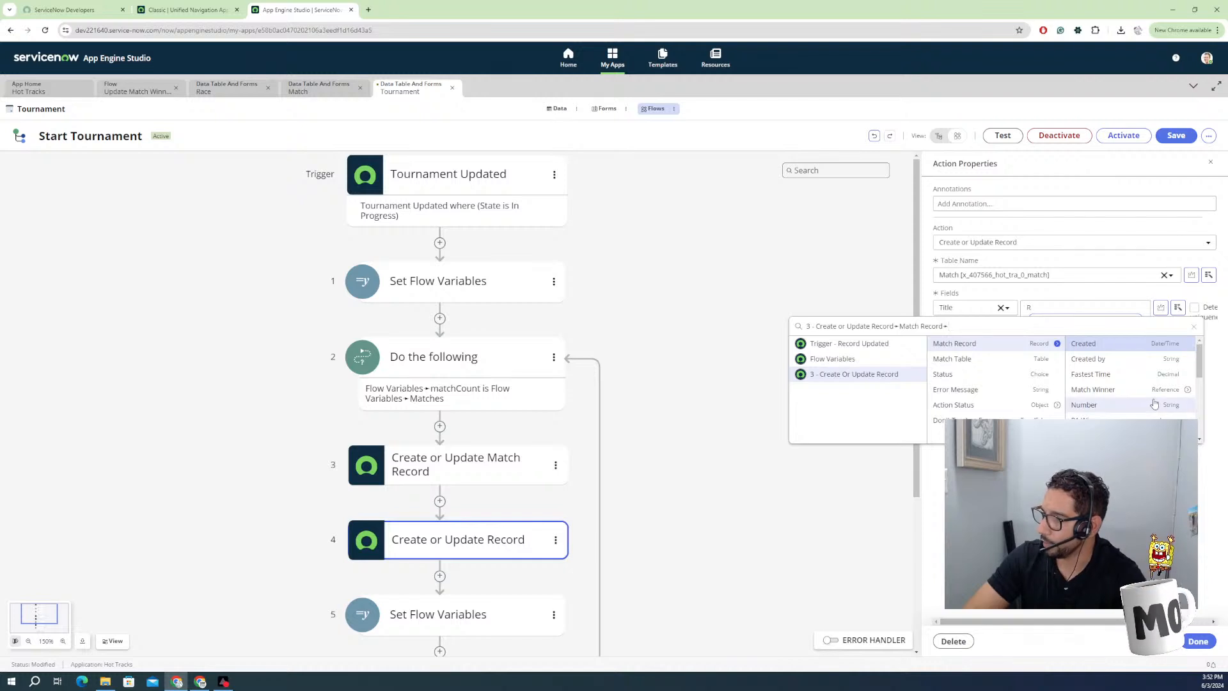
{"action": "scroll", "coordinate": [1154, 403], "scroll_direction": "down", "scroll_amount": 5}
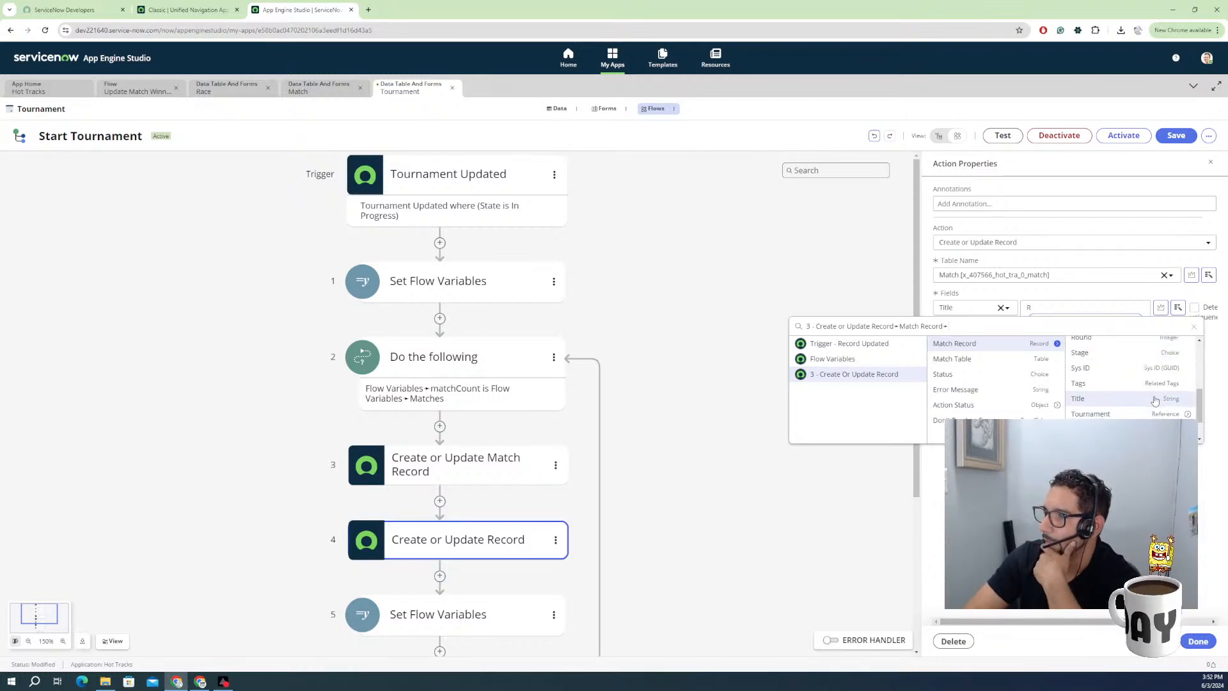
{"action": "scroll", "coordinate": [1154, 401], "scroll_direction": "down", "scroll_amount": 2}
{"action": "scroll", "coordinate": [1123, 410], "scroll_direction": "up", "scroll_amount": 7}
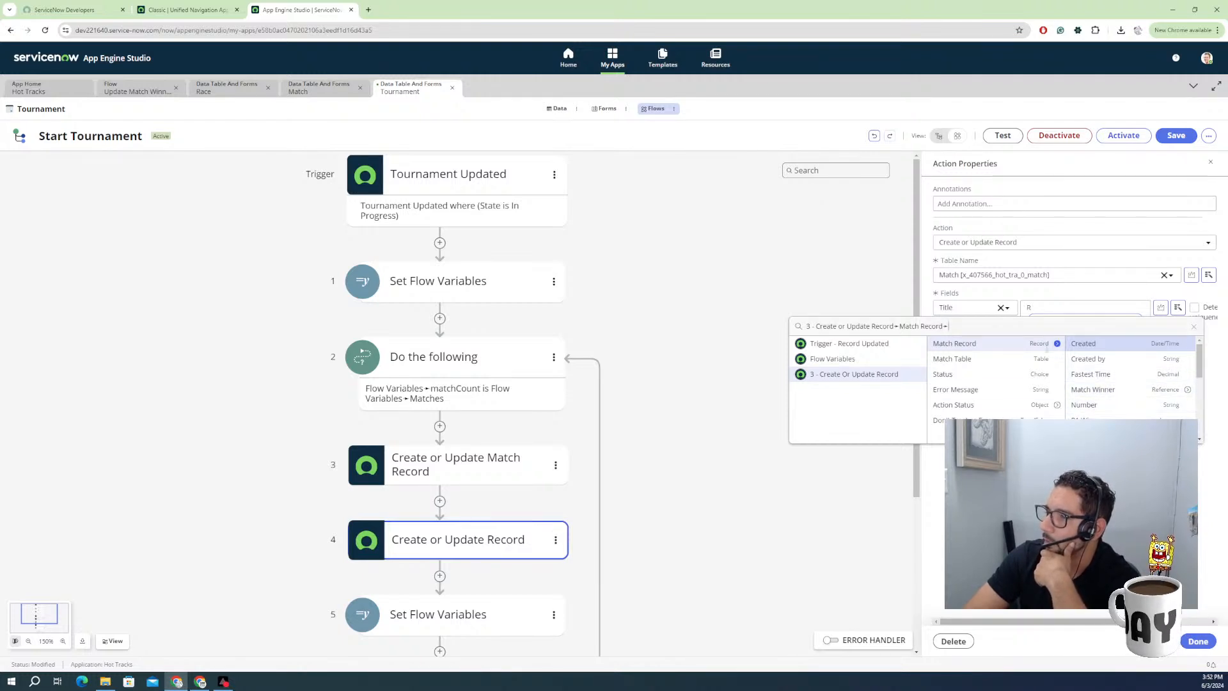
{"action": "left_click", "coordinate": [898, 359]}
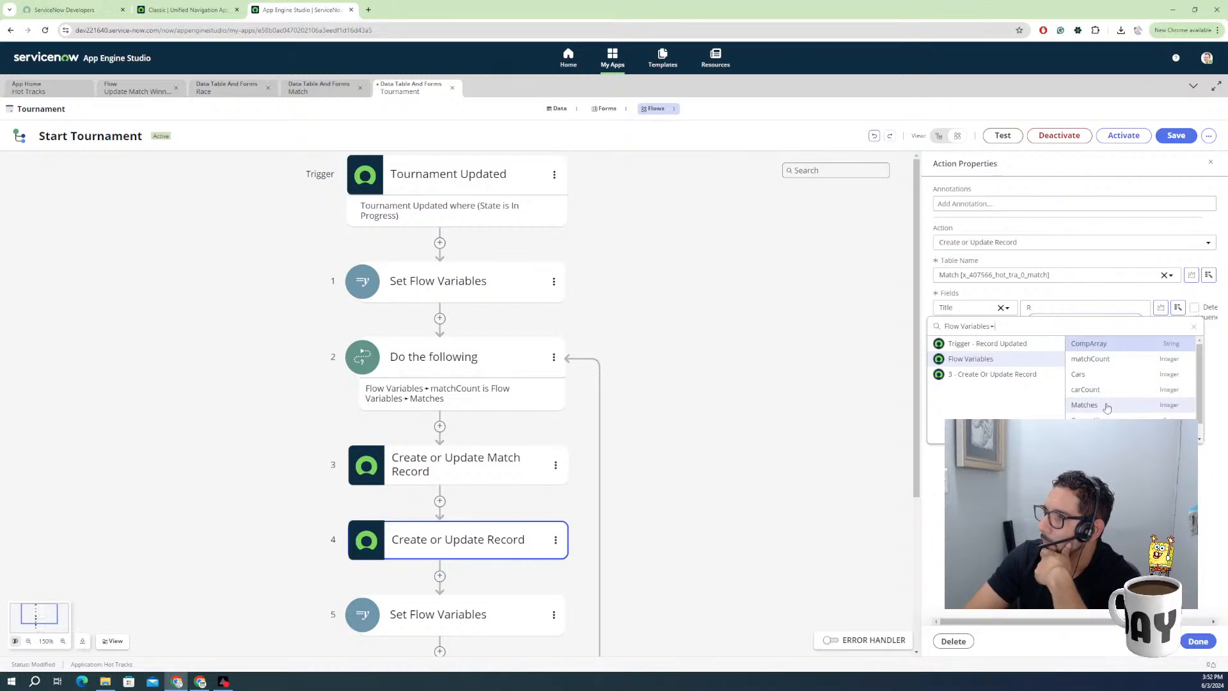
{"action": "left_click", "coordinate": [1111, 360]}
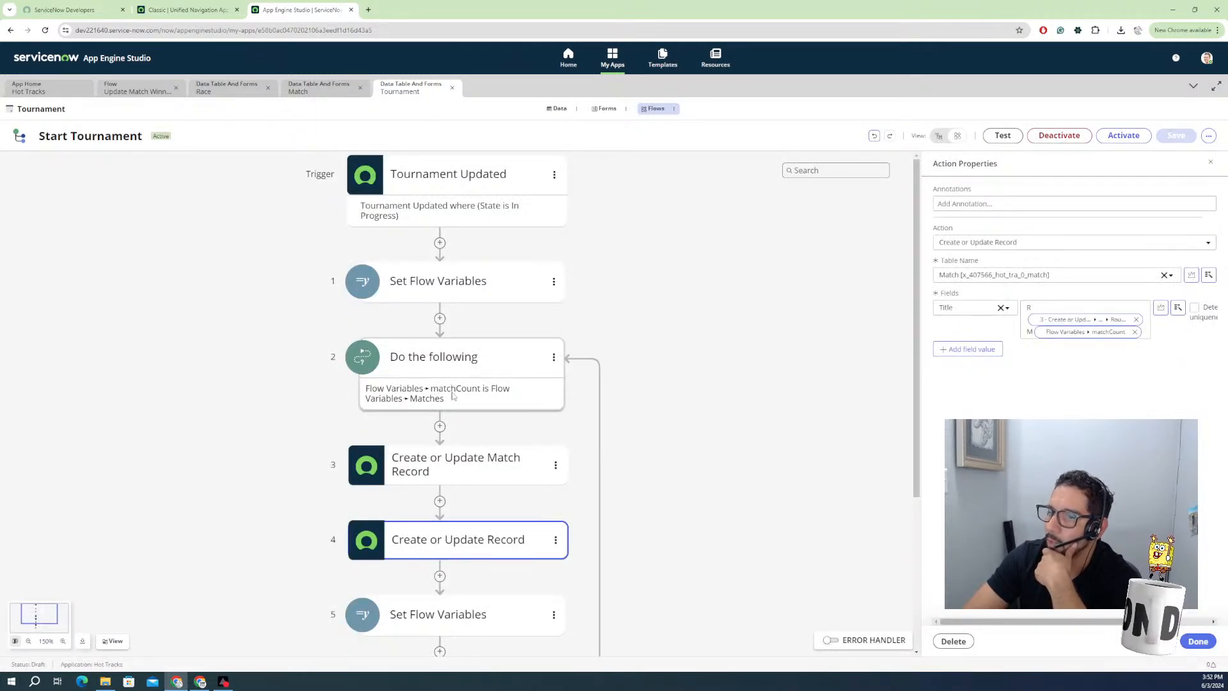
Review the settings of action 3, the Set Flow Variables step after action 4, and the Until: Matches condition.
{"action": "left_click", "coordinate": [452, 478]}
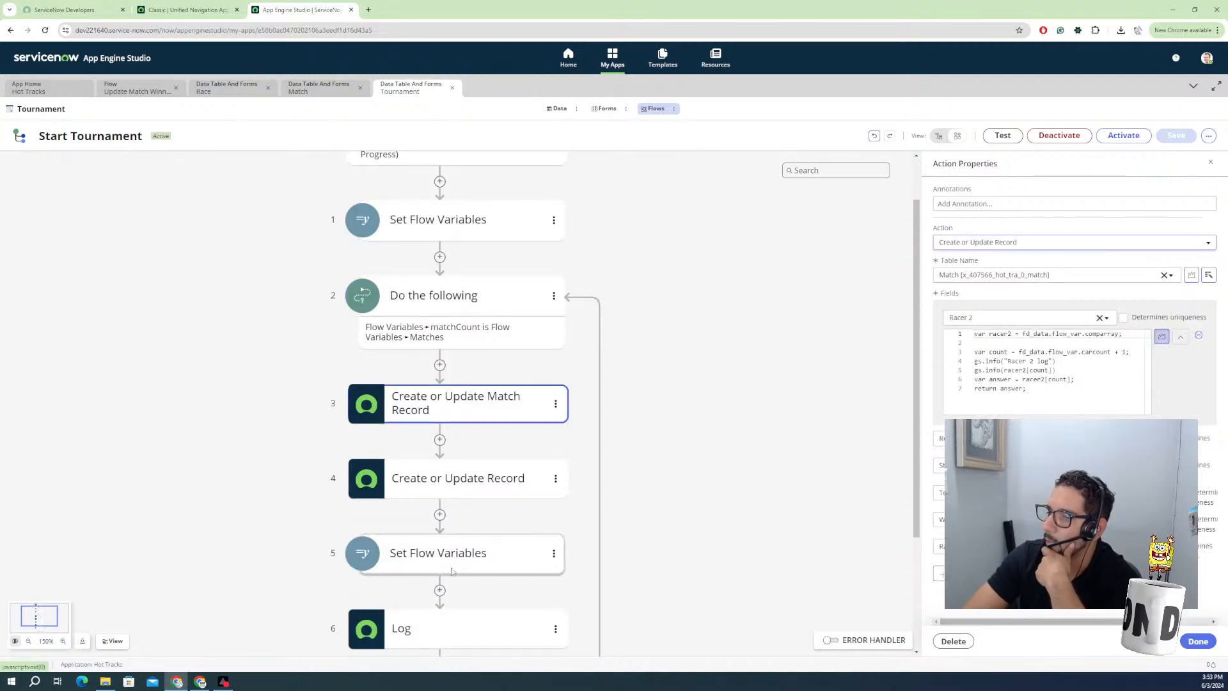
{"action": "left_click", "coordinate": [481, 562]}
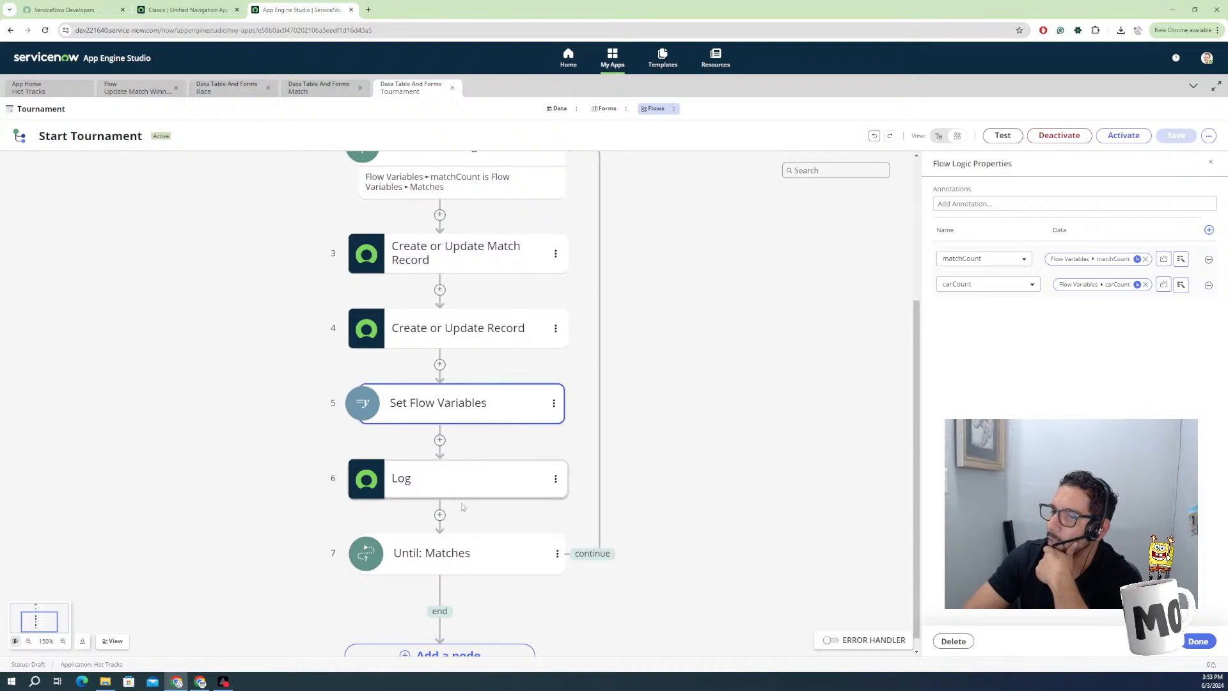
{"action": "left_click", "coordinate": [449, 563]}
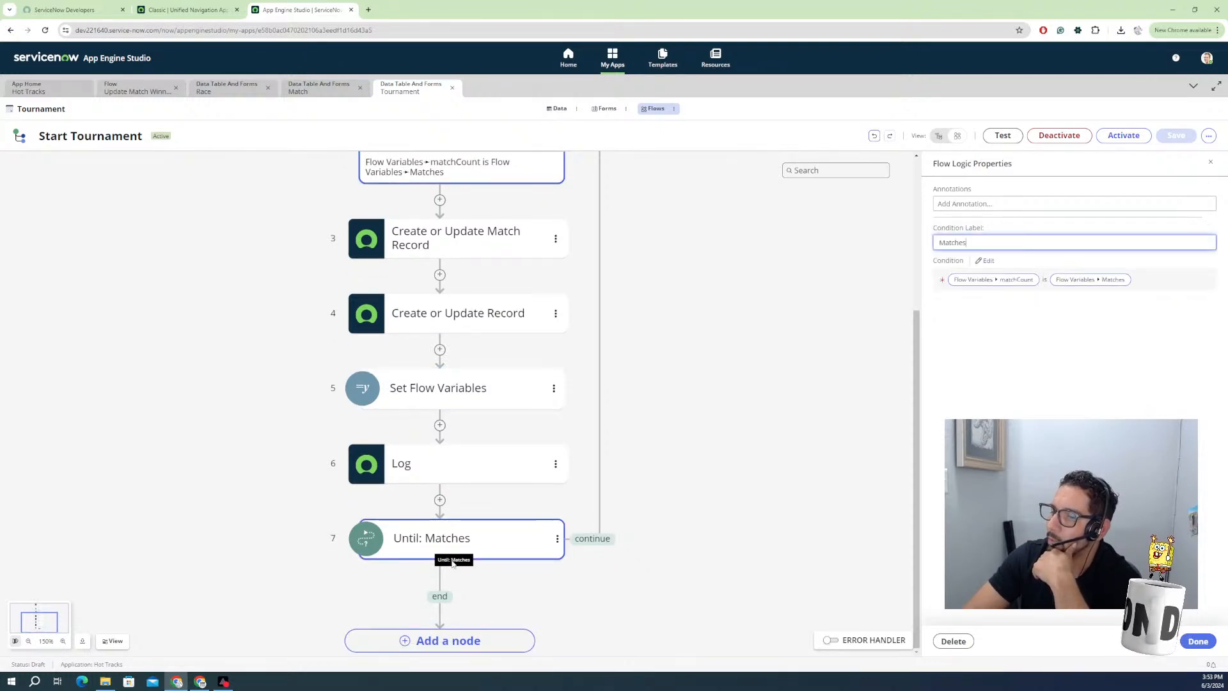
{"action": "left_click", "coordinate": [461, 393]}
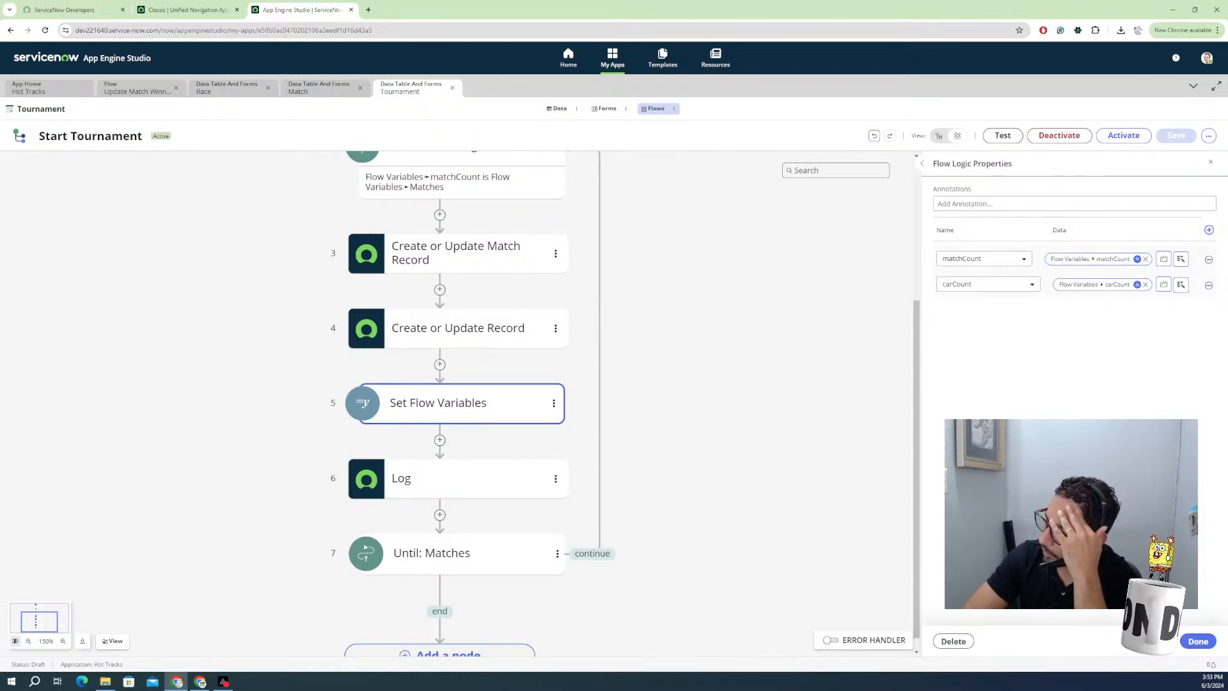
{"action": "left_click", "coordinate": [1196, 640]}
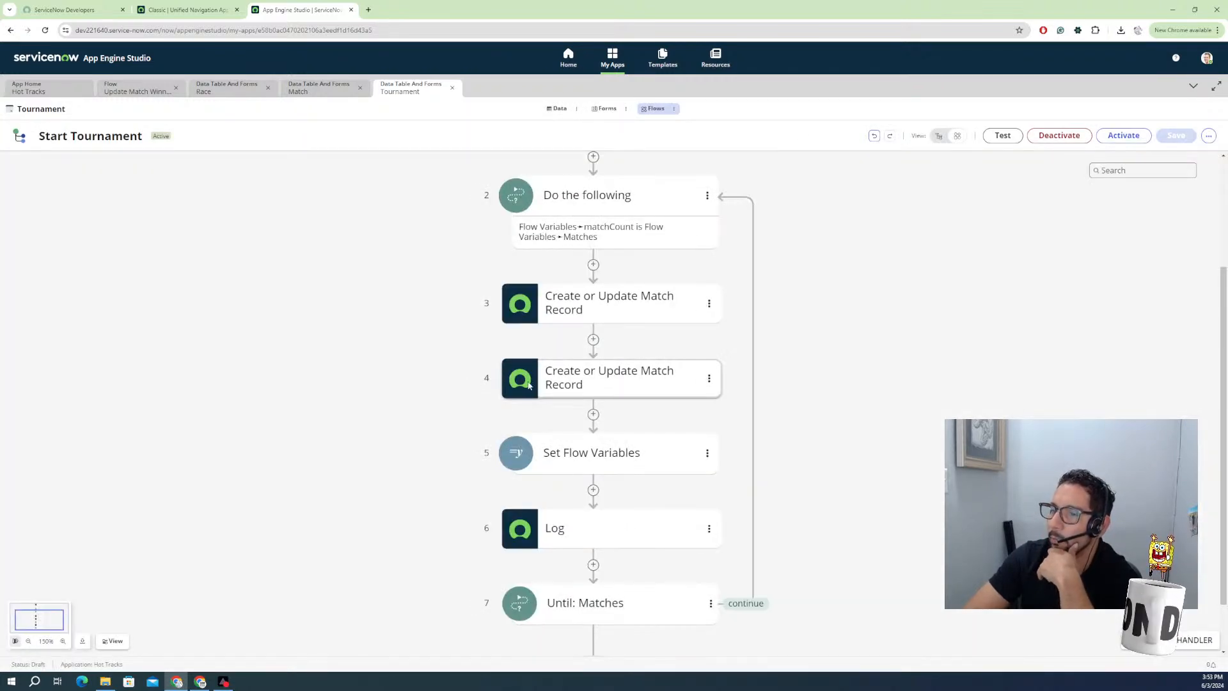
Examine action 4 and its available options in the flow diagram for a way to reorder it.
{"action": "scroll", "coordinate": [581, 385], "scroll_direction": "up", "scroll_amount": 1}
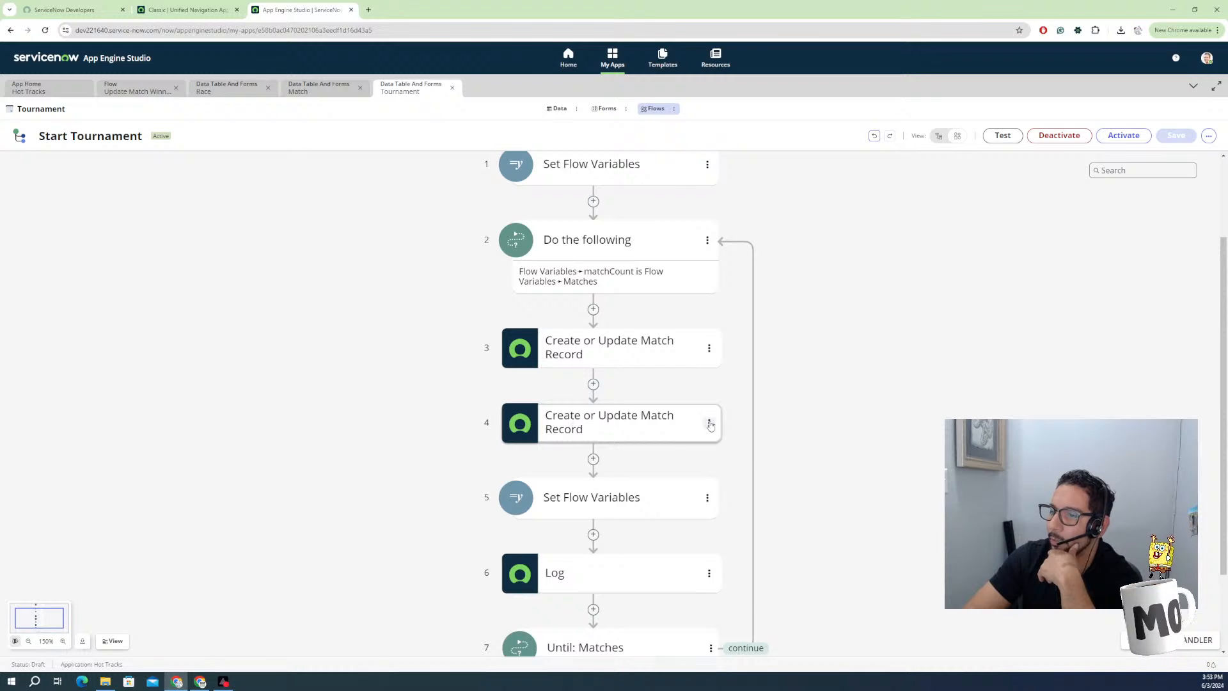
{"action": "left_click", "coordinate": [651, 422]}
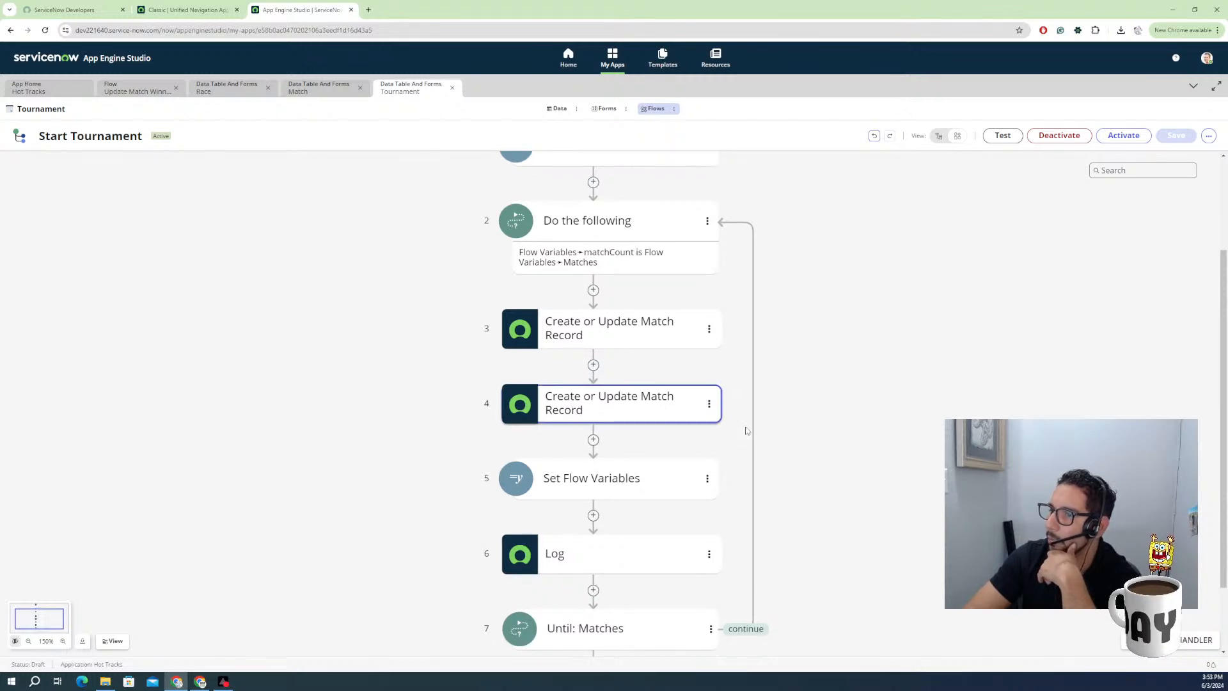
{"action": "left_click", "coordinate": [556, 403]}
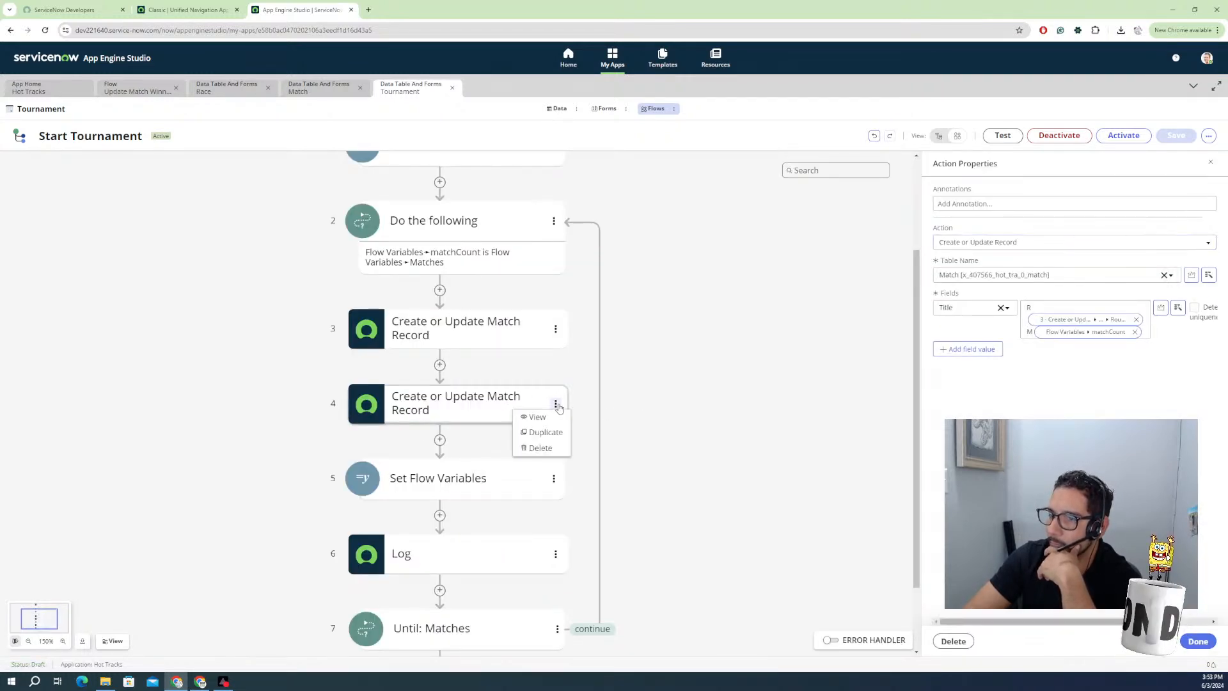
{"action": "left_click", "coordinate": [325, 411]}
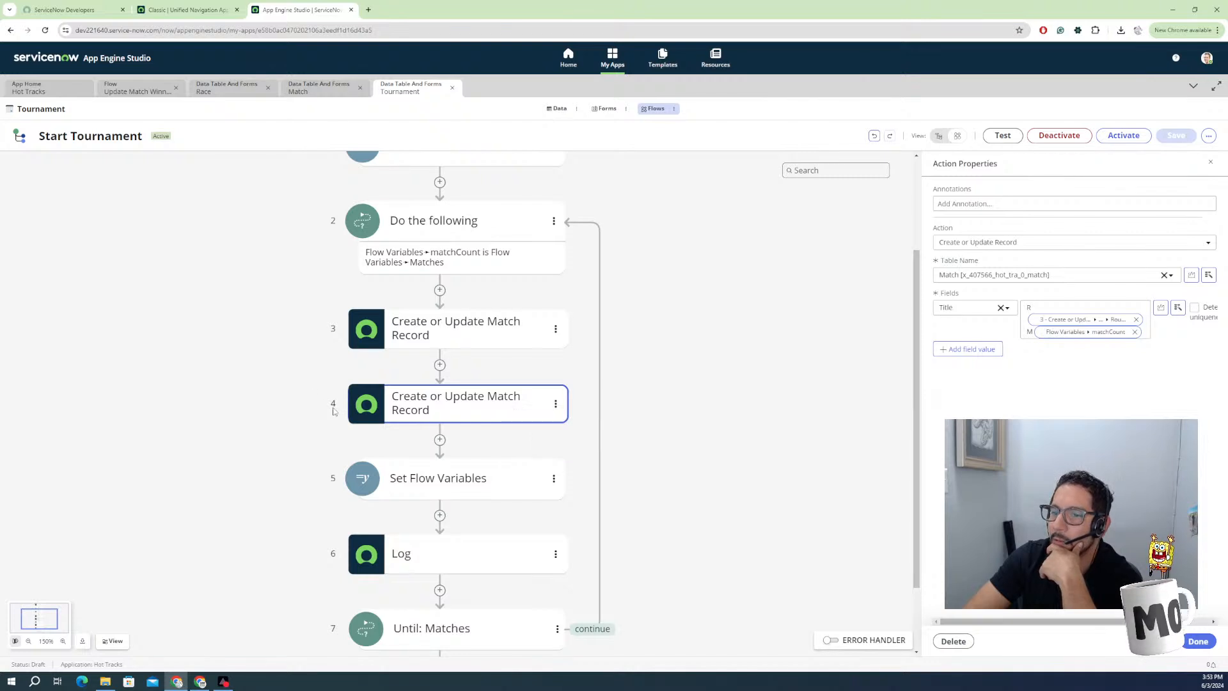
{"action": "left_click", "coordinate": [320, 409]}
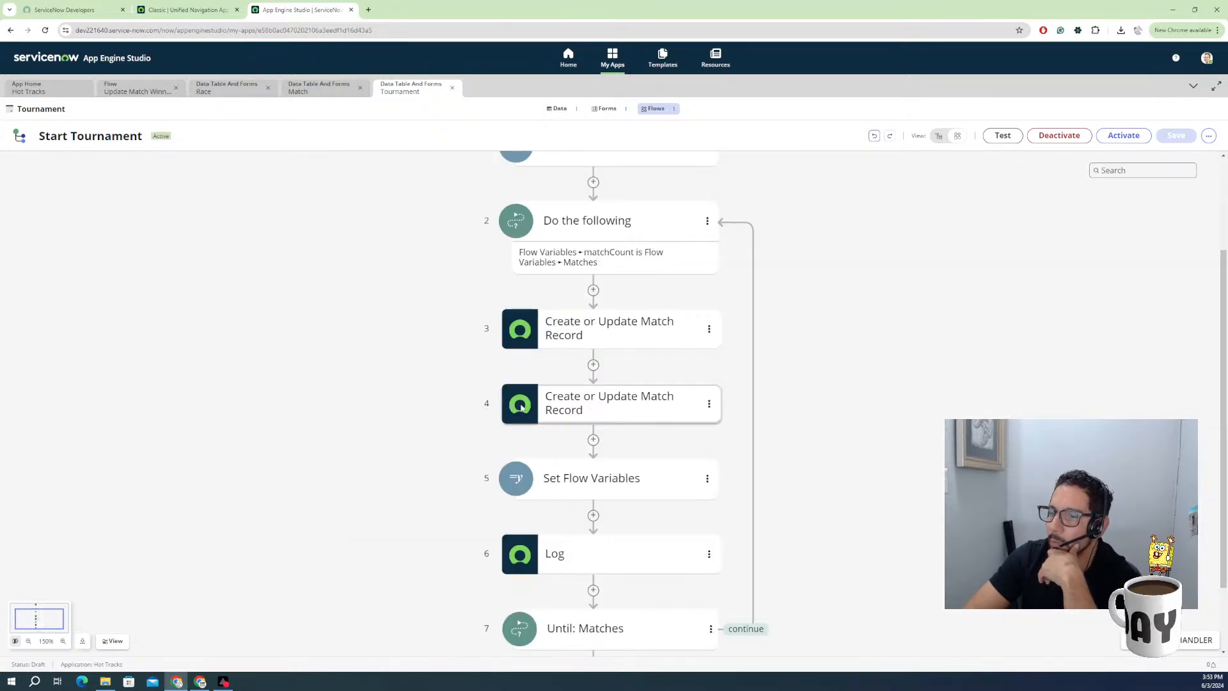
{"action": "scroll", "coordinate": [514, 446], "scroll_direction": "up", "scroll_amount": 1}
{"action": "scroll", "coordinate": [515, 445], "scroll_direction": "up", "scroll_amount": 1}
{"action": "scroll", "coordinate": [518, 409], "scroll_direction": "down", "scroll_amount": 3}
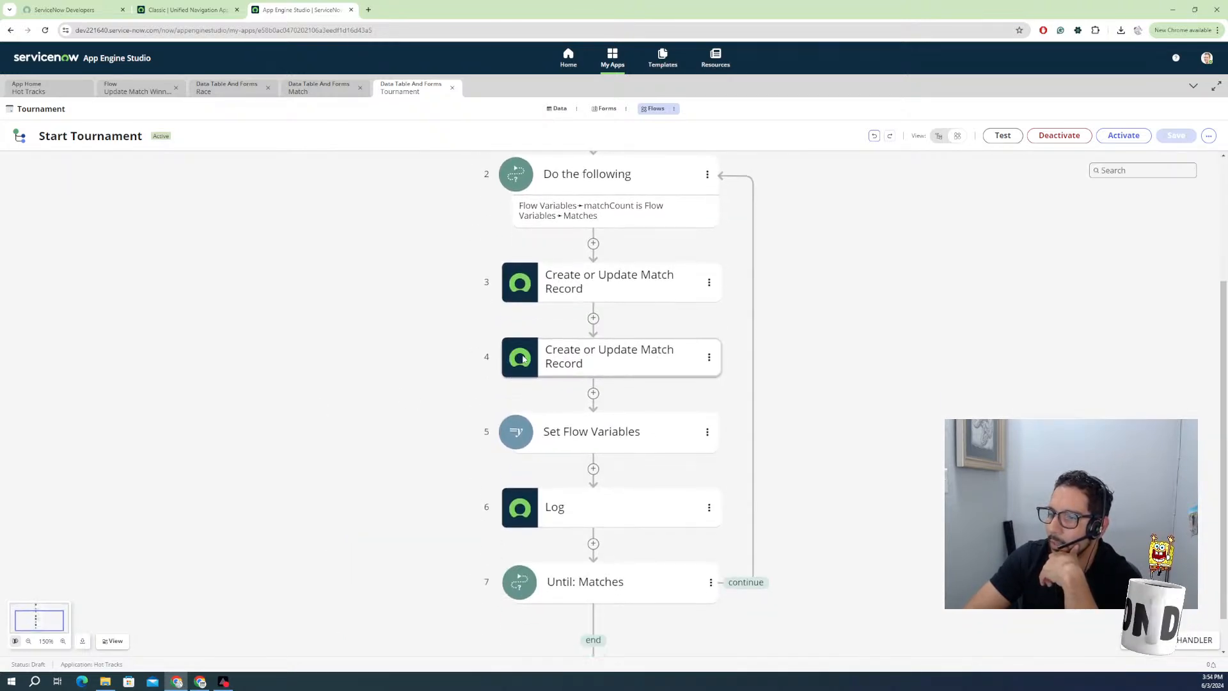
{"action": "scroll", "coordinate": [614, 352], "scroll_direction": "up", "scroll_amount": 4}
{"action": "scroll", "coordinate": [583, 330], "scroll_direction": "down", "scroll_amount": 4}
{"action": "scroll", "coordinate": [583, 330], "scroll_direction": "down", "scroll_amount": 2}
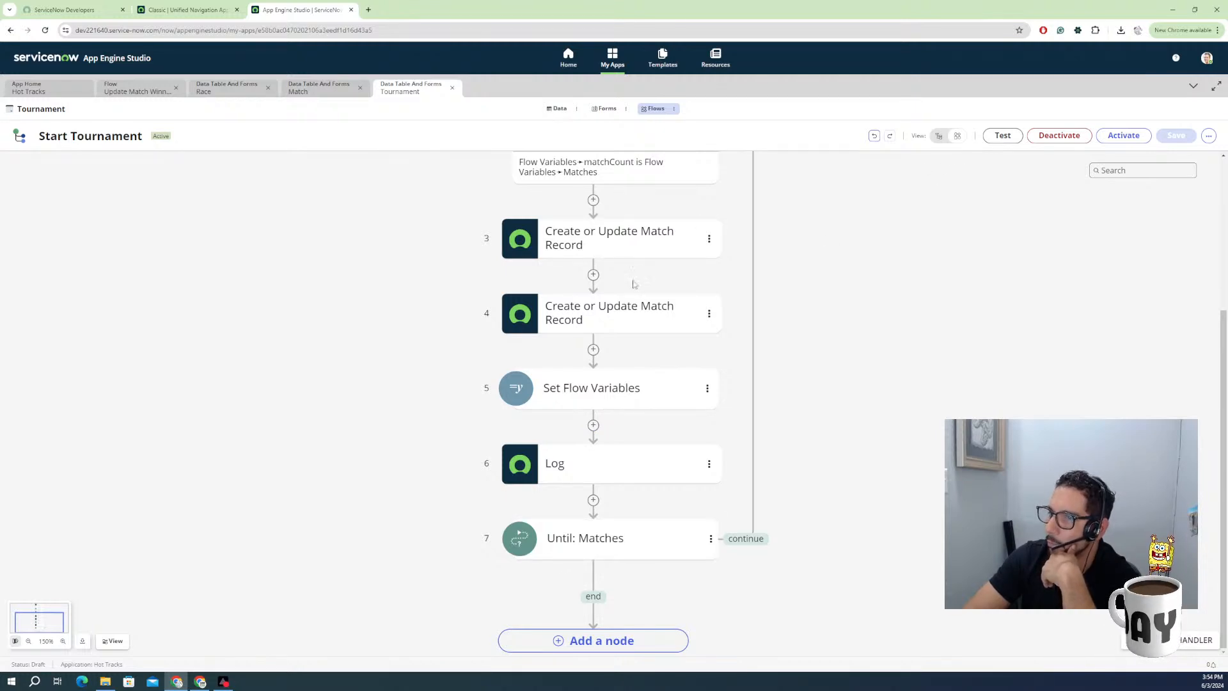
{"action": "scroll", "coordinate": [585, 312], "scroll_direction": "up", "scroll_amount": 1}
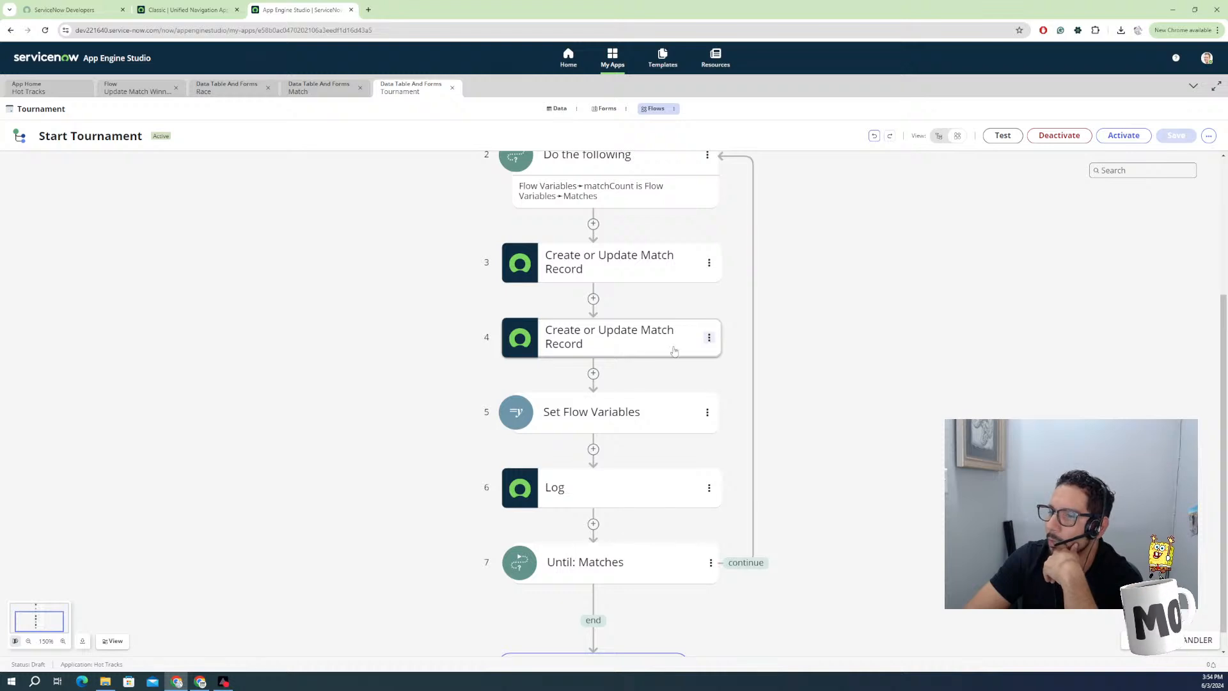
Show the flow as a list and try to swap the order of action 4 and Set Flow Variables.
{"action": "left_click", "coordinate": [940, 137]}
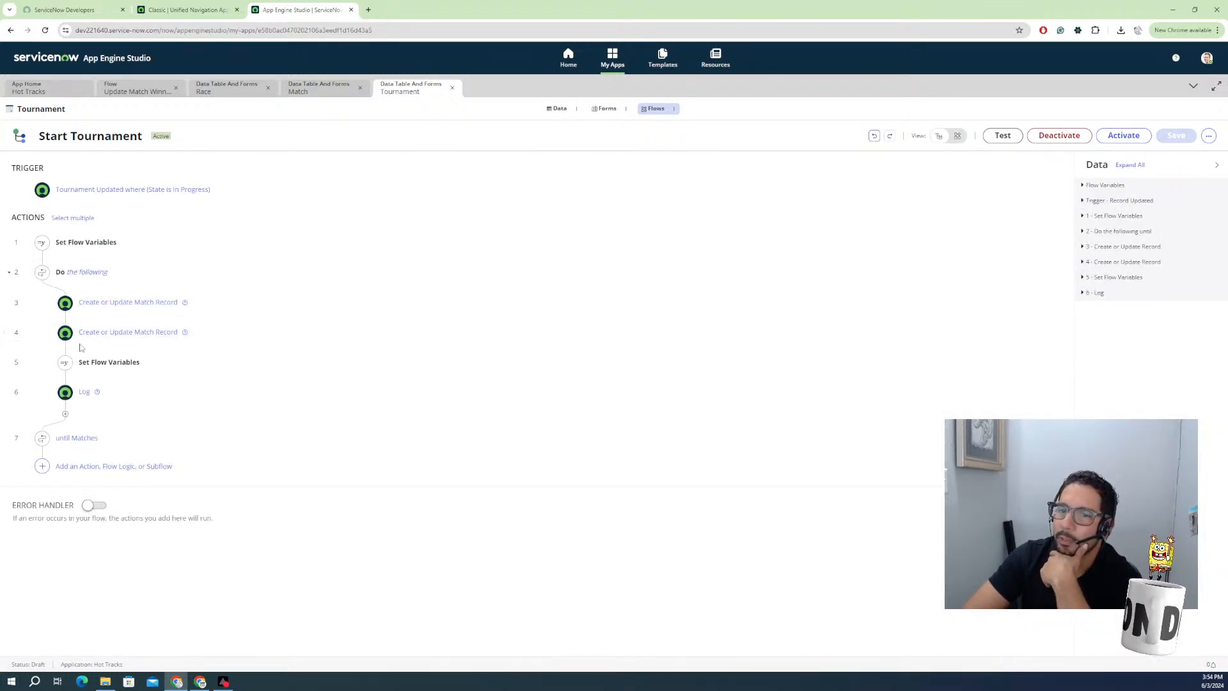
{"action": "left_click_drag", "start_coordinate": [5, 332], "coordinate": [14, 381]}
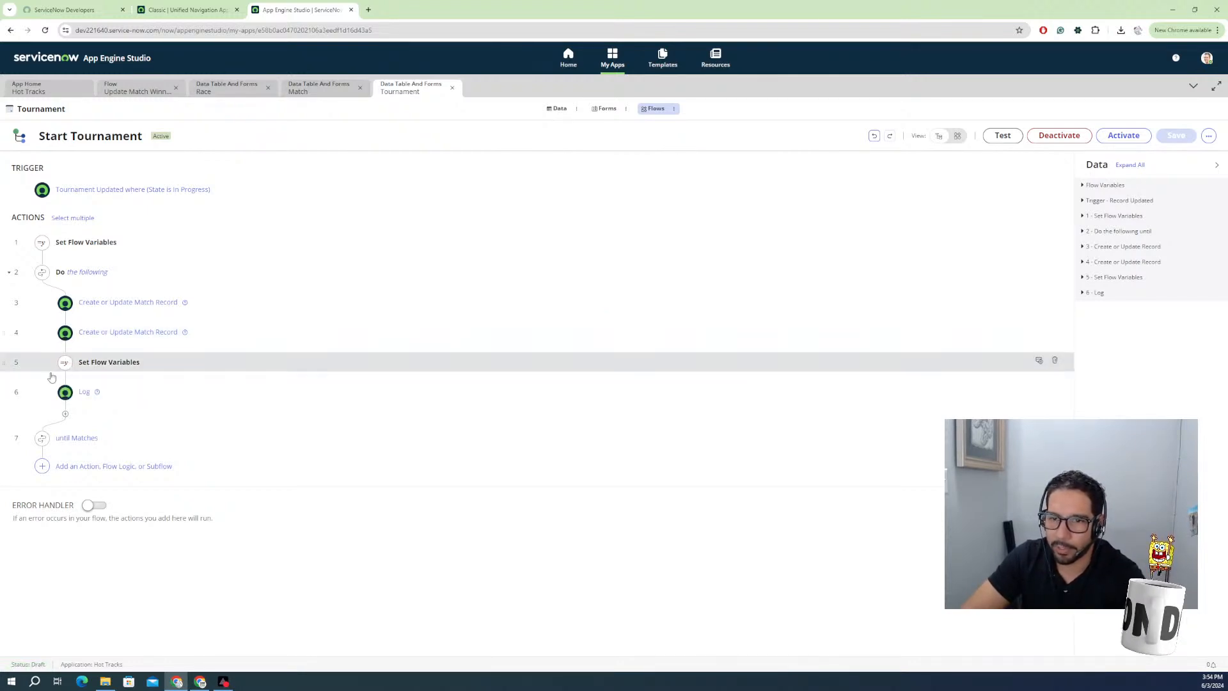
{"action": "left_click_drag", "start_coordinate": [6, 332], "coordinate": [15, 376]}
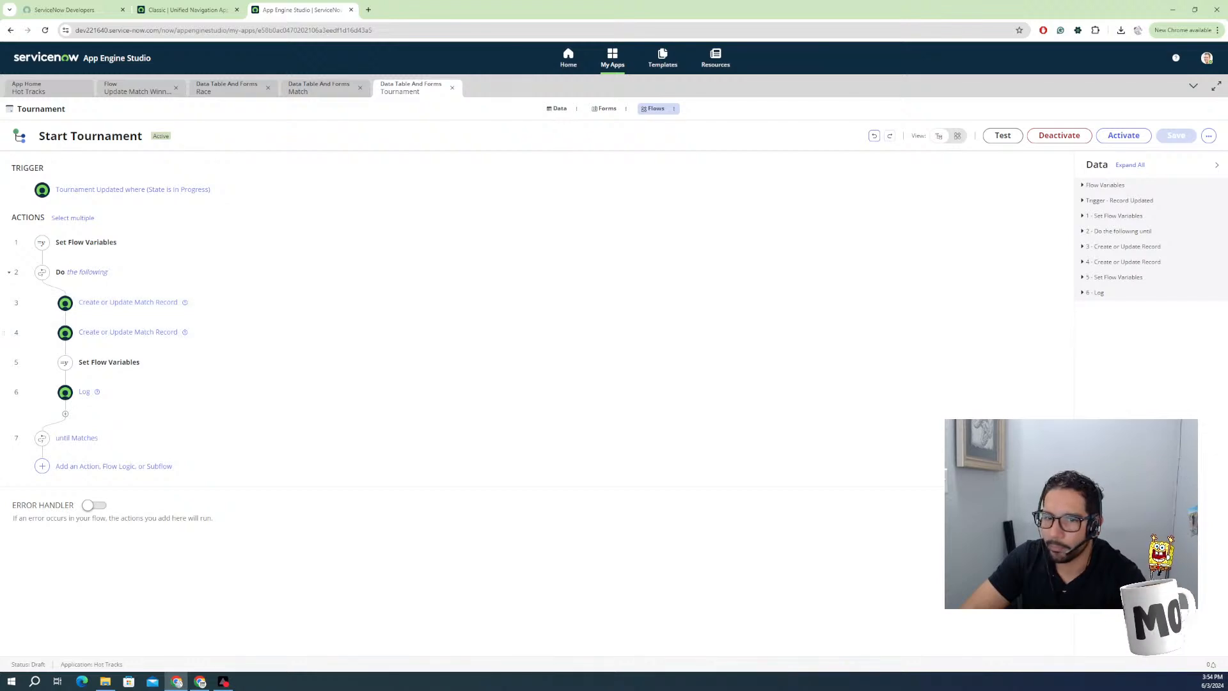
{"action": "left_click_drag", "start_coordinate": [5, 361], "coordinate": [19, 320]}
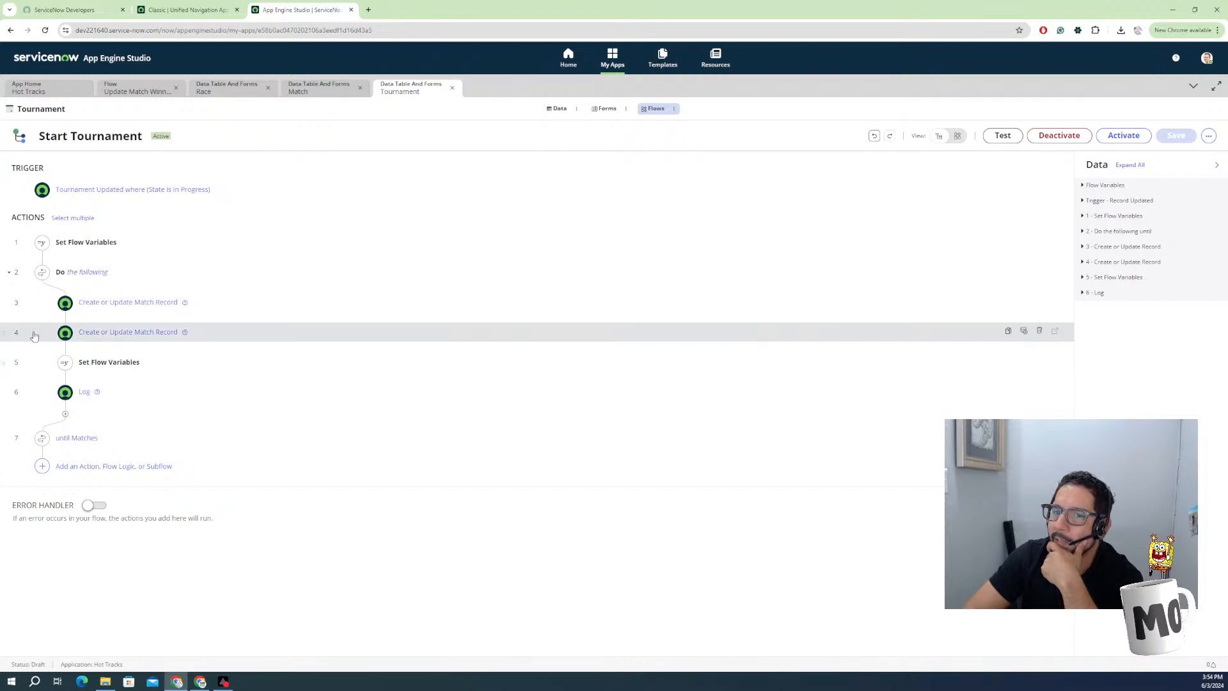
{"action": "left_click", "coordinate": [7, 334]}
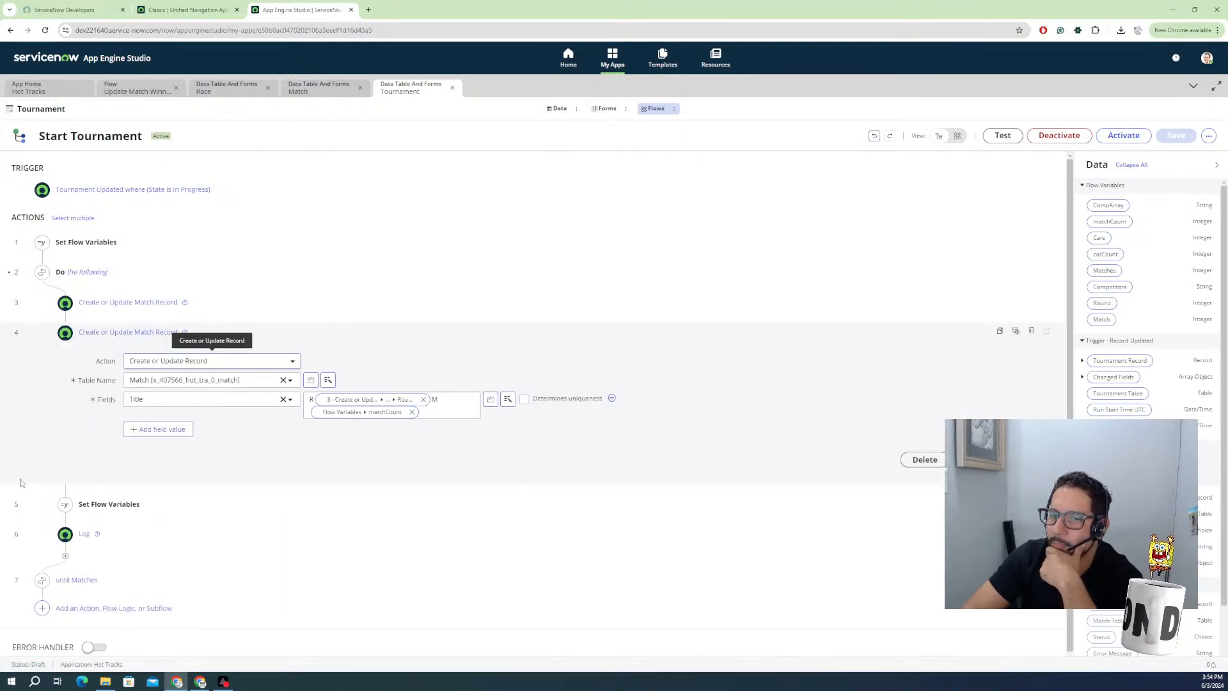
{"action": "left_click_drag", "start_coordinate": [13, 504], "coordinate": [56, 318]}
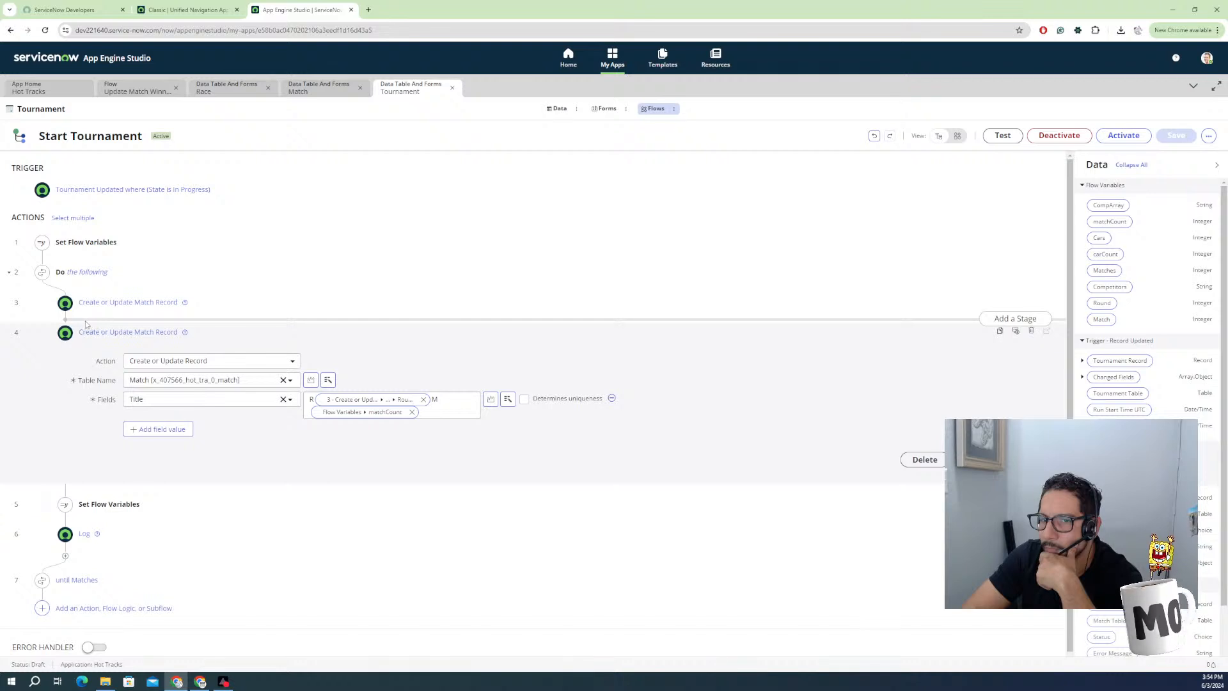
Remove matchCount from action 4's Title value and delete that Create or Update Match Record action from the loop.
{"action": "left_click", "coordinate": [66, 320]}
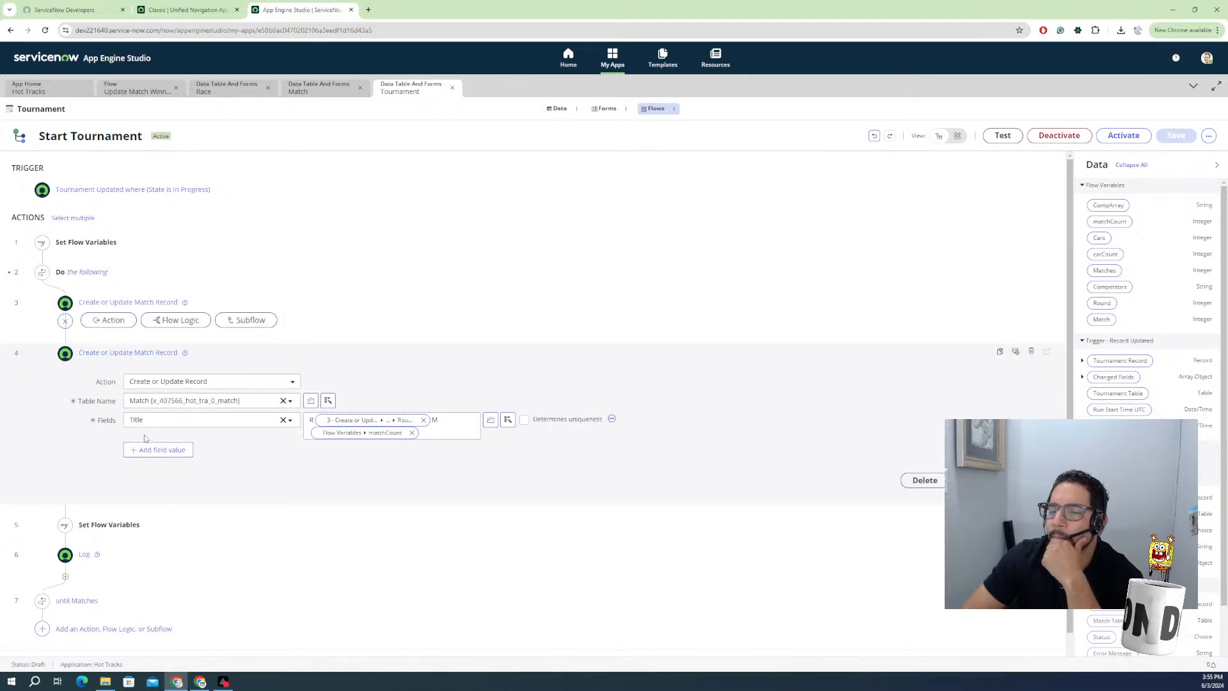
{"action": "left_click", "coordinate": [426, 431]}
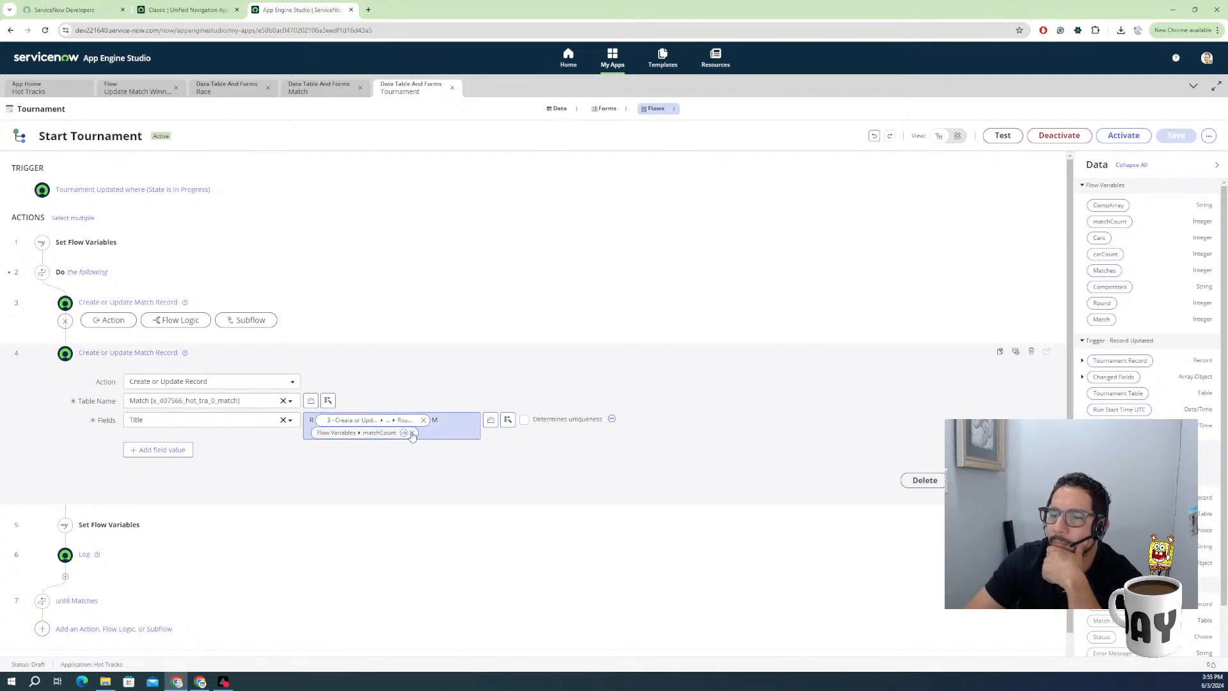
{"action": "left_click", "coordinate": [411, 432]}
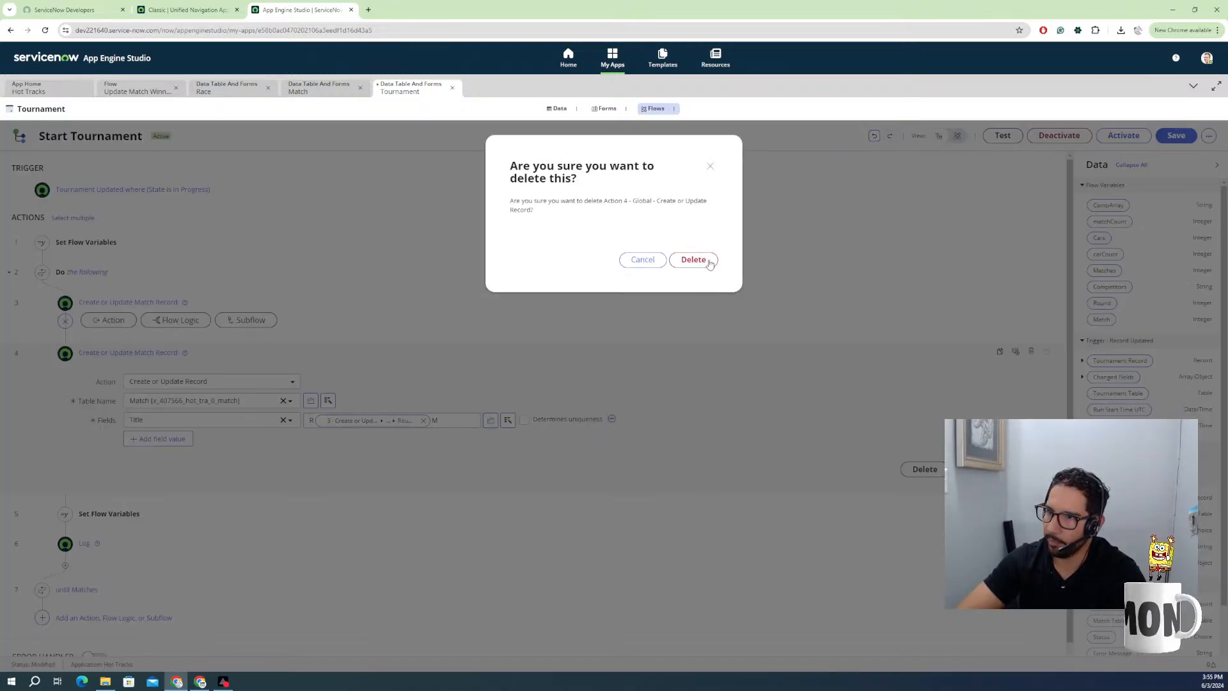
{"action": "left_click", "coordinate": [706, 261]}
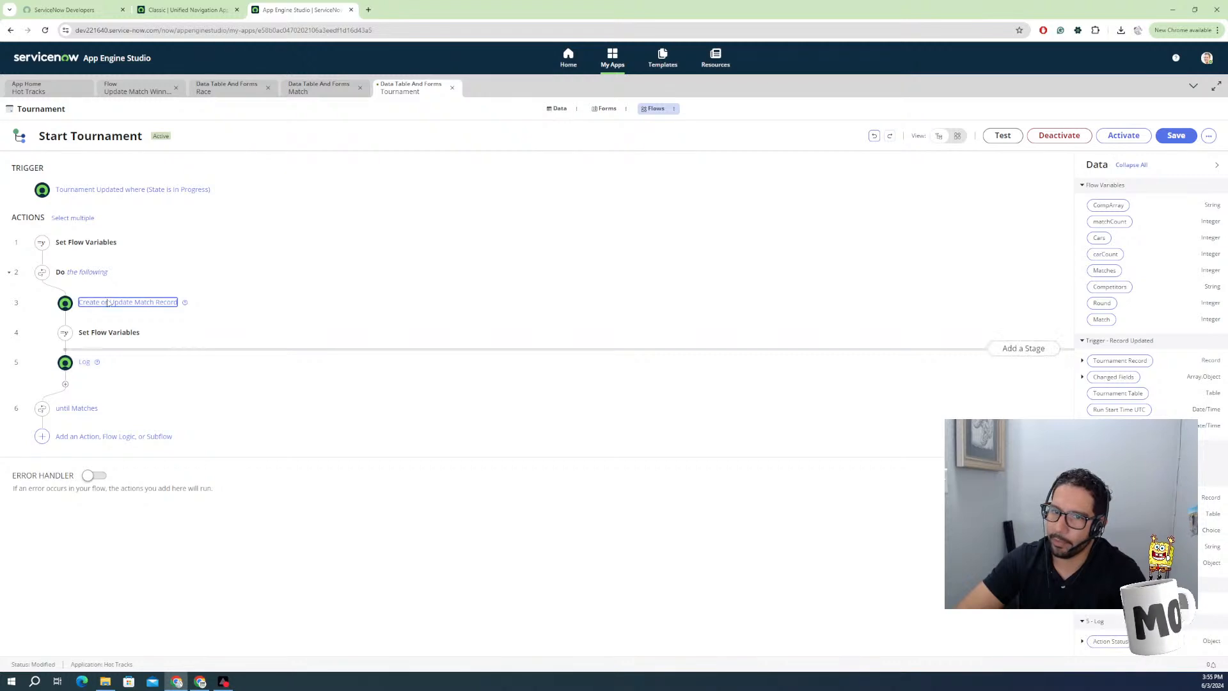
Insert a Create or Update Record action between Set Flow Variables and Log inside the loop.
{"action": "left_click", "coordinate": [66, 352]}
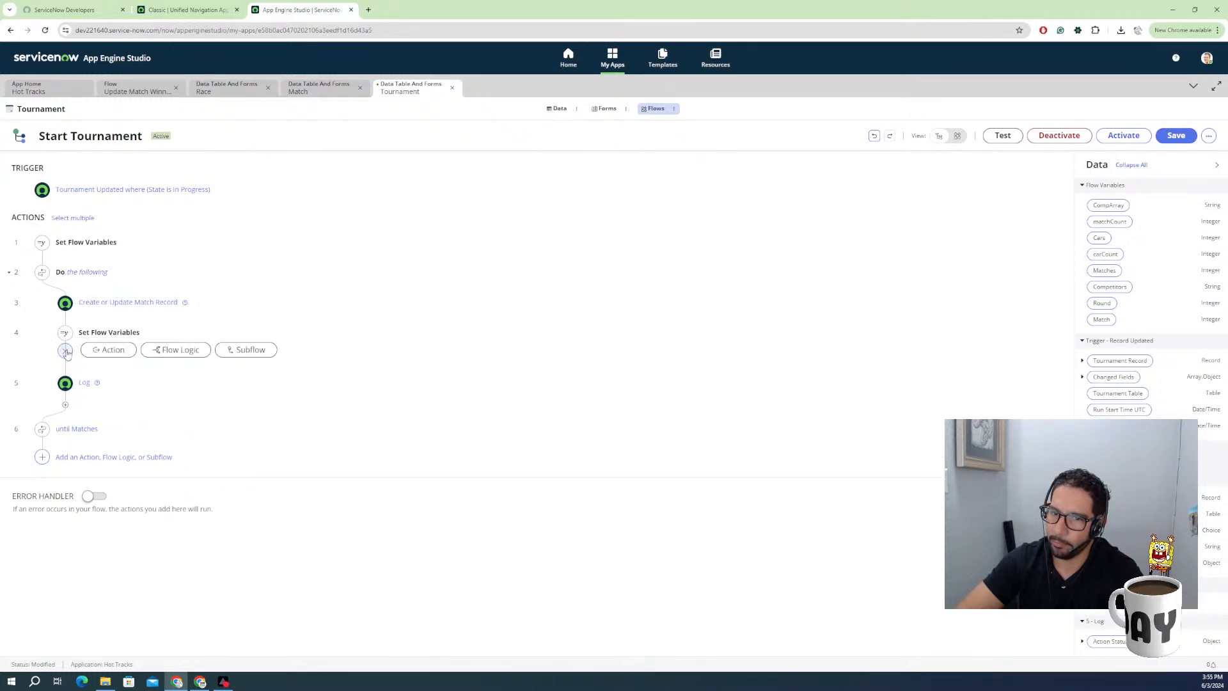
{"action": "left_click", "coordinate": [110, 350]}
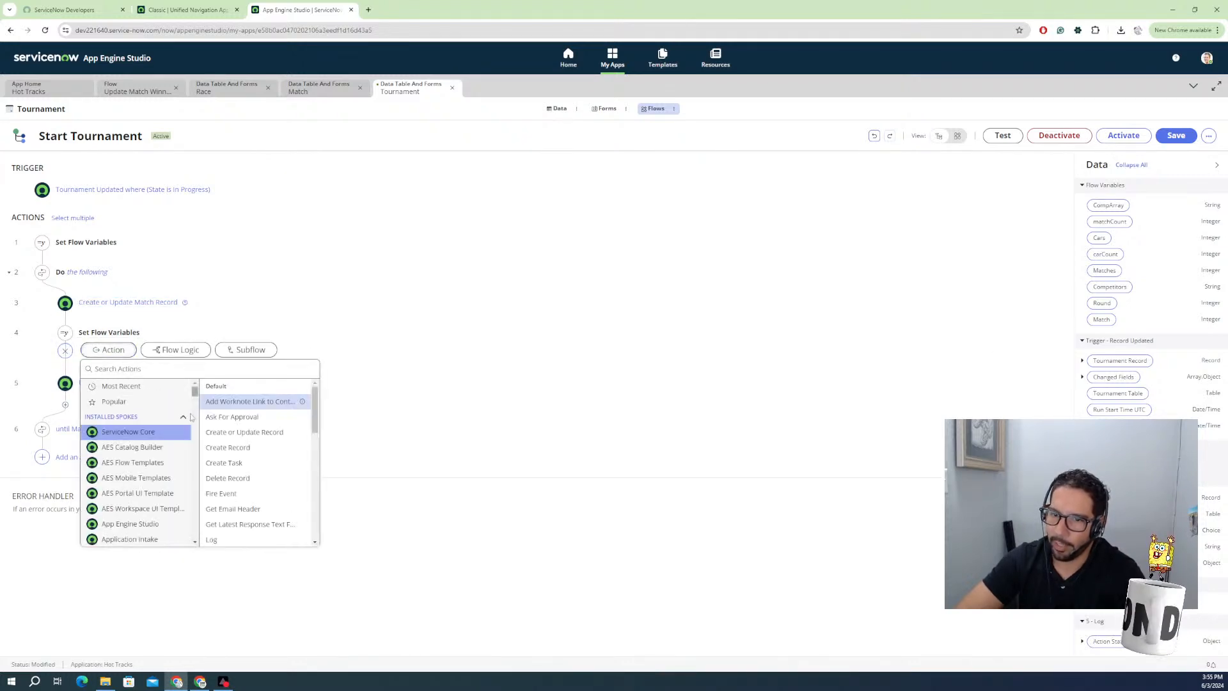
{"action": "left_click", "coordinate": [234, 437]}
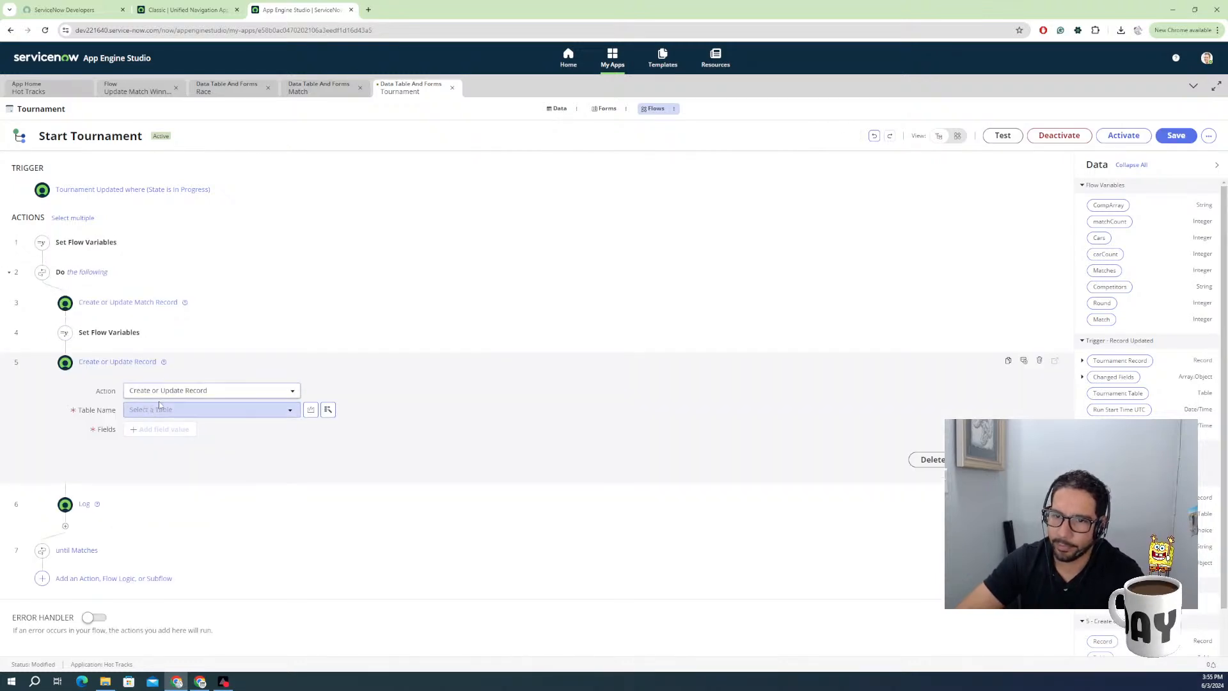
Set the new action's table to Match [x_407566_hot_tra_0_match] and add an empty field value row.
{"action": "left_click", "coordinate": [178, 412]}
{"action": "type", "text": "match"}
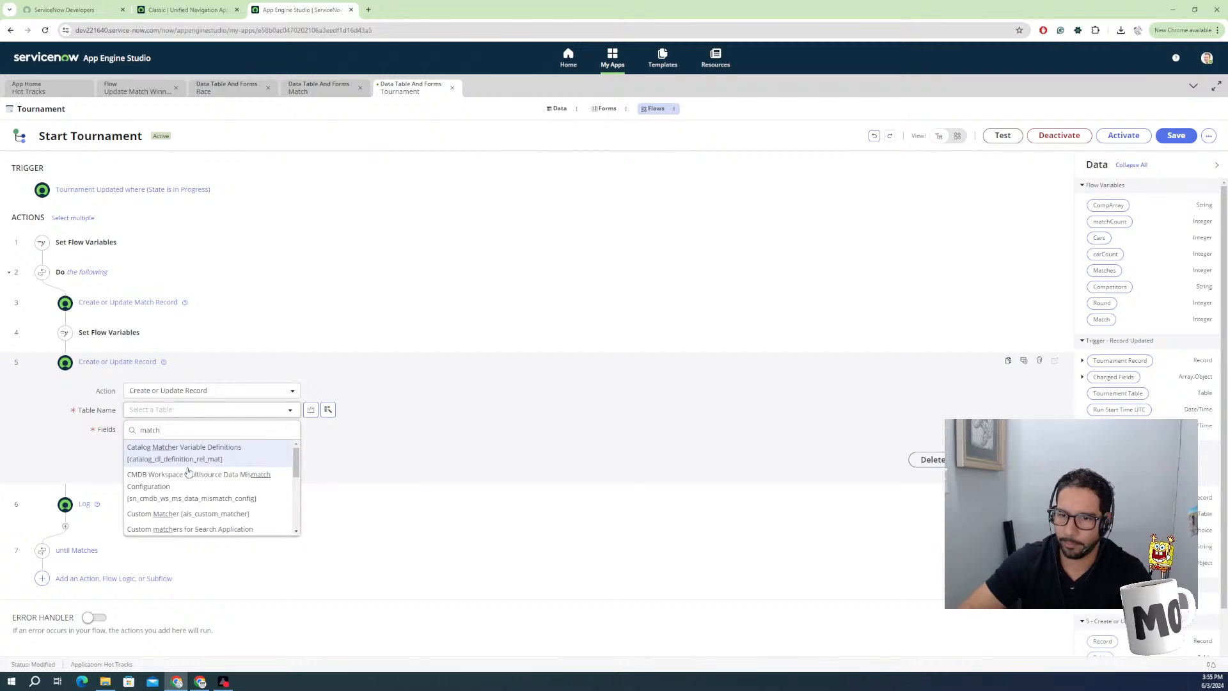
{"action": "scroll", "coordinate": [191, 486], "scroll_direction": "down", "scroll_amount": 3}
{"action": "scroll", "coordinate": [250, 505], "scroll_direction": "down", "scroll_amount": 5}
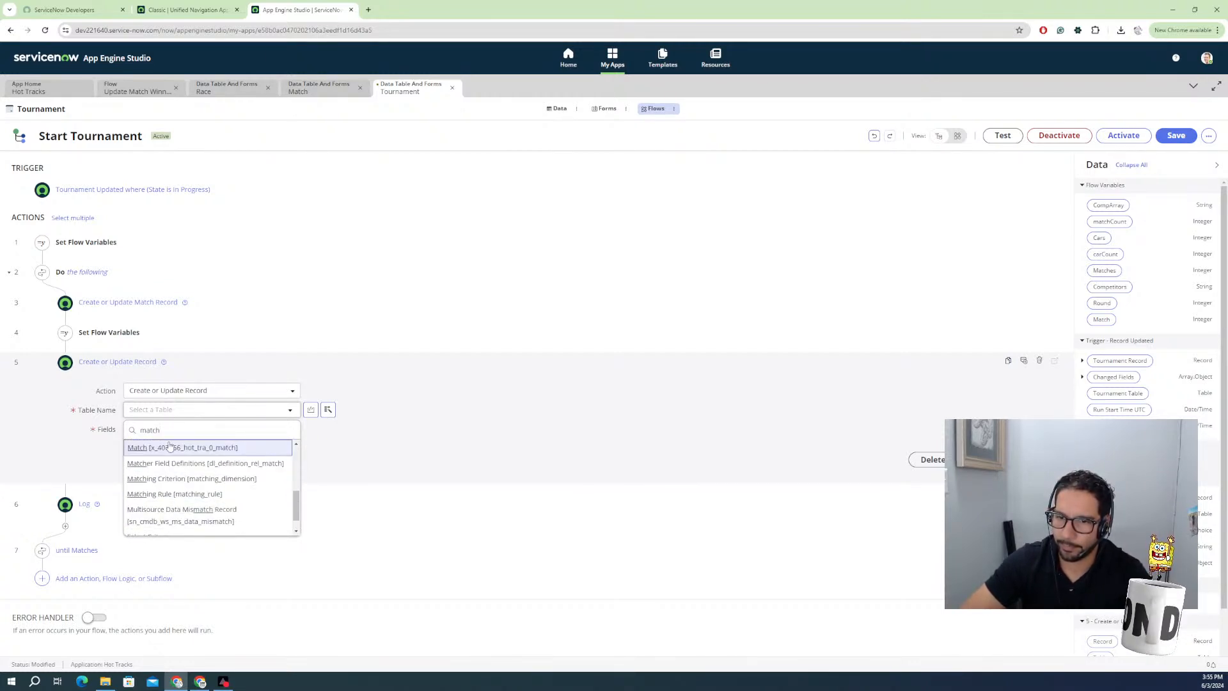
{"action": "left_click", "coordinate": [157, 447]}
{"action": "left_click", "coordinate": [166, 430]}
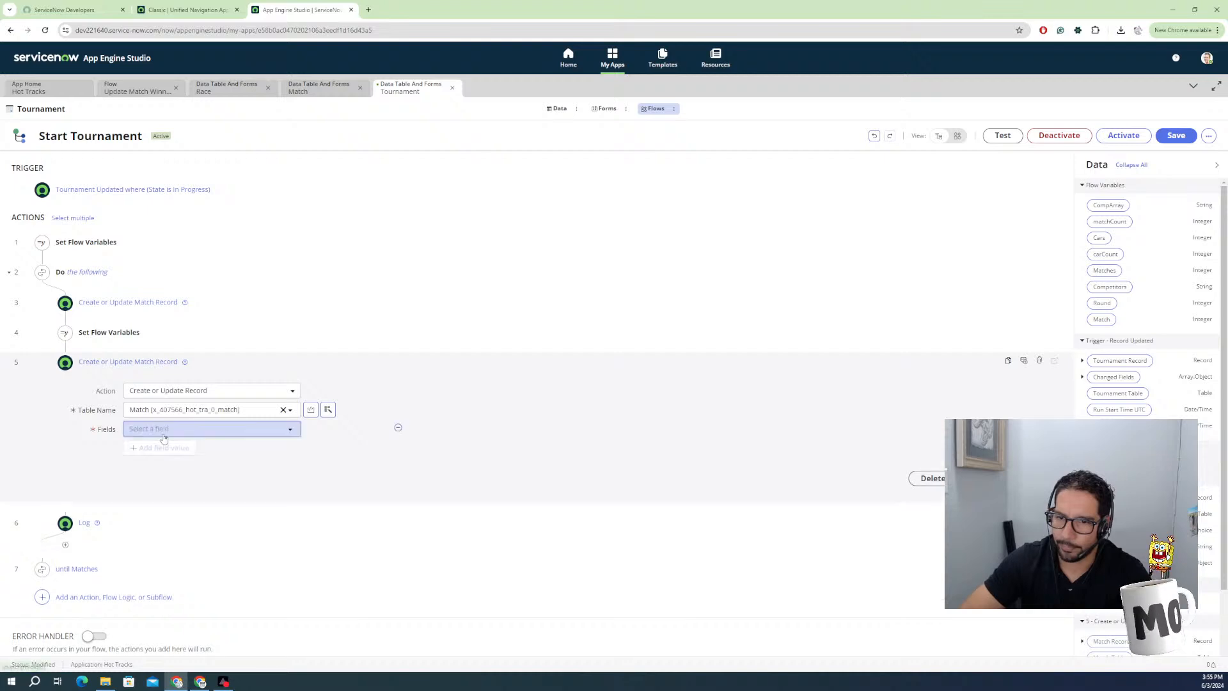
Add the Title field to action 5 and start its value with R followed by Round from action 3's Match Record.
{"action": "left_click", "coordinate": [171, 436]}
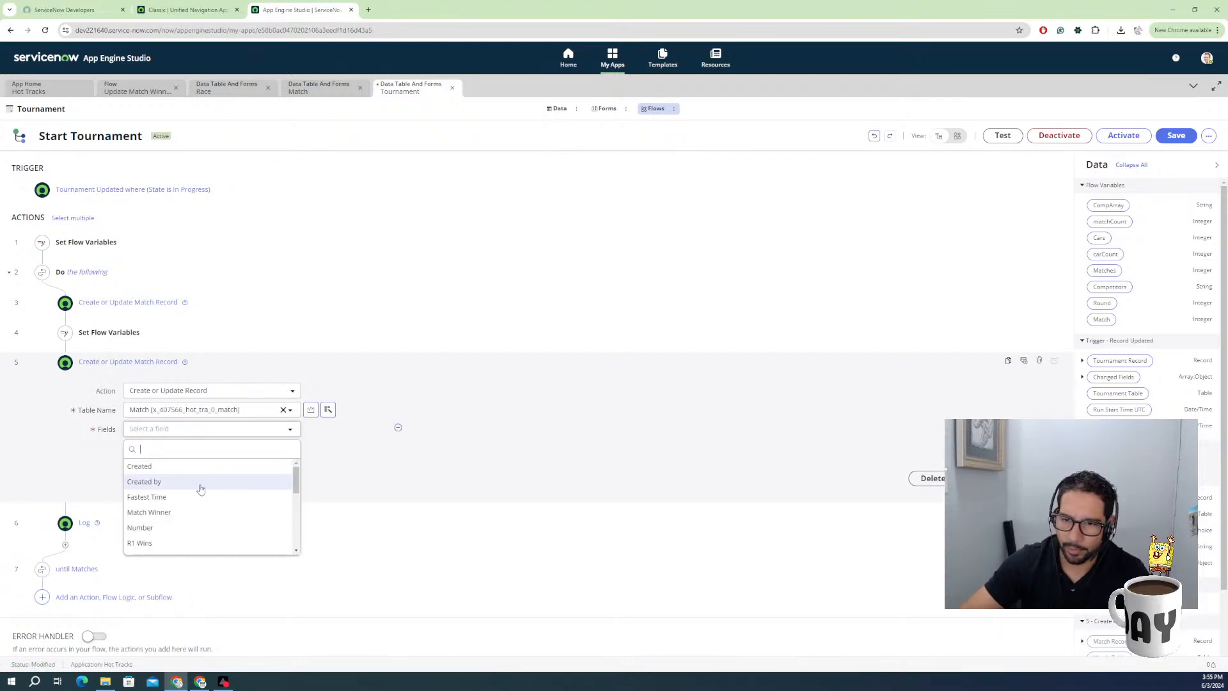
{"action": "type", "text": "title"}
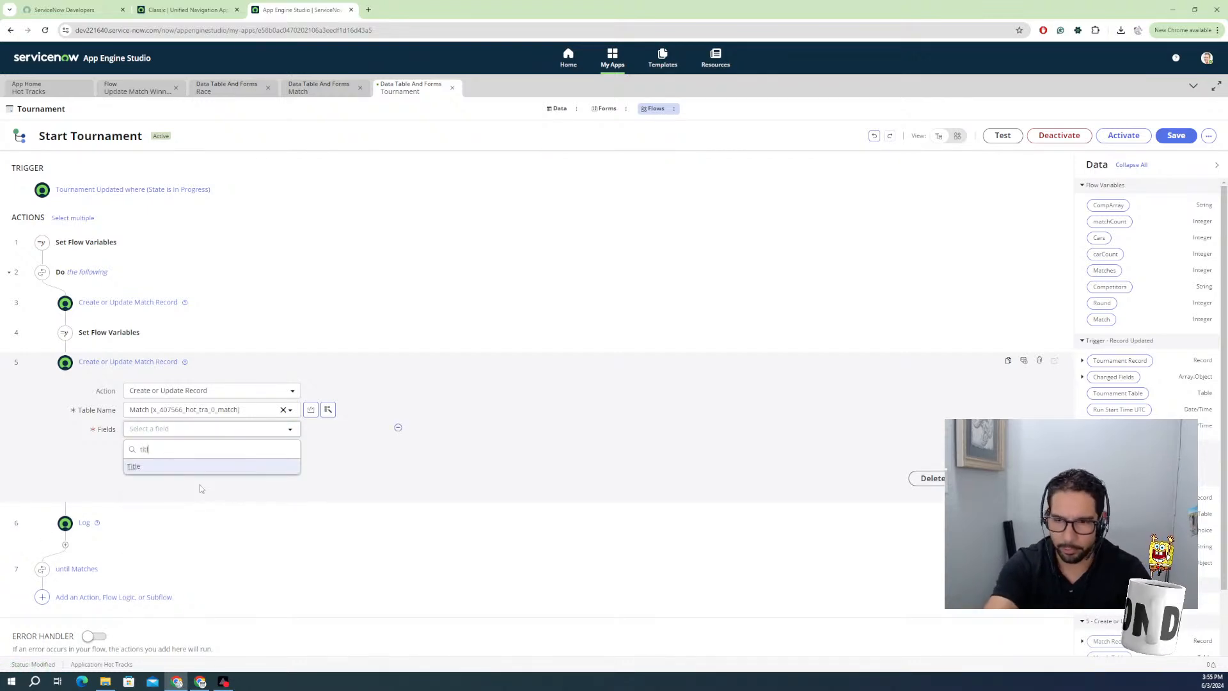
{"action": "left_click", "coordinate": [146, 467]}
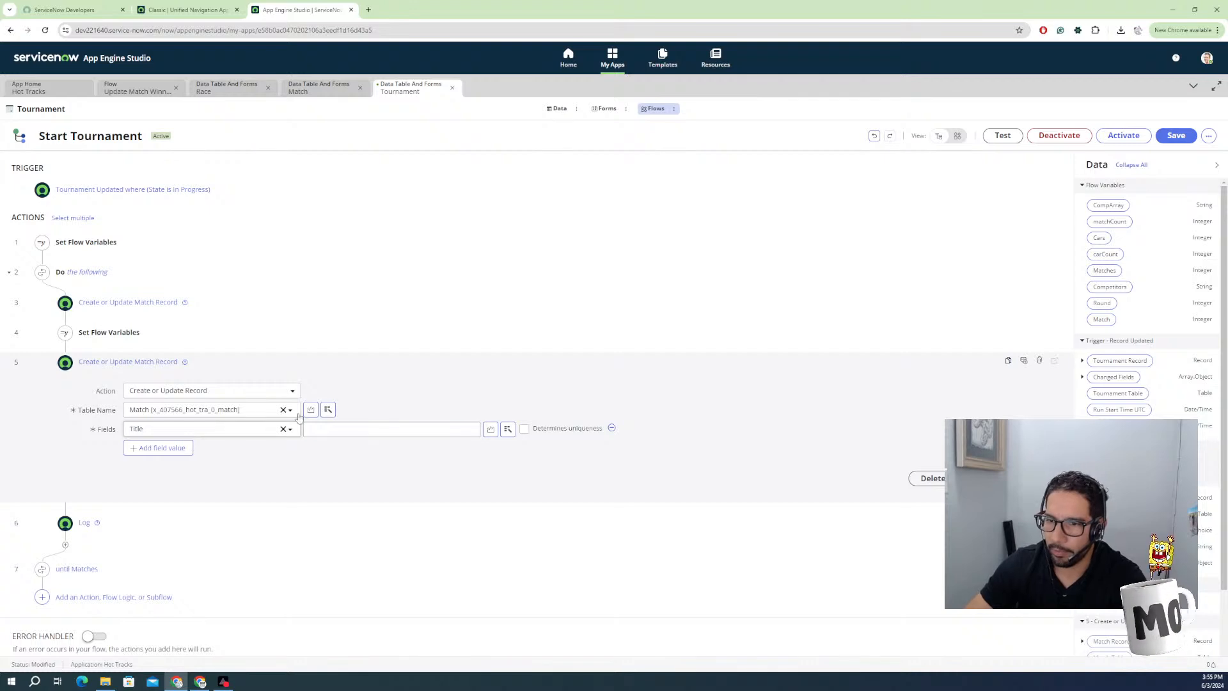
{"action": "left_click", "coordinate": [324, 430]}
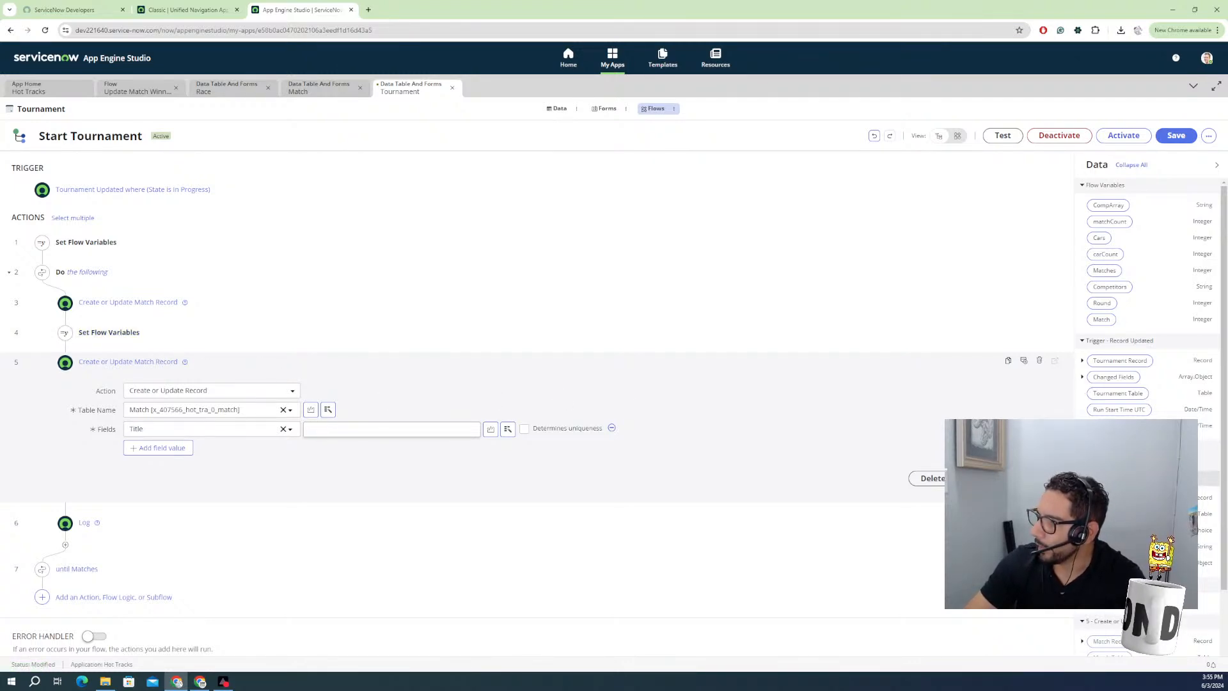
{"action": "left_click", "coordinate": [1081, 498]}
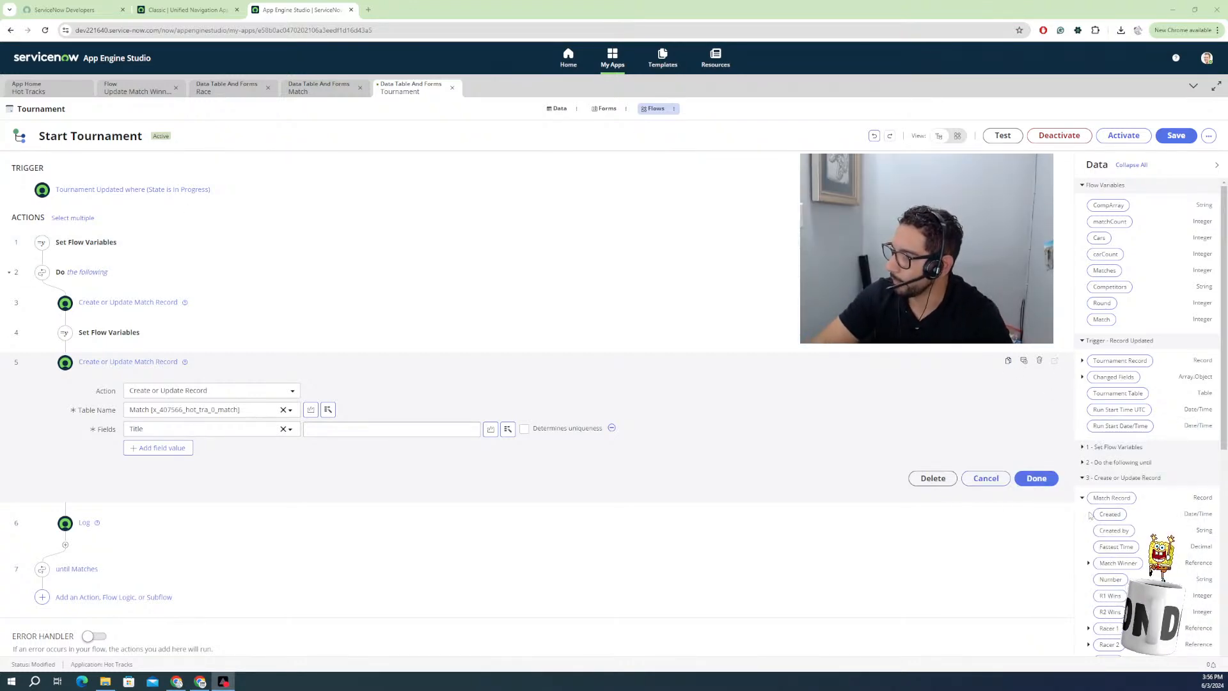
{"action": "left_click", "coordinate": [317, 424]}
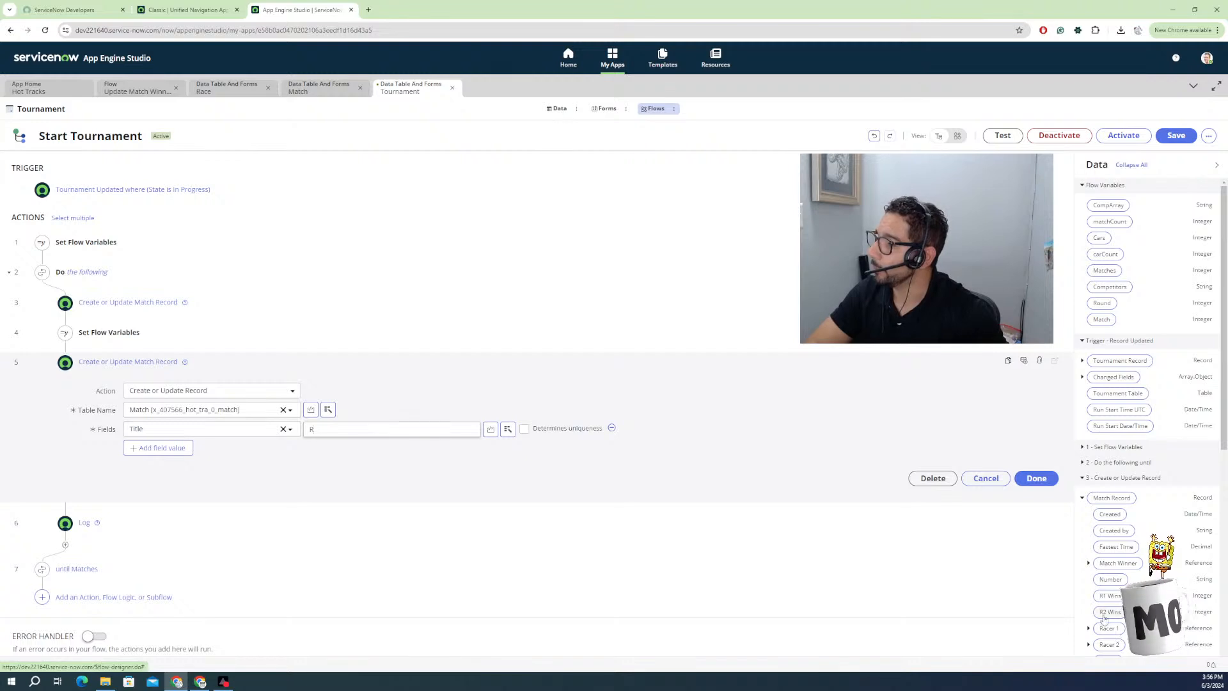
{"action": "scroll", "coordinate": [1115, 607], "scroll_direction": "down", "scroll_amount": 3}
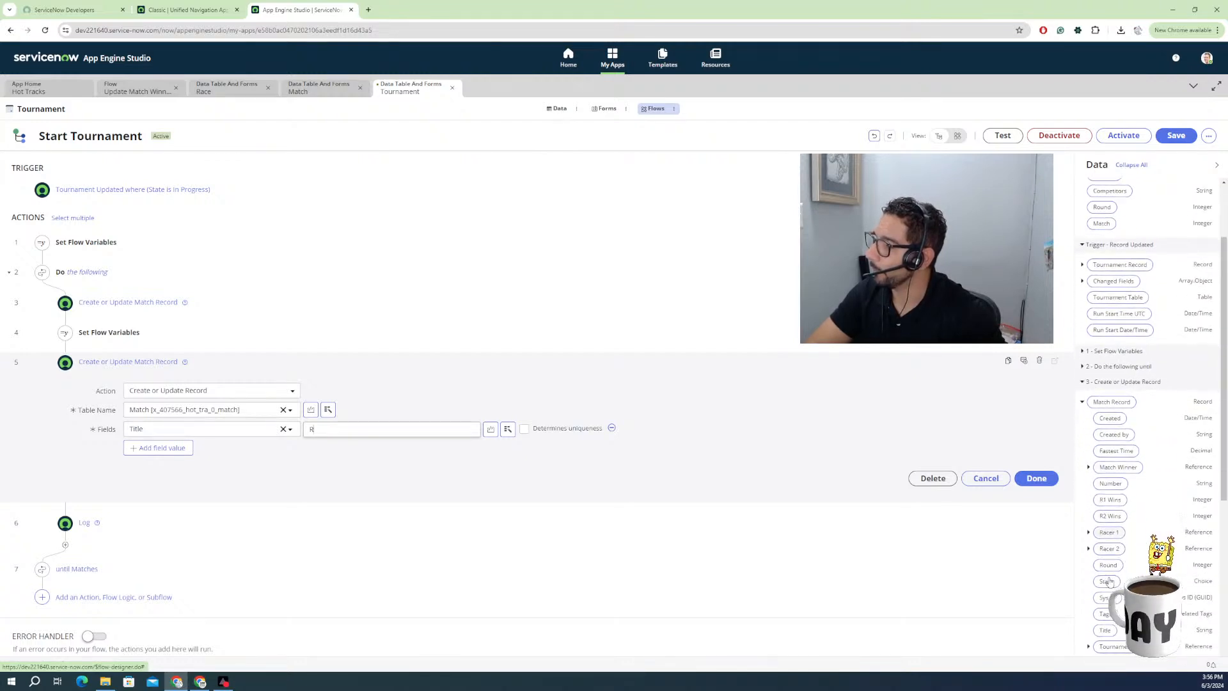
{"action": "left_click_drag", "start_coordinate": [1108, 564], "coordinate": [346, 438]}
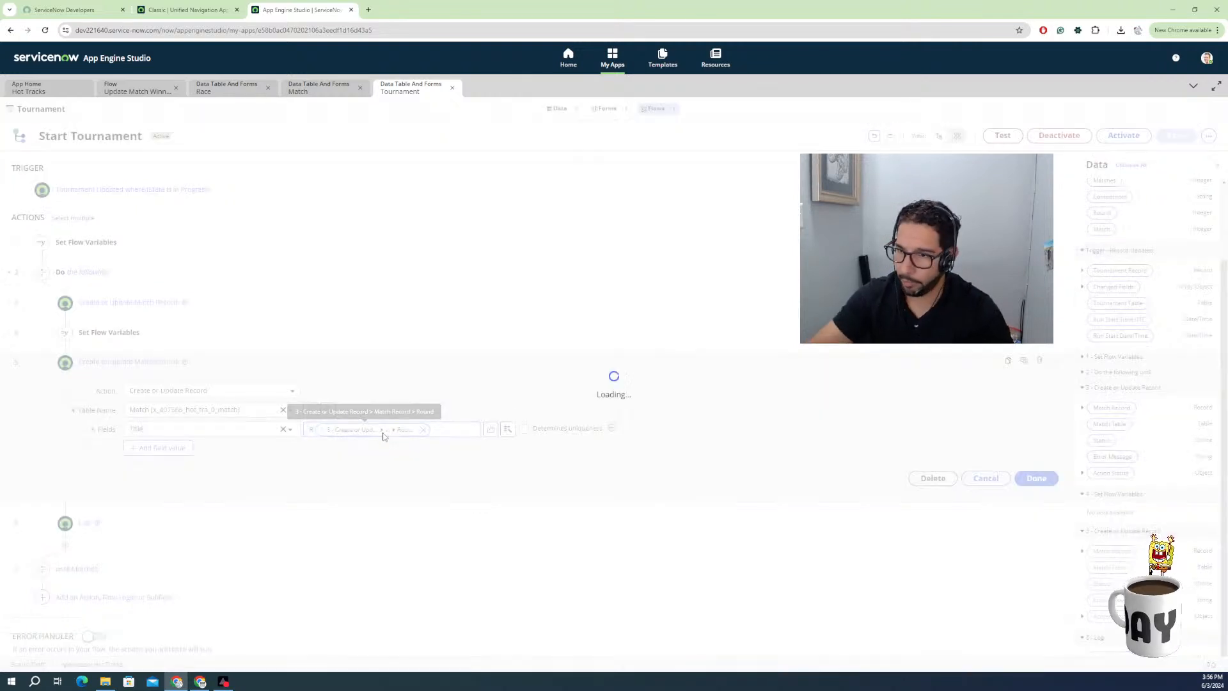
Append the letter M and the matchCount flow variable to action 5's Title value.
{"action": "left_click", "coordinate": [446, 430]}
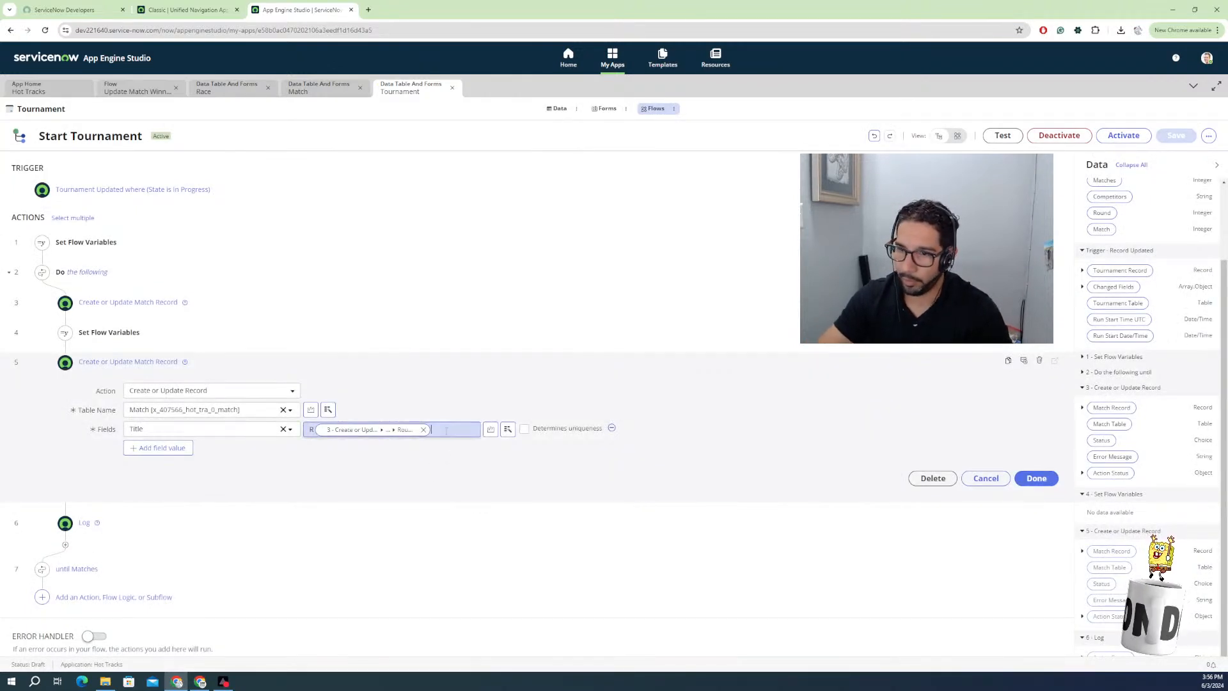
{"action": "left_click", "coordinate": [889, 489]}
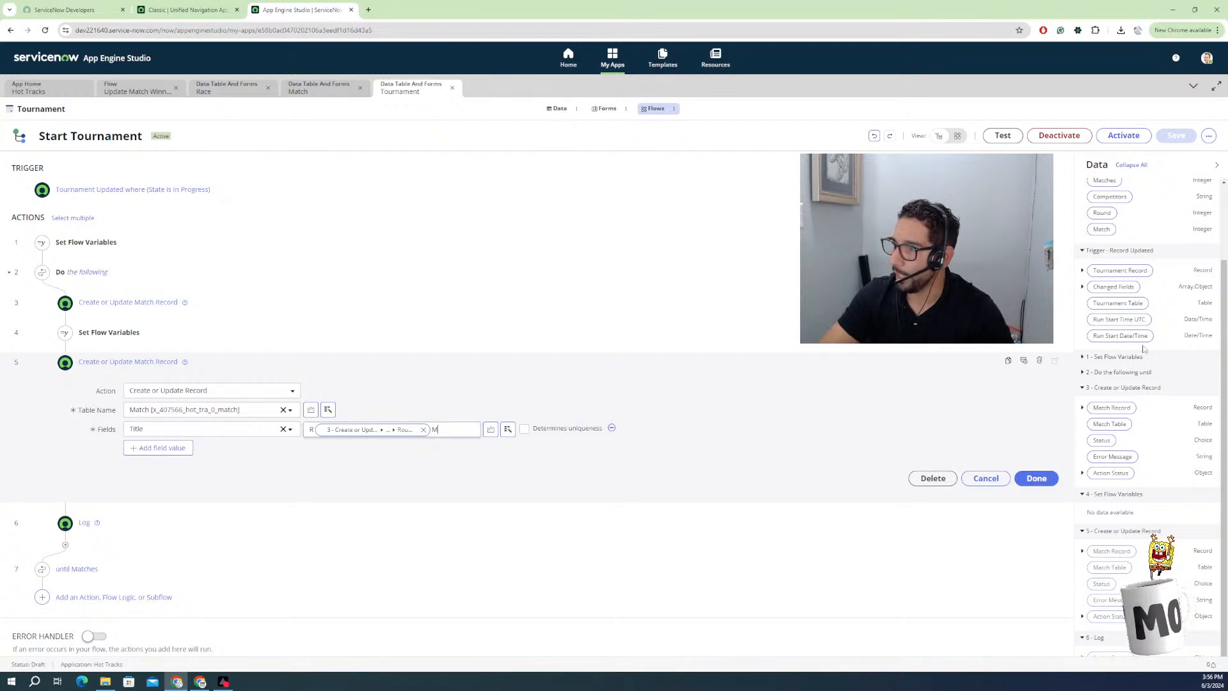
{"action": "scroll", "coordinate": [1098, 236], "scroll_direction": "up", "scroll_amount": 2}
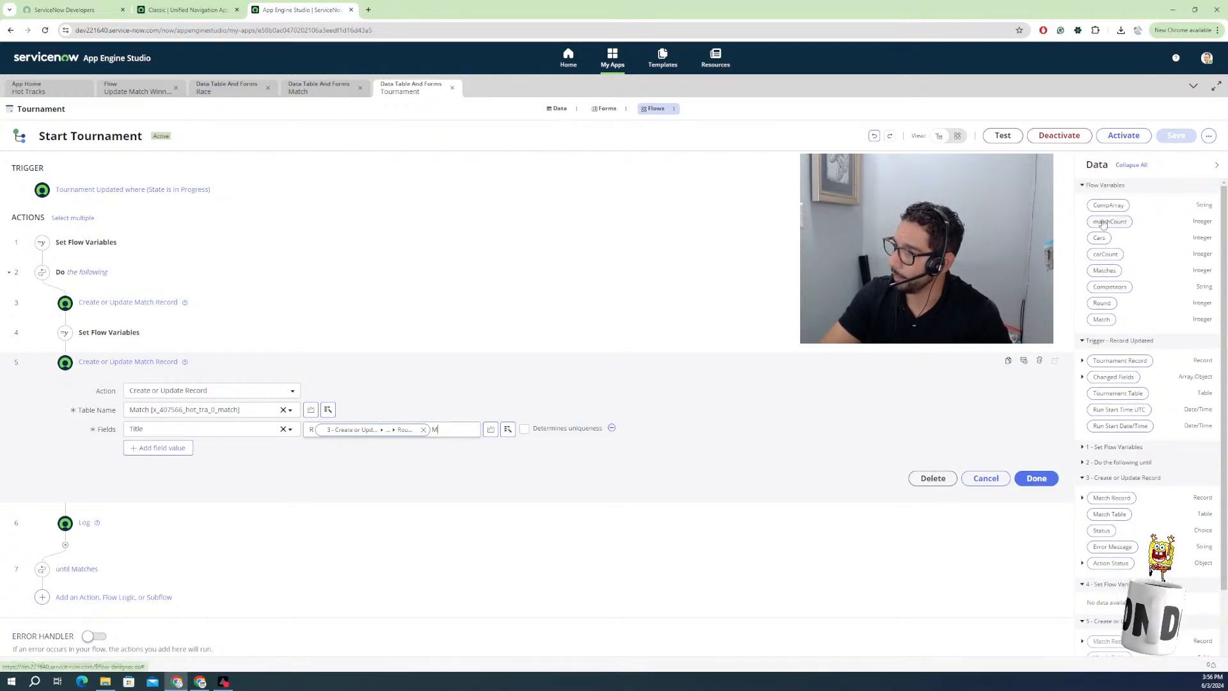
{"action": "left_click_drag", "start_coordinate": [459, 433], "coordinate": [458, 433]}
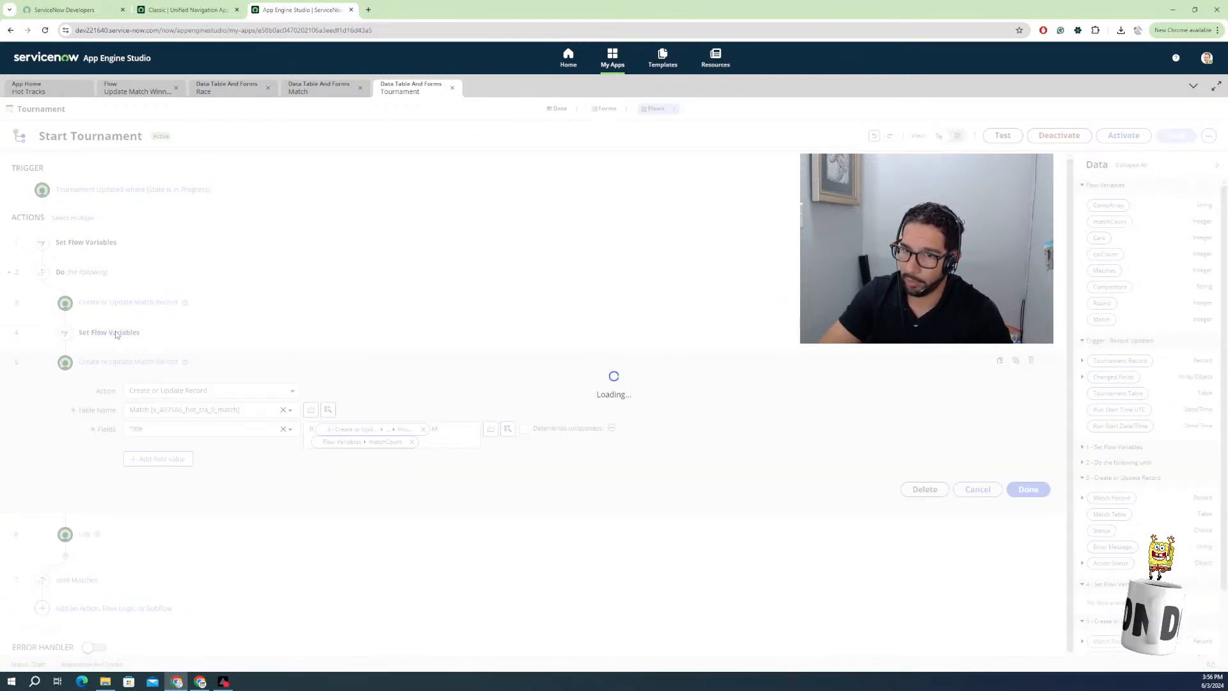
Append Racer 1's Model from action 3's Match Record and the text VS to the Title value.
{"action": "left_click", "coordinate": [430, 440]}
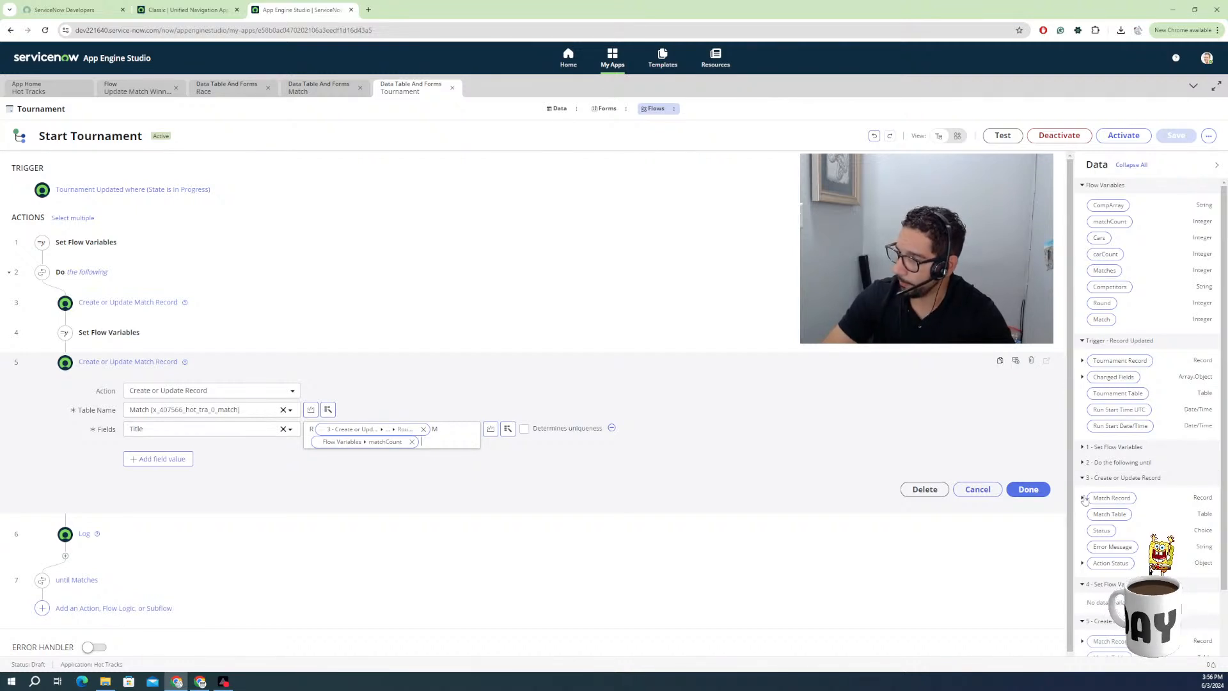
{"action": "left_click", "coordinate": [1082, 498]}
{"action": "scroll", "coordinate": [1110, 516], "scroll_direction": "down", "scroll_amount": 2}
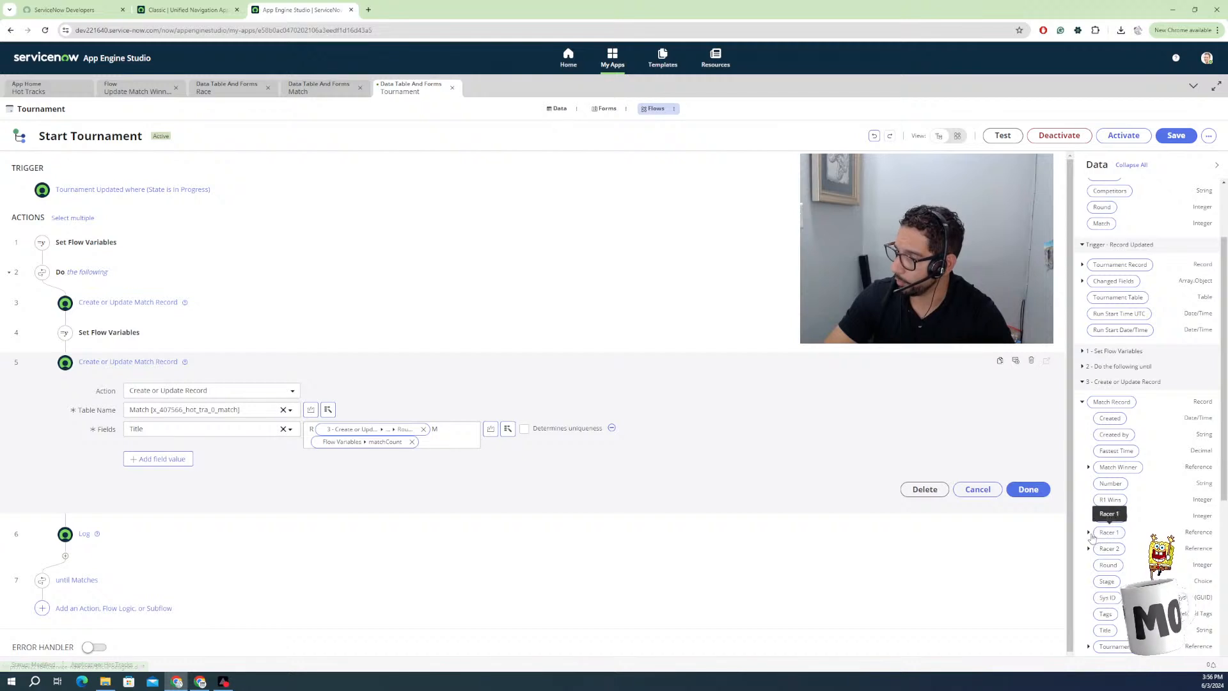
{"action": "left_click", "coordinate": [1089, 533]}
{"action": "scroll", "coordinate": [1127, 561], "scroll_direction": "down", "scroll_amount": 3}
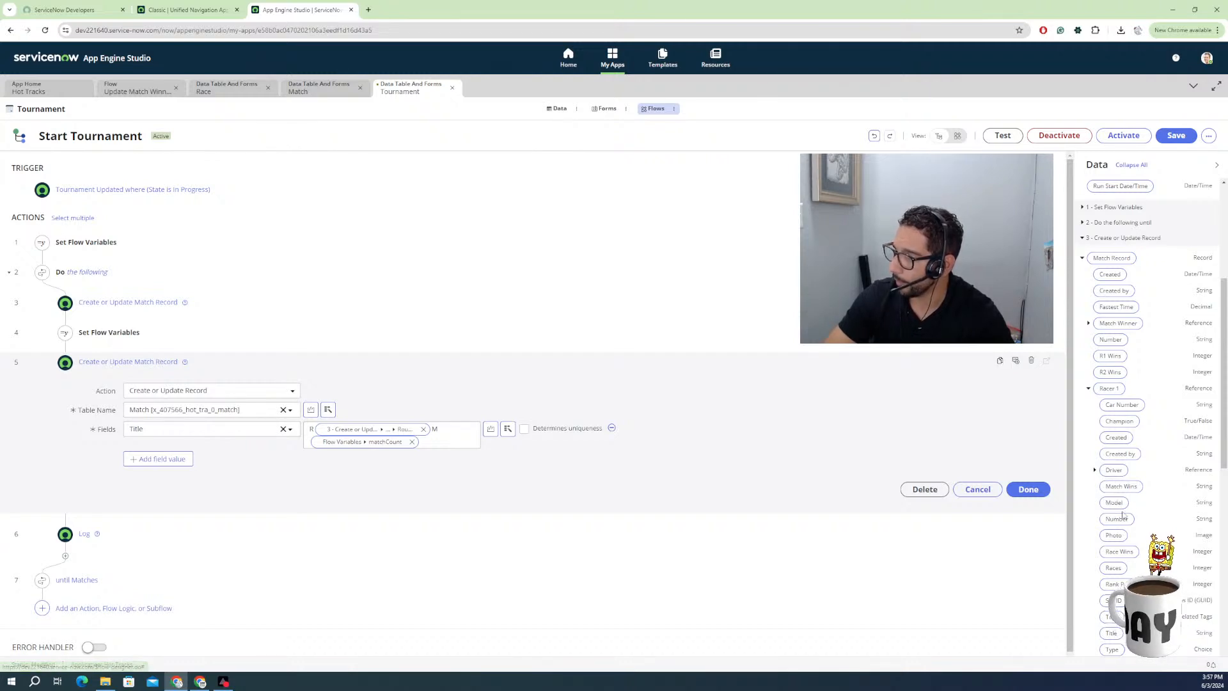
{"action": "scroll", "coordinate": [1111, 486], "scroll_direction": "down", "scroll_amount": 3}
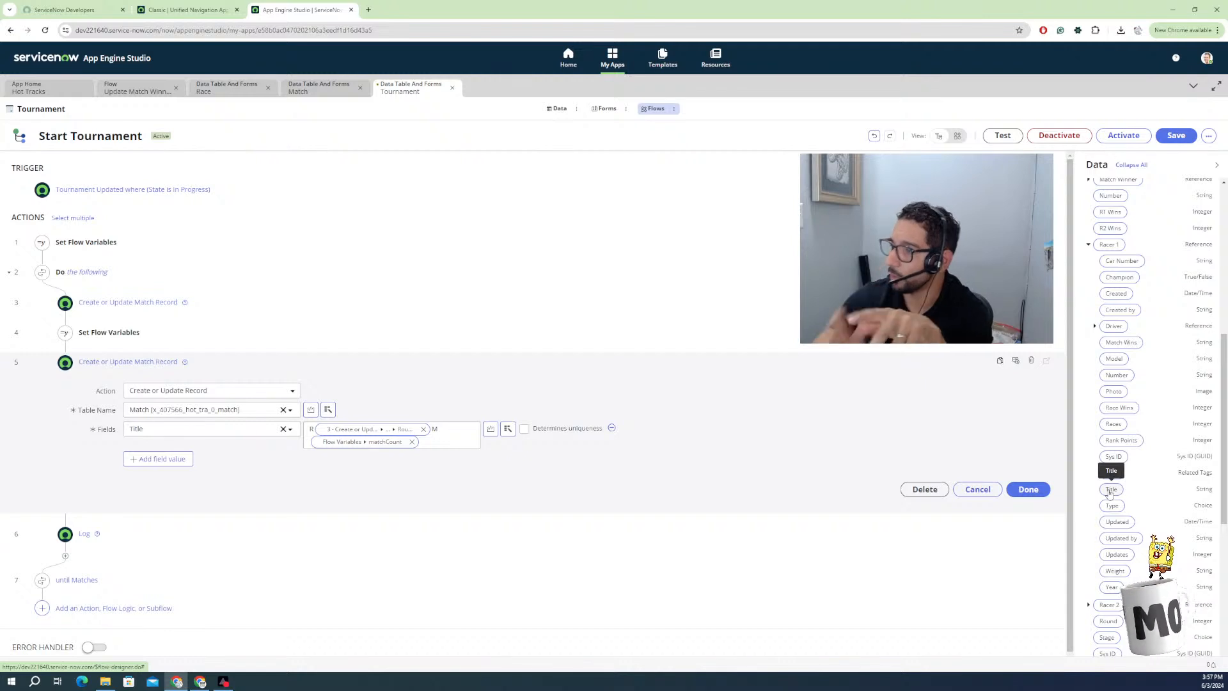
{"action": "left_click_drag", "start_coordinate": [1109, 493], "coordinate": [1108, 448]}
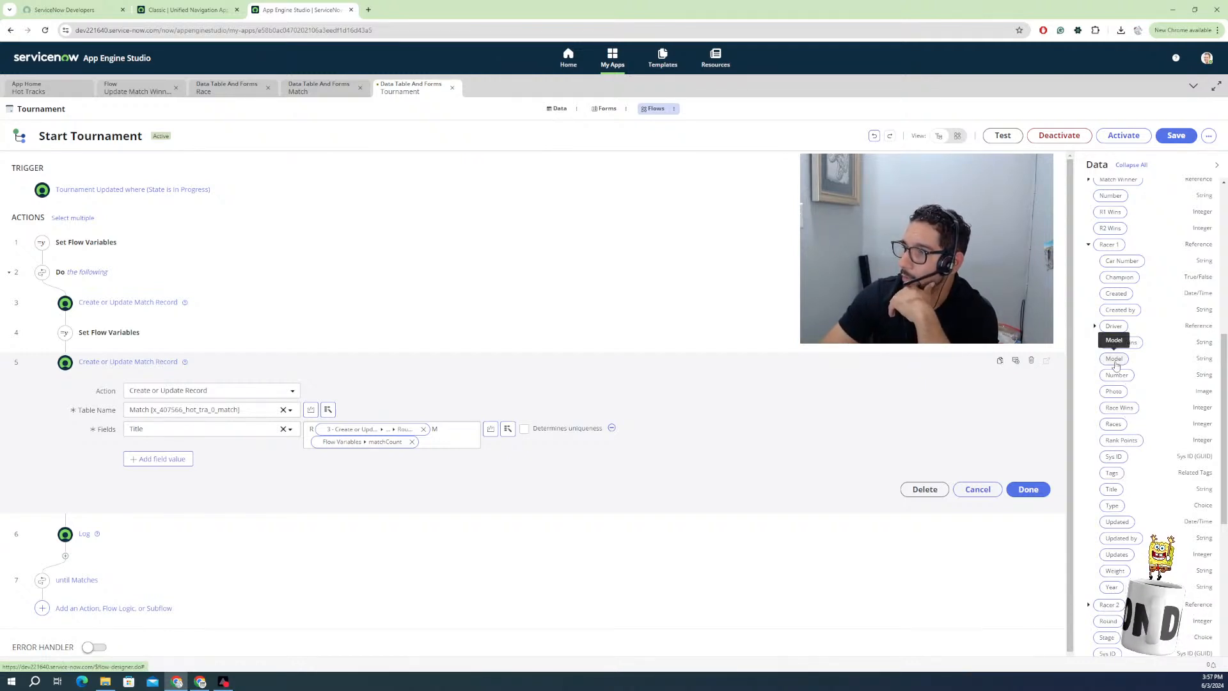
{"action": "left_click_drag", "start_coordinate": [1116, 365], "coordinate": [451, 448]}
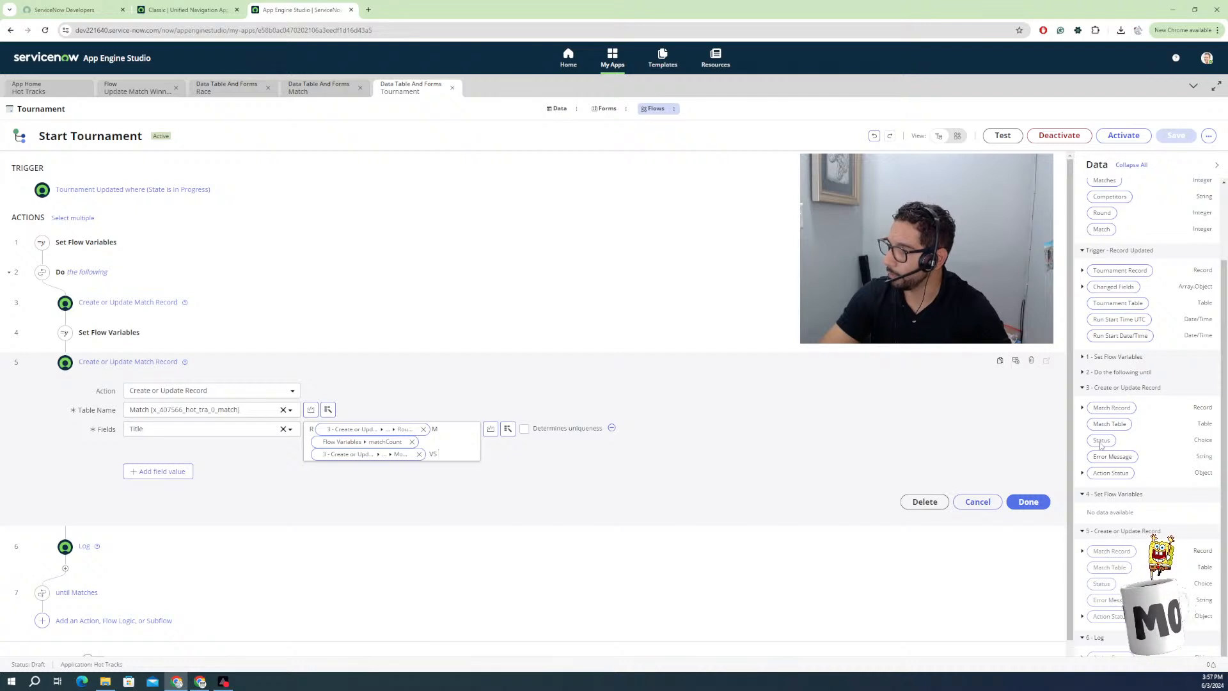
Append Racer 2's Model from action 3's Match Record to the Title value and finish editing action 5.
{"action": "left_click", "coordinate": [1081, 408]}
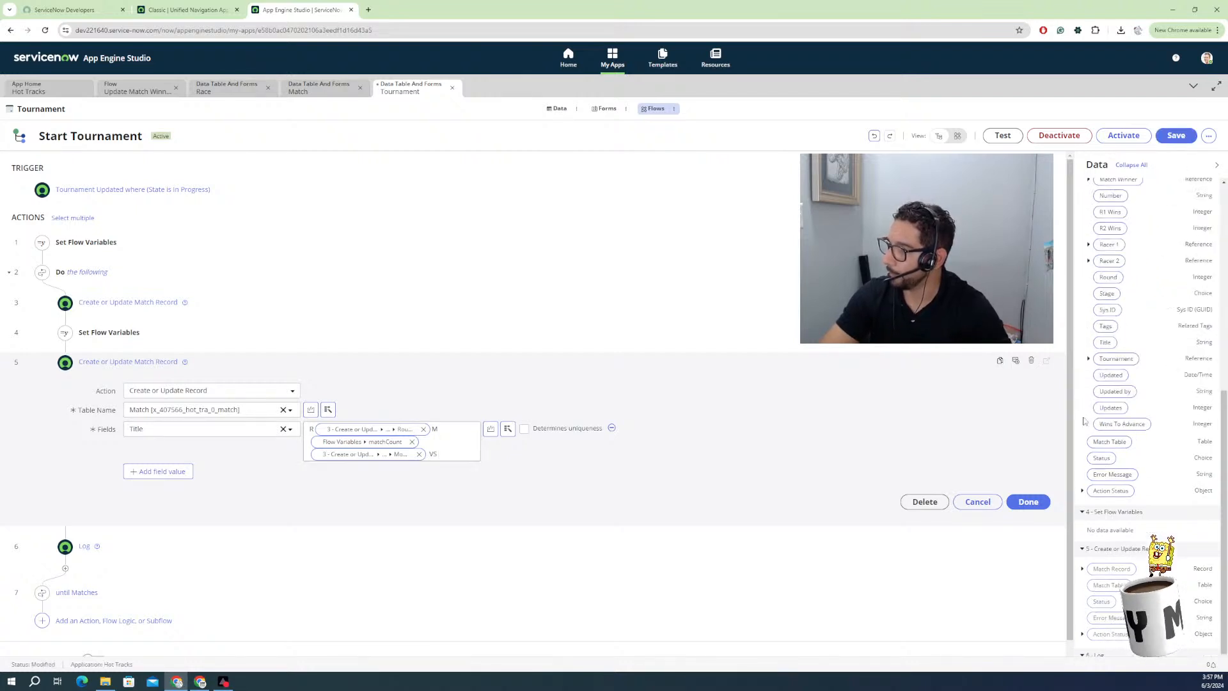
{"action": "left_click", "coordinate": [1089, 261]}
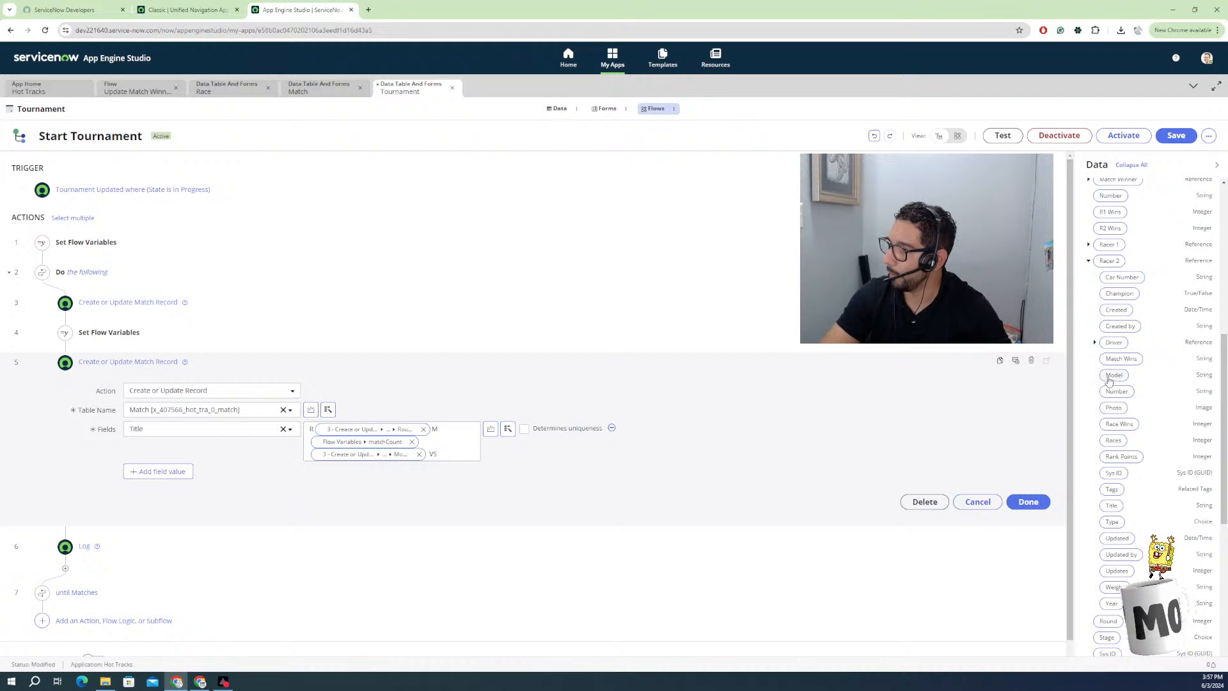
{"action": "left_click_drag", "start_coordinate": [1109, 380], "coordinate": [461, 456]}
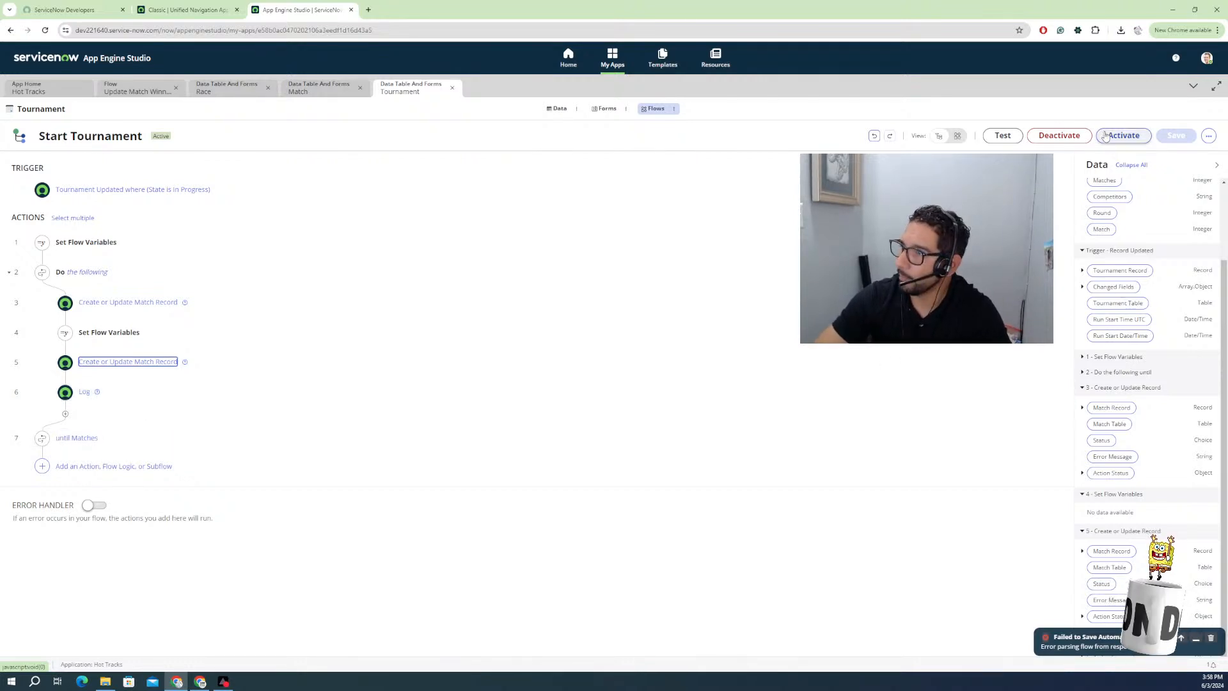
Test the flow with the Youtube Series 1 tournament record and open the flow execution details.
{"action": "left_click", "coordinate": [1015, 136]}
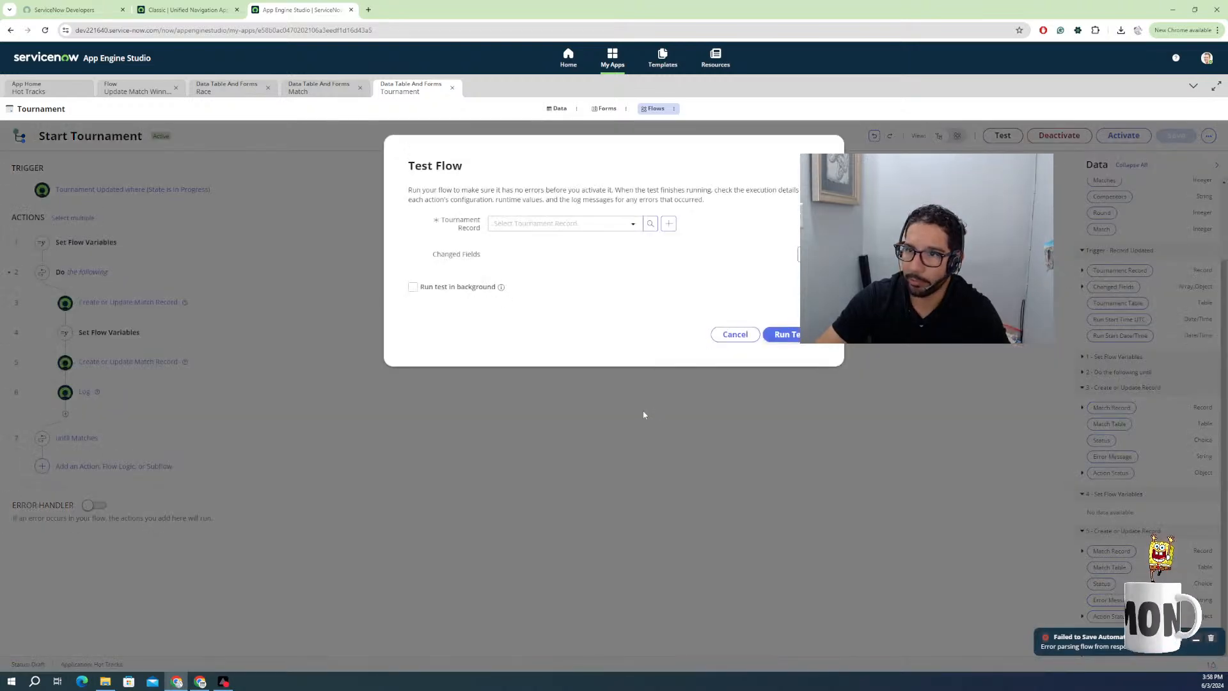
{"action": "left_click", "coordinate": [575, 223]}
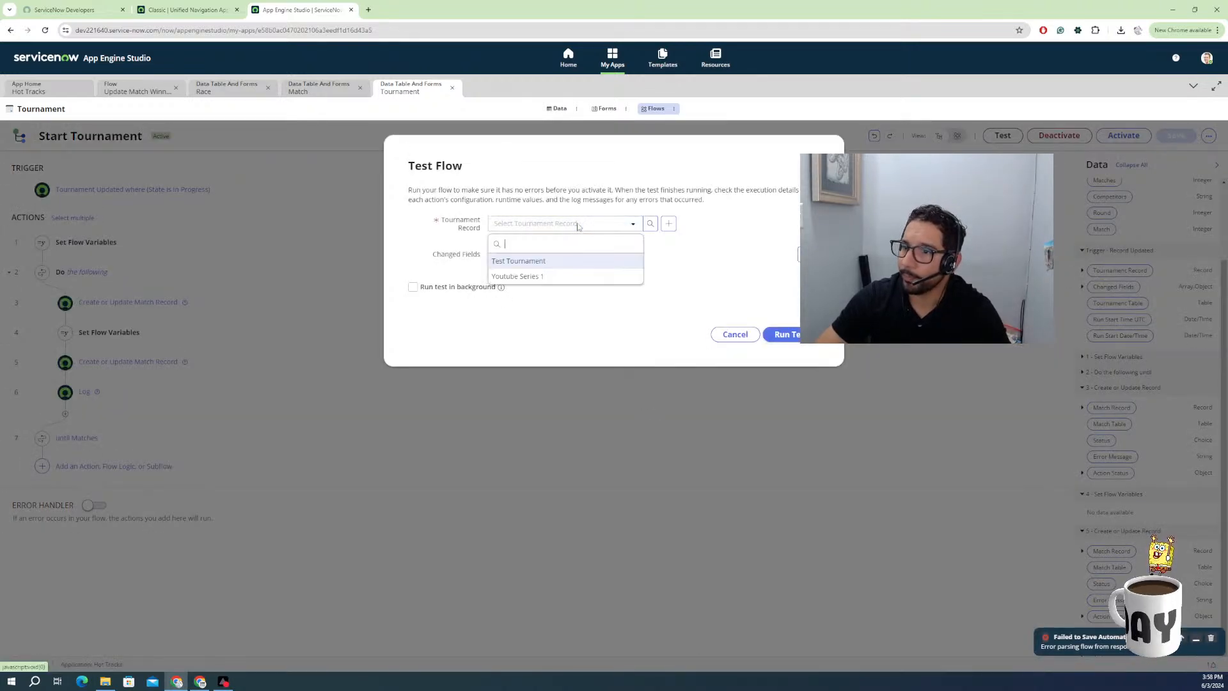
{"action": "left_click", "coordinate": [532, 277]}
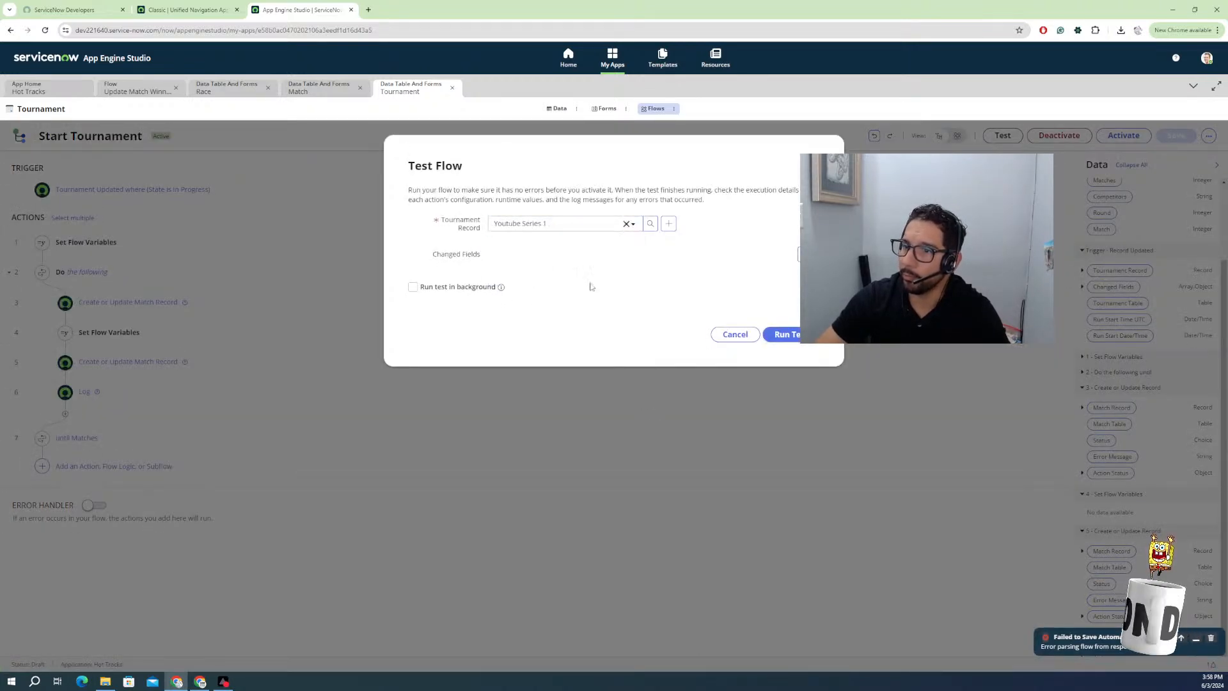
{"action": "left_click", "coordinate": [784, 336]}
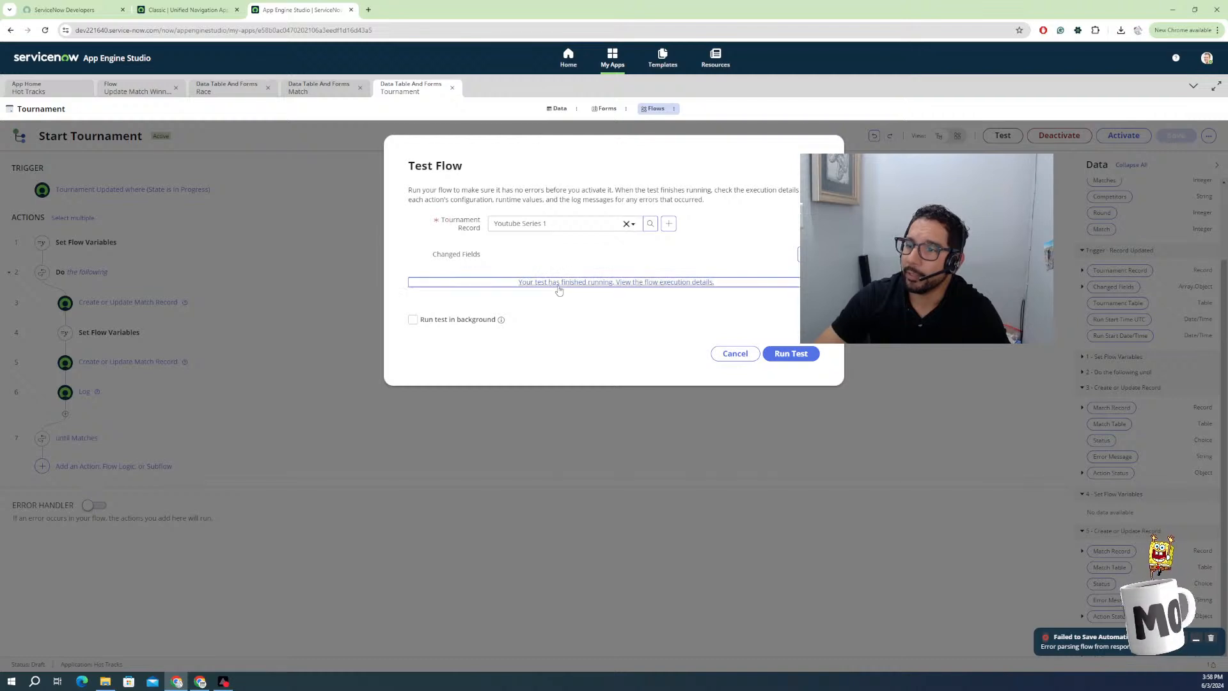
{"action": "left_click", "coordinate": [560, 283]}
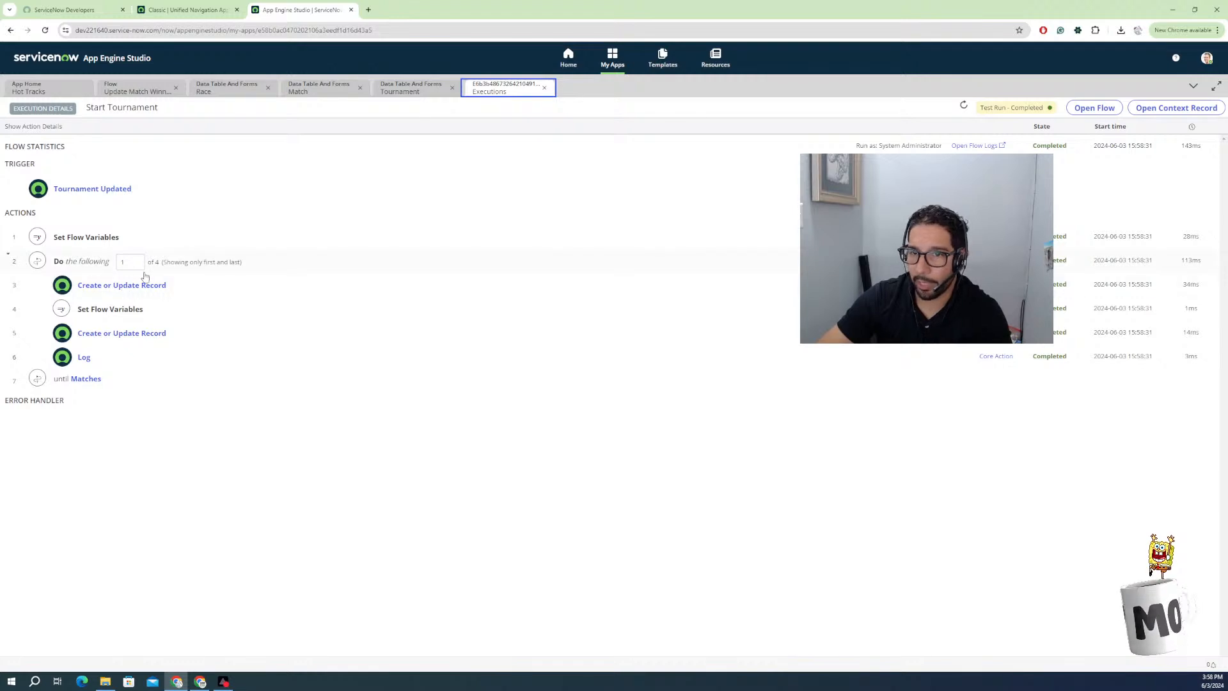
Open the Match record produced by action 3 in the execution details and check its Title field.
{"action": "left_click", "coordinate": [126, 291]}
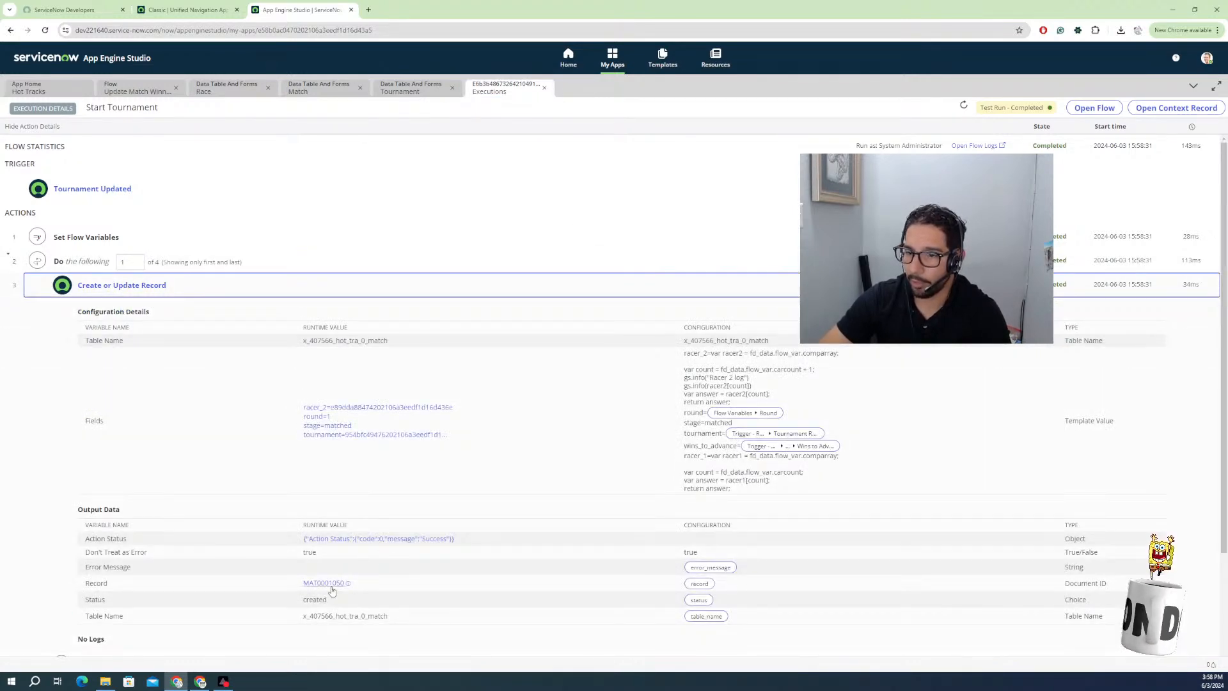
{"action": "left_click", "coordinate": [328, 583]}
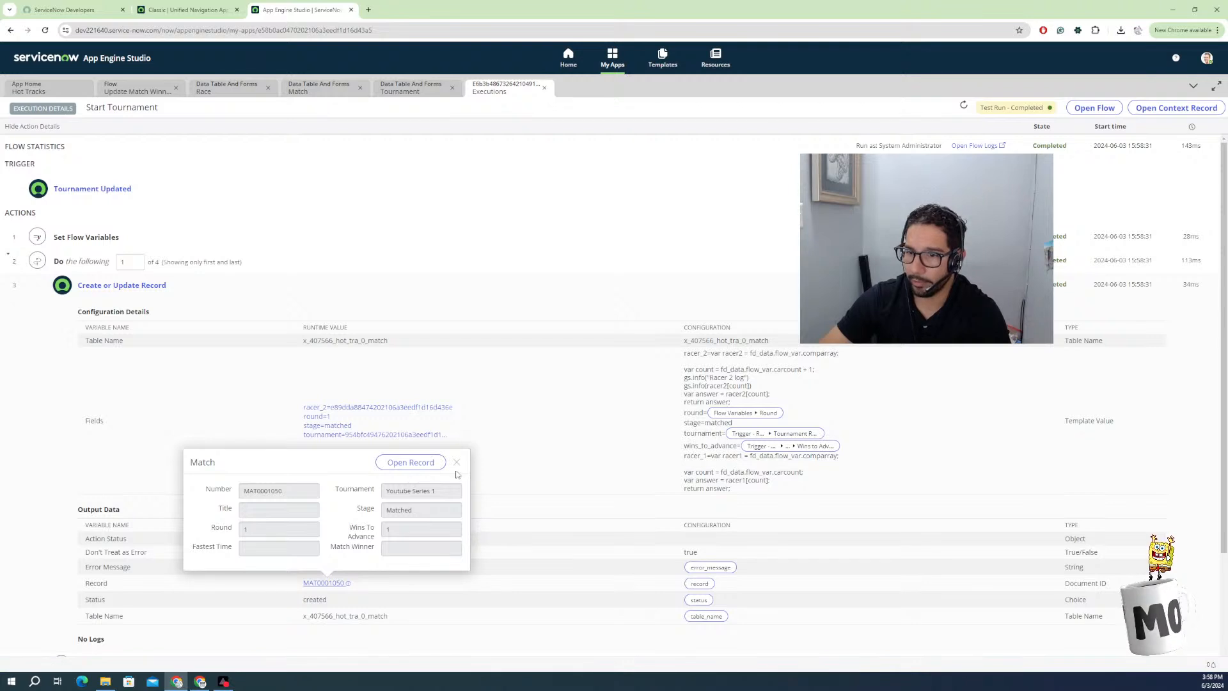
{"action": "left_click", "coordinate": [417, 463]}
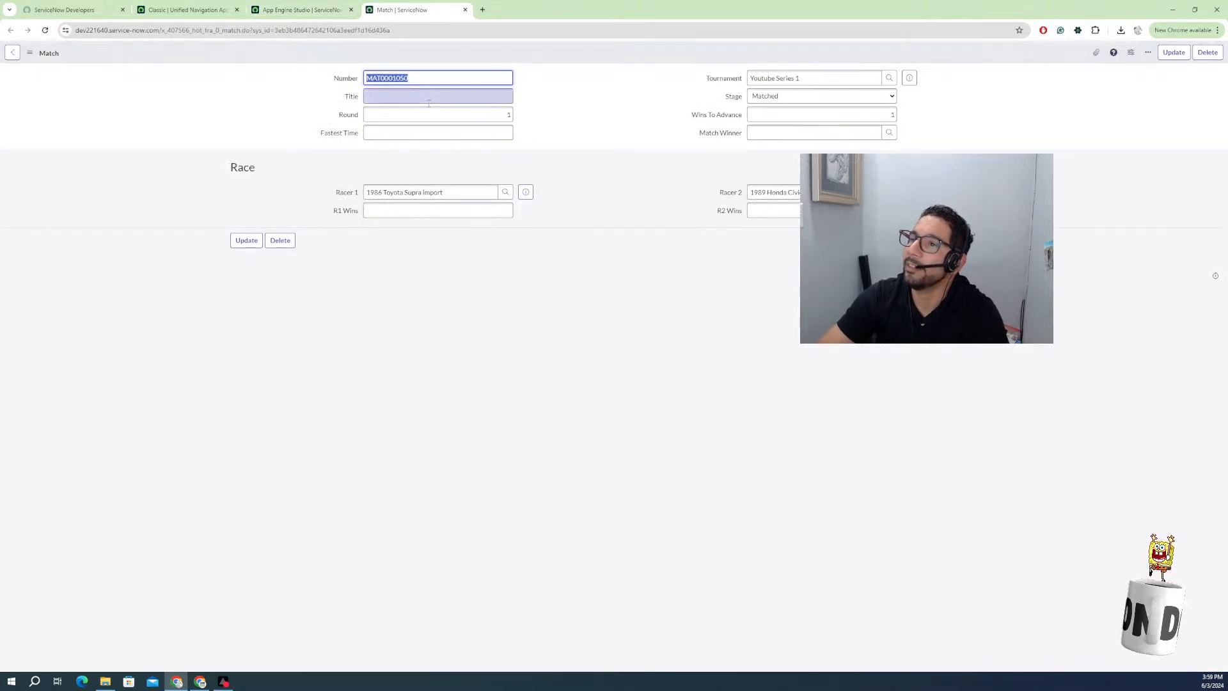
{"action": "left_click", "coordinate": [427, 96]}
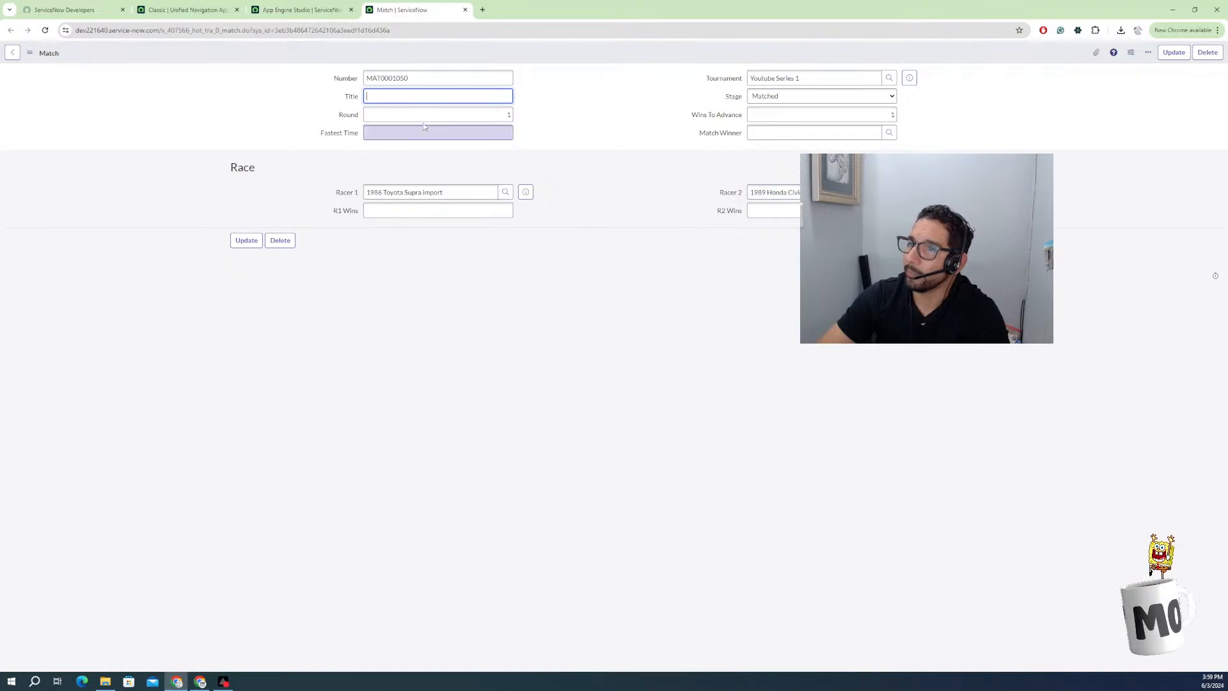
{"action": "key", "text": "Tab"}
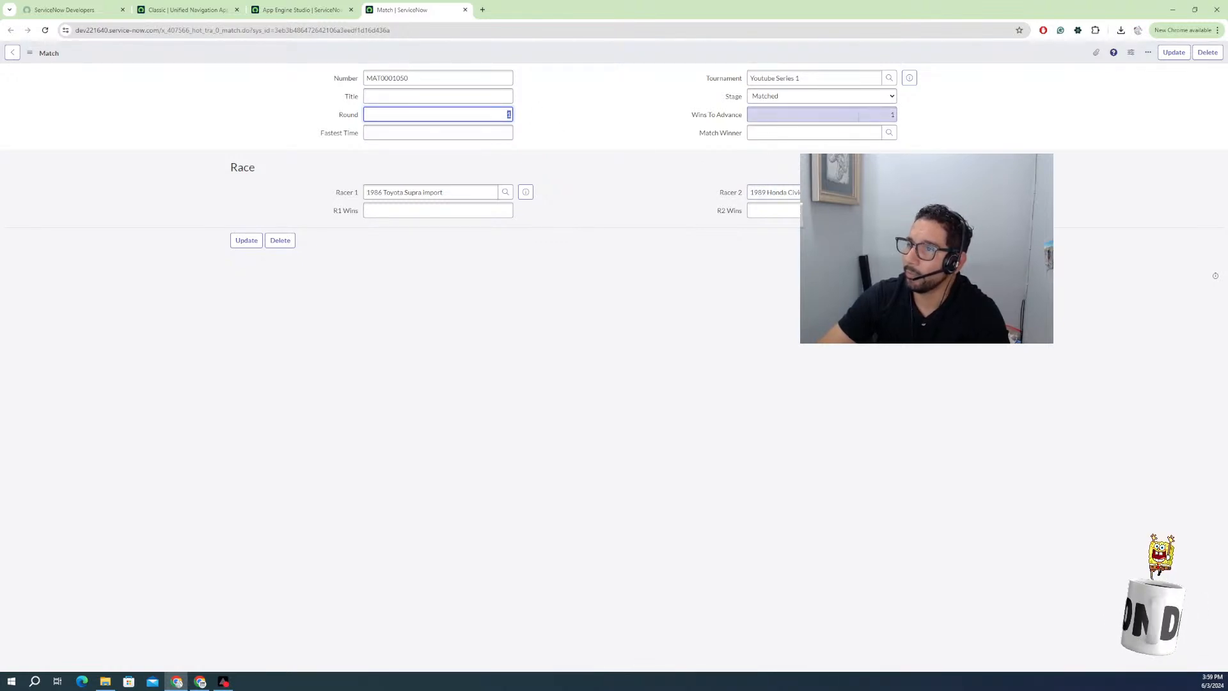
{"action": "left_click", "coordinate": [410, 97]}
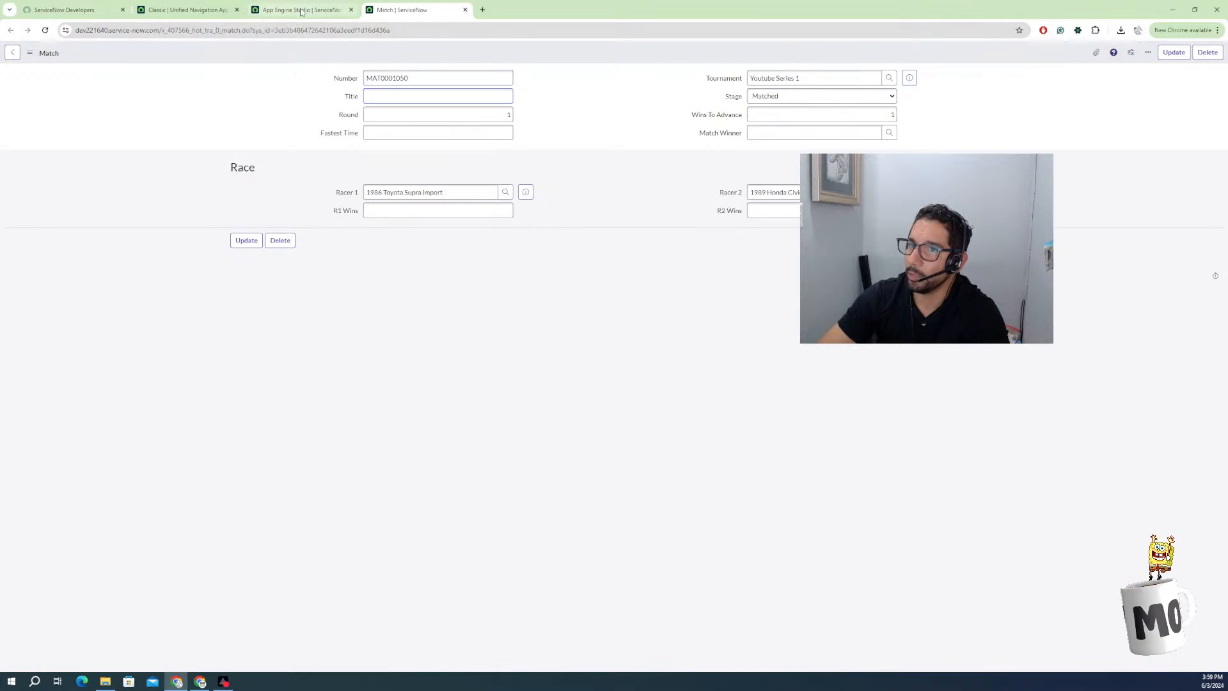
Return to the execution details and examine the full runtime field values of action 3.
{"action": "left_click", "coordinate": [299, 10]}
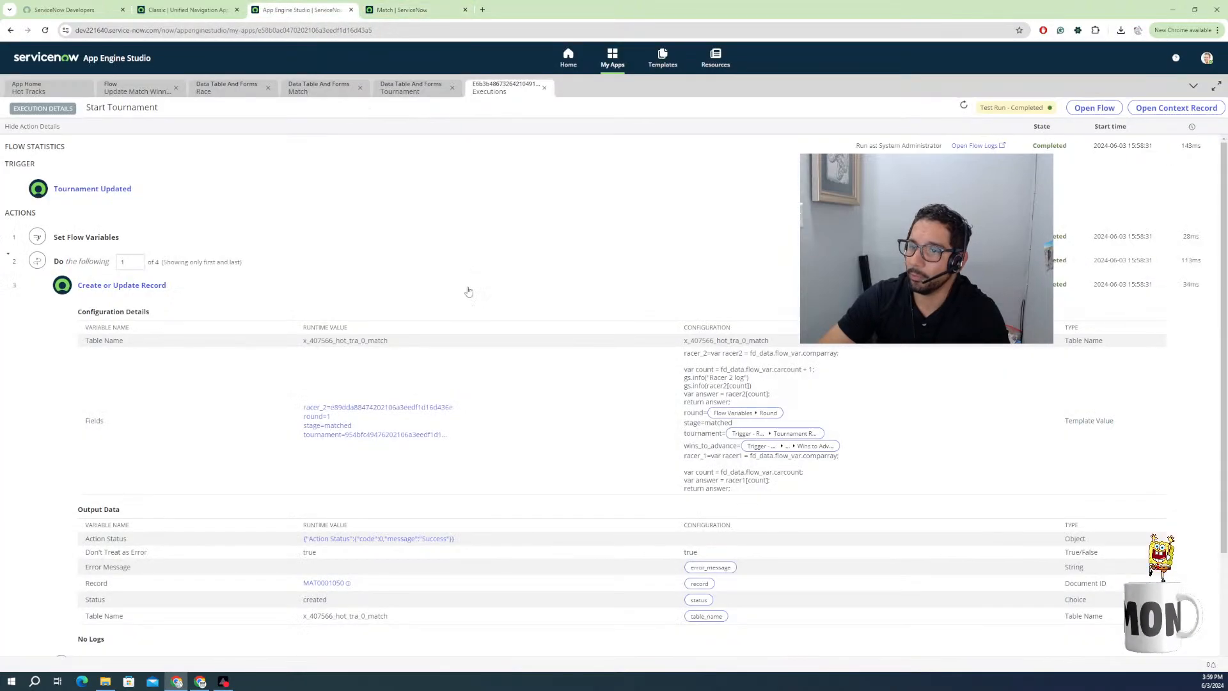
{"action": "left_click", "coordinate": [337, 437]}
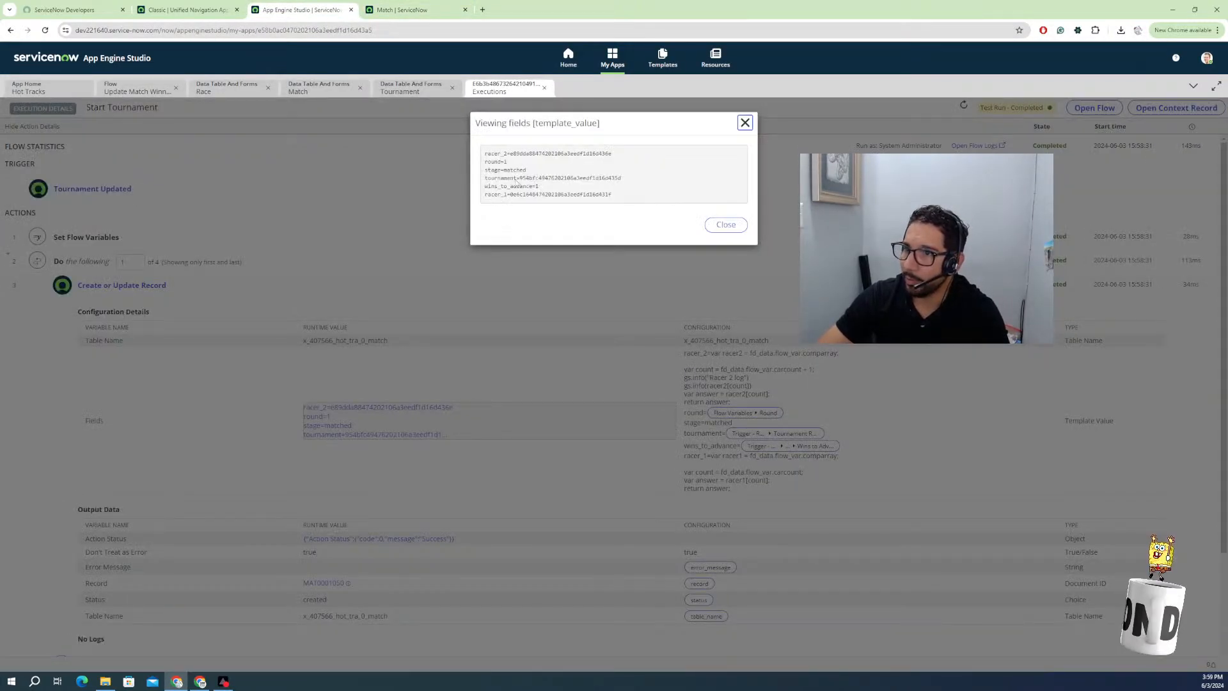
{"action": "left_click", "coordinate": [725, 225]}
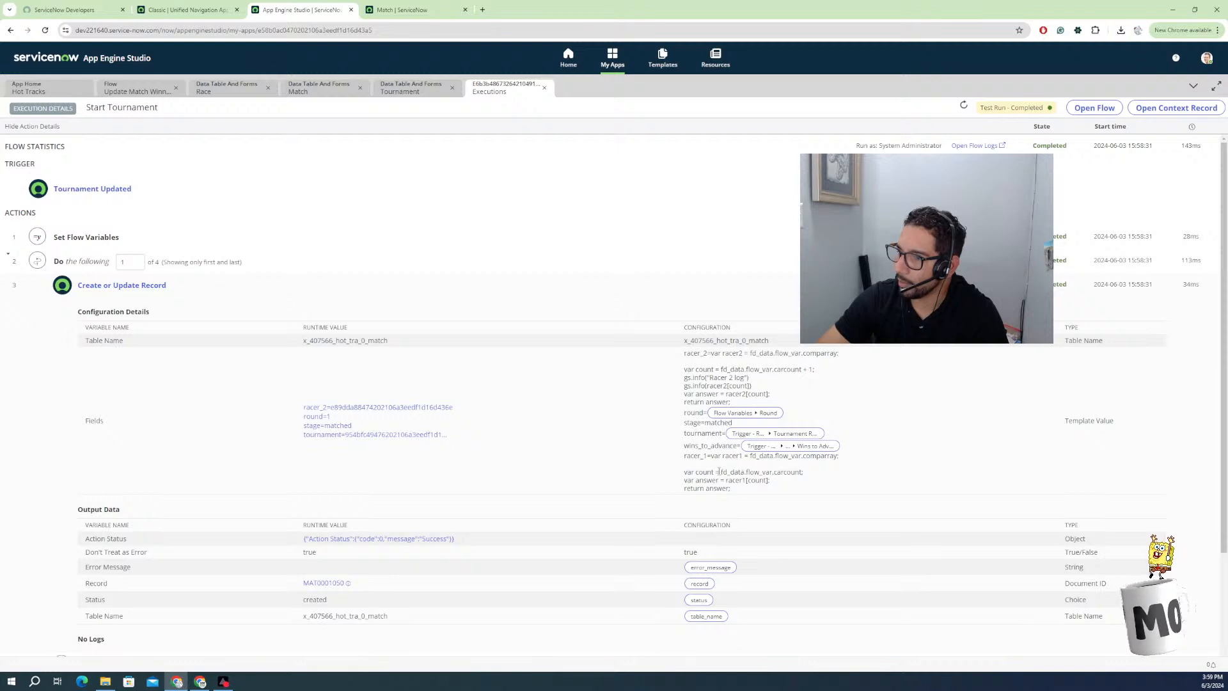
Return to the Tournament flow and change action 5 from Create or Update Record to Update Record.
{"action": "left_click", "coordinate": [415, 91]}
{"action": "left_click", "coordinate": [734, 354]}
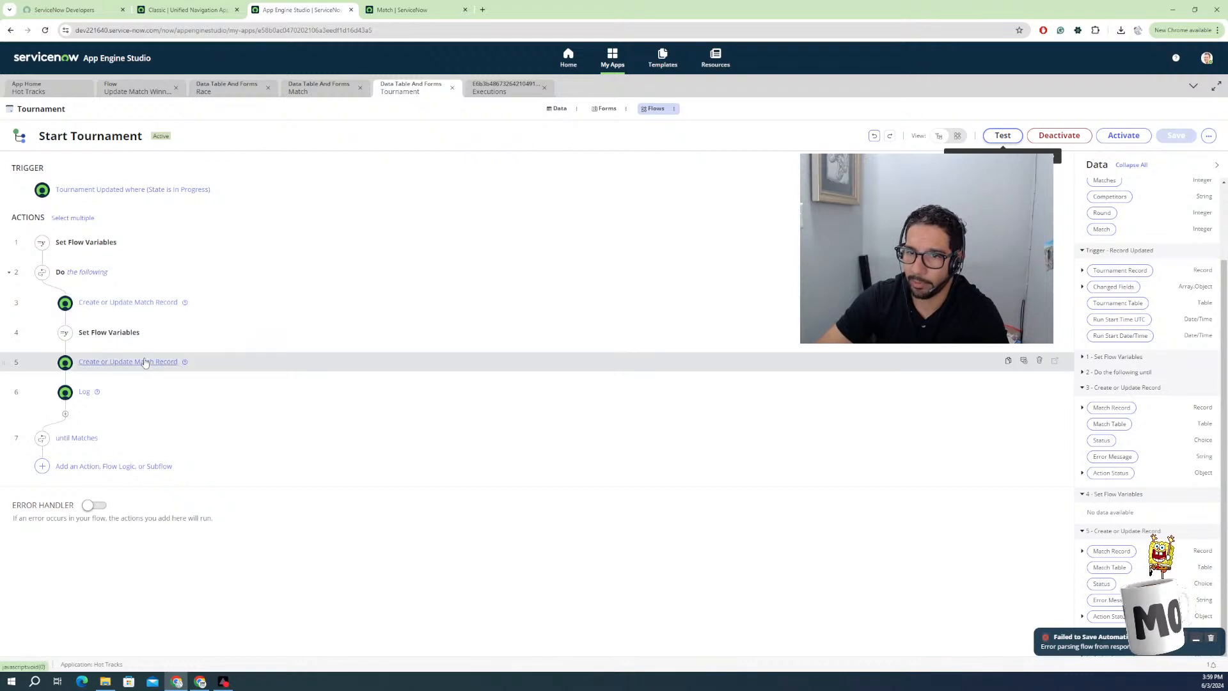
{"action": "left_click", "coordinate": [146, 363]}
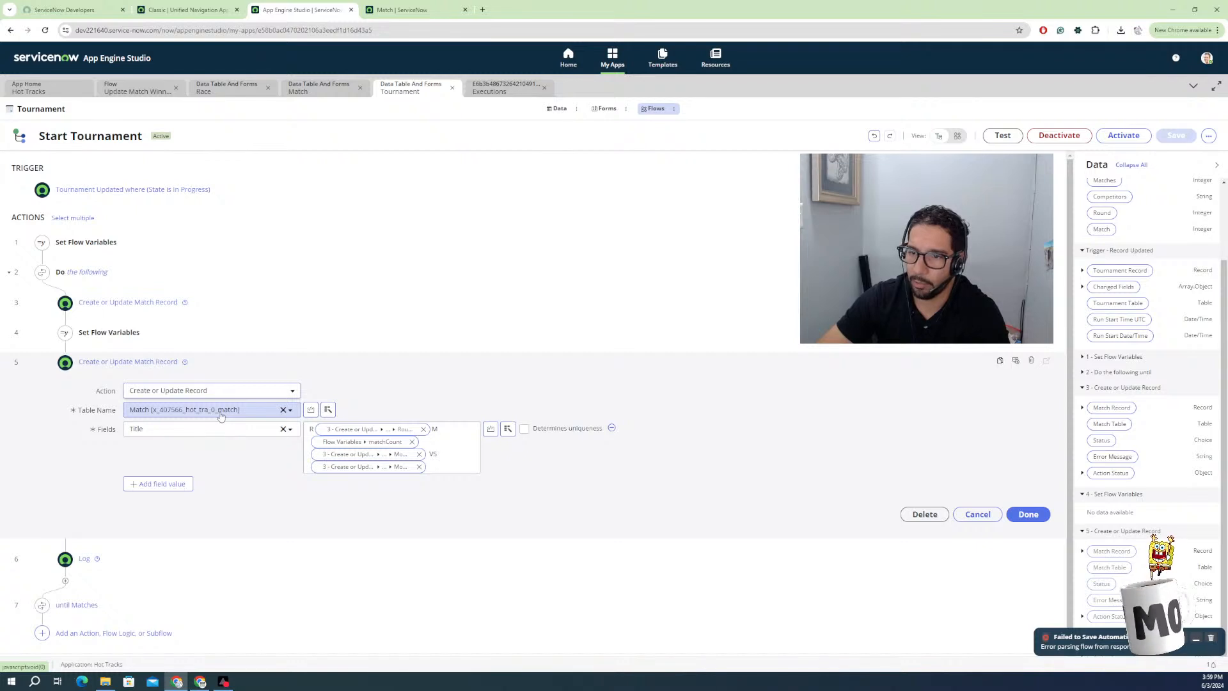
{"action": "left_click", "coordinate": [177, 394]}
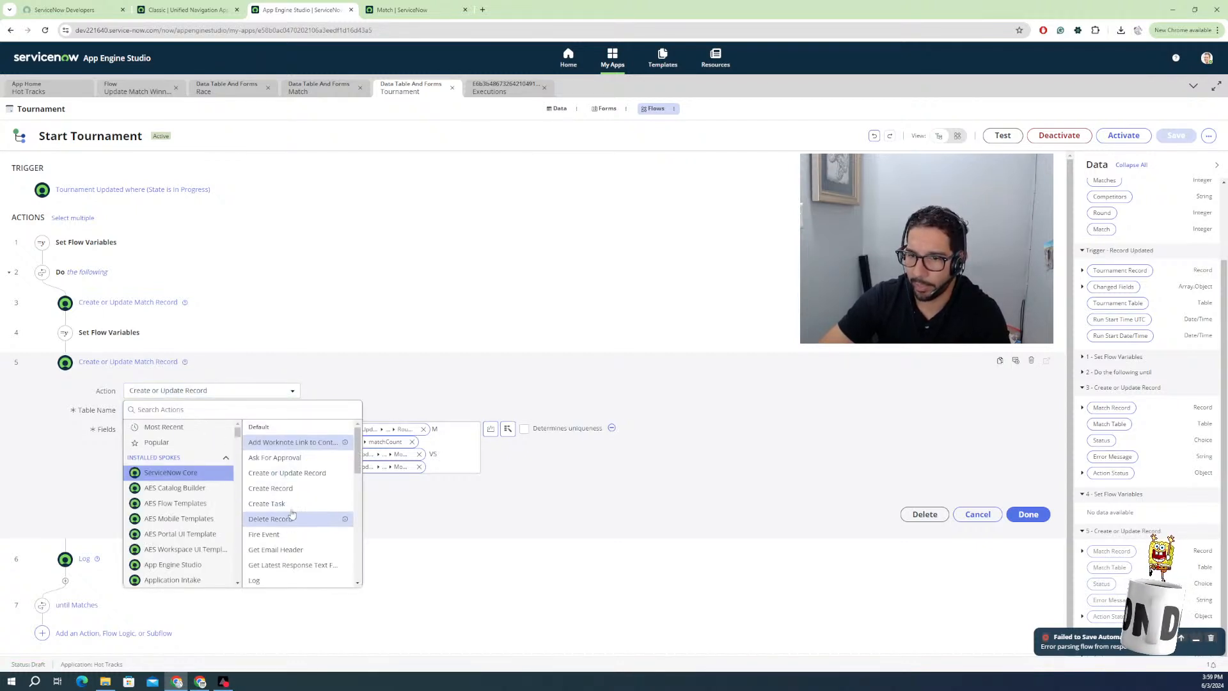
{"action": "scroll", "coordinate": [291, 487], "scroll_direction": "down", "scroll_amount": 5}
{"action": "scroll", "coordinate": [294, 493], "scroll_direction": "down", "scroll_amount": 1}
{"action": "left_click", "coordinate": [284, 462]}
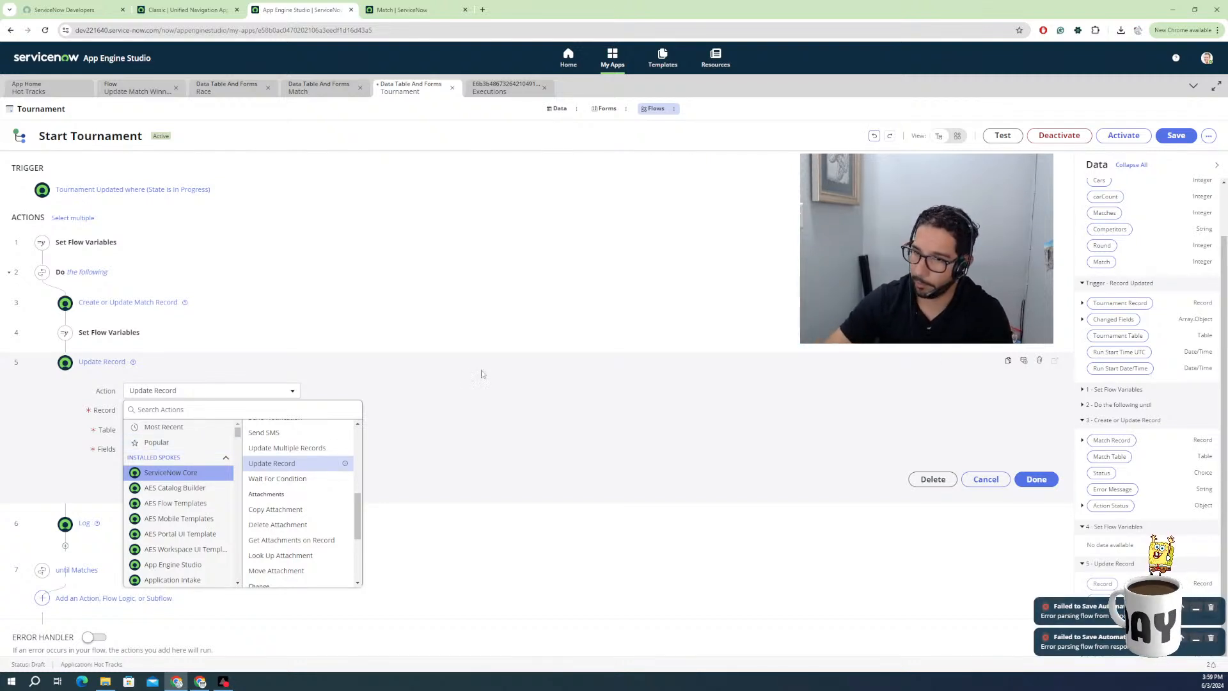
{"action": "left_click", "coordinate": [452, 388]}
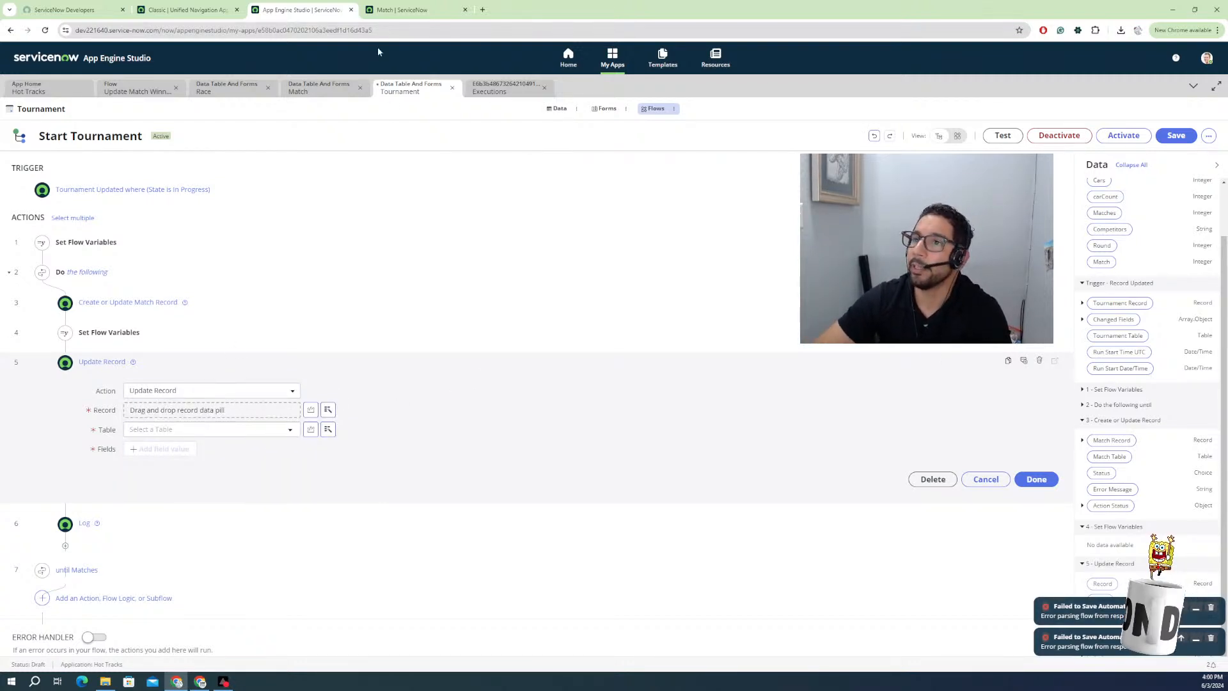
Examine action 5's run in the execution details and open the Match record it produced.
{"action": "left_click", "coordinate": [411, 11]}
{"action": "left_click", "coordinate": [297, 11]}
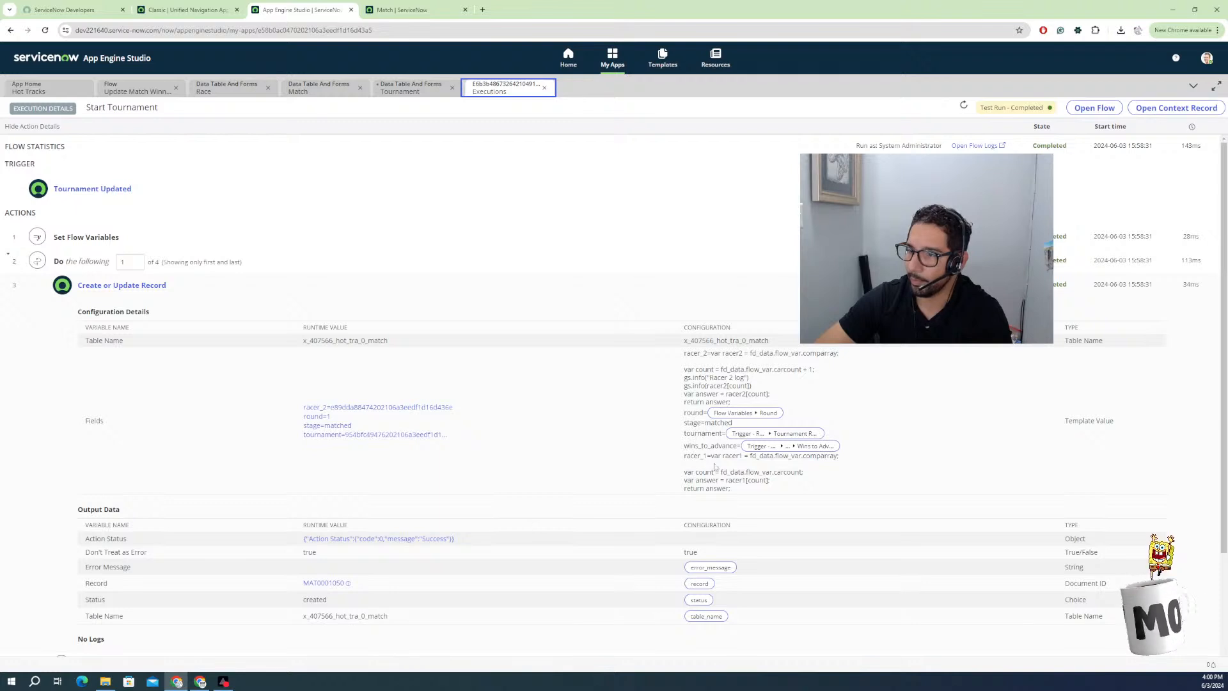
{"action": "scroll", "coordinate": [696, 472], "scroll_direction": "down", "scroll_amount": 2}
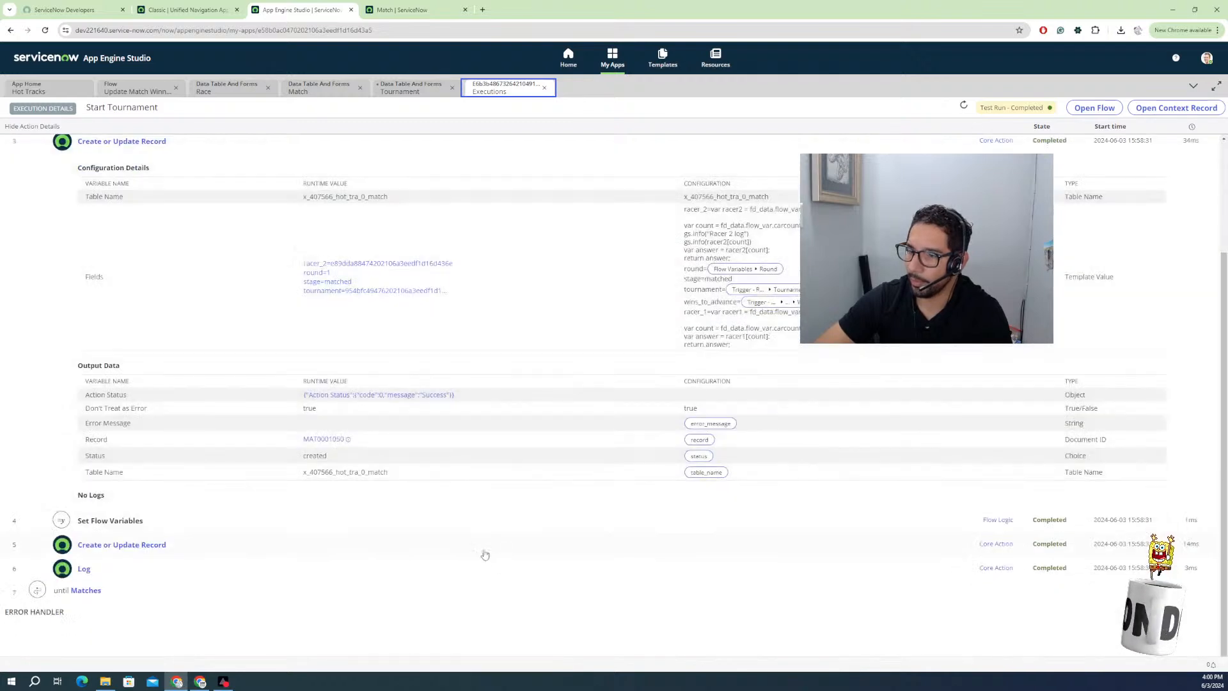
{"action": "left_click", "coordinate": [153, 543]}
{"action": "scroll", "coordinate": [343, 584], "scroll_direction": "down", "scroll_amount": 2}
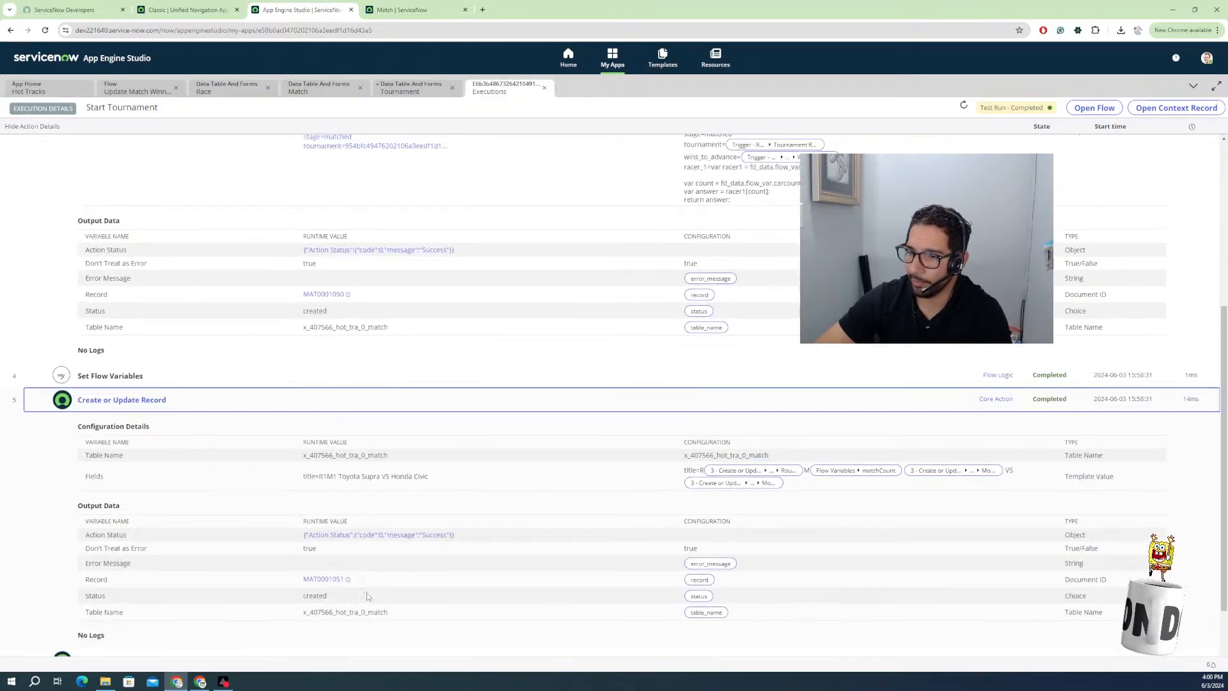
{"action": "mouse_move", "coordinate": [331, 584]}
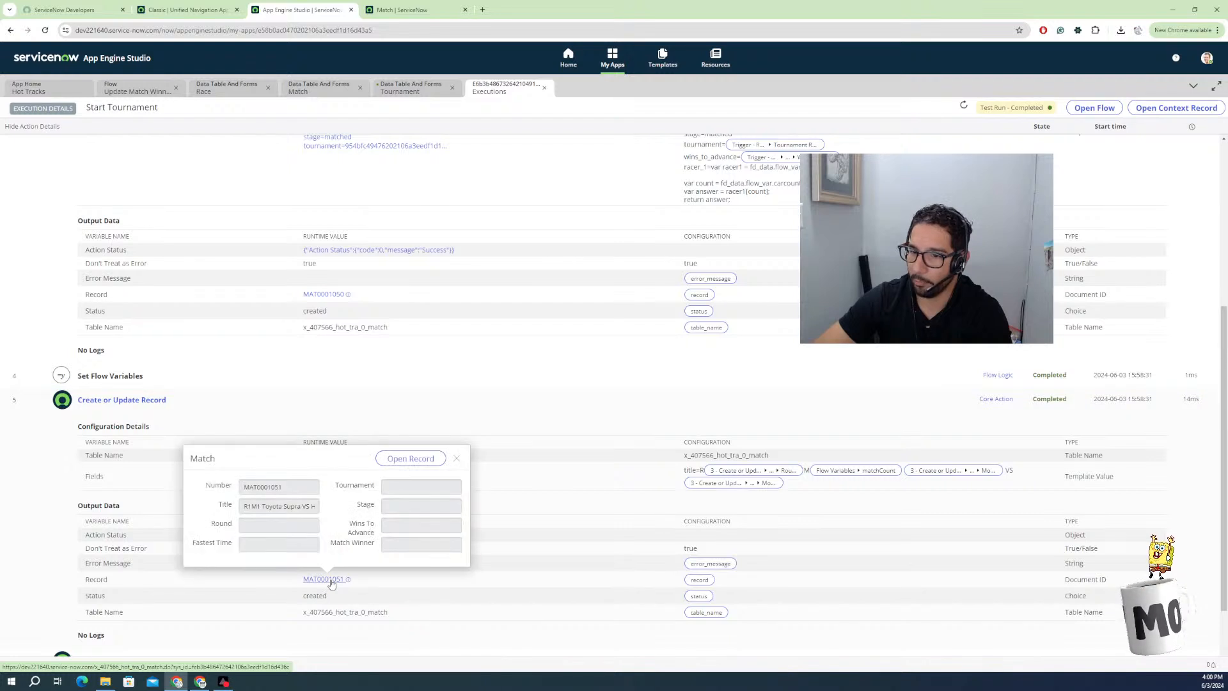
{"action": "left_click", "coordinate": [410, 458]}
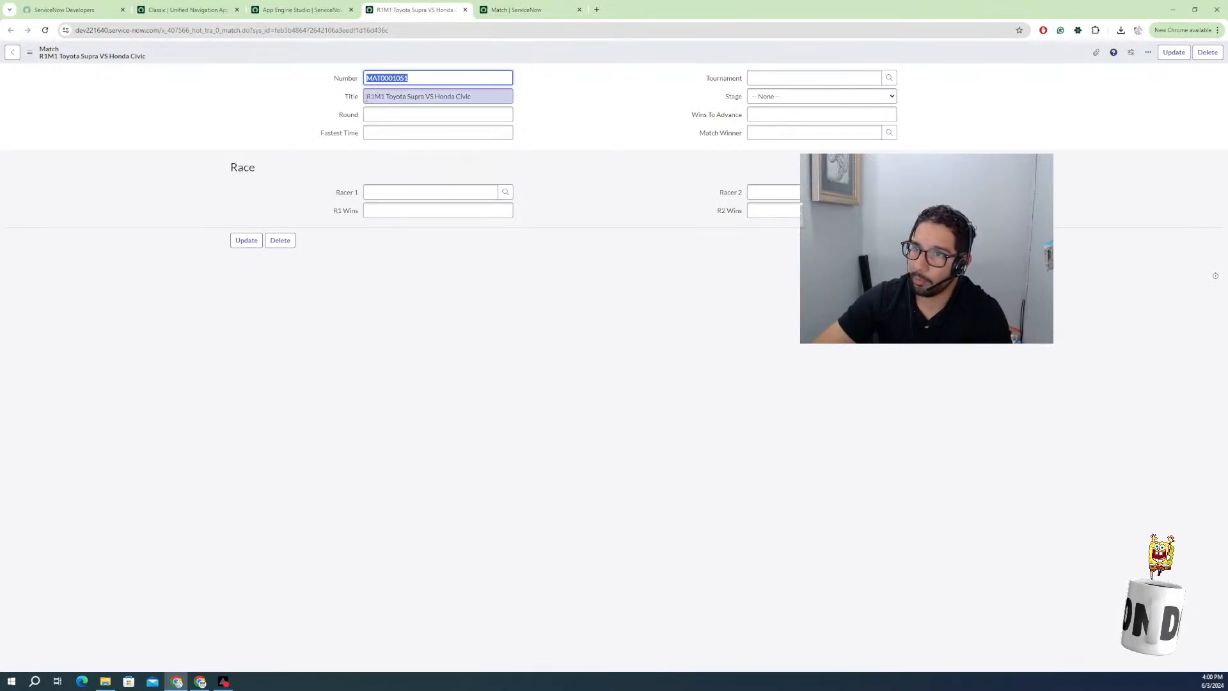
Compare the Title fields of the two Match records, and close both records and the execution details.
{"action": "left_click_drag", "start_coordinate": [366, 96], "coordinate": [376, 97]}
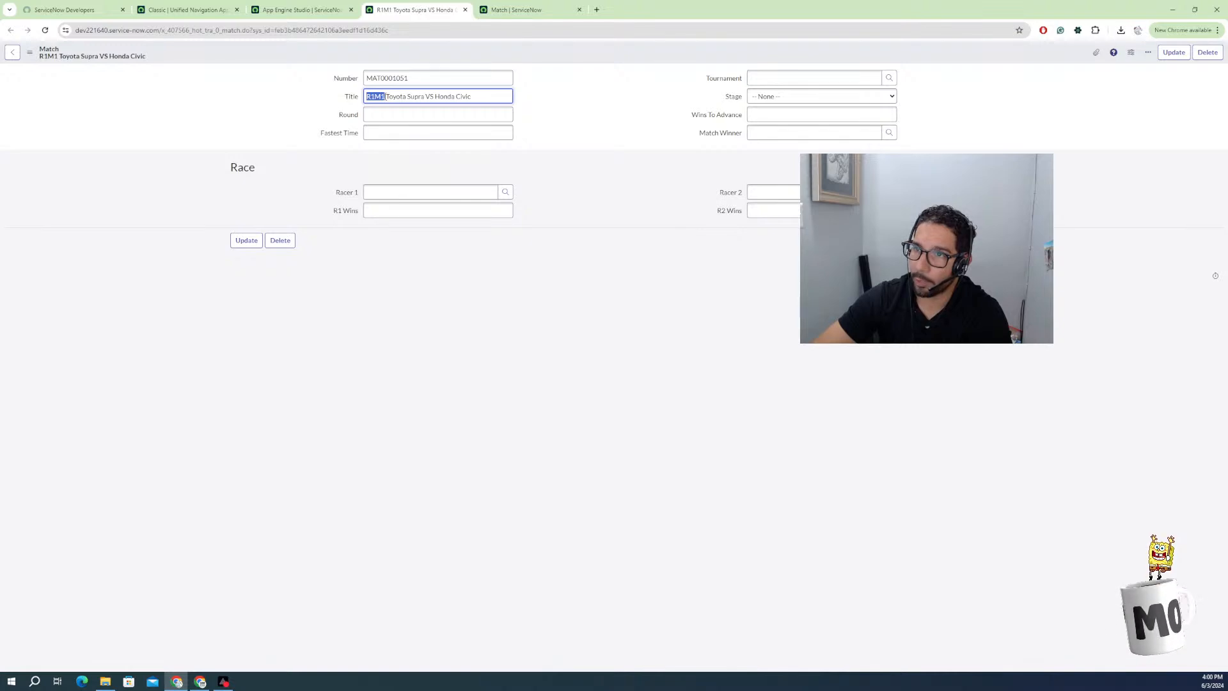
{"action": "left_click_drag", "start_coordinate": [399, 97], "coordinate": [471, 98]}
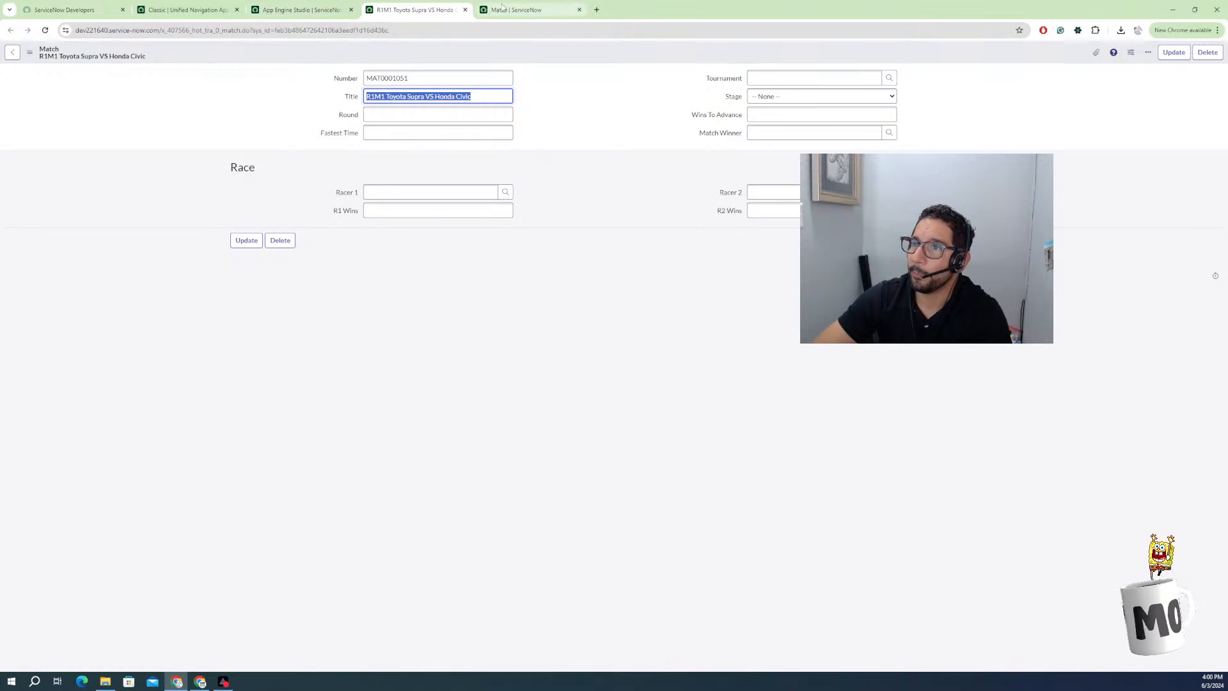
{"action": "left_click", "coordinate": [566, 11]}
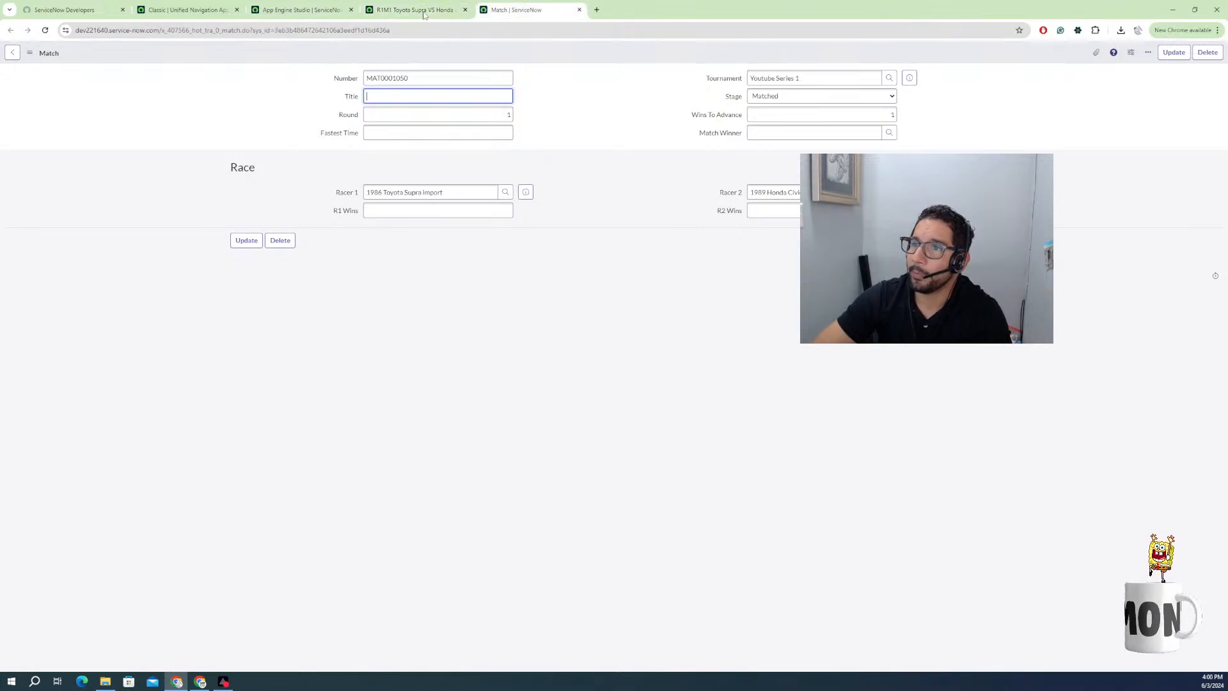
{"action": "left_click", "coordinate": [580, 11]}
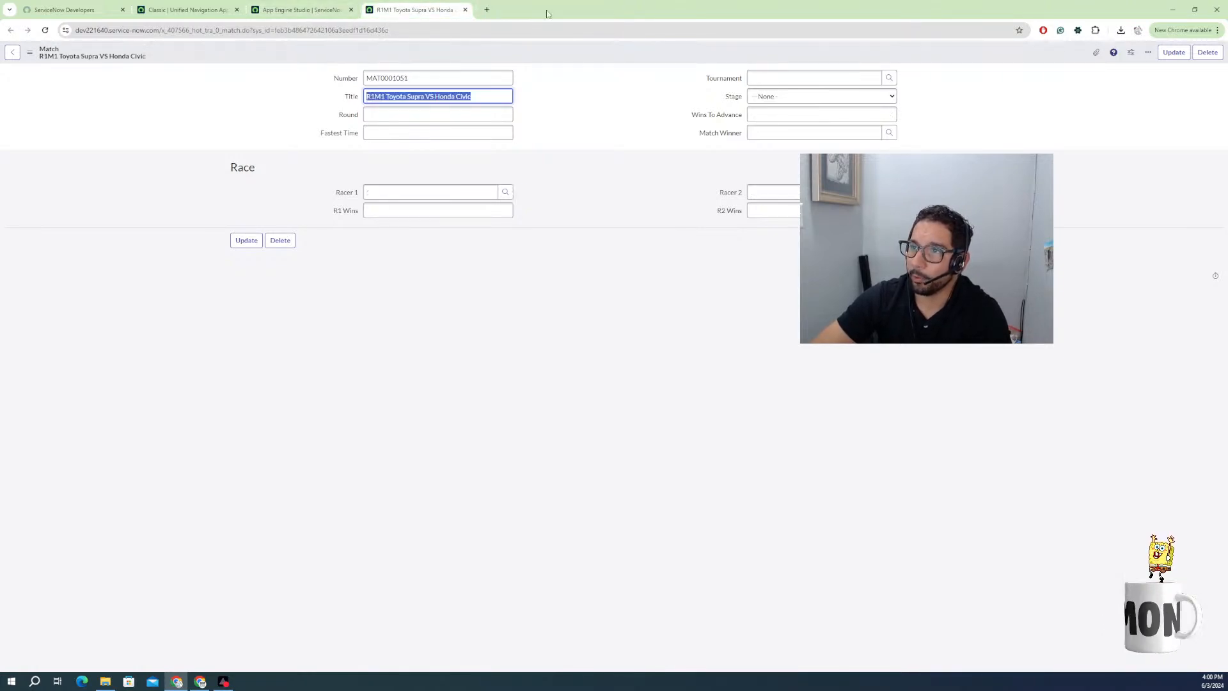
{"action": "left_click", "coordinate": [466, 11]}
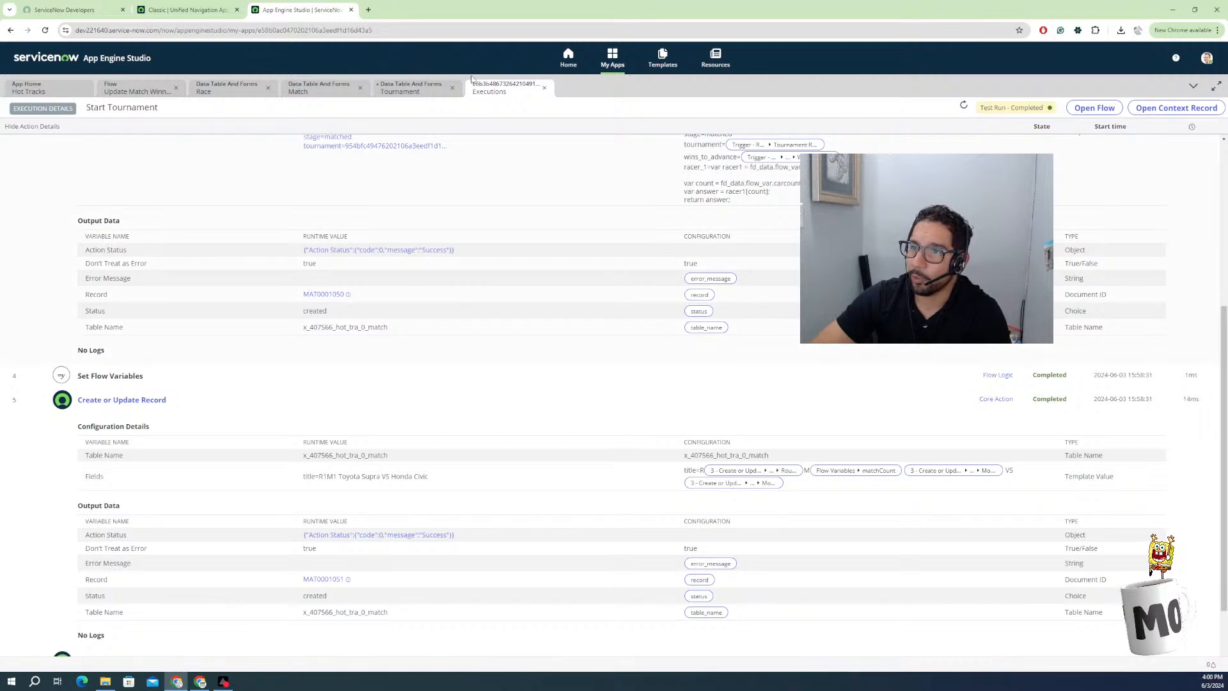
{"action": "left_click", "coordinate": [546, 88]}
{"action": "left_click", "coordinate": [544, 88]}
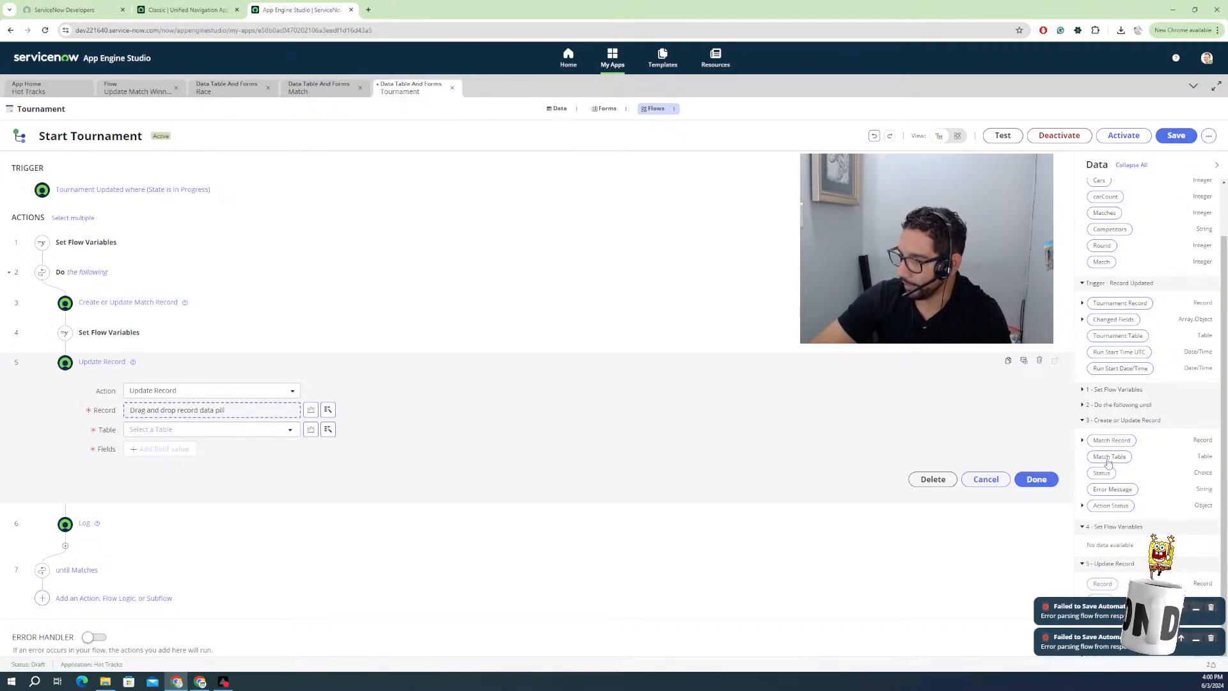
Set action 5's record to the Match Record from action 3 and add Title as the field to update.
{"action": "left_click_drag", "start_coordinate": [1101, 445], "coordinate": [237, 412]}
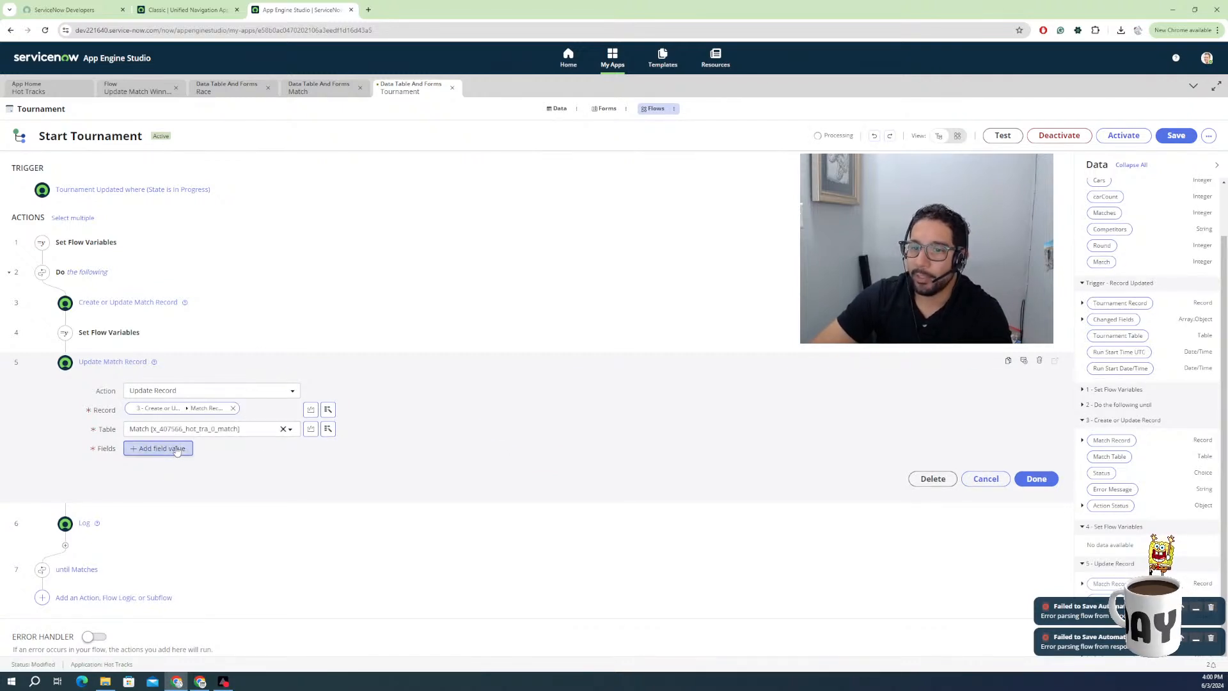
{"action": "left_click", "coordinate": [181, 450]}
{"action": "left_click", "coordinate": [185, 448]}
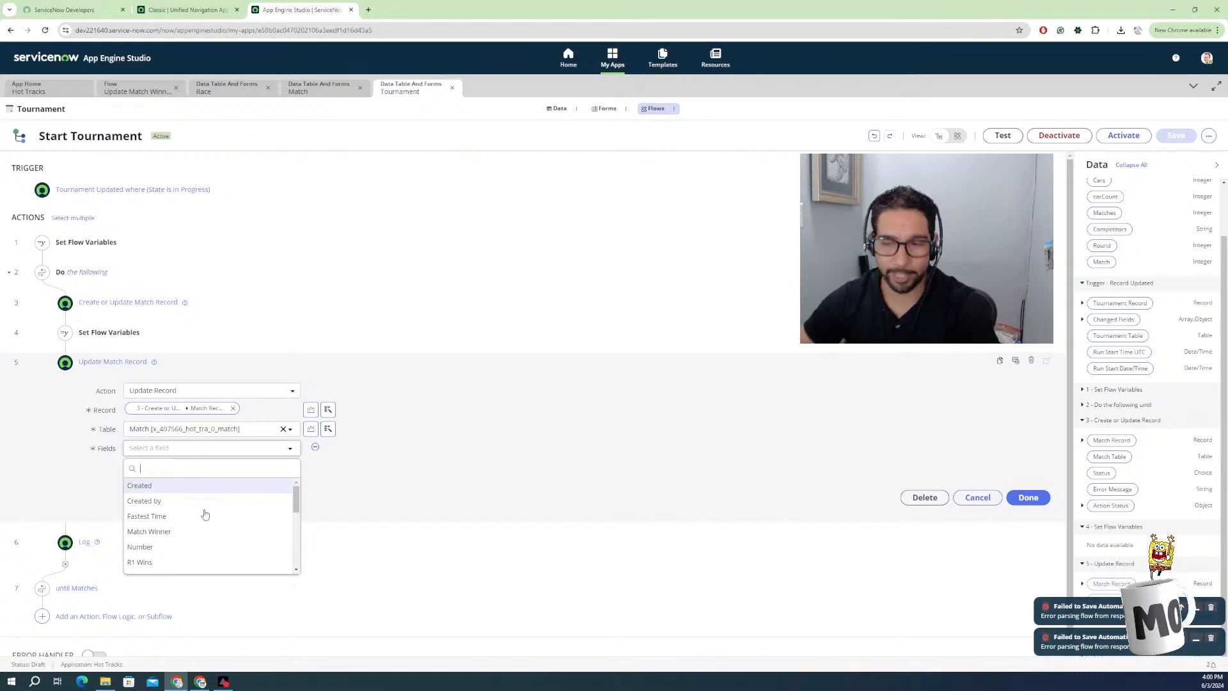
{"action": "scroll", "coordinate": [167, 518], "scroll_direction": "down", "scroll_amount": 2}
{"action": "scroll", "coordinate": [173, 548], "scroll_direction": "down", "scroll_amount": 3}
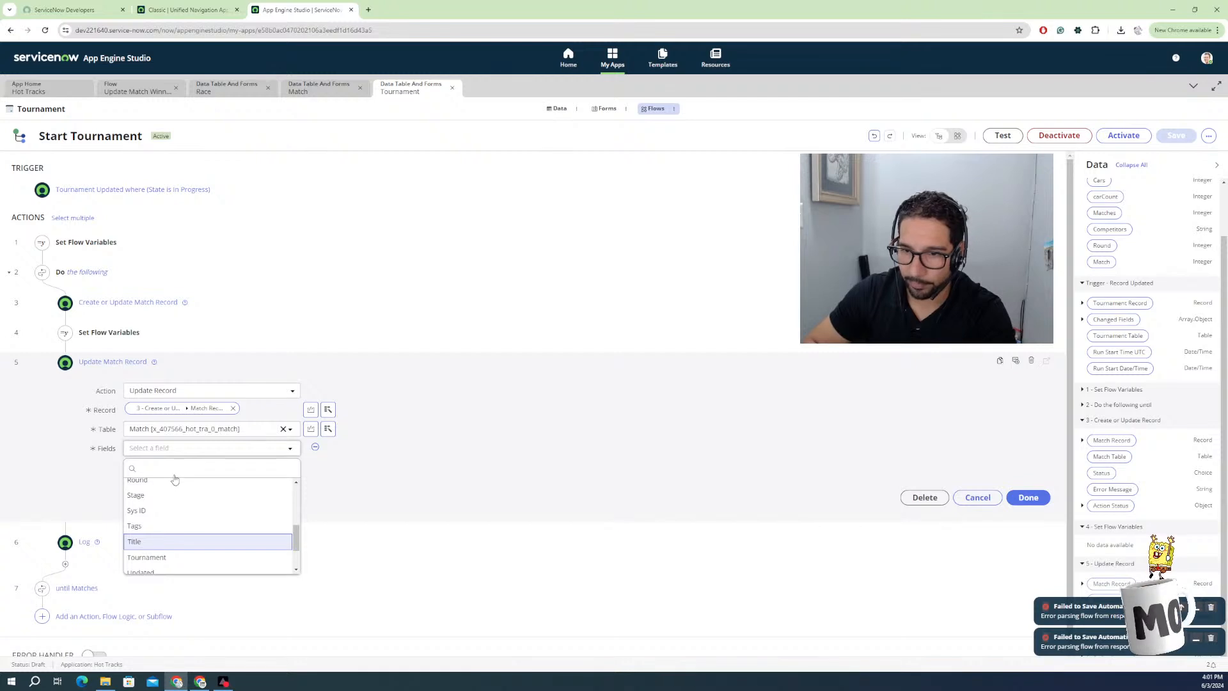
{"action": "key", "text": "Return"}
Build the start of the Title value from R, action 3's Round, M and the matchCount flow variable, followed by a space.
{"action": "left_click", "coordinate": [320, 451]}
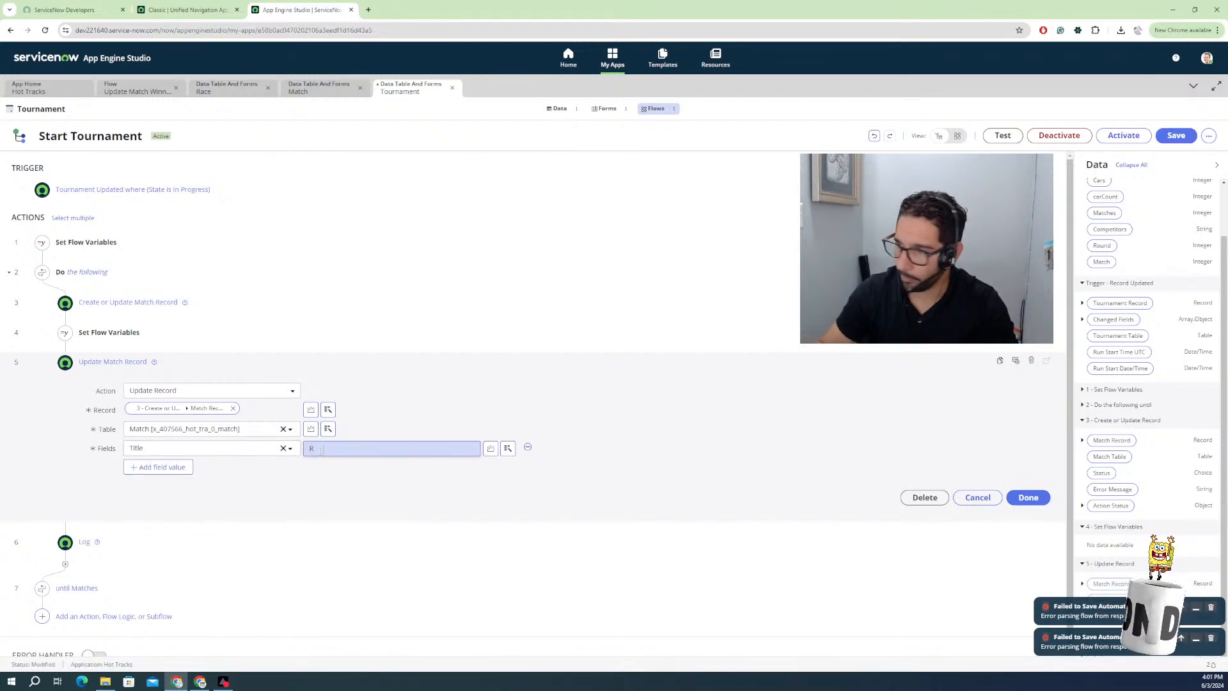
{"action": "left_click", "coordinate": [1083, 441]}
{"action": "scroll", "coordinate": [1109, 541], "scroll_direction": "down", "scroll_amount": 3}
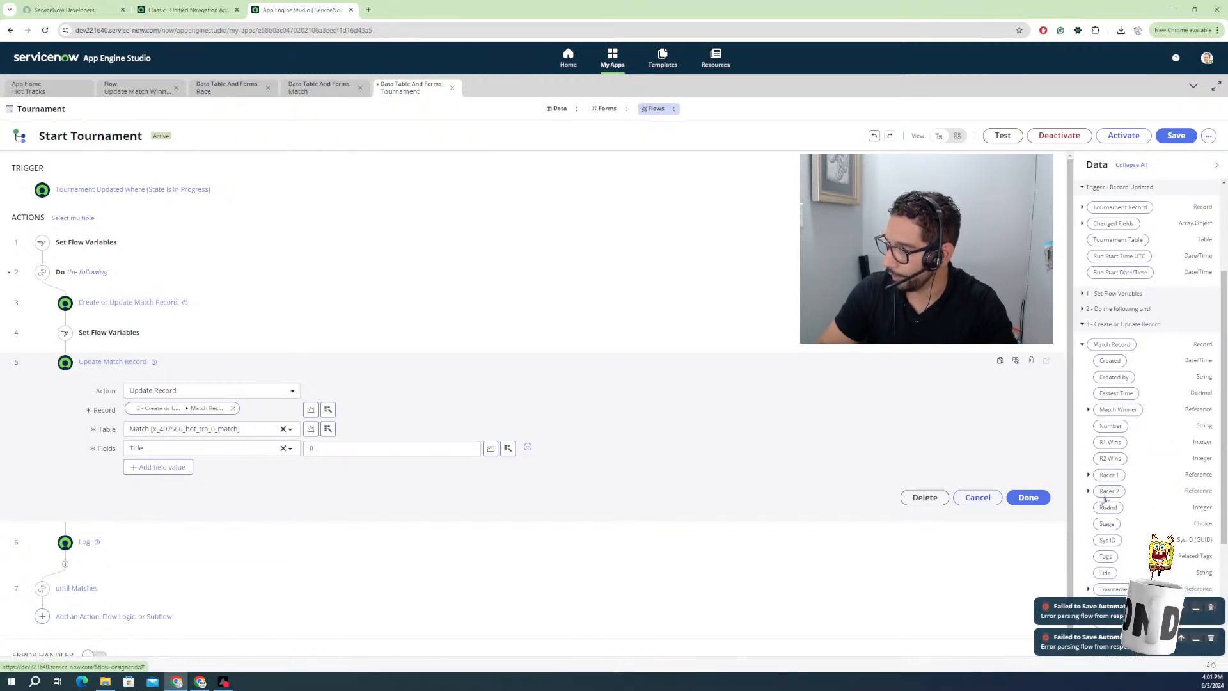
{"action": "left_click_drag", "start_coordinate": [1103, 509], "coordinate": [384, 447]}
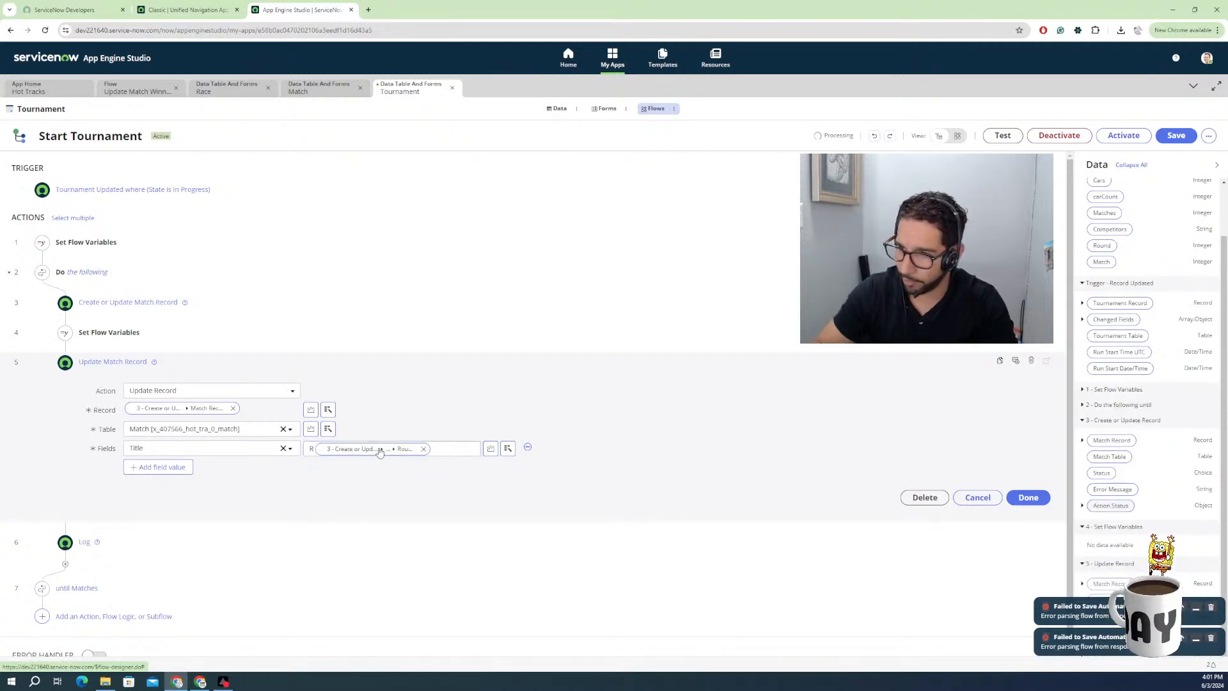
{"action": "left_click", "coordinate": [446, 451]}
{"action": "type", "text": "M"}
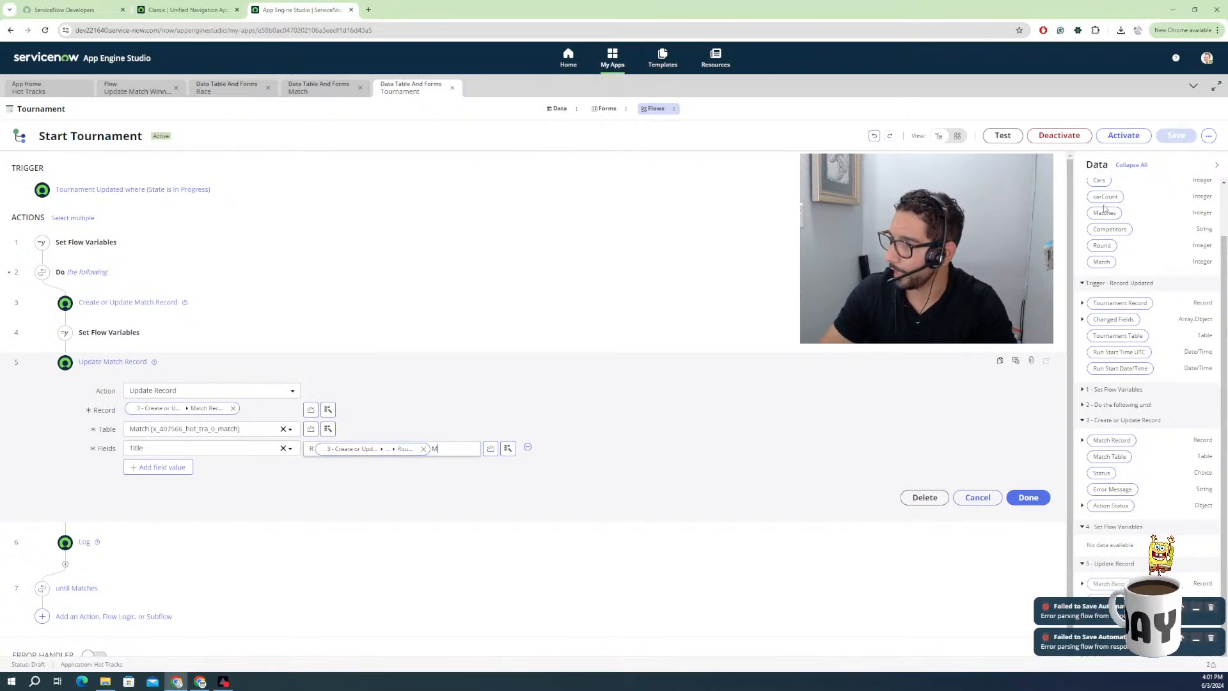
{"action": "scroll", "coordinate": [1104, 208], "scroll_direction": "up", "scroll_amount": 1}
{"action": "left_click_drag", "start_coordinate": [674, 377], "coordinate": [460, 454]}
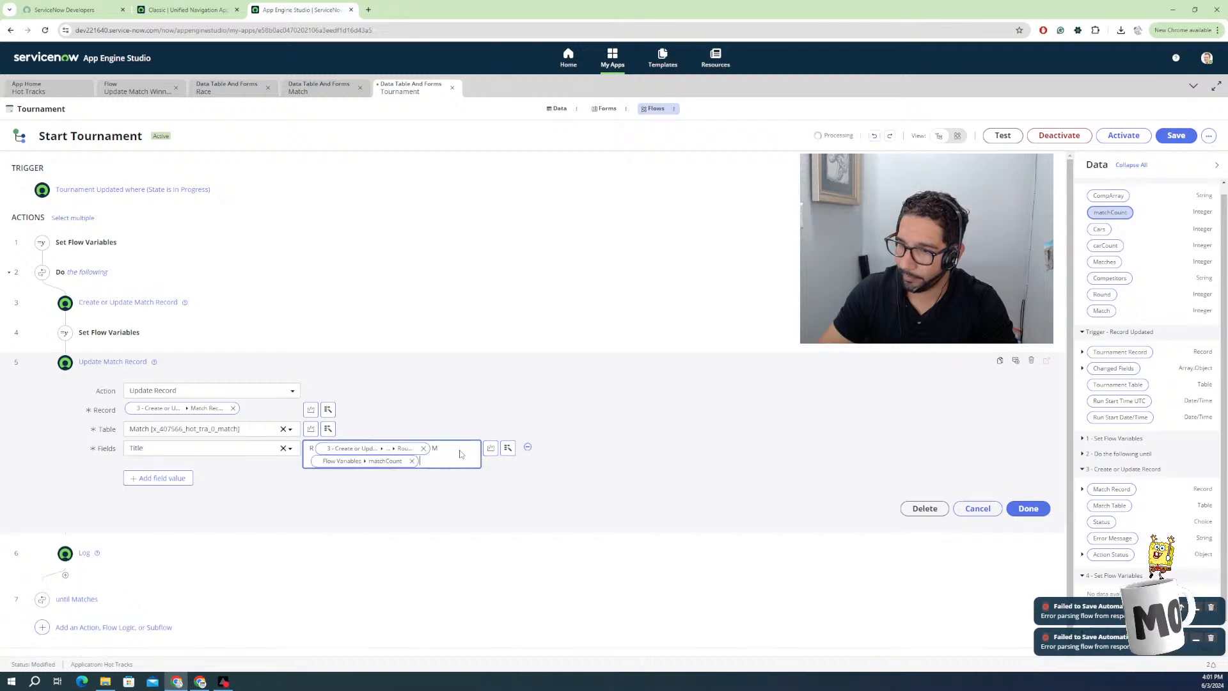
{"action": "key", "text": "space"}
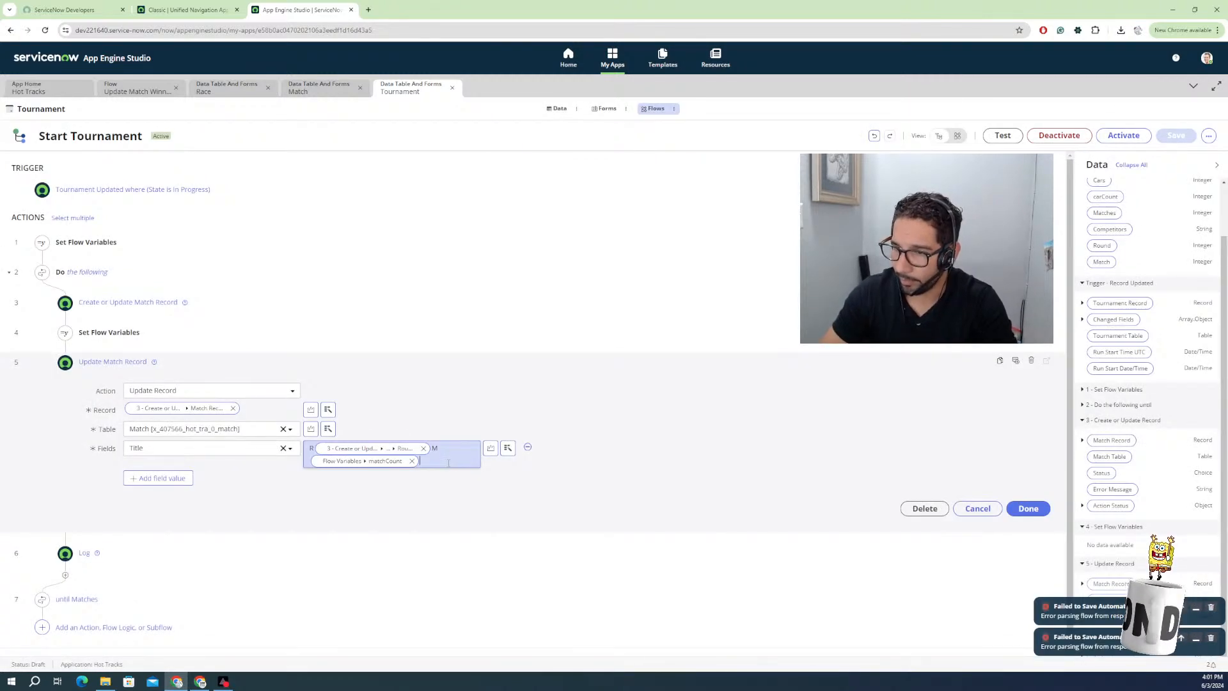
Append Racer 1's Model from action 3's Match Record to the Title value, followed by VS.
{"action": "left_click", "coordinate": [1082, 440]}
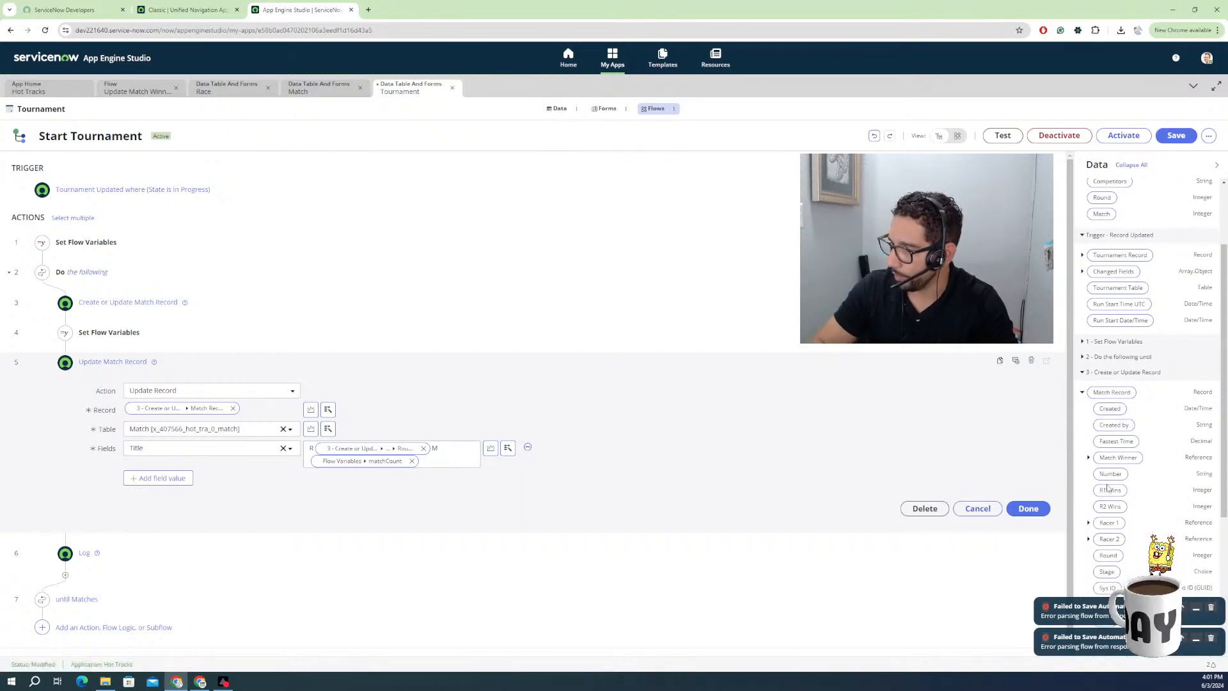
{"action": "left_click", "coordinate": [1108, 524]}
{"action": "left_click", "coordinate": [1210, 614]}
{"action": "left_click", "coordinate": [1082, 392]}
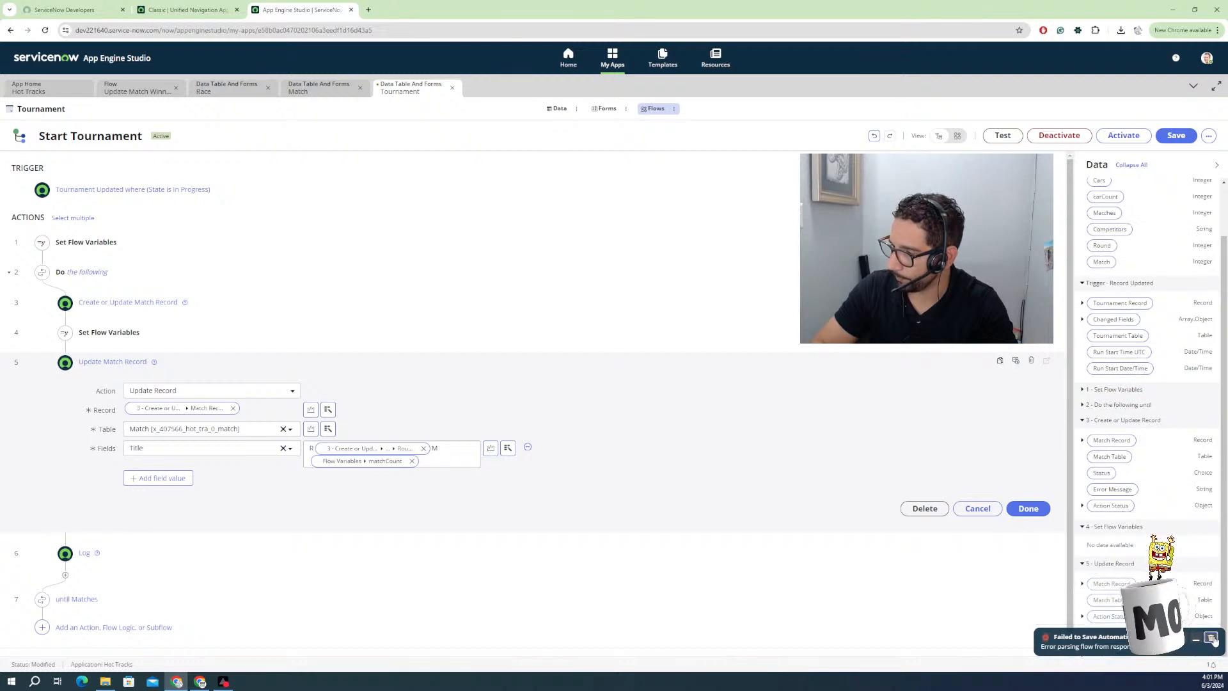
{"action": "left_click", "coordinate": [1082, 440]}
{"action": "scroll", "coordinate": [1090, 448], "scroll_direction": "down", "scroll_amount": 2}
{"action": "left_click", "coordinate": [1093, 427]}
{"action": "scroll", "coordinate": [1096, 424], "scroll_direction": "down", "scroll_amount": 1}
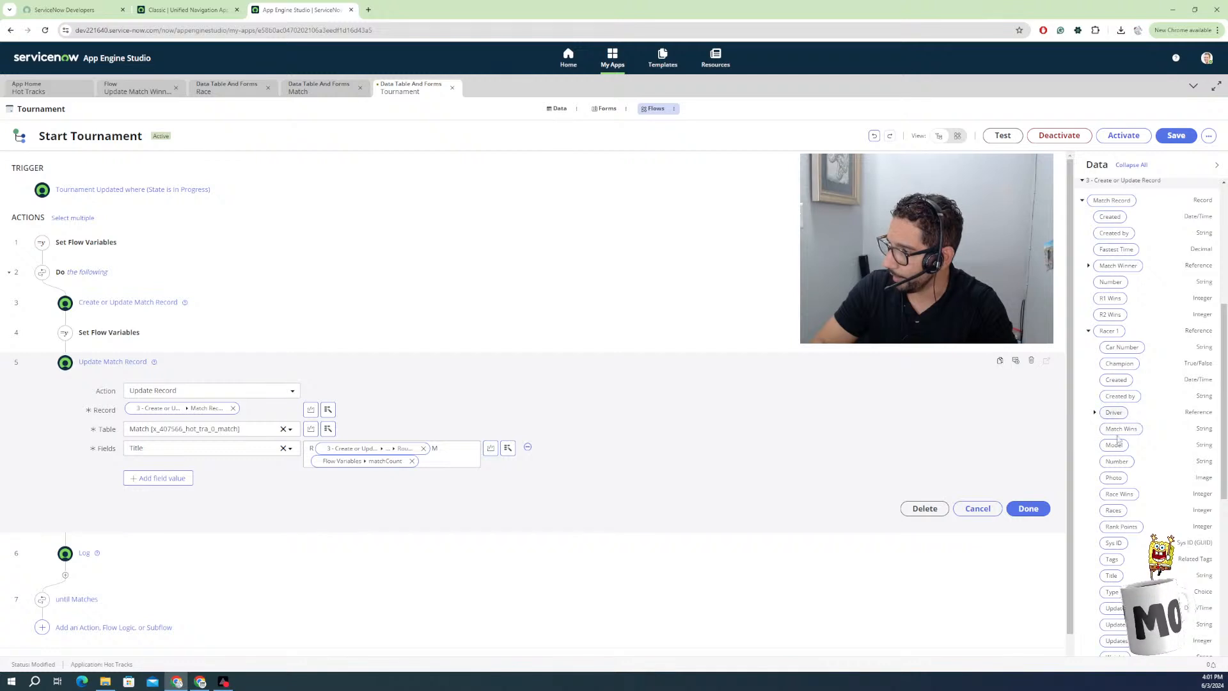
{"action": "left_click_drag", "start_coordinate": [1113, 446], "coordinate": [448, 459]}
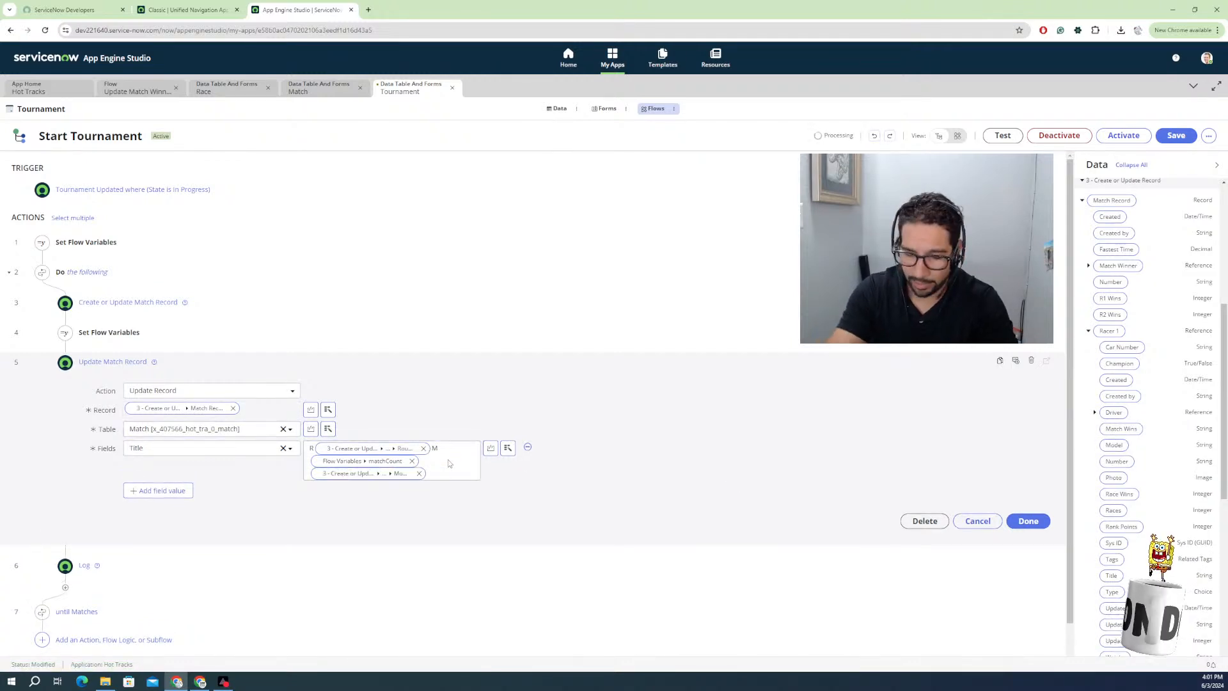
{"action": "key", "text": "ctrl+s"}
{"action": "left_click", "coordinate": [445, 477]}
{"action": "type", "text": "VS"}
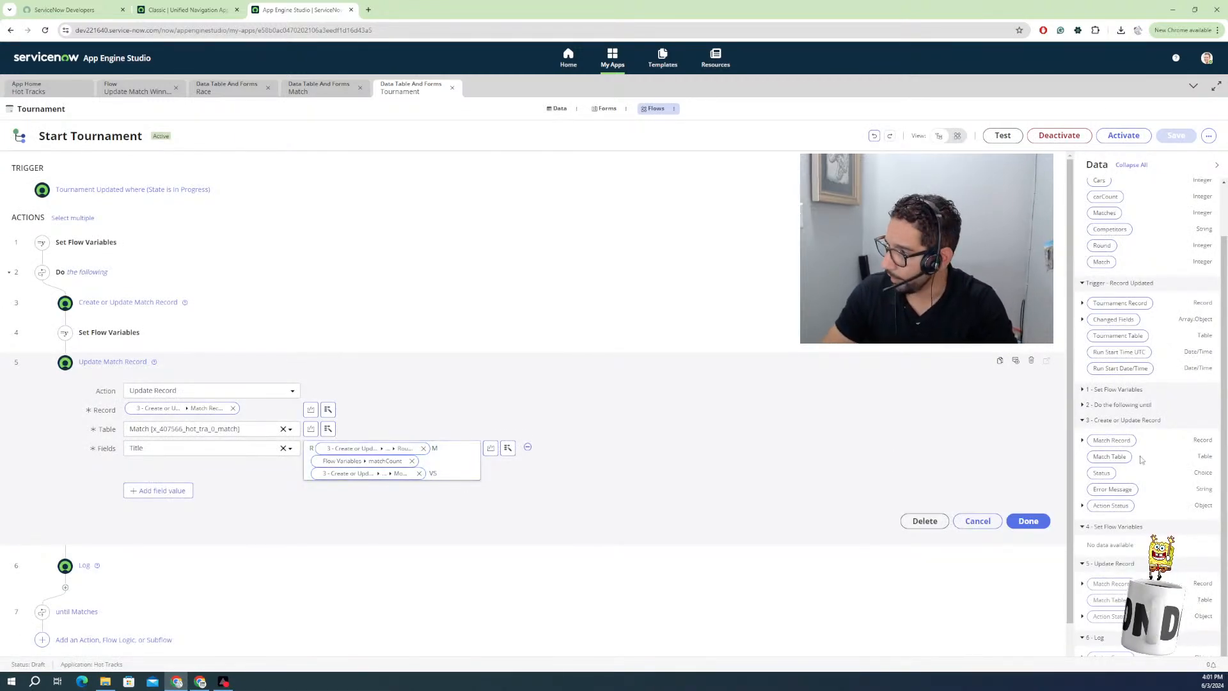
Append Racer 2's Model from action 3's Match Record after VS and finish editing action 5.
{"action": "left_click", "coordinate": [1082, 440]}
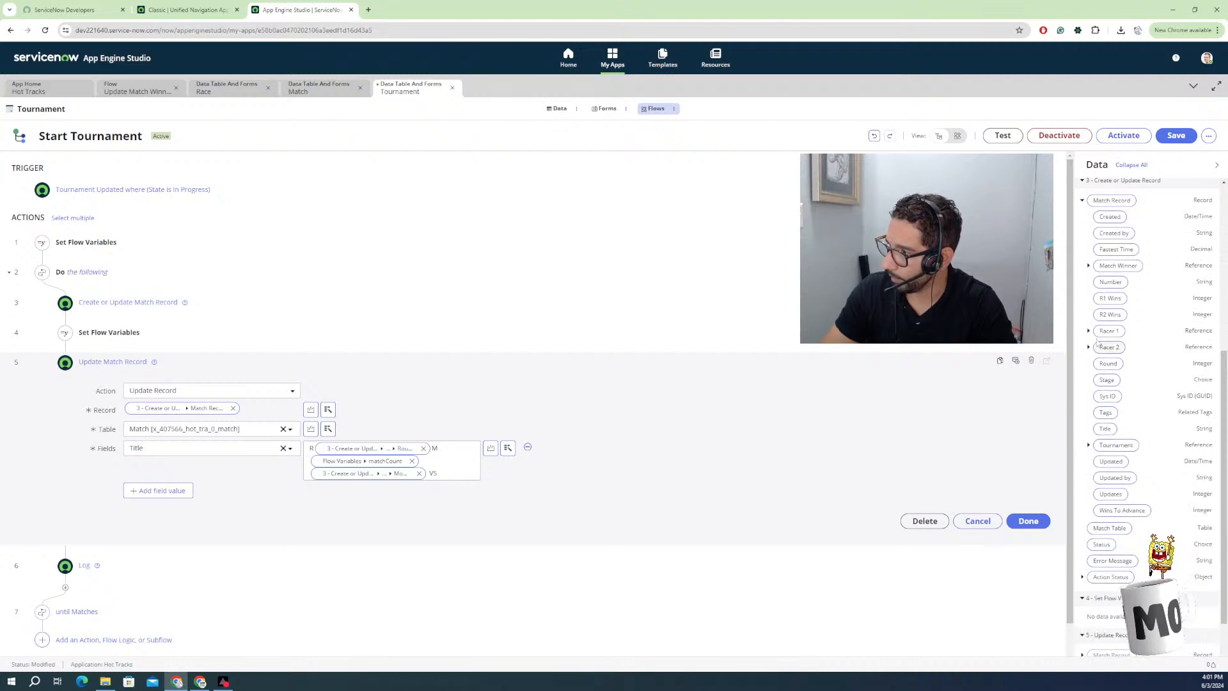
{"action": "left_click", "coordinate": [1088, 347]}
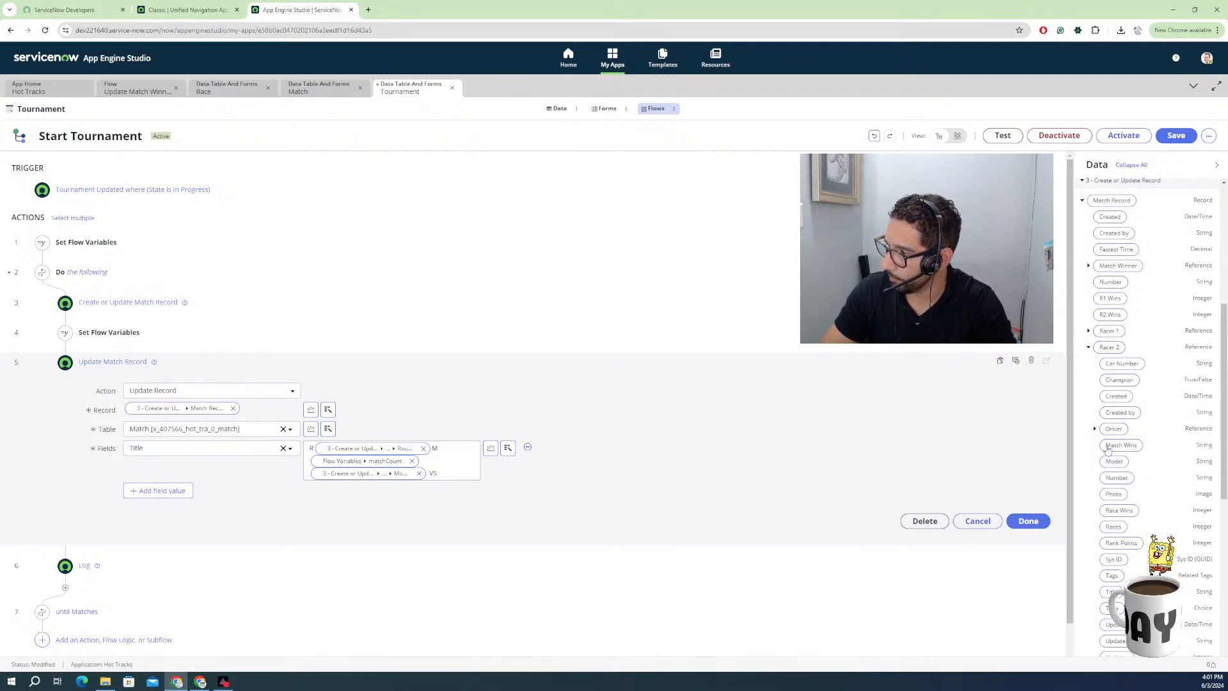
{"action": "left_click_drag", "start_coordinate": [1114, 461], "coordinate": [467, 485]}
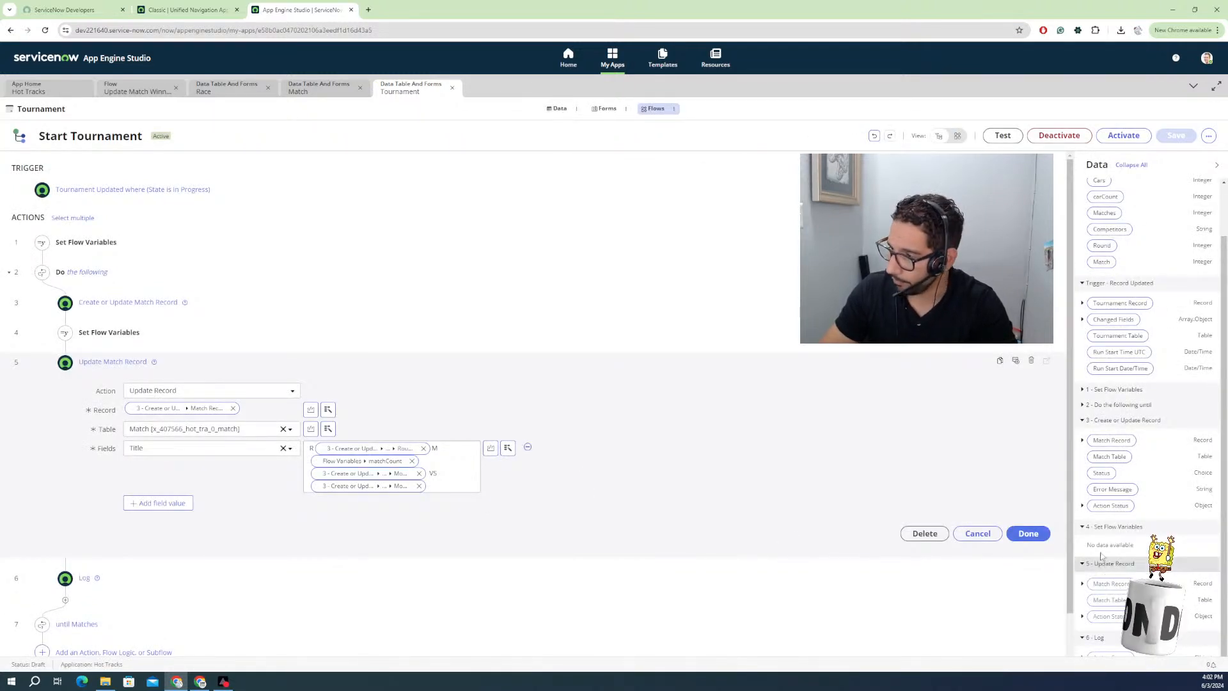
{"action": "left_click", "coordinate": [1028, 533]}
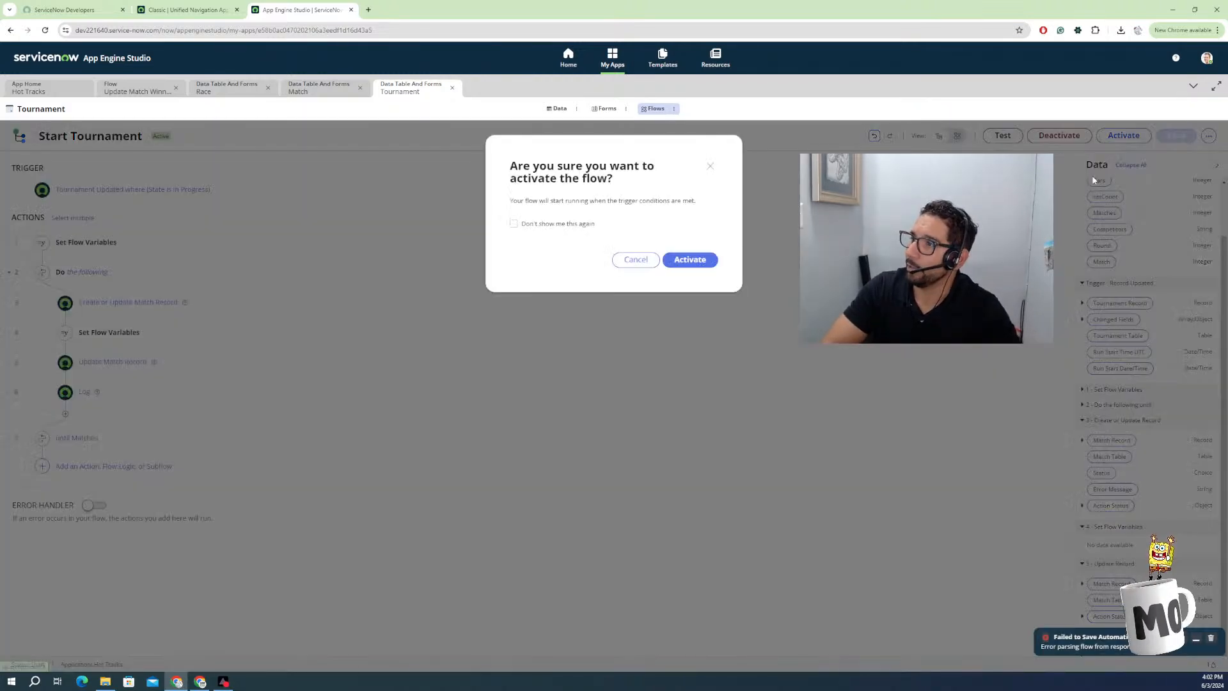
Activate the Start Tournament flow and run a test of it on the Youtube Series 1 tournament record.
{"action": "left_click", "coordinate": [1124, 135]}
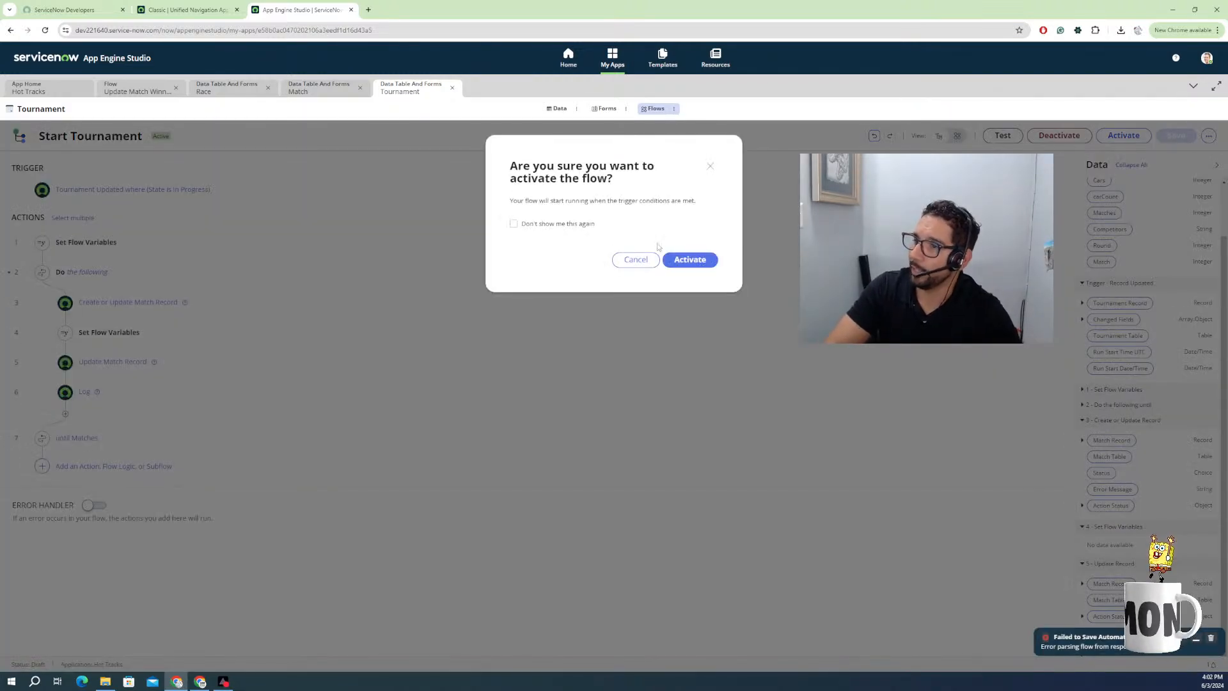
{"action": "left_click", "coordinate": [684, 262]}
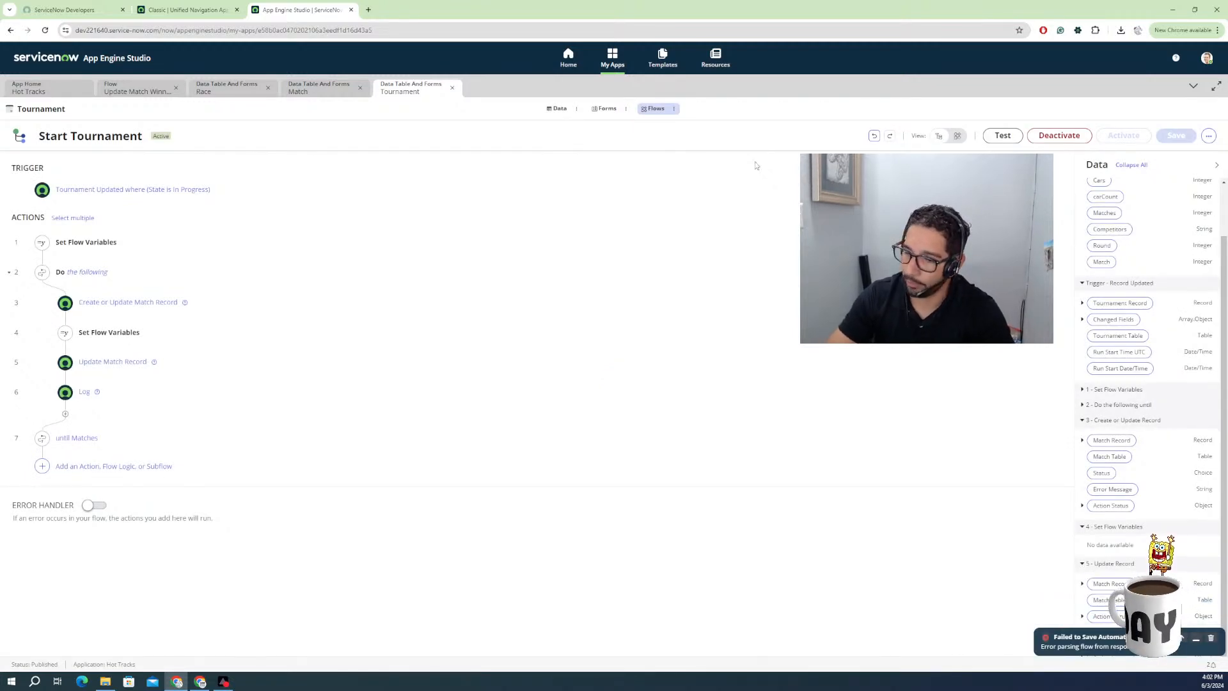
{"action": "left_click", "coordinate": [1003, 135]}
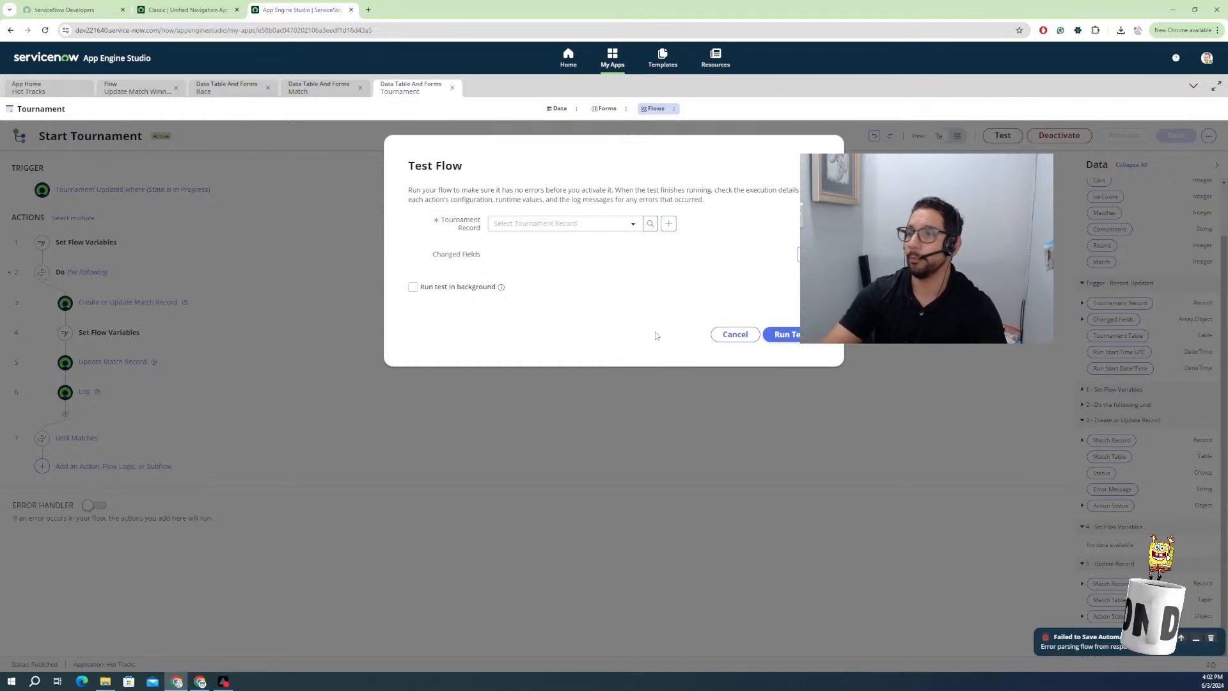
{"action": "left_click", "coordinate": [631, 225]}
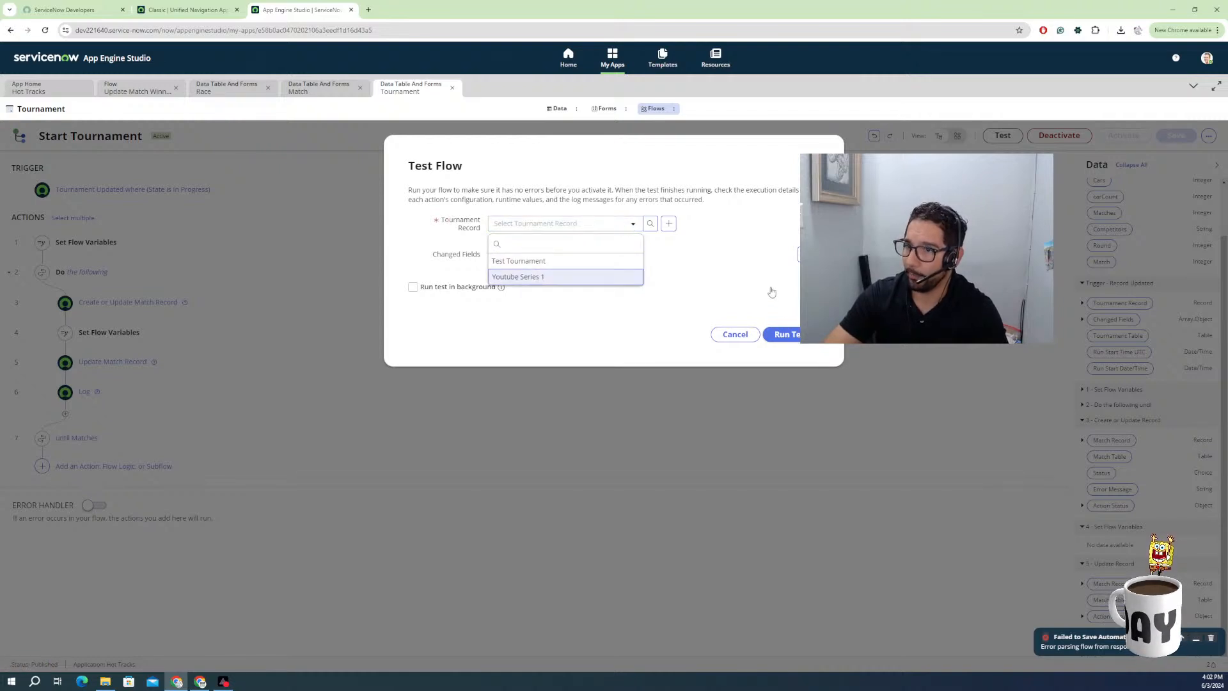
{"action": "left_click", "coordinate": [591, 280]}
{"action": "left_click", "coordinate": [797, 335]}
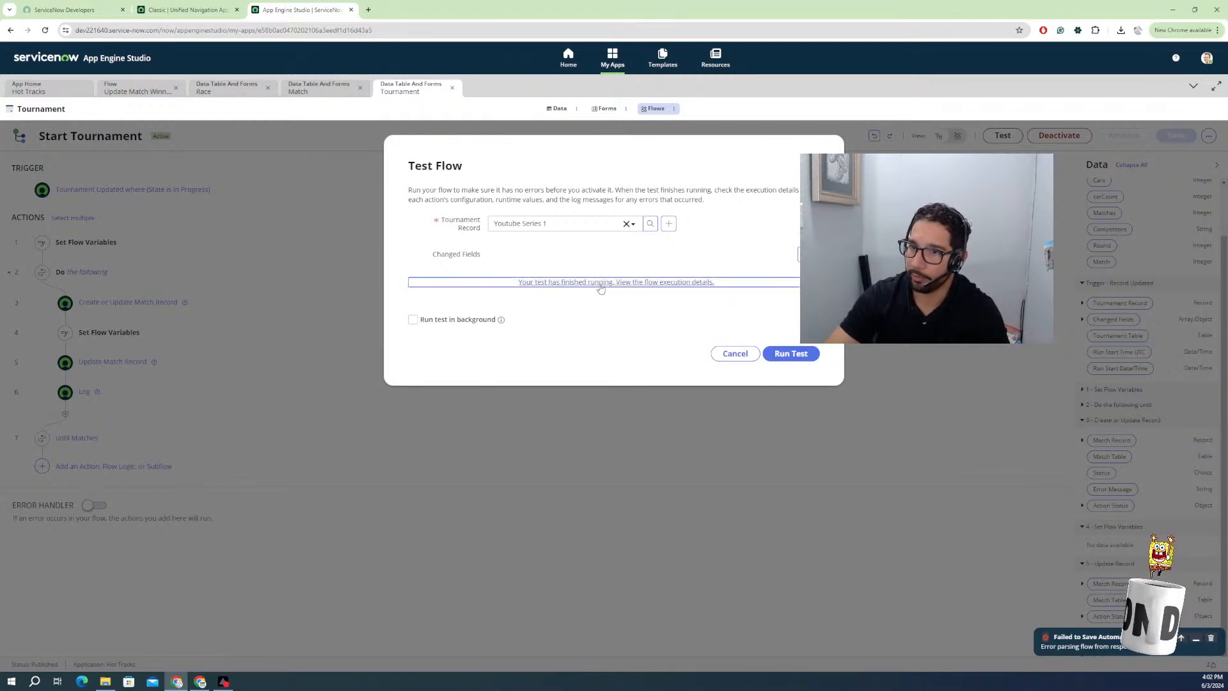
Open the test's execution details and check the Title on the Match record updated by action 5 in the first iteration.
{"action": "left_click", "coordinate": [600, 286]}
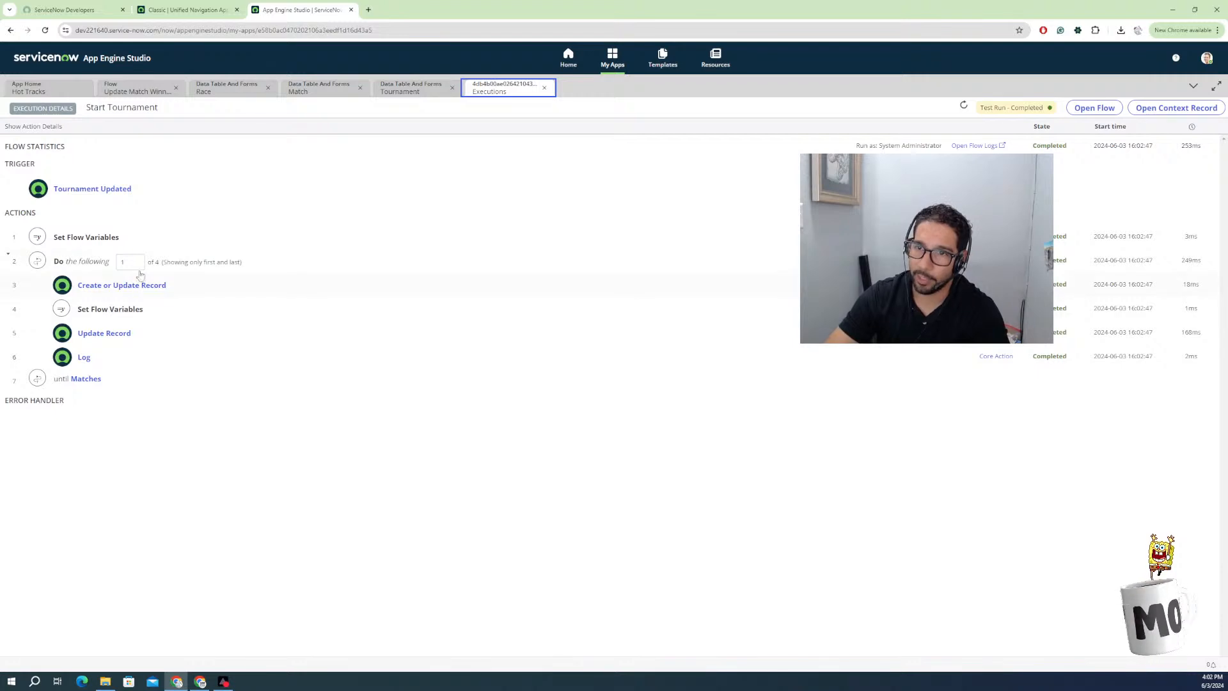
{"action": "left_click", "coordinate": [101, 336]}
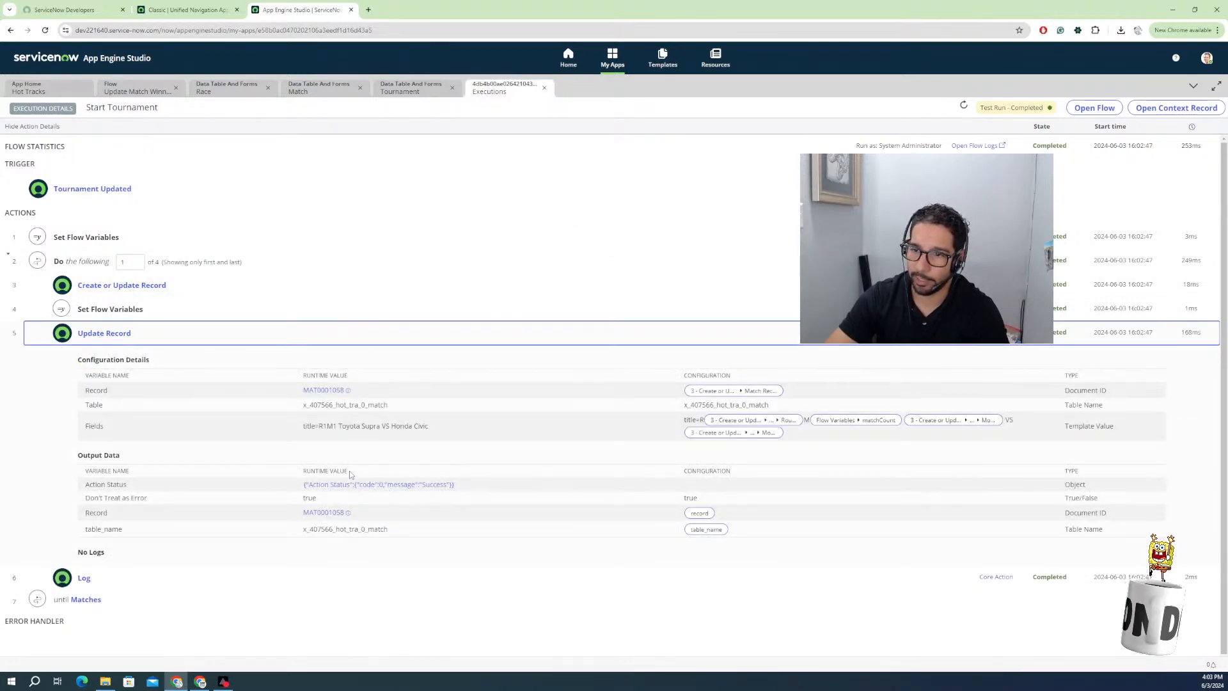
{"action": "left_click", "coordinate": [323, 513]}
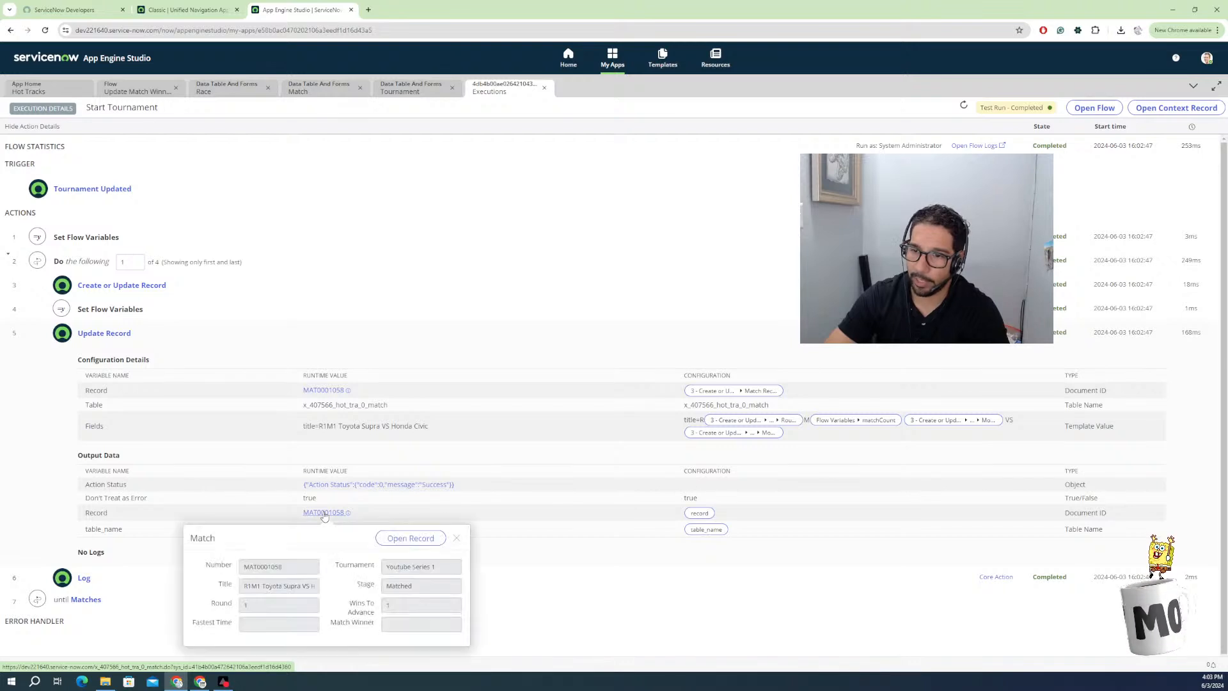
{"action": "left_click", "coordinate": [409, 538]}
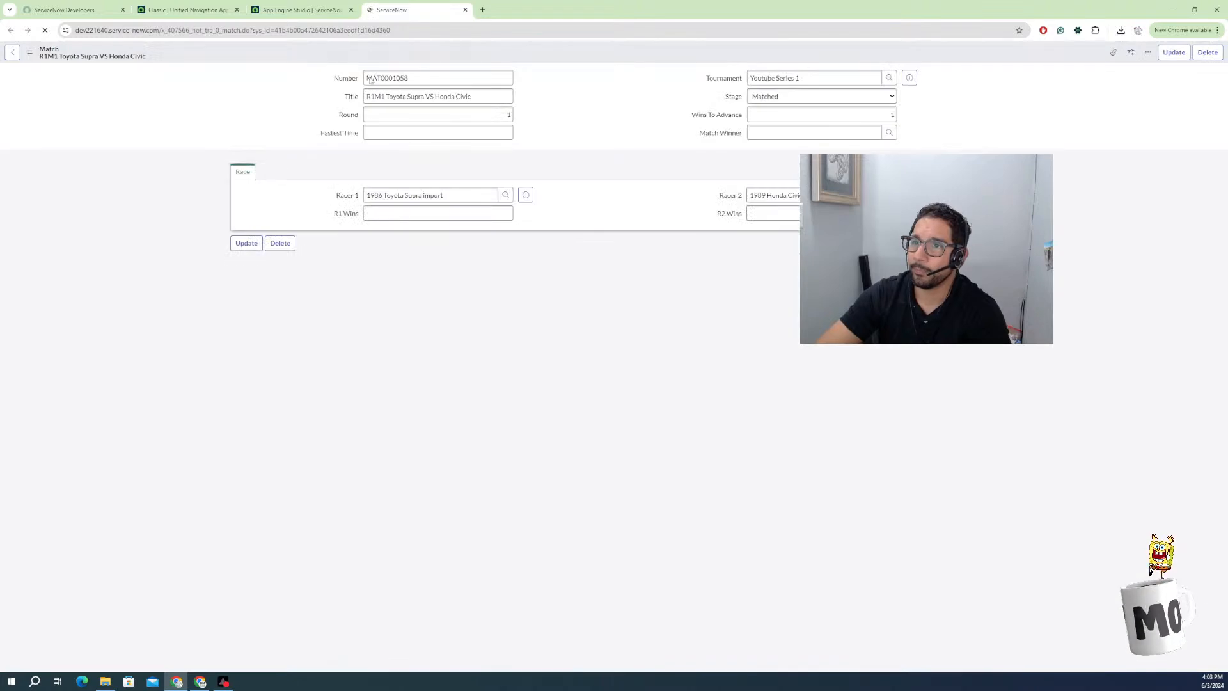
{"action": "left_click_drag", "start_coordinate": [366, 96], "coordinate": [473, 95]}
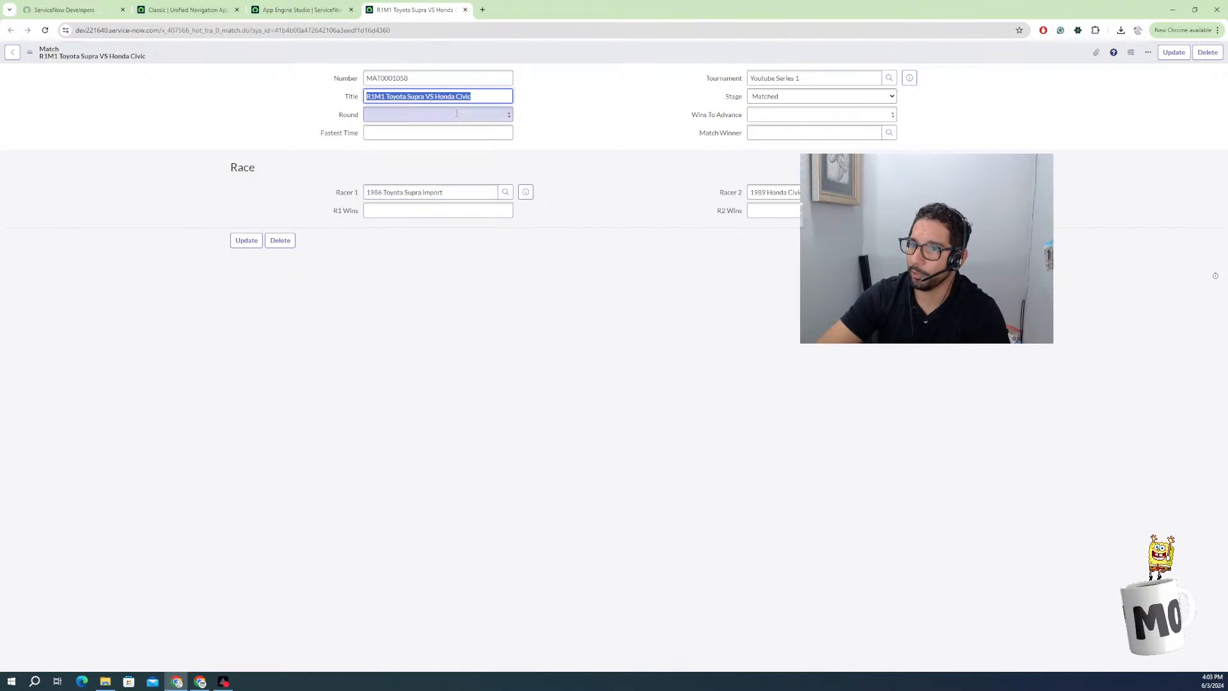
Switch the execution details to loop iteration 4 and preview the Match record updated there.
{"action": "left_click", "coordinate": [283, 13]}
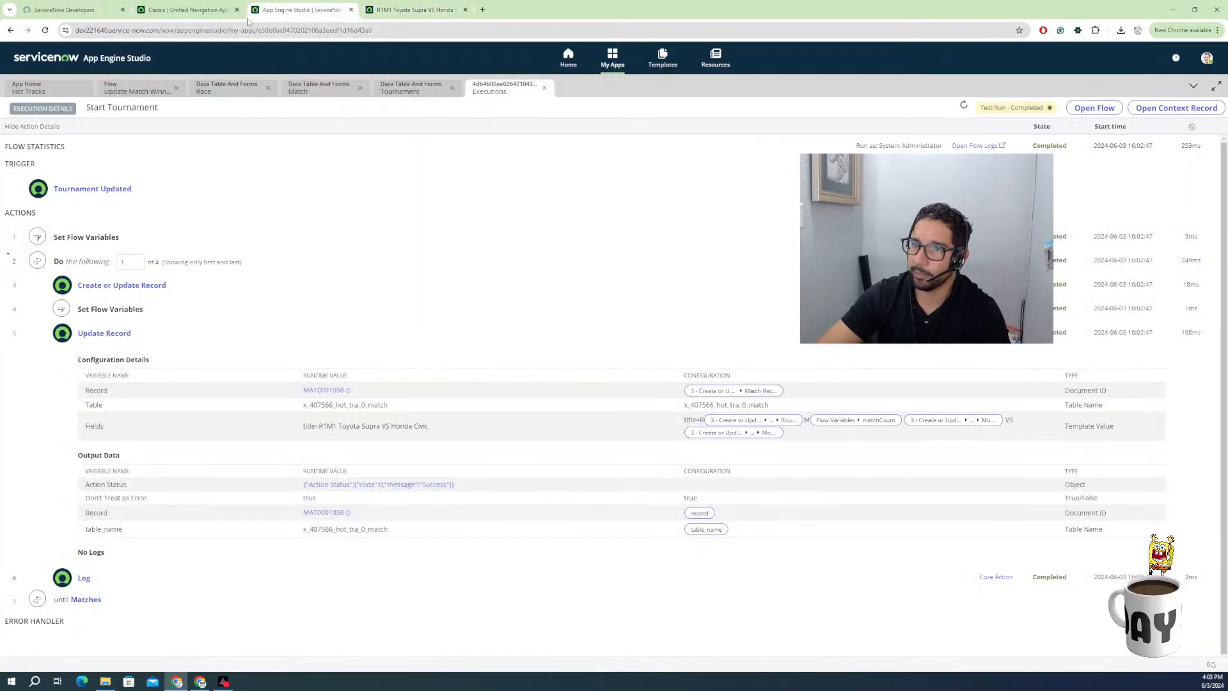
{"action": "left_click", "coordinate": [137, 264]}
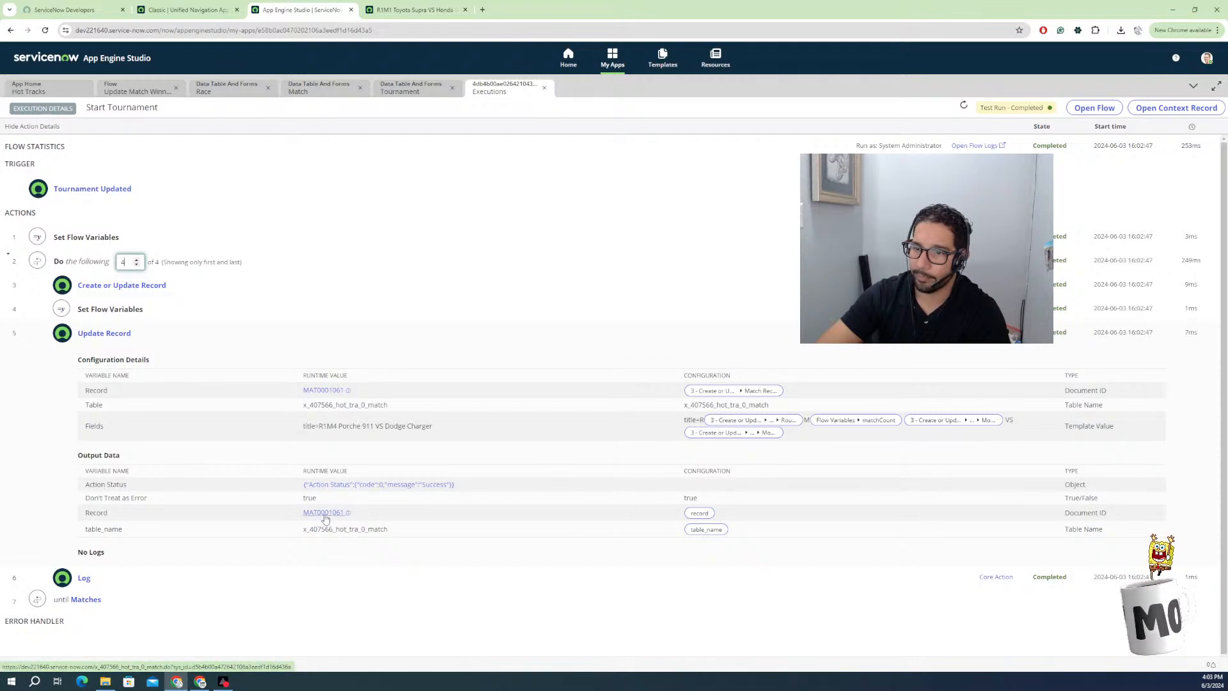
{"action": "mouse_move", "coordinate": [324, 519]}
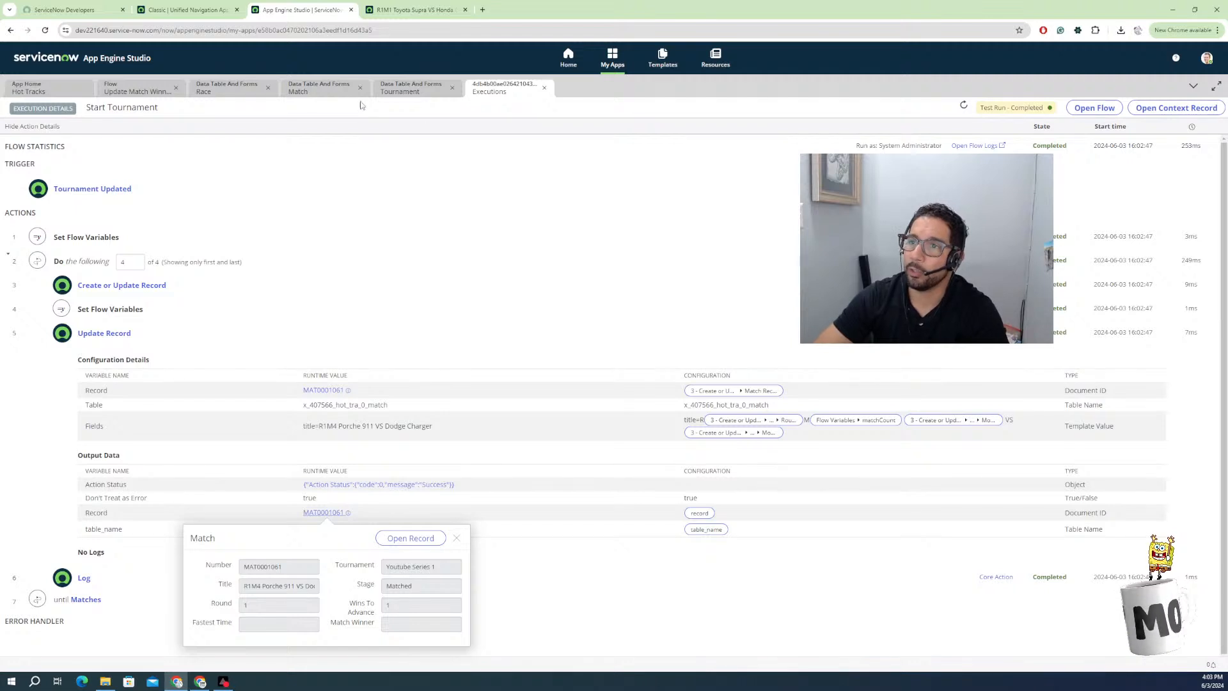
{"action": "left_click", "coordinate": [330, 90]}
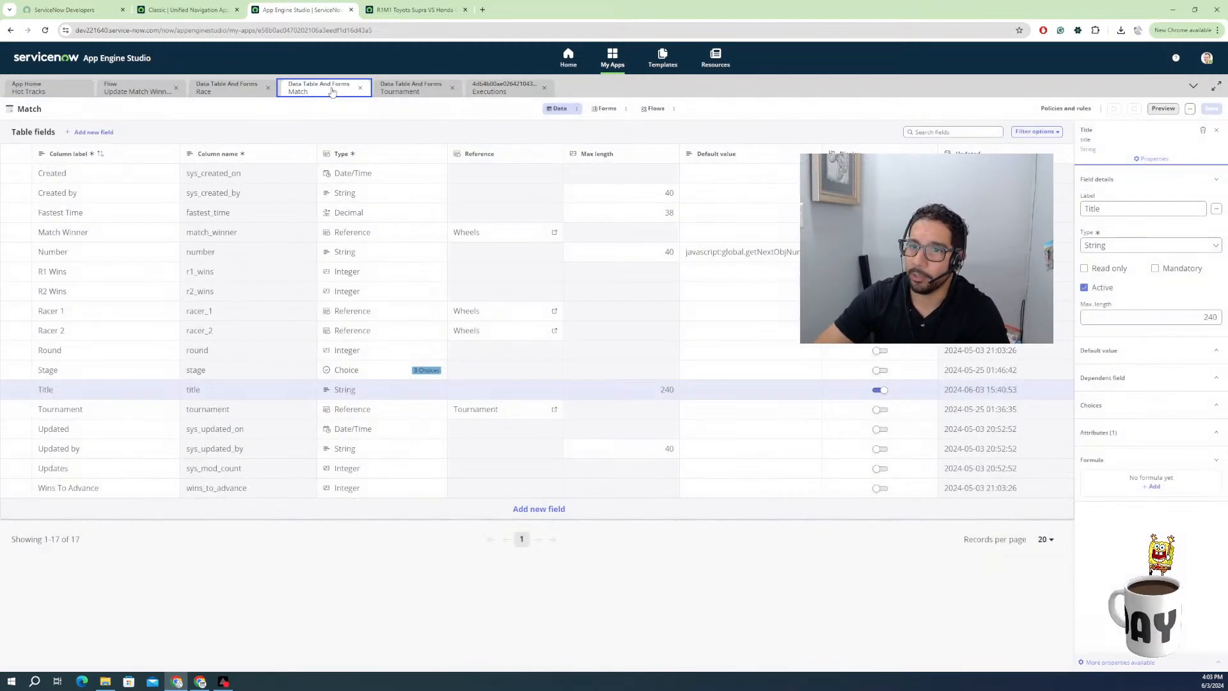
{"action": "left_click", "coordinate": [217, 93]}
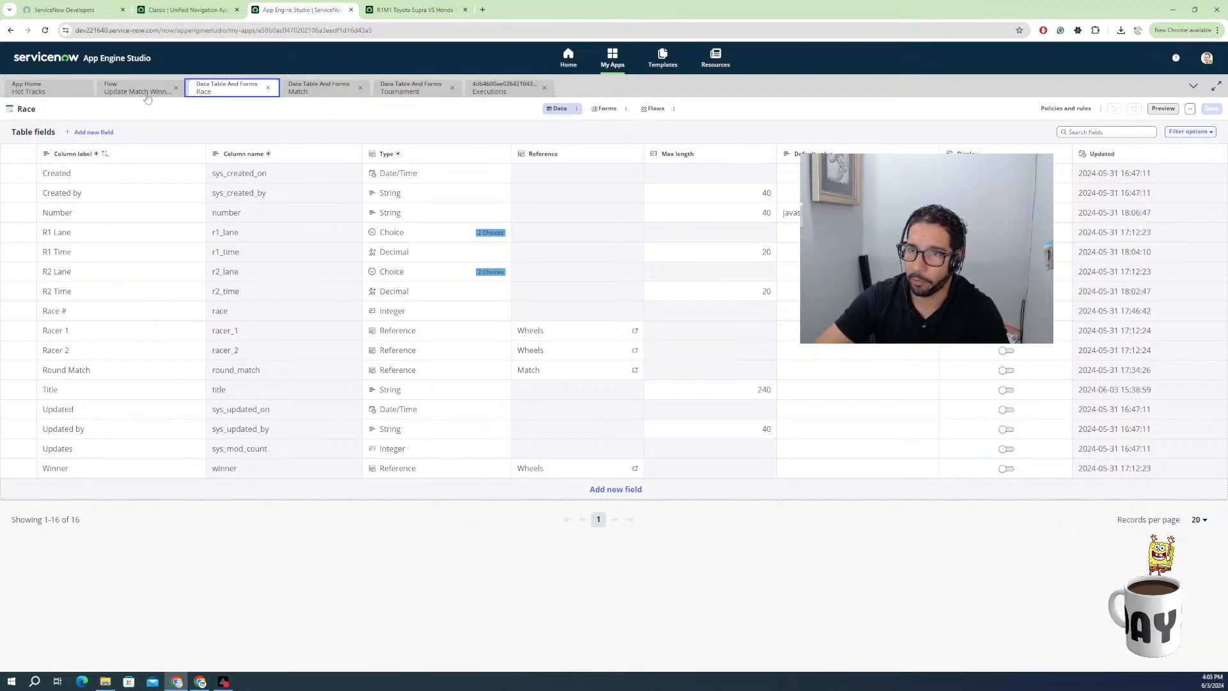
{"action": "left_click", "coordinate": [487, 91]}
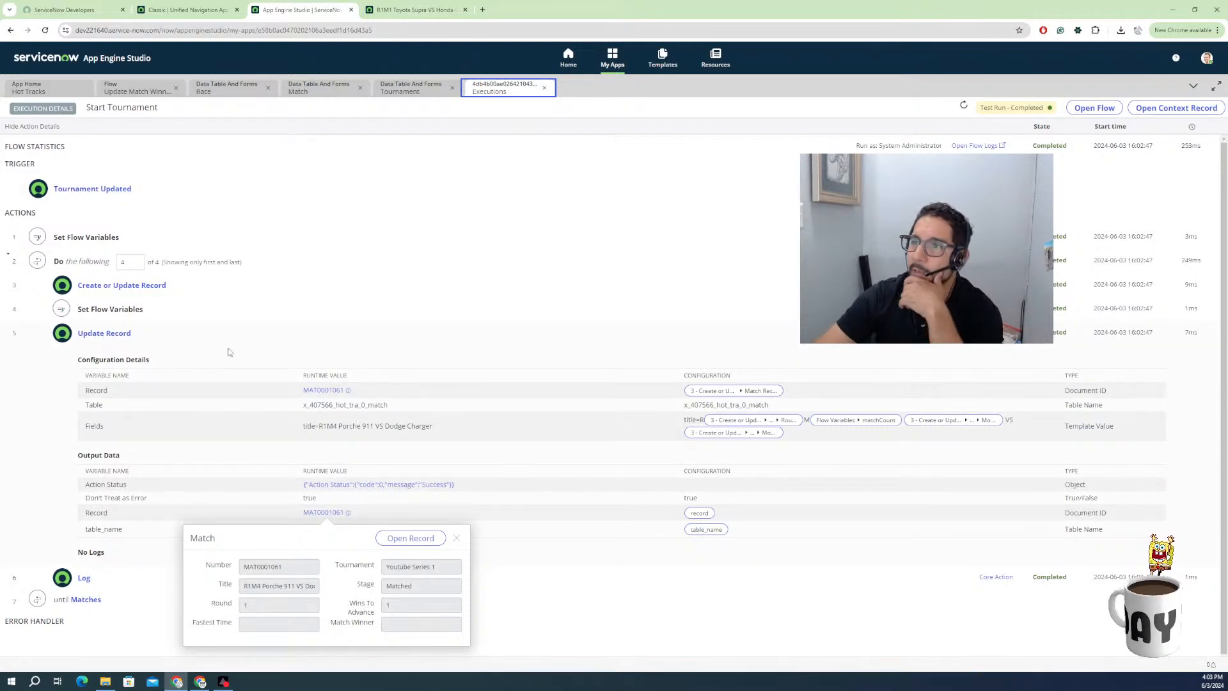
Close the execution details, the flow test, the Tournament, Match and Race tables and the Update Match Winner flow.
{"action": "left_click", "coordinate": [544, 89]}
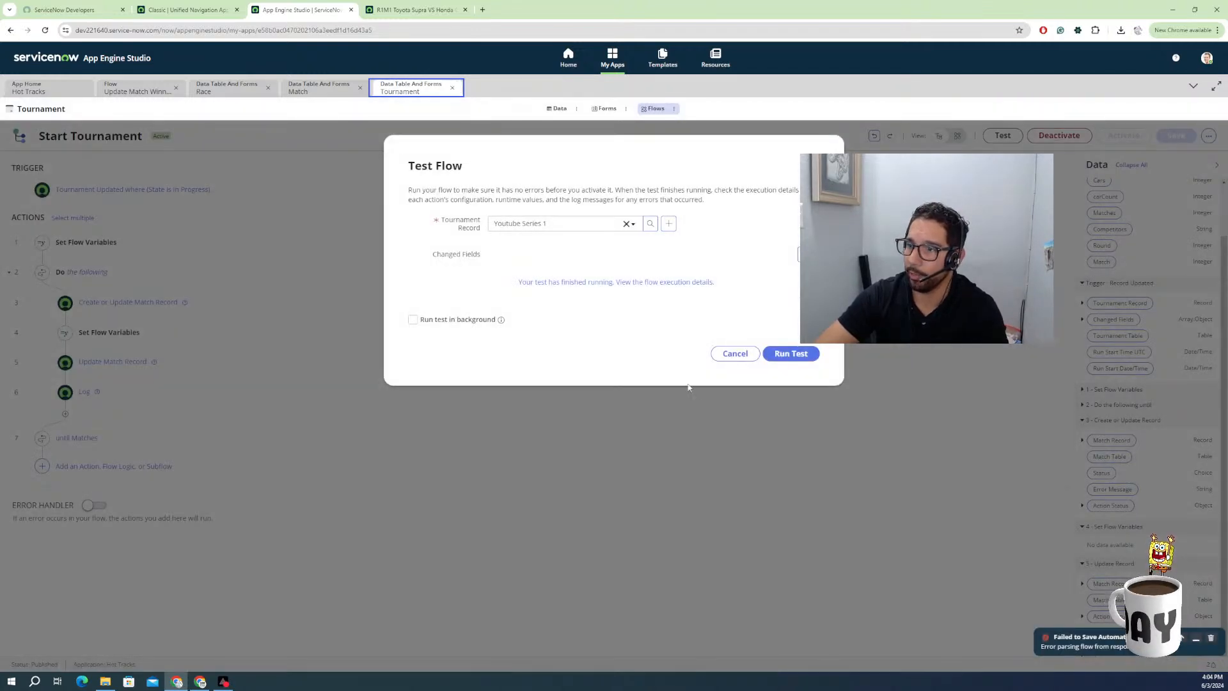
{"action": "left_click", "coordinate": [736, 354]}
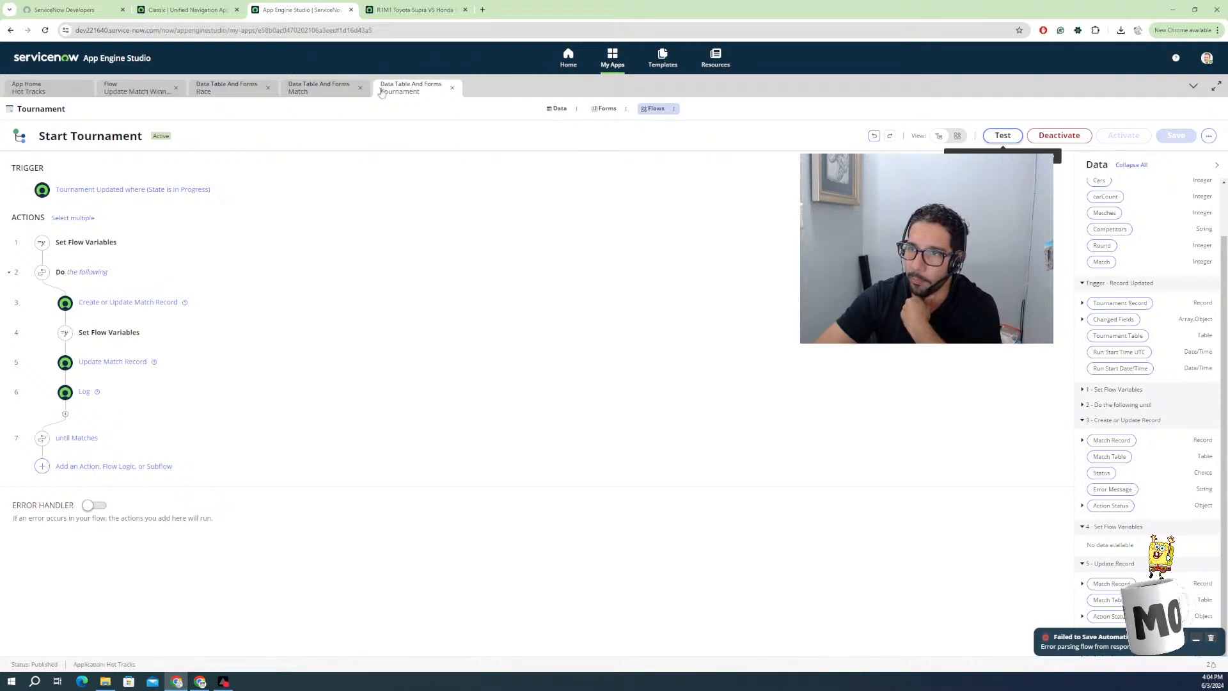
{"action": "left_click", "coordinate": [452, 88]}
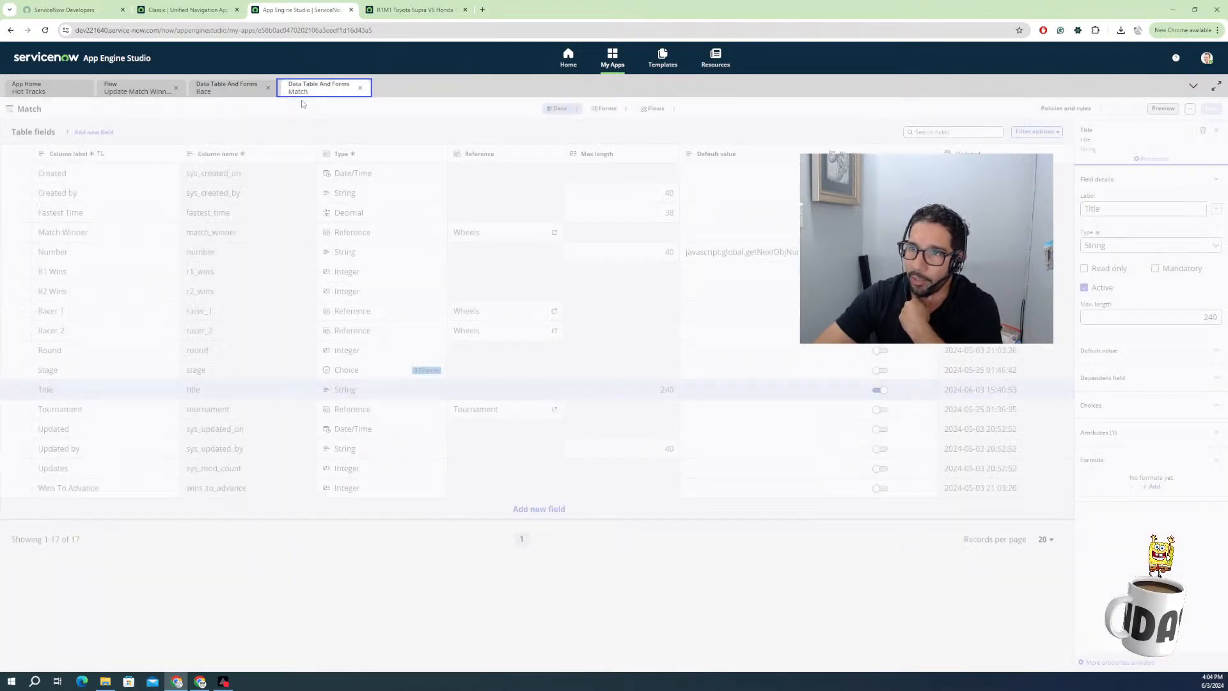
{"action": "left_click", "coordinate": [360, 88]}
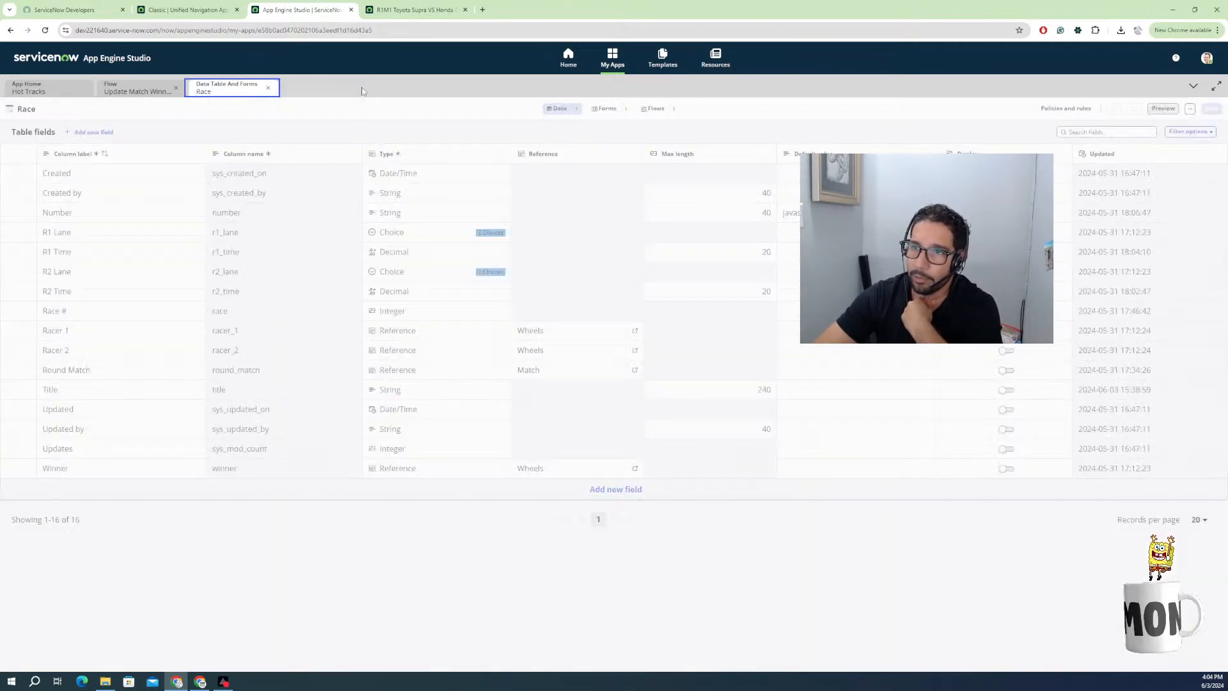
{"action": "left_click", "coordinate": [268, 88]}
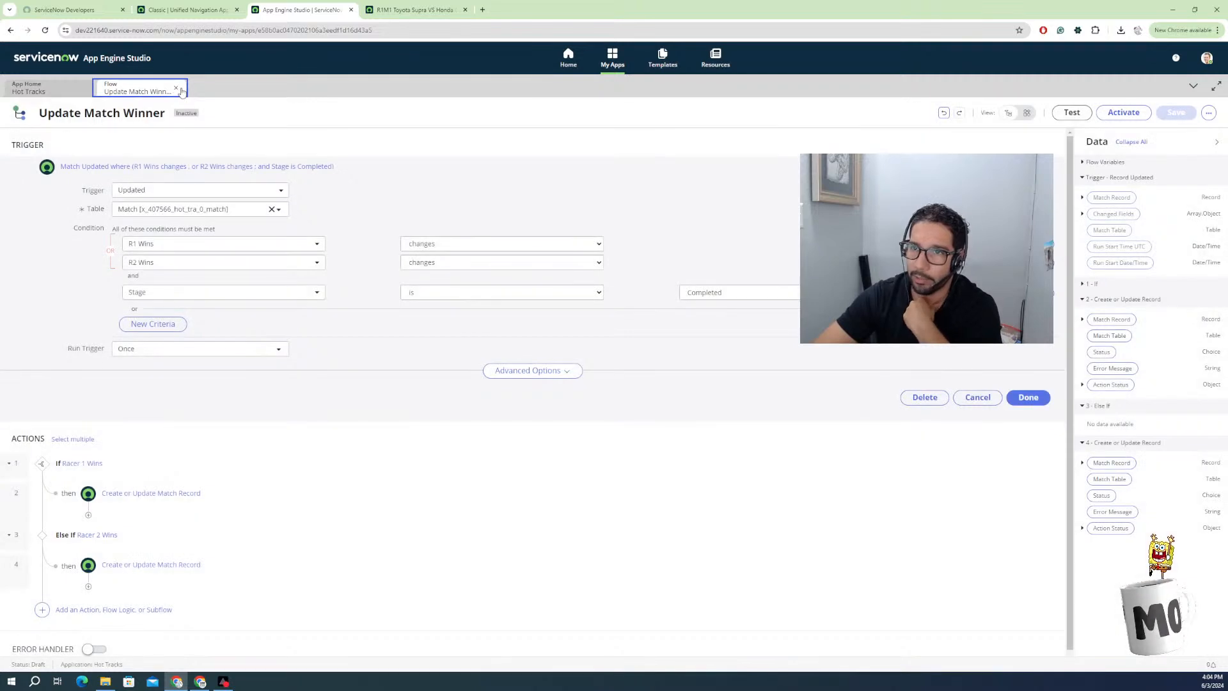
{"action": "left_click", "coordinate": [177, 87]}
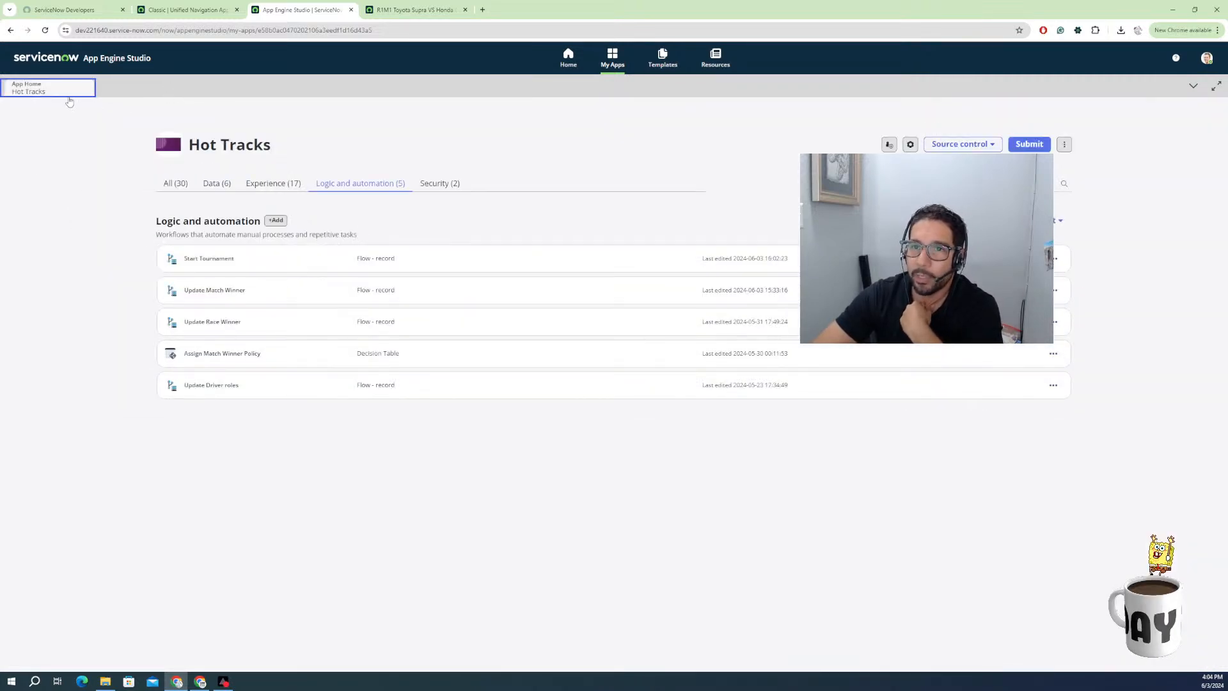
Open the Match table from the Hot Tracks data and look through the second page of its records.
{"action": "left_click", "coordinate": [216, 184]}
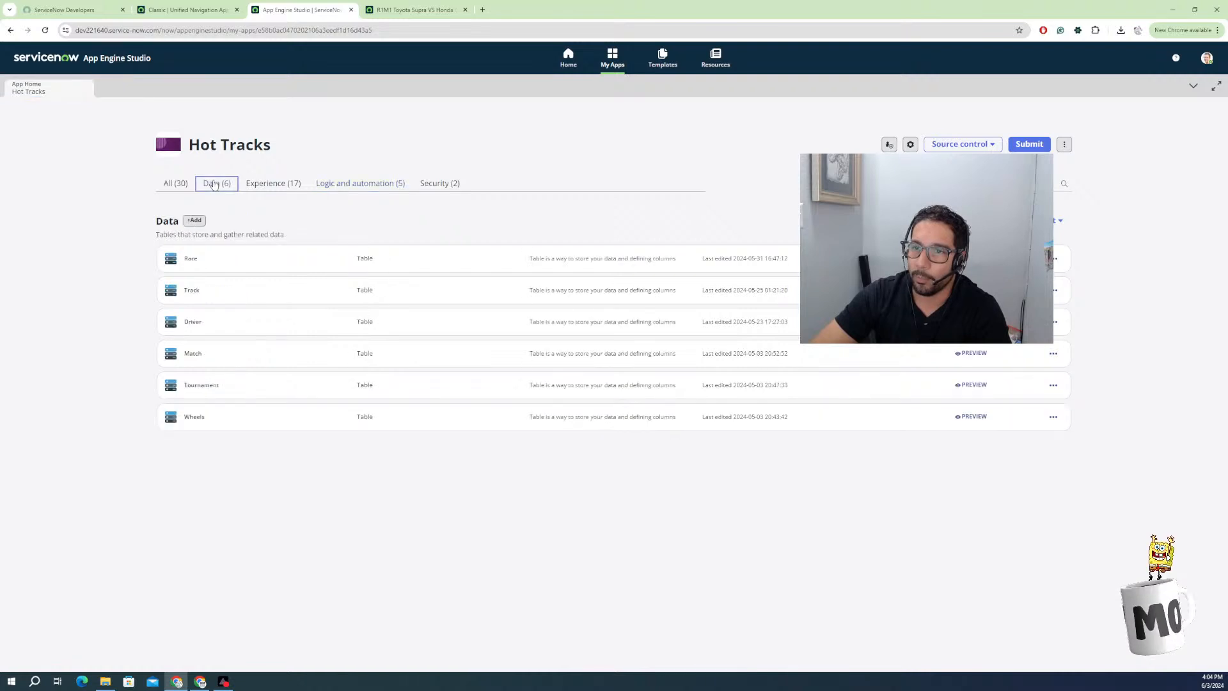
{"action": "left_click", "coordinate": [193, 362]}
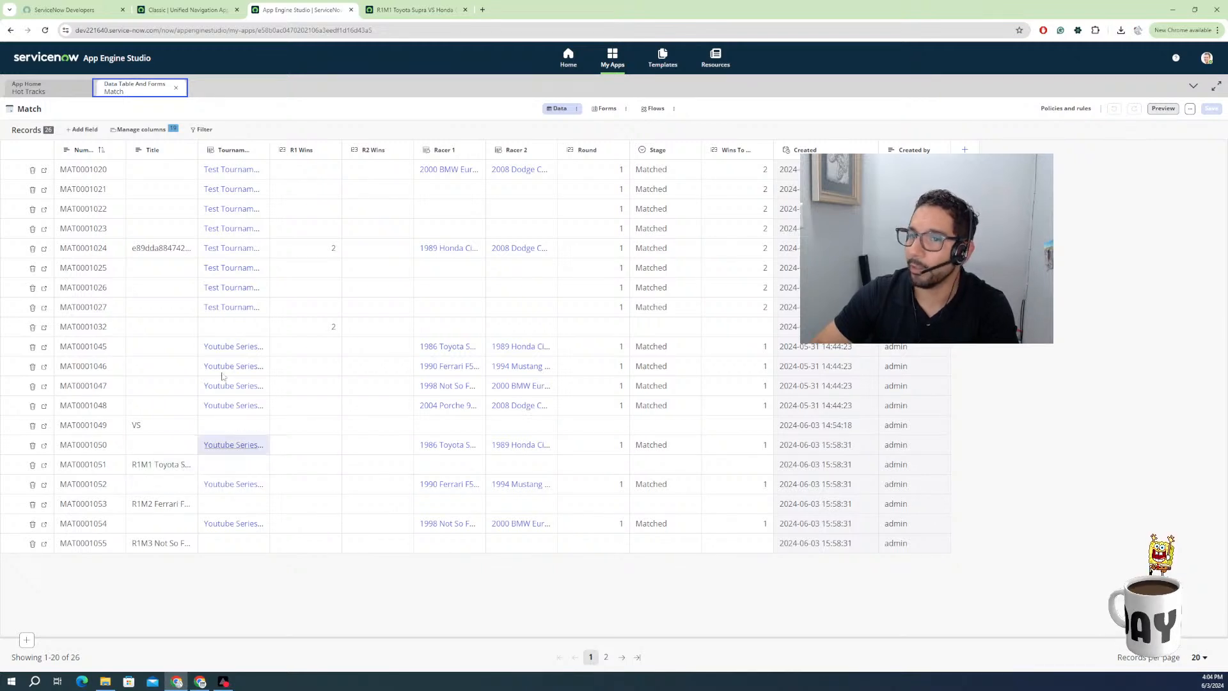
{"action": "left_click", "coordinate": [620, 658]}
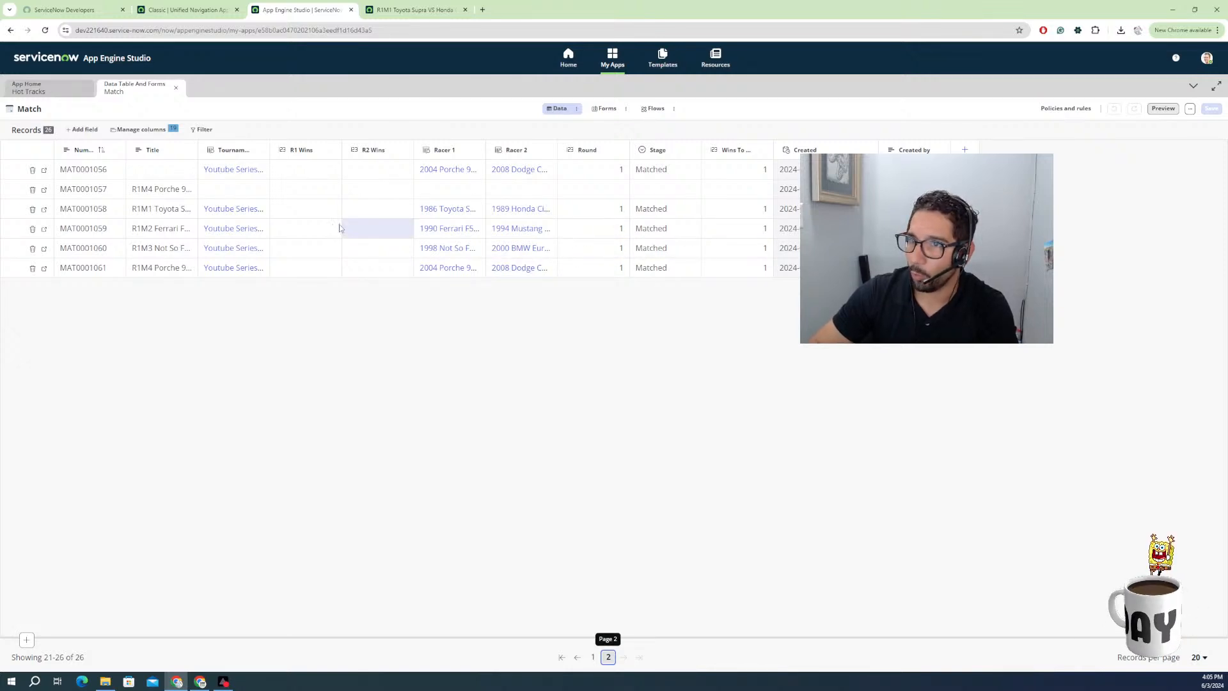
{"action": "left_click", "coordinate": [82, 230]}
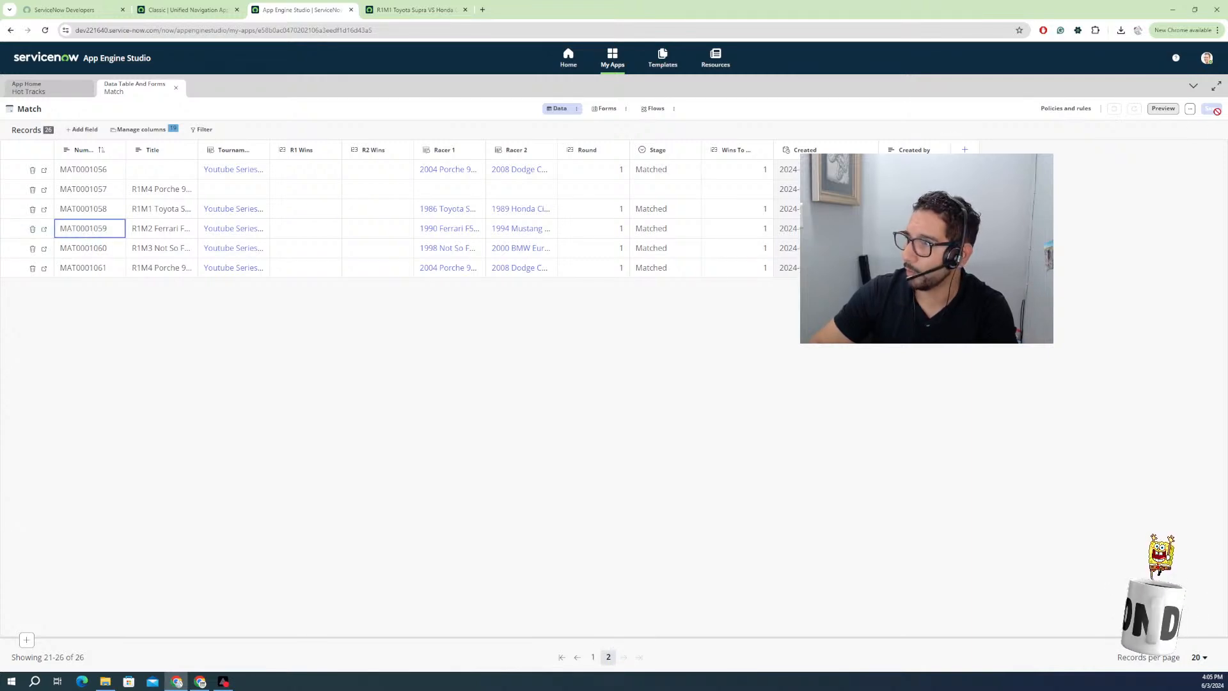
Preview the Match table and open the R1M2 Ferrari F50 VS Mustang record from the second page.
{"action": "left_click", "coordinate": [1164, 109]}
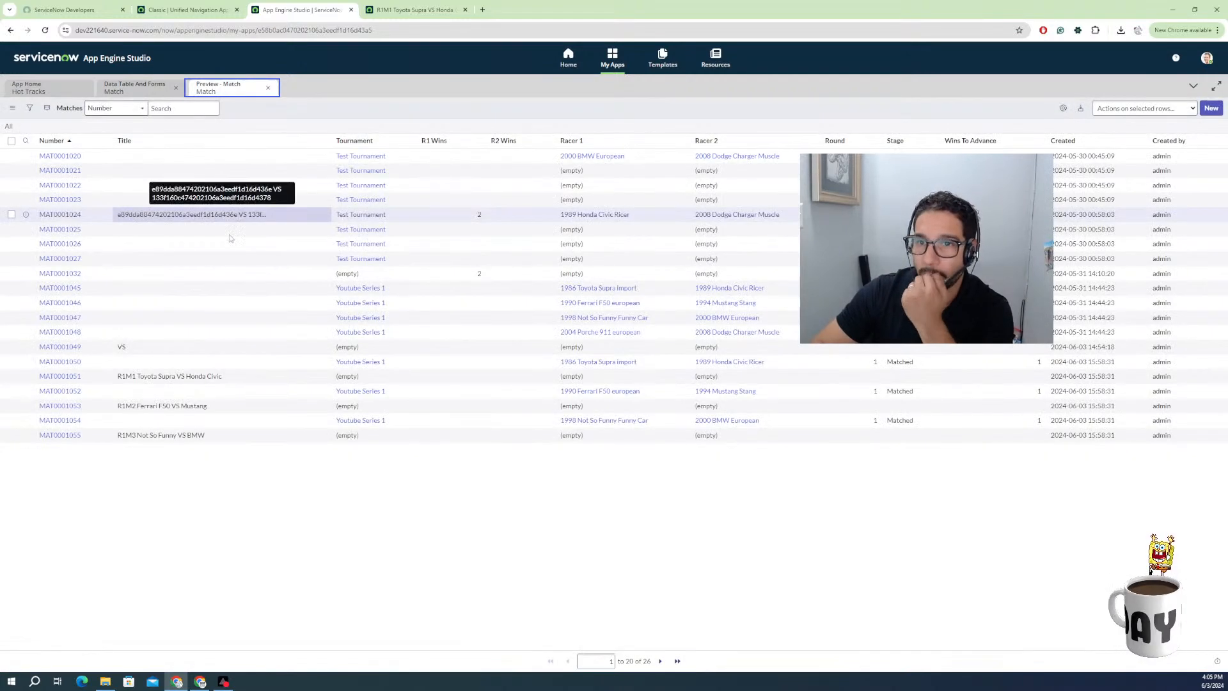
{"action": "left_click", "coordinate": [659, 663]}
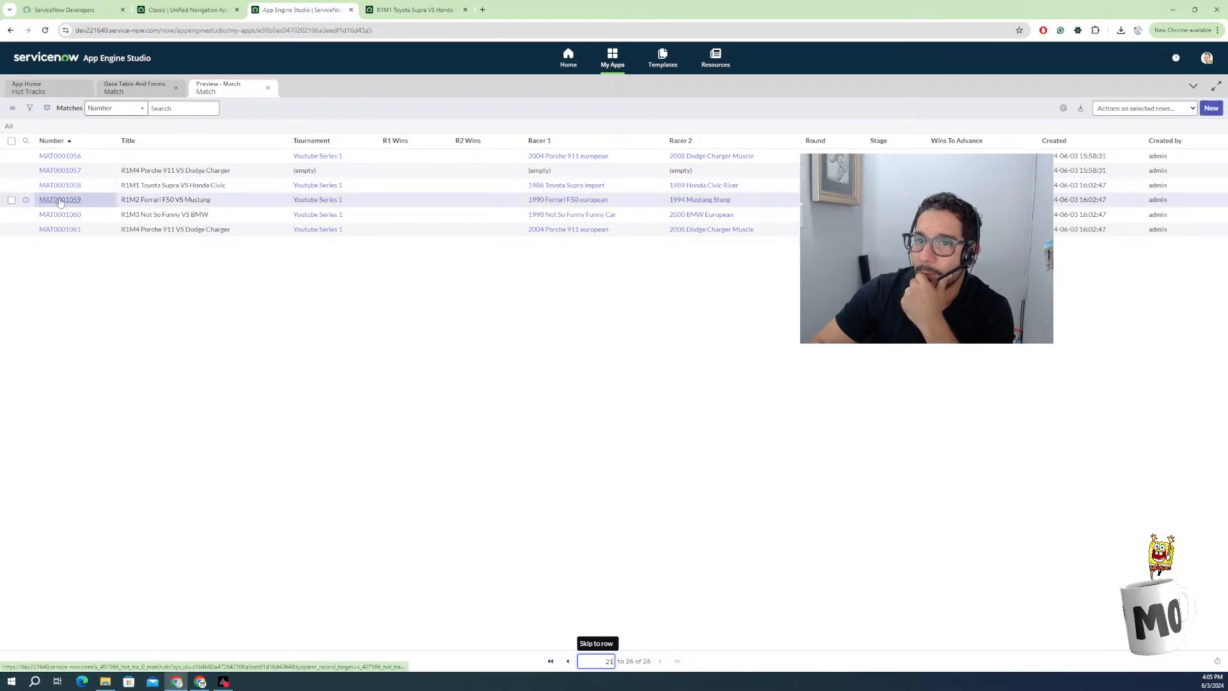
{"action": "left_click", "coordinate": [59, 200]}
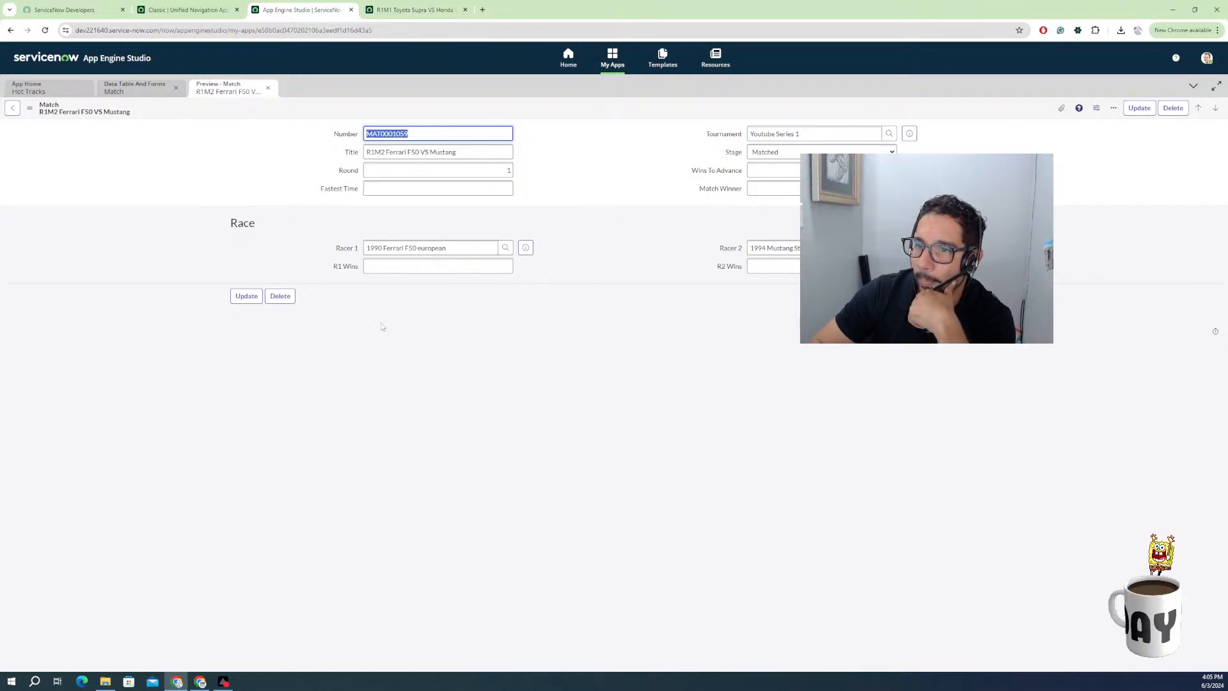
Check the Match table's form layout and return to the previewed R1M2 Ferrari F50 VS Mustang record.
{"action": "left_click", "coordinate": [137, 90]}
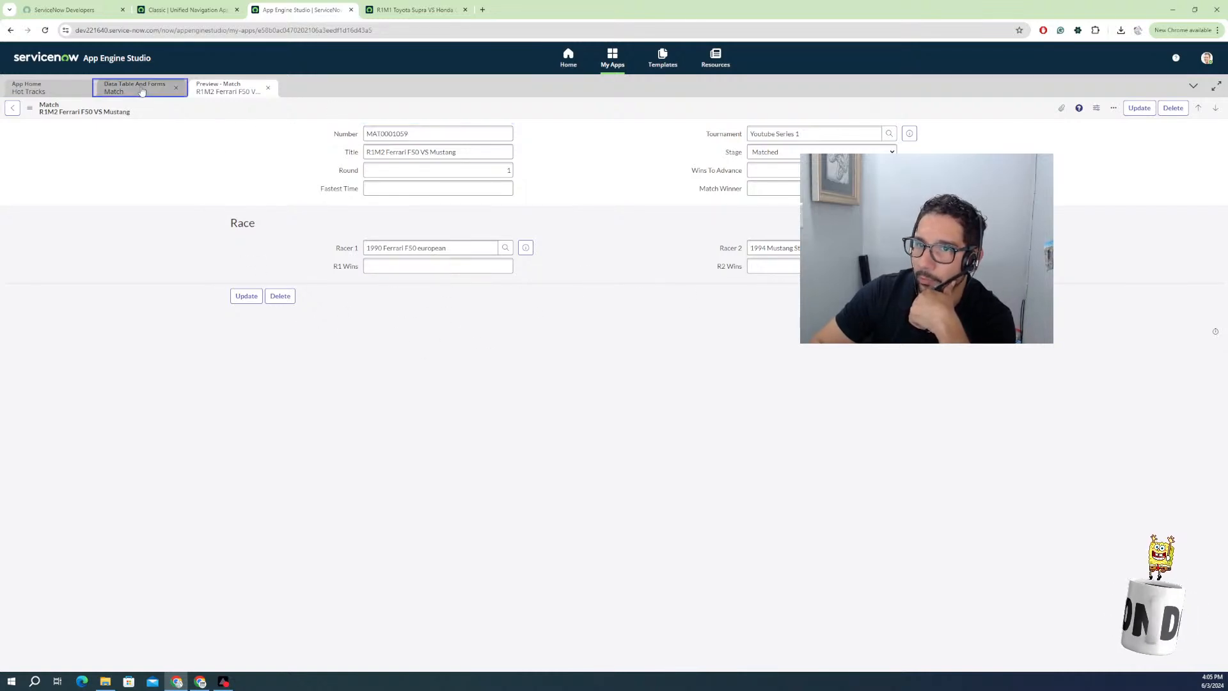
{"action": "left_click", "coordinate": [605, 109]}
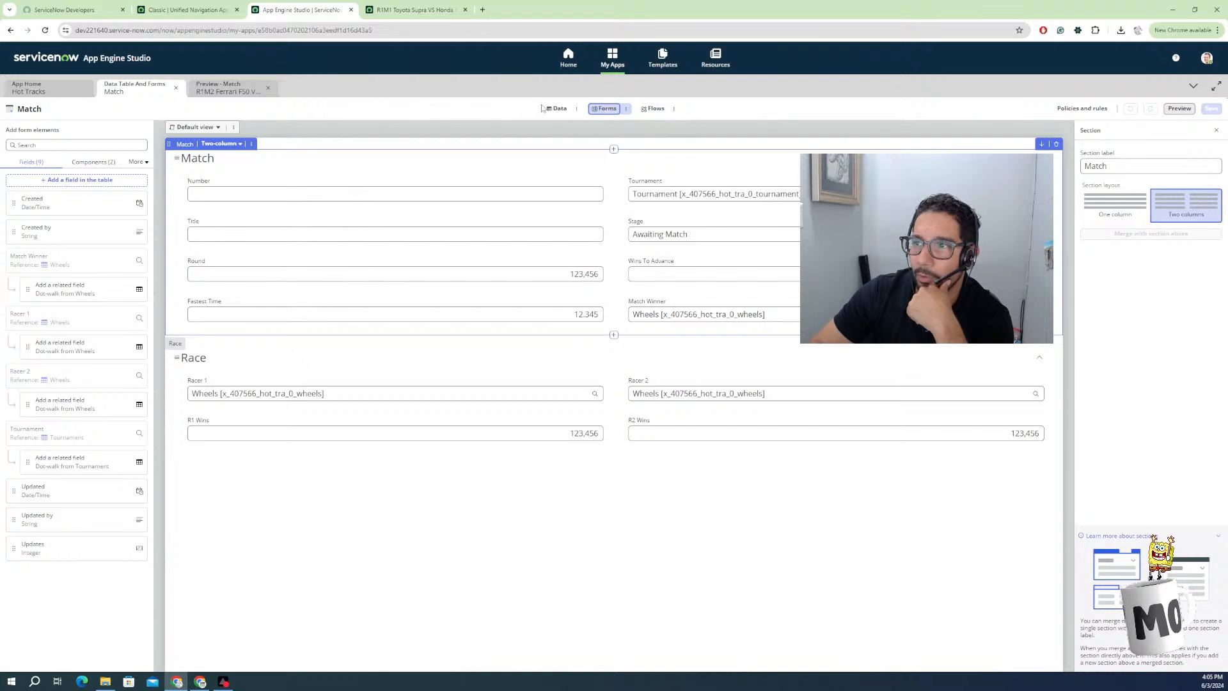
{"action": "left_click", "coordinate": [246, 93]}
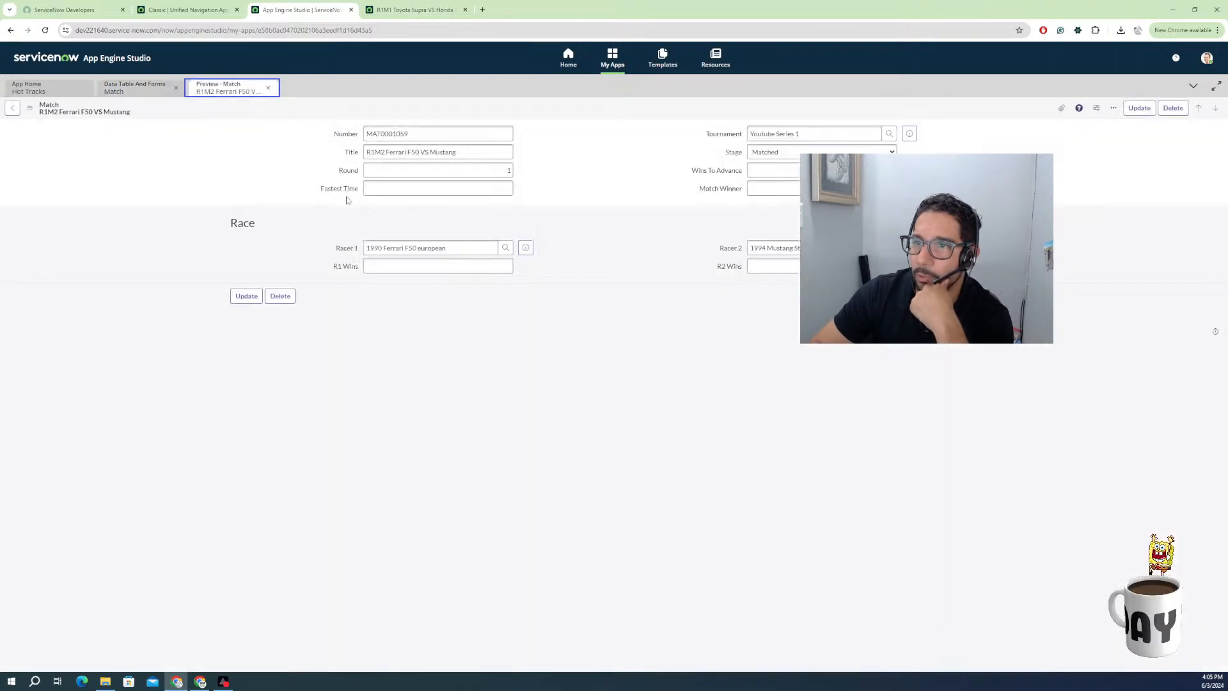
Add the Race->Round Match related list to the Match form and save the configuration.
{"action": "right_click", "coordinate": [417, 115]}
{"action": "mouse_move", "coordinate": [449, 180]}
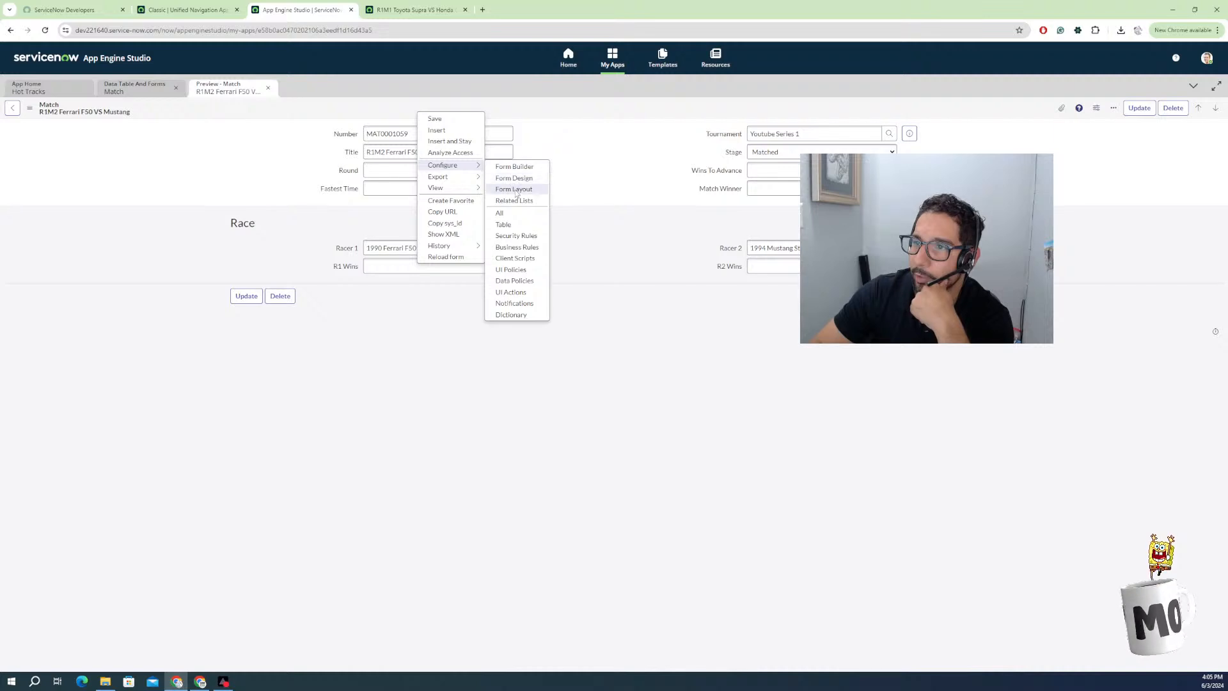
{"action": "left_click", "coordinate": [511, 201]}
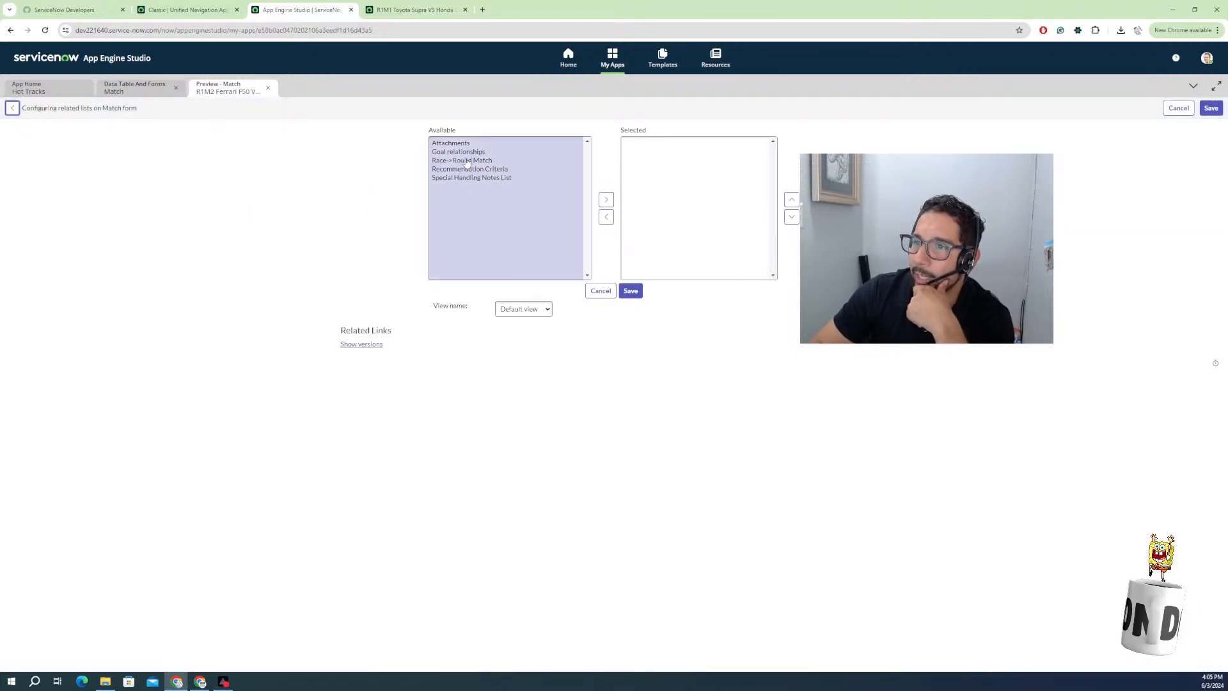
{"action": "left_click", "coordinate": [467, 160]}
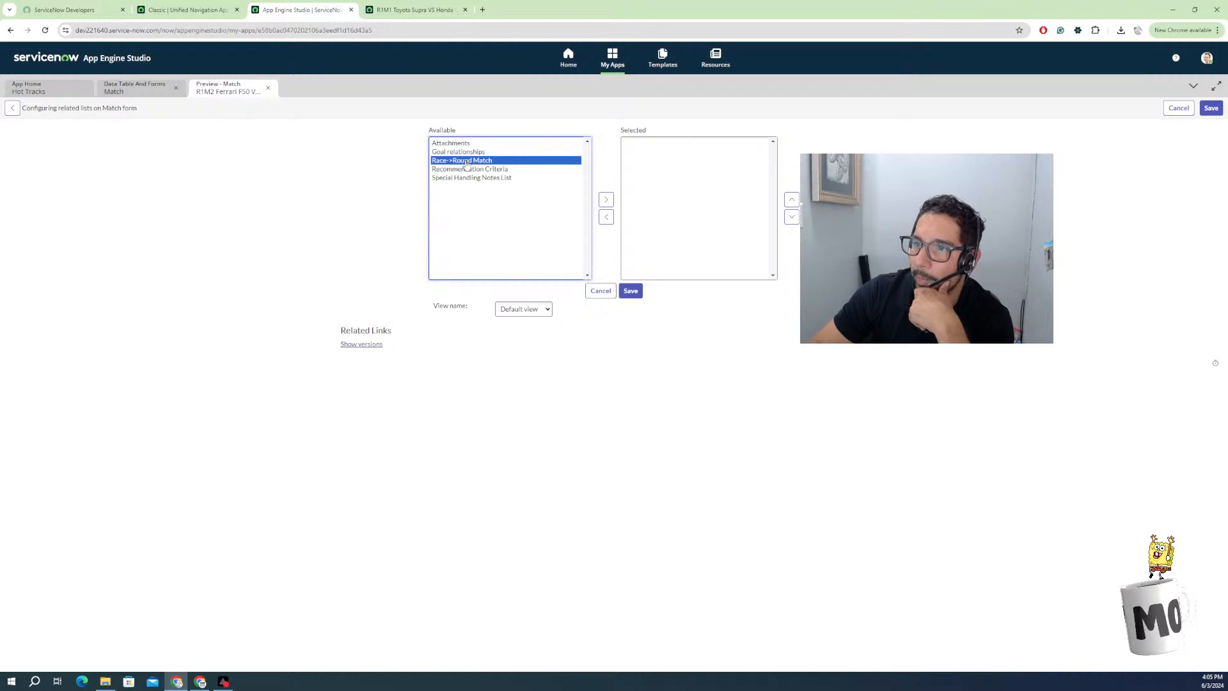
{"action": "left_click", "coordinate": [605, 199]}
{"action": "left_click", "coordinate": [623, 292]}
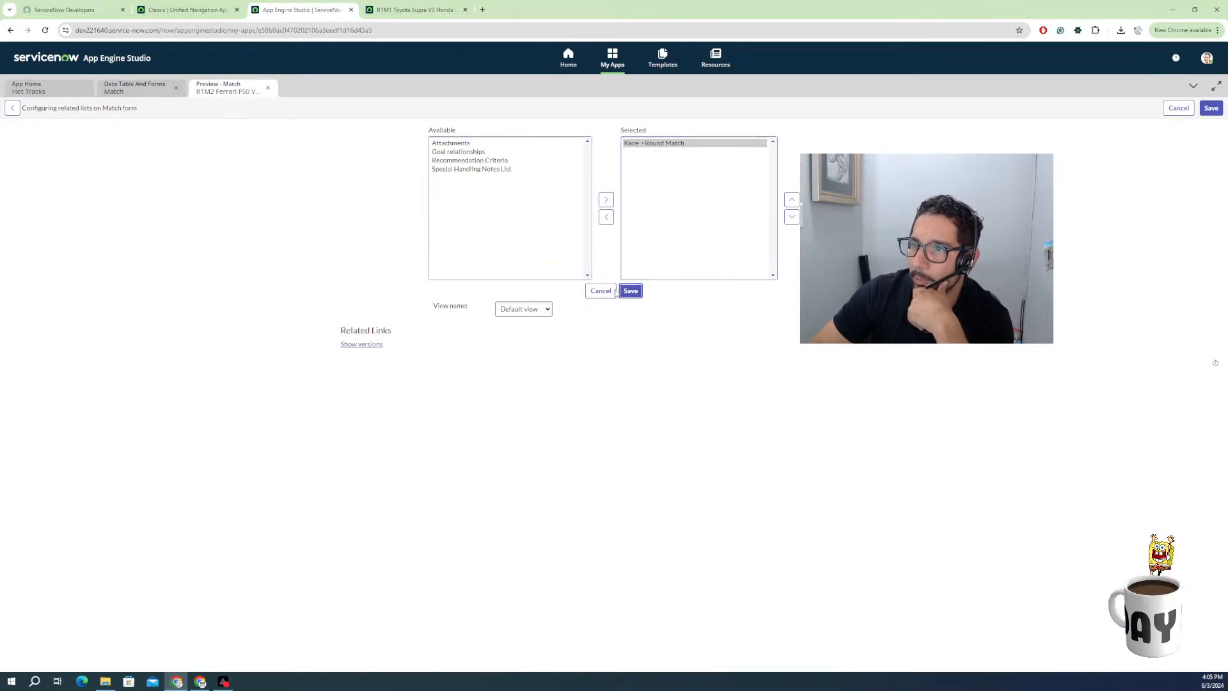
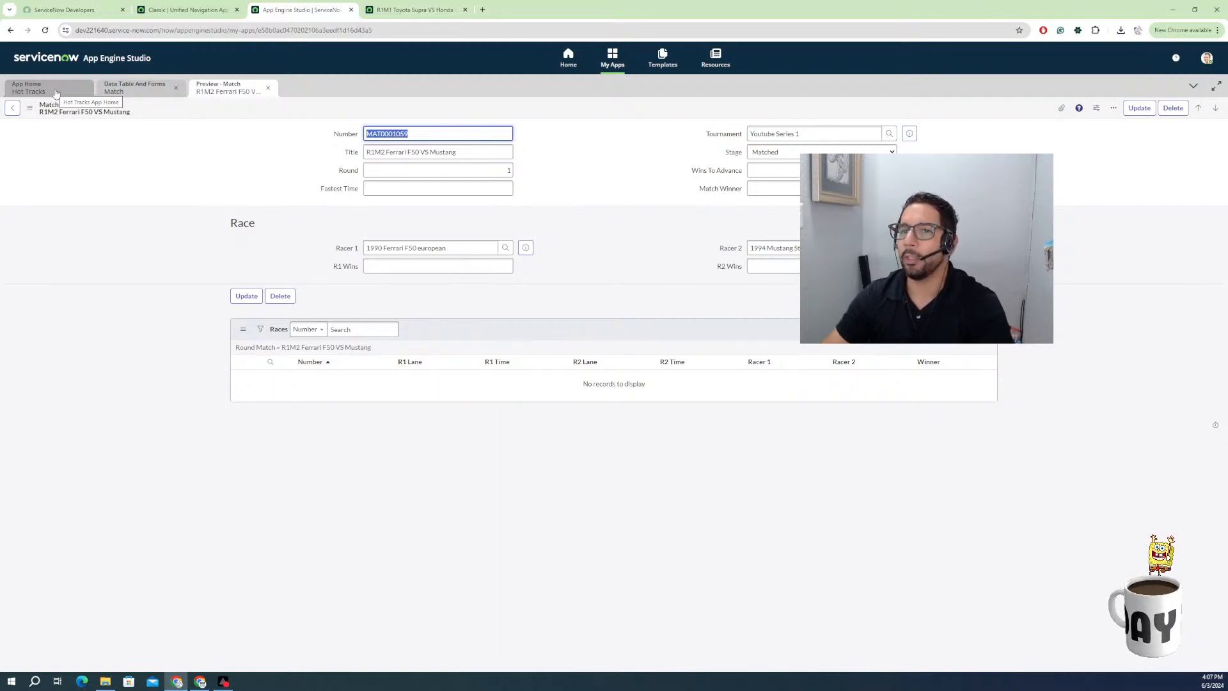
Open the Update Race Winner flow from the Hot Tracks logic and automation items.
{"action": "left_click", "coordinate": [129, 95]}
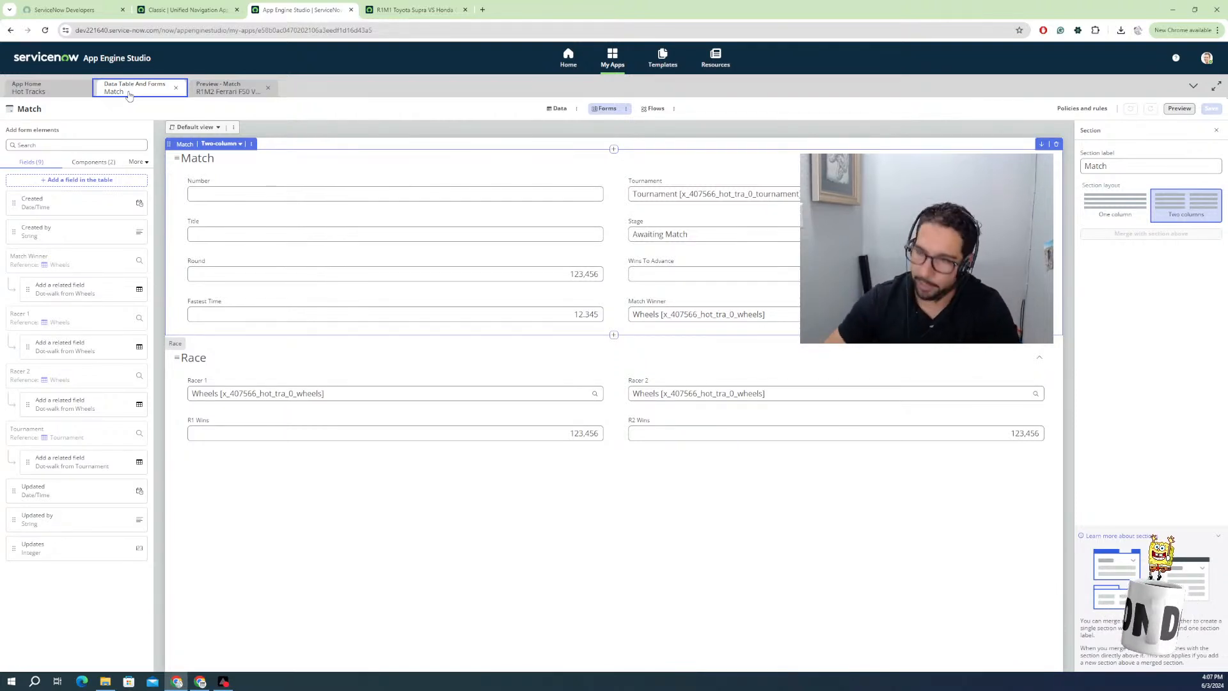
{"action": "left_click", "coordinate": [74, 90]}
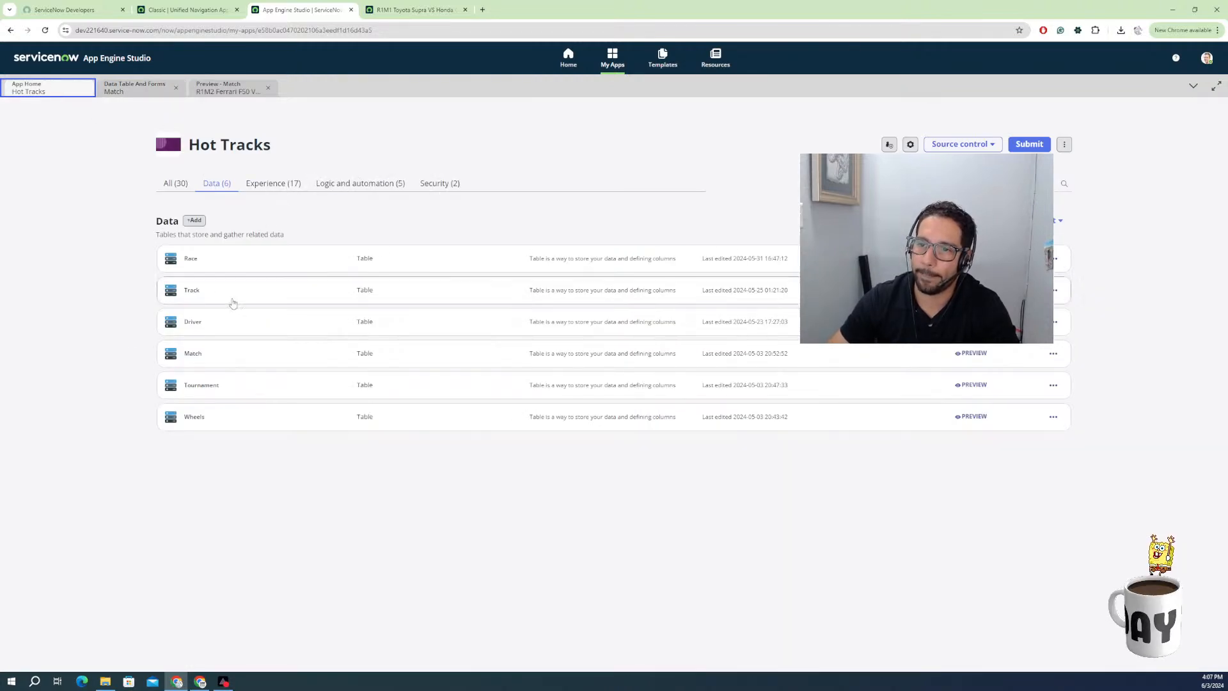
{"action": "left_click", "coordinate": [359, 183]}
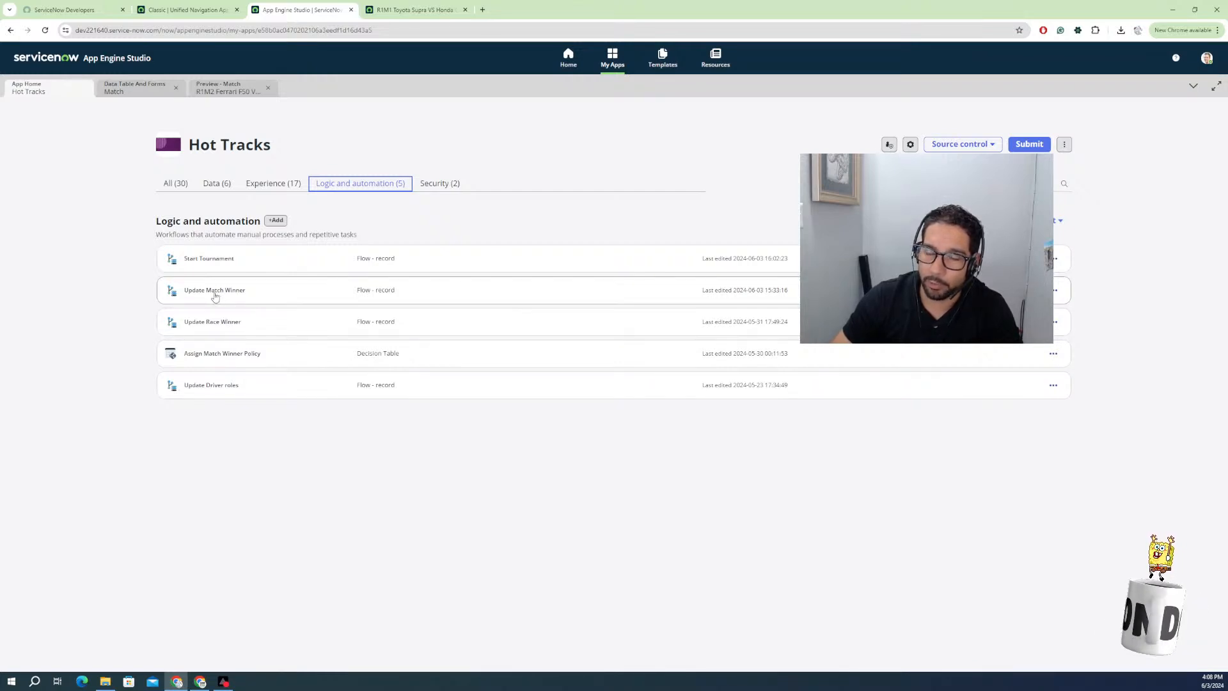
{"action": "left_click", "coordinate": [224, 328]}
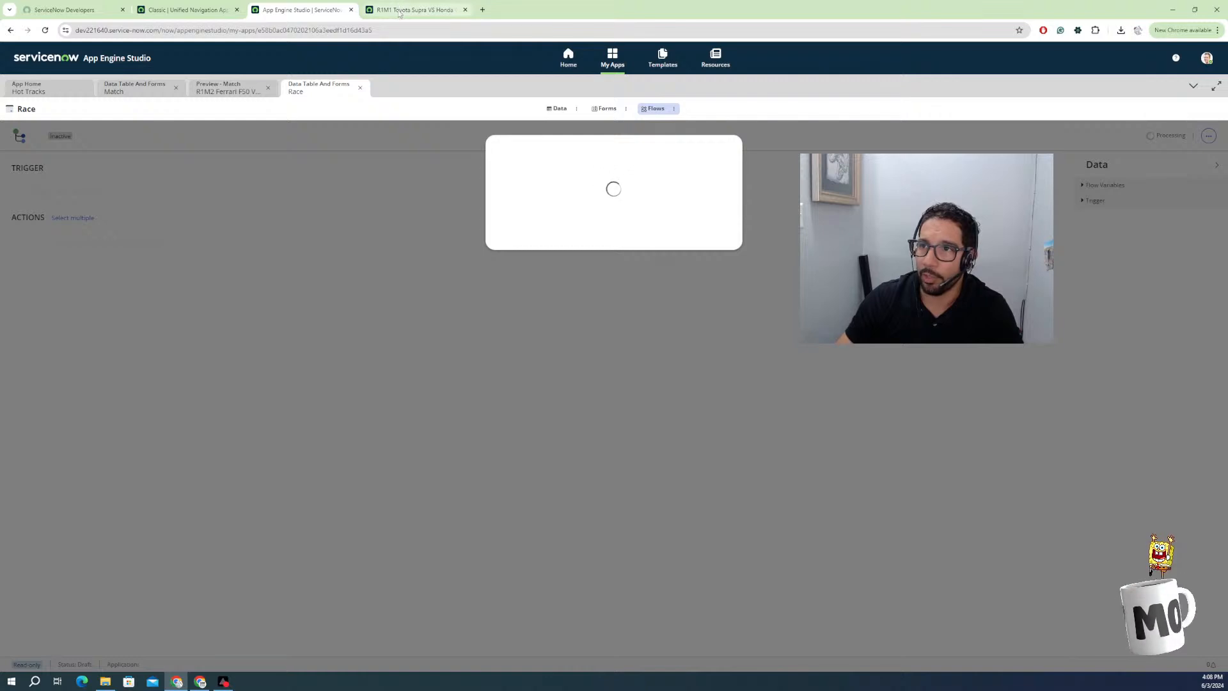
Reload the R1M1 Toyota Supra VS Honda Civic match and start a related Race with R1 Time 1.526 and R2 Time 1.428.
{"action": "left_click", "coordinate": [399, 11]}
{"action": "right_click", "coordinate": [234, 59]}
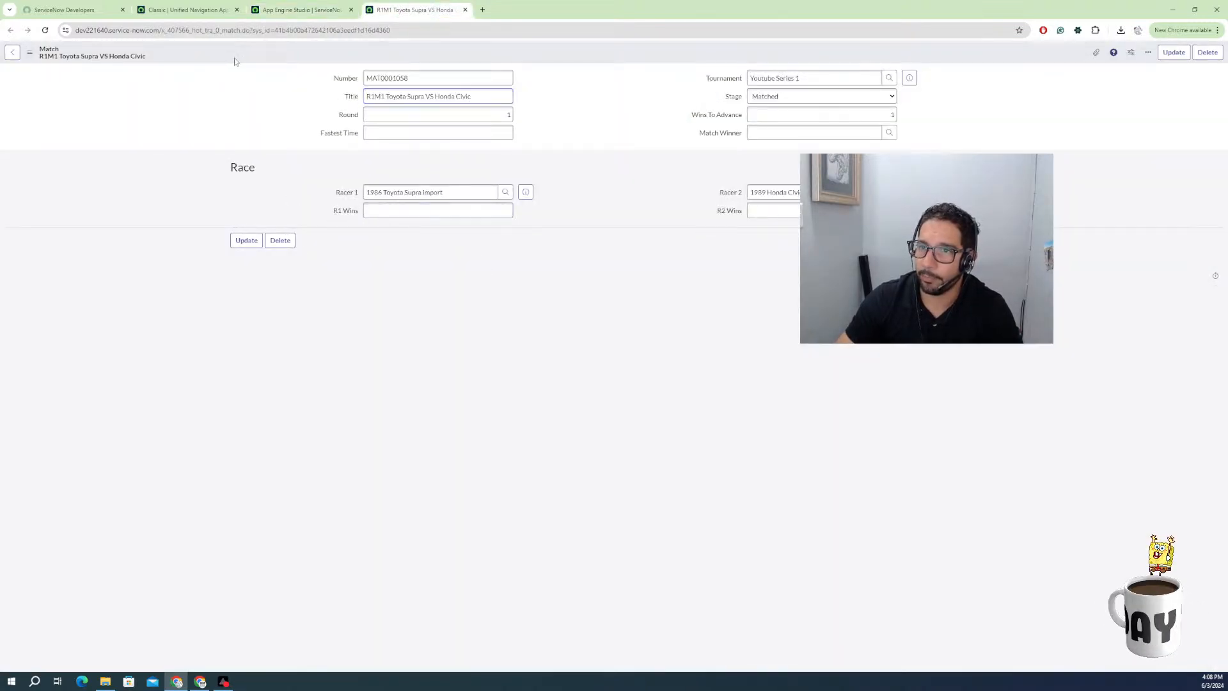
{"action": "left_click", "coordinate": [268, 203]}
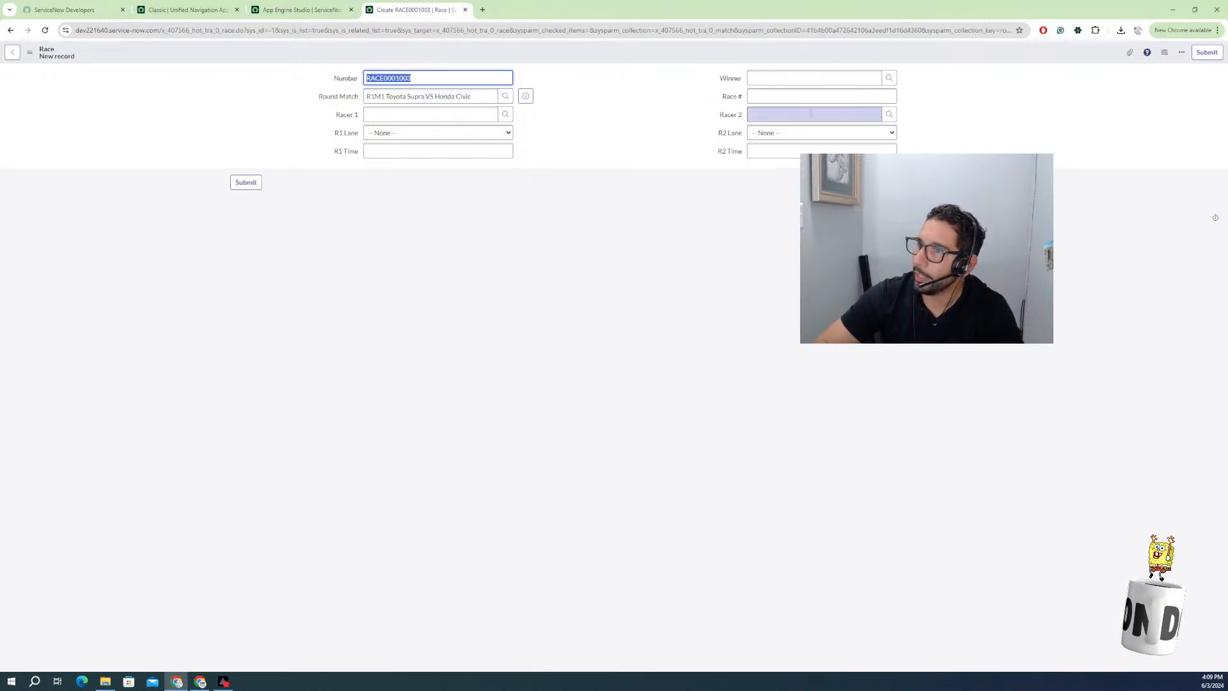
{"action": "left_click", "coordinate": [398, 151]}
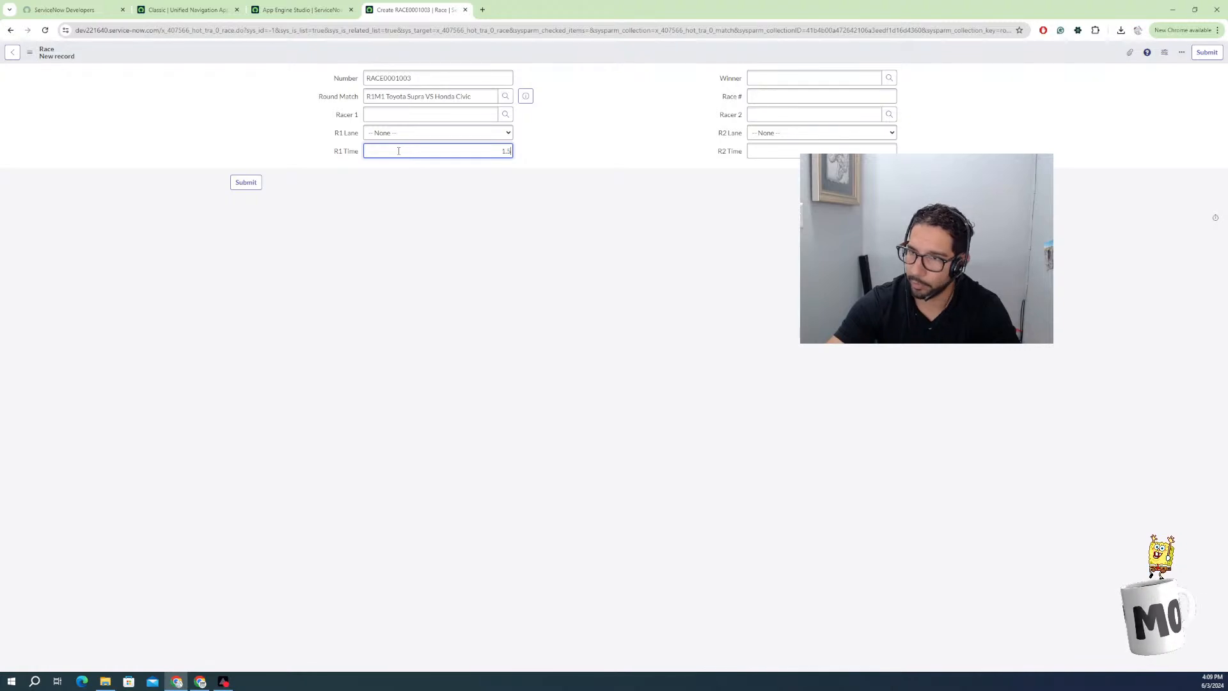
{"action": "left_click", "coordinate": [818, 151]}
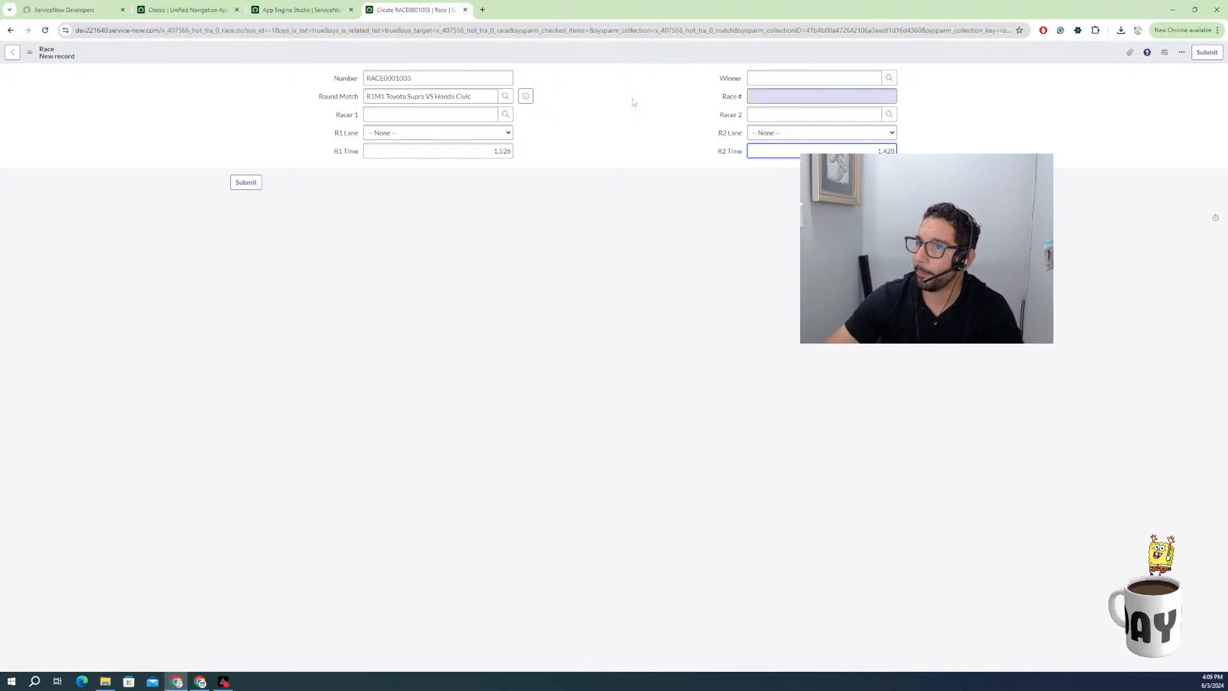
Open the Wheels lookup for Racer 1, add the Model column to its list layout and save it.
{"action": "left_click", "coordinate": [435, 115]}
{"action": "left_click", "coordinate": [505, 114]}
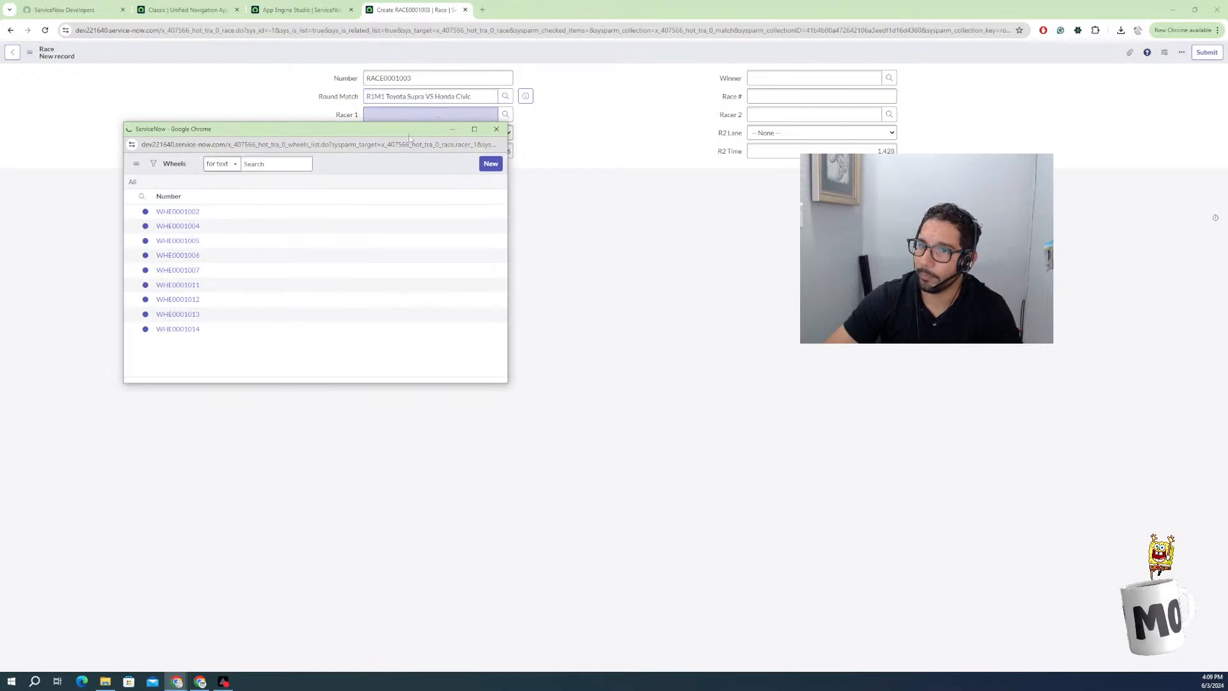
{"action": "right_click", "coordinate": [301, 201]}
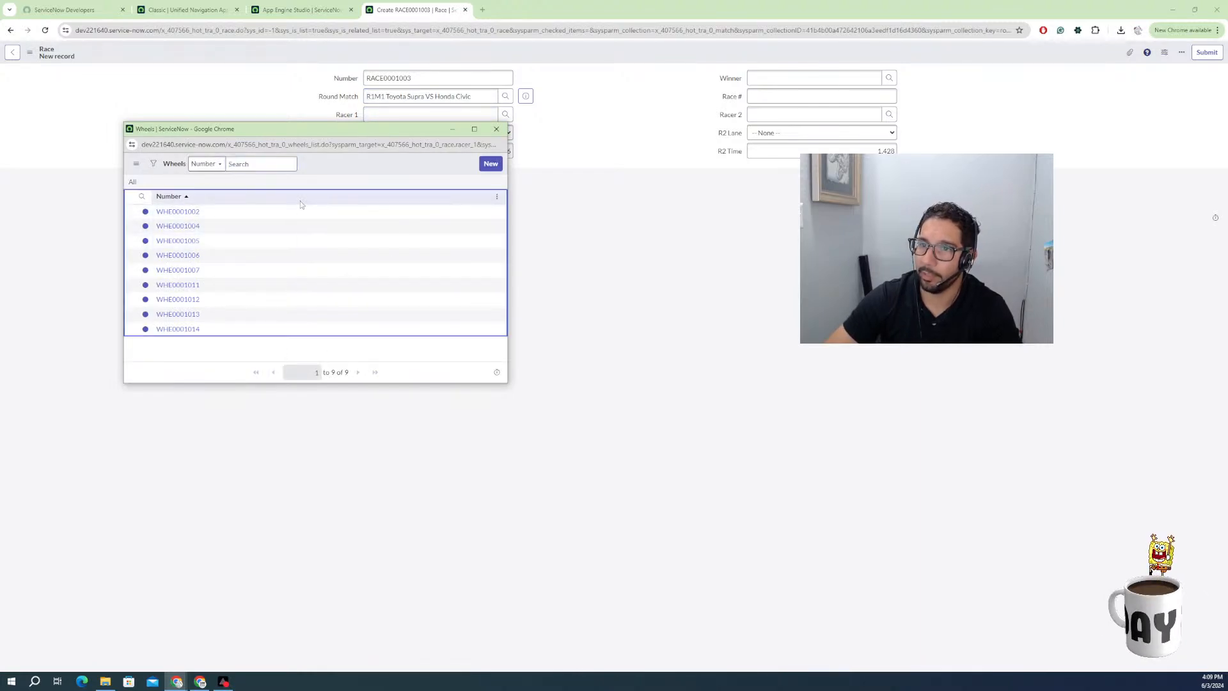
{"action": "mouse_move", "coordinate": [371, 236]}
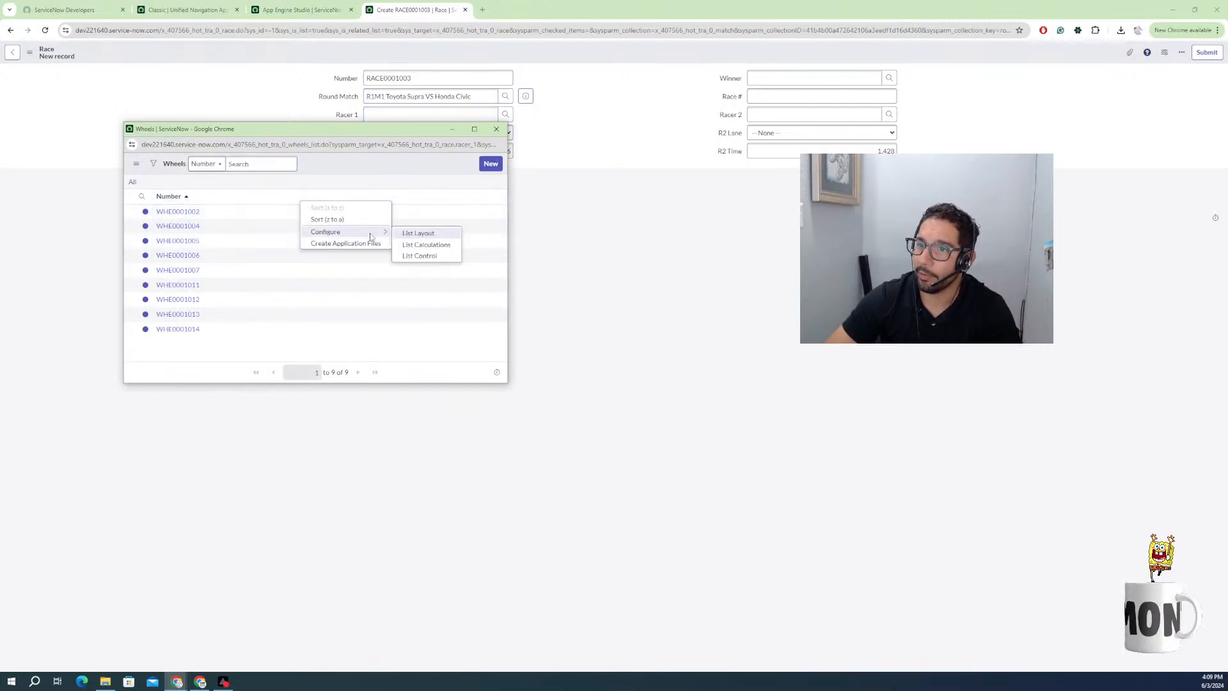
{"action": "left_click", "coordinate": [419, 235]}
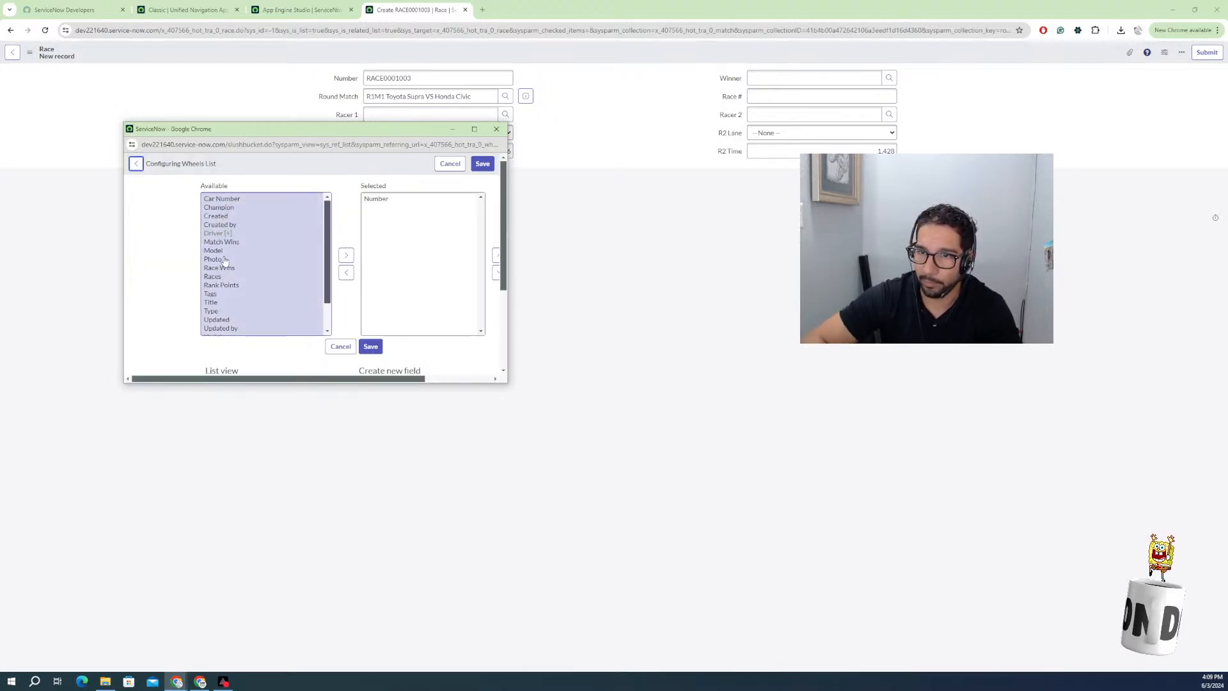
{"action": "left_click", "coordinate": [216, 250]}
{"action": "left_click", "coordinate": [346, 255]}
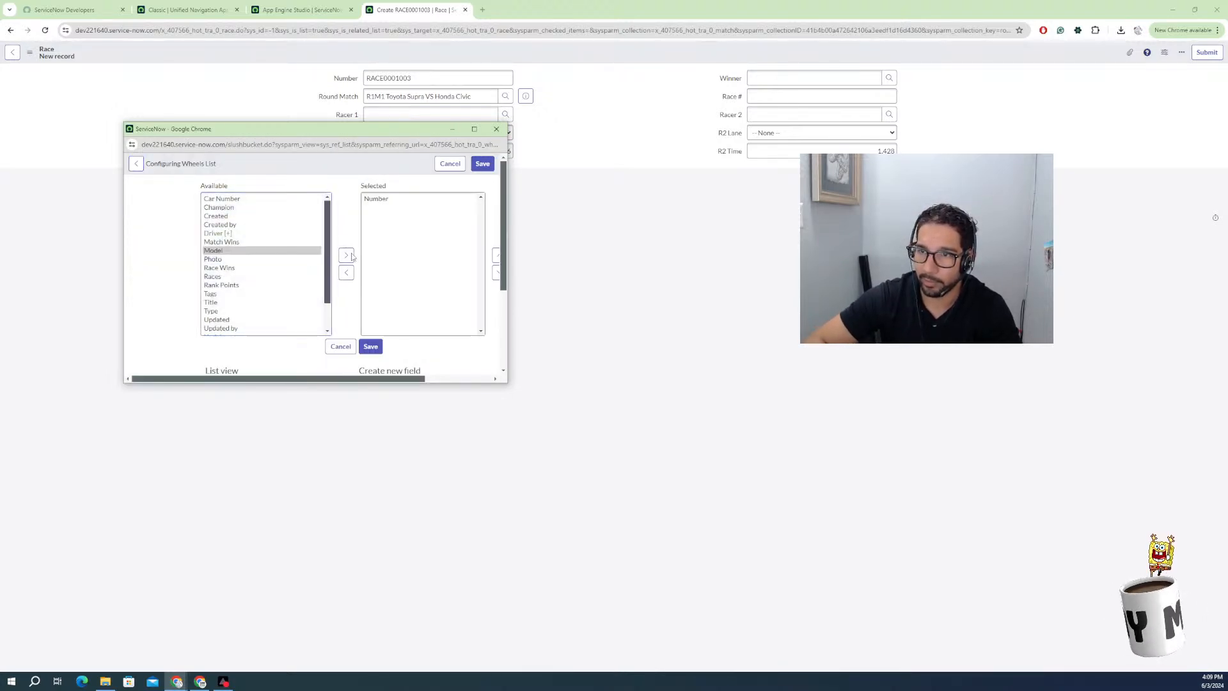
{"action": "left_click", "coordinate": [371, 346]}
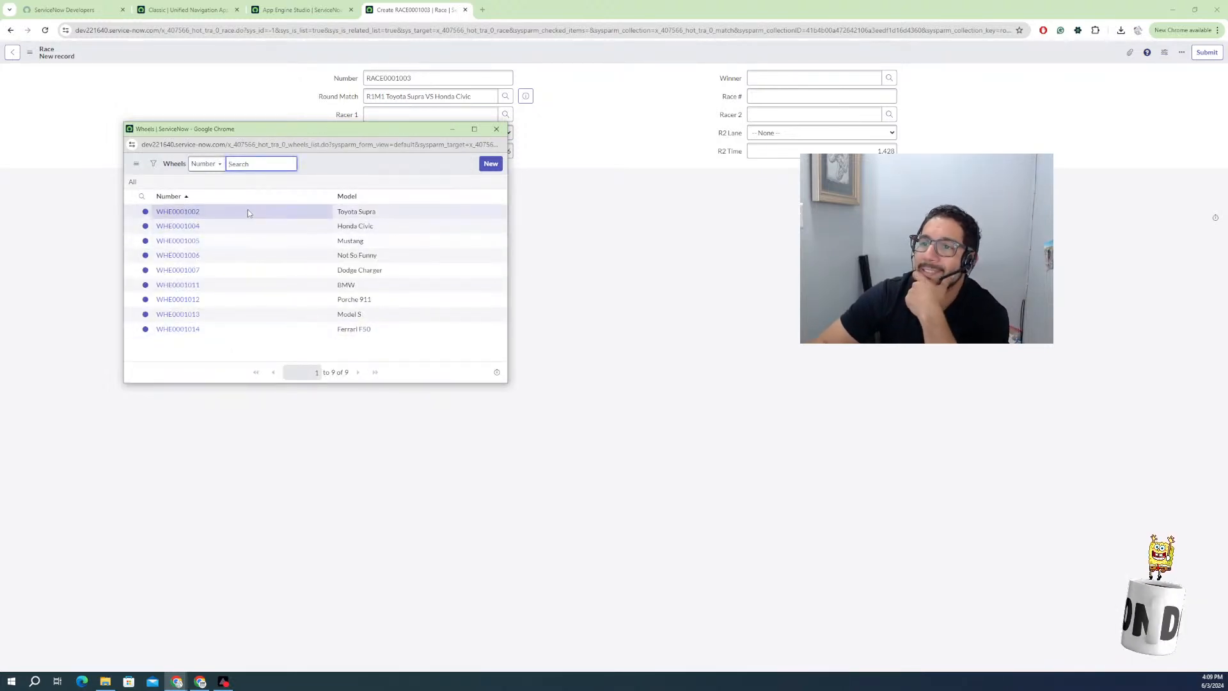
Set Racer 1 to the 1986 Toyota Supra and Racer 2 to the 1989 Honda Civic on the new Race.
{"action": "left_click", "coordinate": [189, 212]}
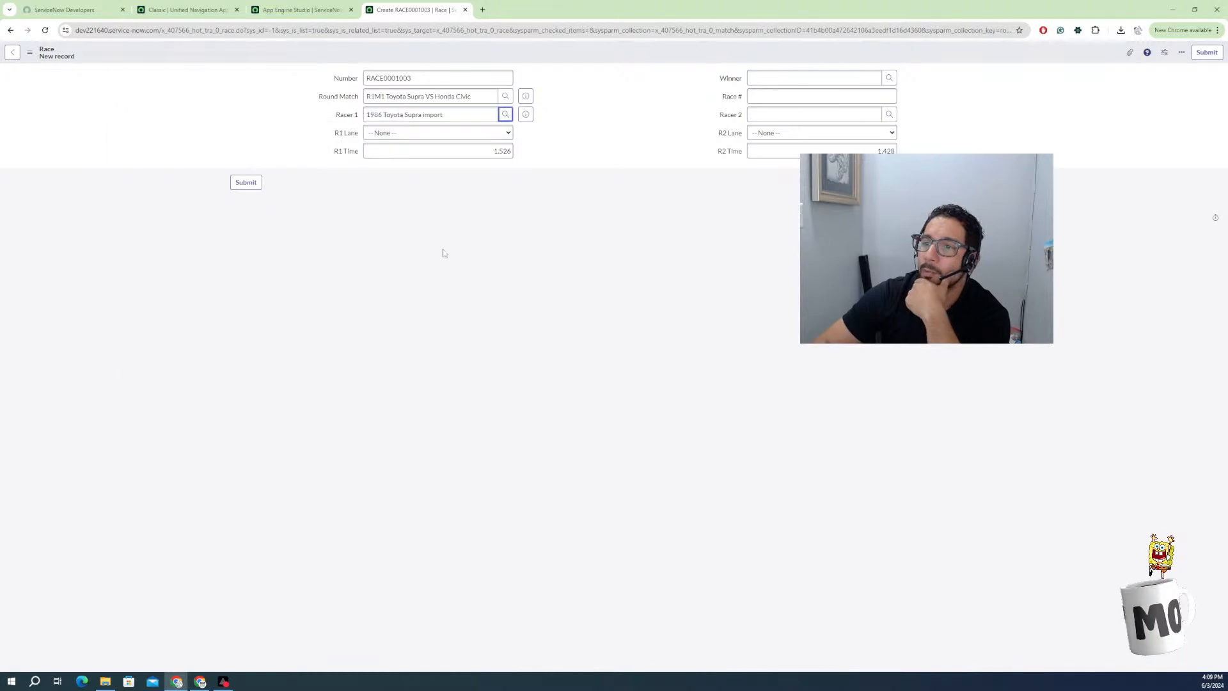
{"action": "left_click", "coordinate": [771, 116]}
{"action": "left_click", "coordinate": [889, 114]}
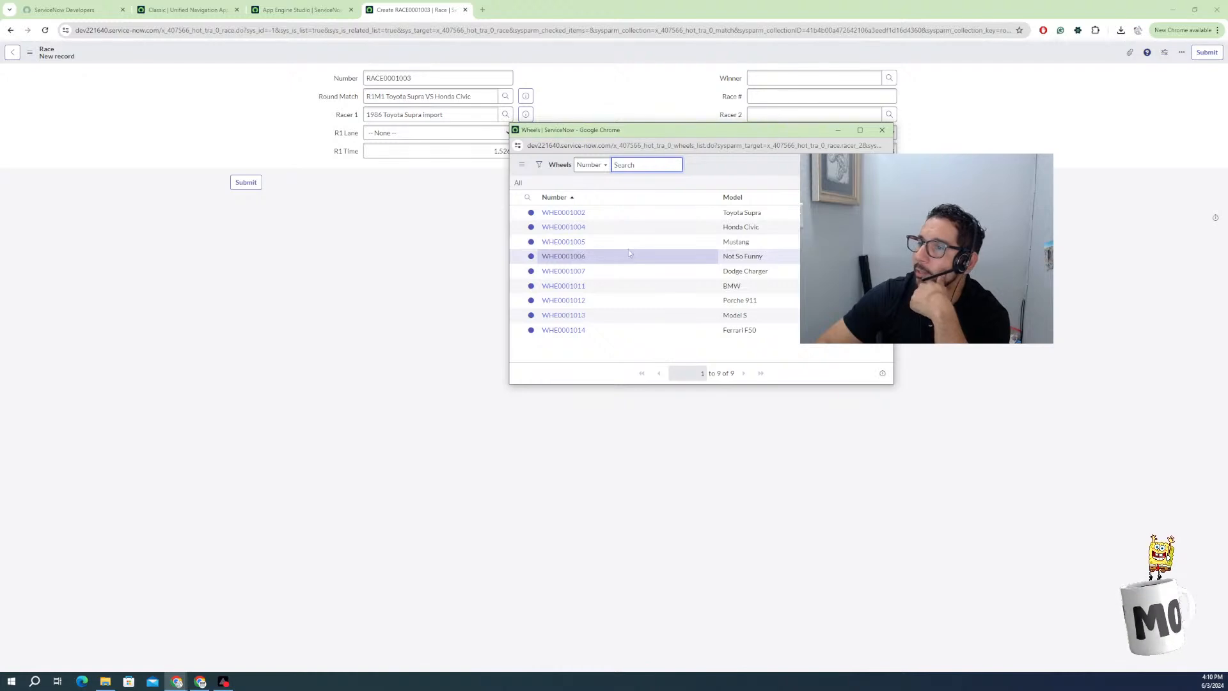
{"action": "left_click", "coordinate": [571, 226]}
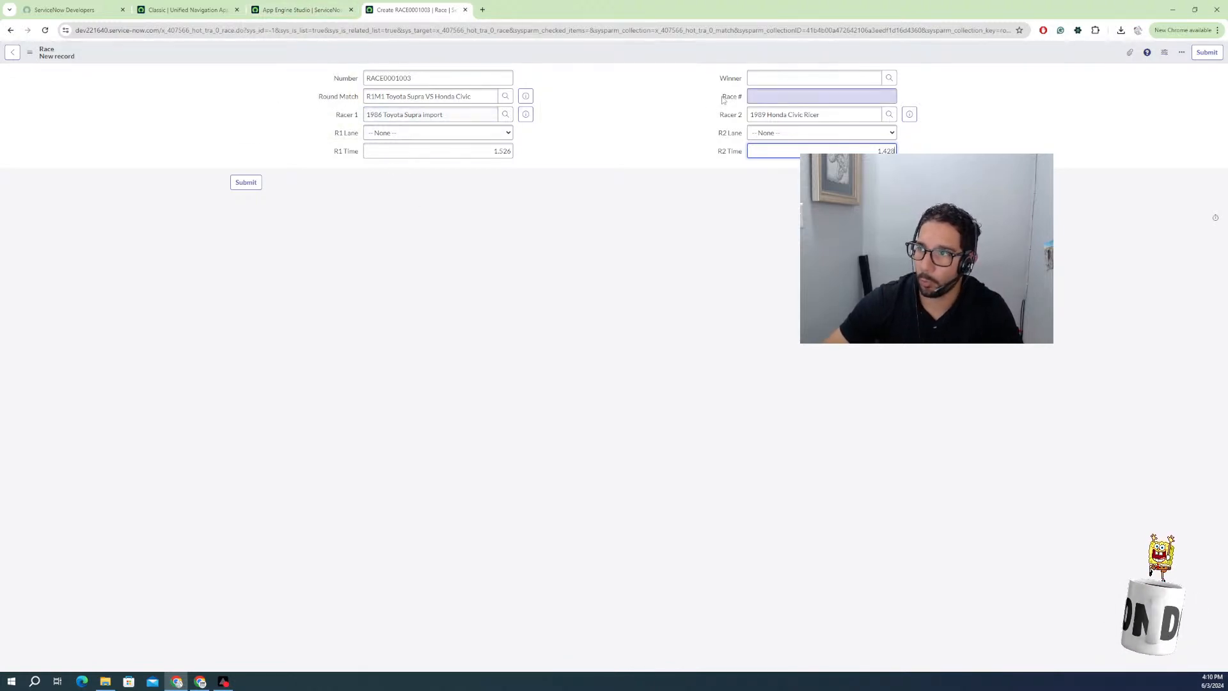
Set R1 Lane to 1 and R2 Lane to 2 on the new Race.
{"action": "left_click", "coordinate": [378, 136]}
{"action": "left_click", "coordinate": [383, 153]}
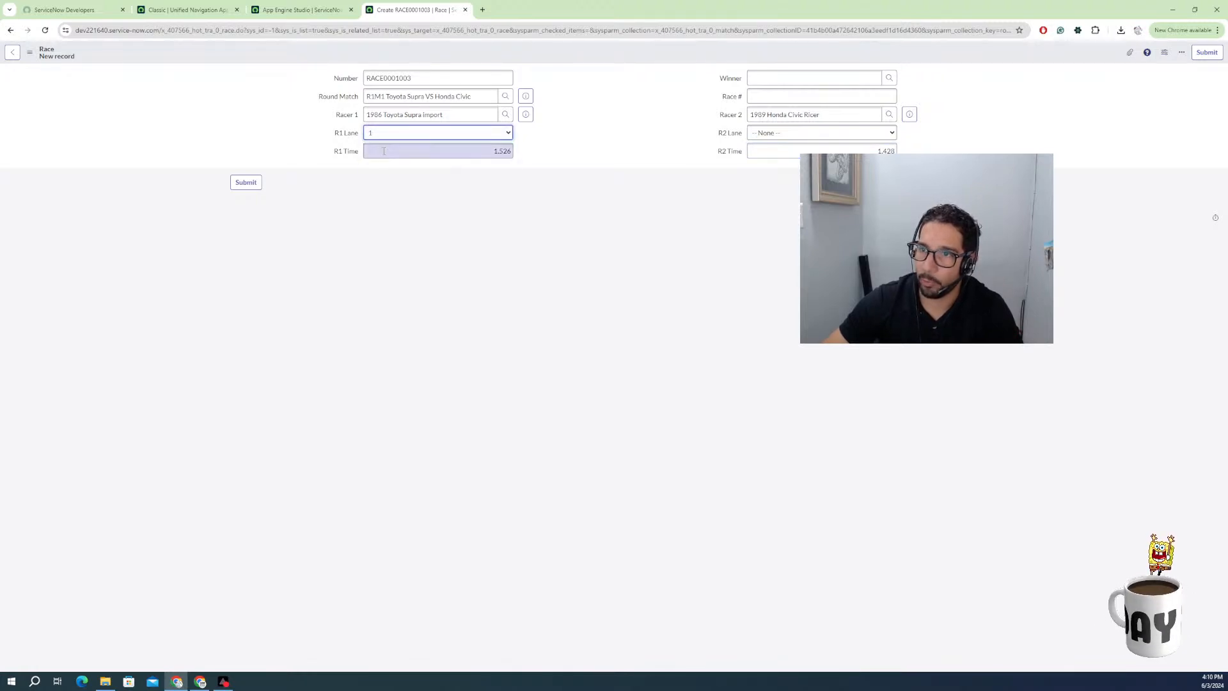
{"action": "left_click", "coordinate": [771, 134]}
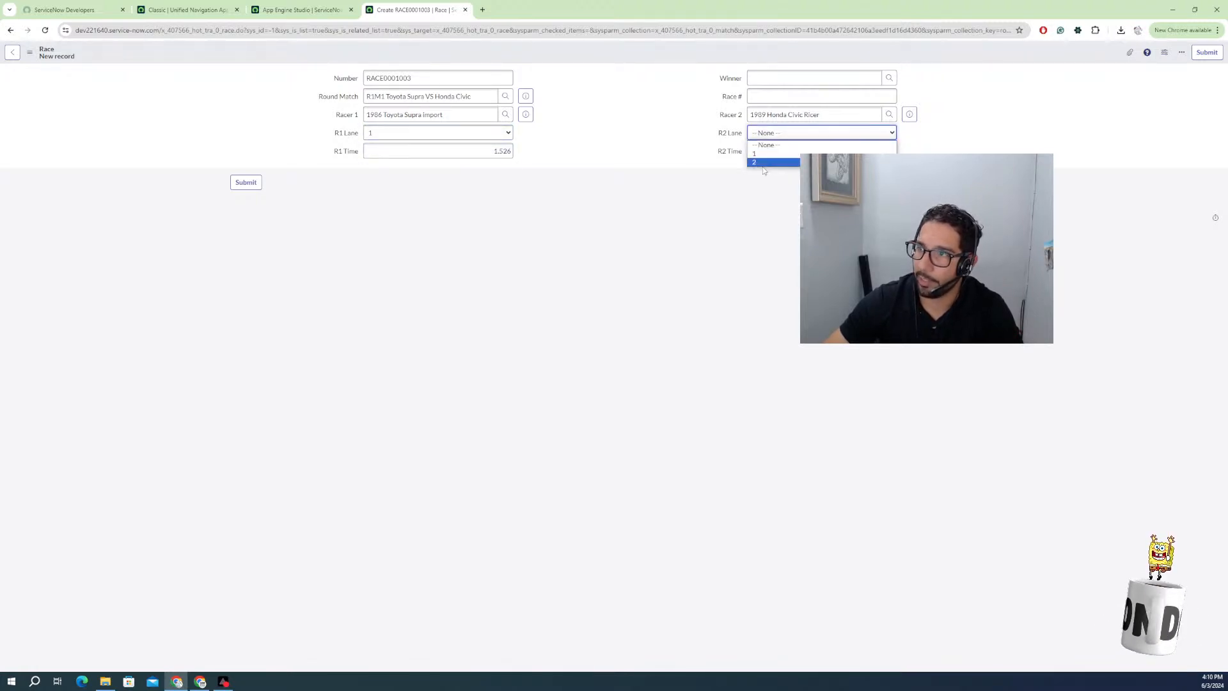
{"action": "left_click", "coordinate": [763, 163]}
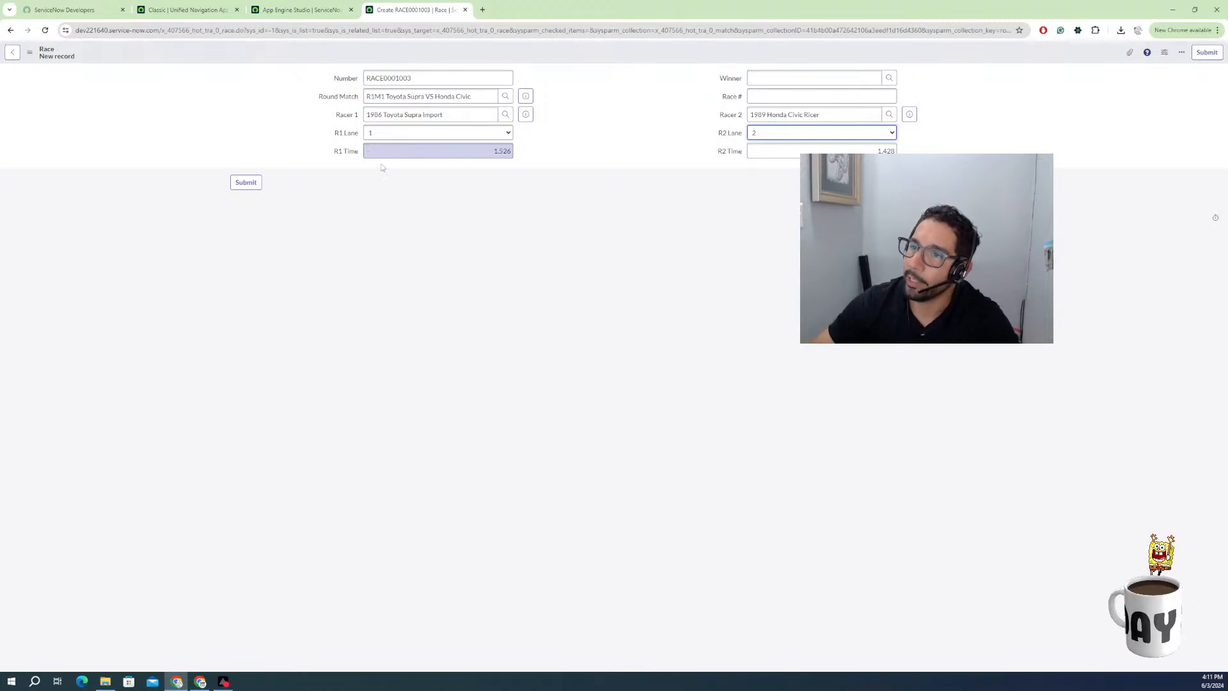
Set Race # to 1 and save the Race record, keeping it open.
{"action": "left_click", "coordinate": [763, 99]}
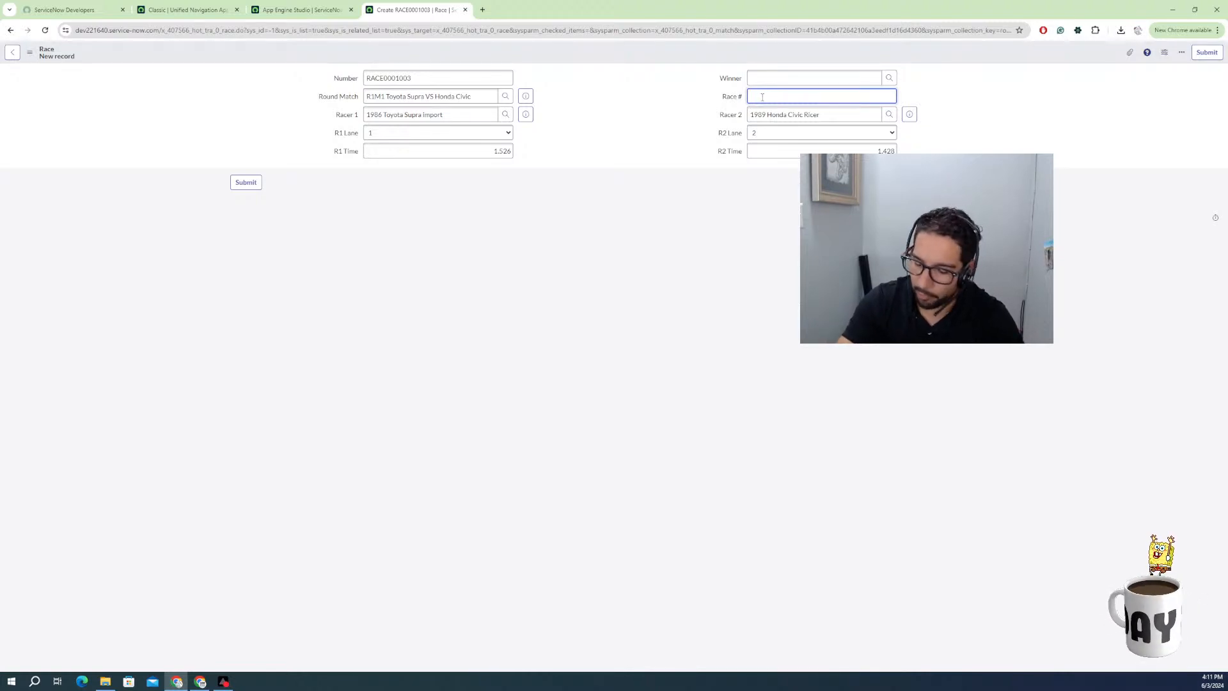
{"action": "type", "text": "1"}
{"action": "key", "text": "Tab"}
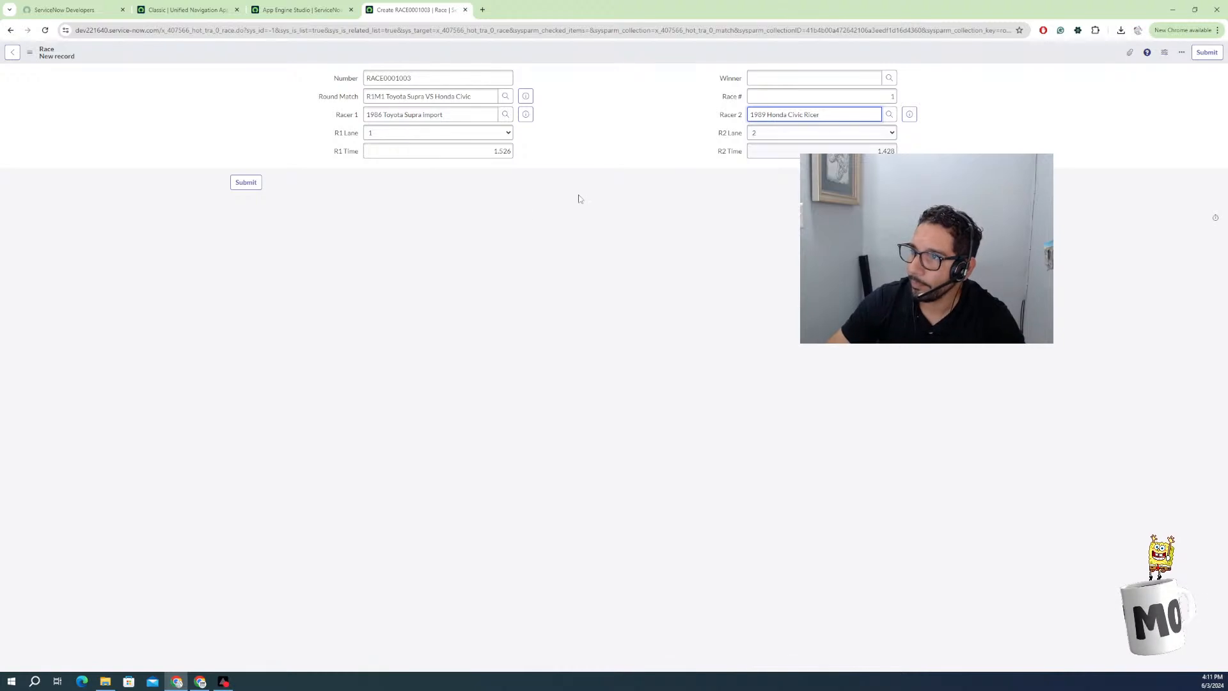
{"action": "right_click", "coordinate": [416, 57]}
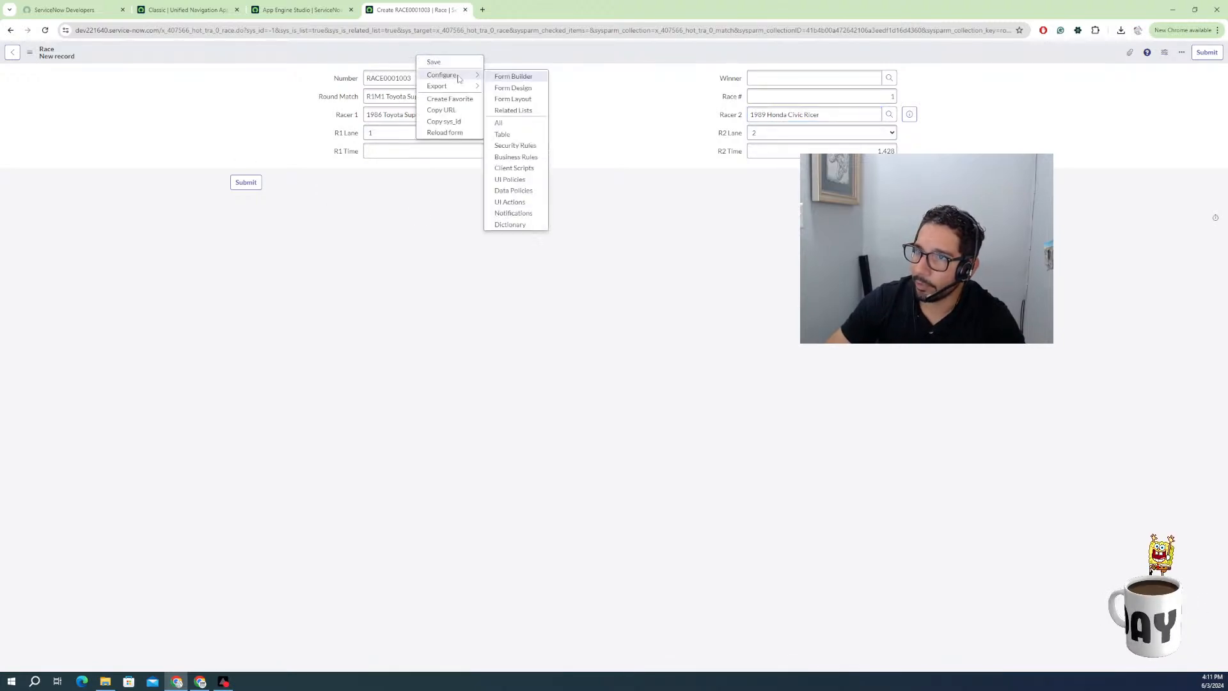
{"action": "left_click", "coordinate": [446, 64]}
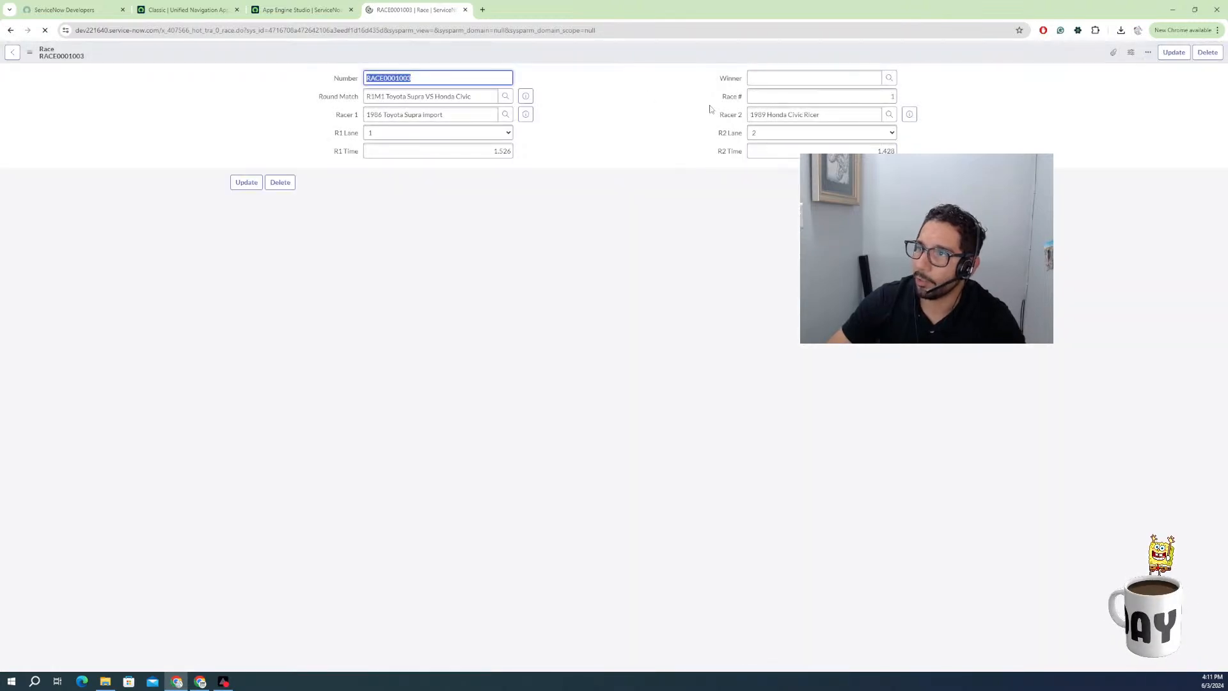
Reload the saved Race record to check its winner and preview the Match referenced in Round Match.
{"action": "right_click", "coordinate": [644, 64]}
{"action": "left_click", "coordinate": [678, 211]}
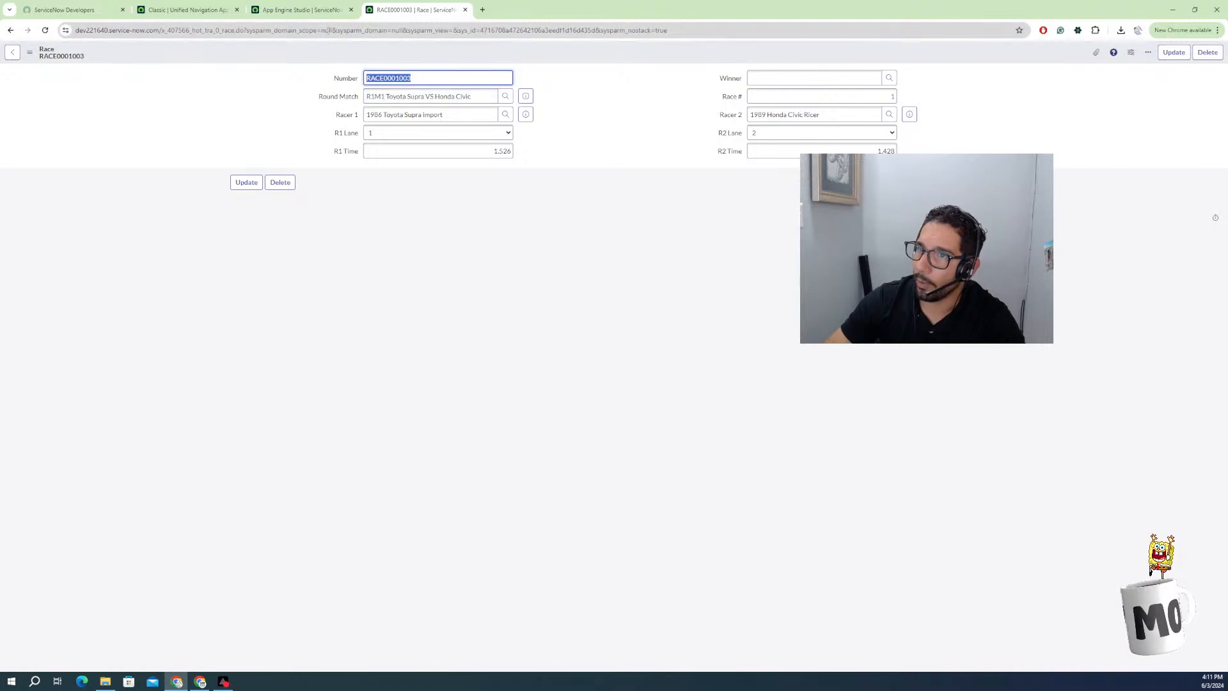
{"action": "key", "text": "Tab"}
{"action": "key", "text": "Tab"}
{"action": "key", "text": "Tab"}
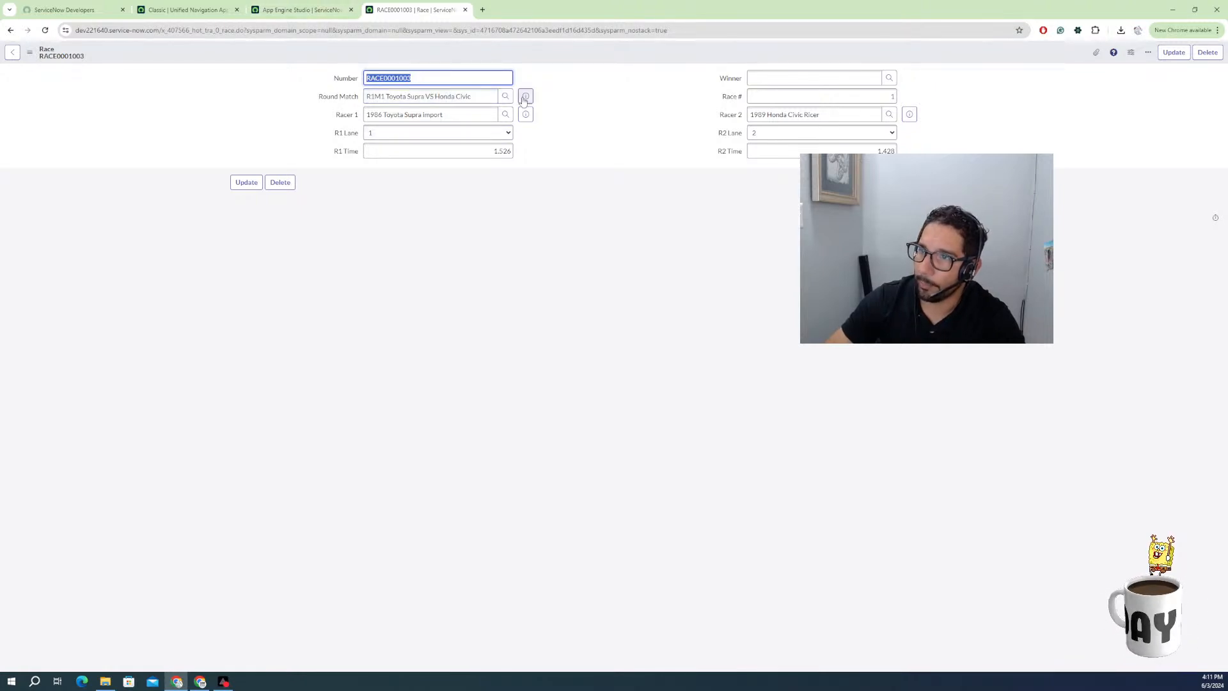
{"action": "left_click", "coordinate": [525, 96]}
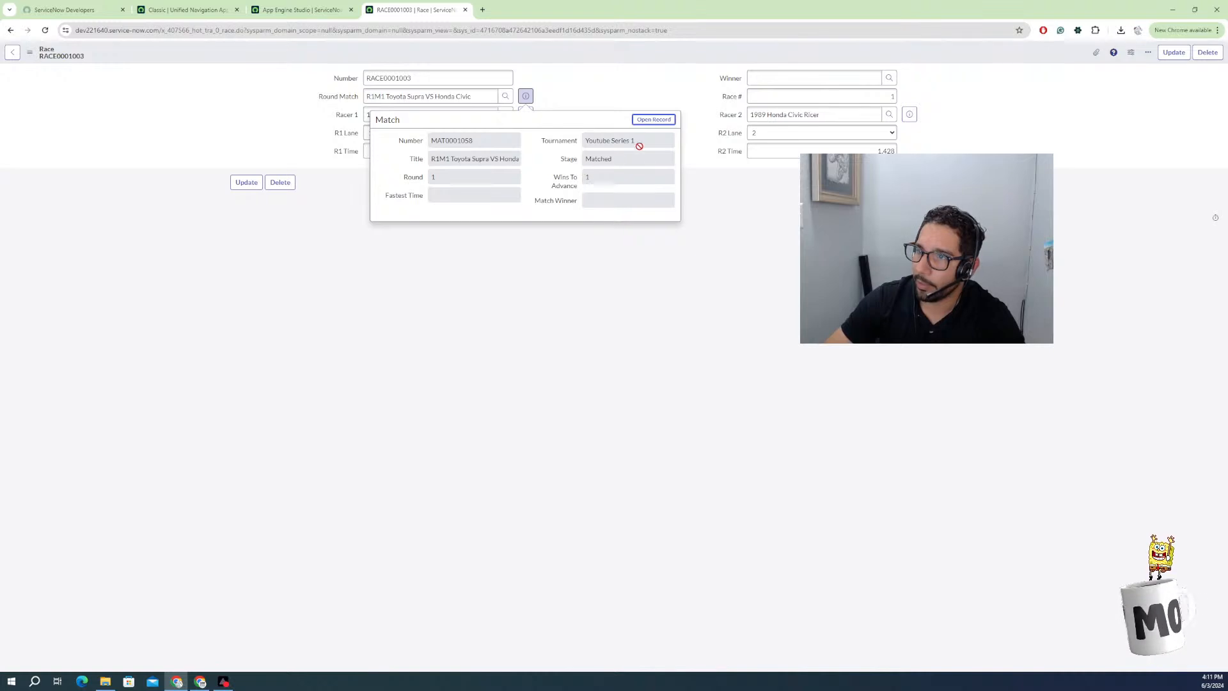
Open the Match record referenced by the Race and check its R1 Wins field and related Races list.
{"action": "left_click", "coordinate": [653, 120]}
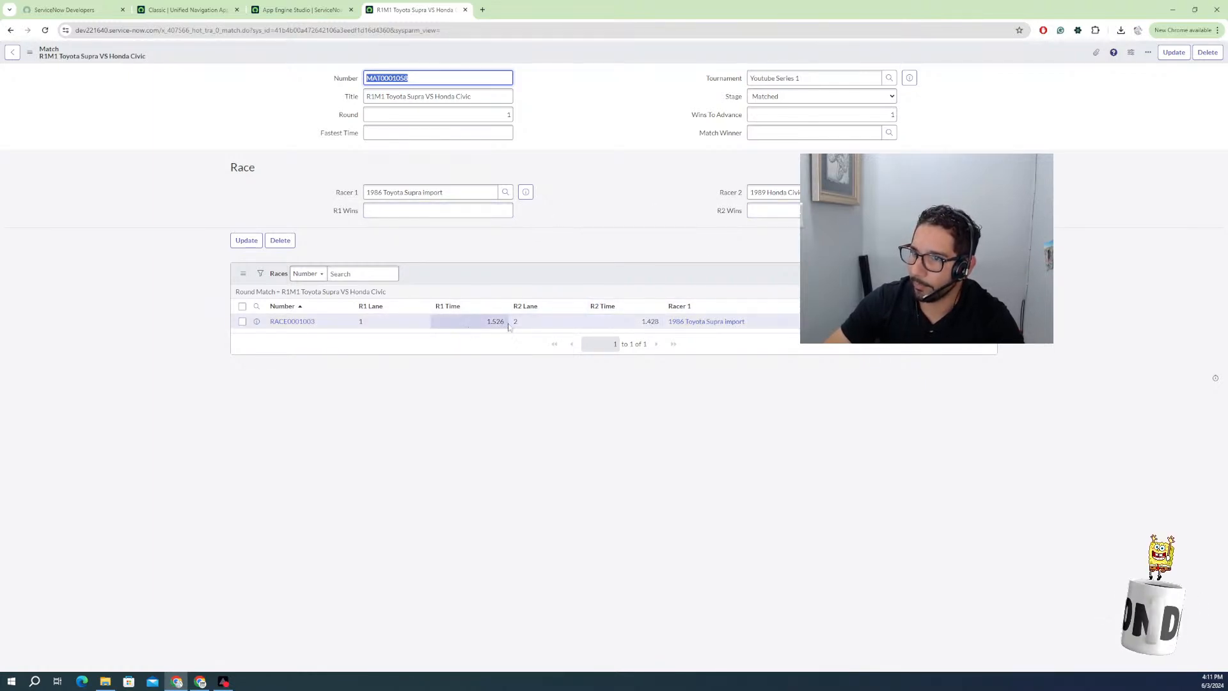
{"action": "left_click", "coordinate": [438, 211]}
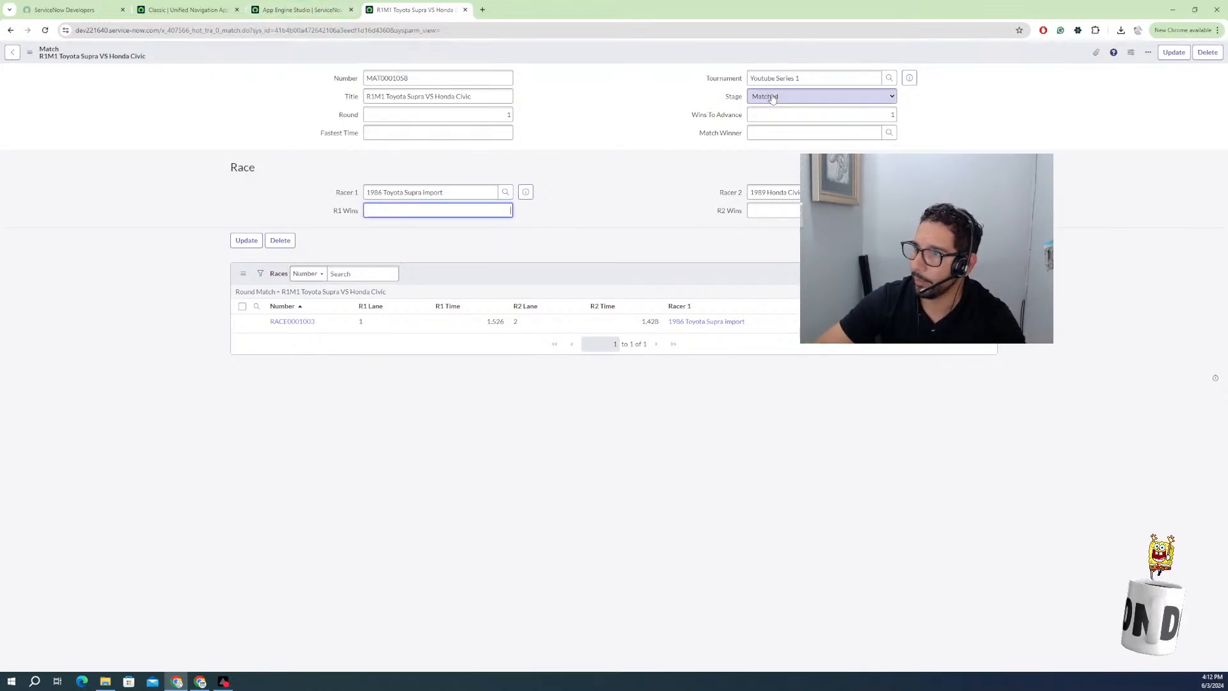
Open the Update Race Winner flow for editing as a list of actions and expand its Race Updated trigger.
{"action": "left_click", "coordinate": [315, 9]}
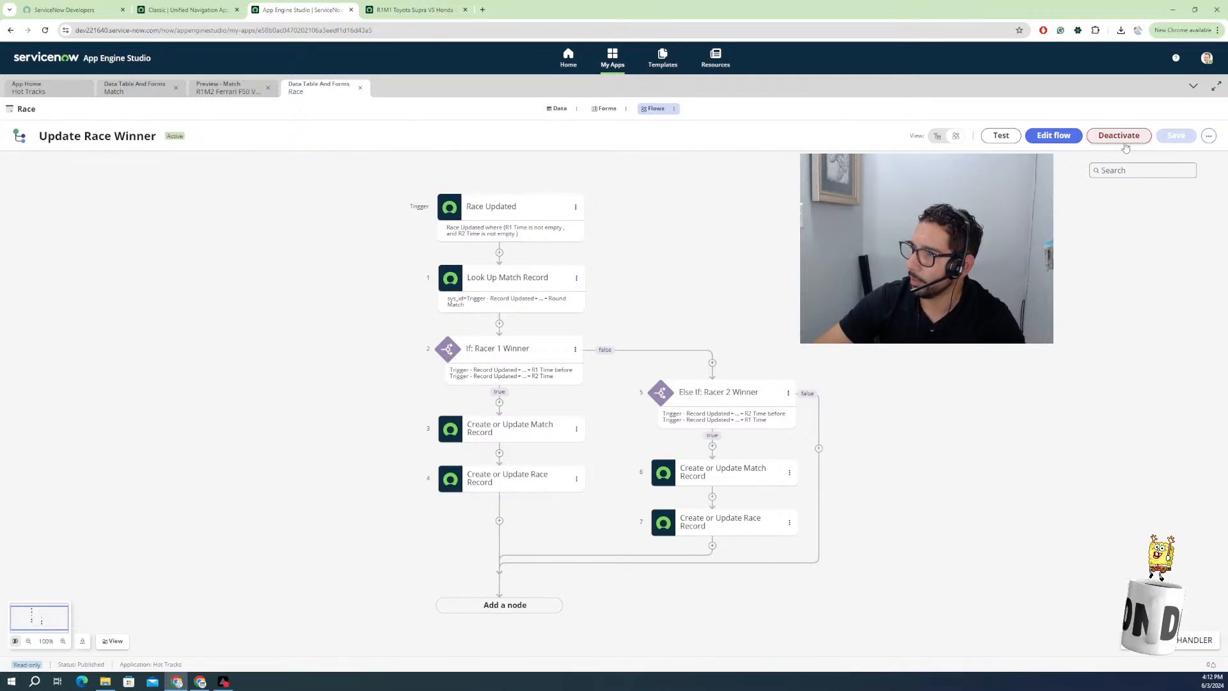
{"action": "left_click", "coordinate": [1051, 136]}
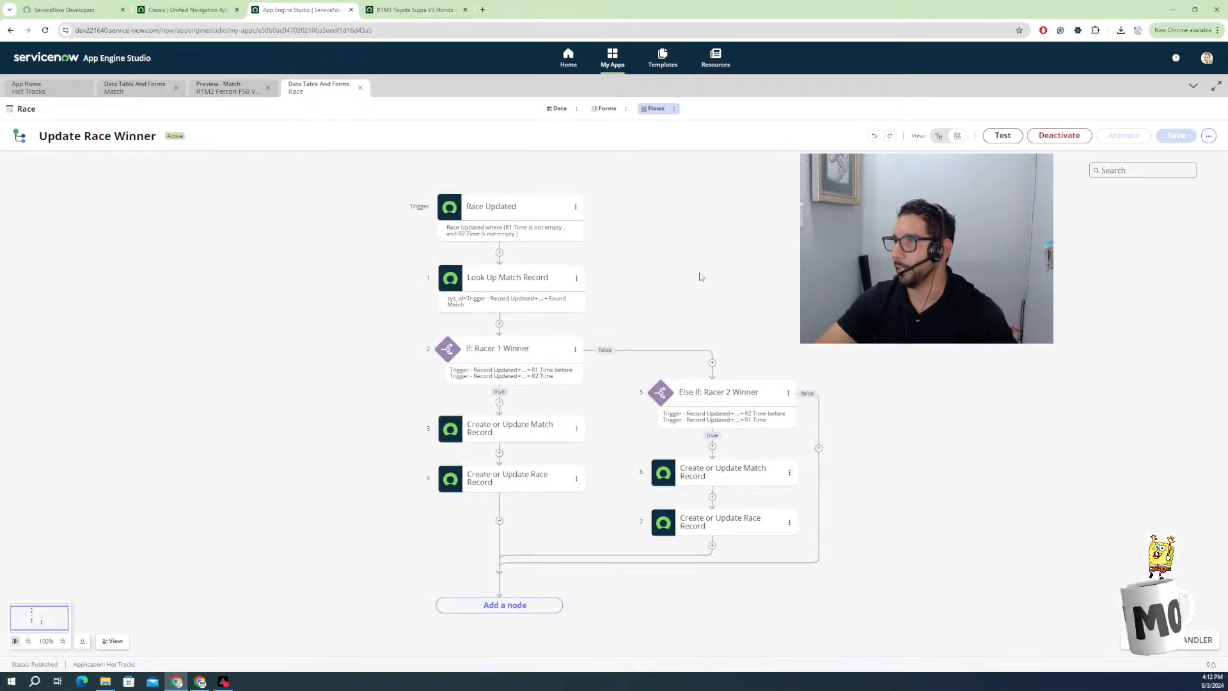
{"action": "left_click", "coordinate": [937, 138]}
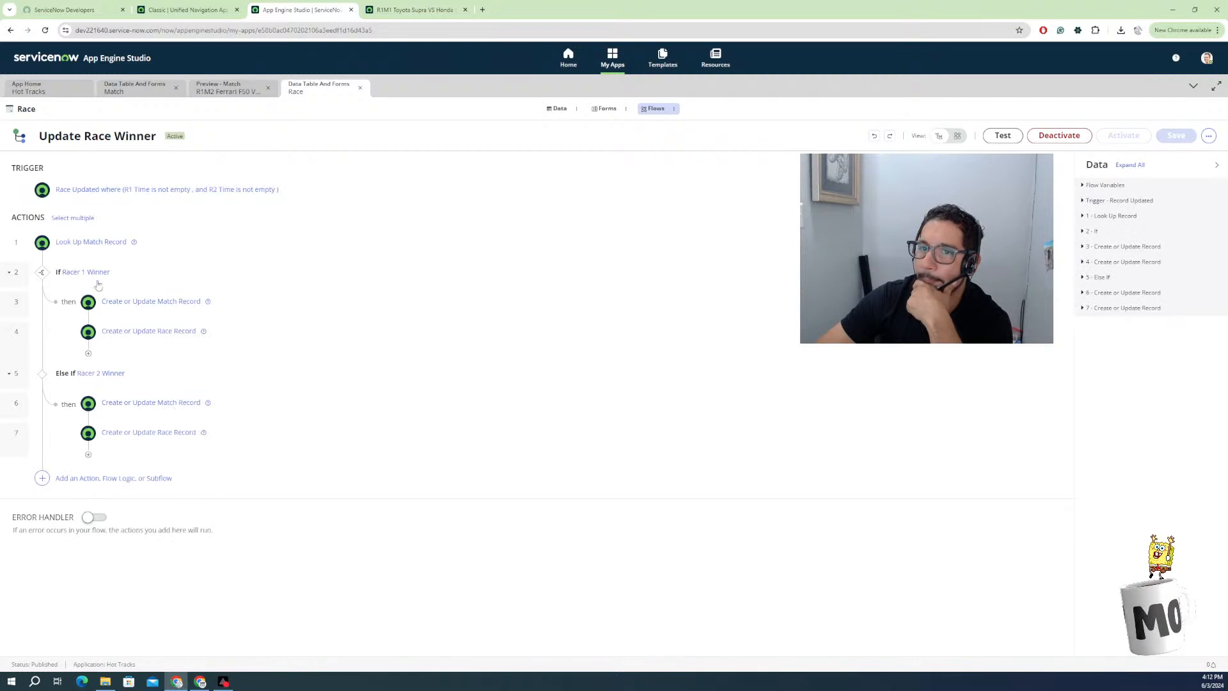
{"action": "left_click", "coordinate": [174, 190]}
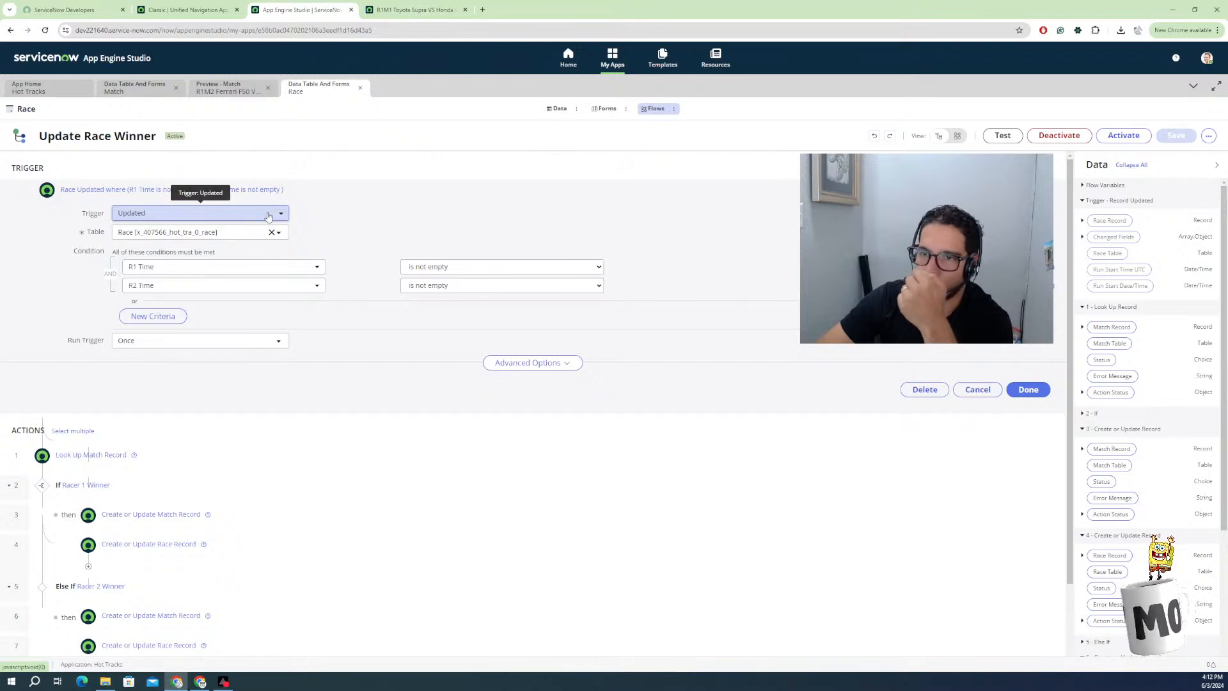
Try to change the flow's trigger type to Created or Updated.
{"action": "left_click", "coordinate": [268, 215]}
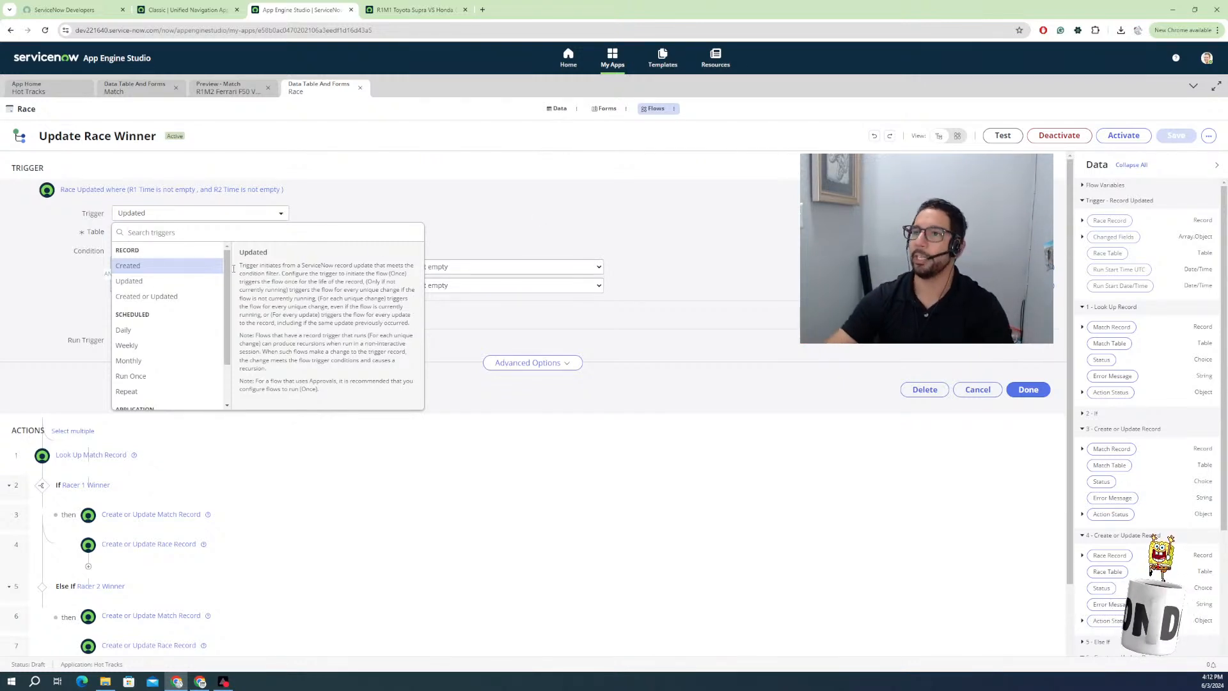
{"action": "left_click", "coordinate": [165, 301]}
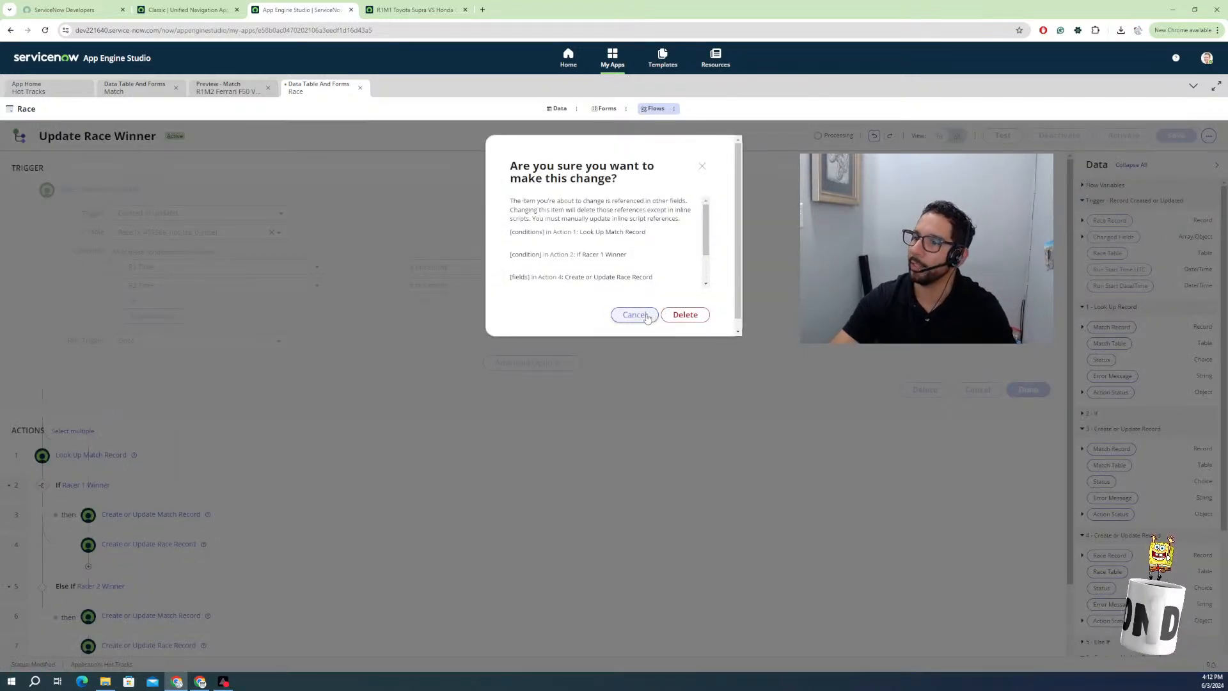
{"action": "left_click", "coordinate": [517, 340]}
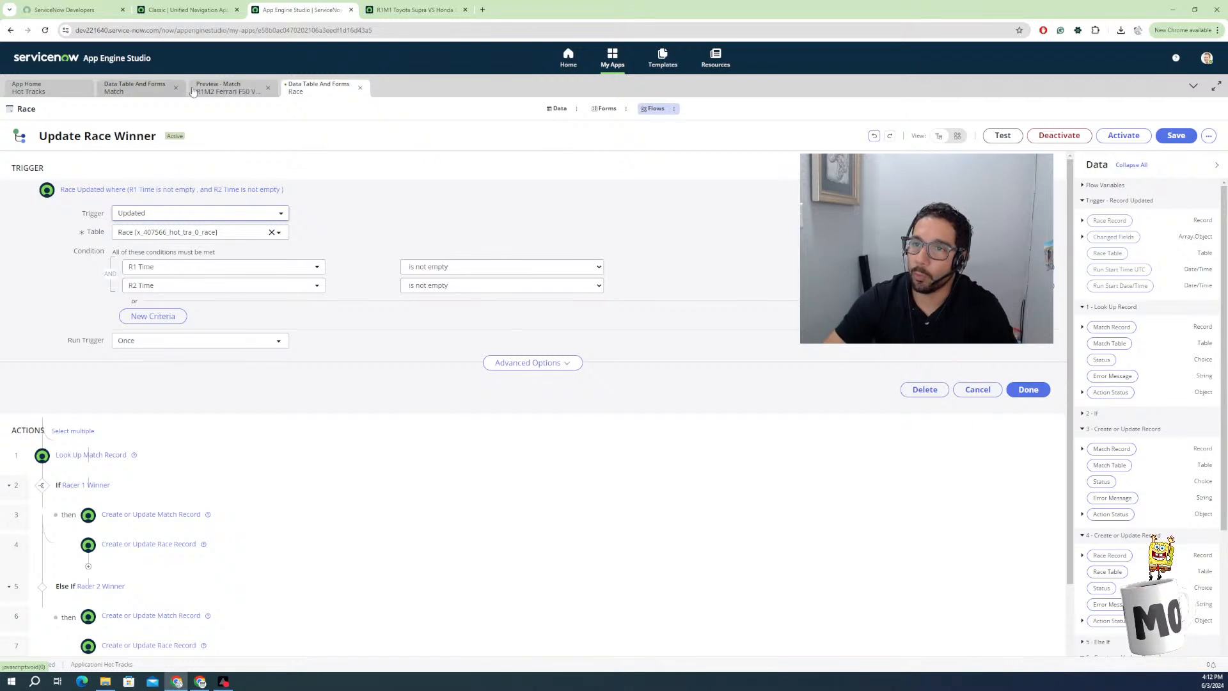
Open the Race record from the Toyota Supra VS Honda Civic Match, set R2 Time to 1.429 and save it.
{"action": "left_click", "coordinate": [231, 89]}
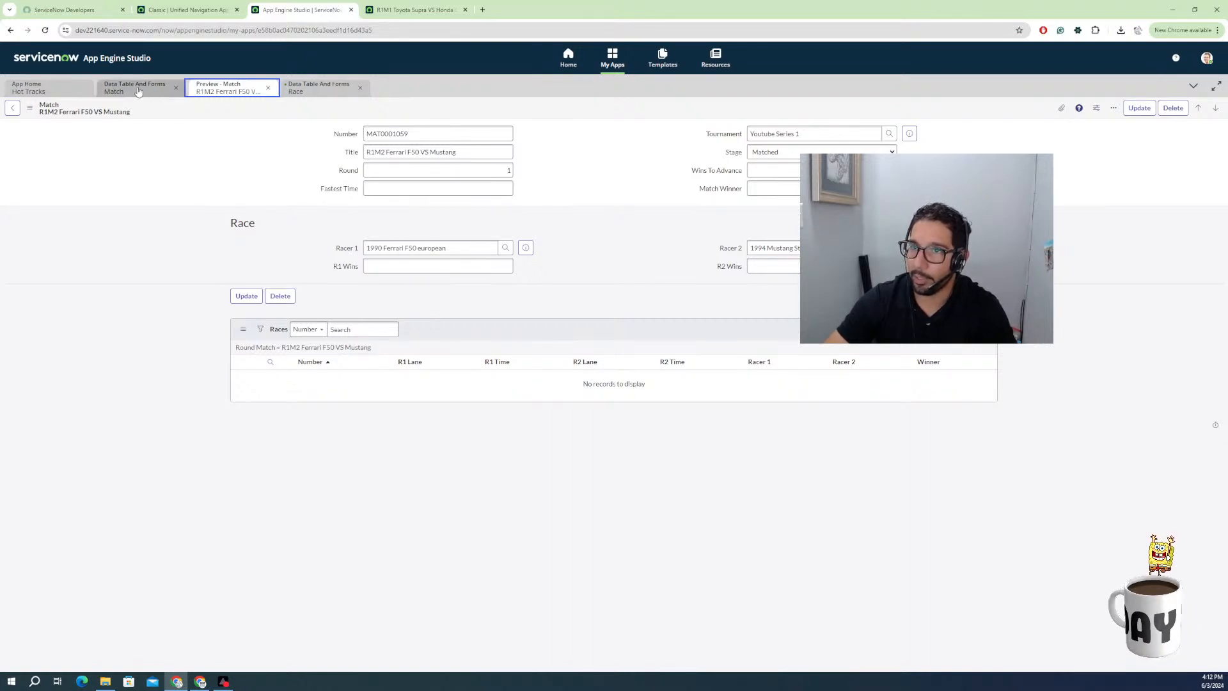
{"action": "left_click", "coordinate": [383, 10]}
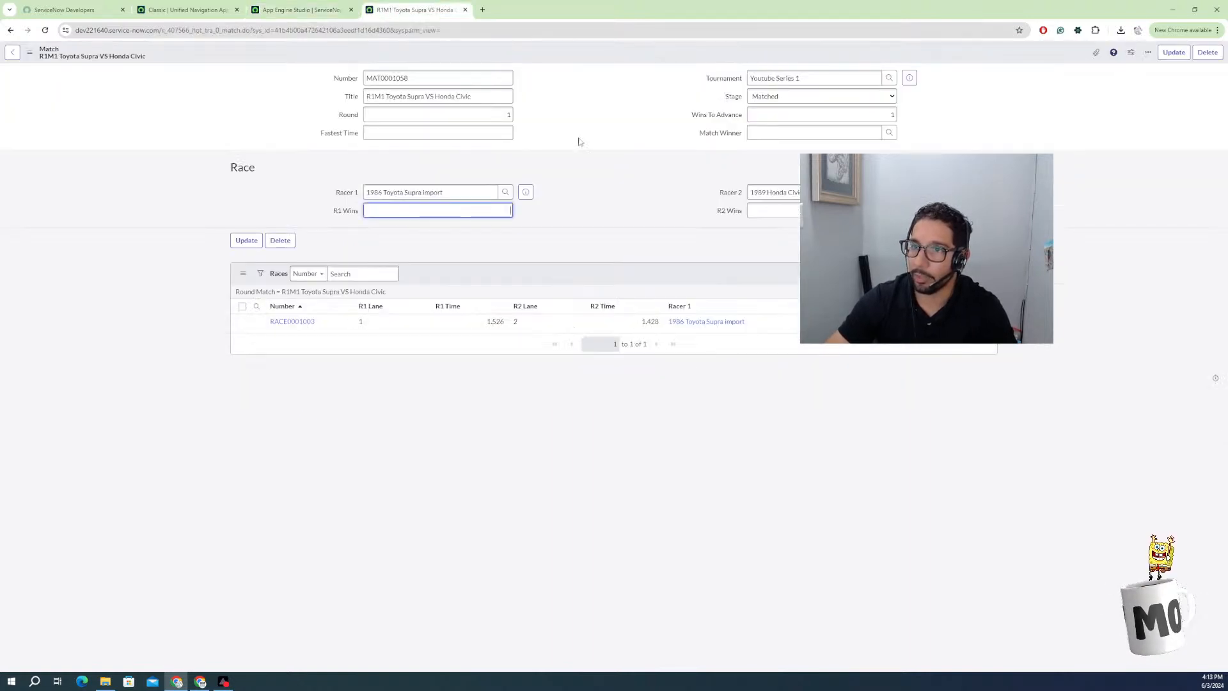
{"action": "left_click", "coordinate": [292, 321]}
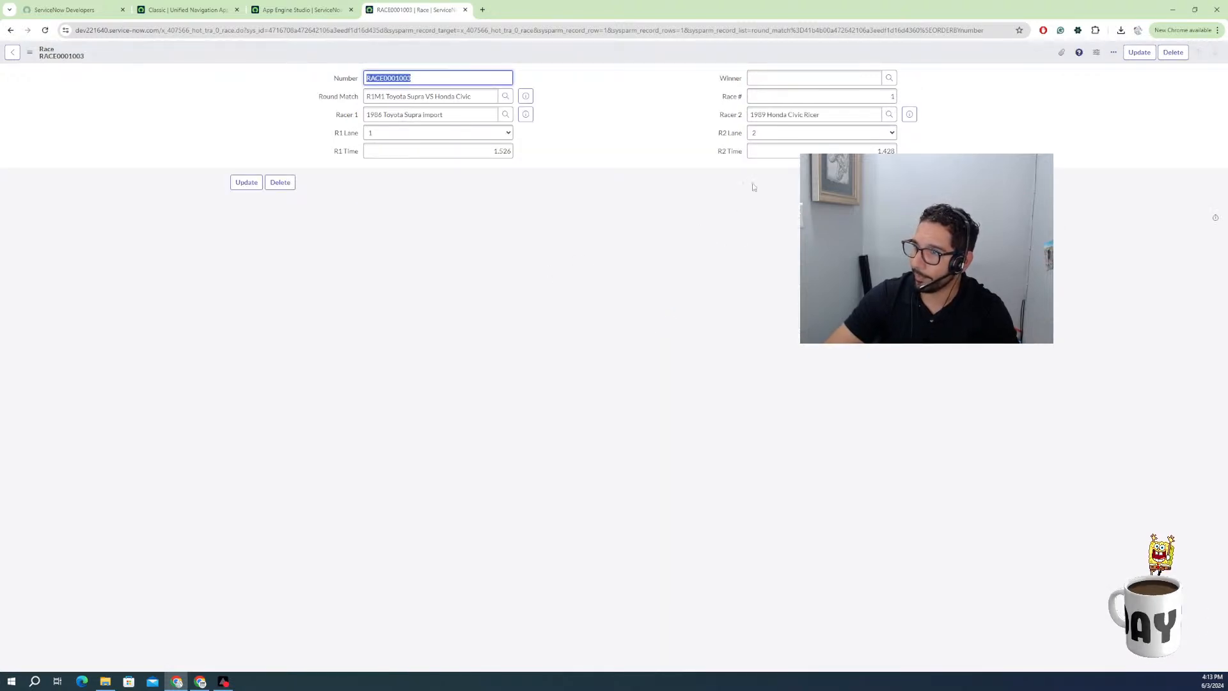
{"action": "left_click", "coordinate": [887, 151]}
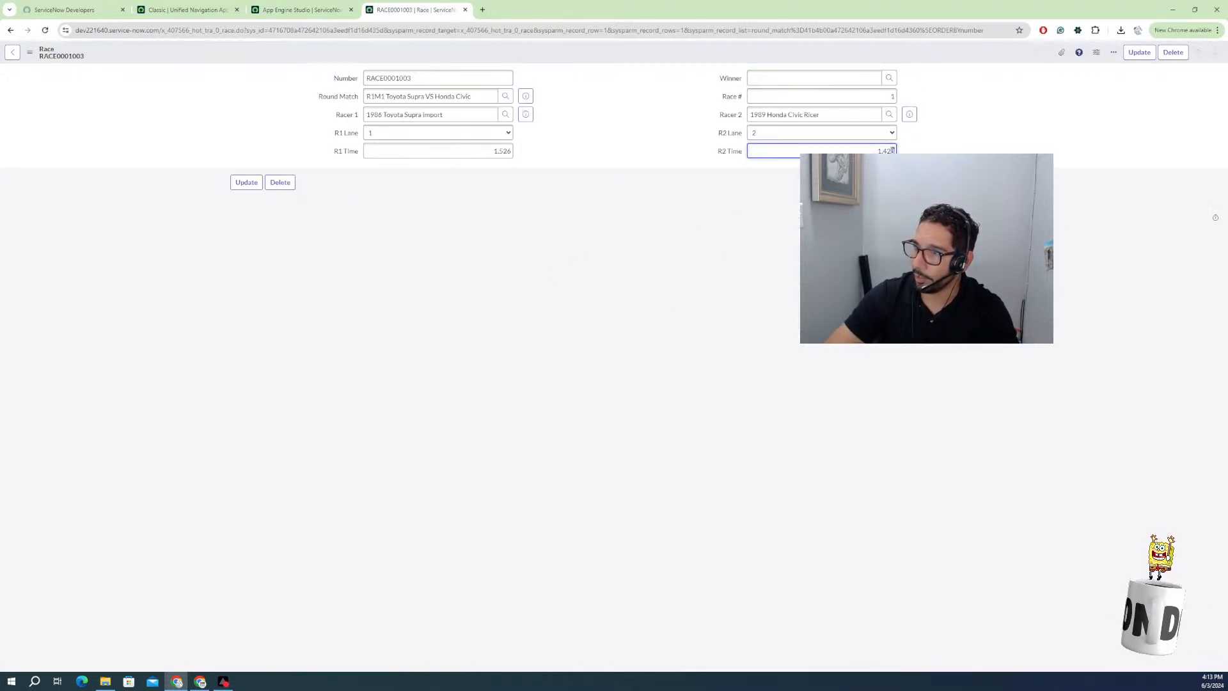
{"action": "right_click", "coordinate": [591, 55]}
{"action": "left_click", "coordinate": [606, 59]}
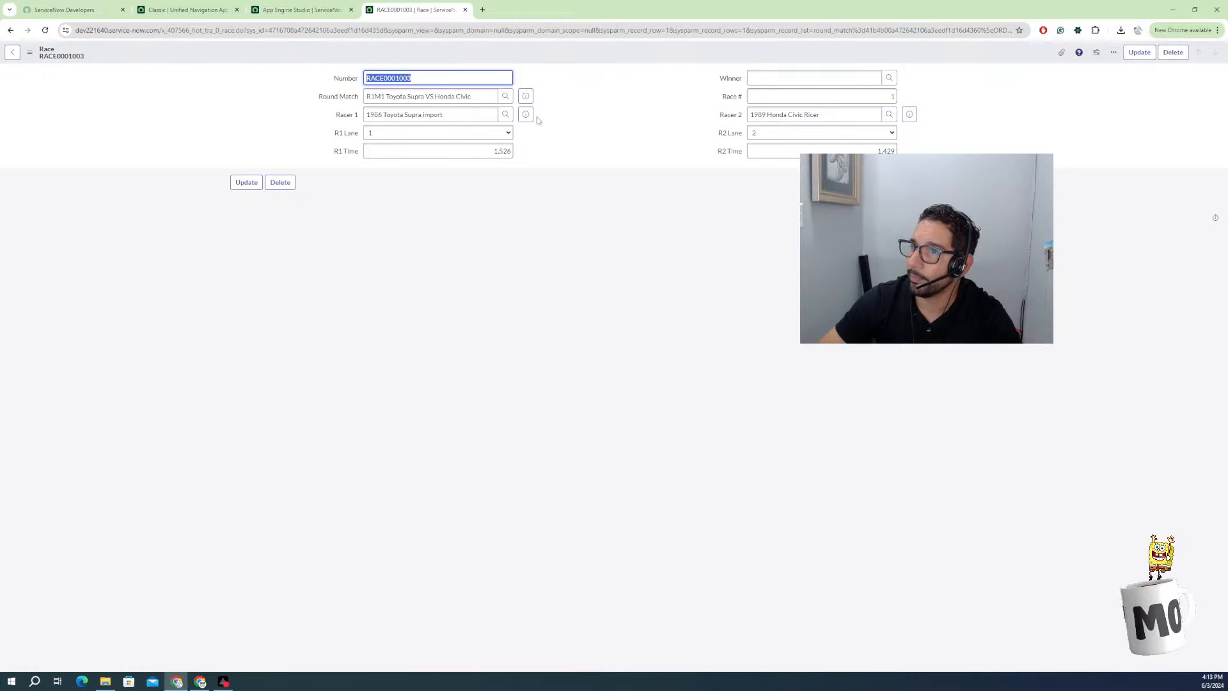
Reload the Race record to check its Winner, and open the Match referenced in Round Match to check the wins.
{"action": "right_click", "coordinate": [569, 57]}
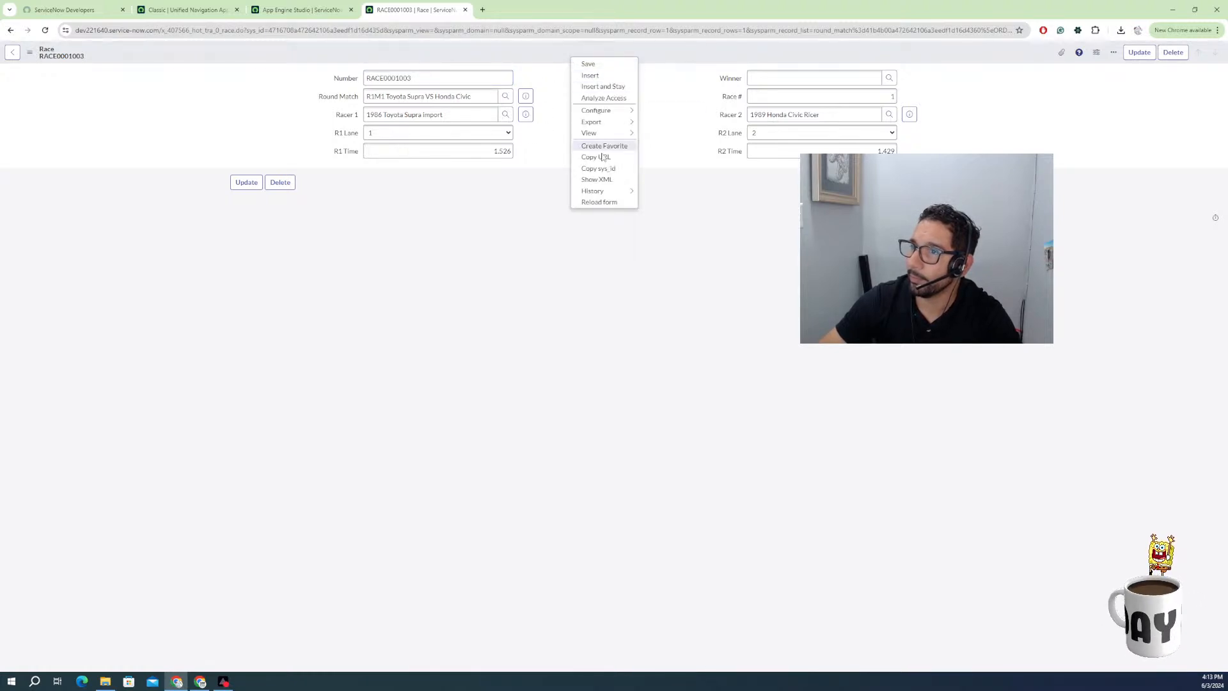
{"action": "left_click", "coordinate": [607, 203]}
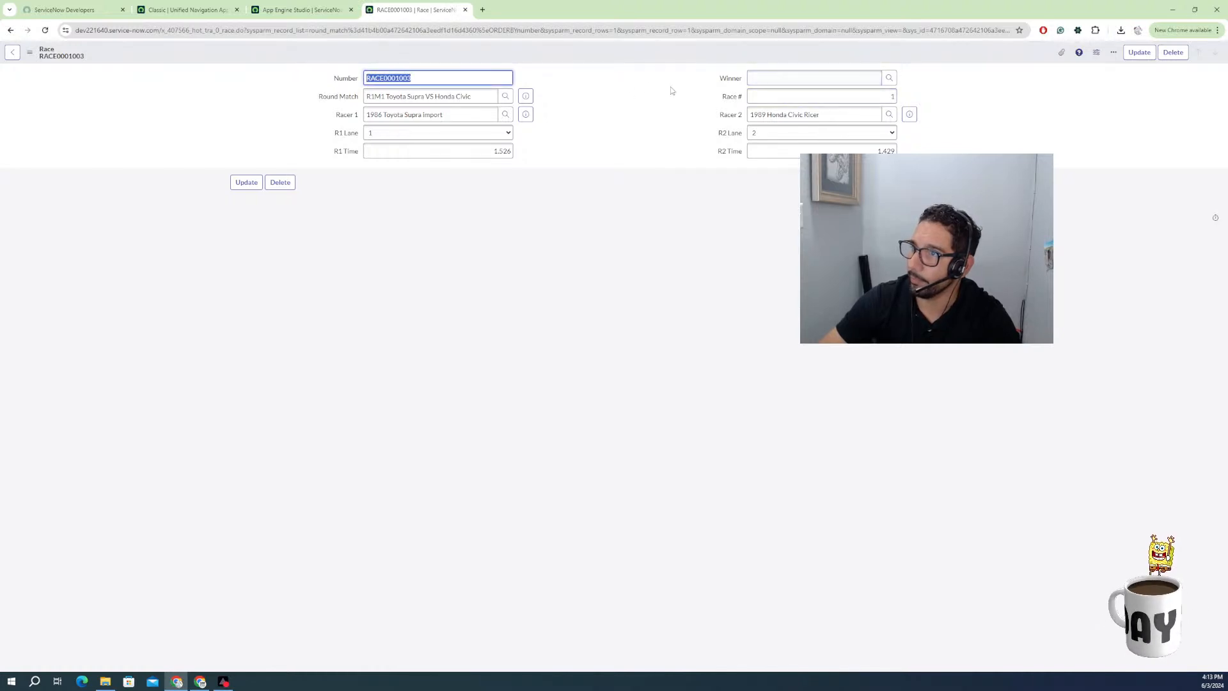
{"action": "left_click", "coordinate": [525, 96]}
{"action": "left_click", "coordinate": [652, 119]}
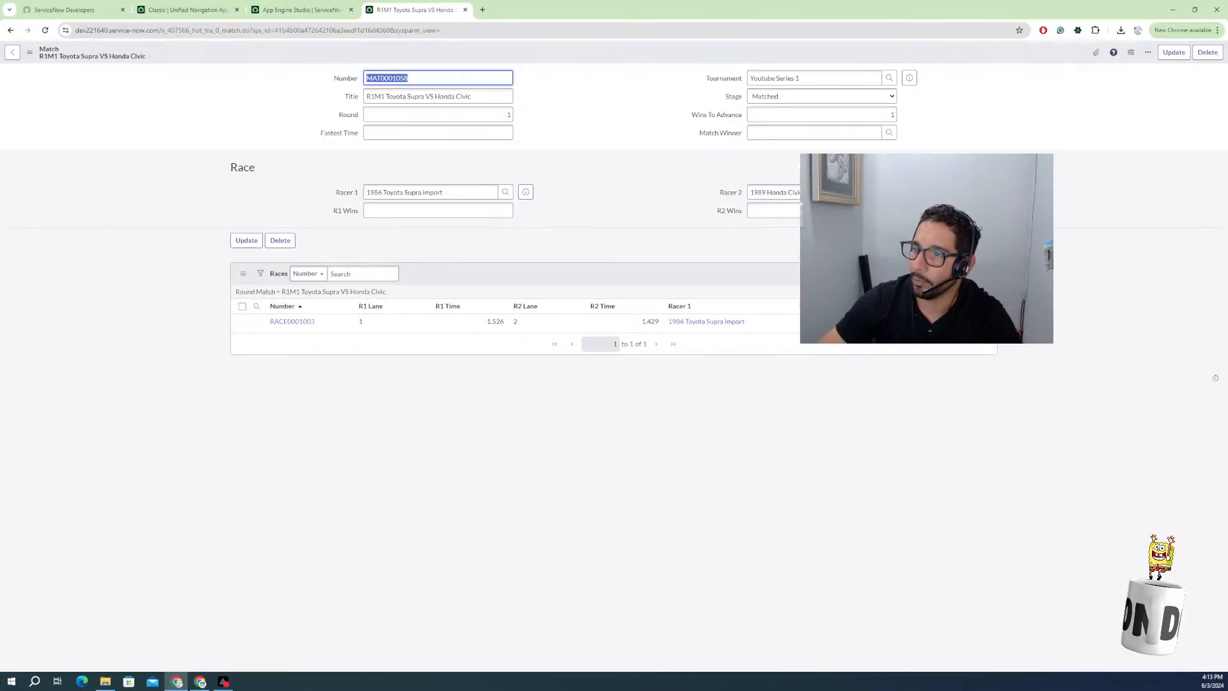
Examine the Look Up Match Record action and the Racer 1 Winner branch in the Update Race Winner flow.
{"action": "left_click", "coordinate": [313, 12]}
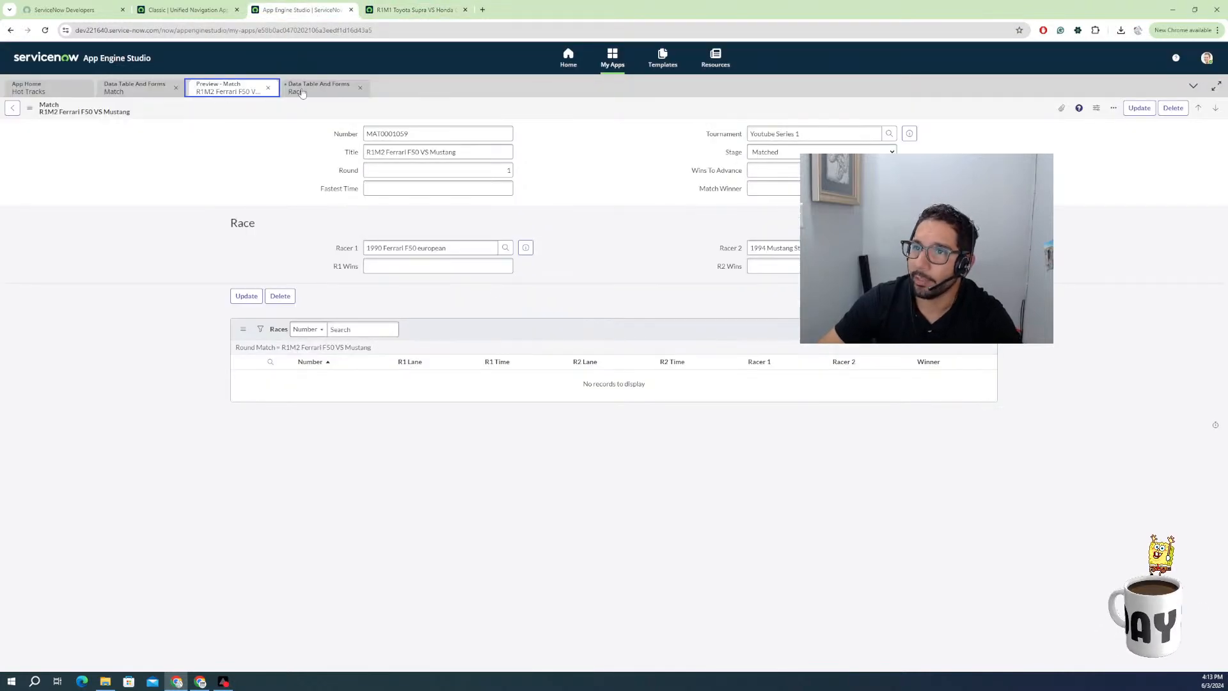
{"action": "left_click", "coordinate": [137, 89]}
{"action": "left_click", "coordinate": [337, 90]}
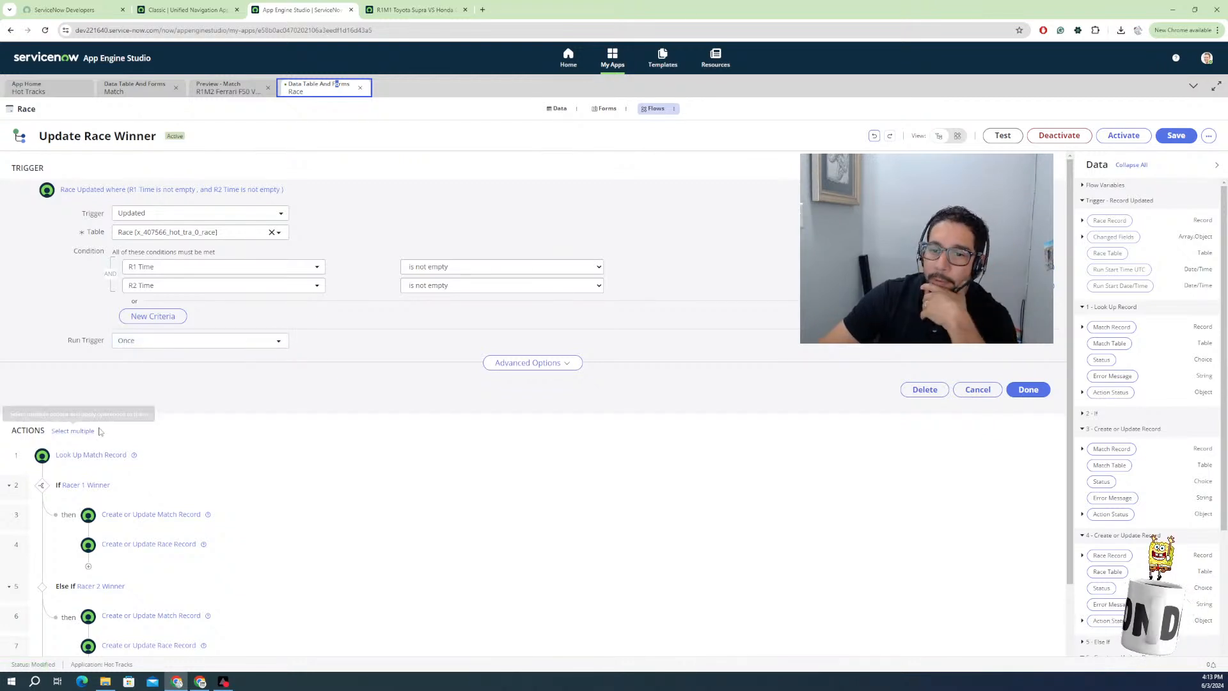
{"action": "scroll", "coordinate": [63, 430], "scroll_direction": "down", "scroll_amount": 1}
{"action": "left_click", "coordinate": [96, 406]}
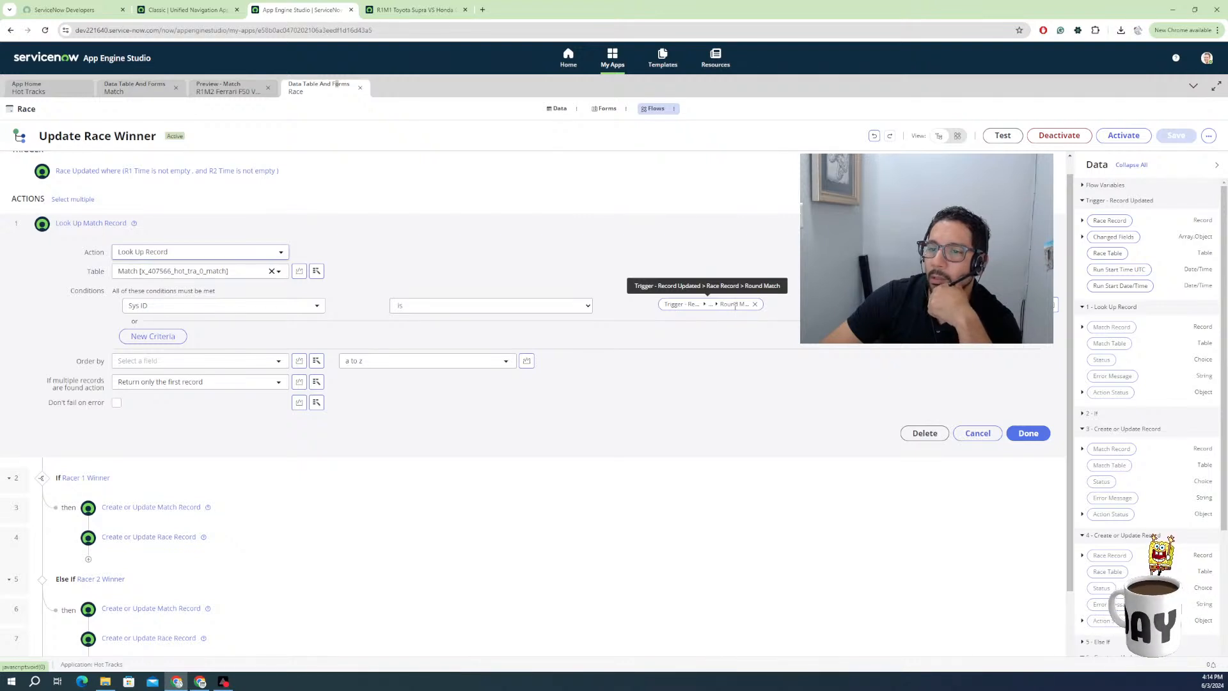
{"action": "left_click", "coordinate": [107, 483]}
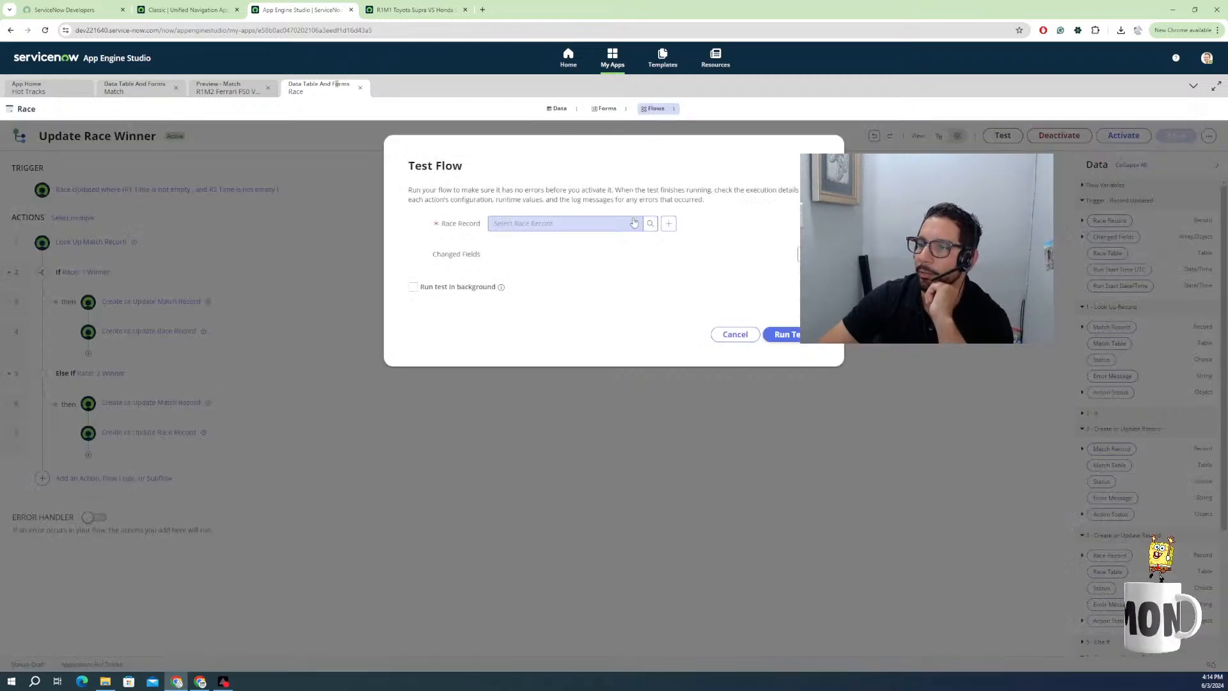
Test the Update Race Winner flow with Race record RACE0001003 and open the flow execution details.
{"action": "left_click", "coordinate": [634, 222]}
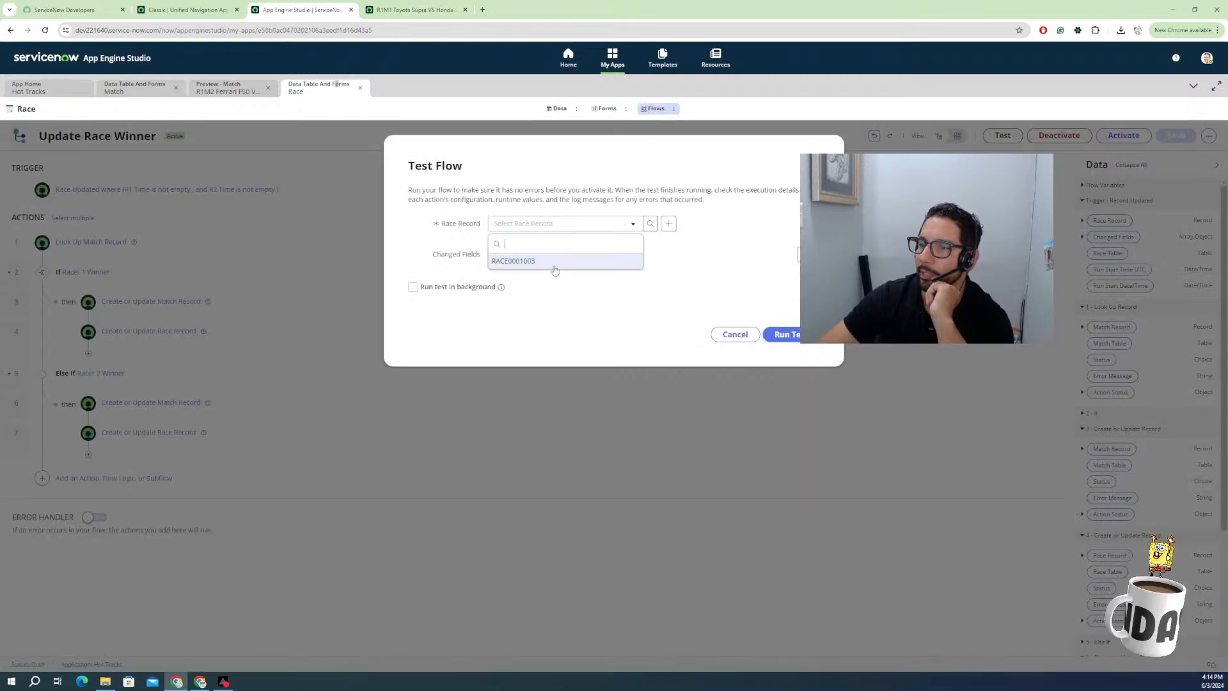
{"action": "left_click", "coordinate": [520, 261]}
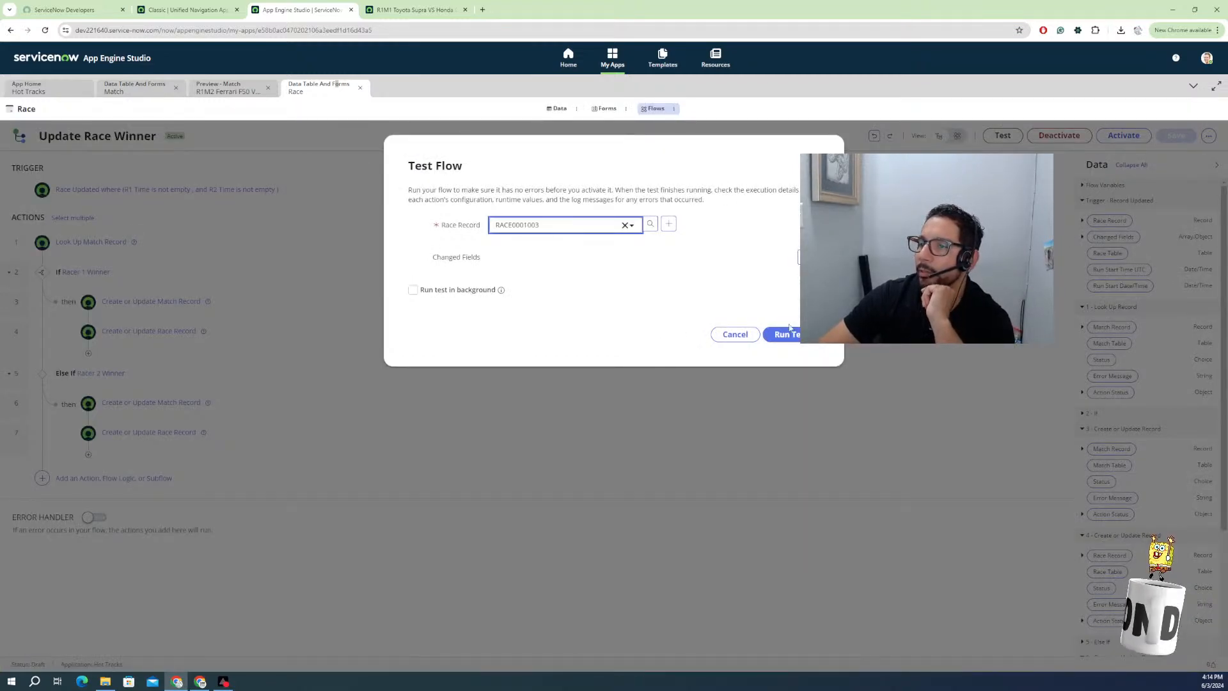
{"action": "left_click", "coordinate": [789, 336]}
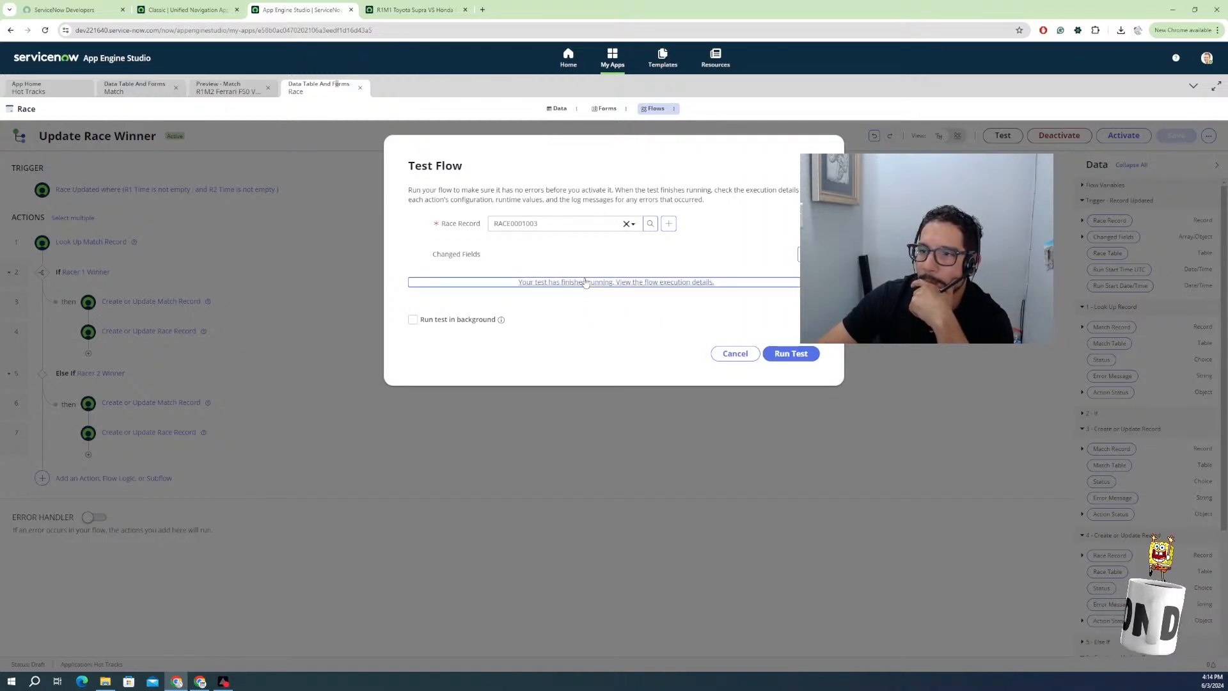
{"action": "left_click", "coordinate": [585, 282]}
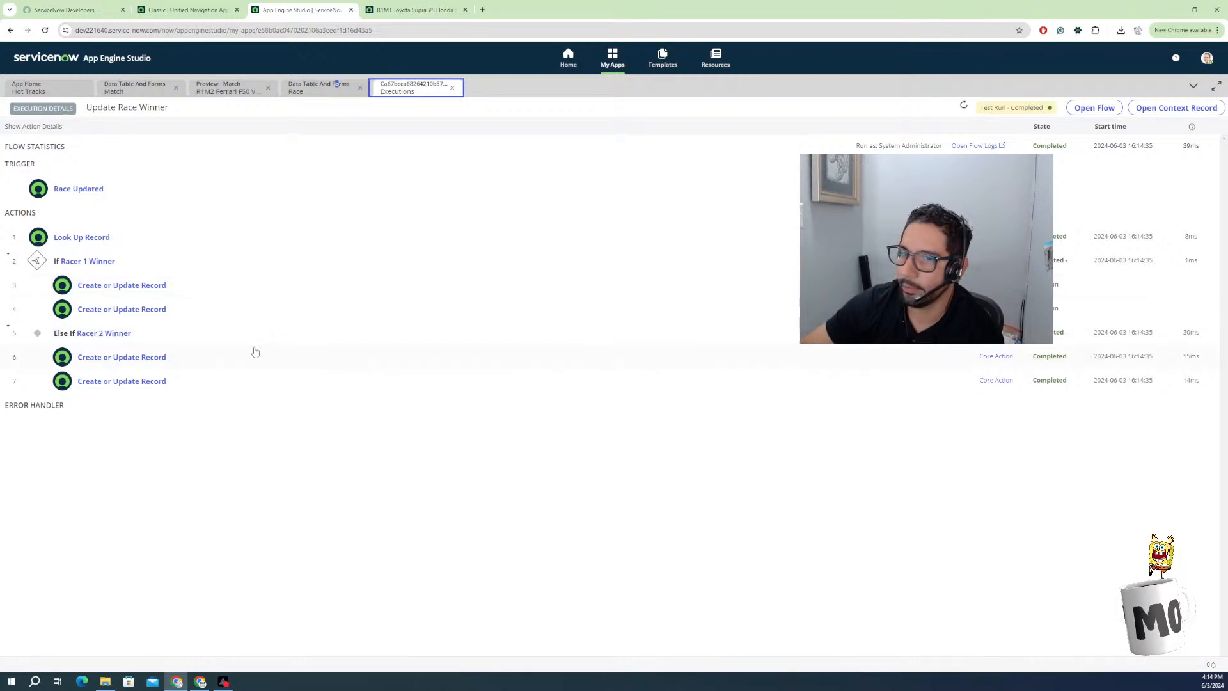
Inspect the runtime values of the Racer 2 Winner condition and its Match update action, and preview that action's output record.
{"action": "left_click", "coordinate": [112, 335]}
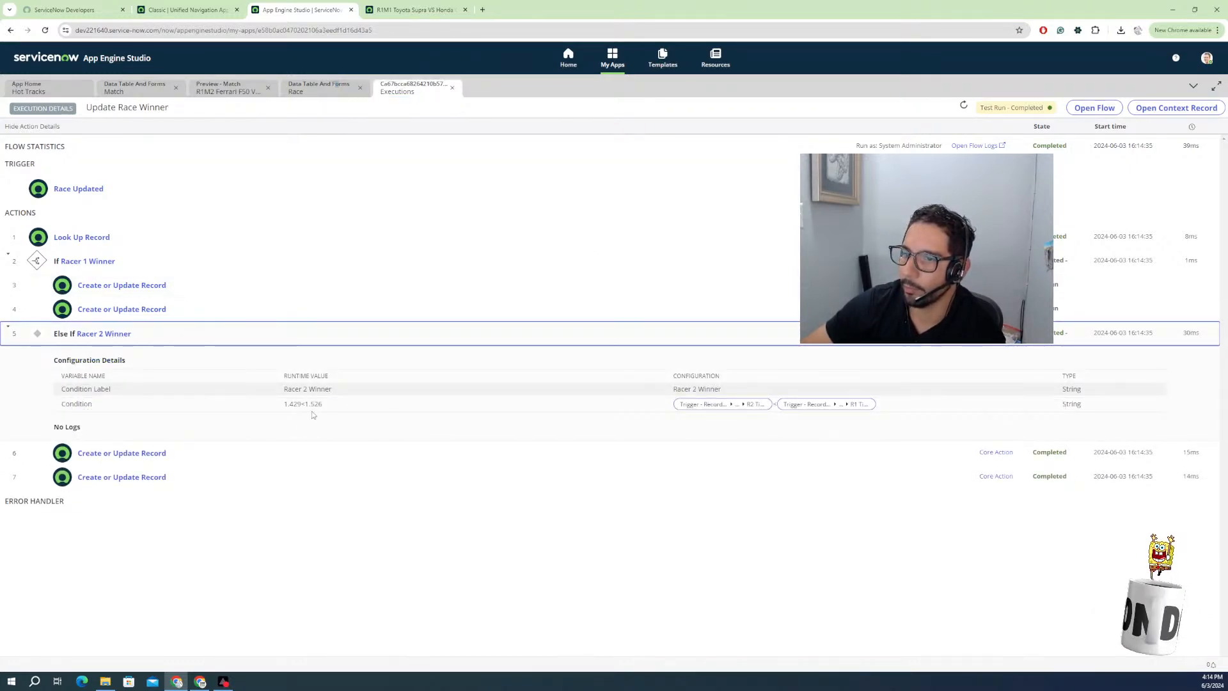
{"action": "left_click", "coordinate": [136, 457]}
{"action": "scroll", "coordinate": [562, 529], "scroll_direction": "down", "scroll_amount": 2}
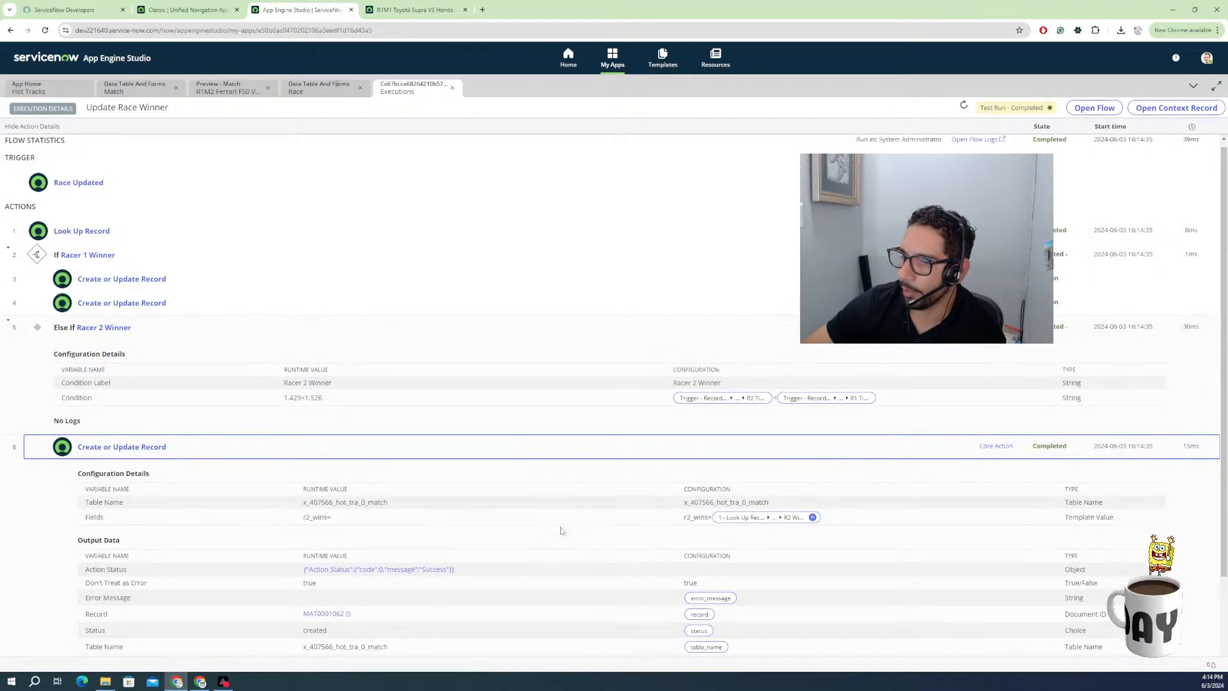
{"action": "left_click", "coordinate": [324, 524]}
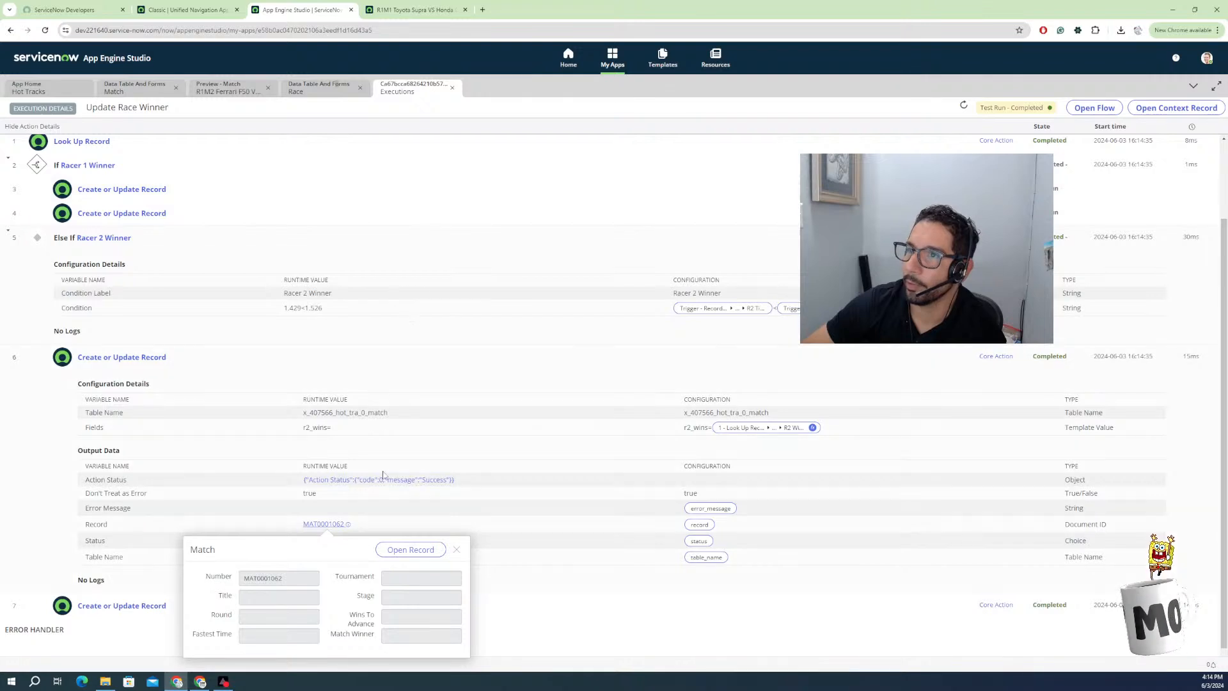
Open the Match record output by the flow test and compare it with the Toyota Supra VS Honda Civic Match.
{"action": "left_click", "coordinate": [433, 10]}
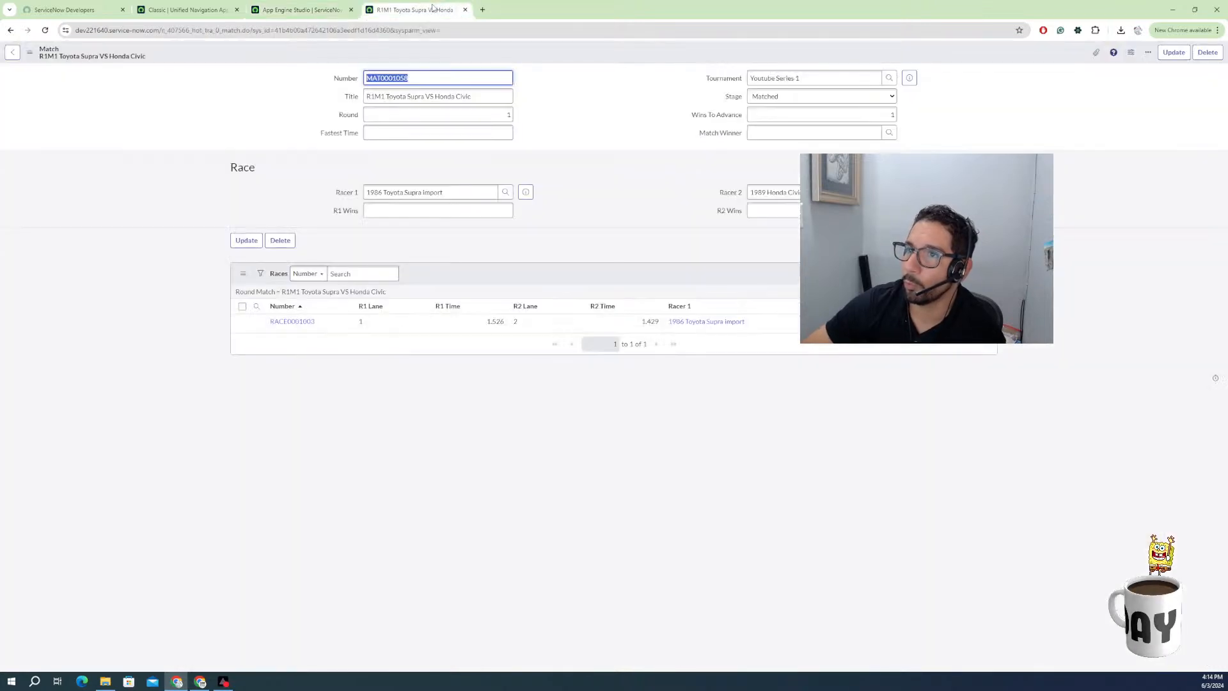
{"action": "left_click", "coordinate": [307, 9]}
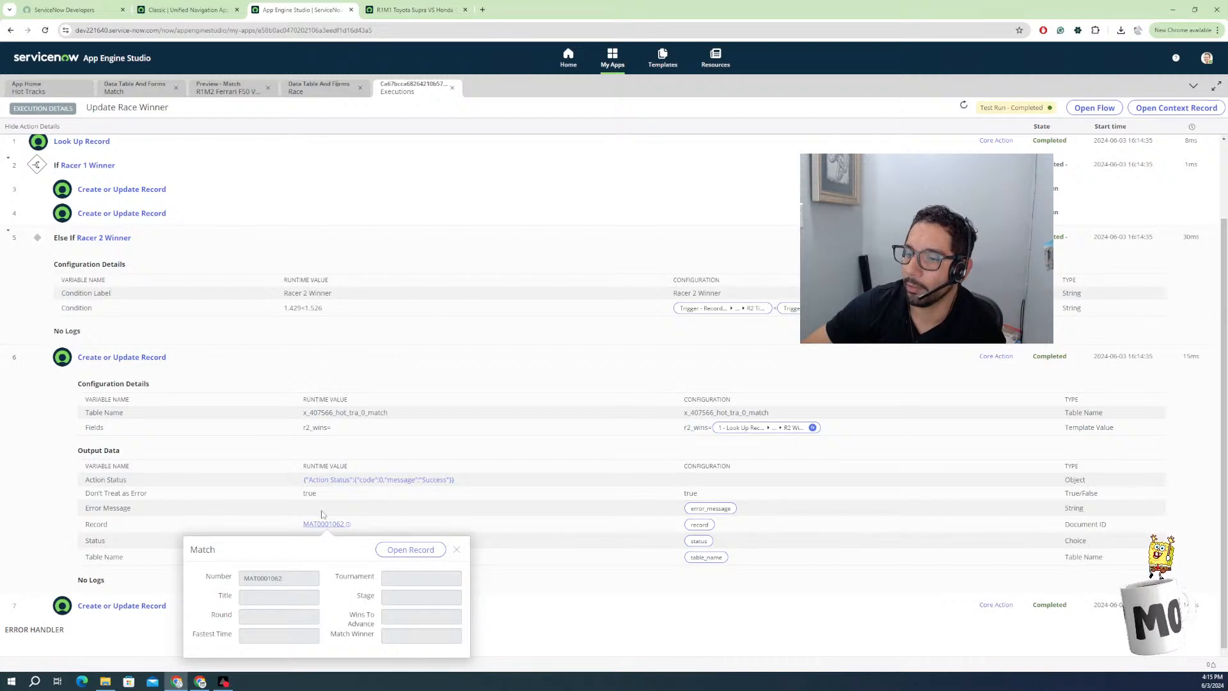
{"action": "left_click", "coordinate": [390, 551]}
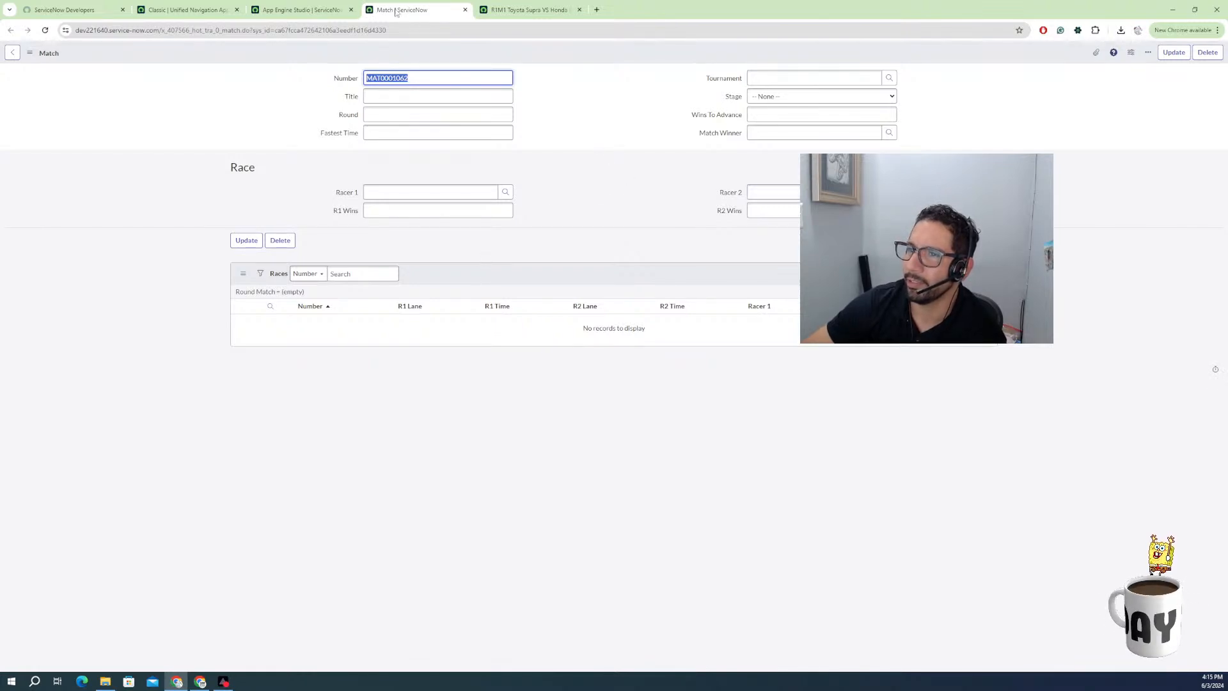
{"action": "left_click", "coordinate": [510, 13]}
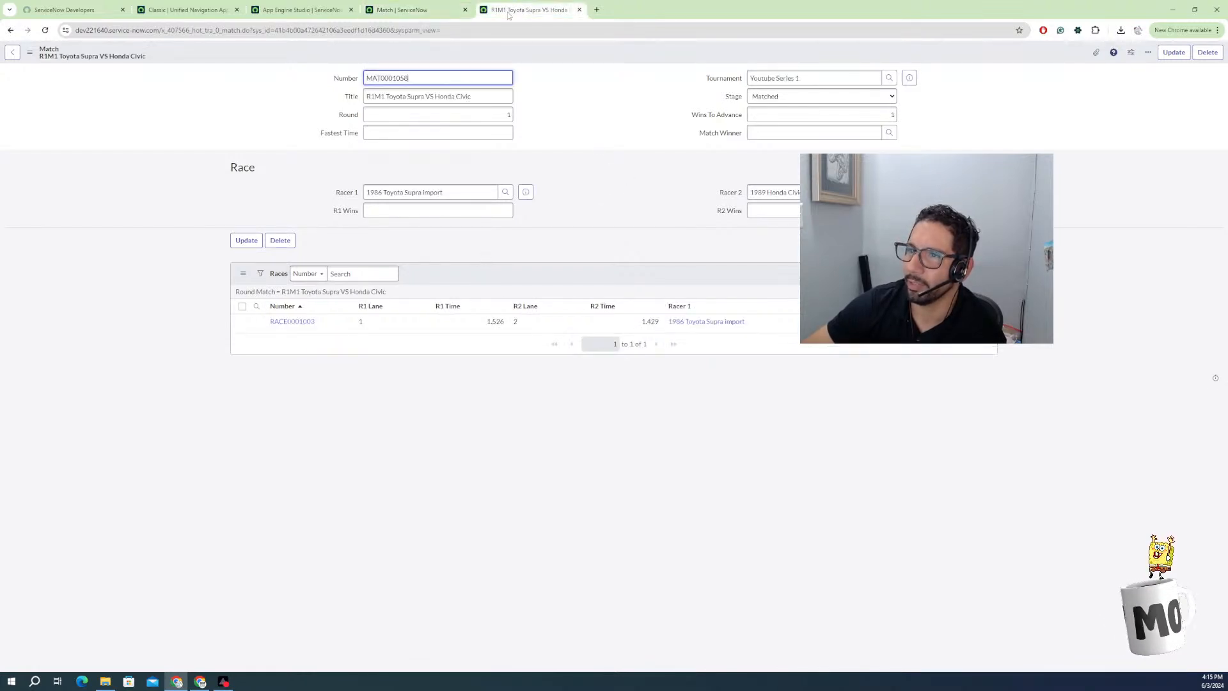
{"action": "left_click", "coordinate": [412, 12]}
{"action": "left_click", "coordinate": [323, 12]}
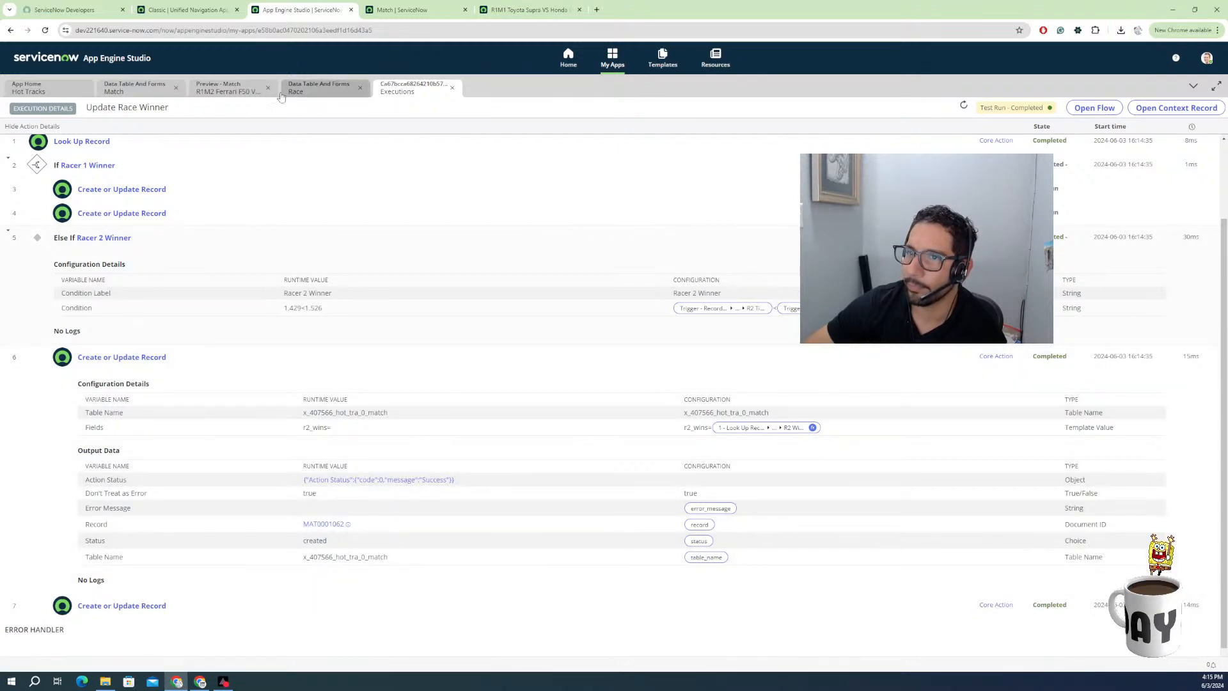
{"action": "left_click", "coordinate": [530, 11]}
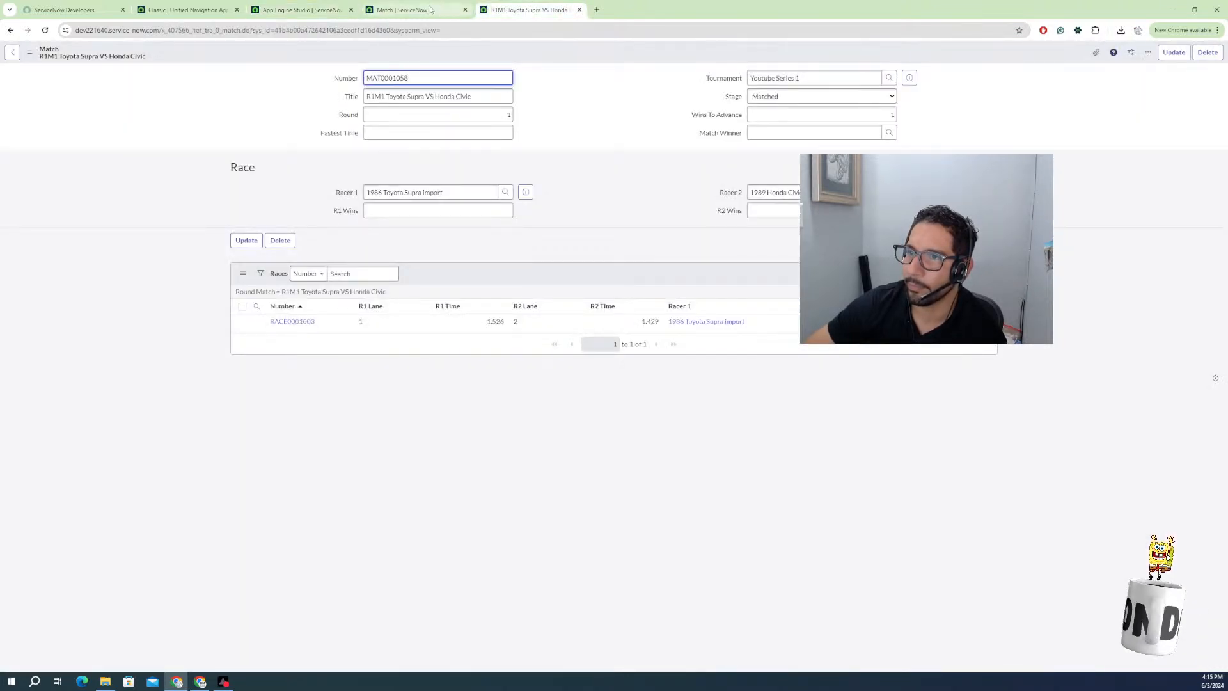
{"action": "left_click", "coordinate": [401, 11]}
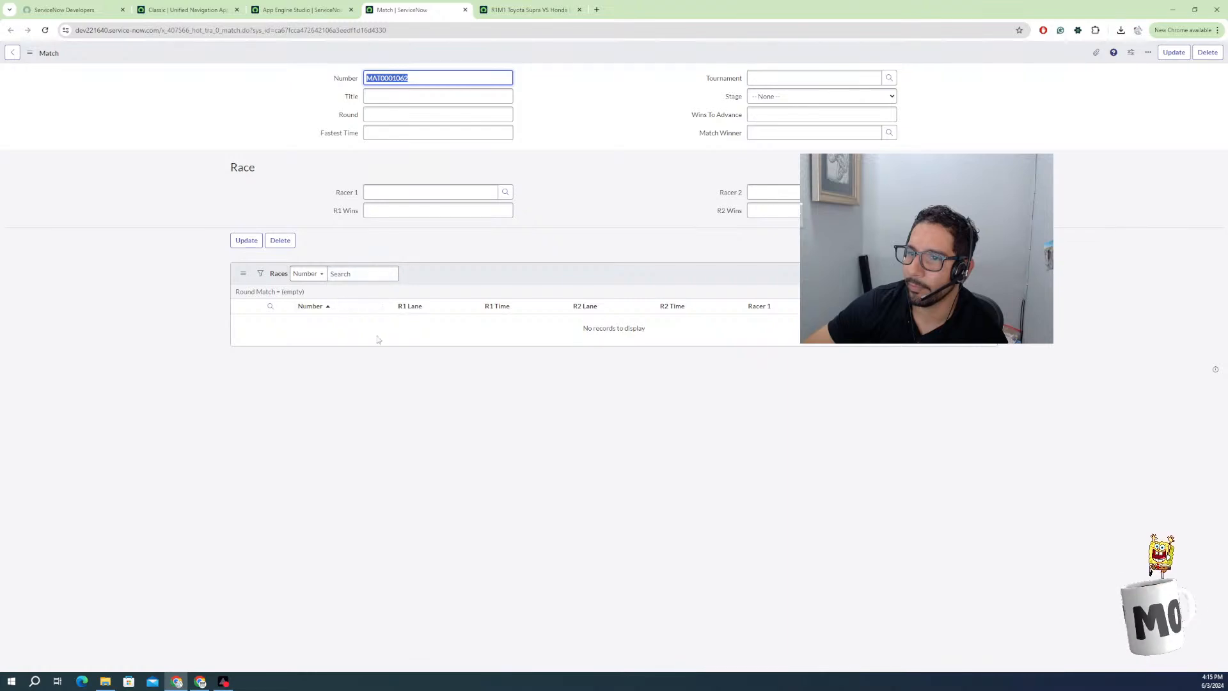
Close the empty Match record and inspect the Race Updated trigger's runtime values in the Update Race Winner execution details.
{"action": "left_click", "coordinate": [464, 10]}
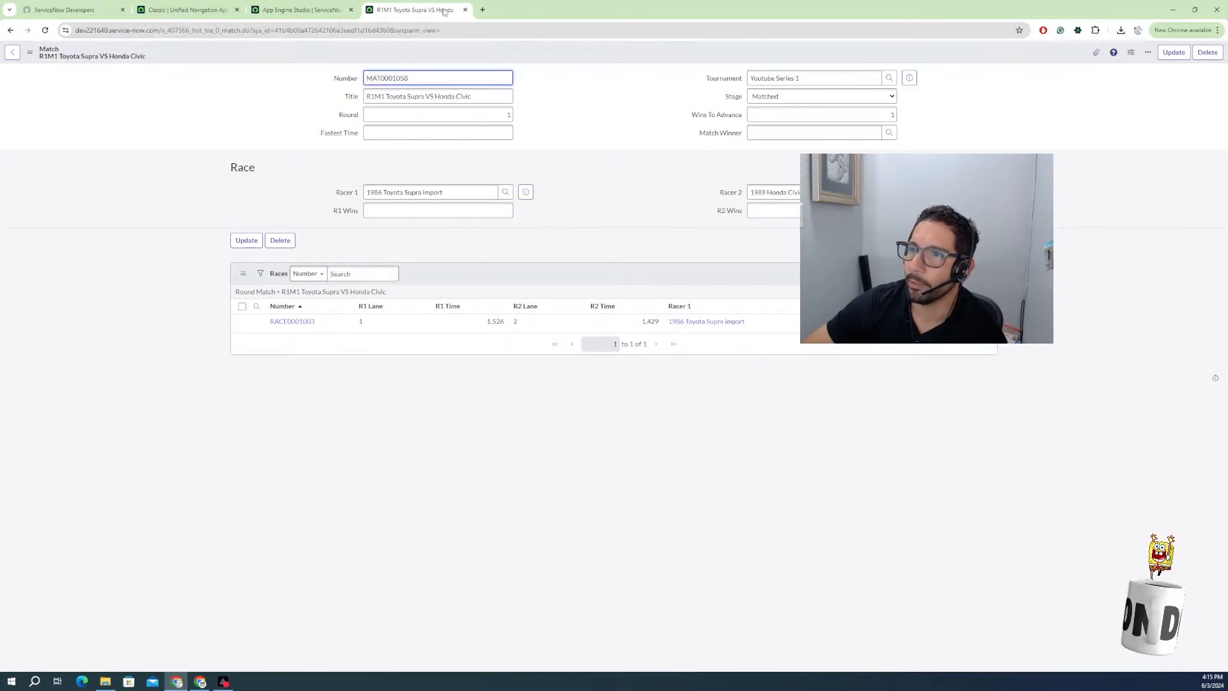
{"action": "left_click", "coordinate": [310, 8]}
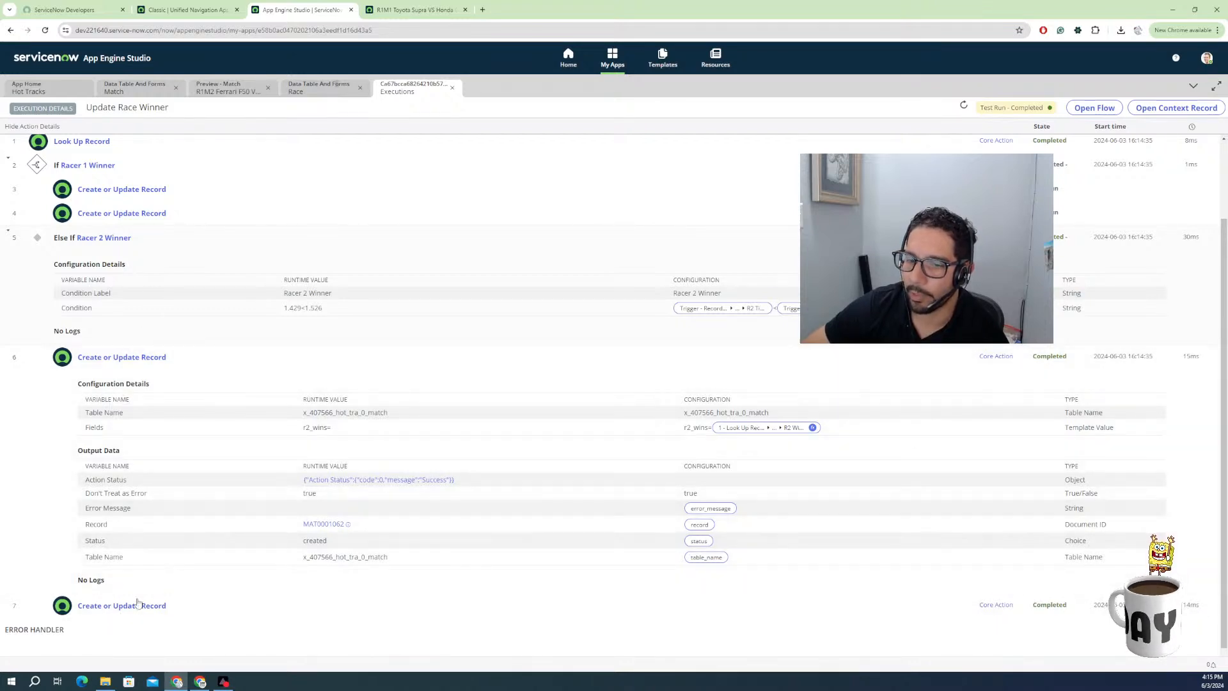
{"action": "scroll", "coordinate": [138, 435], "scroll_direction": "up", "scroll_amount": 2}
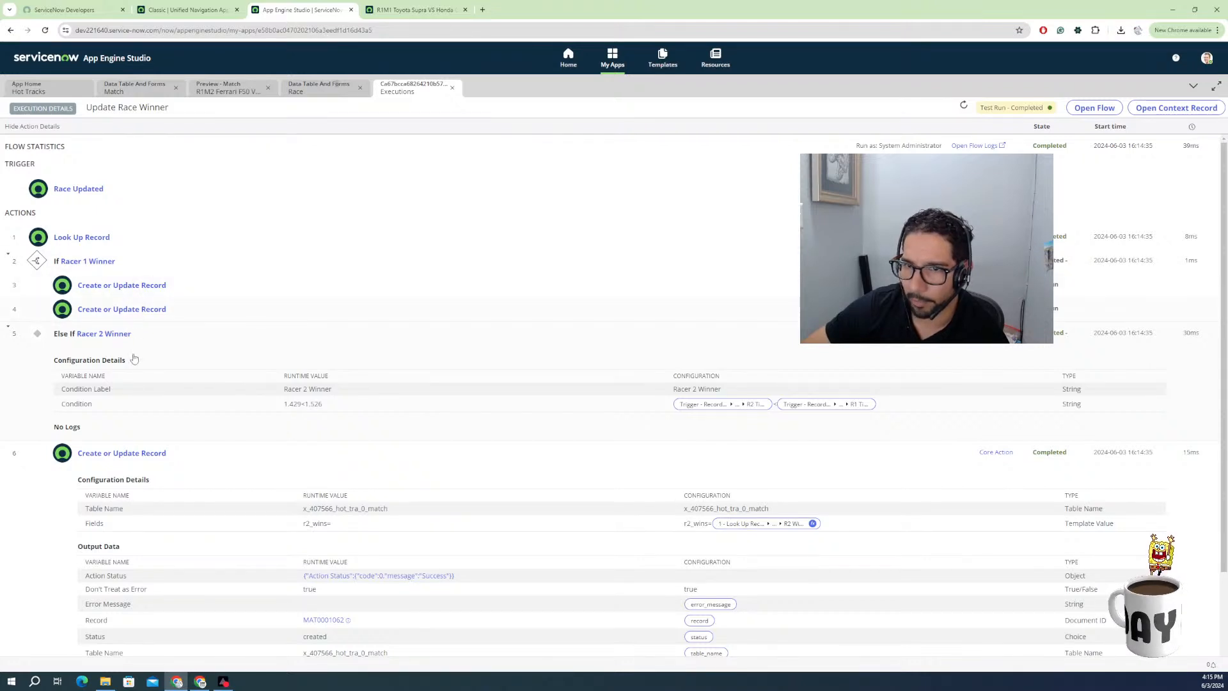
{"action": "left_click", "coordinate": [80, 188]}
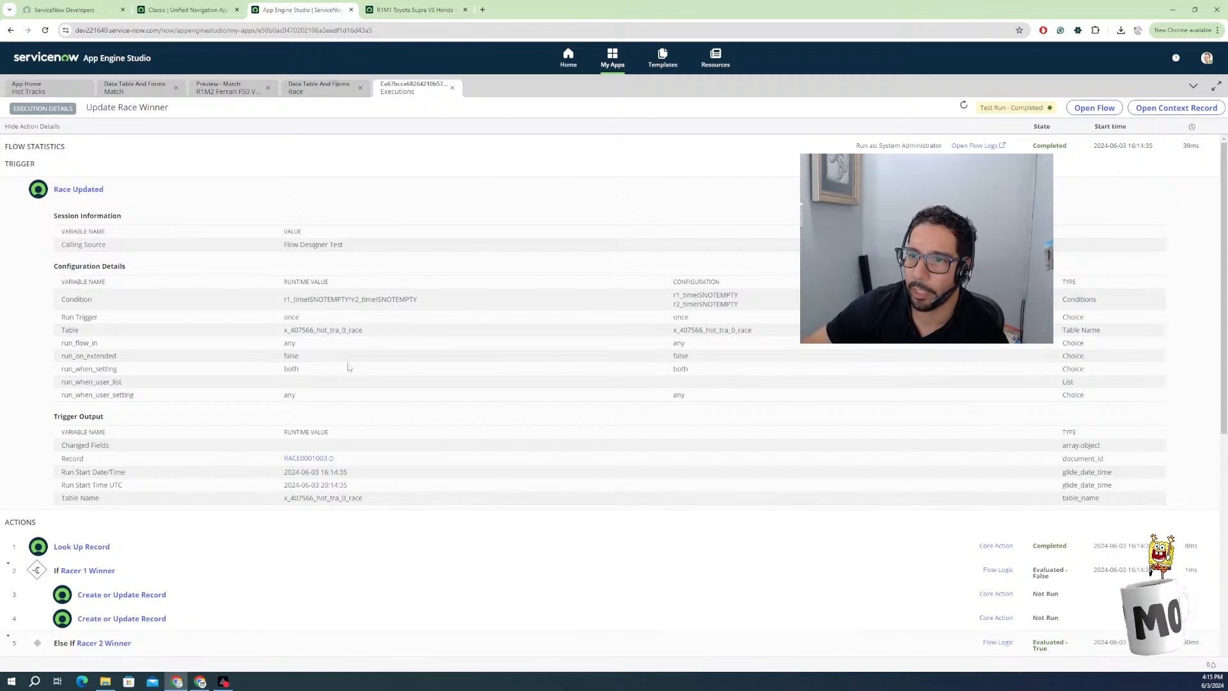
{"action": "scroll", "coordinate": [211, 280], "scroll_direction": "down", "scroll_amount": 3}
{"action": "scroll", "coordinate": [205, 274], "scroll_direction": "up", "scroll_amount": 3}
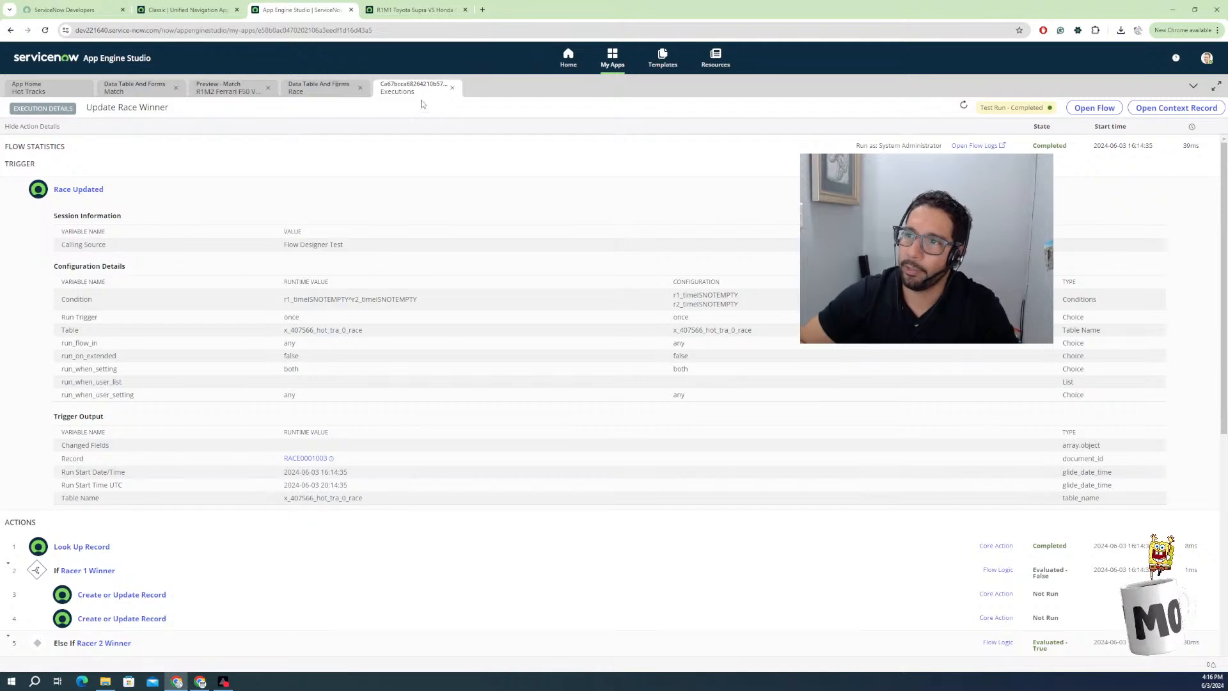
Close the execution details, the flow test, and the open Race, Match and preview pages to return to the Hot Tracks app home.
{"action": "left_click", "coordinate": [452, 88]}
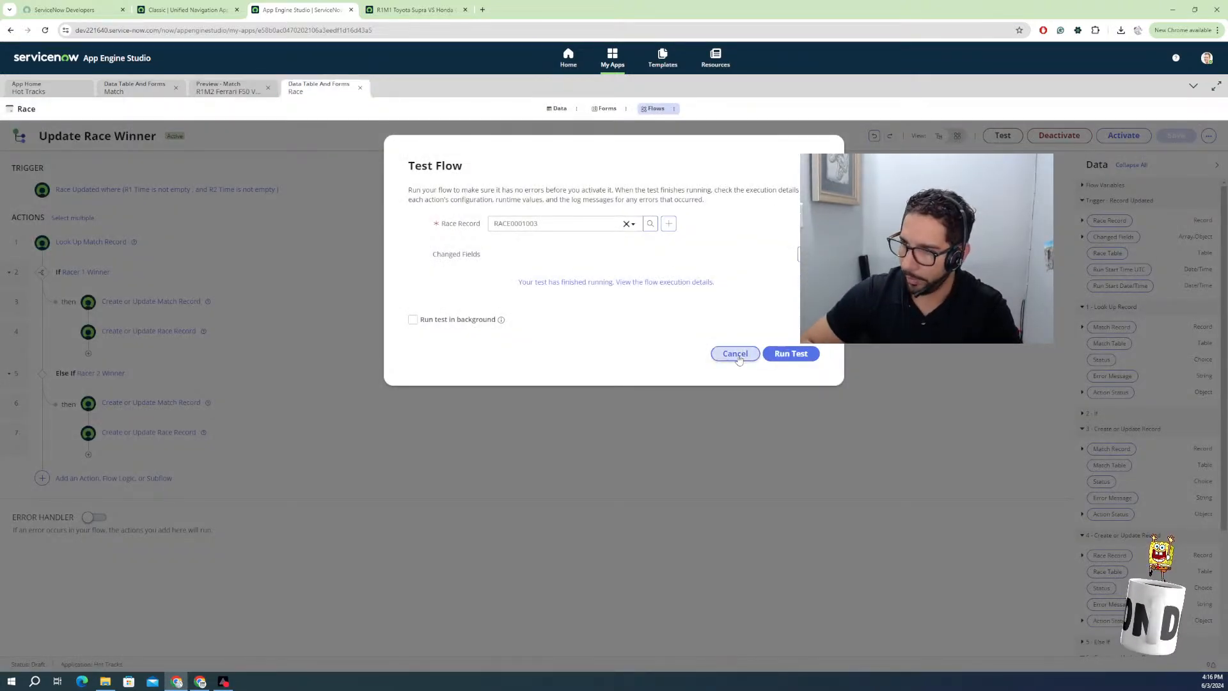
{"action": "left_click", "coordinate": [735, 353]}
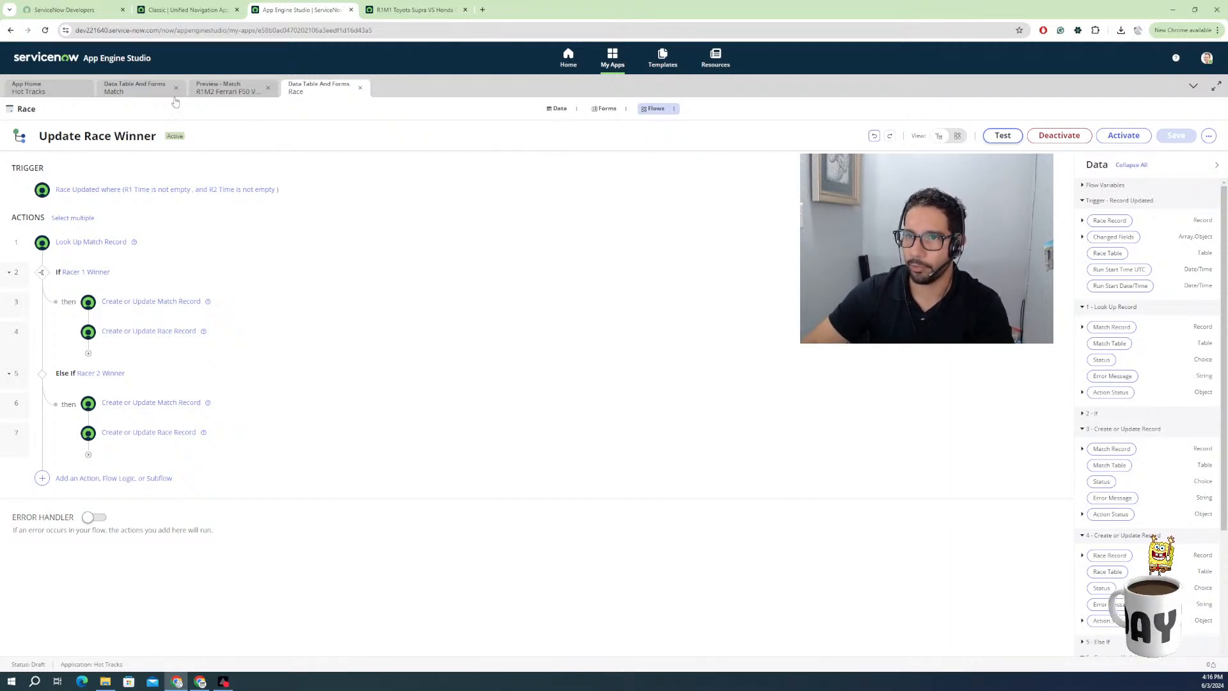
{"action": "left_click", "coordinate": [360, 89]}
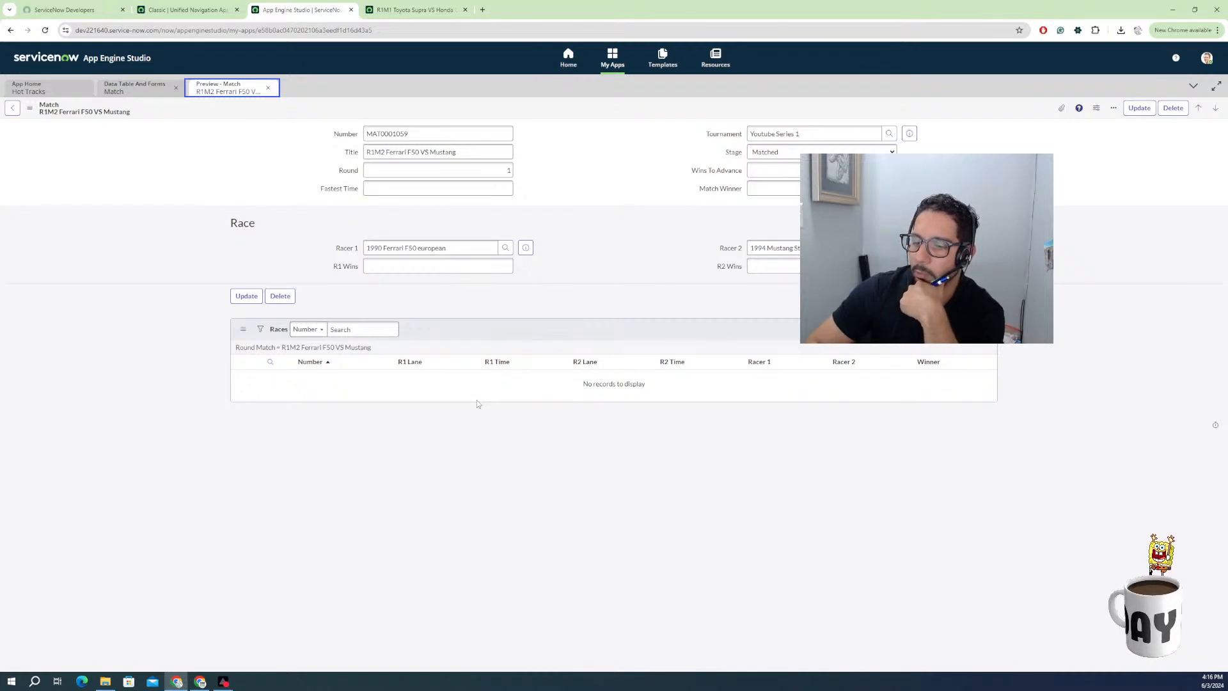
{"action": "left_click", "coordinate": [141, 92]}
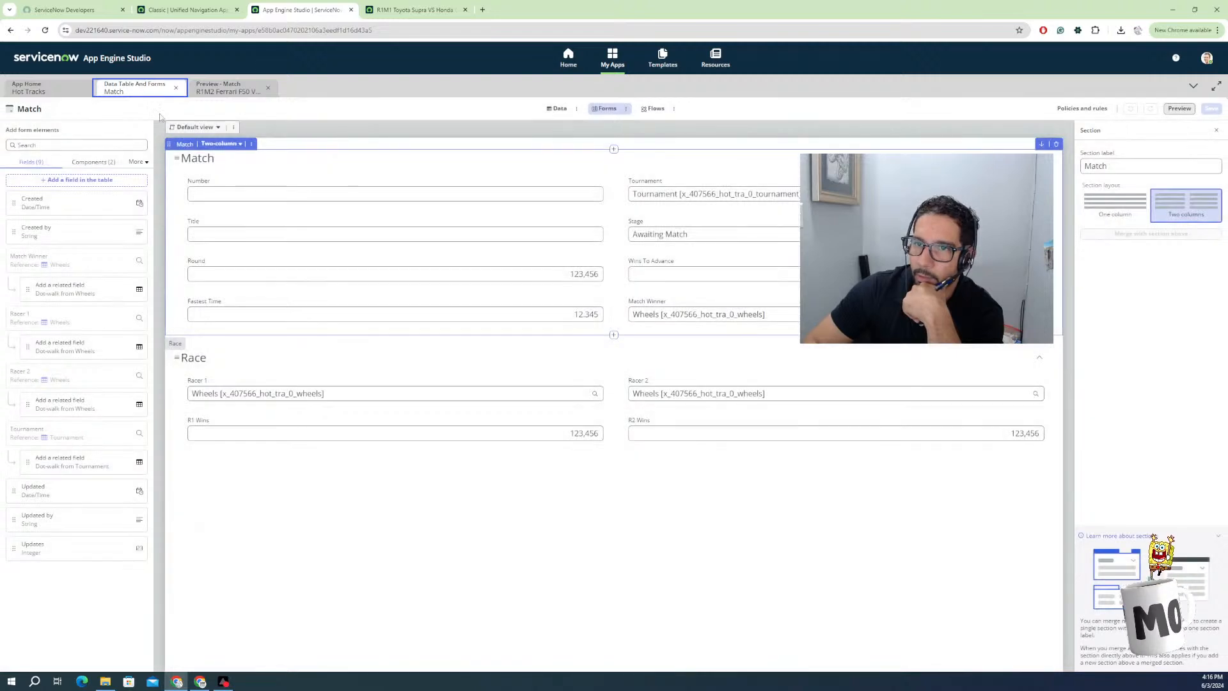
{"action": "left_click", "coordinate": [221, 94]}
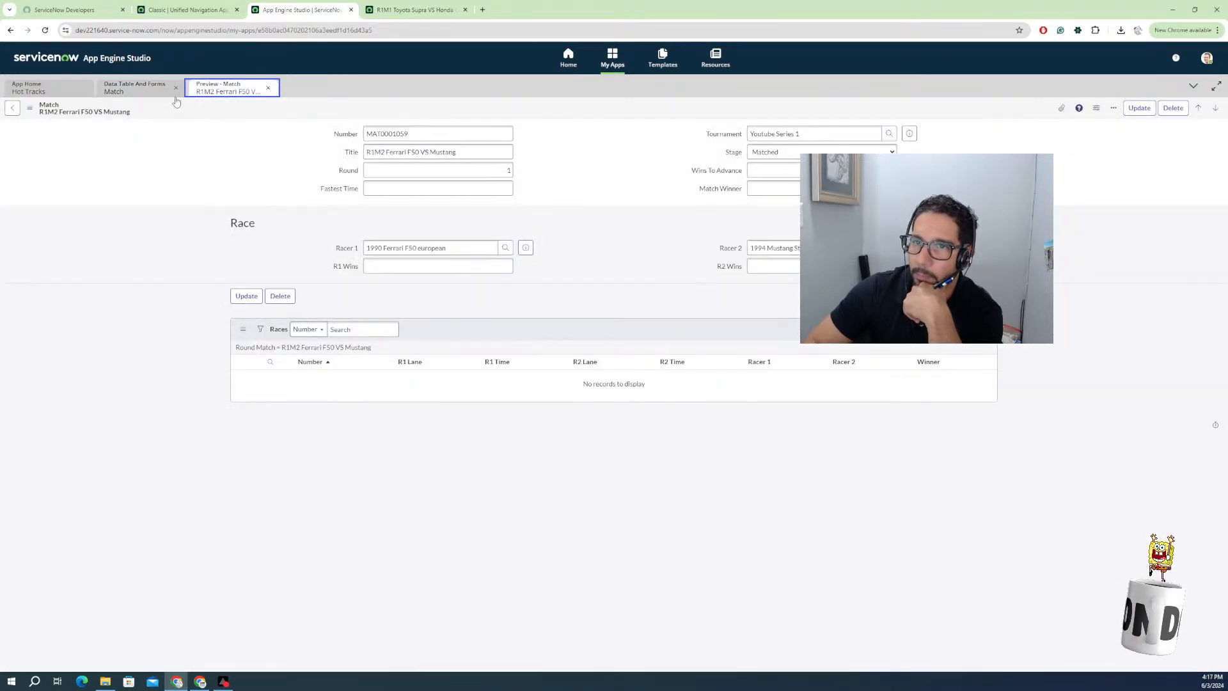
{"action": "left_click", "coordinate": [177, 90]}
{"action": "left_click", "coordinate": [177, 90]}
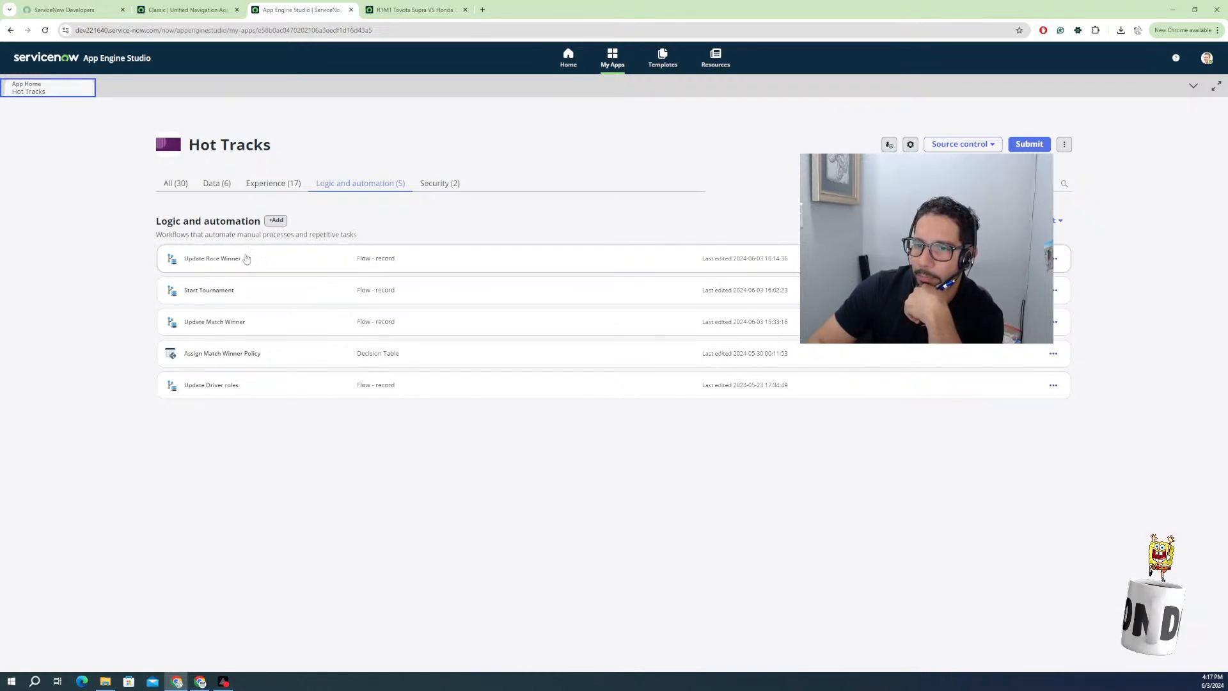
Create a new flow named Create Match Races under Logic and automation and open it for editing.
{"action": "left_click", "coordinate": [276, 220]}
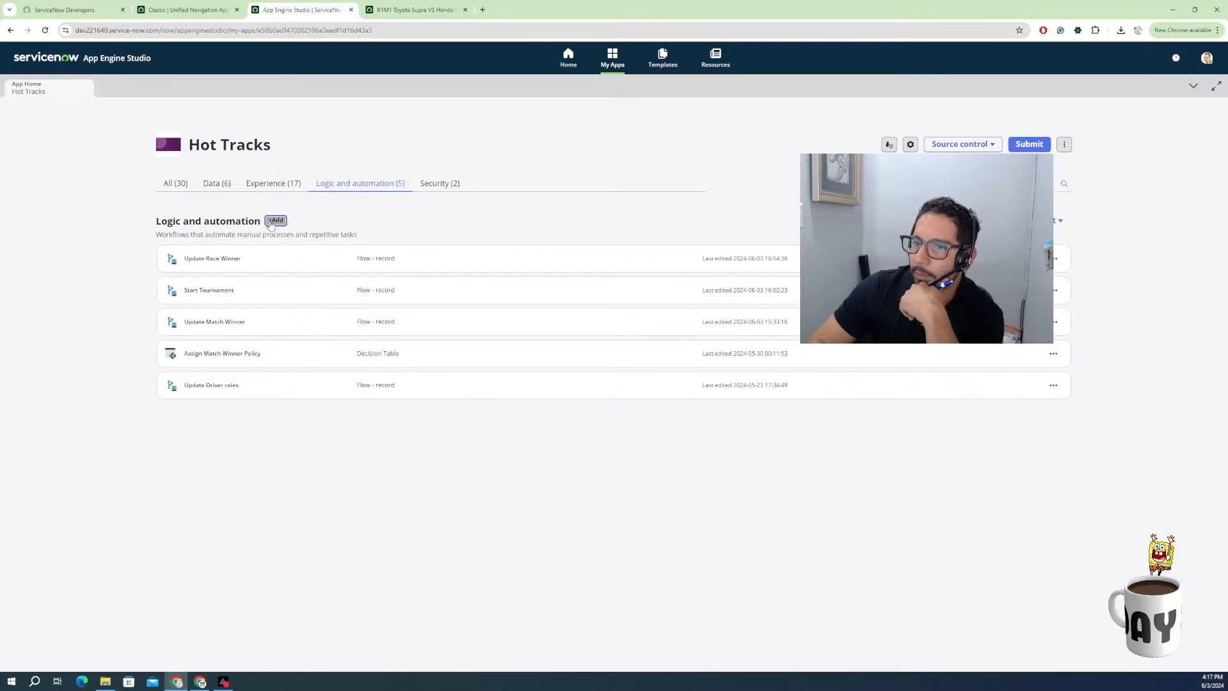
{"action": "left_click", "coordinate": [352, 264]}
{"action": "left_click", "coordinate": [348, 274]}
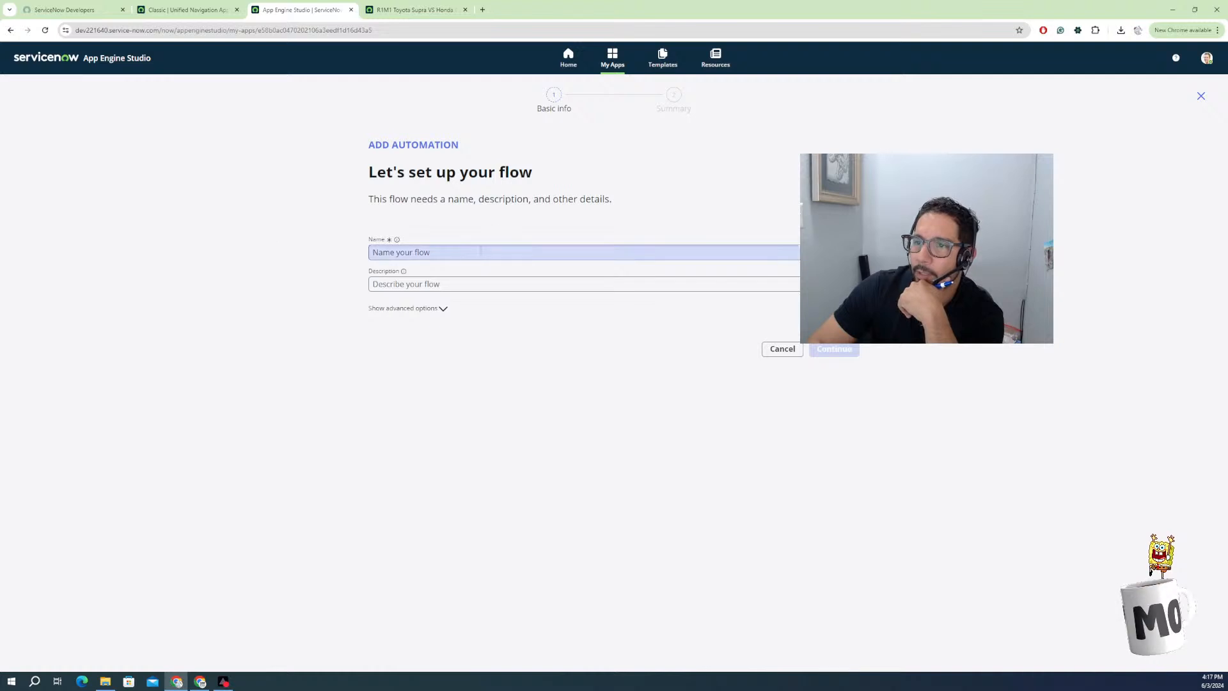
{"action": "left_click", "coordinate": [479, 251]}
{"action": "type", "text": "Create Ra"}
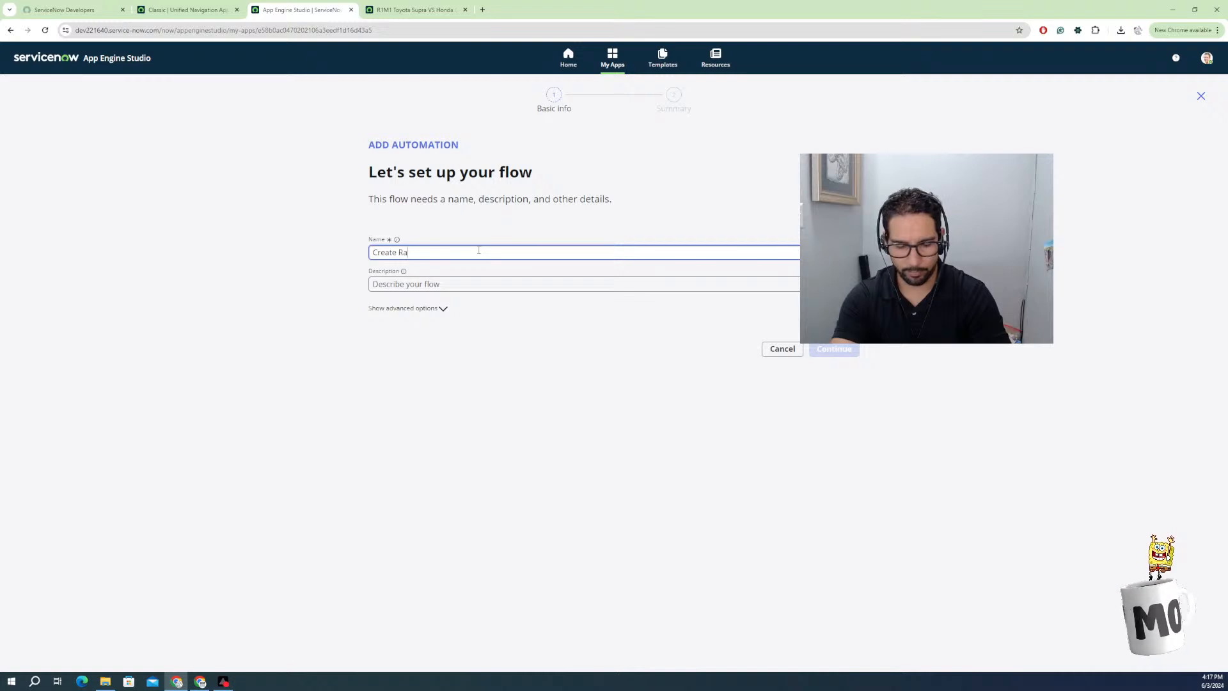
{"action": "key", "text": "BackSpace"}
{"action": "key", "text": "BackSpace"}
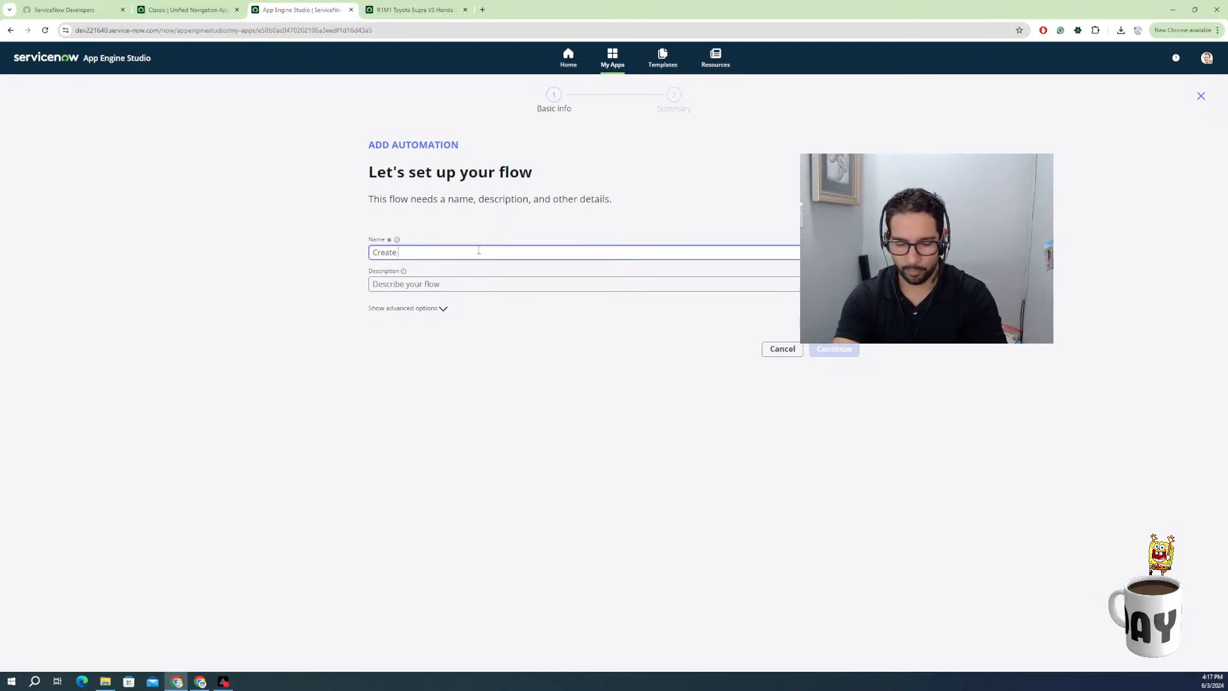
{"action": "type", "text": "Match "}
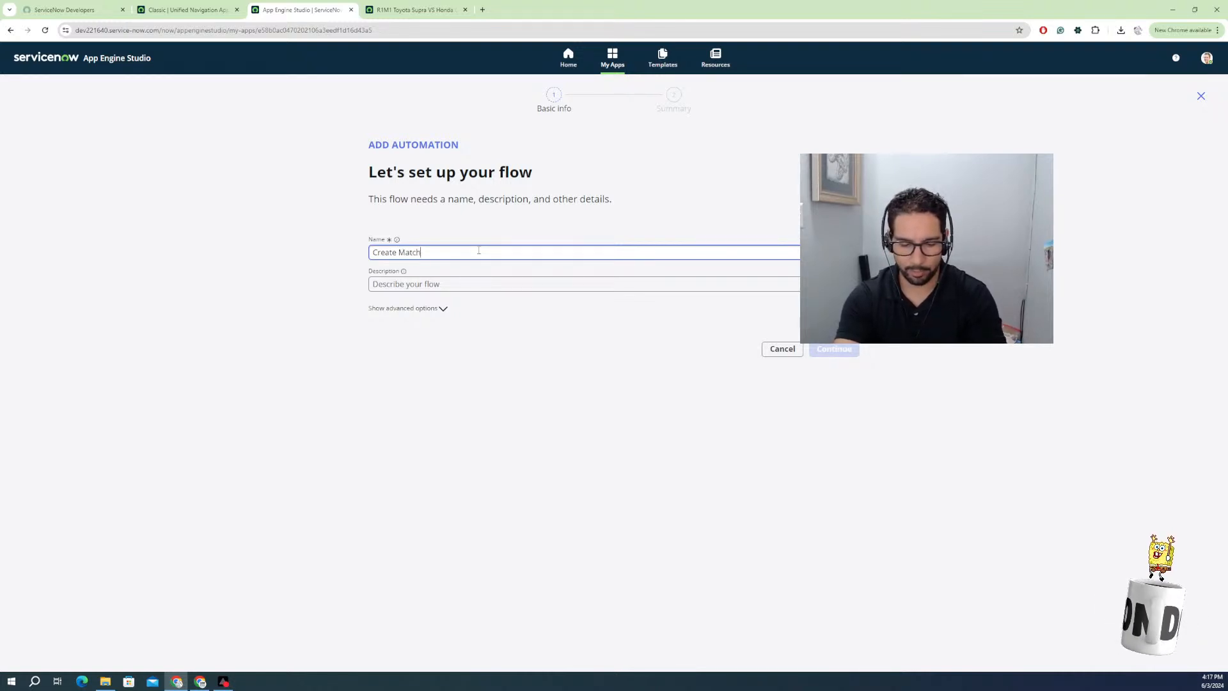
{"action": "type", "text": "Races"}
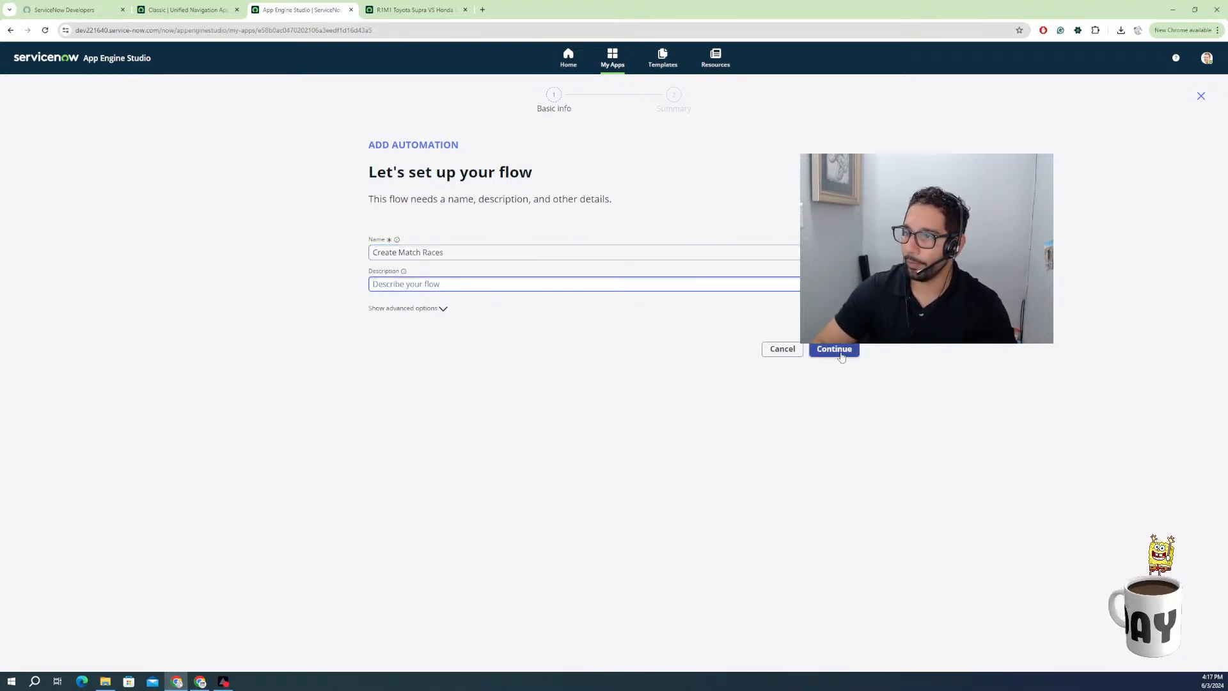
{"action": "left_click", "coordinate": [836, 350]}
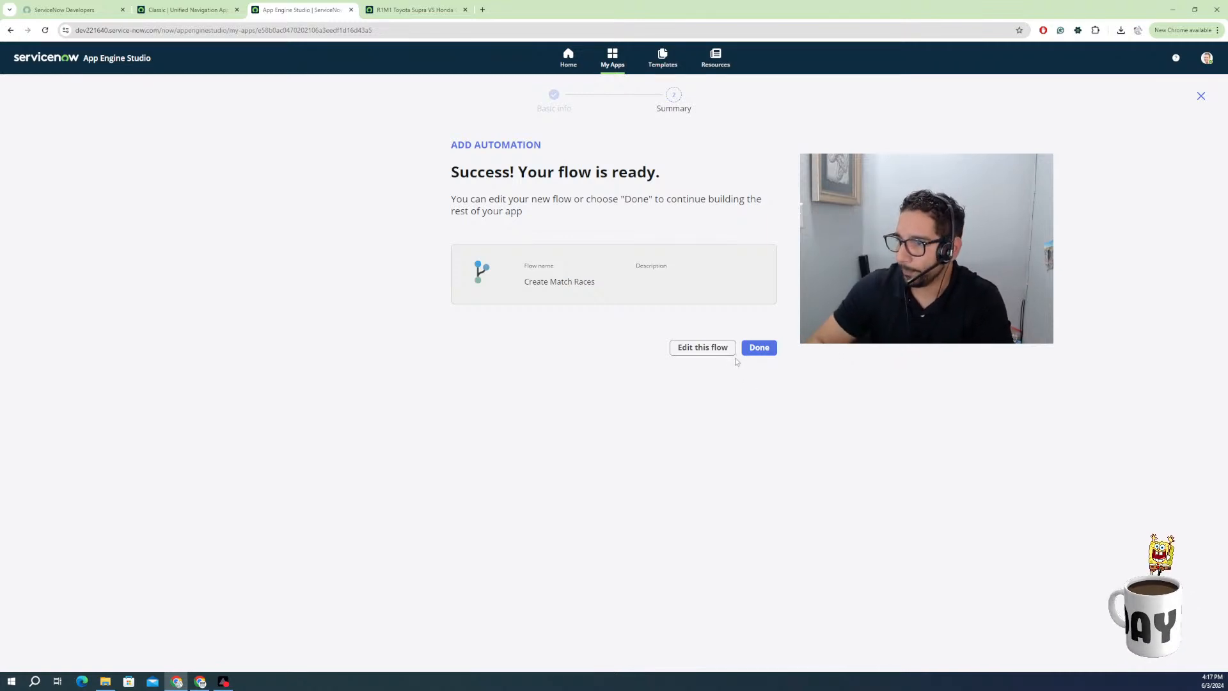
{"action": "left_click", "coordinate": [706, 350]}
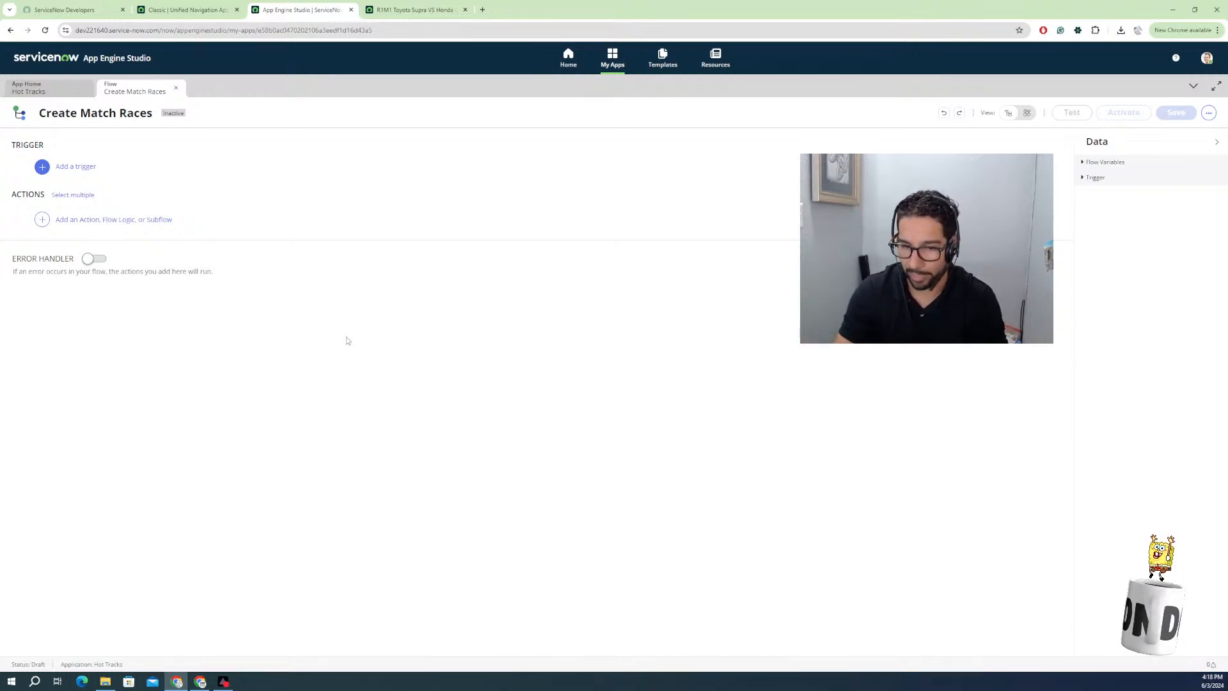
Add an Updated record trigger to the Create Match Races flow on the Match [x_407566_hot_tra_0_match] table.
{"action": "left_click", "coordinate": [83, 169]}
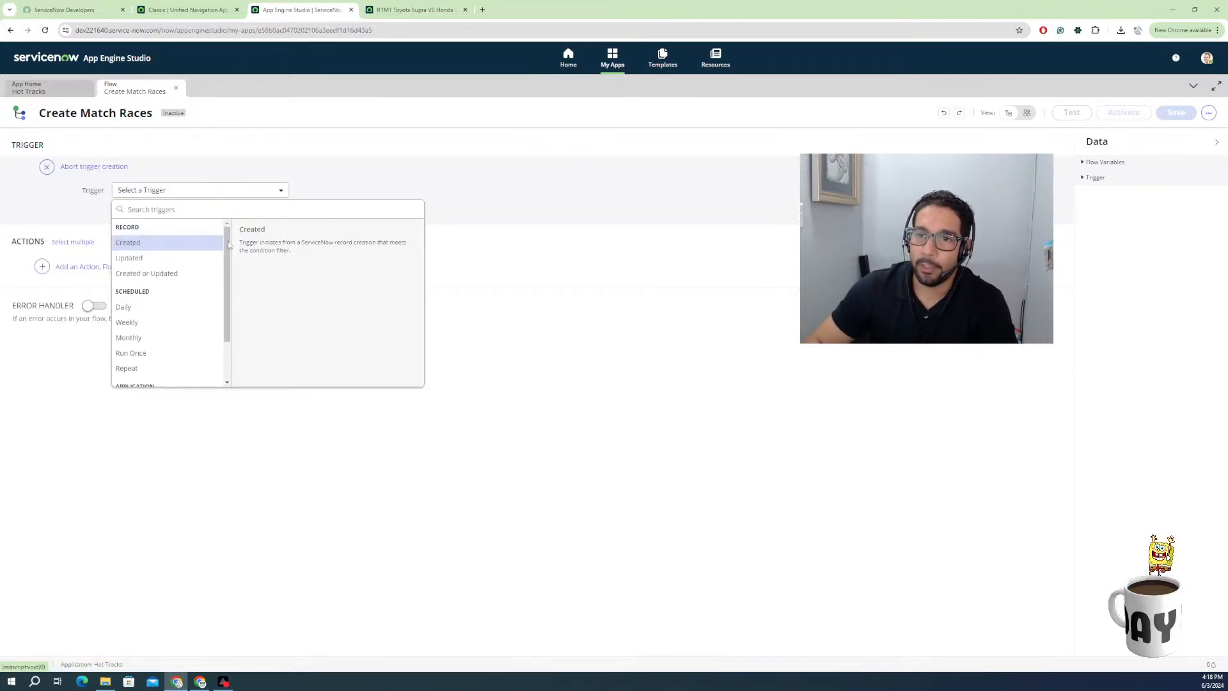
{"action": "left_click", "coordinate": [133, 258]}
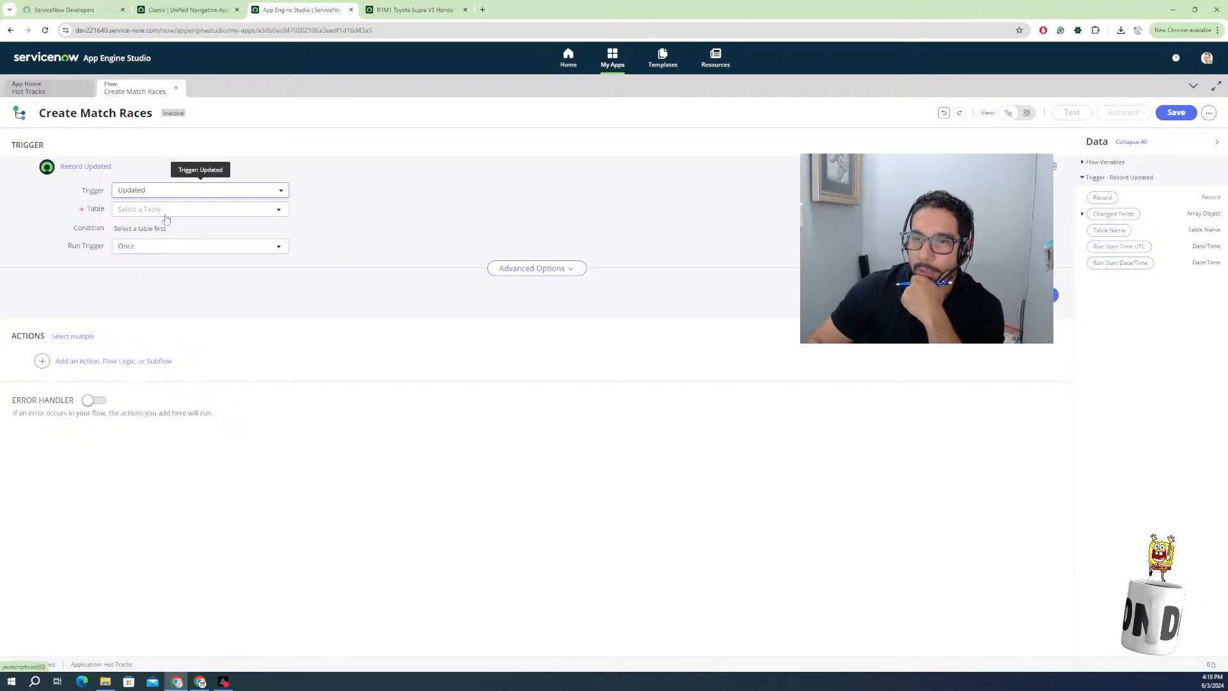
{"action": "left_click", "coordinate": [189, 213]}
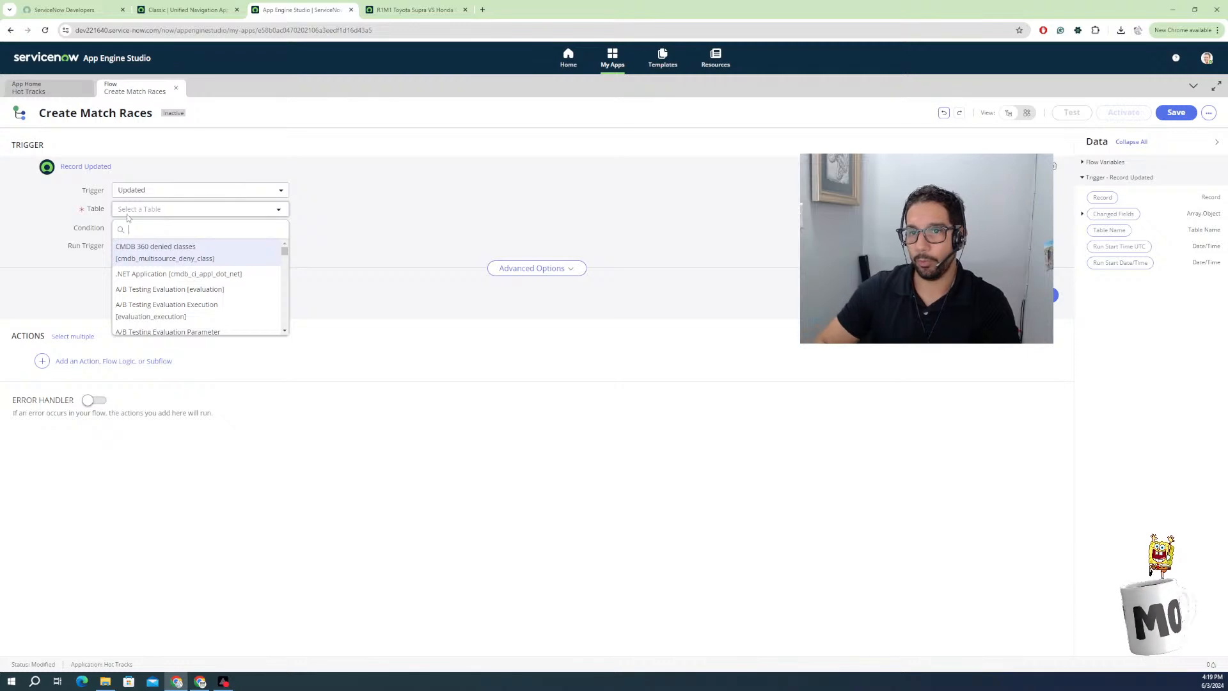
{"action": "type", "text": "ma"}
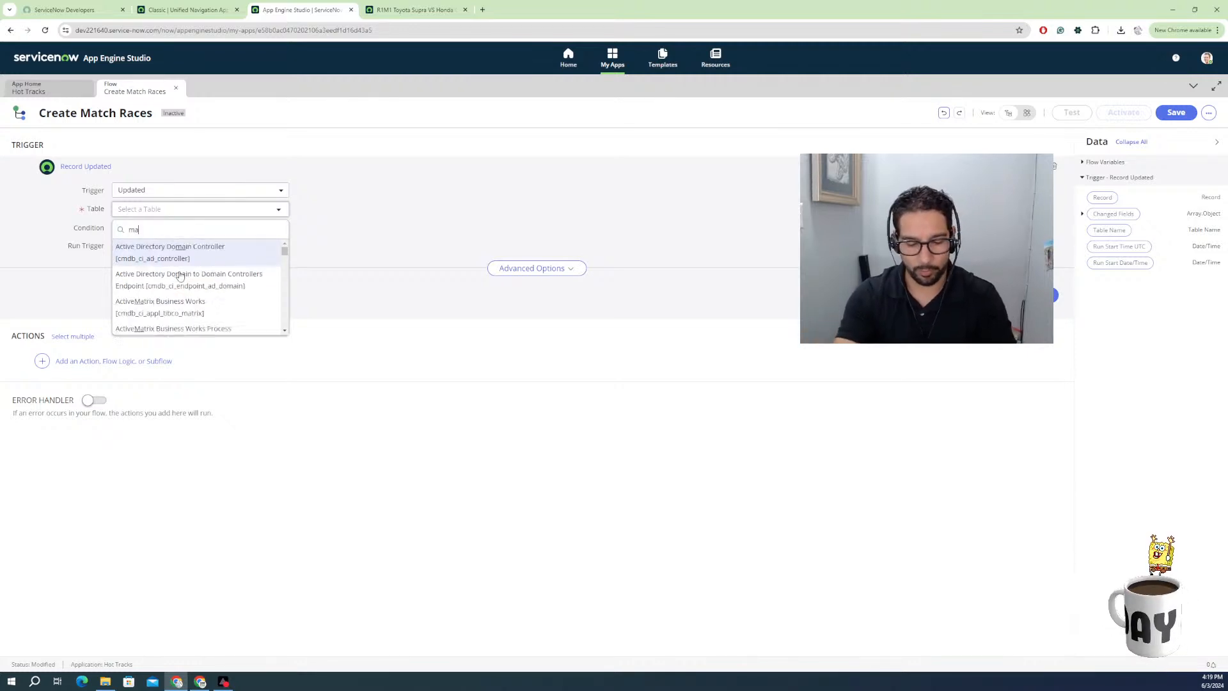
{"action": "type", "text": "tch"}
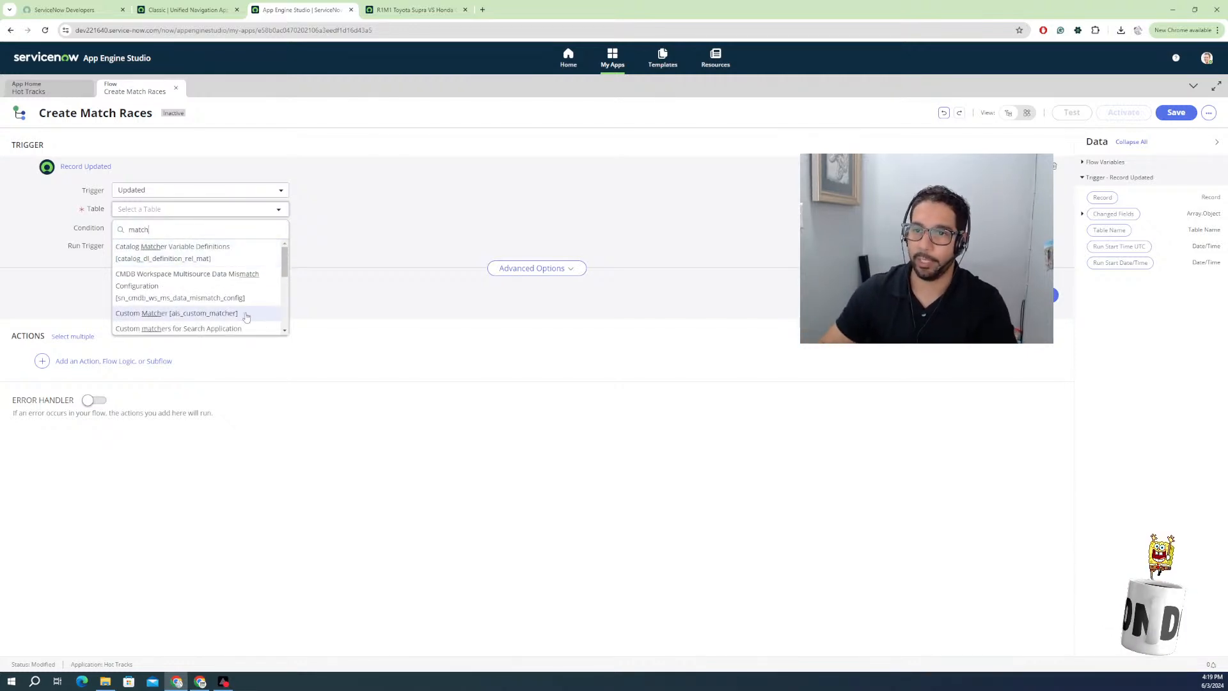
{"action": "scroll", "coordinate": [185, 304], "scroll_direction": "down", "scroll_amount": 4}
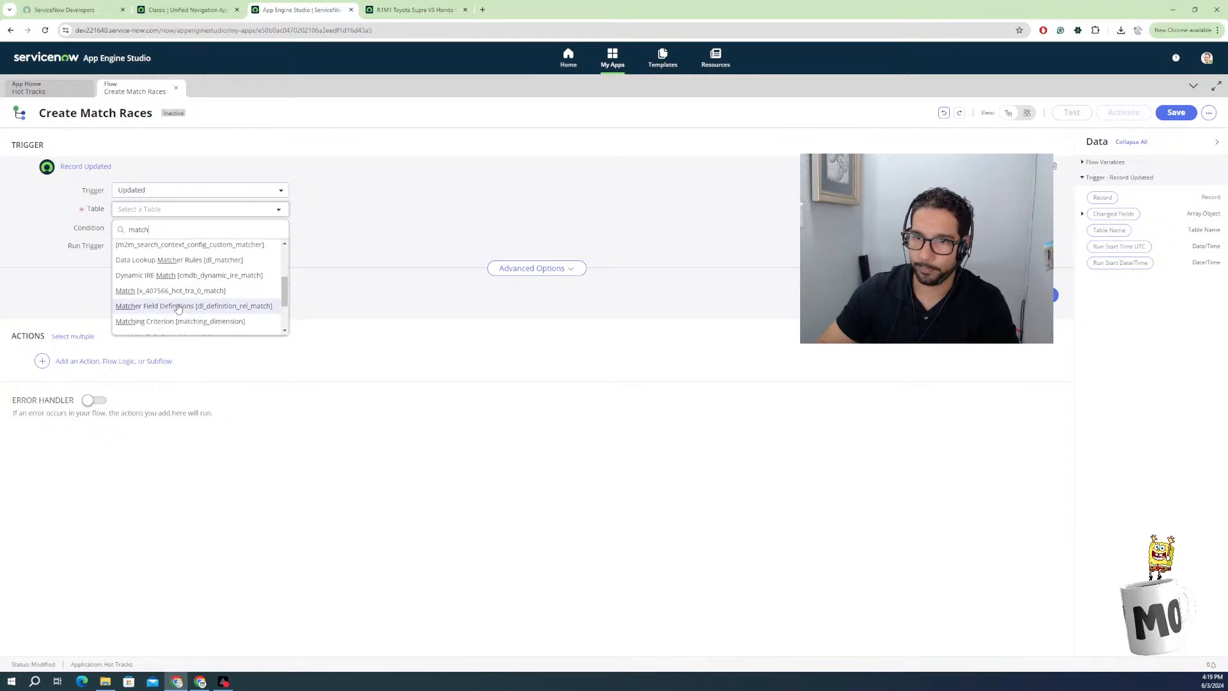
{"action": "left_click", "coordinate": [160, 293]}
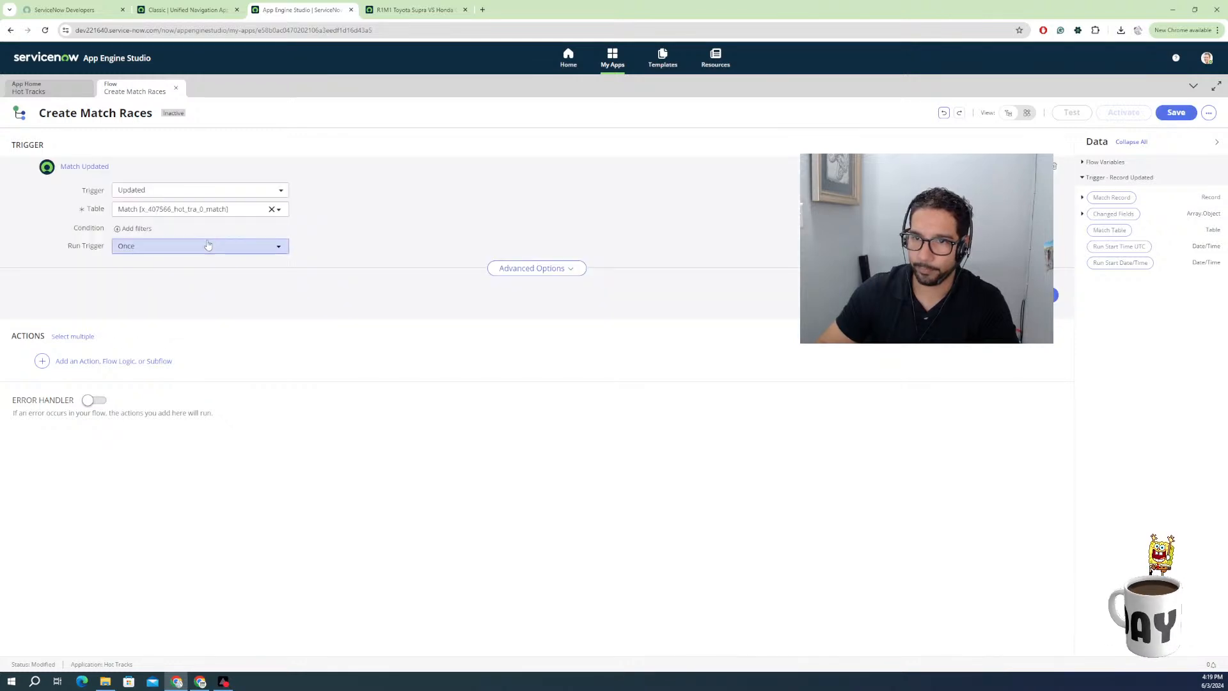
Add a trigger condition requiring that Racer 1 is not empty.
{"action": "left_click", "coordinate": [143, 229]}
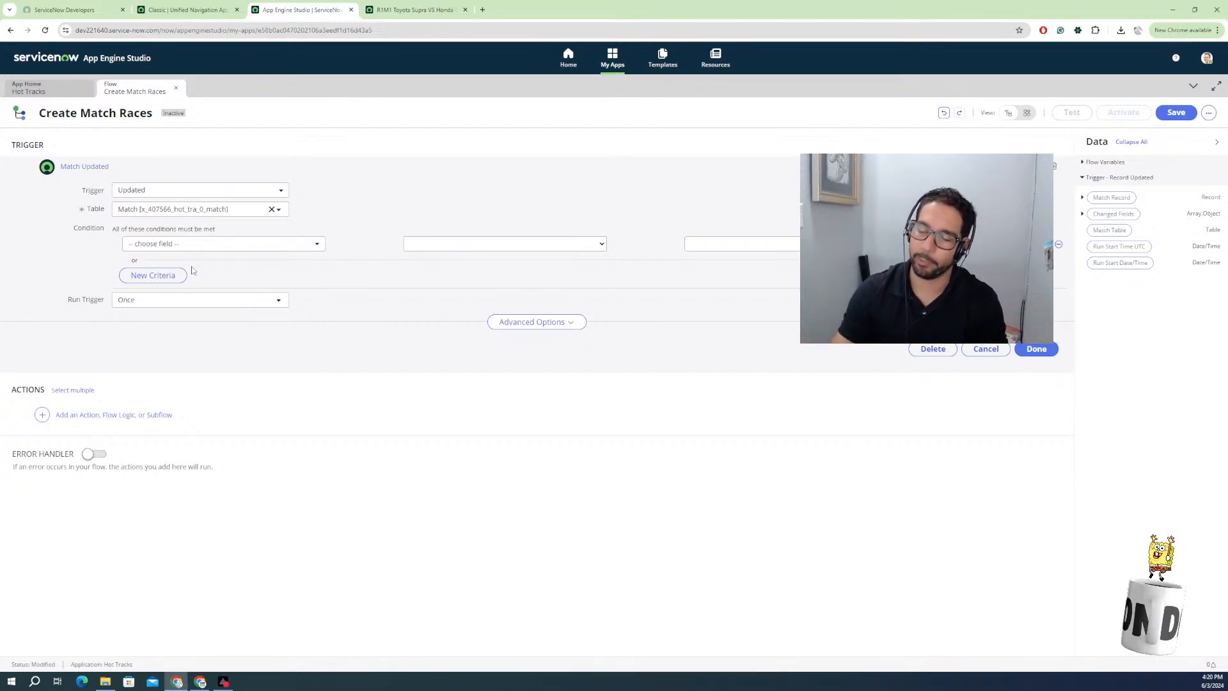
{"action": "left_click", "coordinate": [305, 248]}
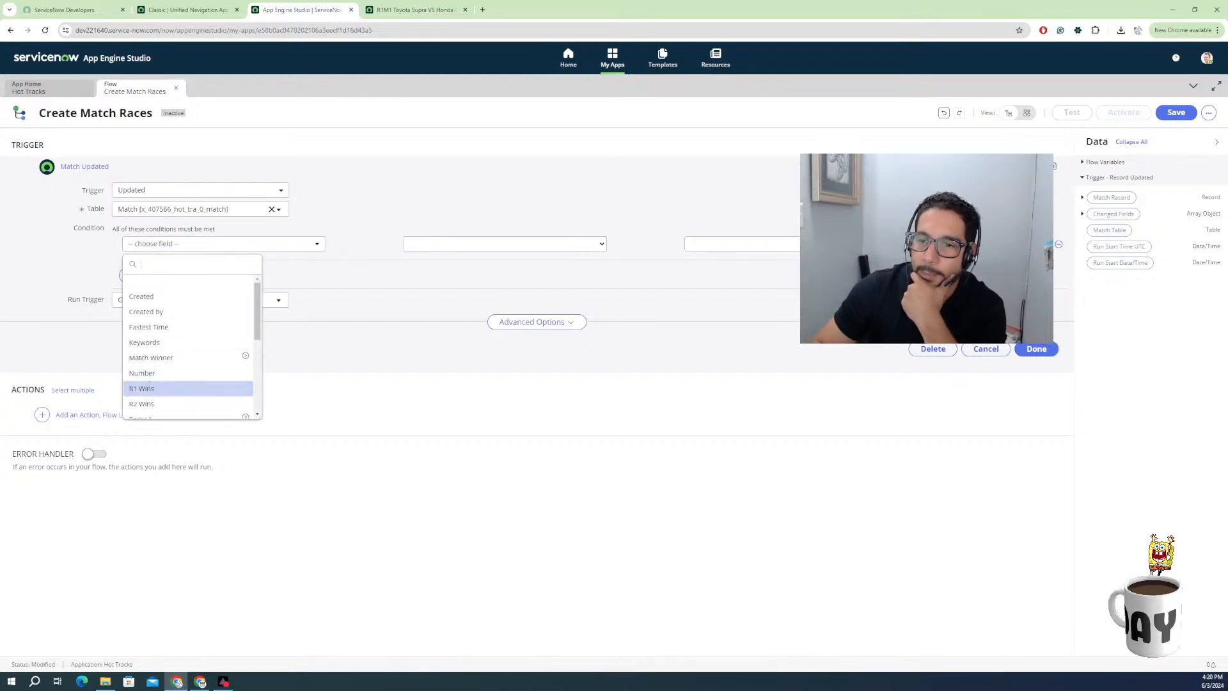
{"action": "scroll", "coordinate": [158, 399], "scroll_direction": "down", "scroll_amount": 1}
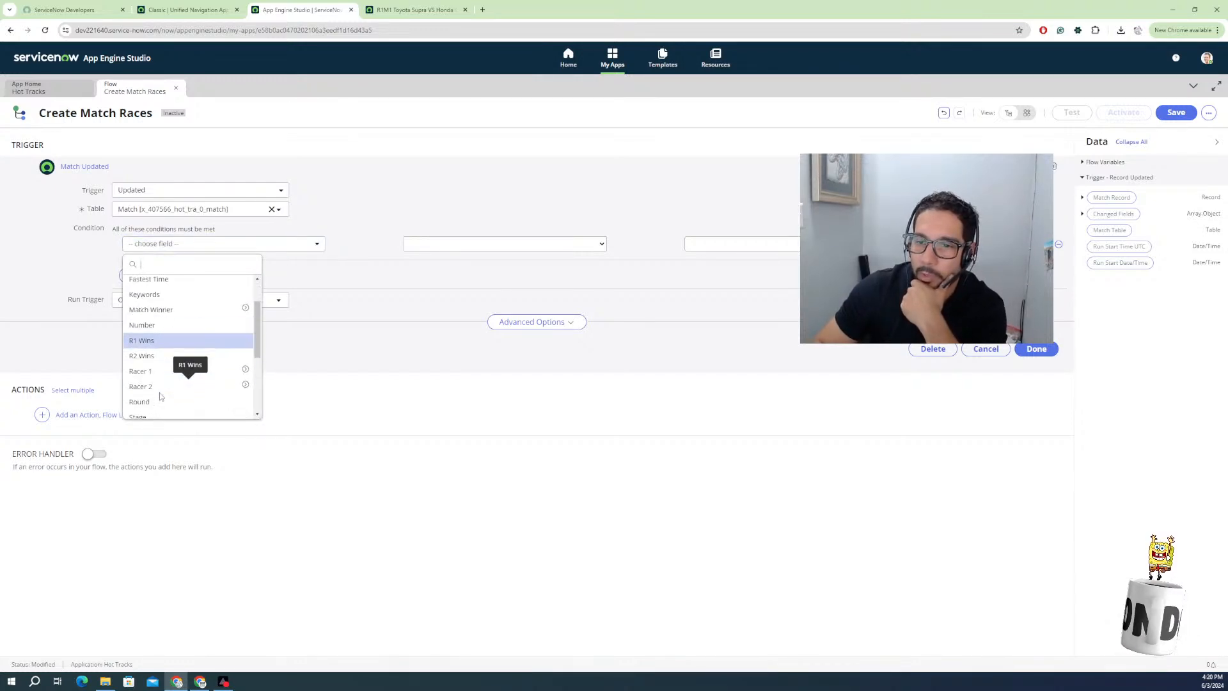
{"action": "left_click", "coordinate": [154, 370]}
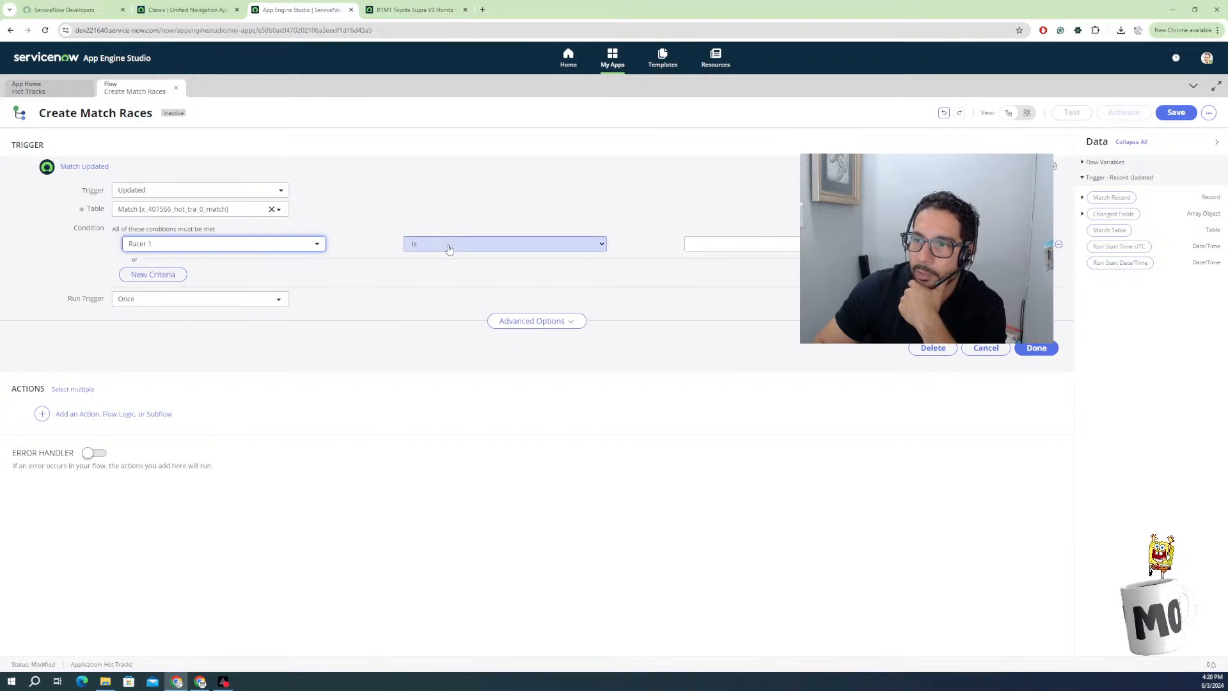
{"action": "left_click", "coordinate": [449, 245]}
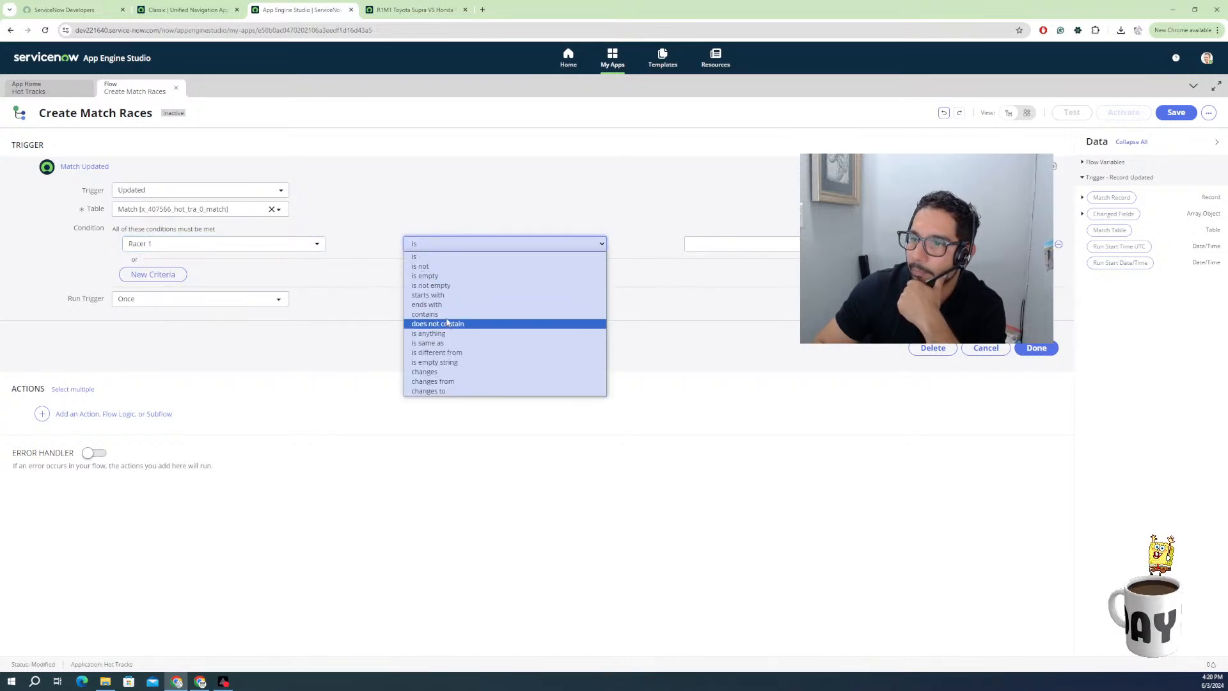
{"action": "left_click", "coordinate": [444, 289]}
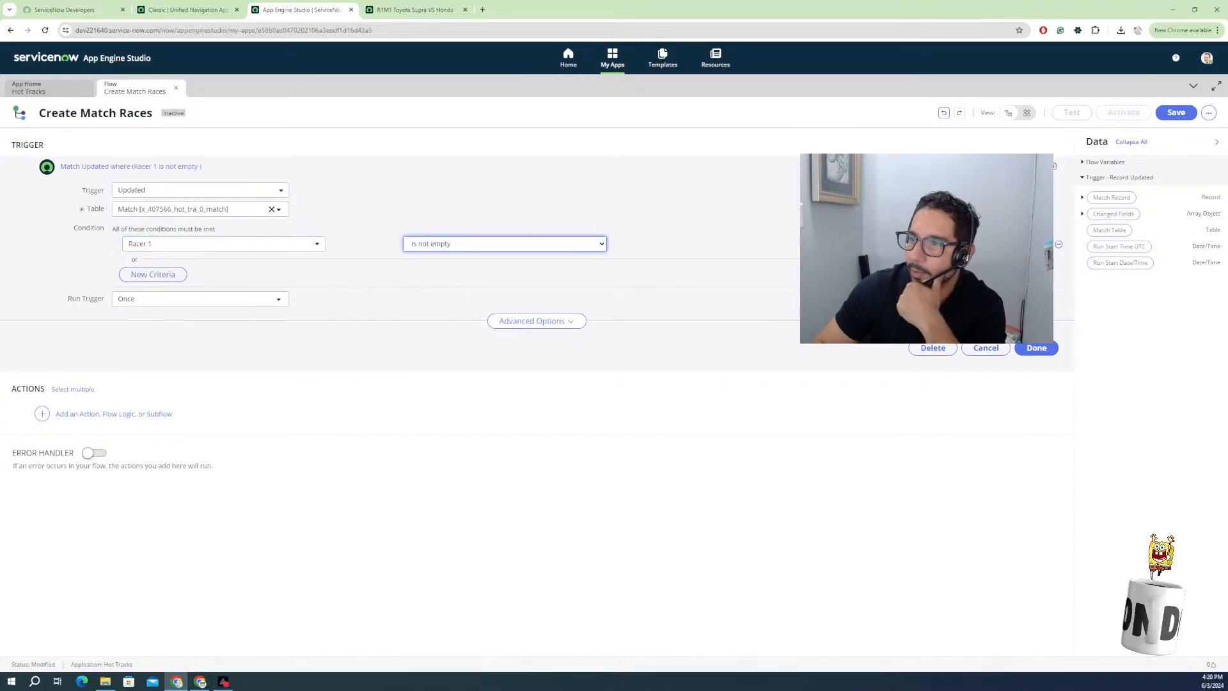
Add a second trigger condition requiring that Racer 2 is not empty.
{"action": "left_click", "coordinate": [1037, 244]}
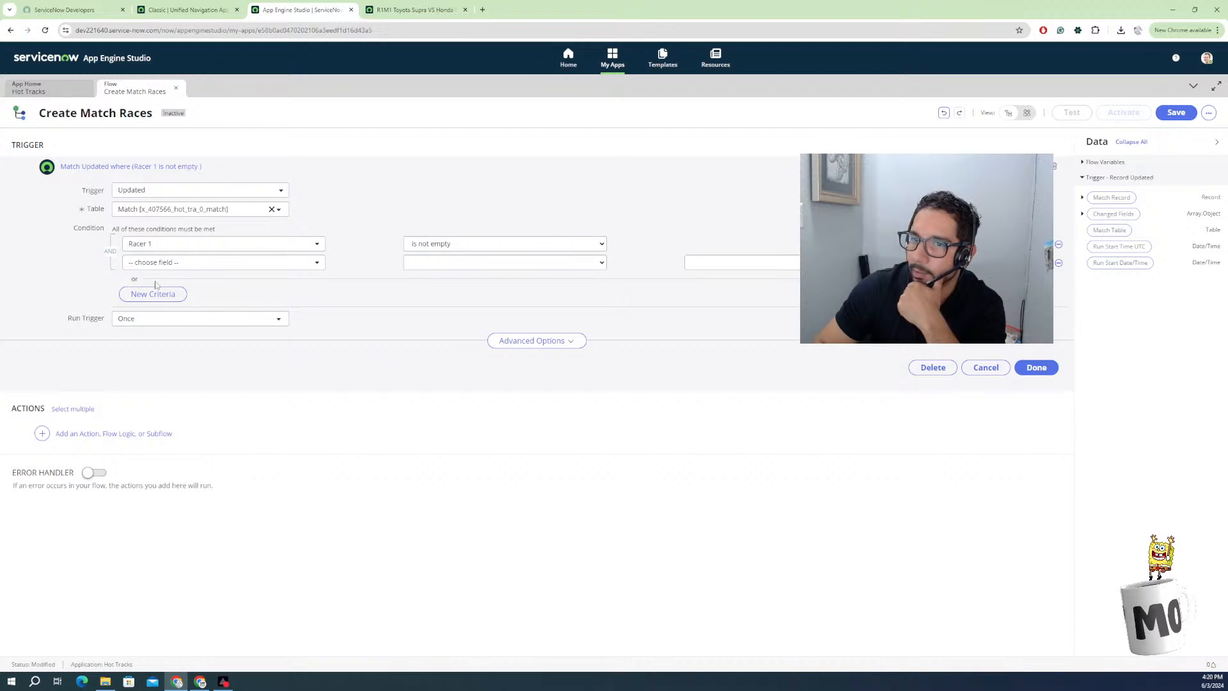
{"action": "left_click", "coordinate": [164, 263]}
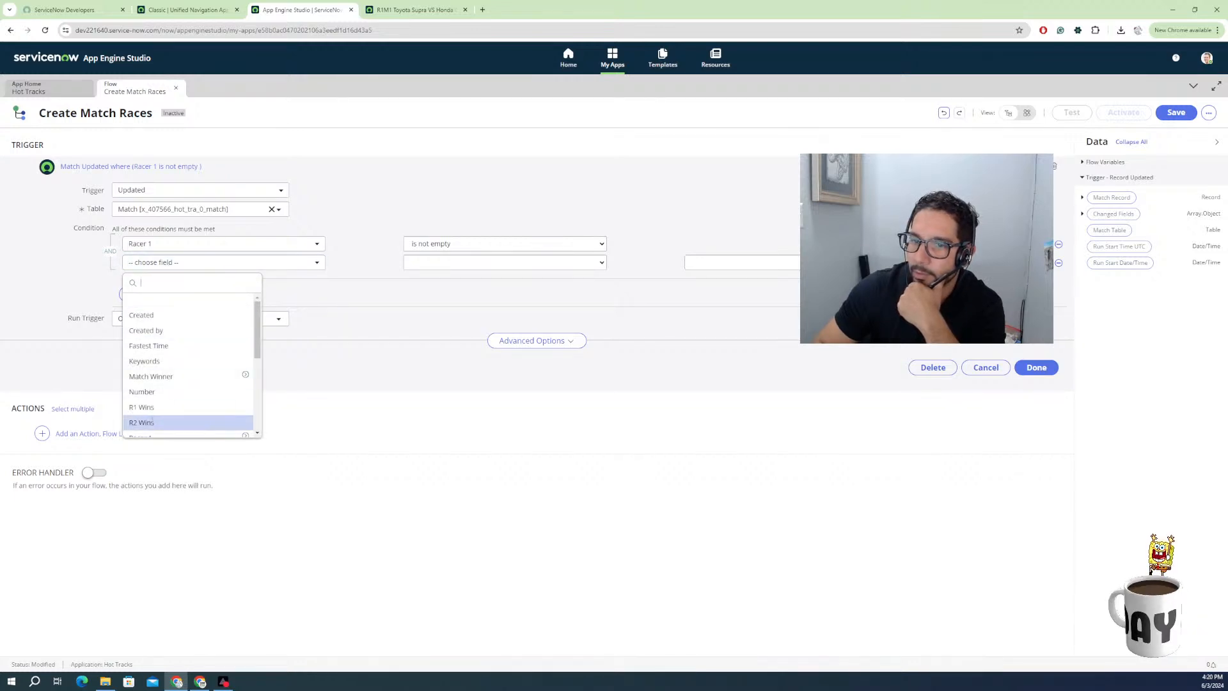
{"action": "scroll", "coordinate": [152, 415], "scroll_direction": "down", "scroll_amount": 1}
{"action": "left_click", "coordinate": [142, 404]}
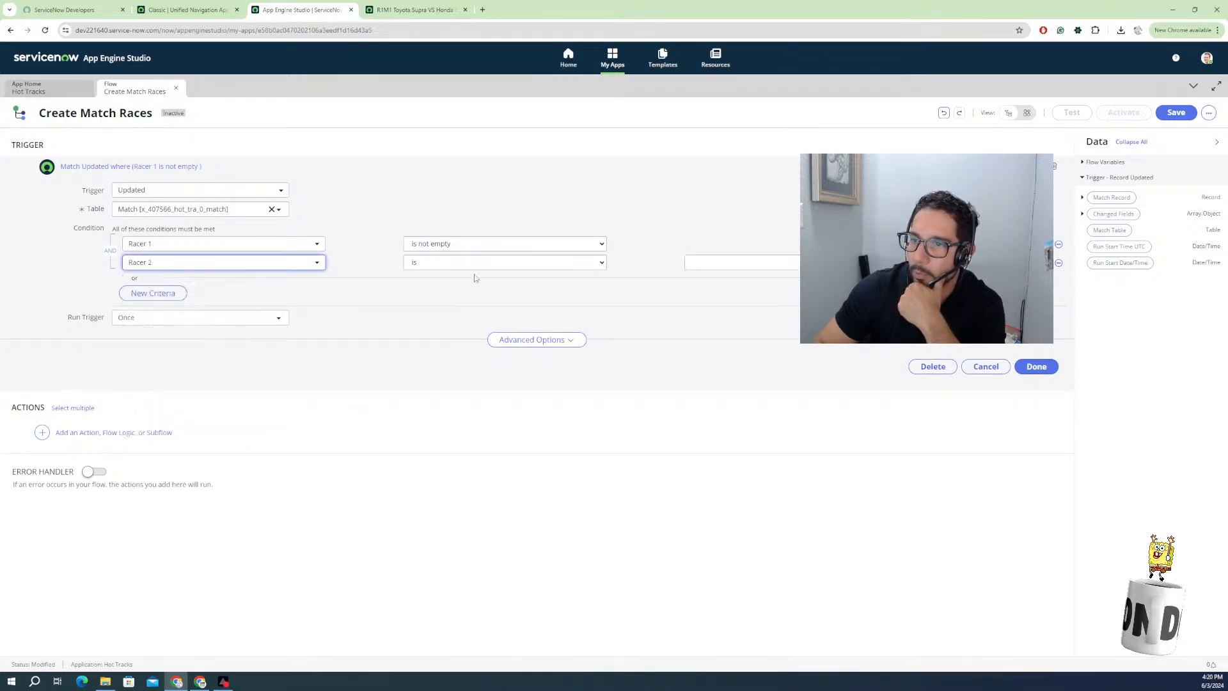
{"action": "left_click", "coordinate": [471, 262]}
{"action": "left_click", "coordinate": [459, 304]}
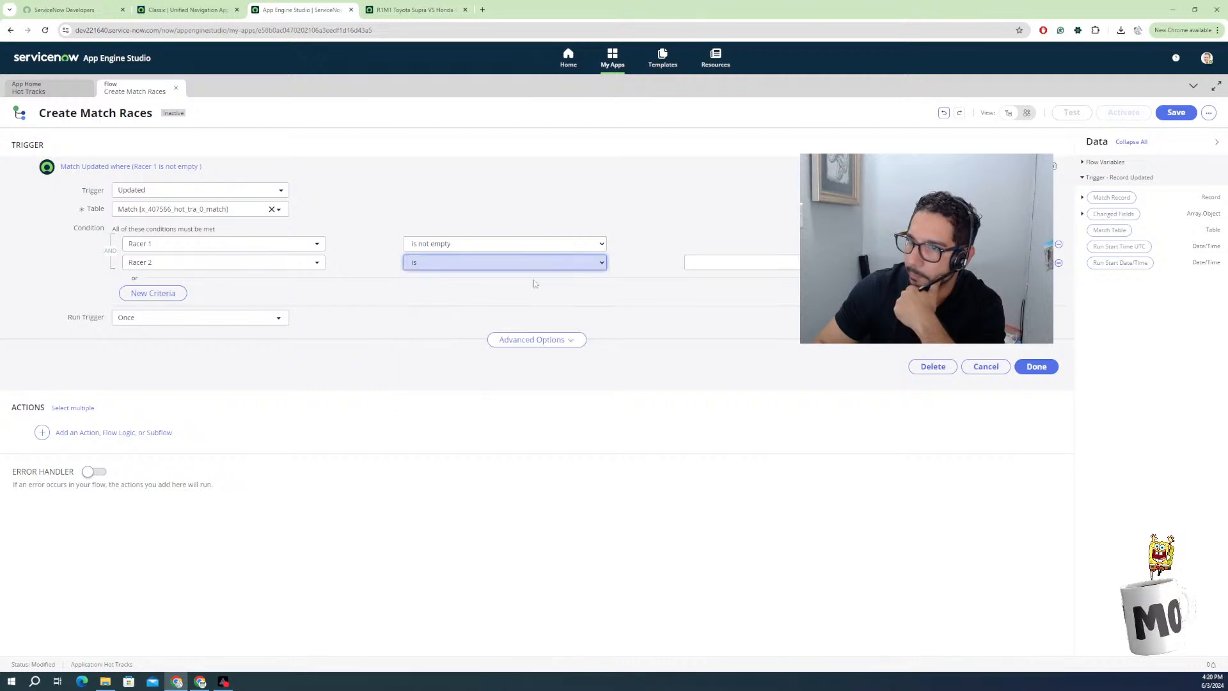
Add a third trigger condition requiring that Stage is Matched.
{"action": "left_click", "coordinate": [1036, 262]}
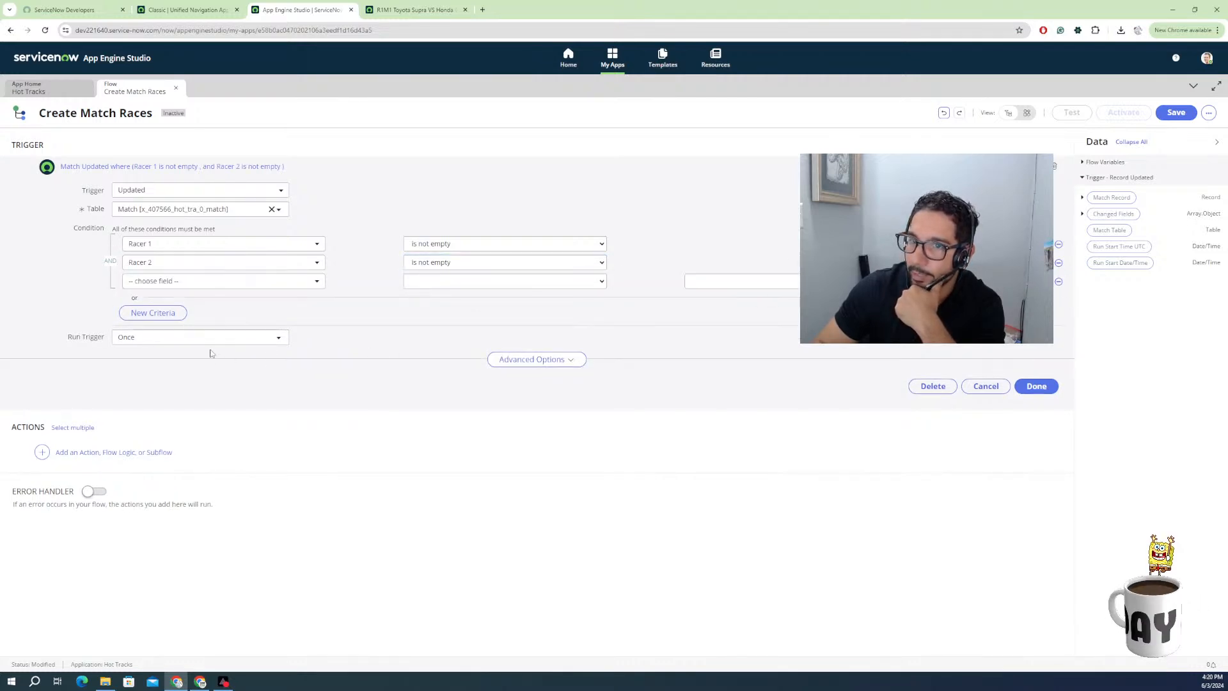
{"action": "left_click", "coordinate": [210, 286]}
{"action": "scroll", "coordinate": [185, 371], "scroll_direction": "down", "scroll_amount": 3}
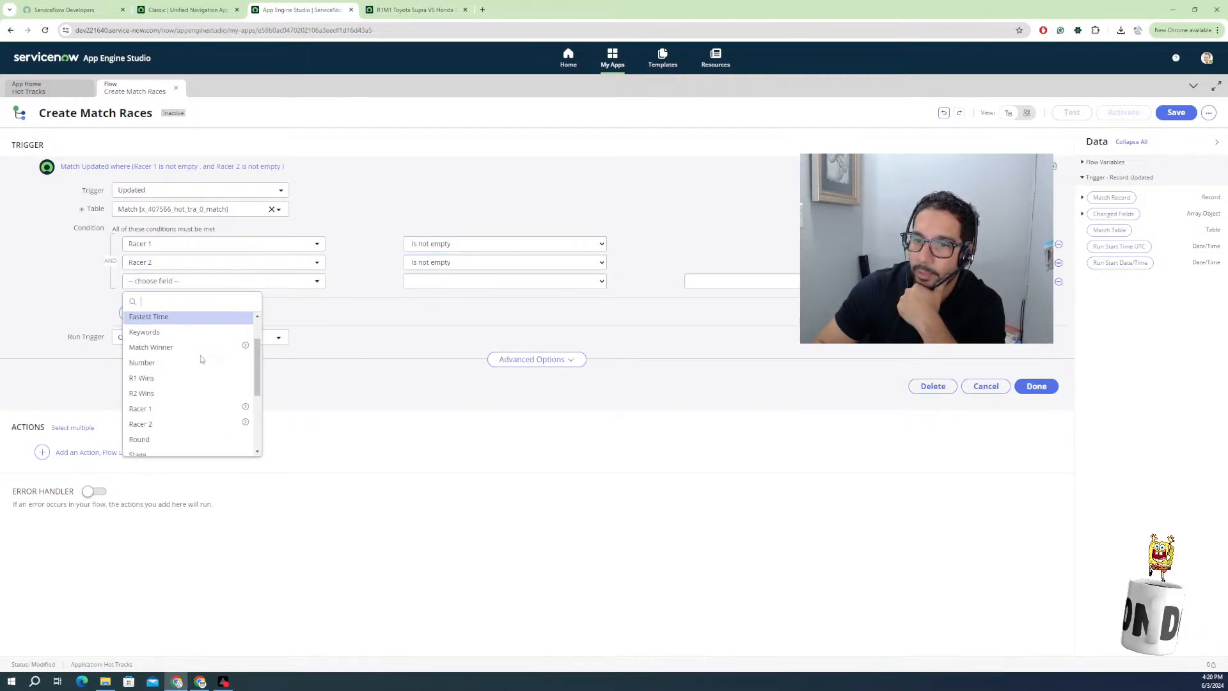
{"action": "left_click", "coordinate": [165, 406]}
{"action": "left_click", "coordinate": [728, 281]}
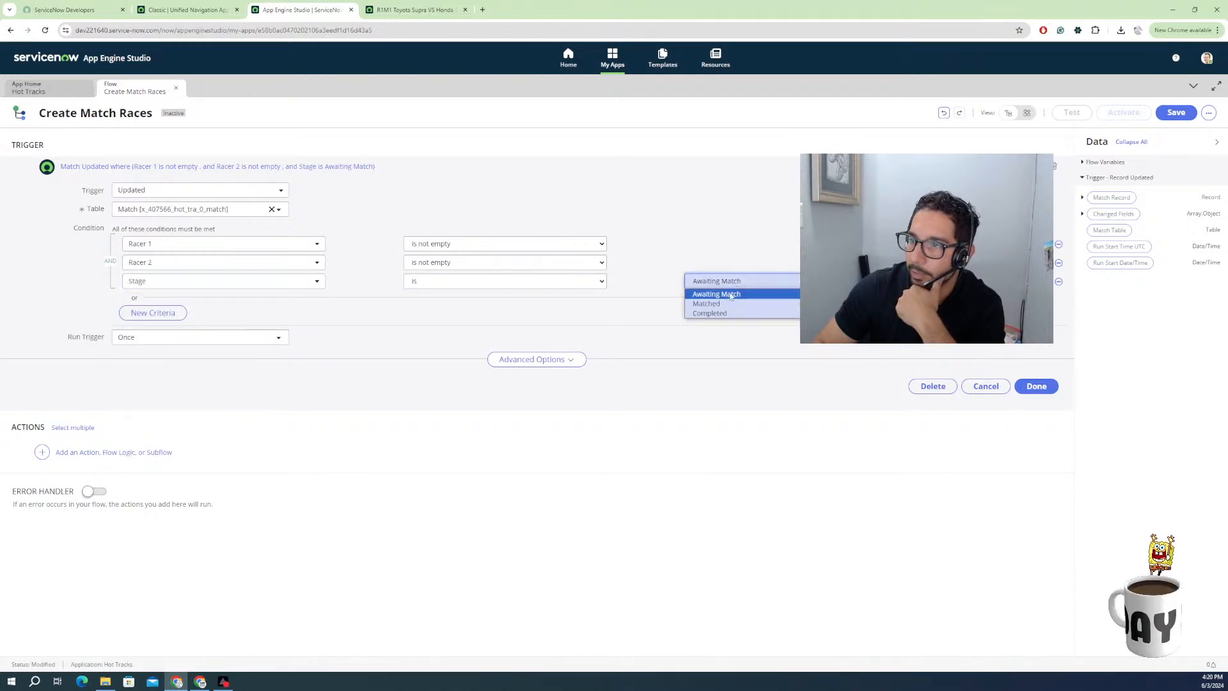
{"action": "left_click", "coordinate": [729, 304]}
{"action": "left_click", "coordinate": [720, 331]}
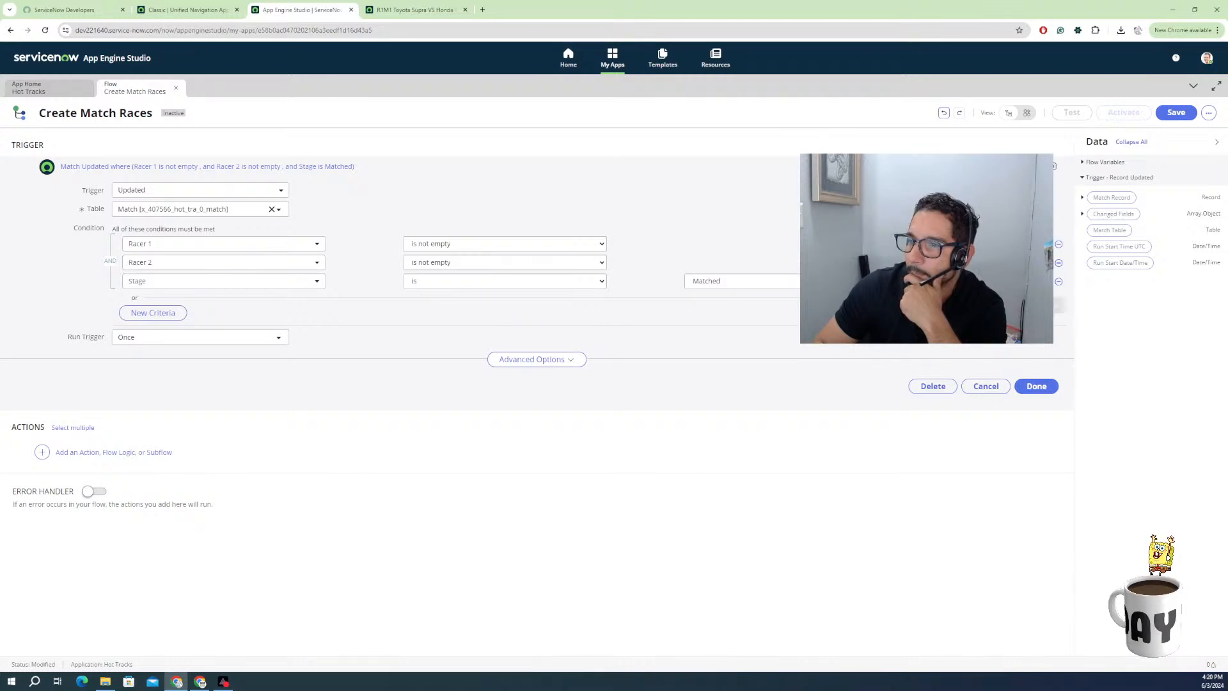
Add a fourth trigger condition requiring that Title is not empty.
{"action": "left_click", "coordinate": [1037, 281]}
{"action": "left_click", "coordinate": [251, 303]}
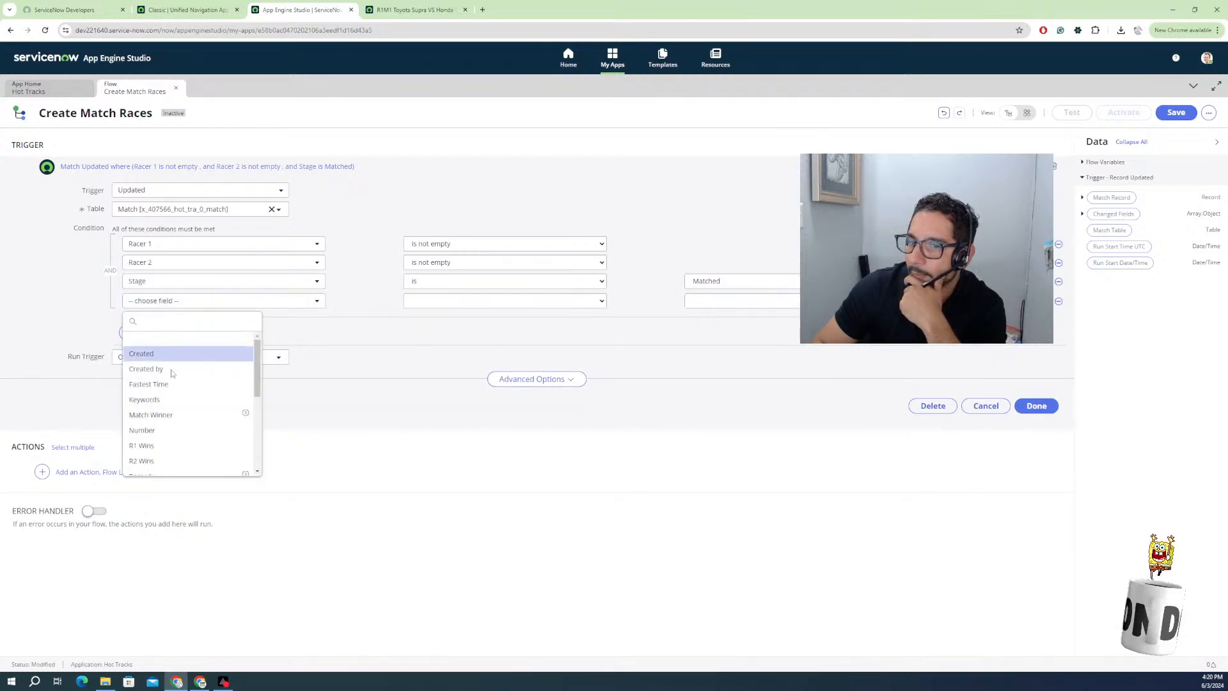
{"action": "scroll", "coordinate": [172, 419], "scroll_direction": "down", "scroll_amount": 3}
{"action": "scroll", "coordinate": [166, 423], "scroll_direction": "down", "scroll_amount": 1}
{"action": "left_click", "coordinate": [166, 425]}
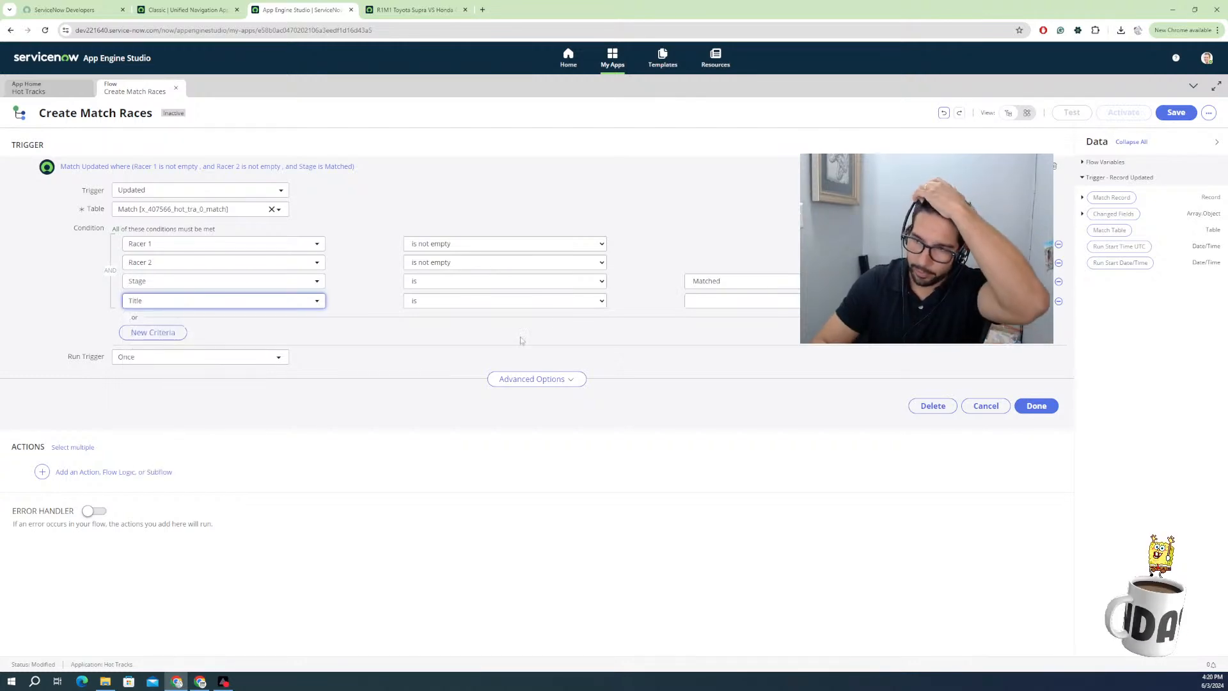
{"action": "left_click", "coordinate": [534, 305]}
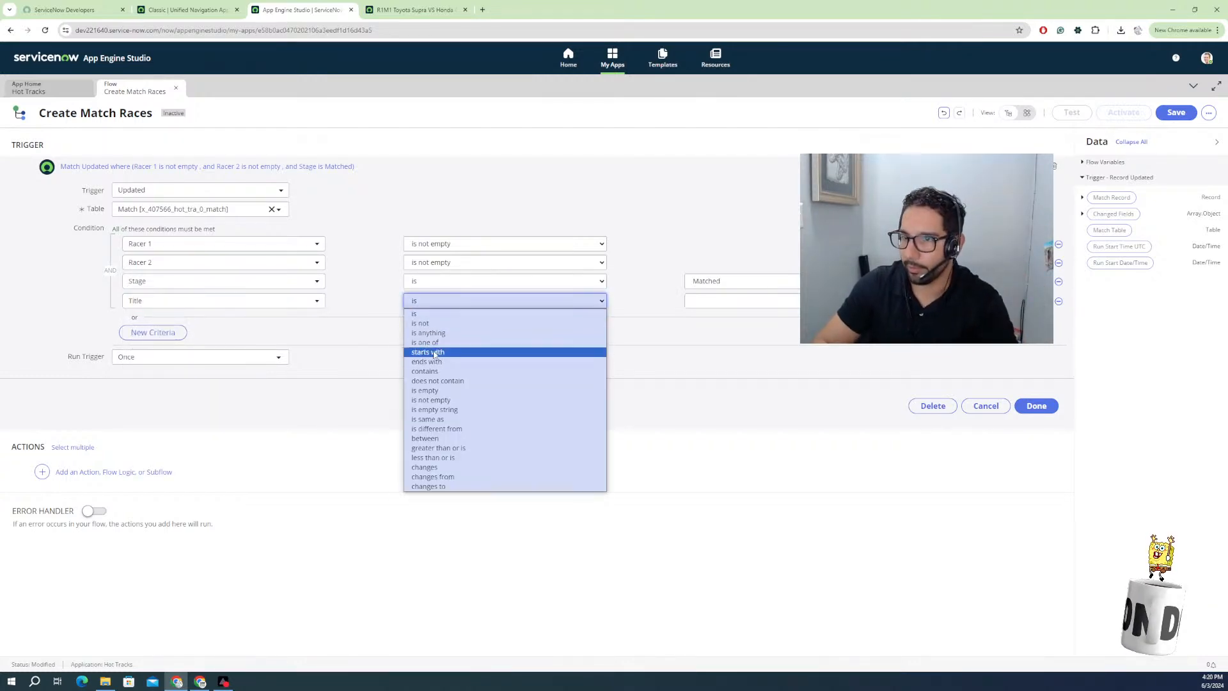
{"action": "left_click", "coordinate": [437, 402]}
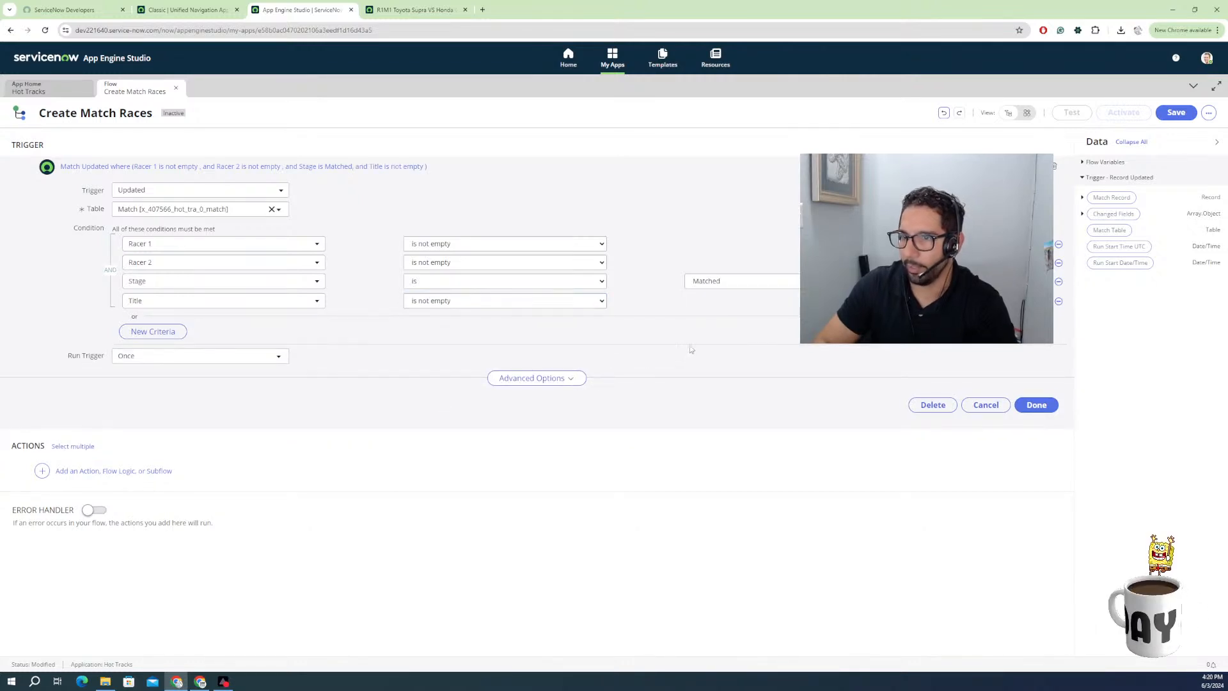
Finish editing the Match Updated trigger and keep its conditions.
{"action": "left_click", "coordinate": [1040, 406]}
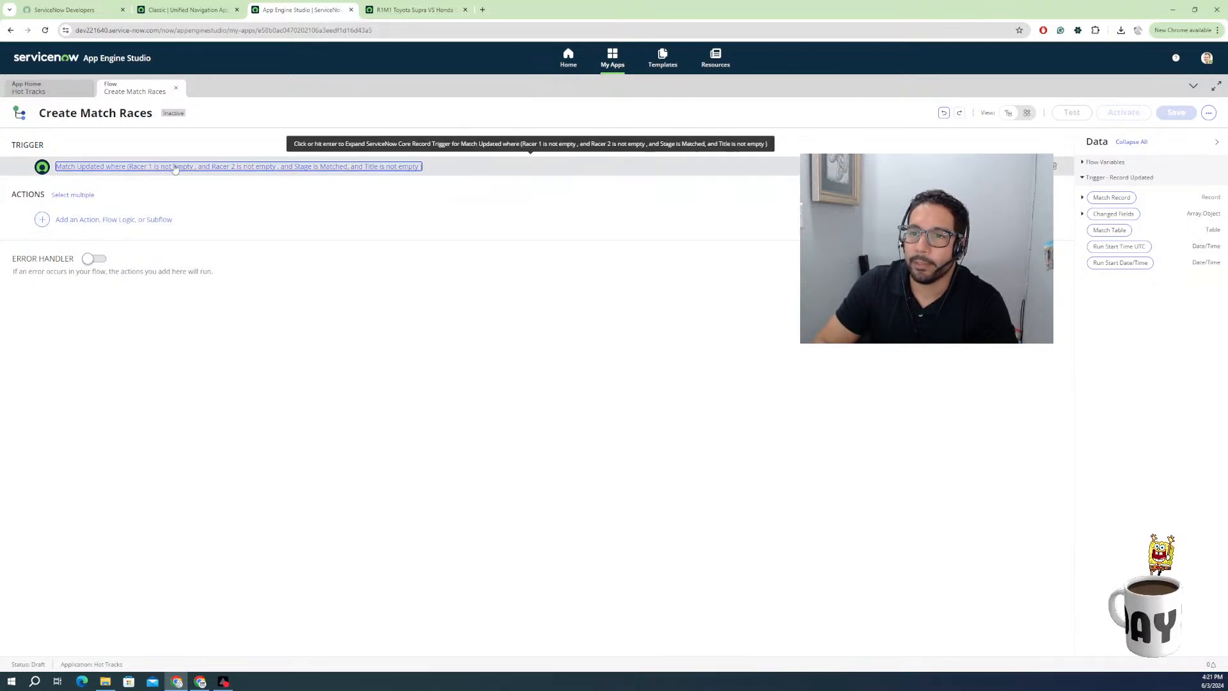
{"action": "left_click", "coordinate": [72, 221]}
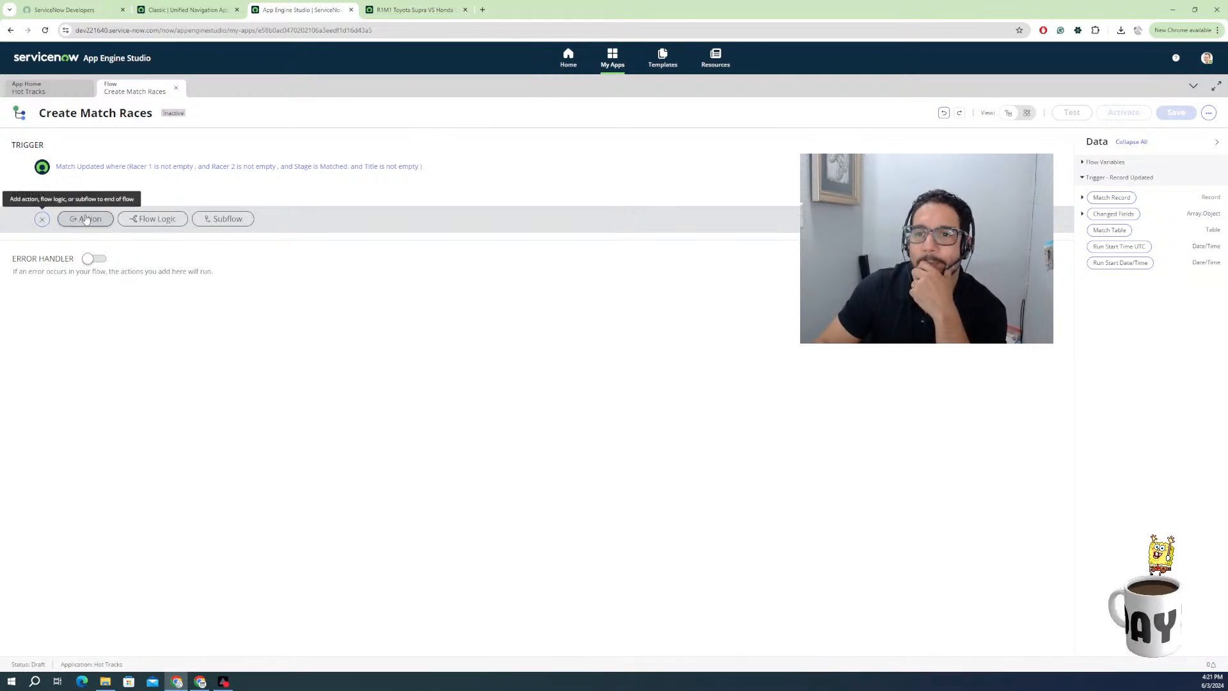
{"action": "left_click", "coordinate": [87, 219]}
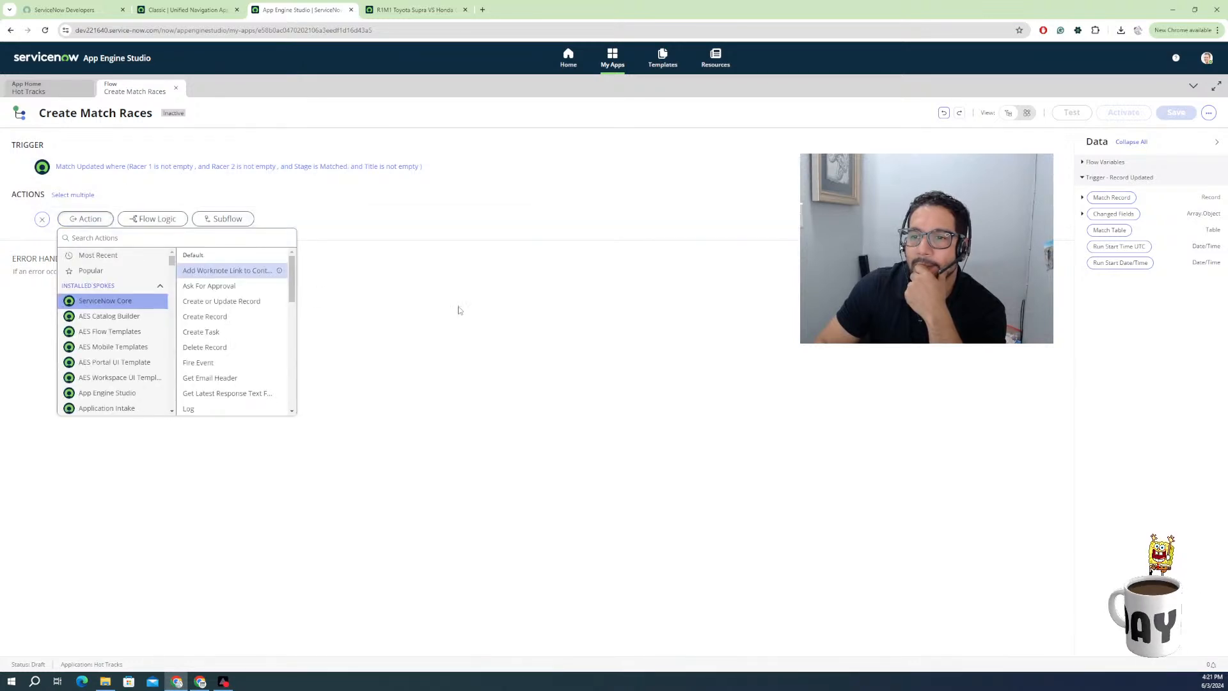
{"action": "left_click", "coordinate": [458, 309]}
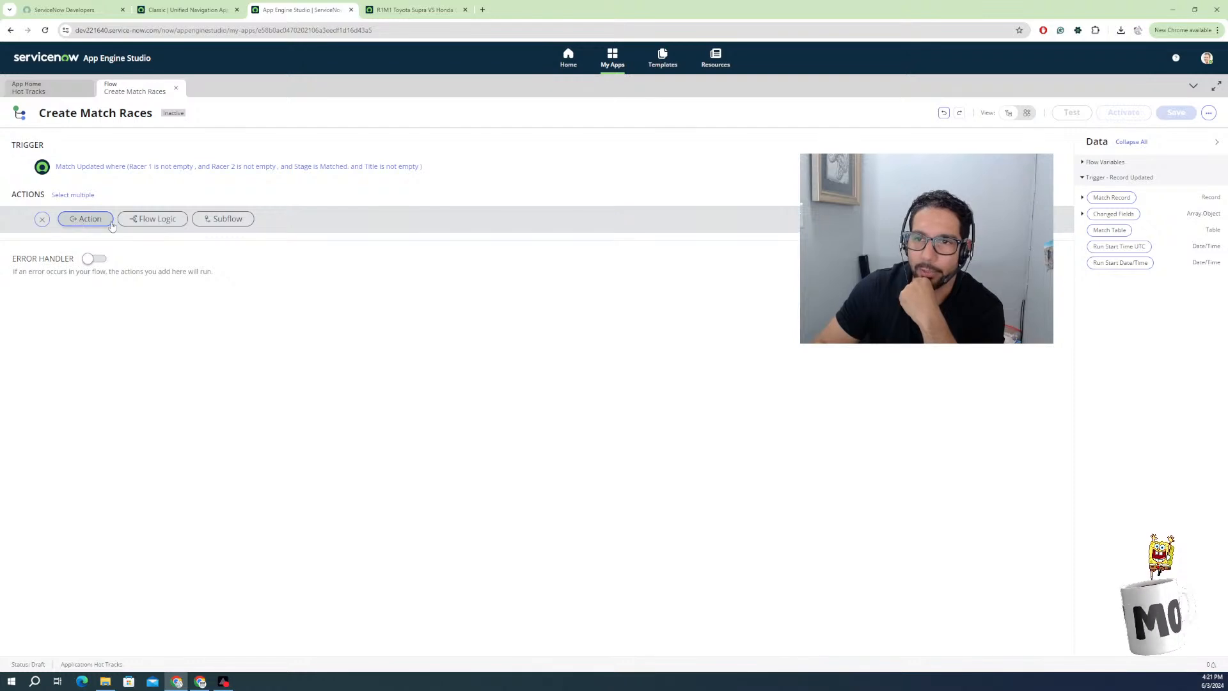
{"action": "left_click", "coordinate": [136, 220]}
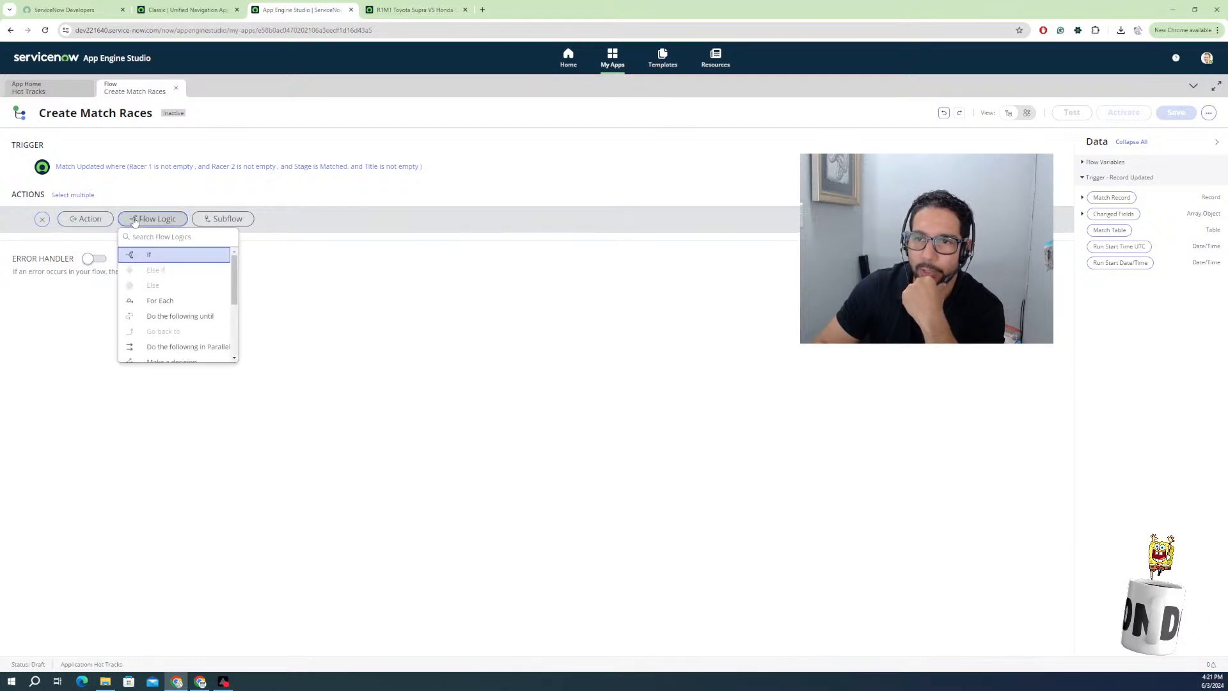
{"action": "left_click", "coordinate": [156, 317]}
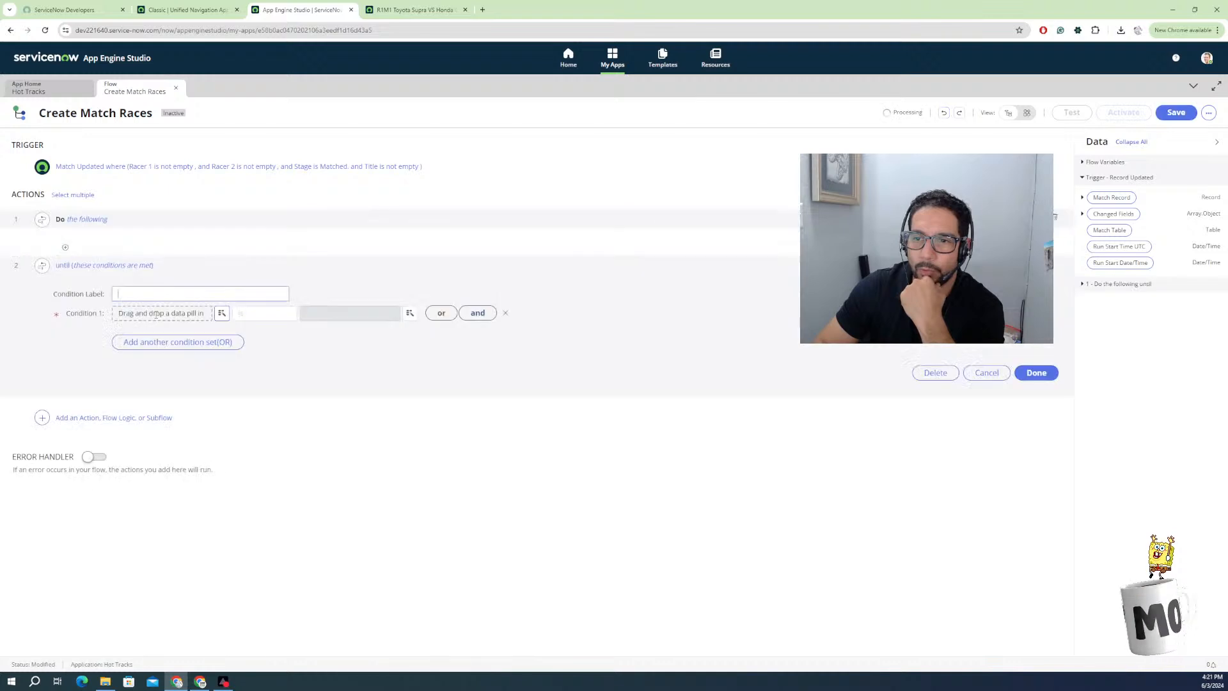
{"action": "left_click", "coordinate": [165, 315]}
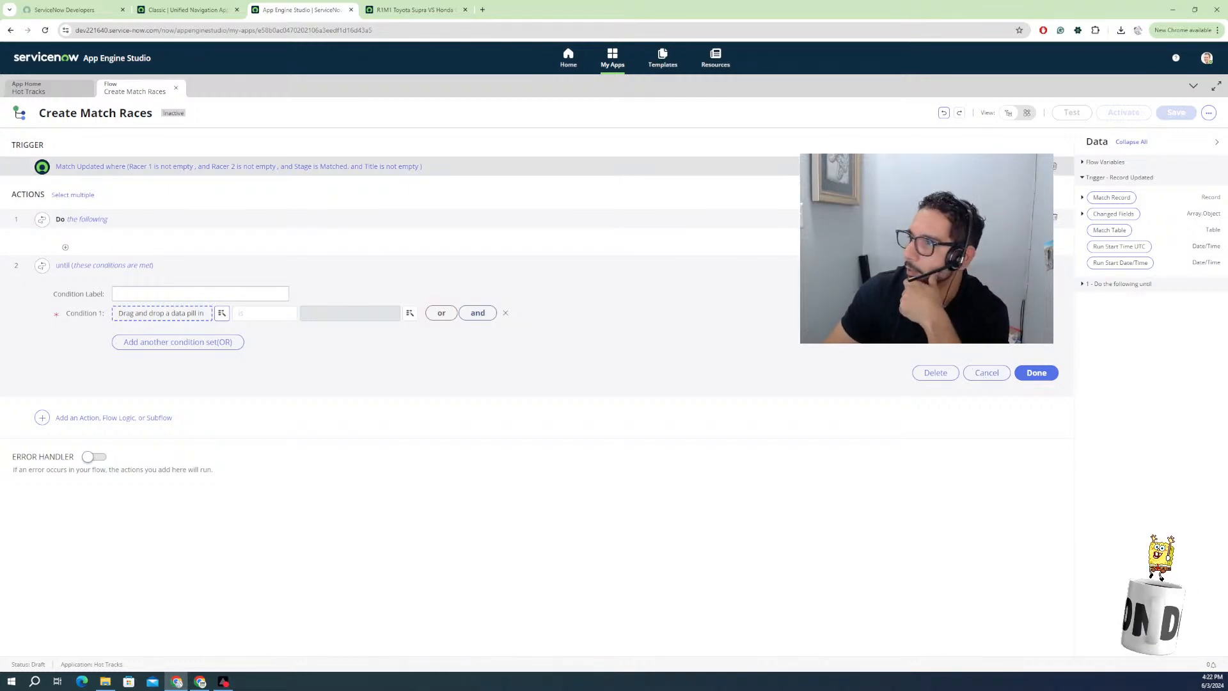
{"action": "left_click", "coordinate": [1081, 198]}
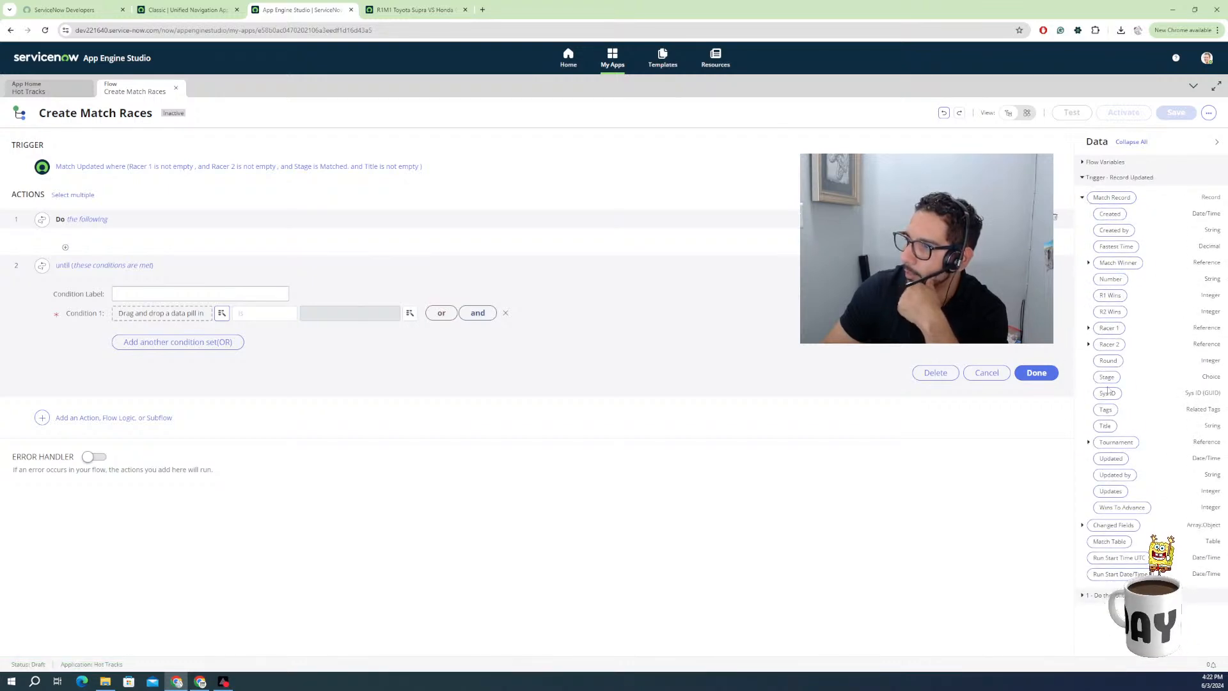
{"action": "left_click_drag", "start_coordinate": [1100, 509], "coordinate": [177, 318]}
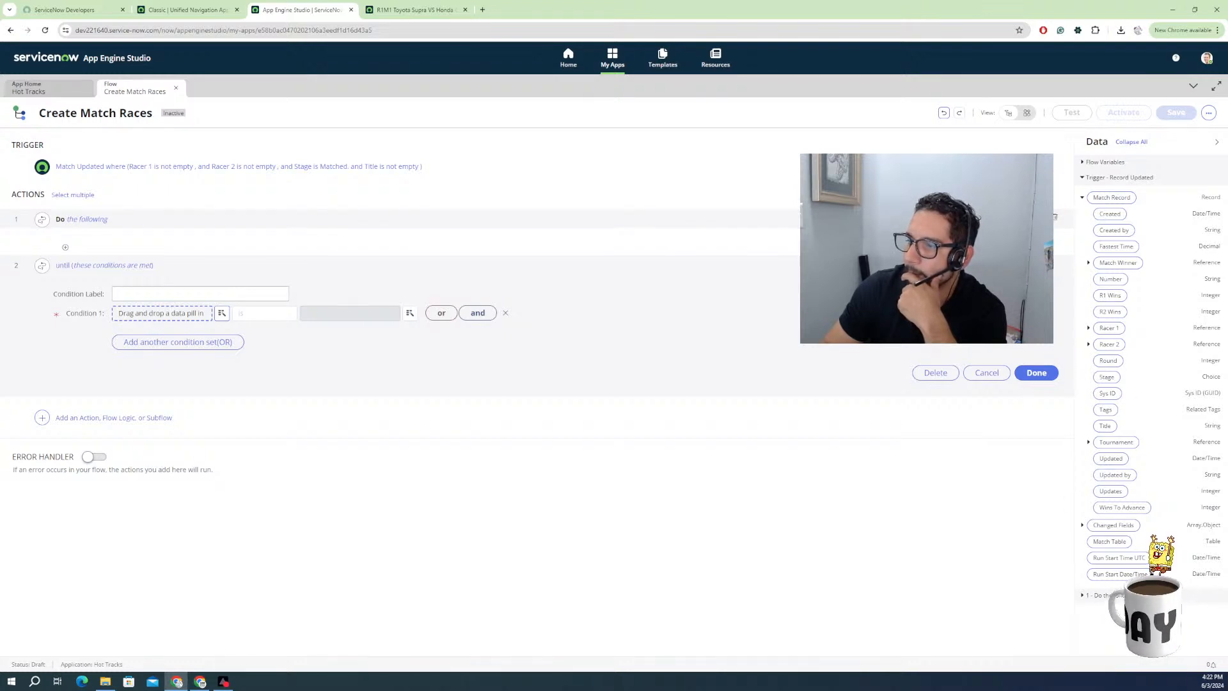
{"action": "left_click", "coordinate": [986, 373]}
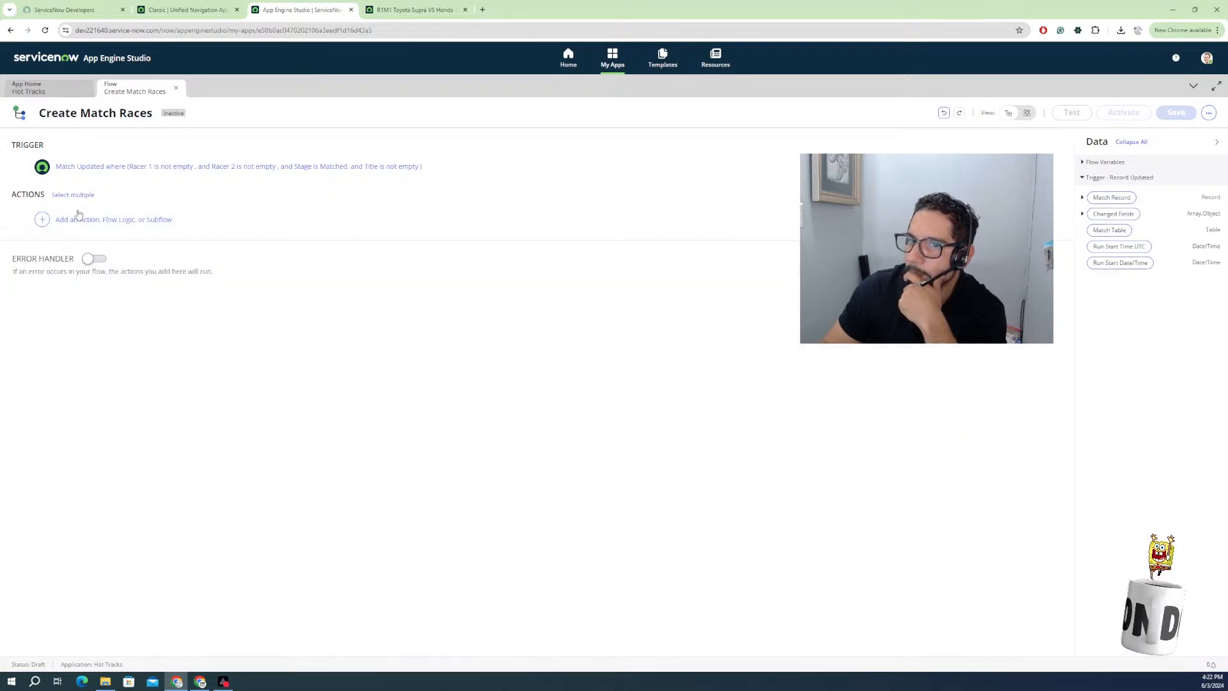
{"action": "left_click", "coordinate": [102, 220]}
{"action": "left_click", "coordinate": [152, 219]}
{"action": "left_click", "coordinate": [153, 302]}
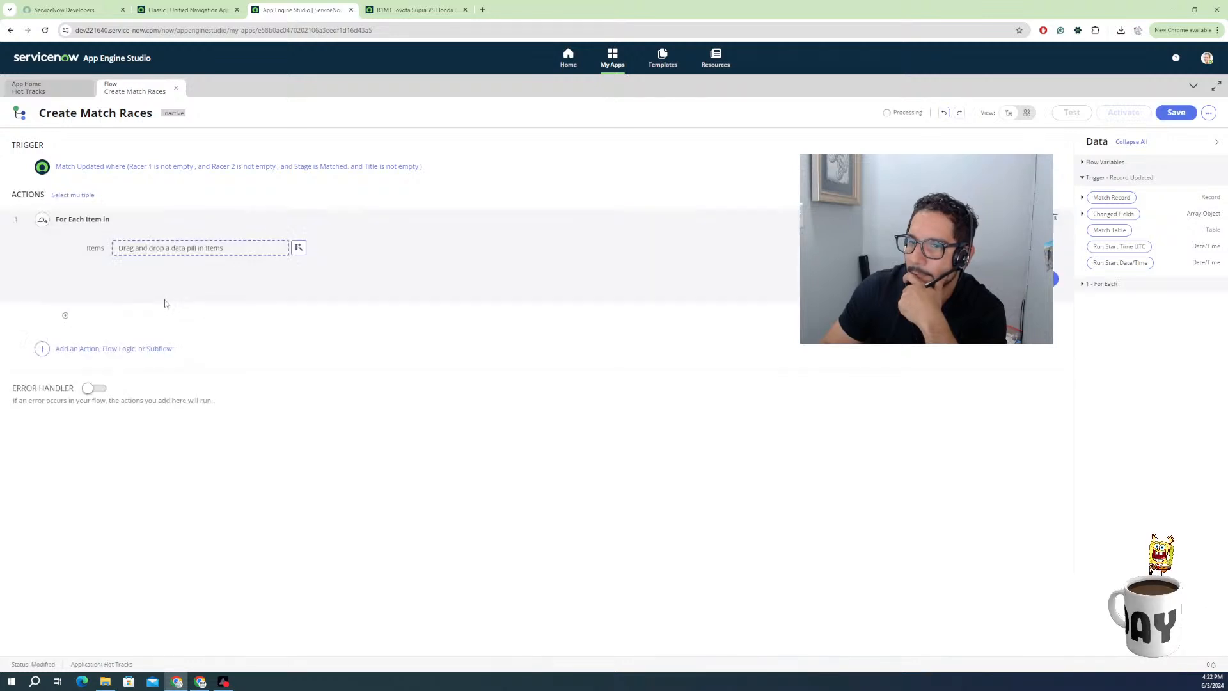
{"action": "left_click", "coordinate": [1081, 214]}
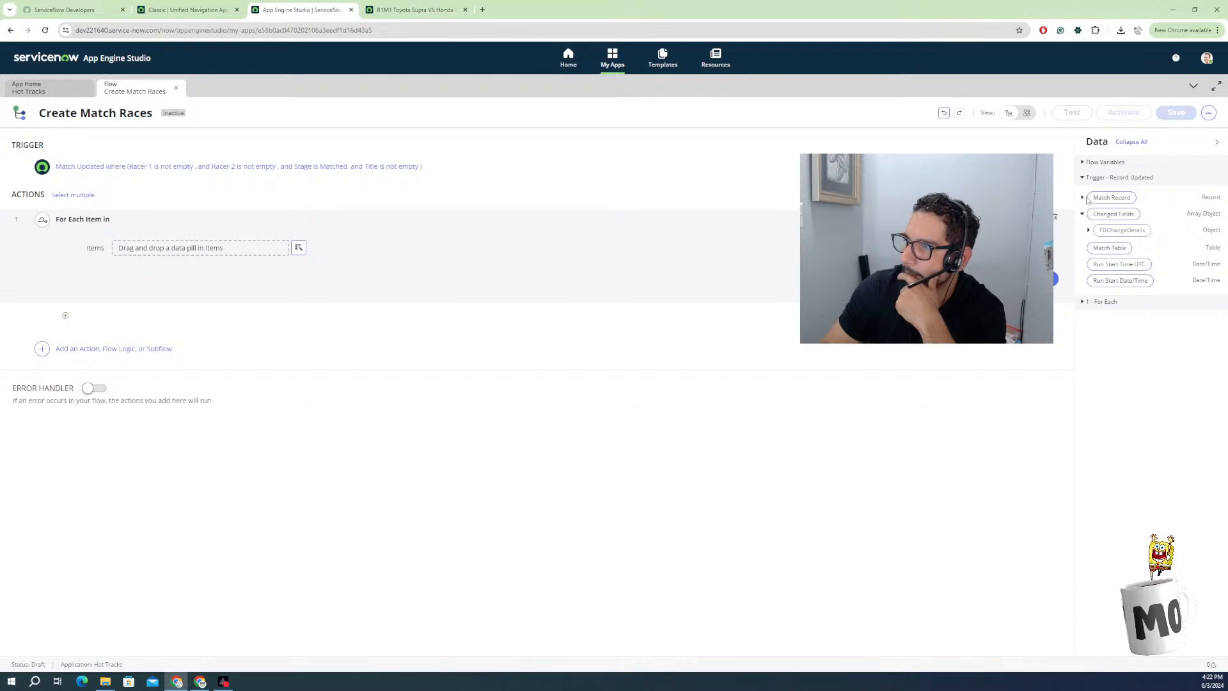
{"action": "left_click", "coordinate": [1084, 198]}
{"action": "left_click_drag", "start_coordinate": [1105, 510], "coordinate": [211, 247]}
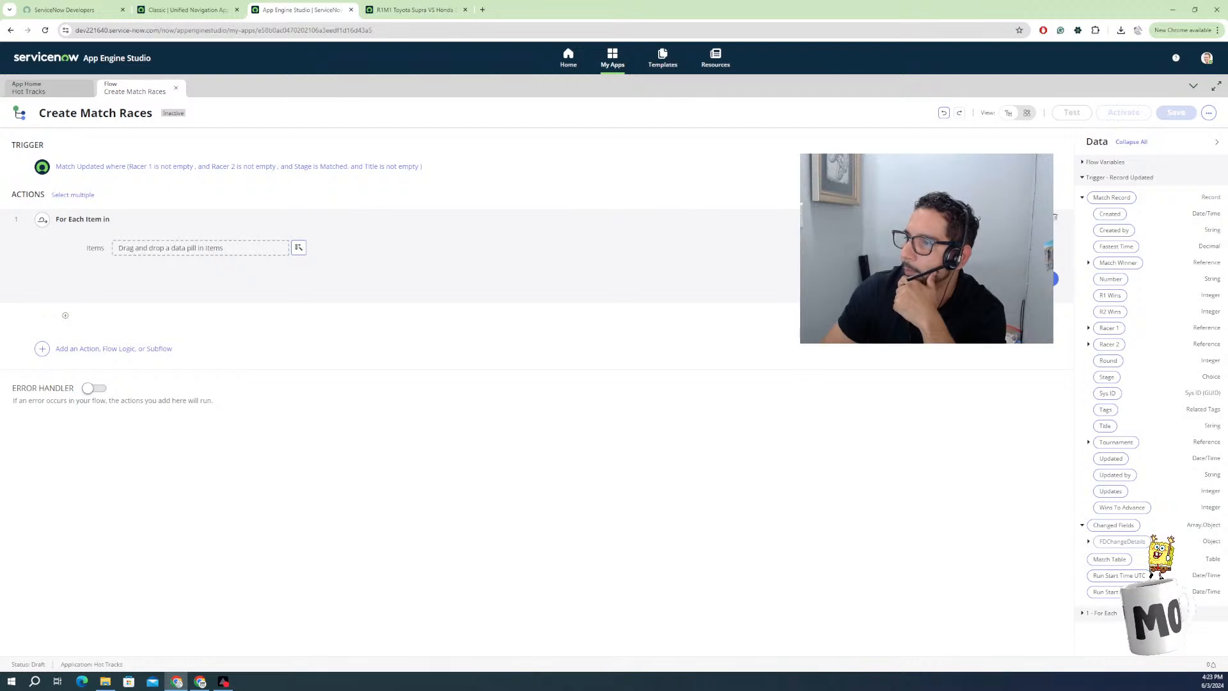
{"action": "left_click", "coordinate": [940, 279]}
{"action": "left_click", "coordinate": [692, 237]}
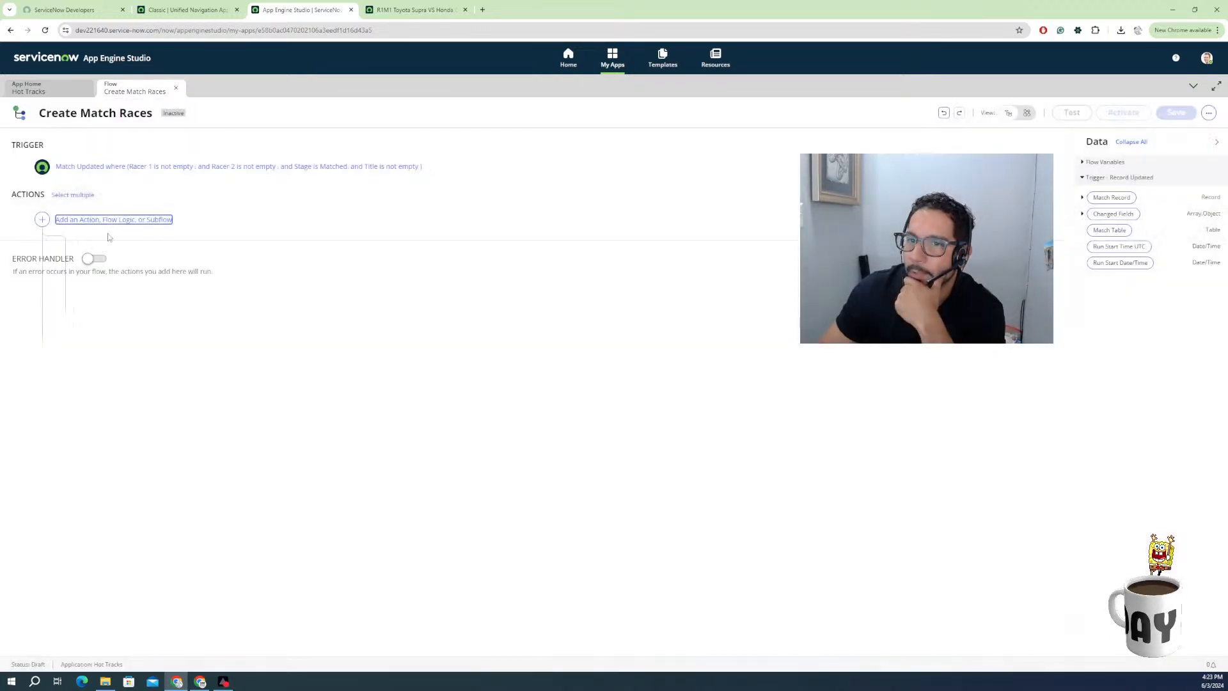
Add a "Do the following until" flow logic block as the flow's first action.
{"action": "left_click", "coordinate": [90, 220]}
{"action": "left_click", "coordinate": [153, 218]}
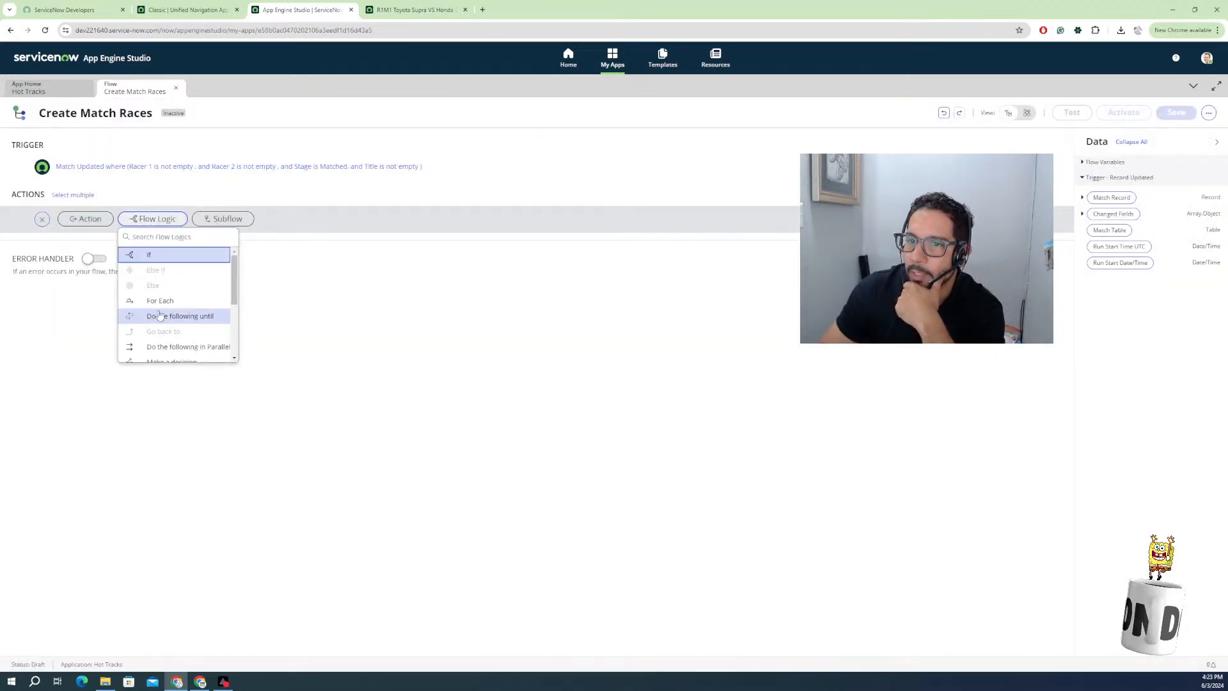
{"action": "left_click", "coordinate": [161, 318]}
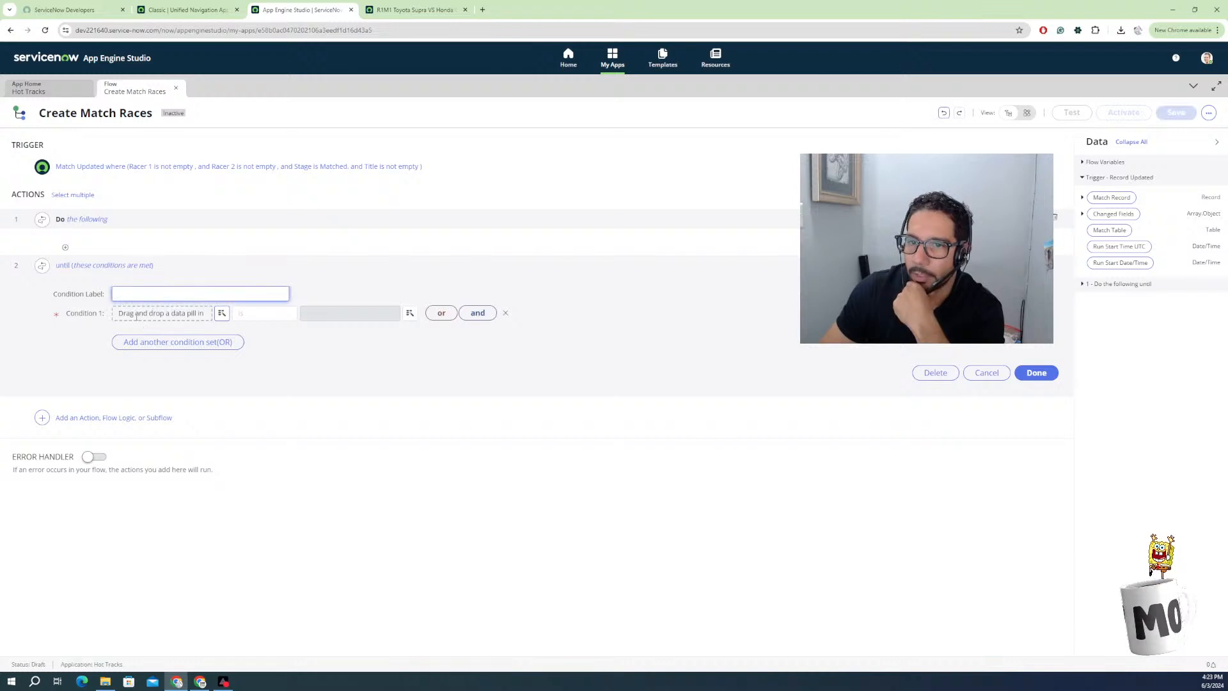
Add a new flow variable to the flow and label it matchCount.
{"action": "left_click", "coordinate": [1207, 112]}
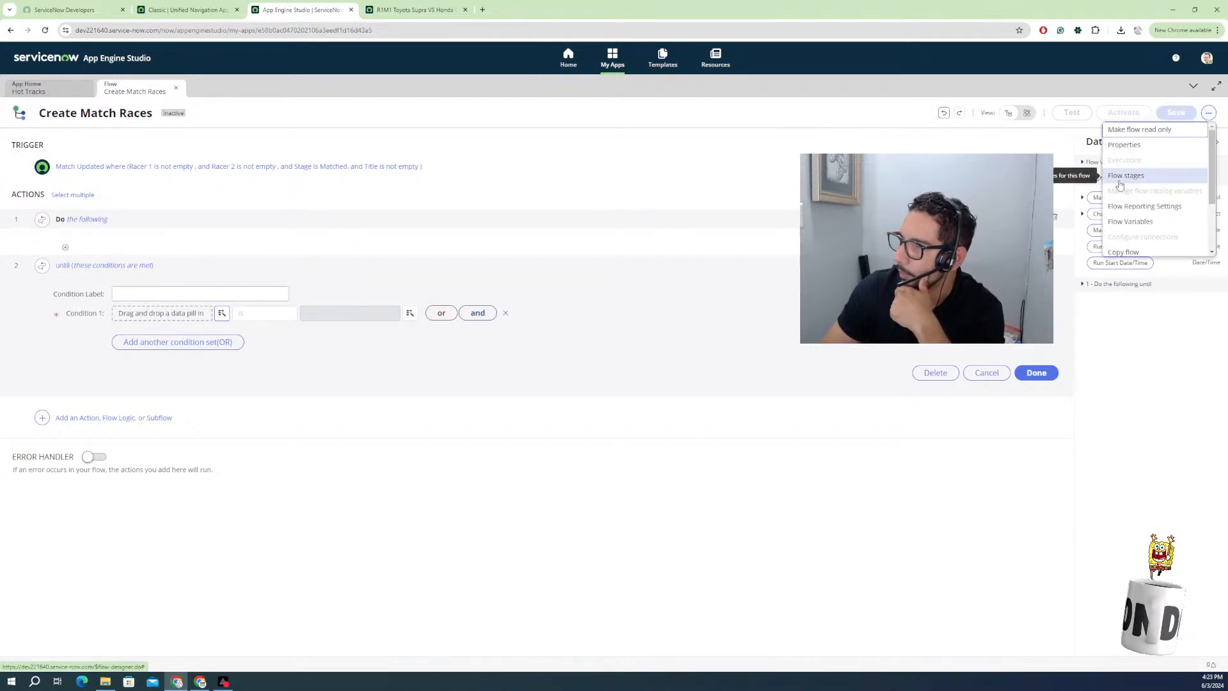
{"action": "left_click", "coordinate": [1130, 221]}
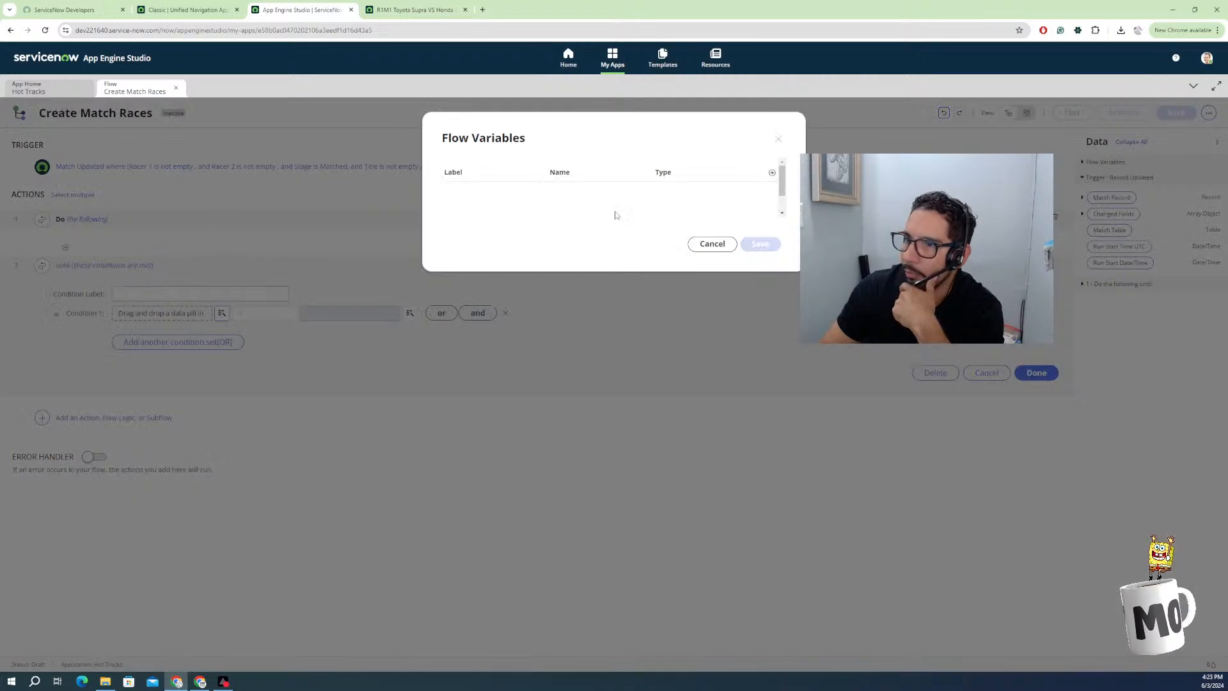
{"action": "left_click", "coordinate": [772, 172]}
{"action": "left_click", "coordinate": [499, 197]}
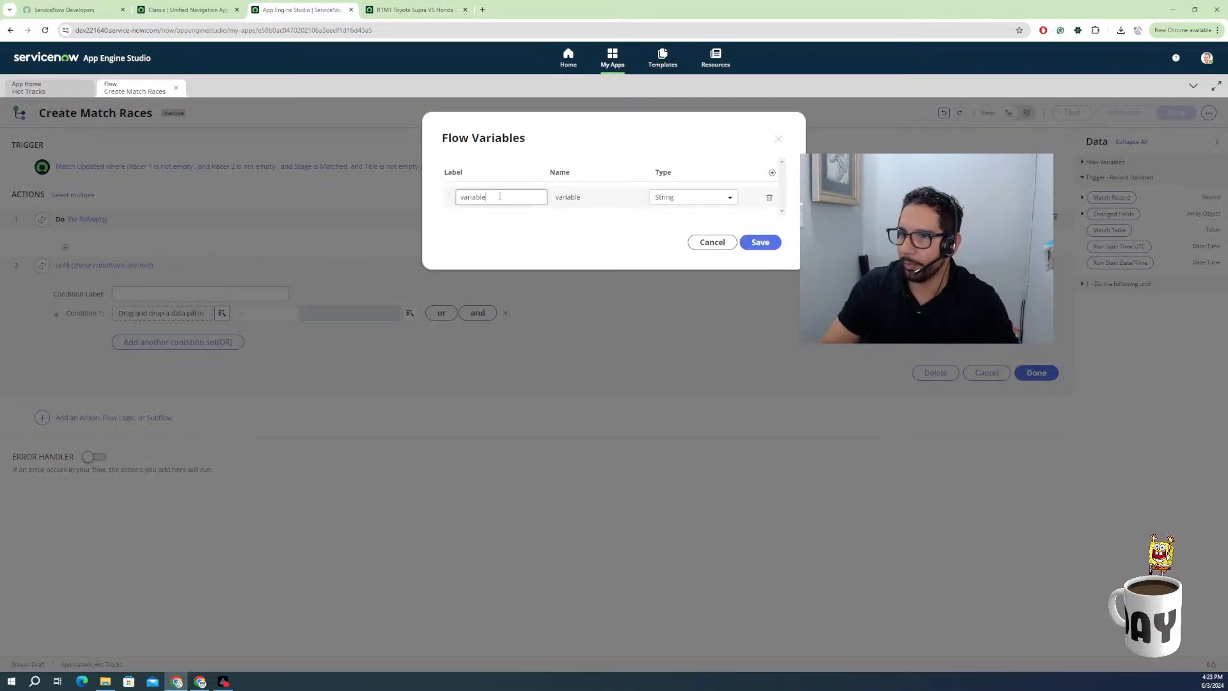
{"action": "key", "text": "ctrl+a"}
{"action": "type", "text": "ma"}
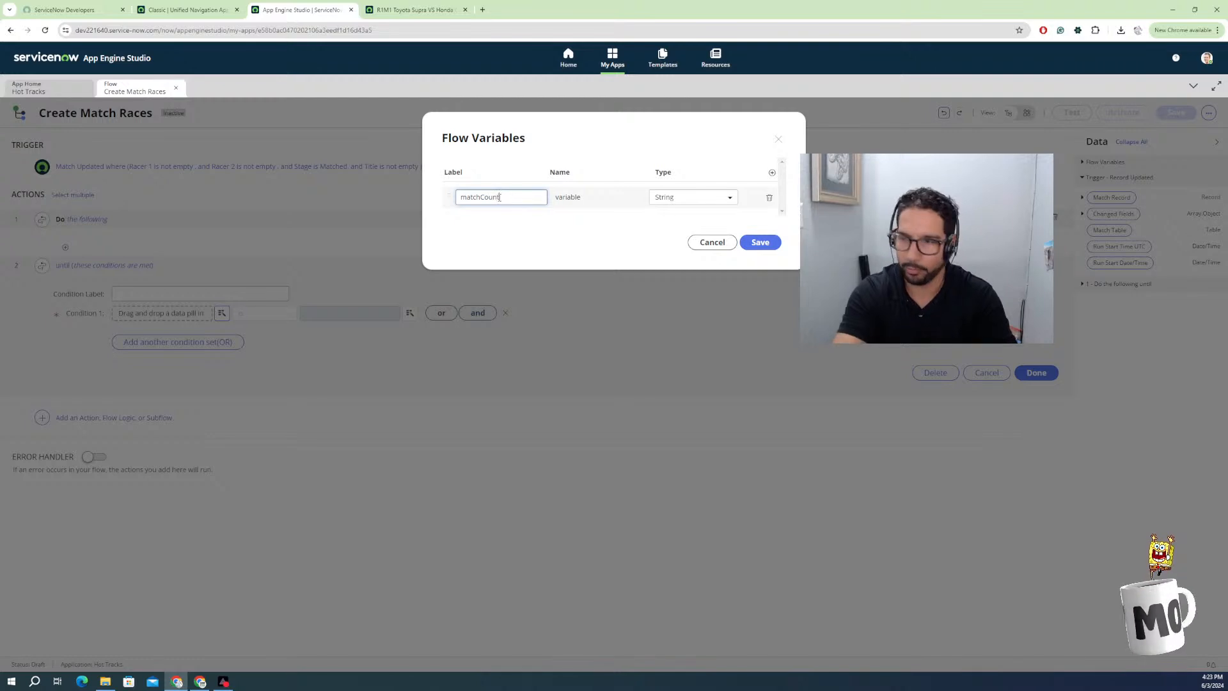
Name the flow variable matchCount, set its type to Integer and save the flow variables.
{"action": "left_click", "coordinate": [594, 197]}
{"action": "key", "text": "ctrl+a"}
{"action": "type", "text": "mat"}
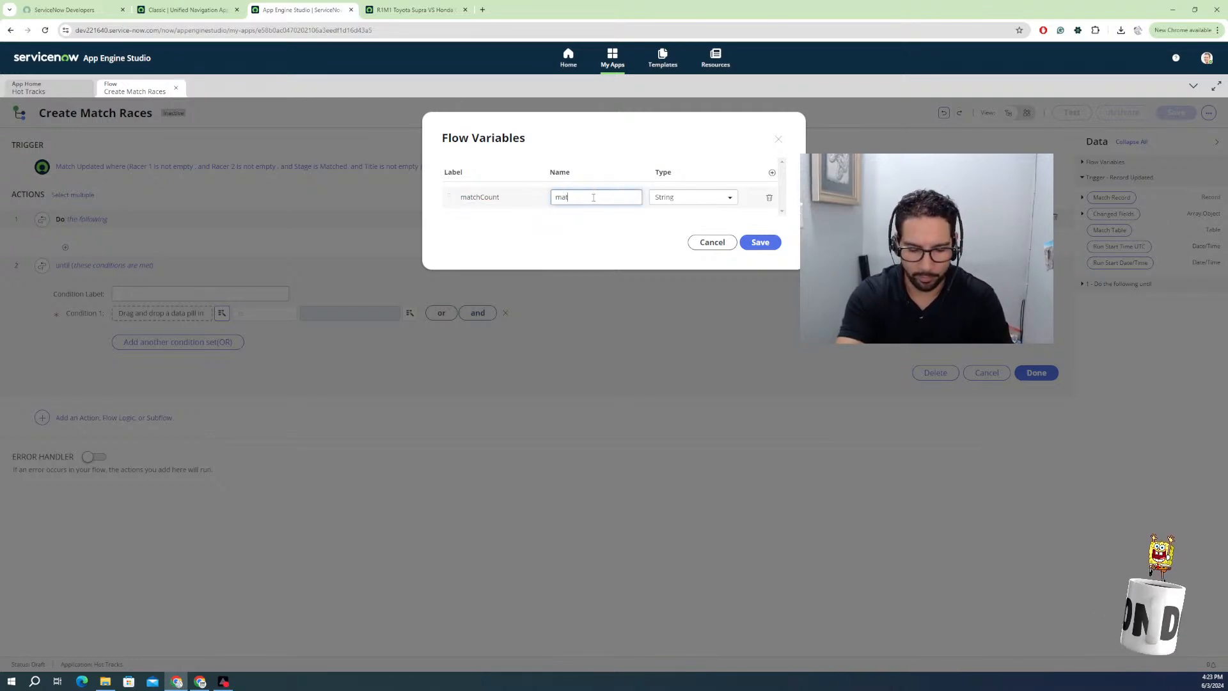
{"action": "type", "text": "chCount"}
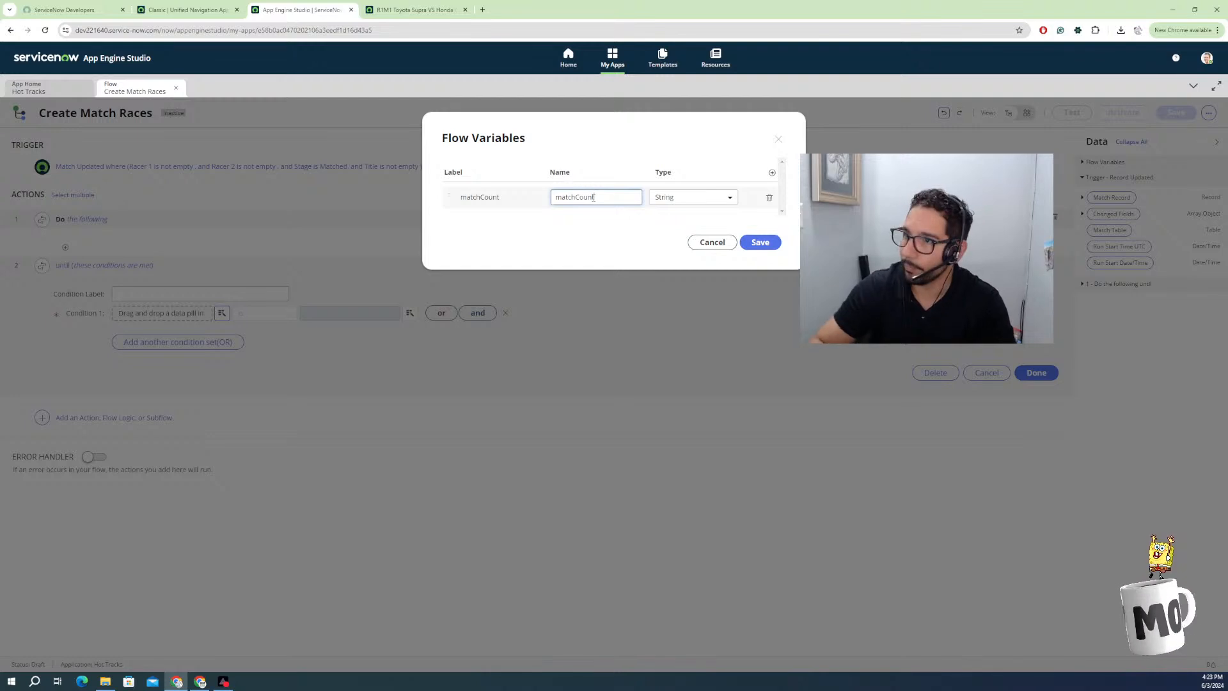
{"action": "left_click", "coordinate": [667, 200]}
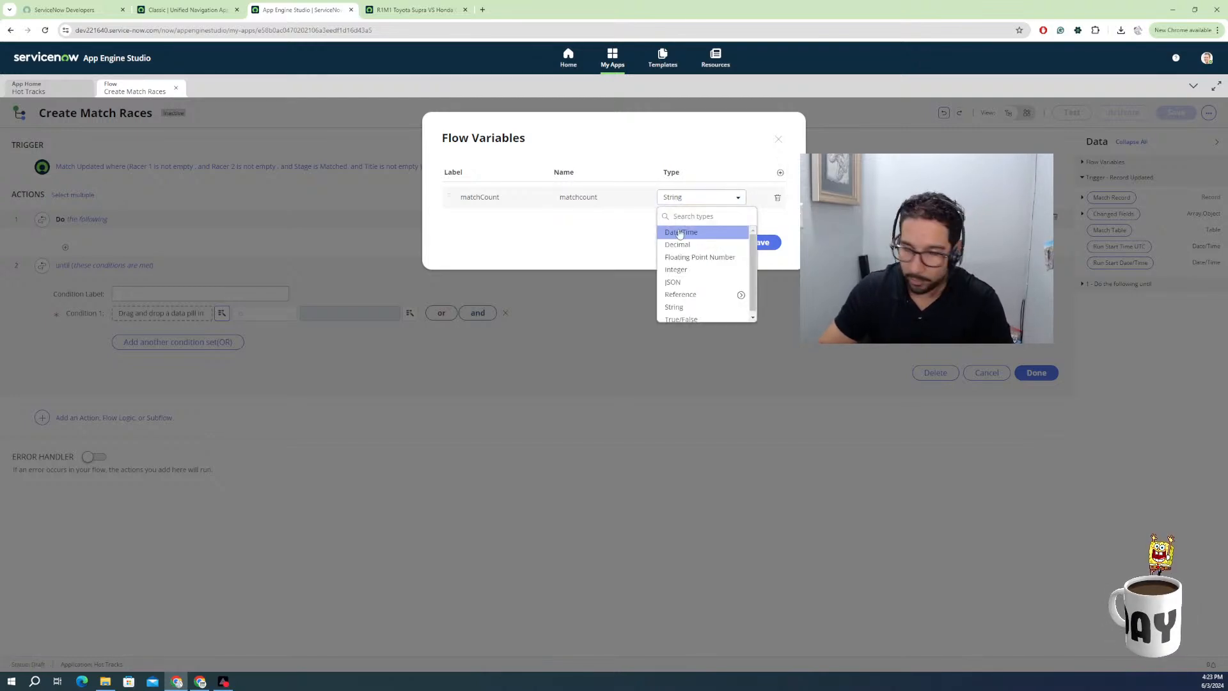
{"action": "left_click", "coordinate": [675, 269]}
{"action": "left_click", "coordinate": [760, 241]}
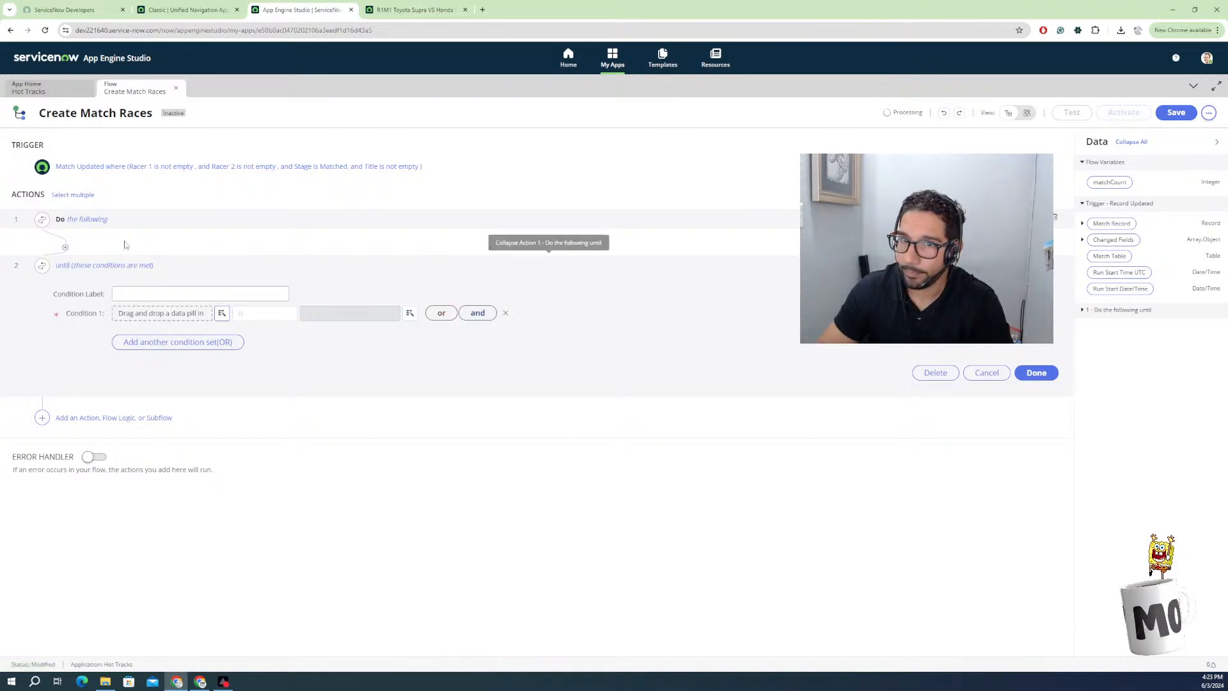
Insert a Set Flow Variables flow logic step ahead of the "Do the following until" loop.
{"action": "left_click", "coordinate": [43, 205]}
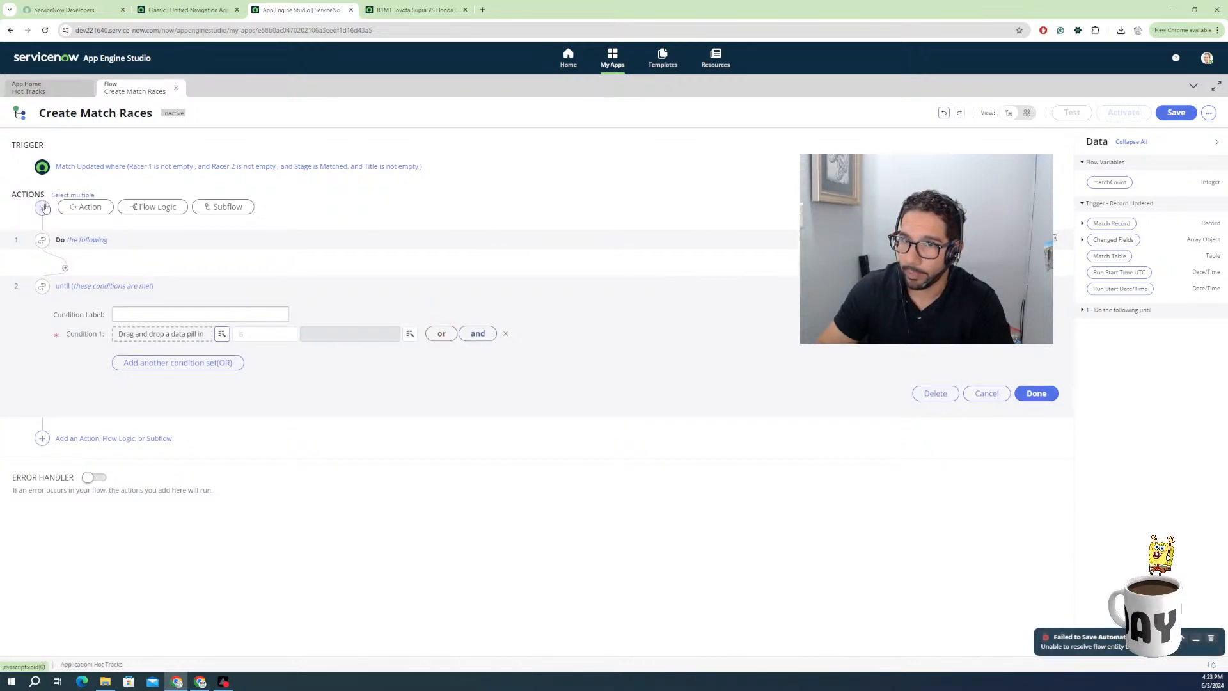
{"action": "left_click", "coordinate": [105, 211]}
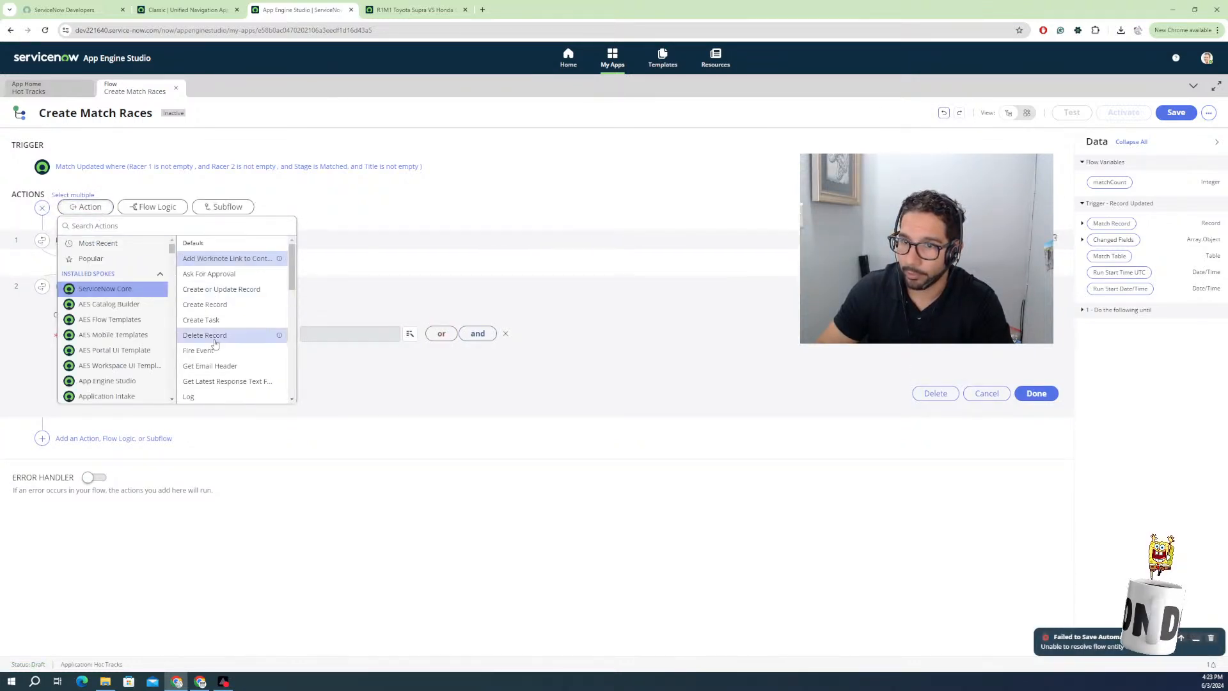
{"action": "scroll", "coordinate": [211, 320], "scroll_direction": "down", "scroll_amount": 3}
{"action": "scroll", "coordinate": [212, 380], "scroll_direction": "down", "scroll_amount": 5}
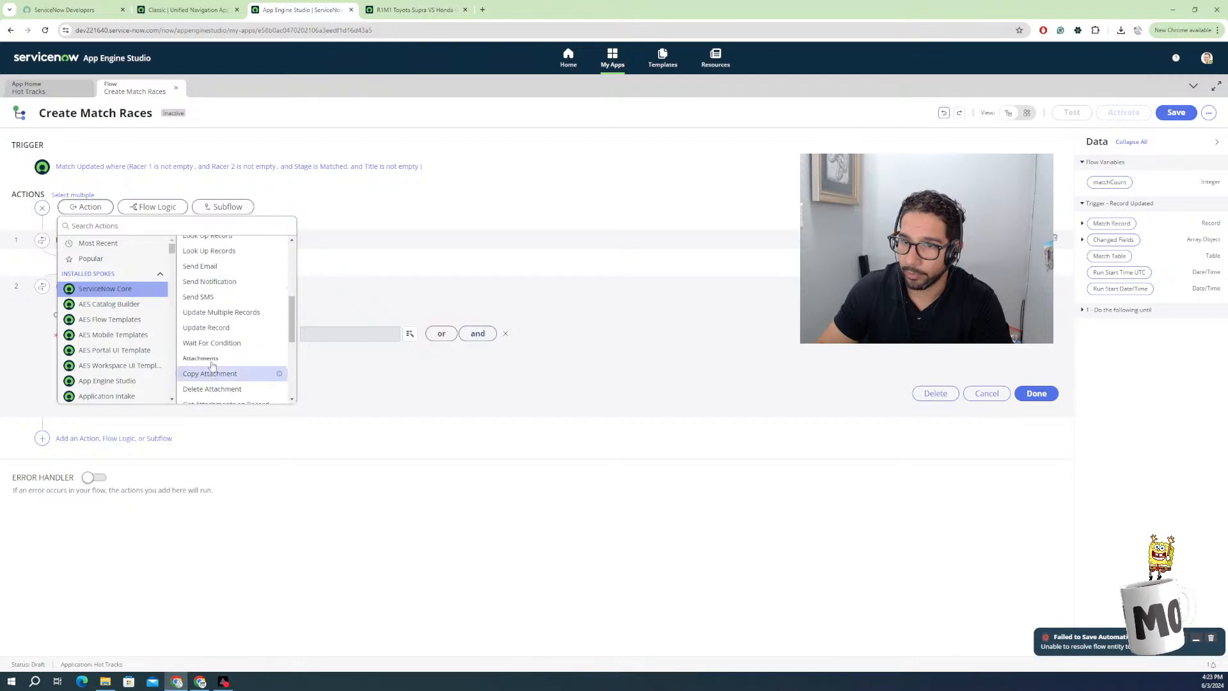
{"action": "left_click", "coordinate": [152, 206]}
{"action": "scroll", "coordinate": [176, 312], "scroll_direction": "down", "scroll_amount": 2}
{"action": "scroll", "coordinate": [176, 312], "scroll_direction": "down", "scroll_amount": 3}
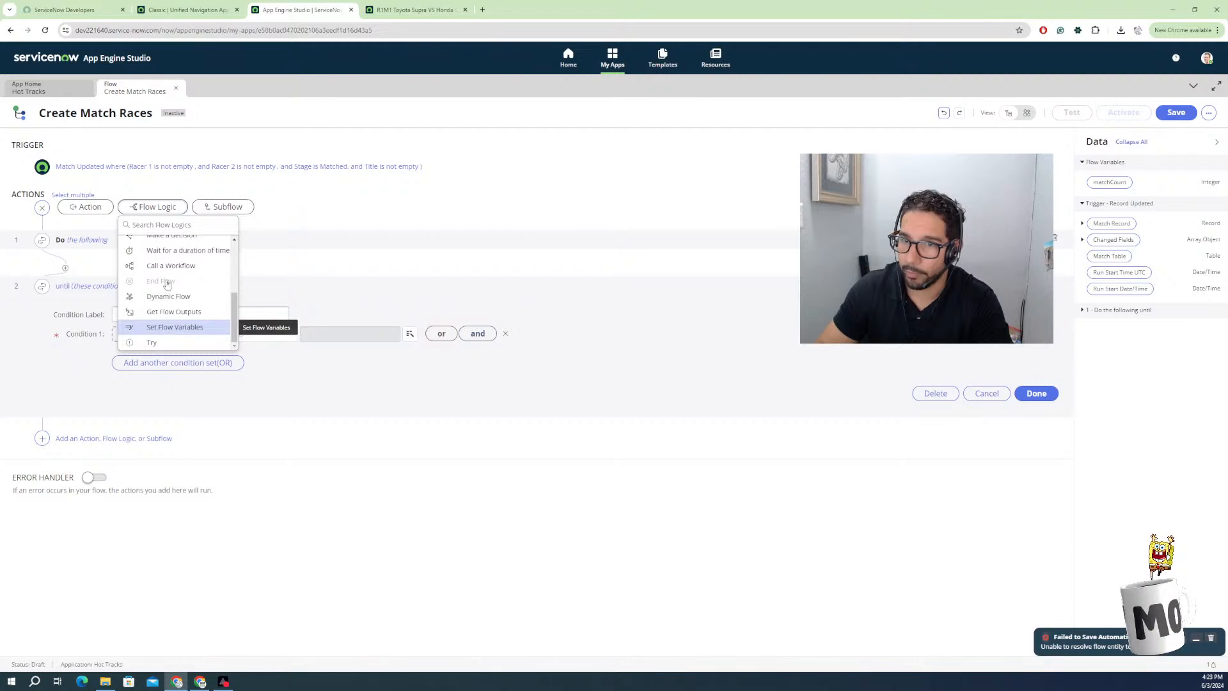
{"action": "left_click", "coordinate": [166, 328]}
Assign the value 0 to matchCount in the Set Flow Variables step and finish the step.
{"action": "left_click_drag", "start_coordinate": [1119, 185], "coordinate": [711, 259]}
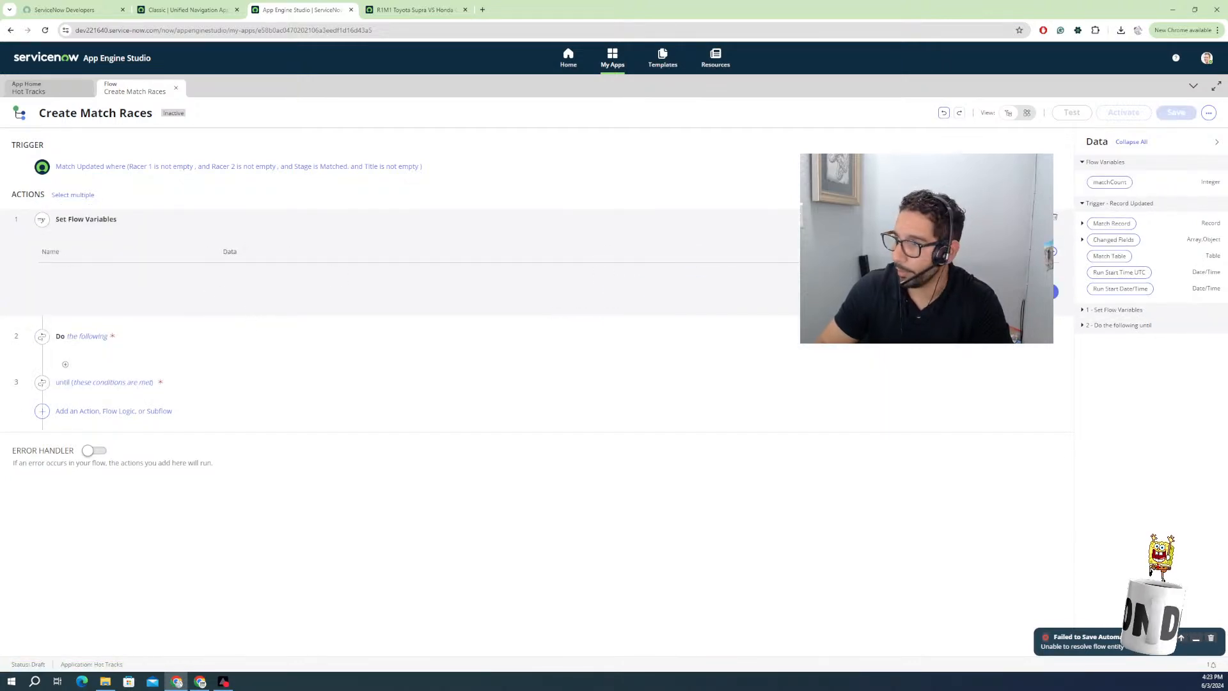
{"action": "left_click", "coordinate": [121, 280]}
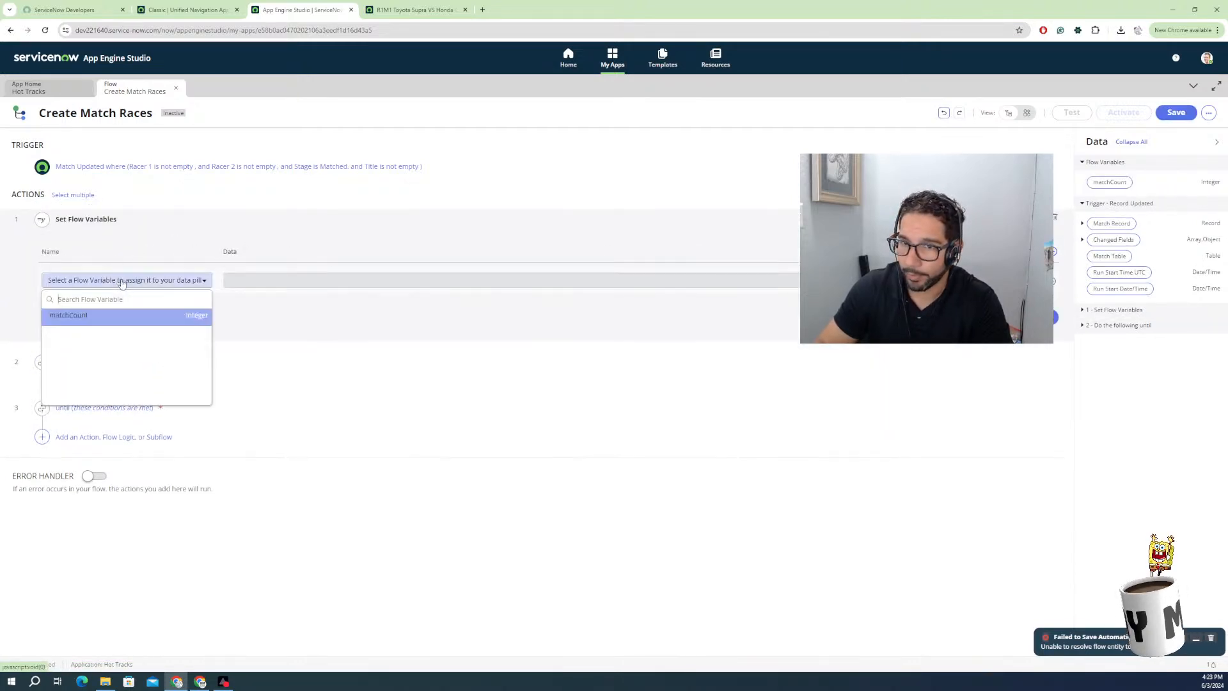
{"action": "left_click", "coordinate": [81, 315]}
{"action": "mouse_move", "coordinate": [1107, 223]}
{"action": "left_mouse_down"}
{"action": "mouse_move", "coordinate": [811, 247]}
{"action": "mouse_move", "coordinate": [1110, 236]}
{"action": "mouse_move", "coordinate": [1111, 225]}
{"action": "left_mouse_up"}
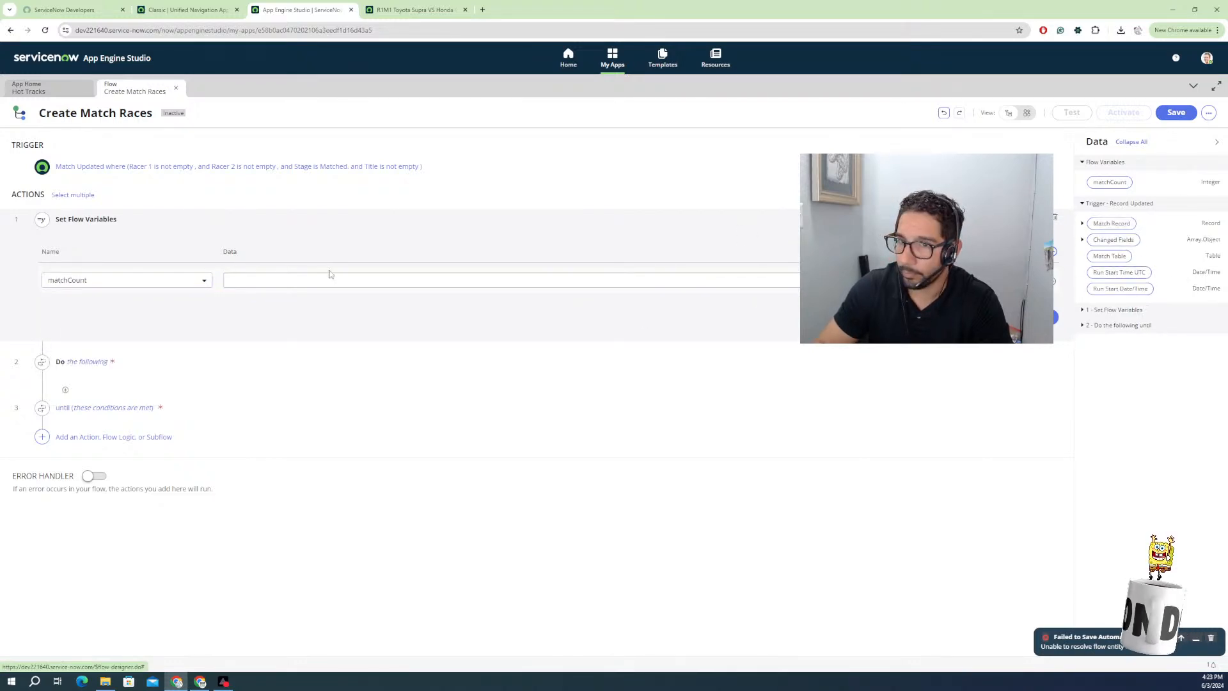
{"action": "left_click", "coordinate": [290, 278]}
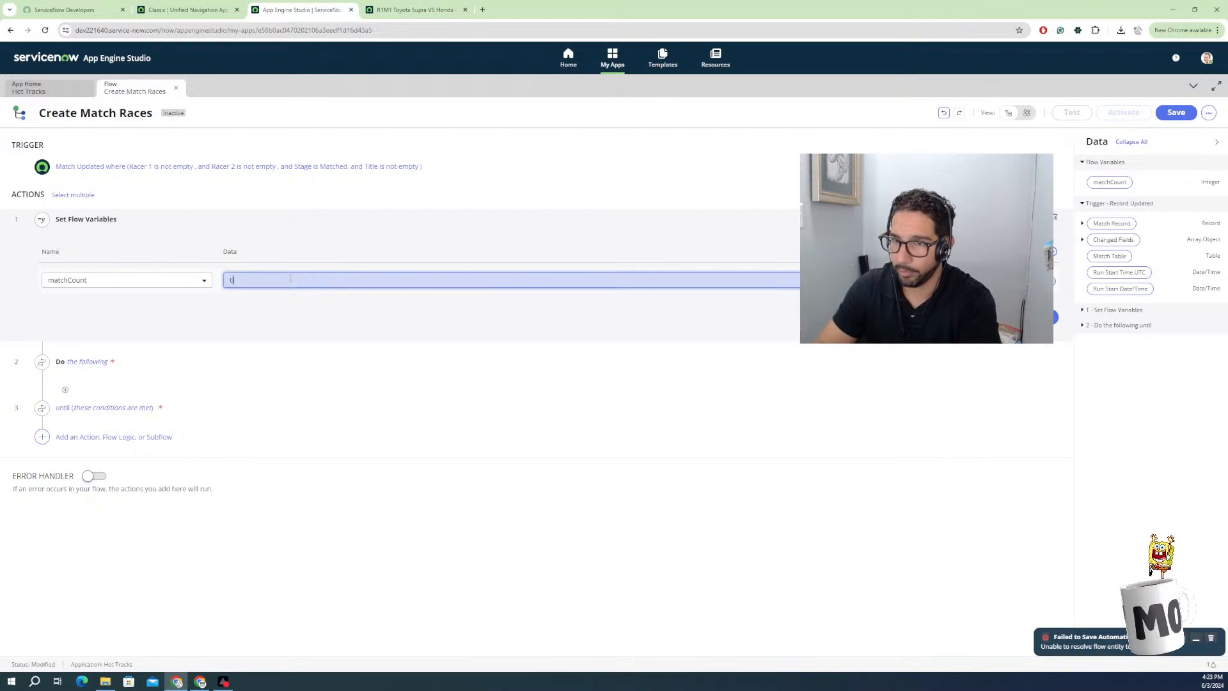
{"action": "type", "text": "0"}
{"action": "left_click", "coordinate": [1041, 316]}
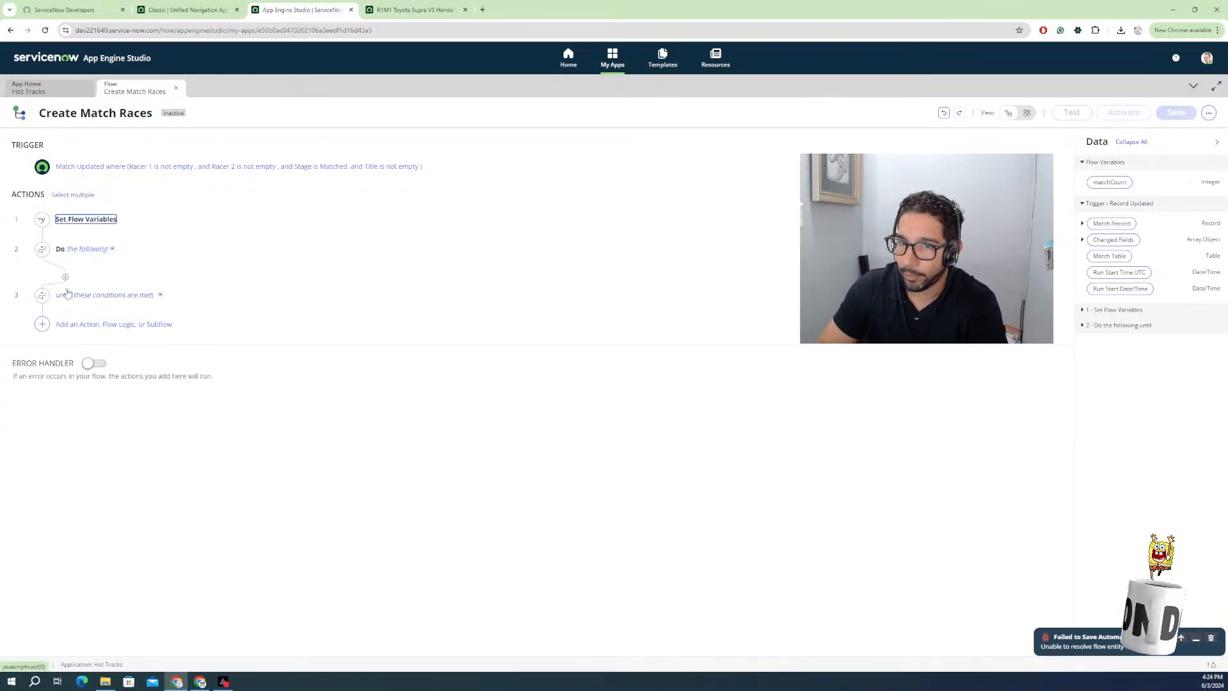
Set the loop's until condition so that the matchCount flow variable is the trigger Match Record's Wins To Advance.
{"action": "left_click", "coordinate": [83, 295]}
{"action": "left_click_drag", "start_coordinate": [1108, 186], "coordinate": [192, 343]}
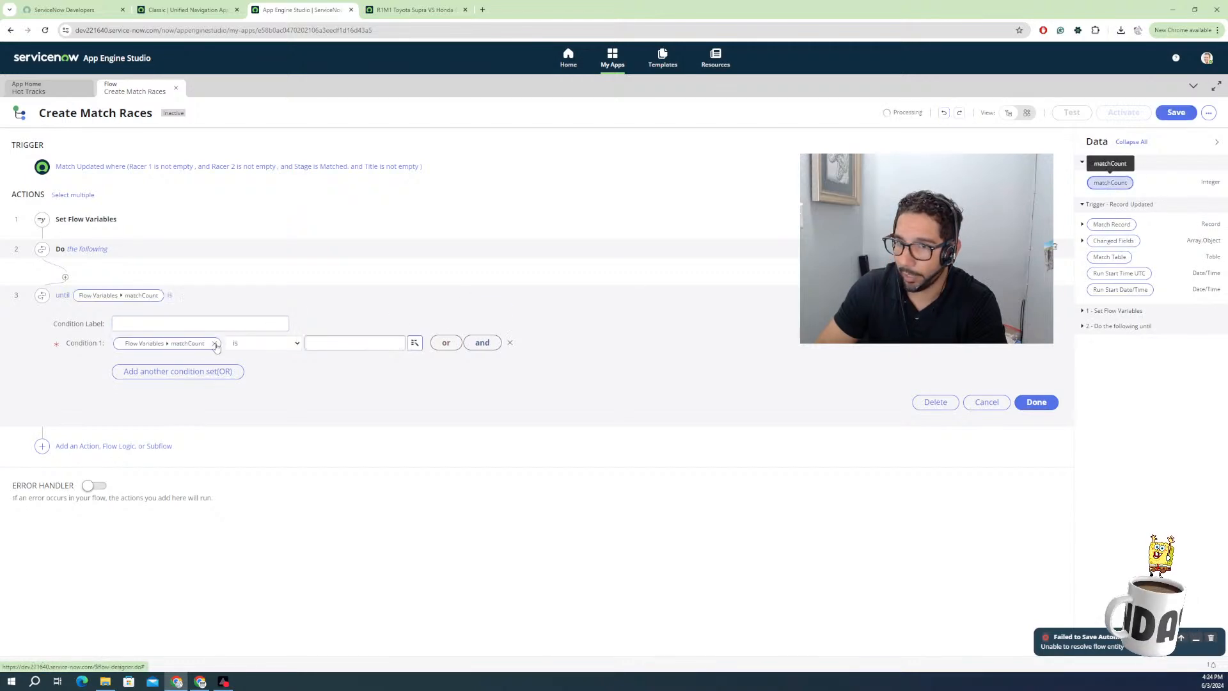
{"action": "left_click", "coordinate": [262, 342]}
{"action": "left_click", "coordinate": [342, 342]}
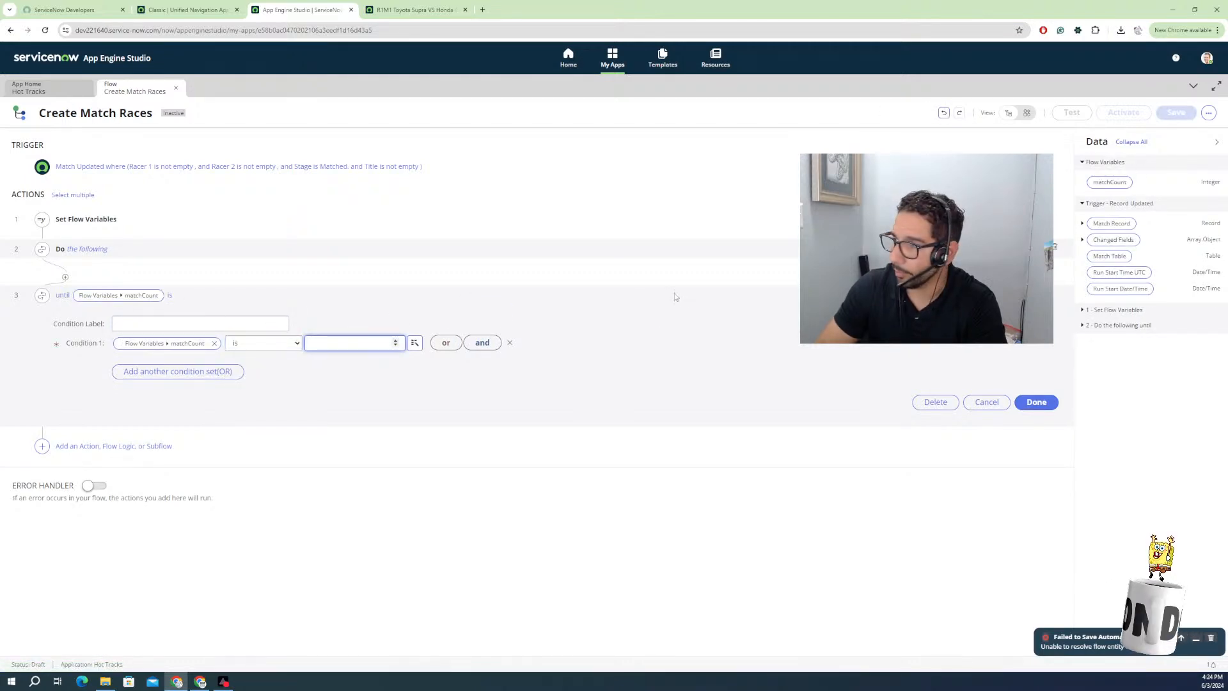
{"action": "left_click", "coordinate": [1083, 223]}
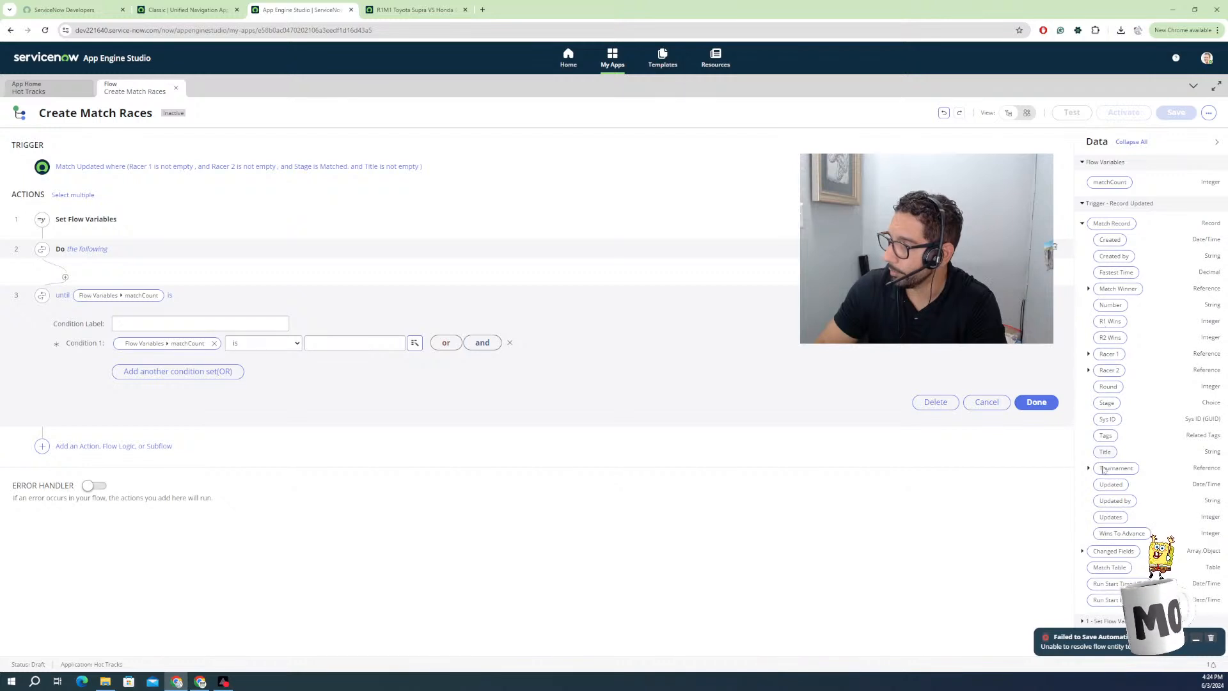
{"action": "left_click_drag", "start_coordinate": [1099, 541], "coordinate": [352, 349]}
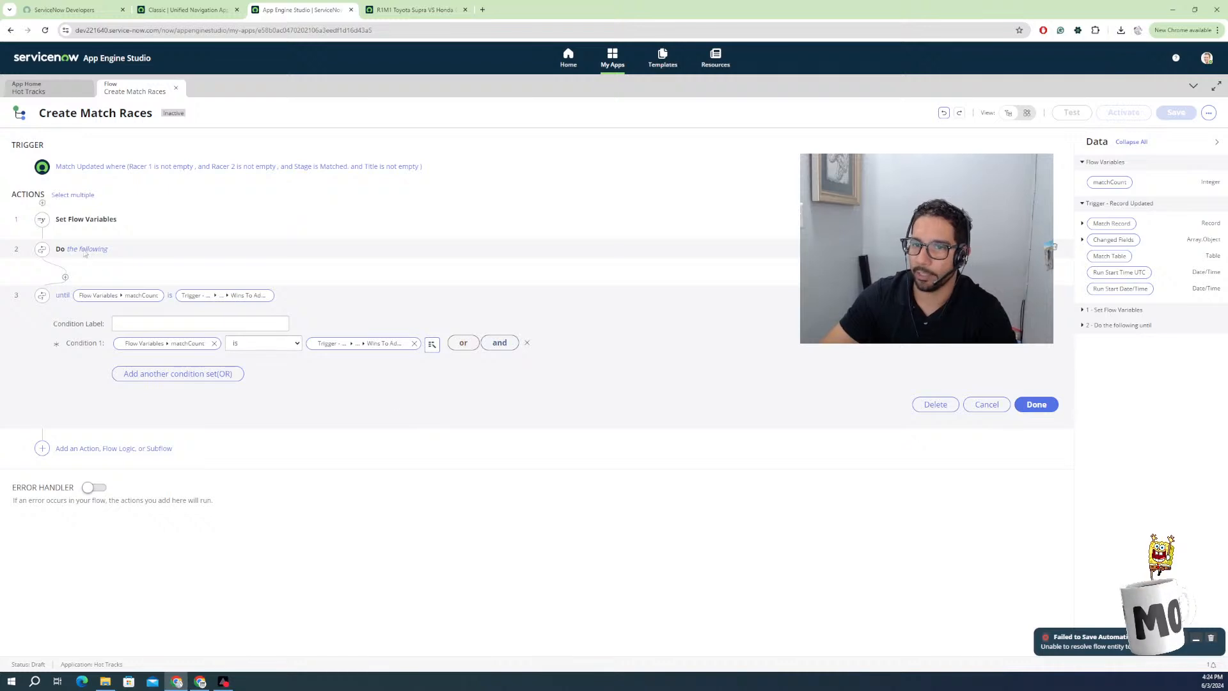
Insert an action inside the "Do the following" loop and make it a Create Record action.
{"action": "left_click", "coordinate": [66, 277]}
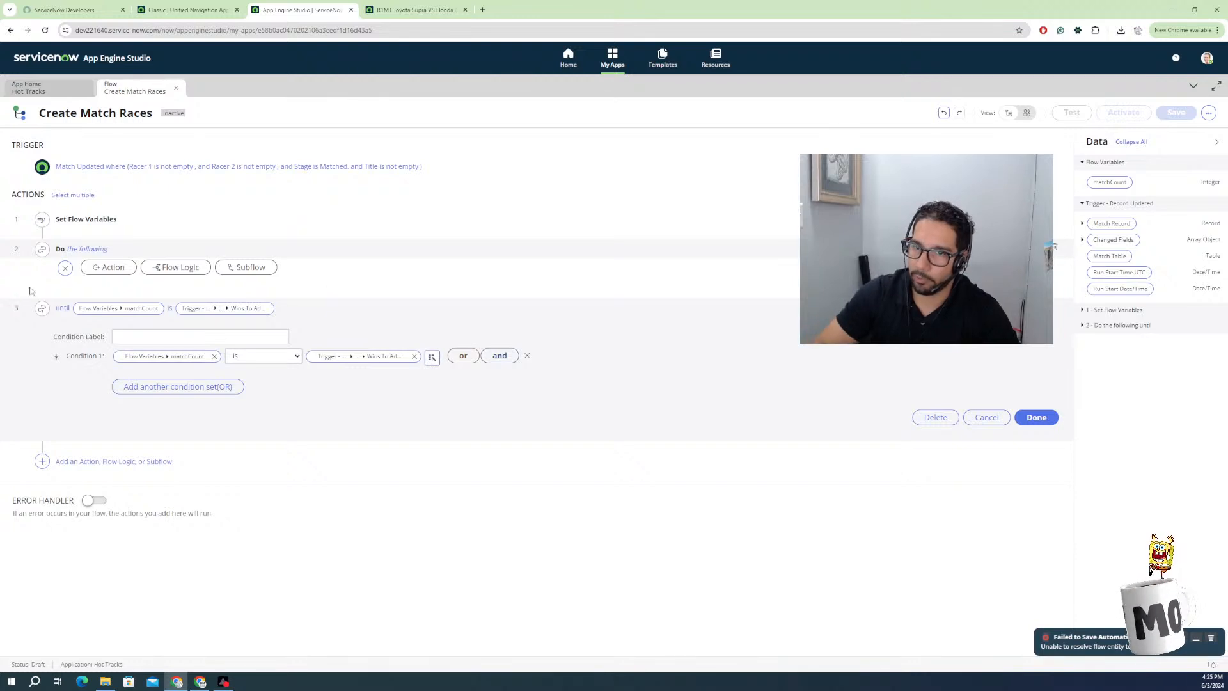
{"action": "left_click", "coordinate": [114, 268]}
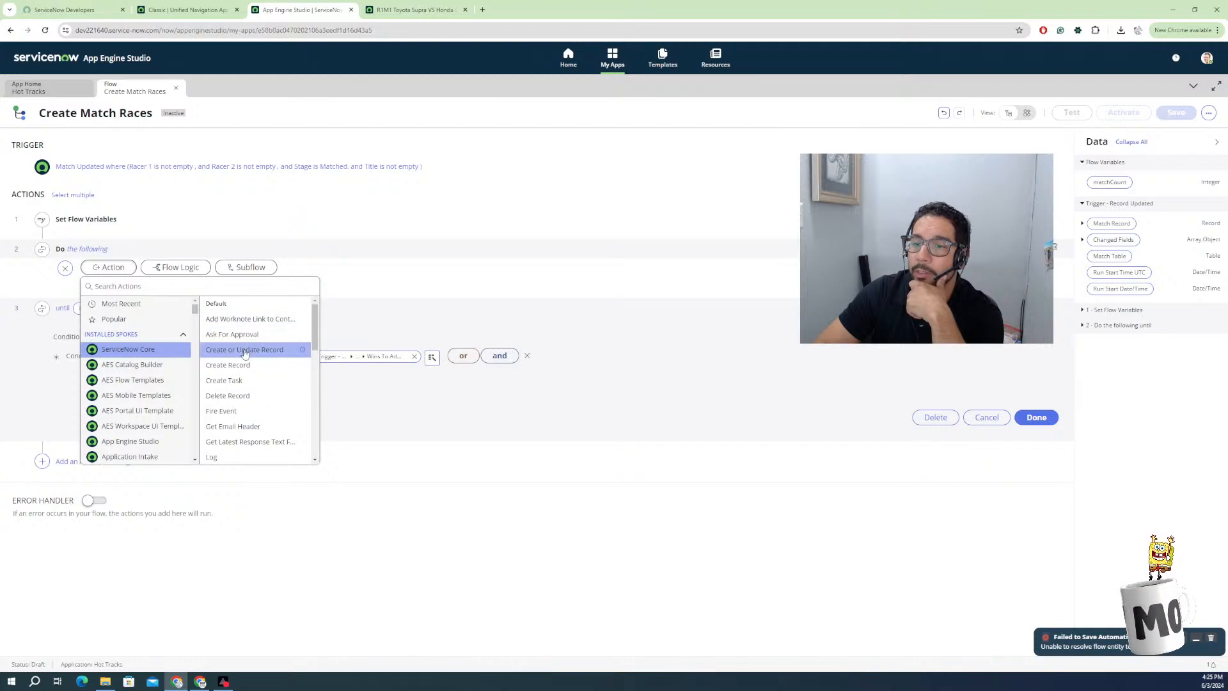
{"action": "left_click", "coordinate": [245, 351]}
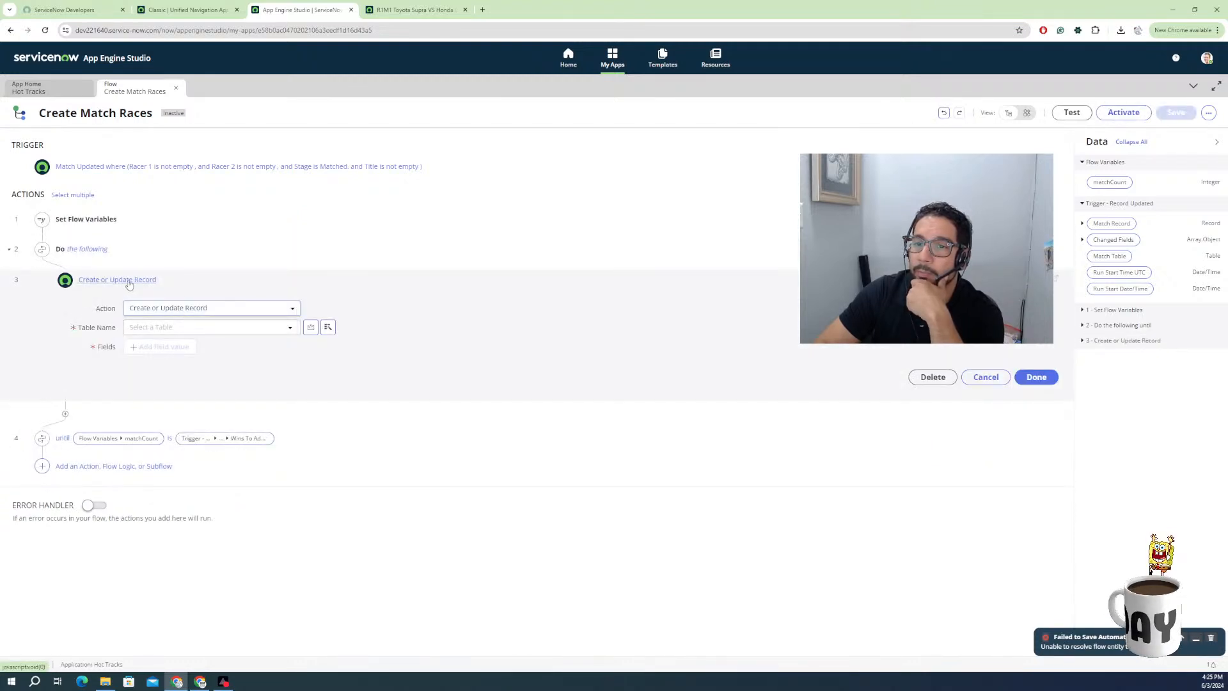
{"action": "left_click", "coordinate": [182, 309]}
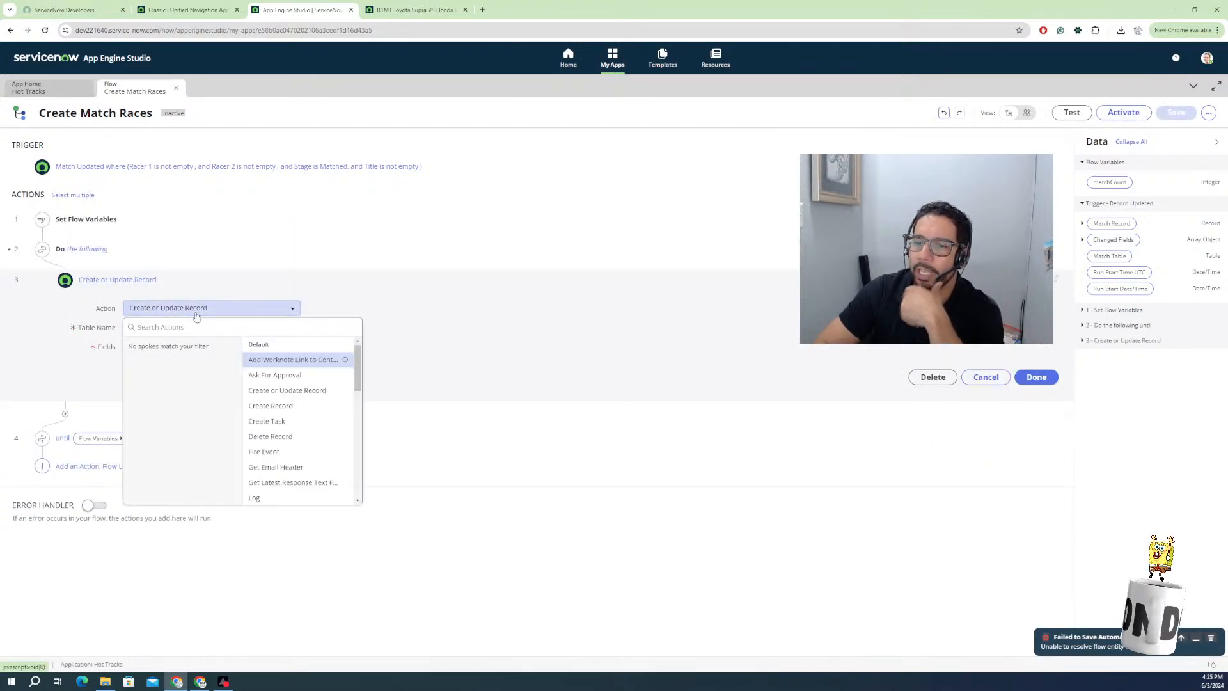
{"action": "left_click", "coordinate": [271, 407]}
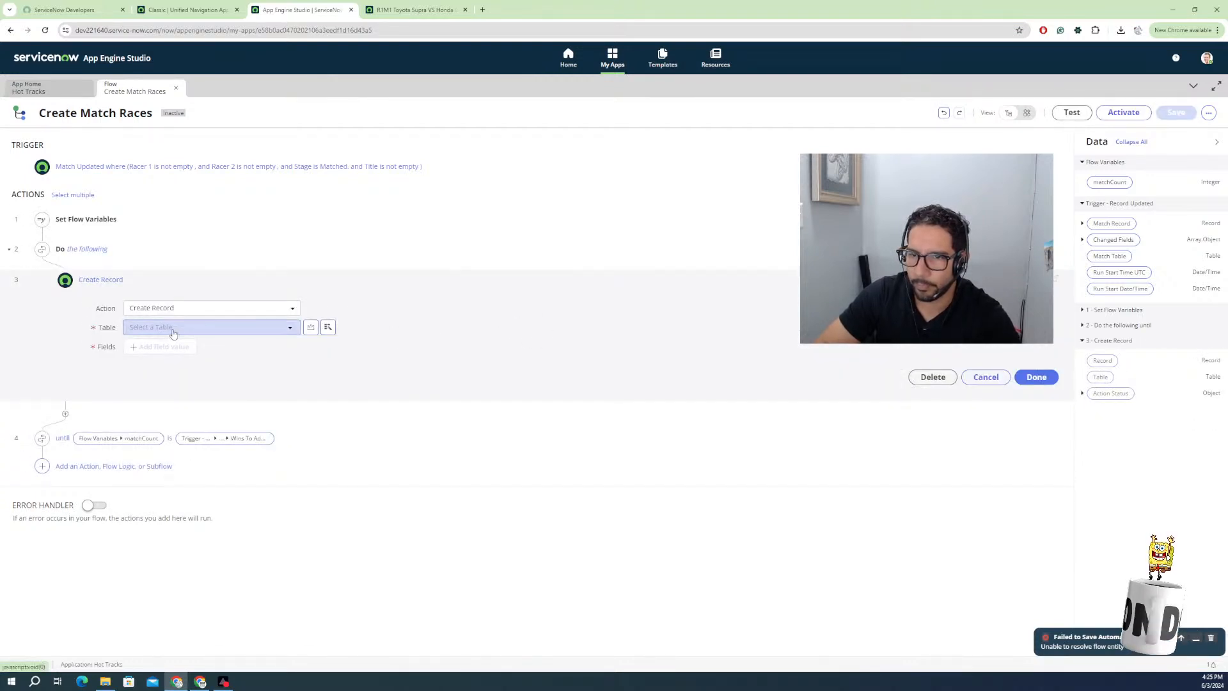
Set the Create Record action's table to the Hot Tracks Match table.
{"action": "left_click", "coordinate": [182, 329]}
{"action": "type", "text": "match"}
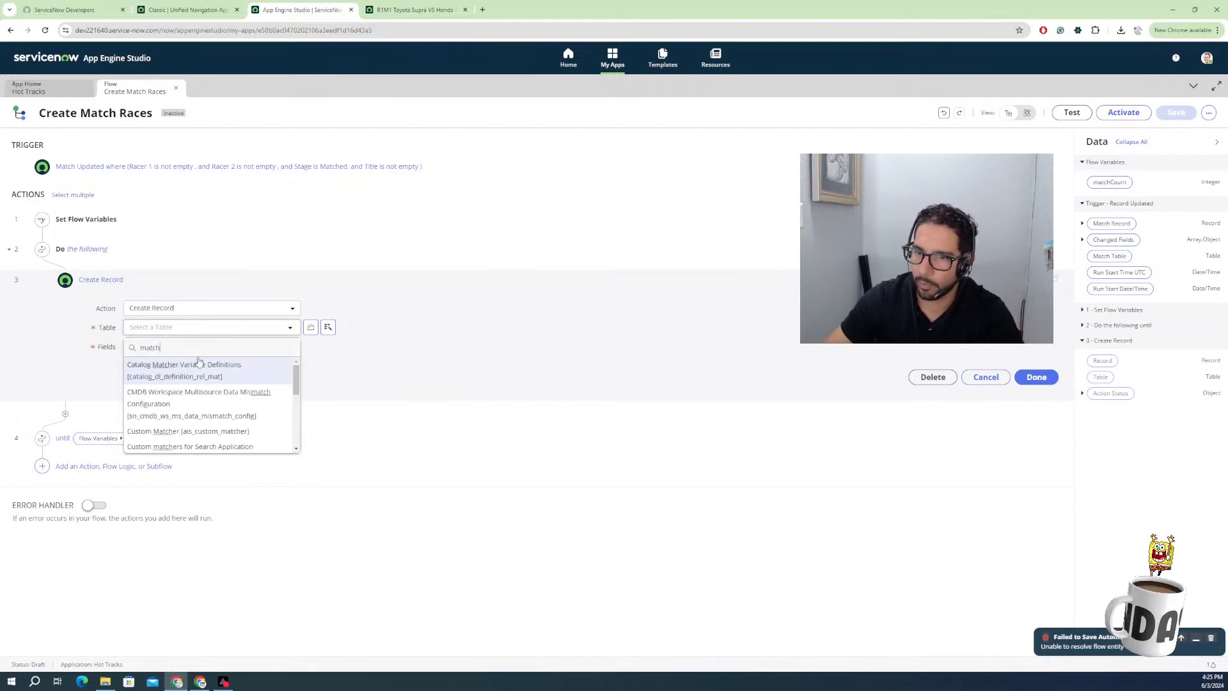
{"action": "scroll", "coordinate": [165, 414], "scroll_direction": "down", "scroll_amount": 3}
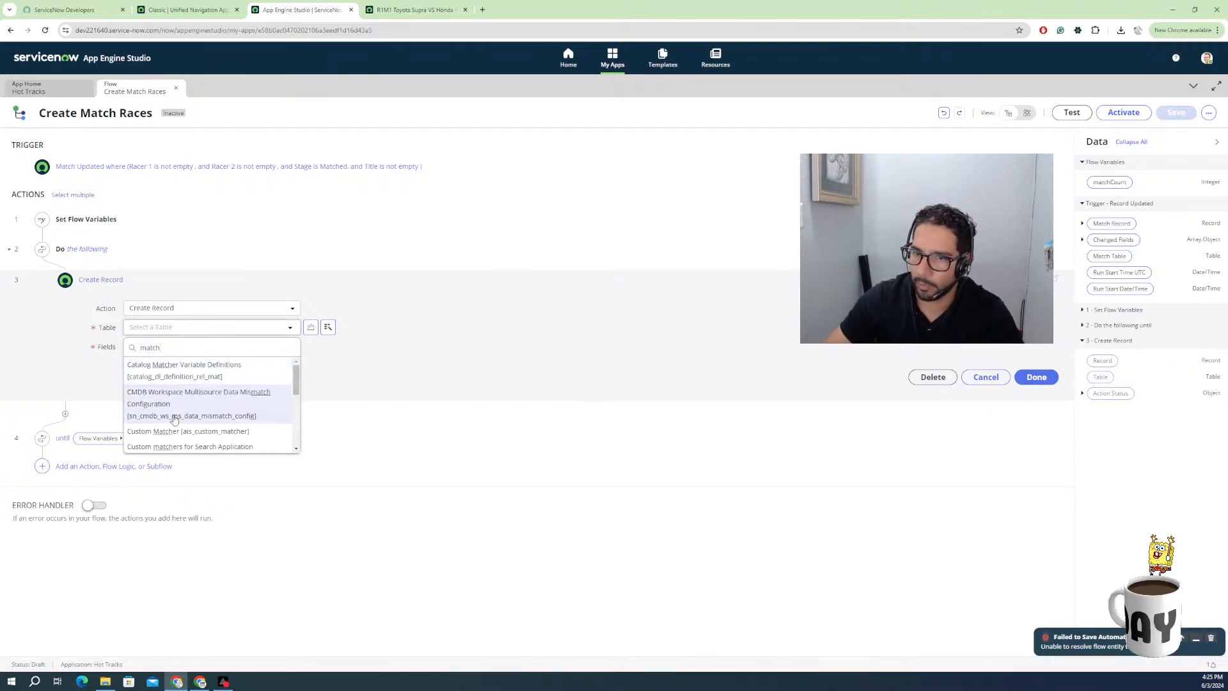
{"action": "left_click", "coordinate": [165, 415]}
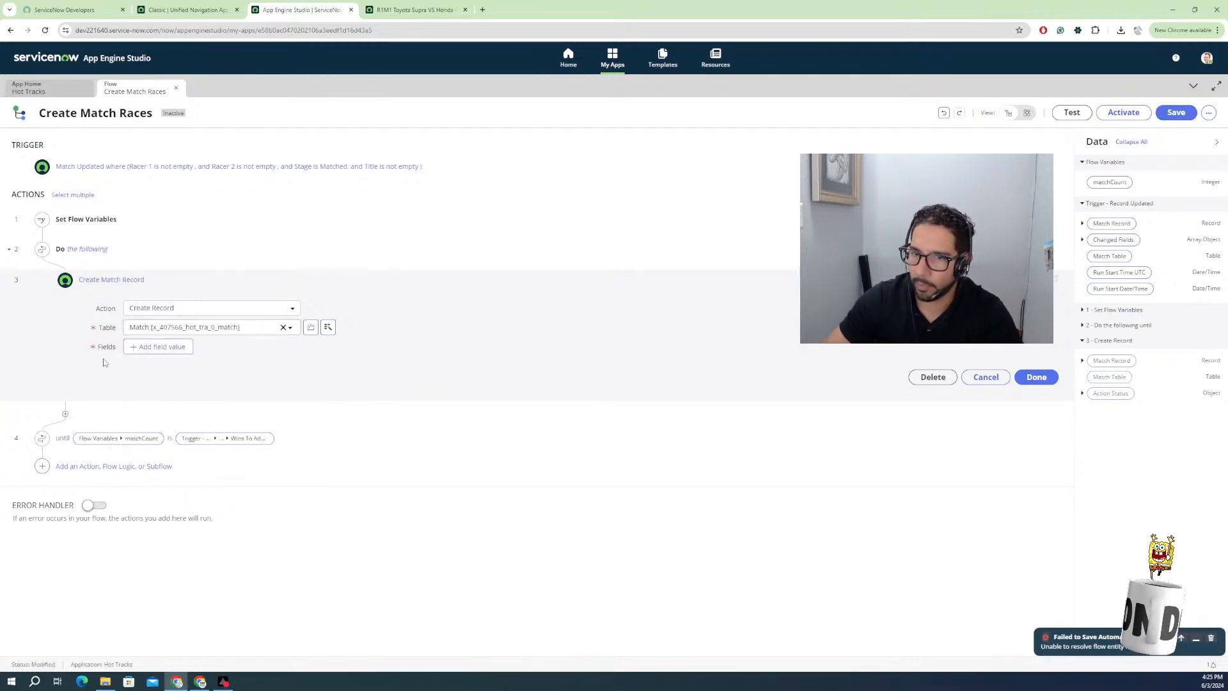
Add the Racer 1 and Racer 2 fields to the Create Match Record action, leaving their values empty.
{"action": "left_click", "coordinate": [153, 349]}
{"action": "left_click", "coordinate": [153, 350]}
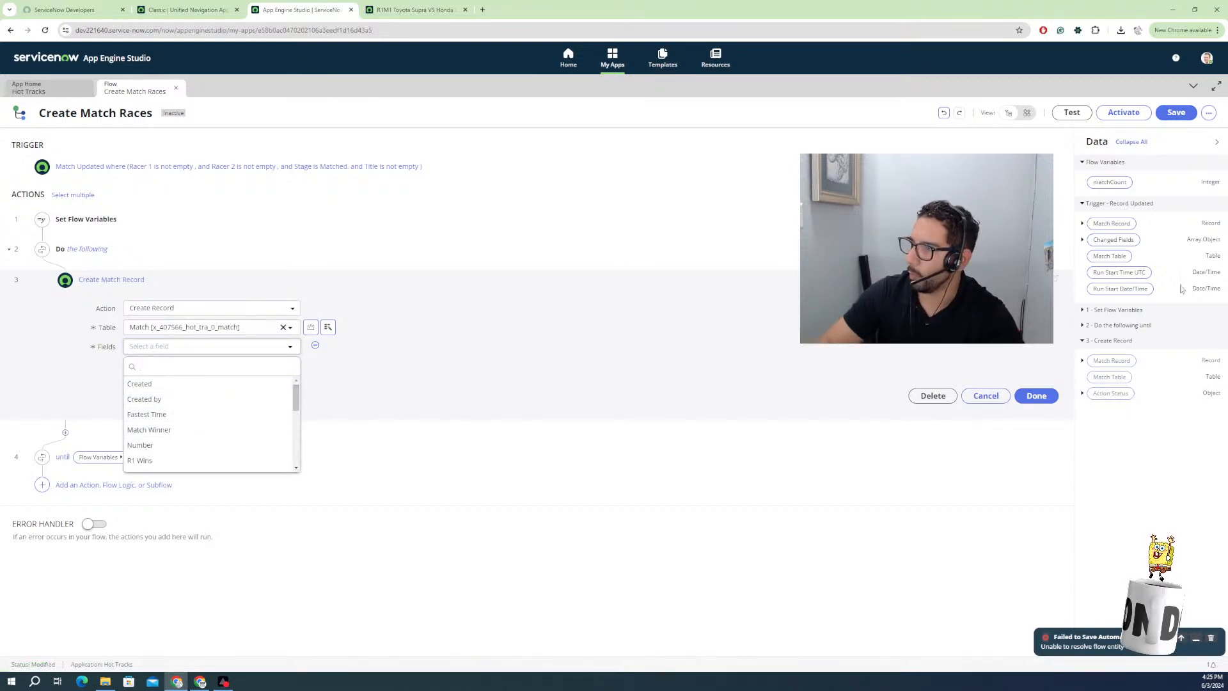
{"action": "left_click", "coordinate": [1083, 224]}
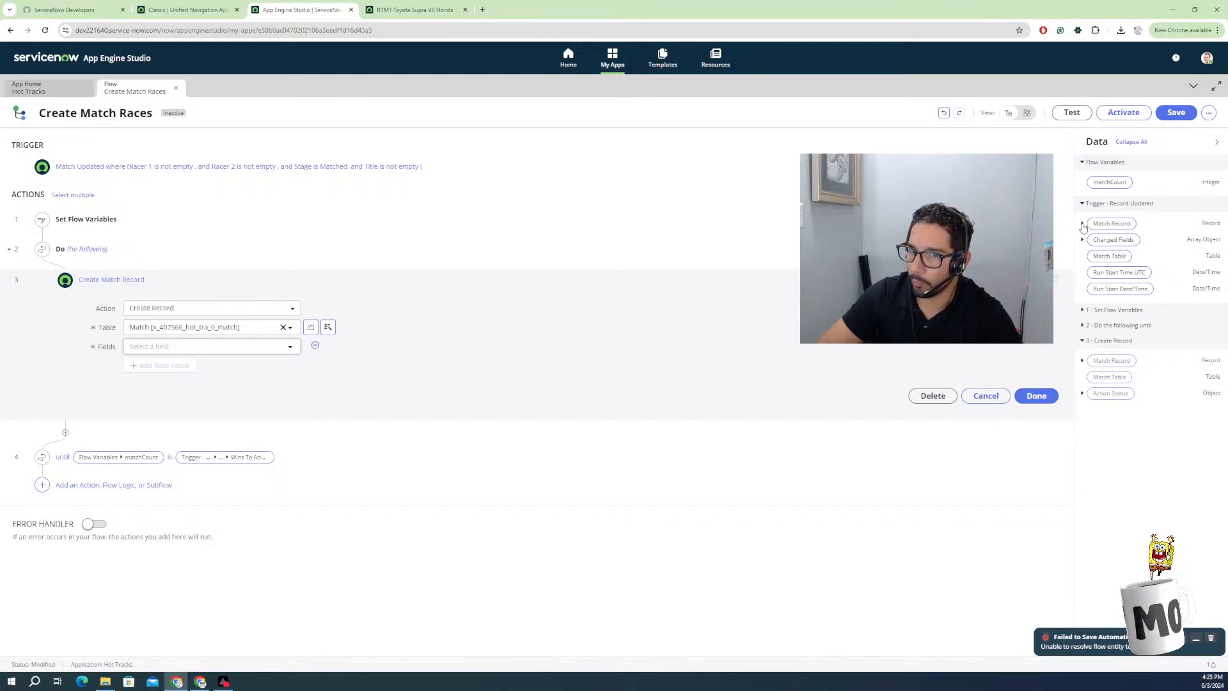
{"action": "left_click", "coordinate": [167, 345]}
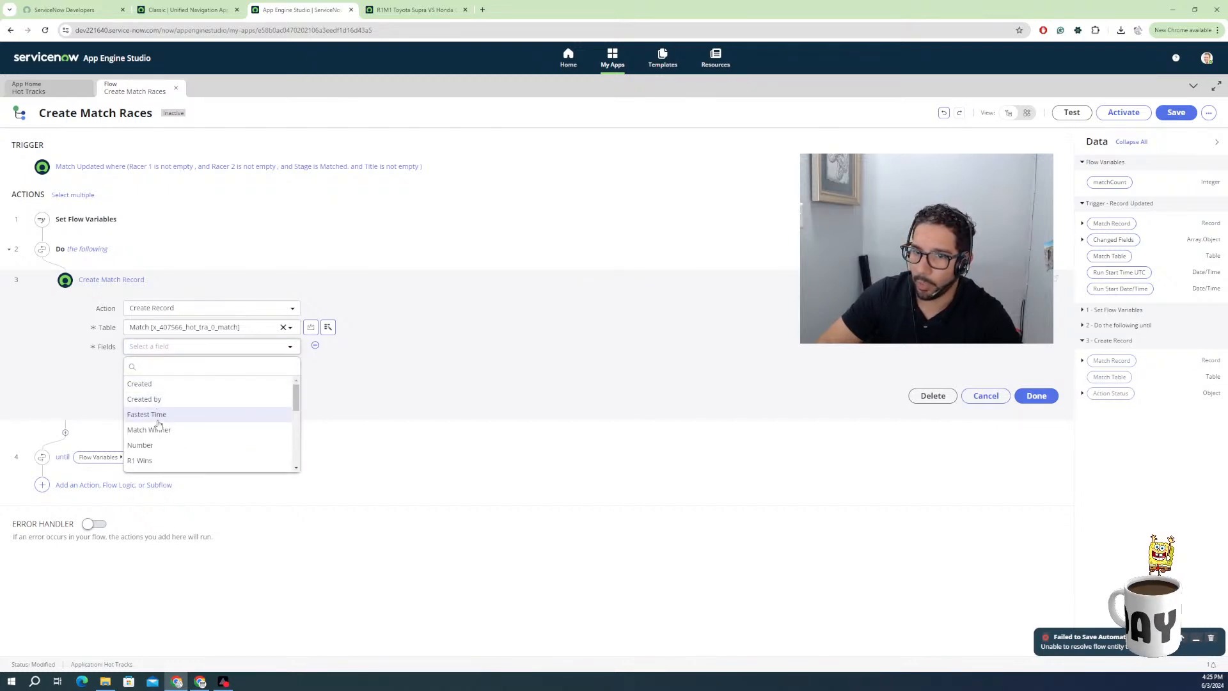
{"action": "scroll", "coordinate": [157, 454], "scroll_direction": "down", "scroll_amount": 2}
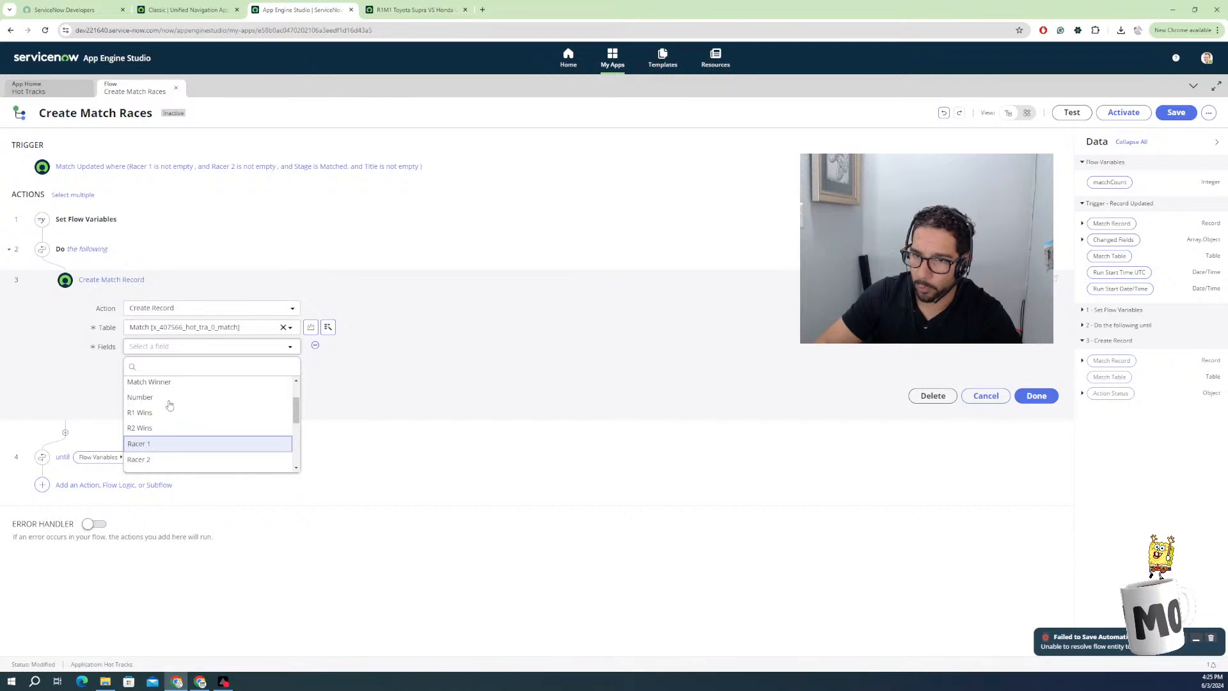
{"action": "left_click", "coordinate": [140, 443]}
{"action": "left_click", "coordinate": [165, 365]}
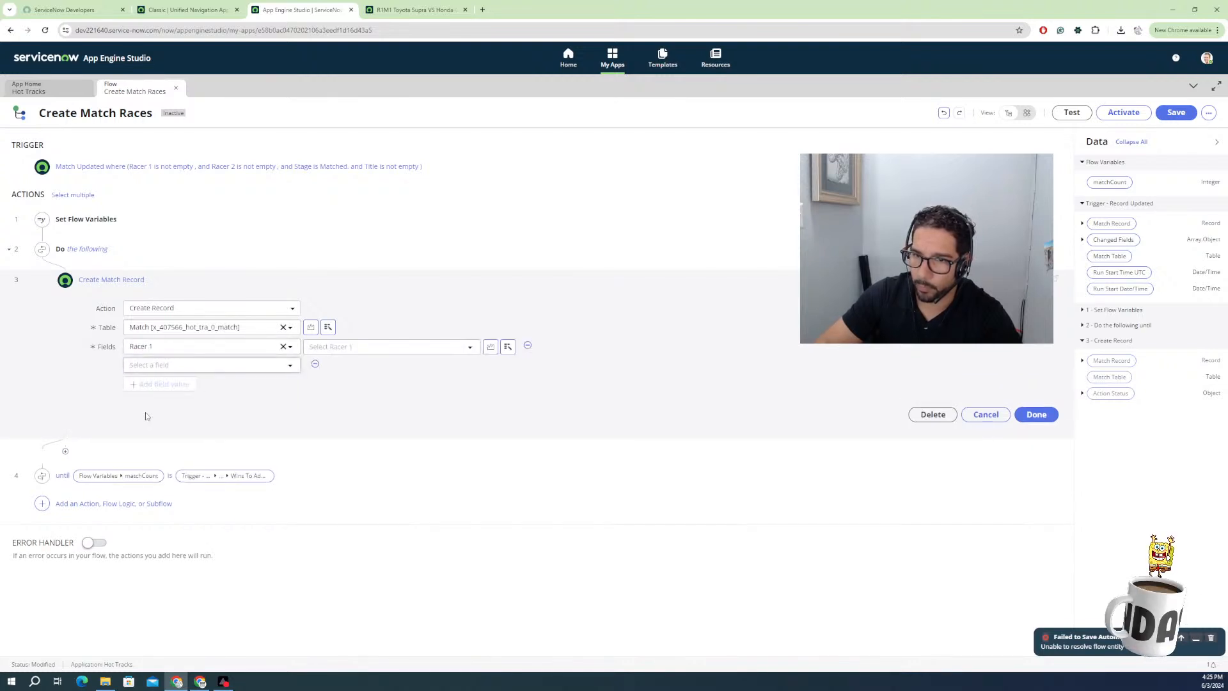
{"action": "left_click", "coordinate": [180, 371]}
{"action": "scroll", "coordinate": [147, 447], "scroll_direction": "down", "scroll_amount": 3}
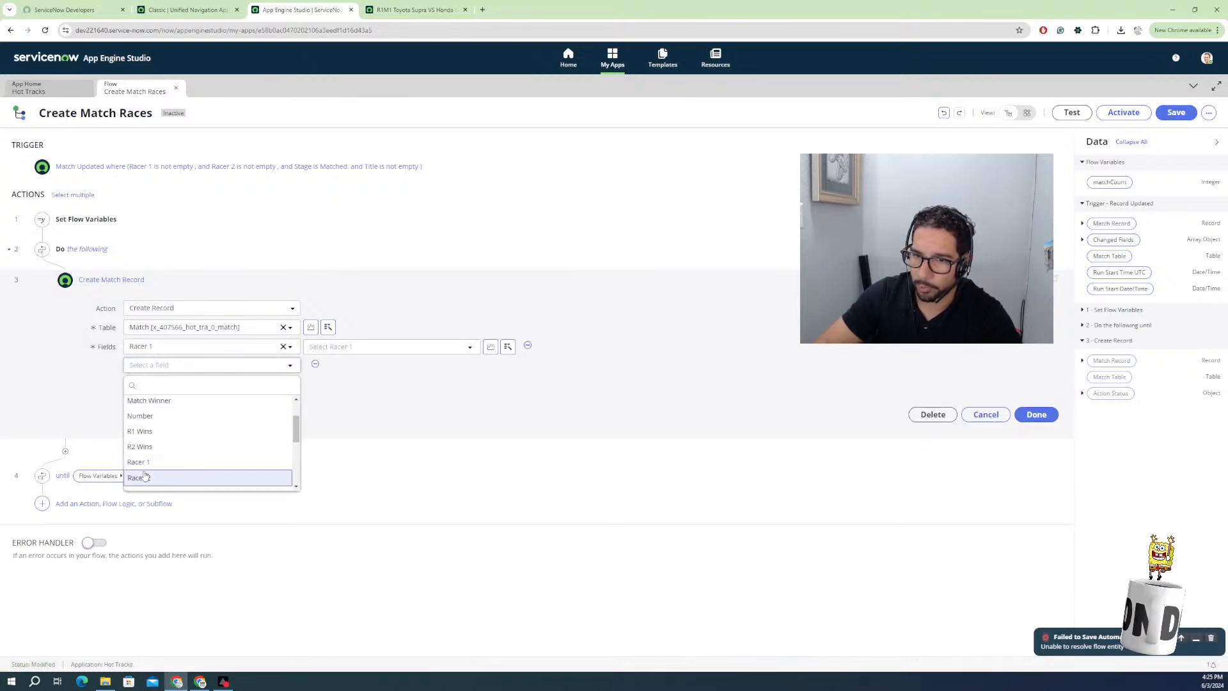
{"action": "key", "text": "Return"}
Add the Round and Stage fields to the Create Match Record action, leaving their values empty.
{"action": "left_click", "coordinate": [164, 384]}
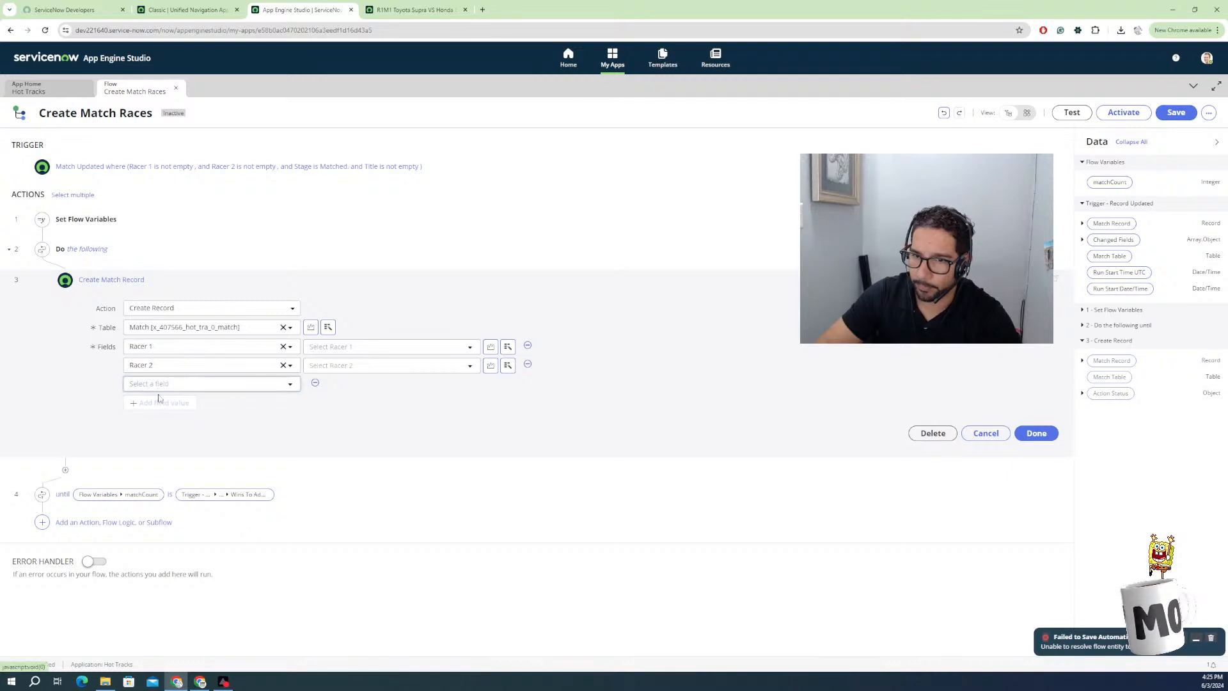
{"action": "left_click", "coordinate": [162, 387]}
{"action": "scroll", "coordinate": [166, 451], "scroll_direction": "down", "scroll_amount": 5}
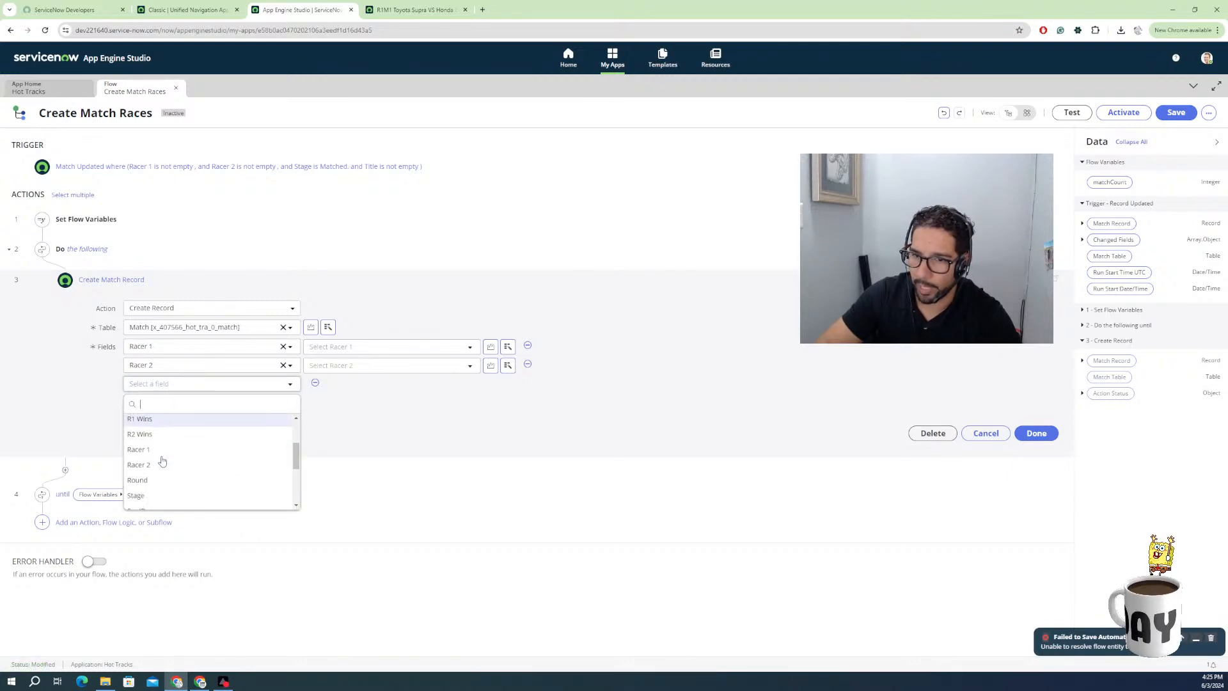
{"action": "key", "text": "Return"}
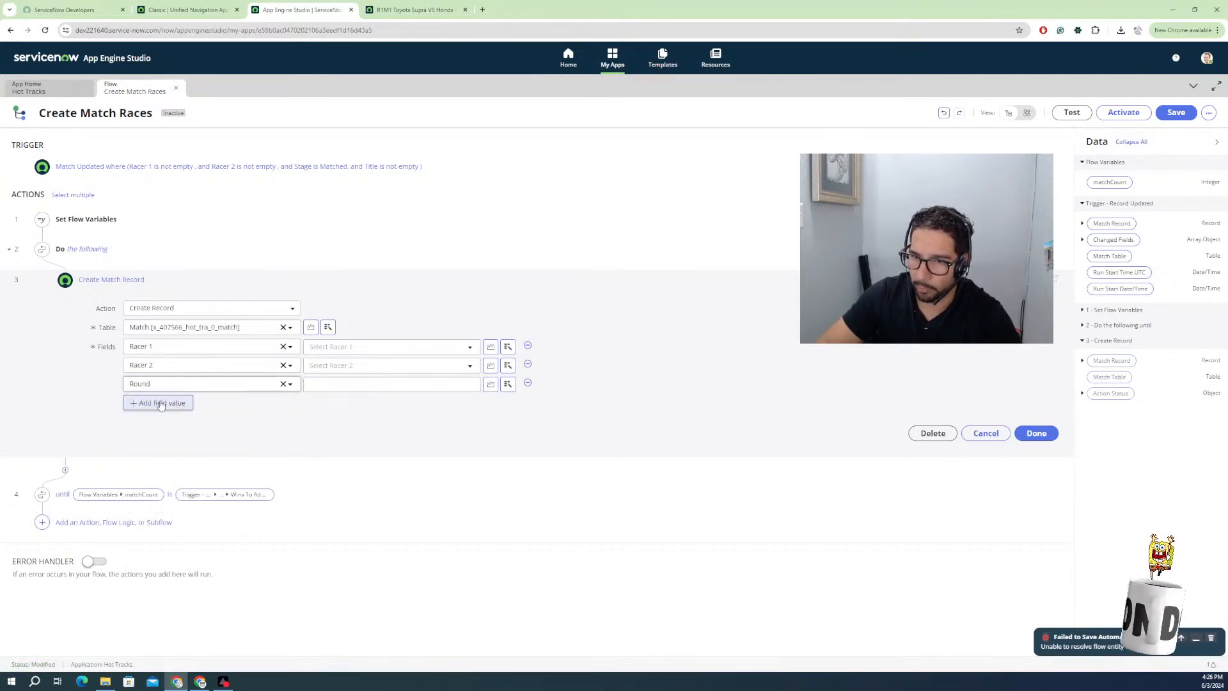
{"action": "left_click", "coordinate": [171, 402]}
{"action": "left_click", "coordinate": [163, 402]}
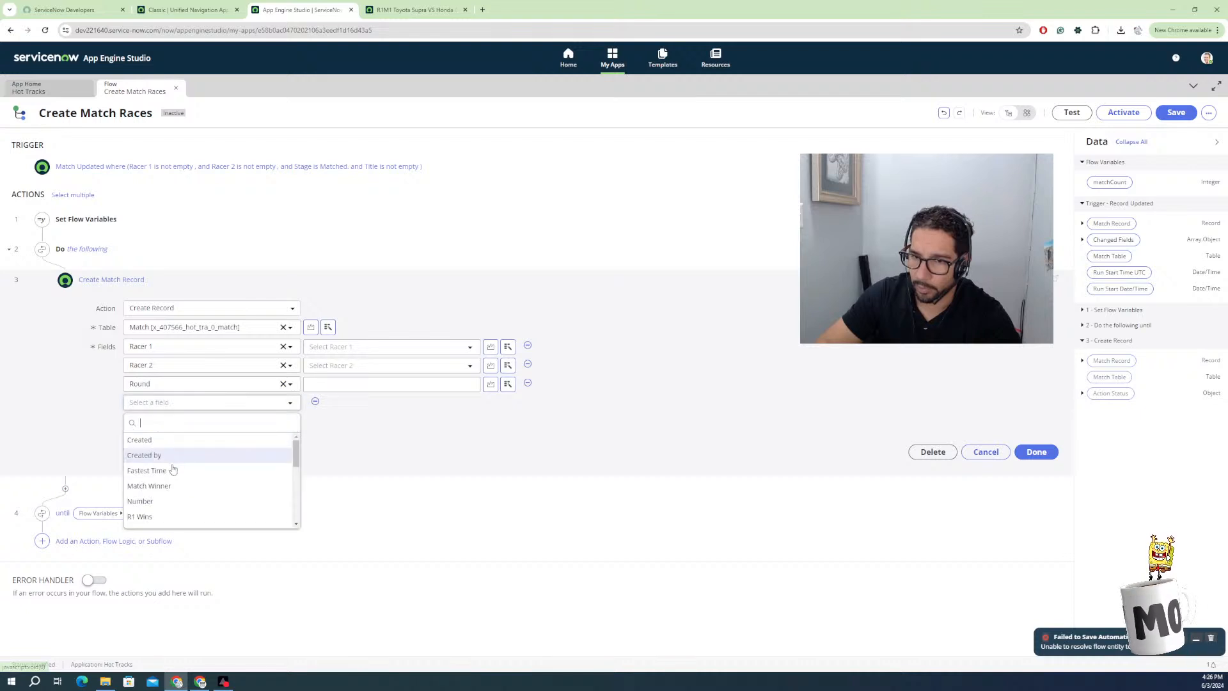
{"action": "scroll", "coordinate": [172, 470], "scroll_direction": "down", "scroll_amount": 3}
{"action": "scroll", "coordinate": [172, 470], "scroll_direction": "down", "scroll_amount": 4}
{"action": "scroll", "coordinate": [167, 471], "scroll_direction": "up", "scroll_amount": 2}
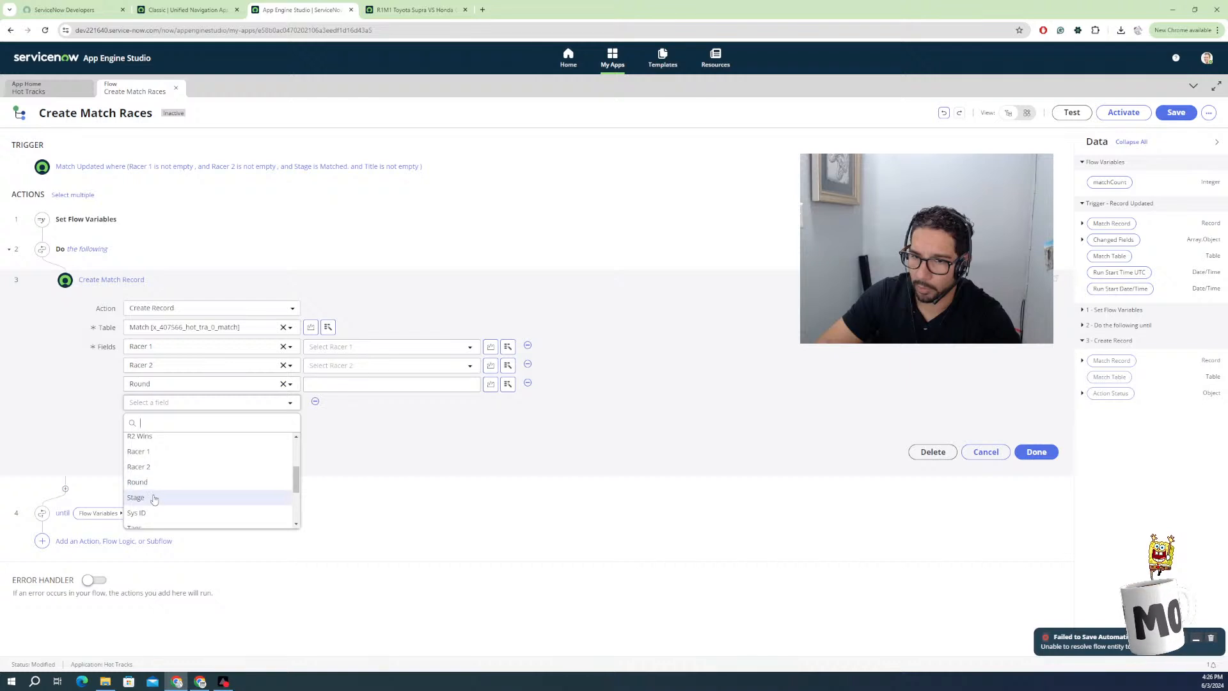
{"action": "left_click", "coordinate": [154, 499]}
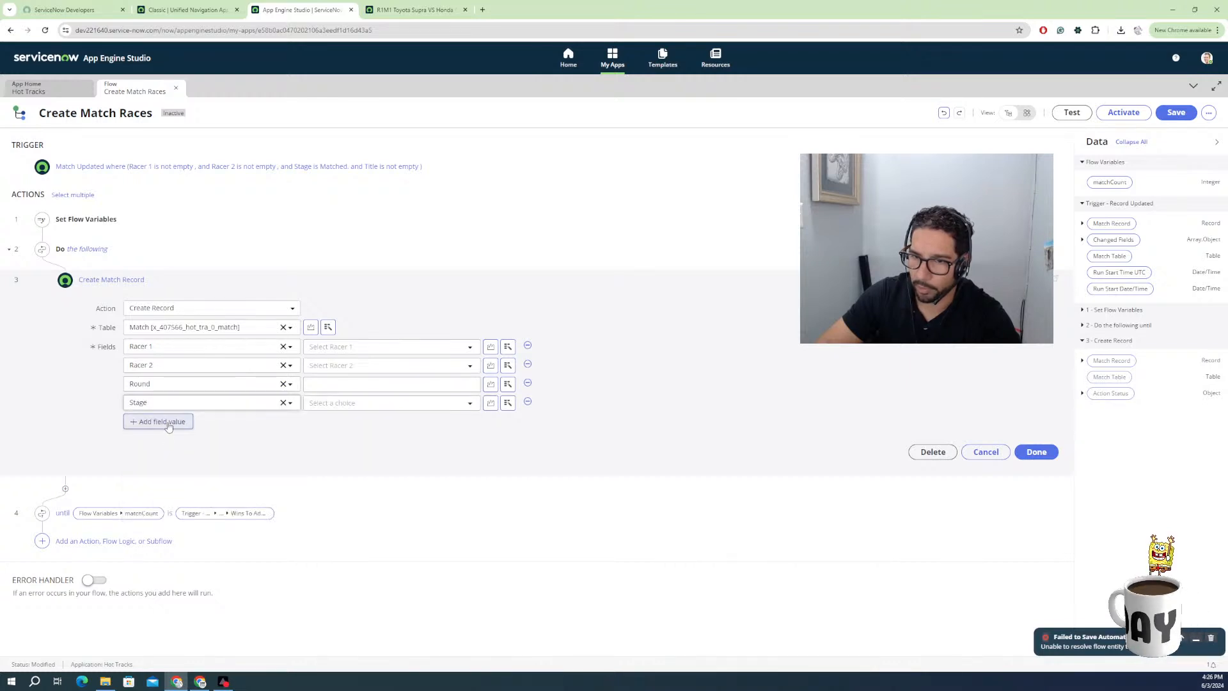
Add the Title and Tournament fields to the Create Match Record action, leaving their values empty.
{"action": "left_click", "coordinate": [147, 424]}
{"action": "left_click", "coordinate": [161, 420]}
{"action": "scroll", "coordinate": [149, 495], "scroll_direction": "down", "scroll_amount": 3}
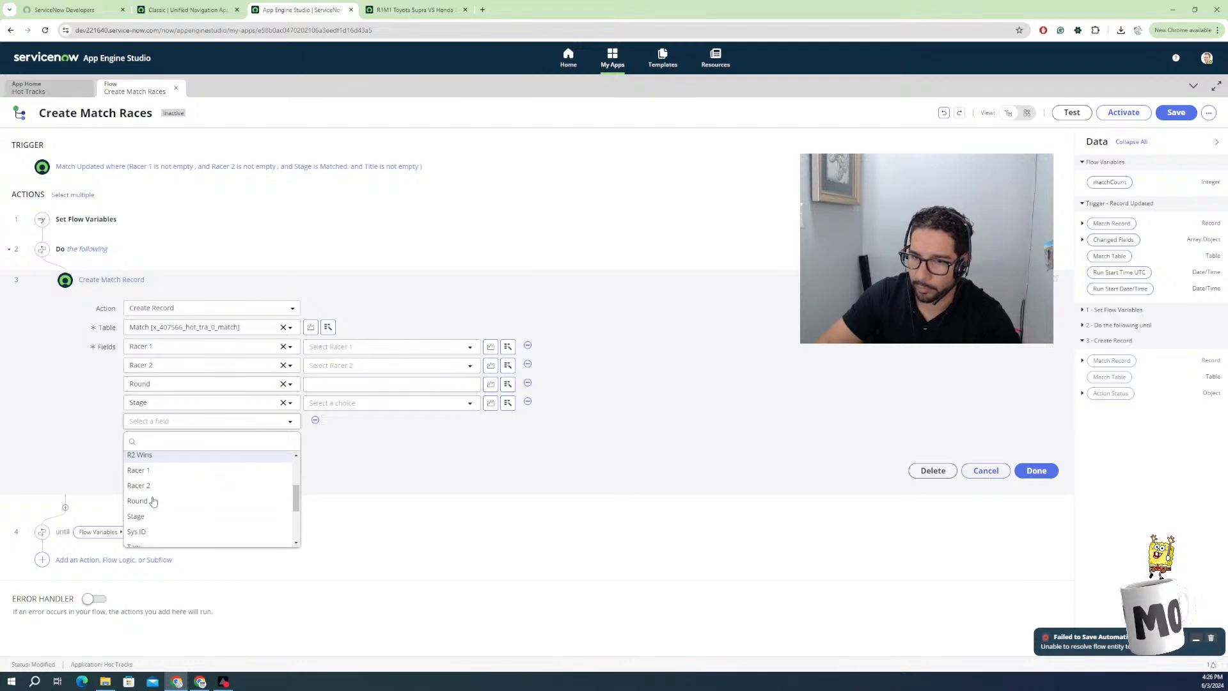
{"action": "scroll", "coordinate": [156, 515], "scroll_direction": "down", "scroll_amount": 1}
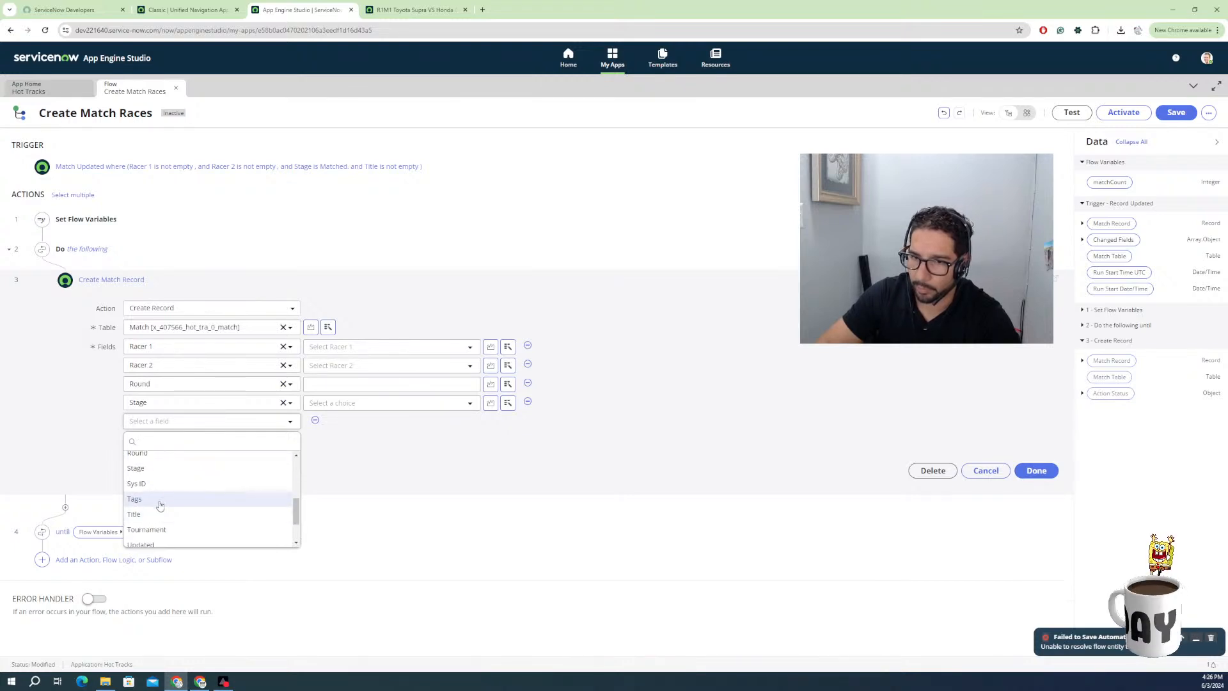
{"action": "scroll", "coordinate": [159, 502], "scroll_direction": "down", "scroll_amount": 1}
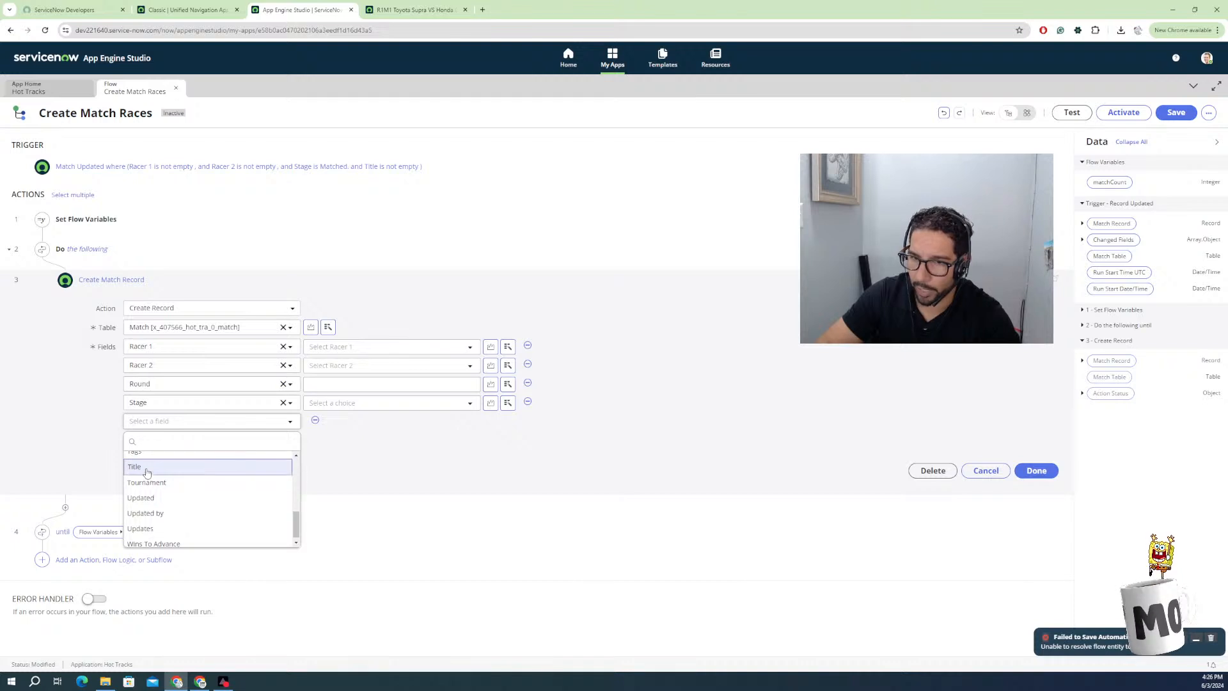
{"action": "left_click", "coordinate": [147, 467]}
{"action": "left_click", "coordinate": [159, 442]}
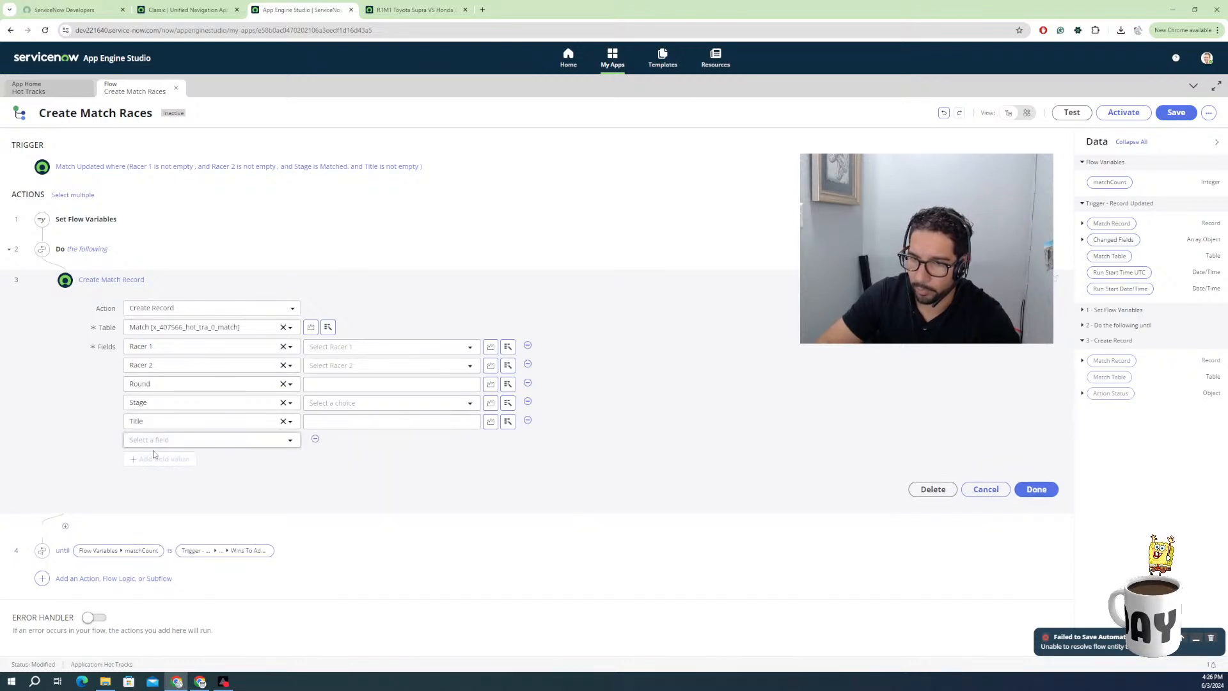
{"action": "left_click", "coordinate": [157, 440]}
{"action": "scroll", "coordinate": [169, 508], "scroll_direction": "down", "scroll_amount": 5}
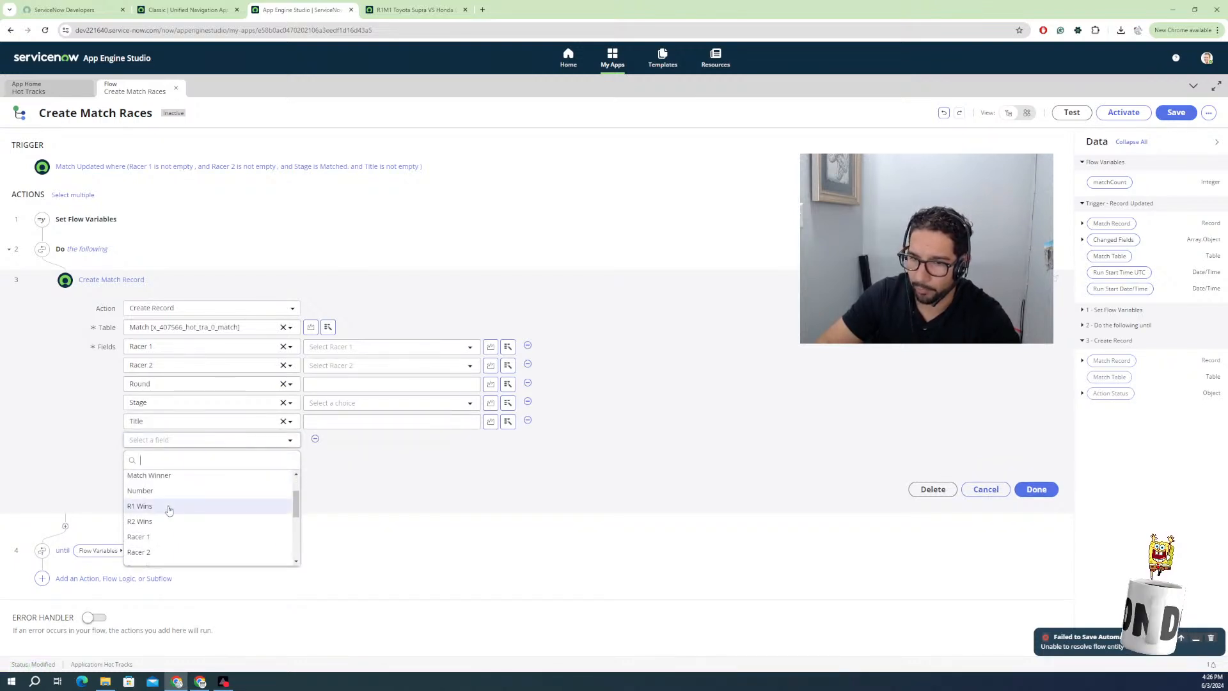
{"action": "left_click", "coordinate": [155, 549]}
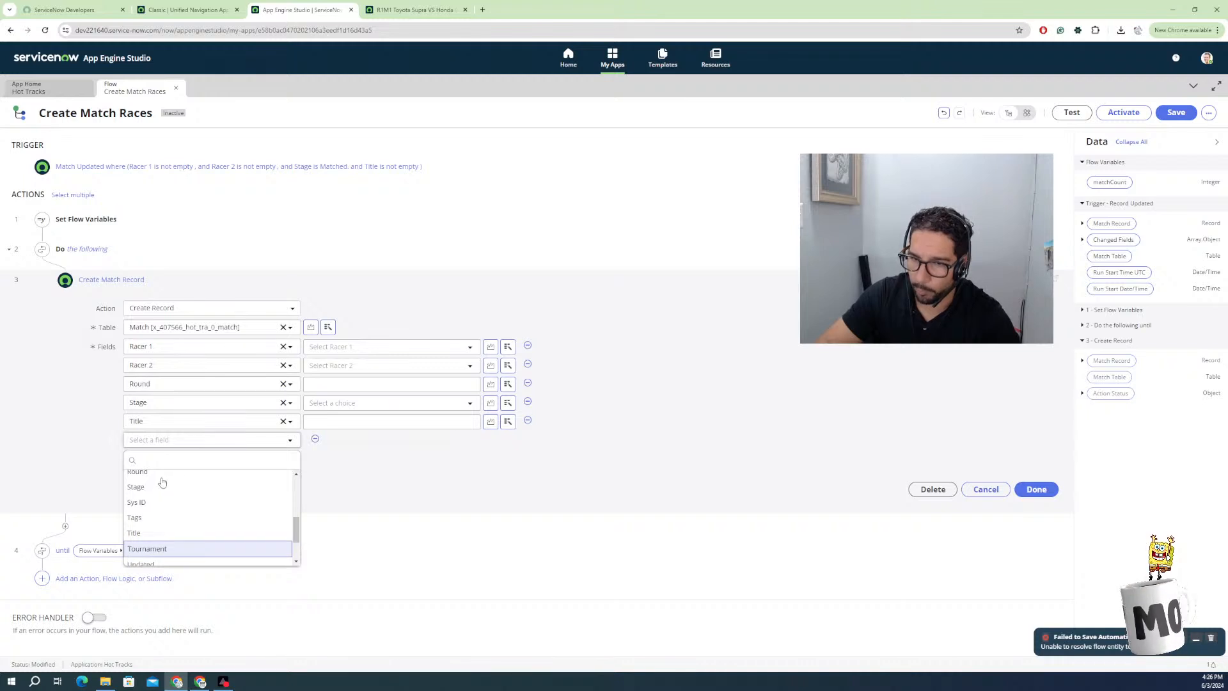
Add the Wins To Advance field to the Create Match Record action, leaving its value empty.
{"action": "left_click", "coordinate": [165, 459]}
{"action": "left_click", "coordinate": [160, 460]}
{"action": "scroll", "coordinate": [183, 541], "scroll_direction": "down", "scroll_amount": 5}
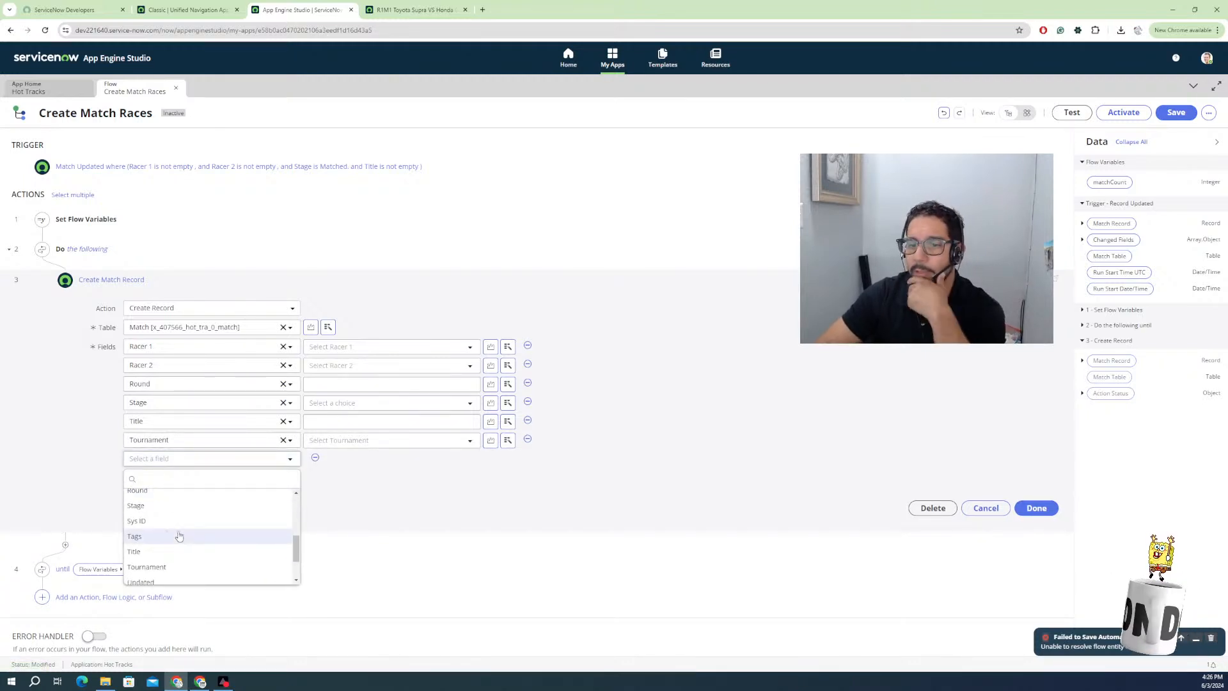
{"action": "scroll", "coordinate": [159, 554], "scroll_direction": "down", "scroll_amount": 3}
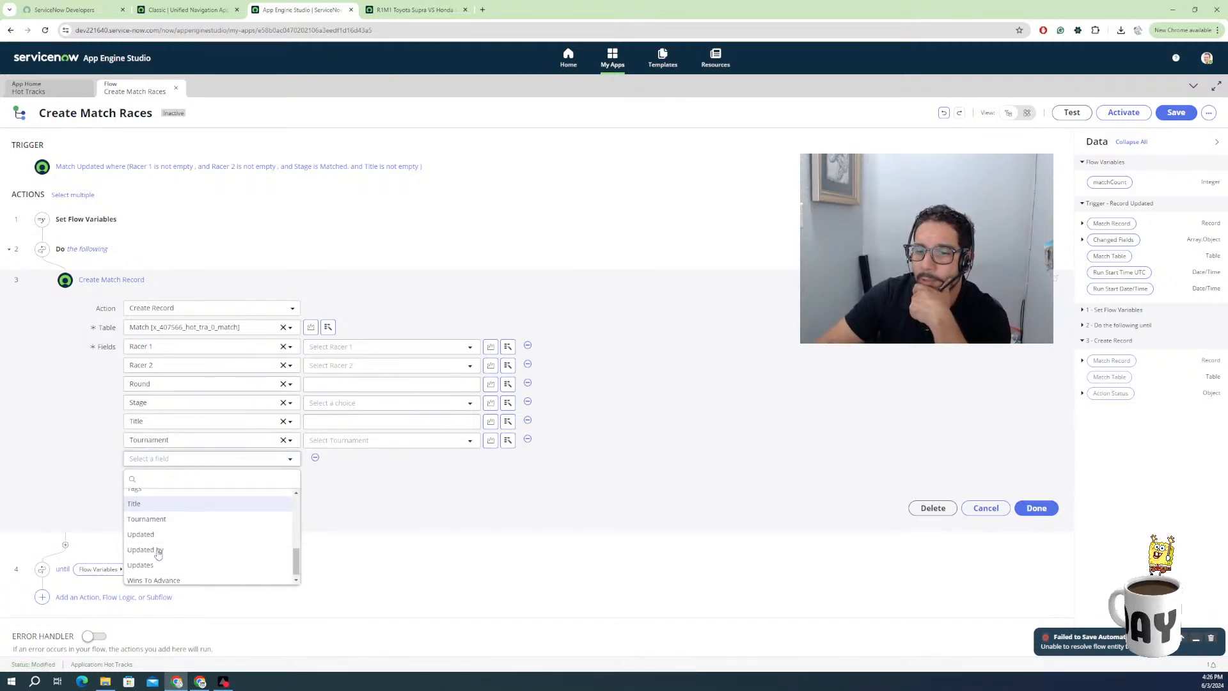
{"action": "left_click", "coordinate": [181, 578]}
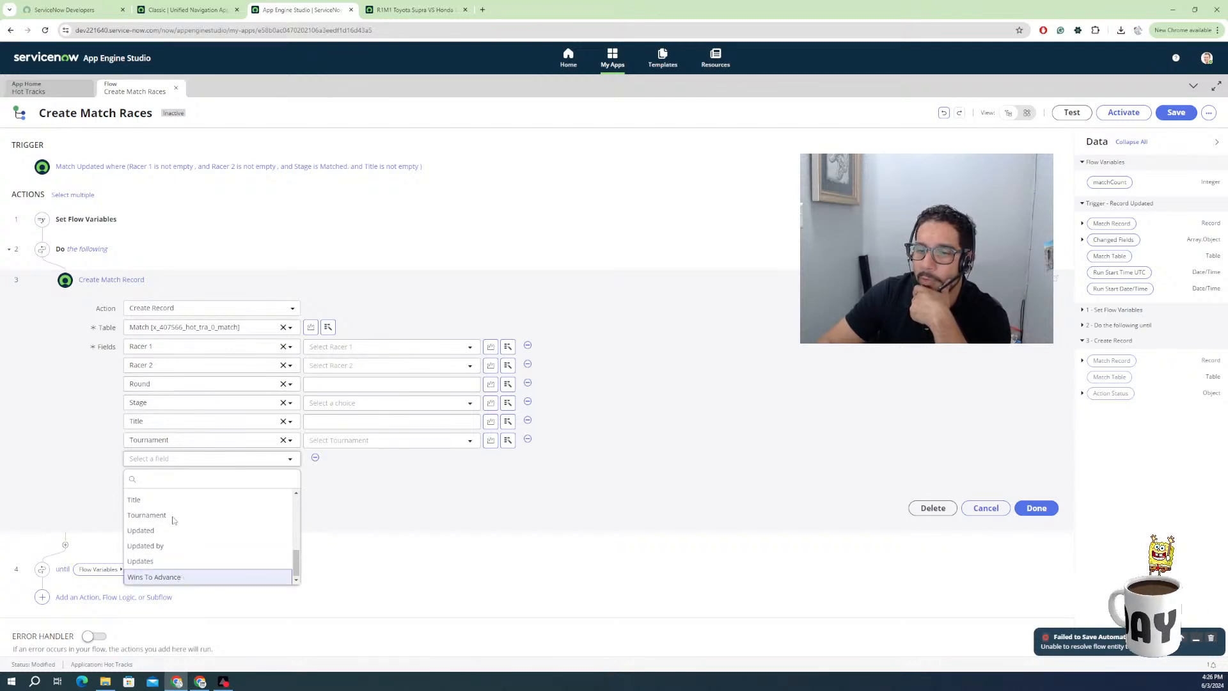
Set the Stage field's value to Matched in the Create Match Record action.
{"action": "left_click", "coordinate": [165, 479]}
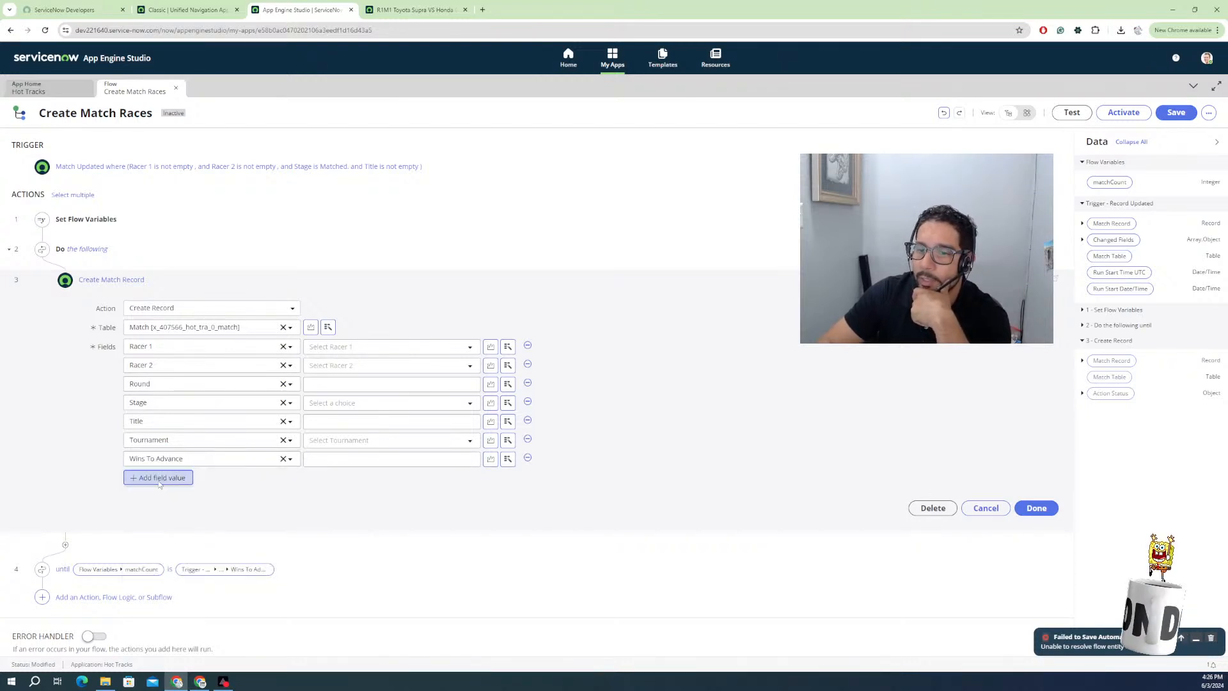
{"action": "left_click", "coordinate": [157, 481]}
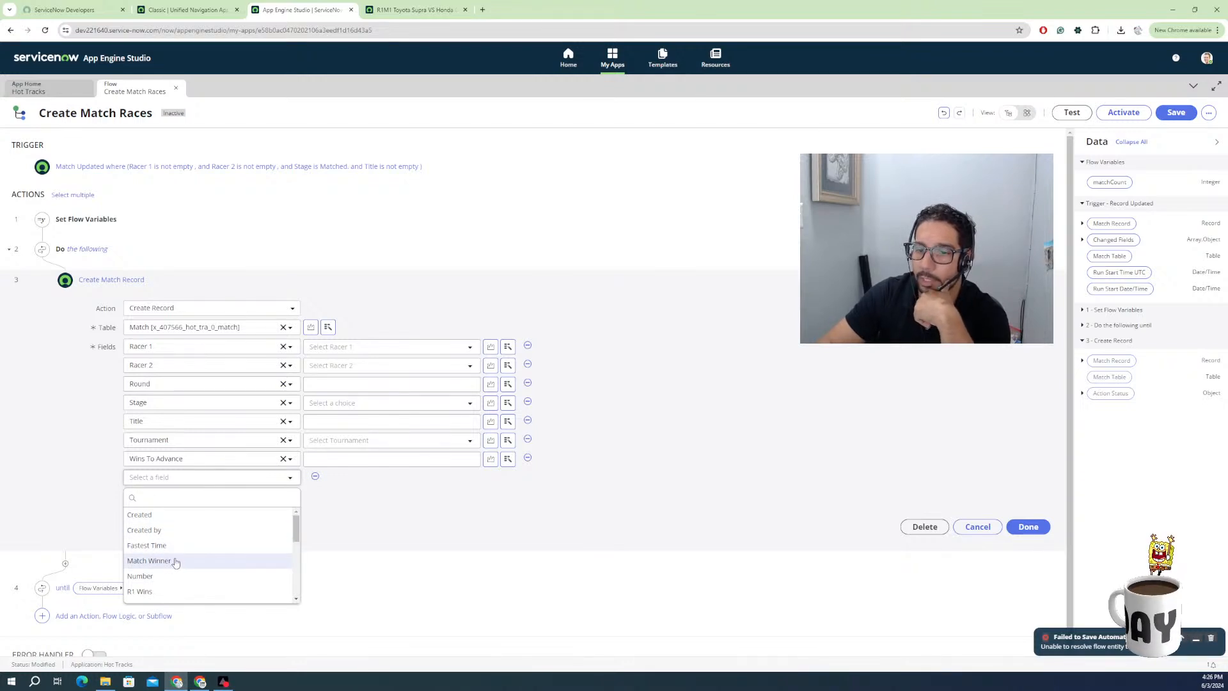
{"action": "scroll", "coordinate": [172, 575], "scroll_direction": "down", "scroll_amount": 3}
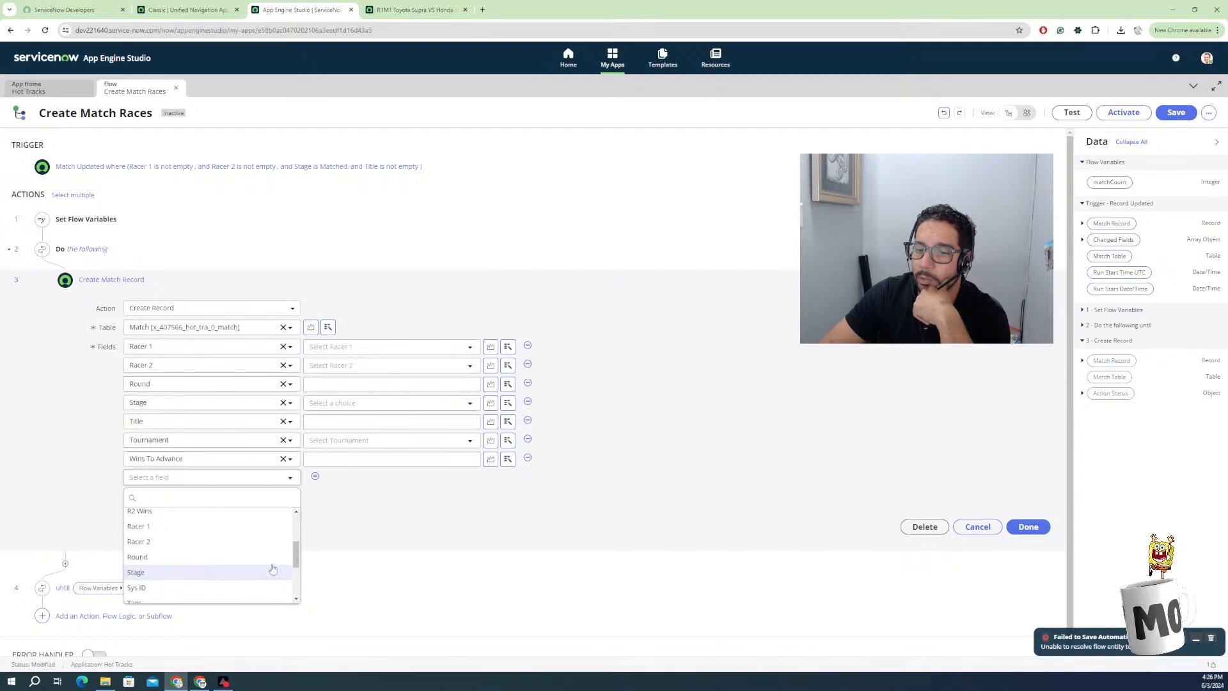
{"action": "left_click", "coordinate": [387, 531]}
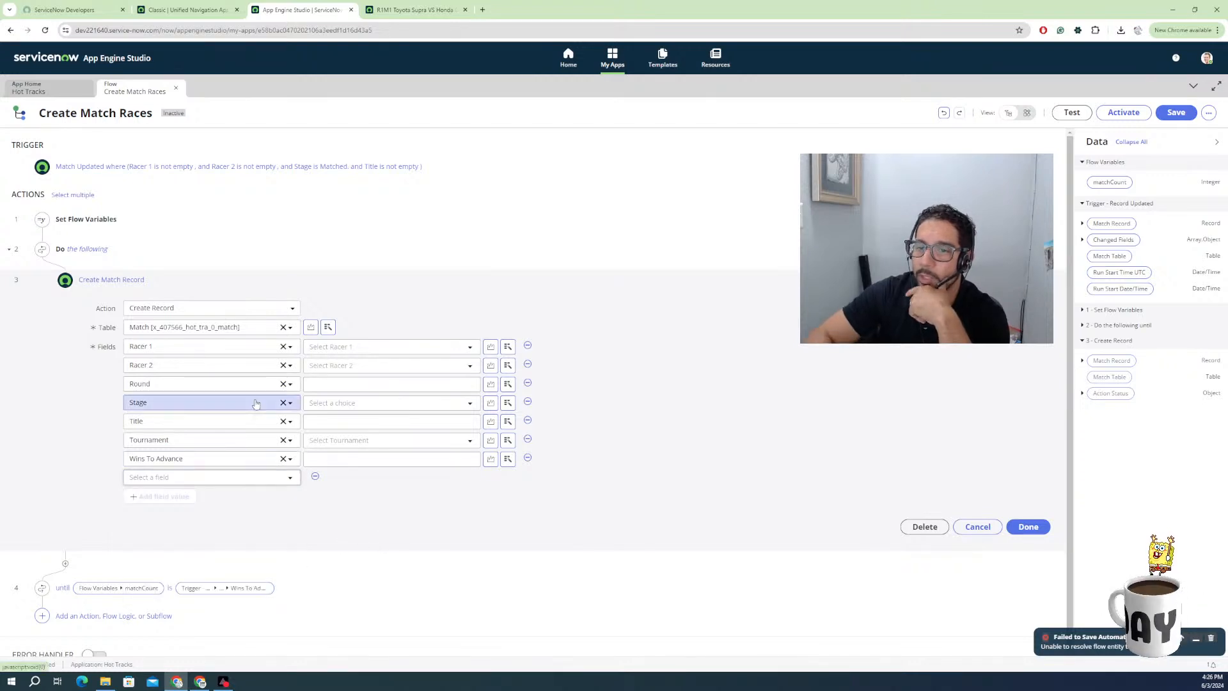
{"action": "left_click", "coordinate": [346, 409]}
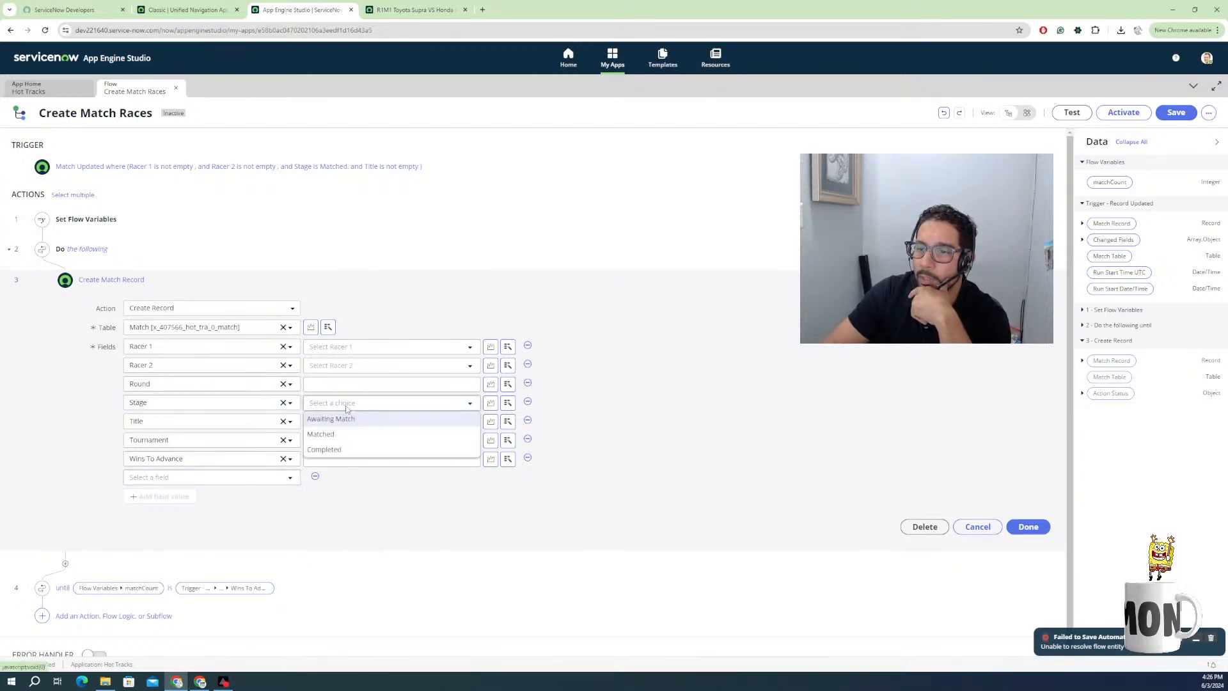
{"action": "left_click", "coordinate": [330, 435]}
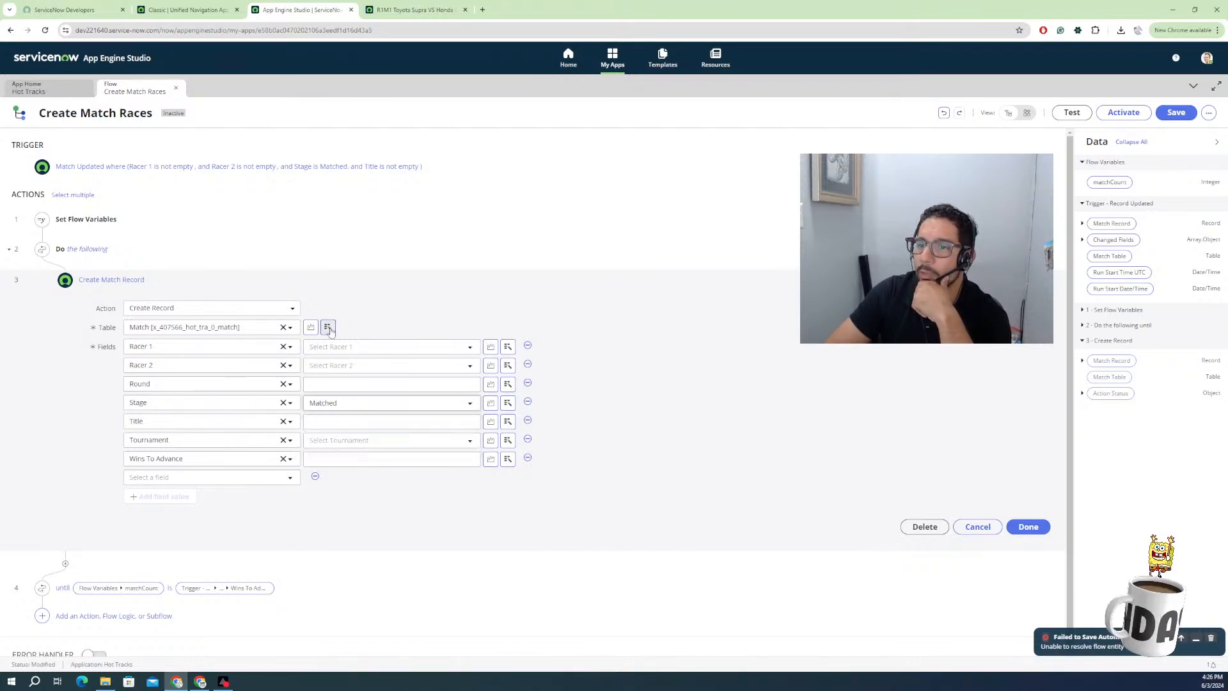
Change the Create Record action's table from Match to Race [x_407566_hot_tra_0_race].
{"action": "left_click", "coordinate": [284, 328]}
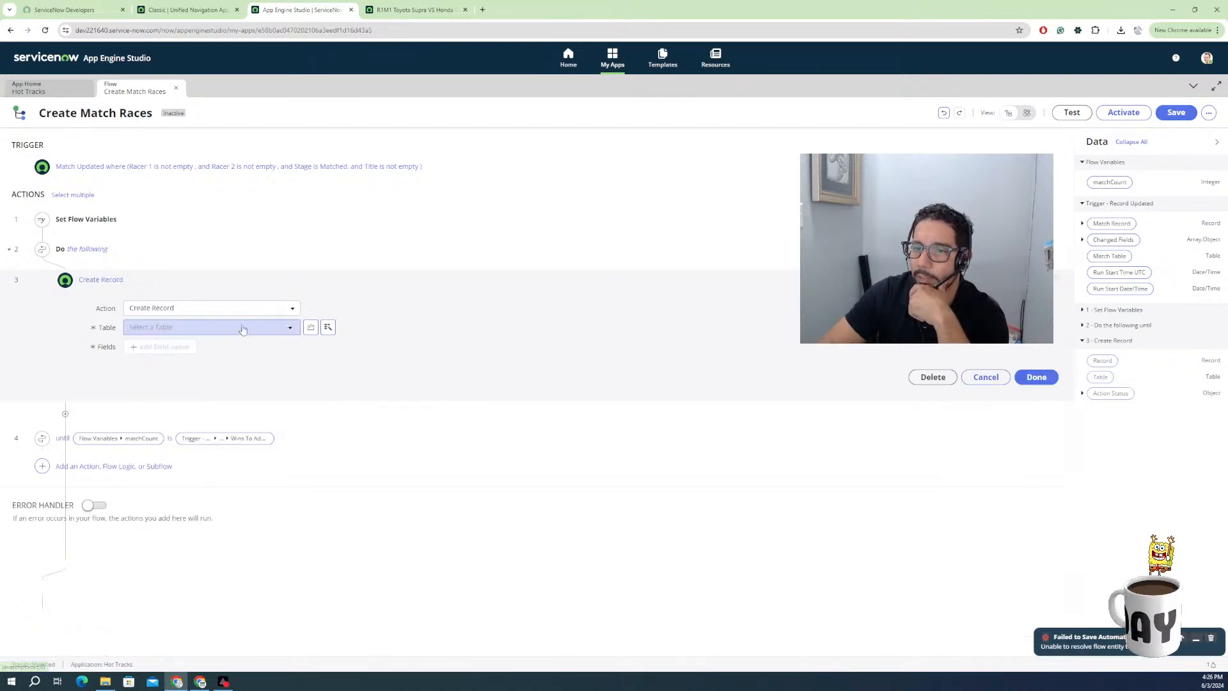
{"action": "left_click", "coordinate": [195, 328]}
{"action": "type", "text": "race"}
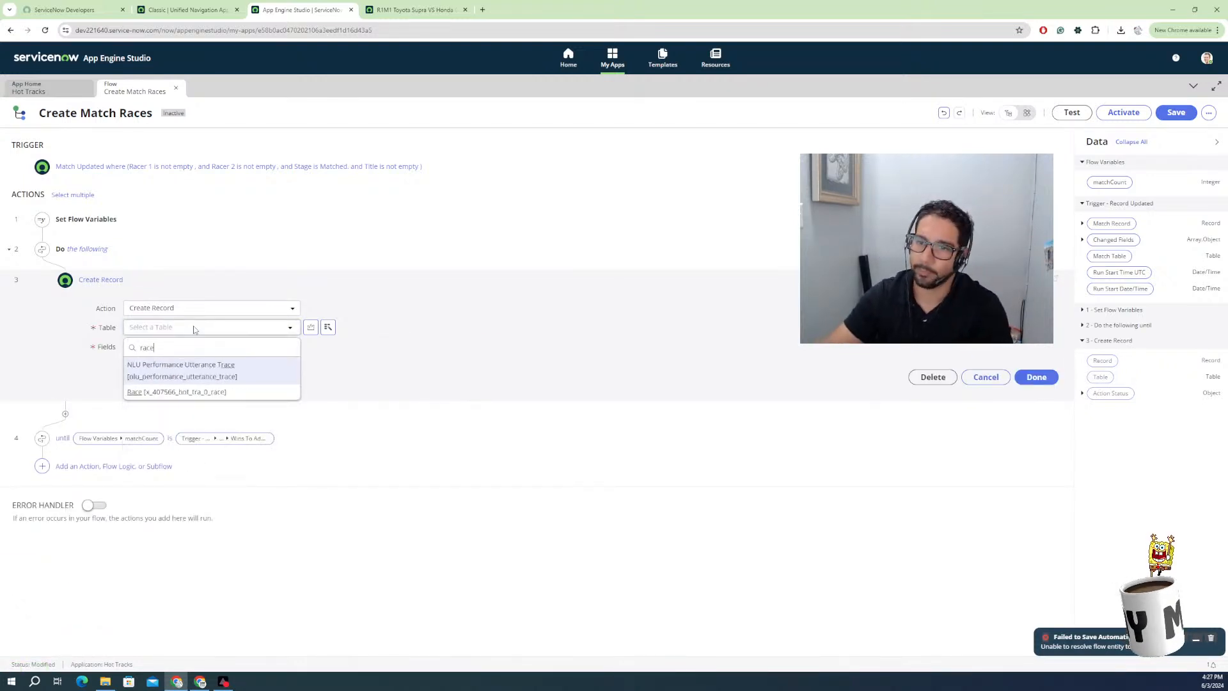
{"action": "left_click", "coordinate": [170, 391]}
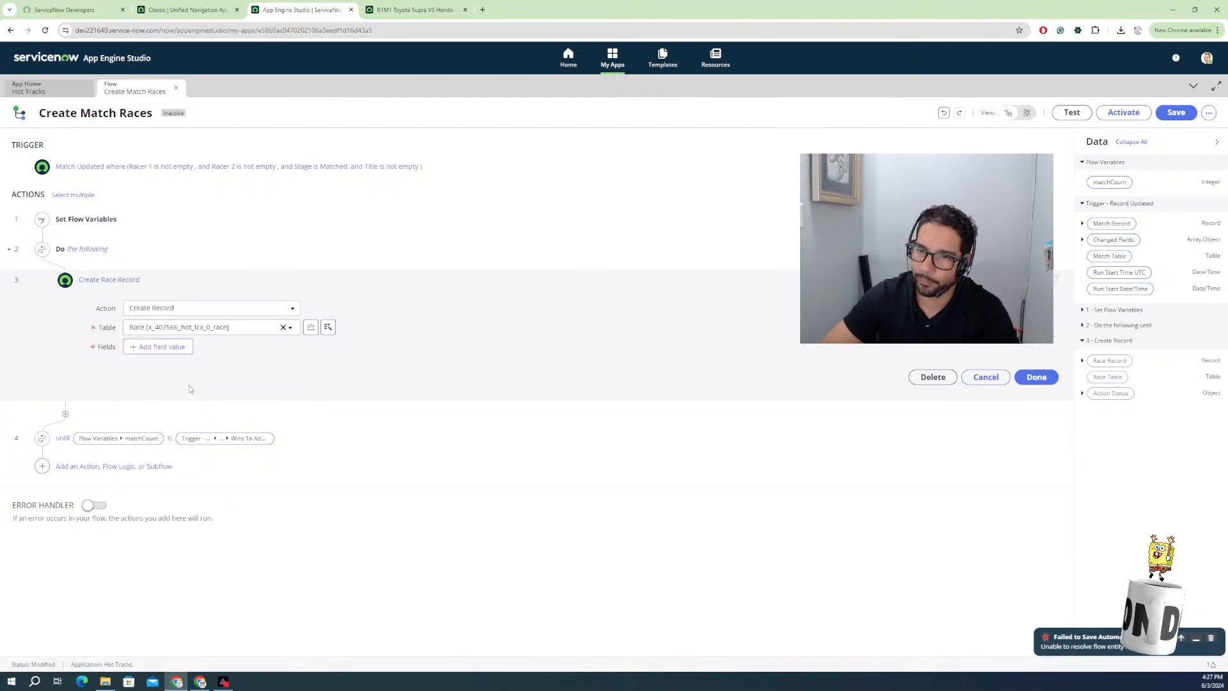
Add the Racer 1 and Racer 2 fields to the Create Race Record action, leaving their values empty.
{"action": "left_click", "coordinate": [160, 352]}
{"action": "left_click", "coordinate": [168, 352]}
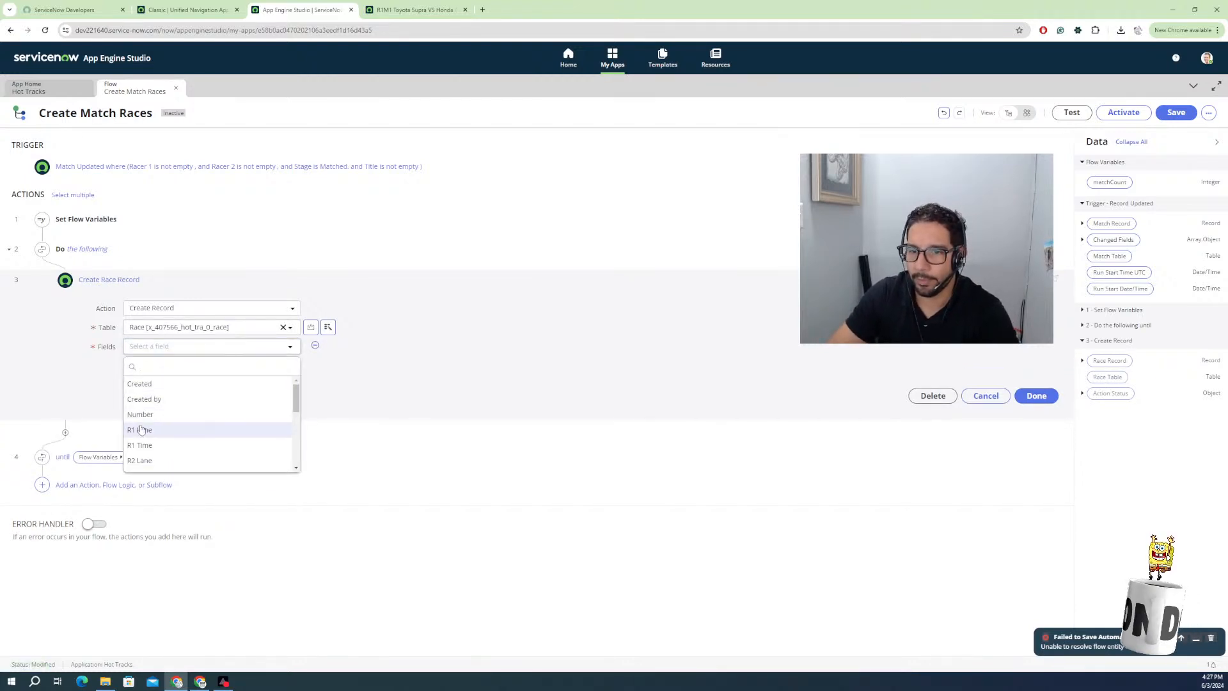
{"action": "scroll", "coordinate": [151, 441], "scroll_direction": "down", "scroll_amount": 2}
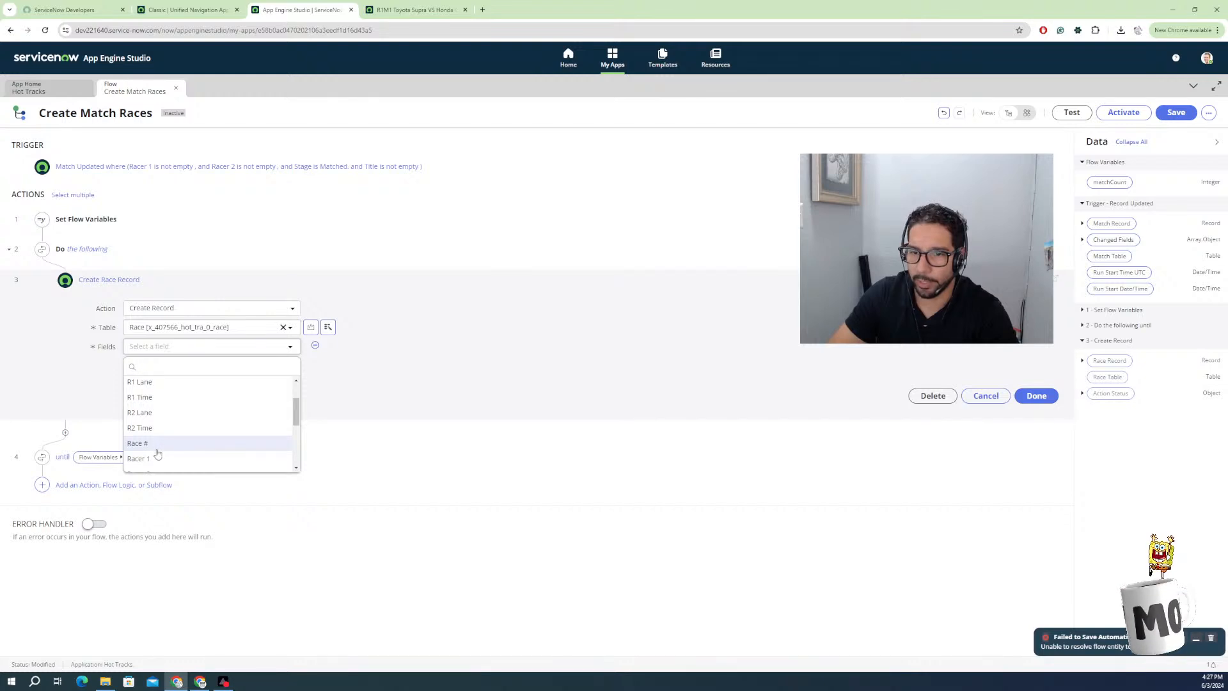
{"action": "left_click", "coordinate": [157, 457]}
{"action": "left_click", "coordinate": [163, 366]}
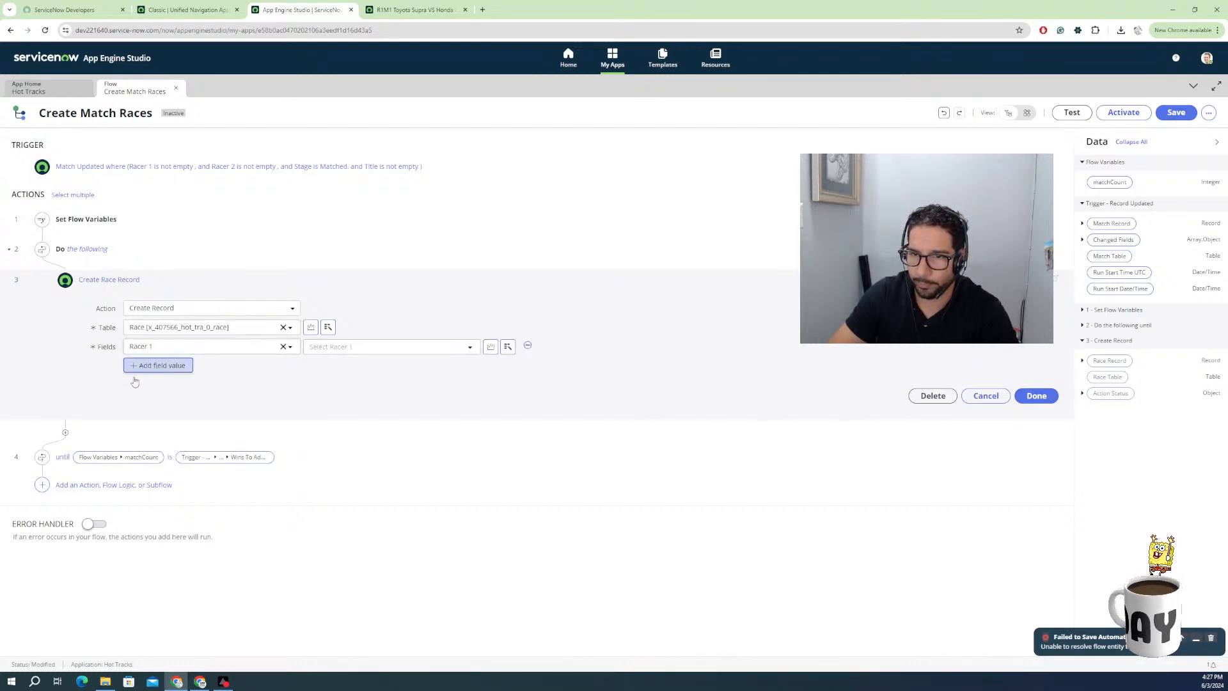
{"action": "left_click", "coordinate": [156, 369]}
{"action": "scroll", "coordinate": [159, 459], "scroll_direction": "down", "scroll_amount": 2}
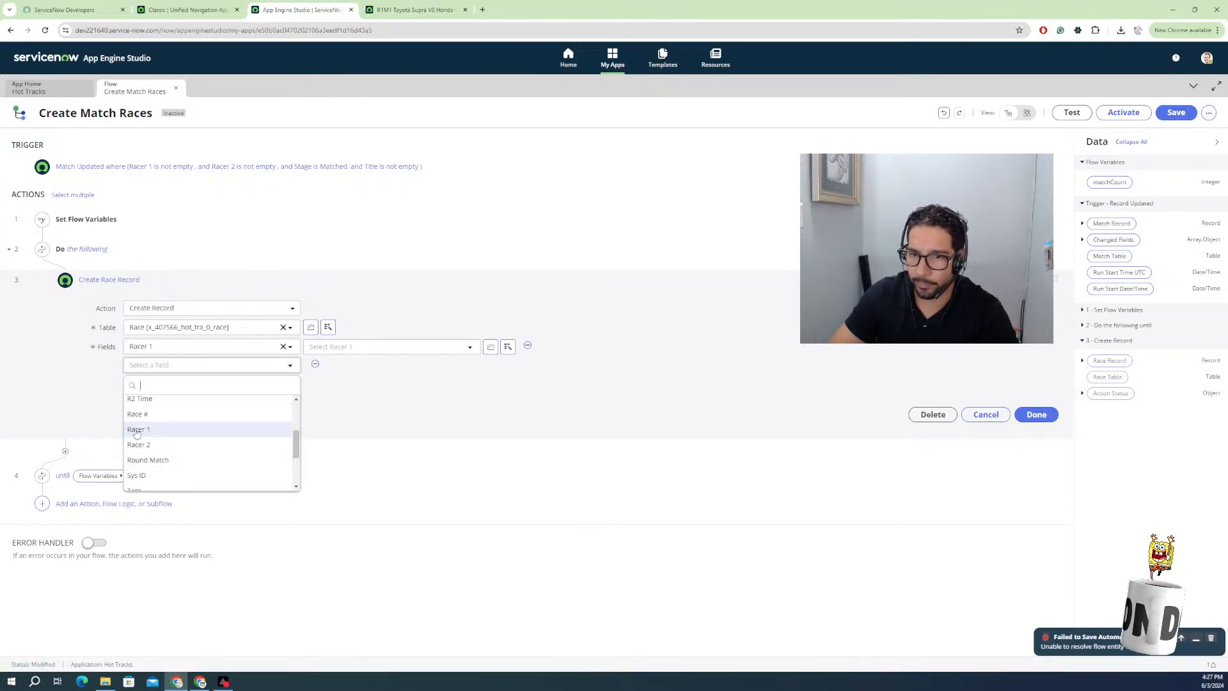
{"action": "left_click", "coordinate": [154, 444]}
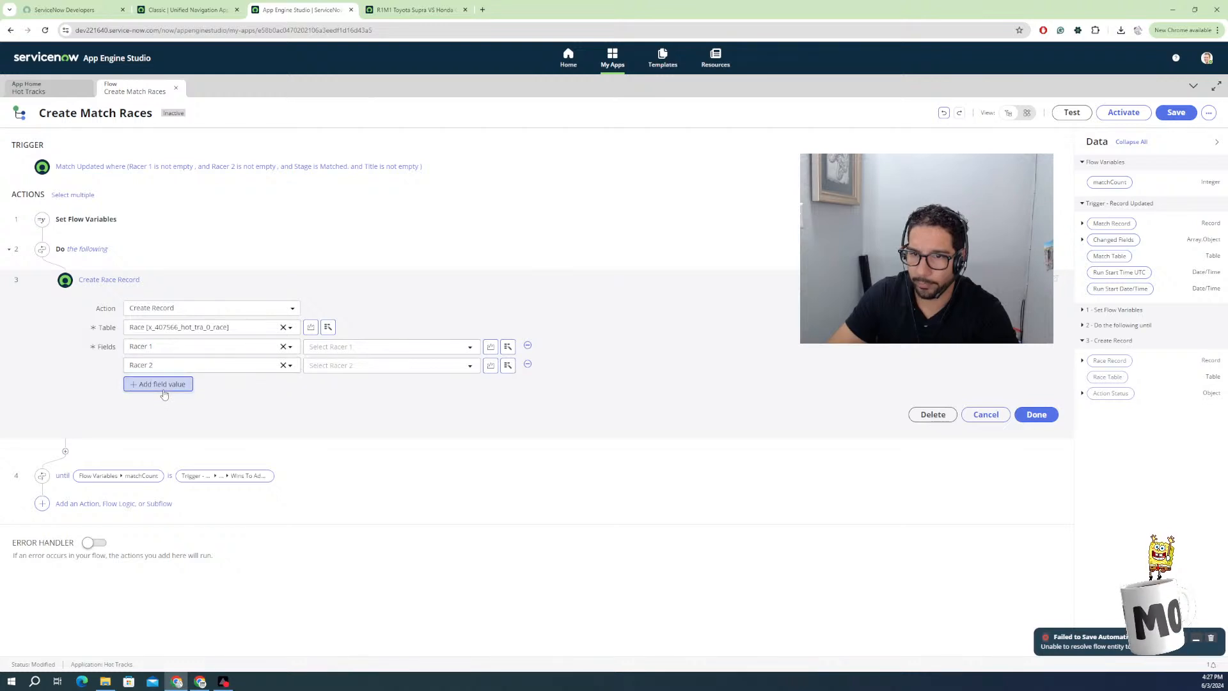
Try adding the R1 Lane field to the Create Race Record action, view its choices and remove the field.
{"action": "left_click", "coordinate": [157, 382]}
{"action": "left_click", "coordinate": [152, 385]}
{"action": "scroll", "coordinate": [164, 452], "scroll_direction": "down", "scroll_amount": 1}
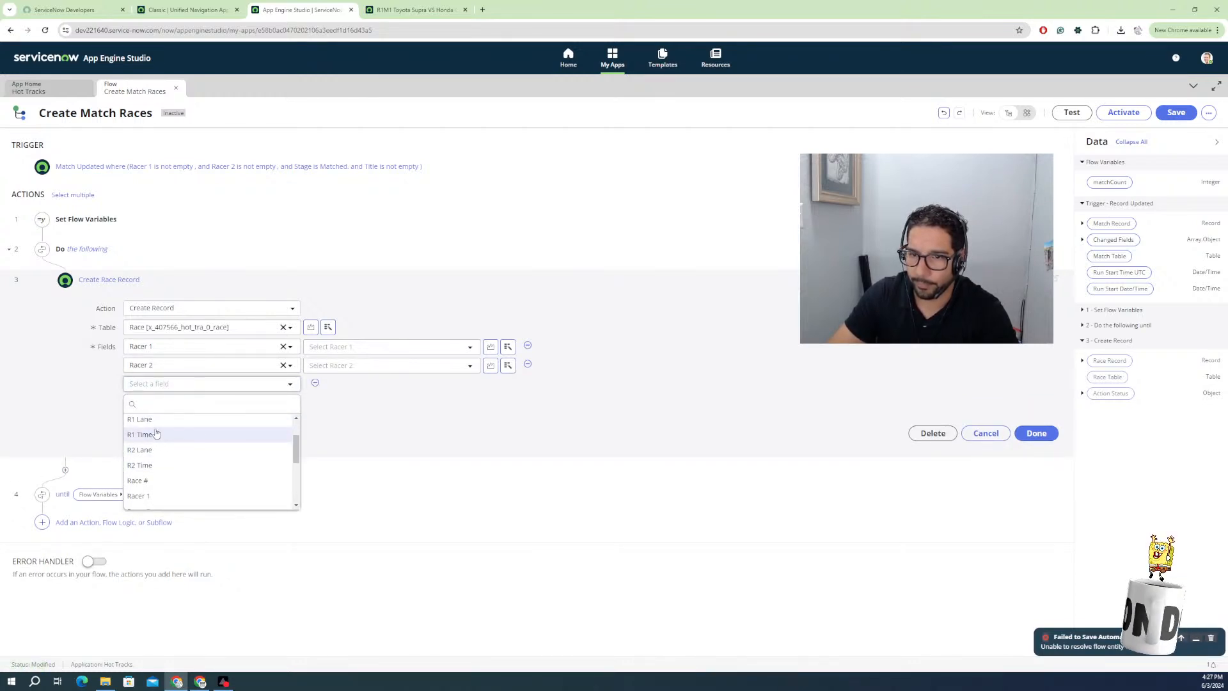
{"action": "scroll", "coordinate": [172, 449], "scroll_direction": "up", "scroll_amount": 2}
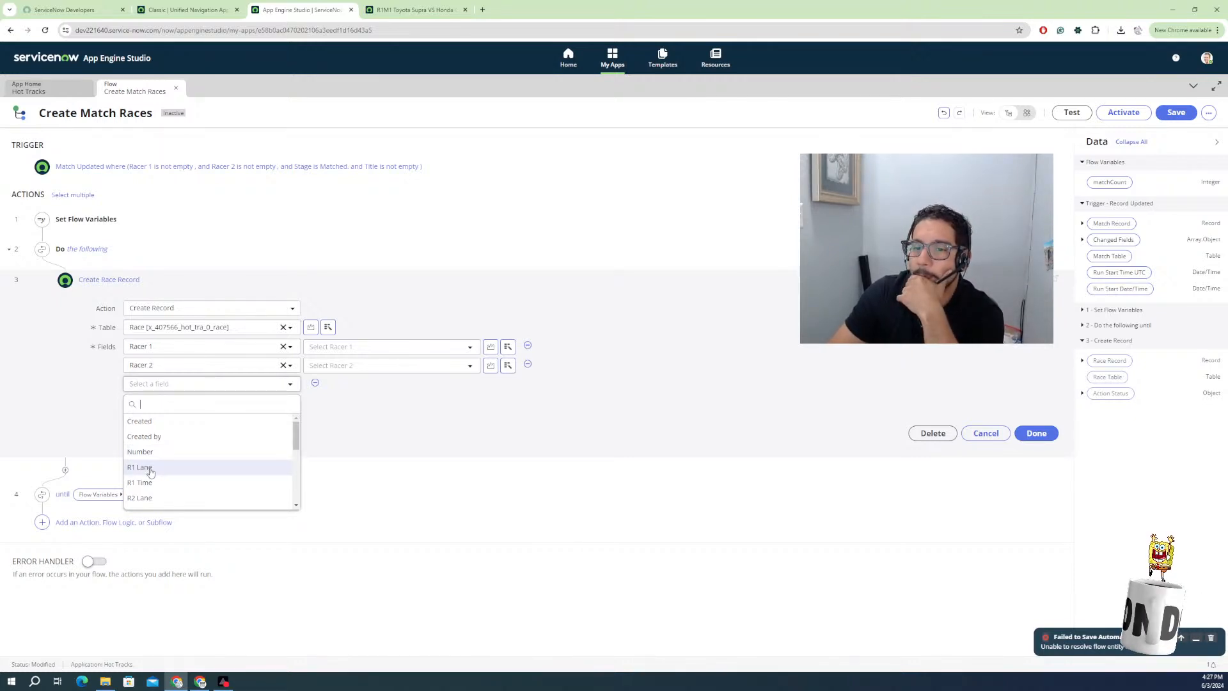
{"action": "left_click", "coordinate": [150, 467]}
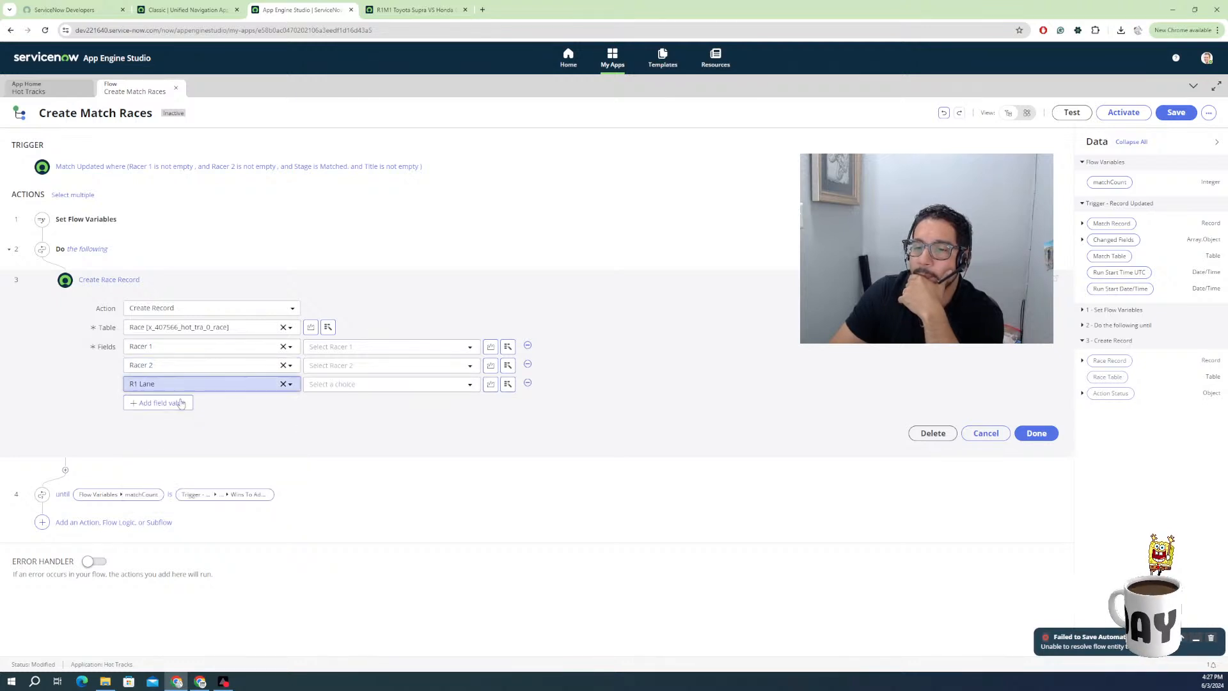
{"action": "left_click", "coordinate": [158, 402]}
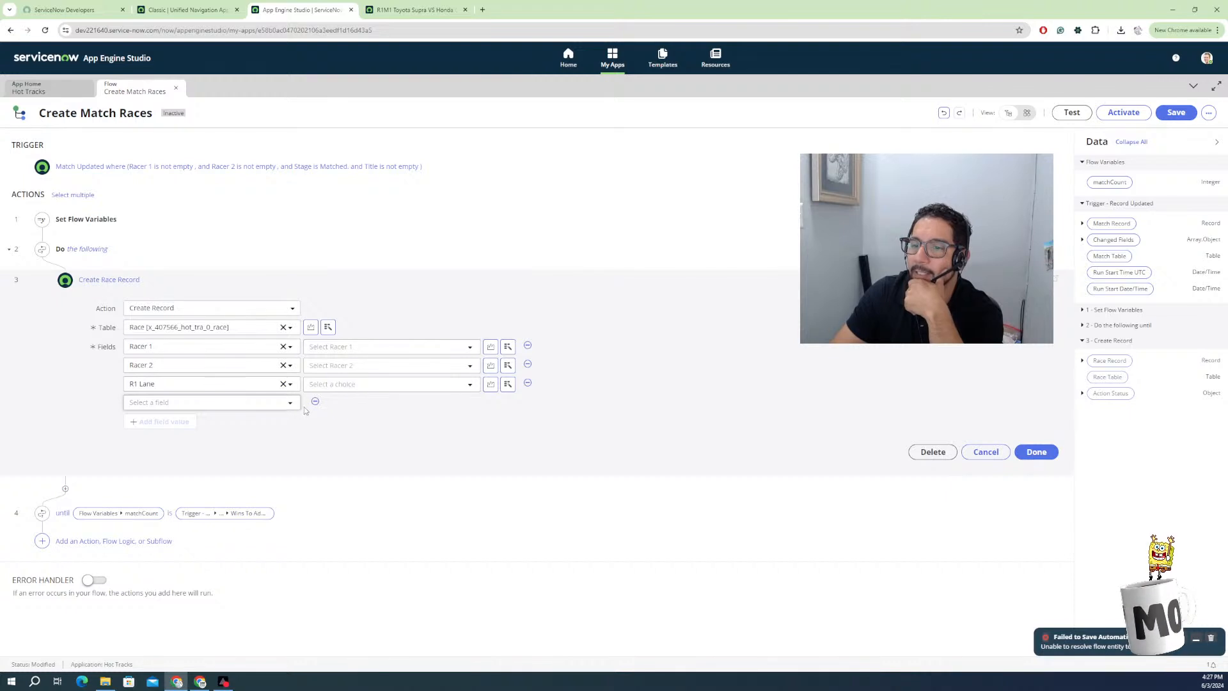
{"action": "left_click", "coordinate": [465, 386]}
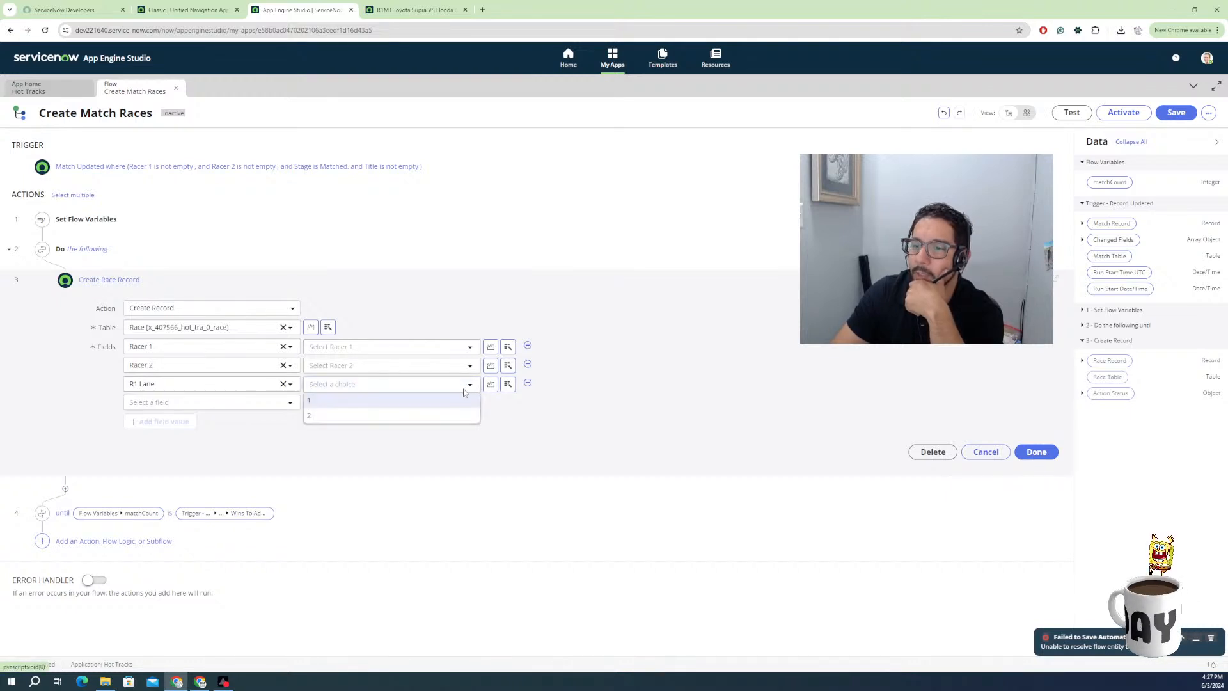
{"action": "left_click", "coordinate": [529, 385]}
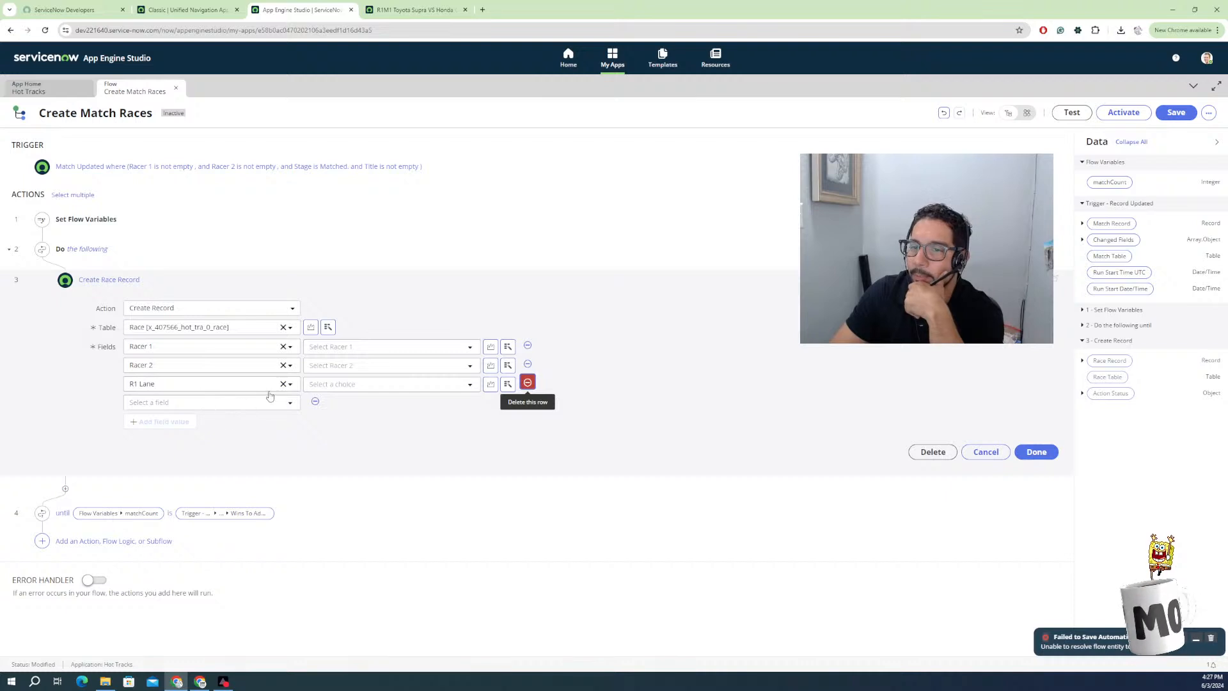
{"action": "left_click", "coordinate": [527, 382]}
Add the Round Match and Title fields to the Create Race Record action, leaving their values empty.
{"action": "left_click", "coordinate": [285, 385]}
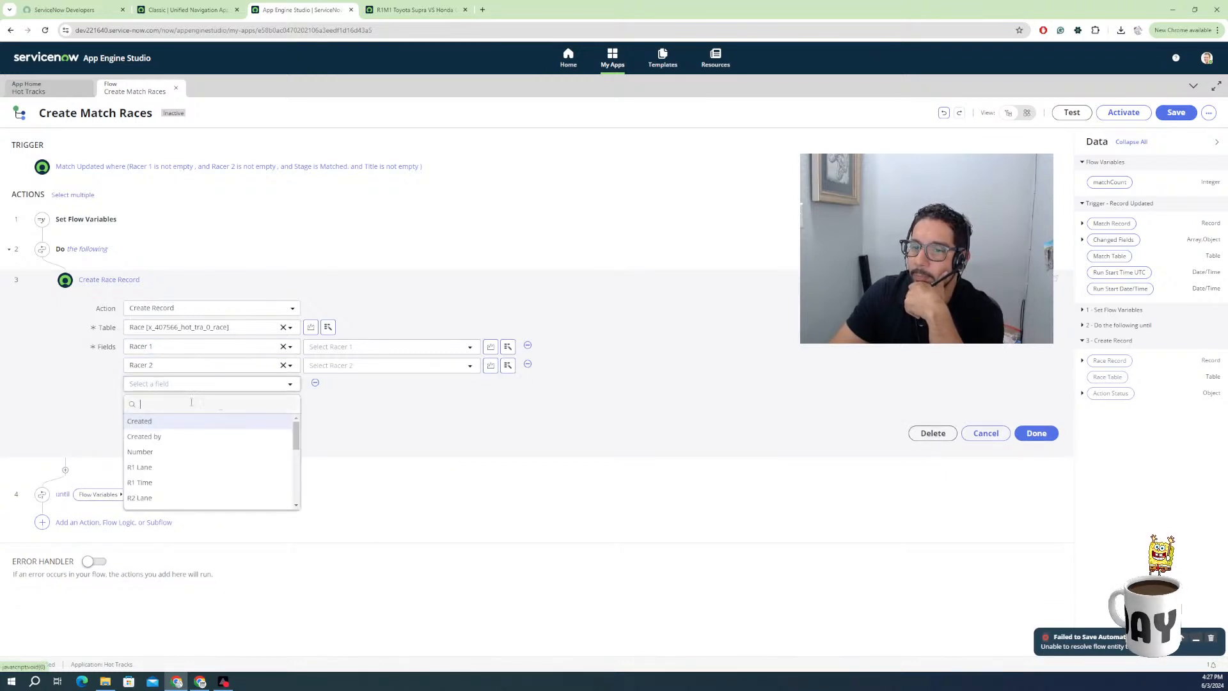
{"action": "scroll", "coordinate": [155, 470], "scroll_direction": "down", "scroll_amount": 2}
{"action": "scroll", "coordinate": [156, 473], "scroll_direction": "down", "scroll_amount": 1}
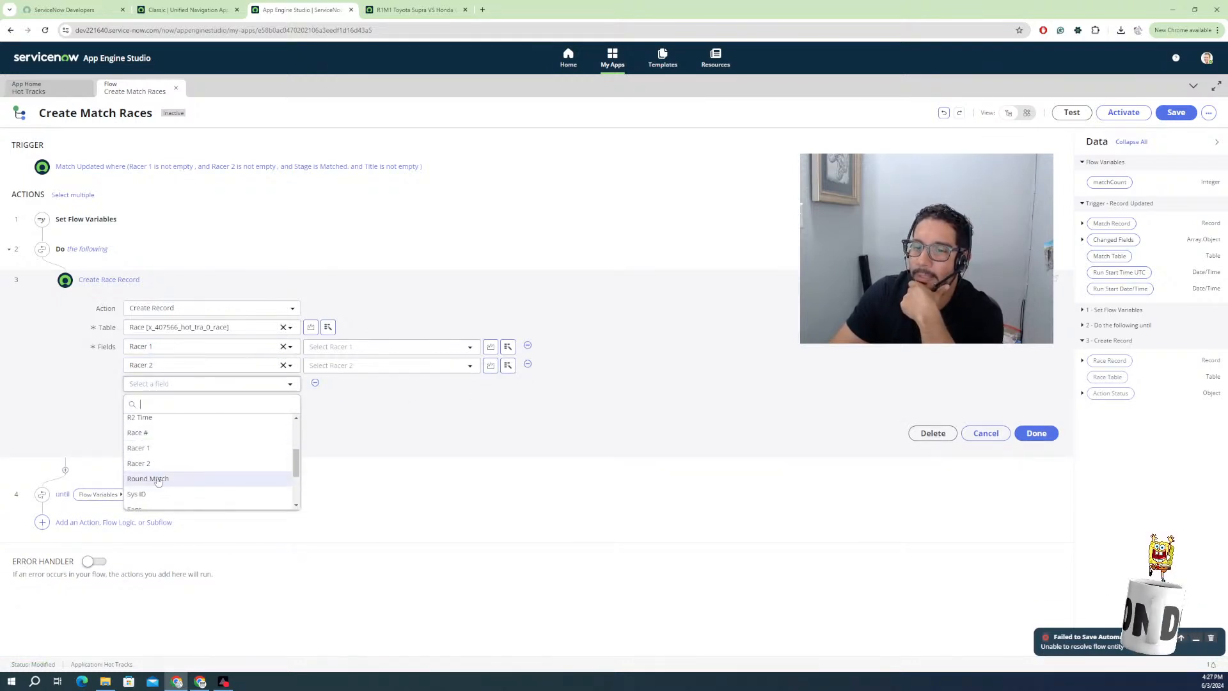
{"action": "left_click", "coordinate": [164, 481]}
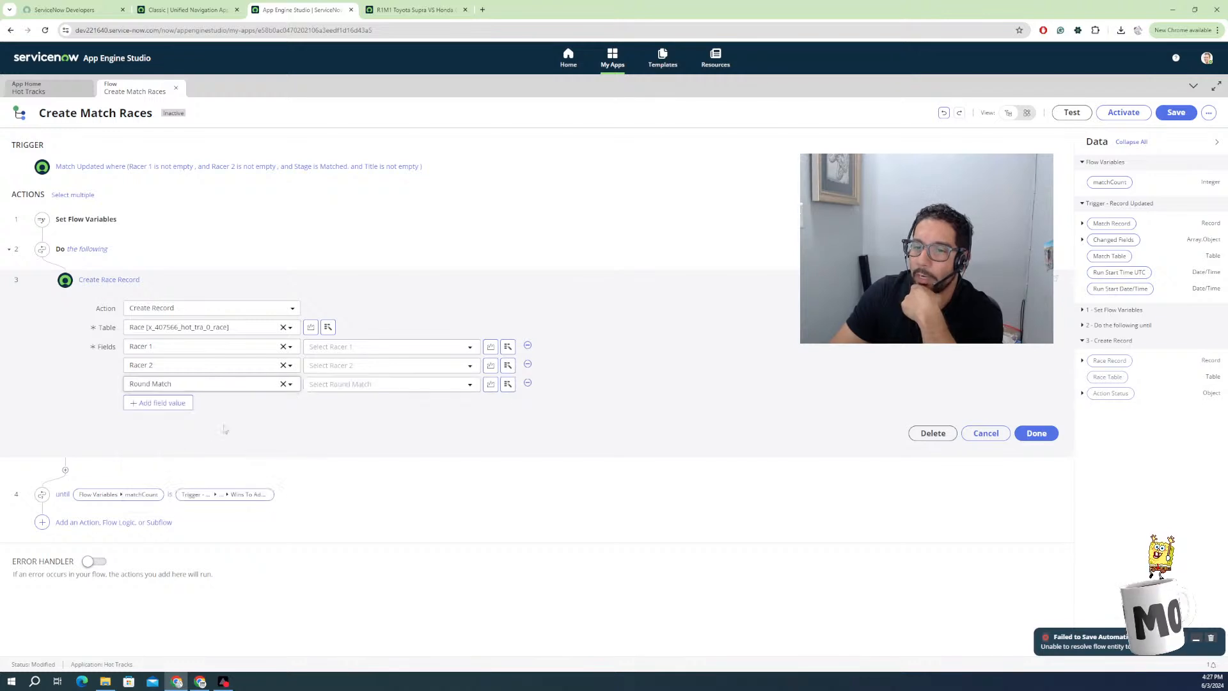
{"action": "left_click", "coordinate": [406, 384]}
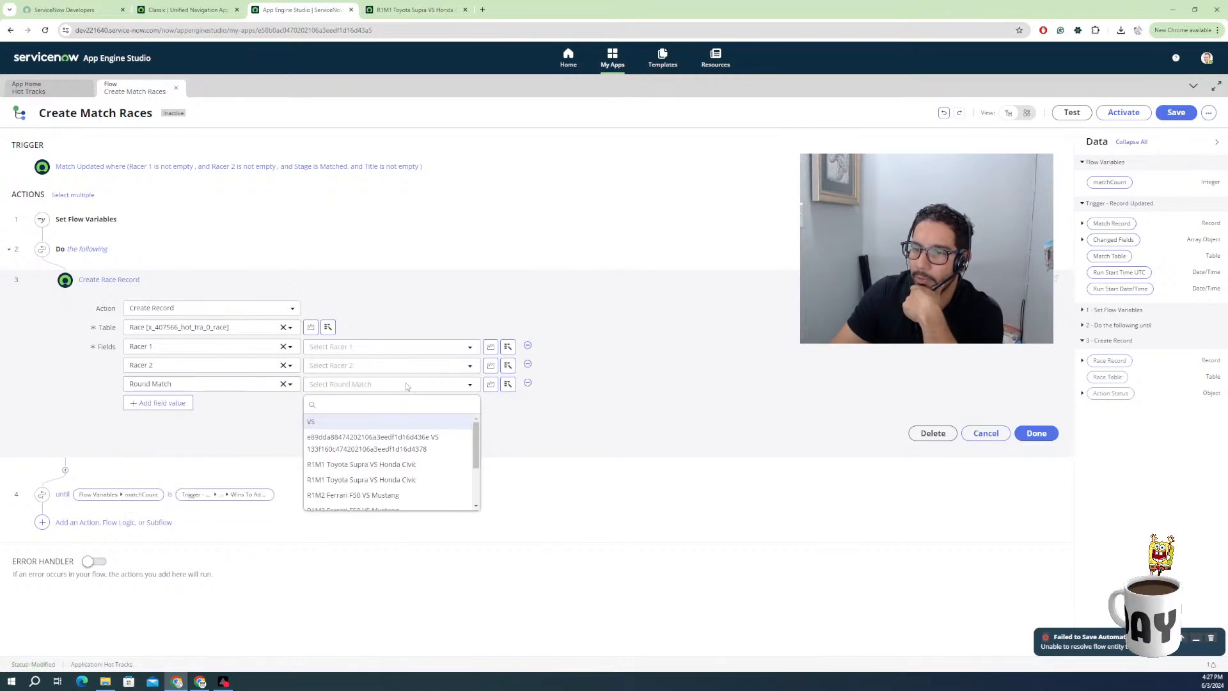
{"action": "left_click", "coordinate": [274, 410]}
{"action": "left_click", "coordinate": [163, 405]}
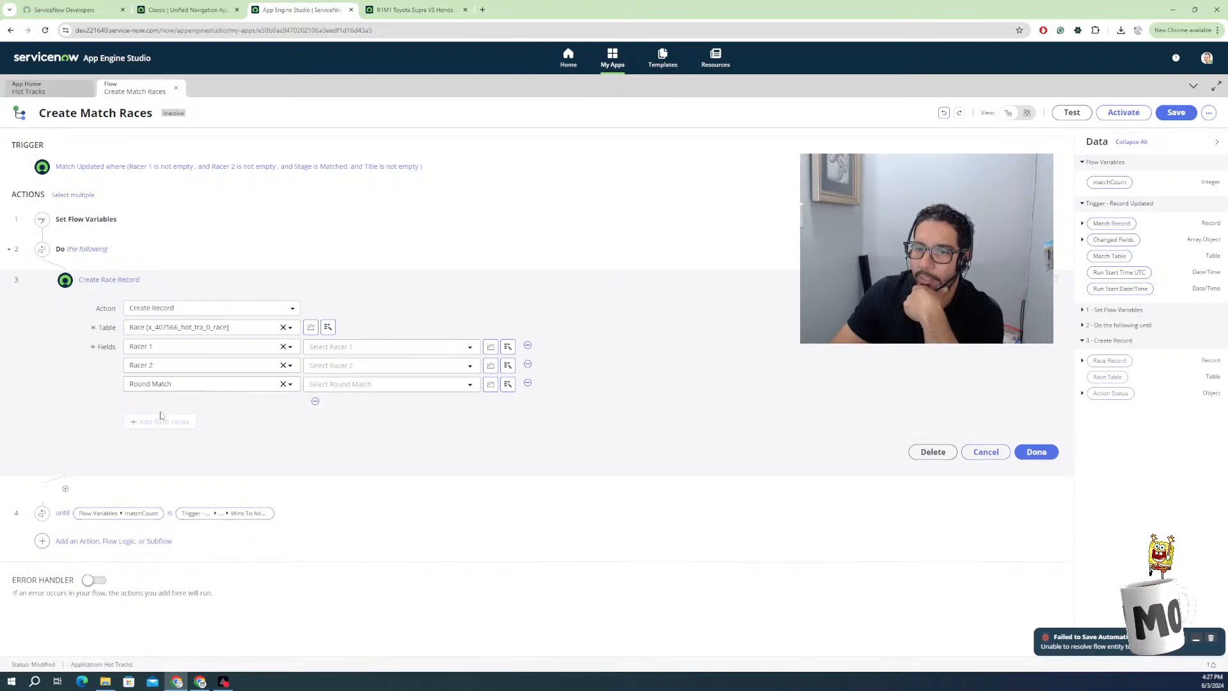
{"action": "scroll", "coordinate": [181, 470], "scroll_direction": "down", "scroll_amount": 3}
{"action": "scroll", "coordinate": [183, 473], "scroll_direction": "down", "scroll_amount": 1}
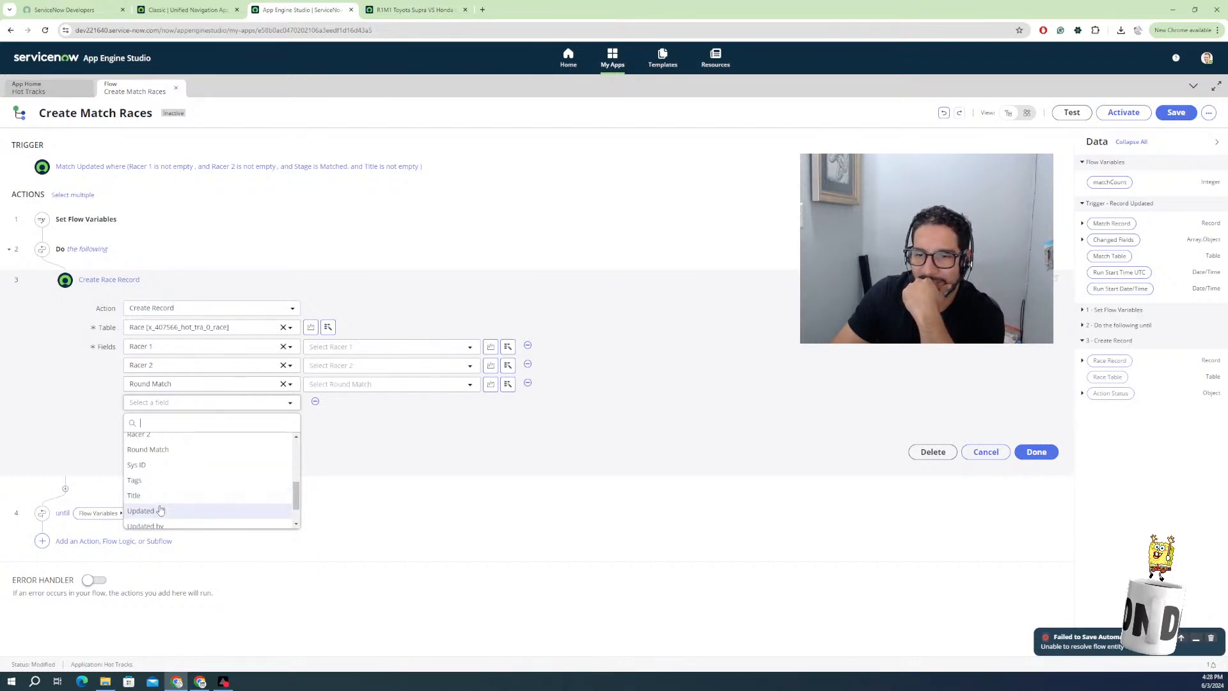
{"action": "left_click", "coordinate": [169, 495]}
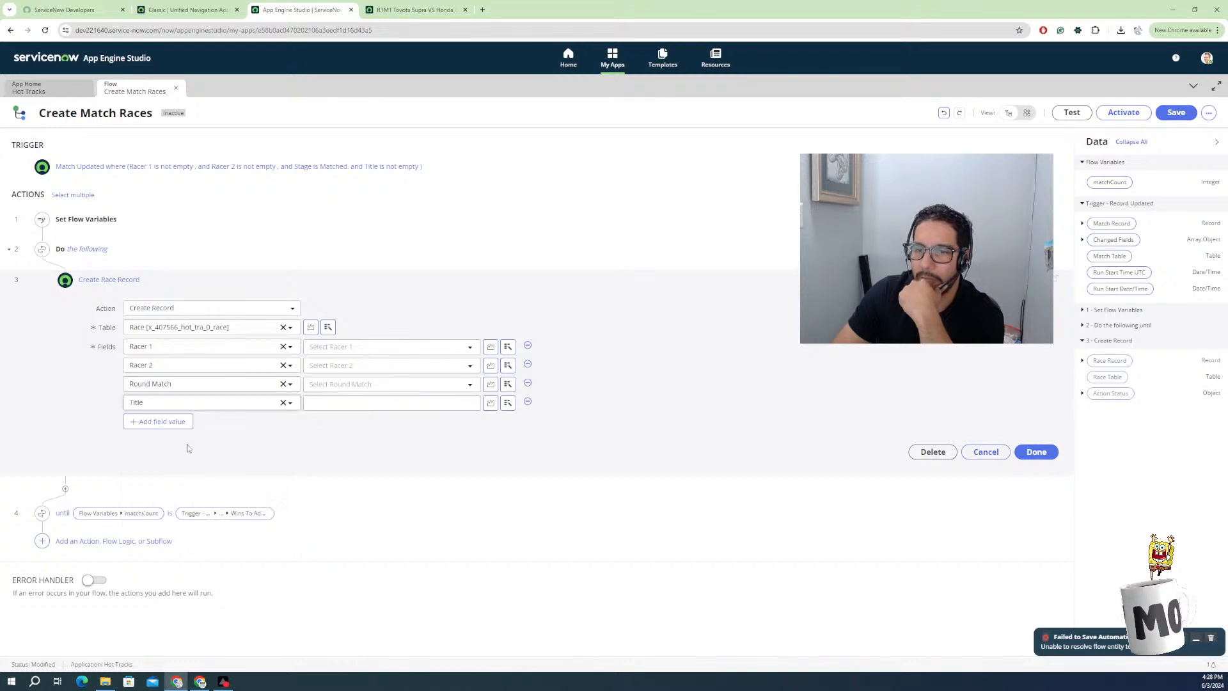
{"action": "left_click", "coordinate": [180, 426]}
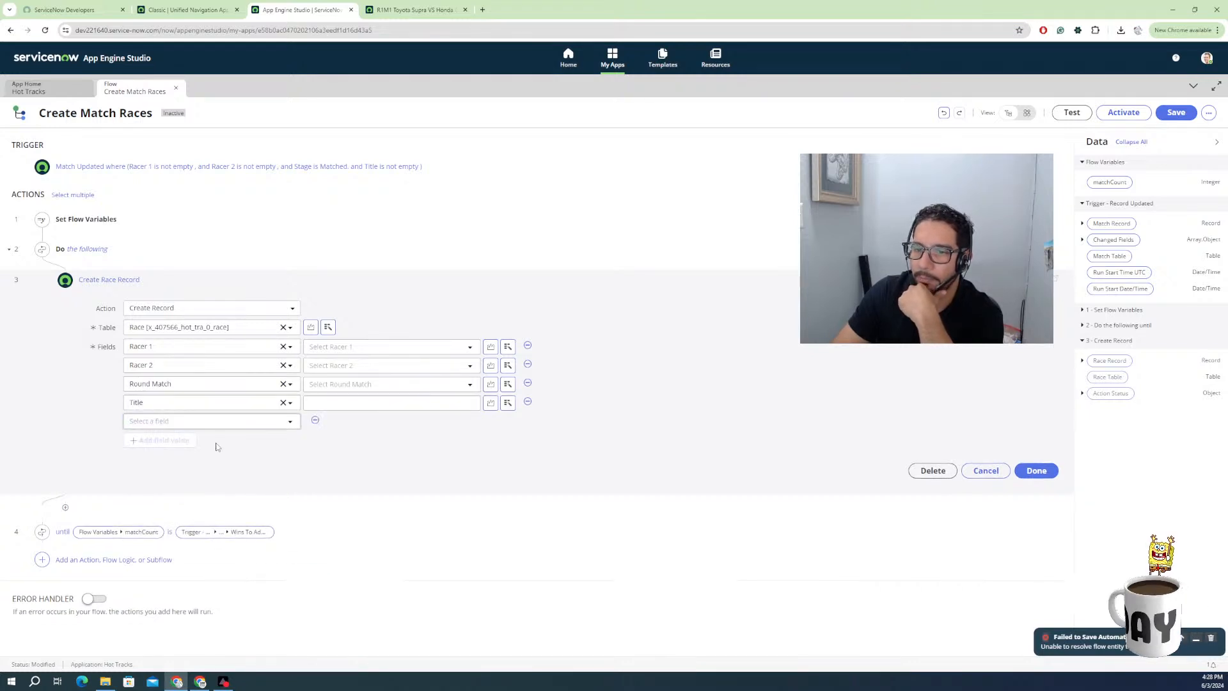
{"action": "left_click", "coordinate": [235, 427]}
{"action": "scroll", "coordinate": [186, 479], "scroll_direction": "down", "scroll_amount": 3}
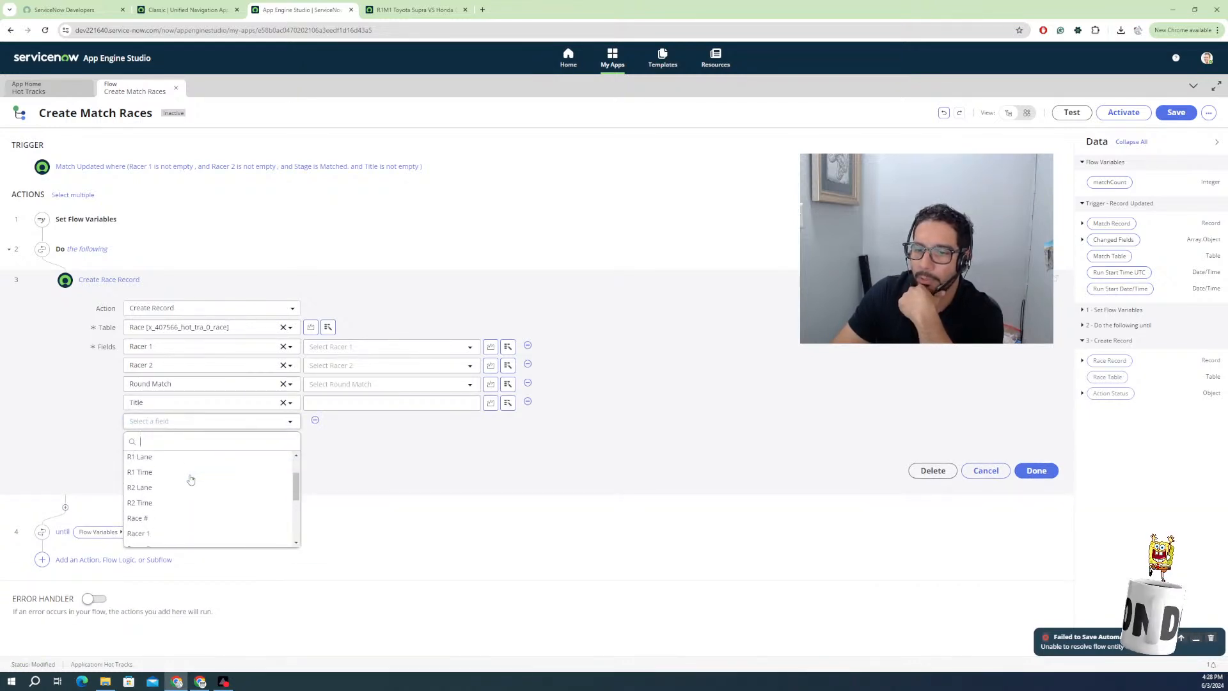
{"action": "scroll", "coordinate": [179, 485], "scroll_direction": "down", "scroll_amount": 1}
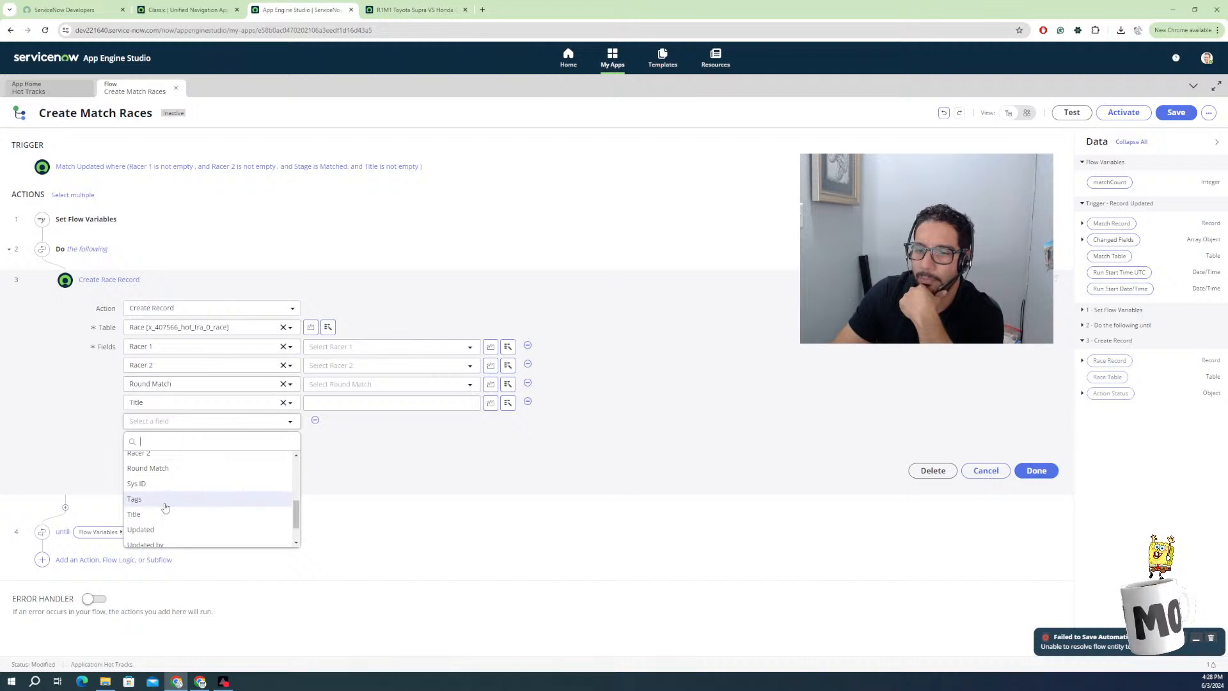
{"action": "scroll", "coordinate": [168, 521], "scroll_direction": "down", "scroll_amount": 1}
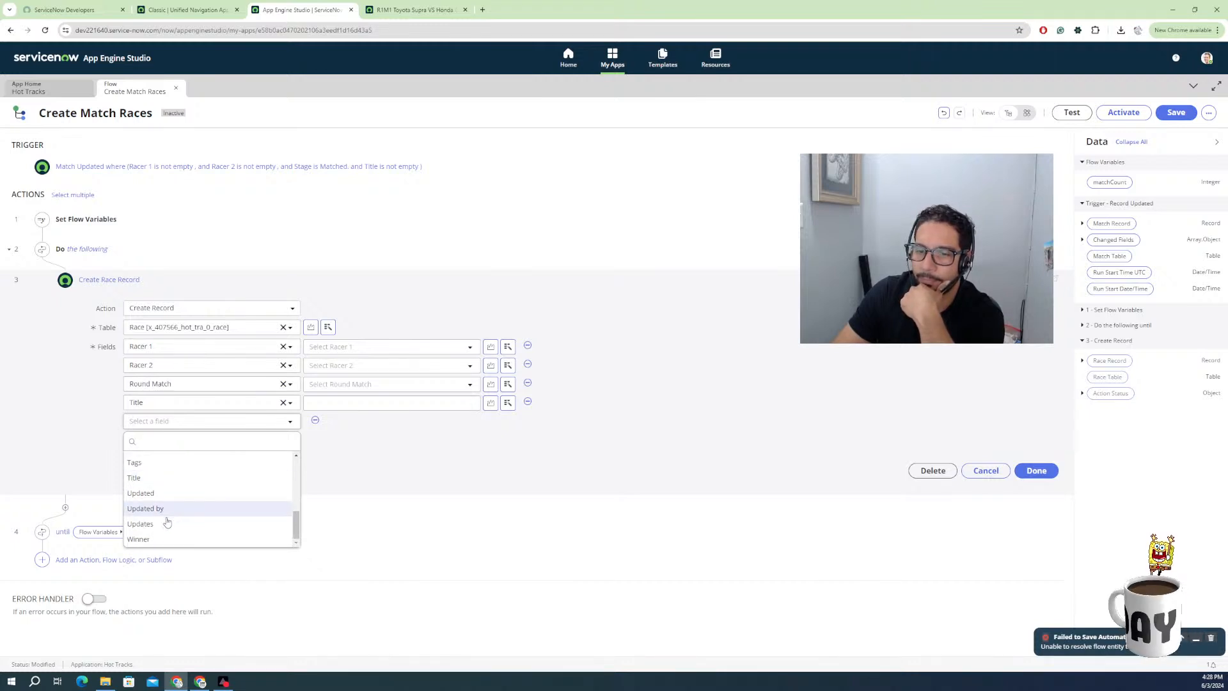
{"action": "scroll", "coordinate": [170, 511], "scroll_direction": "up", "scroll_amount": 3}
{"action": "scroll", "coordinate": [177, 506], "scroll_direction": "up", "scroll_amount": 3}
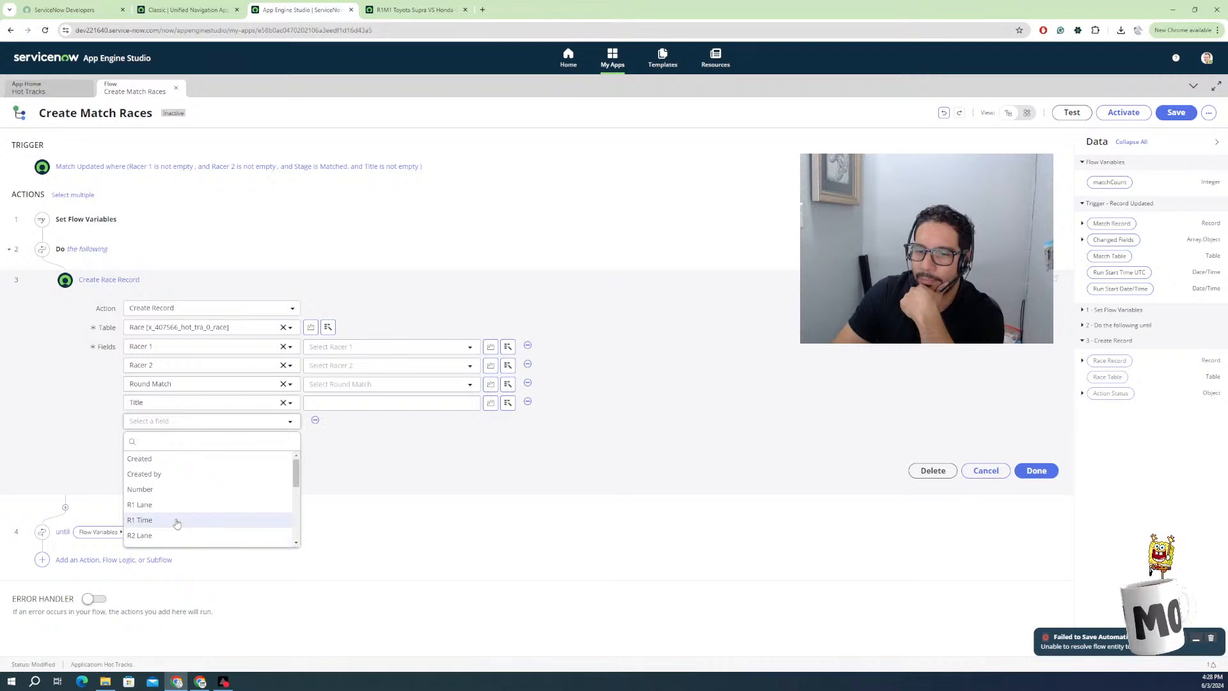
{"action": "left_click", "coordinate": [384, 480]}
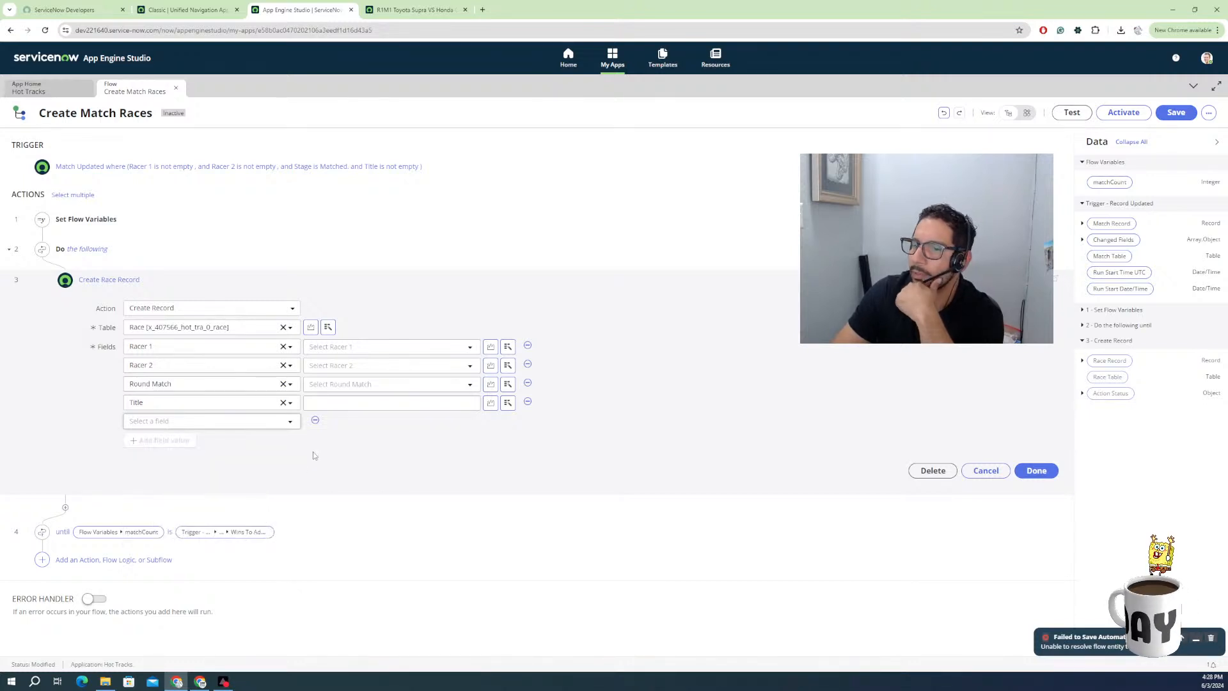
{"action": "left_click", "coordinate": [315, 420]}
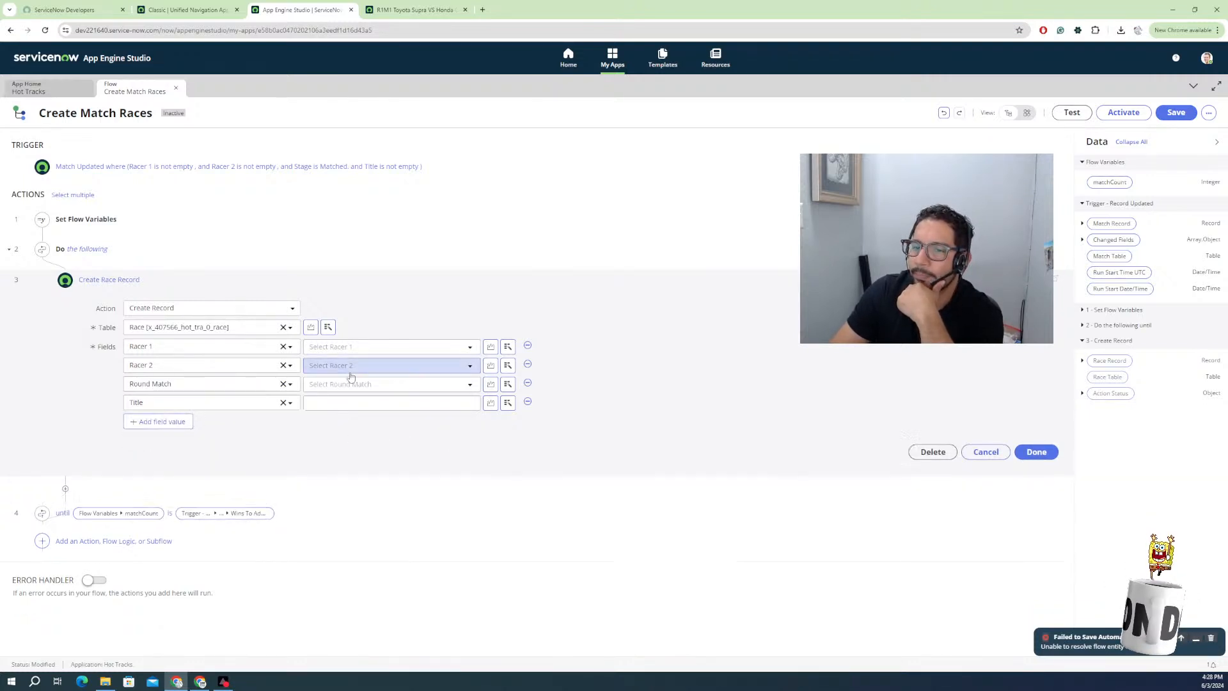
Map the Racer 1 and Racer 2 fields of the new race to the trigger Match Record's Racer 1 and Racer 2.
{"action": "left_click", "coordinate": [1082, 223]}
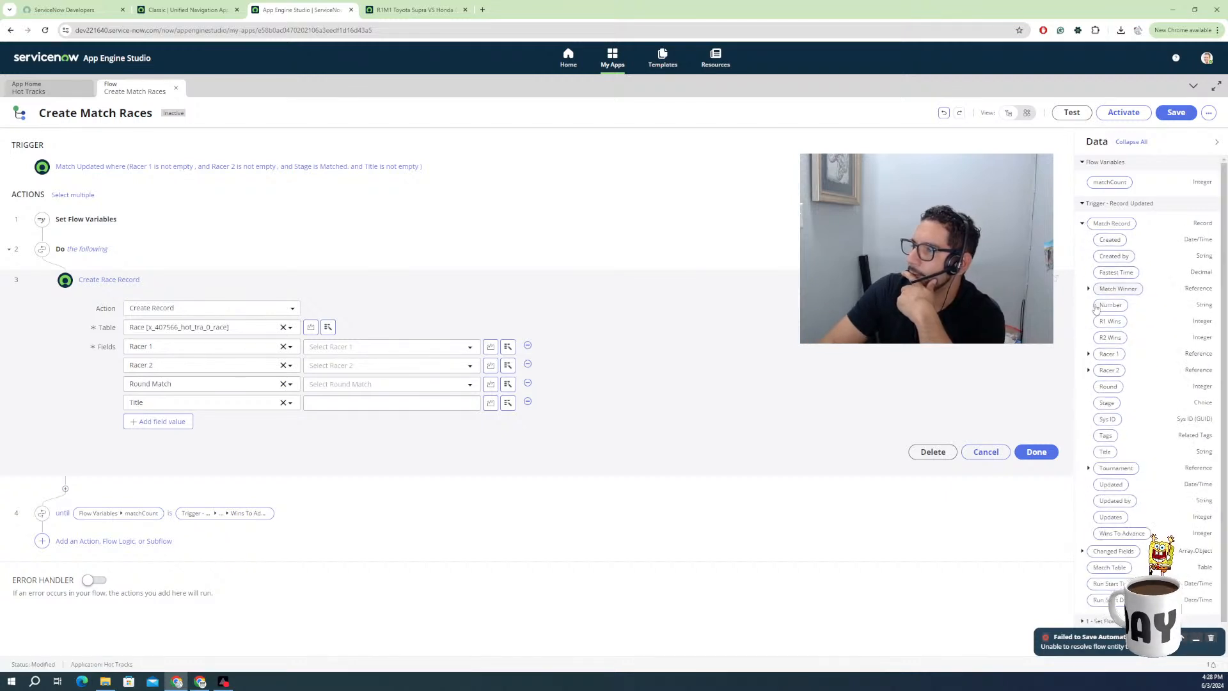
{"action": "left_click_drag", "start_coordinate": [1102, 358], "coordinate": [345, 349]}
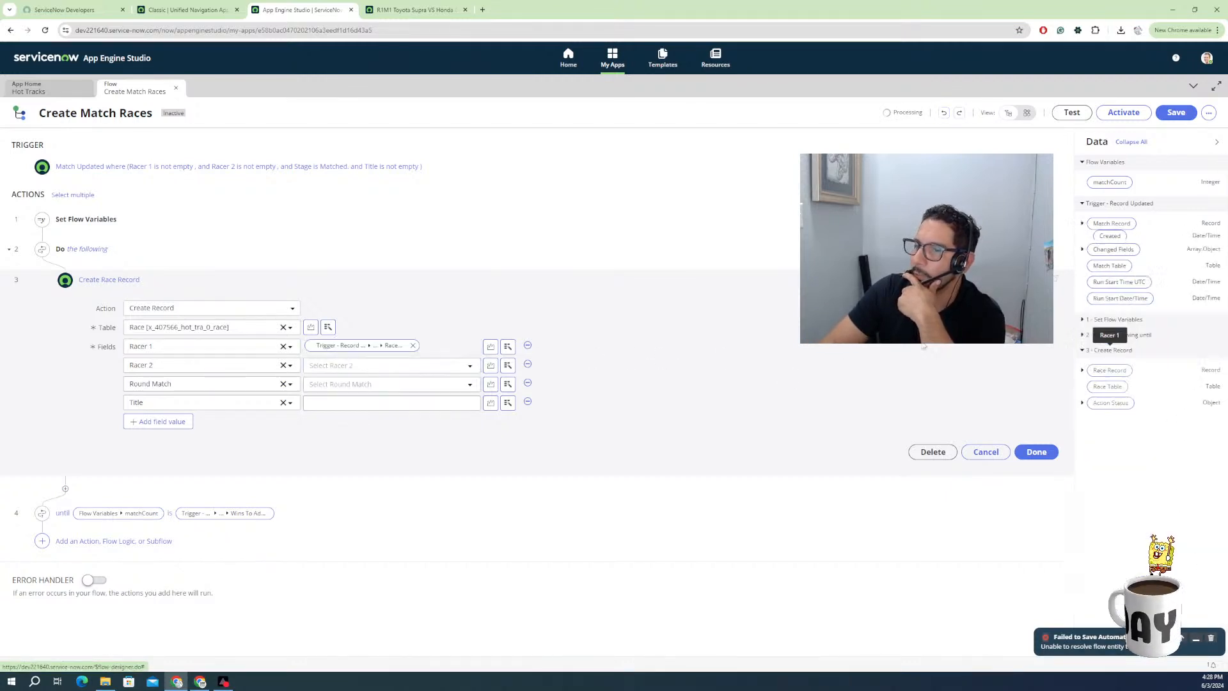
{"action": "left_click", "coordinate": [1082, 223]}
{"action": "left_click_drag", "start_coordinate": [1110, 371], "coordinate": [371, 364]}
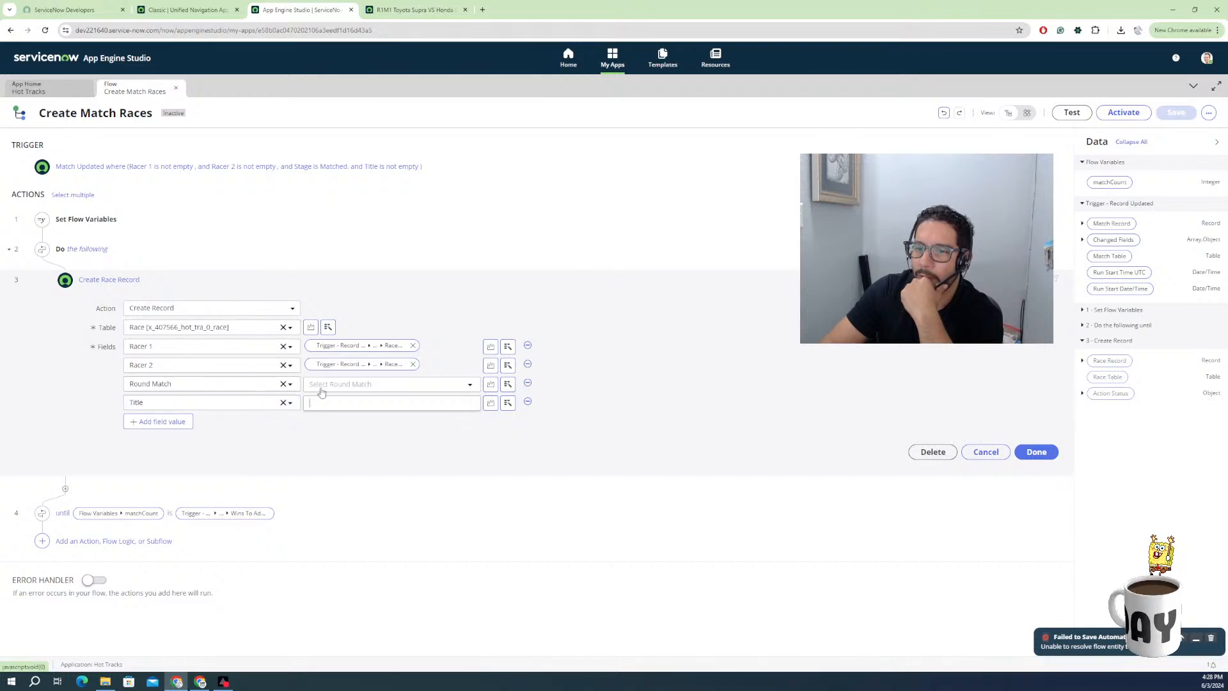
Add the Race # field to the Create Race Record action and map Round Match to the trigger's Match Record.
{"action": "left_click", "coordinate": [140, 427]}
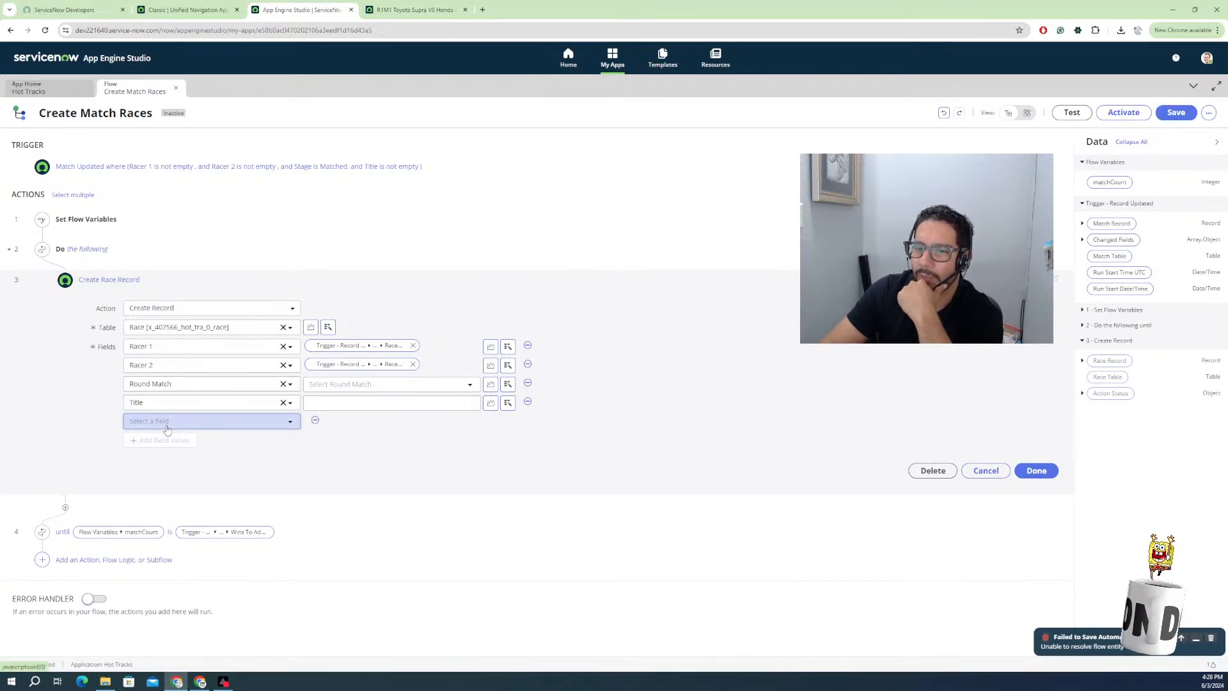
{"action": "left_click", "coordinate": [156, 423]}
{"action": "scroll", "coordinate": [146, 512], "scroll_direction": "down", "scroll_amount": 2}
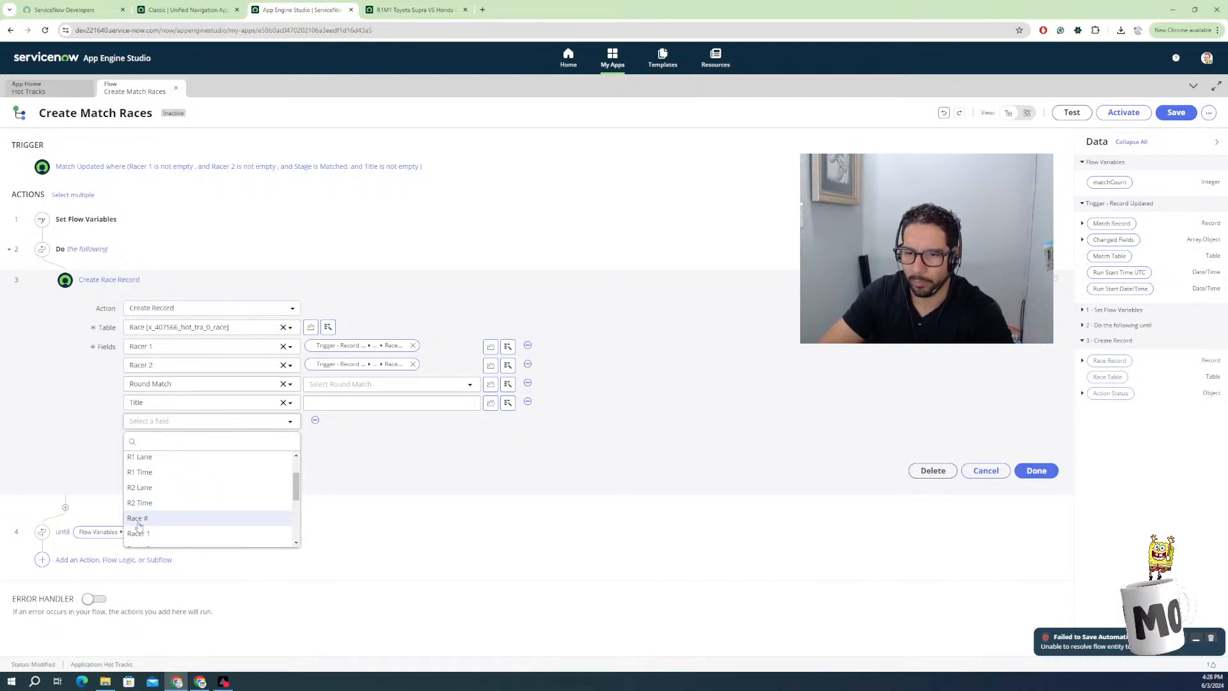
{"action": "left_click", "coordinate": [144, 518]}
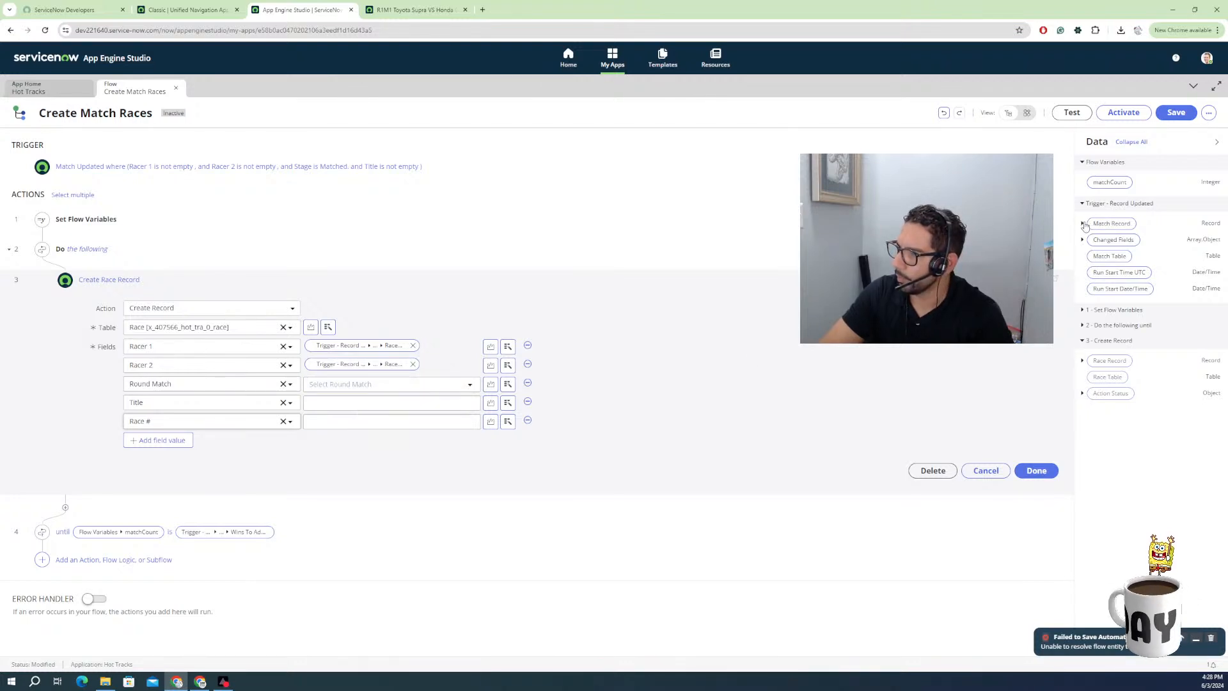
{"action": "left_click_drag", "start_coordinate": [1097, 226], "coordinate": [360, 395]}
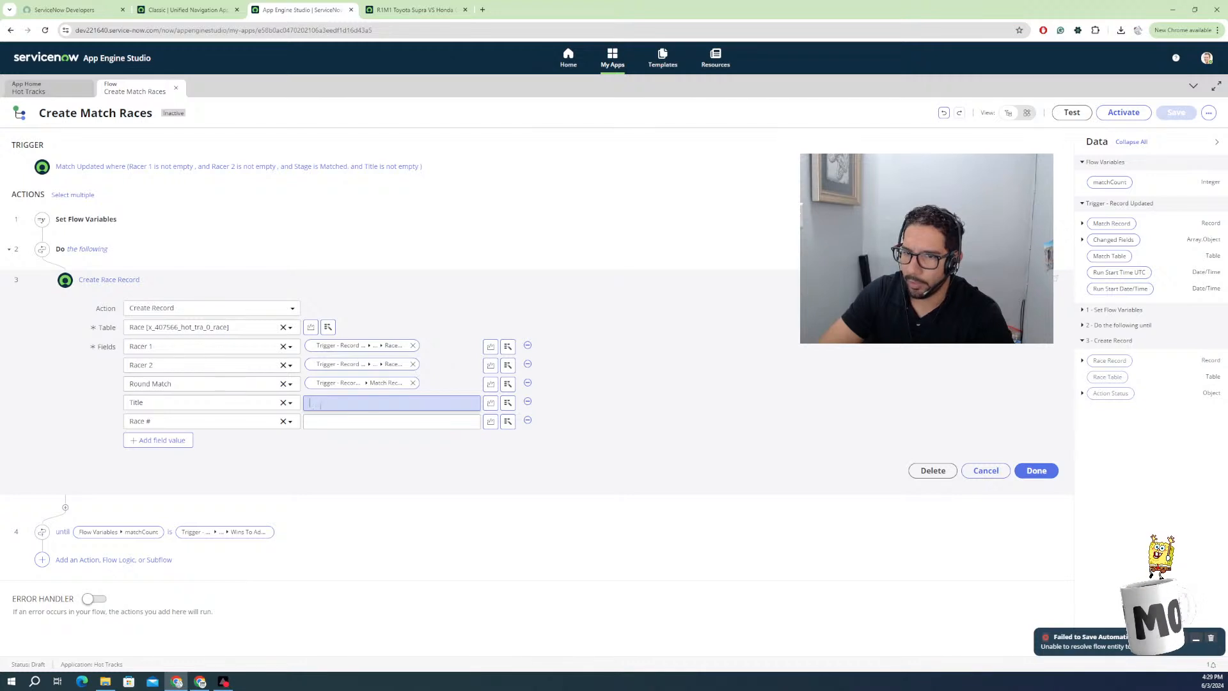
{"action": "left_click", "coordinate": [320, 422]}
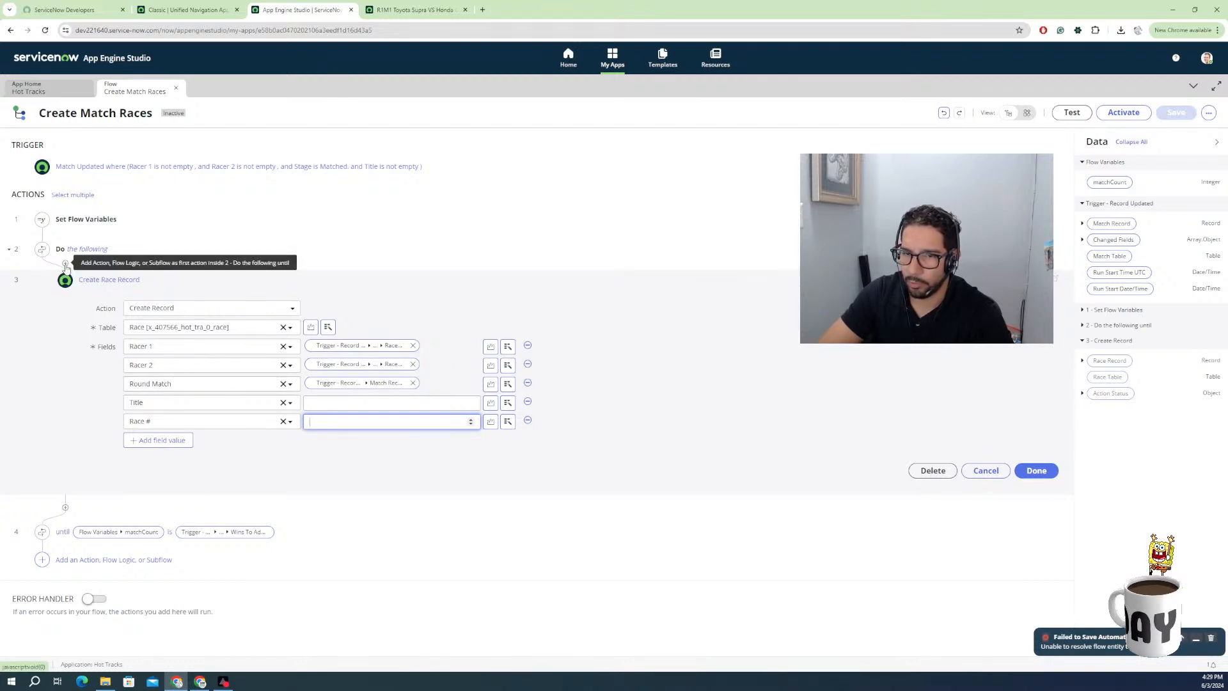
Insert a Set Flow Variables step as the first action inside the Do the following loop, targeting the matchCount variable.
{"action": "left_click", "coordinate": [65, 265]}
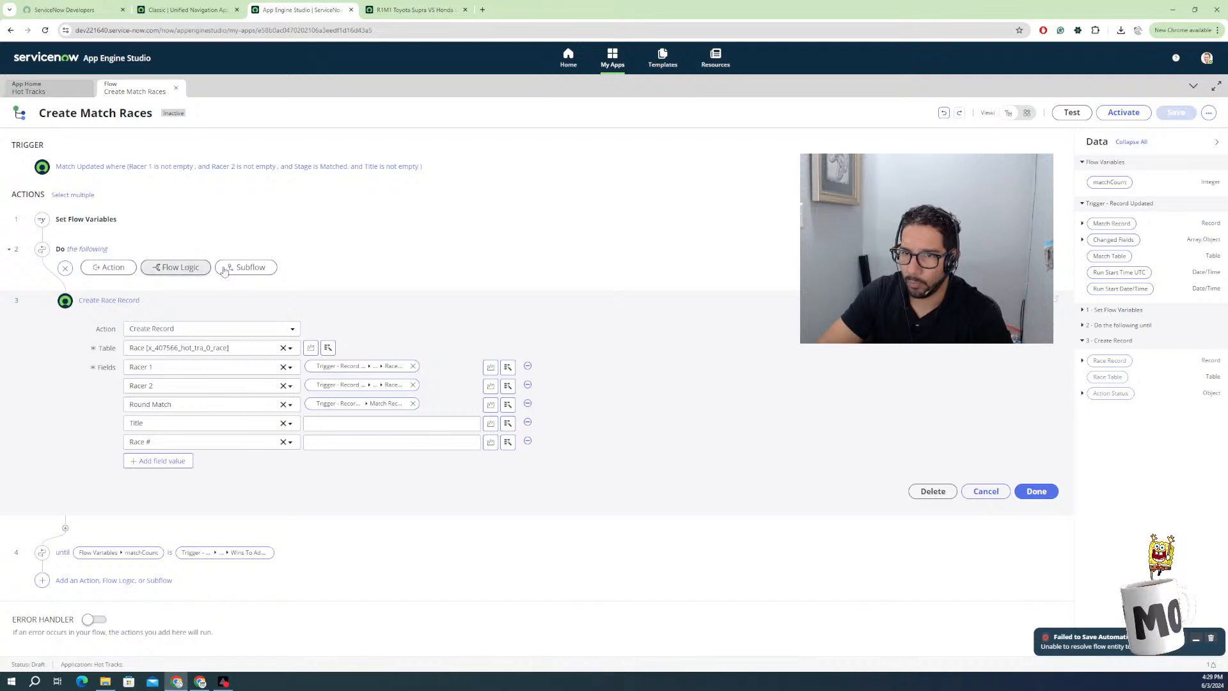
{"action": "left_click", "coordinate": [176, 267]}
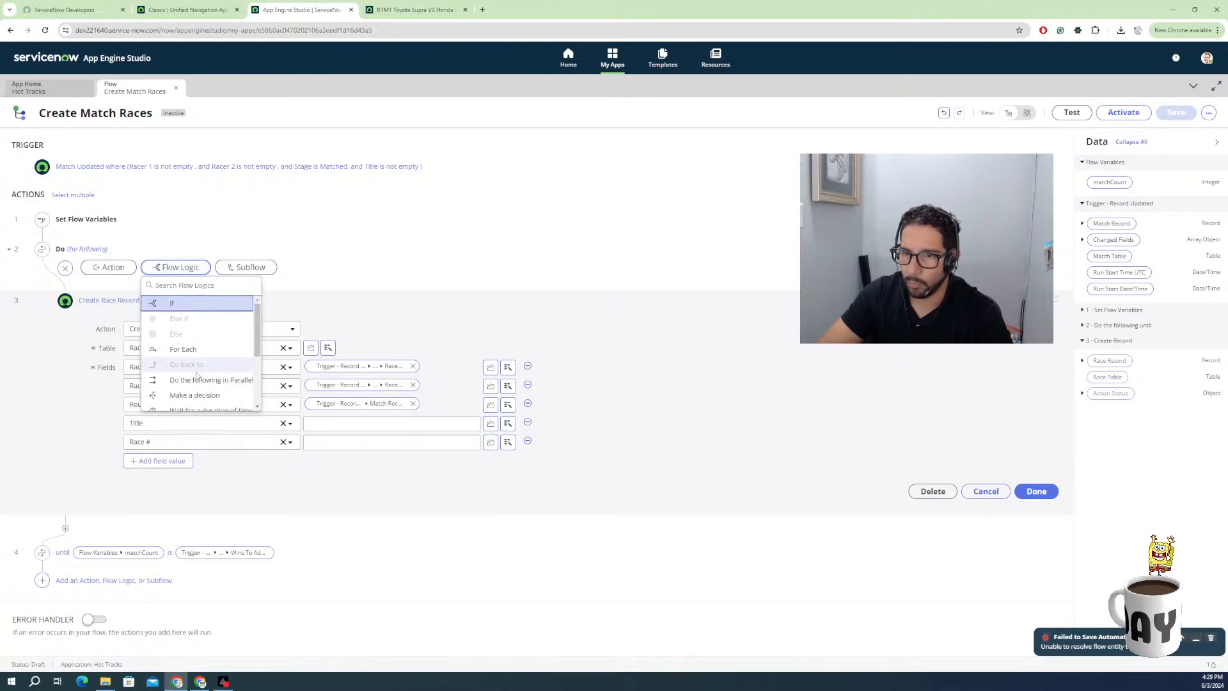
{"action": "scroll", "coordinate": [196, 378], "scroll_direction": "down", "scroll_amount": 1}
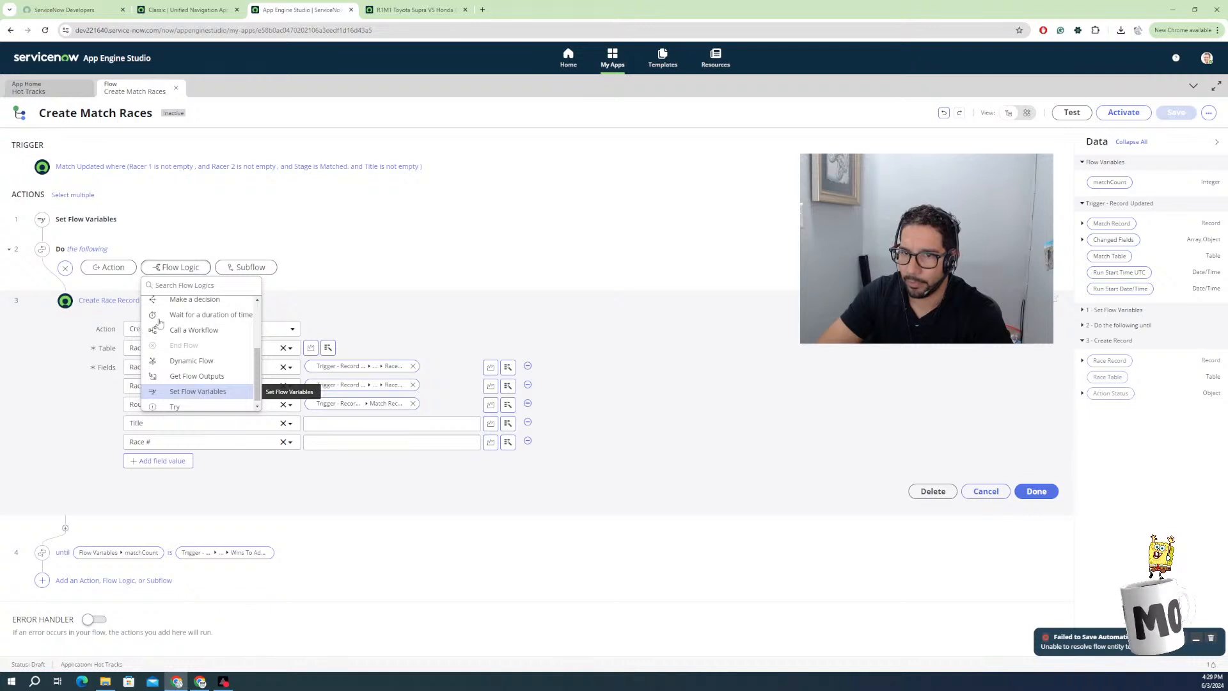
{"action": "left_click", "coordinate": [191, 390]}
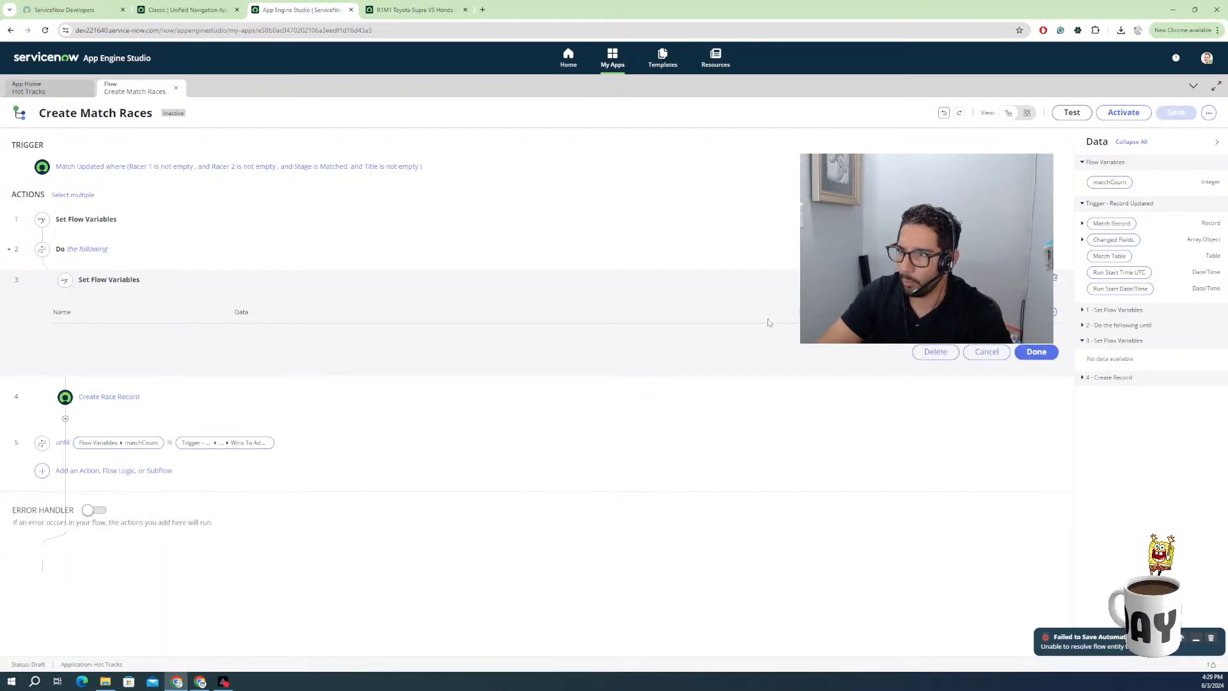
{"action": "left_click", "coordinate": [1053, 314]}
{"action": "left_click", "coordinate": [215, 345]}
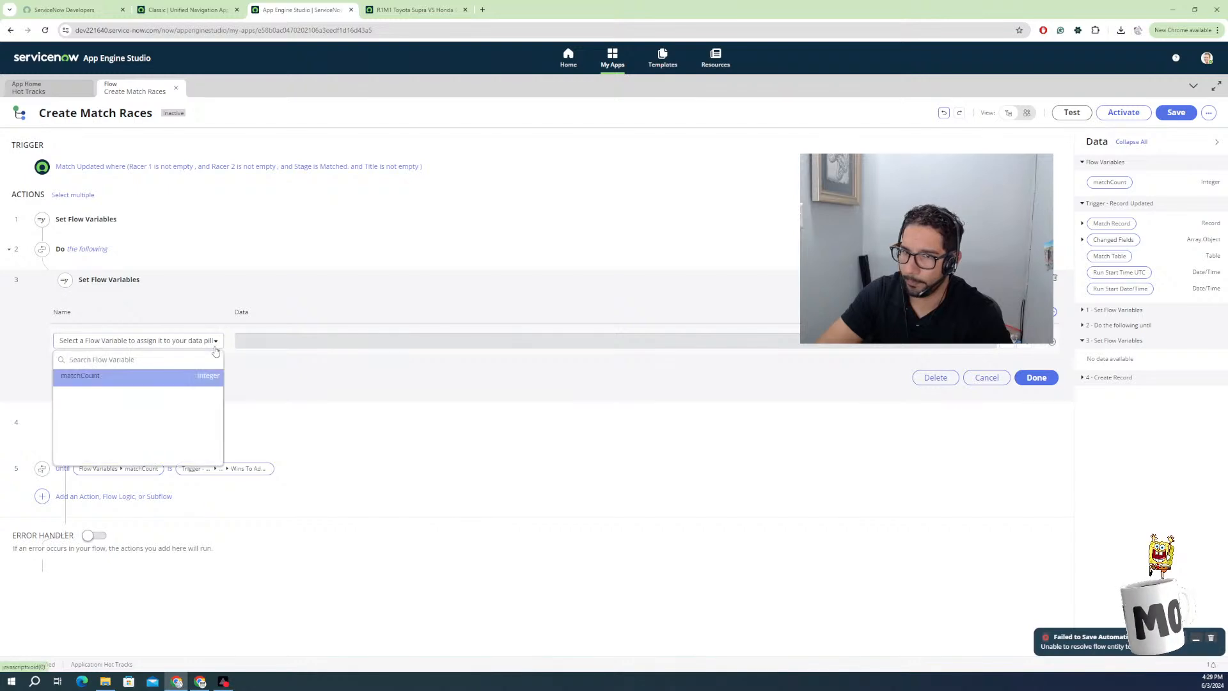
{"action": "left_click", "coordinate": [100, 383]}
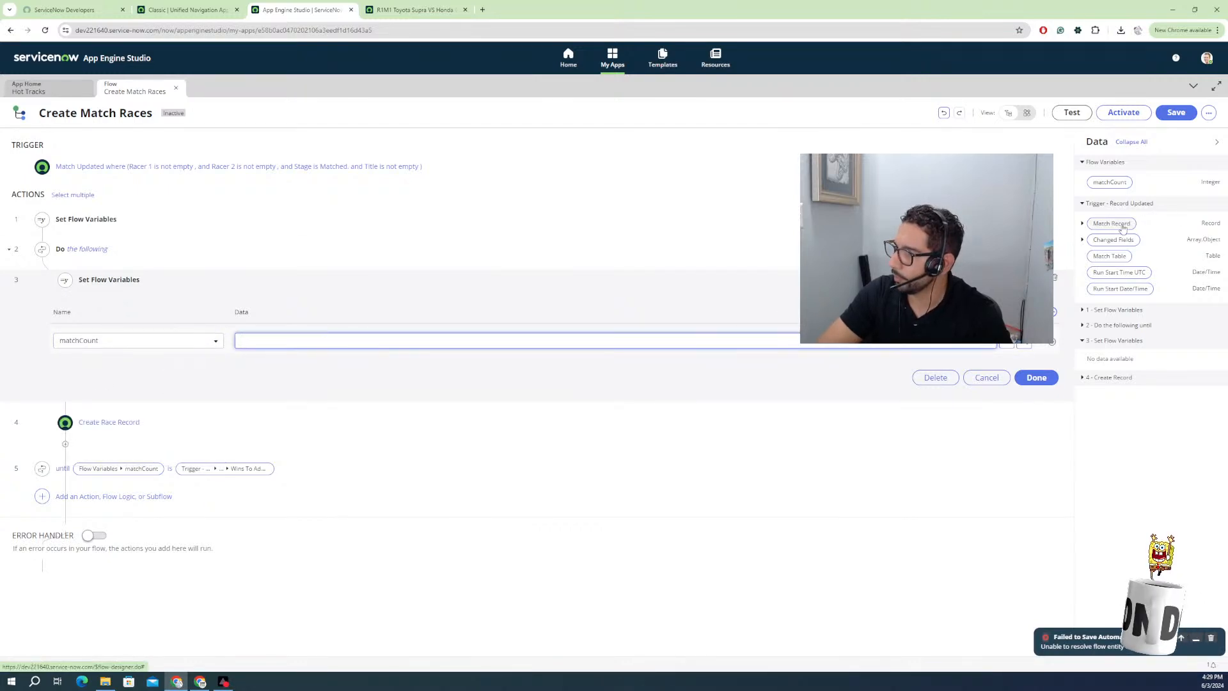
Set matchCount to its own value with the Math Add transform of 1 and finish the Set Flow Variables step.
{"action": "left_click_drag", "start_coordinate": [1109, 182], "coordinate": [535, 335]}
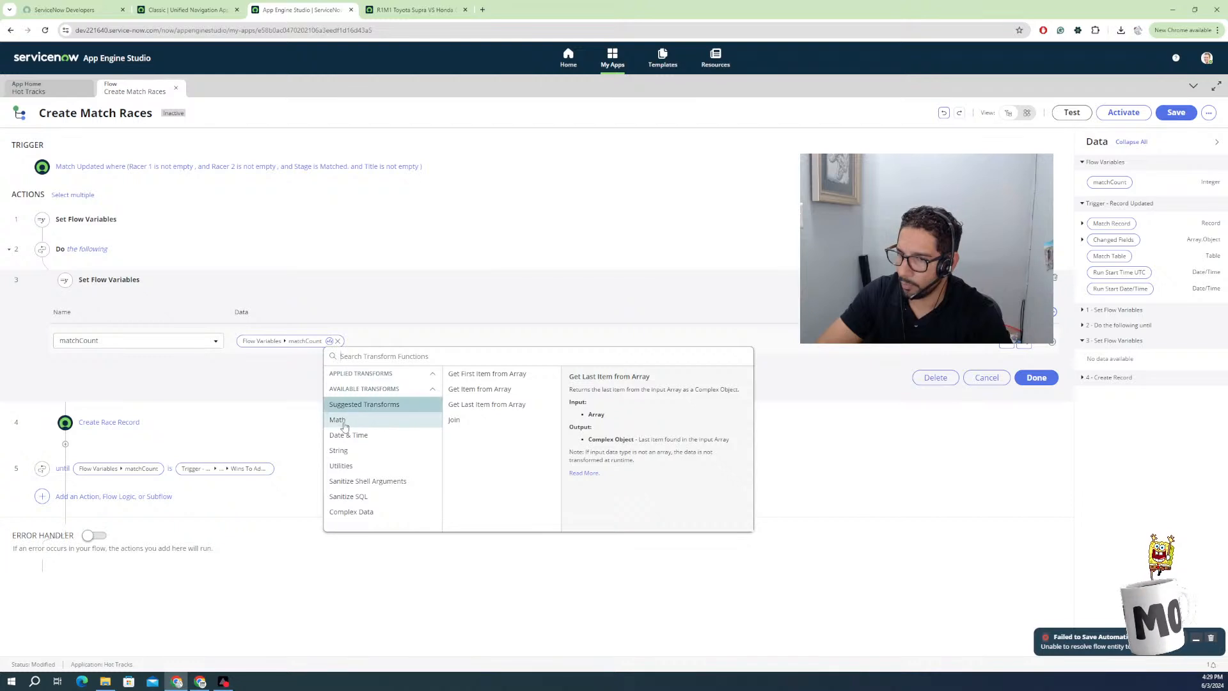
{"action": "left_click", "coordinate": [419, 416]}
{"action": "left_click", "coordinate": [462, 388]}
{"action": "left_click", "coordinate": [605, 493]}
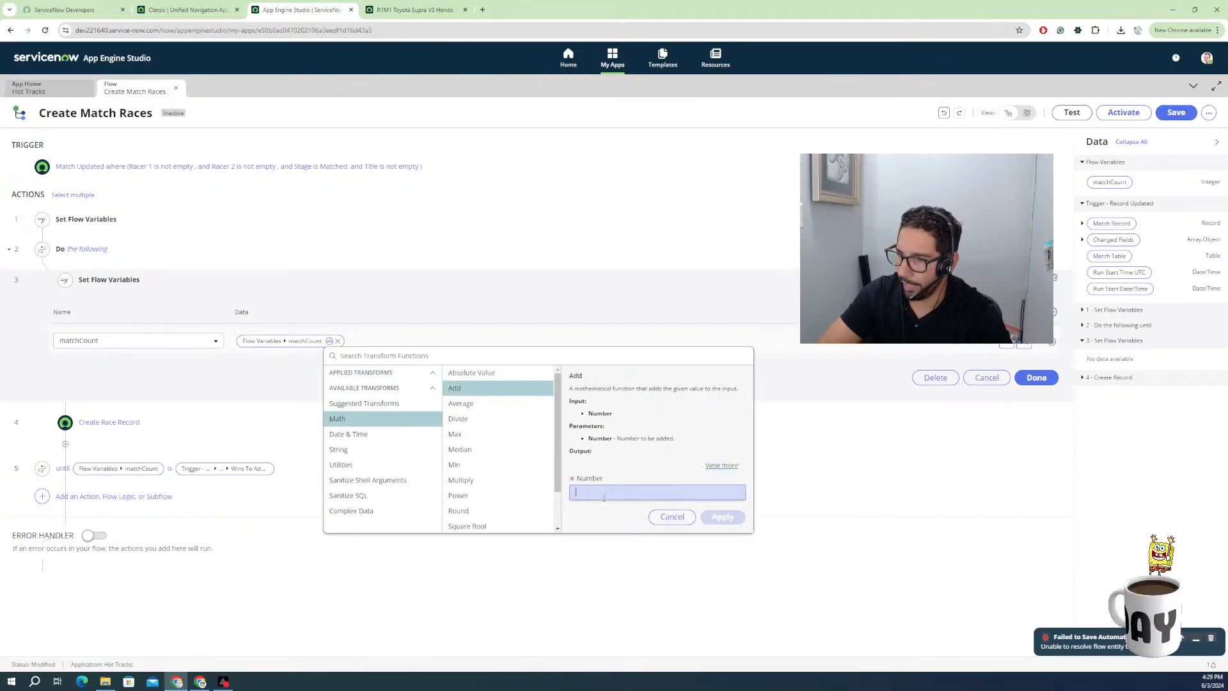
{"action": "type", "text": "1"}
{"action": "left_click", "coordinate": [714, 522]}
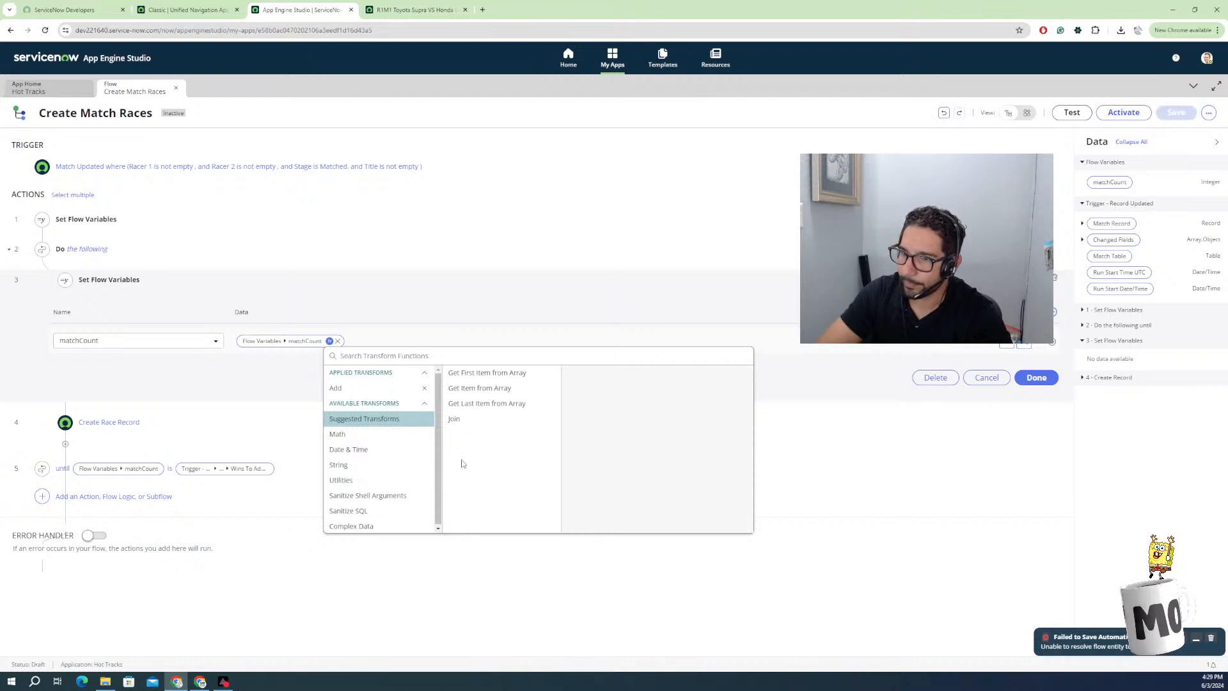
{"action": "left_click", "coordinate": [216, 395]}
{"action": "left_click", "coordinate": [1018, 378]}
In the Create Race Record action, map Race # to matchCount and build Title as R, the match's Round, M and matchCount.
{"action": "left_click", "coordinate": [109, 309]}
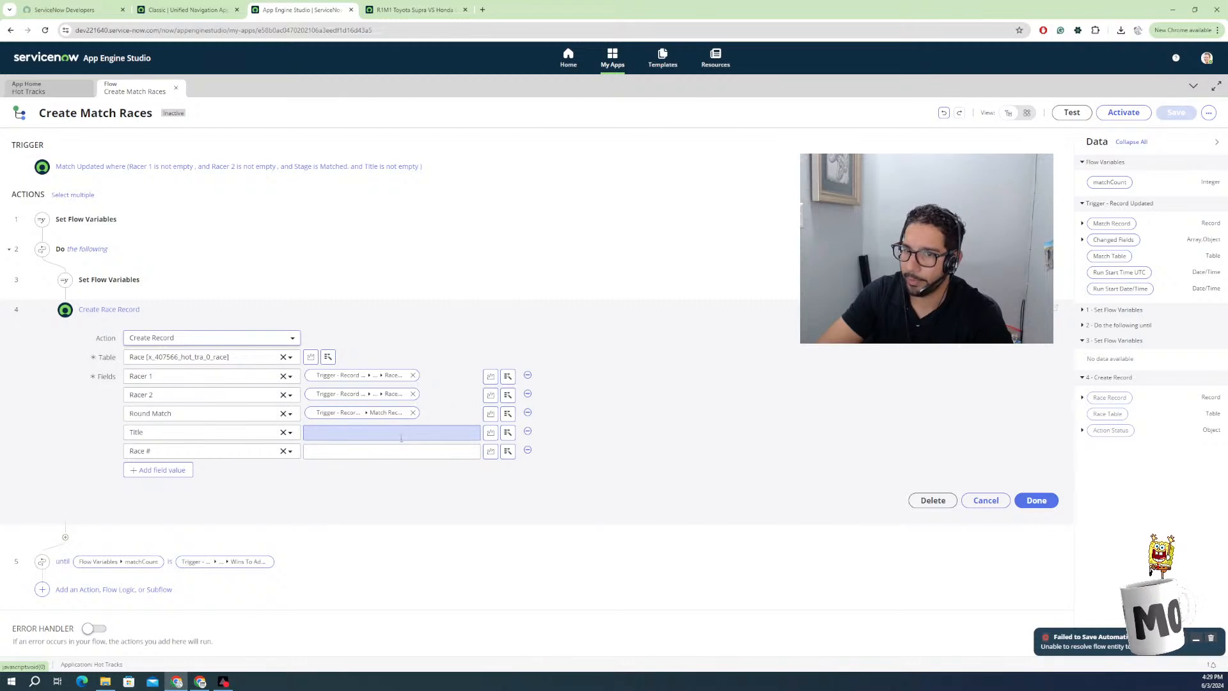
{"action": "left_click_drag", "start_coordinate": [1101, 189], "coordinate": [365, 456]}
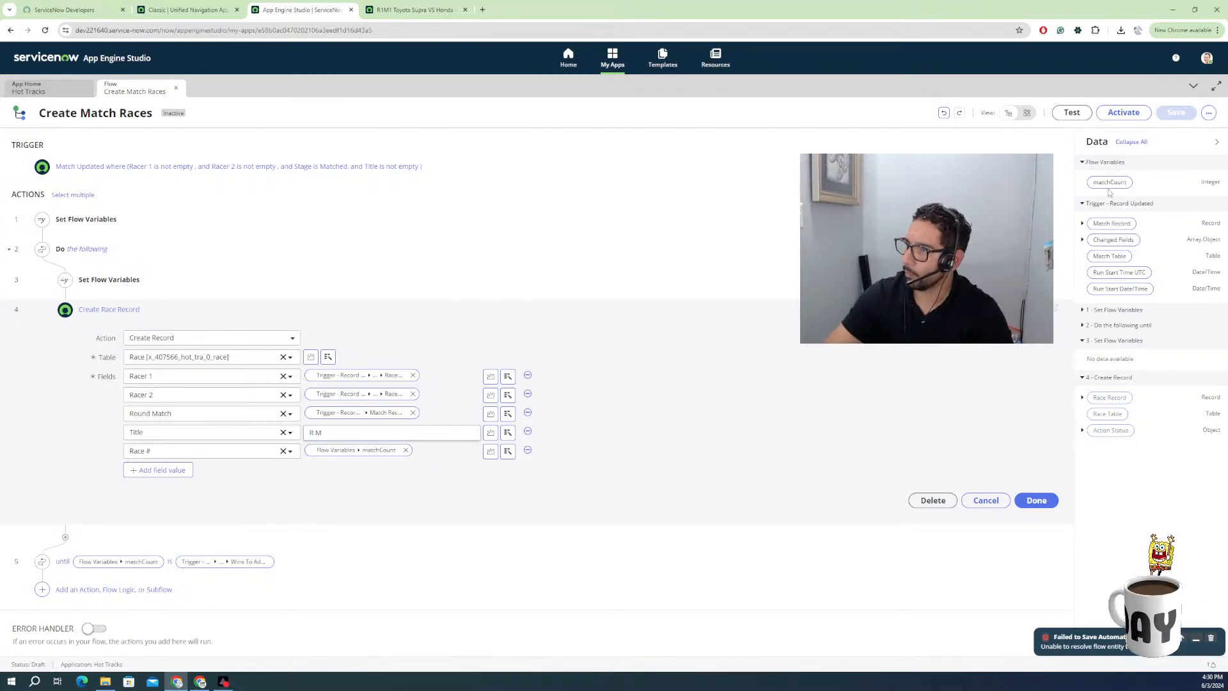
{"action": "left_click_drag", "start_coordinate": [730, 309], "coordinate": [379, 437]}
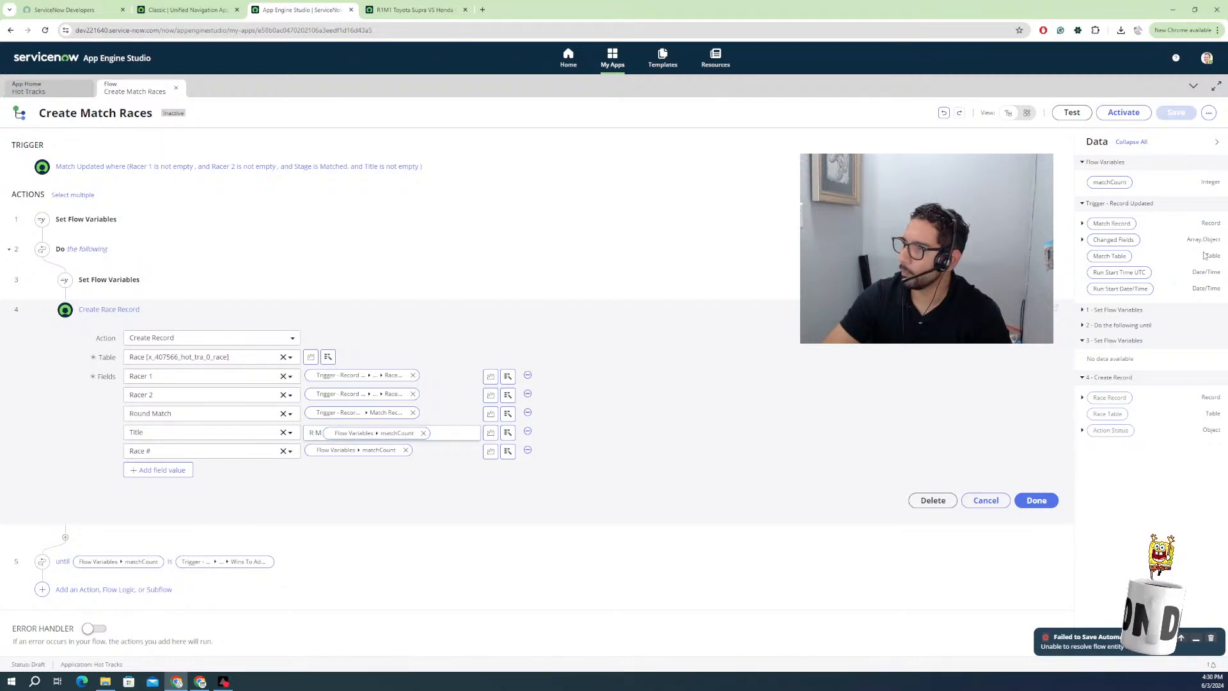
{"action": "left_click", "coordinate": [1082, 224]}
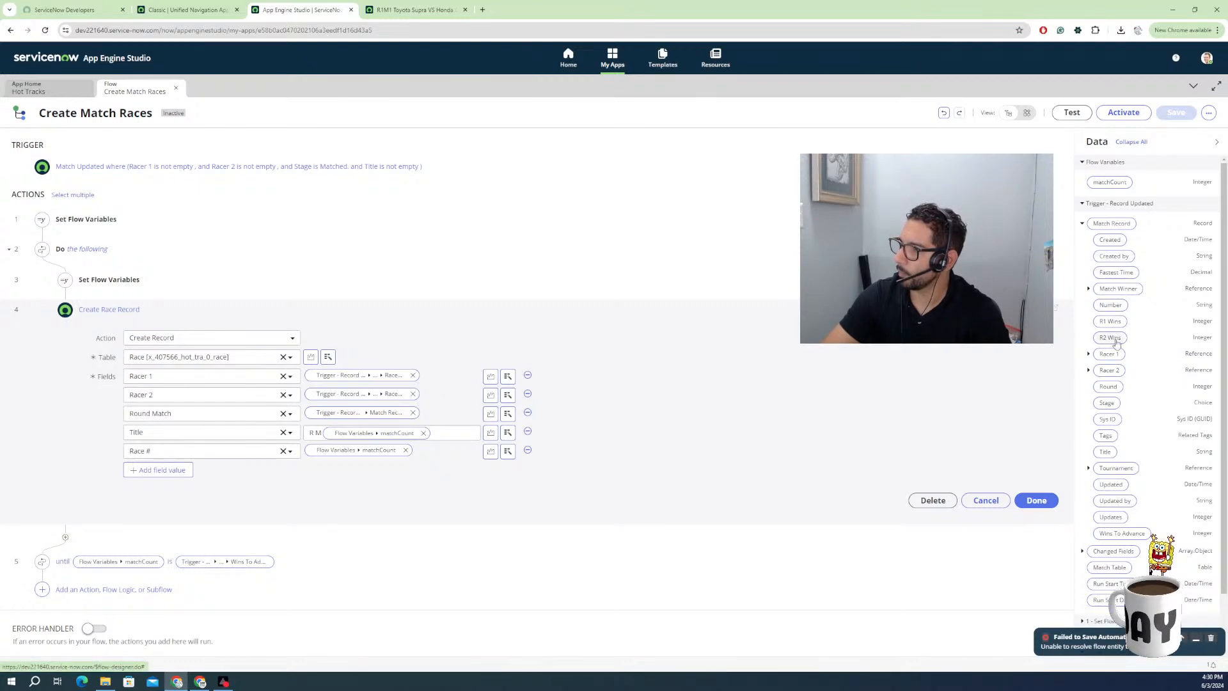
{"action": "left_click_drag", "start_coordinate": [1117, 390], "coordinate": [318, 437]}
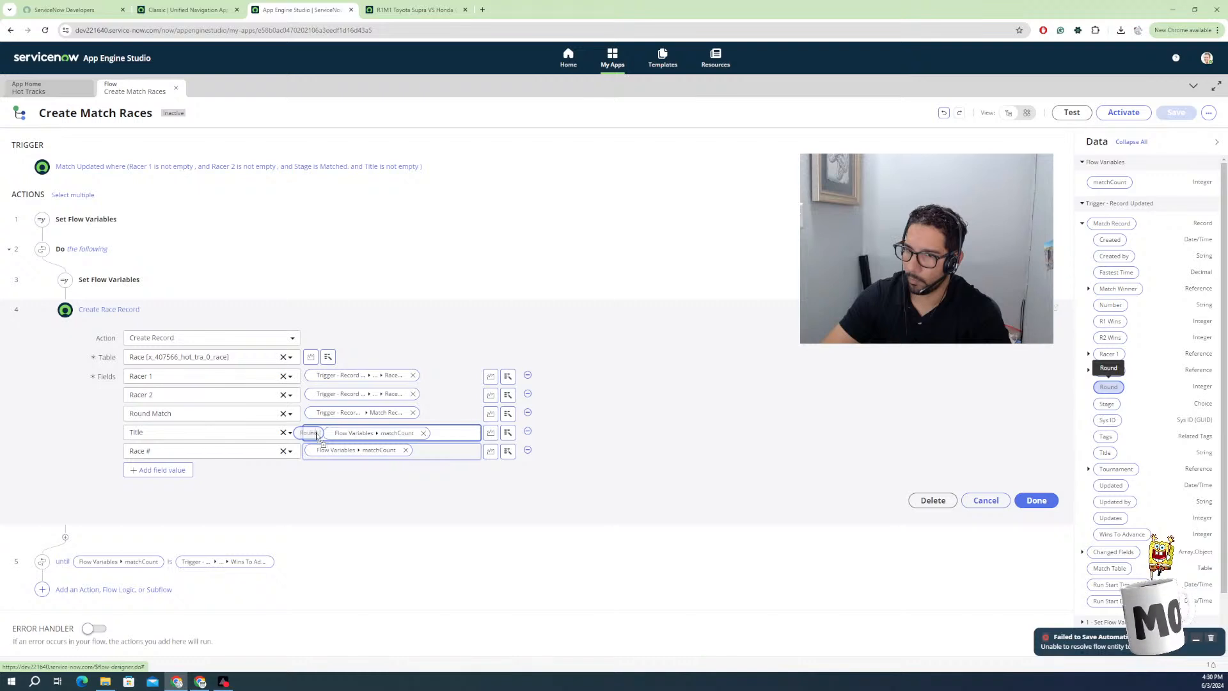
{"action": "left_click_drag", "start_coordinate": [315, 437], "coordinate": [316, 438]}
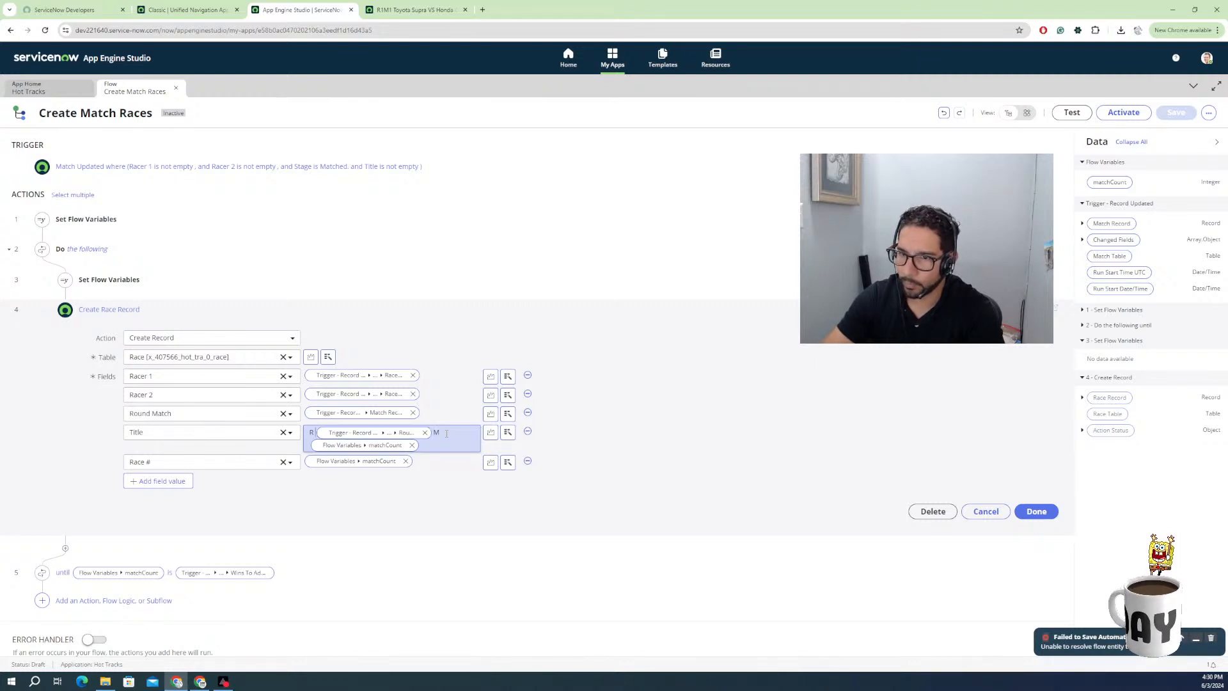
{"action": "key", "text": "BackSpace"}
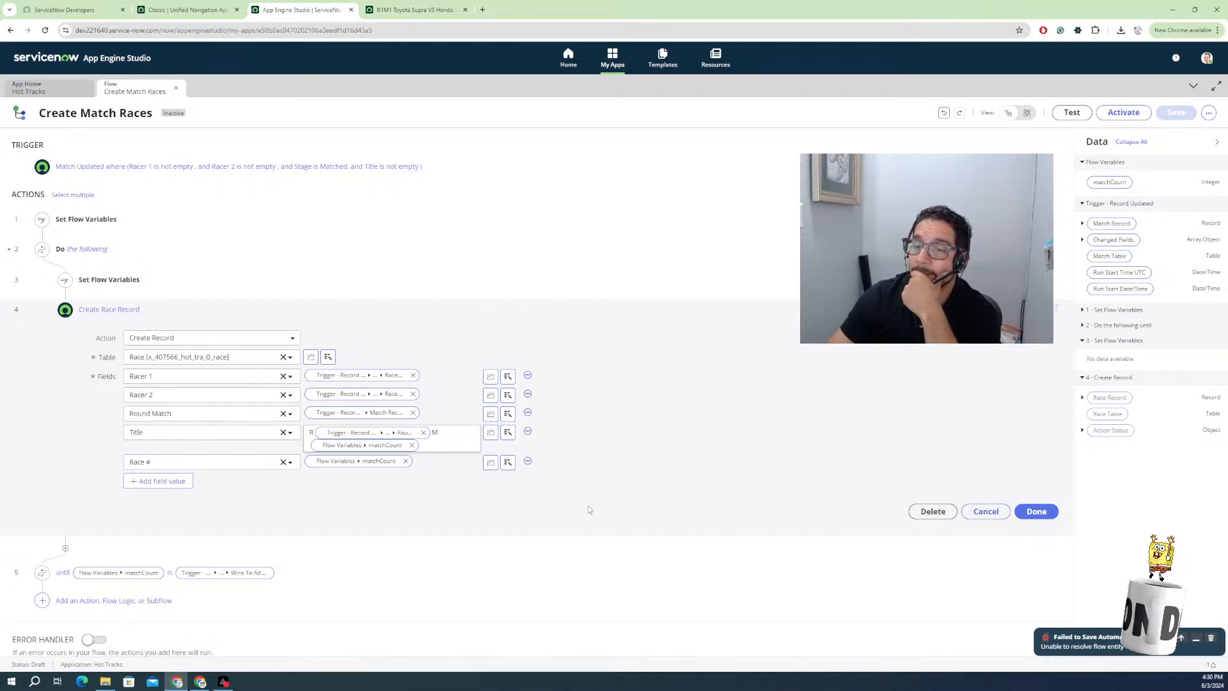
{"action": "left_click", "coordinate": [645, 492]}
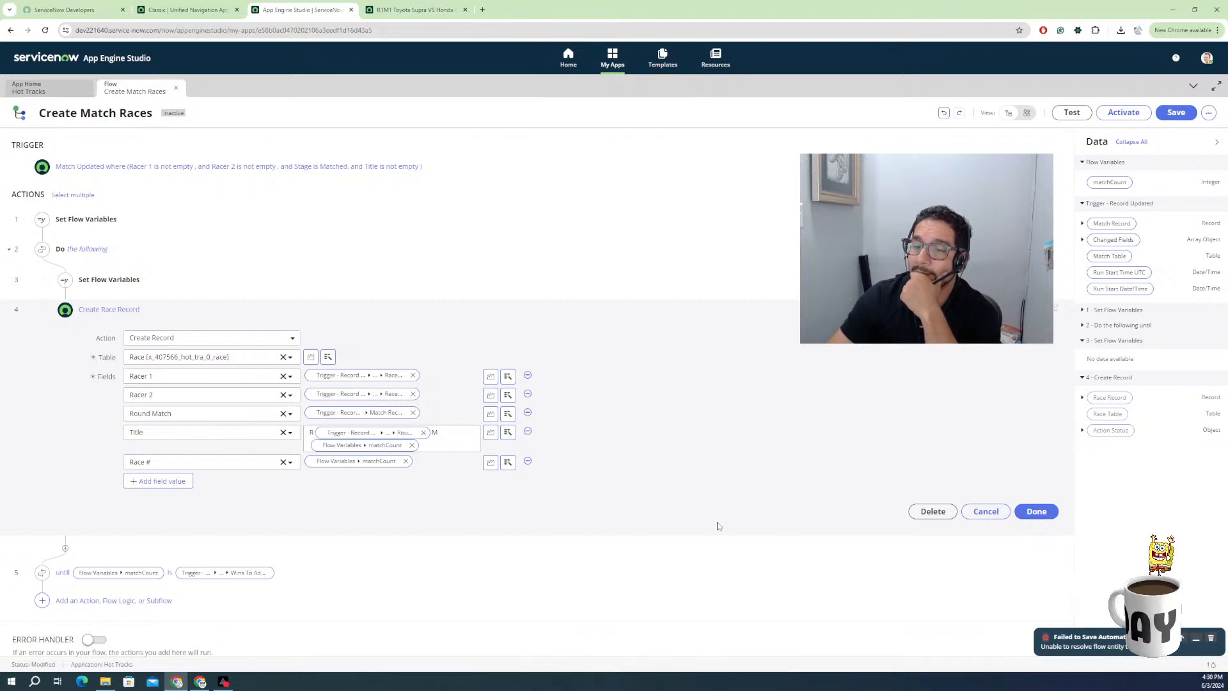
{"action": "left_click", "coordinate": [1036, 511]}
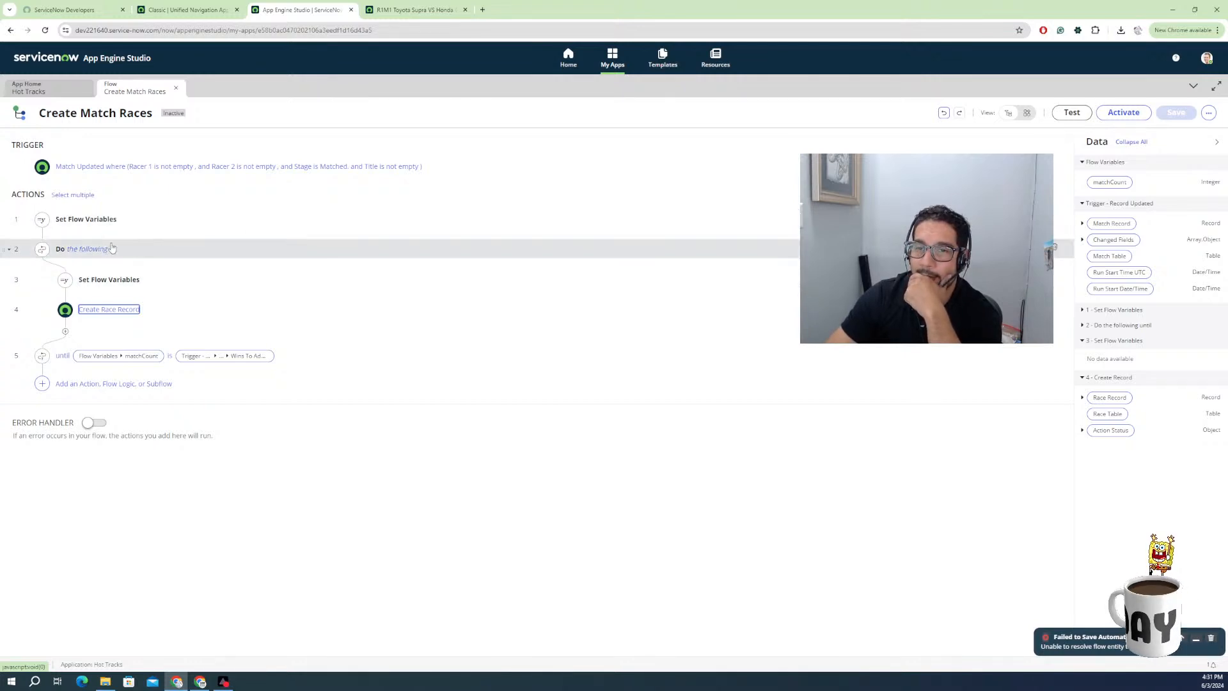
Run a test of the flow with the R1M3 Not So Funny VS BMW match record and open its execution details.
{"action": "left_click", "coordinate": [1071, 114]}
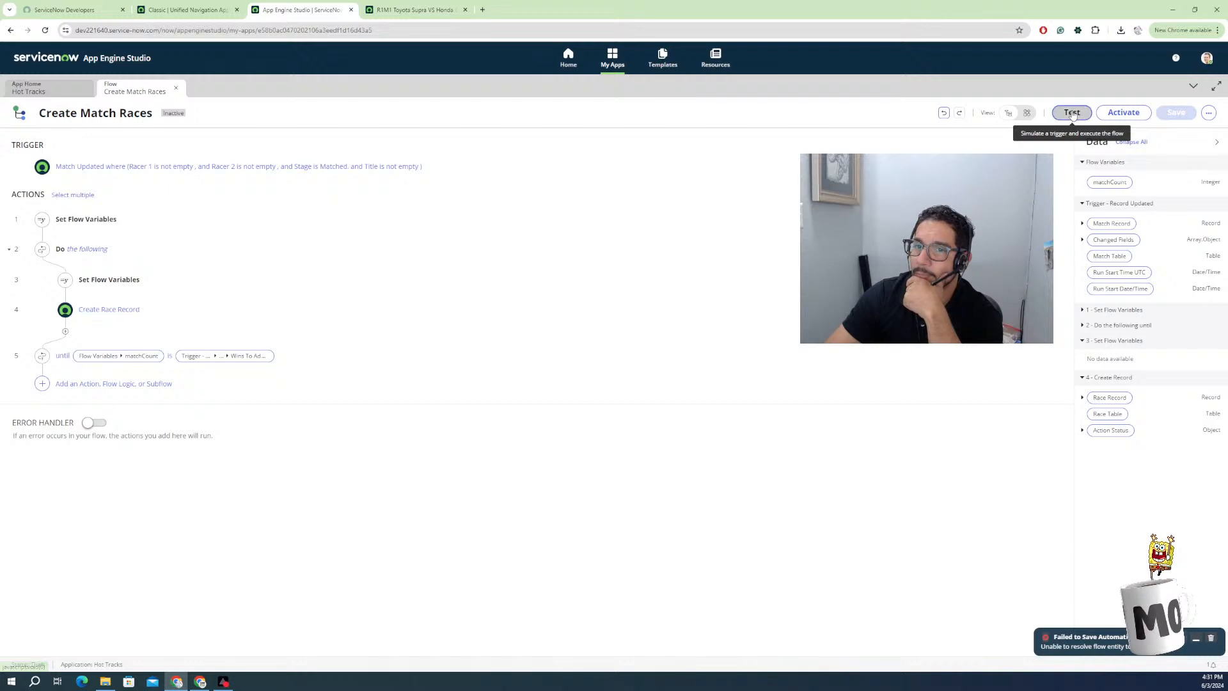
{"action": "left_click", "coordinate": [643, 195]}
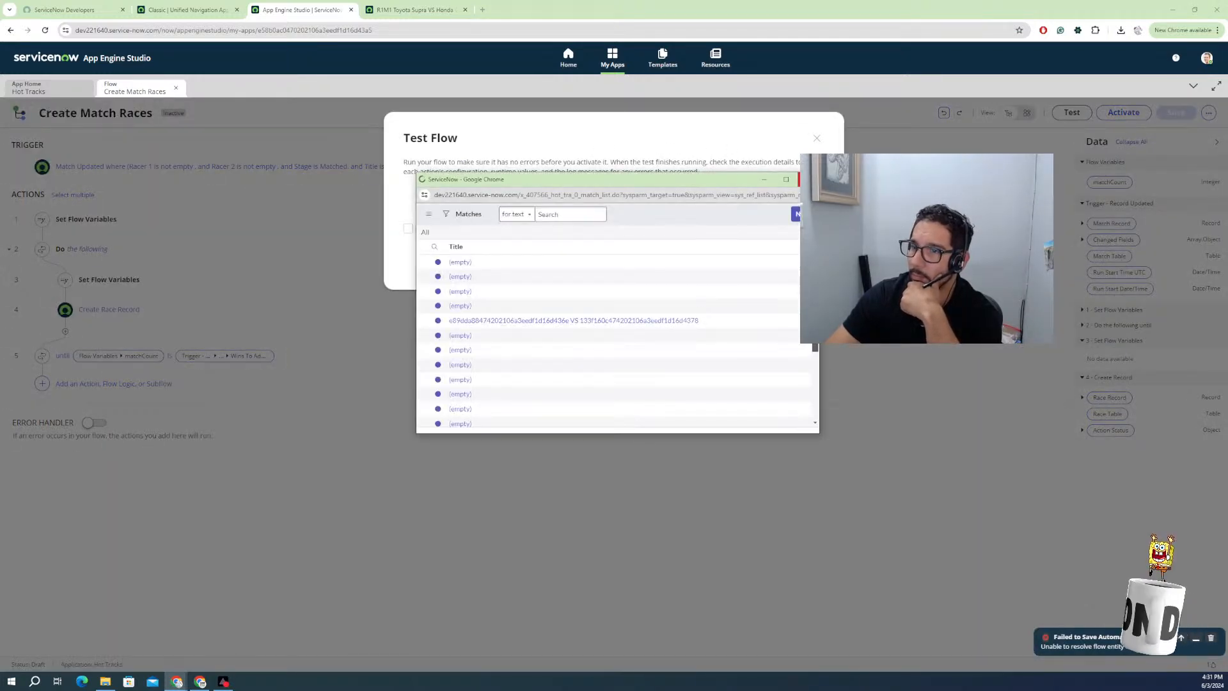
{"action": "scroll", "coordinate": [499, 378], "scroll_direction": "down", "scroll_amount": 2}
{"action": "left_click", "coordinate": [503, 404]}
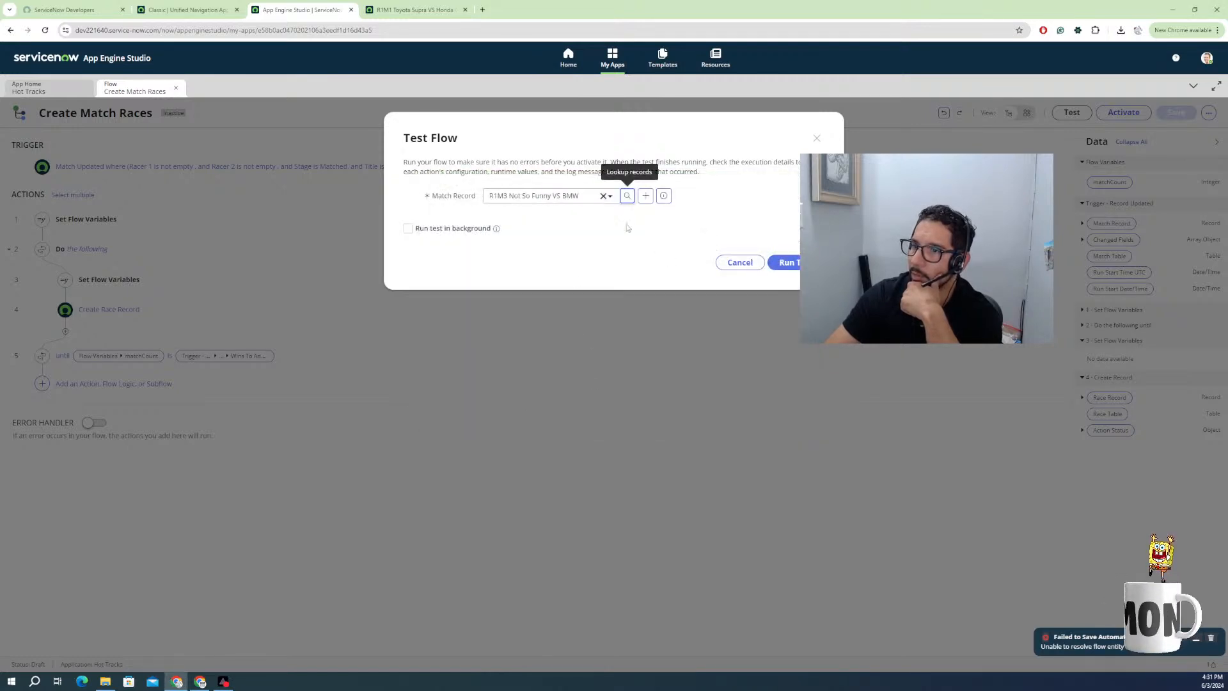
{"action": "left_click", "coordinate": [789, 262]}
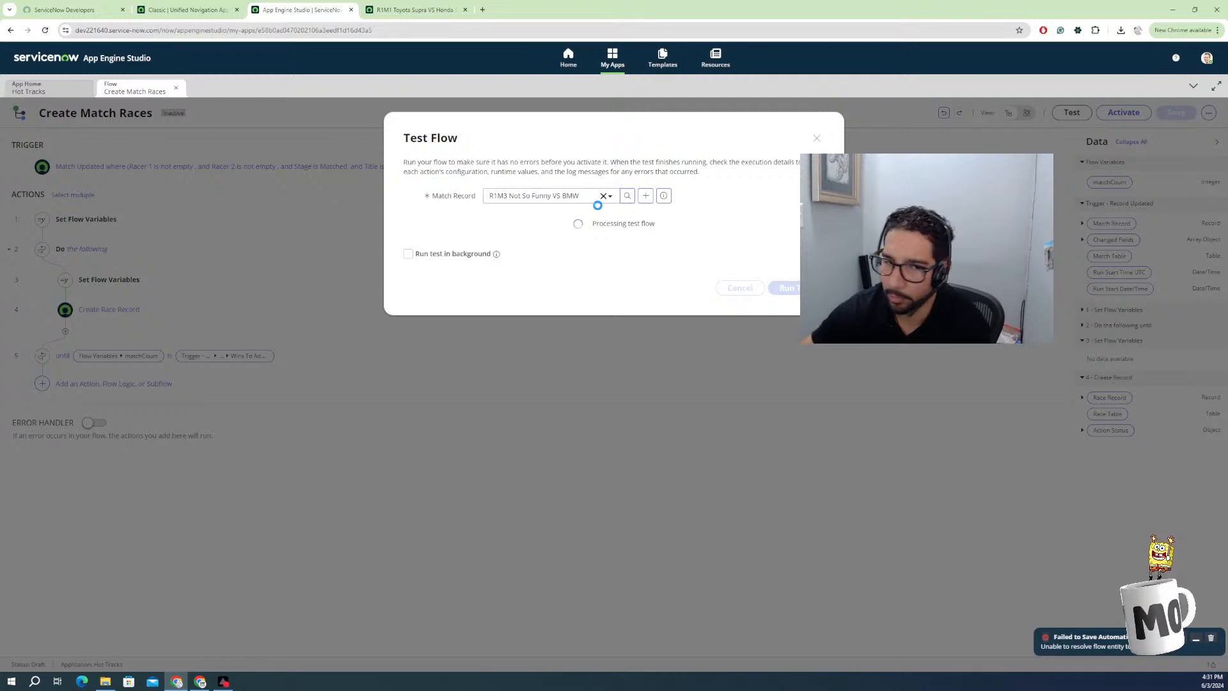
{"action": "left_click", "coordinate": [616, 224]}
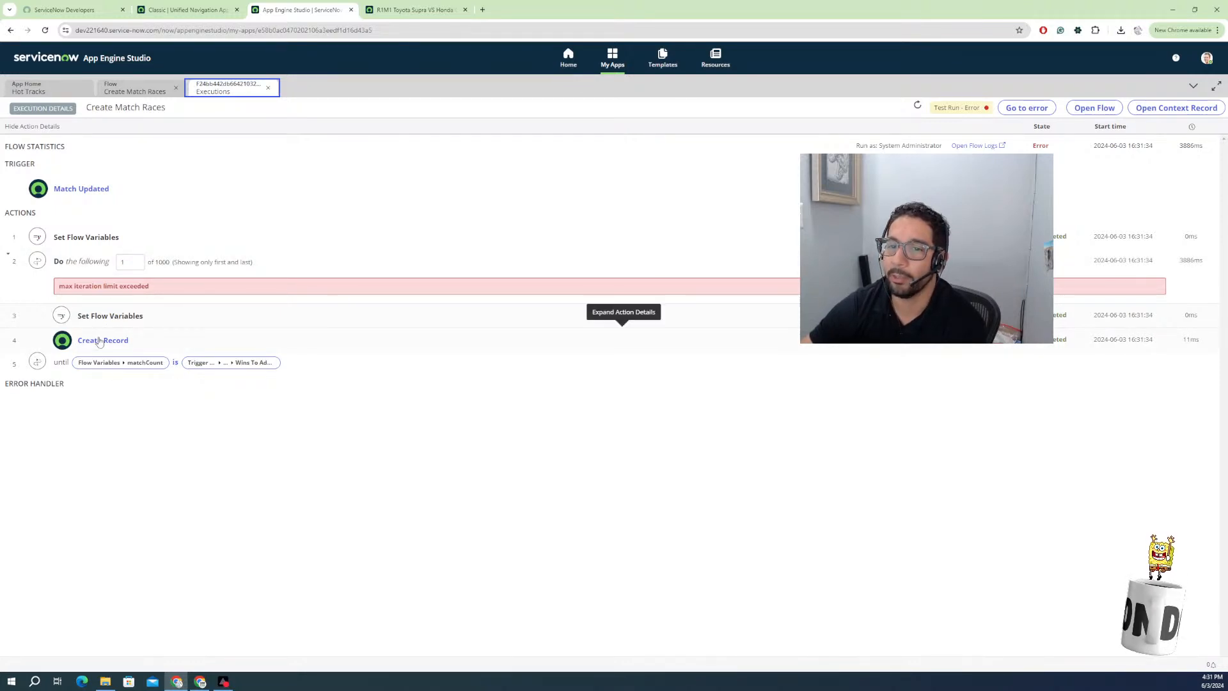
Examine the runtime values of both Set Flow Variables steps and the Create Record action in the execution details.
{"action": "left_click", "coordinate": [78, 245]}
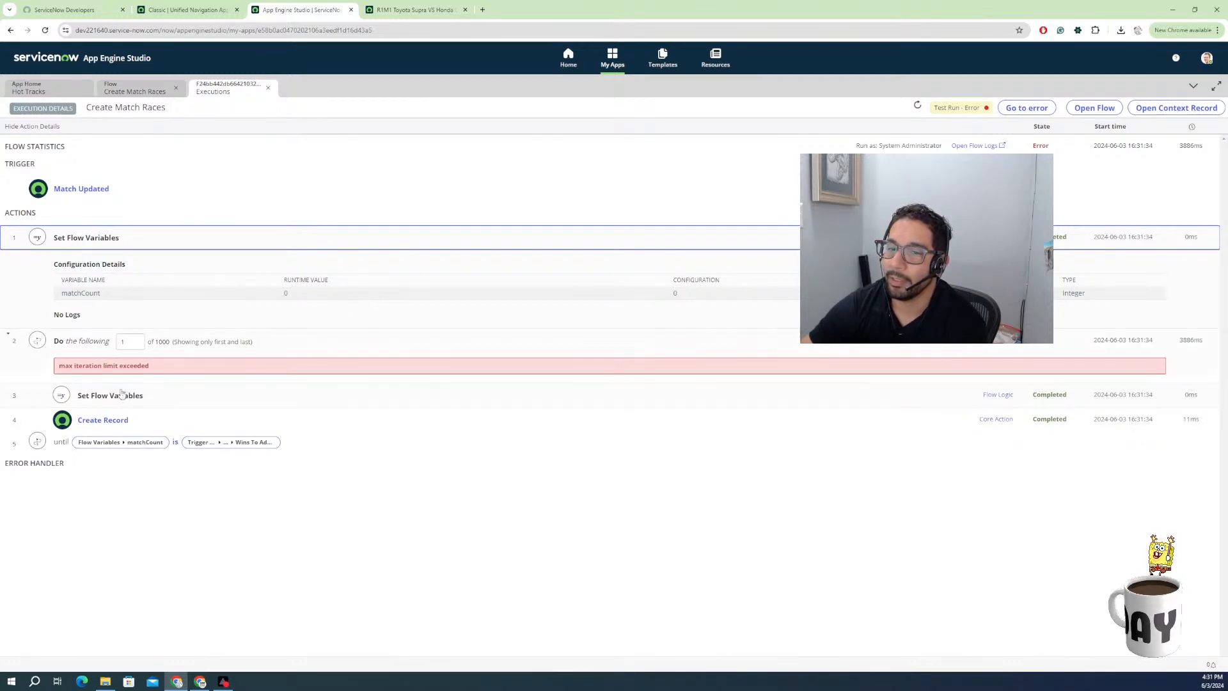
{"action": "left_click", "coordinate": [108, 400]}
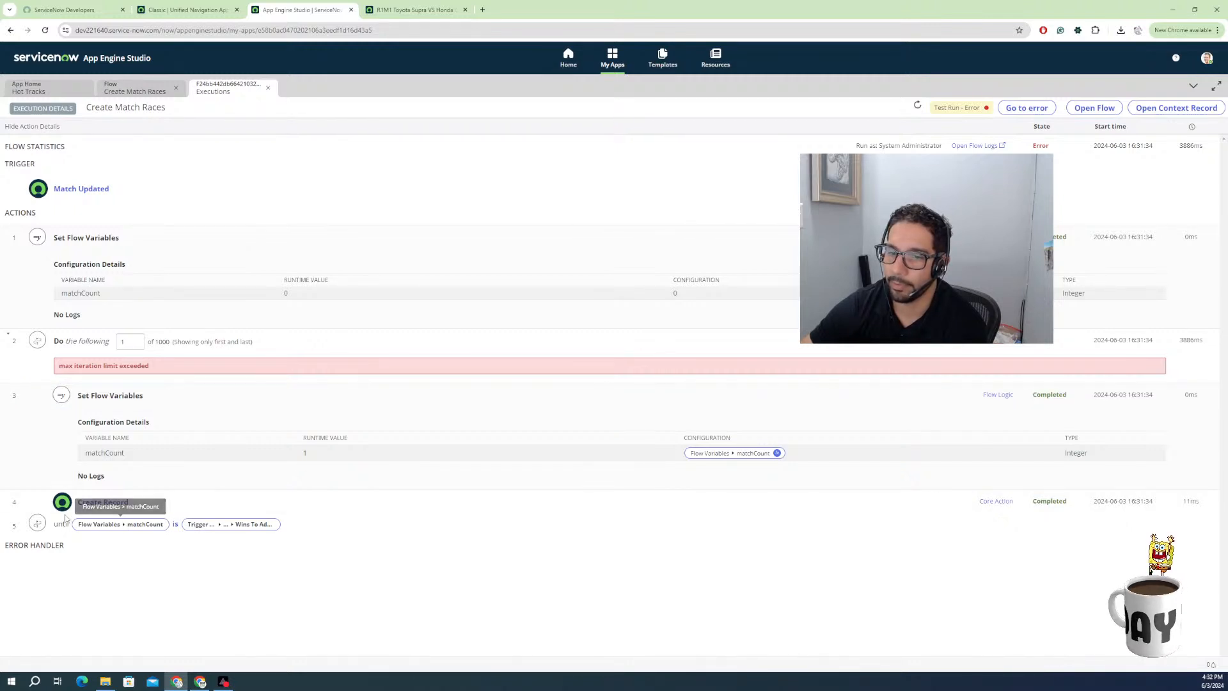
{"action": "left_click", "coordinate": [104, 500]}
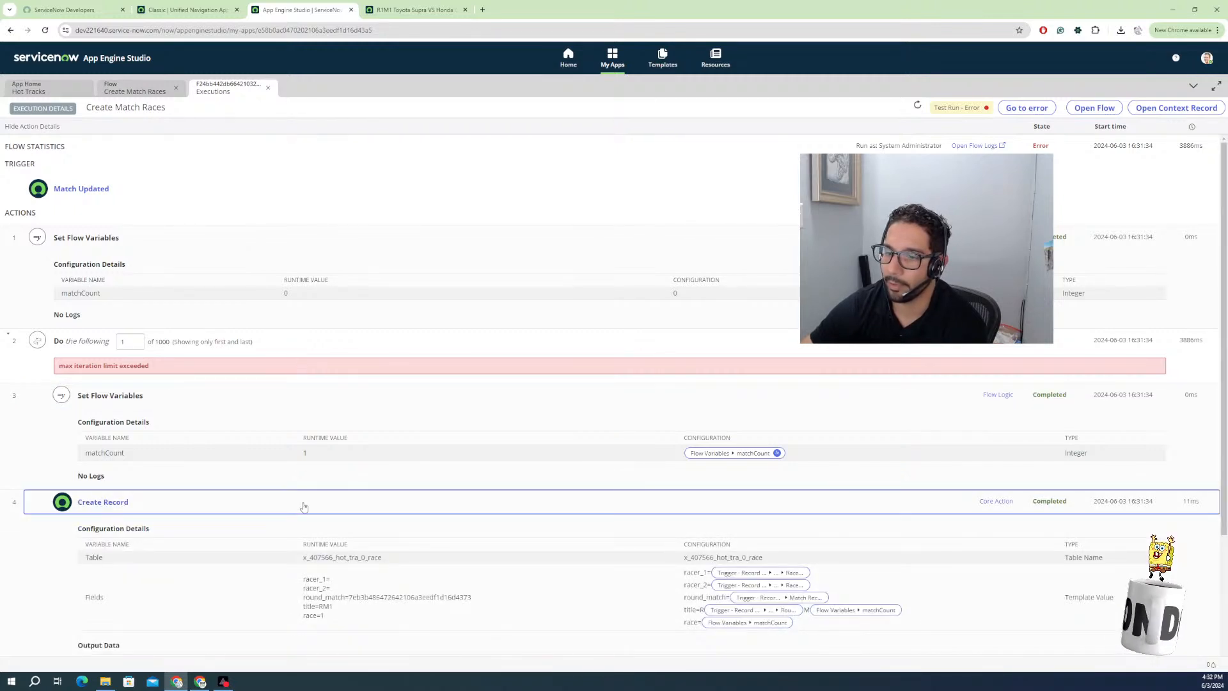
{"action": "scroll", "coordinate": [302, 505], "scroll_direction": "down", "scroll_amount": 2}
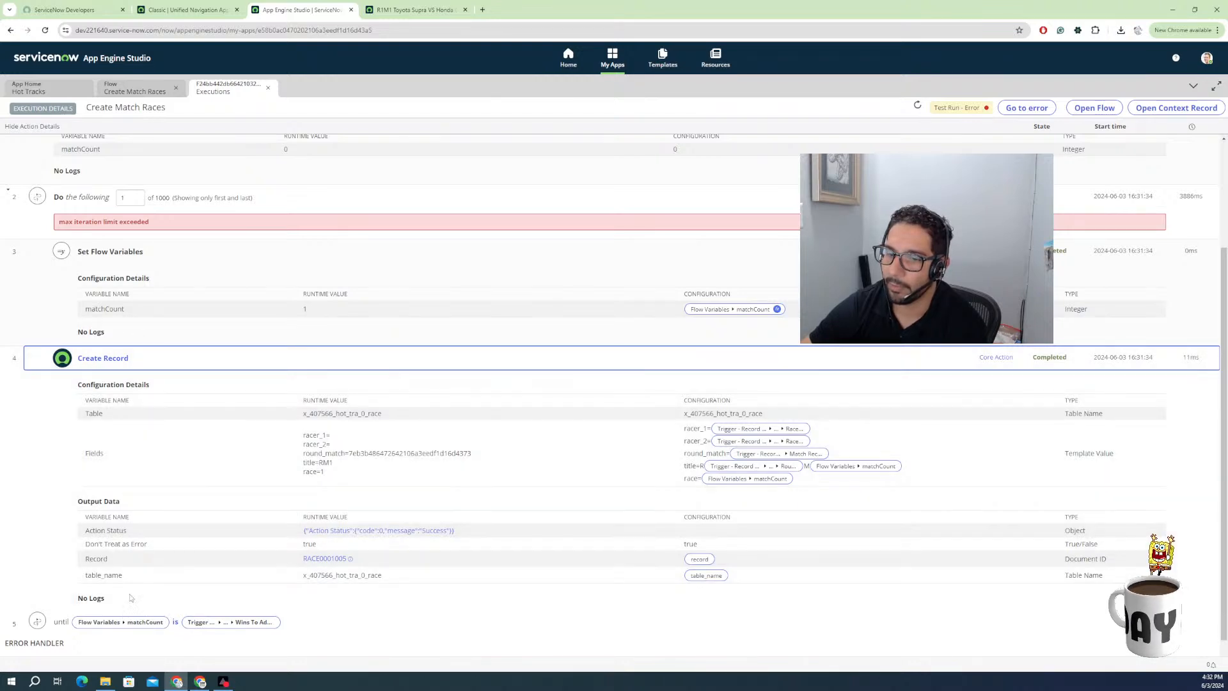
Examine the failed run's loop steps, error and until condition in the execution details, and return to the flow's actions.
{"action": "scroll", "coordinate": [129, 615], "scroll_direction": "down", "scroll_amount": 1}
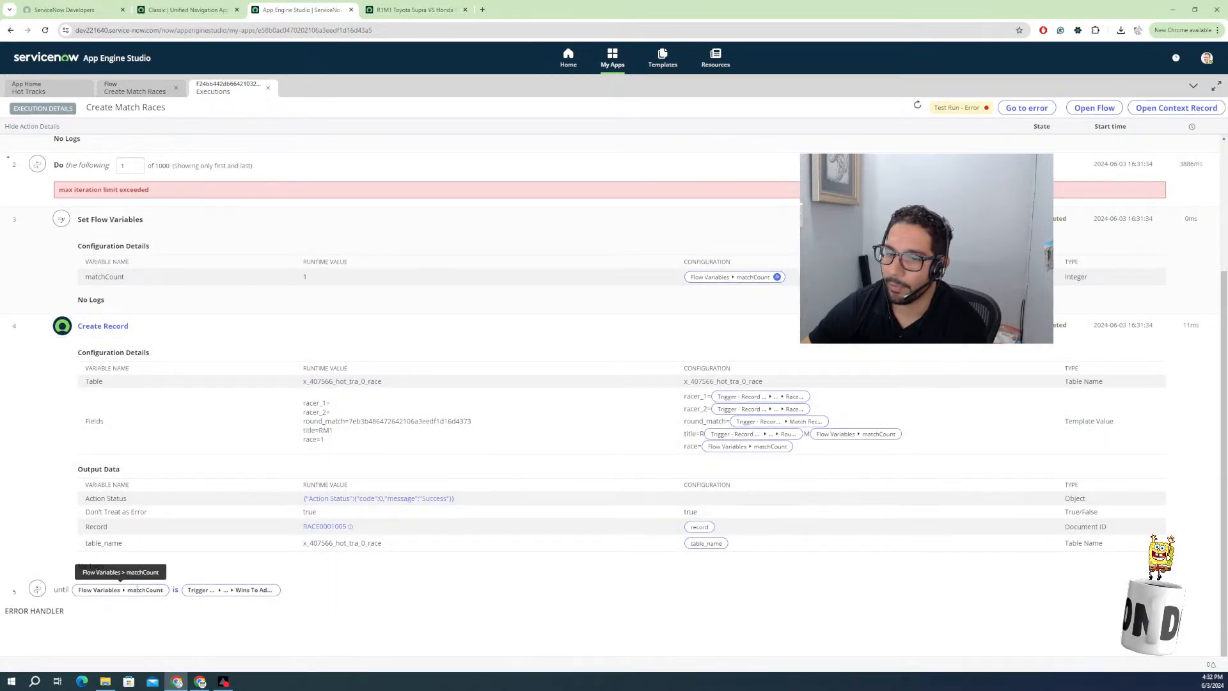
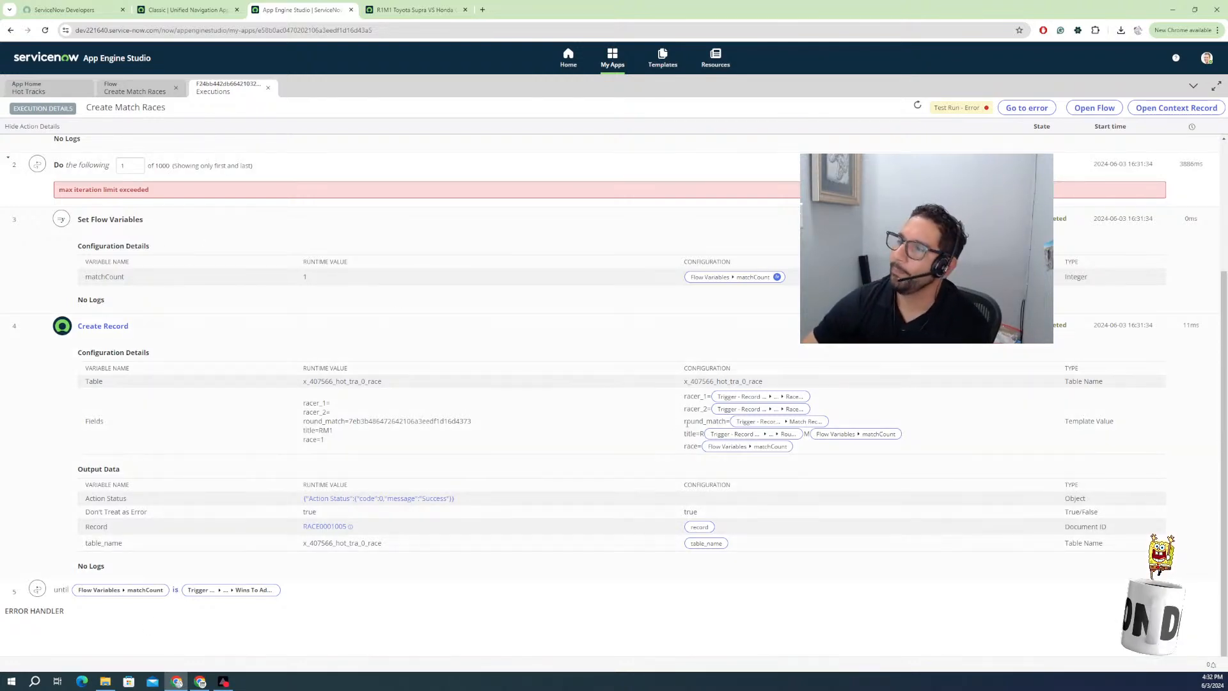
{"action": "scroll", "coordinate": [291, 333], "scroll_direction": "up", "scroll_amount": 3}
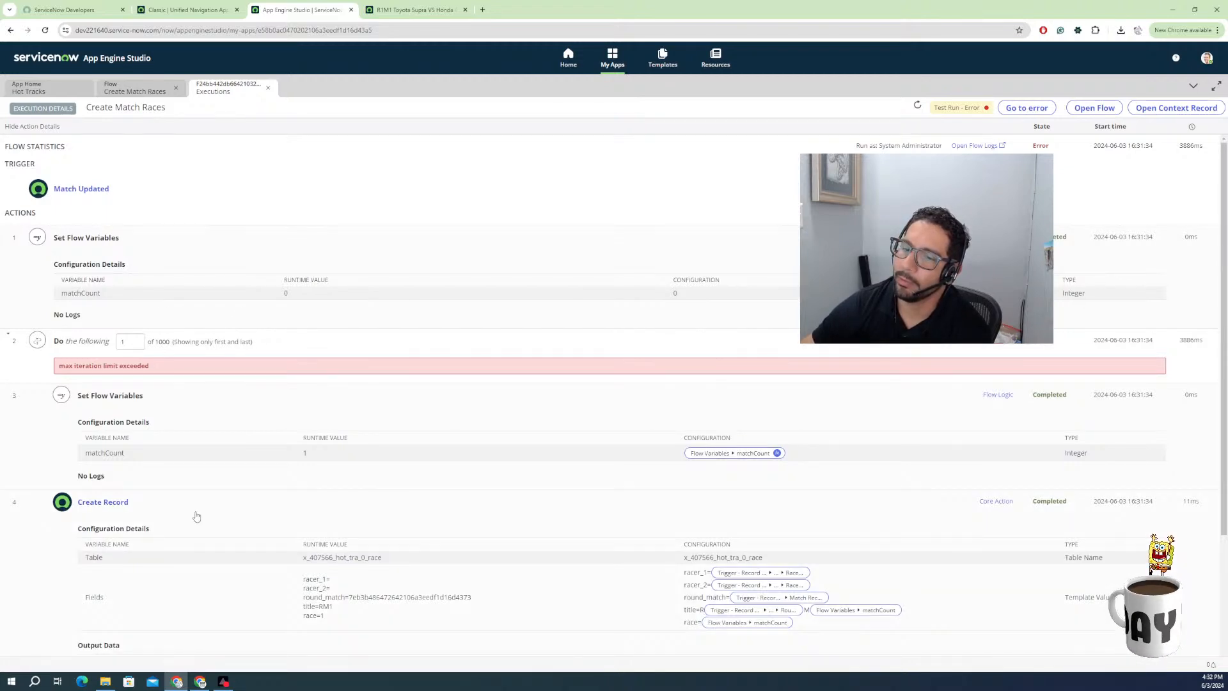
{"action": "scroll", "coordinate": [199, 506], "scroll_direction": "down", "scroll_amount": 3}
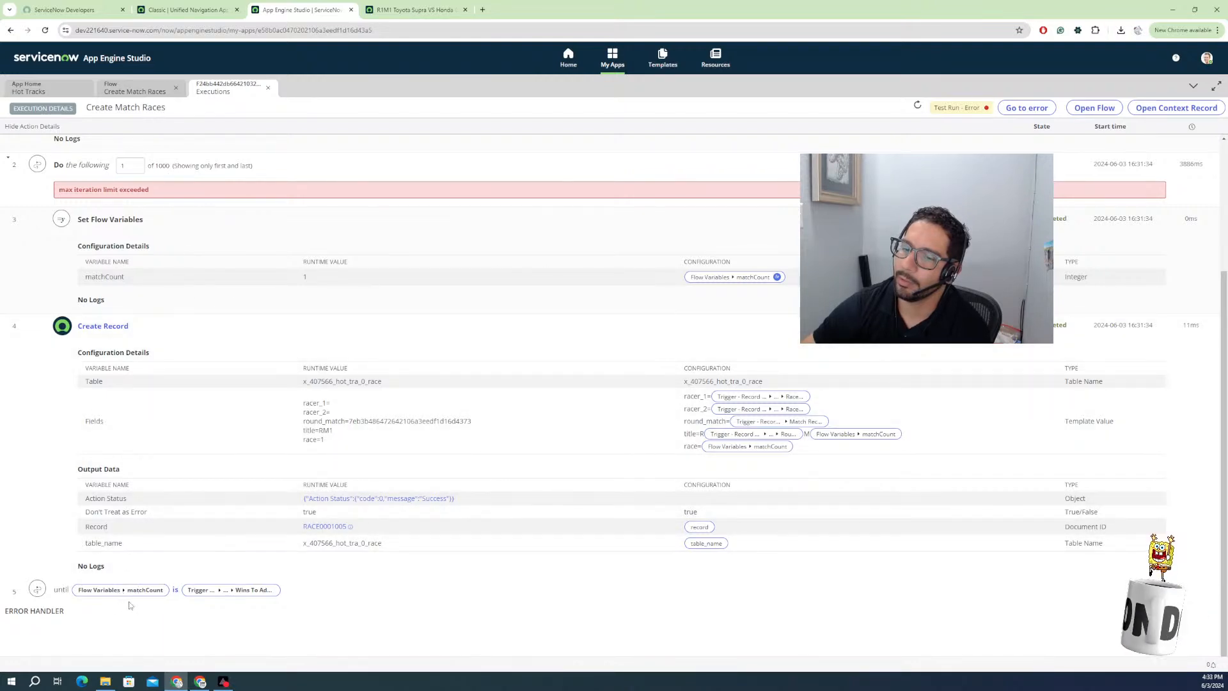
{"action": "scroll", "coordinate": [680, 557], "scroll_direction": "up", "scroll_amount": 3}
{"action": "scroll", "coordinate": [512, 540], "scroll_direction": "down", "scroll_amount": 3}
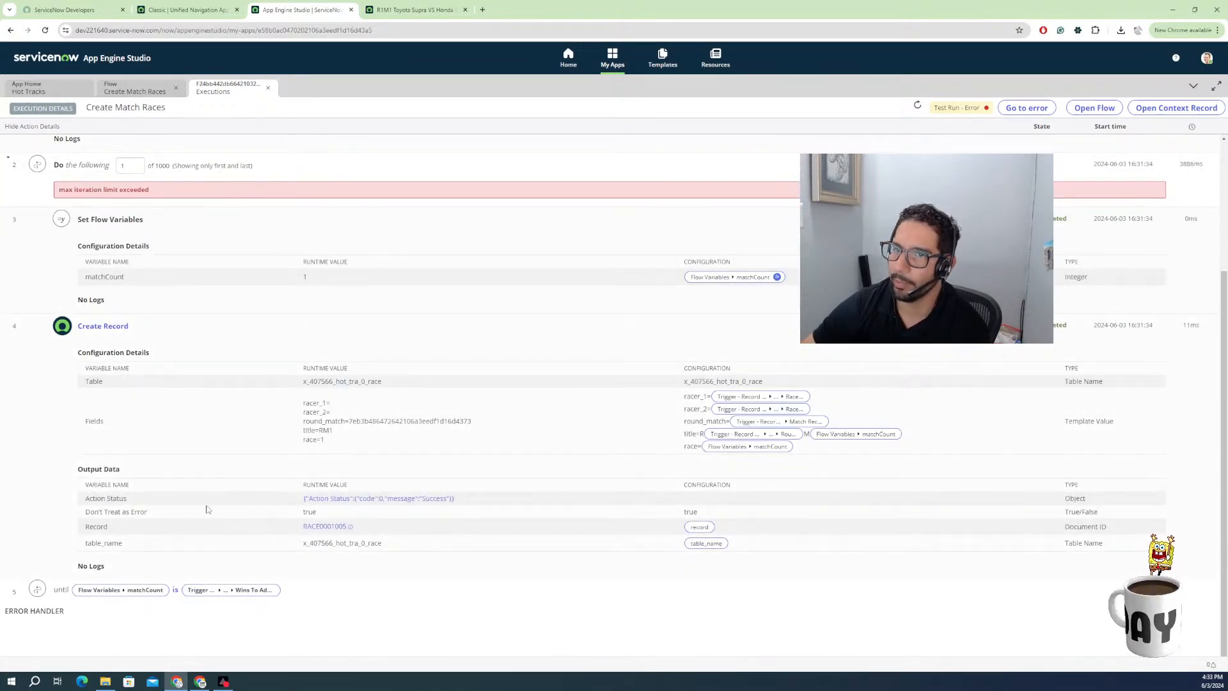
{"action": "scroll", "coordinate": [735, 441], "scroll_direction": "up", "scroll_amount": 1}
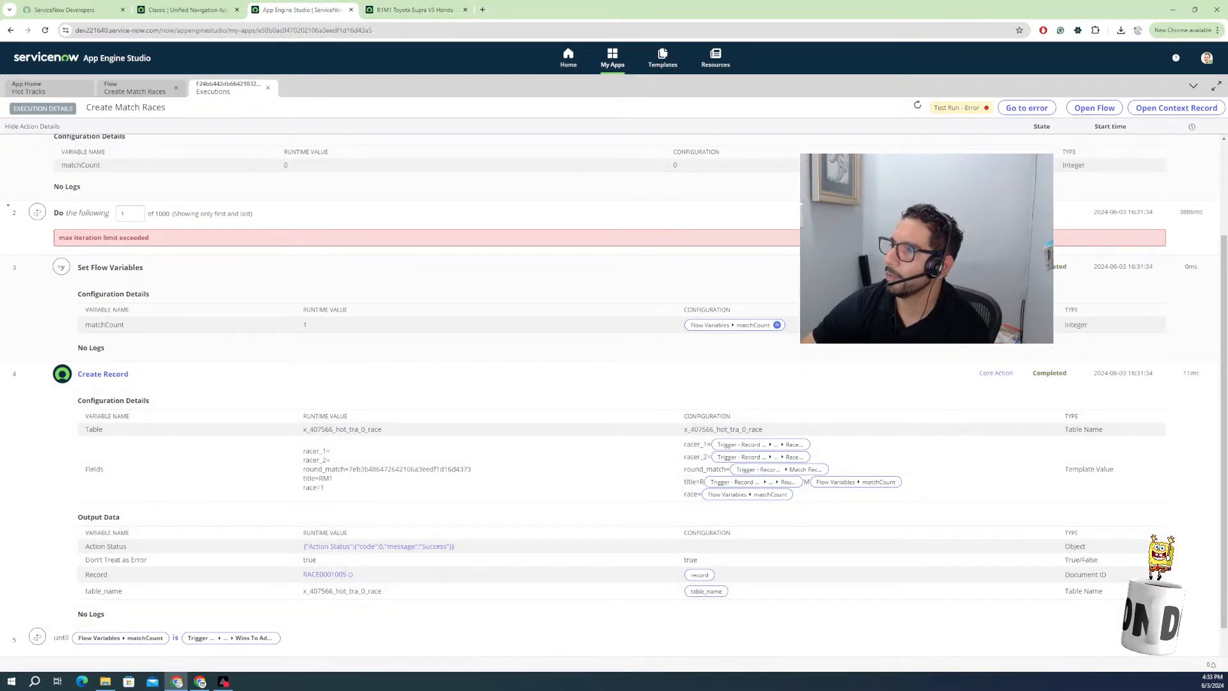
{"action": "left_click", "coordinate": [612, 211]}
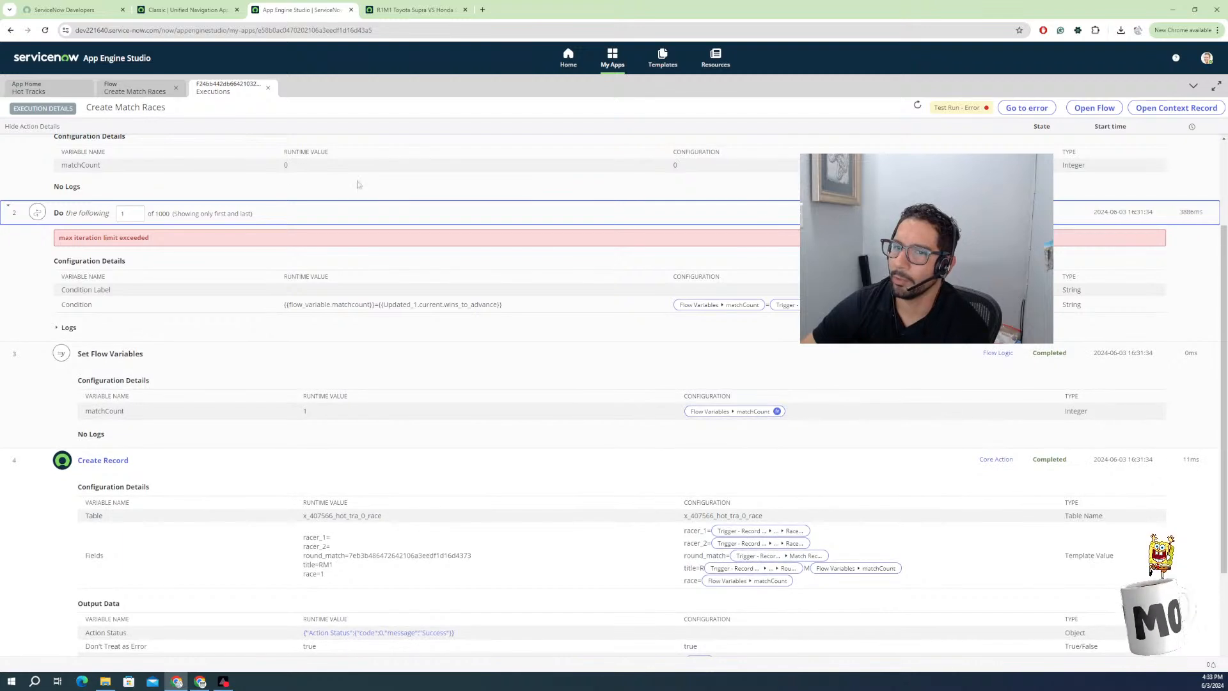
{"action": "left_click", "coordinate": [8, 209]}
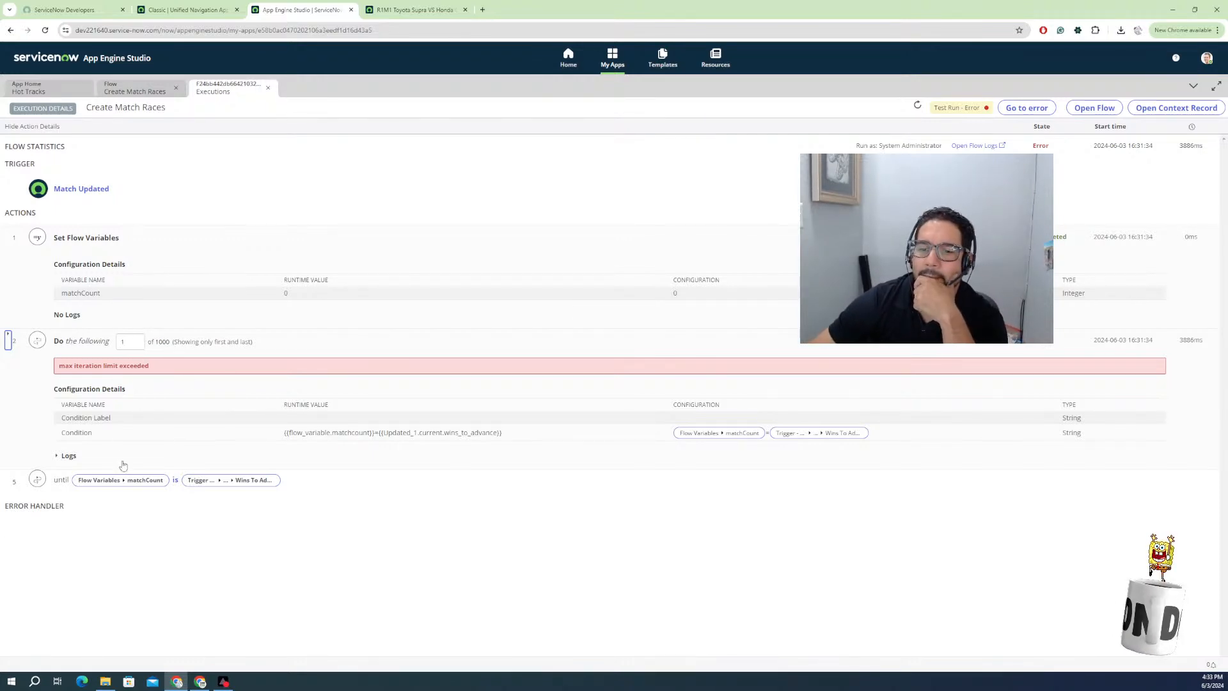
{"action": "left_click", "coordinate": [263, 92]}
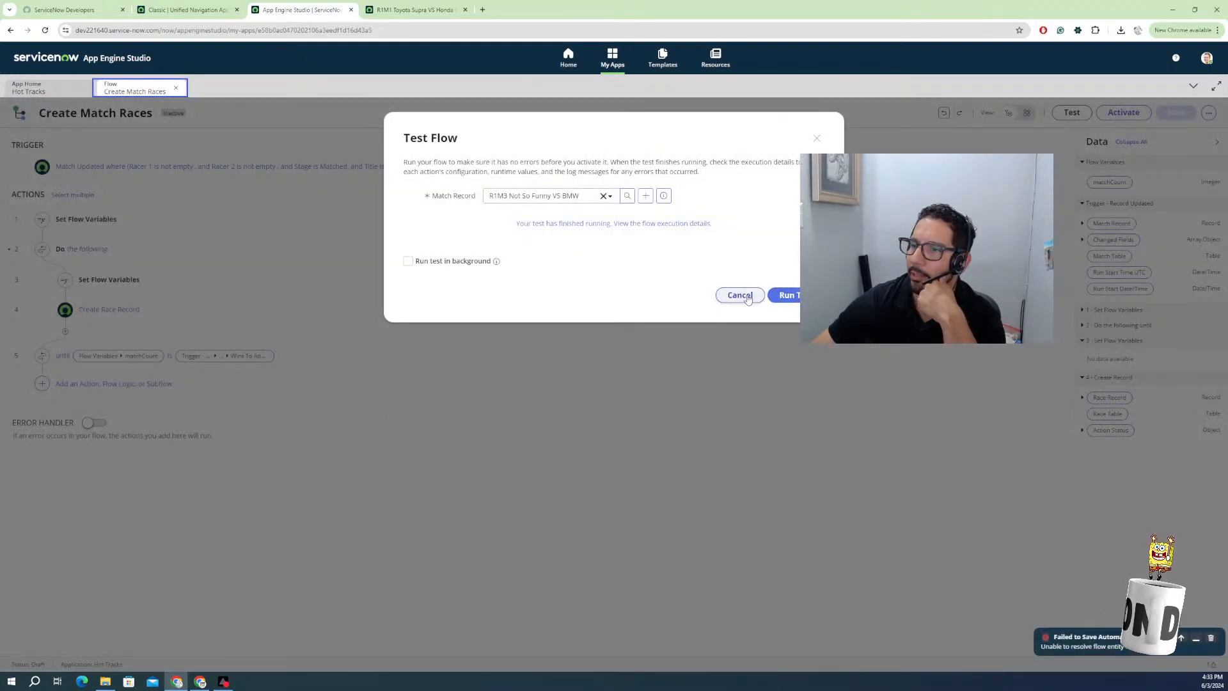
{"action": "left_click", "coordinate": [746, 299]}
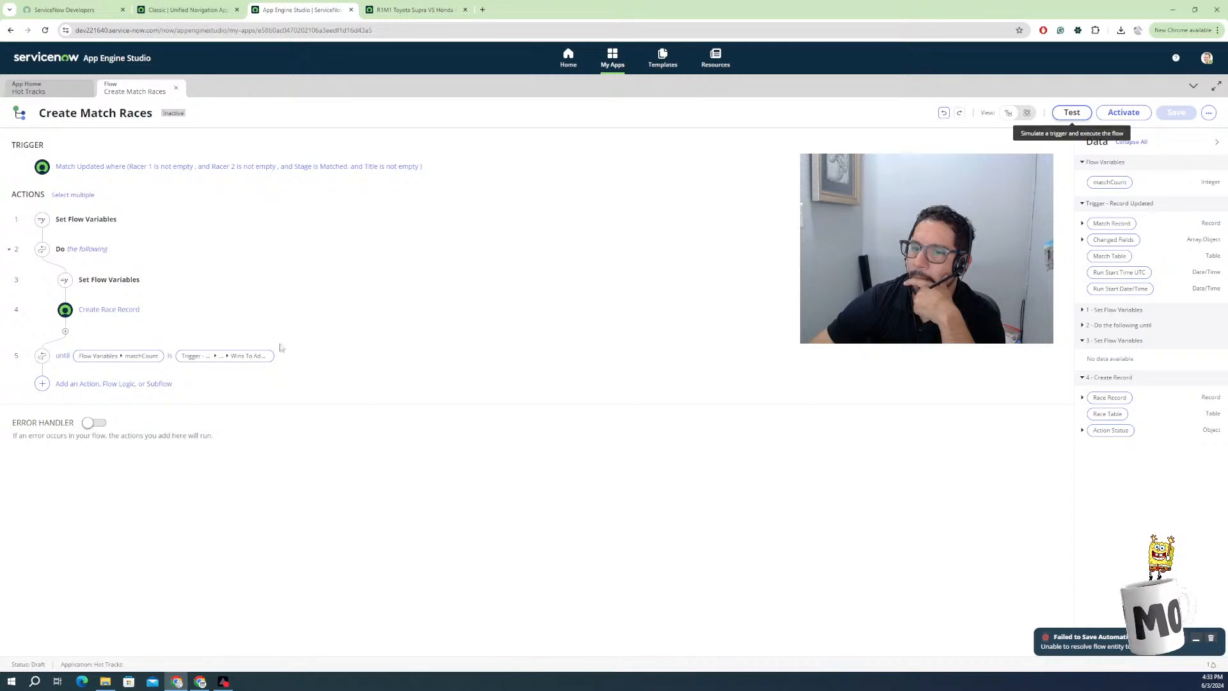
Review the until condition's operands and operator choices, and the Set Flow Variables step inside the loop.
{"action": "left_click", "coordinate": [167, 357]}
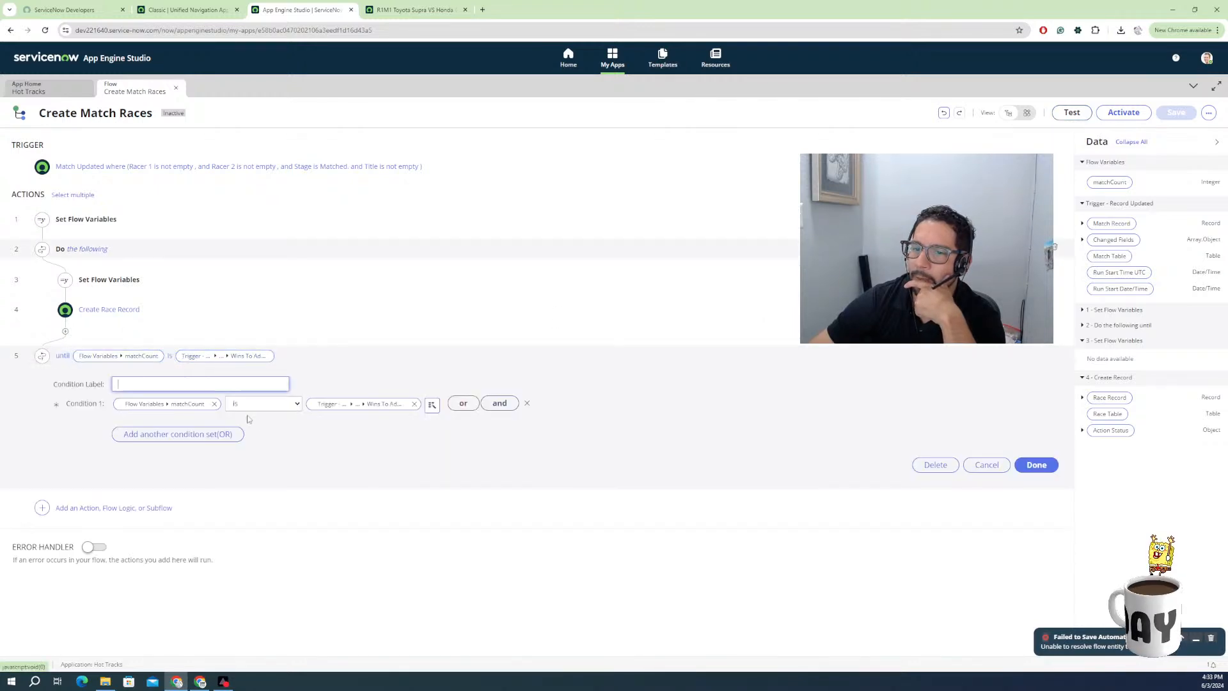
{"action": "left_click", "coordinate": [263, 403]}
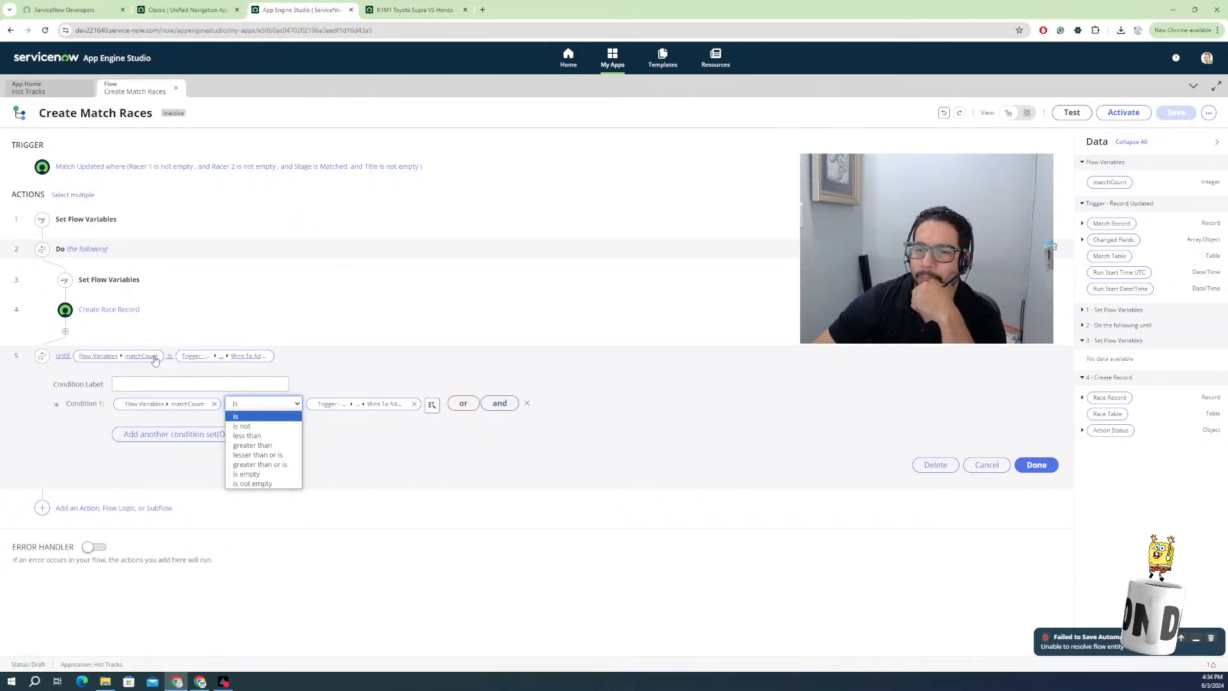
{"action": "left_click", "coordinate": [236, 362]}
{"action": "left_click", "coordinate": [239, 361]}
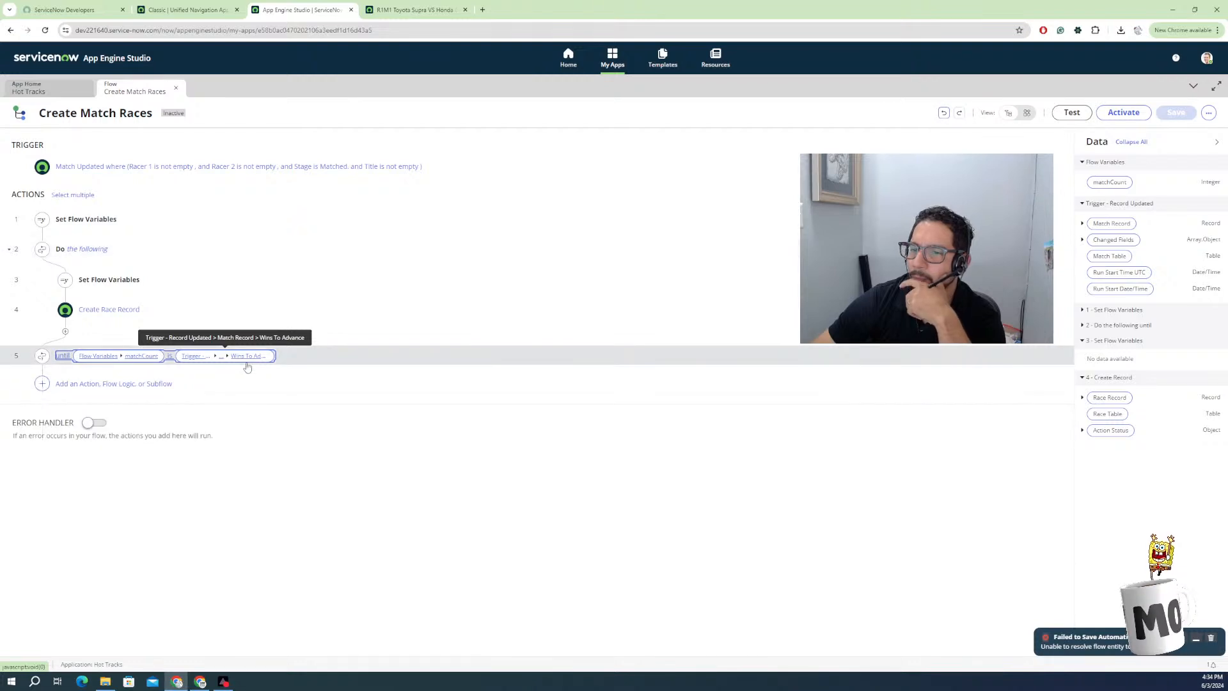
{"action": "left_click", "coordinate": [221, 346]}
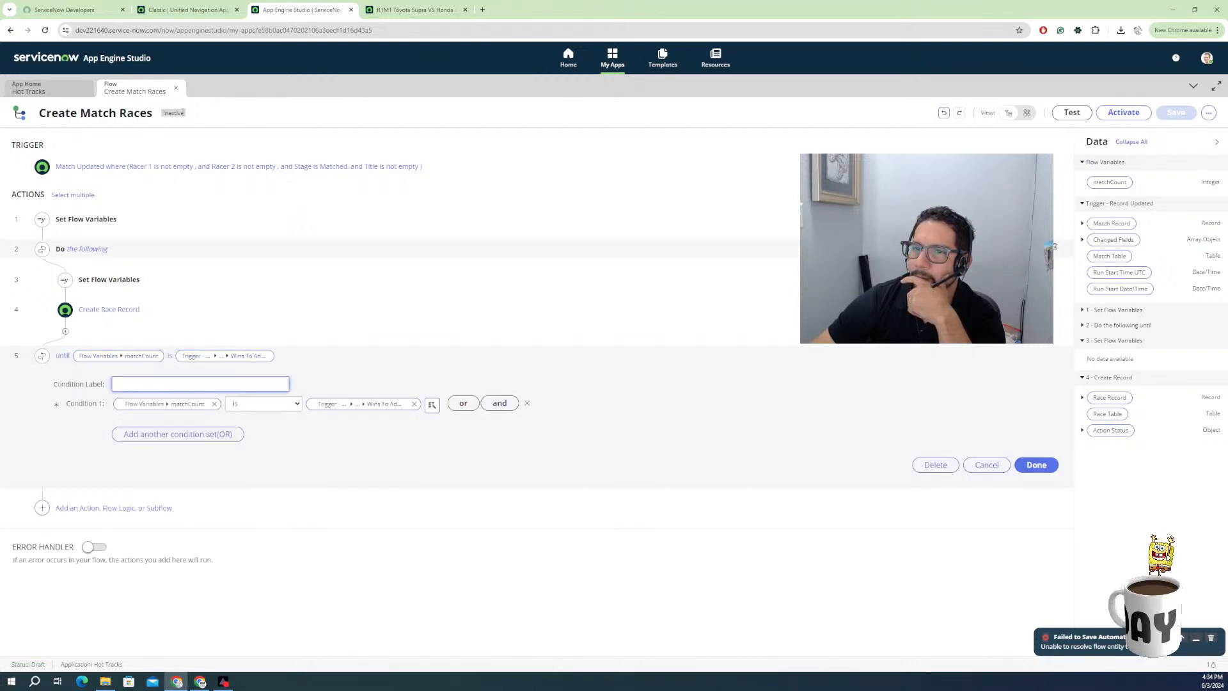
{"action": "left_click", "coordinate": [358, 405]}
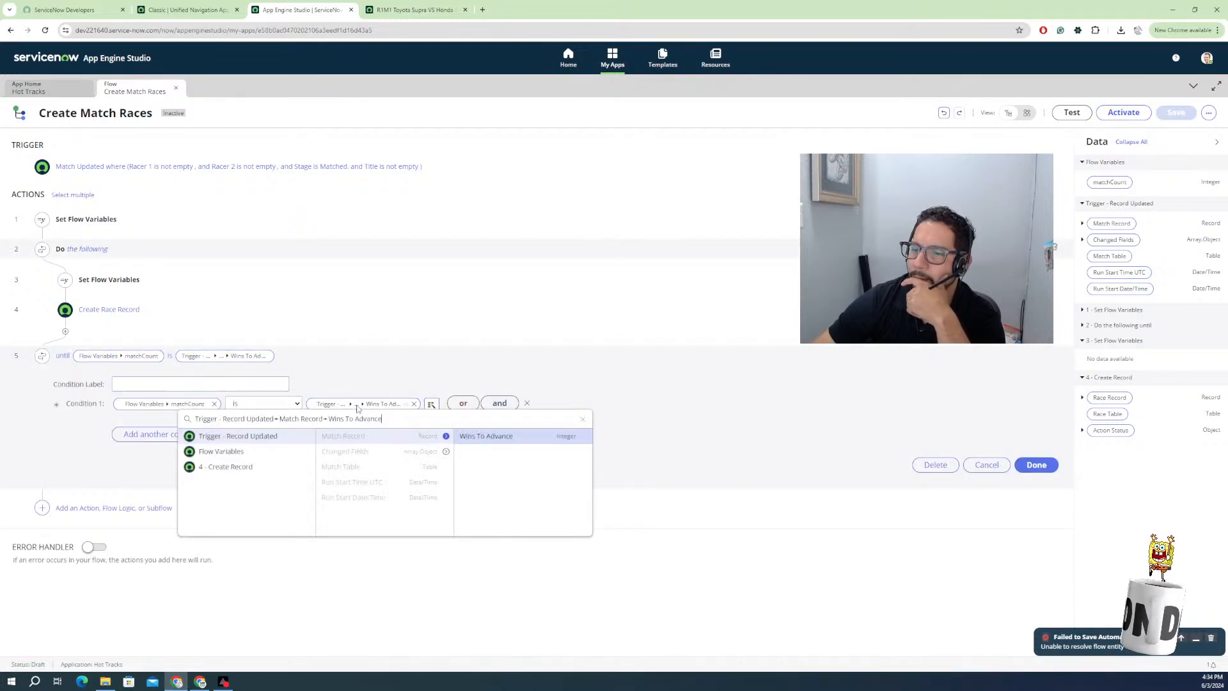
{"action": "left_click", "coordinate": [176, 407]}
{"action": "left_click", "coordinate": [177, 408]}
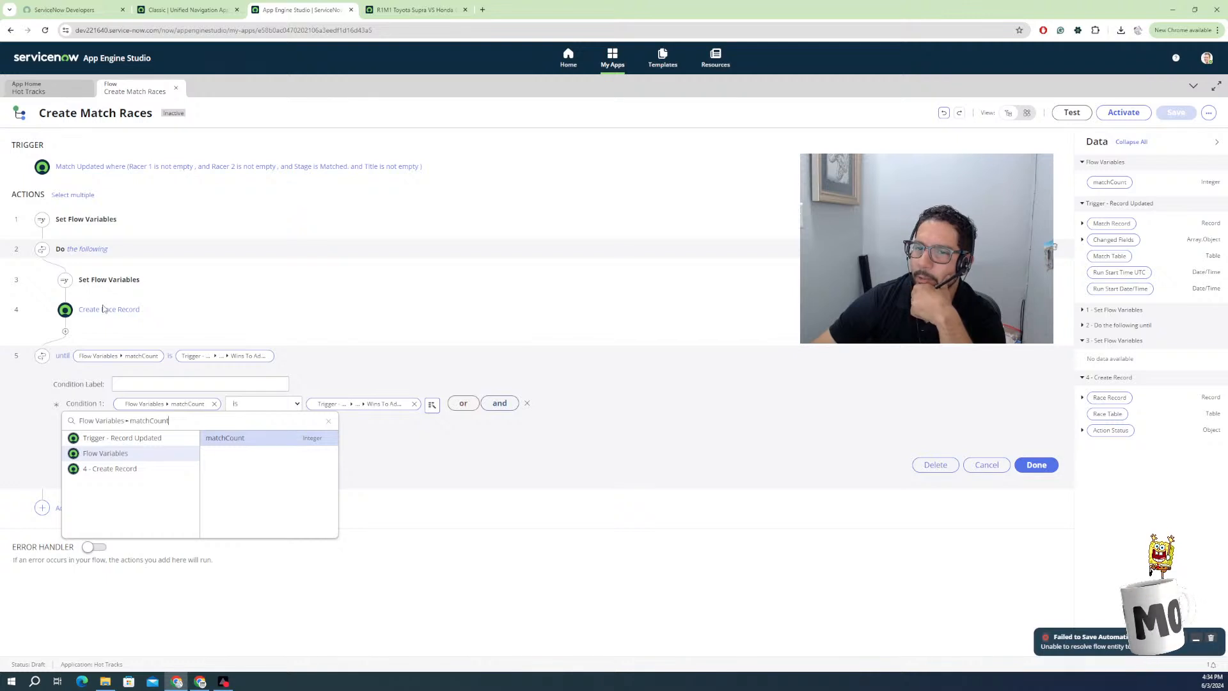
{"action": "left_click", "coordinate": [97, 279]}
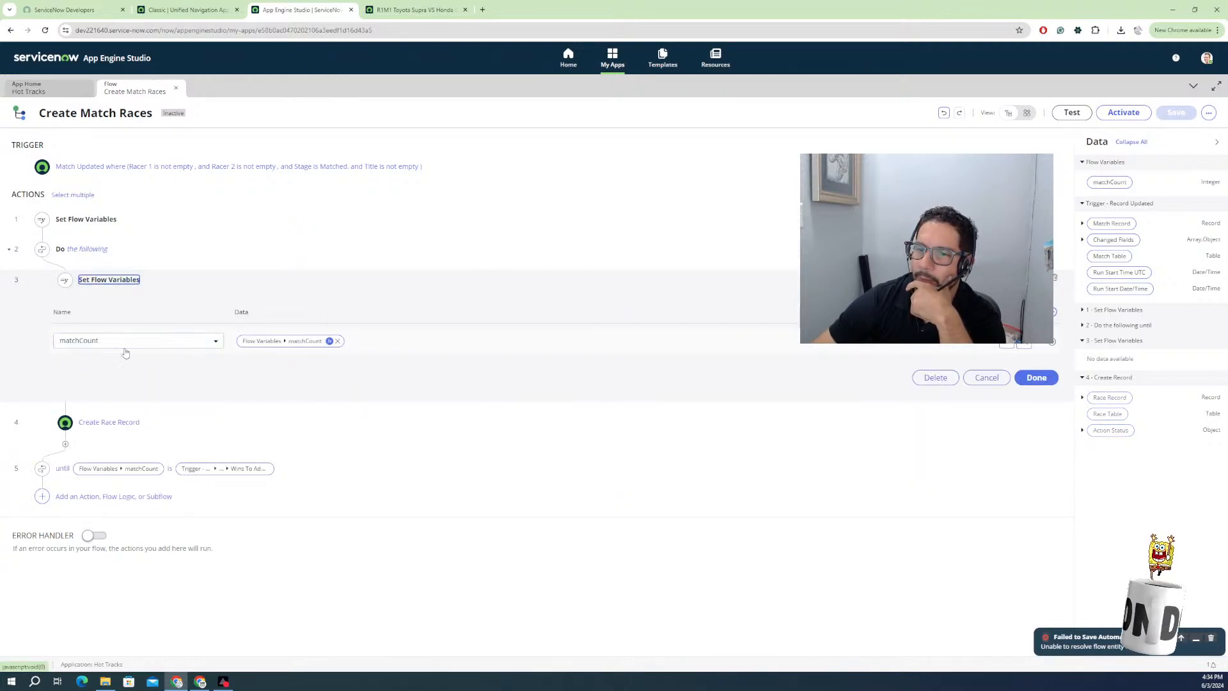
Set the until condition's operator between matchCount and Wins To Advance to greater than or is, and save the flow.
{"action": "left_click", "coordinate": [198, 470]}
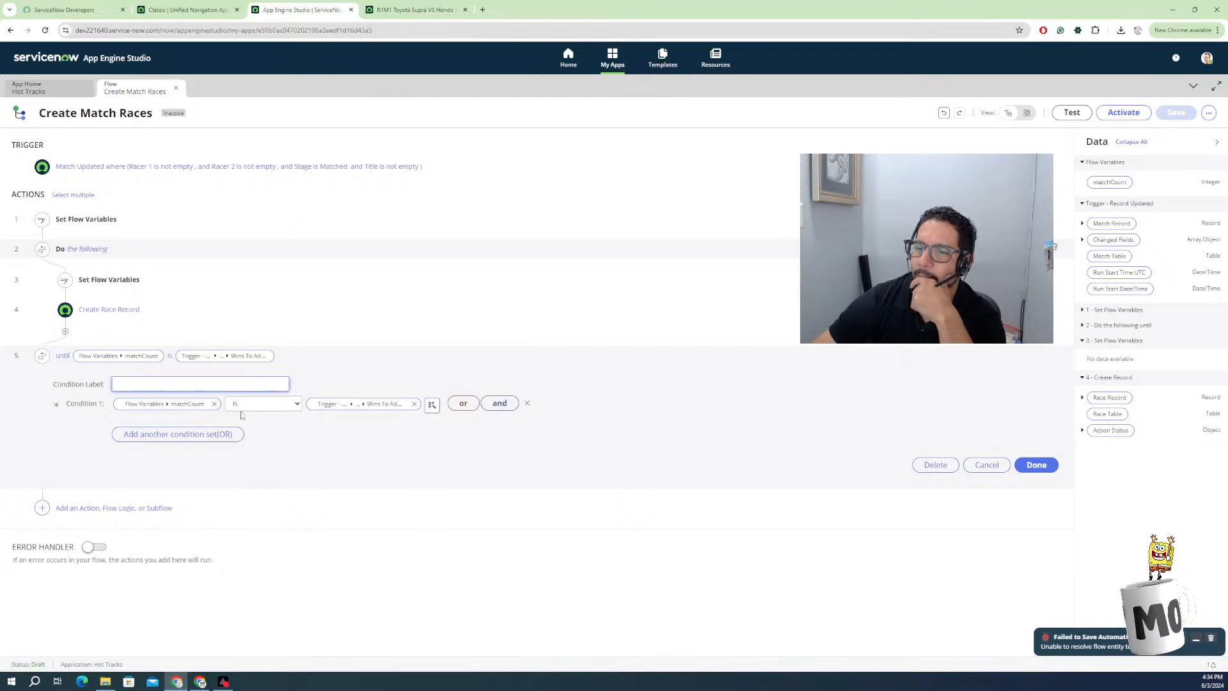
{"action": "left_click", "coordinate": [263, 404]}
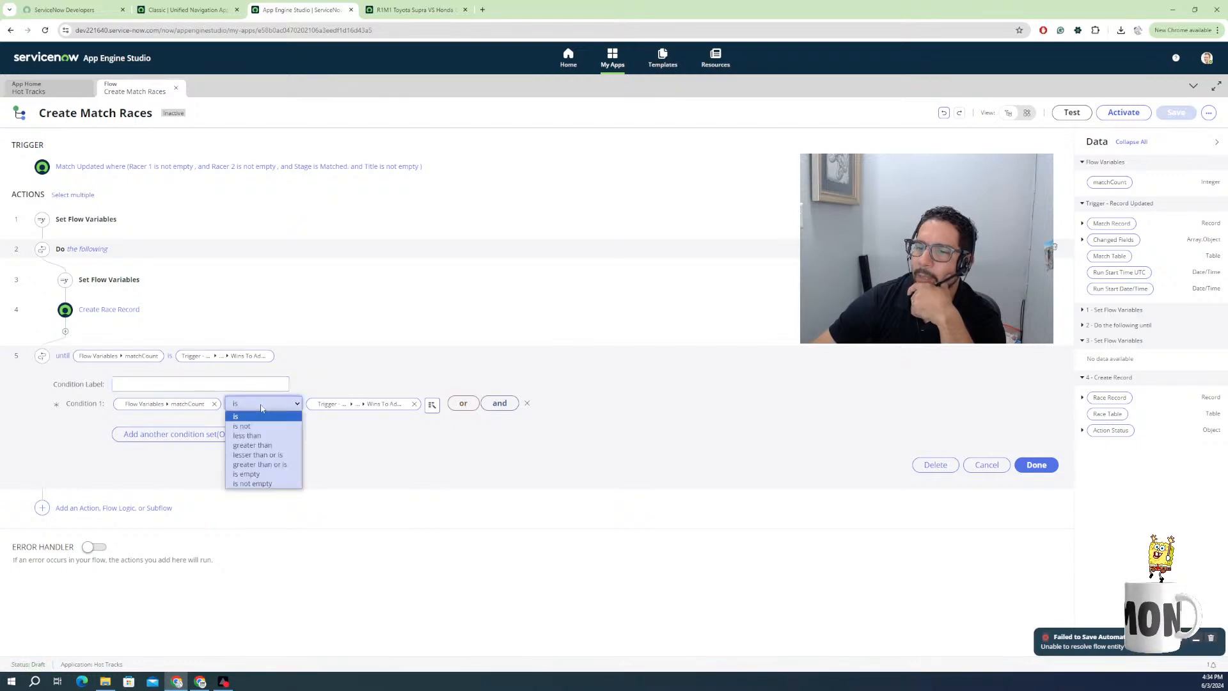
{"action": "left_click", "coordinate": [268, 465]}
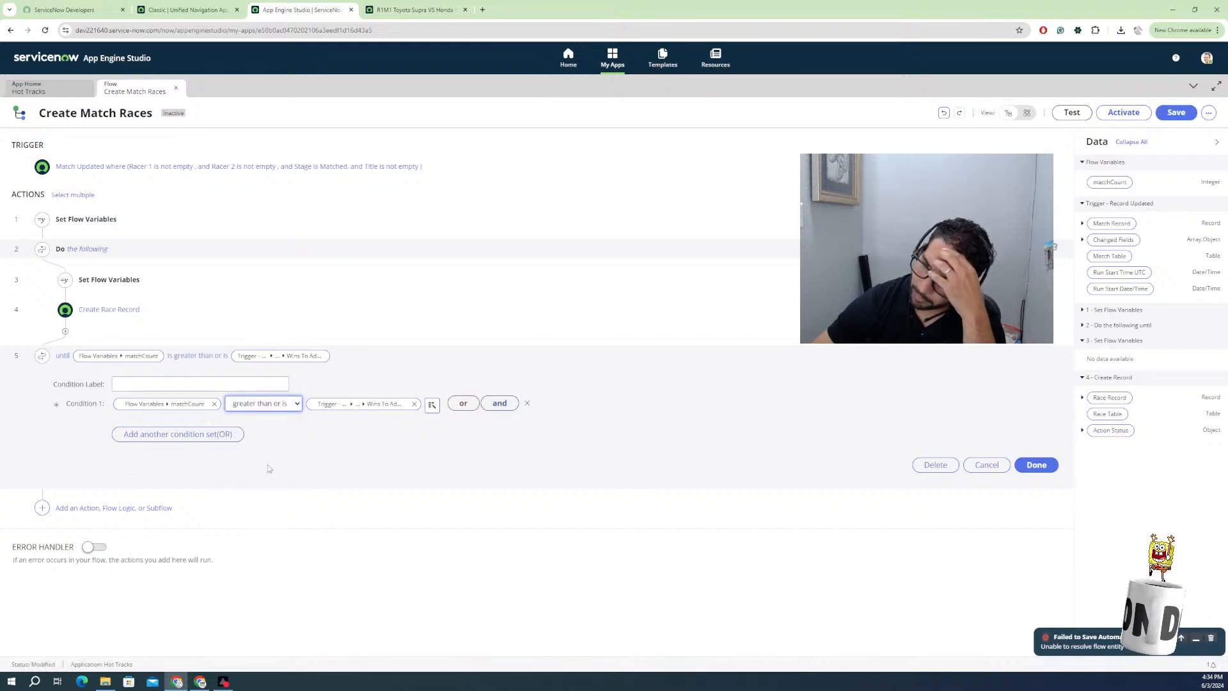
{"action": "left_click", "coordinate": [1037, 464]}
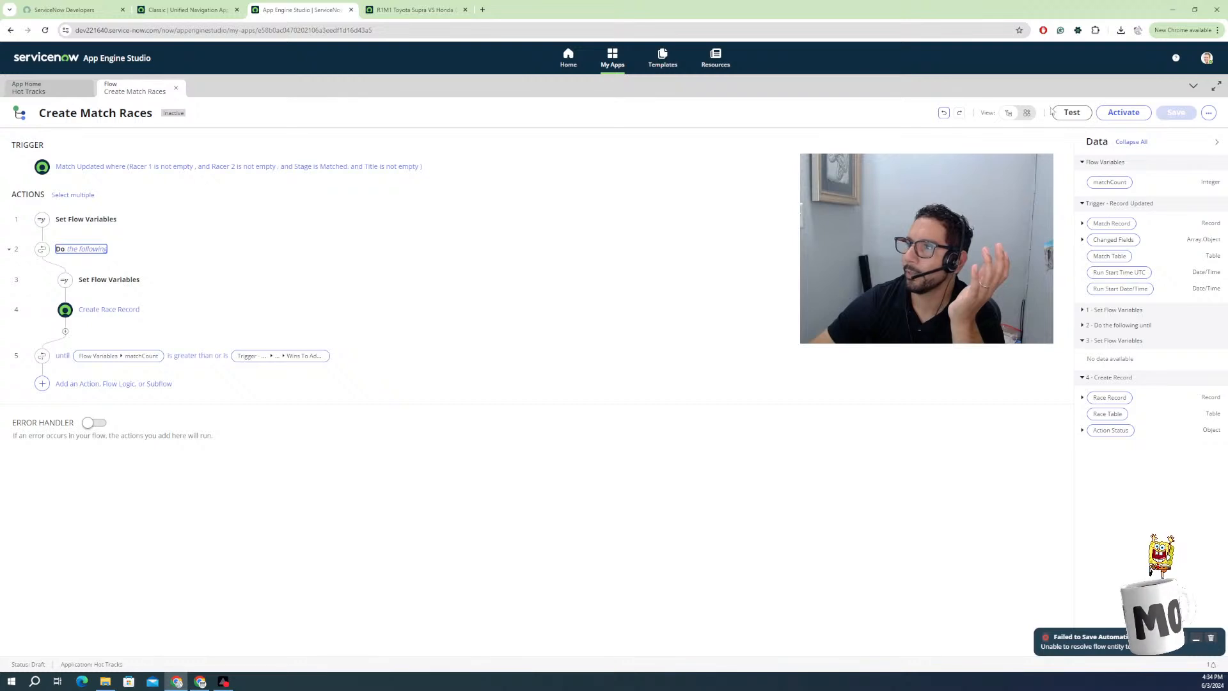
Run a test of the flow with the R1M2 Ferrari F50 VS Mustang match record and open its execution details.
{"action": "left_click", "coordinate": [1071, 113]}
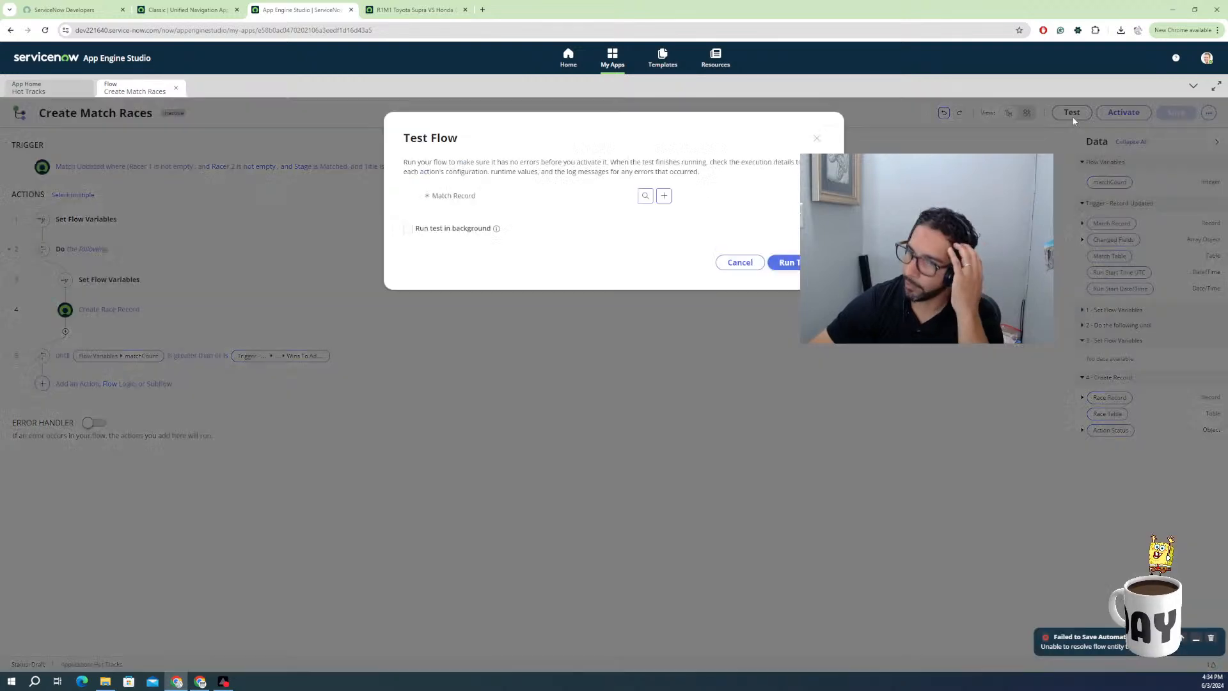
{"action": "left_click", "coordinate": [585, 194]}
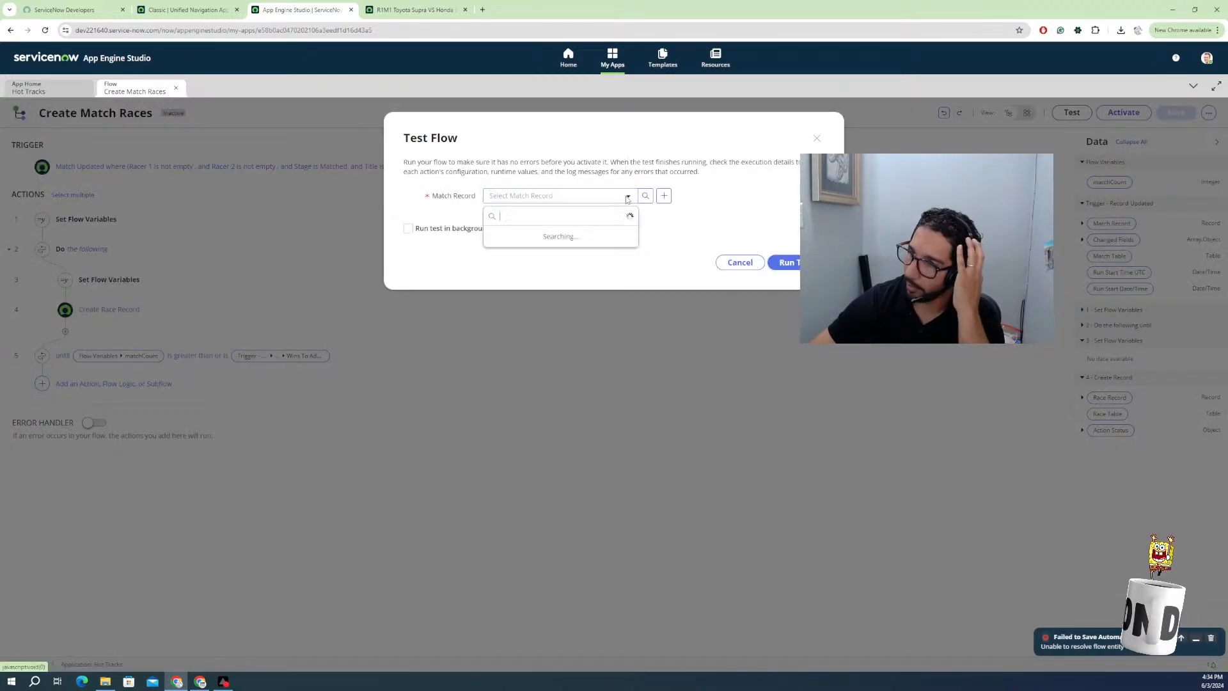
{"action": "scroll", "coordinate": [576, 282], "scroll_direction": "down", "scroll_amount": 1}
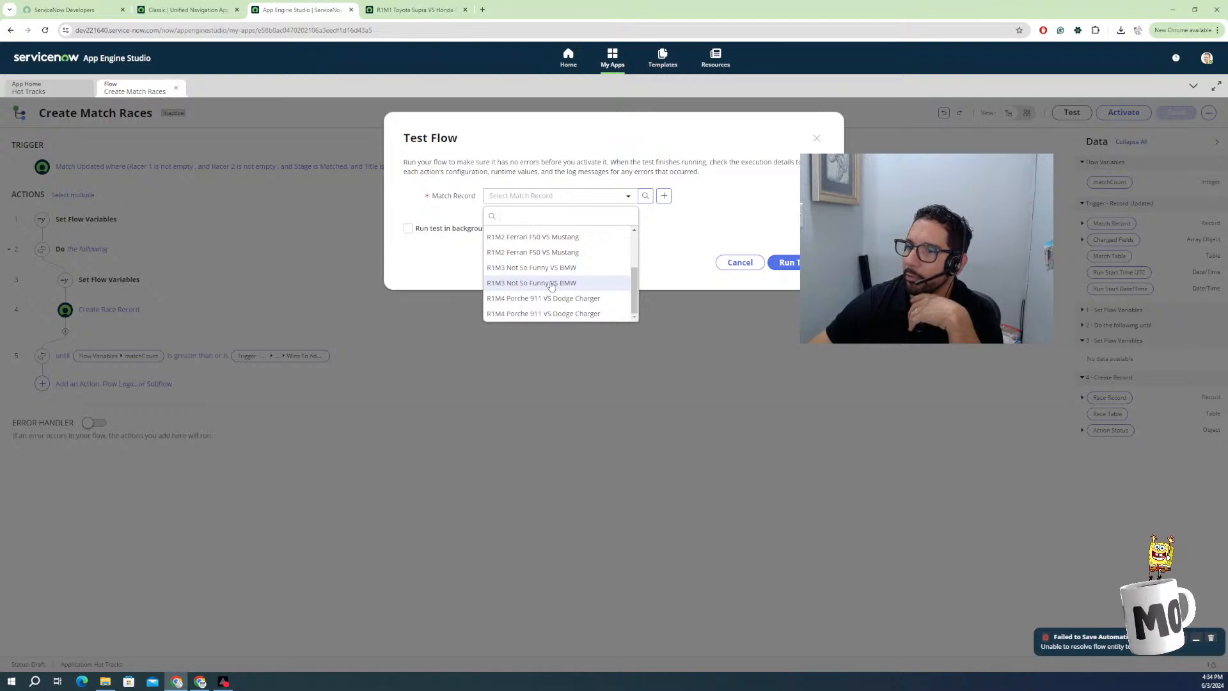
{"action": "left_click", "coordinate": [571, 252]}
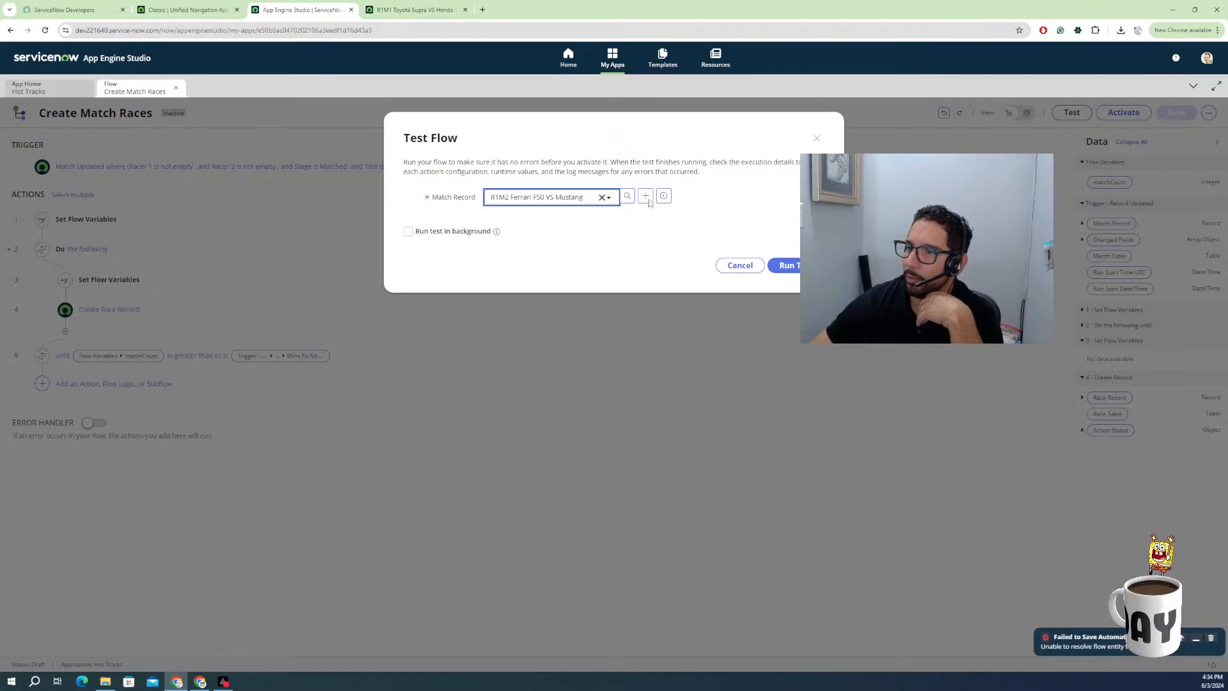
{"action": "left_click", "coordinate": [664, 195]}
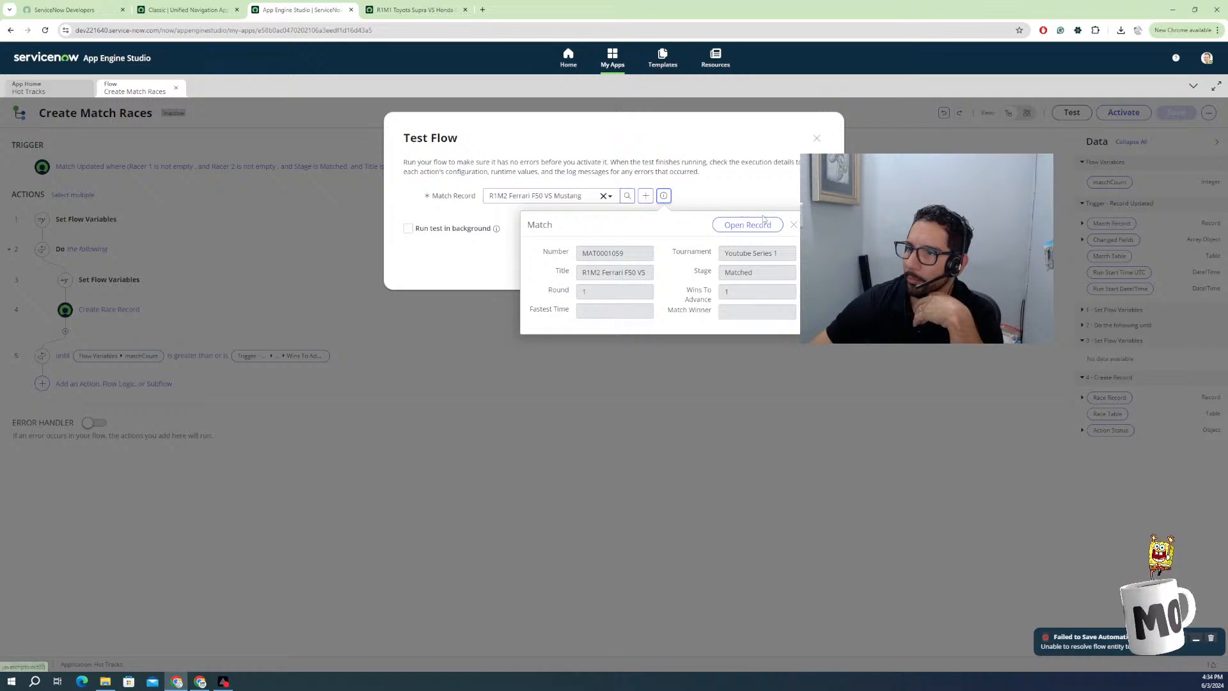
{"action": "left_click", "coordinate": [664, 196]}
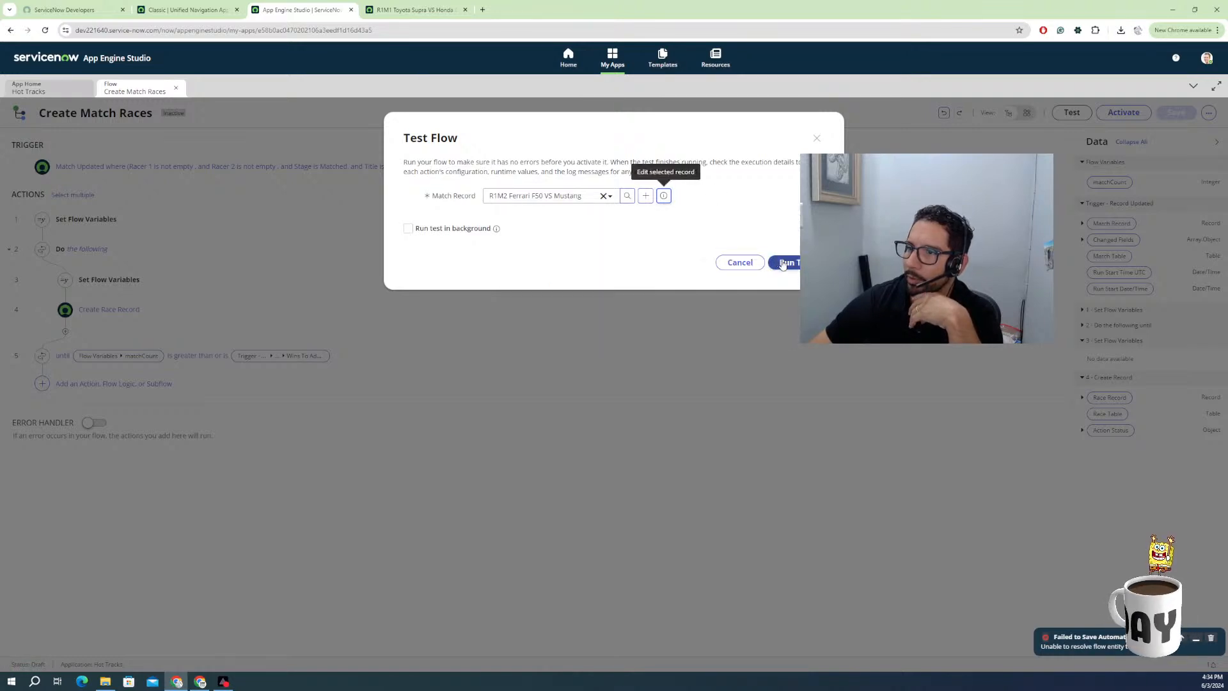
{"action": "left_click", "coordinate": [783, 262]}
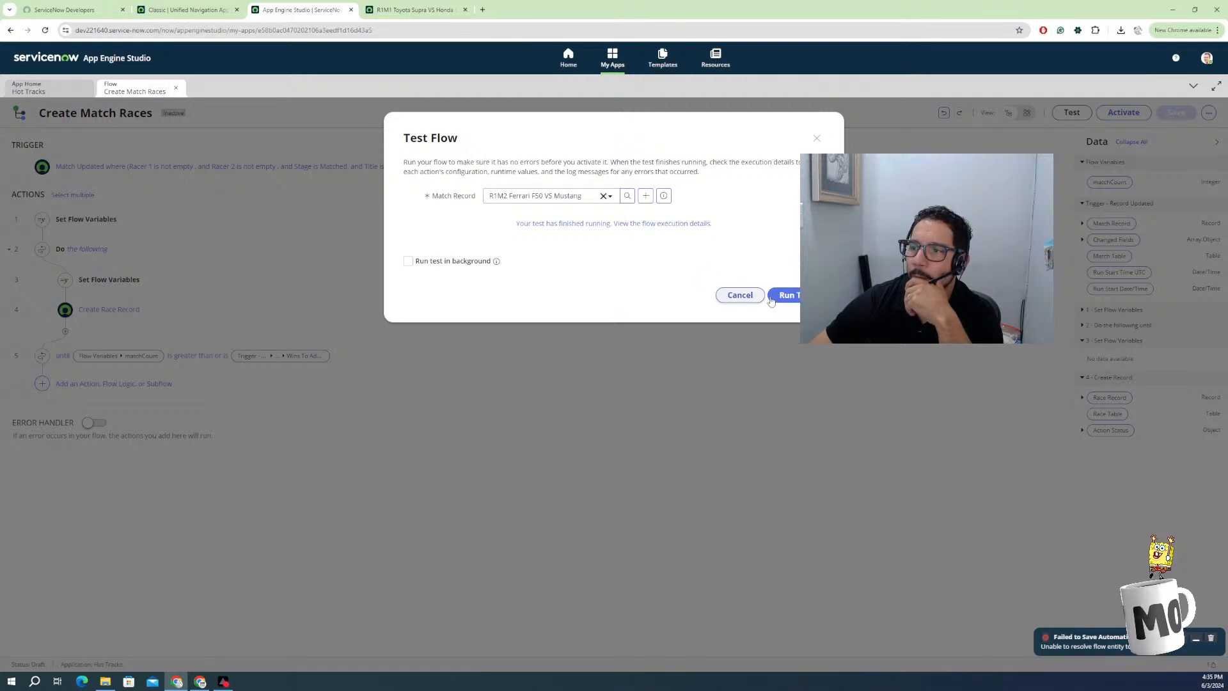
{"action": "left_click", "coordinate": [585, 225]}
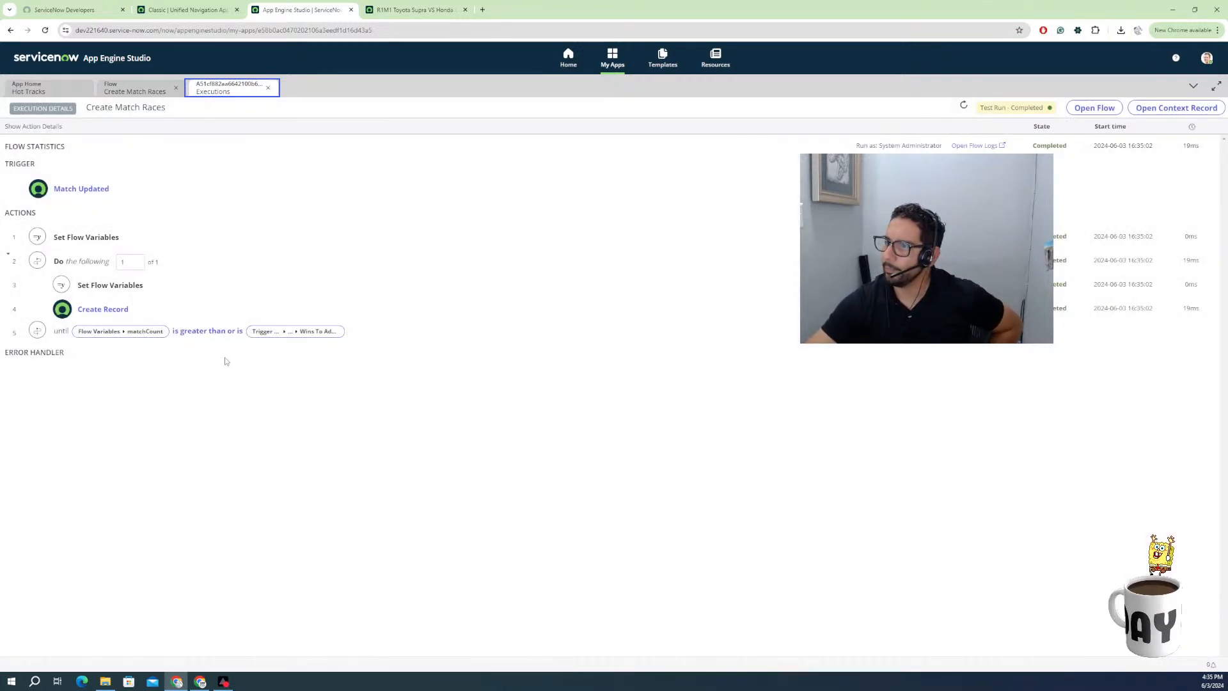
{"action": "left_click", "coordinate": [216, 332]}
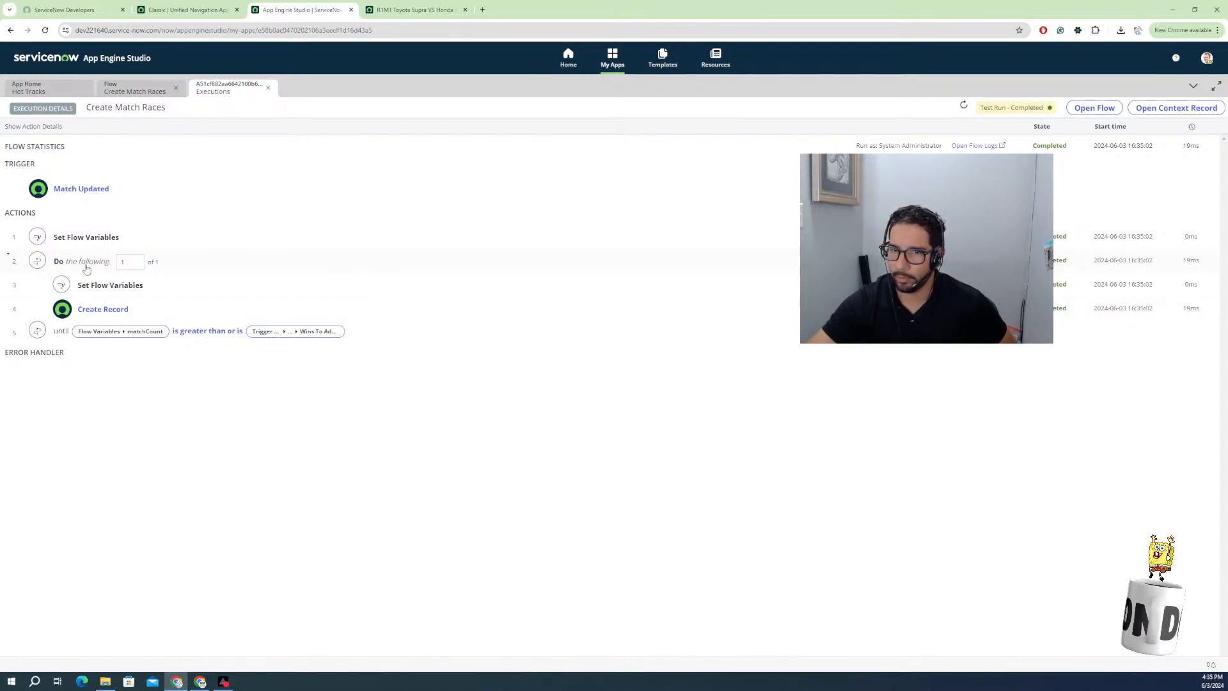
Set Wins To Advance to 3 on the R1M2 Ferrari F50 VS Mustang test match, save the record and close it.
{"action": "left_click", "coordinate": [152, 91]}
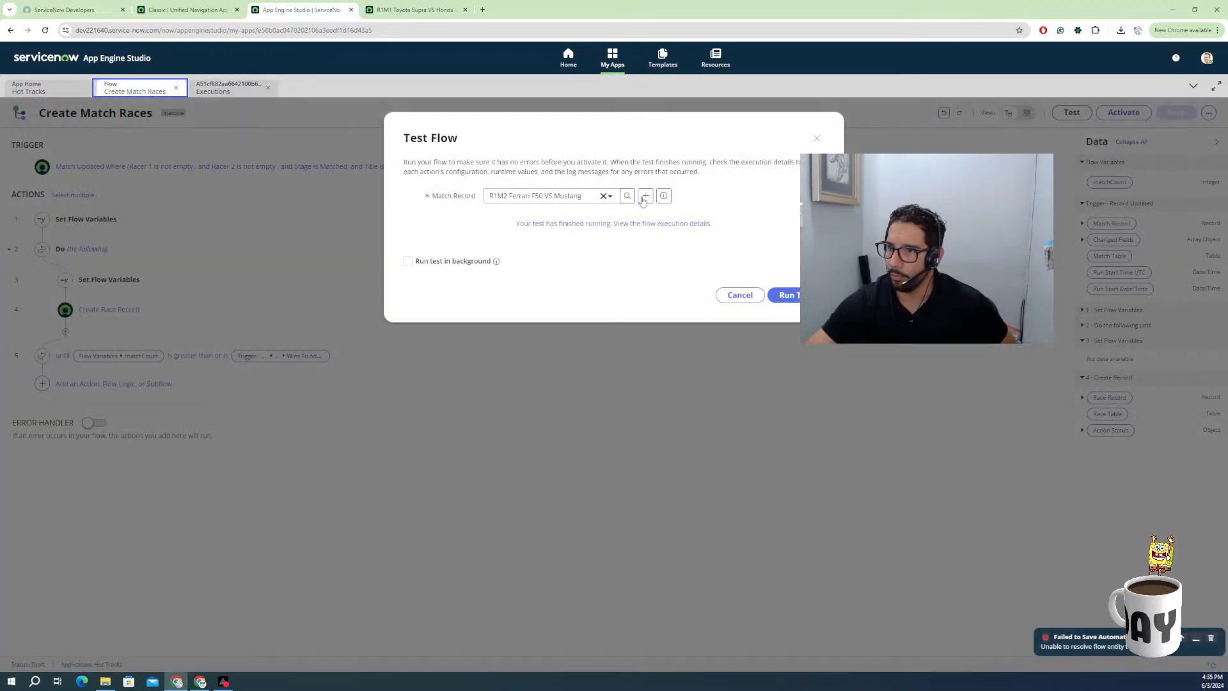
{"action": "left_click", "coordinate": [663, 195]}
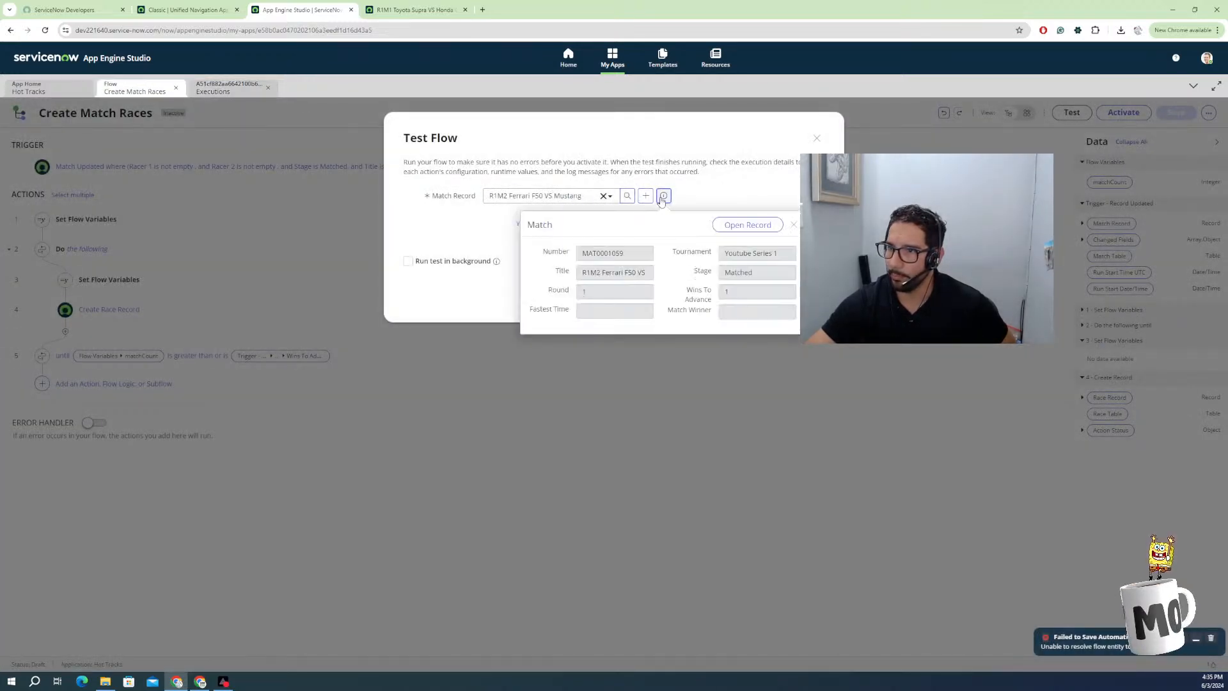
{"action": "left_click", "coordinate": [761, 228]}
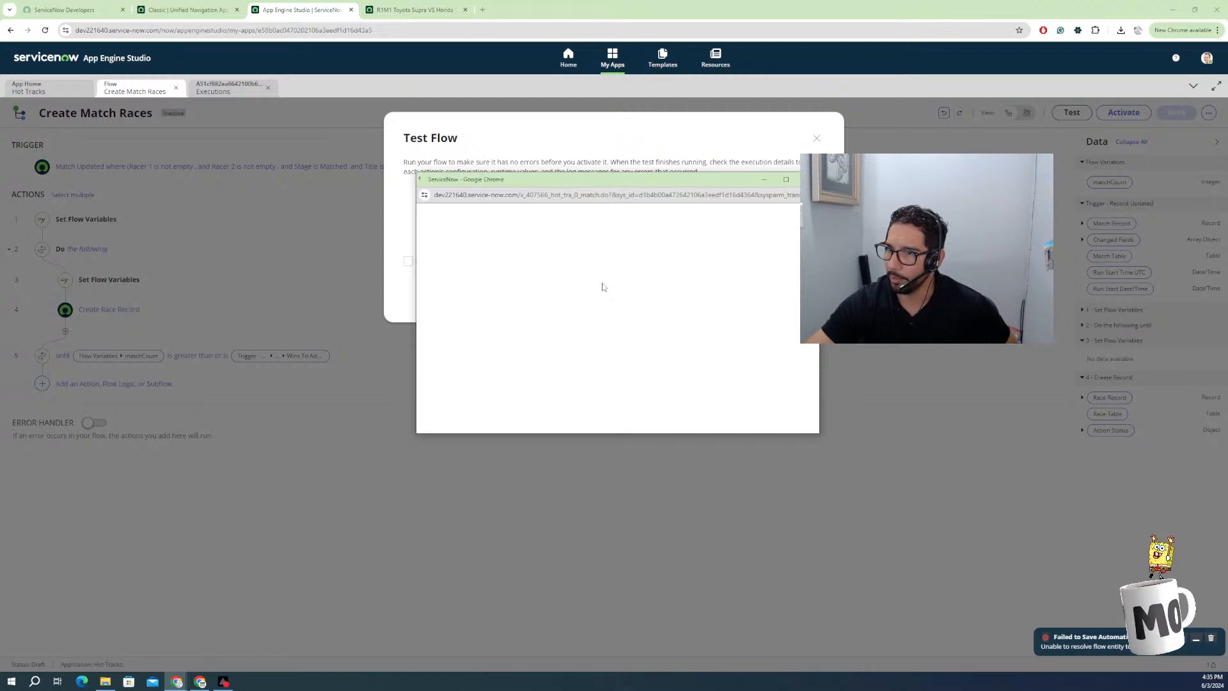
{"action": "left_click", "coordinate": [757, 276]}
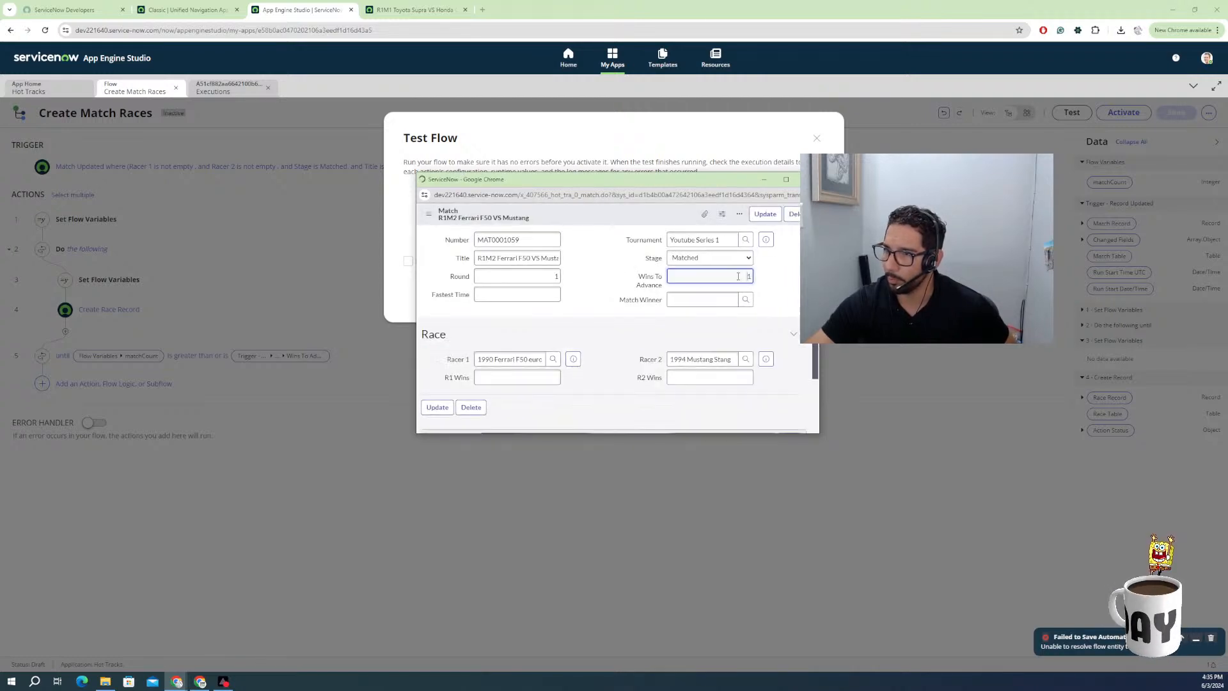
{"action": "type", "text": "3"}
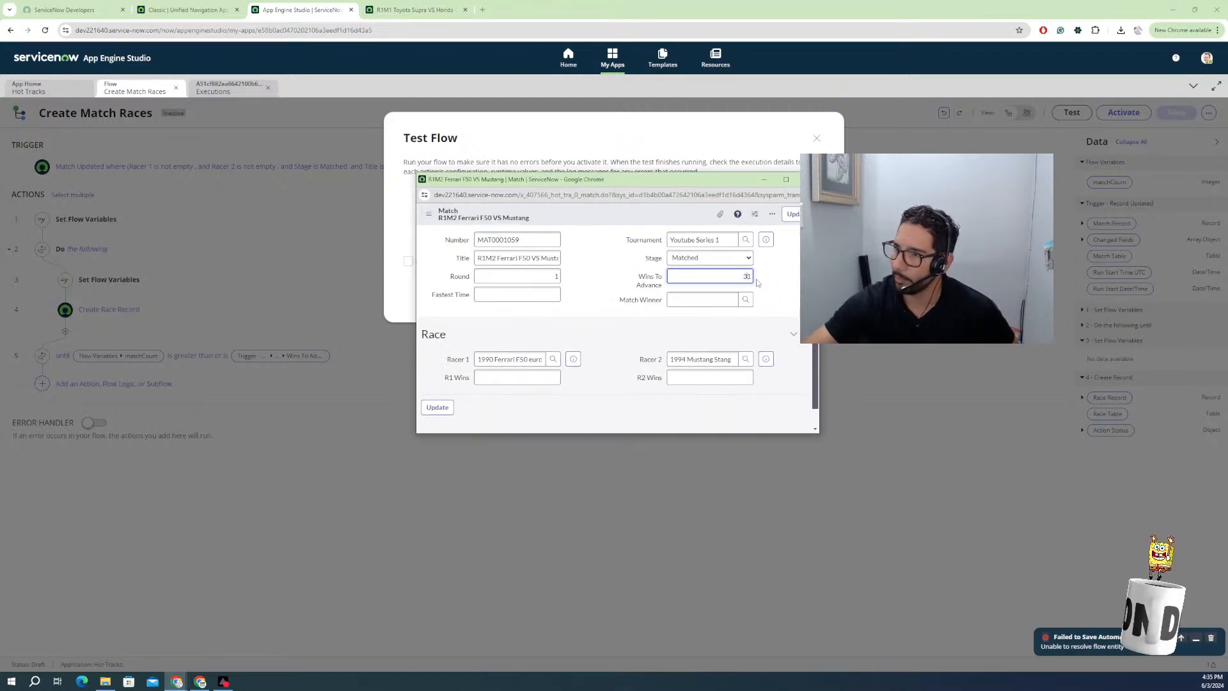
{"action": "key", "text": "Delete"}
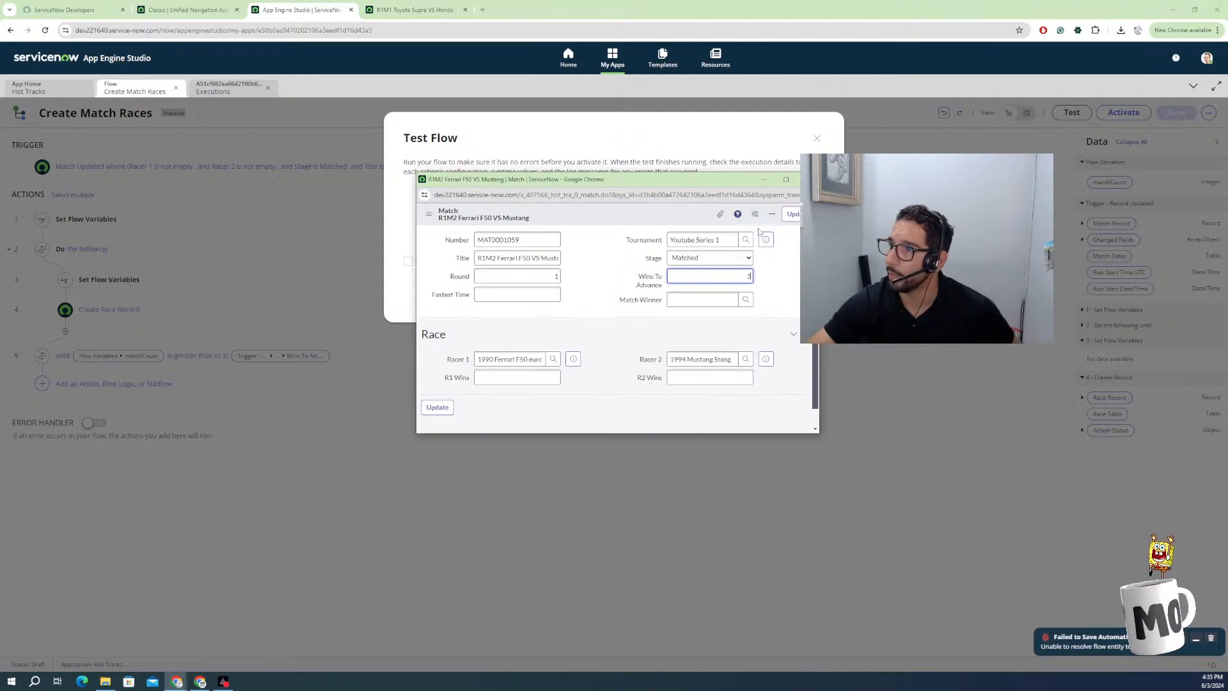
{"action": "right_click", "coordinate": [652, 218]}
{"action": "left_click", "coordinate": [658, 222]}
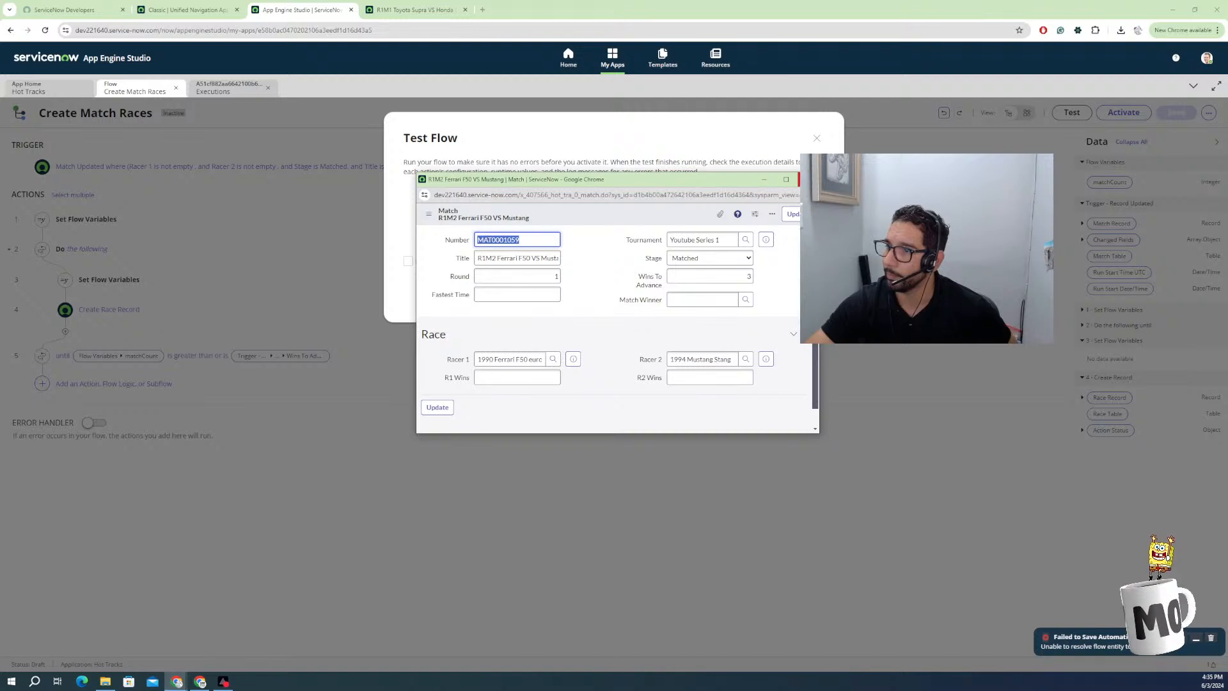
{"action": "left_click", "coordinate": [808, 179]}
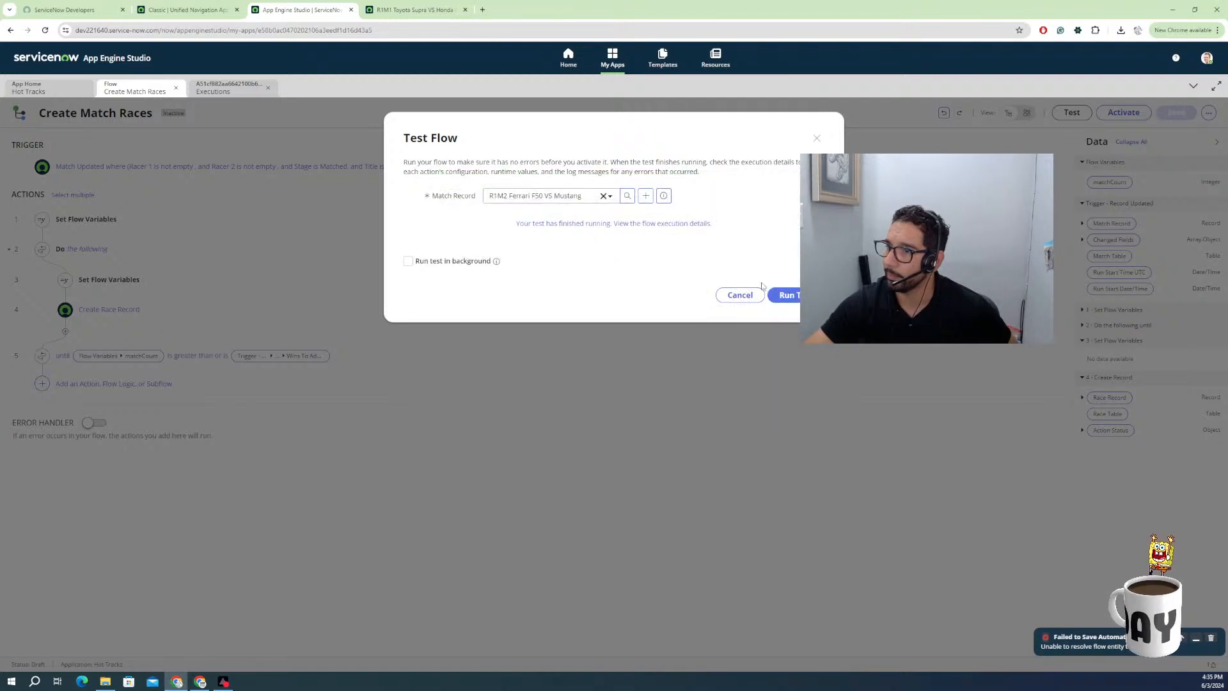
Run the flow test again, review the Create Record and trigger details of the execution, and open the triggering match record.
{"action": "left_click", "coordinate": [783, 295]}
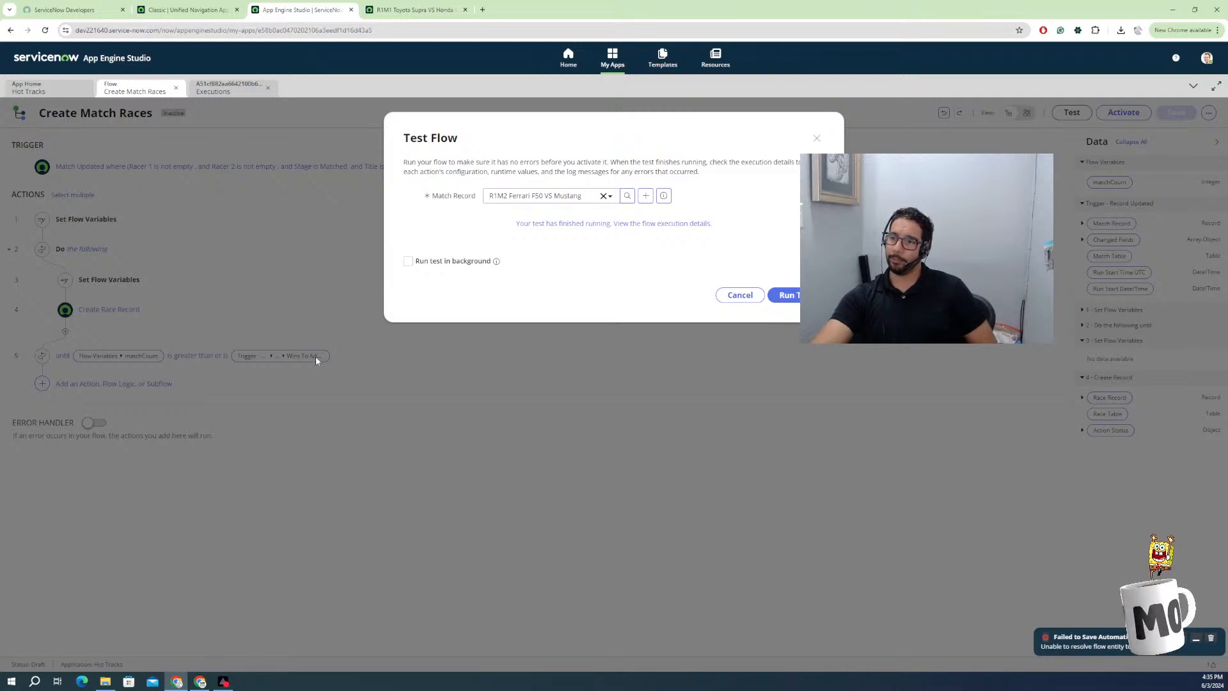
{"action": "left_click", "coordinate": [616, 224]}
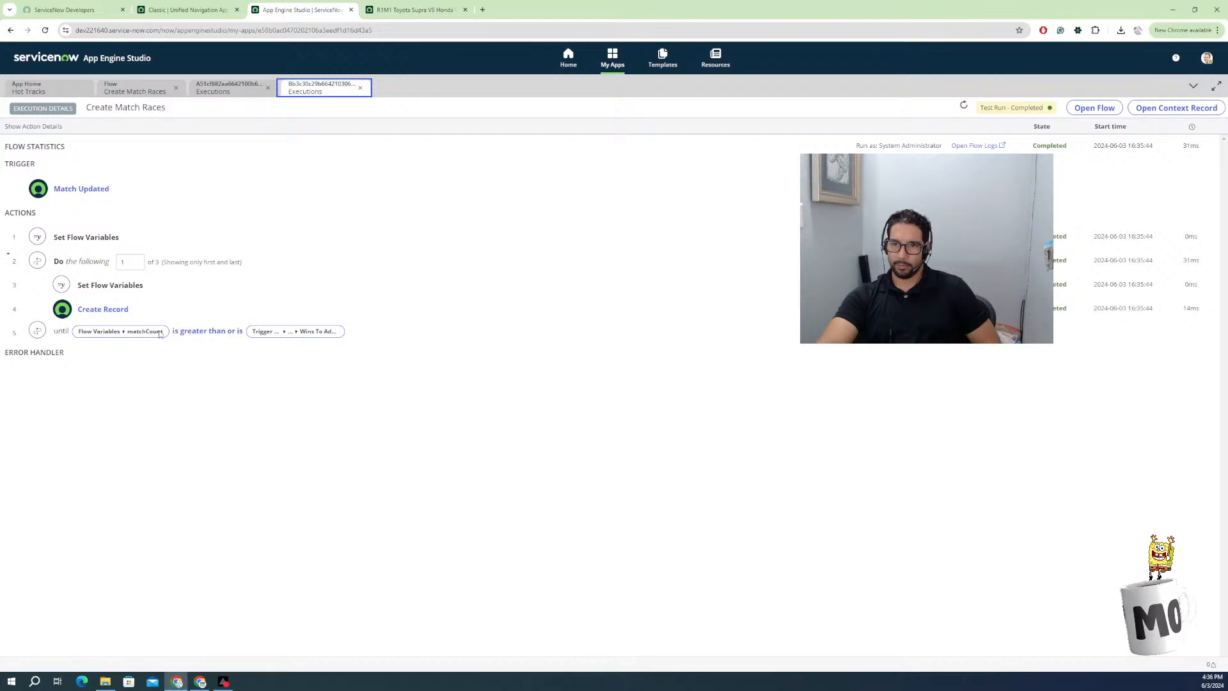
{"action": "left_click", "coordinate": [109, 309]}
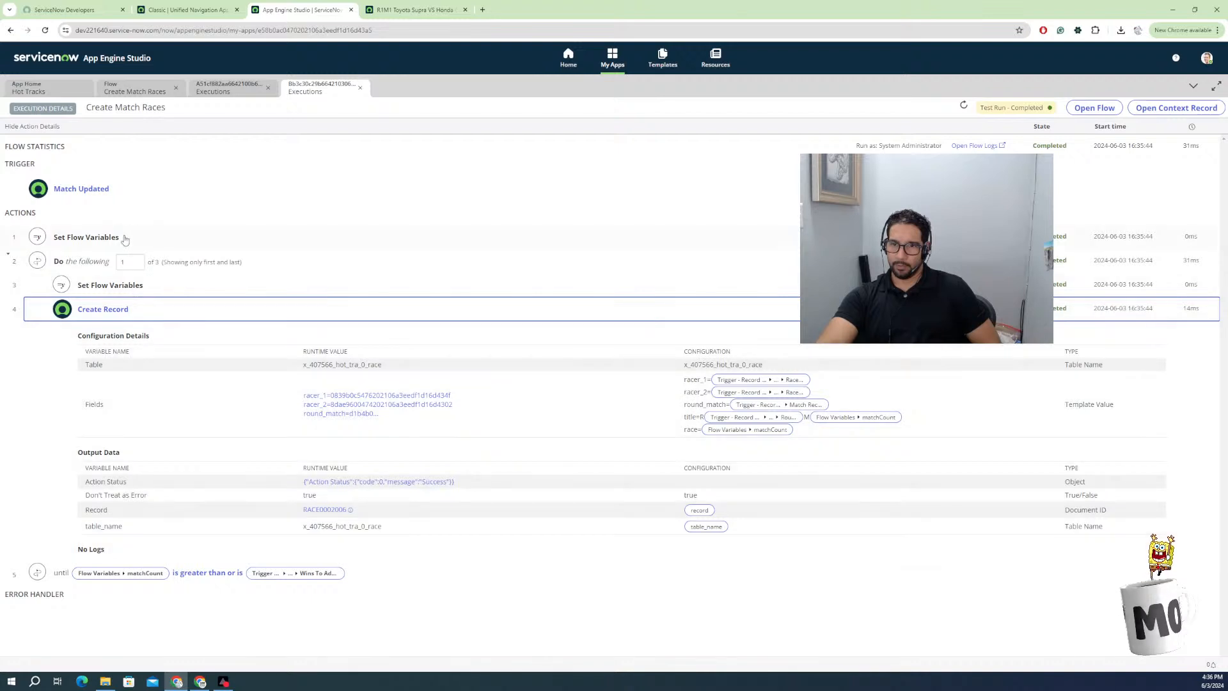
{"action": "left_click", "coordinate": [89, 191]}
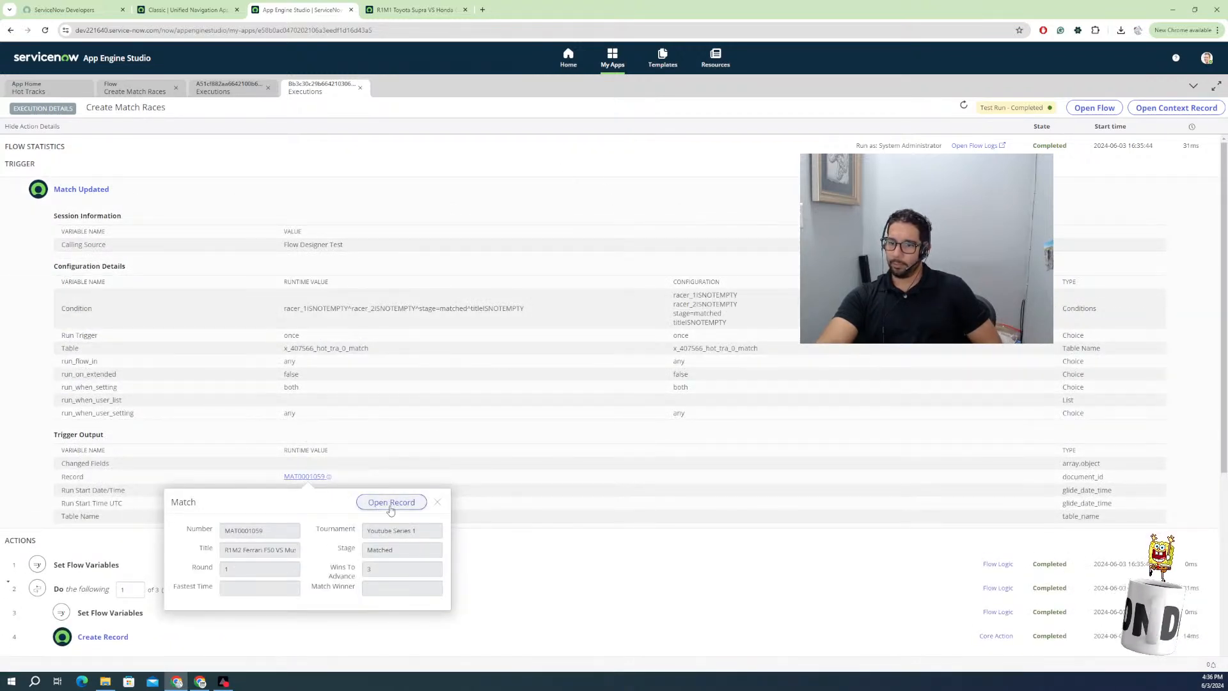
{"action": "left_click", "coordinate": [391, 490]}
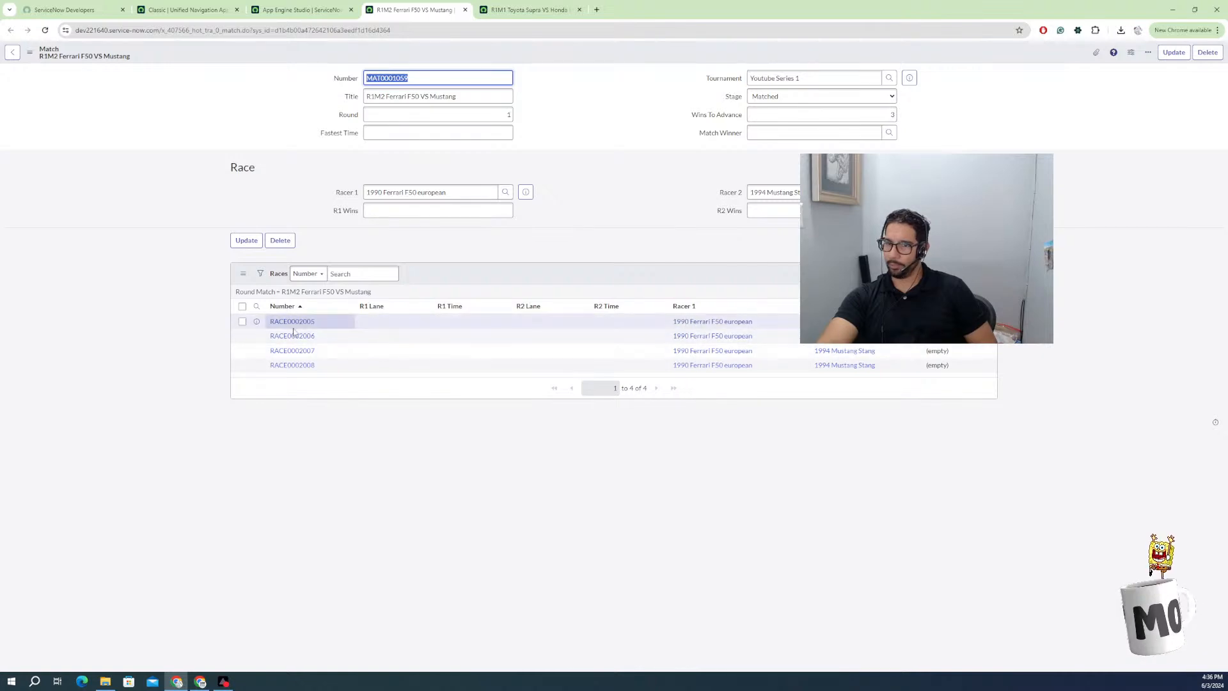
Open race RACE0002006 from the match's race list and set R1 Lane to 1 and R2 Lane to 2.
{"action": "left_click", "coordinate": [291, 337]}
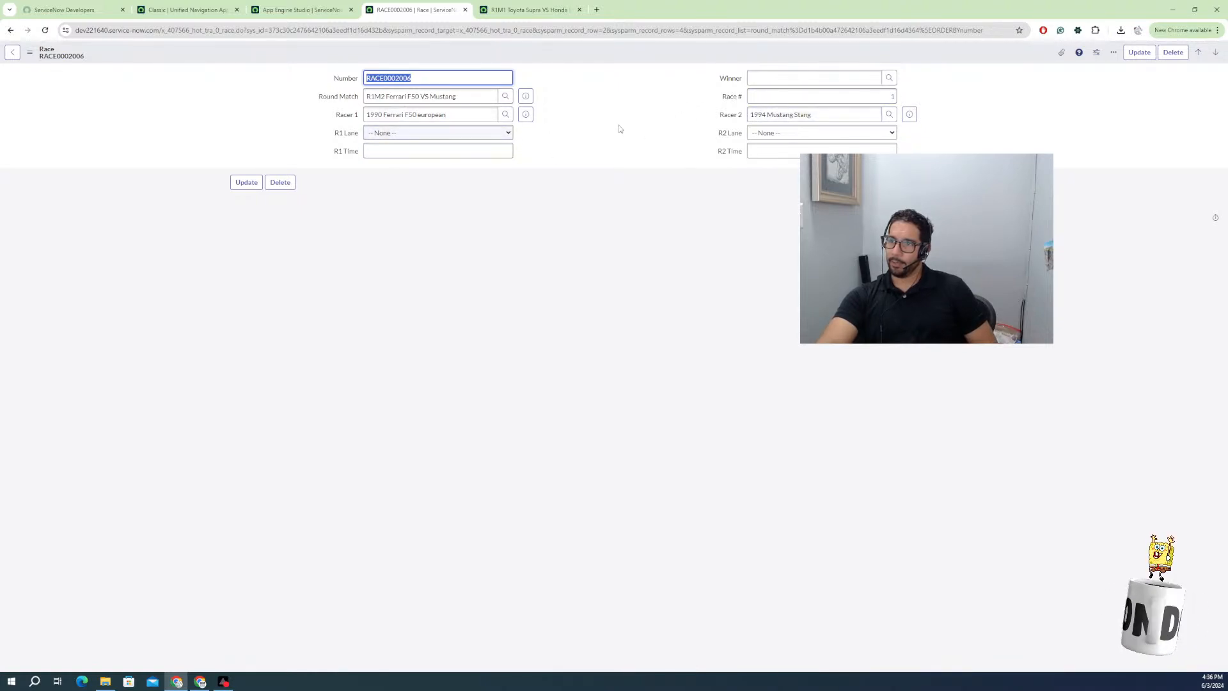
{"action": "left_click", "coordinate": [483, 134]}
{"action": "left_click", "coordinate": [437, 149]}
{"action": "left_click", "coordinate": [758, 136]}
{"action": "left_click", "coordinate": [761, 151]}
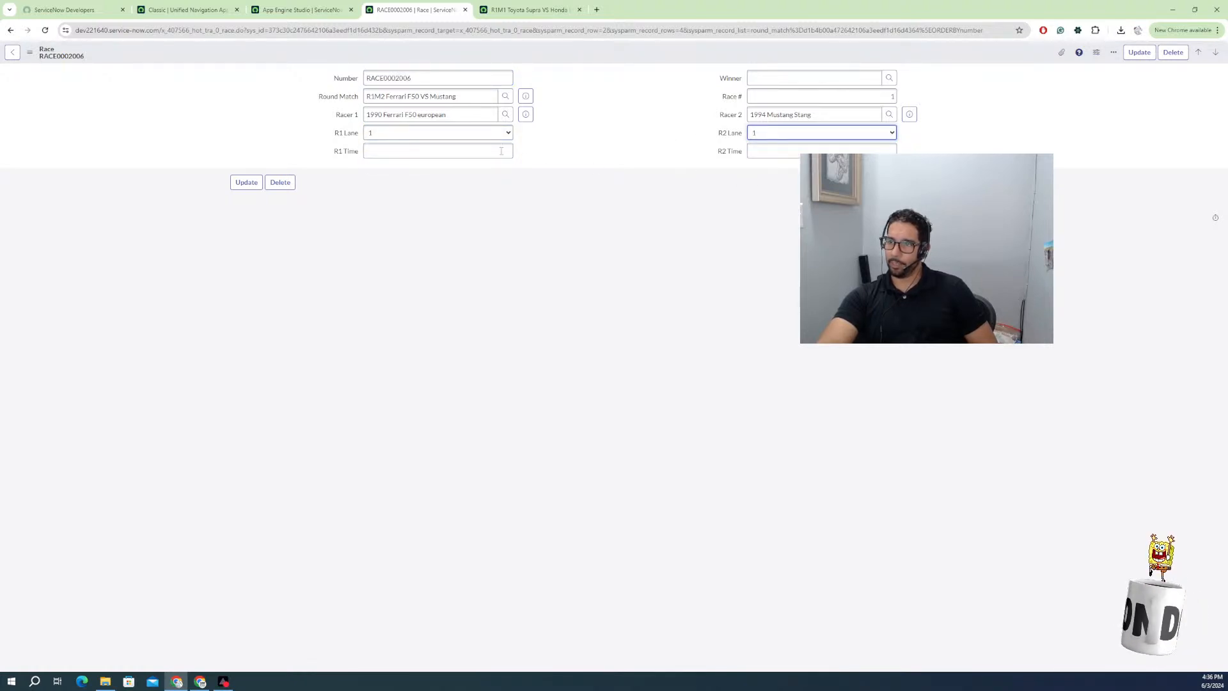
{"action": "left_click", "coordinate": [780, 131]}
{"action": "left_click", "coordinate": [764, 164]}
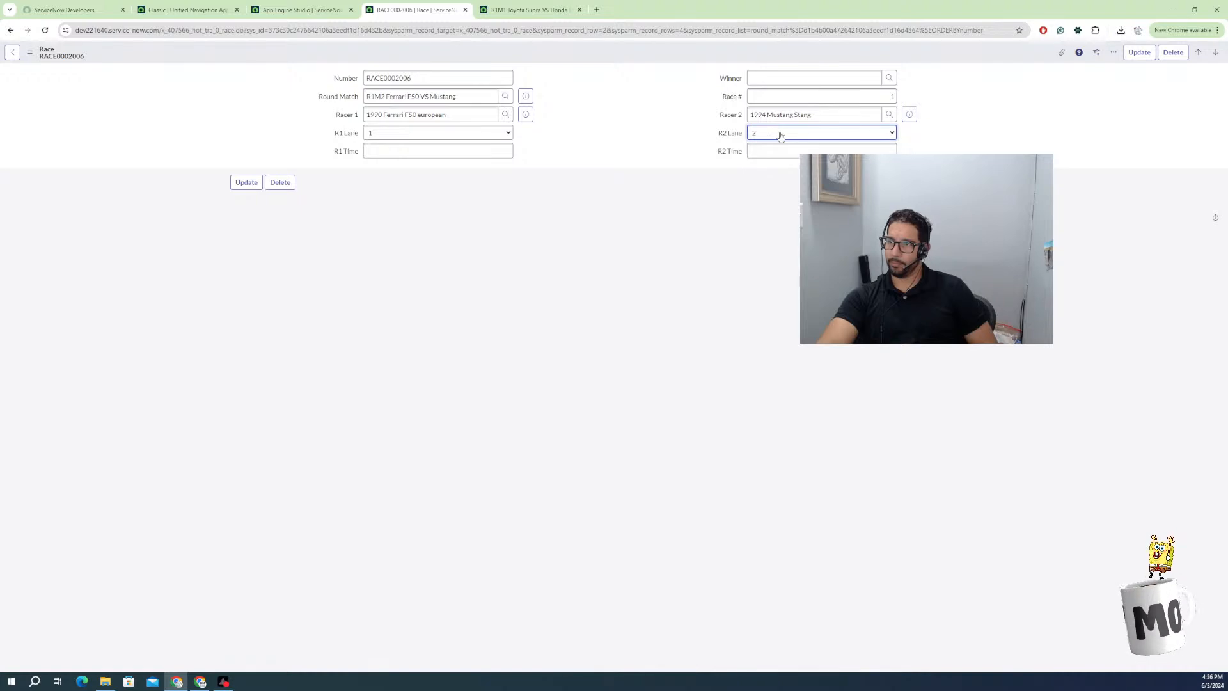
{"action": "left_click", "coordinate": [416, 153]}
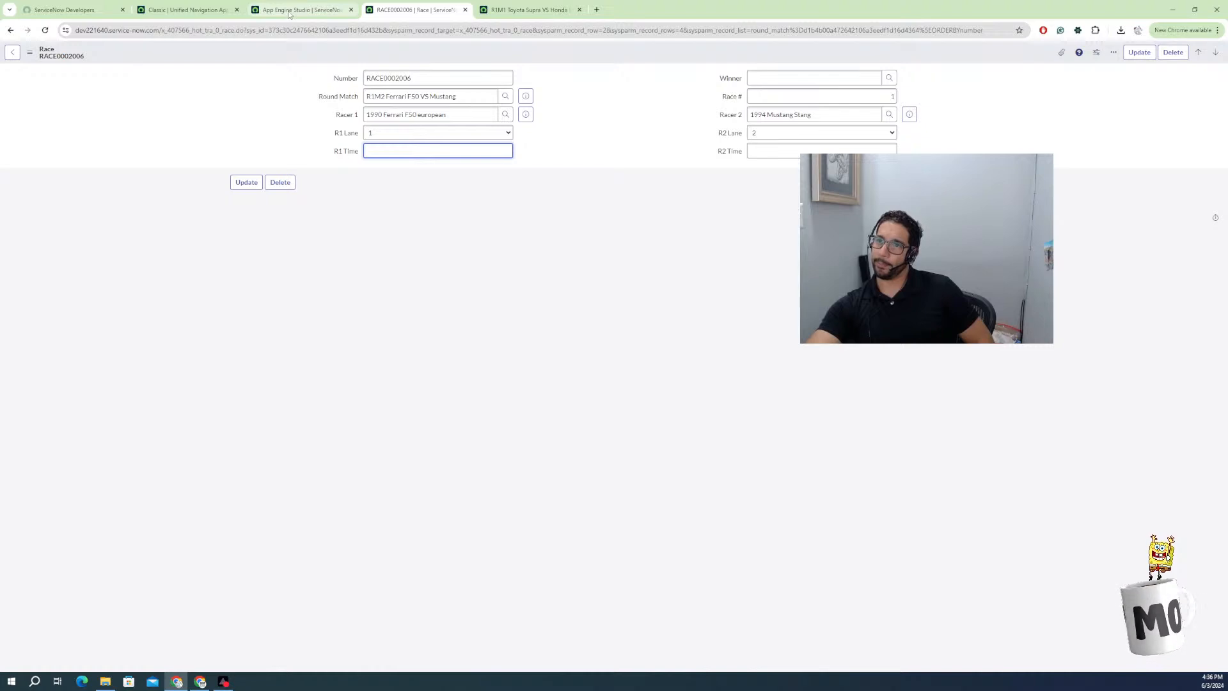
Review the test run's Create Record details, close the execution details, and dismiss the test dialog to return to the flow.
{"action": "left_click", "coordinate": [319, 16]}
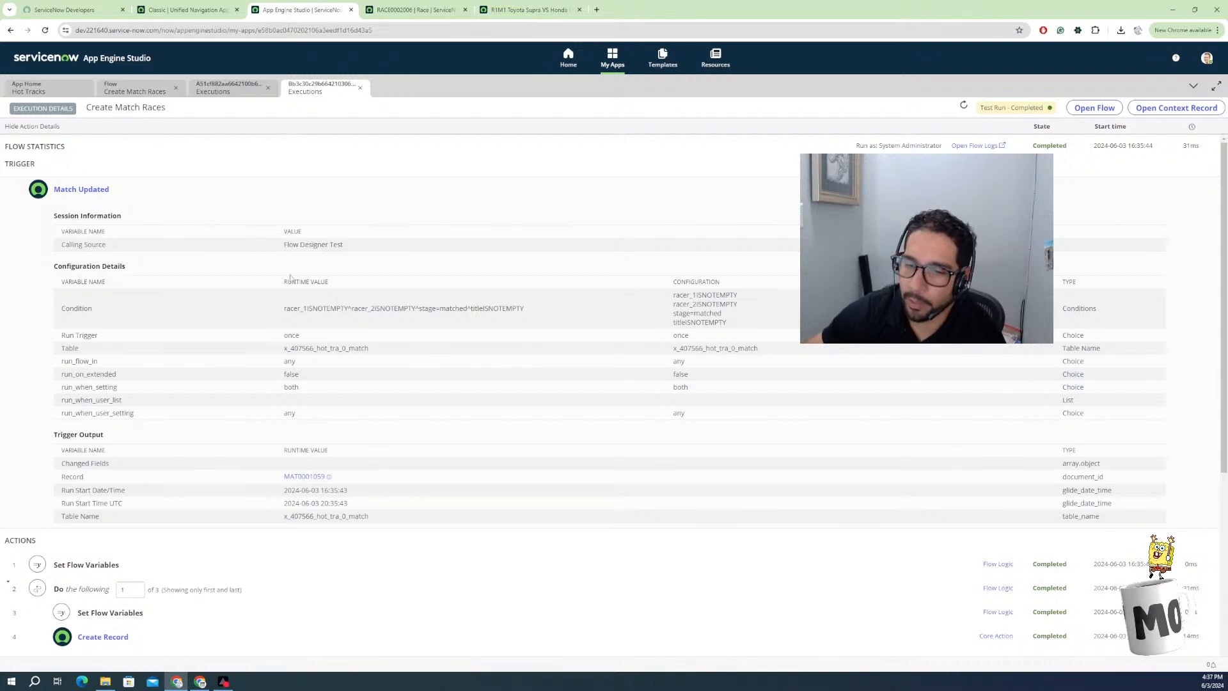
{"action": "scroll", "coordinate": [229, 566], "scroll_direction": "down", "scroll_amount": 5}
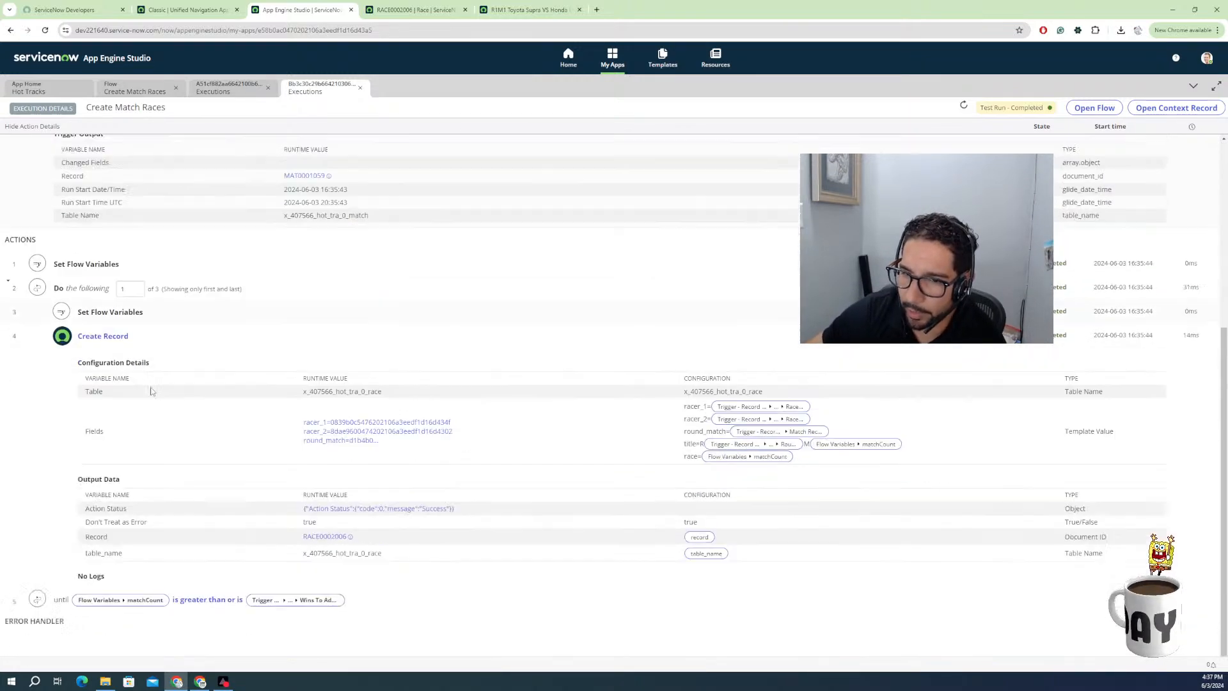
{"action": "left_click", "coordinate": [362, 89]}
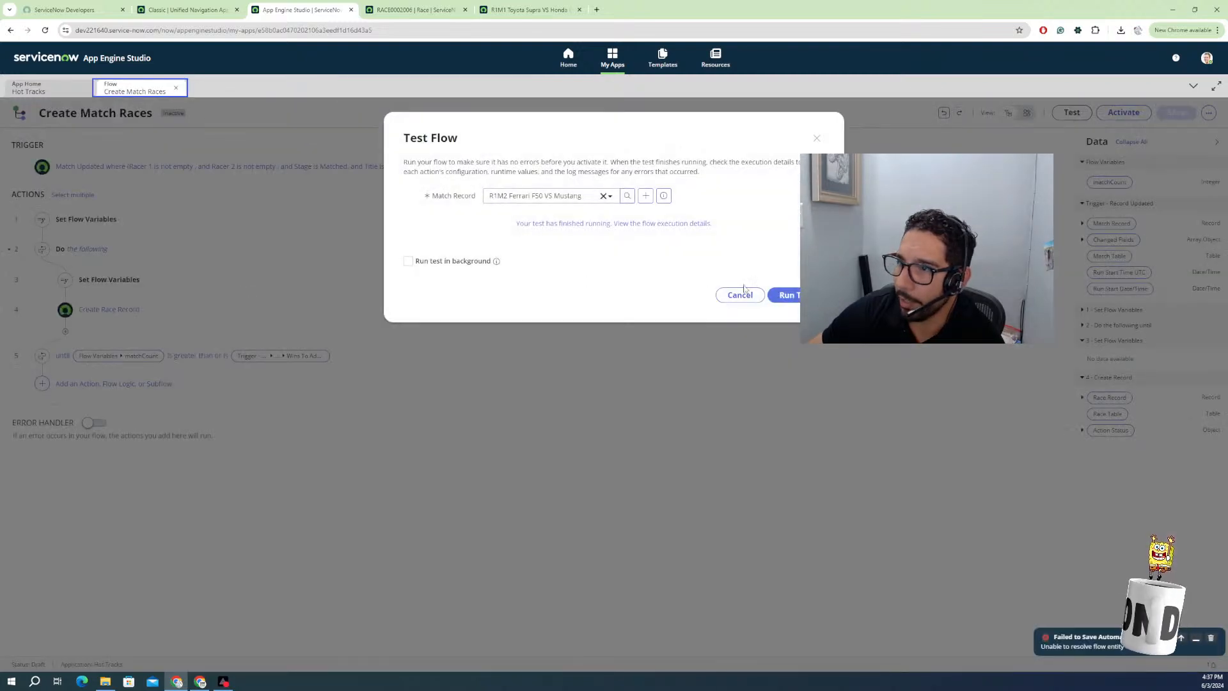
{"action": "left_click", "coordinate": [747, 297]}
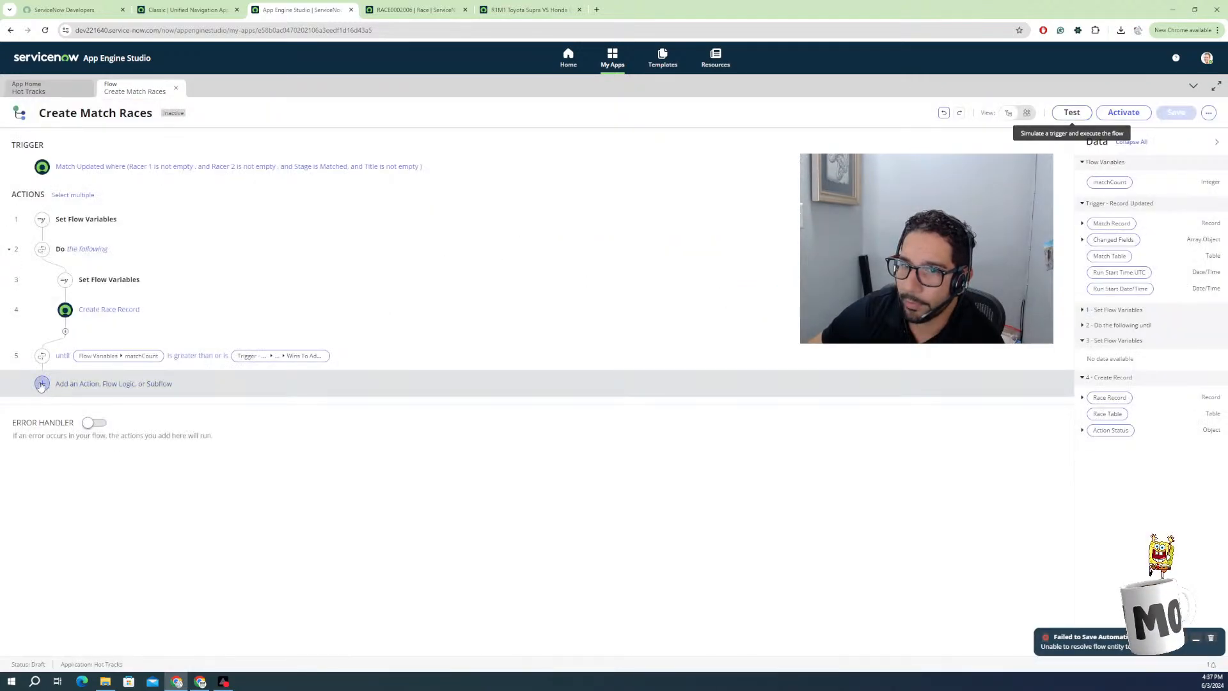
Add an If flow logic after the until condition and label its condition "If Needed Race".
{"action": "left_click", "coordinate": [42, 384]}
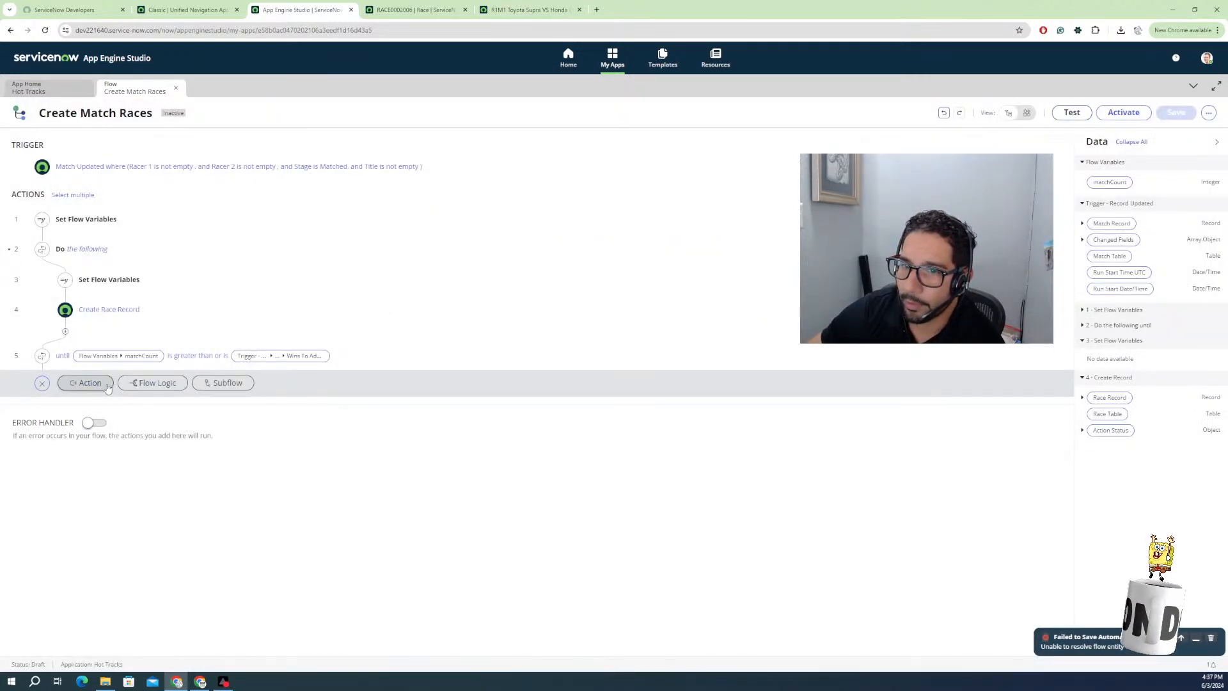
{"action": "left_click", "coordinate": [154, 383]}
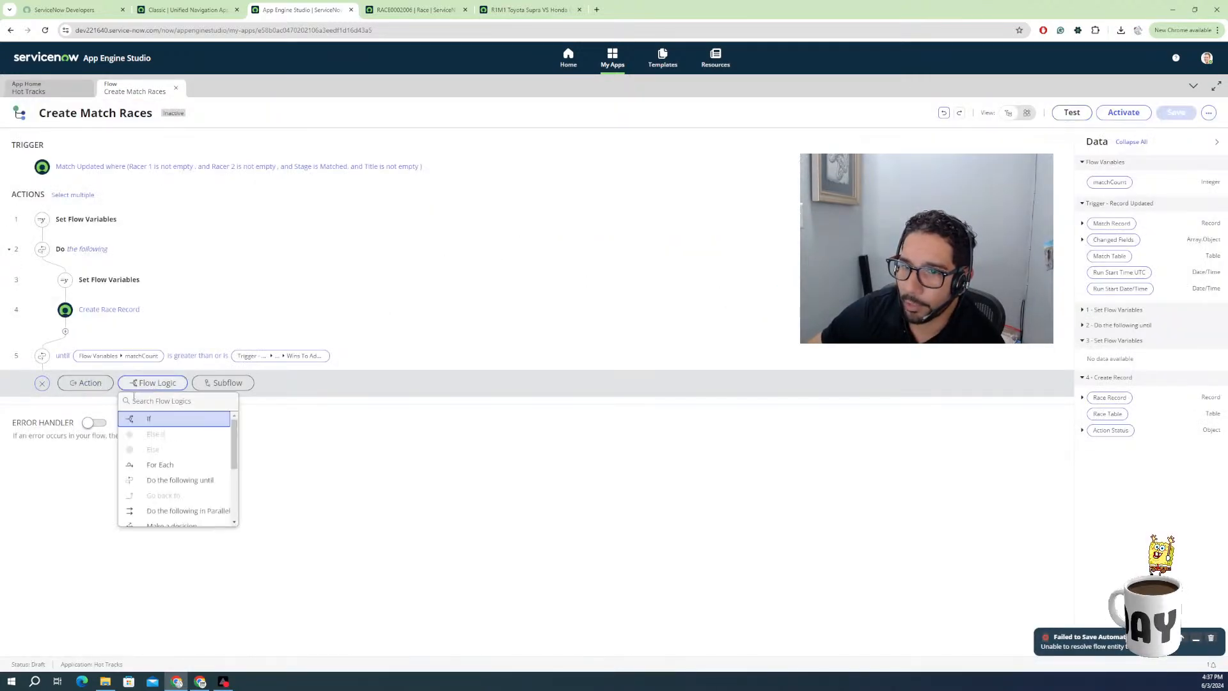
{"action": "left_click", "coordinate": [158, 423]}
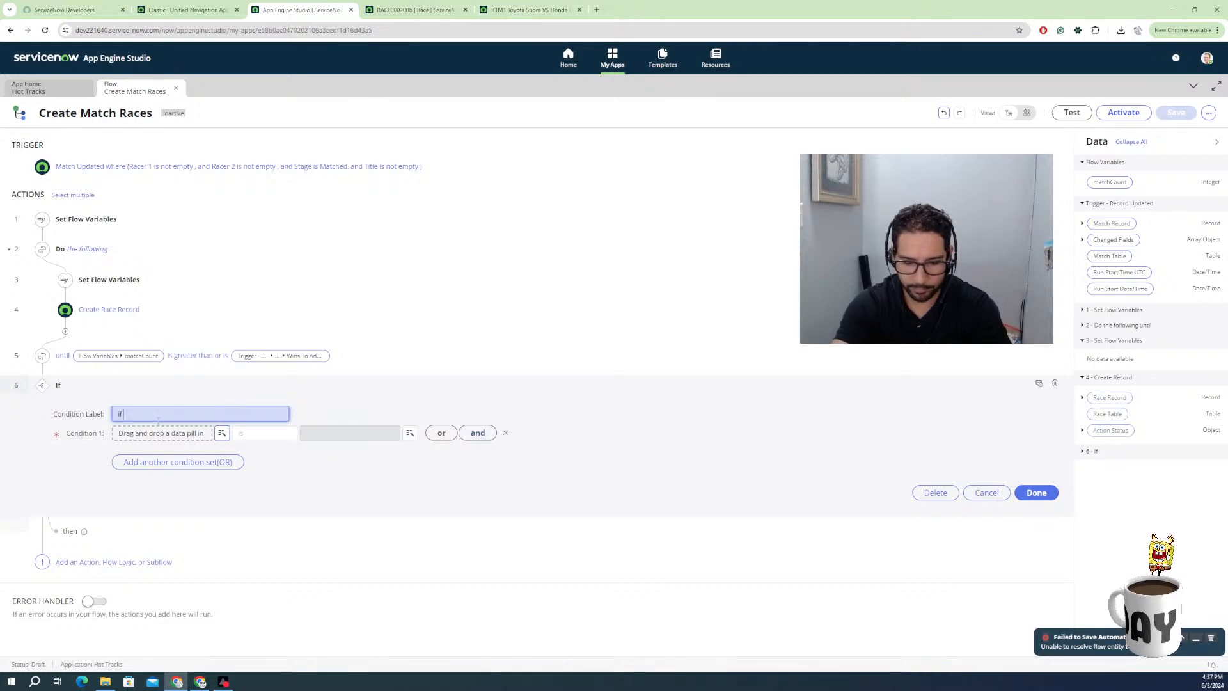
{"action": "type", "text": "If Needed"}
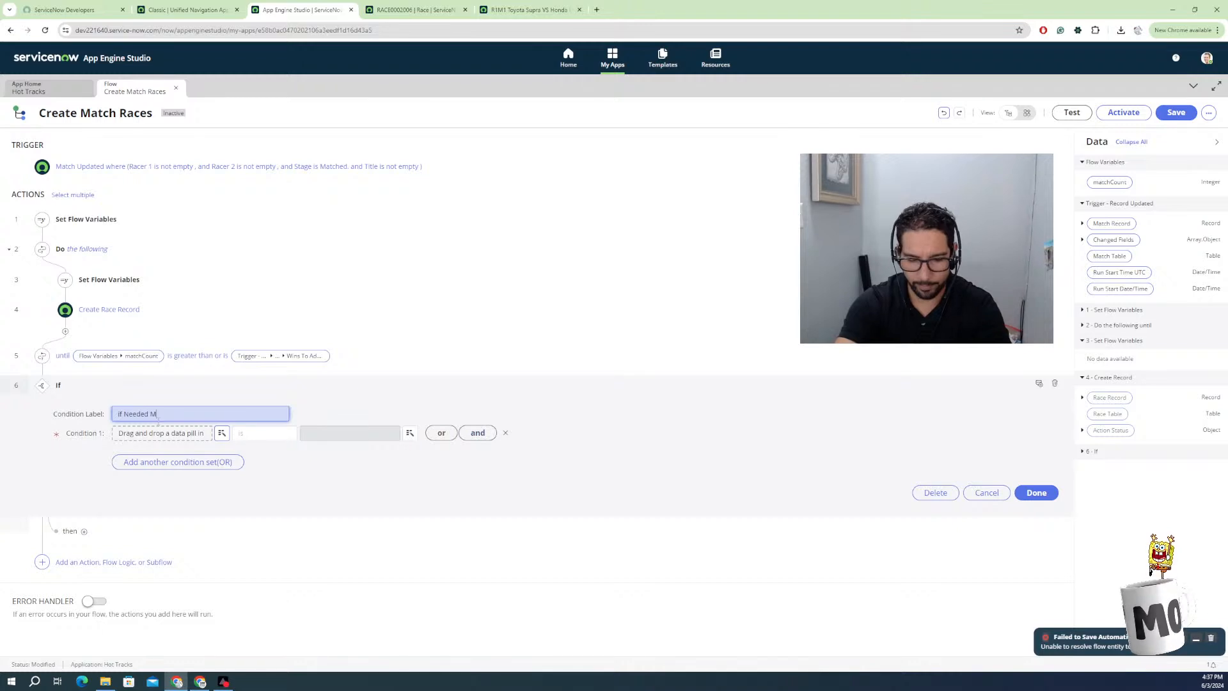
{"action": "type", "text": " Race"}
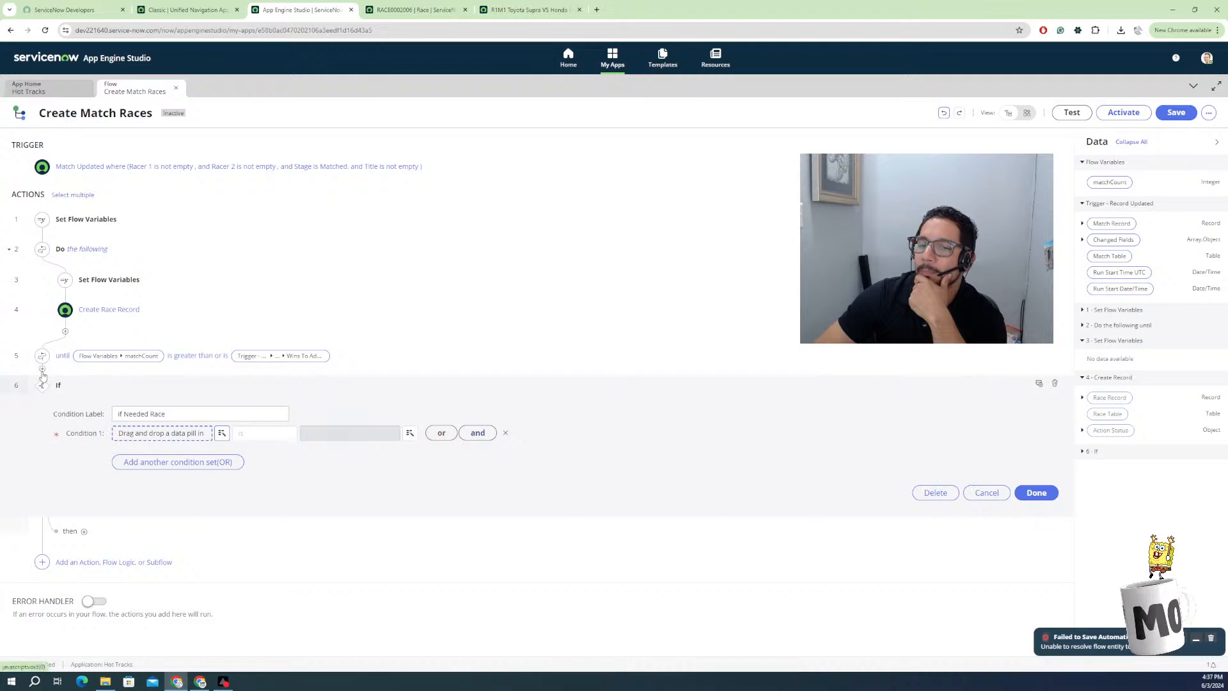
Insert a Look Up Record action between the until and If steps, and place the trigger's Match Record in its conditions.
{"action": "left_click", "coordinate": [43, 369]}
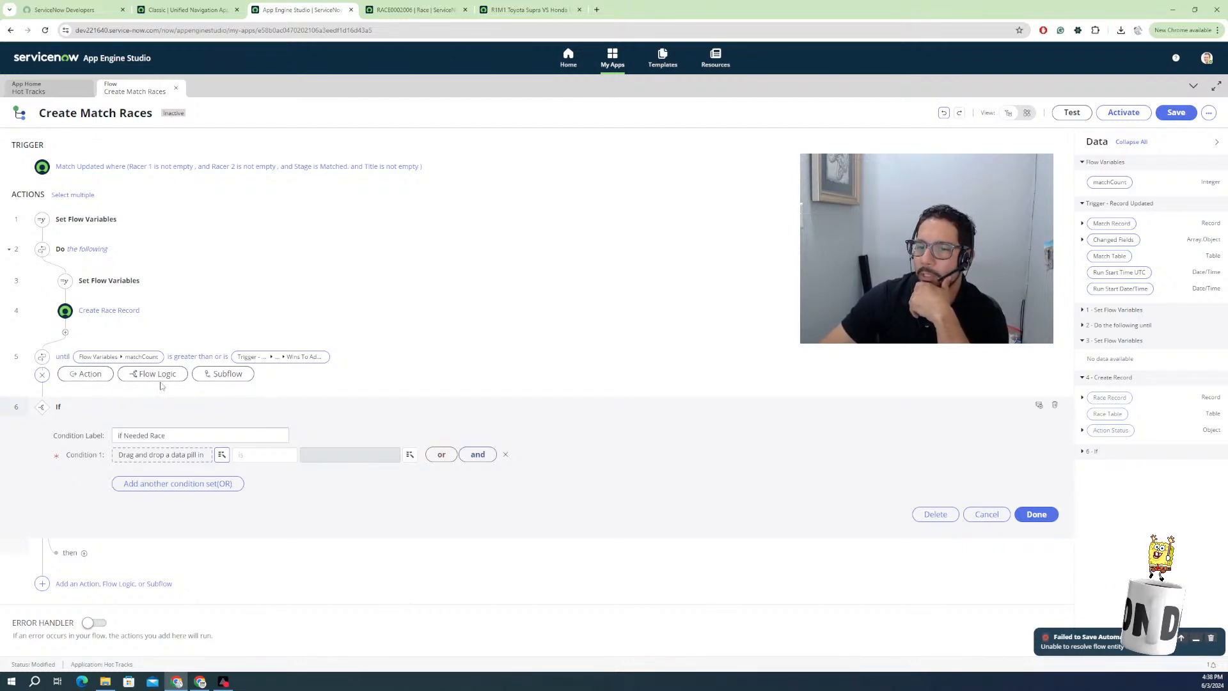
{"action": "left_click", "coordinate": [100, 376]}
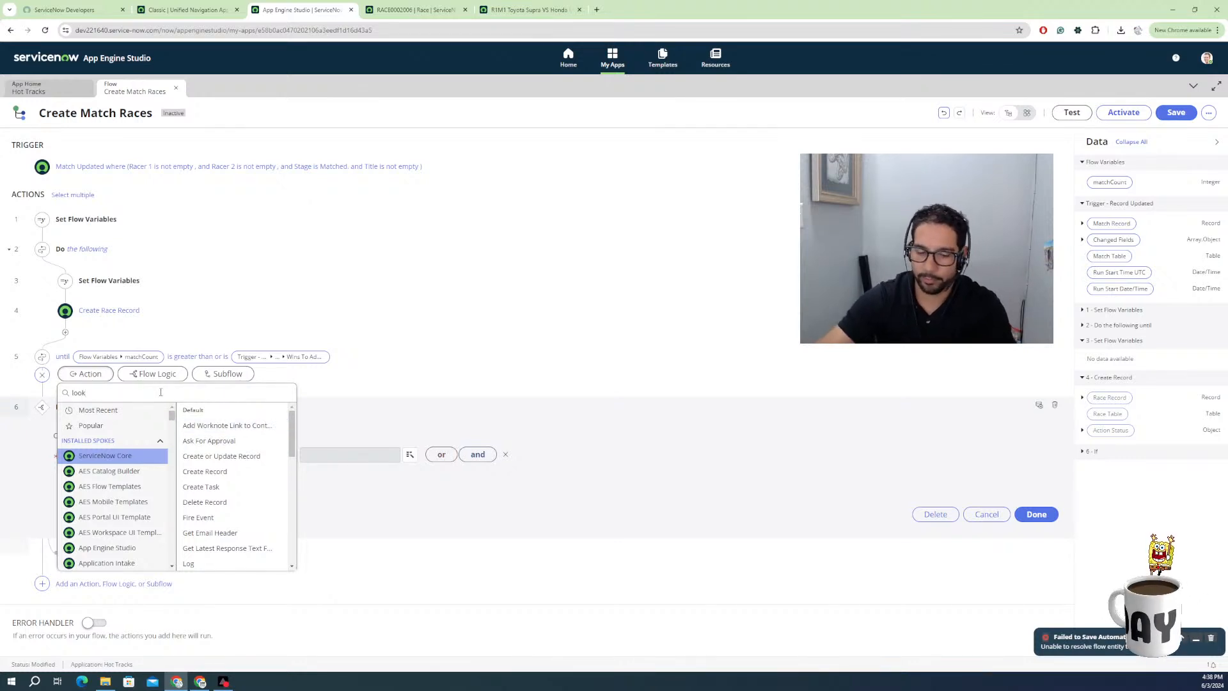
{"action": "type", "text": "lookup"}
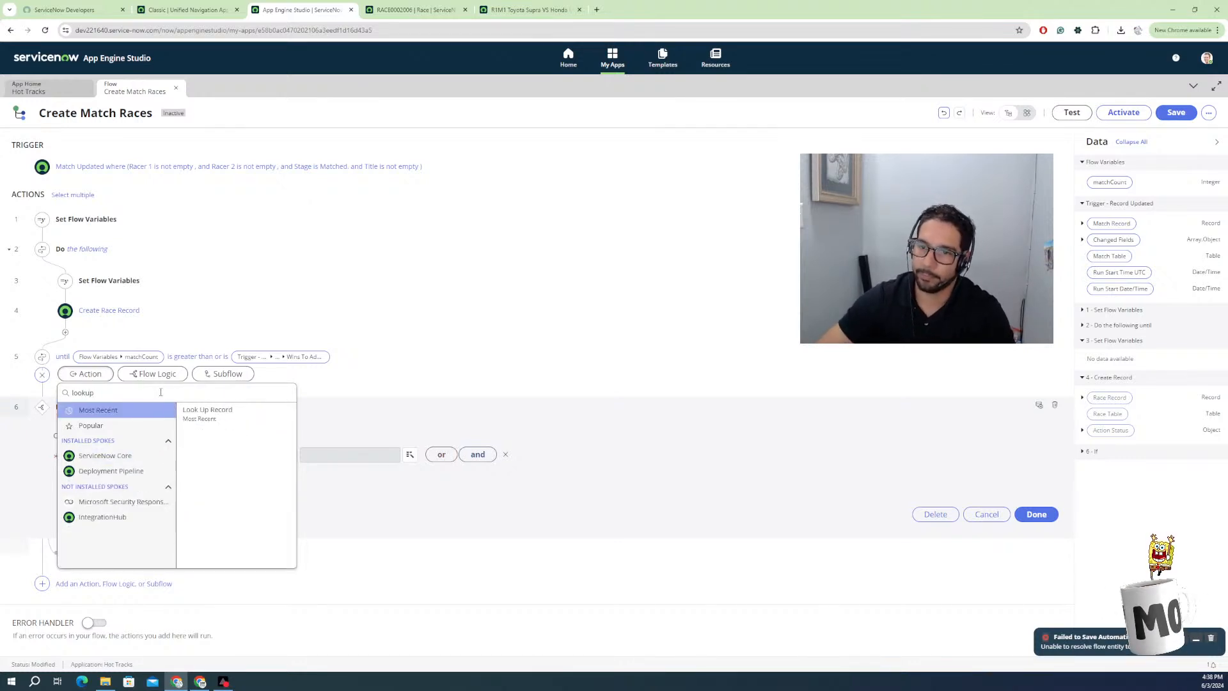
{"action": "left_click", "coordinate": [208, 417]}
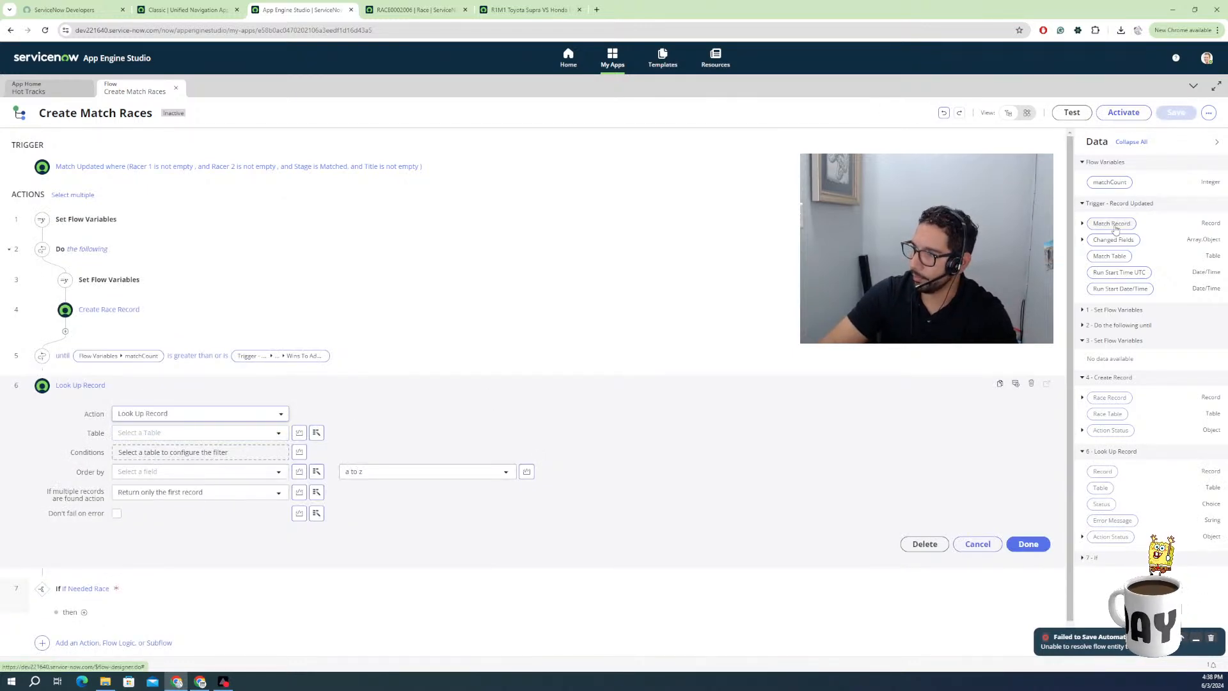
{"action": "left_click_drag", "start_coordinate": [1118, 225], "coordinate": [201, 433]}
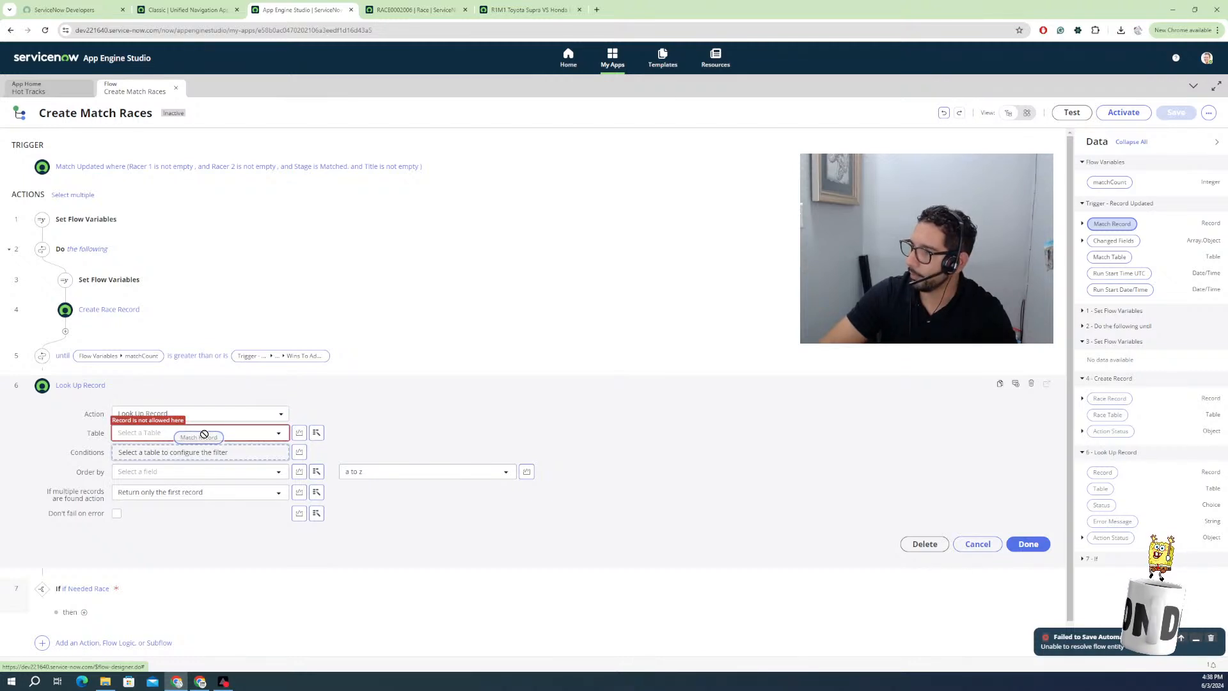
{"action": "mouse_move", "coordinate": [204, 434]}
{"action": "left_mouse_down"}
{"action": "mouse_move", "coordinate": [203, 447]}
{"action": "mouse_move", "coordinate": [185, 447]}
{"action": "left_mouse_up"}
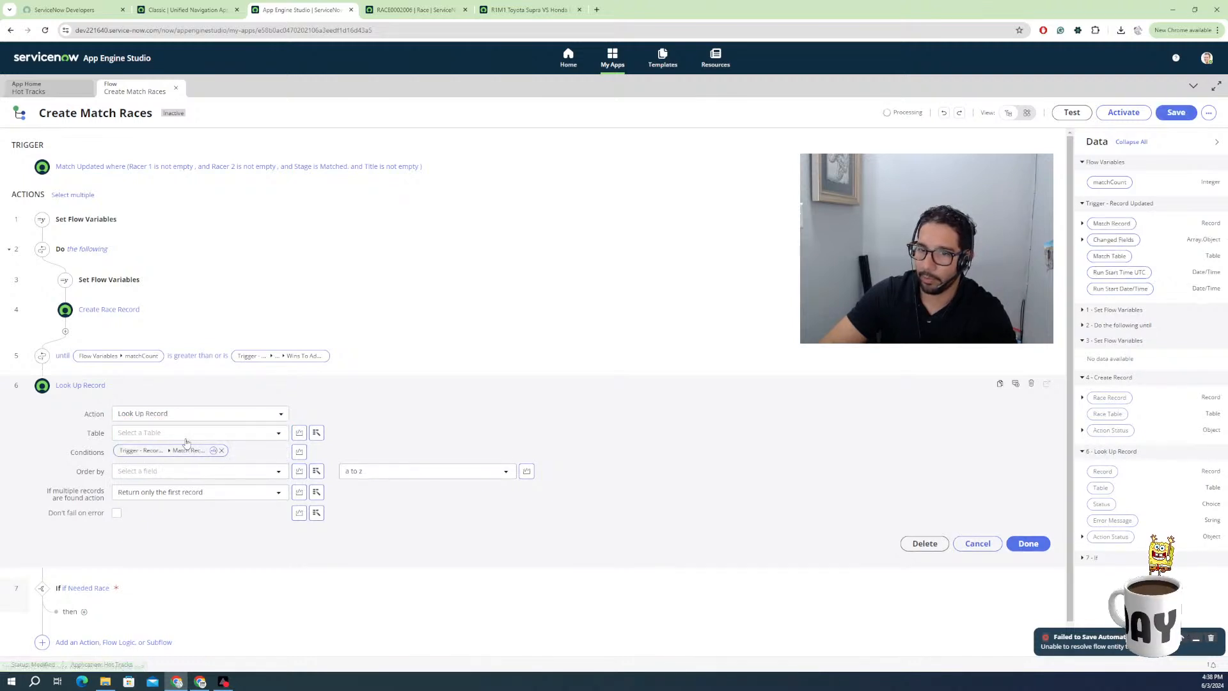
Set the Look Up Record action's table to Match [x_407566_hot_tra_0_match].
{"action": "left_click", "coordinate": [201, 436]}
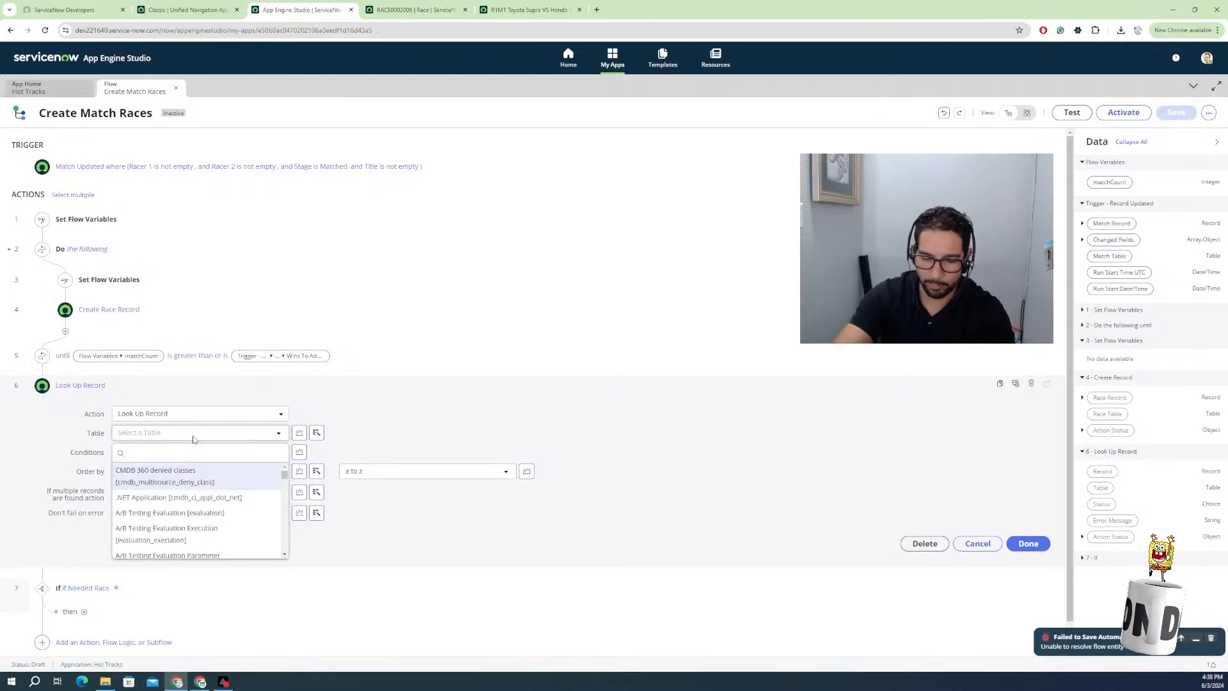
{"action": "type", "text": "match"}
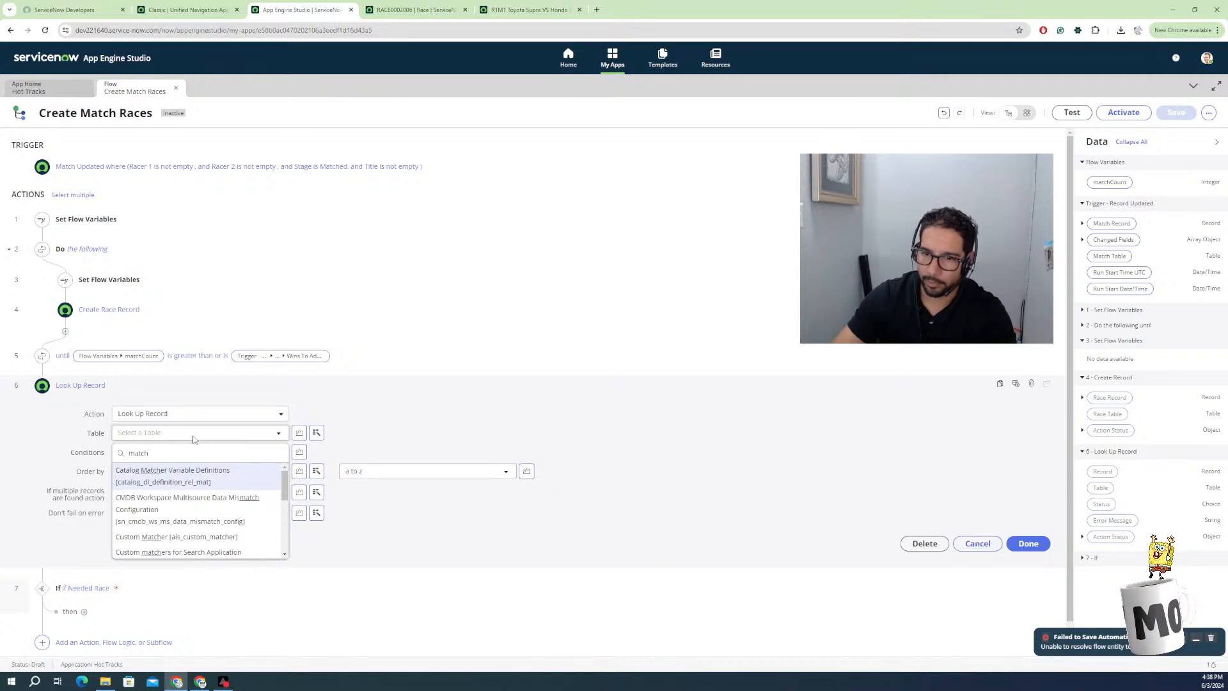
{"action": "scroll", "coordinate": [145, 511], "scroll_direction": "down", "scroll_amount": 5}
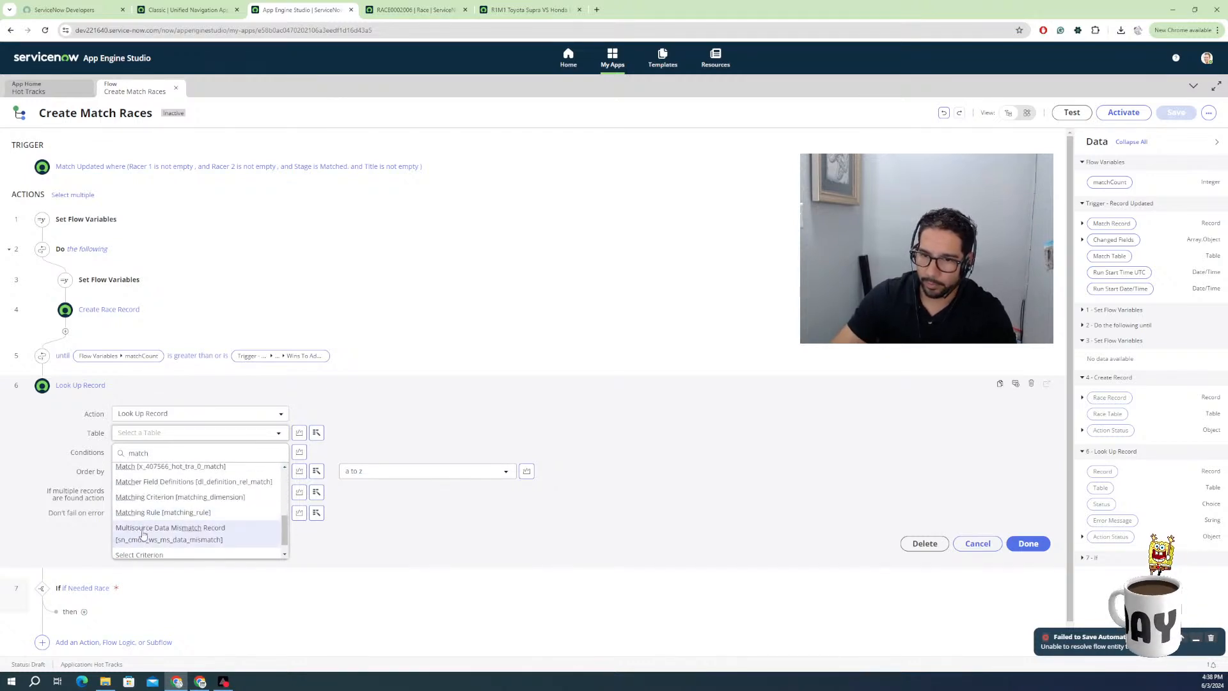
{"action": "scroll", "coordinate": [142, 506], "scroll_direction": "up", "scroll_amount": 2}
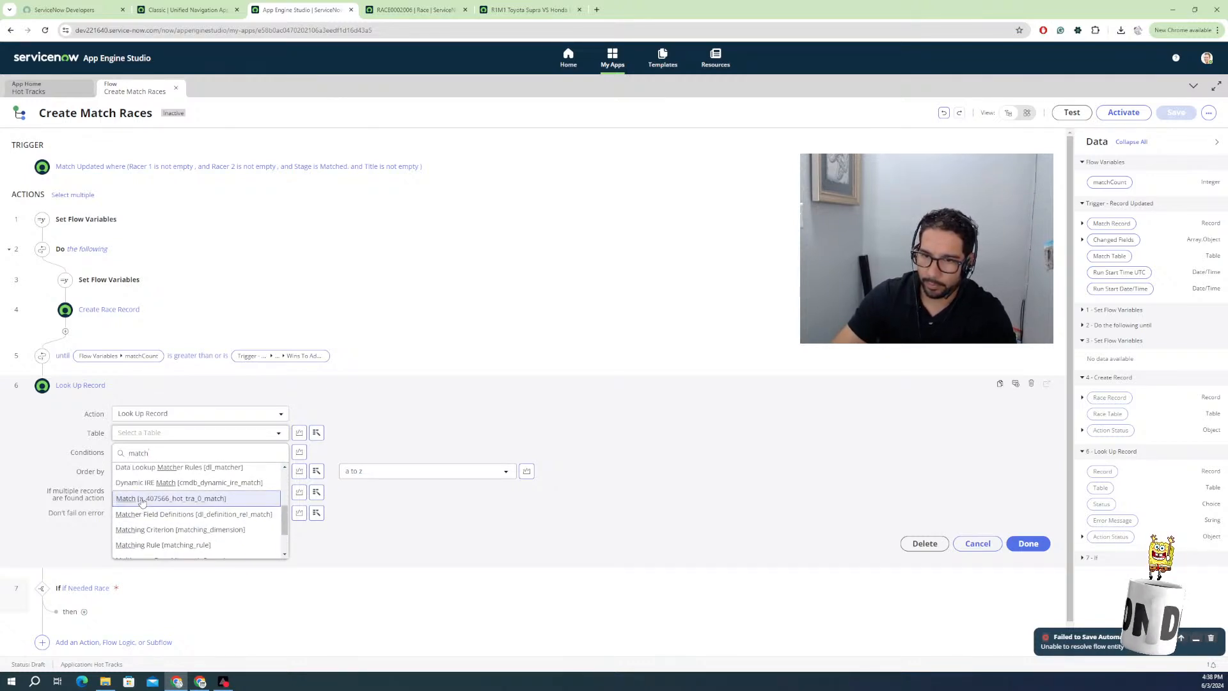
{"action": "left_click", "coordinate": [142, 499]}
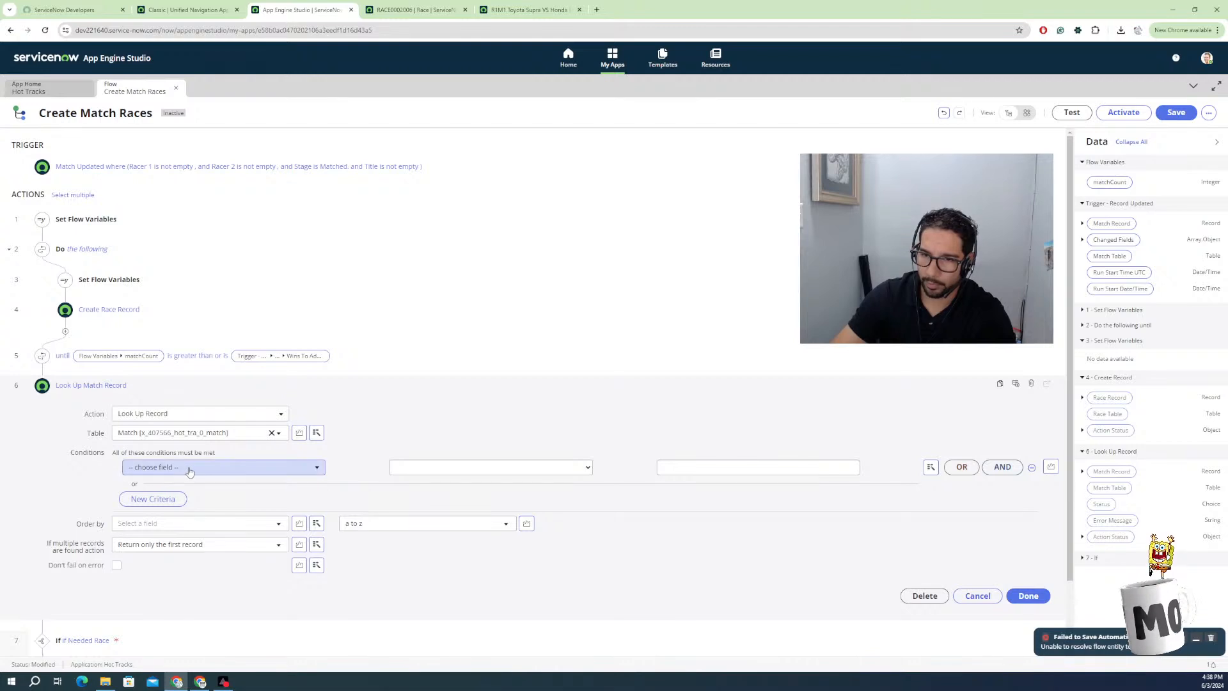
Set the lookup's first condition to Sys ID is the trigger's Match Record.
{"action": "left_click", "coordinate": [189, 470]}
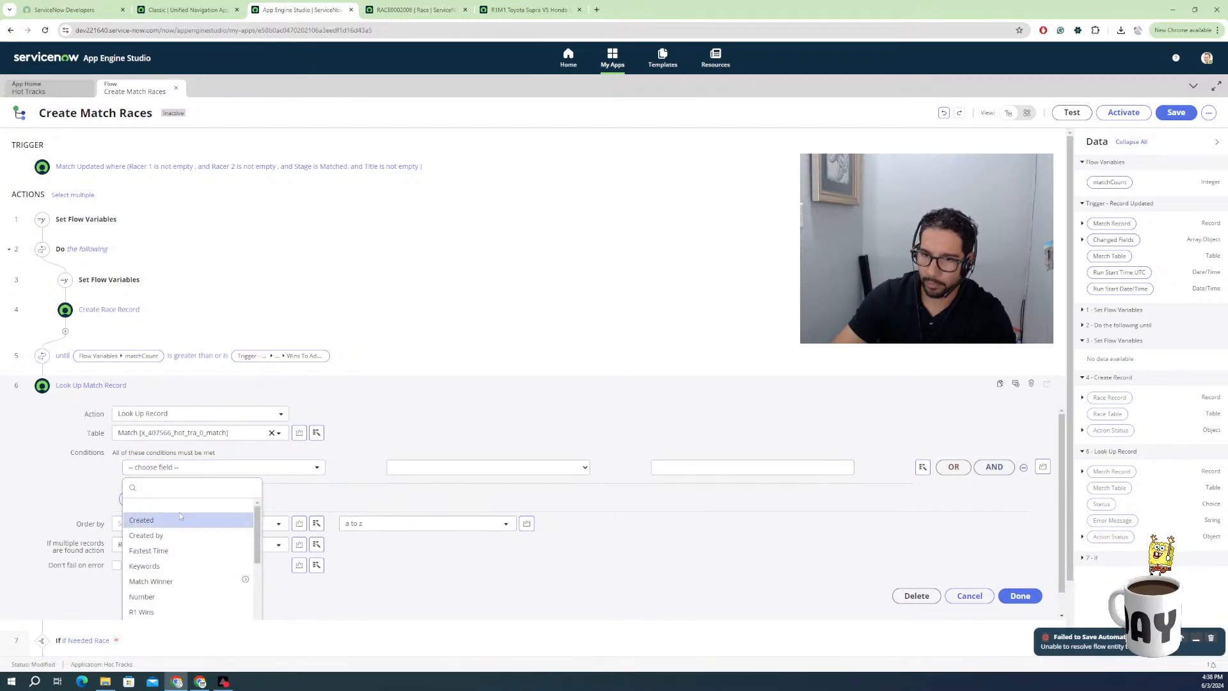
{"action": "left_click", "coordinate": [416, 430]}
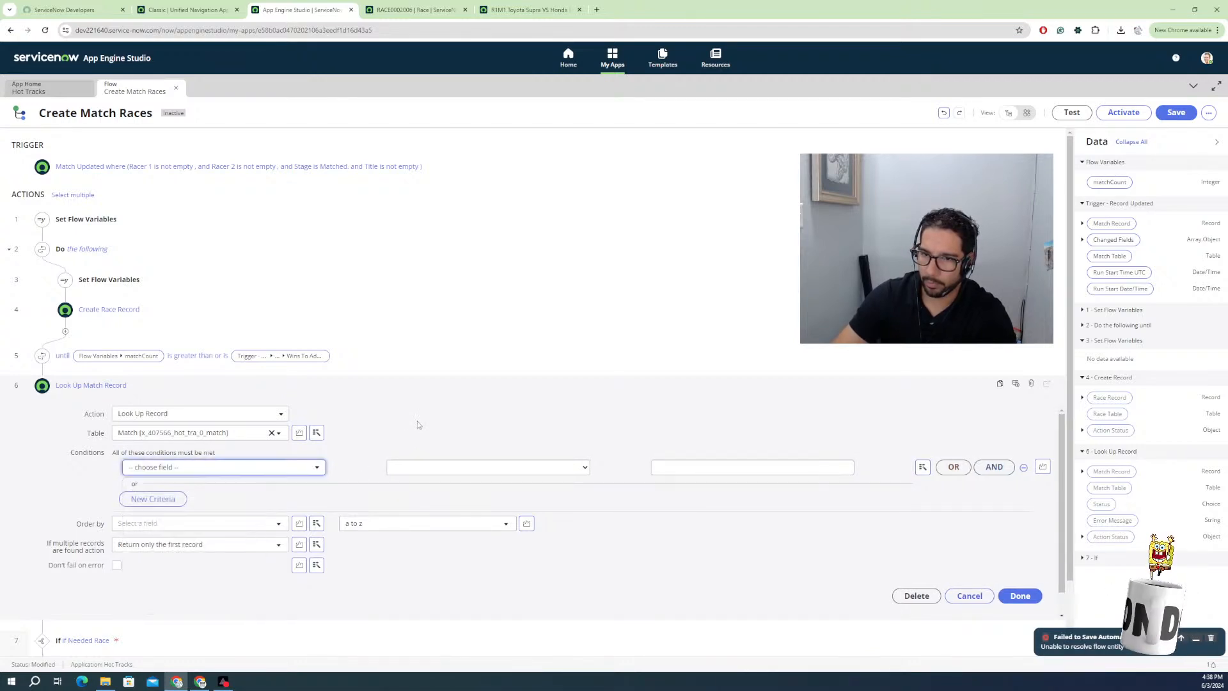
{"action": "left_click", "coordinate": [287, 467]}
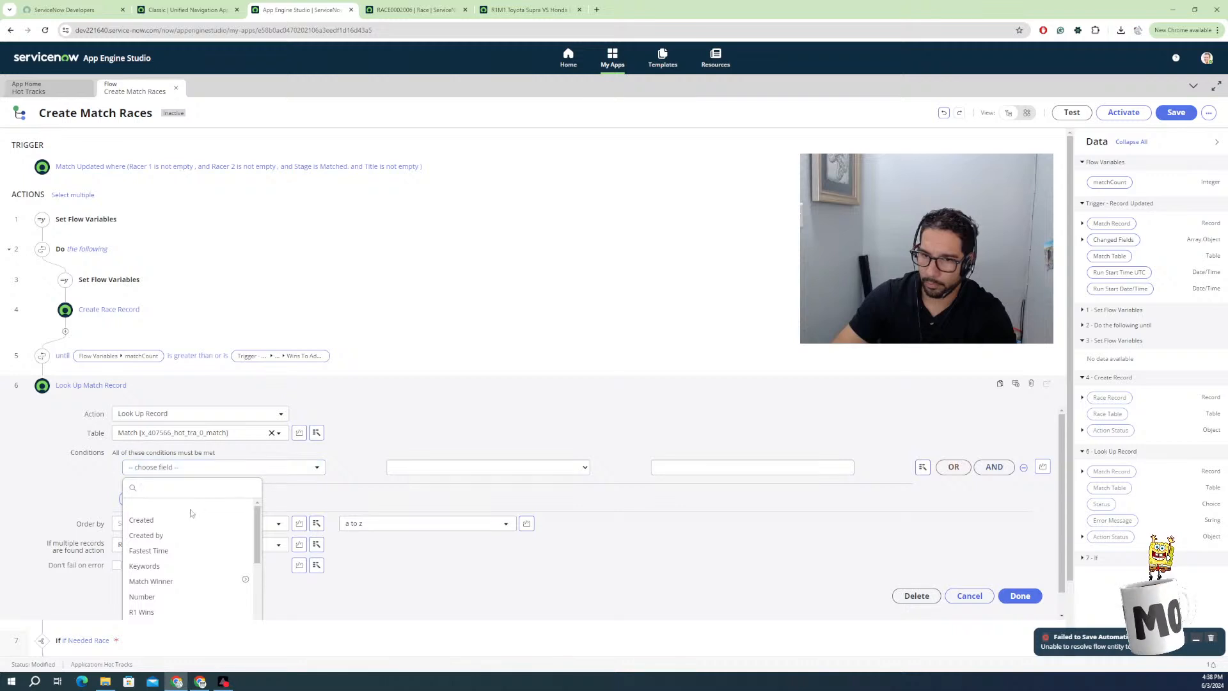
{"action": "scroll", "coordinate": [189, 543], "scroll_direction": "down", "scroll_amount": 1}
{"action": "type", "text": "sys"}
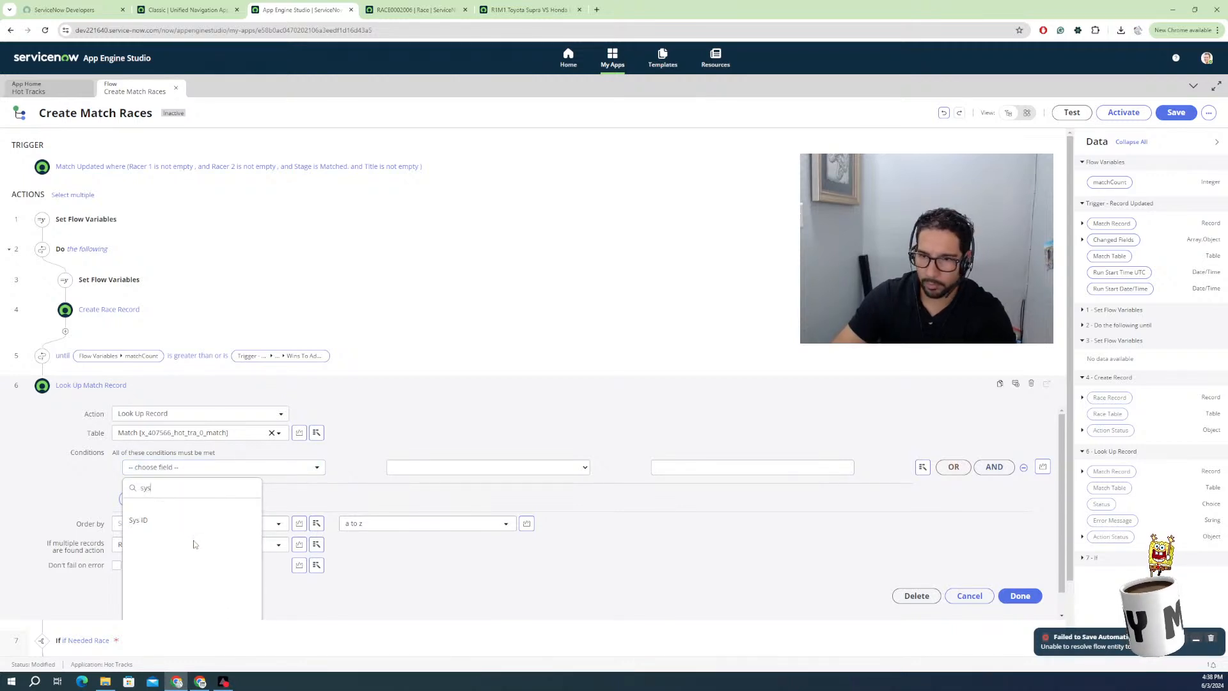
{"action": "left_click", "coordinate": [153, 520]}
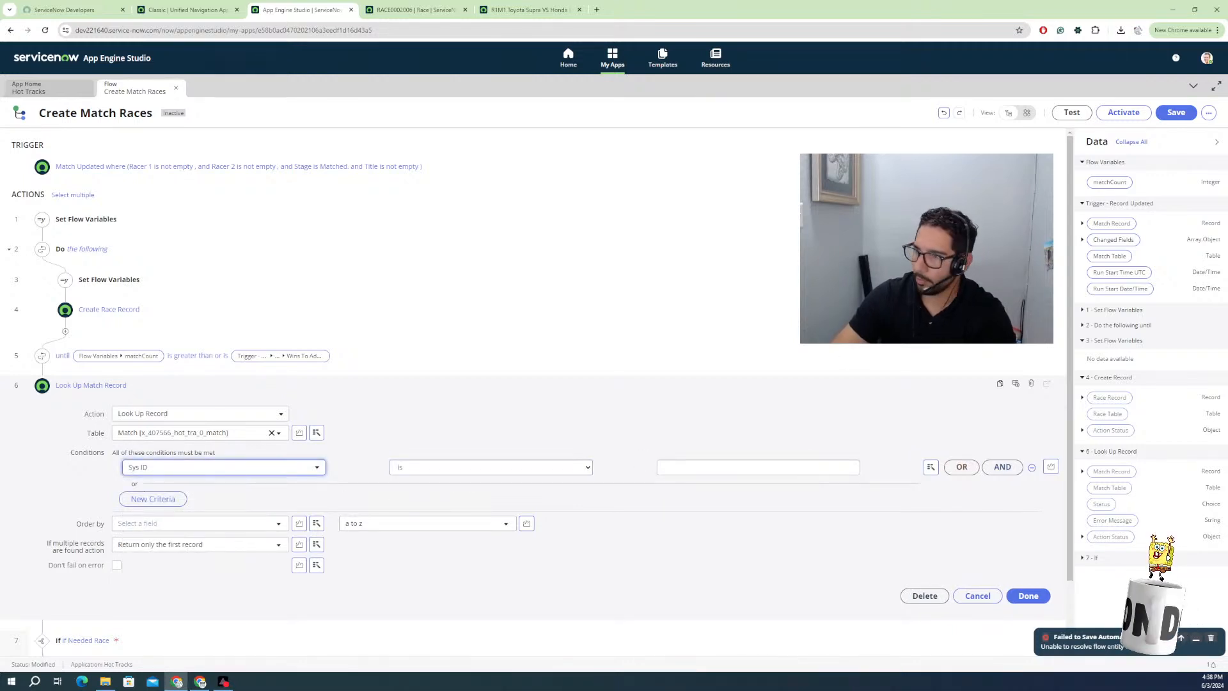
{"action": "left_click_drag", "start_coordinate": [1105, 228], "coordinate": [693, 470]}
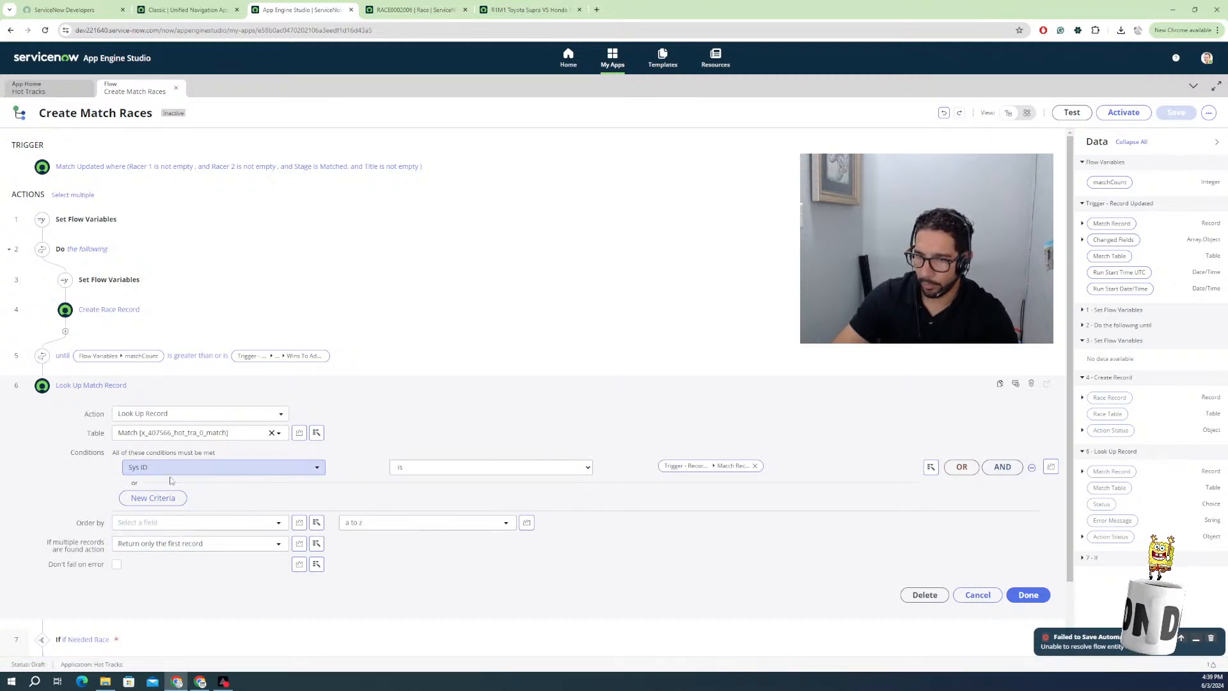
{"action": "left_click", "coordinate": [1001, 468]}
{"action": "left_click", "coordinate": [166, 487]}
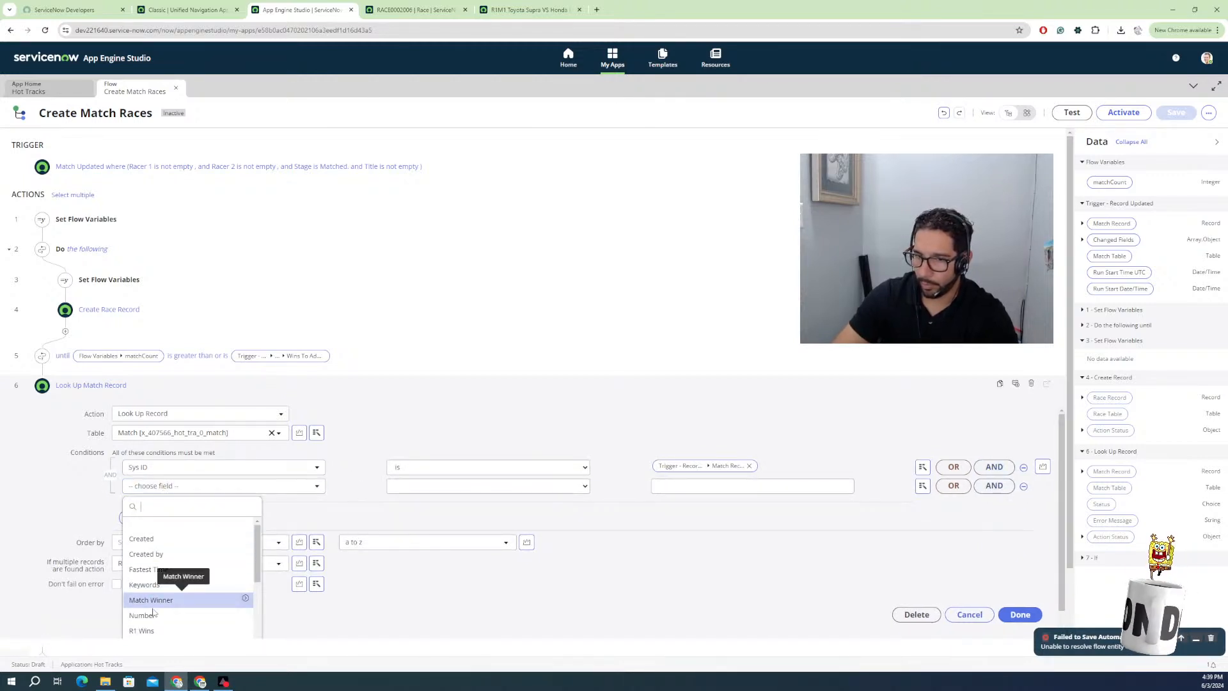
{"action": "scroll", "coordinate": [189, 578], "scroll_direction": "down", "scroll_amount": 1}
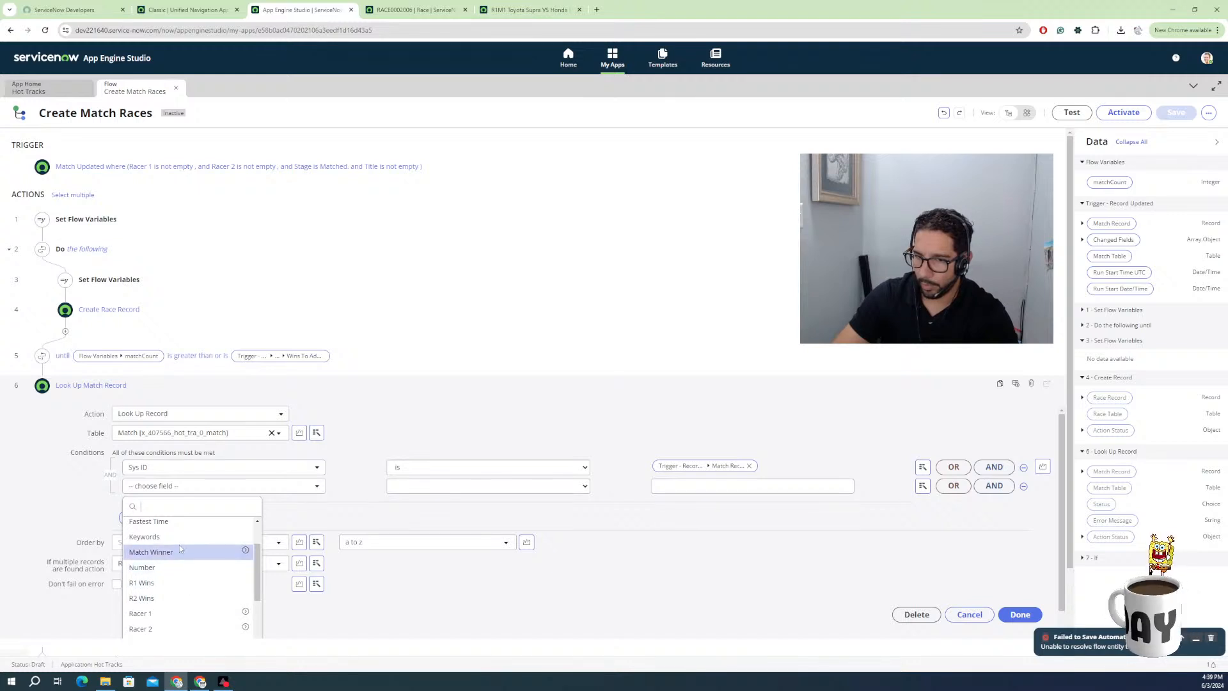
{"action": "scroll", "coordinate": [182, 606], "scroll_direction": "down", "scroll_amount": 4}
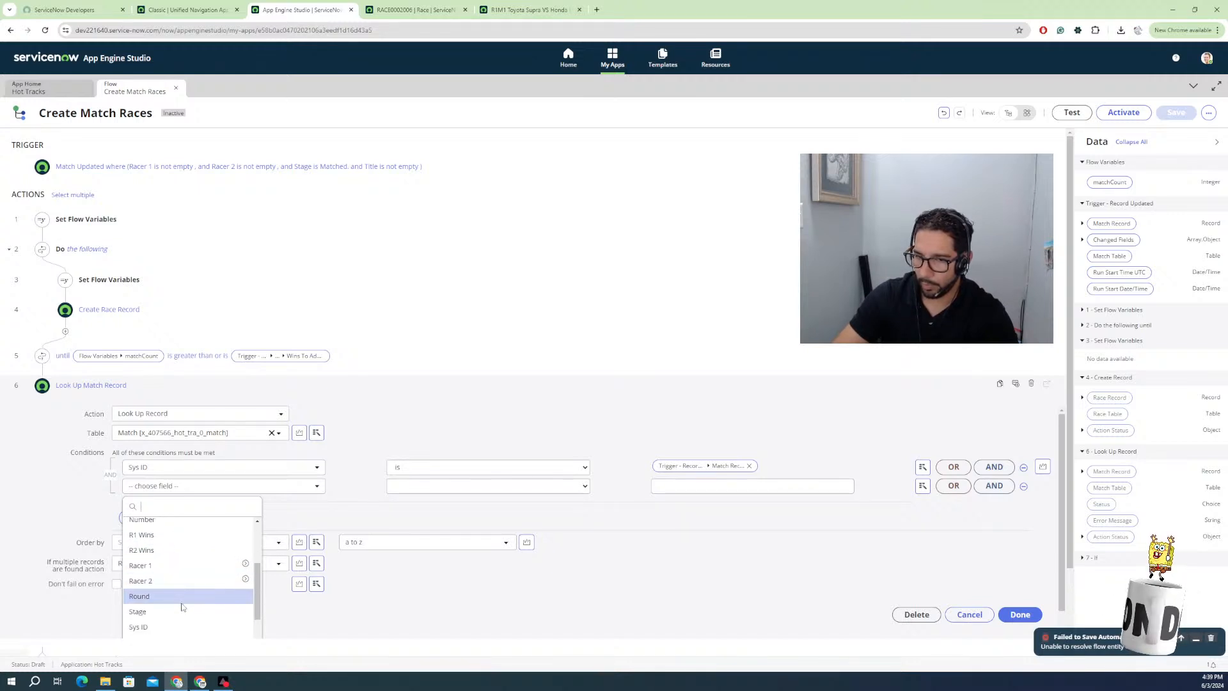
{"action": "scroll", "coordinate": [167, 617], "scroll_direction": "down", "scroll_amount": 1}
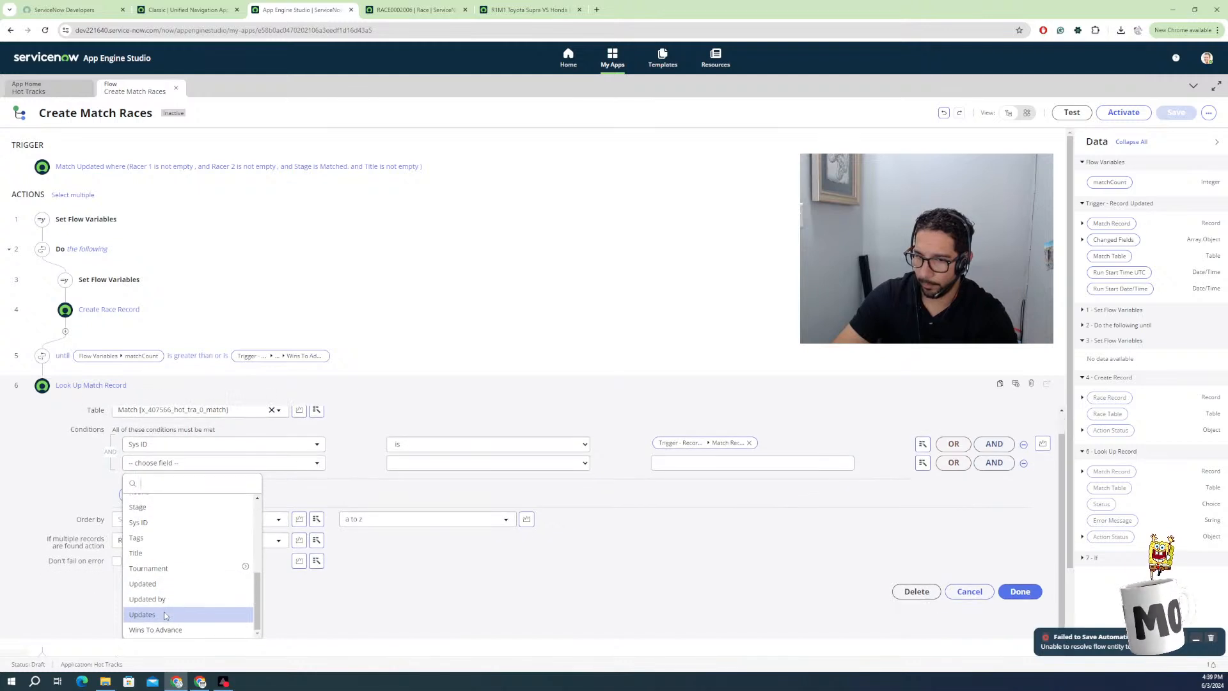
{"action": "left_click", "coordinate": [161, 629]}
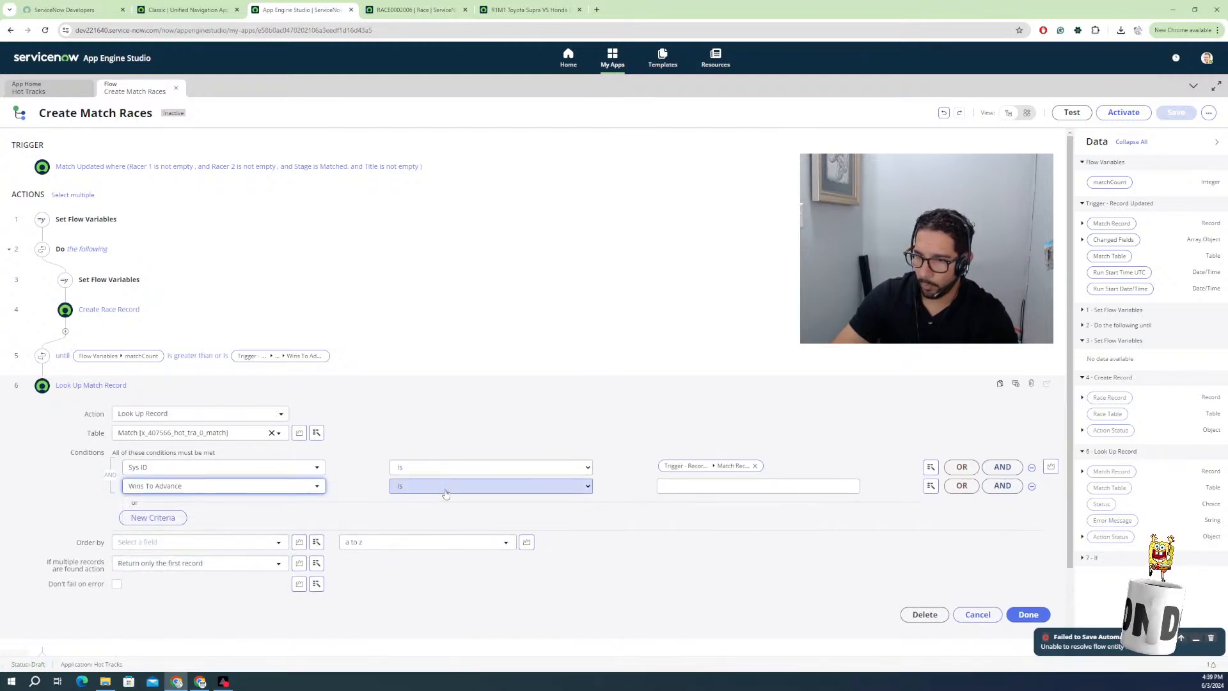
{"action": "left_click", "coordinate": [274, 489]}
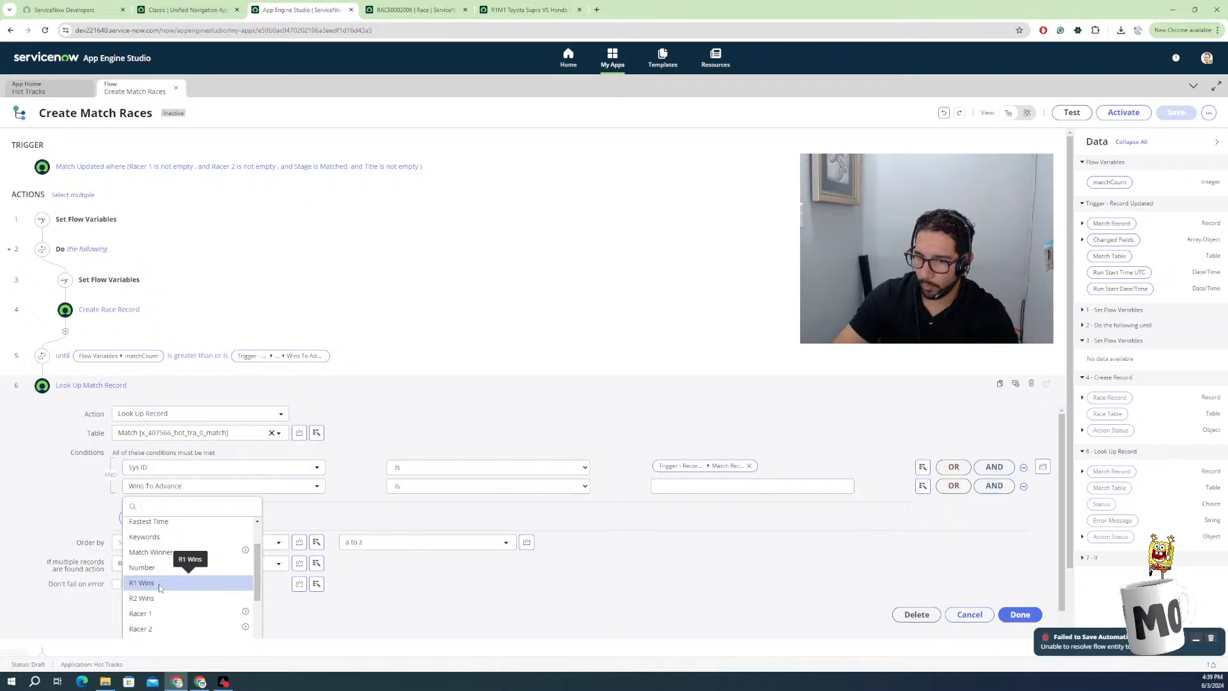
{"action": "left_click", "coordinate": [158, 585]}
{"action": "left_click", "coordinate": [446, 488]}
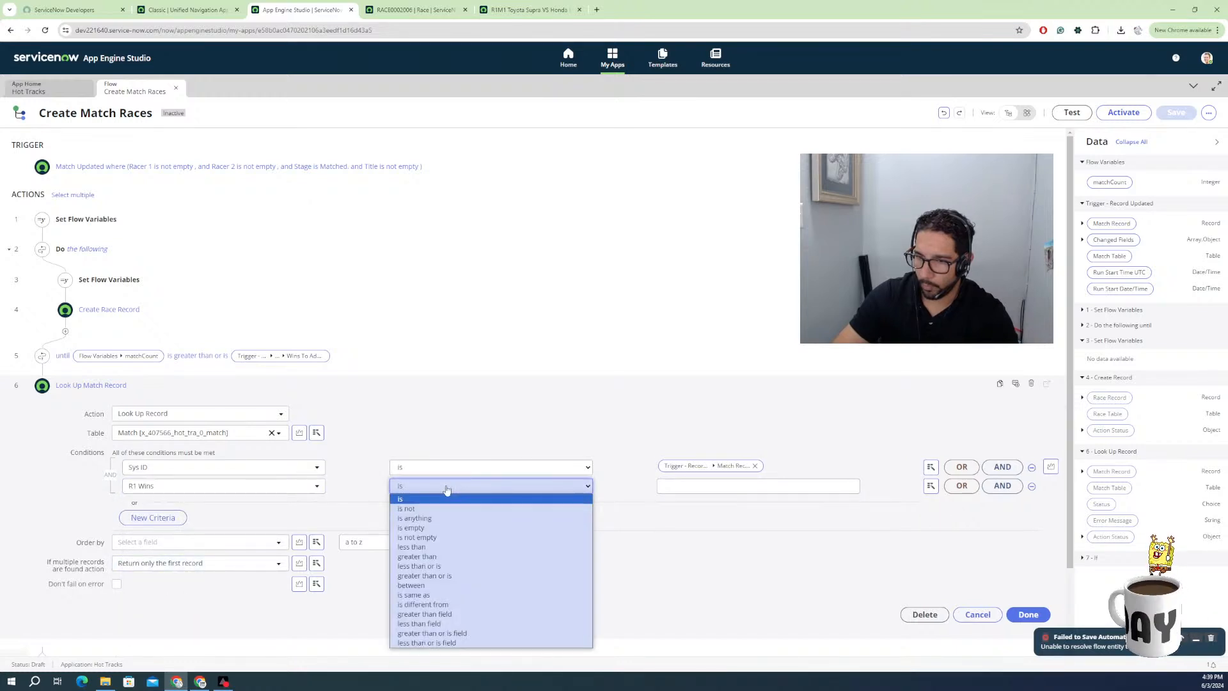
{"action": "left_click", "coordinate": [443, 550]}
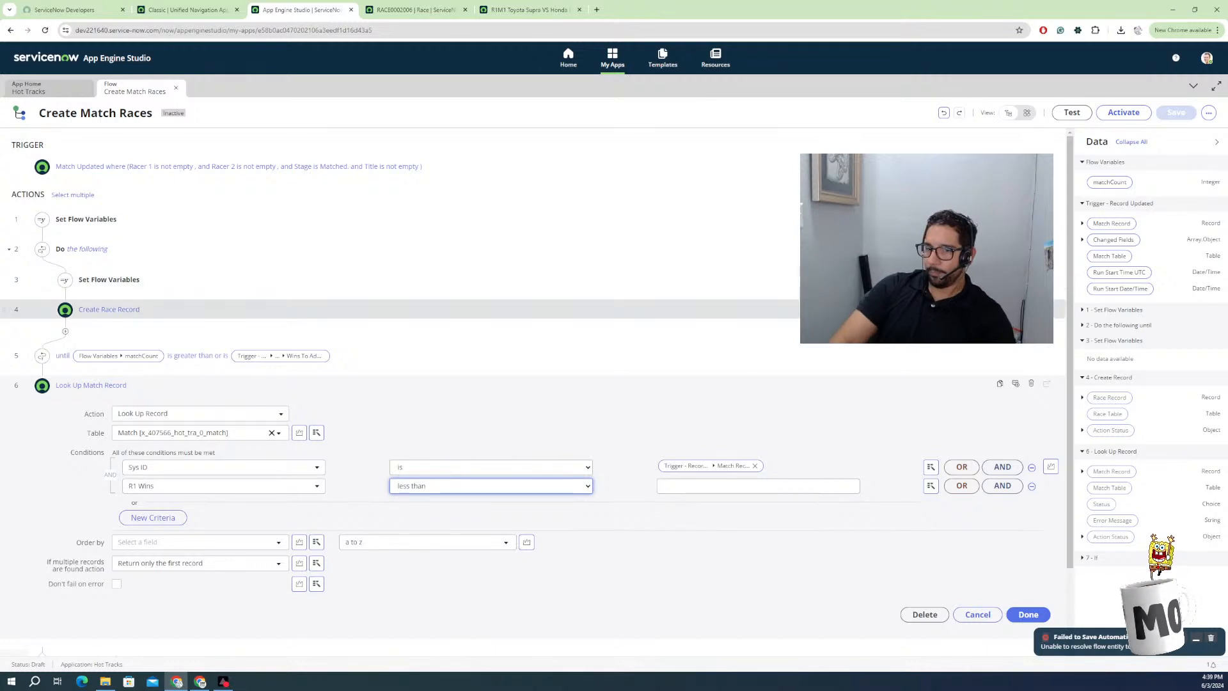
{"action": "left_click", "coordinate": [1032, 486]}
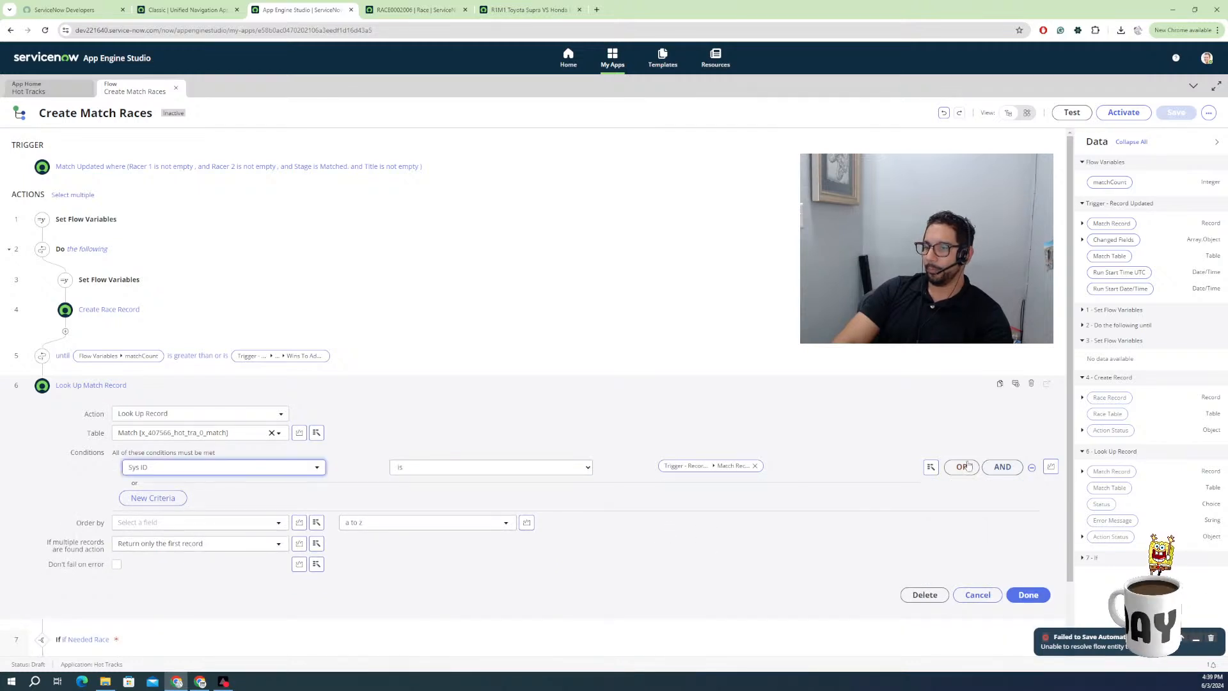
Add an AND condition containing an OR pair, and set its first row to R1 Wins less than the trigger Match Record's Wins To Advance.
{"action": "left_click", "coordinate": [1001, 468]}
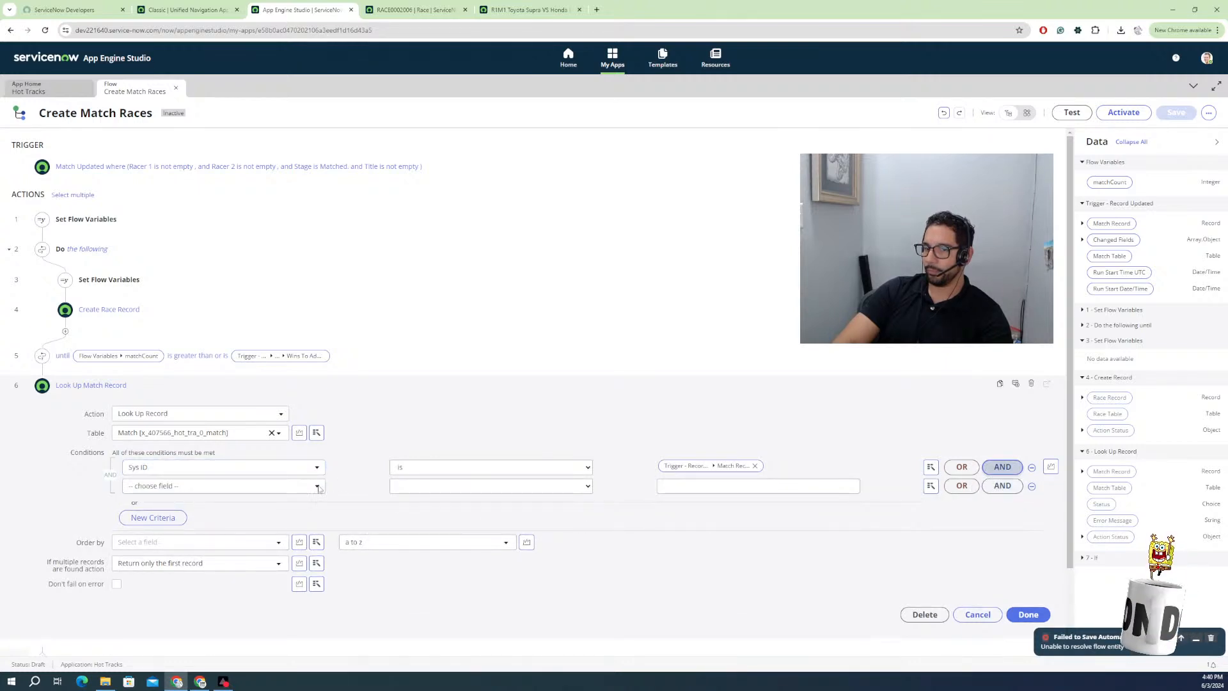
{"action": "left_click", "coordinate": [962, 486]}
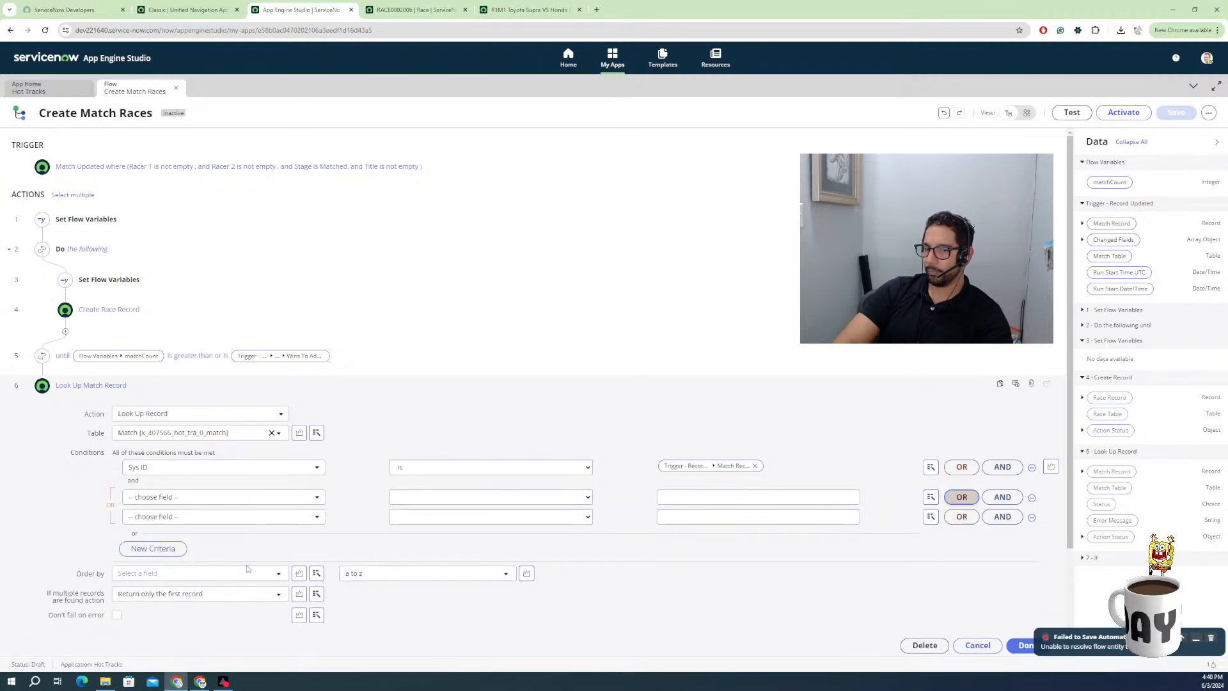
{"action": "left_click", "coordinate": [282, 505]}
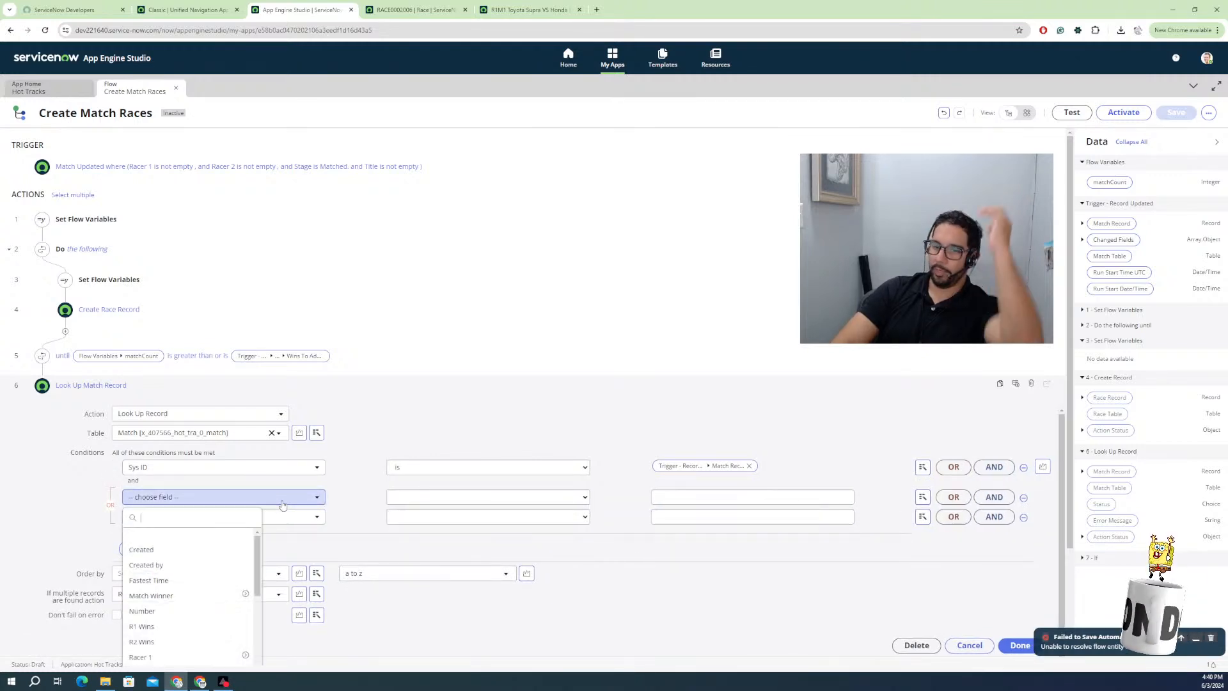
{"action": "left_click", "coordinate": [166, 626]}
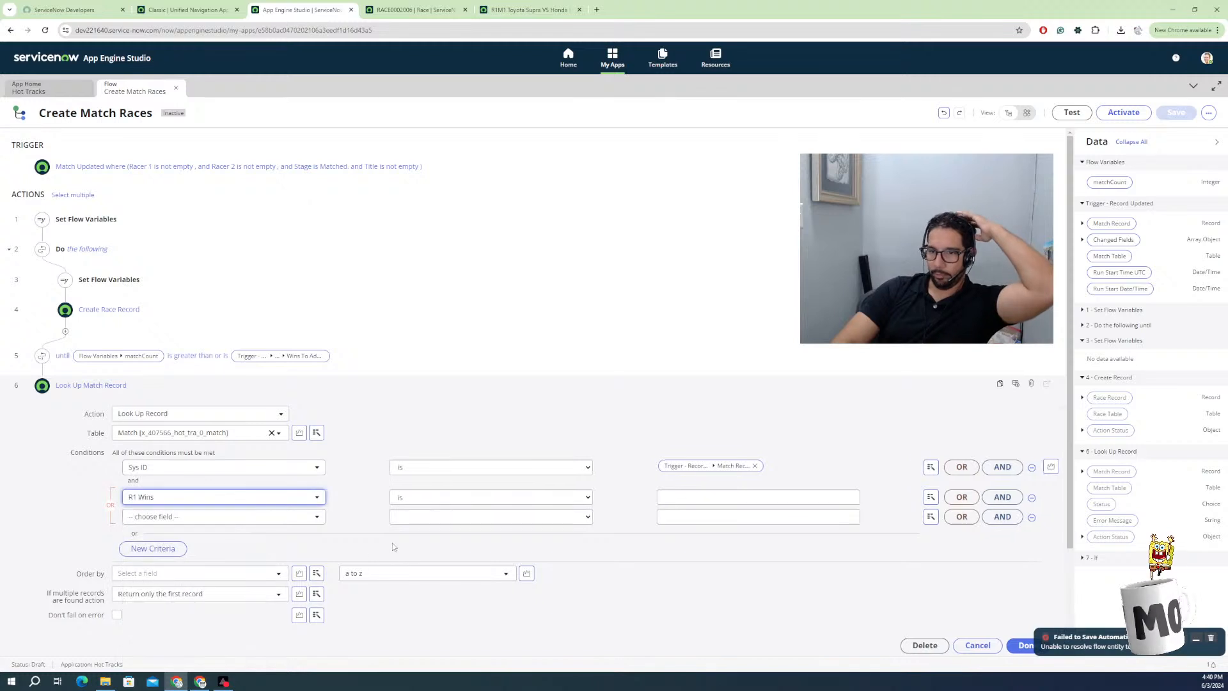
{"action": "left_click", "coordinate": [473, 496]}
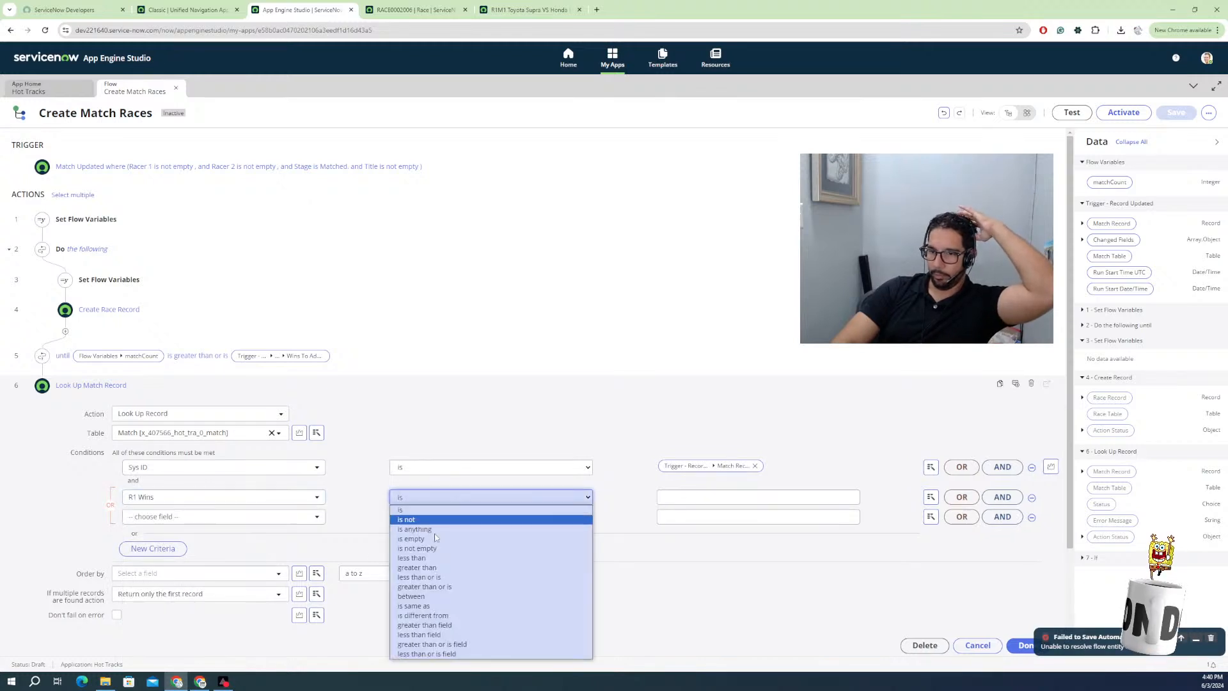
{"action": "left_click", "coordinate": [412, 557]}
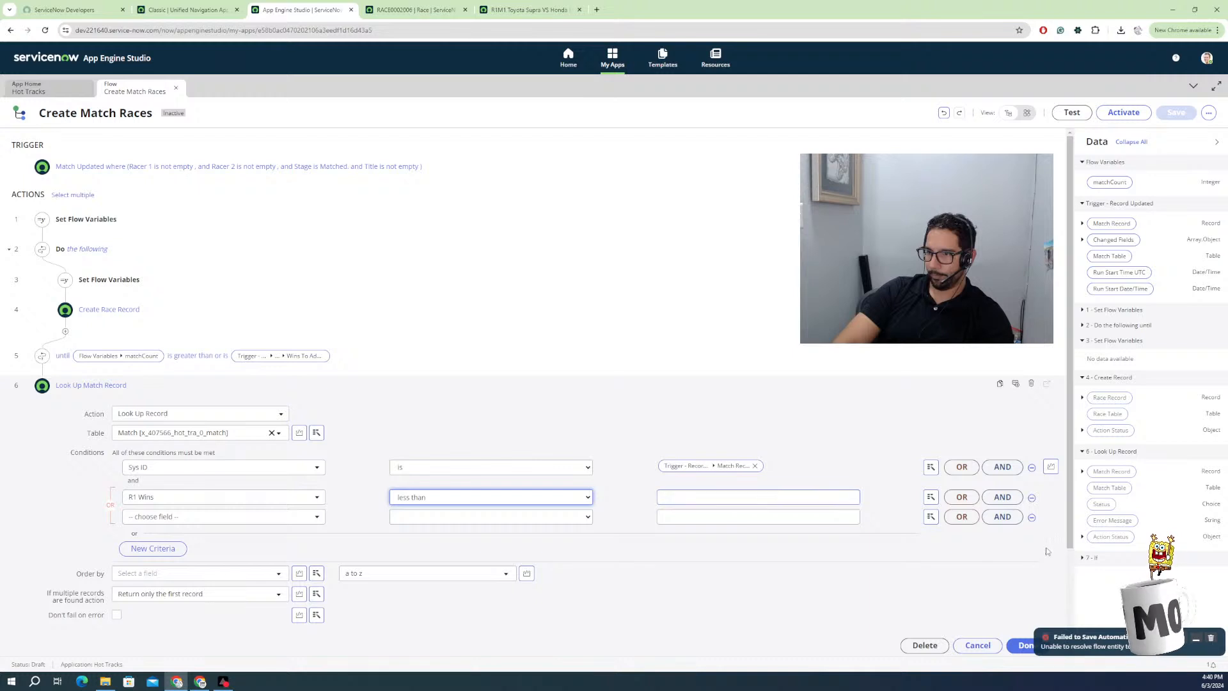
{"action": "left_click", "coordinate": [783, 499]}
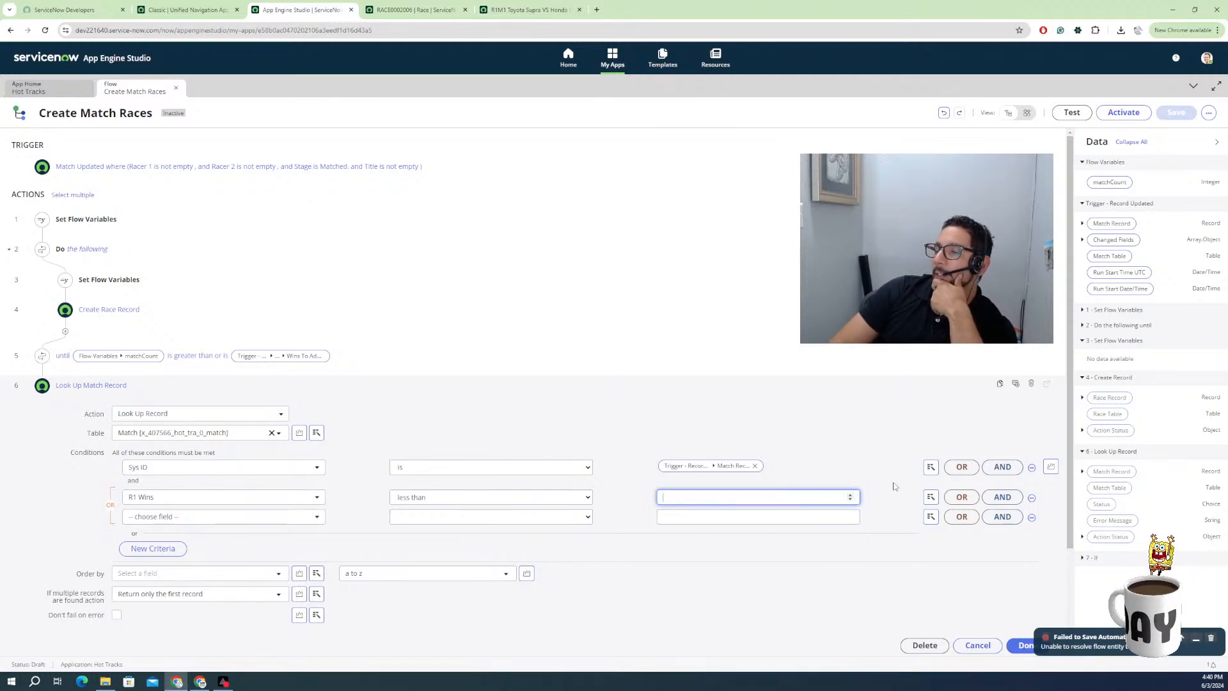
{"action": "left_click", "coordinate": [1083, 223]}
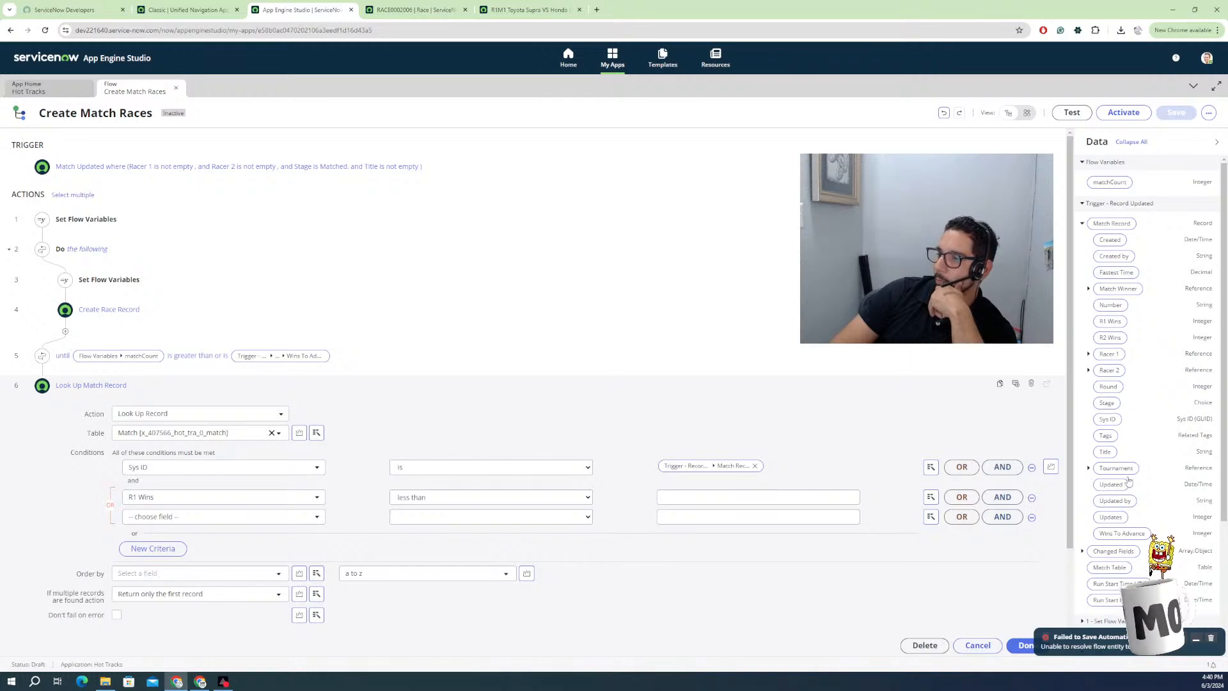
{"action": "left_click_drag", "start_coordinate": [1116, 540], "coordinate": [584, 488]}
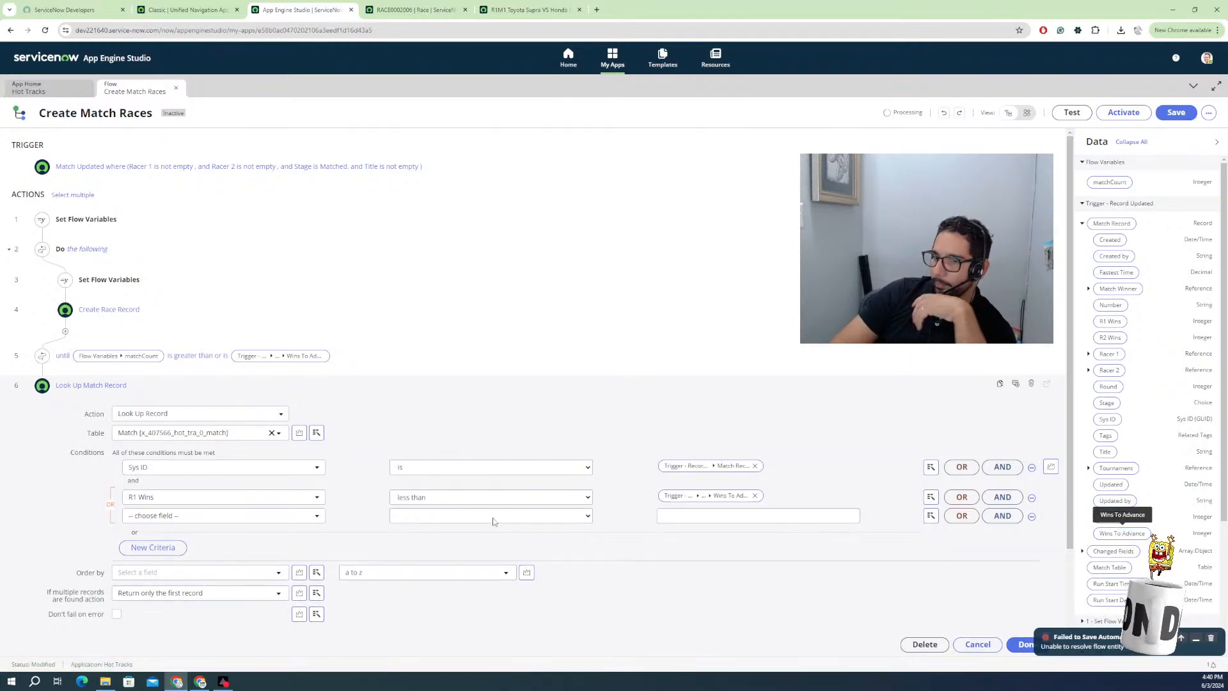
Set the second row of the OR pair to R2 Wins less than the trigger Match Record's Wins To Advance.
{"action": "left_click", "coordinate": [275, 515]}
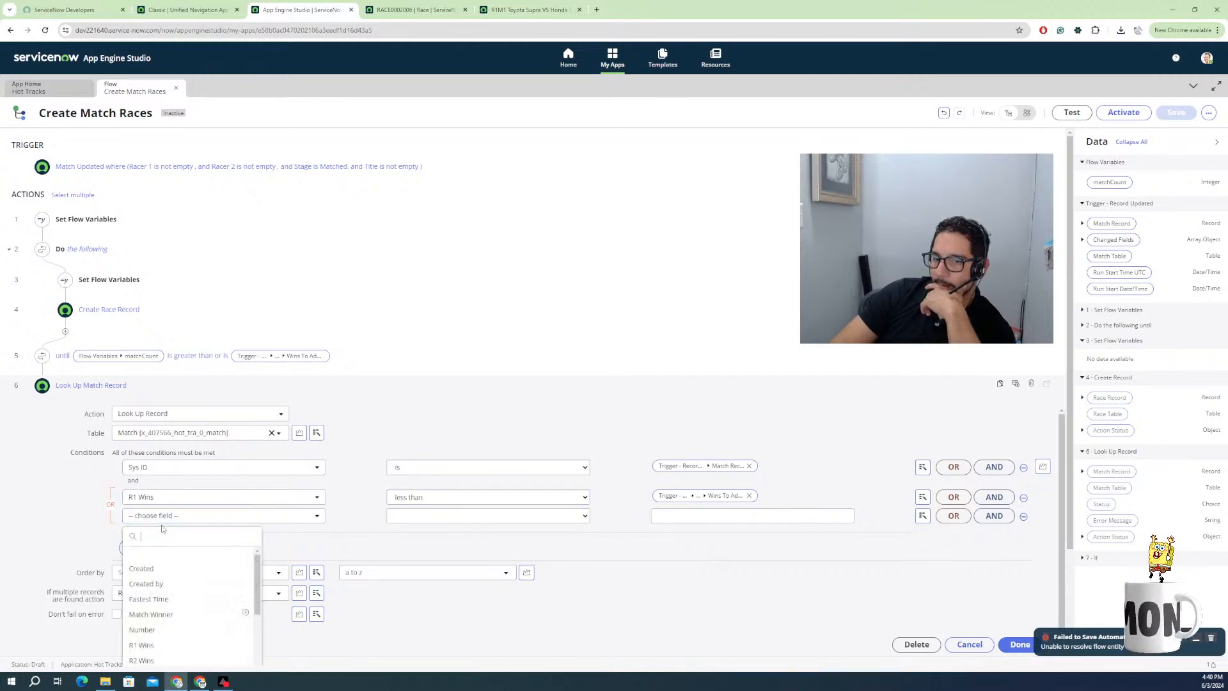
{"action": "left_click", "coordinate": [144, 659]}
{"action": "left_click", "coordinate": [525, 522]}
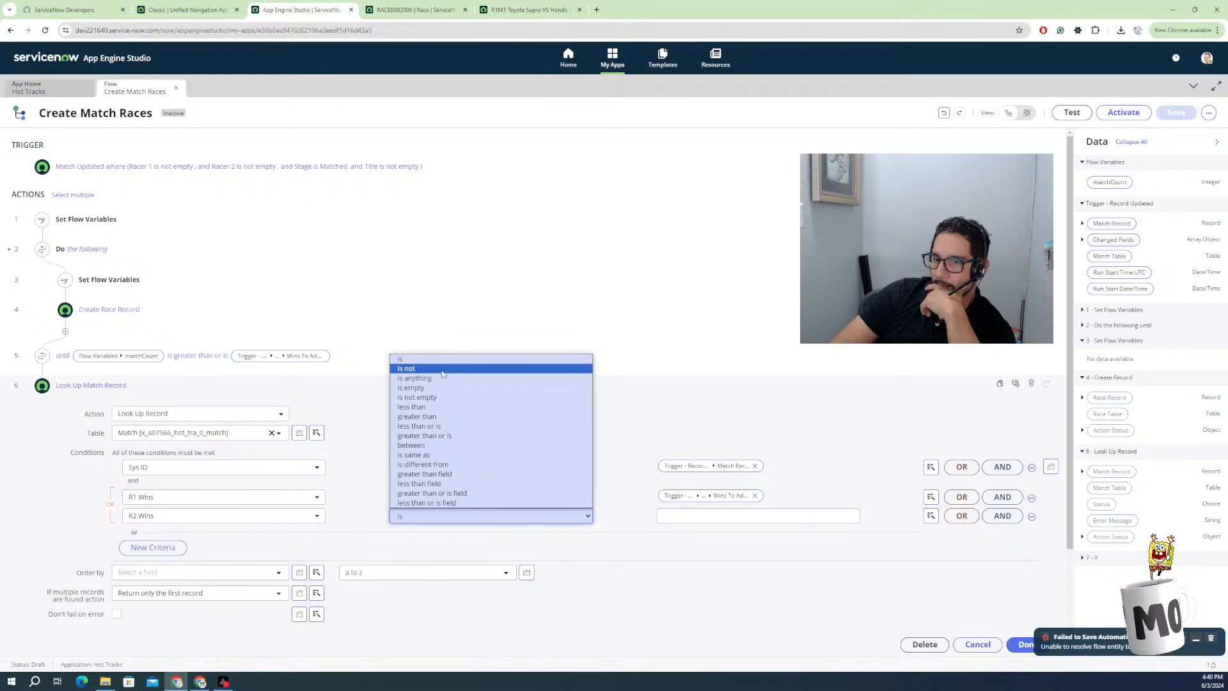
{"action": "left_click", "coordinate": [736, 517]}
{"action": "left_click", "coordinate": [475, 516]}
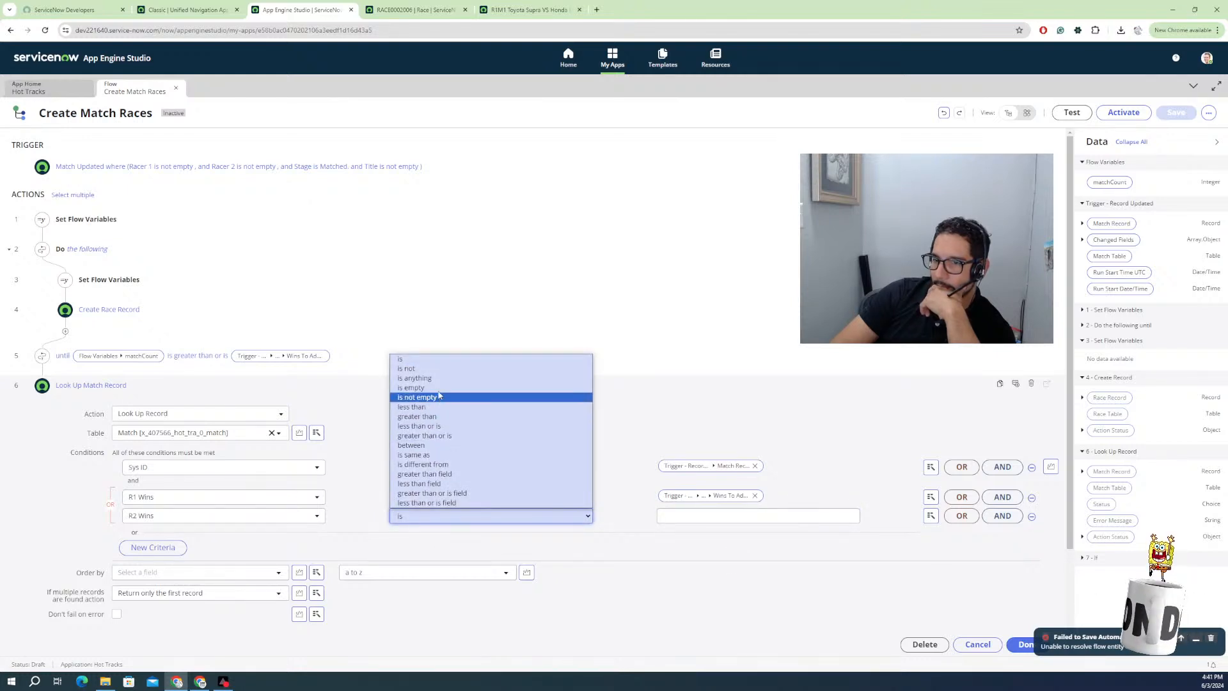
{"action": "left_click", "coordinate": [426, 407]}
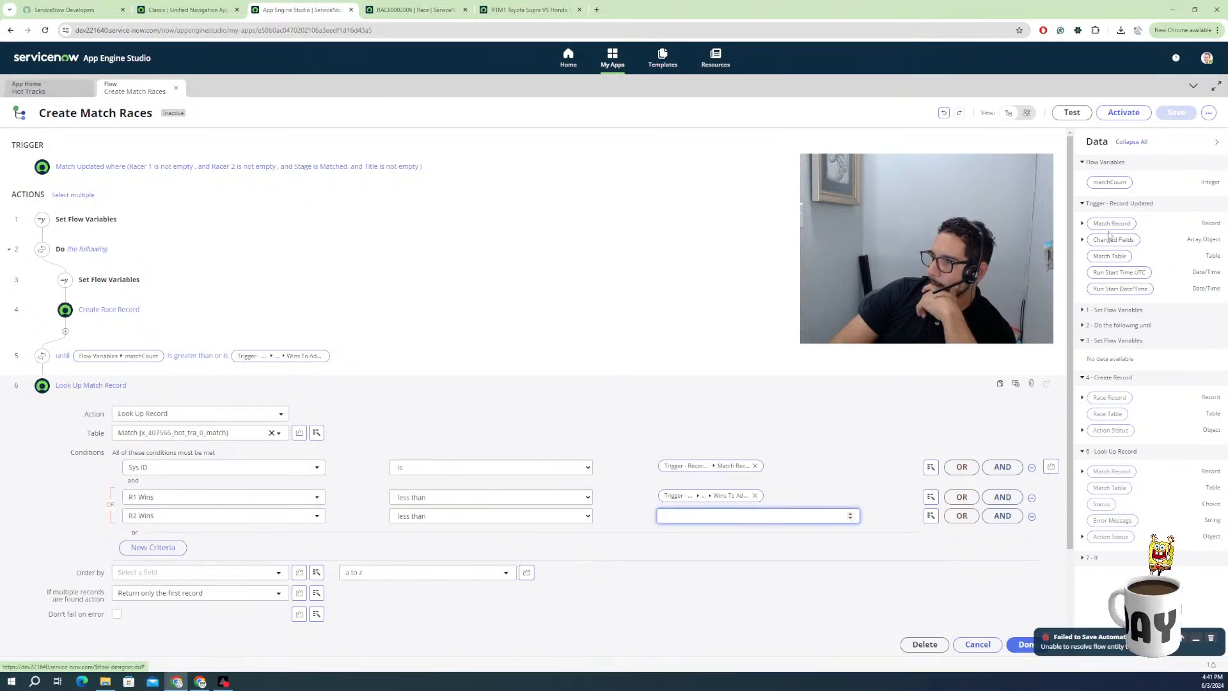
{"action": "left_click", "coordinate": [1082, 224]}
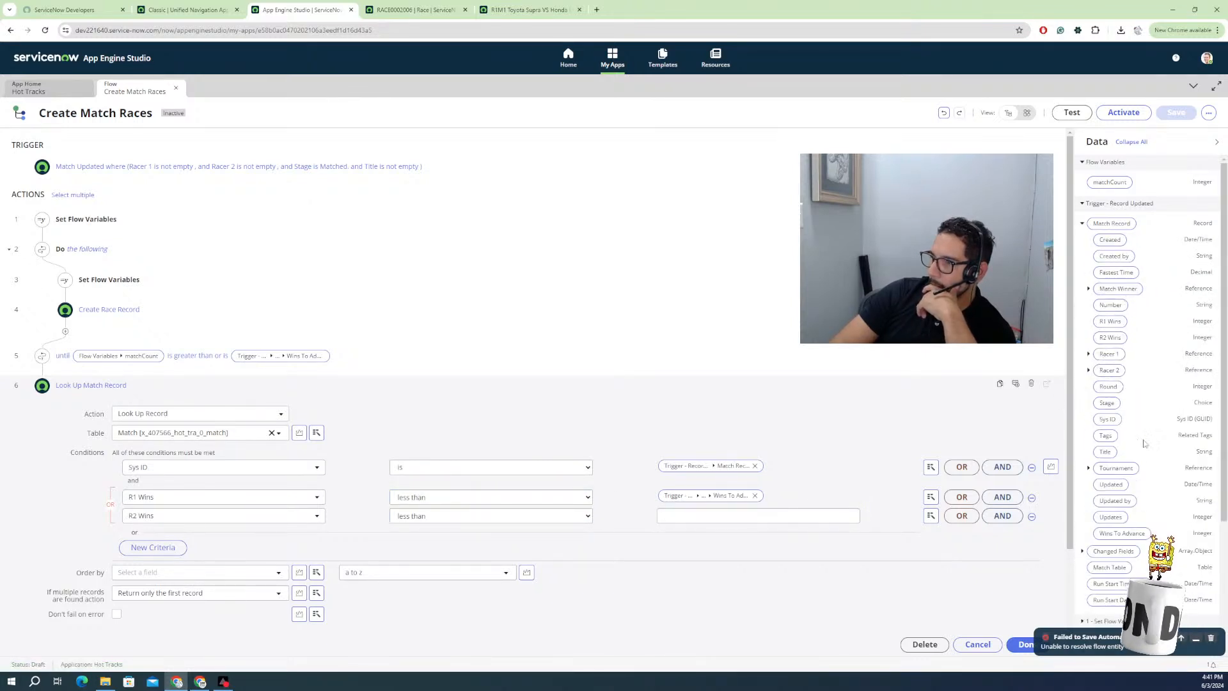
{"action": "left_click_drag", "start_coordinate": [1125, 534], "coordinate": [682, 510]}
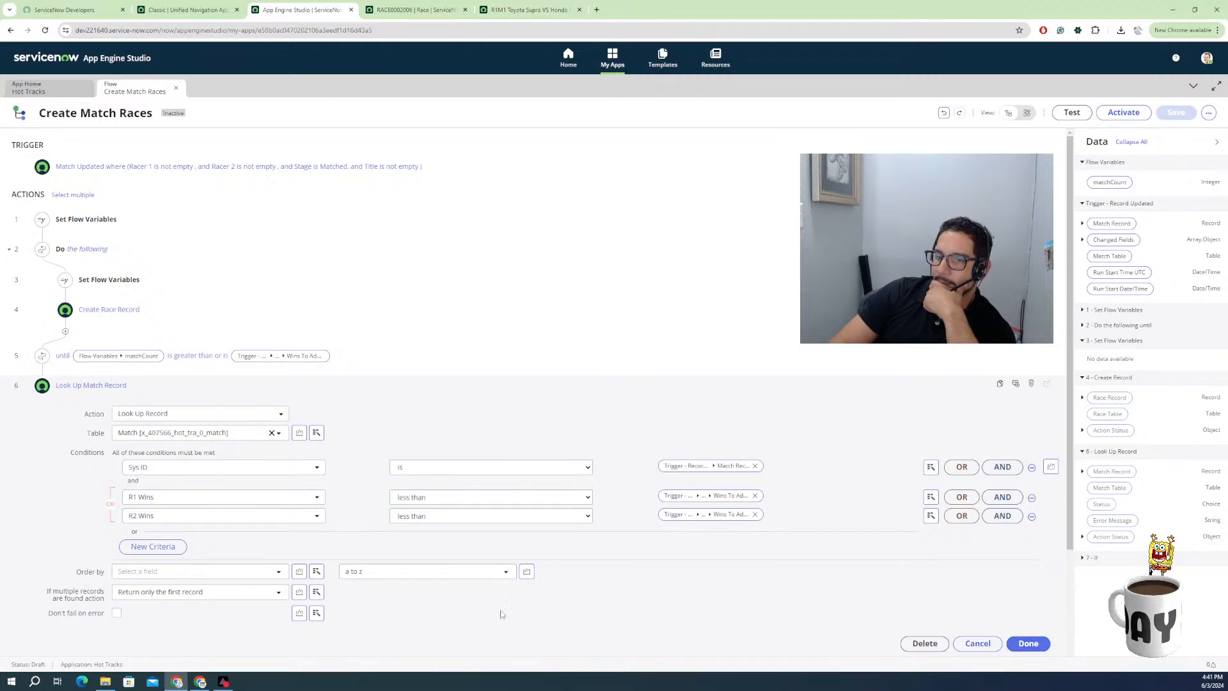
Finish the Look Up Match Record action and delete the empty If Needed Race condition below it.
{"action": "left_click", "coordinate": [1028, 644]}
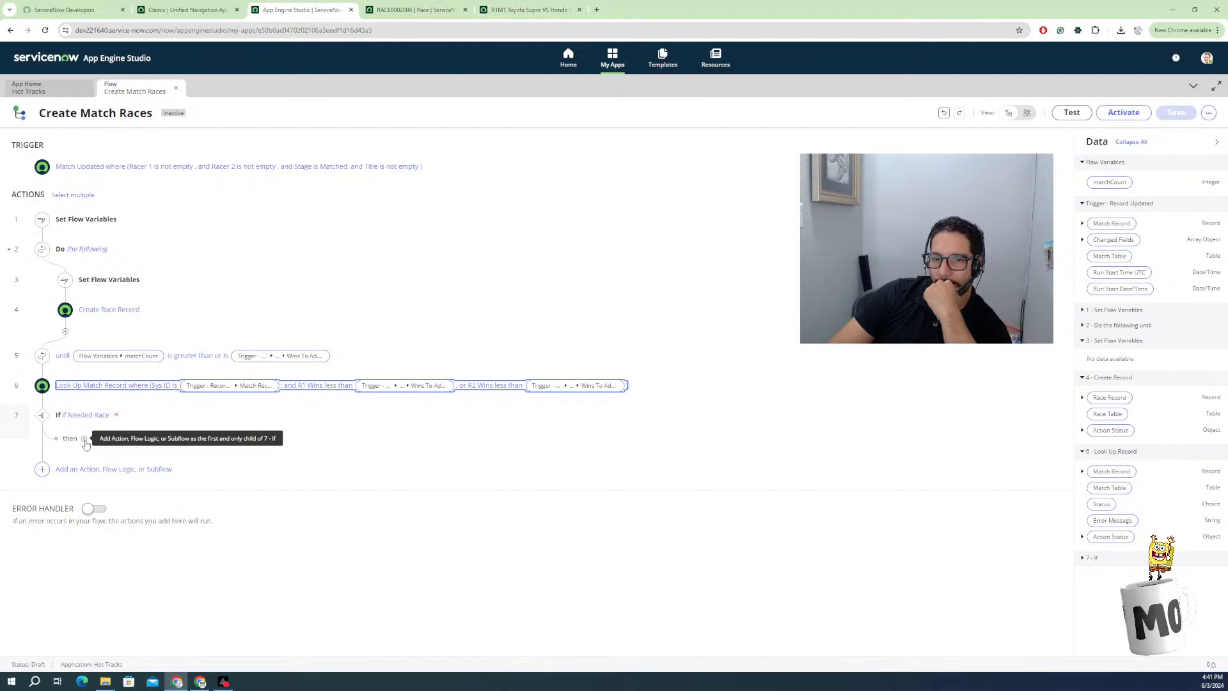
{"action": "left_click", "coordinate": [89, 414]}
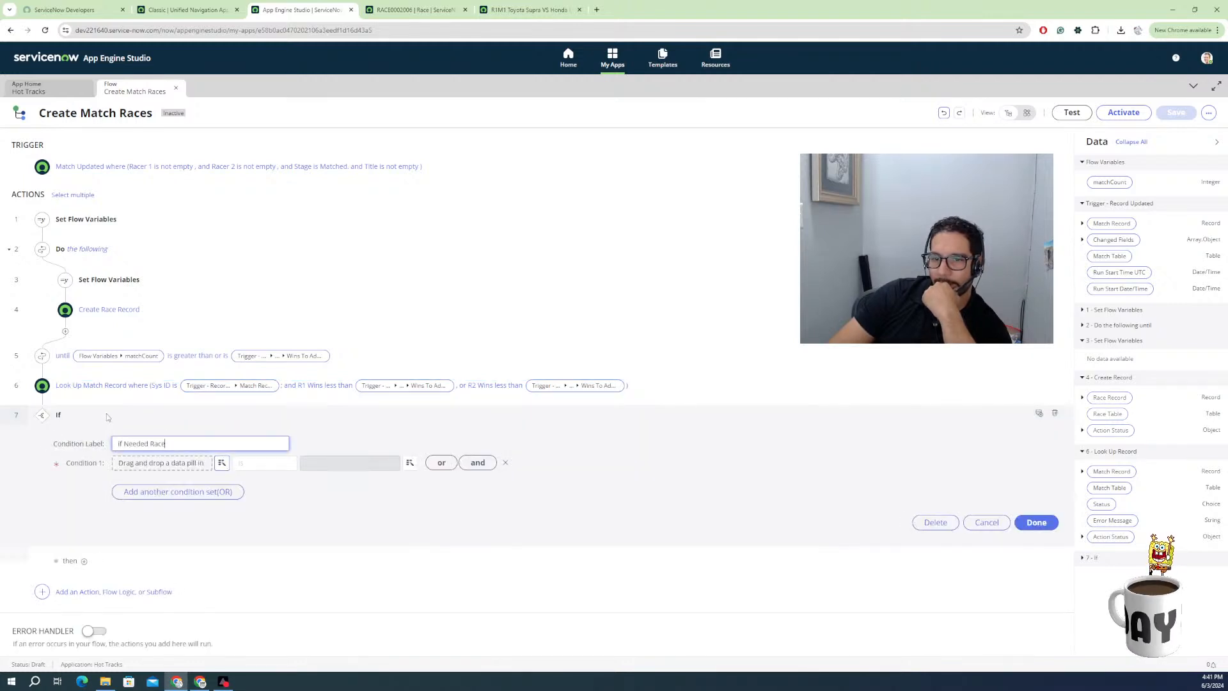
{"action": "left_click", "coordinate": [203, 463]}
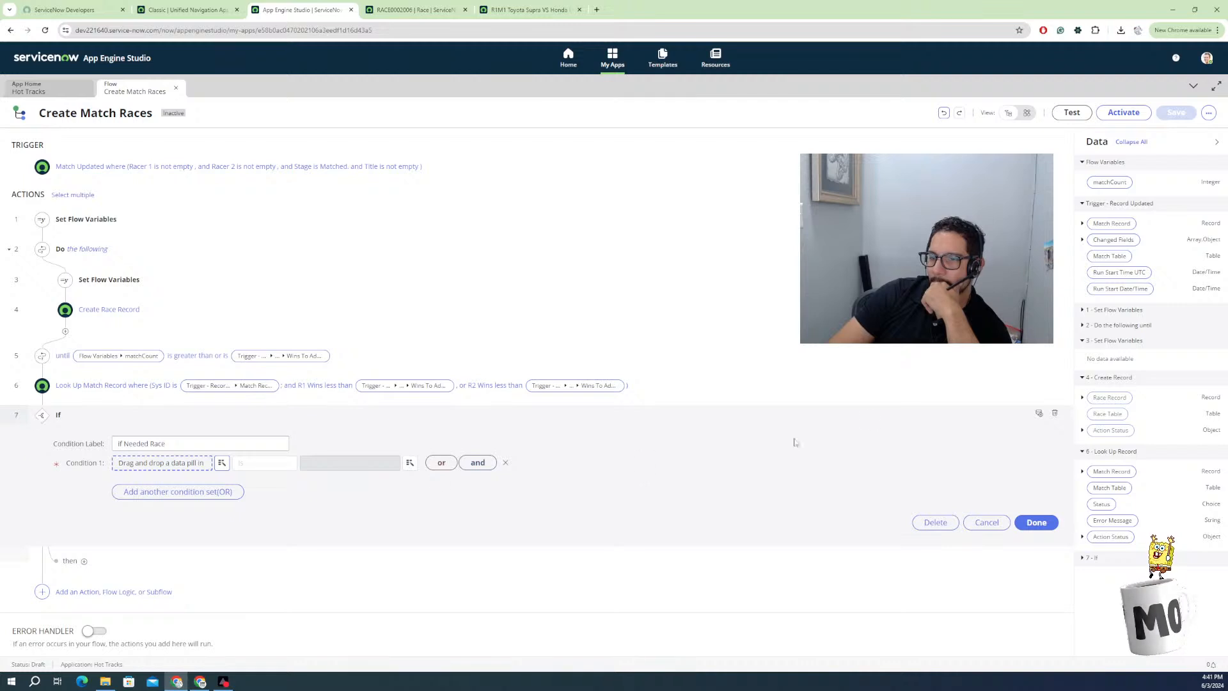
{"action": "left_click", "coordinate": [1054, 413]}
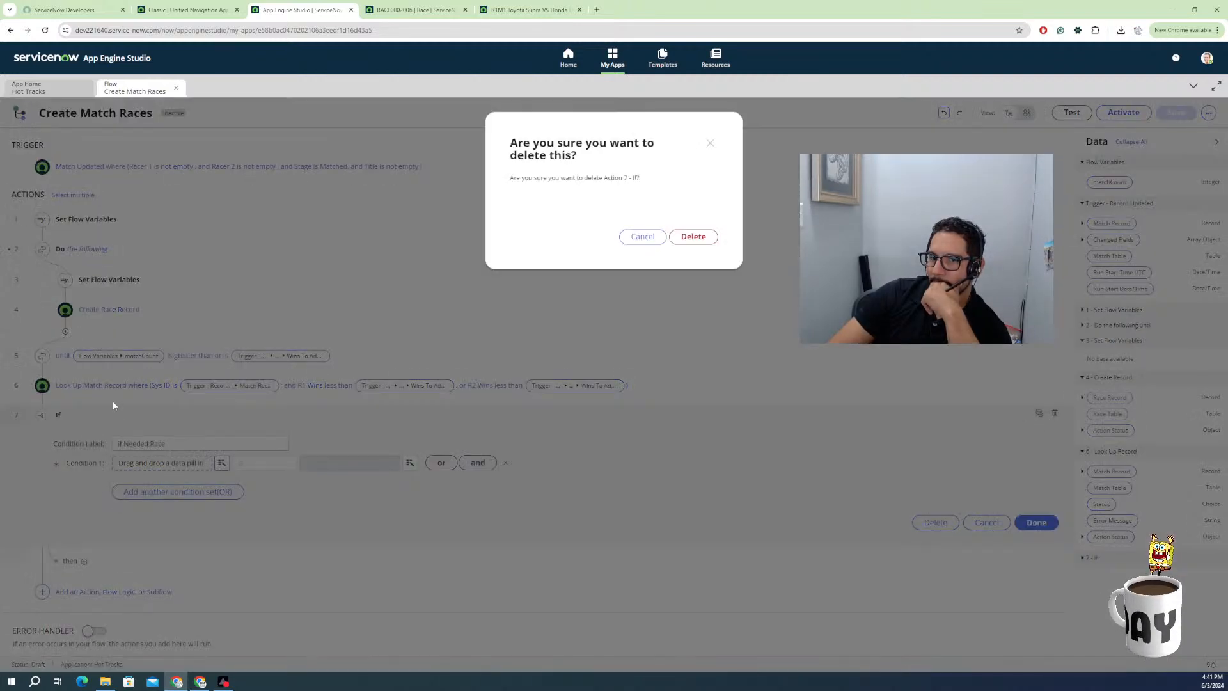
{"action": "left_click", "coordinate": [693, 236]}
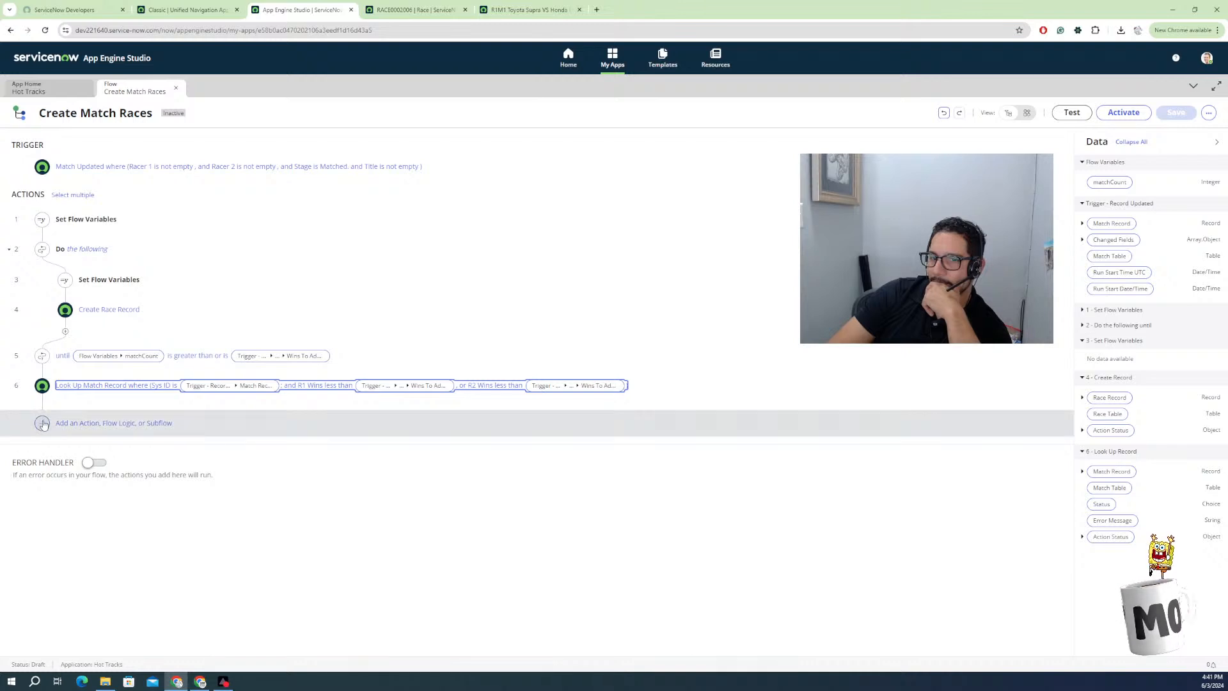
Add a Create Record action after the match lookup, using the Race [x_407566_hot_tra_0_race] table.
{"action": "left_click", "coordinate": [42, 422]}
{"action": "left_click", "coordinate": [102, 429]}
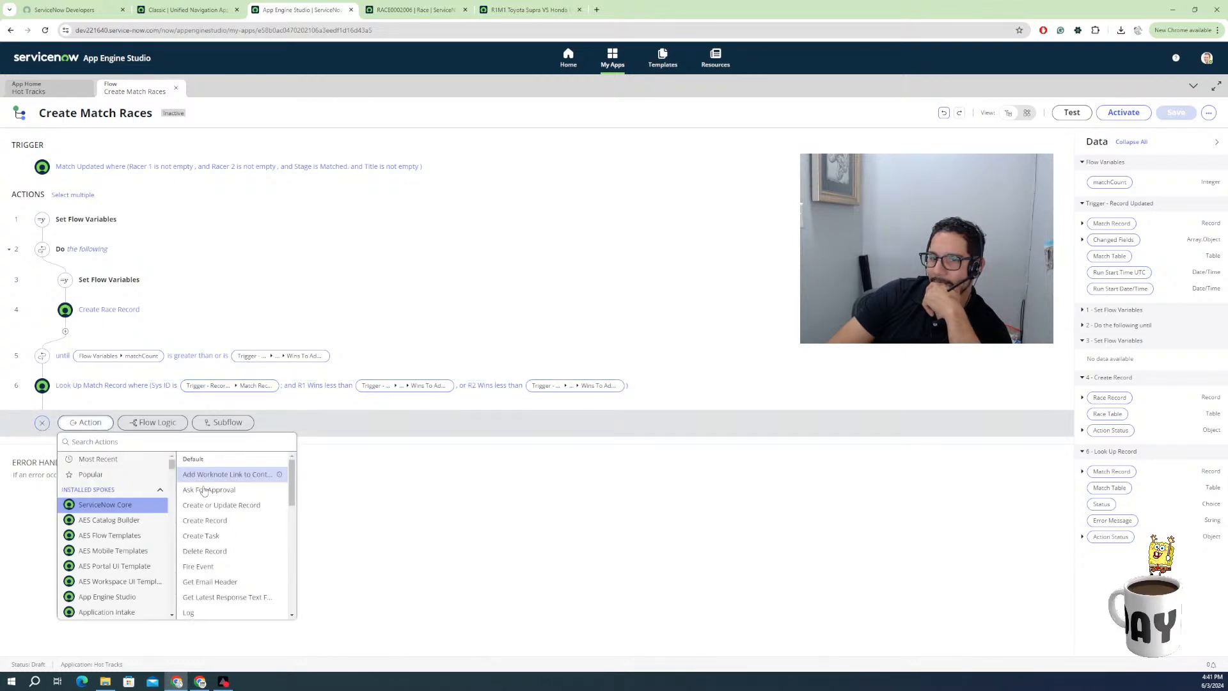
{"action": "left_click", "coordinate": [205, 519]}
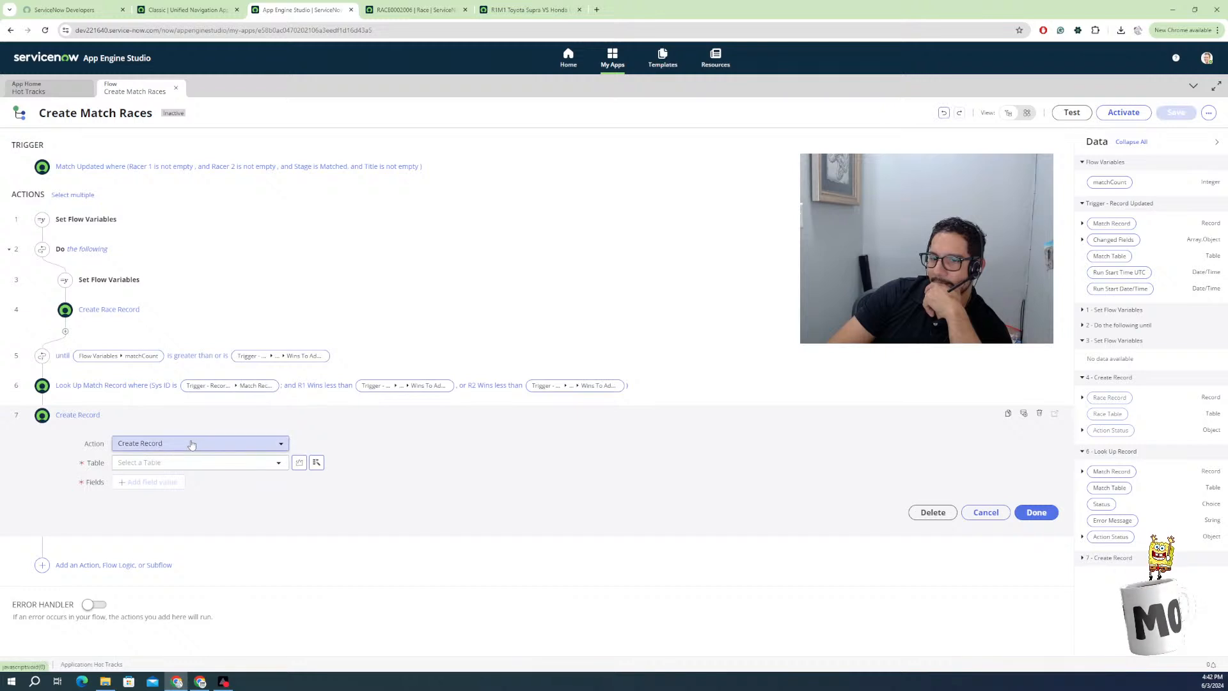
{"action": "left_click", "coordinate": [263, 466]}
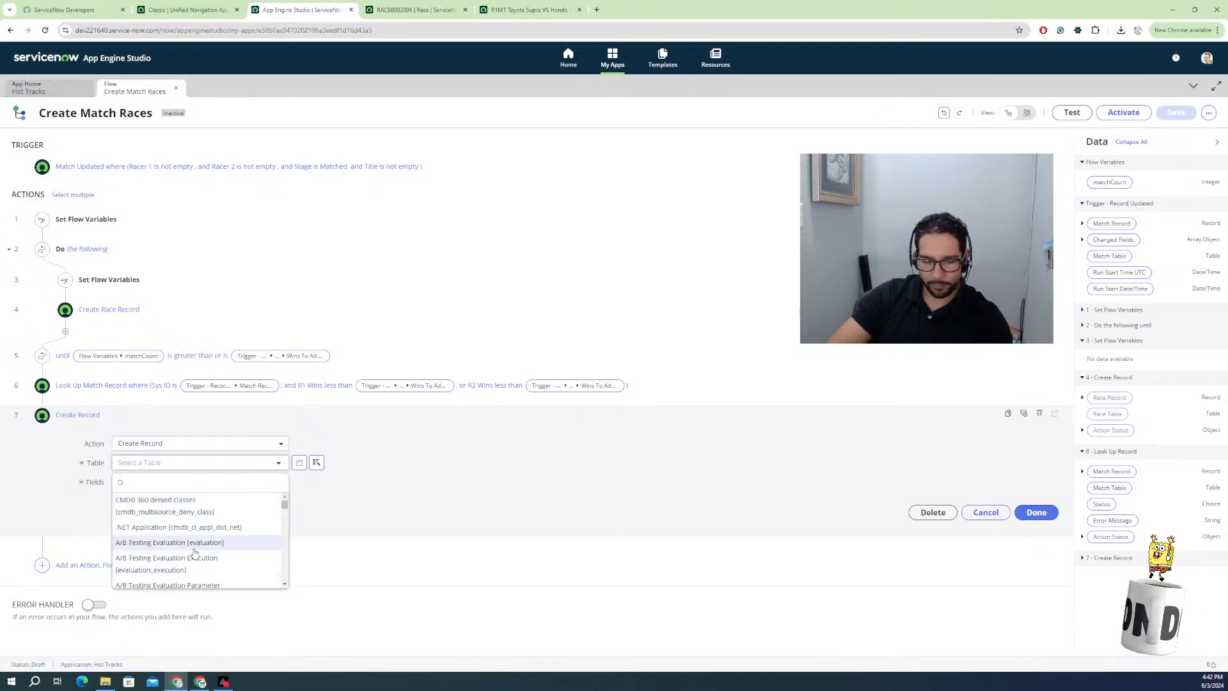
{"action": "type", "text": "race"}
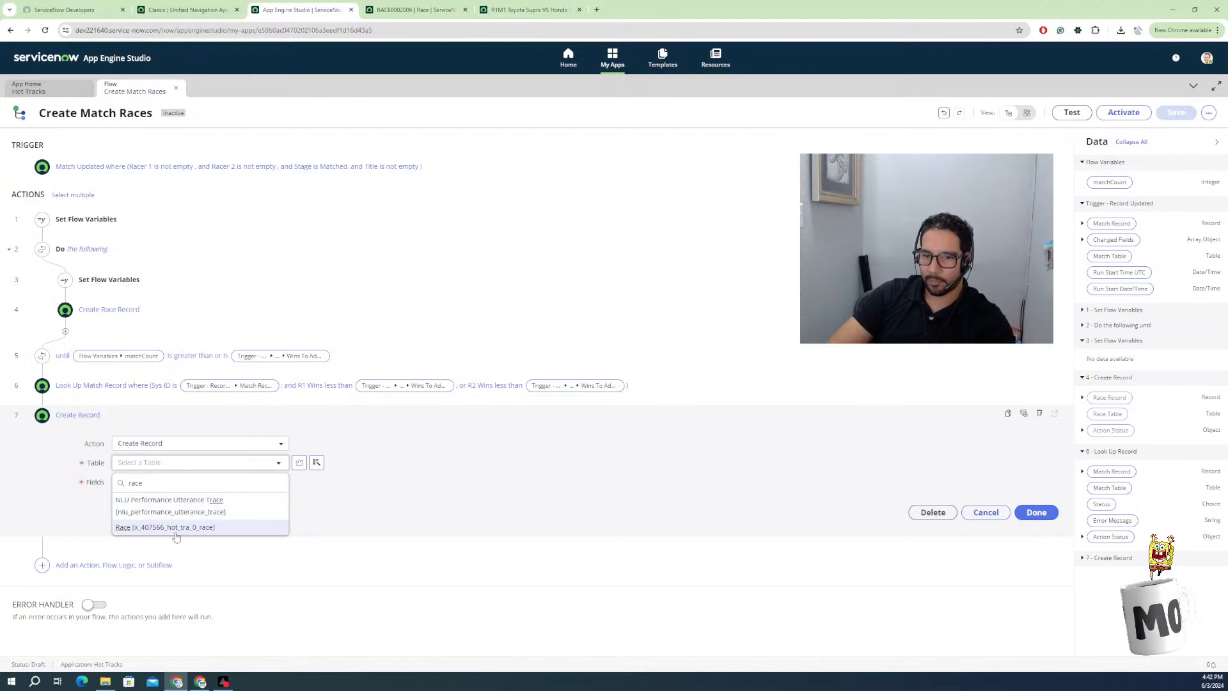
{"action": "left_click", "coordinate": [155, 530]}
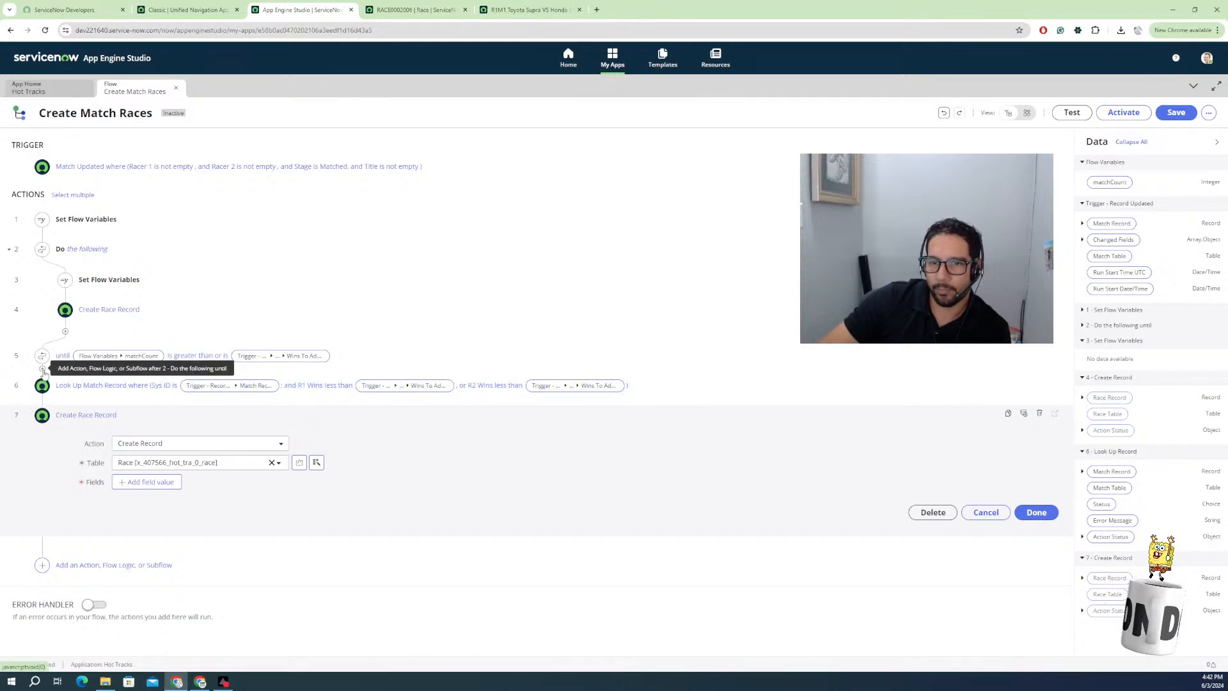
Insert an If condition between the Do Until loop and the match lookup, labelled If Winner.
{"action": "left_click", "coordinate": [43, 371]}
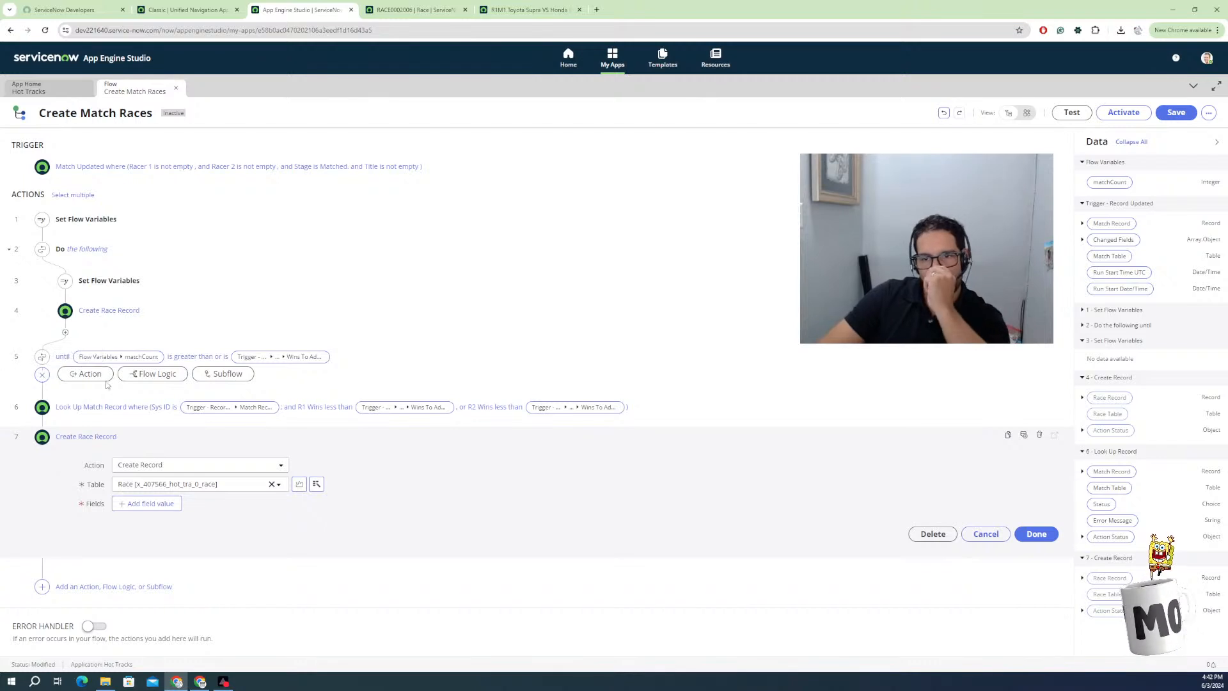
{"action": "left_click", "coordinate": [148, 373]}
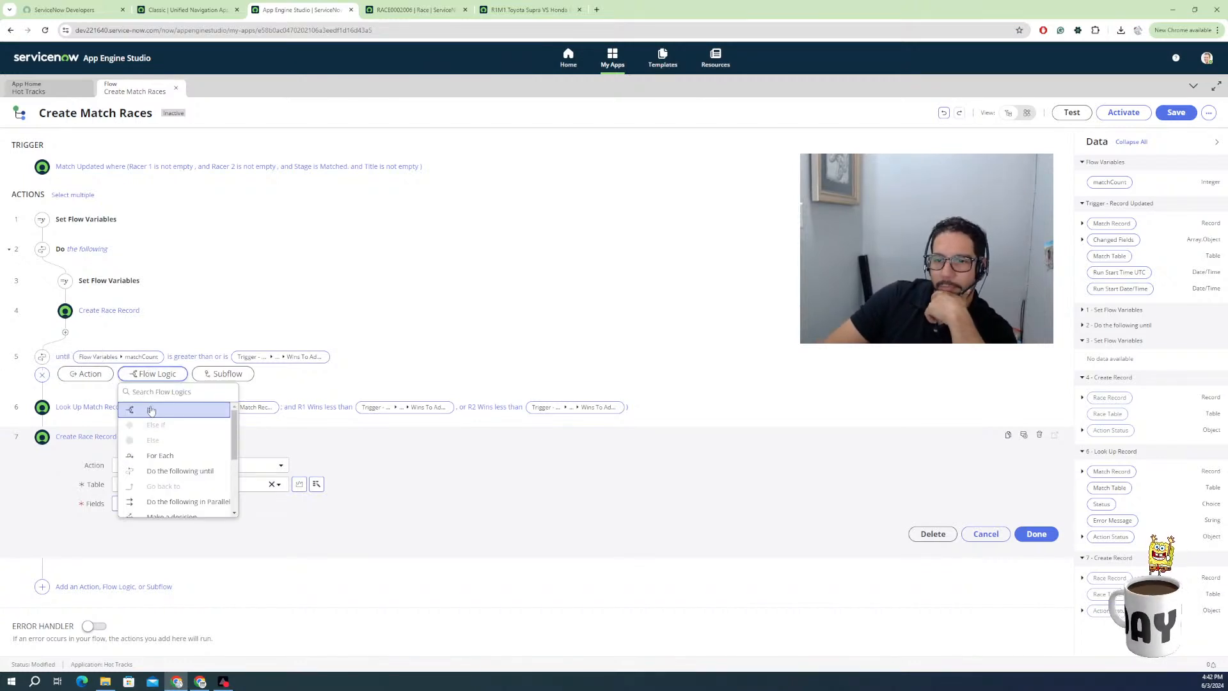
{"action": "left_click", "coordinate": [149, 411]}
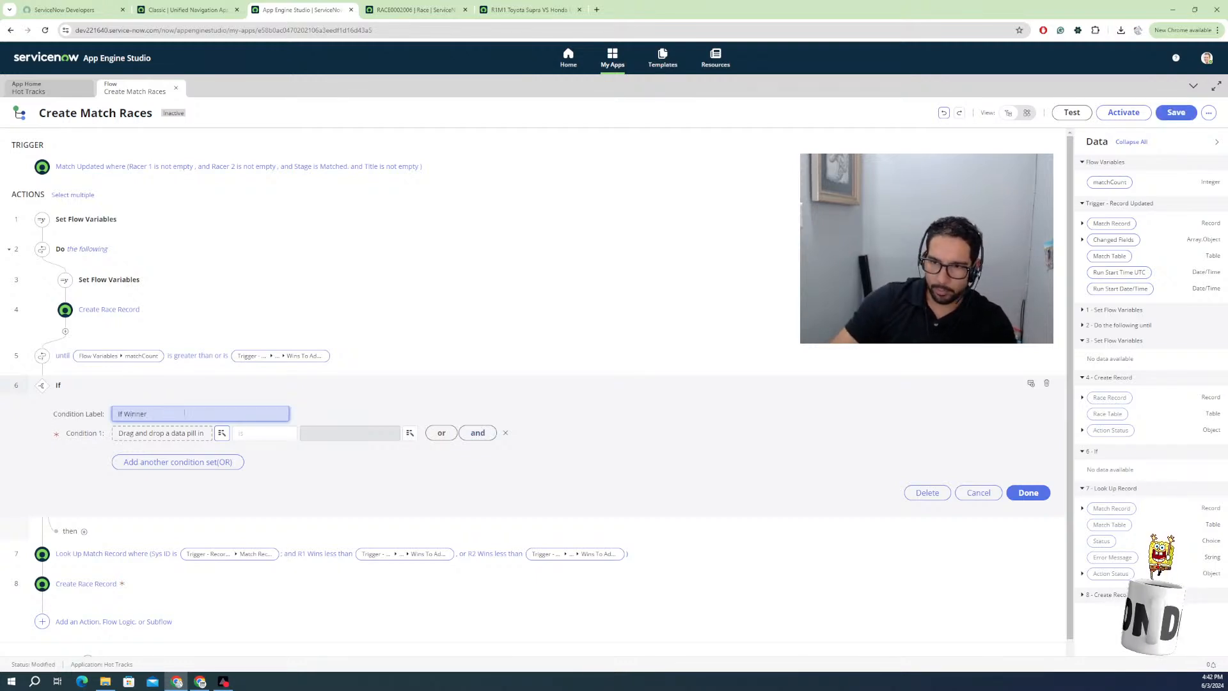
{"action": "key", "text": "Tab"}
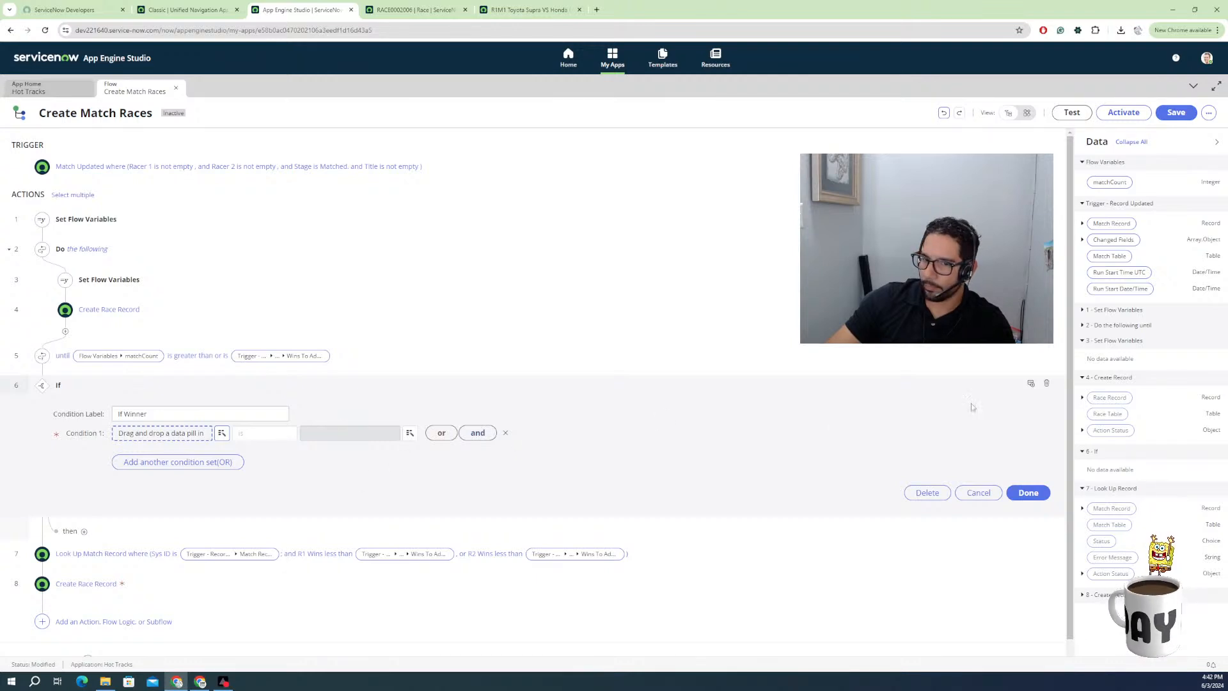
Set the If Winner branch's first condition to the trigger Match Record's R1 Wins is Wins To Advance.
{"action": "left_click", "coordinate": [1082, 224]}
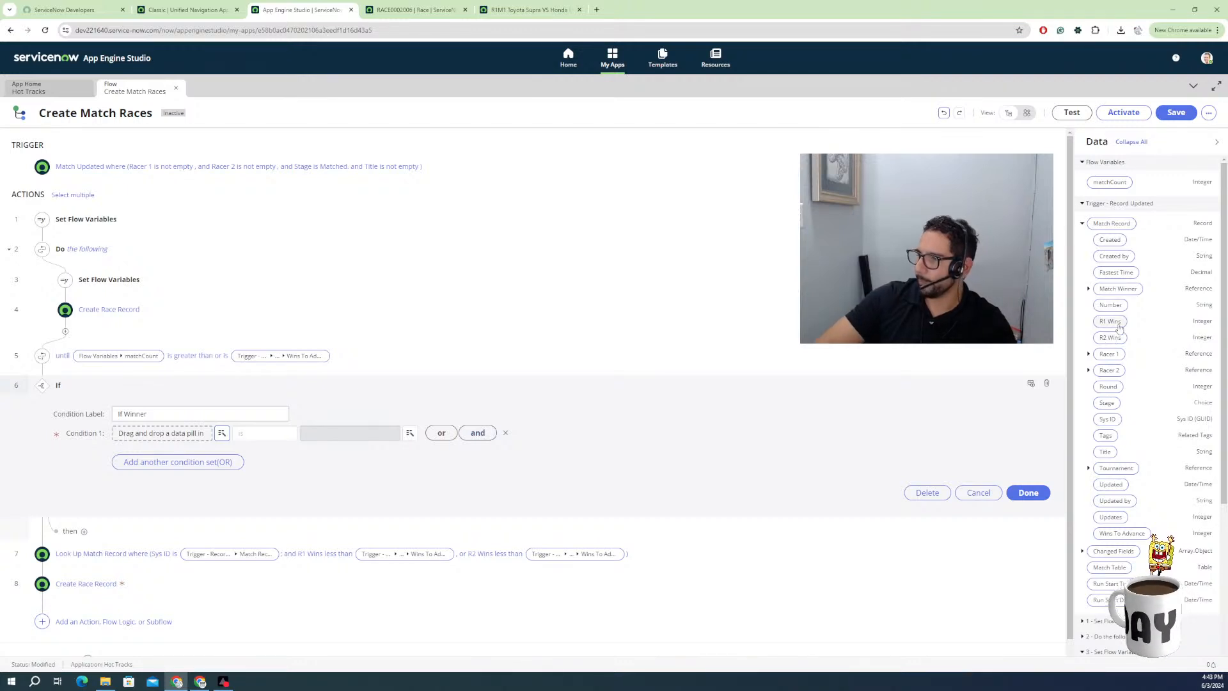
{"action": "left_click_drag", "start_coordinate": [1110, 327], "coordinate": [166, 442]}
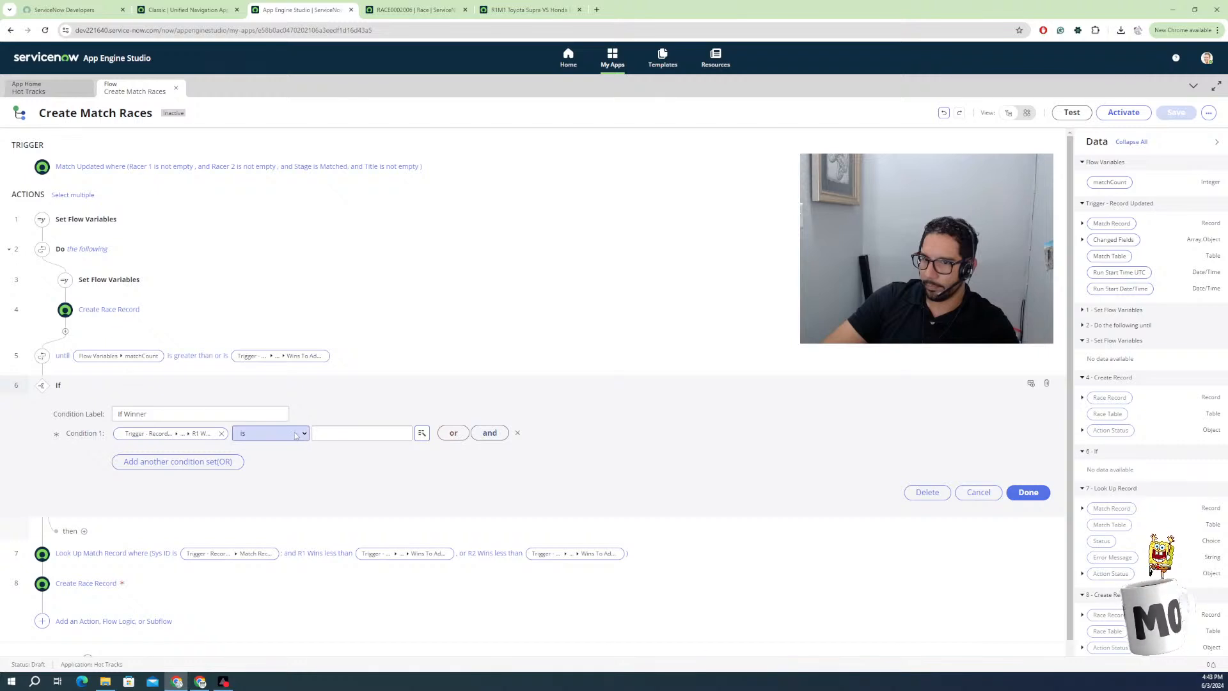
{"action": "left_click", "coordinate": [332, 432]}
{"action": "left_click", "coordinate": [1082, 223]}
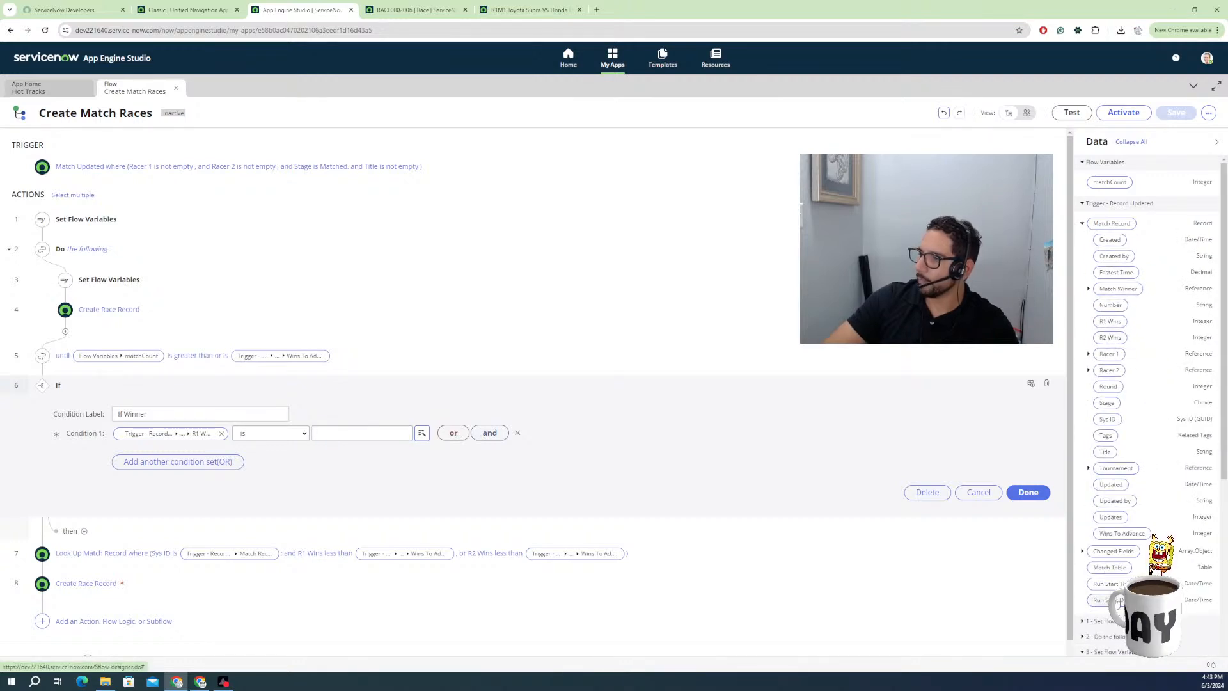
{"action": "left_click_drag", "start_coordinate": [1107, 539], "coordinate": [363, 433]}
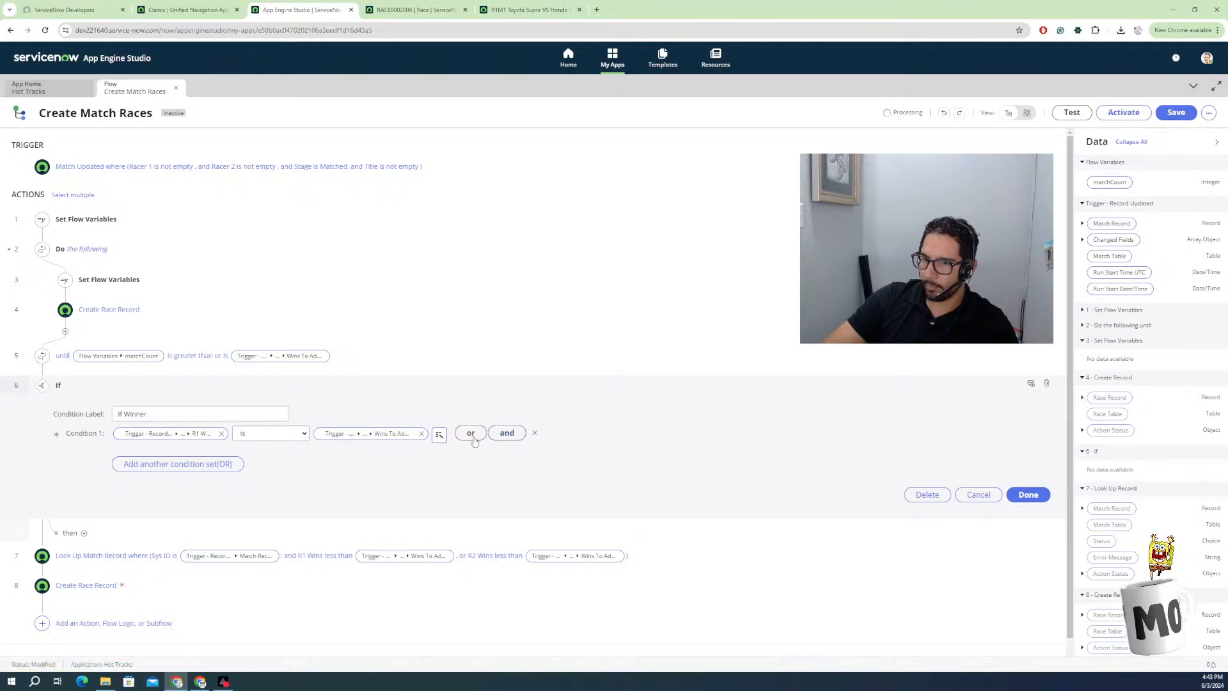
Add an OR condition that the trigger Match Record's R2 Wins is Wins To Advance, and finish the If Winner branch.
{"action": "left_click", "coordinate": [471, 432]}
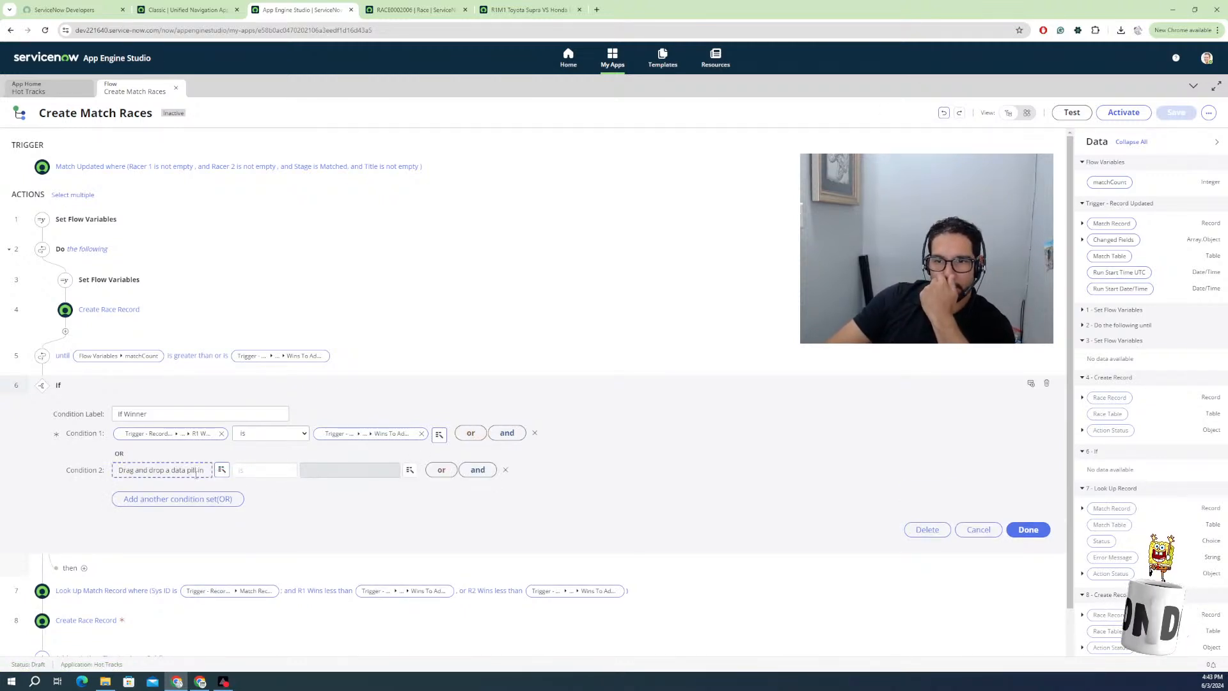
{"action": "left_click", "coordinate": [1082, 224]}
{"action": "left_click_drag", "start_coordinate": [1104, 371], "coordinate": [261, 473]}
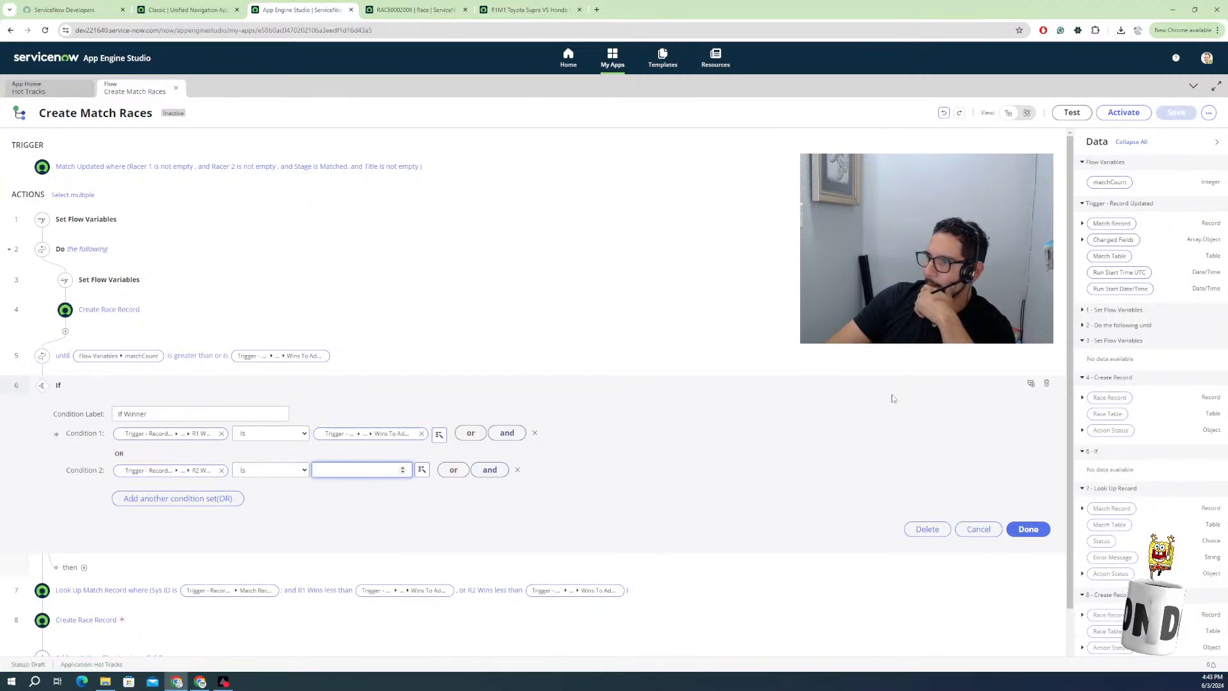
{"action": "left_click", "coordinate": [1082, 223]}
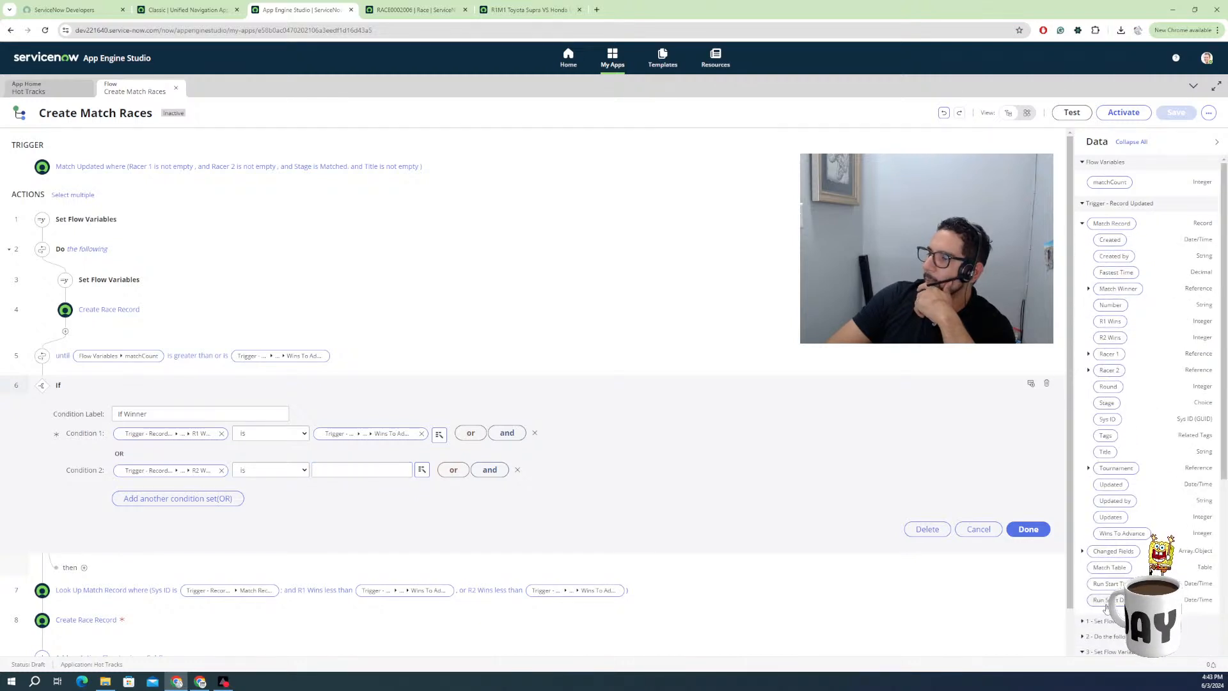
{"action": "left_click_drag", "start_coordinate": [1114, 533], "coordinate": [366, 470]}
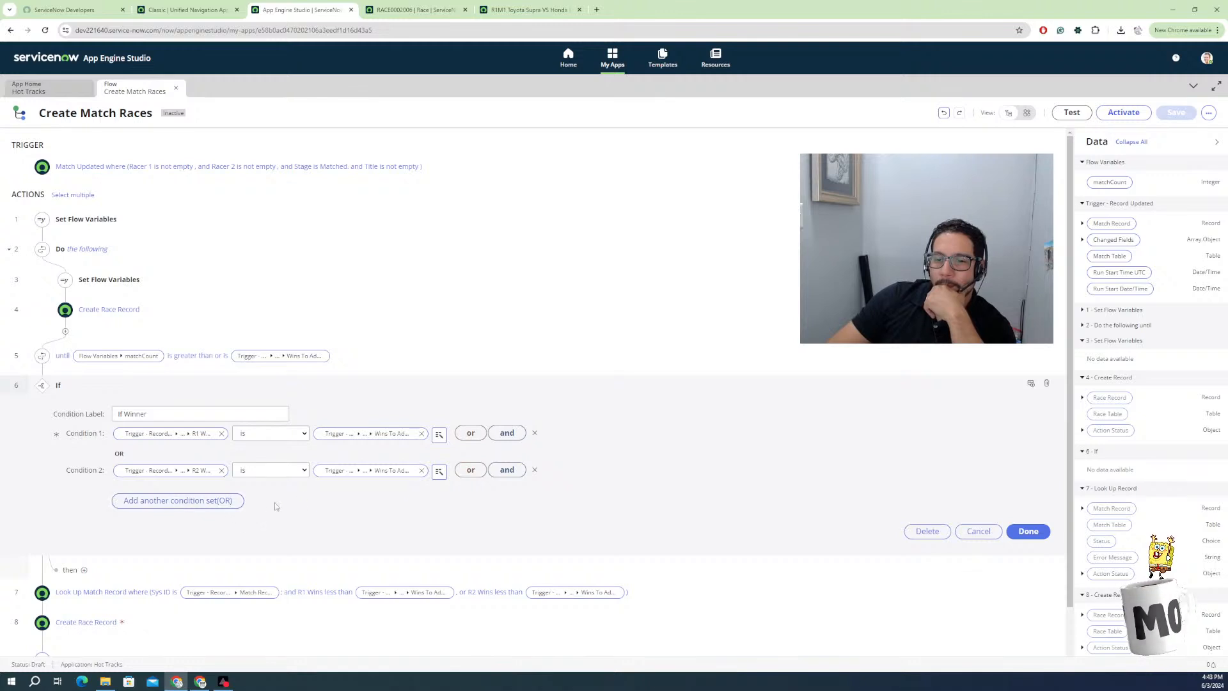
{"action": "left_click", "coordinate": [1028, 531]}
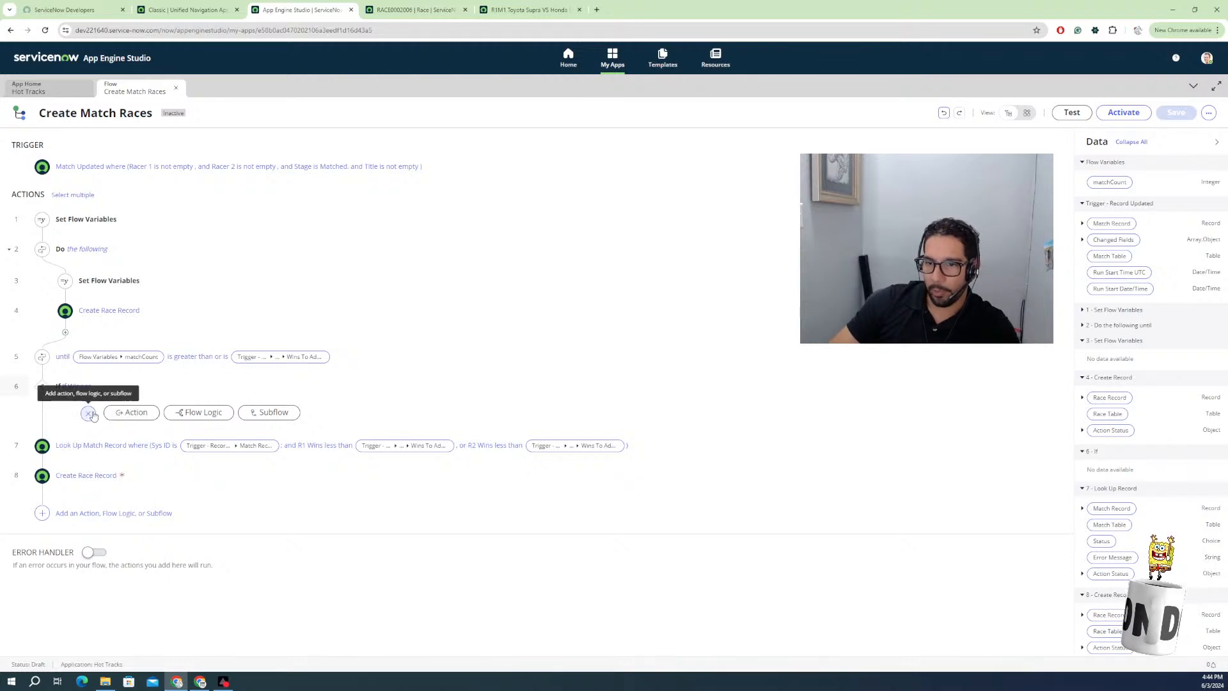
Add End Flow logic inside the If Winner branch.
{"action": "left_click", "coordinate": [189, 414]}
{"action": "scroll", "coordinate": [215, 512], "scroll_direction": "down", "scroll_amount": 3}
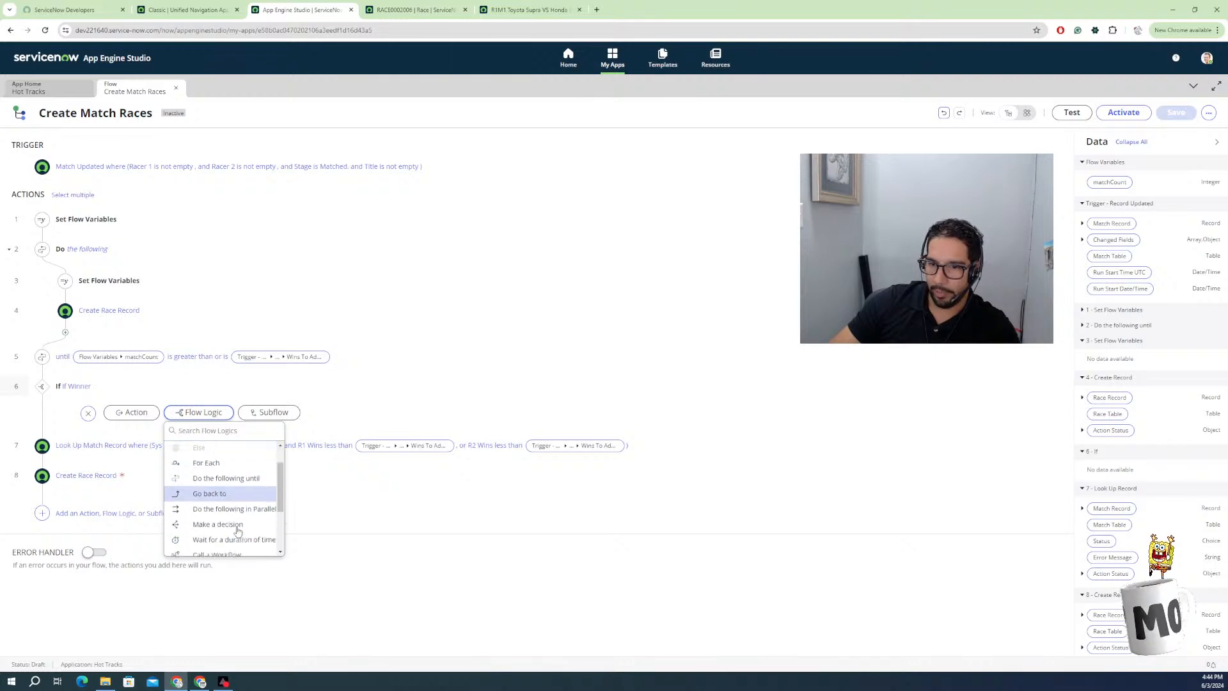
{"action": "left_click", "coordinate": [207, 505]}
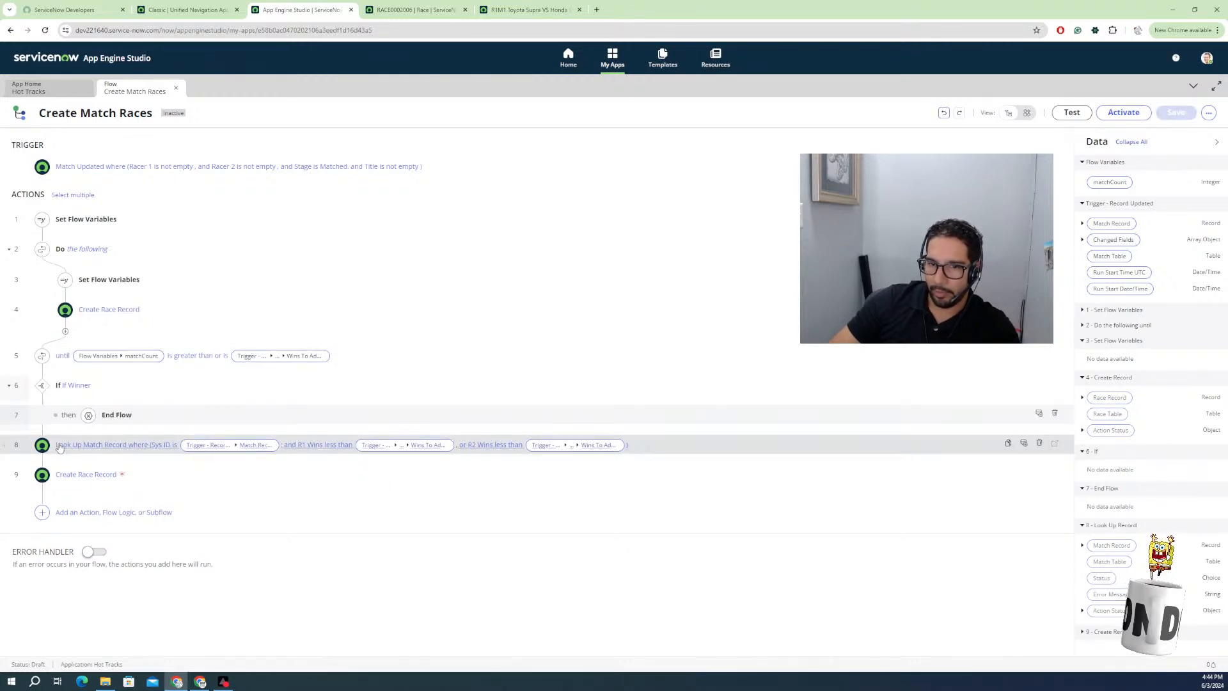
Add an Else If branch after the If Winner branch and label it New Race is Needed.
{"action": "left_click", "coordinate": [43, 431]}
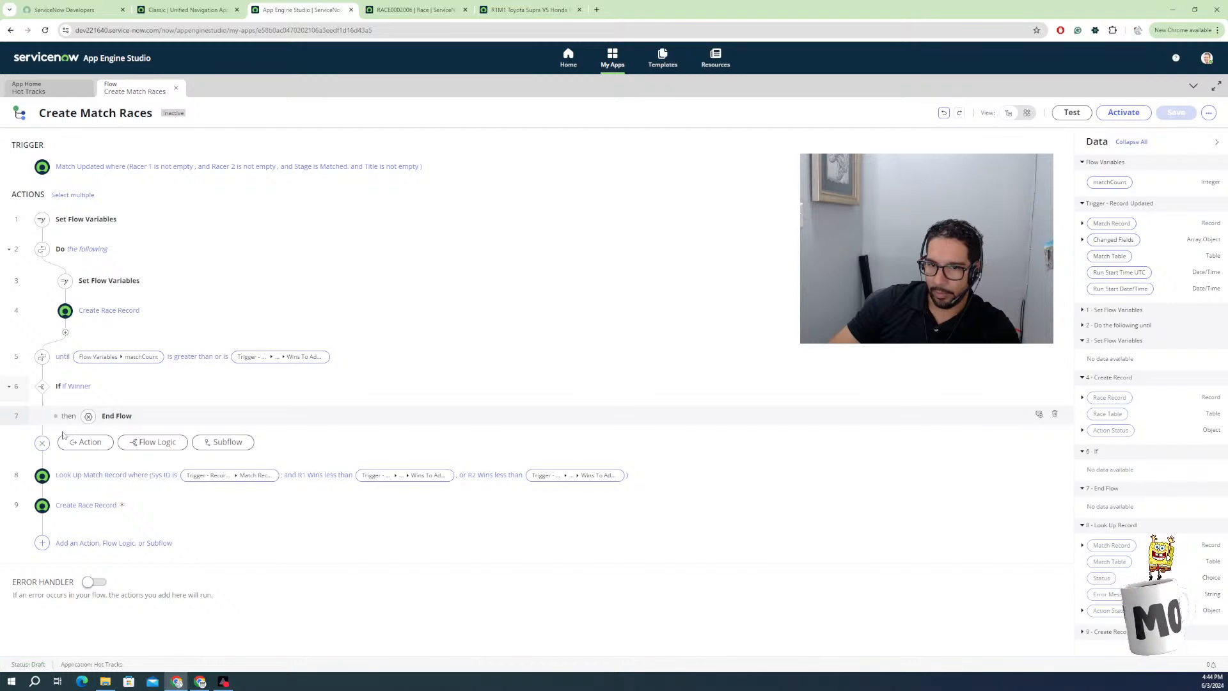
{"action": "left_click", "coordinate": [154, 441]}
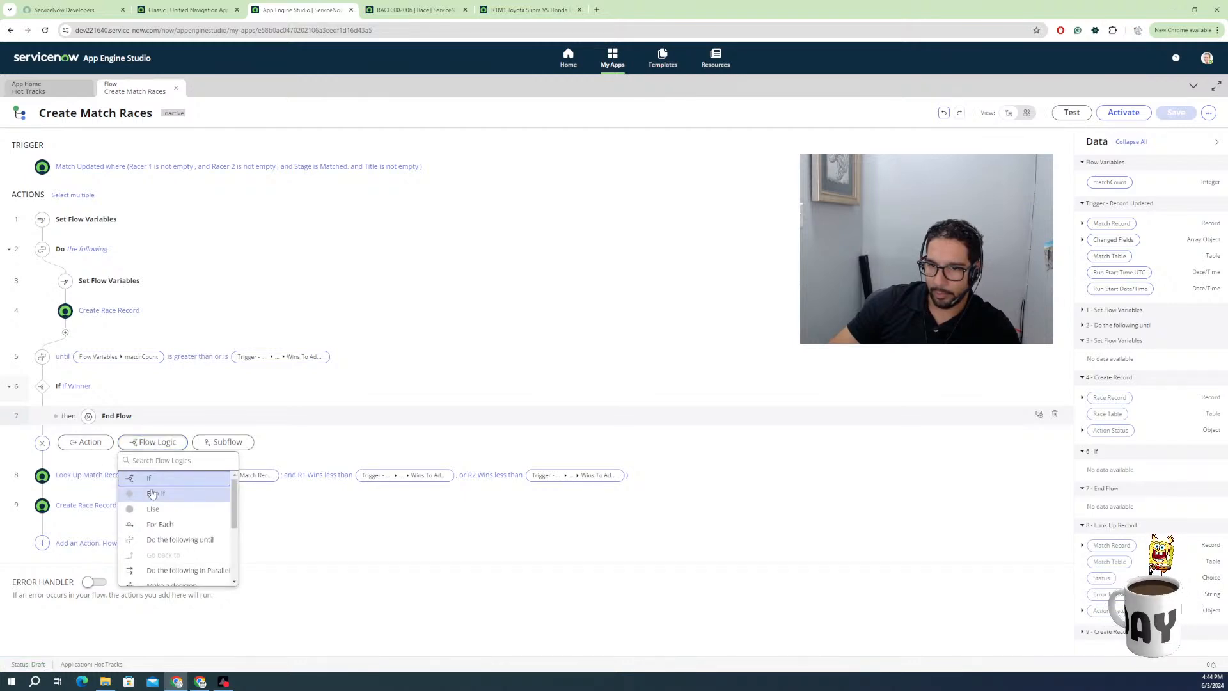
{"action": "left_click", "coordinate": [152, 492]}
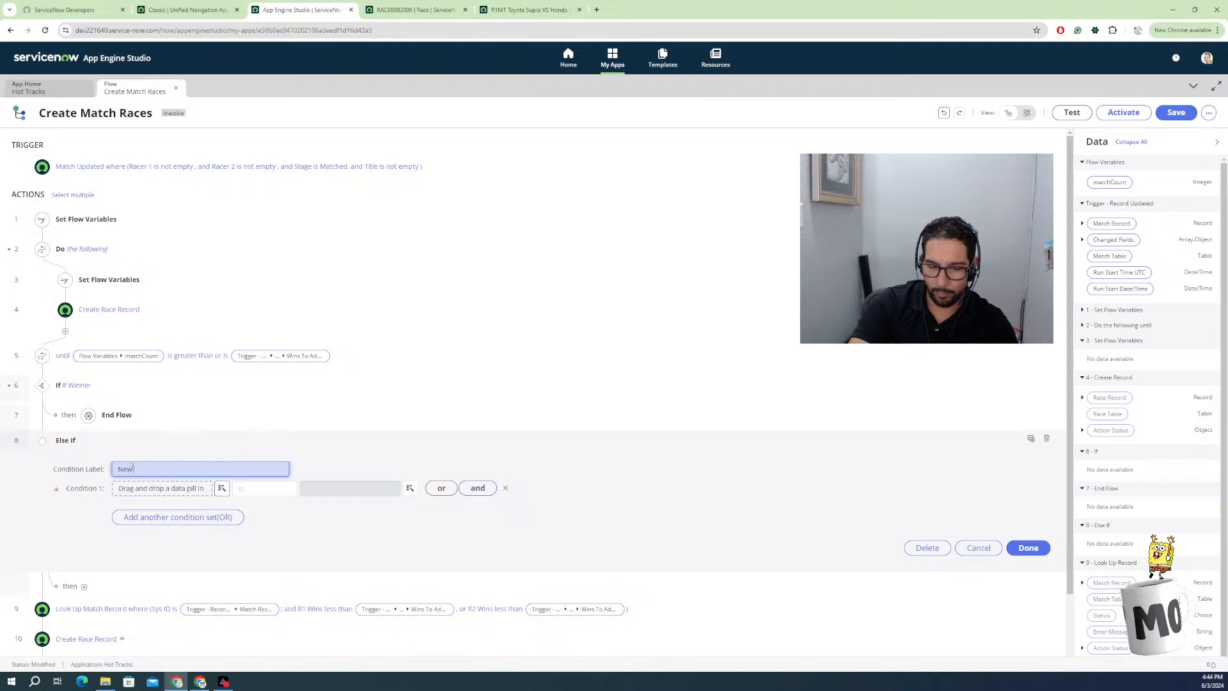
{"action": "type", "text": "ace is Needed"}
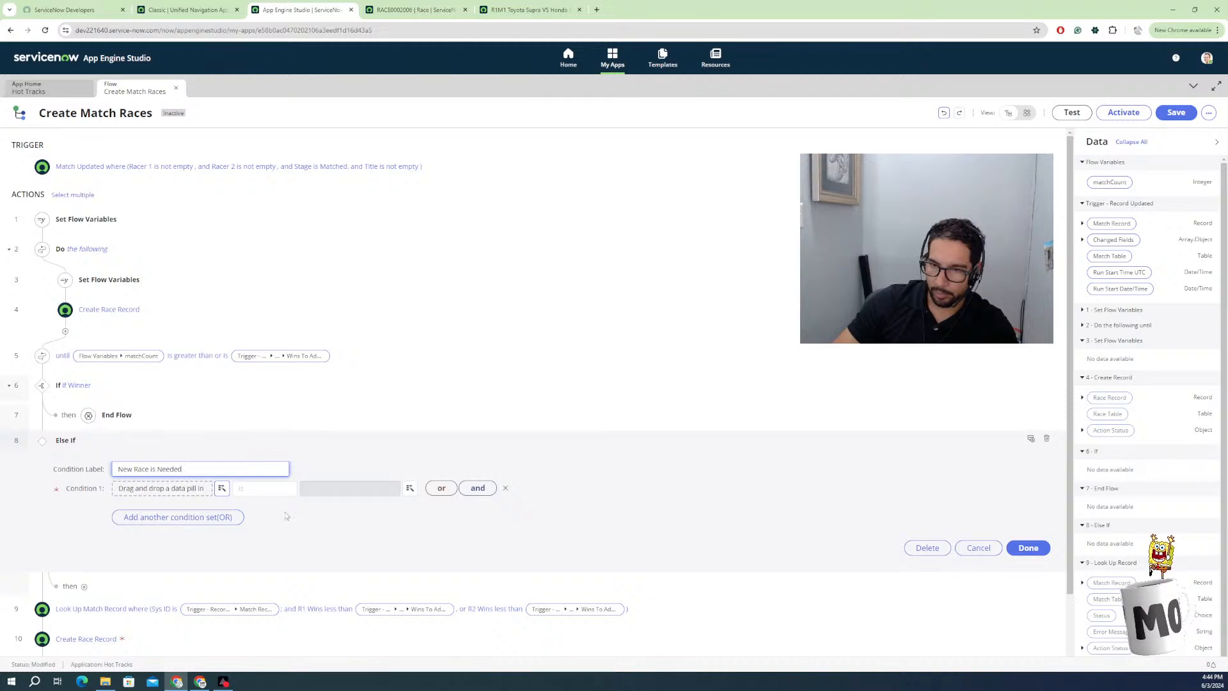
{"action": "left_click", "coordinate": [296, 530]}
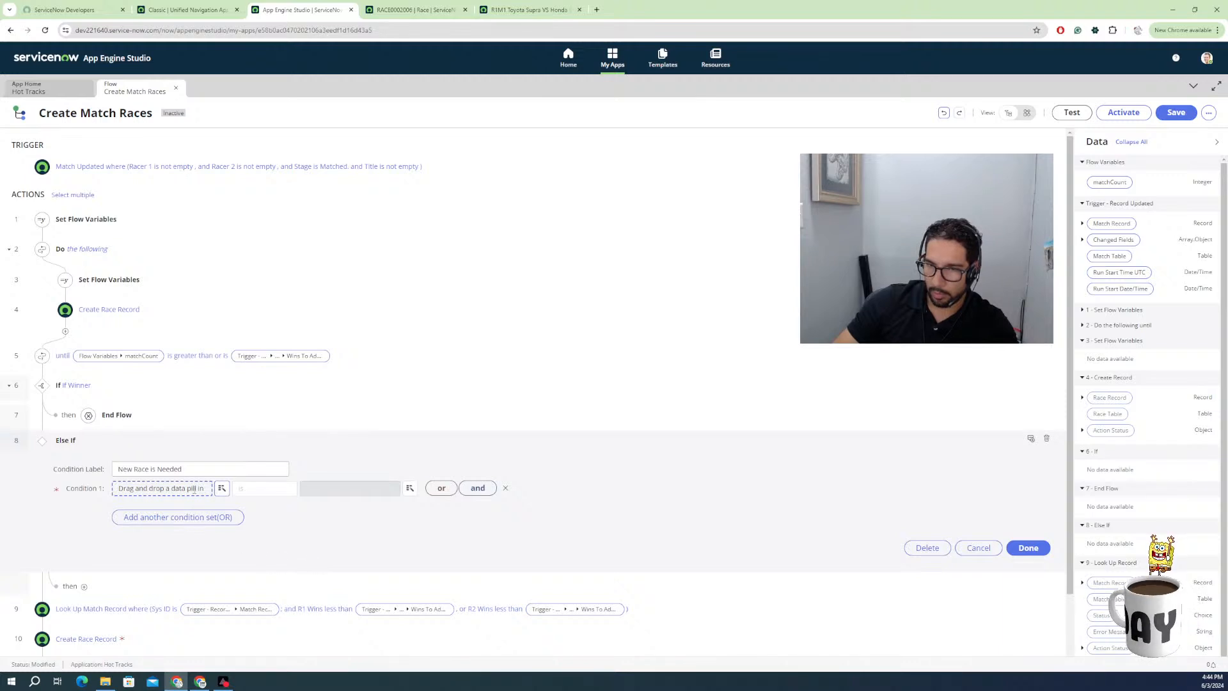
Review the conditions of the If Winner branch and return to the New Race is Needed branch.
{"action": "left_click", "coordinate": [126, 404]}
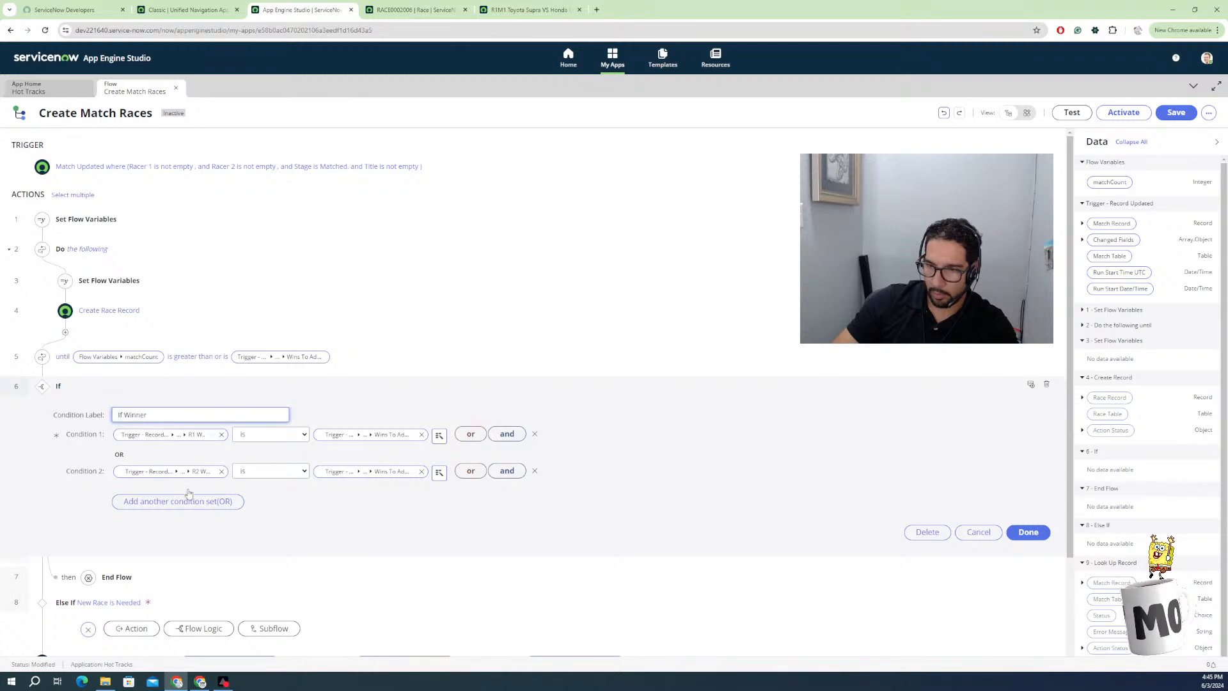
{"action": "left_click", "coordinate": [126, 582]}
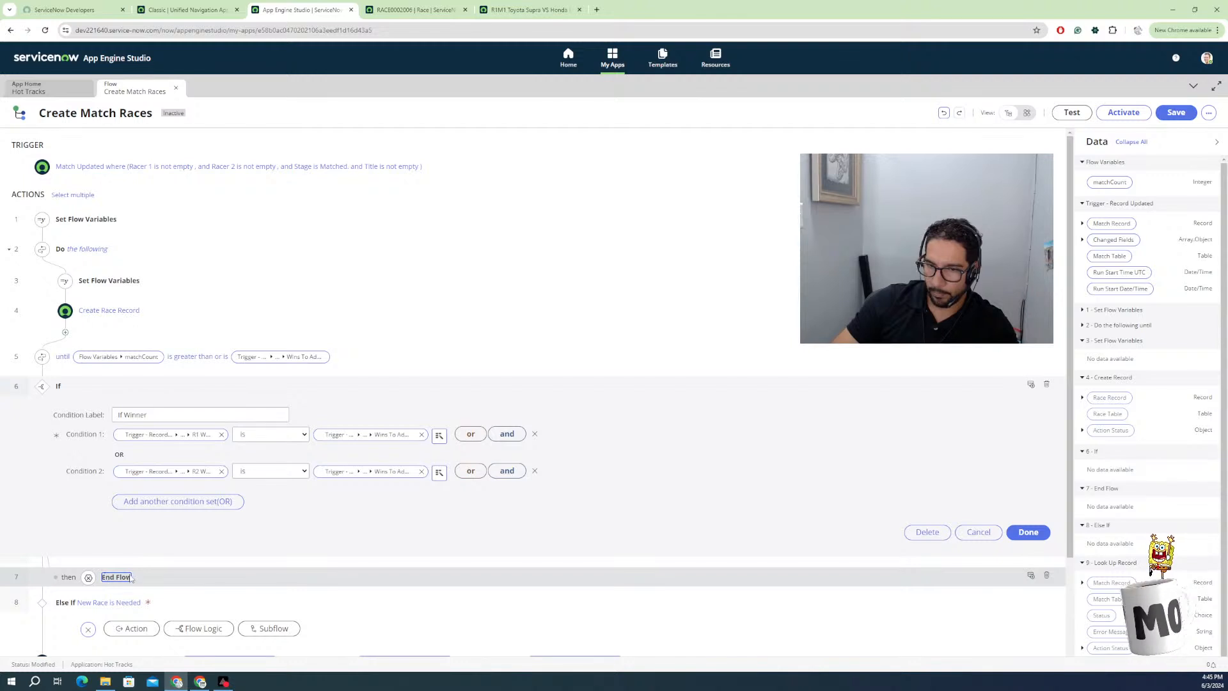
{"action": "left_click", "coordinate": [108, 602]}
Set the New Race is Needed branch's first condition to the trigger Match Record's R1 Wins less than Wins To Advance.
{"action": "left_click", "coordinate": [203, 521]}
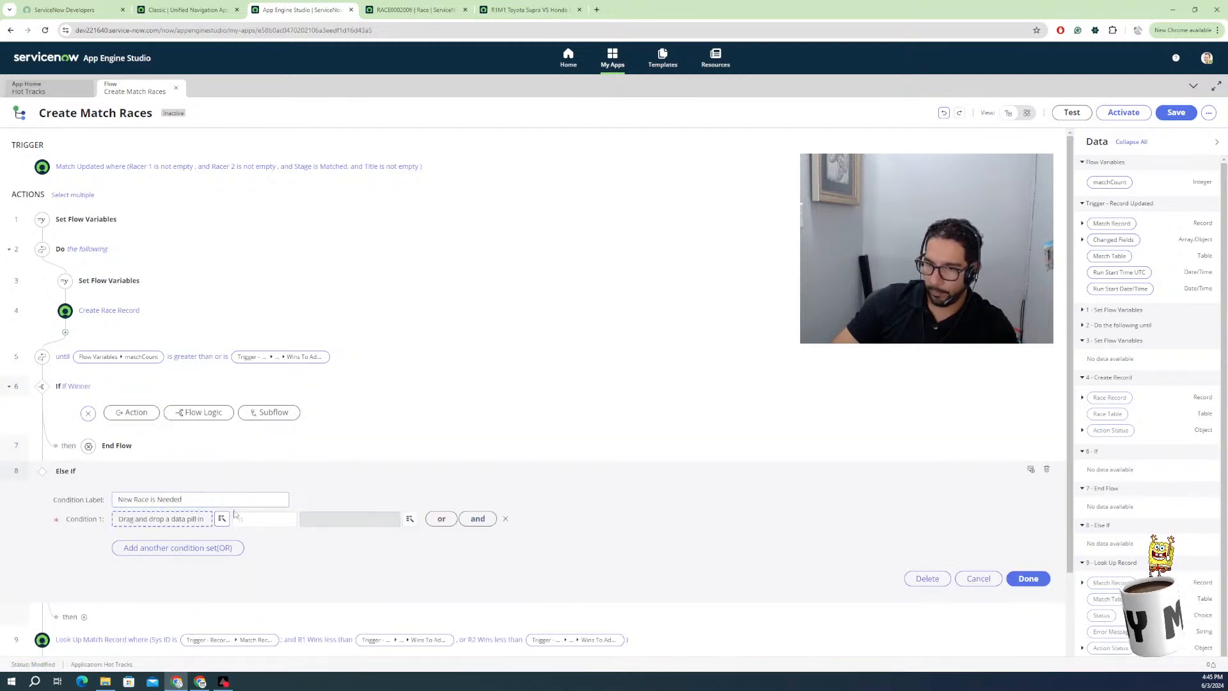
{"action": "left_click", "coordinate": [1082, 224]}
{"action": "left_click_drag", "start_coordinate": [1110, 321], "coordinate": [165, 519]}
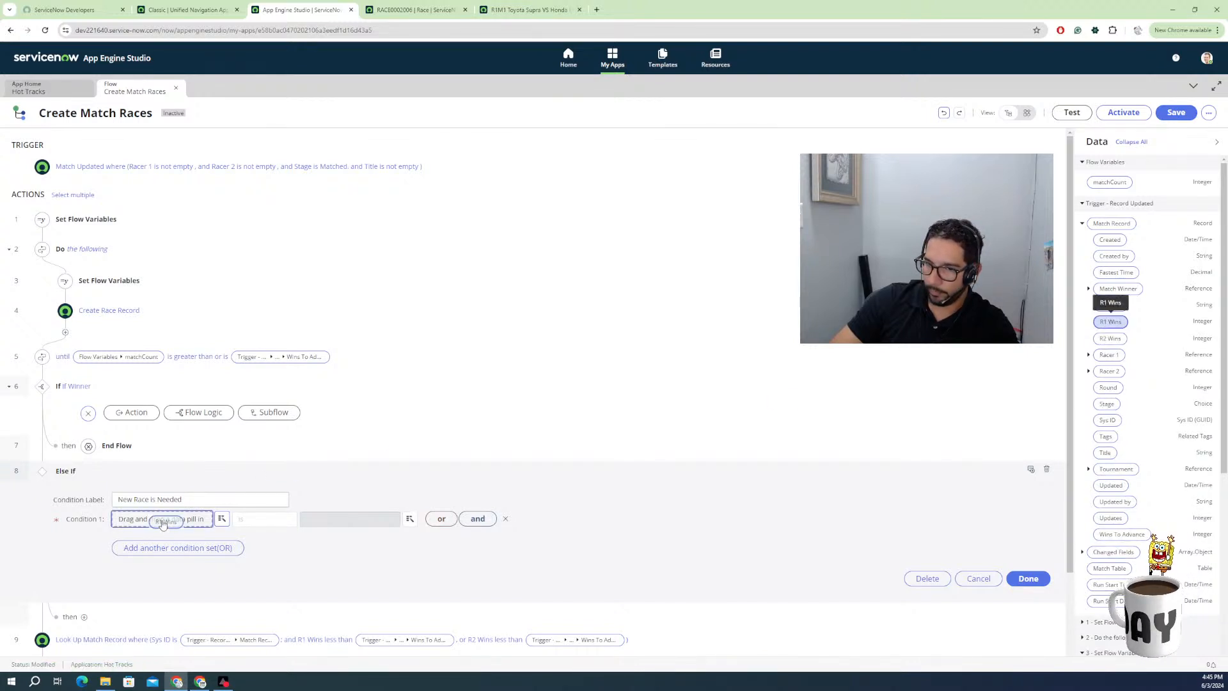
{"action": "left_click", "coordinate": [271, 519]}
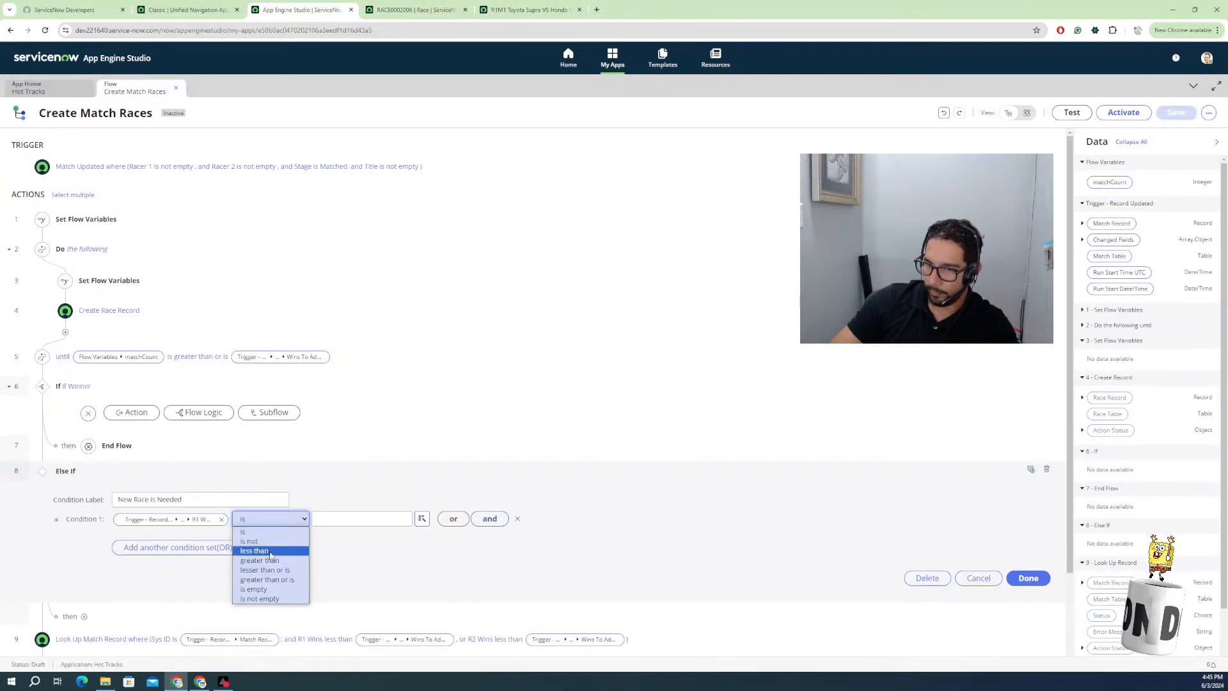
{"action": "left_click", "coordinate": [284, 551]}
{"action": "key", "text": "Tab"}
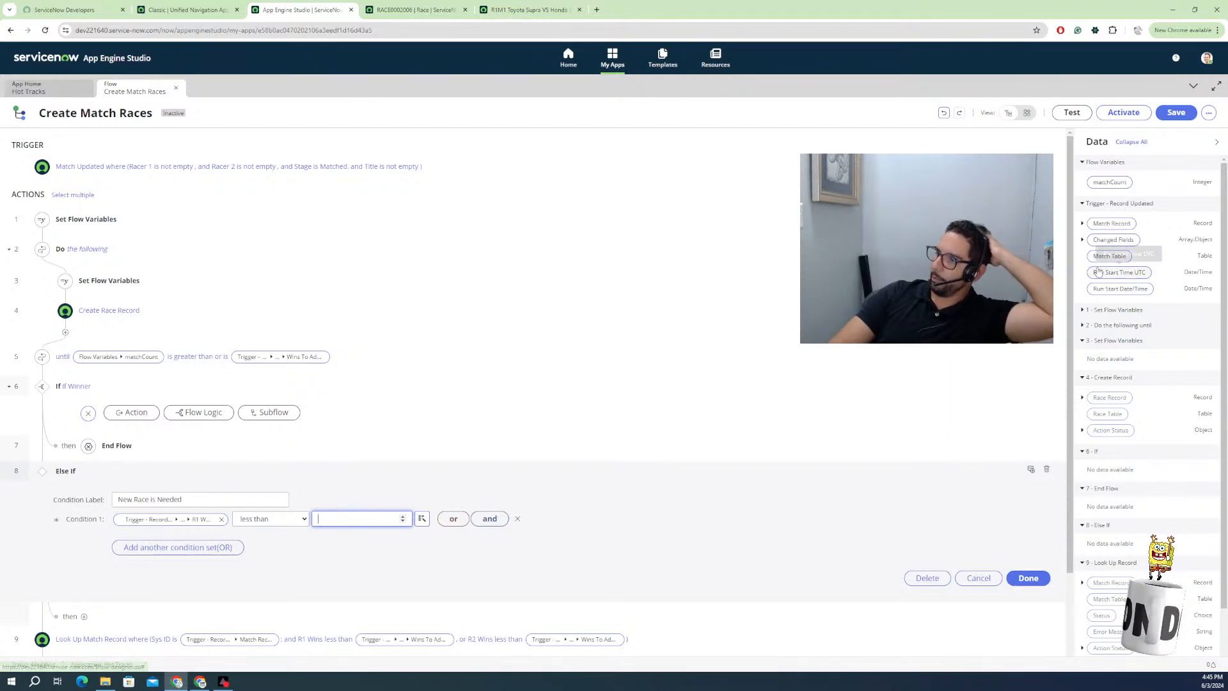
{"action": "left_click", "coordinate": [1082, 225]}
{"action": "left_click_drag", "start_coordinate": [1104, 577], "coordinate": [383, 520]}
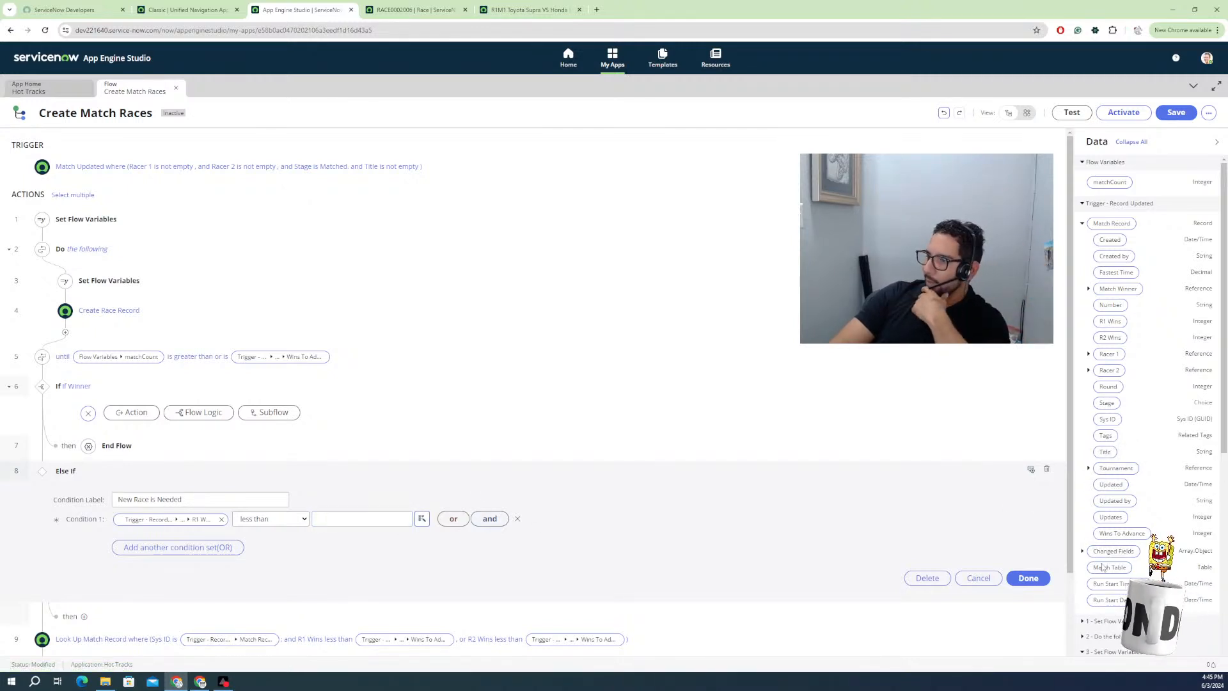
{"action": "left_click_drag", "start_coordinate": [1122, 534], "coordinate": [354, 522]}
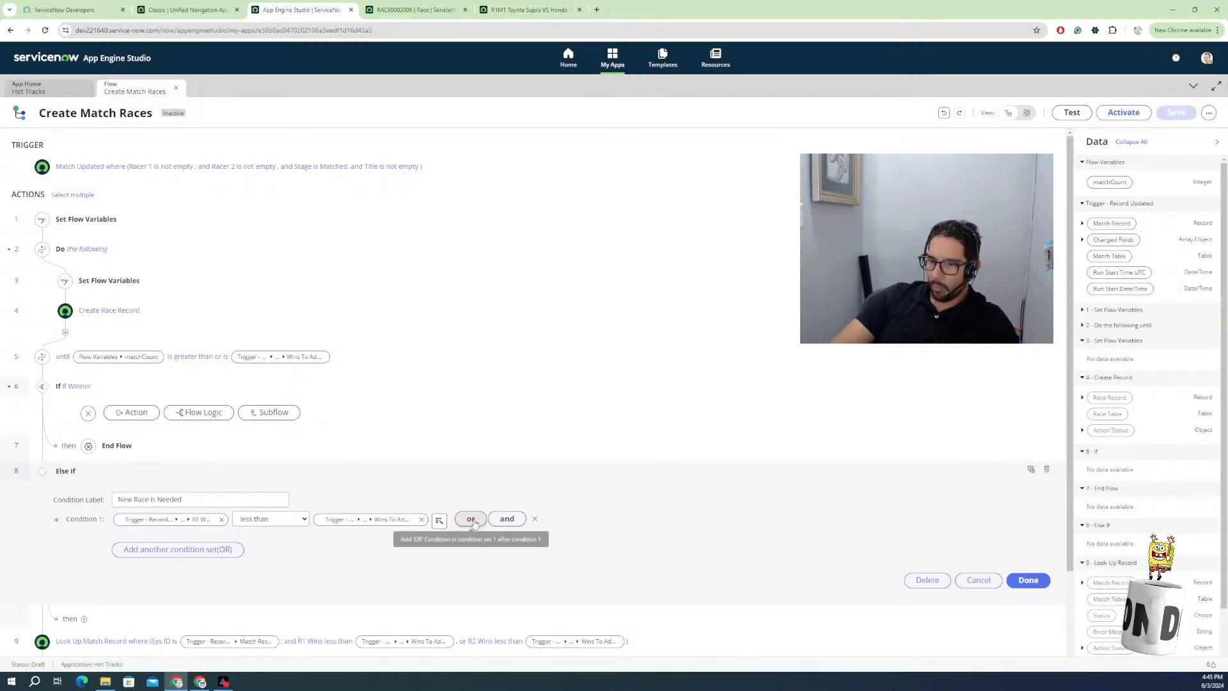
Add an AND condition that the trigger Match Record's R2 Wins is less than Wins To Advance, and finish the New Race is Needed branch.
{"action": "left_click", "coordinate": [507, 519]}
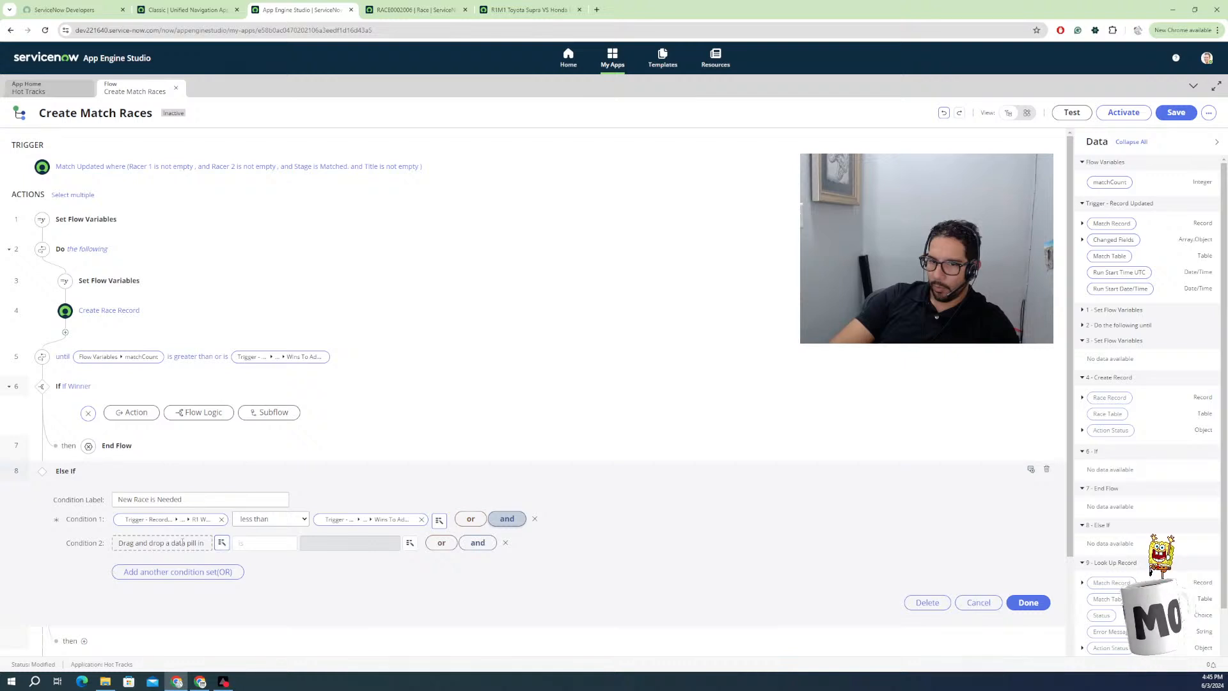
{"action": "left_click", "coordinate": [1084, 224]}
{"action": "left_click_drag", "start_coordinate": [1111, 338], "coordinate": [172, 544]}
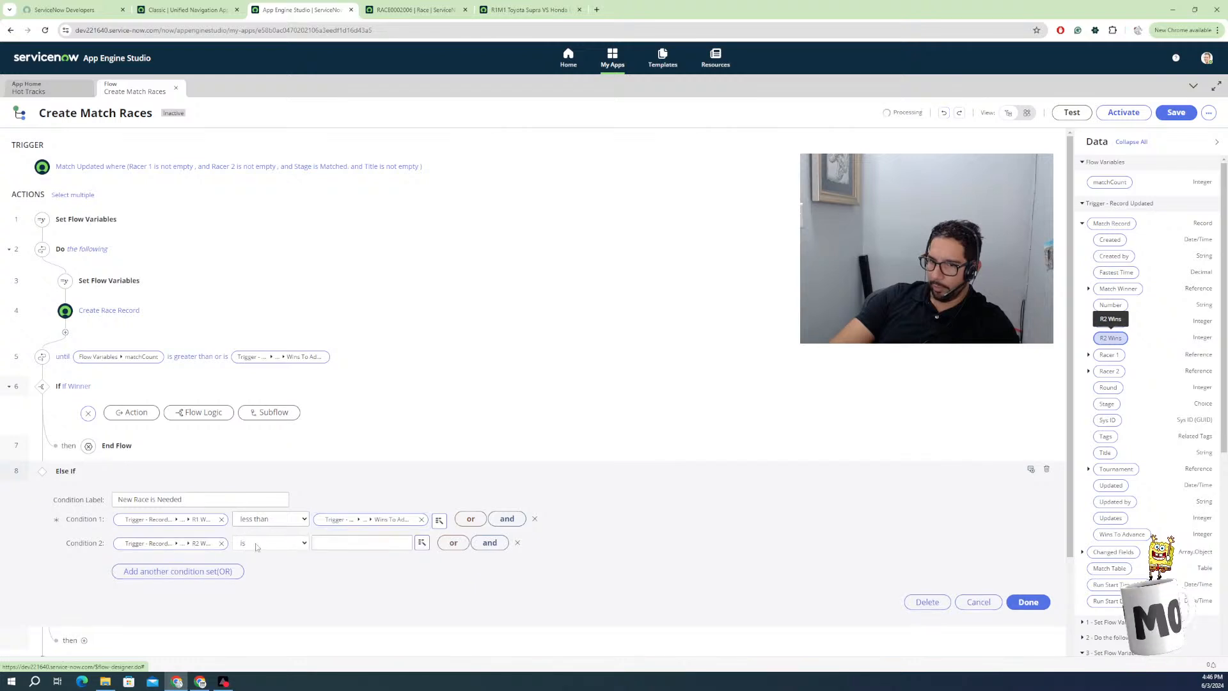
{"action": "left_click", "coordinate": [270, 543]}
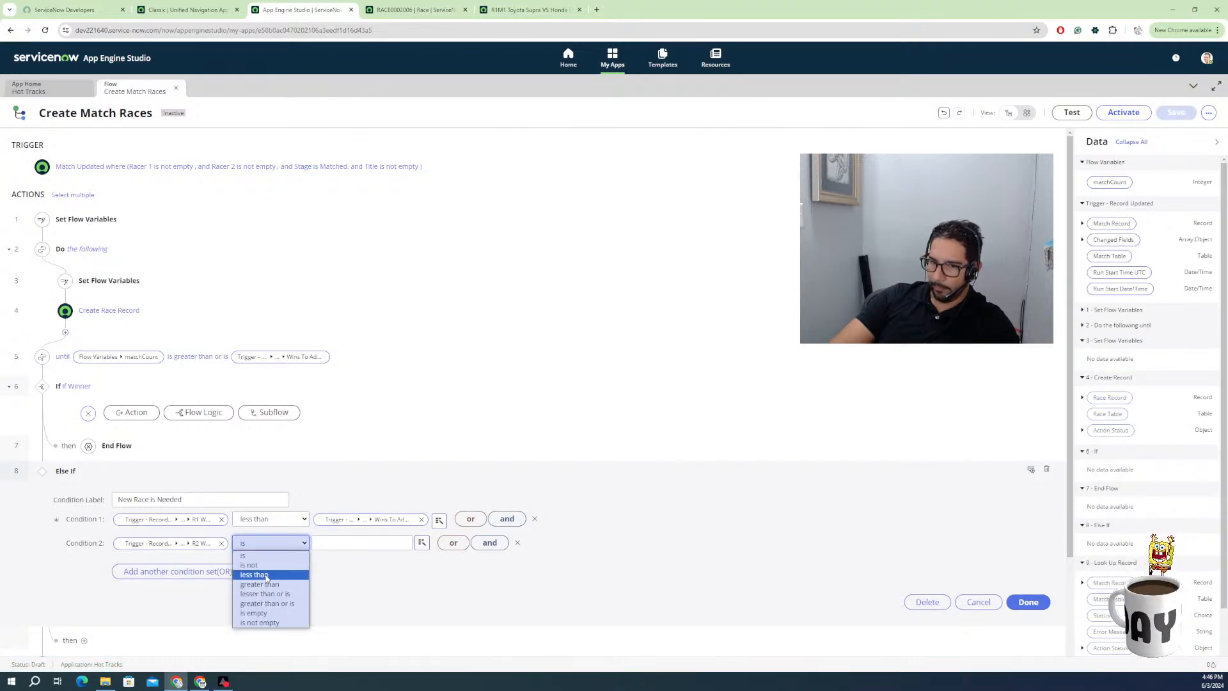
{"action": "left_click", "coordinate": [267, 575]}
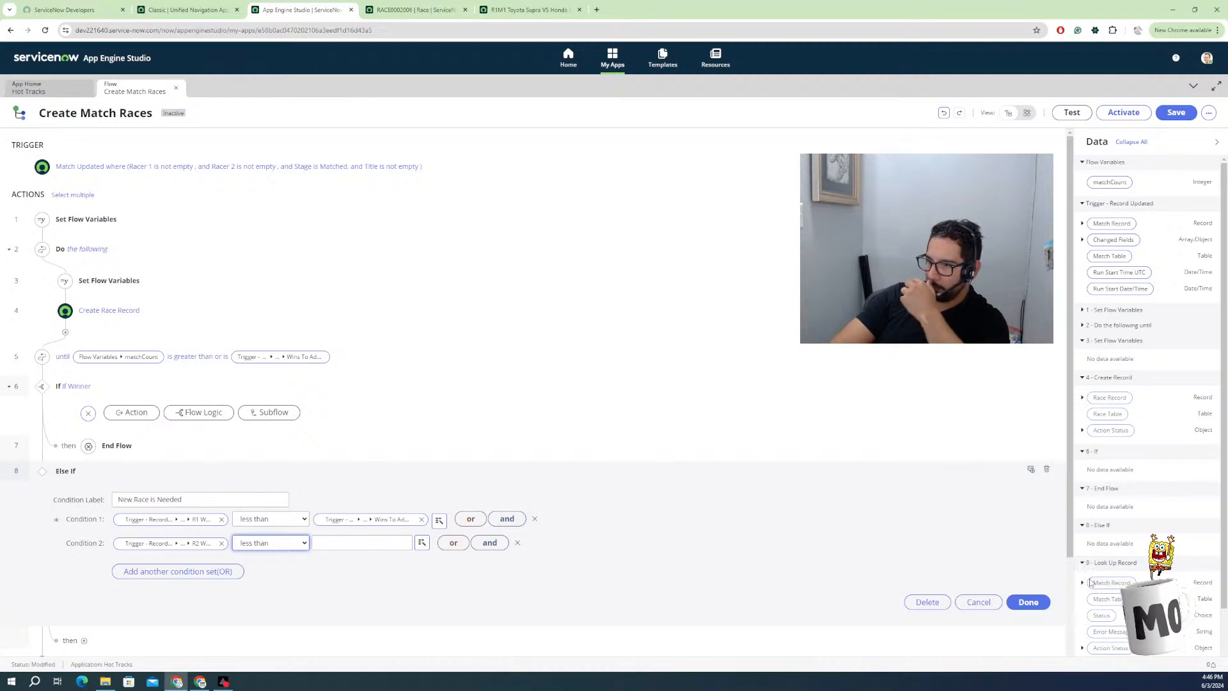
{"action": "left_click", "coordinate": [1082, 224]}
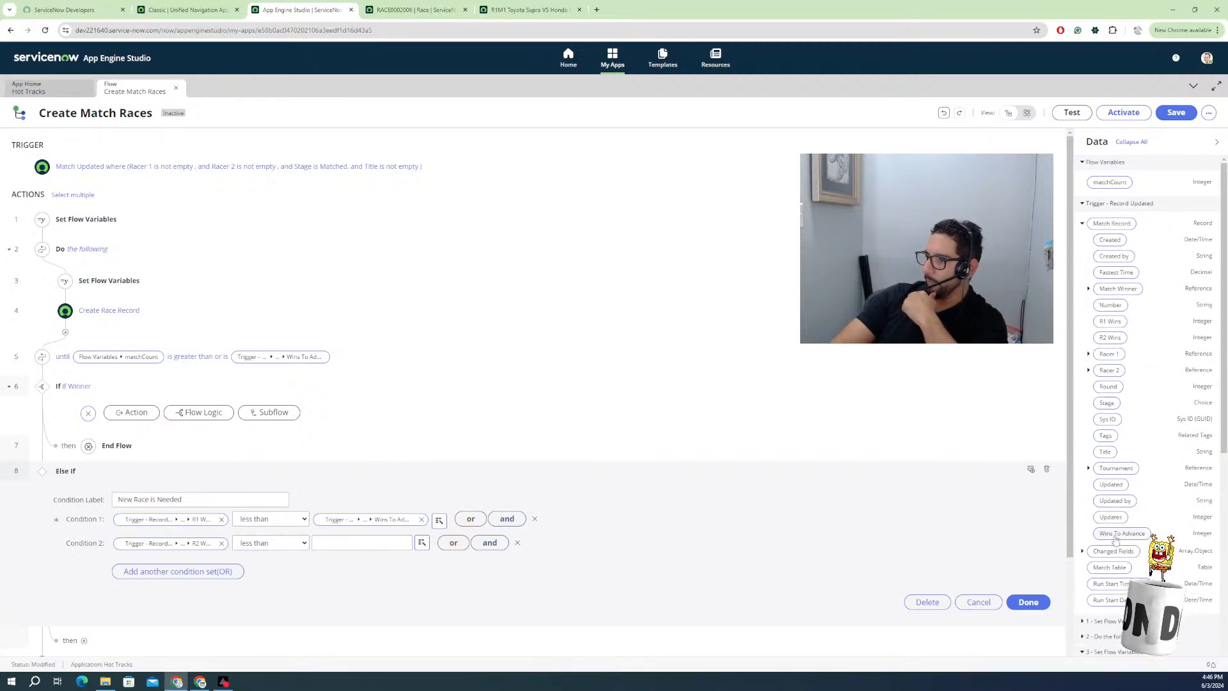
{"action": "left_click_drag", "start_coordinate": [1116, 536], "coordinate": [375, 554]}
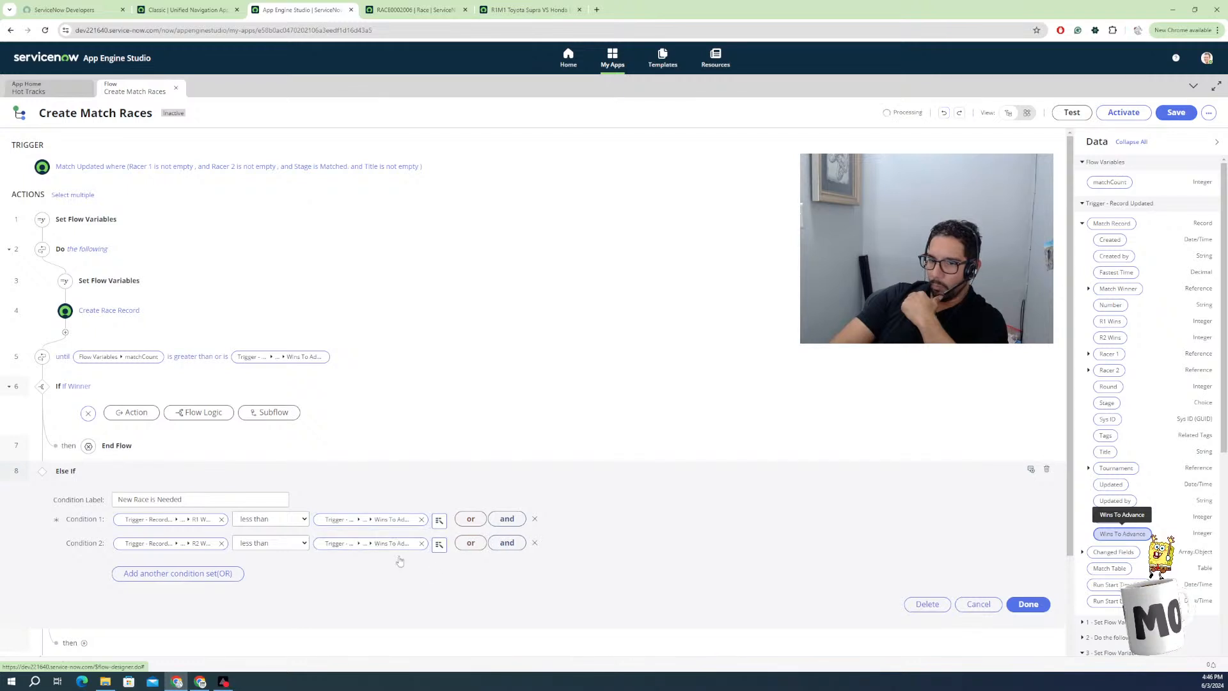
{"action": "left_click", "coordinate": [1020, 605]}
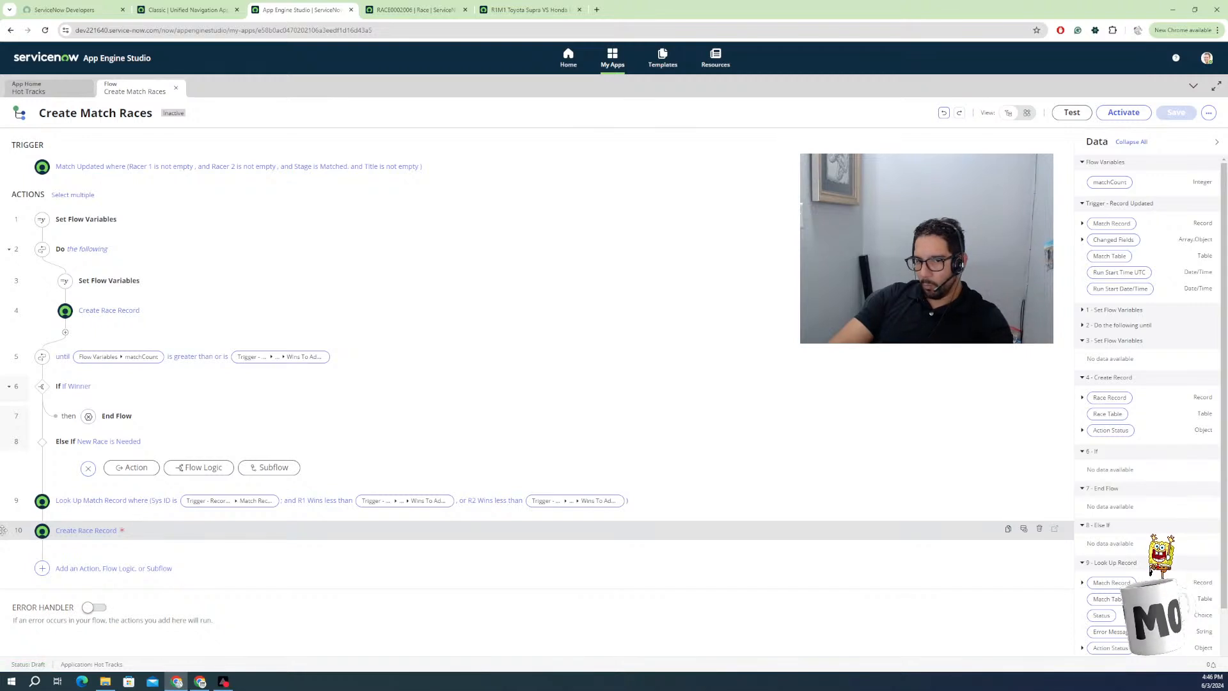
Delete the Create Race Record action without field values at the end of the flow.
{"action": "mouse_move", "coordinate": [4, 532]}
{"action": "left_mouse_down"}
{"action": "mouse_move", "coordinate": [134, 433]}
{"action": "mouse_move", "coordinate": [107, 495]}
{"action": "mouse_move", "coordinate": [109, 505]}
{"action": "mouse_move", "coordinate": [128, 455]}
{"action": "mouse_move", "coordinate": [115, 465]}
{"action": "mouse_move", "coordinate": [117, 514]}
{"action": "left_mouse_up"}
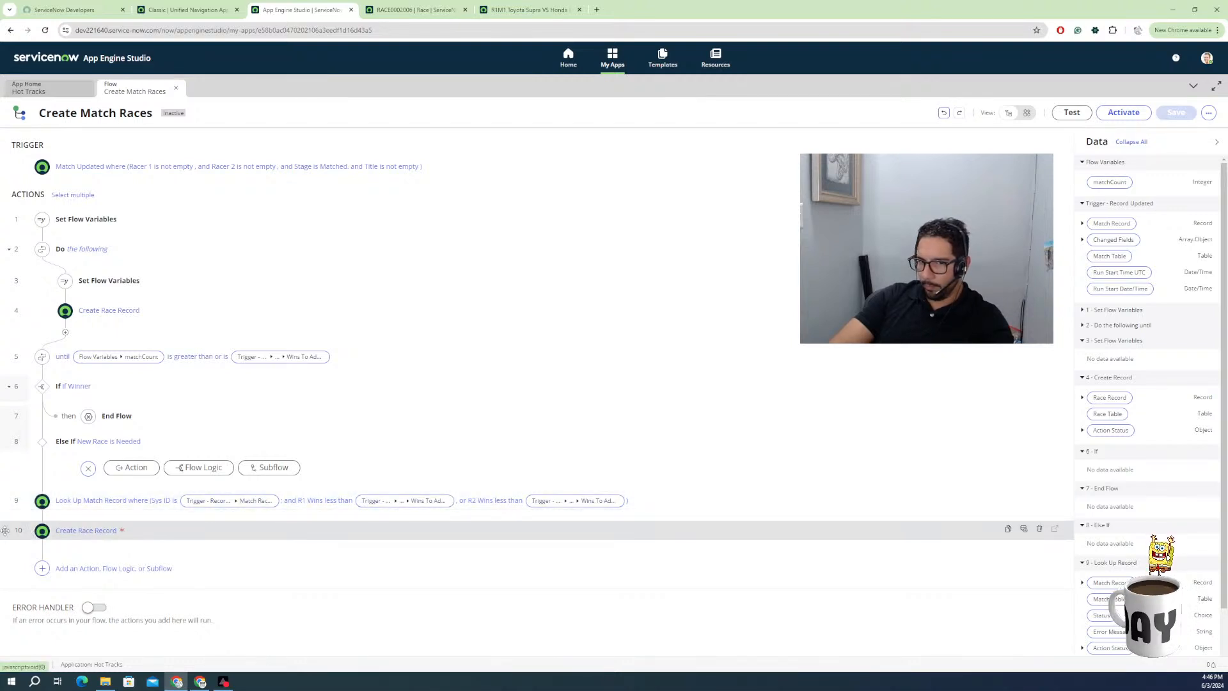
{"action": "left_click", "coordinate": [108, 531]}
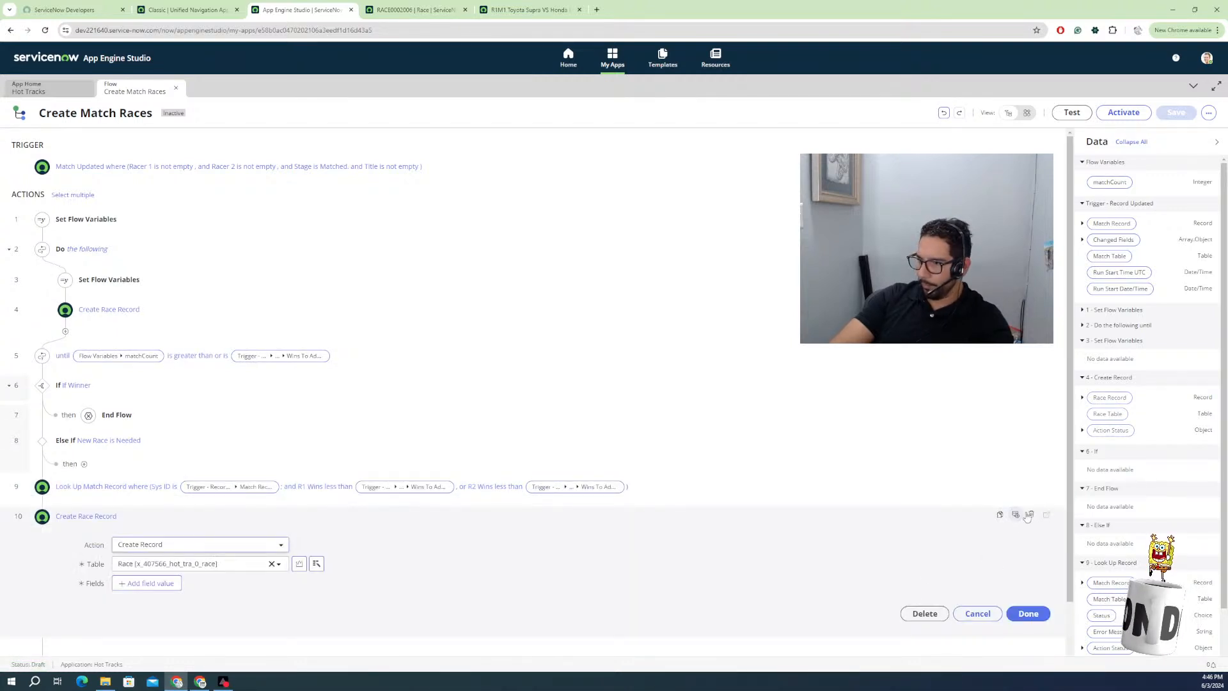
{"action": "left_click", "coordinate": [935, 616]}
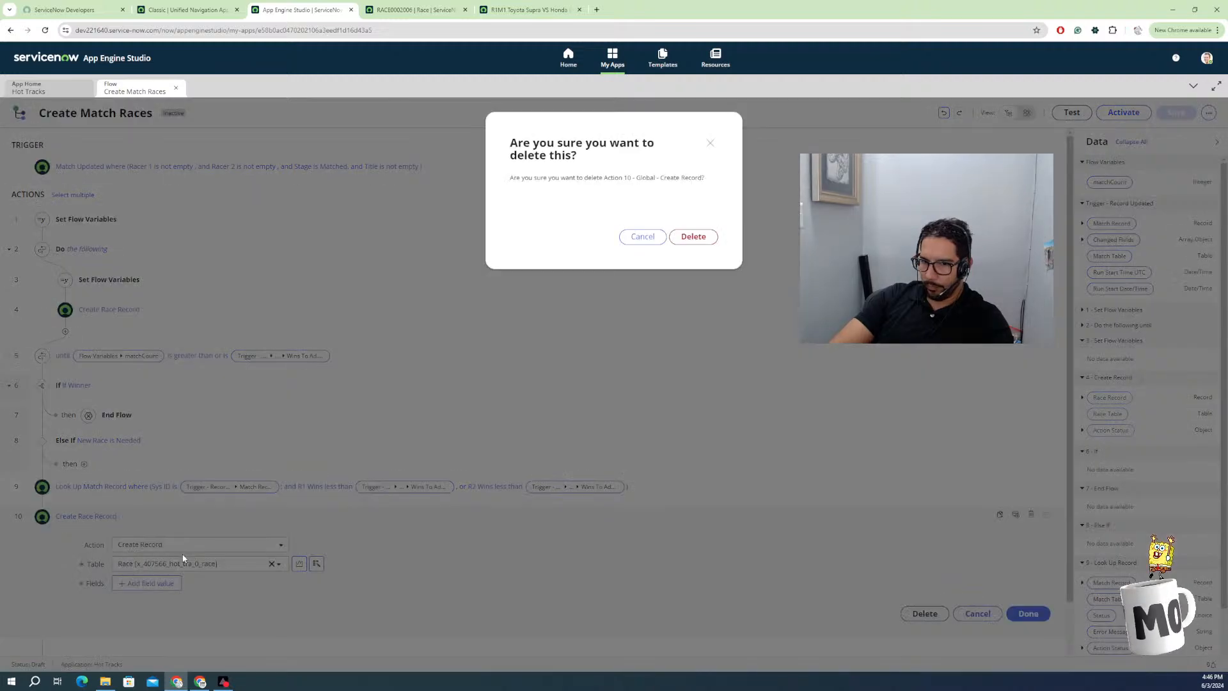
{"action": "left_click", "coordinate": [682, 240]}
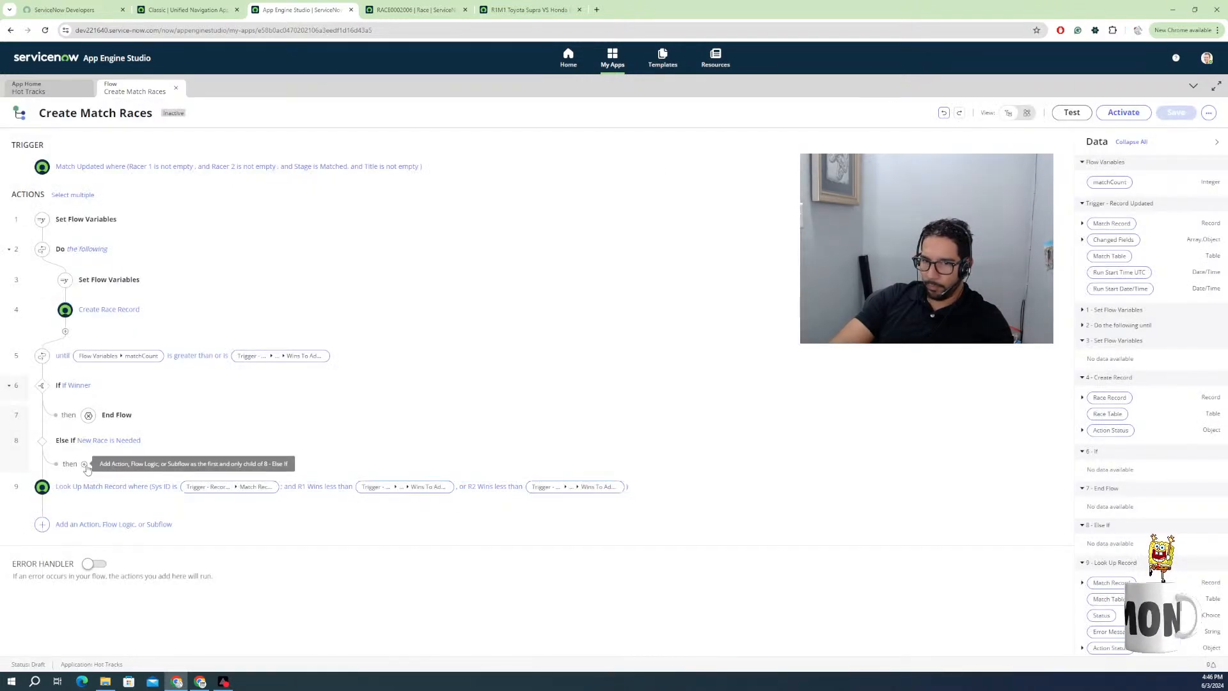
{"action": "left_click", "coordinate": [85, 464]}
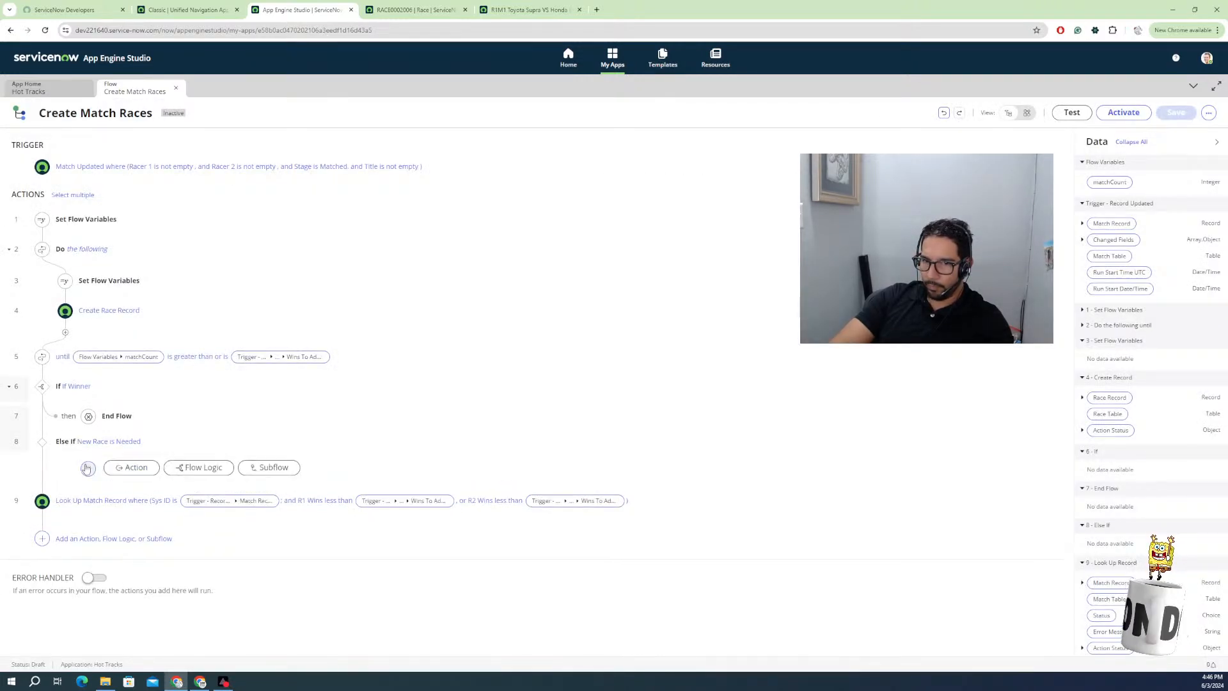
{"action": "left_click", "coordinate": [133, 467]}
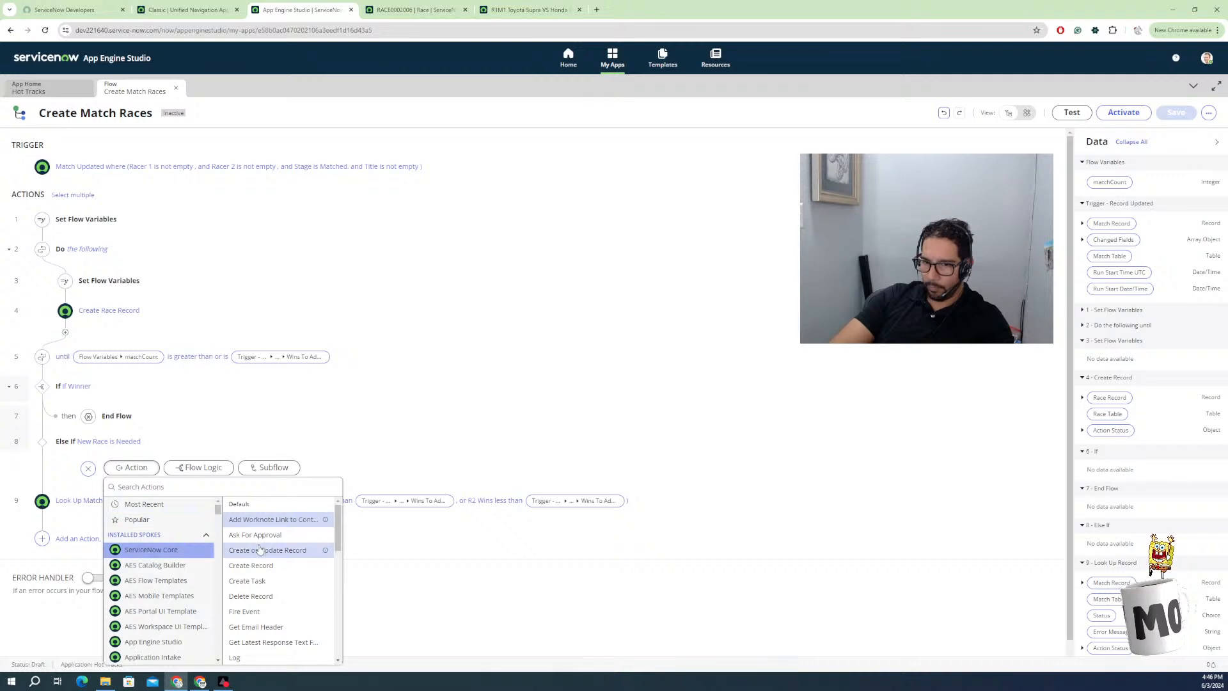
{"action": "left_click", "coordinate": [250, 566]}
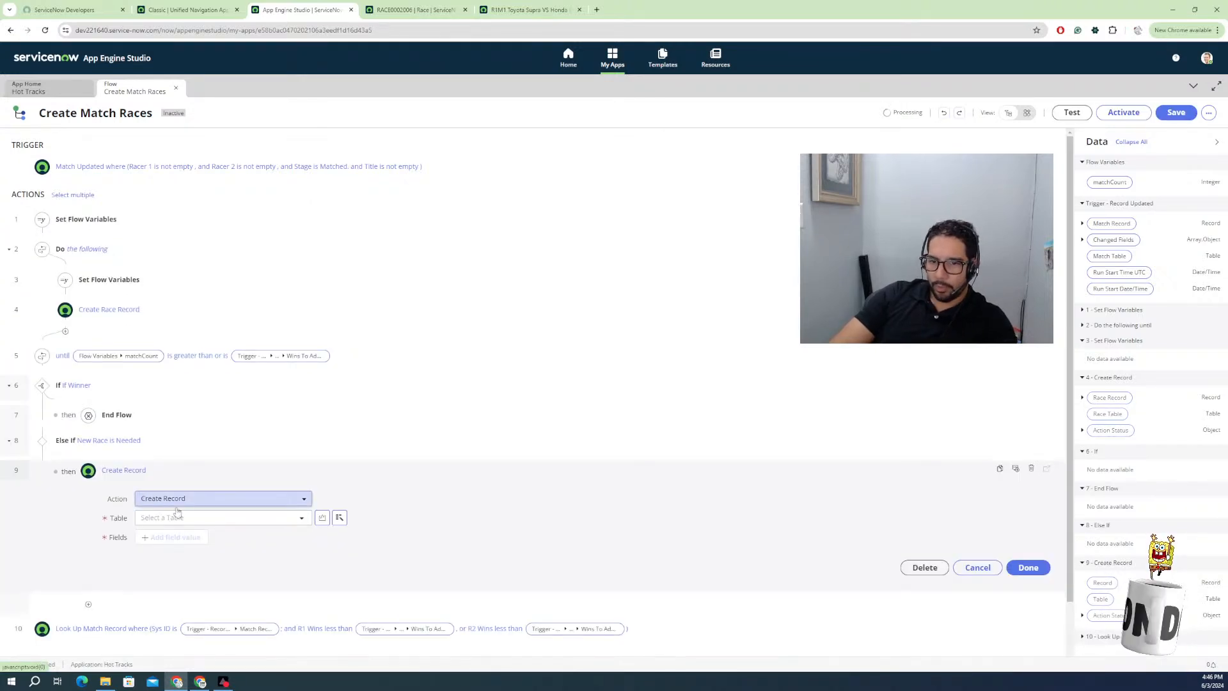
{"action": "left_click", "coordinate": [177, 518]}
{"action": "type", "text": "race"}
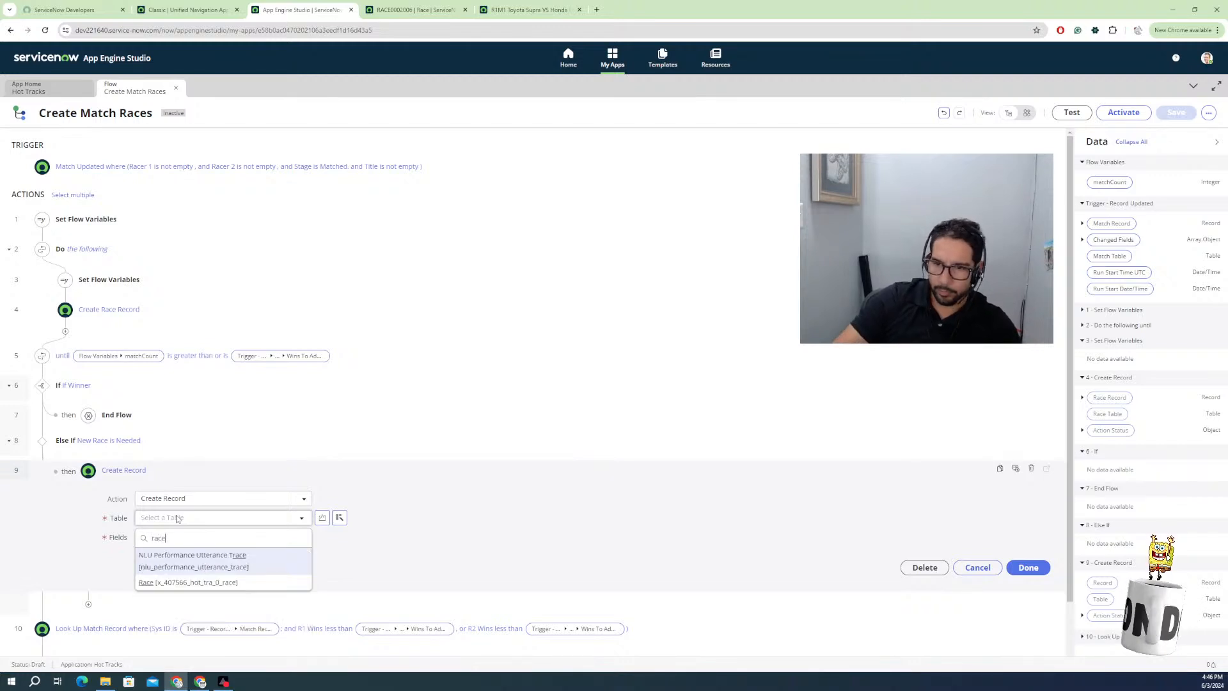
{"action": "left_click", "coordinate": [154, 586]}
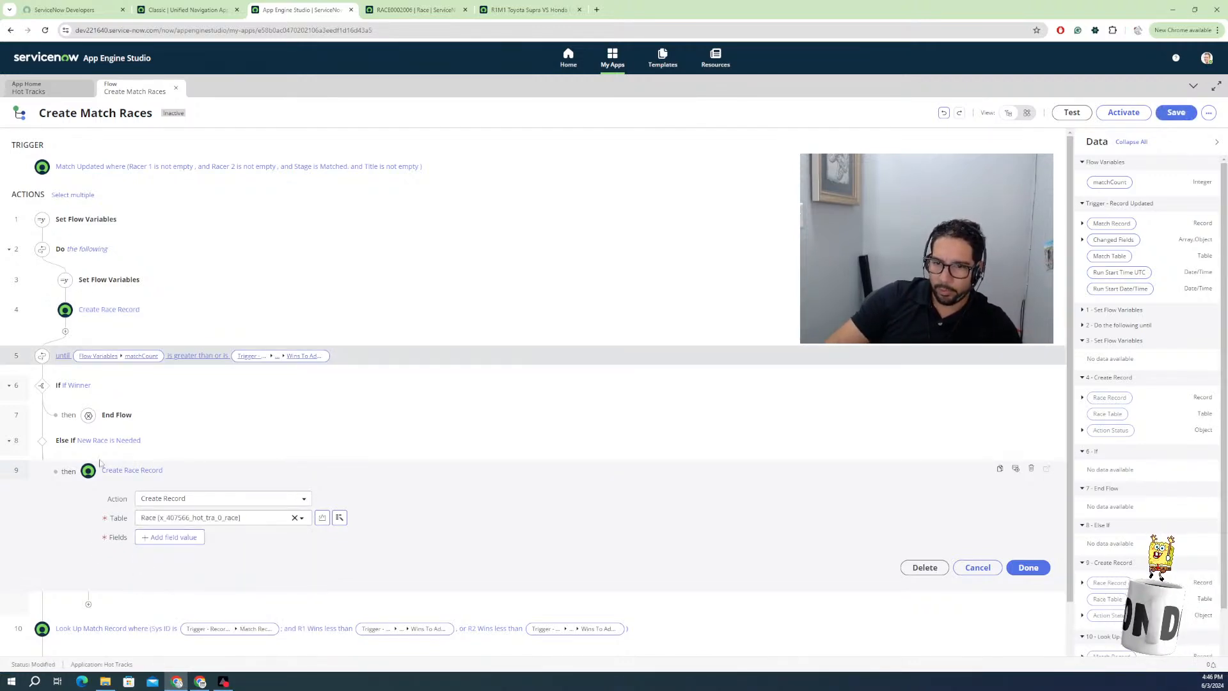
{"action": "left_click", "coordinate": [921, 568]}
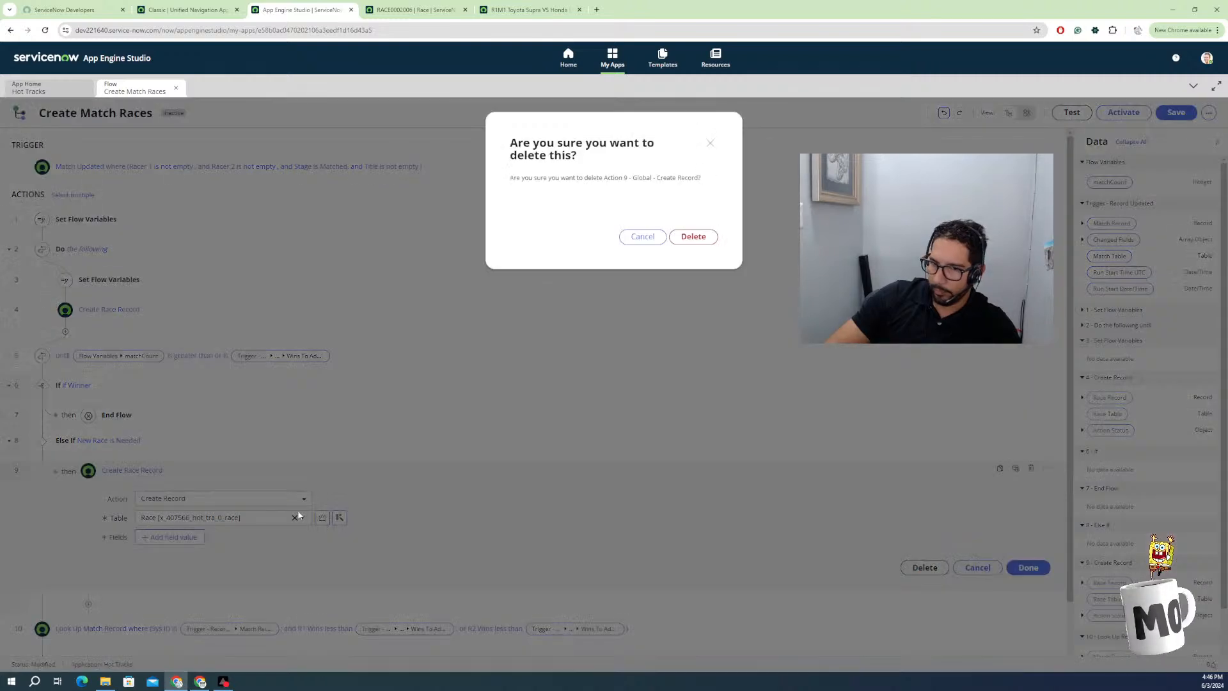
{"action": "key", "text": "Return"}
Duplicate the loop's Create Race Record action and move the copy into the New Race is Needed branch.
{"action": "left_click", "coordinate": [128, 311]}
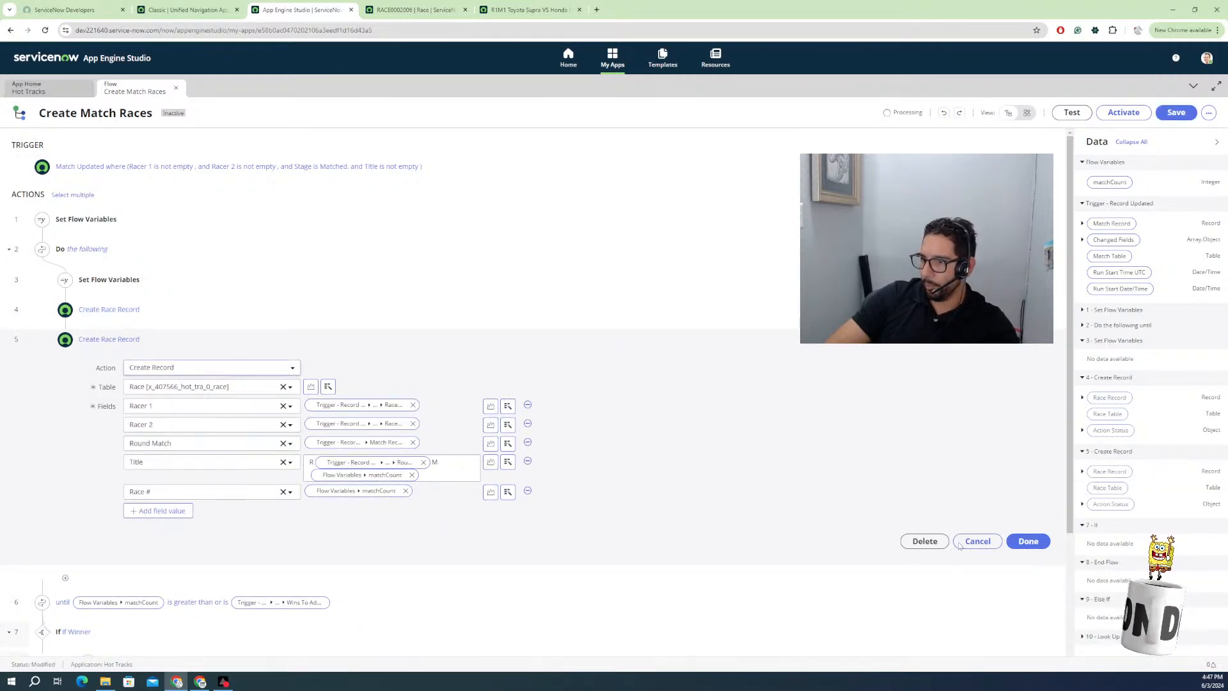
{"action": "left_click", "coordinate": [9, 344]}
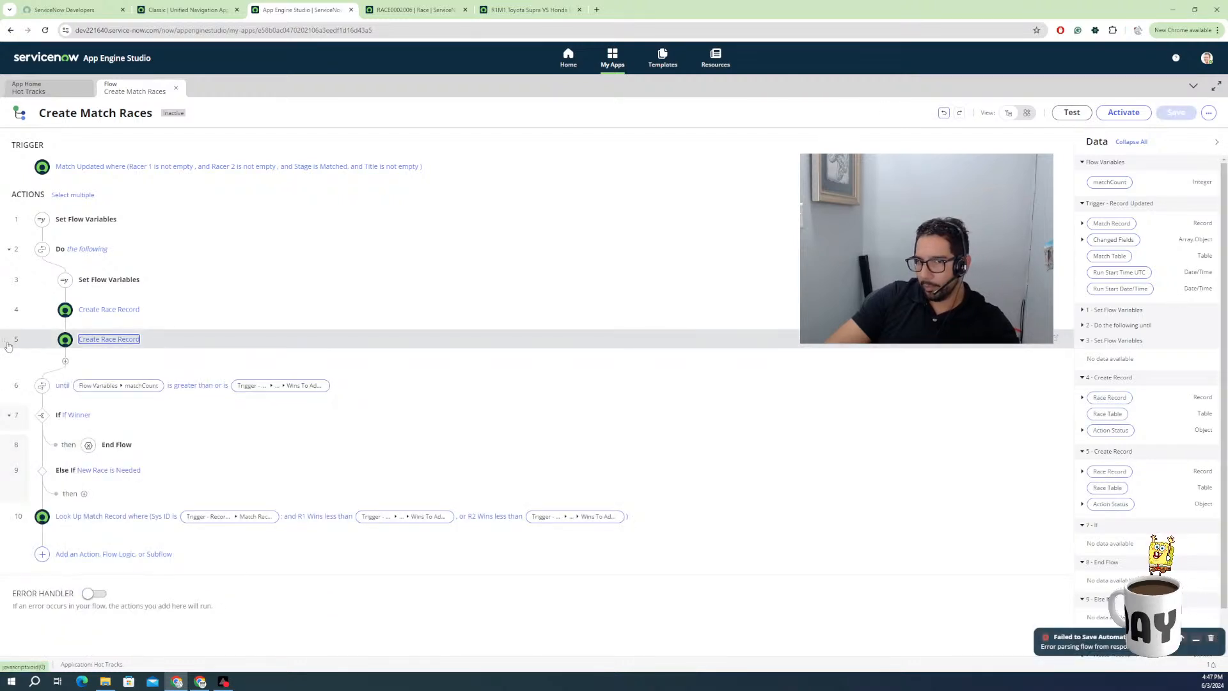
{"action": "left_click_drag", "start_coordinate": [5, 340], "coordinate": [87, 494]}
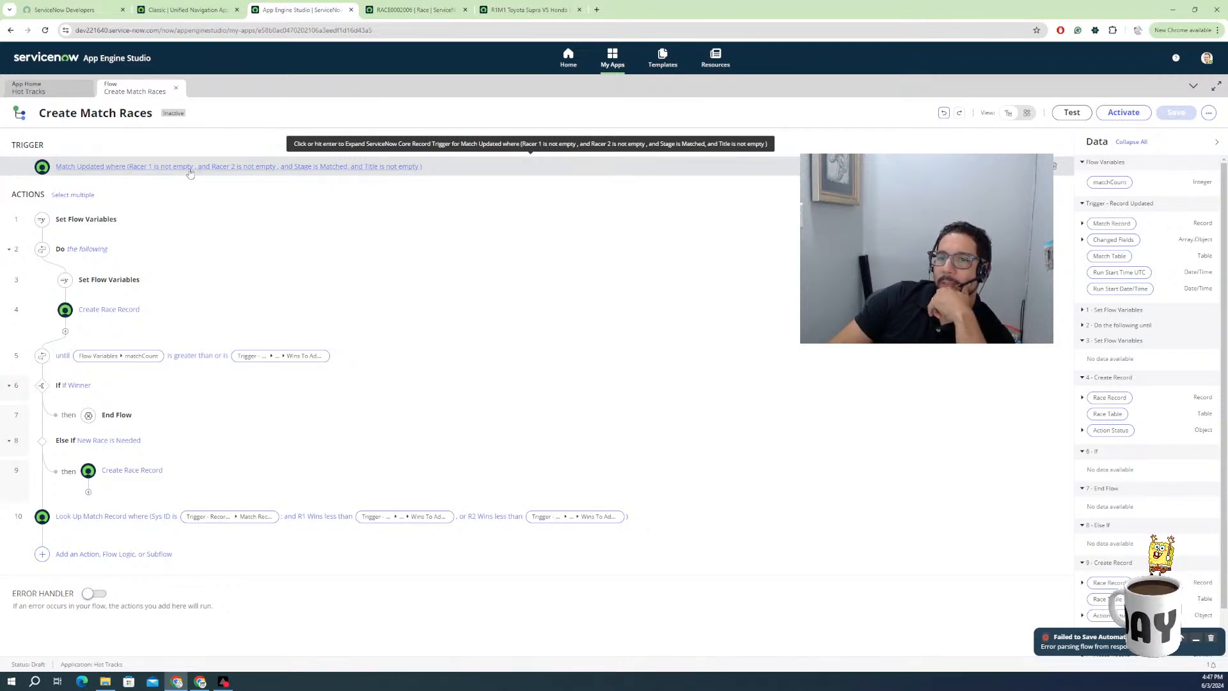
Review the Match Updated trigger's conditions and Run Trigger setting against the flow's sequence of actions.
{"action": "left_click", "coordinate": [138, 167]}
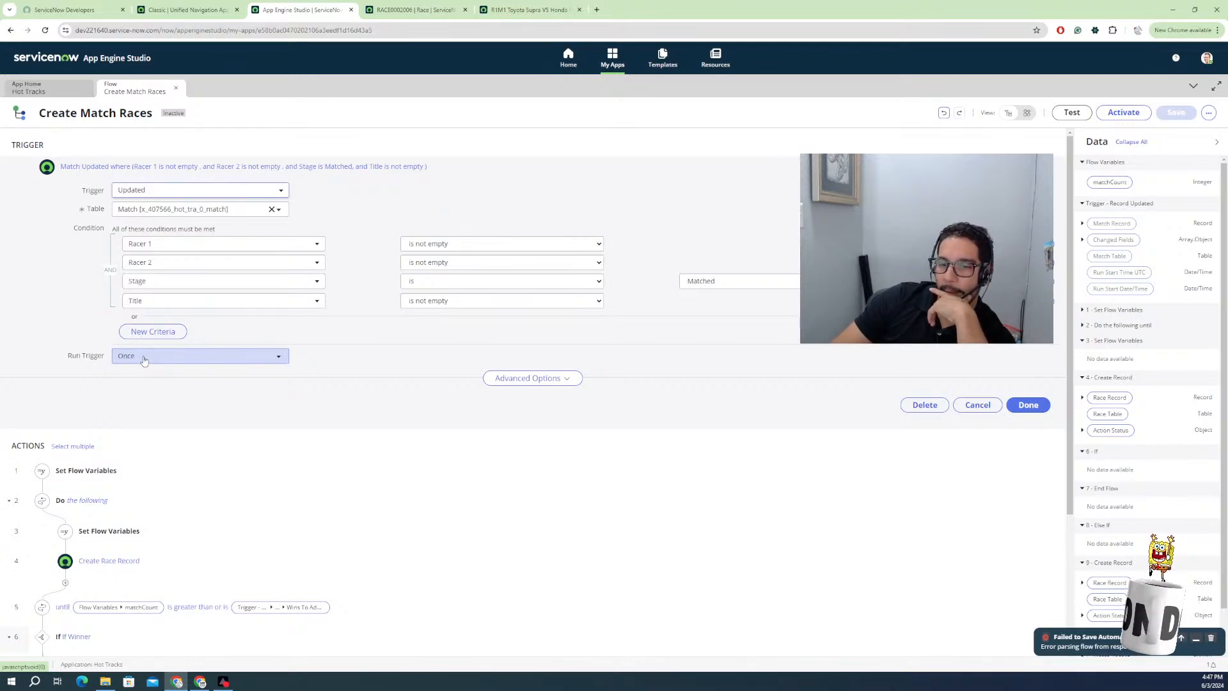
{"action": "scroll", "coordinate": [144, 360], "scroll_direction": "down", "scroll_amount": 1}
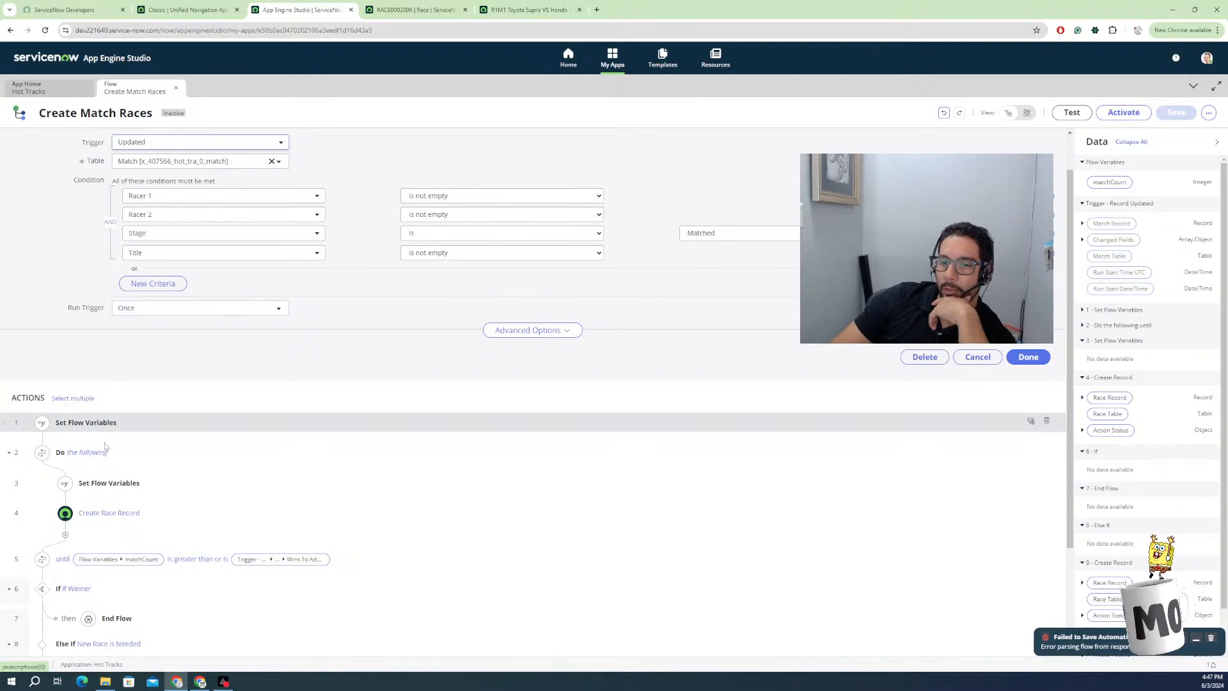
{"action": "scroll", "coordinate": [90, 479], "scroll_direction": "down", "scroll_amount": 1}
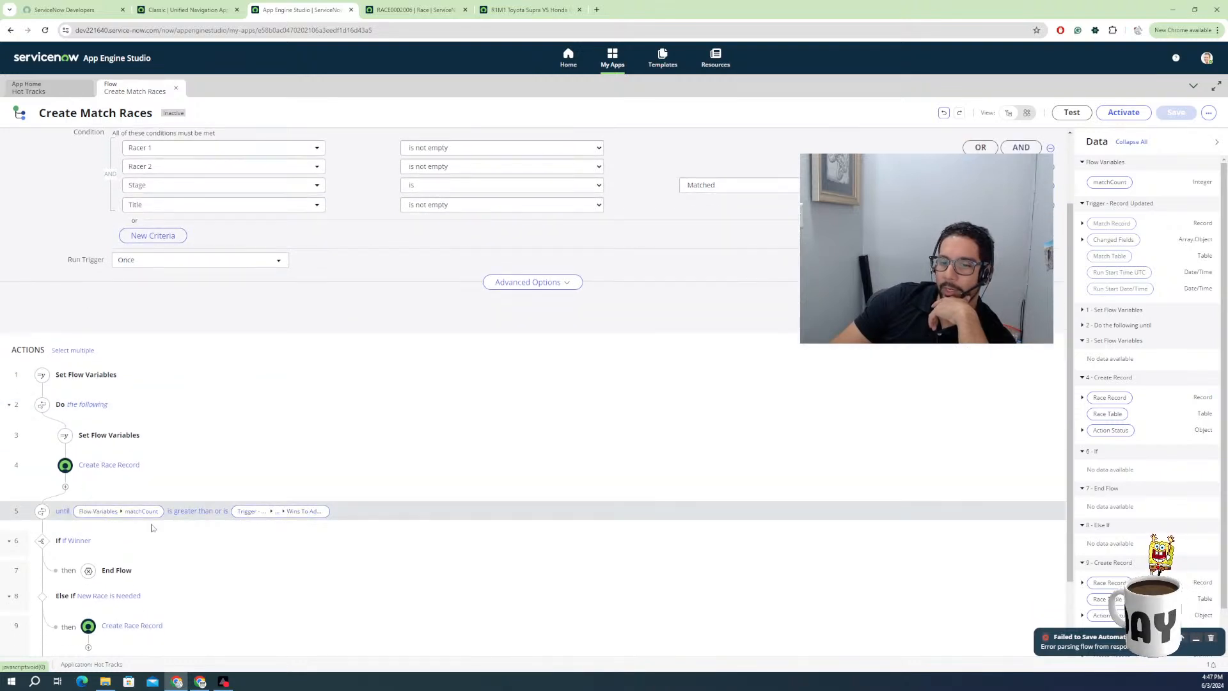
{"action": "scroll", "coordinate": [152, 524], "scroll_direction": "down", "scroll_amount": 1}
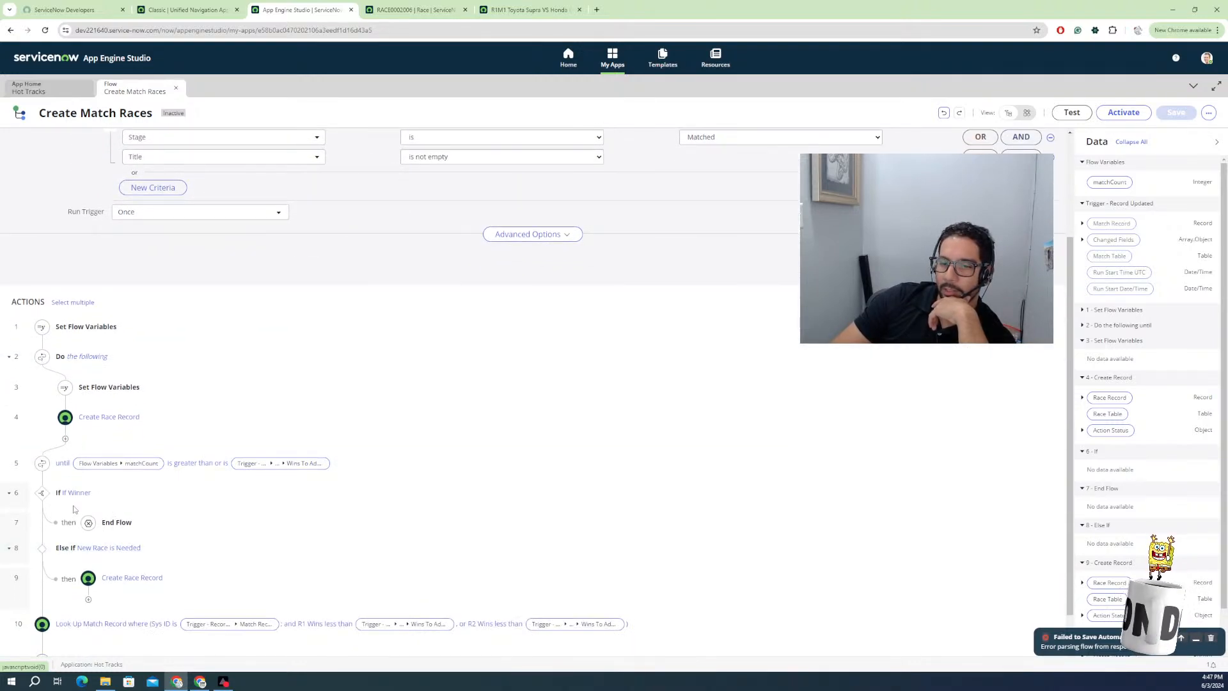
{"action": "scroll", "coordinate": [74, 505], "scroll_direction": "down", "scroll_amount": 1}
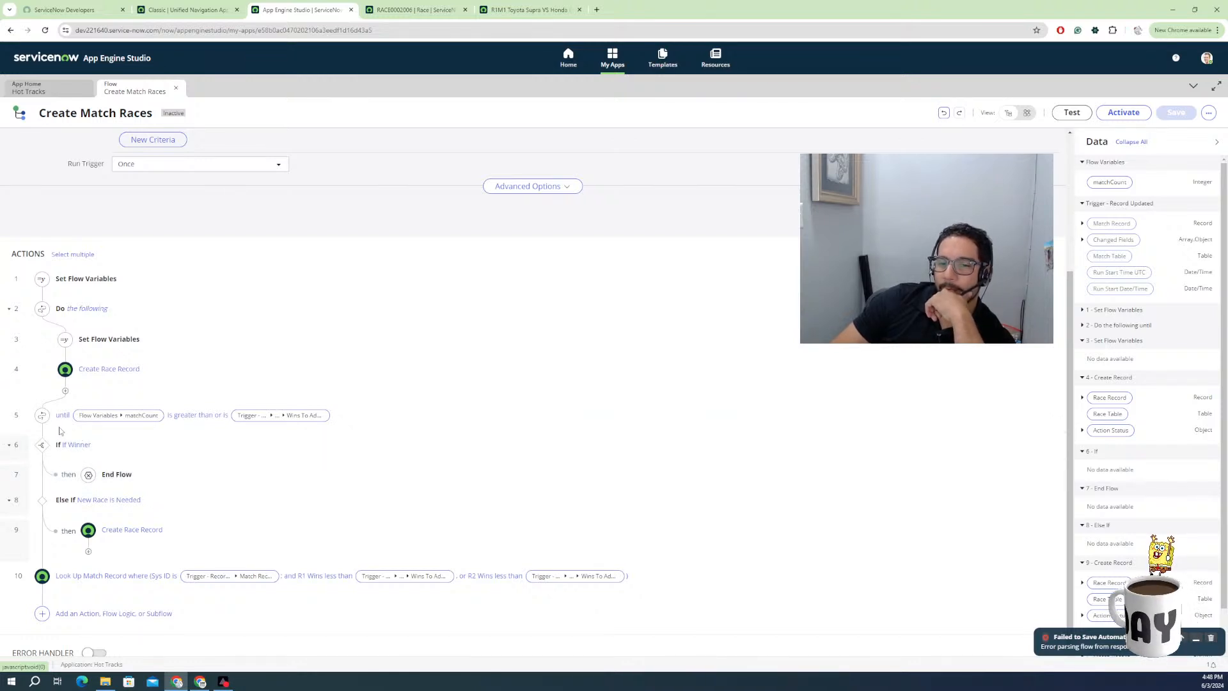
Insert a Wait For Condition action between the Do the following until loop and the If Winner branch.
{"action": "mouse_move", "coordinate": [55, 436]}
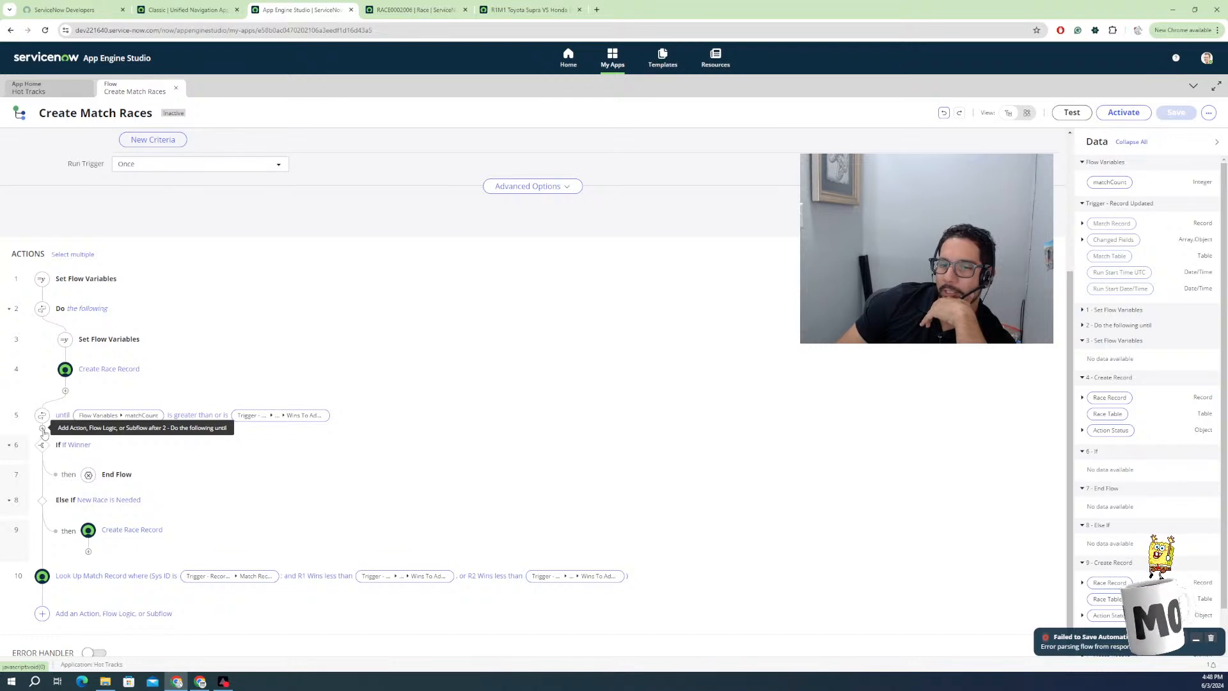
{"action": "left_click", "coordinate": [43, 429]}
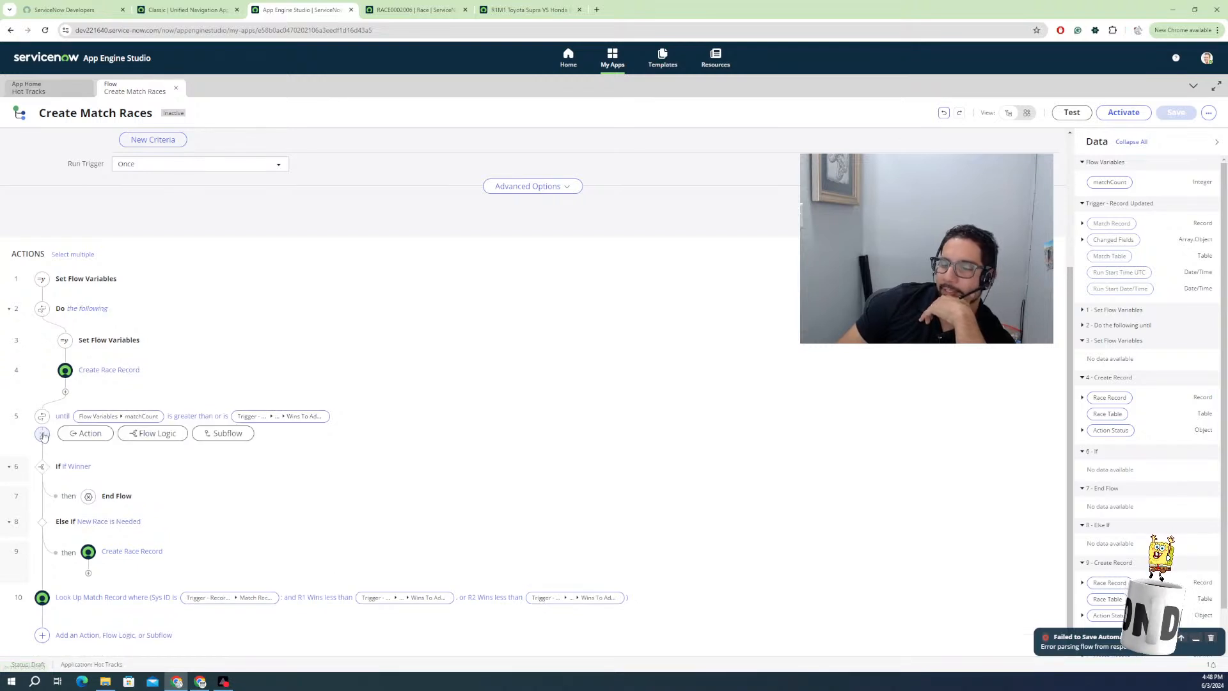
{"action": "left_click", "coordinate": [152, 434]}
{"action": "scroll", "coordinate": [162, 511], "scroll_direction": "down", "scroll_amount": 3}
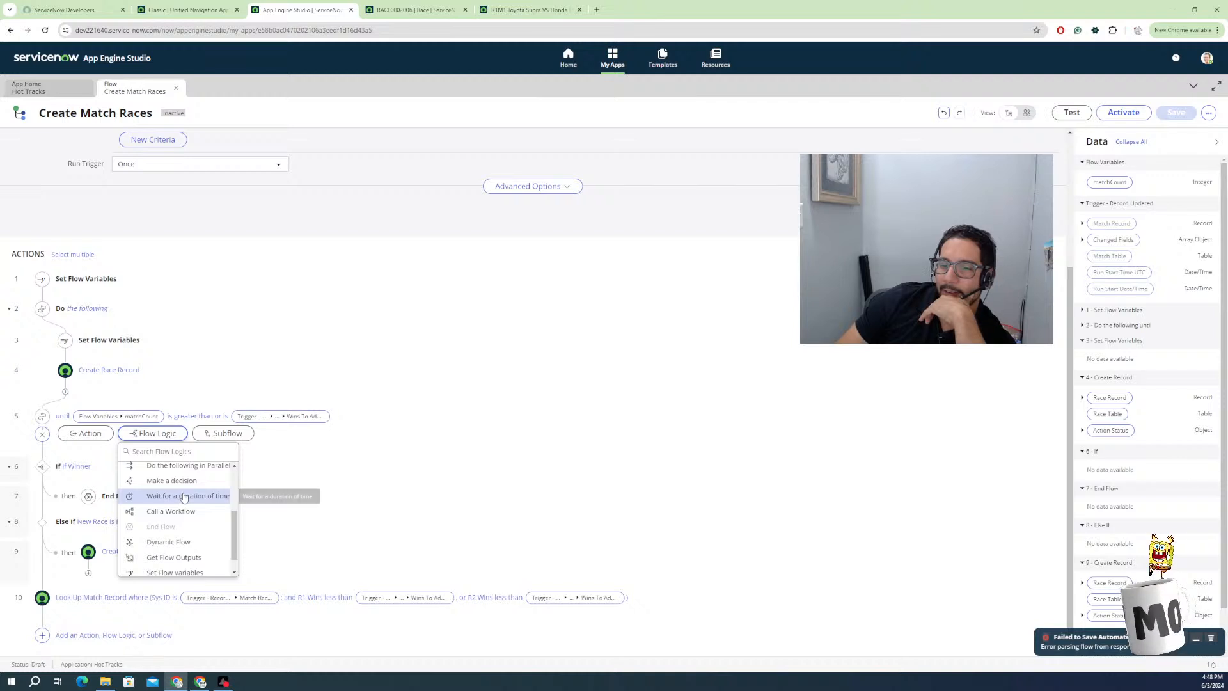
{"action": "scroll", "coordinate": [192, 531], "scroll_direction": "down", "scroll_amount": 2}
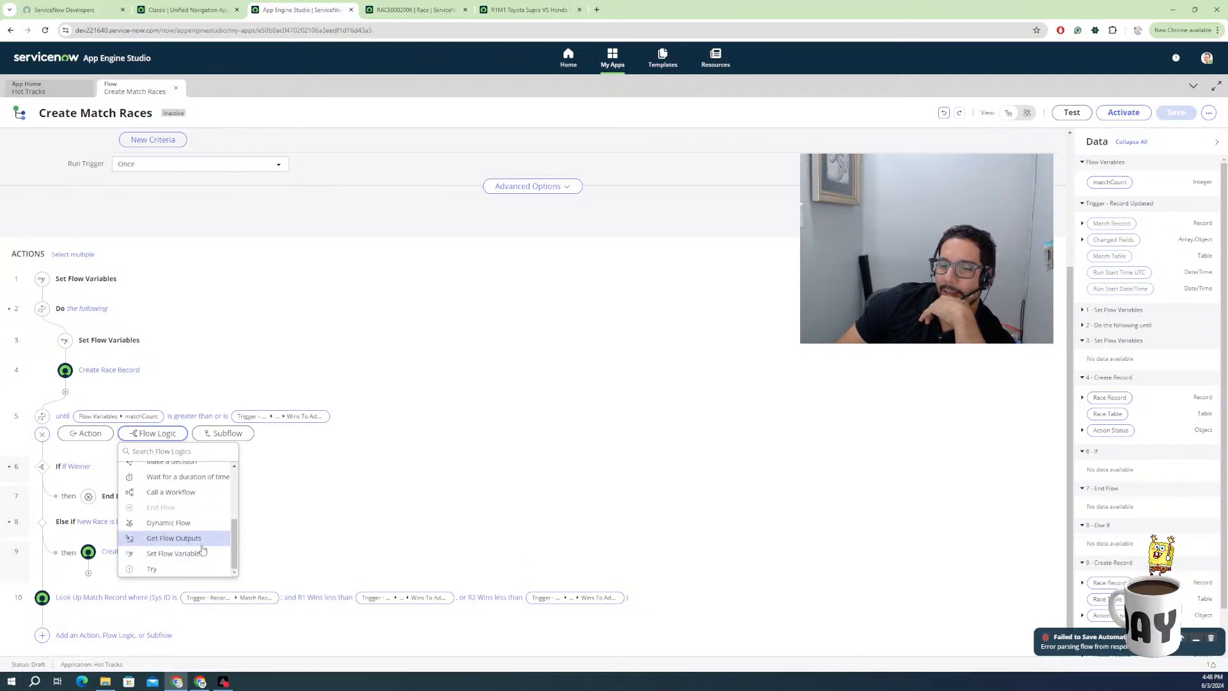
{"action": "scroll", "coordinate": [202, 548], "scroll_direction": "down", "scroll_amount": 1}
{"action": "scroll", "coordinate": [192, 505], "scroll_direction": "up", "scroll_amount": 5}
{"action": "left_click", "coordinate": [88, 399]}
{"action": "scroll", "coordinate": [217, 517], "scroll_direction": "down", "scroll_amount": 5}
{"action": "scroll", "coordinate": [220, 537], "scroll_direction": "down", "scroll_amount": 2}
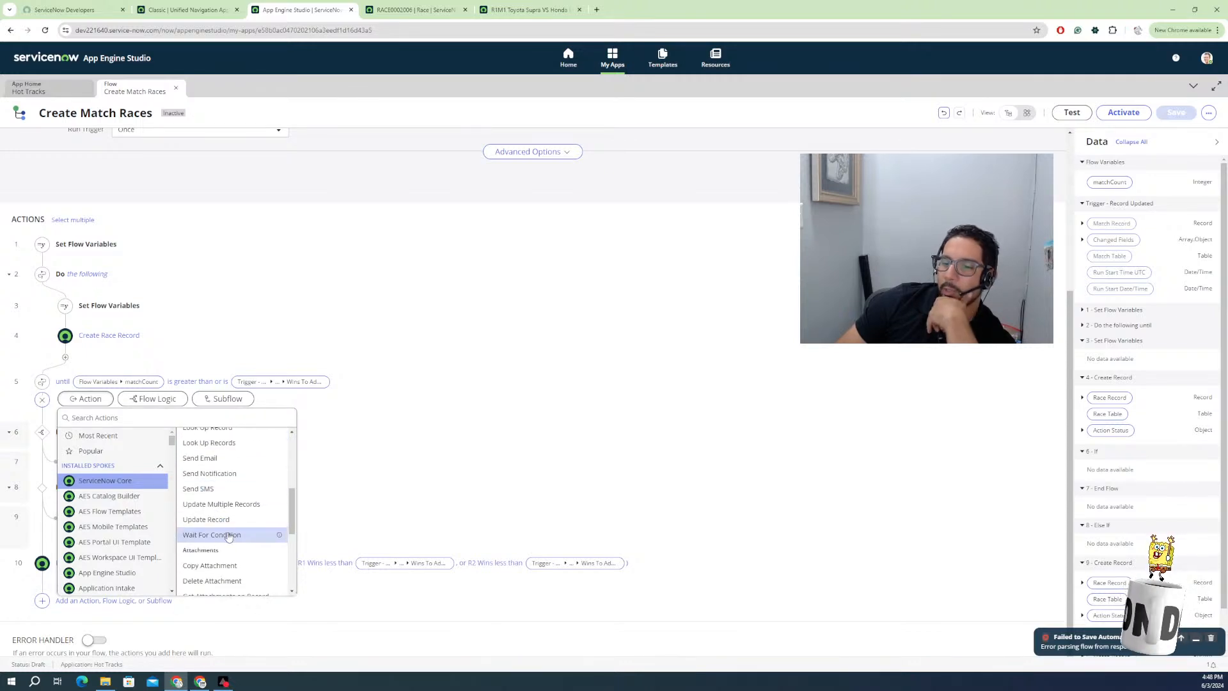
{"action": "left_click", "coordinate": [229, 536]}
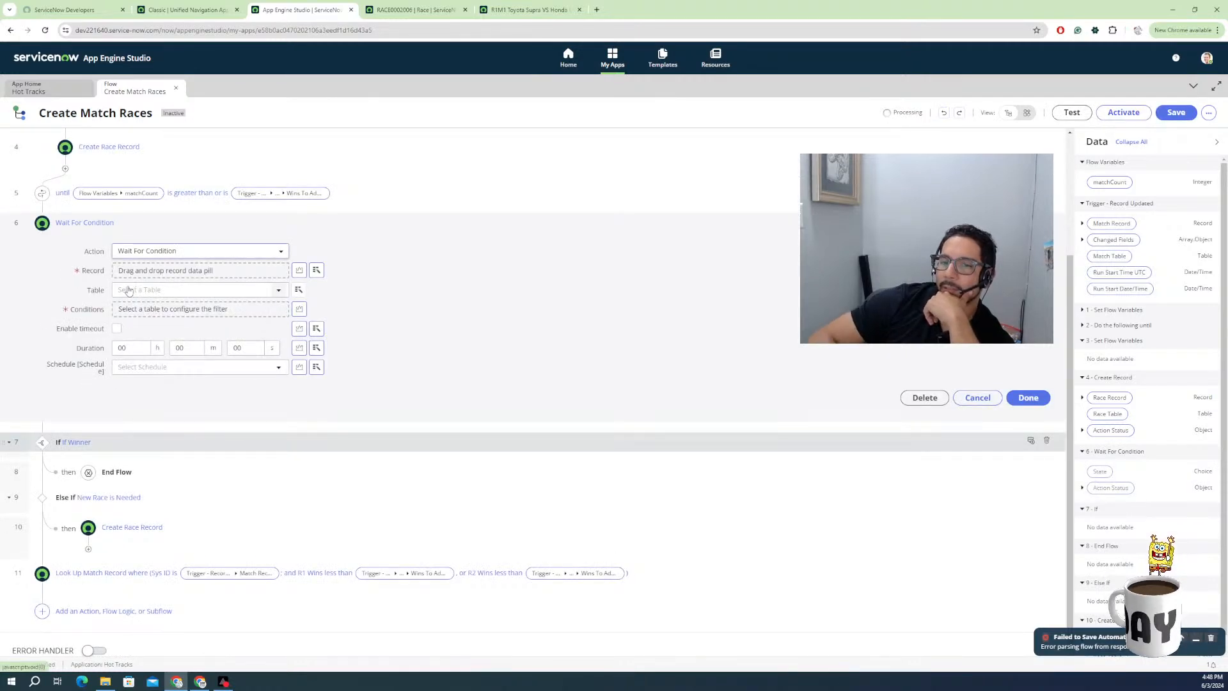
Try replacing the wait action after the loop with a Create Record action on the Race table.
{"action": "left_click", "coordinate": [201, 251]}
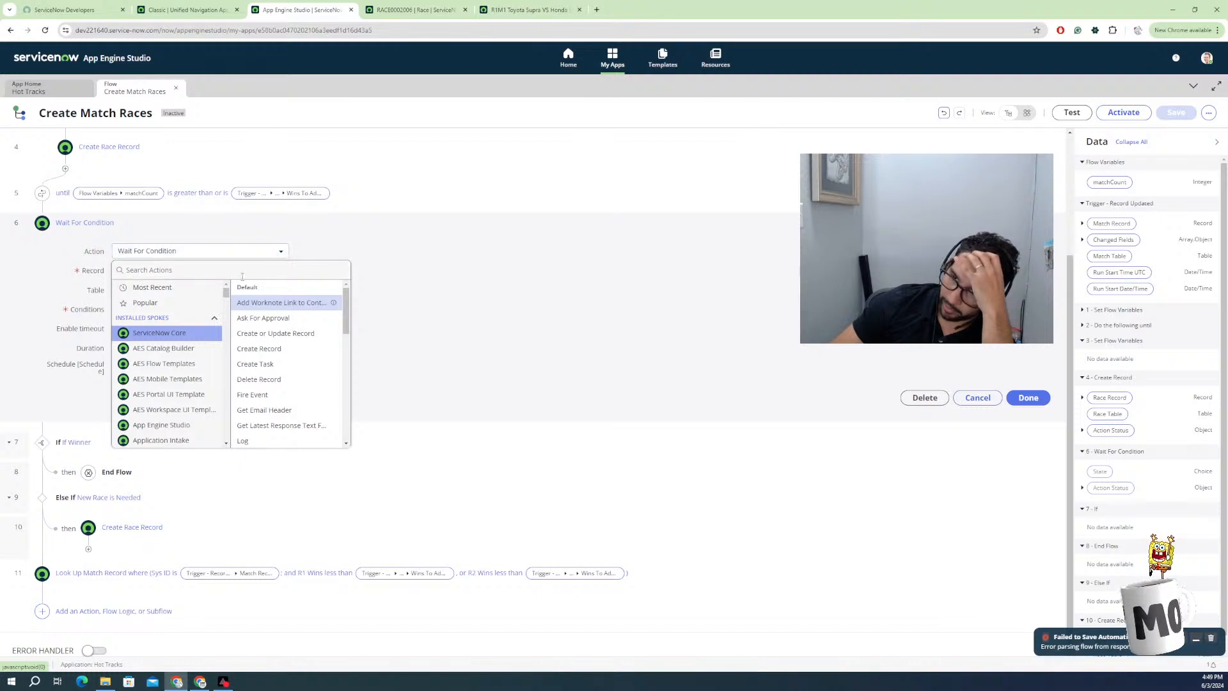
{"action": "left_click", "coordinate": [278, 349]}
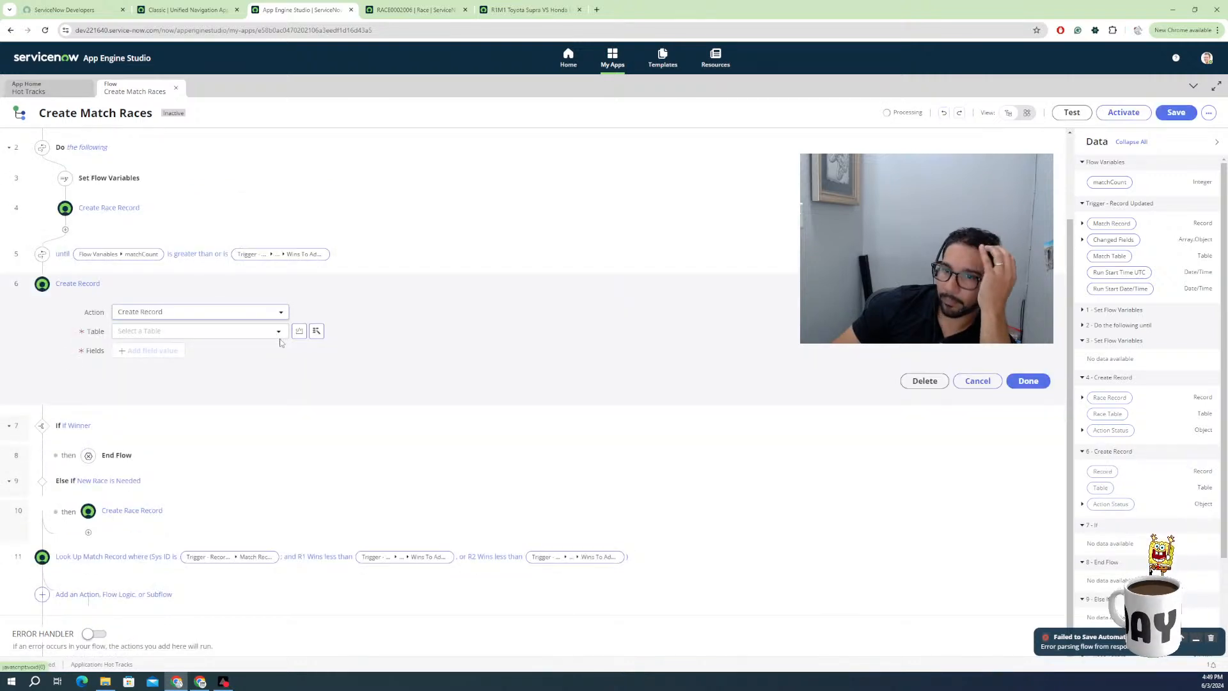
{"action": "left_click", "coordinate": [164, 331]}
{"action": "type", "text": "race"}
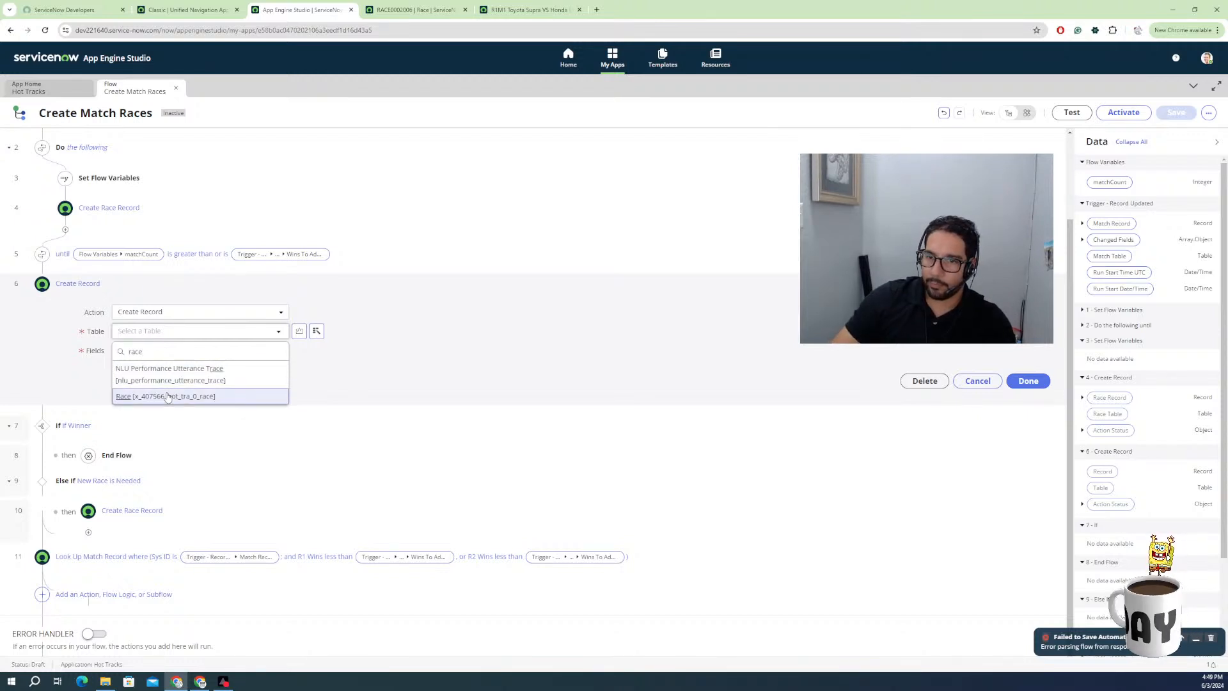
{"action": "left_click", "coordinate": [168, 397]}
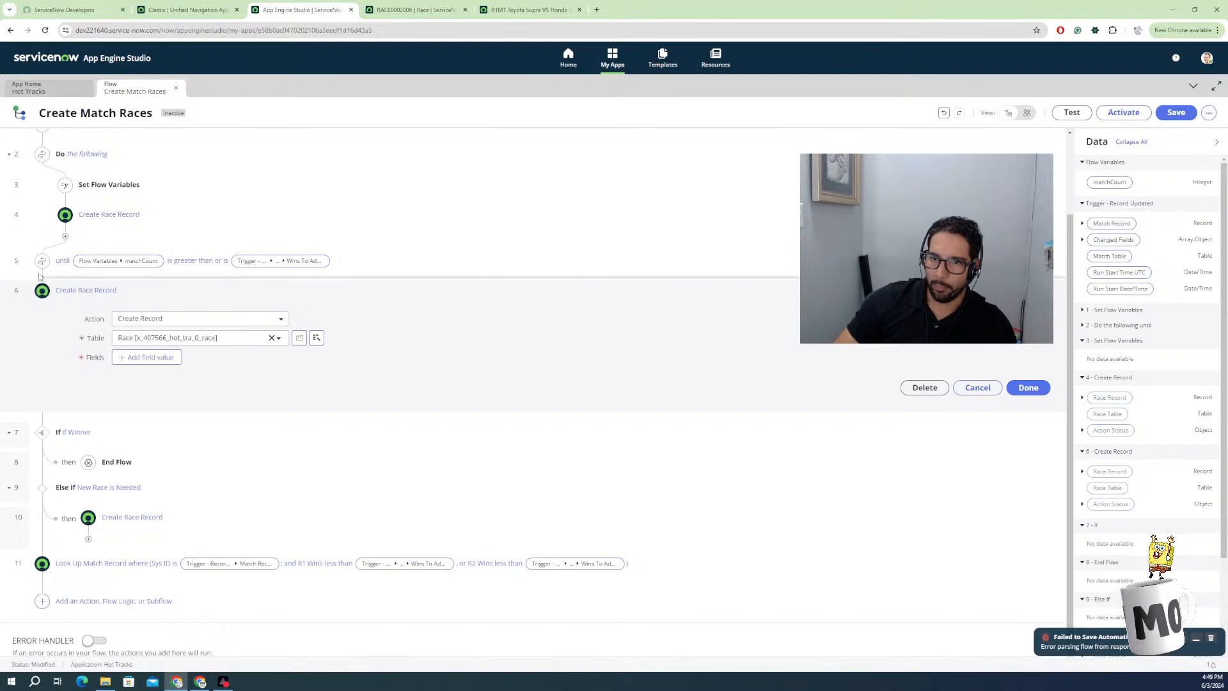
Change the action after the loop back to Wait For Condition and use the trigger's Match Record as its record.
{"action": "left_click", "coordinate": [192, 319]}
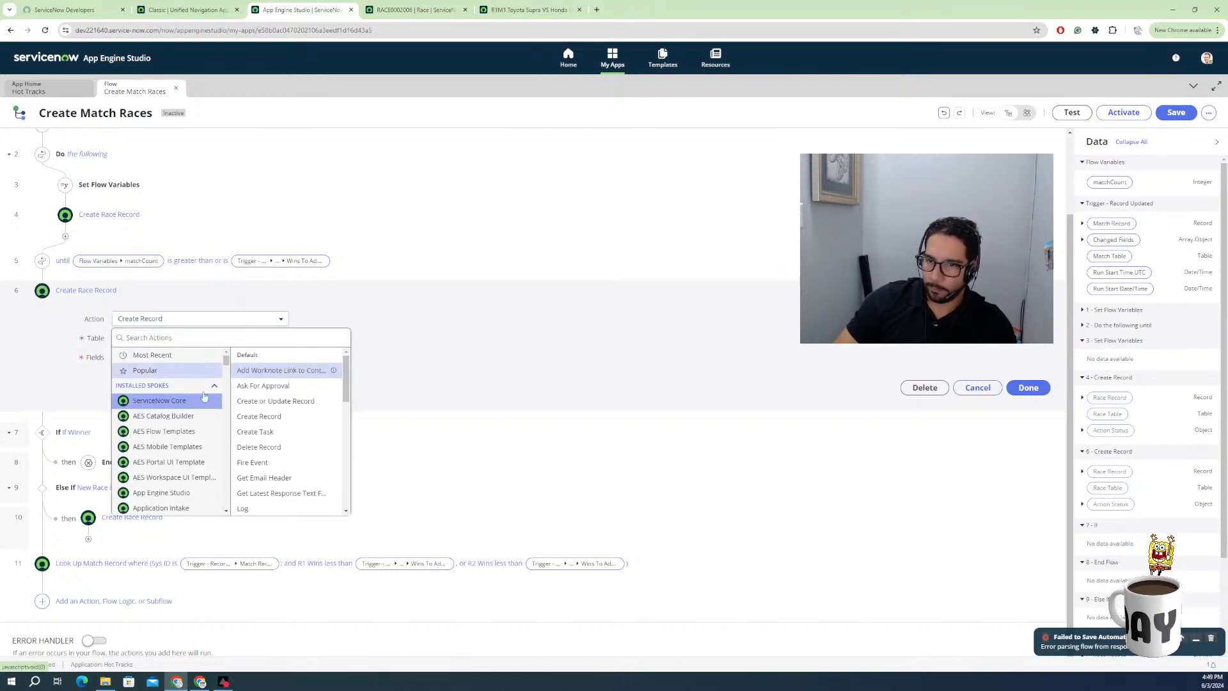
{"action": "scroll", "coordinate": [259, 461], "scroll_direction": "down", "scroll_amount": 5}
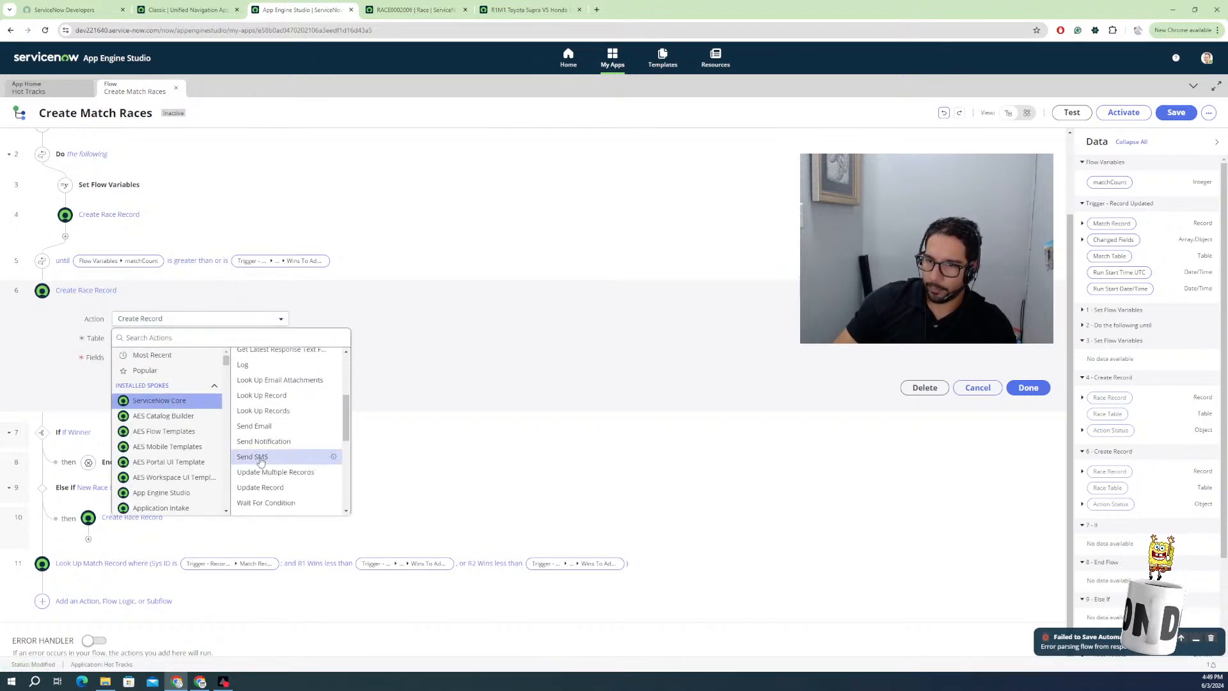
{"action": "left_click", "coordinate": [263, 455]}
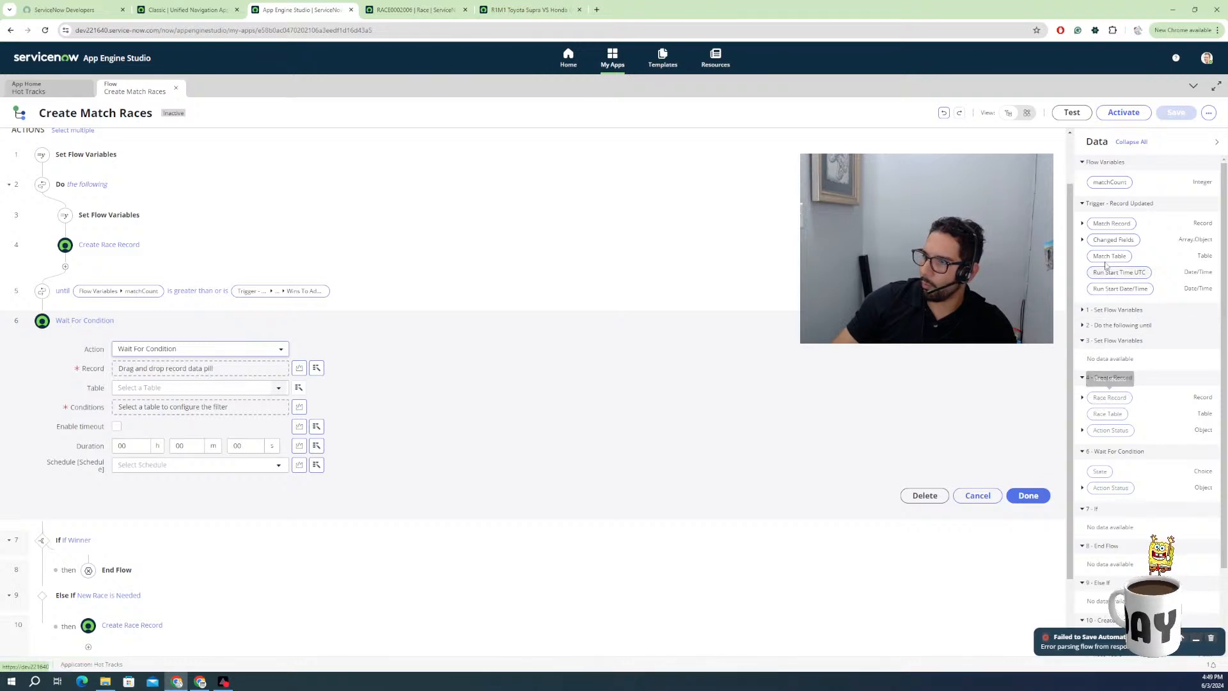
{"action": "left_click_drag", "start_coordinate": [1111, 223], "coordinate": [218, 374]}
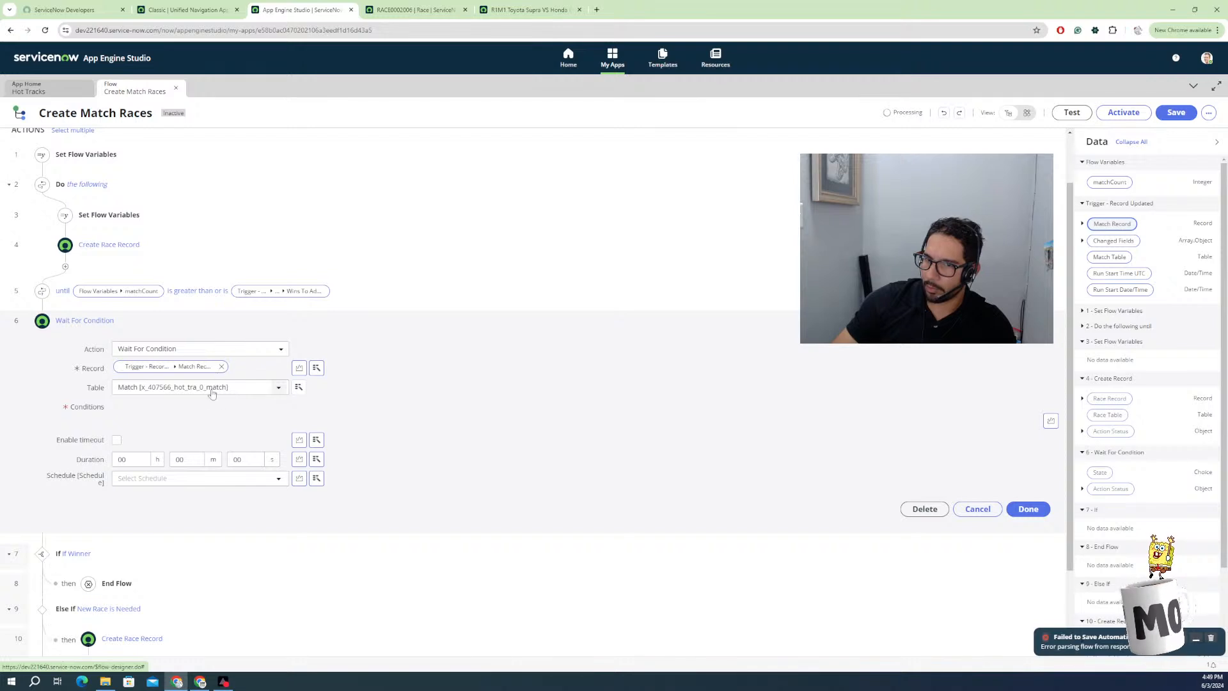
Open the field choices for the first condition of the Wait For Condition action and browse the Match table's fields.
{"action": "left_click", "coordinate": [212, 423]}
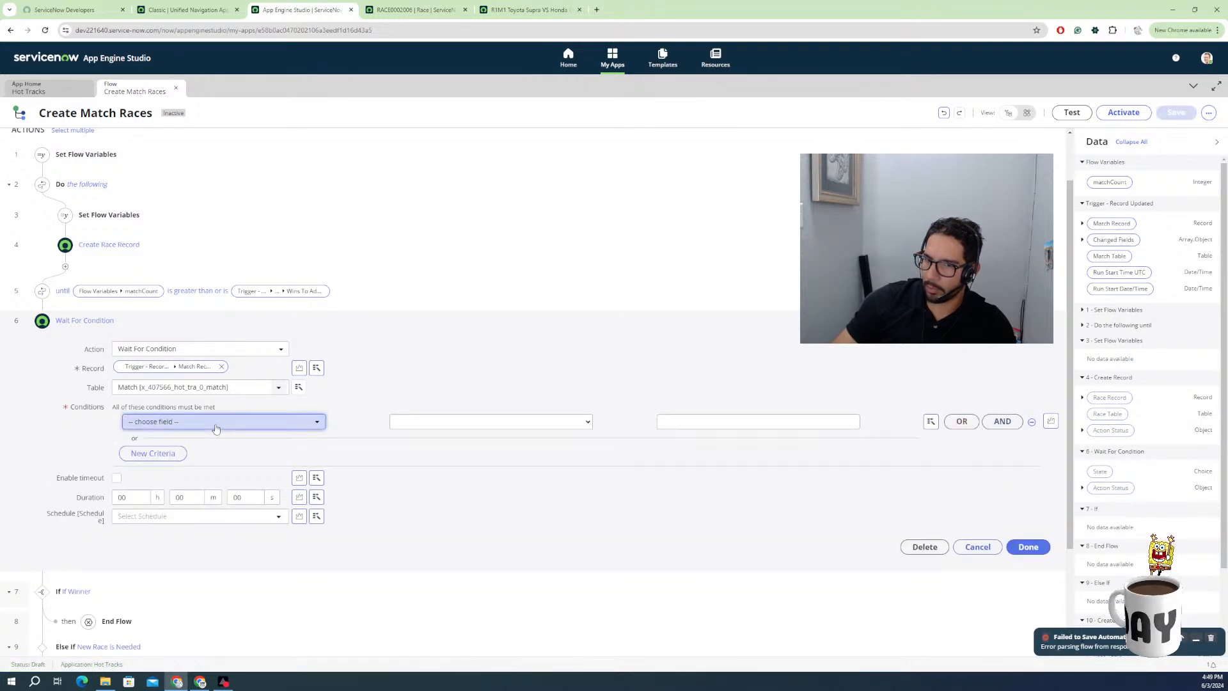
{"action": "scroll", "coordinate": [186, 498], "scroll_direction": "down", "scroll_amount": 2}
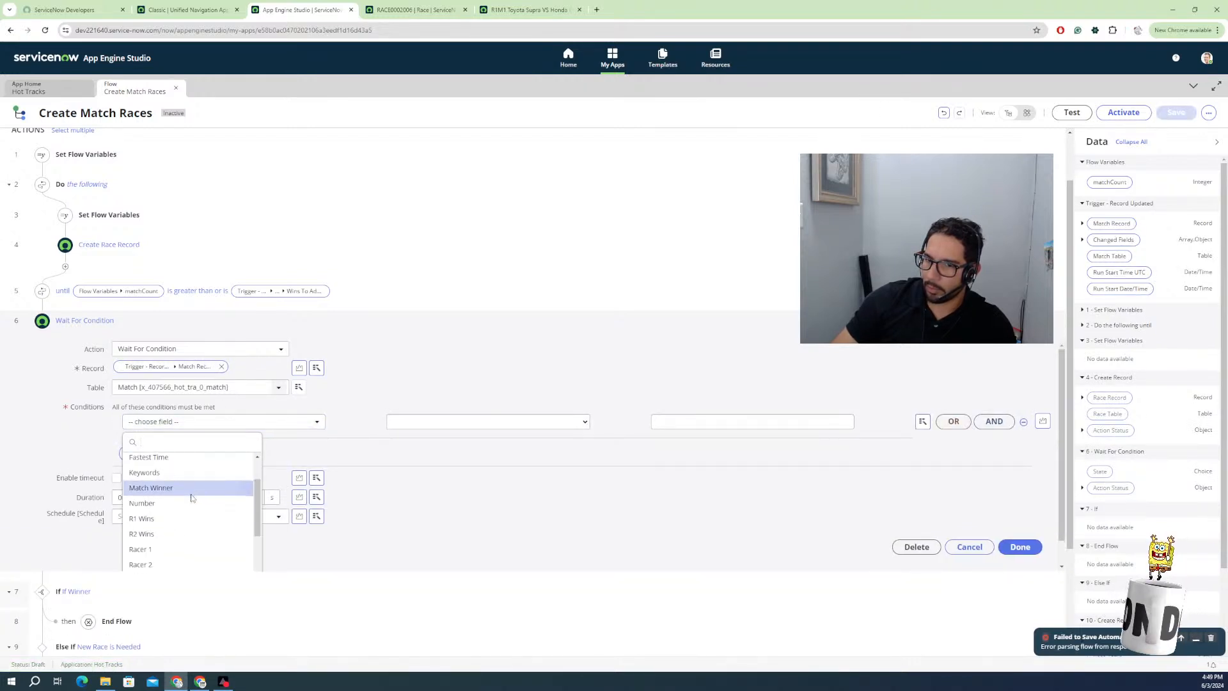
{"action": "scroll", "coordinate": [184, 535], "scroll_direction": "down", "scroll_amount": 3}
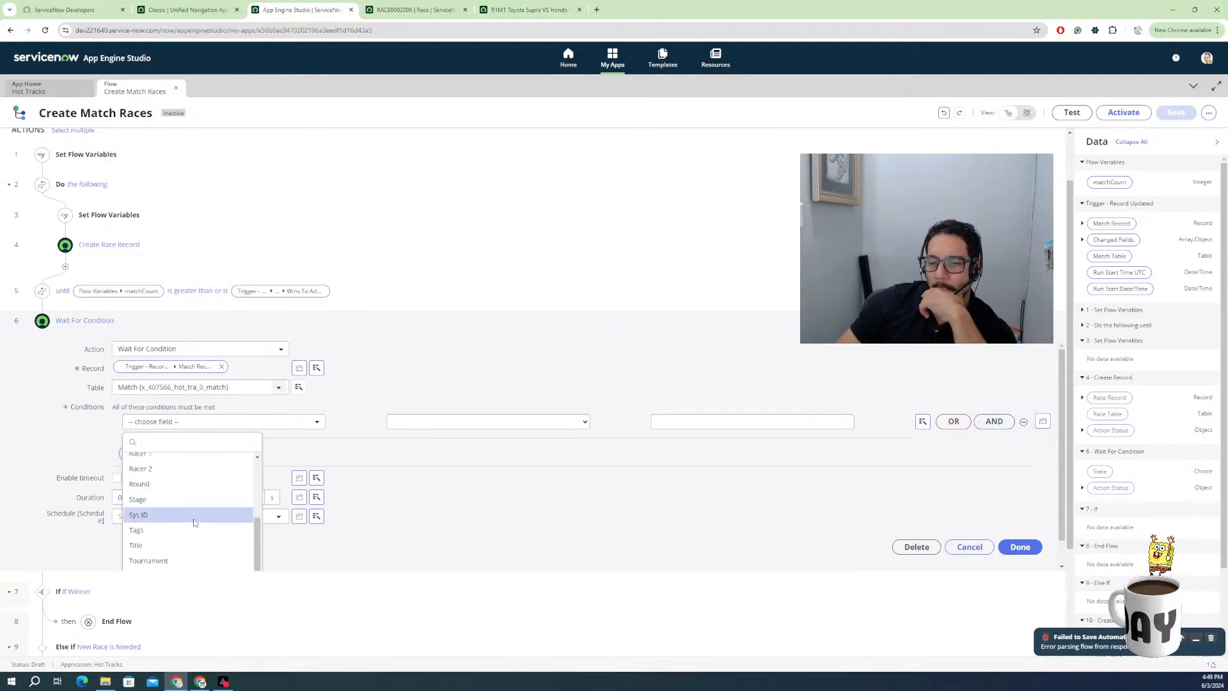
{"action": "scroll", "coordinate": [181, 493], "scroll_direction": "up", "scroll_amount": 2}
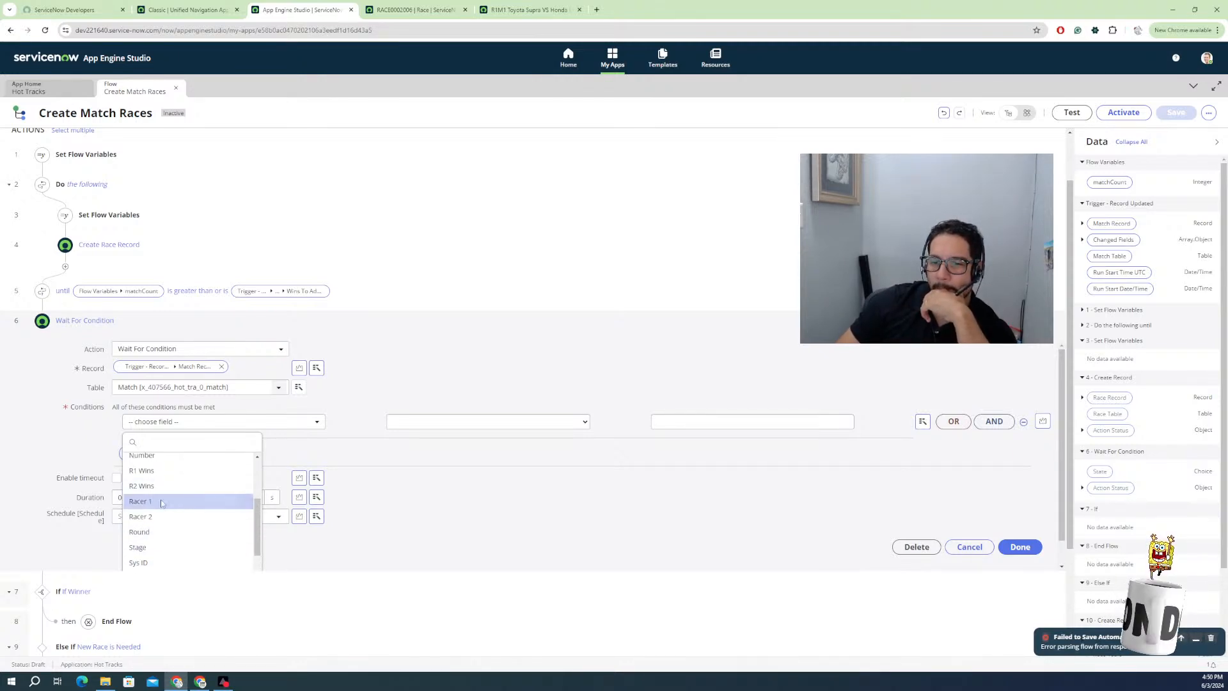
{"action": "left_click", "coordinate": [162, 502]}
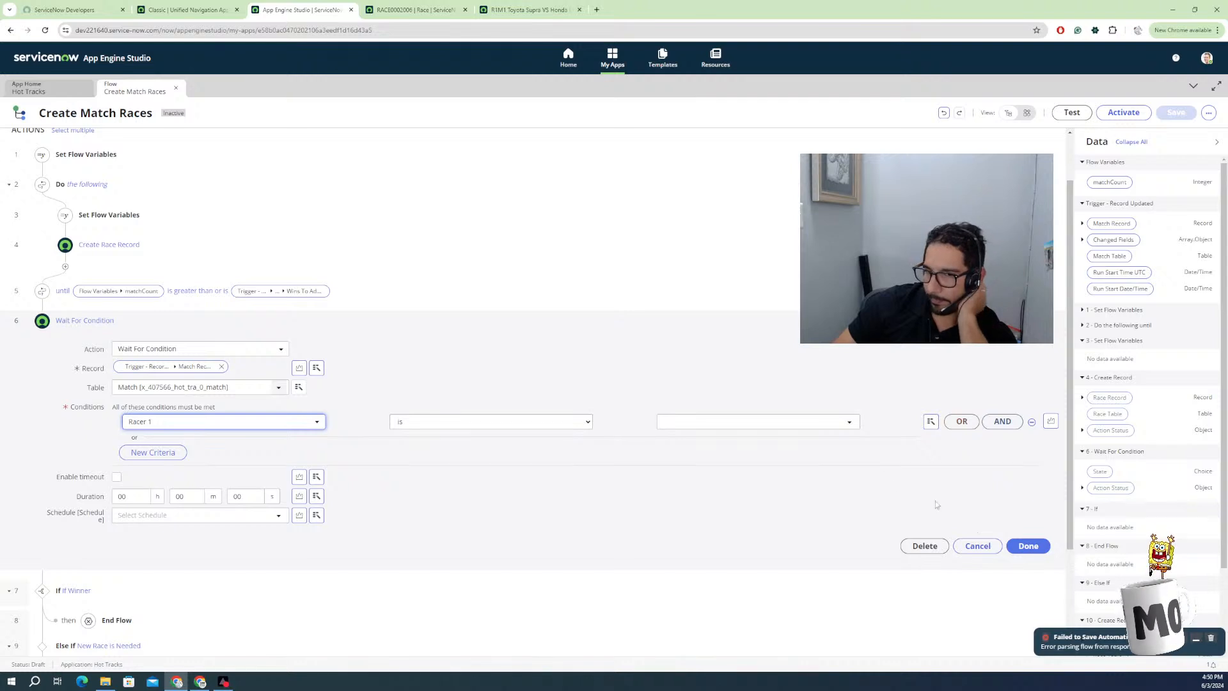
{"action": "left_click", "coordinate": [473, 422]}
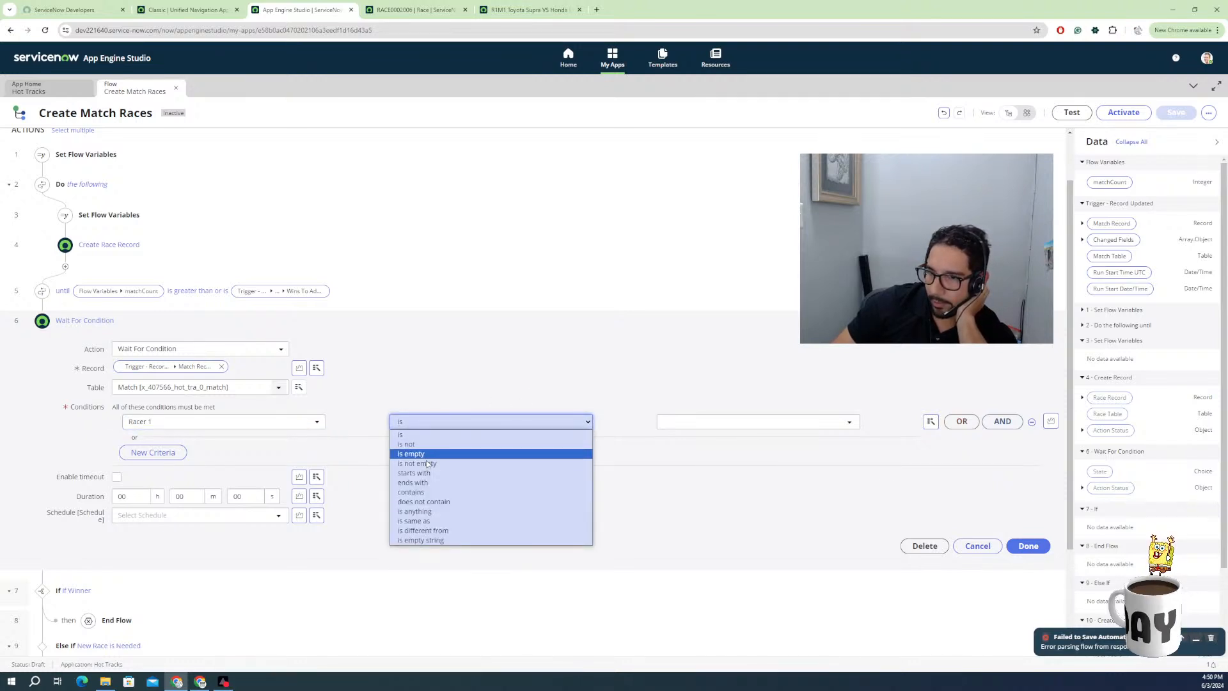
{"action": "left_click", "coordinate": [687, 452]}
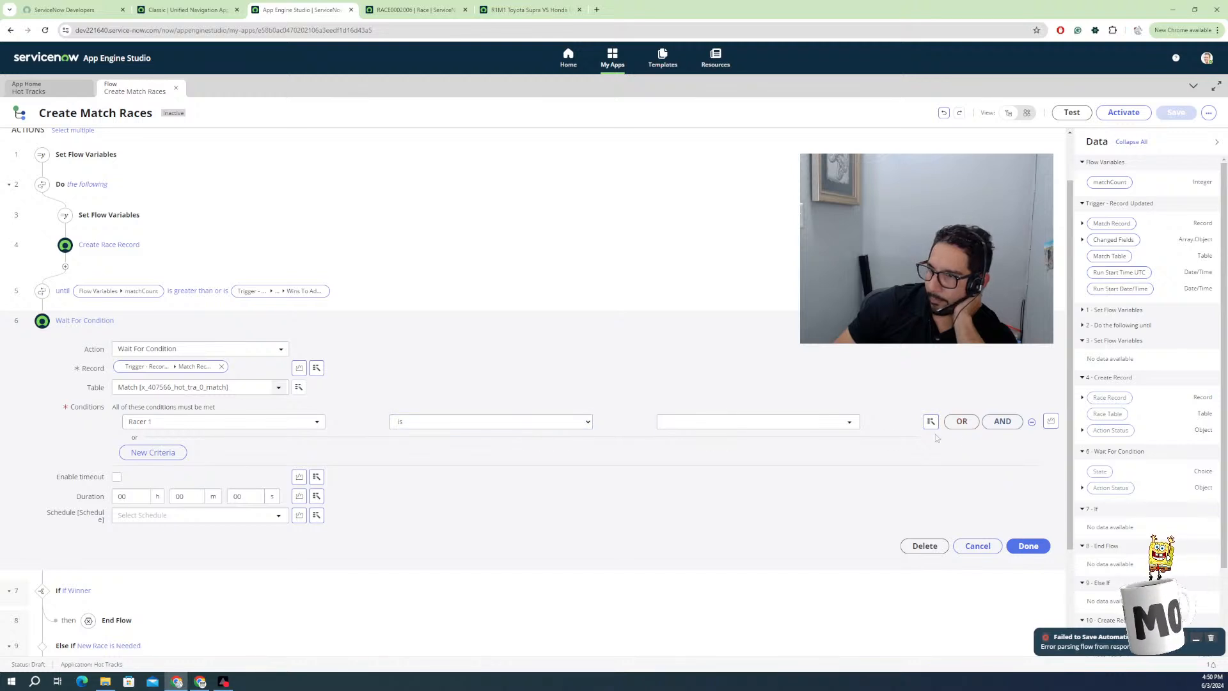
{"action": "left_click", "coordinate": [288, 424]}
{"action": "scroll", "coordinate": [157, 512], "scroll_direction": "down", "scroll_amount": 3}
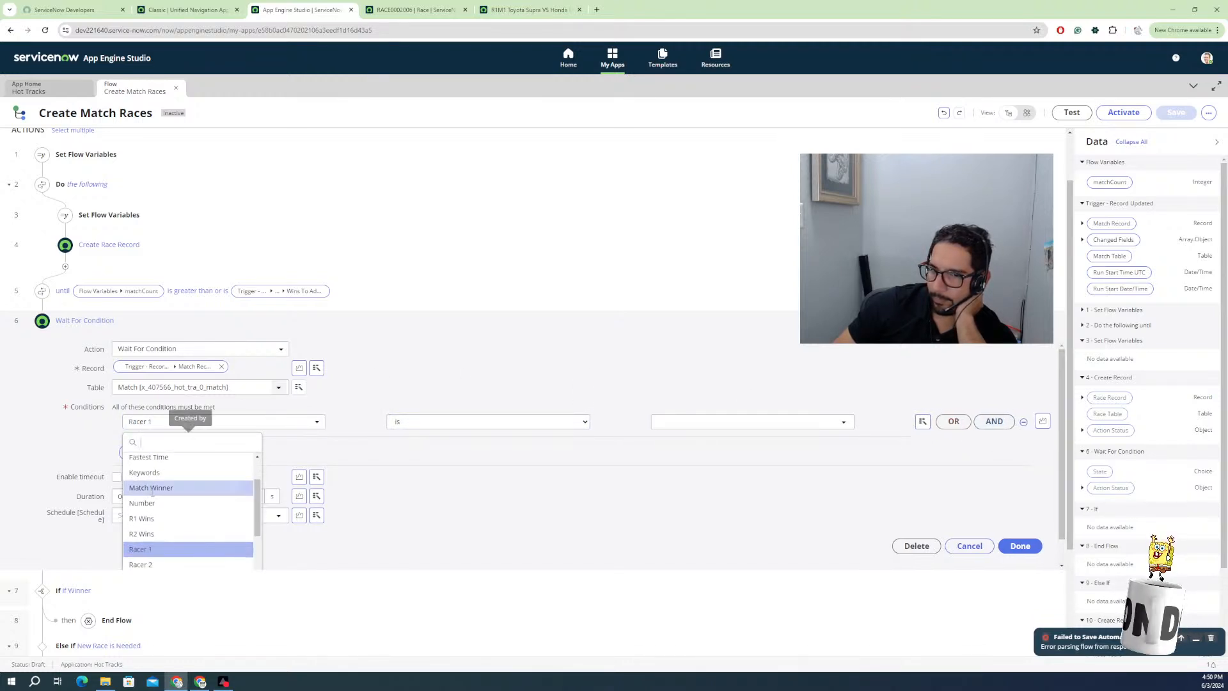
{"action": "scroll", "coordinate": [157, 519], "scroll_direction": "down", "scroll_amount": 5}
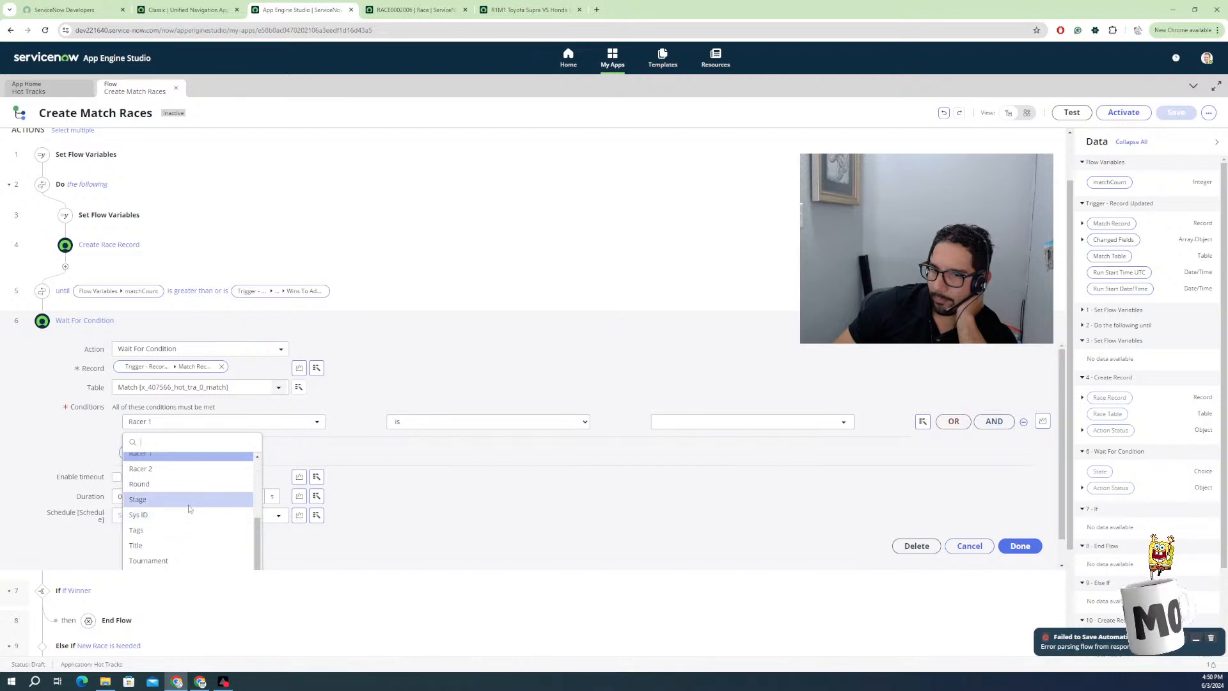
{"action": "scroll", "coordinate": [182, 508], "scroll_direction": "down", "scroll_amount": 4}
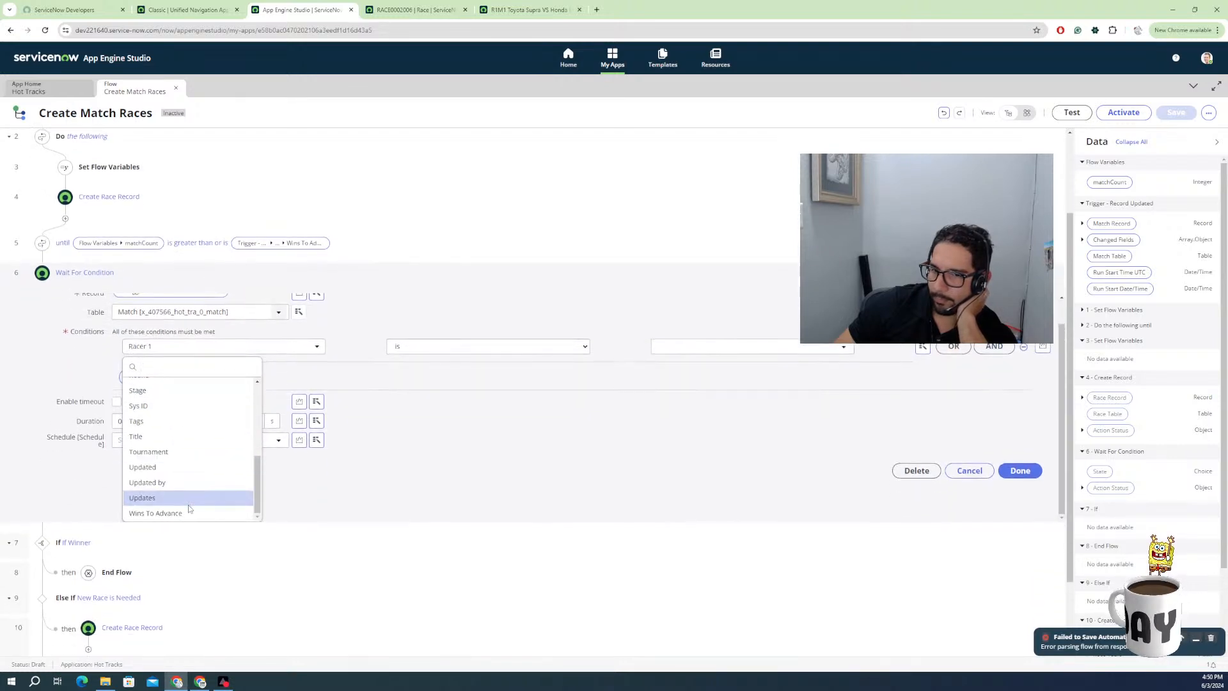
{"action": "left_click", "coordinate": [171, 512]}
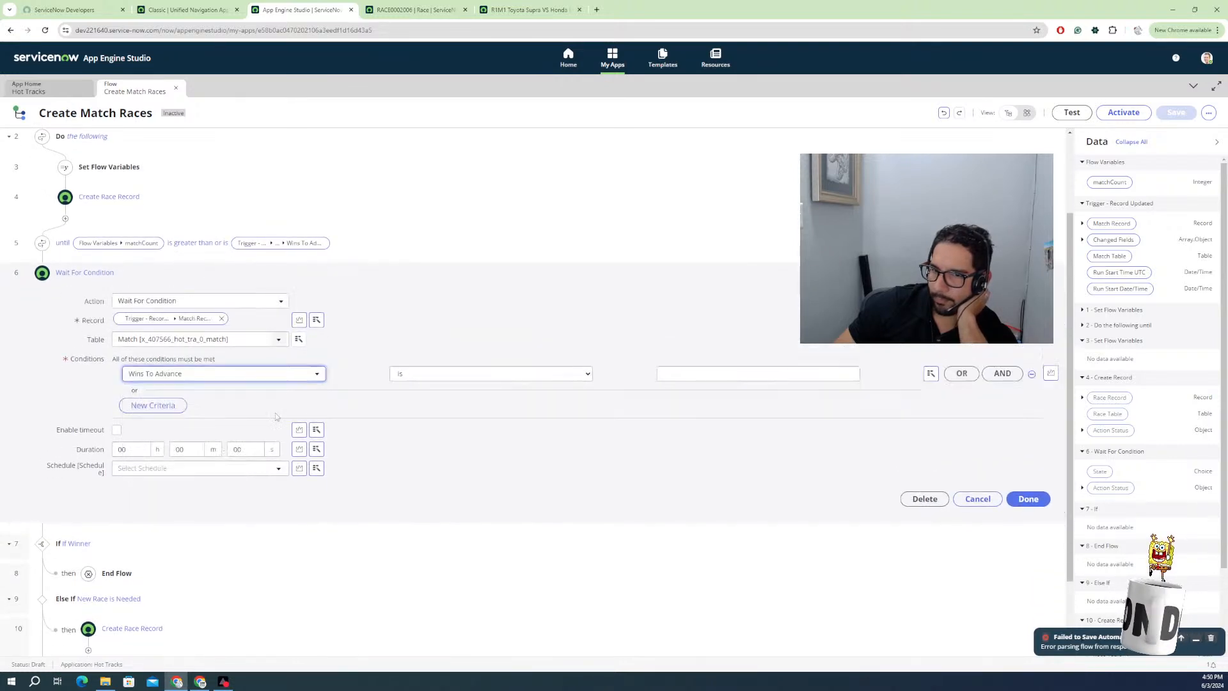
{"action": "left_click", "coordinate": [498, 377]}
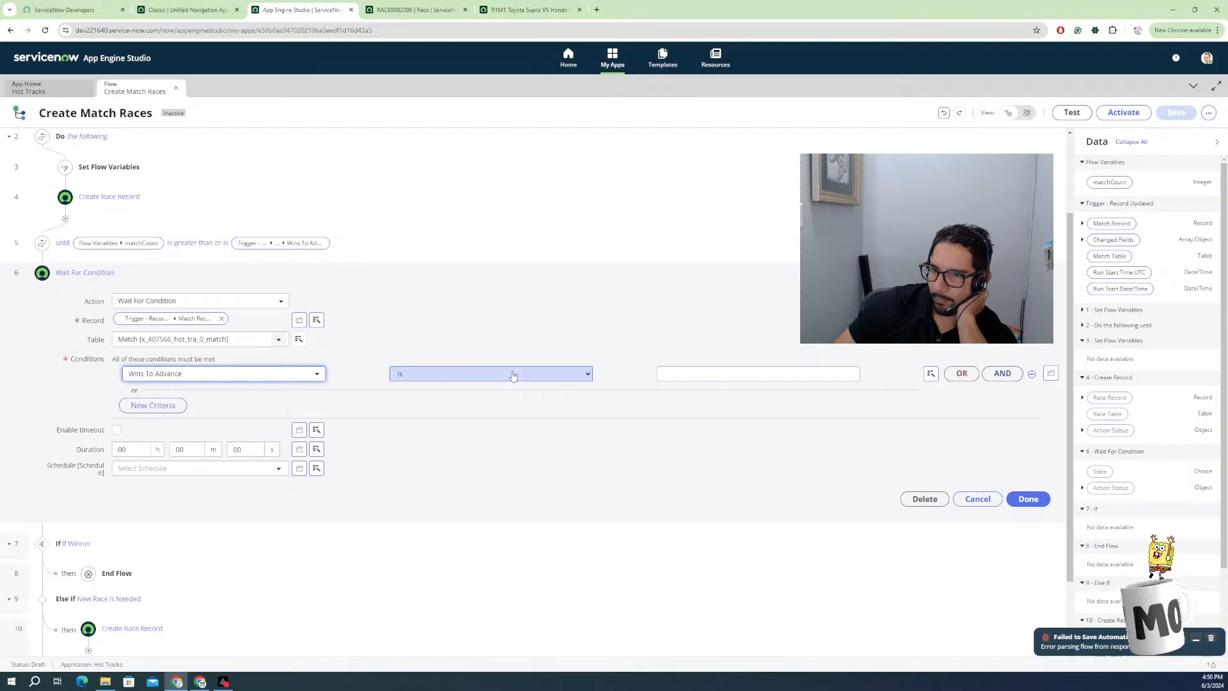
{"action": "left_click", "coordinate": [211, 374]}
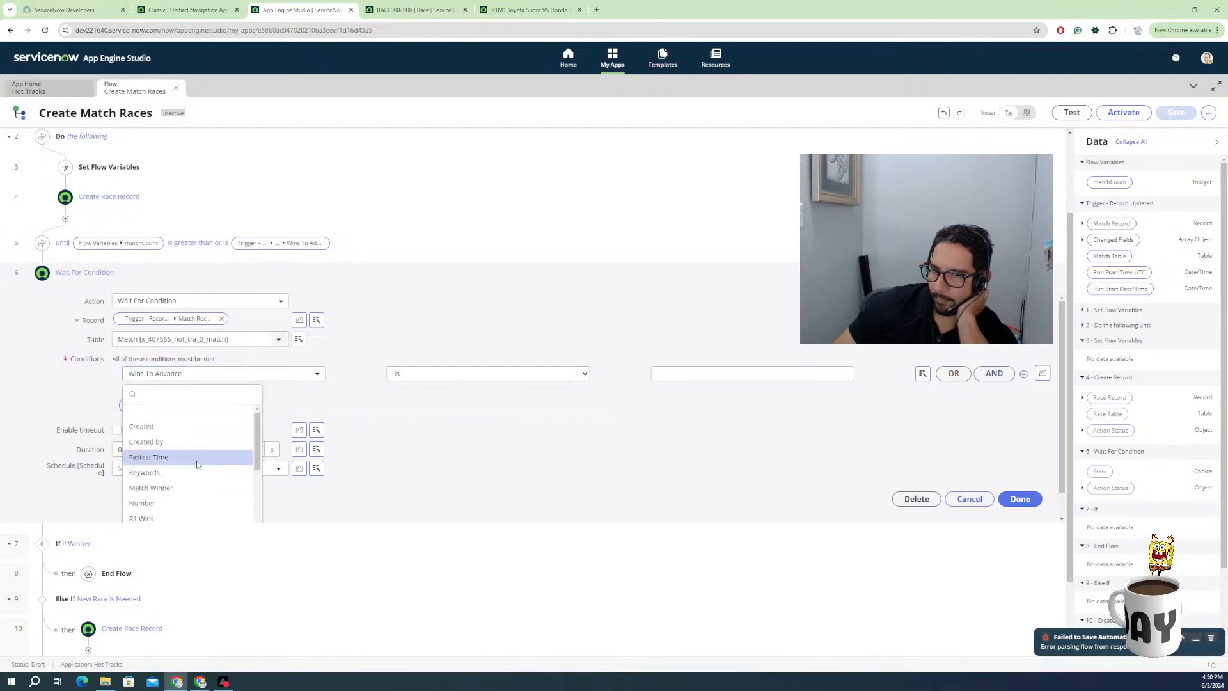
{"action": "scroll", "coordinate": [165, 493], "scroll_direction": "down", "scroll_amount": 2}
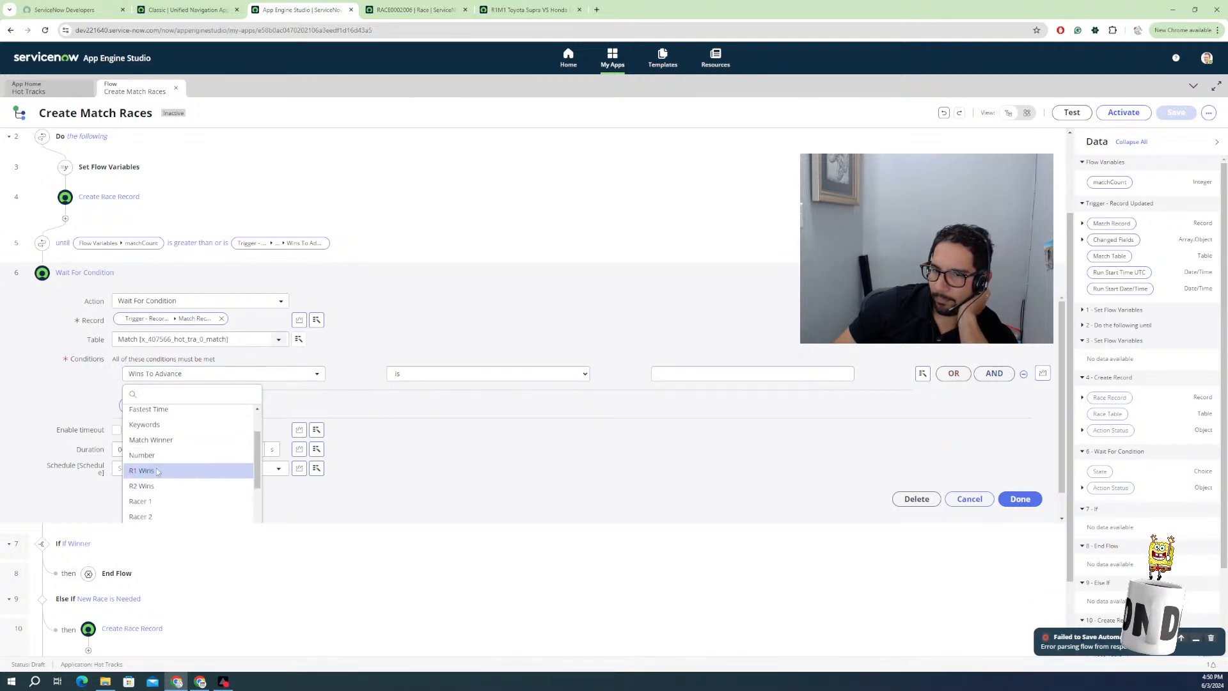
{"action": "left_click", "coordinate": [165, 470]}
{"action": "left_click", "coordinate": [733, 375]}
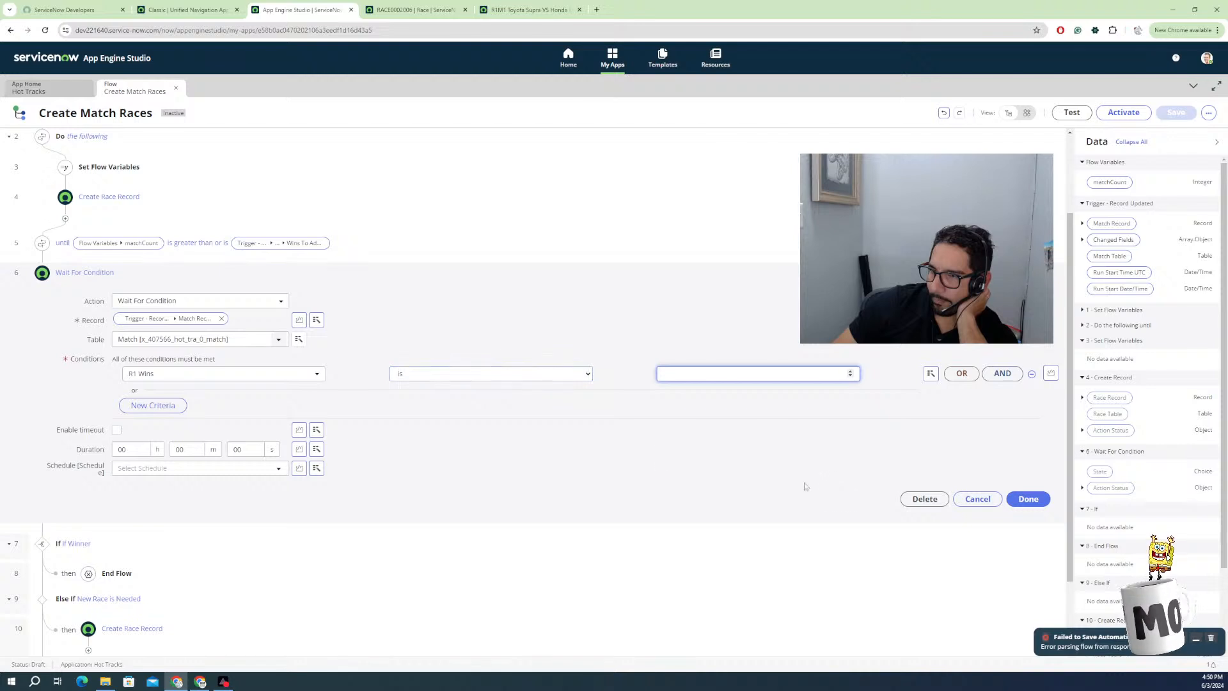
{"action": "left_click", "coordinate": [979, 498]}
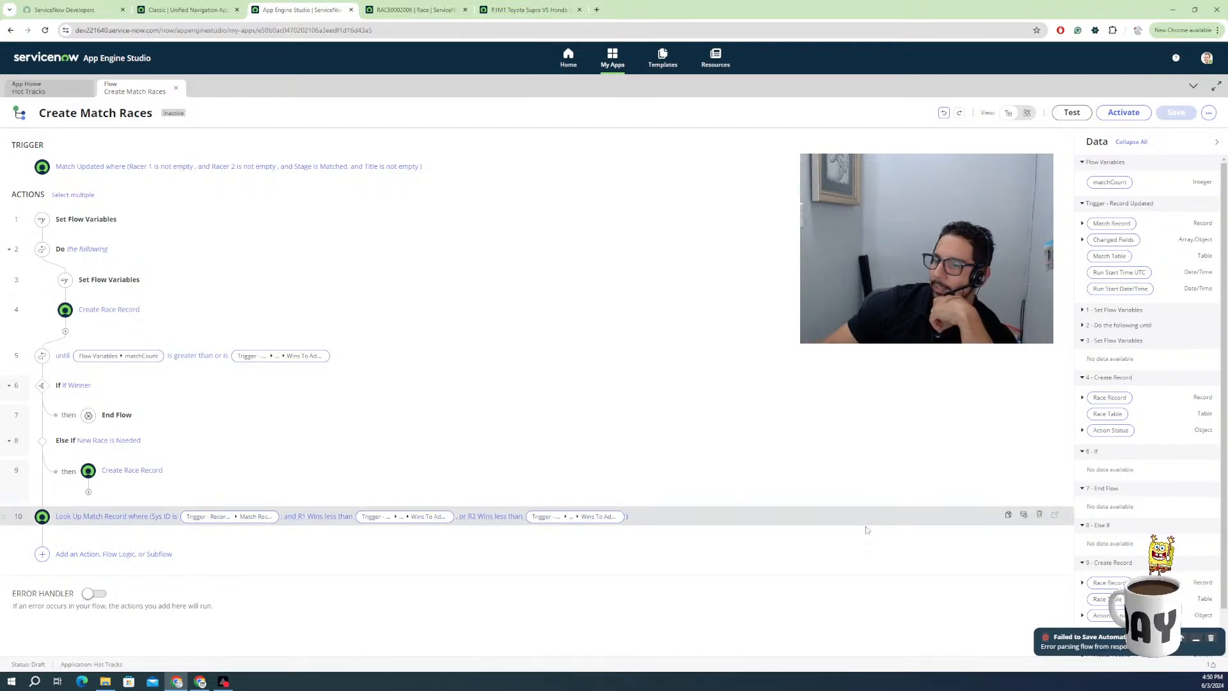
Delete the final Look Up Match Record action and the "New Race is Needed" Else If branch from the flow.
{"action": "left_click", "coordinate": [1039, 514]}
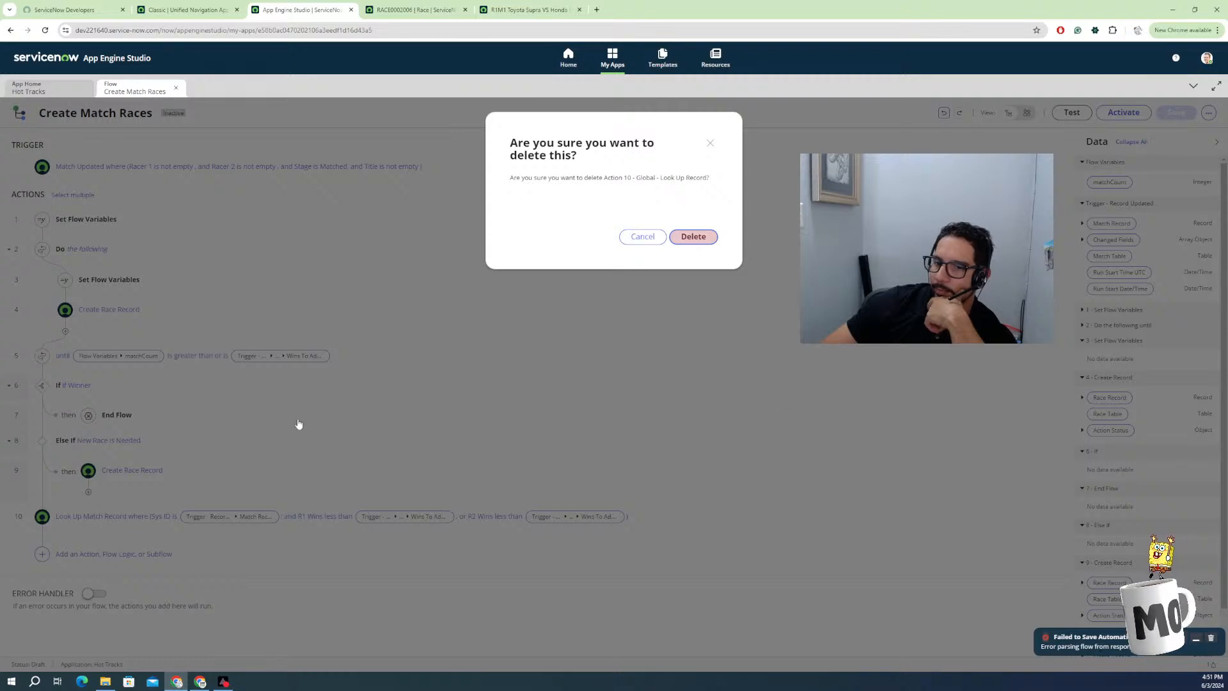
{"action": "key", "text": "Return"}
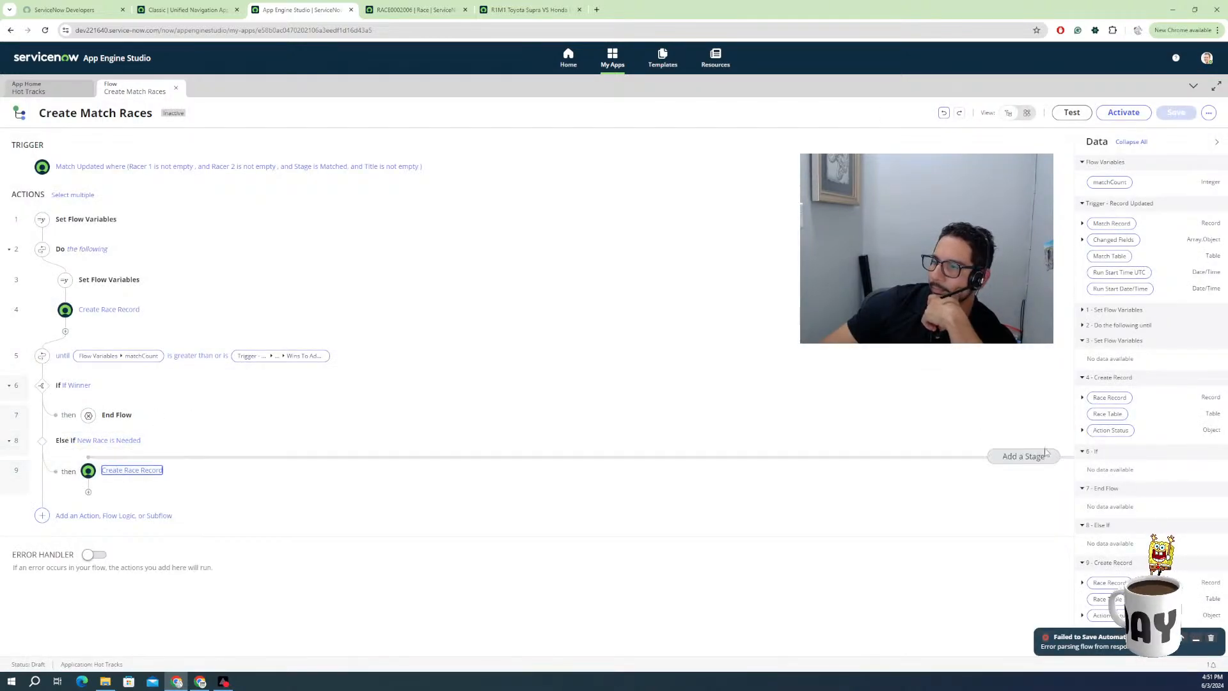
{"action": "left_click", "coordinate": [1057, 441]}
{"action": "left_click", "coordinate": [694, 236]}
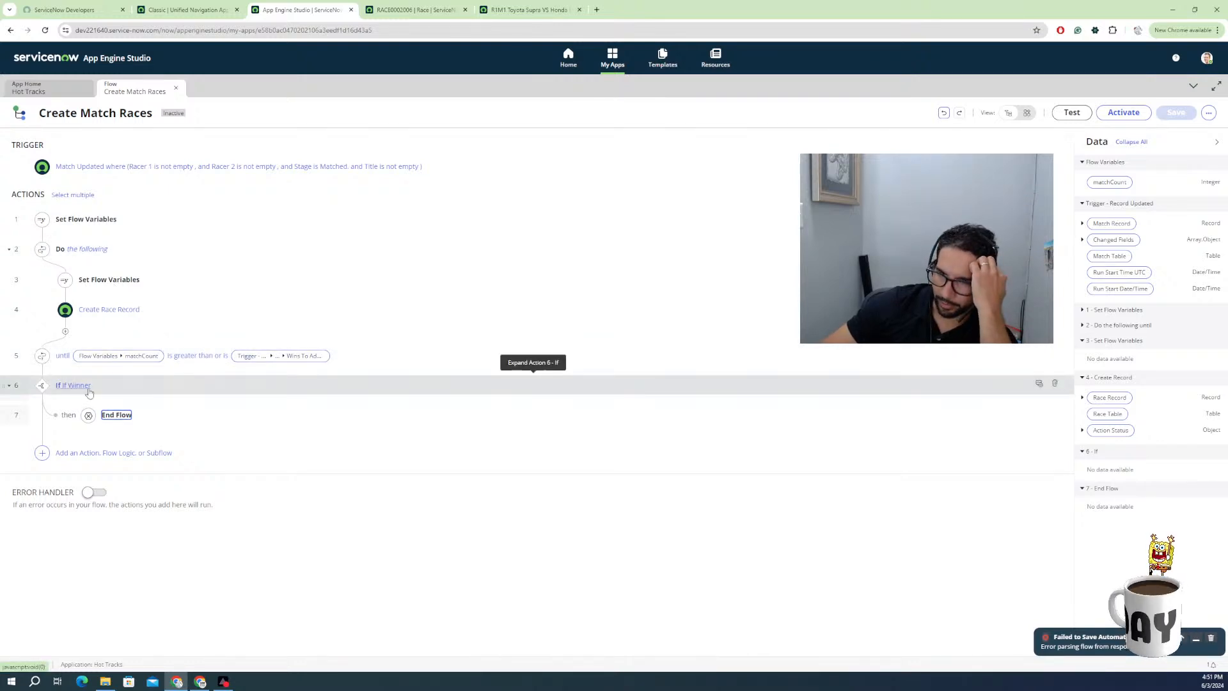
Delete the "If Winner" condition block together with its End Flow action.
{"action": "left_click", "coordinate": [119, 392]}
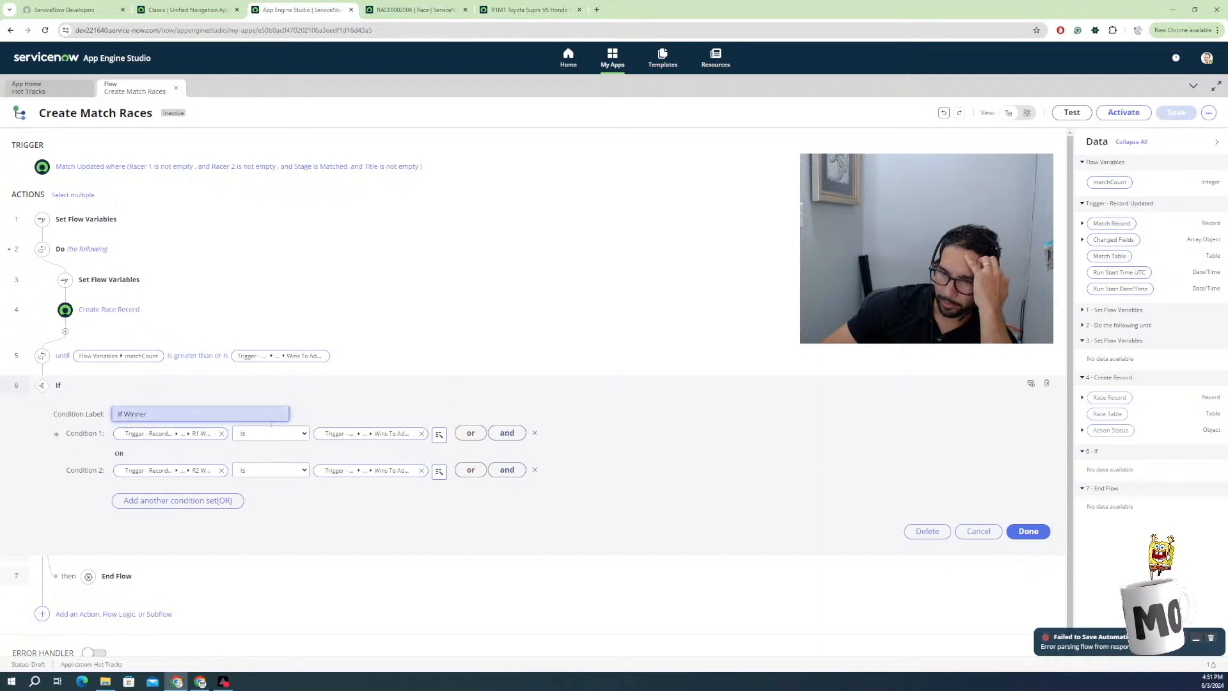
{"action": "left_click", "coordinate": [1046, 382]}
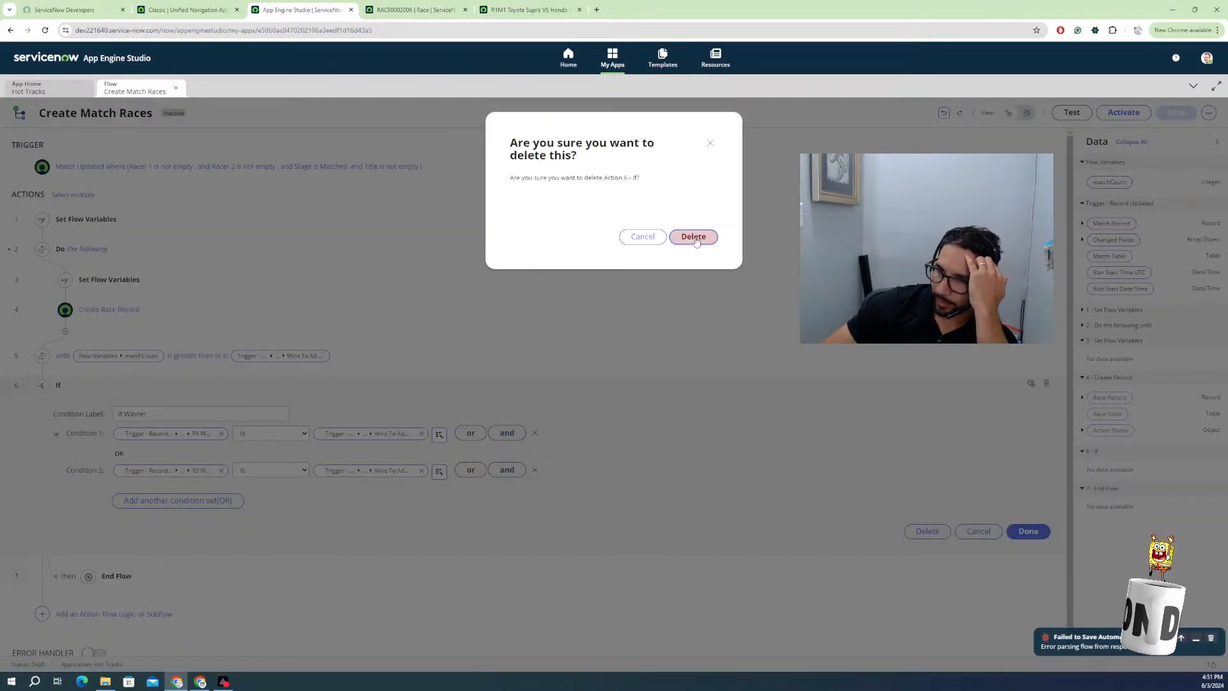
{"action": "left_click", "coordinate": [677, 243]}
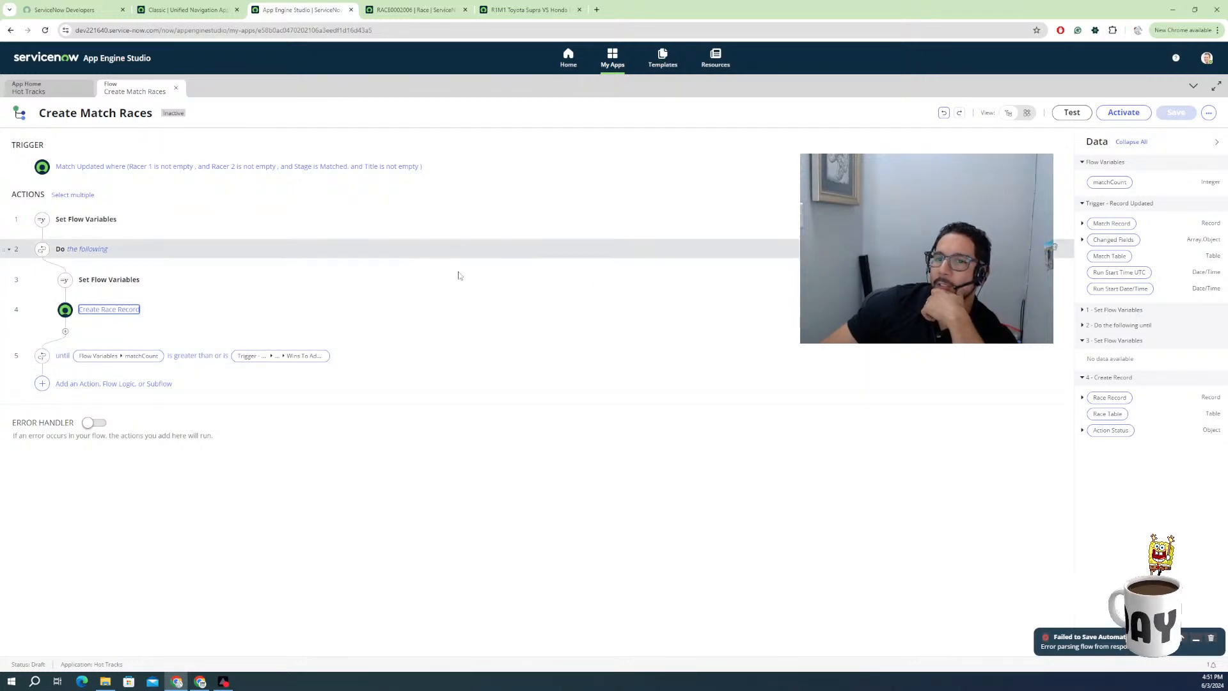
Activate the Create Match Races flow and close it.
{"action": "left_click", "coordinate": [1116, 115]}
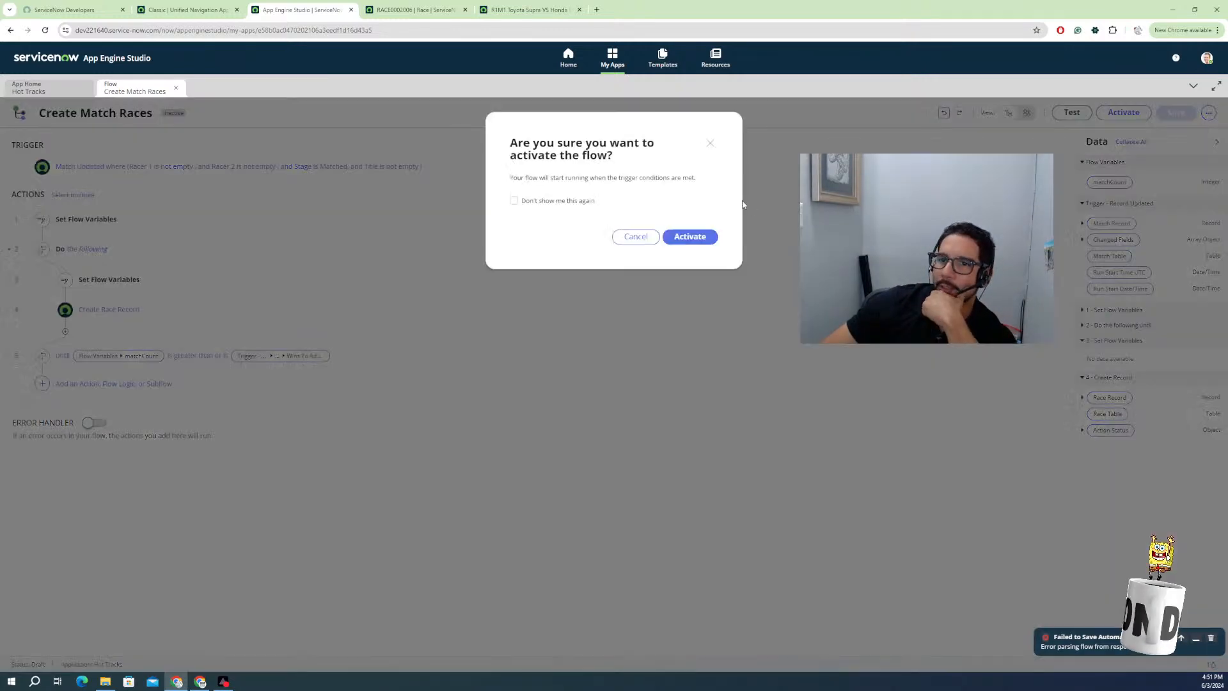
{"action": "key", "text": "Return"}
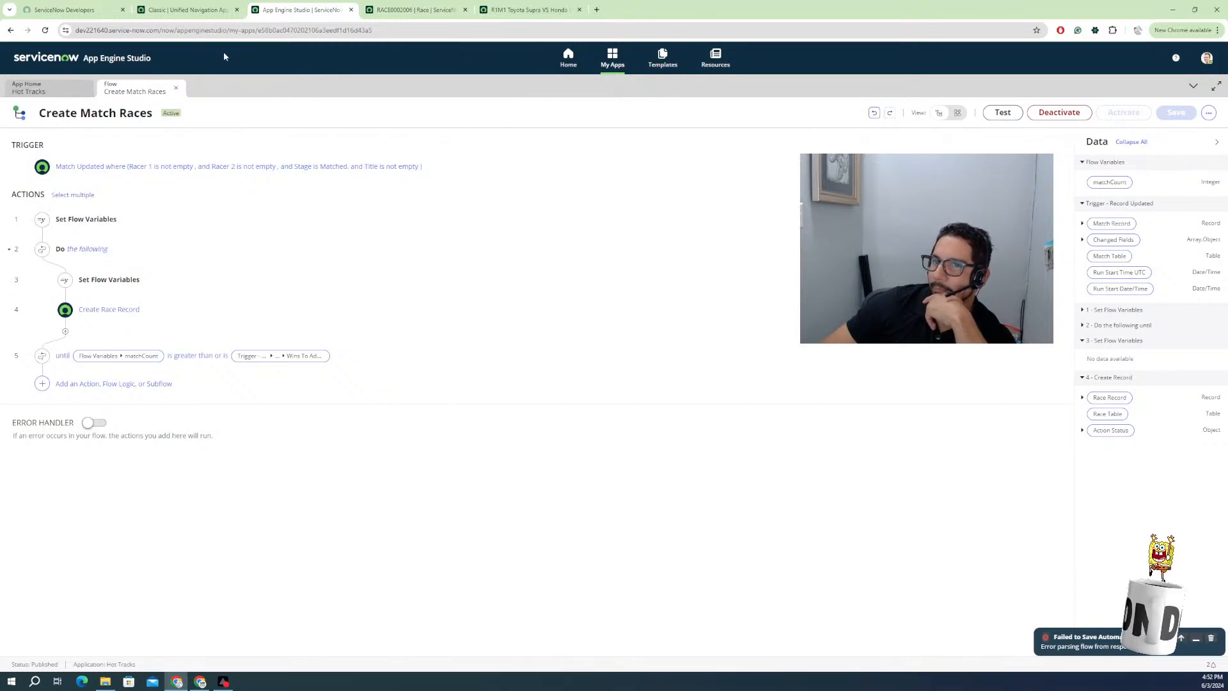
{"action": "left_click", "coordinate": [176, 87]}
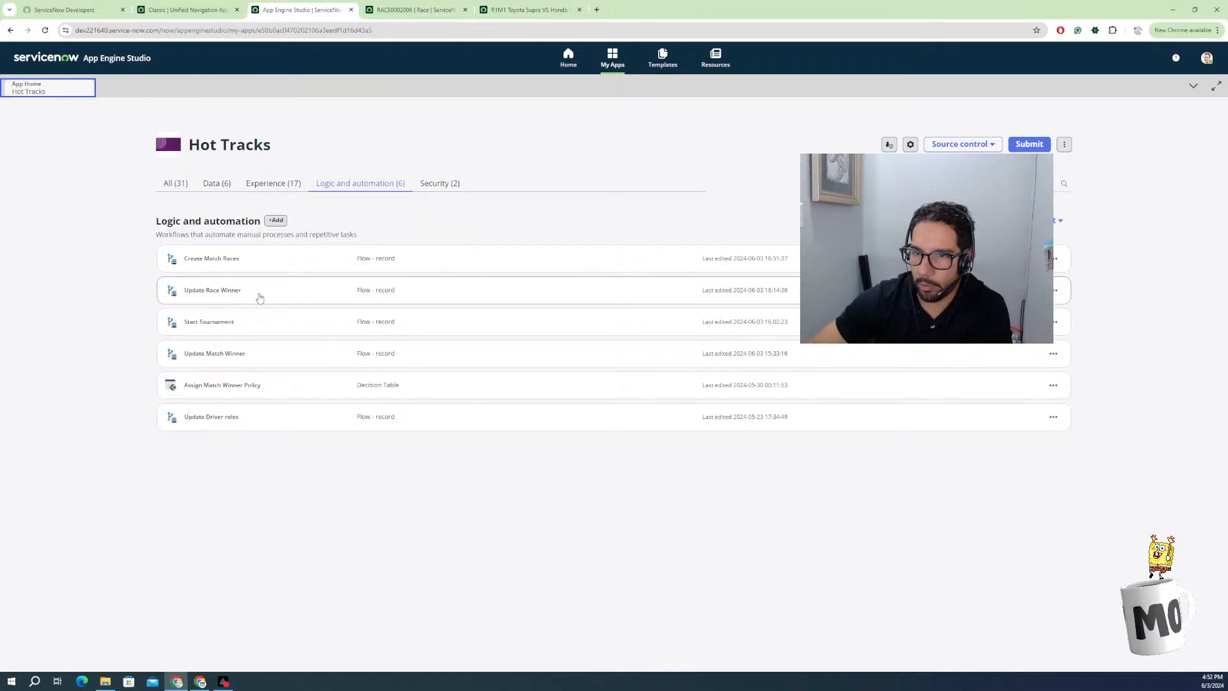
Open the Update Race Winner flow for editing and show it as a list of actions instead of a diagram.
{"action": "left_click", "coordinate": [231, 297]}
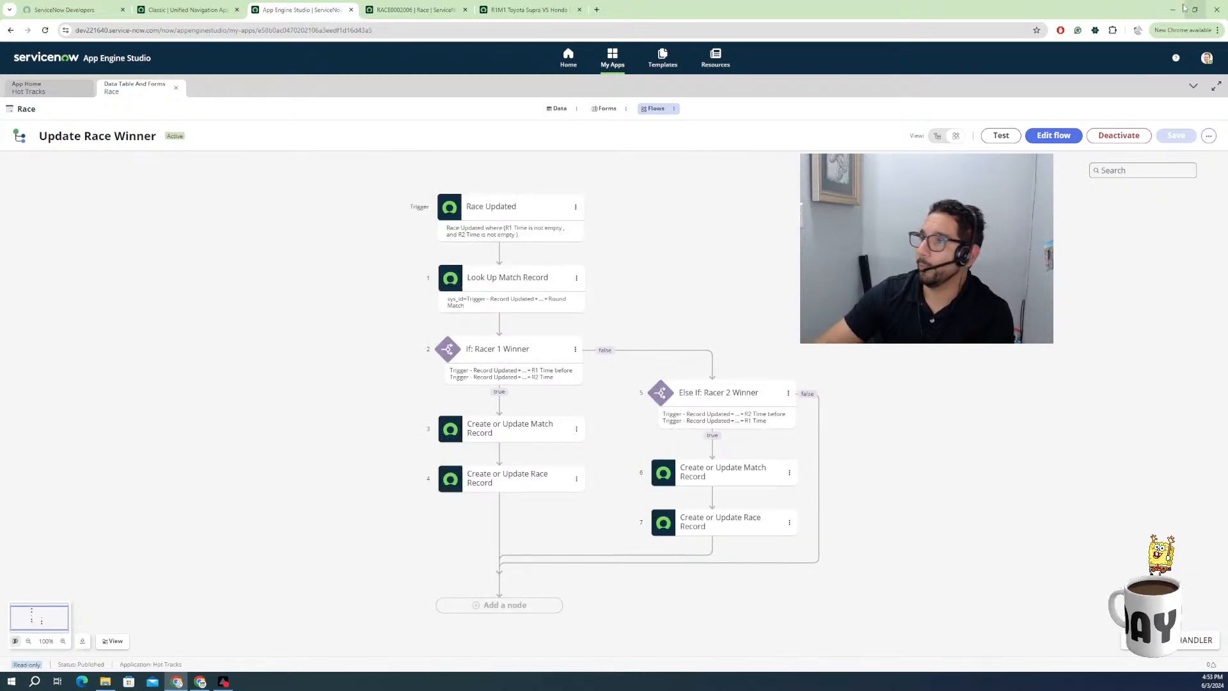
{"action": "left_click", "coordinate": [1049, 137]}
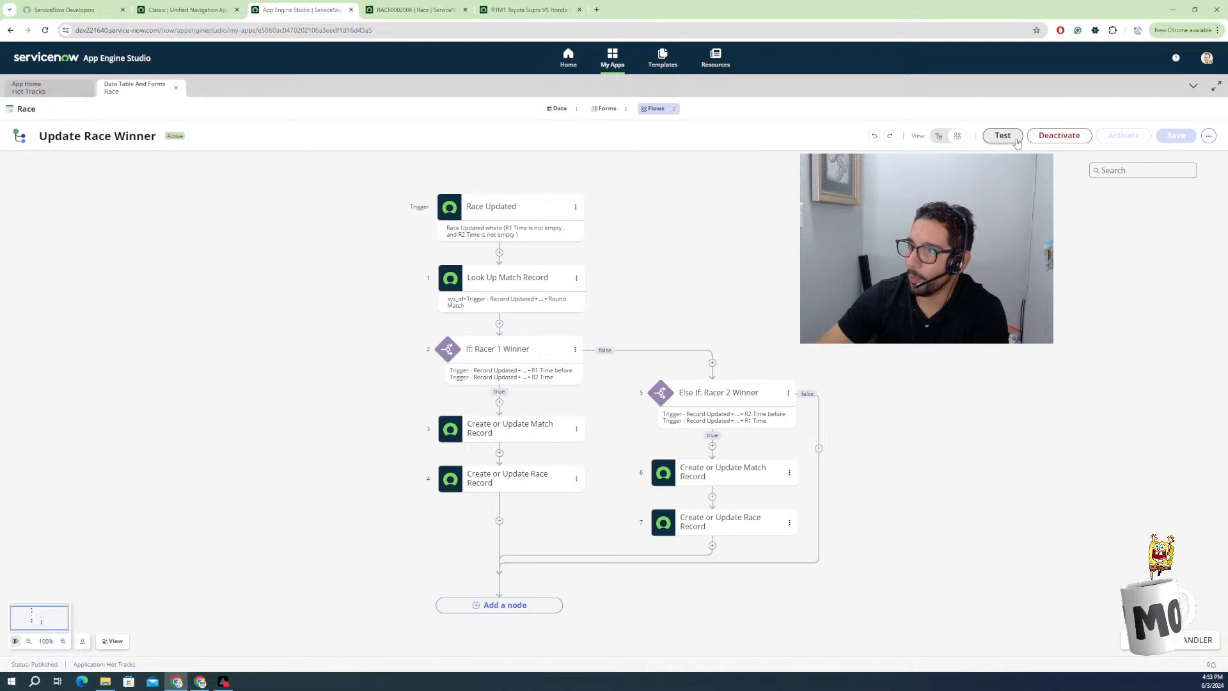
{"action": "left_click", "coordinate": [939, 136]}
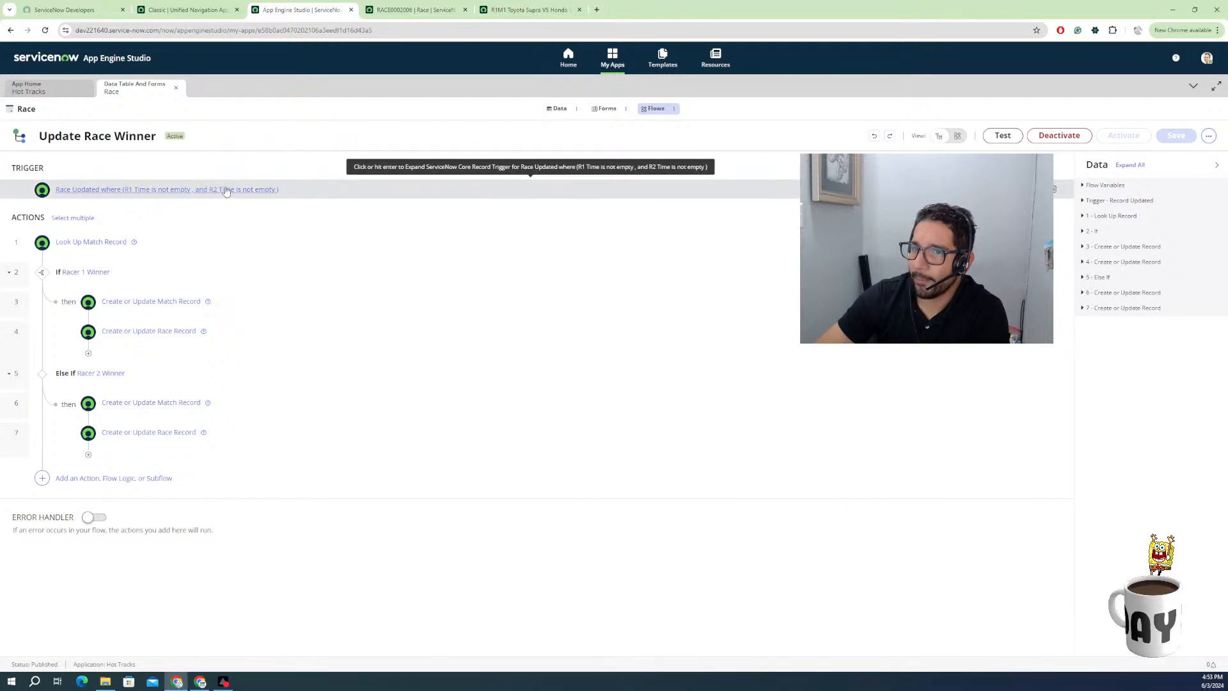
Review the Race Updated trigger and the match and race record update actions in the Racer 1 Winner branch.
{"action": "left_click", "coordinate": [226, 190]}
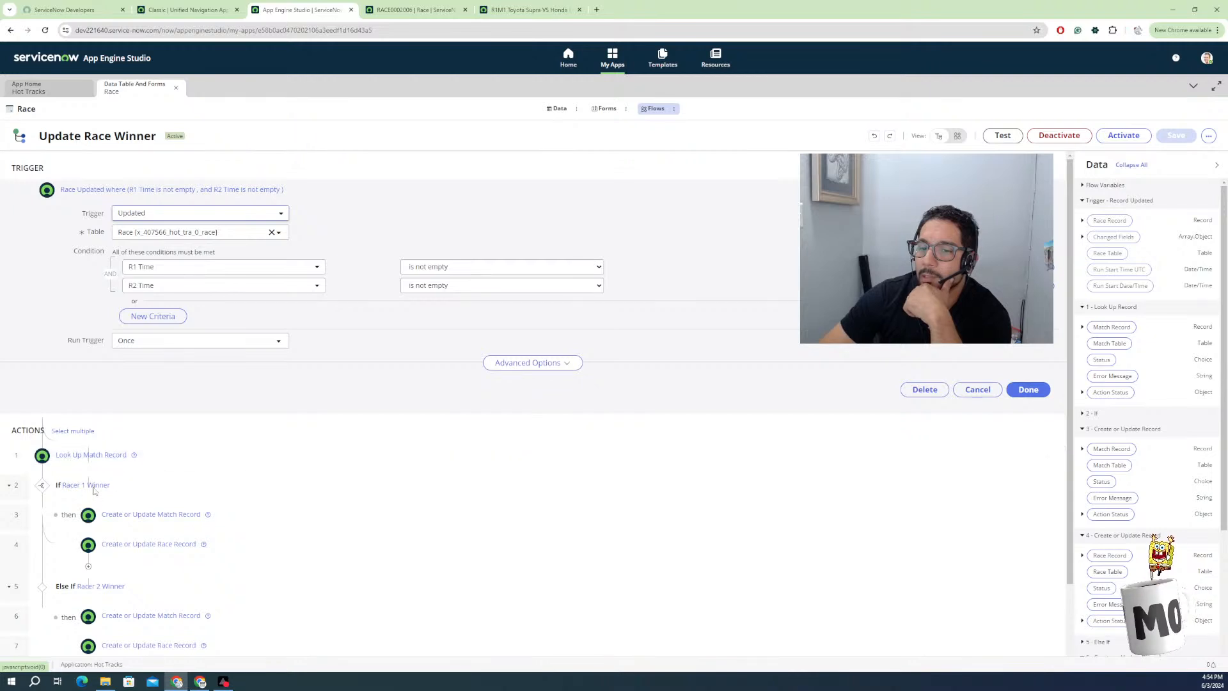
{"action": "left_click", "coordinate": [149, 518]}
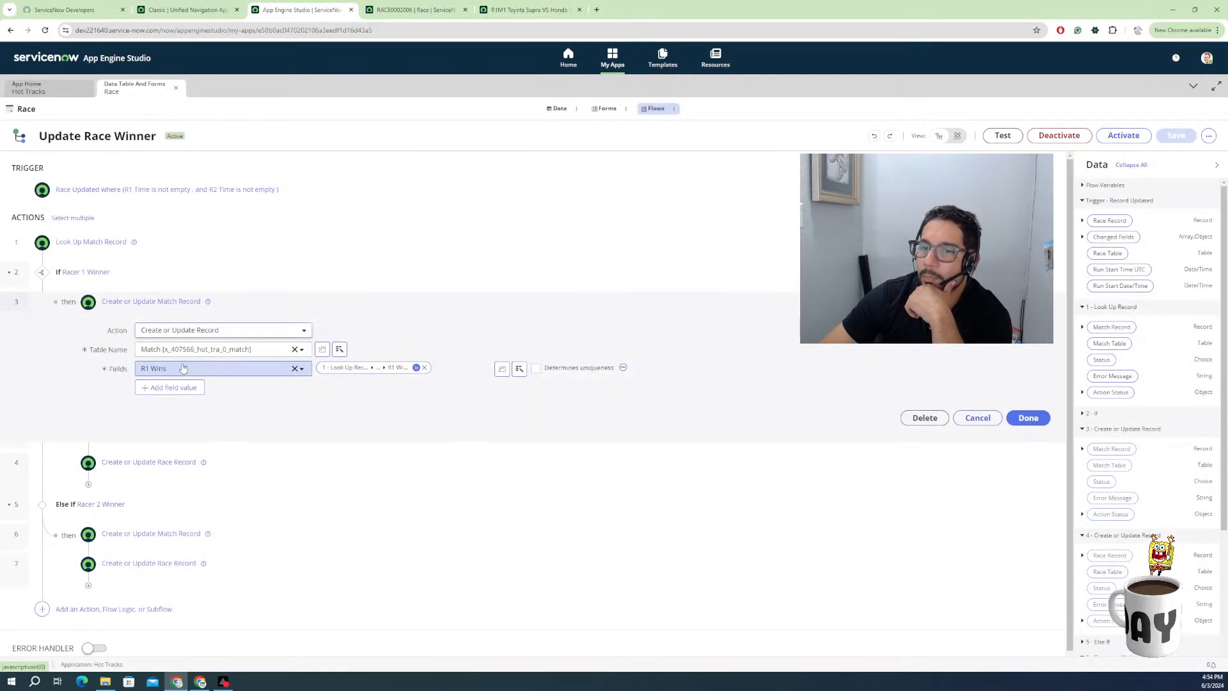
{"action": "left_click", "coordinate": [141, 463]}
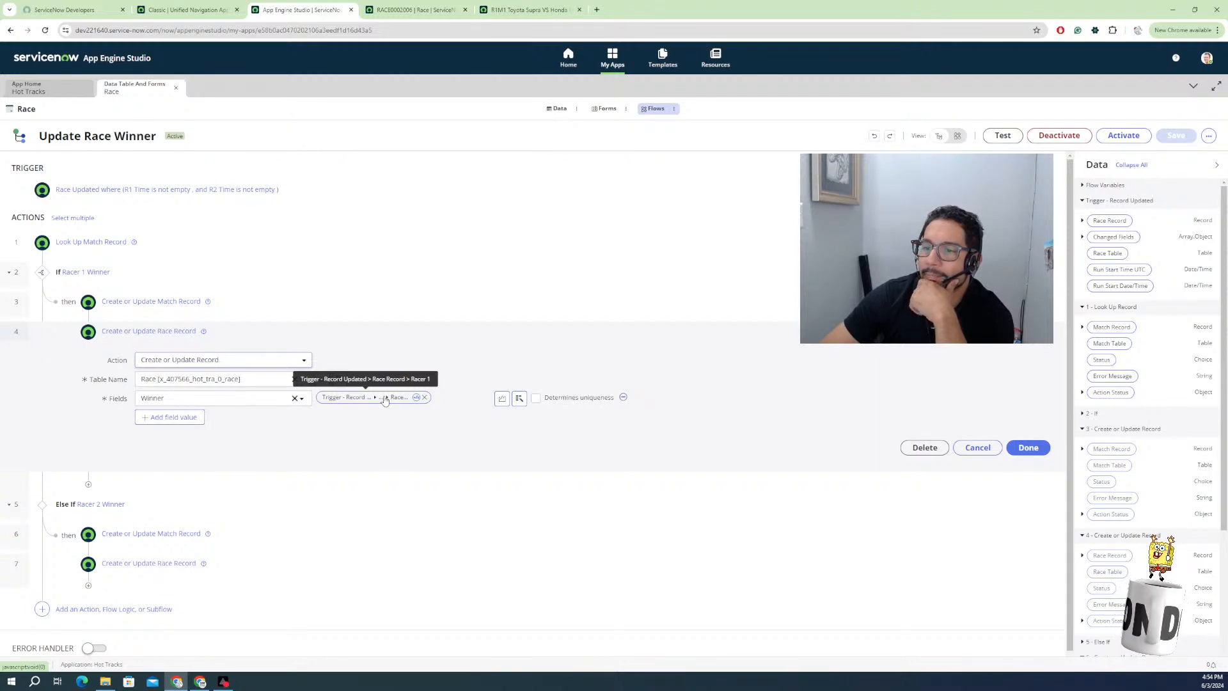
{"action": "left_click", "coordinate": [130, 301]}
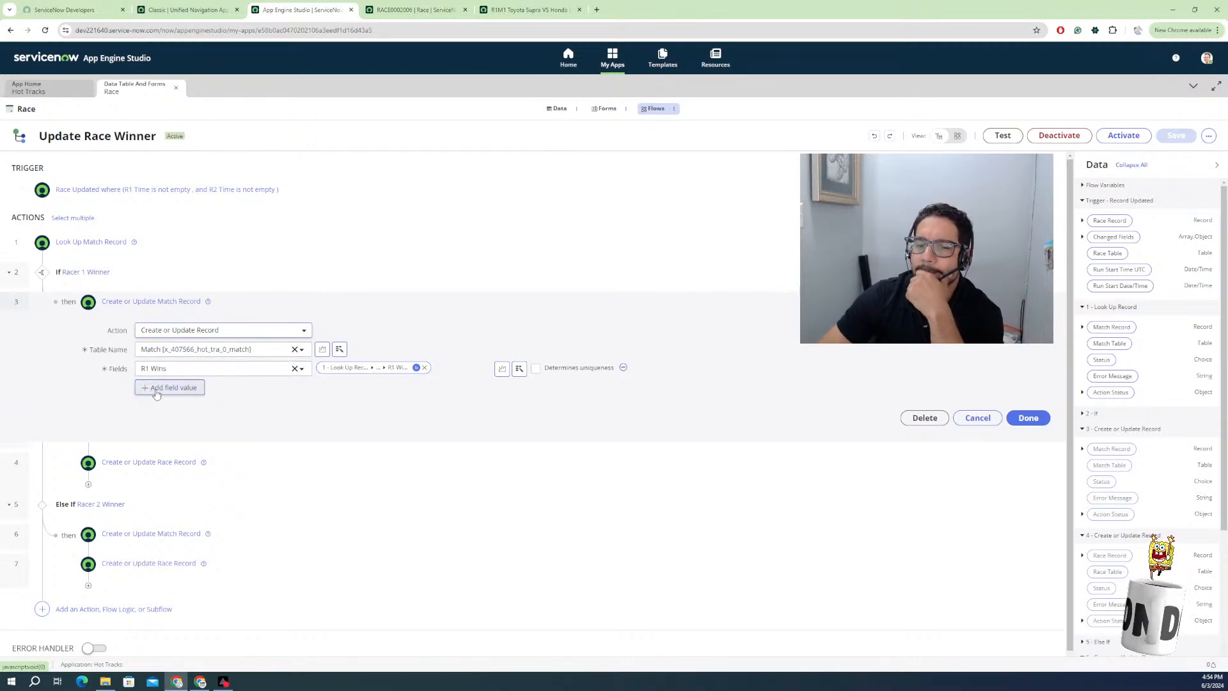
{"action": "scroll", "coordinate": [115, 484], "scroll_direction": "down", "scroll_amount": 1}
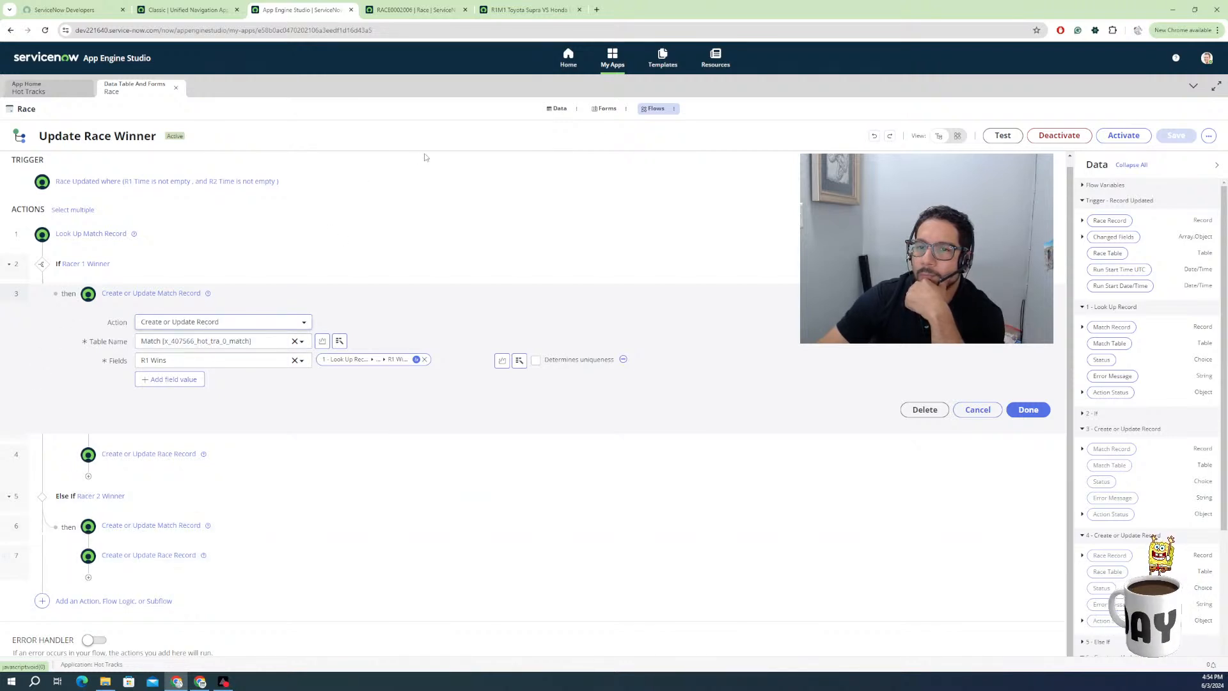
{"action": "left_click", "coordinate": [1002, 135]}
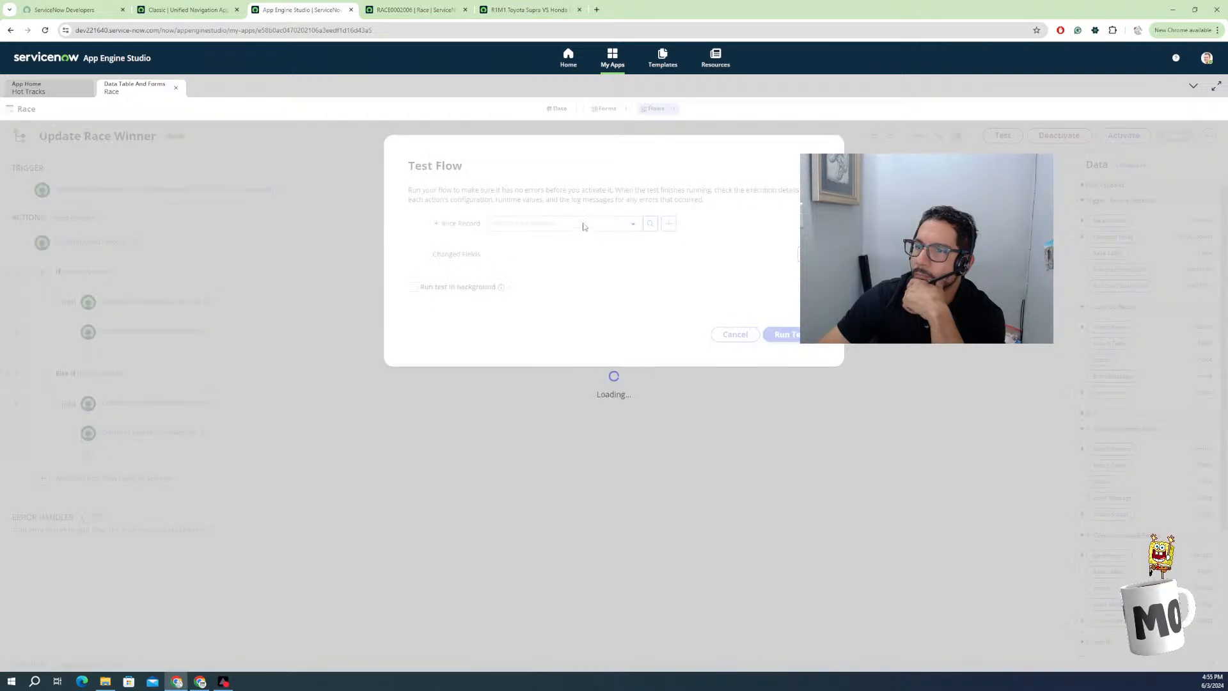
{"action": "left_click", "coordinate": [588, 223]}
{"action": "scroll", "coordinate": [550, 313], "scroll_direction": "down", "scroll_amount": 10}
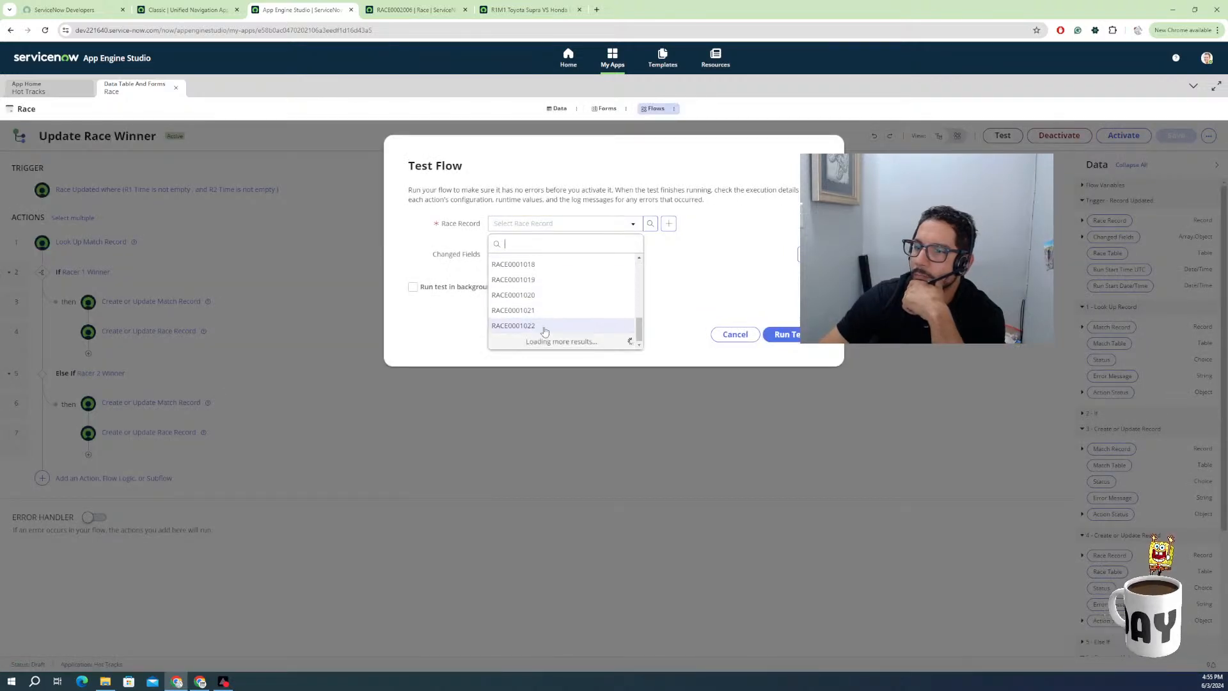
{"action": "scroll", "coordinate": [536, 312], "scroll_direction": "down", "scroll_amount": 6}
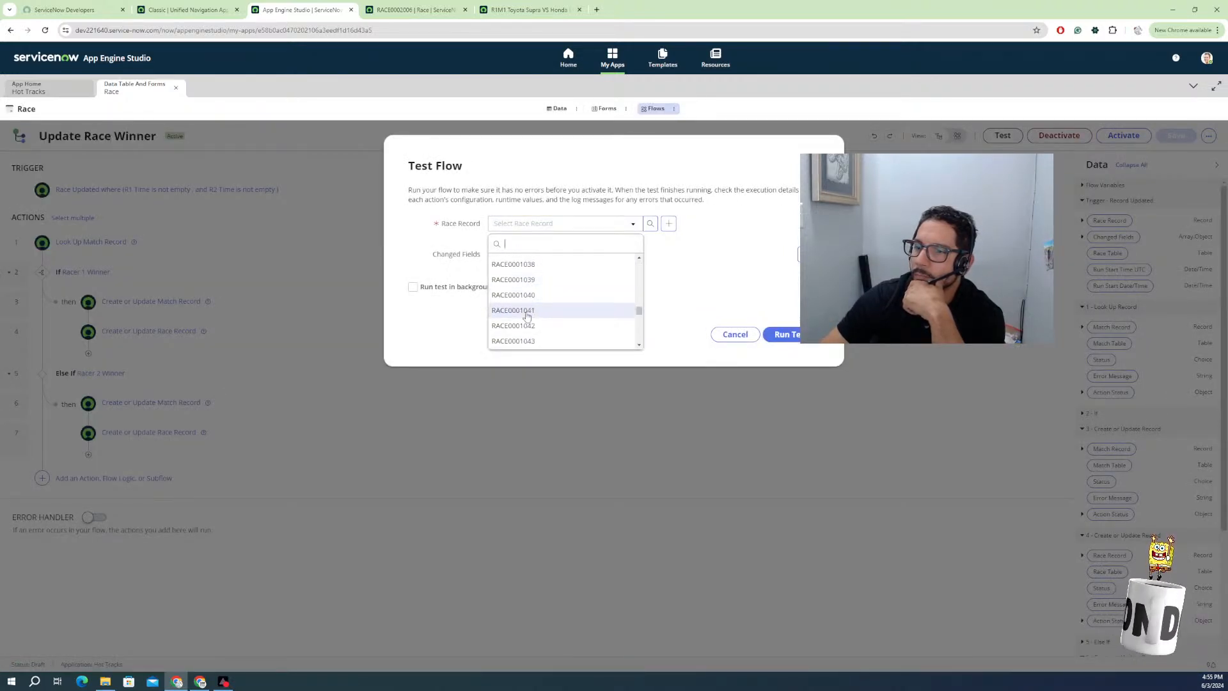
{"action": "scroll", "coordinate": [524, 319], "scroll_direction": "down", "scroll_amount": 5}
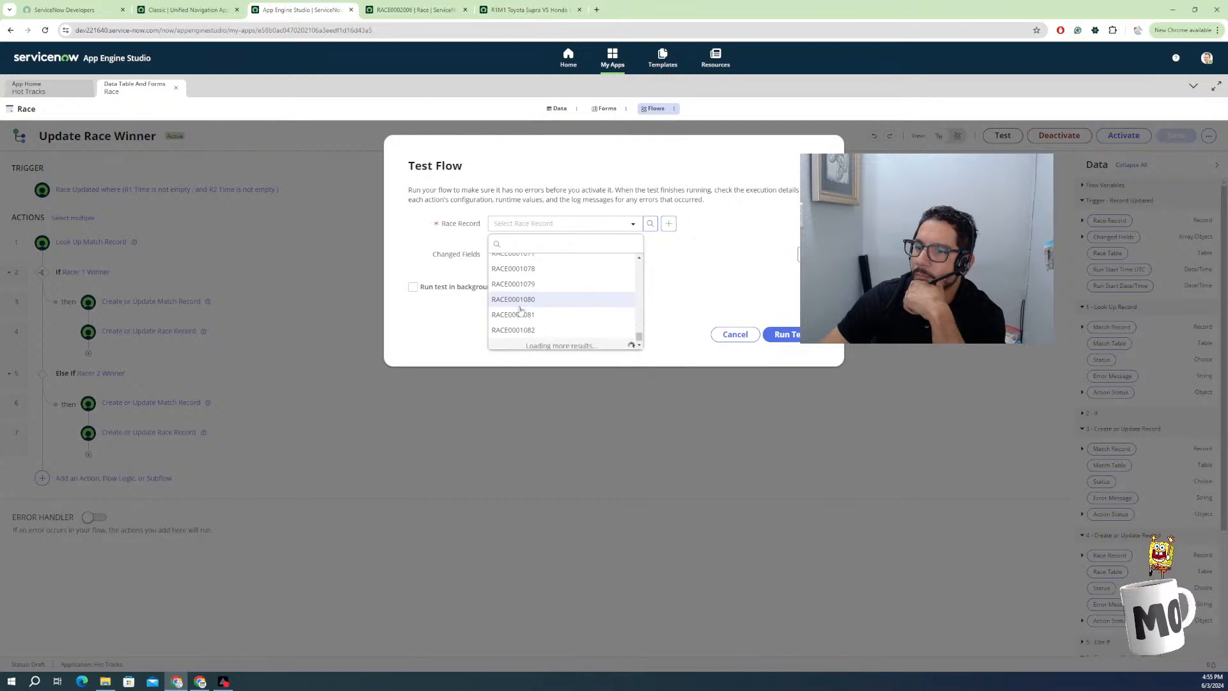
{"action": "scroll", "coordinate": [530, 302], "scroll_direction": "down", "scroll_amount": 8}
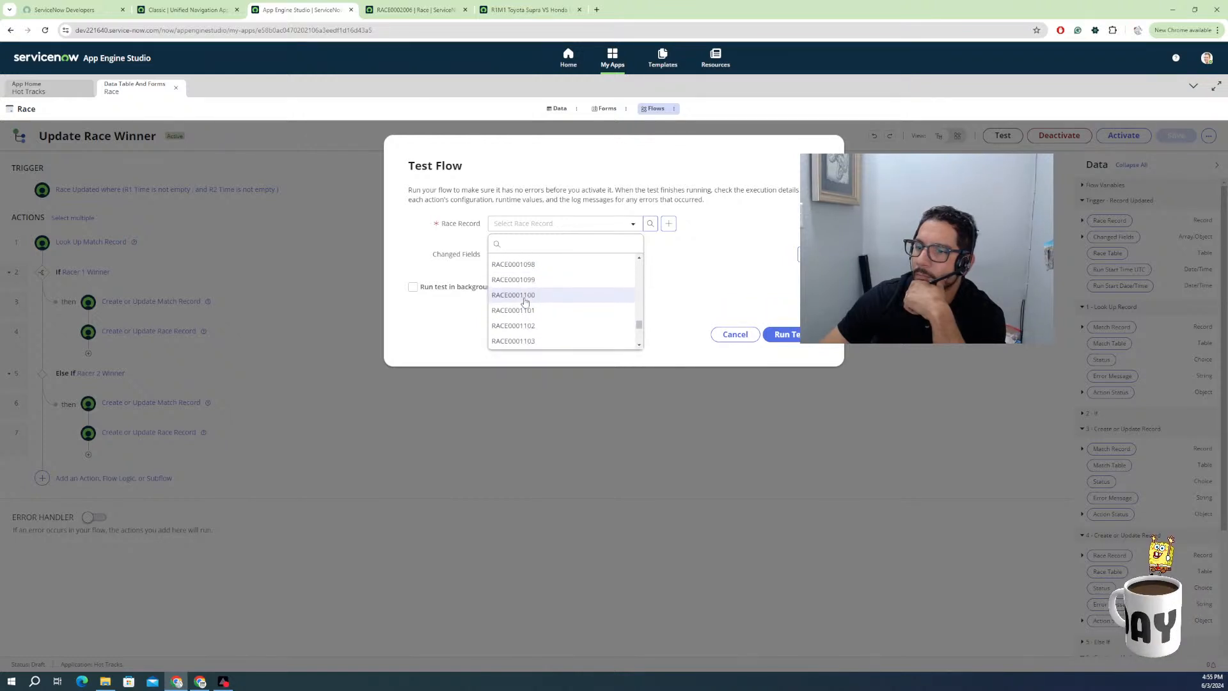
{"action": "scroll", "coordinate": [524, 298], "scroll_direction": "down", "scroll_amount": 8}
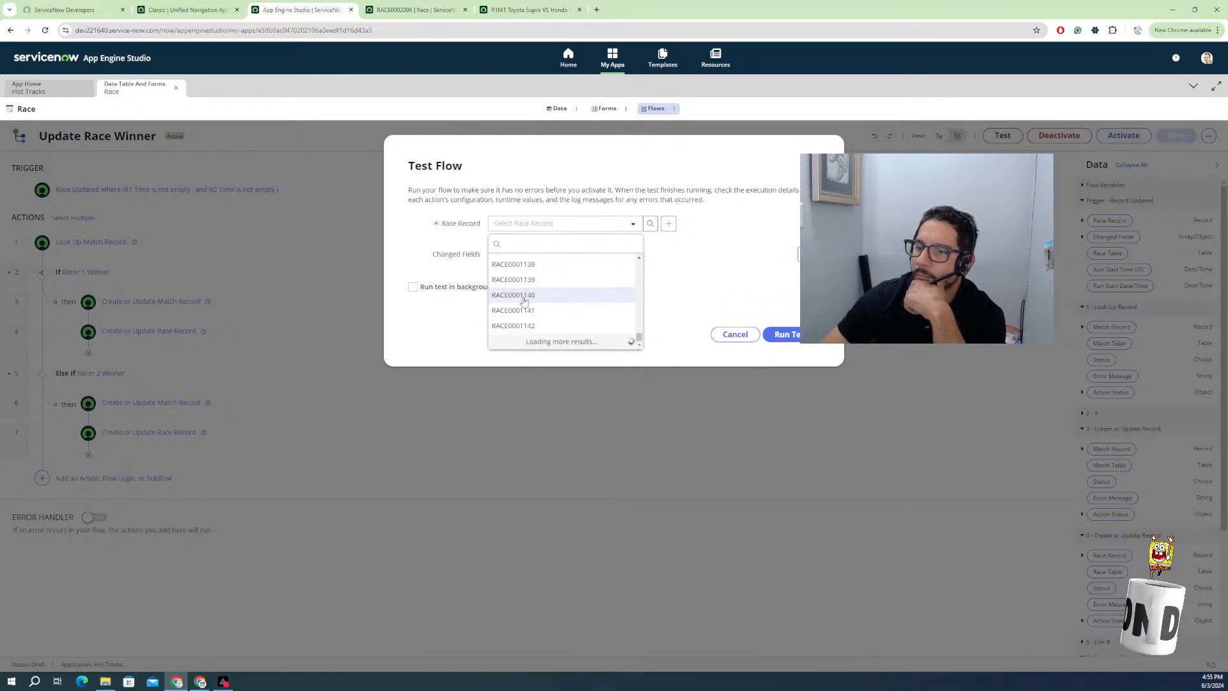
{"action": "scroll", "coordinate": [535, 298], "scroll_direction": "down", "scroll_amount": 7}
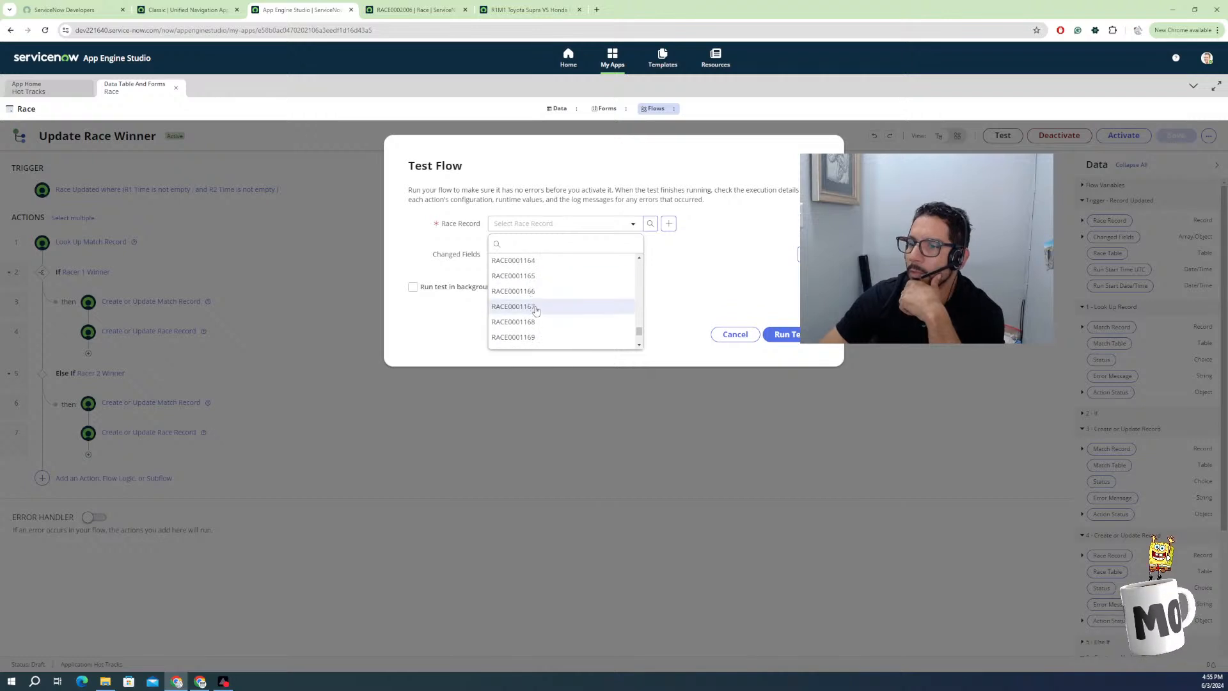
{"action": "scroll", "coordinate": [536, 310], "scroll_direction": "down", "scroll_amount": 2}
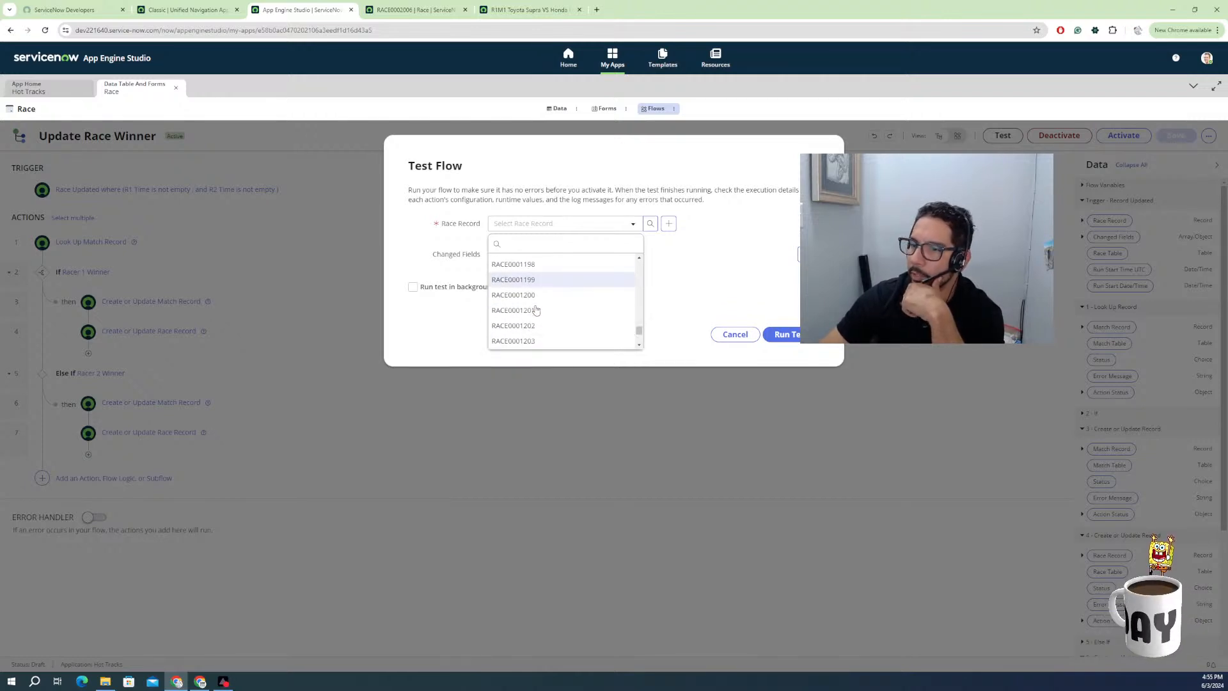
{"action": "scroll", "coordinate": [536, 310], "scroll_direction": "up", "scroll_amount": 7}
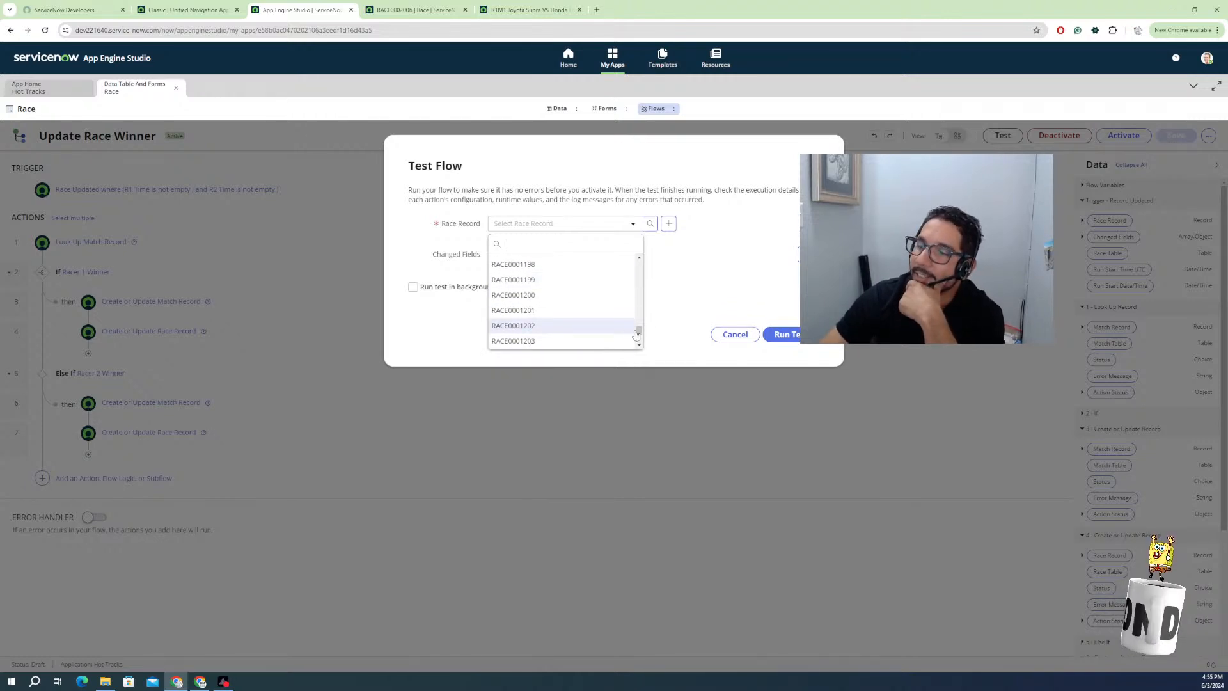
{"action": "scroll", "coordinate": [640, 283], "scroll_direction": "up", "scroll_amount": 10}
{"action": "left_click", "coordinate": [570, 295]}
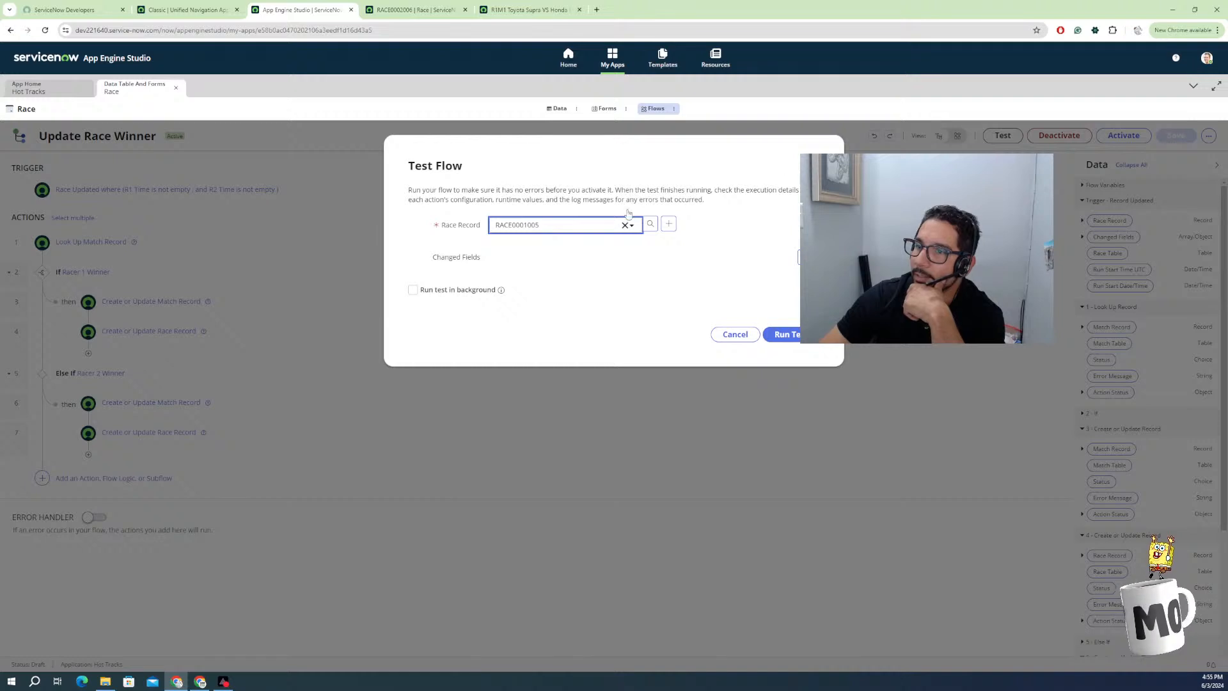
{"action": "left_click", "coordinate": [735, 334]}
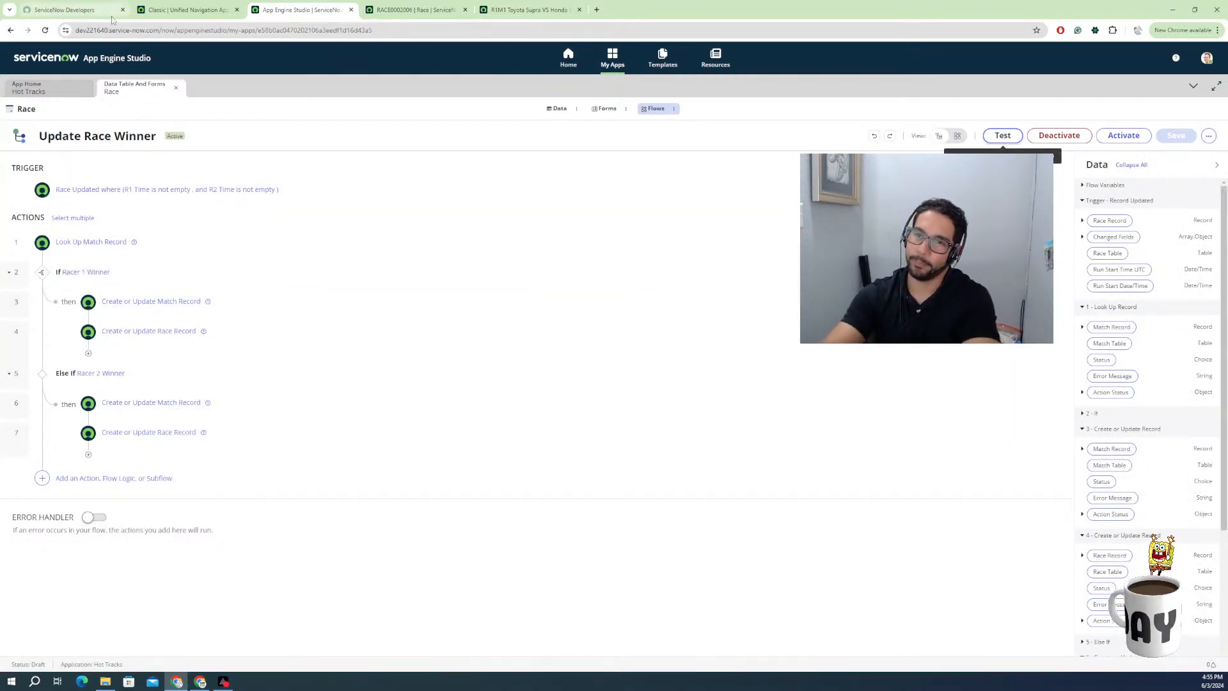
Close the open Ferrari F50 VS Mustang race record, discarding its unsaved changes, and close the Toyota Supra VS Honda Civic match record.
{"action": "mouse_move", "coordinate": [111, 20]}
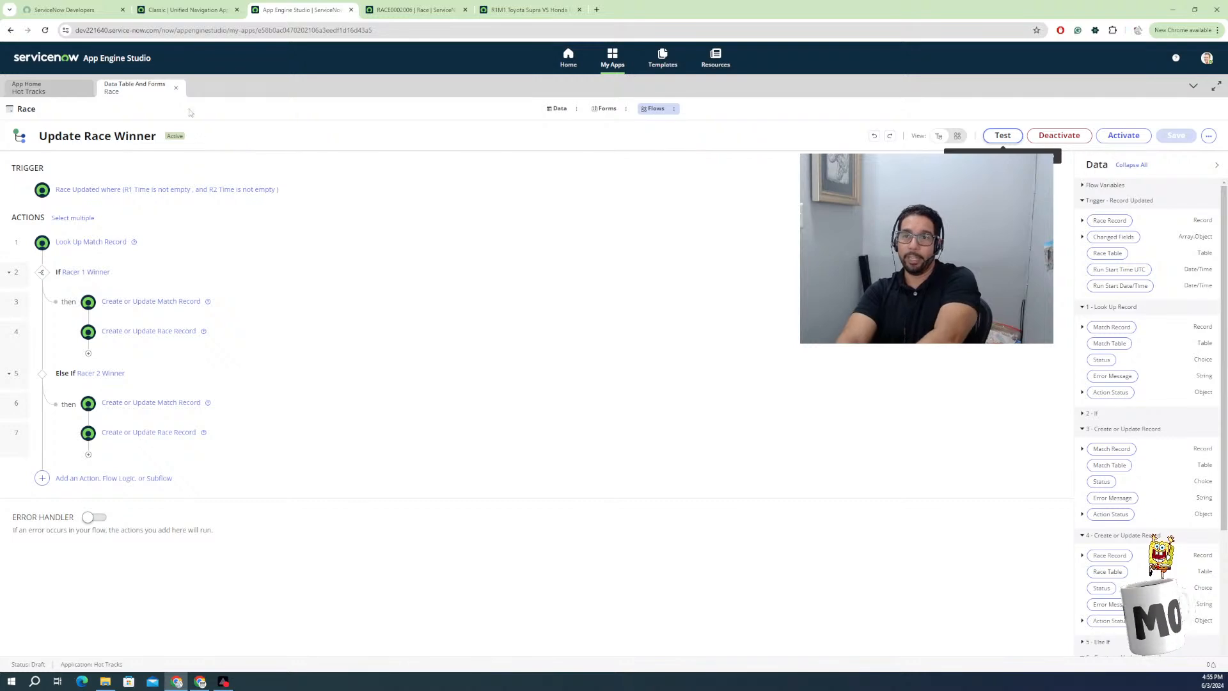
{"action": "left_click", "coordinate": [401, 12]}
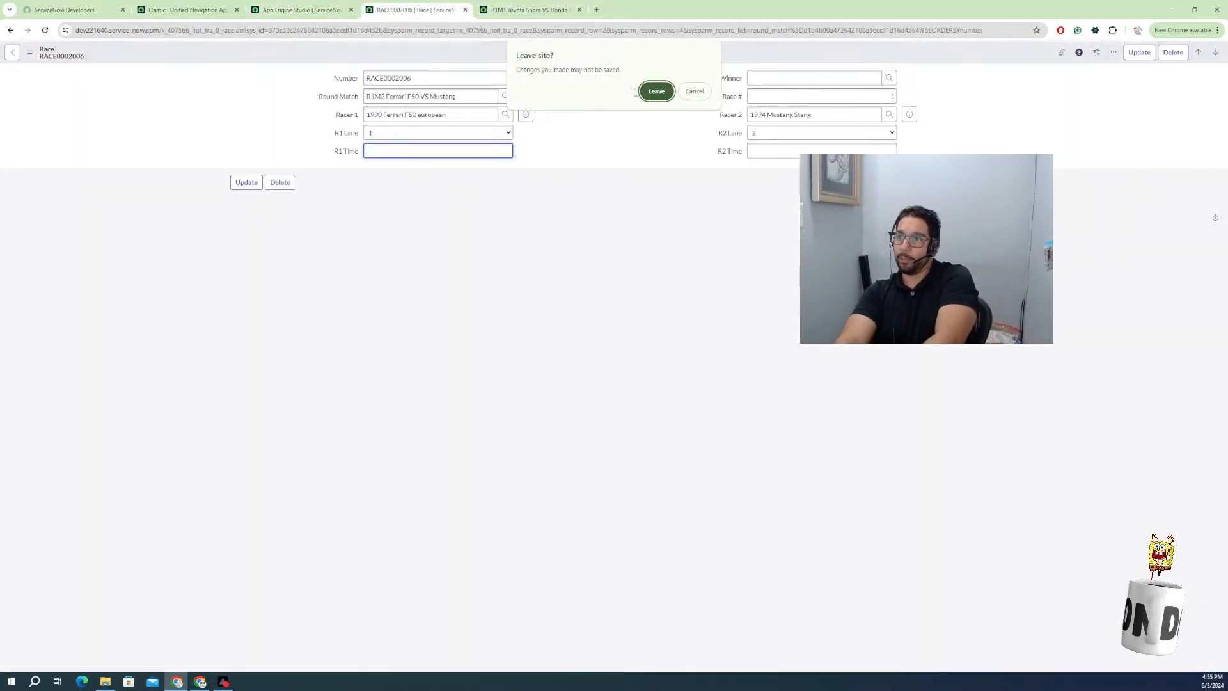
{"action": "left_click", "coordinate": [657, 93]}
{"action": "left_click", "coordinate": [437, 12]}
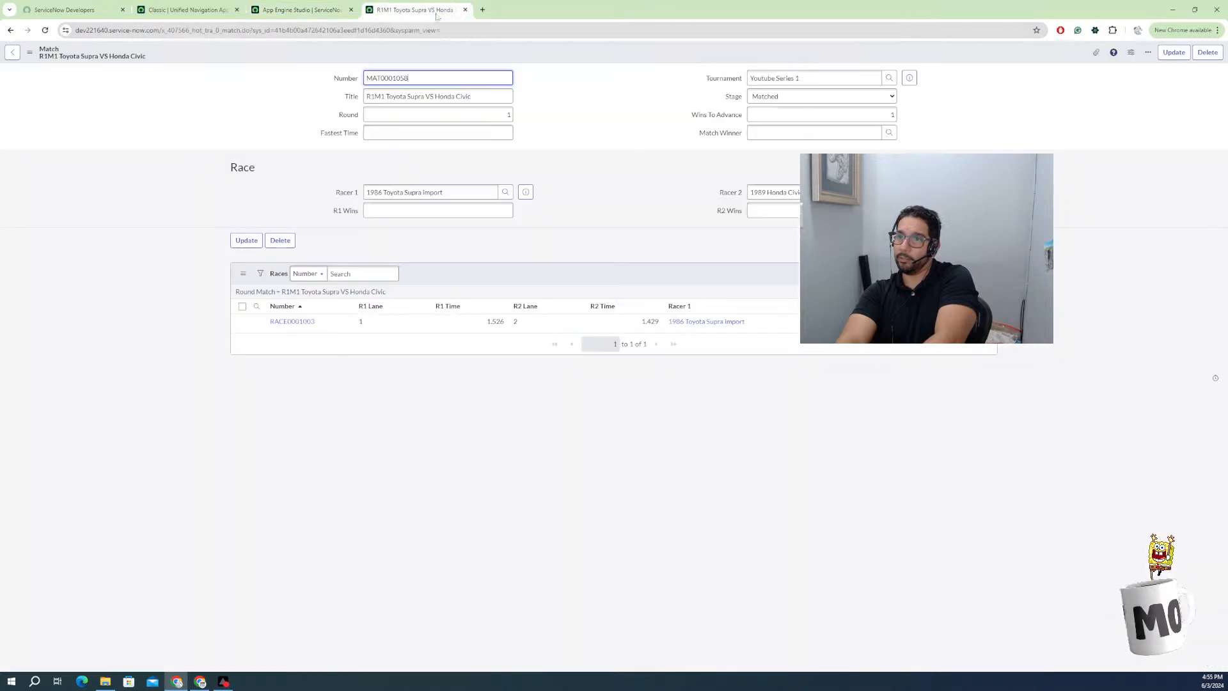
{"action": "left_click", "coordinate": [465, 9]}
{"action": "left_click", "coordinate": [192, 10]}
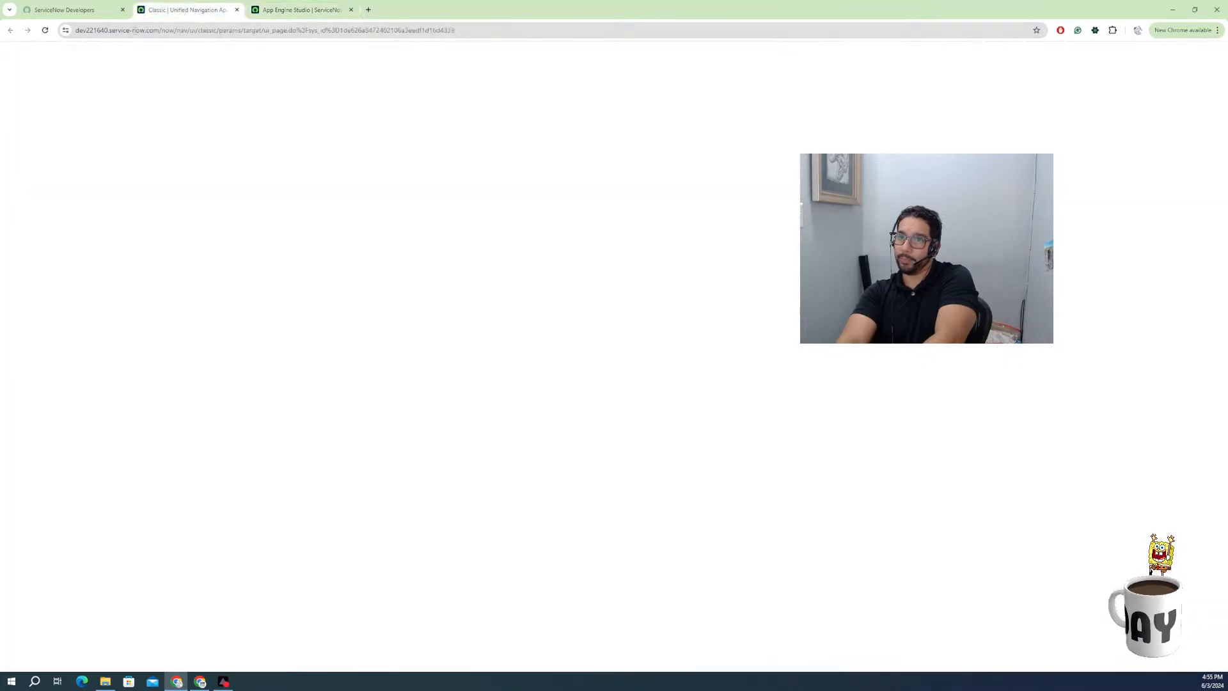
Return to the Update Race Winner flow in App Engine Studio and activate it.
{"action": "left_click", "coordinate": [280, 9]}
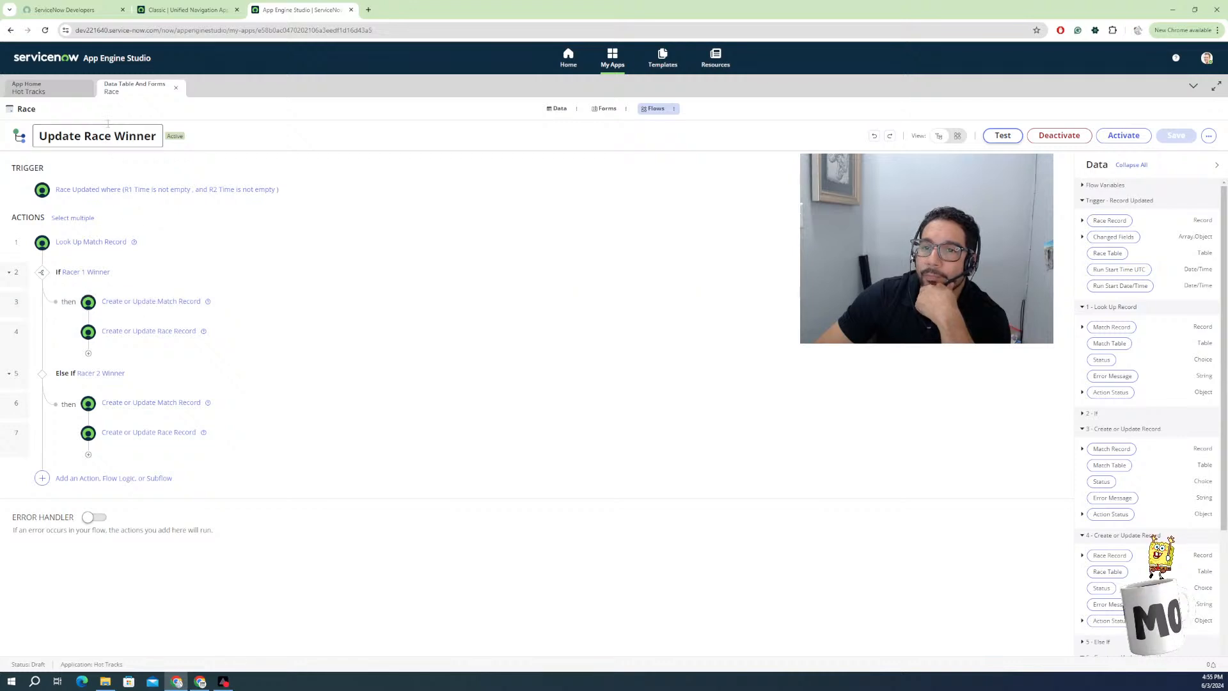
{"action": "left_click", "coordinate": [1123, 136]}
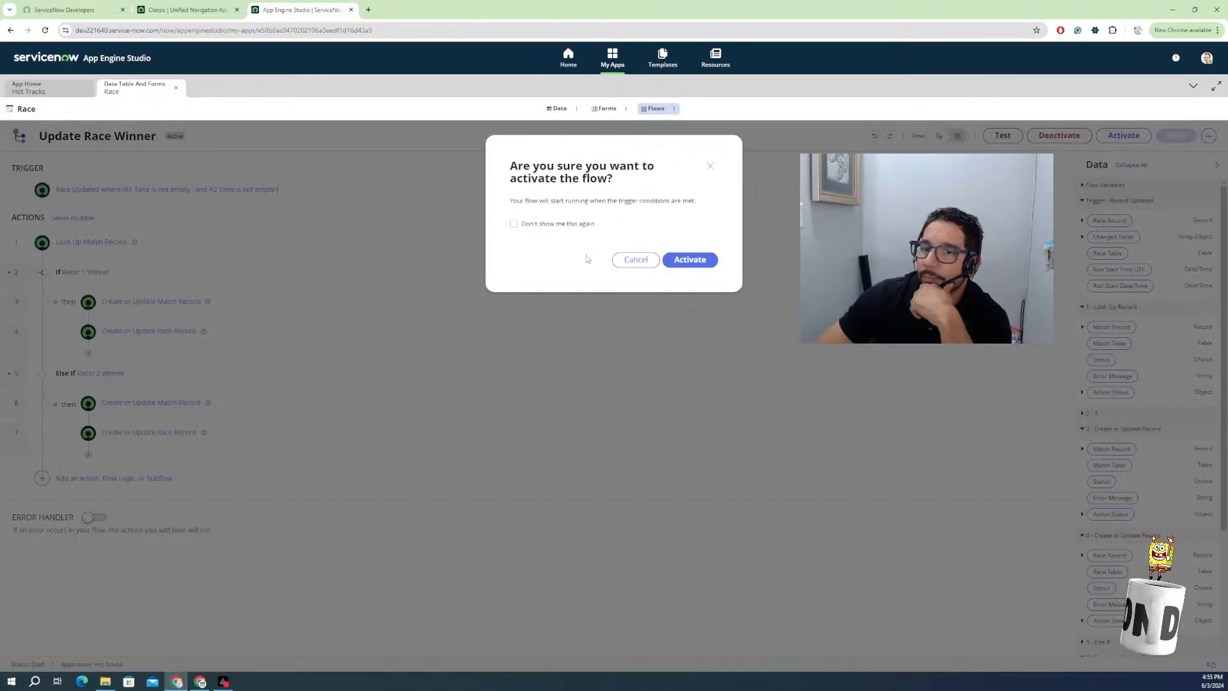
{"action": "key", "text": "Return"}
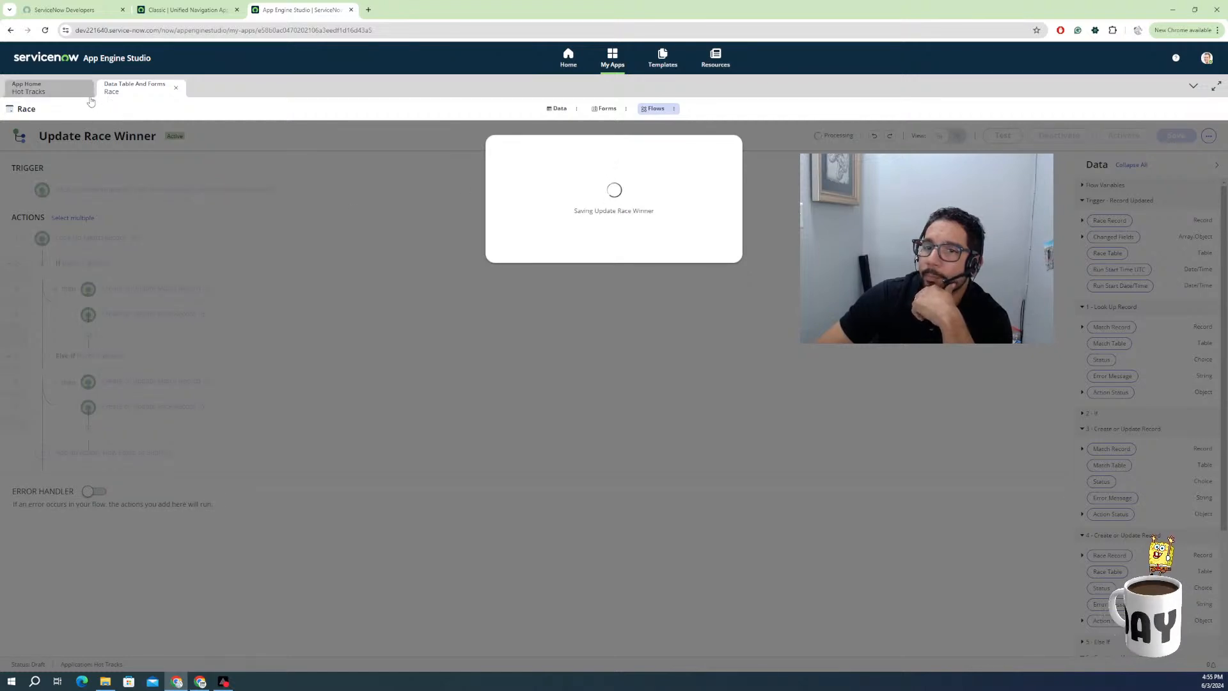
Open the Update Match Winner flow from the Hot Tracks app for editing and show it as a list of actions.
{"action": "left_click", "coordinate": [57, 87]}
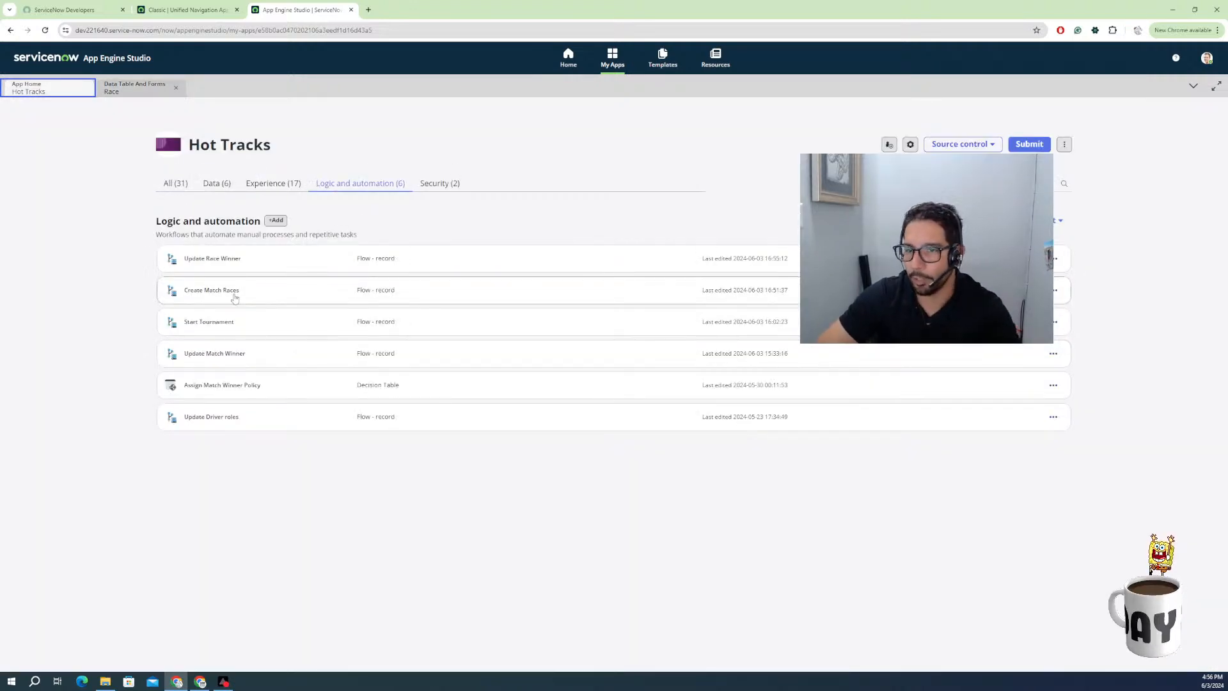
{"action": "left_click", "coordinate": [230, 355]}
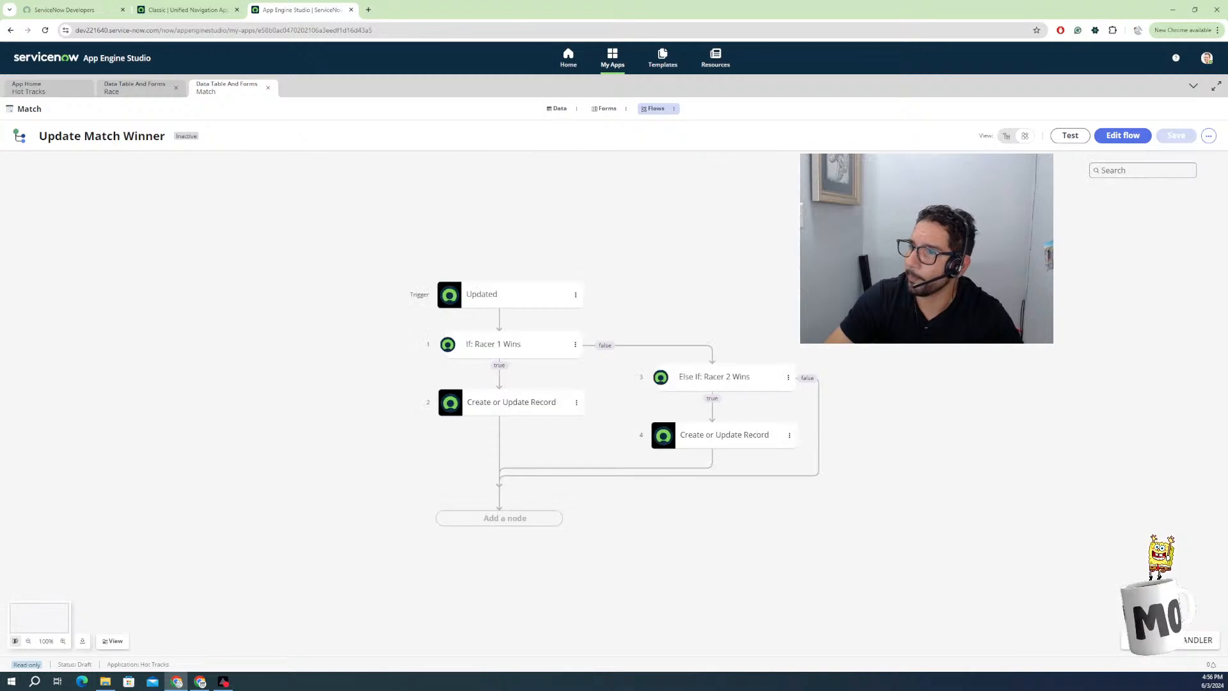
{"action": "left_click", "coordinate": [1120, 136]}
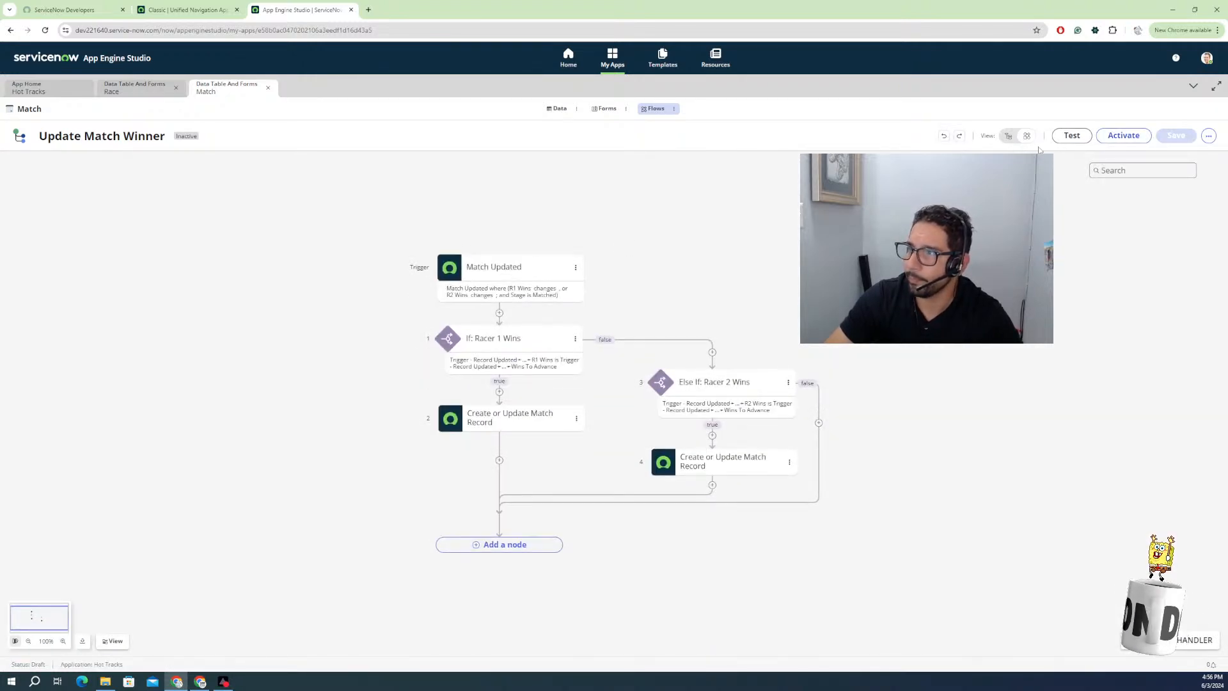
{"action": "left_click", "coordinate": [1120, 136]}
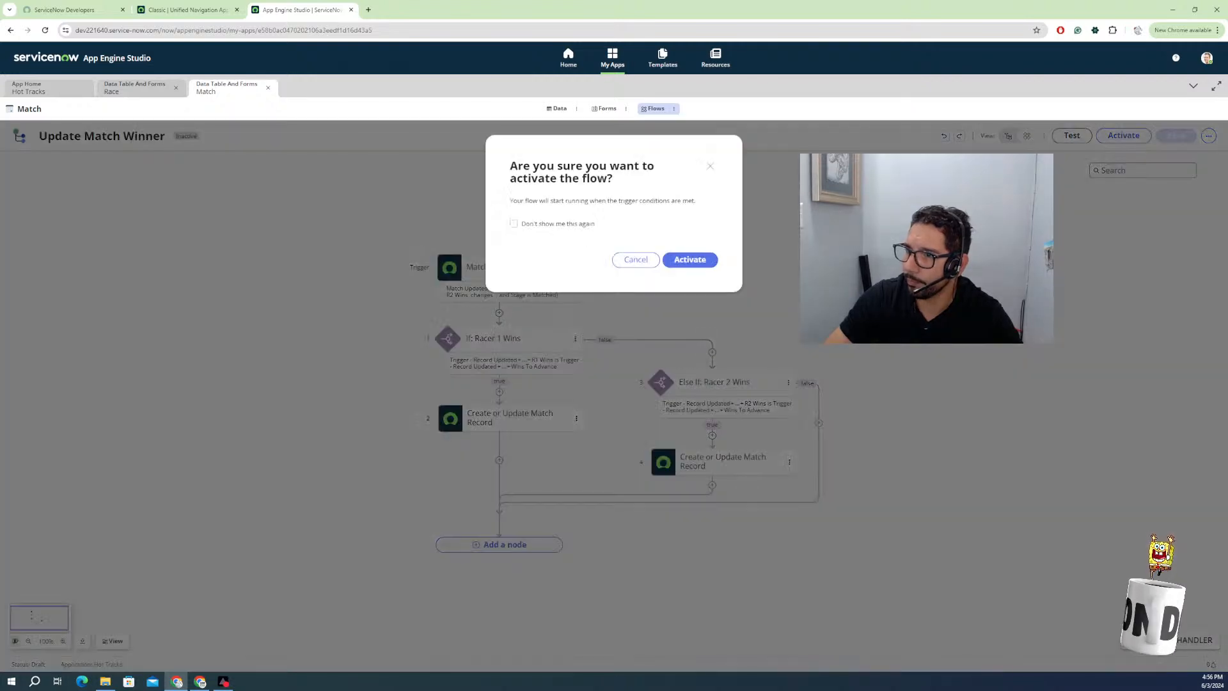
{"action": "left_click", "coordinate": [636, 260]}
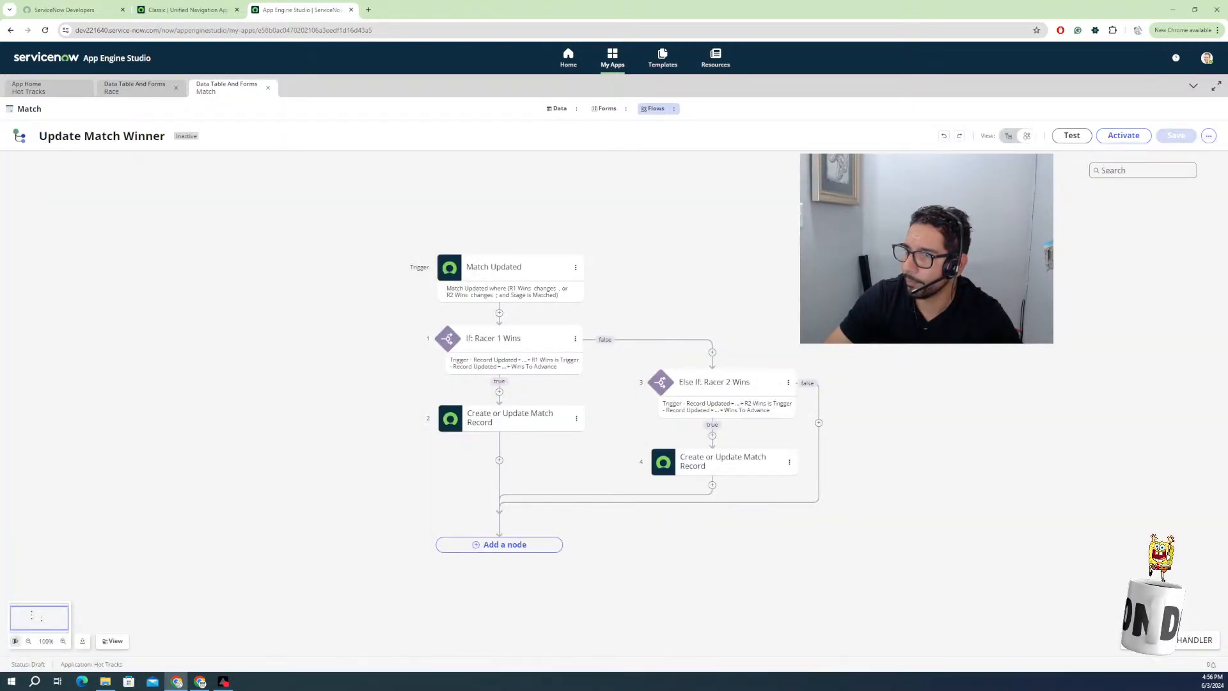
{"action": "left_click", "coordinate": [1008, 136]}
Review the Match Updated trigger, the match record update action and the Racer 1 Wins condition with its R1 Wins data.
{"action": "left_click", "coordinate": [151, 190]}
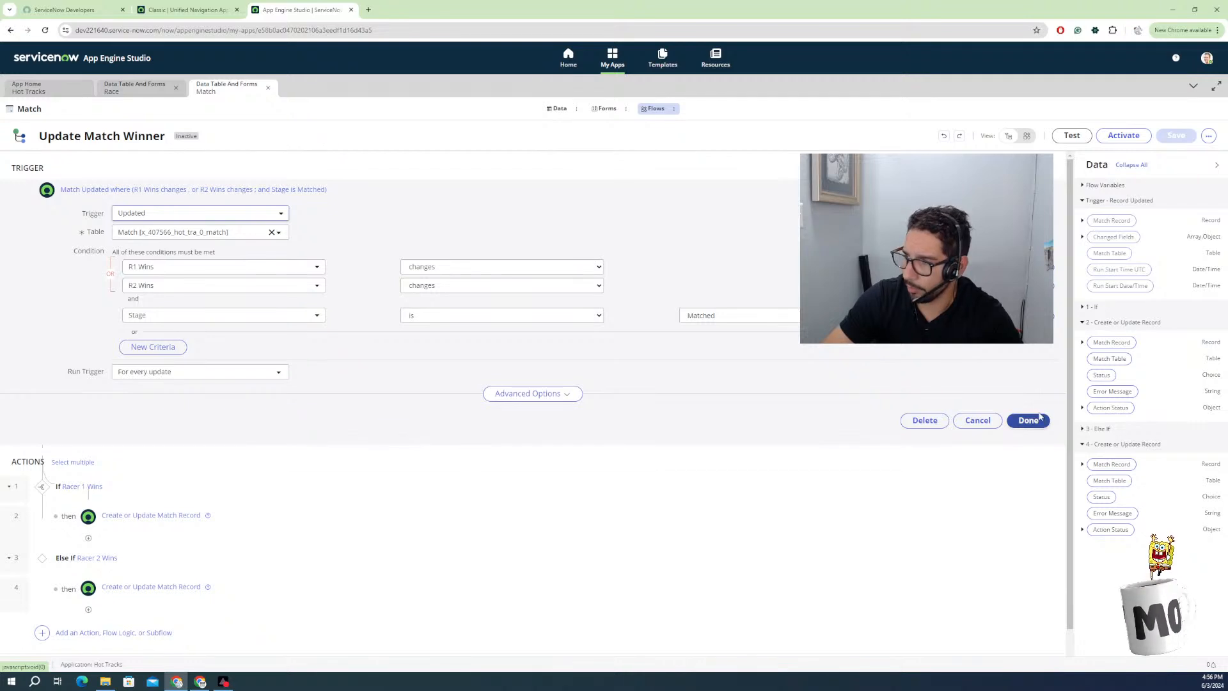
{"action": "left_click", "coordinate": [1027, 420]}
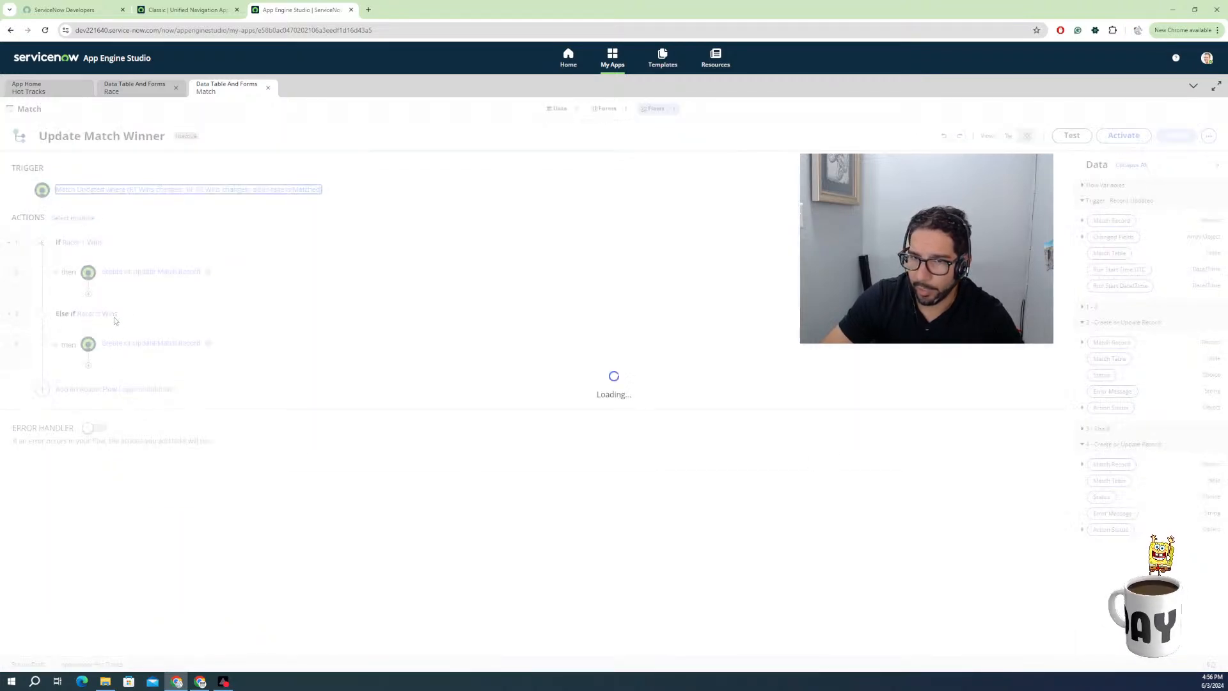
{"action": "left_click", "coordinate": [147, 275]}
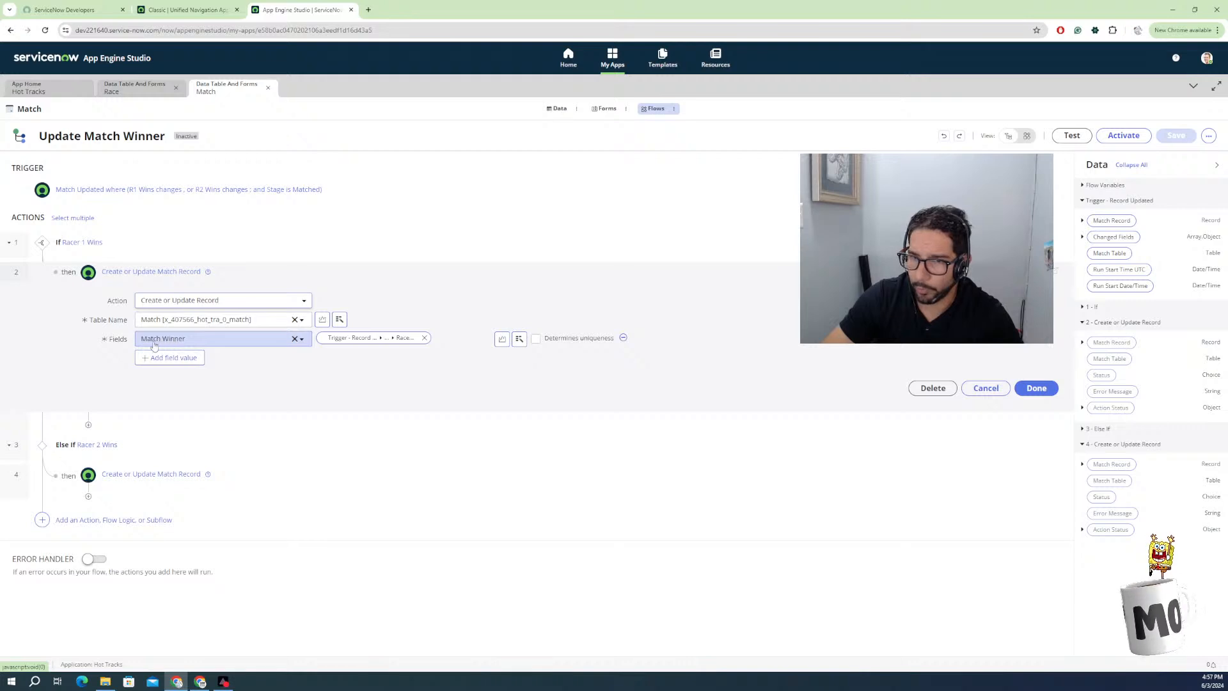
{"action": "left_click", "coordinate": [77, 241]}
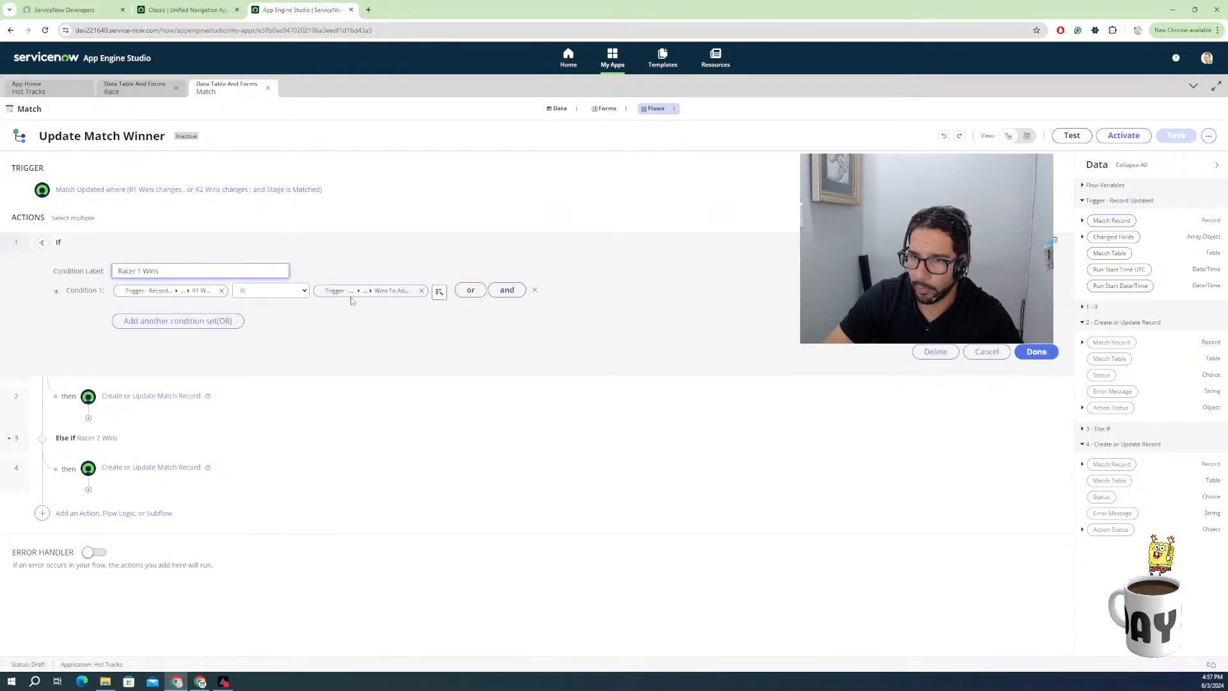
{"action": "left_click", "coordinate": [151, 291]}
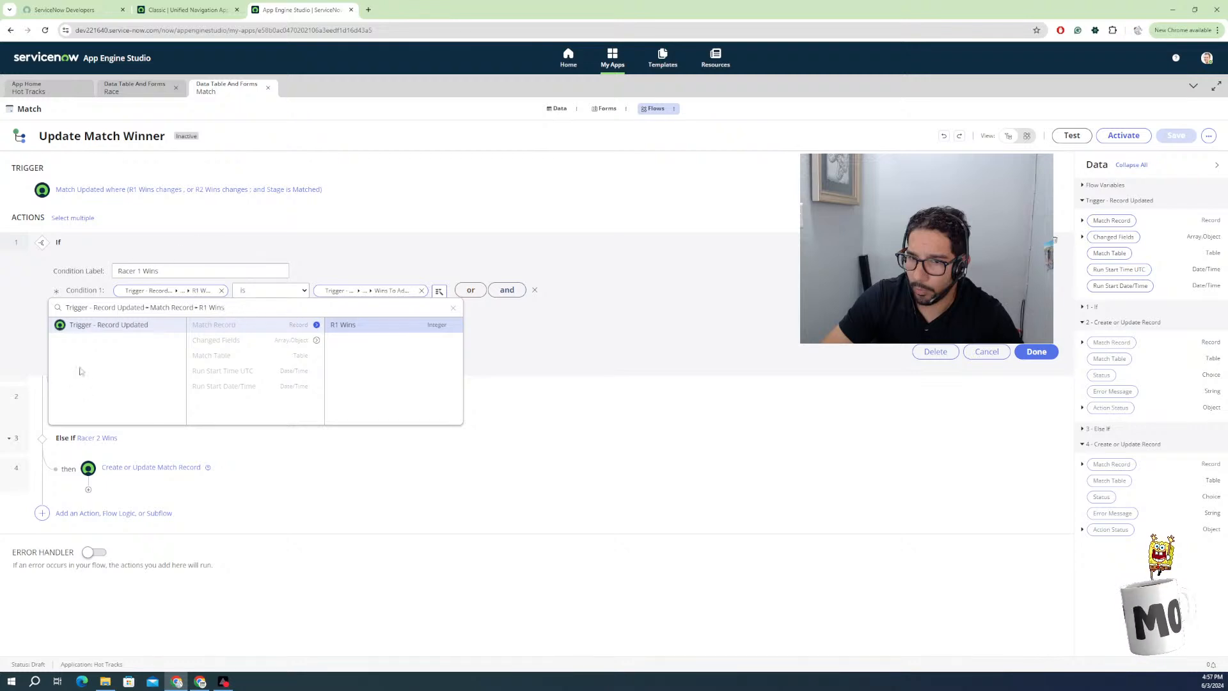
{"action": "left_click", "coordinate": [132, 445]}
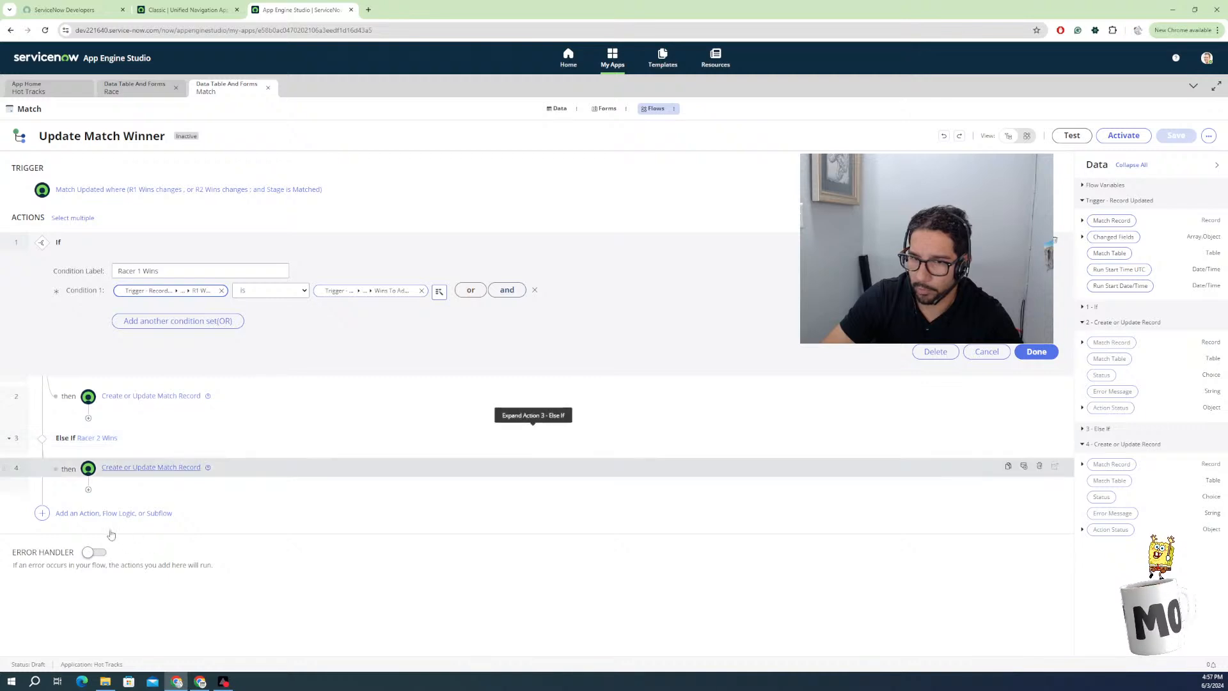
Add an Else If condition at the end of the flow, labelled "Need More Races Created".
{"action": "left_click", "coordinate": [43, 513]}
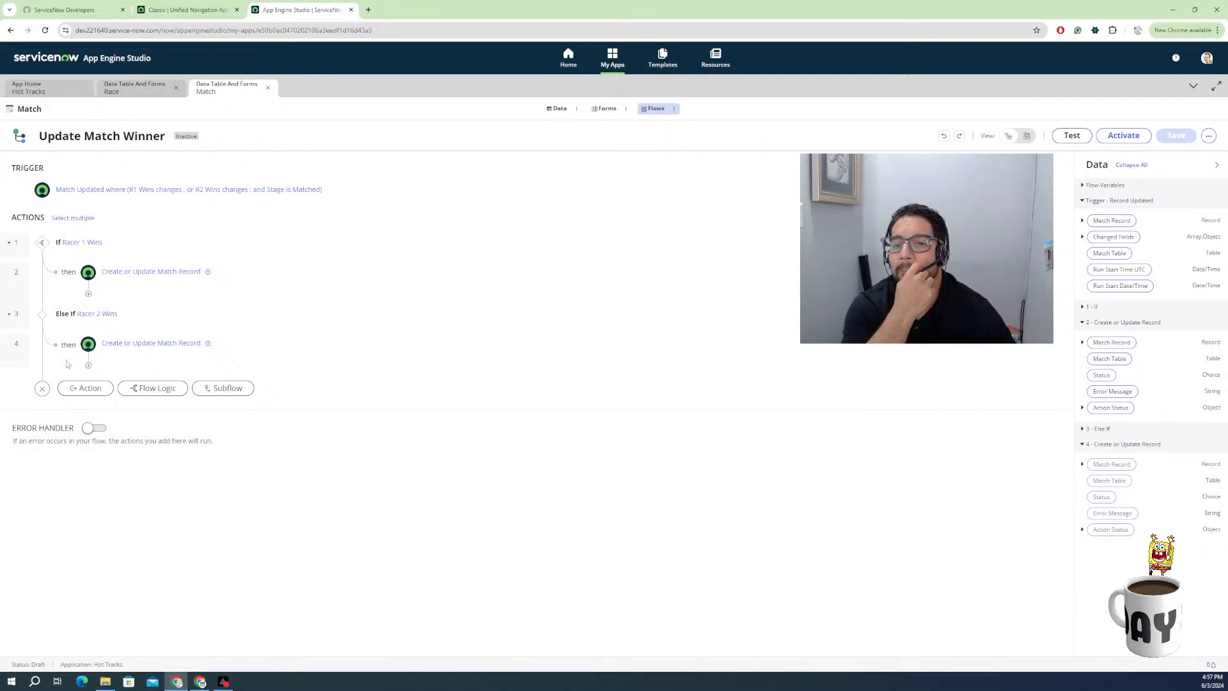
{"action": "left_click", "coordinate": [87, 389]}
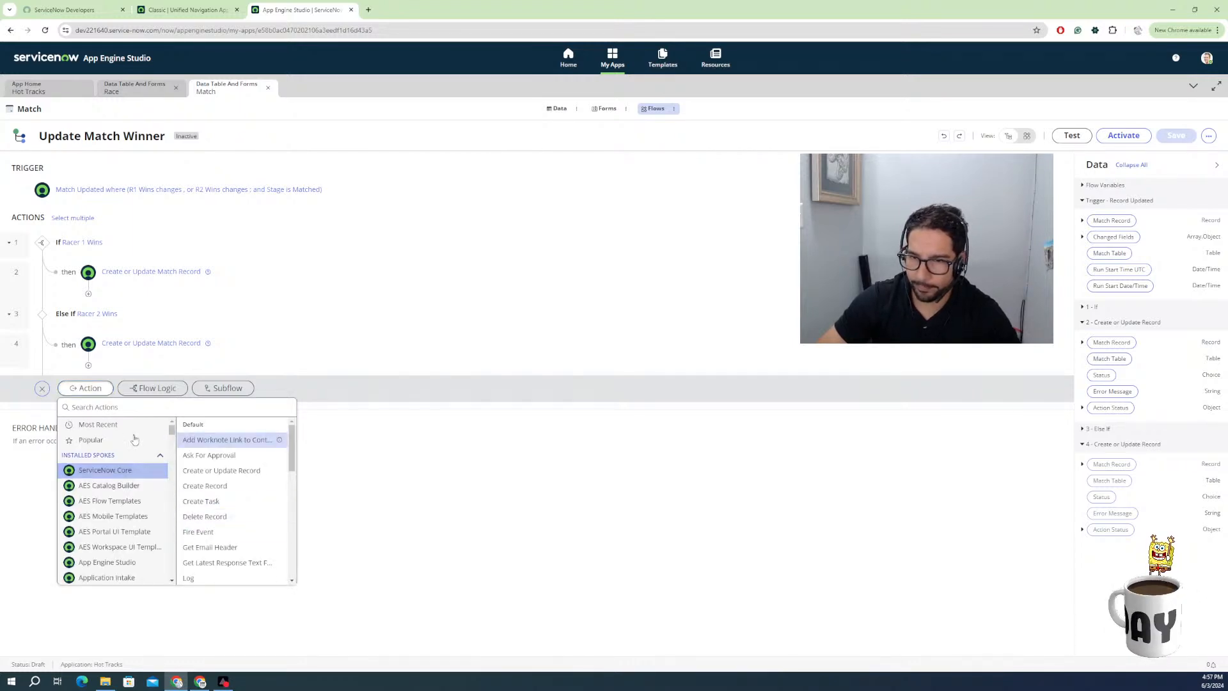
{"action": "left_click", "coordinate": [154, 388]}
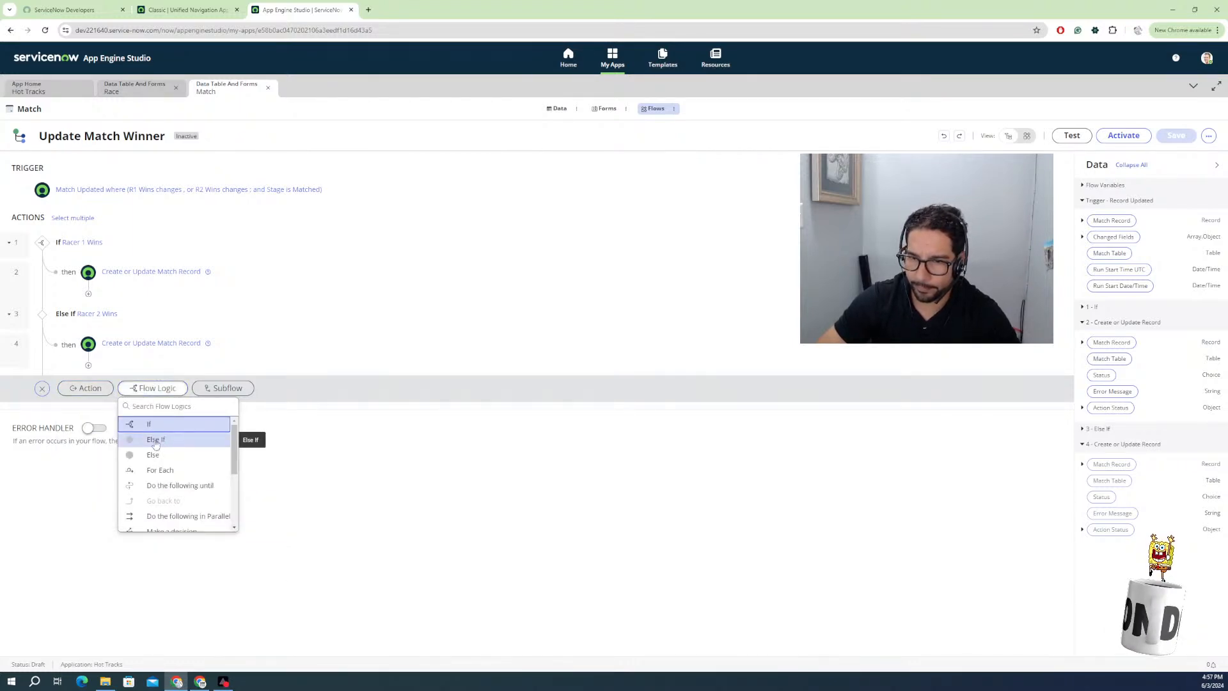
{"action": "left_click", "coordinate": [156, 441]}
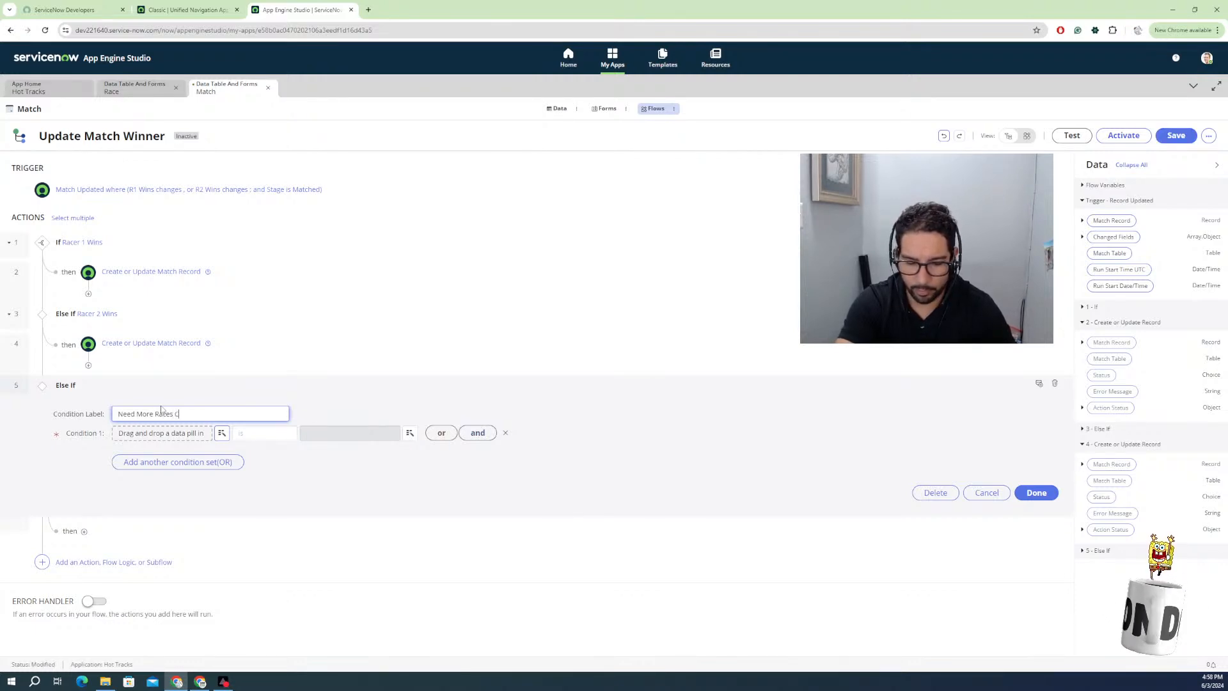
{"action": "type", "text": "ed"}
Delete the "Need More Races Created" Else If branch from the Update Match Winner flow.
{"action": "left_click", "coordinate": [181, 434]}
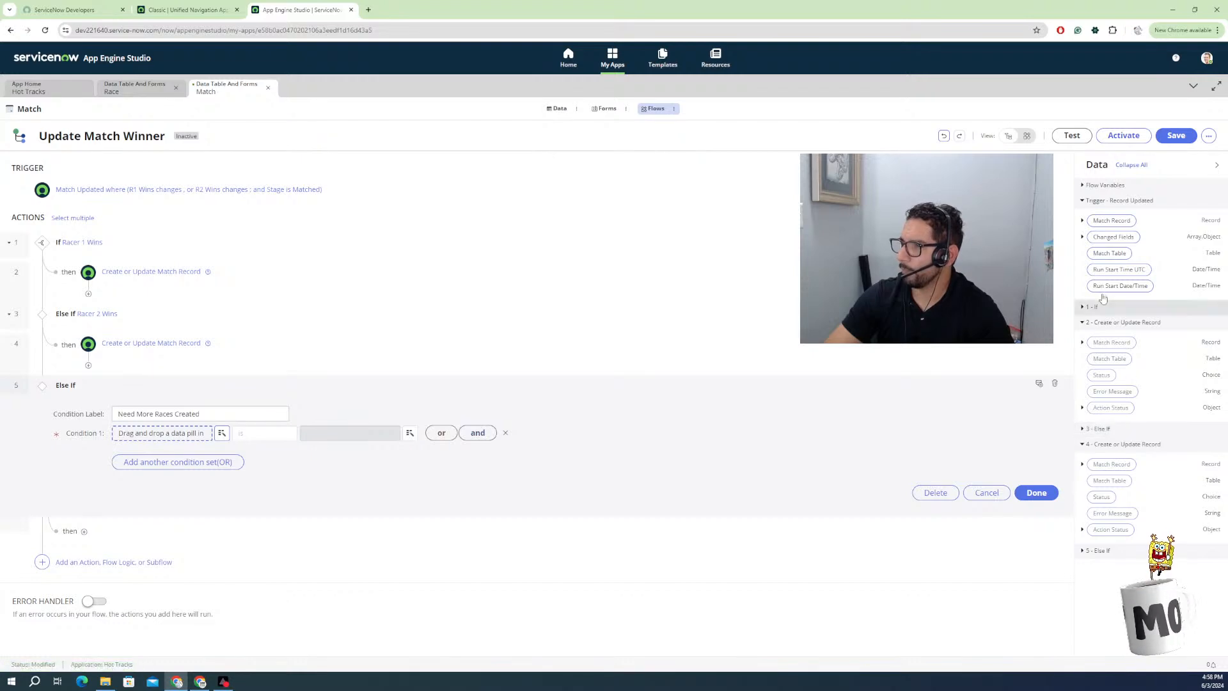
{"action": "left_click", "coordinate": [1081, 221]}
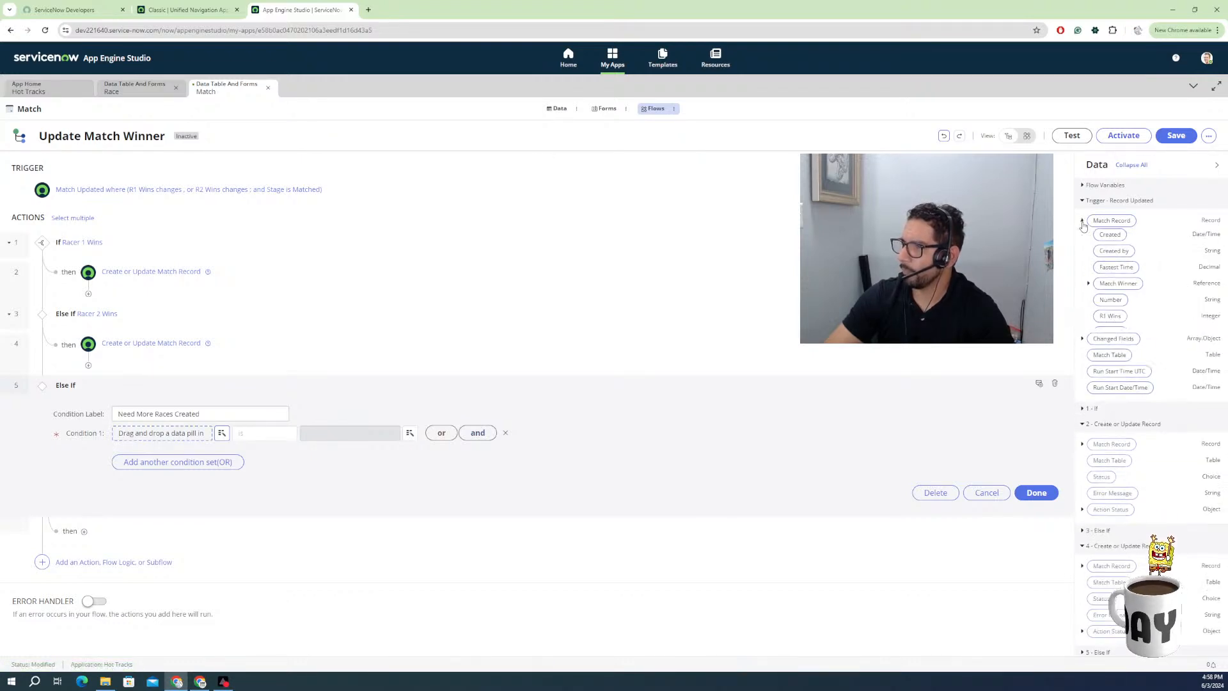
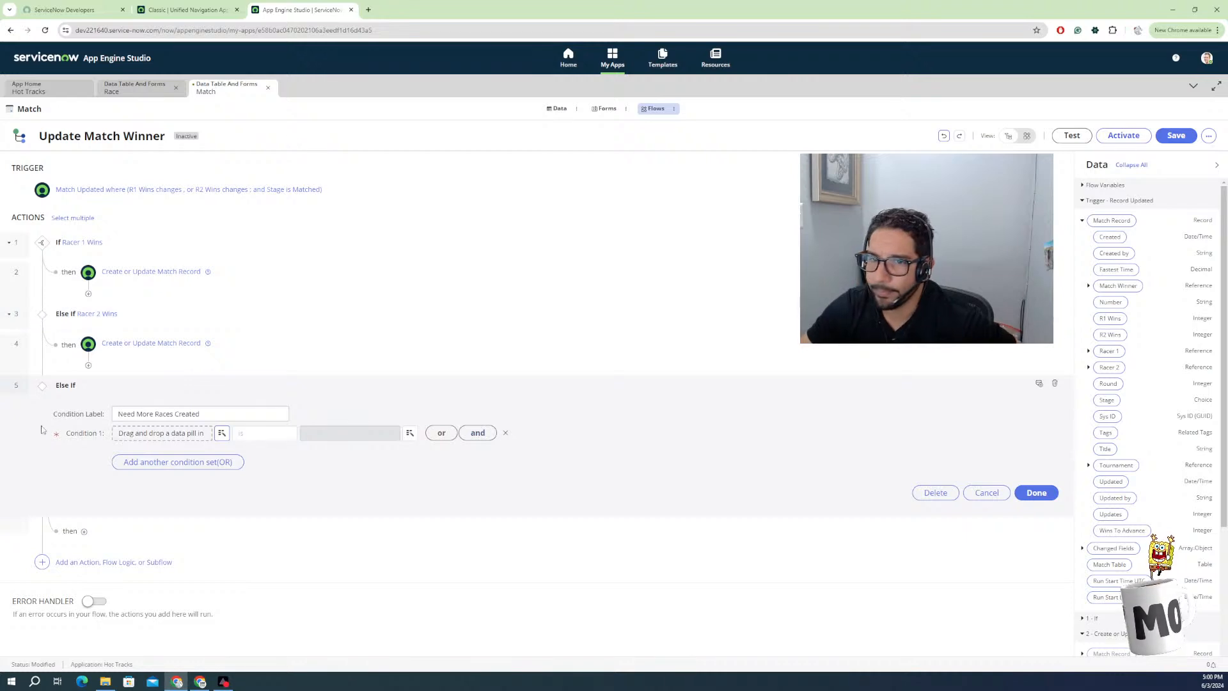
{"action": "left_click", "coordinate": [1056, 385]}
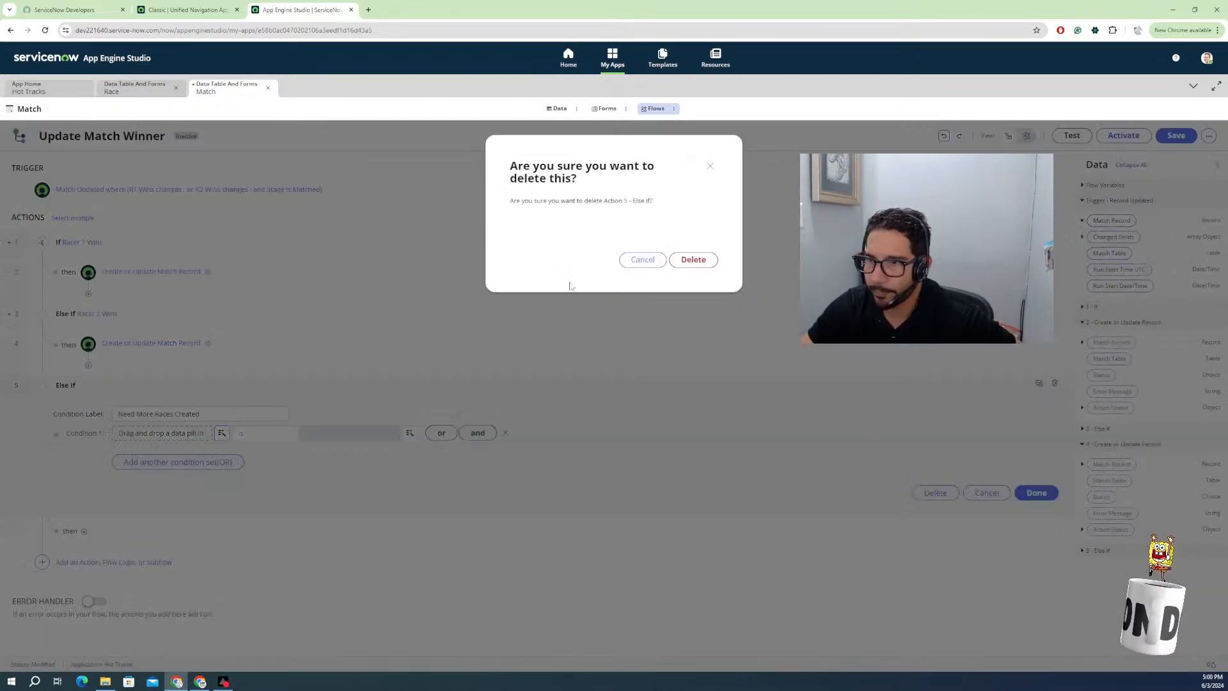
{"action": "left_click", "coordinate": [692, 260]}
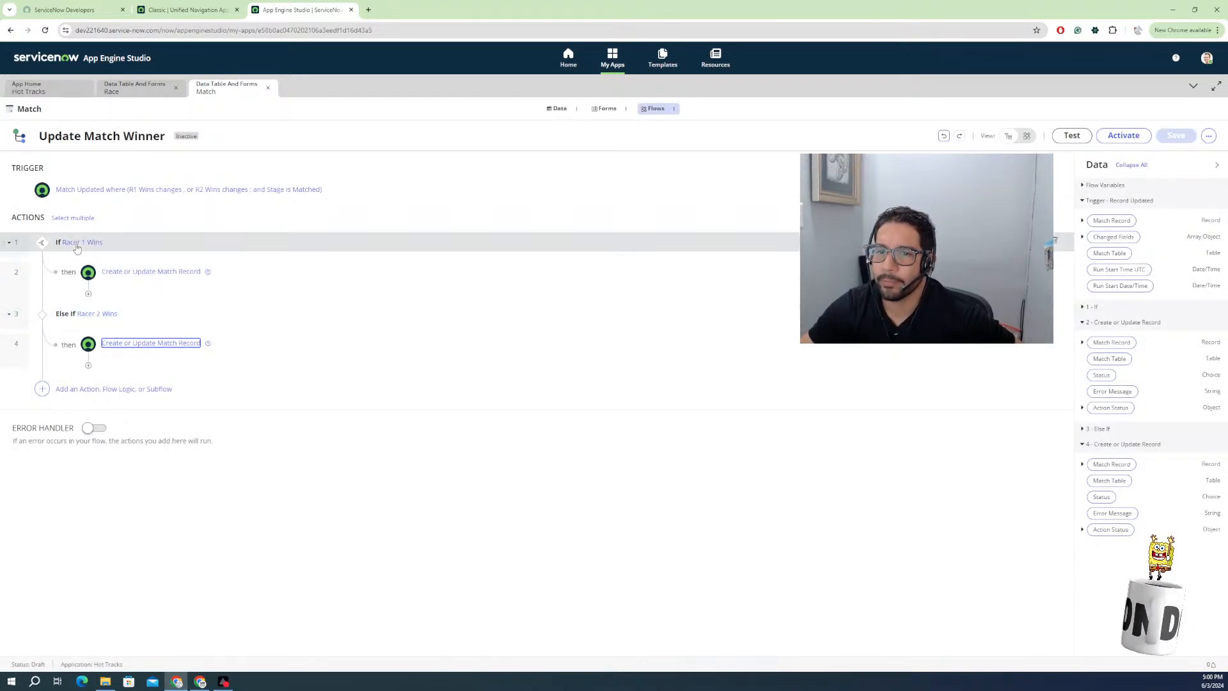
Test the Update Match Winner flow with the match record R1M4 Porche 911 VS Dodge Charger and open the flow execution details.
{"action": "left_click", "coordinate": [1070, 135]}
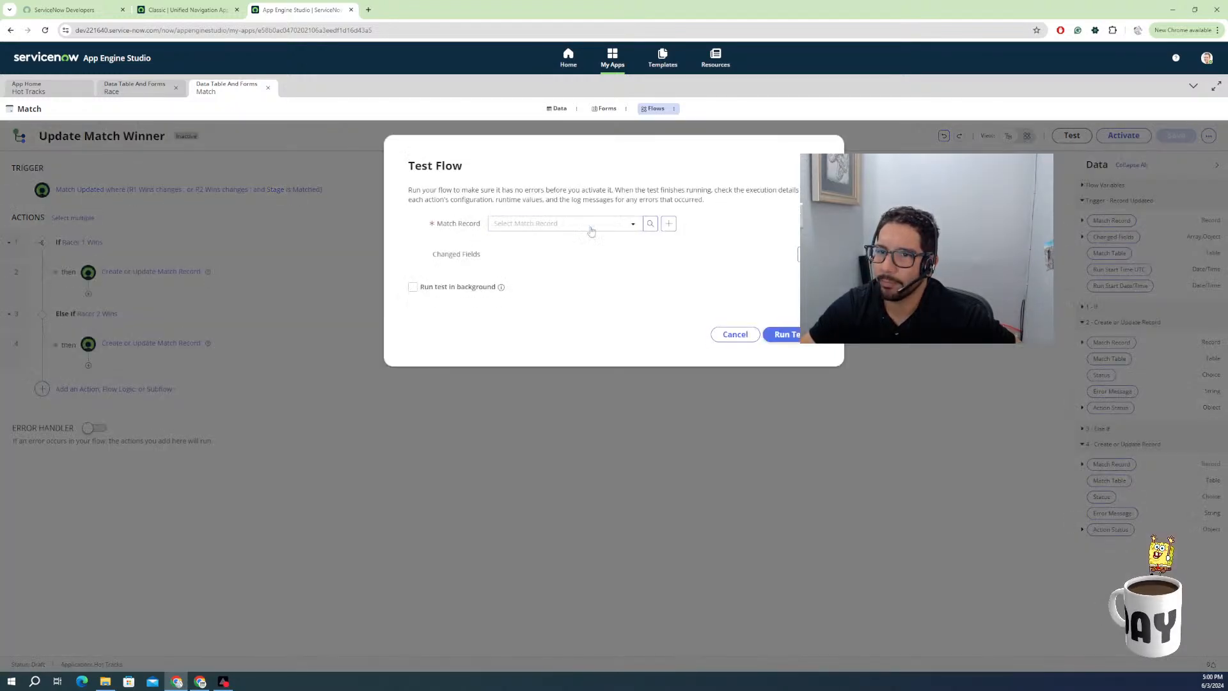
{"action": "left_click", "coordinate": [550, 225]}
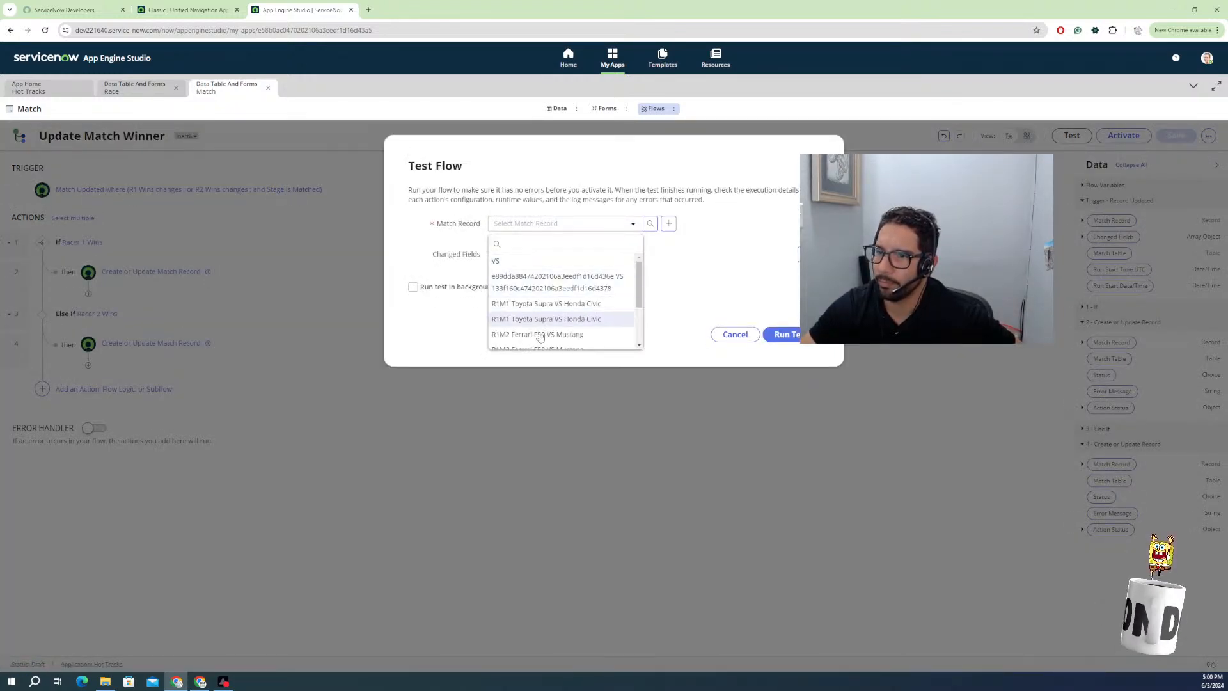
{"action": "scroll", "coordinate": [539, 331], "scroll_direction": "down", "scroll_amount": 2}
{"action": "scroll", "coordinate": [547, 333], "scroll_direction": "down", "scroll_amount": 2}
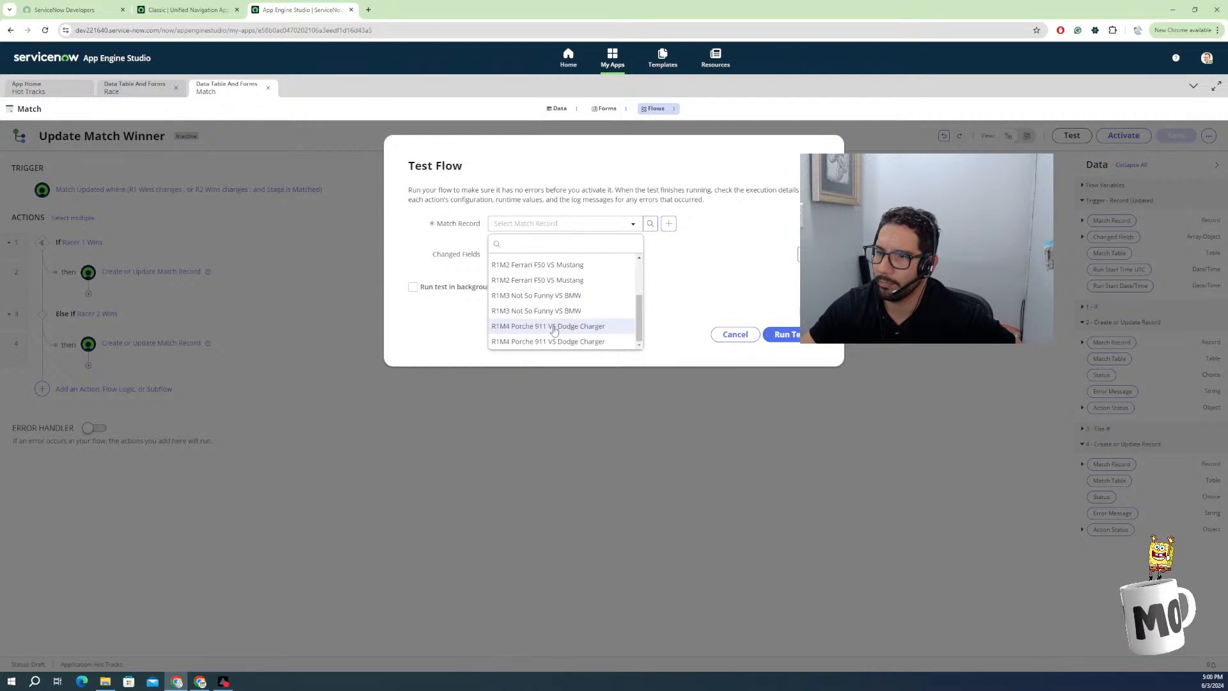
{"action": "left_click", "coordinate": [551, 341]}
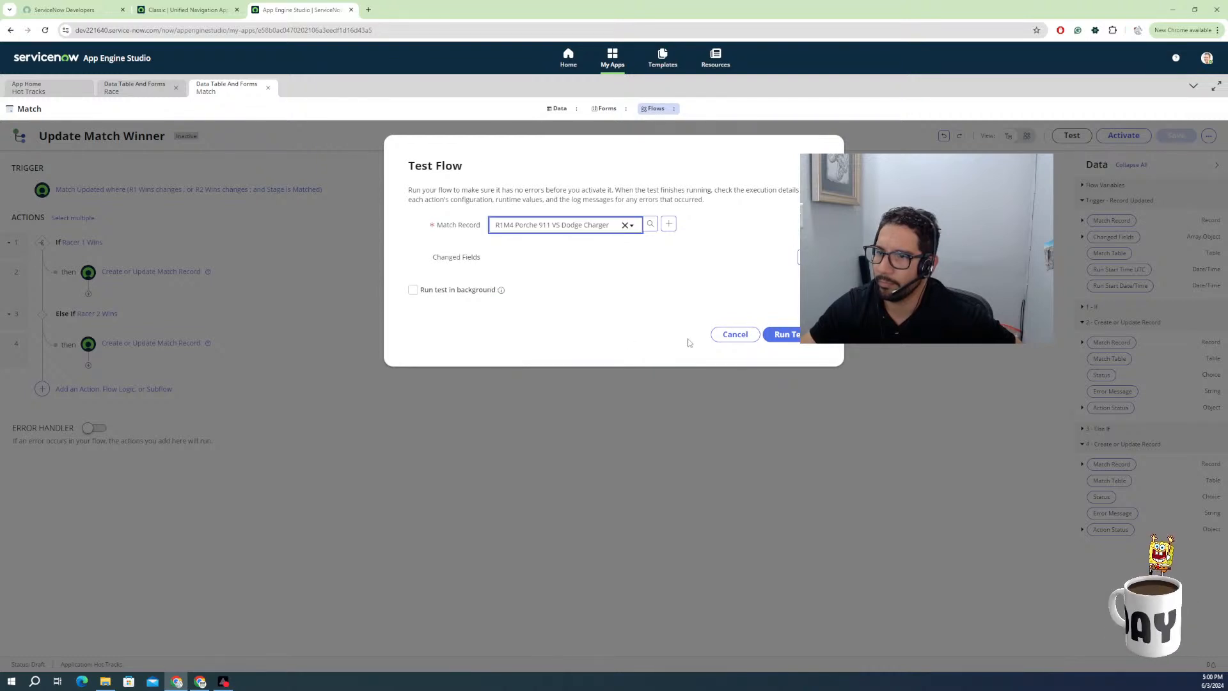
{"action": "left_click", "coordinate": [787, 334]}
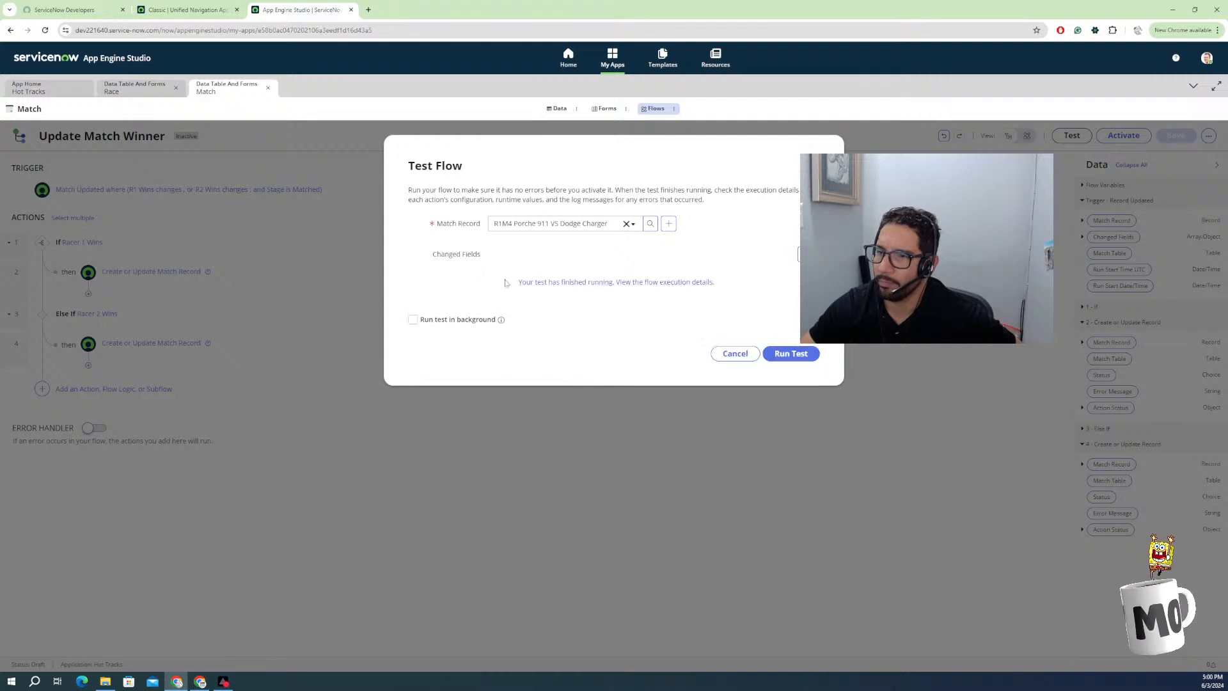
{"action": "left_click", "coordinate": [540, 286]}
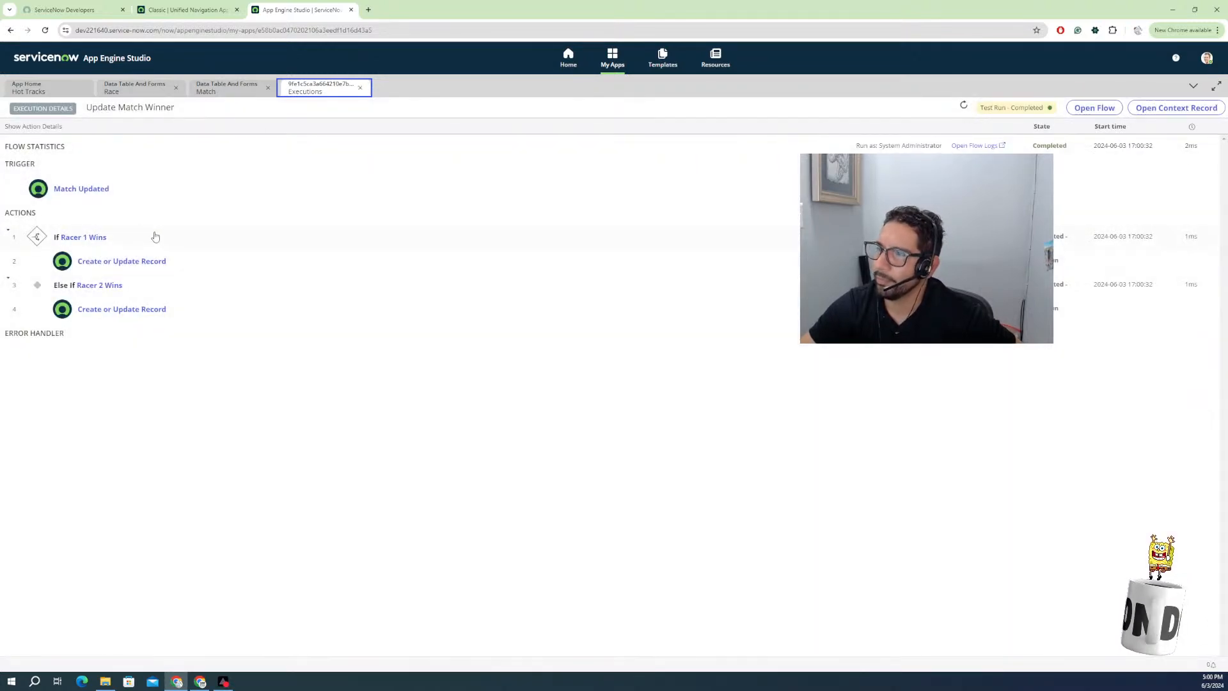
Examine the Match Updated trigger details and the Racer 1 Wins condition values in the test execution.
{"action": "left_click", "coordinate": [91, 190]}
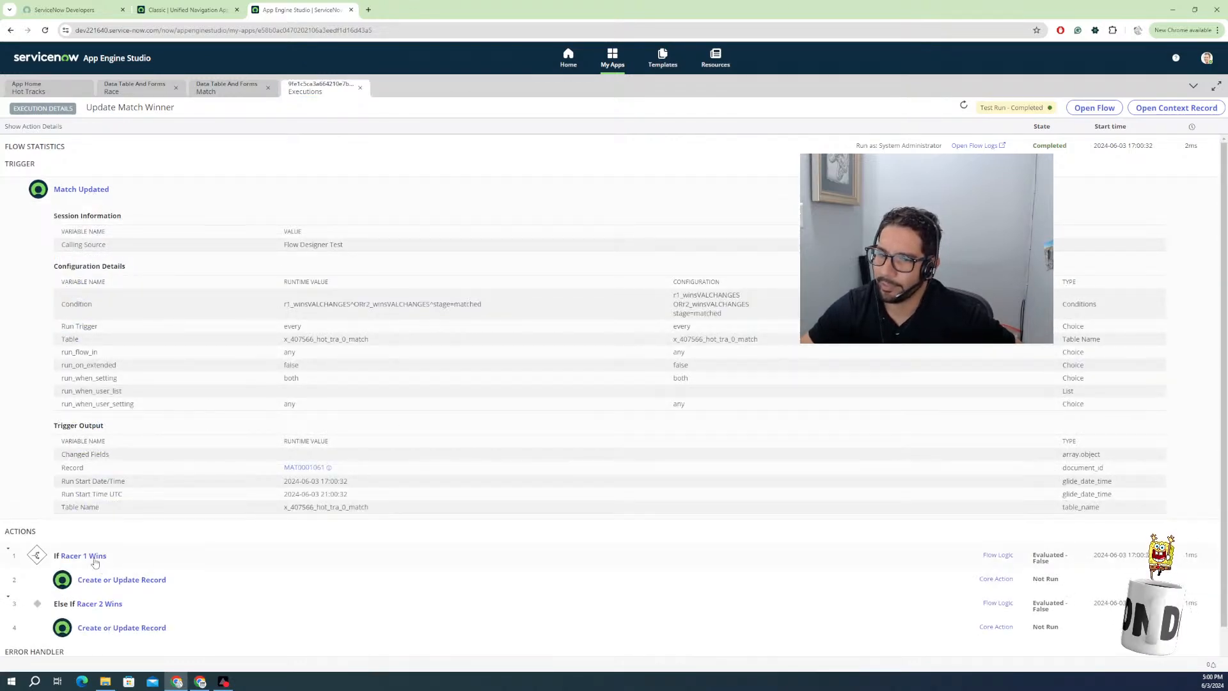
{"action": "left_click", "coordinate": [157, 564]}
{"action": "scroll", "coordinate": [296, 491], "scroll_direction": "down", "scroll_amount": 2}
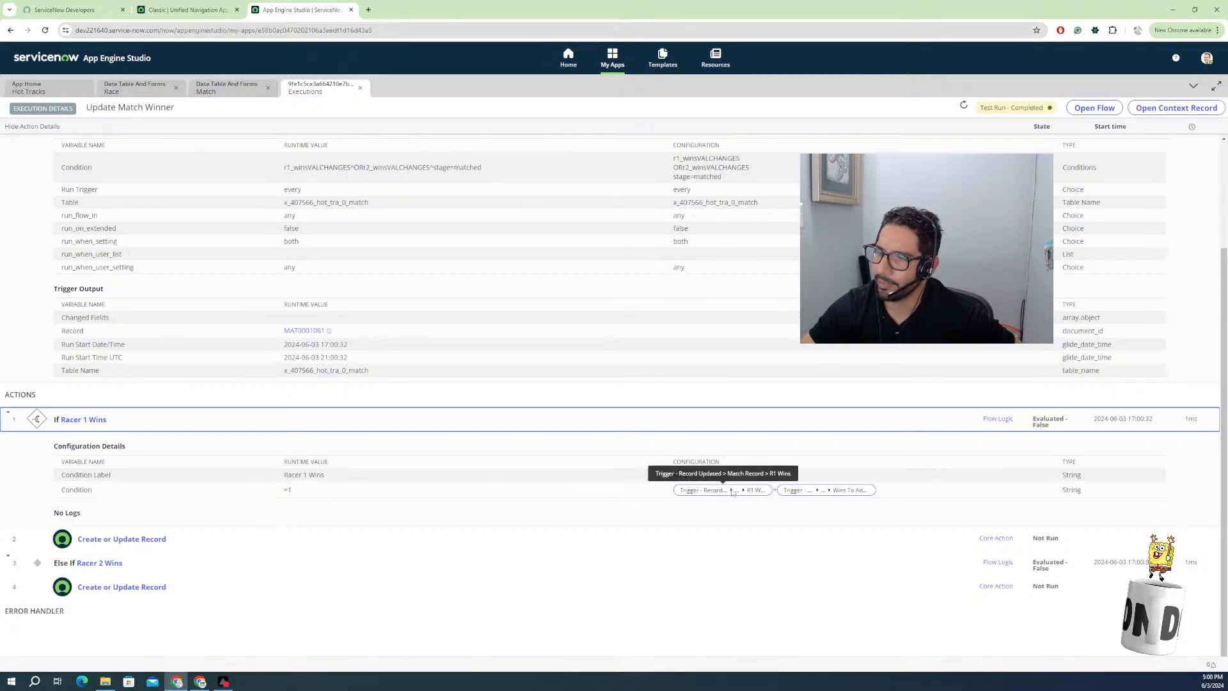
Open the tested match record from the trigger output, check its R1 Wins field, and close the record.
{"action": "left_click", "coordinate": [309, 330]}
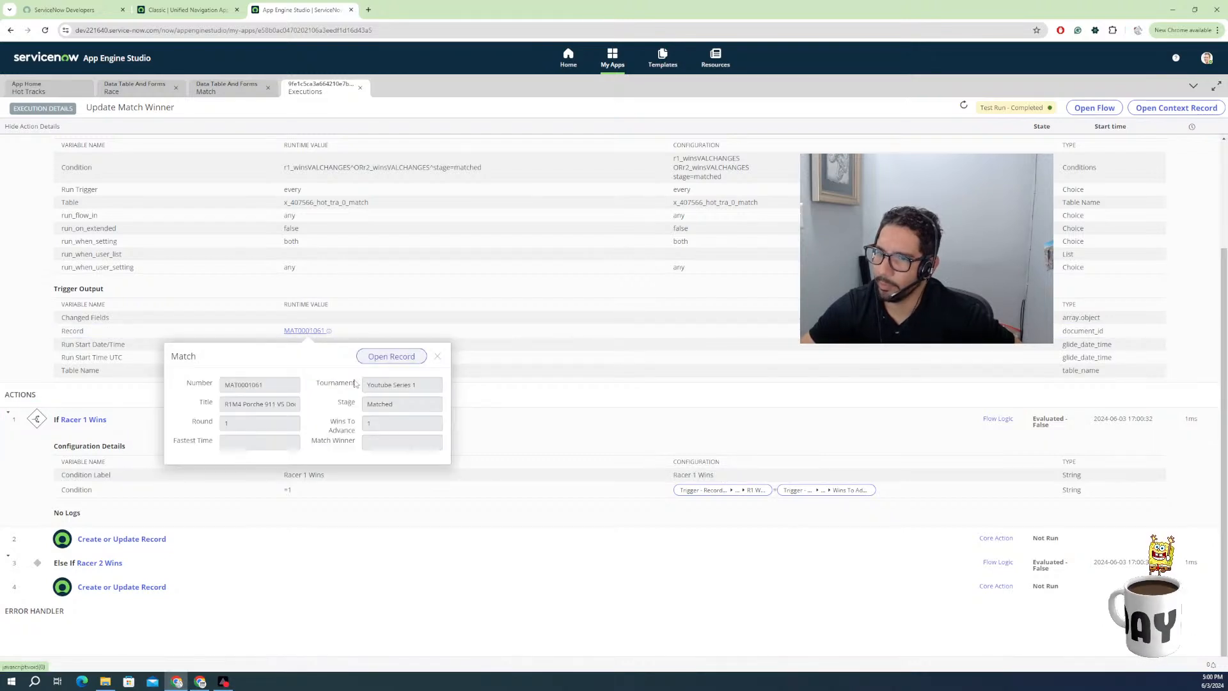
{"action": "left_click", "coordinate": [399, 358]}
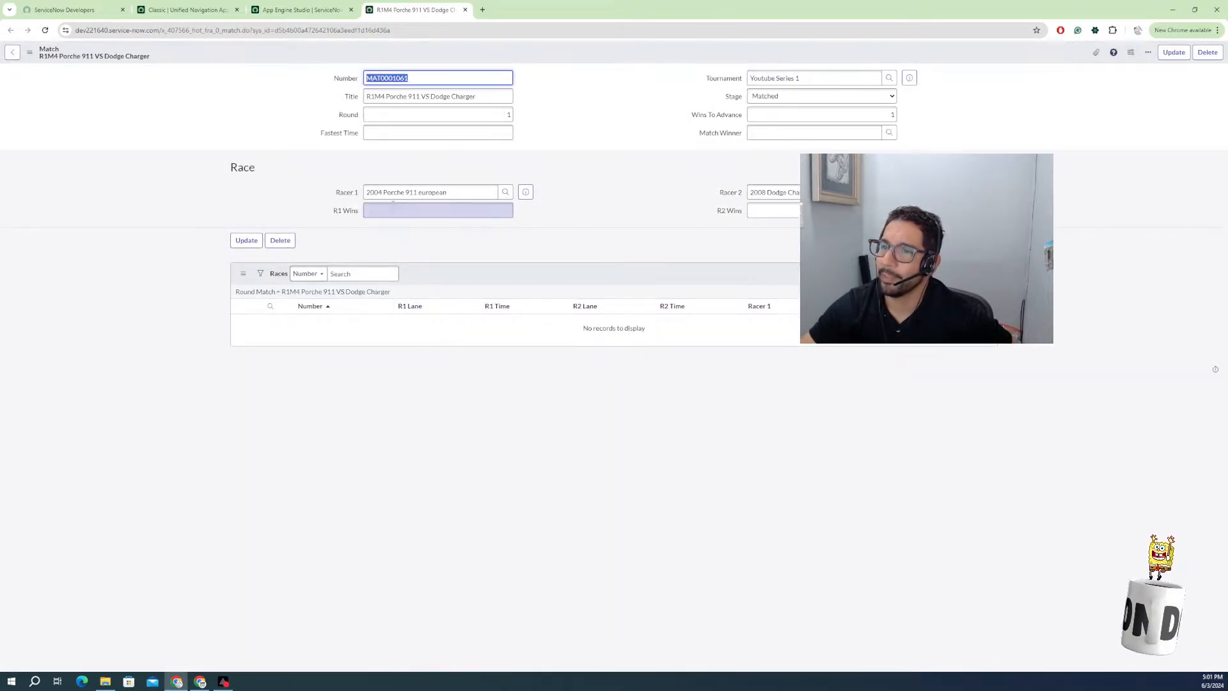
{"action": "left_click", "coordinate": [462, 216]}
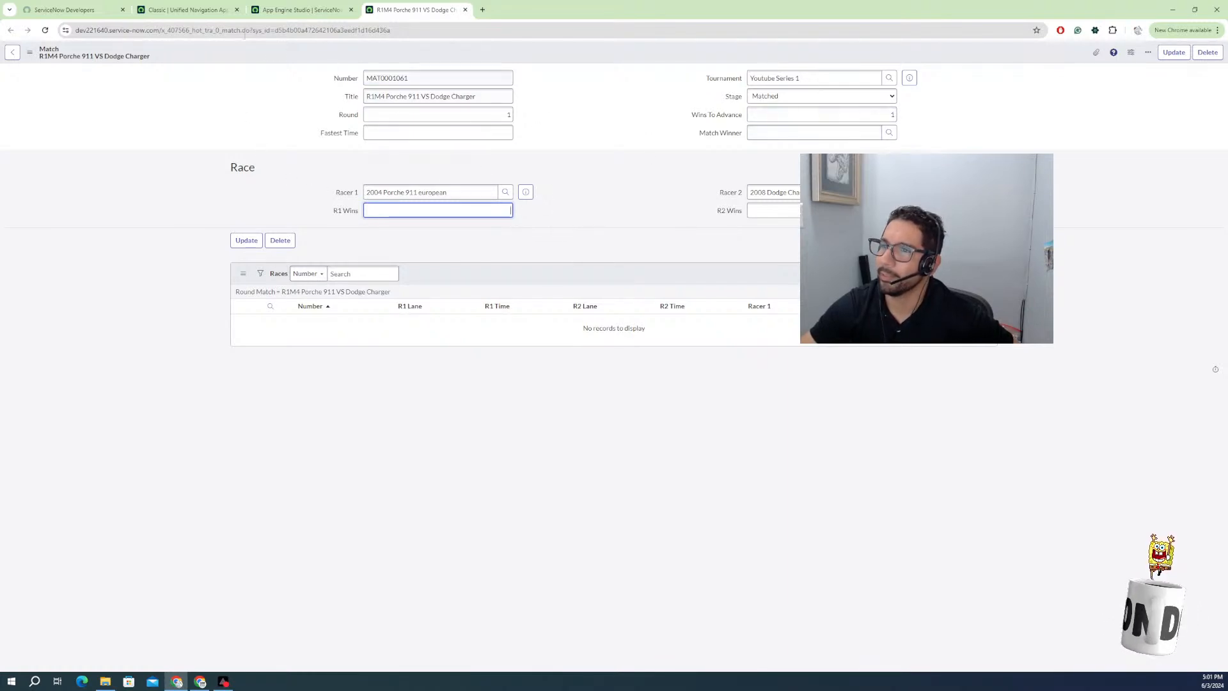
{"action": "left_click", "coordinate": [319, 10]}
{"action": "left_click", "coordinate": [404, 11]}
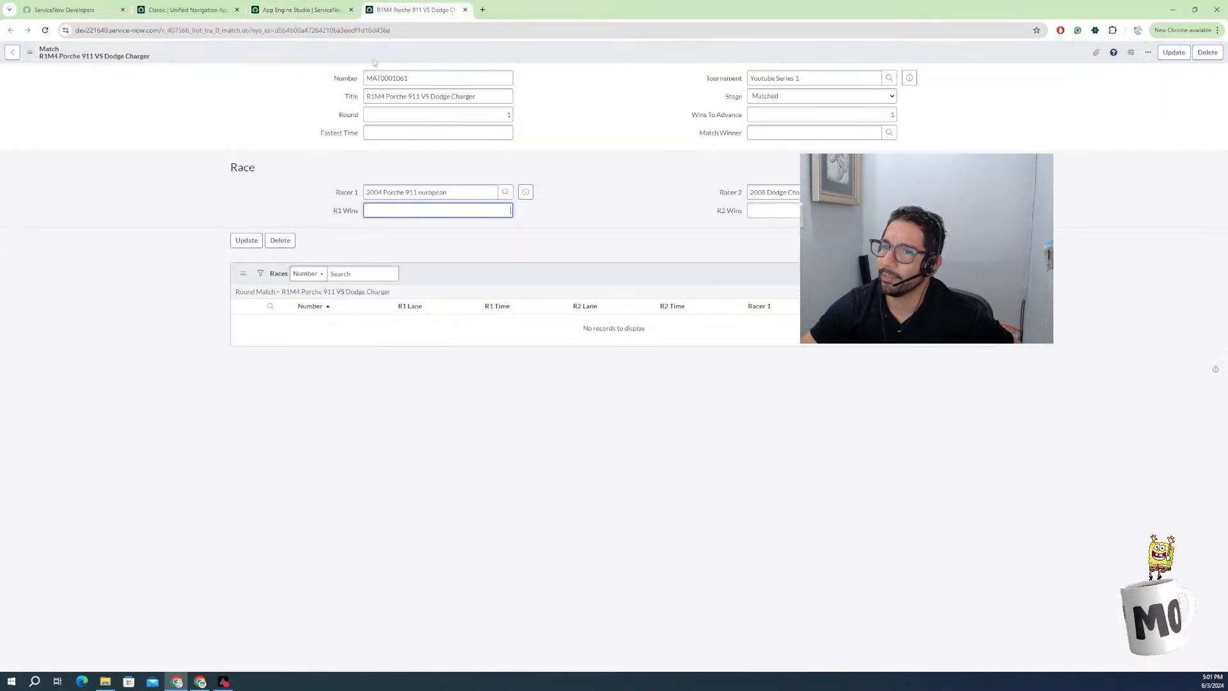
{"action": "left_click", "coordinate": [295, 9]}
{"action": "left_click", "coordinate": [189, 16]}
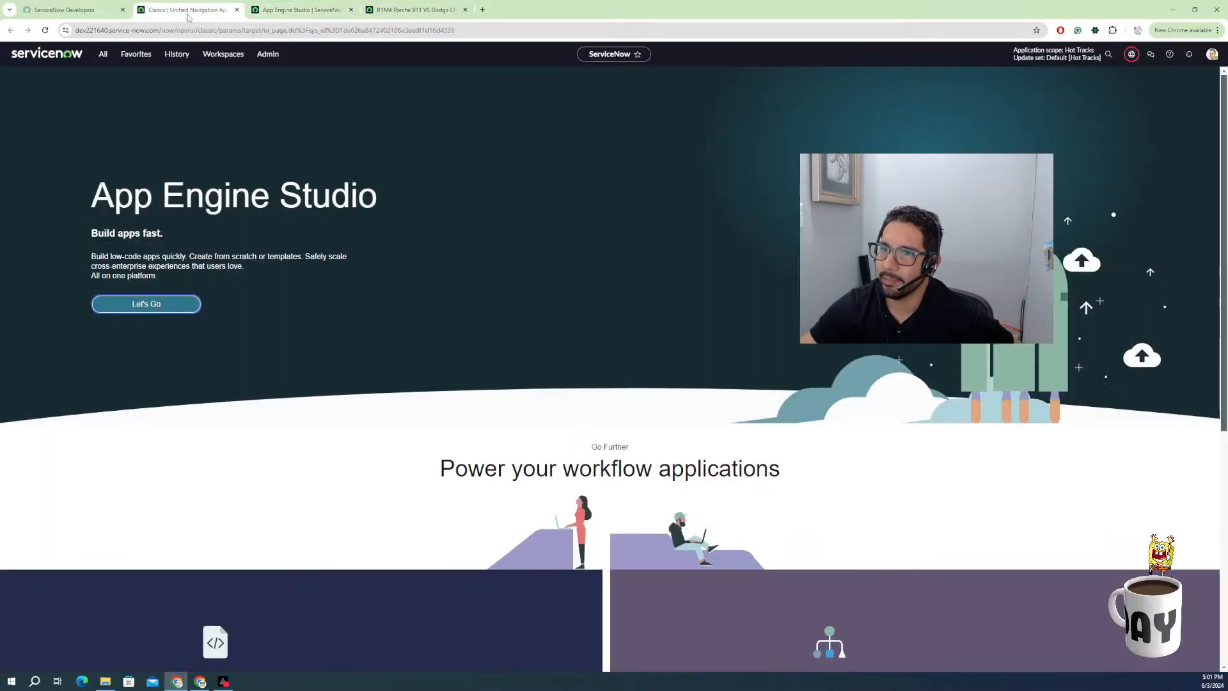
{"action": "left_click", "coordinate": [466, 10]}
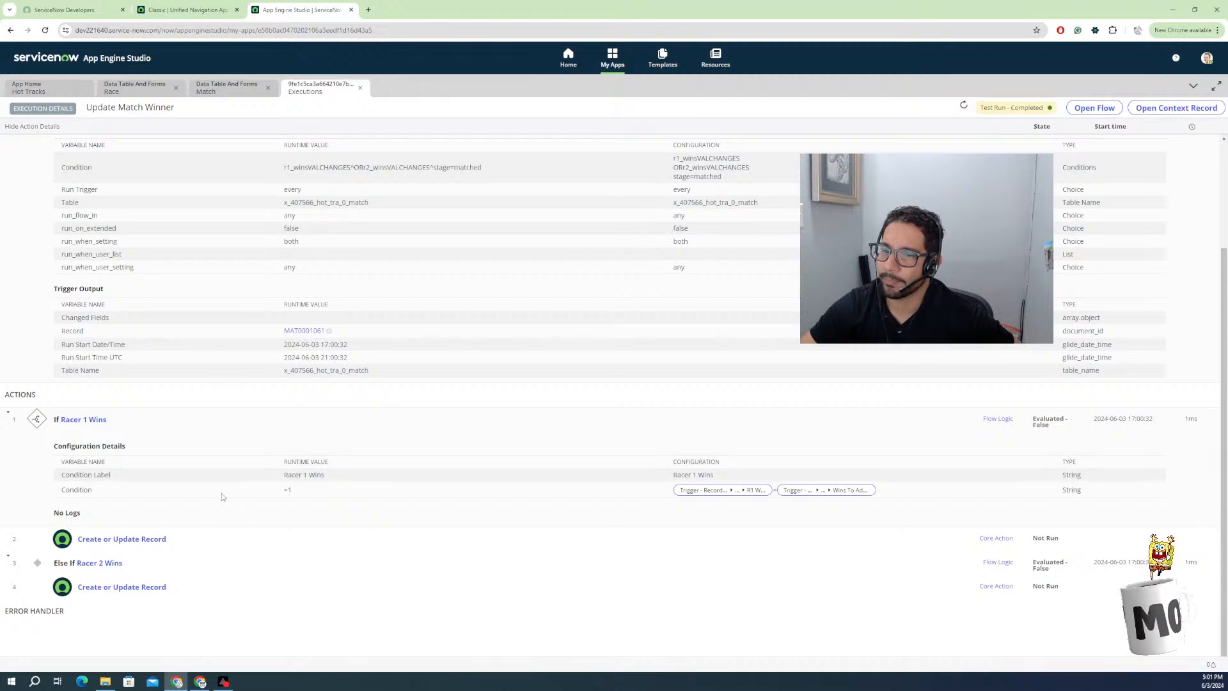
Close the flow test dialog and add a new field row to the Match table's data fields.
{"action": "left_click", "coordinate": [249, 96]}
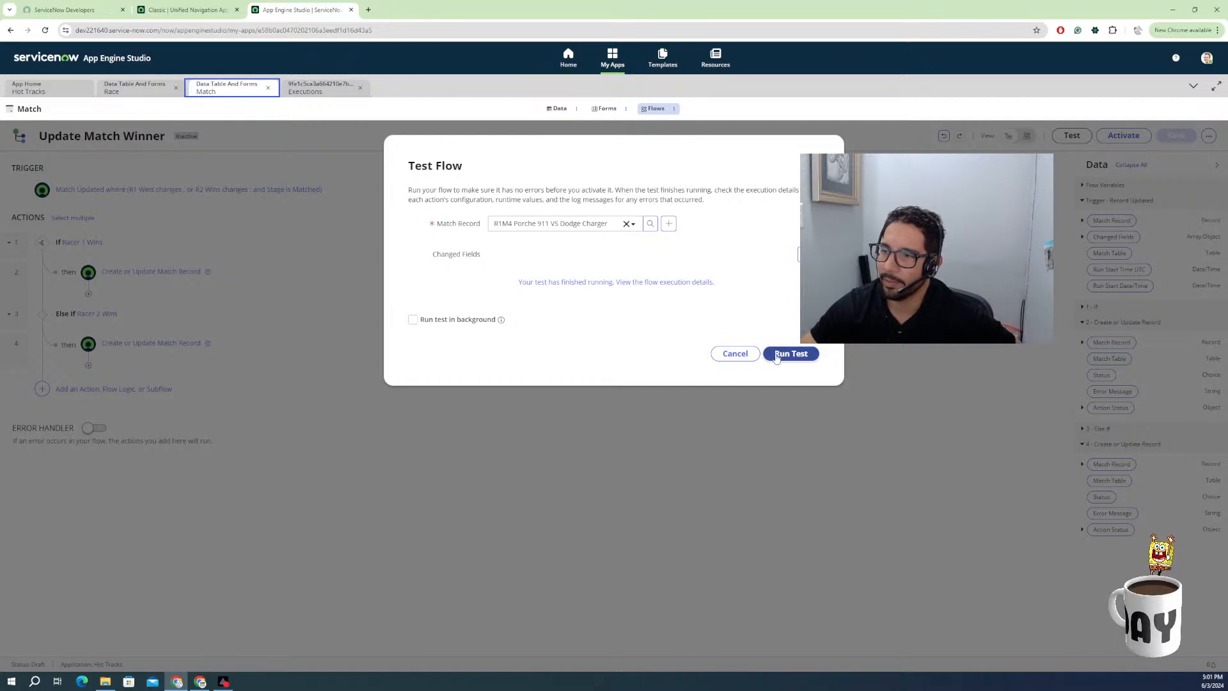
{"action": "left_click", "coordinate": [735, 355]}
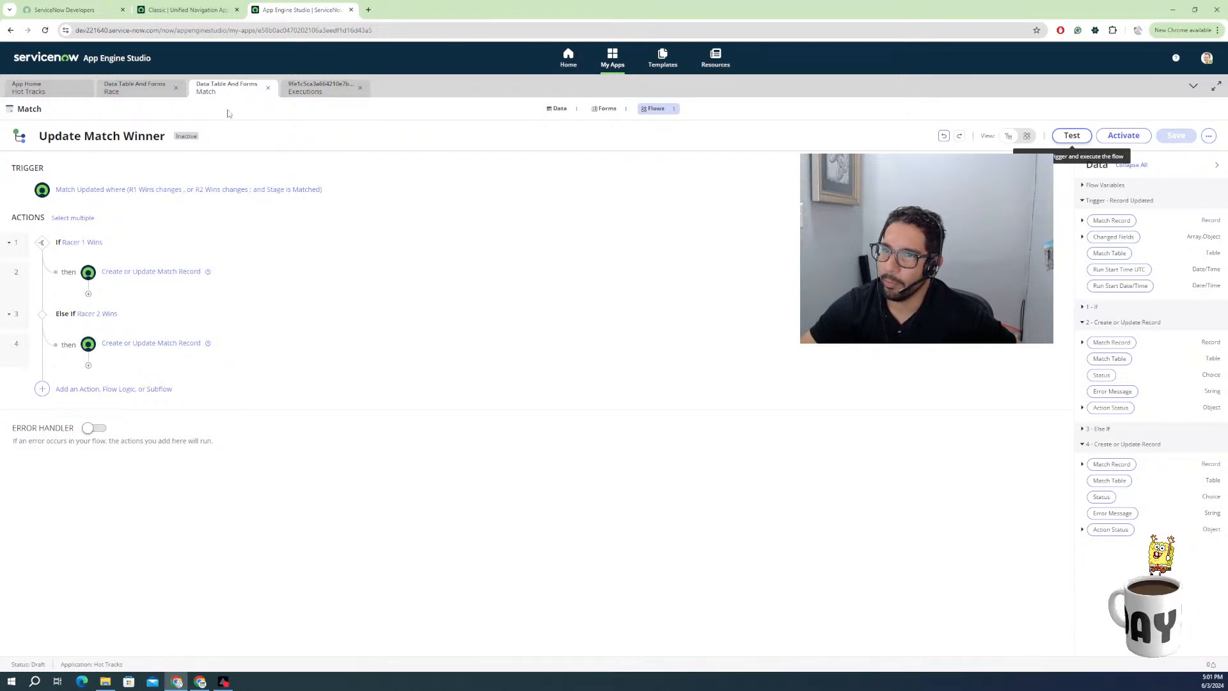
{"action": "left_click", "coordinate": [557, 109]}
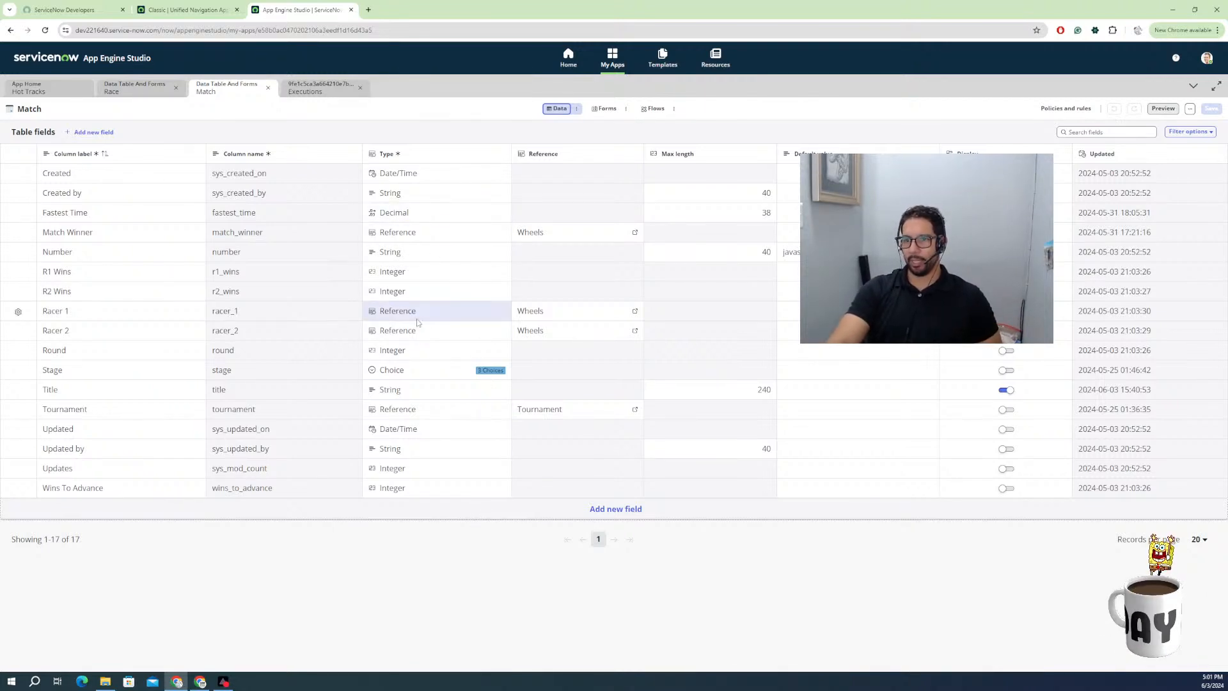
{"action": "left_click", "coordinate": [632, 512]}
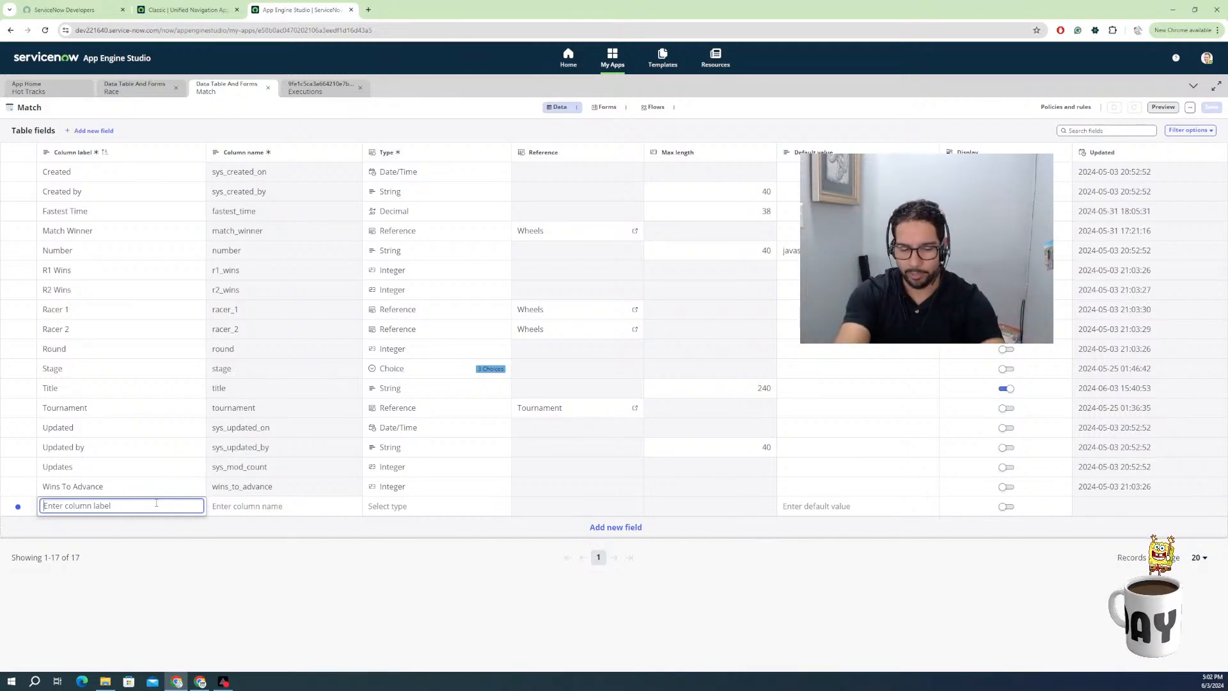
{"action": "type", "text": "Rac"}
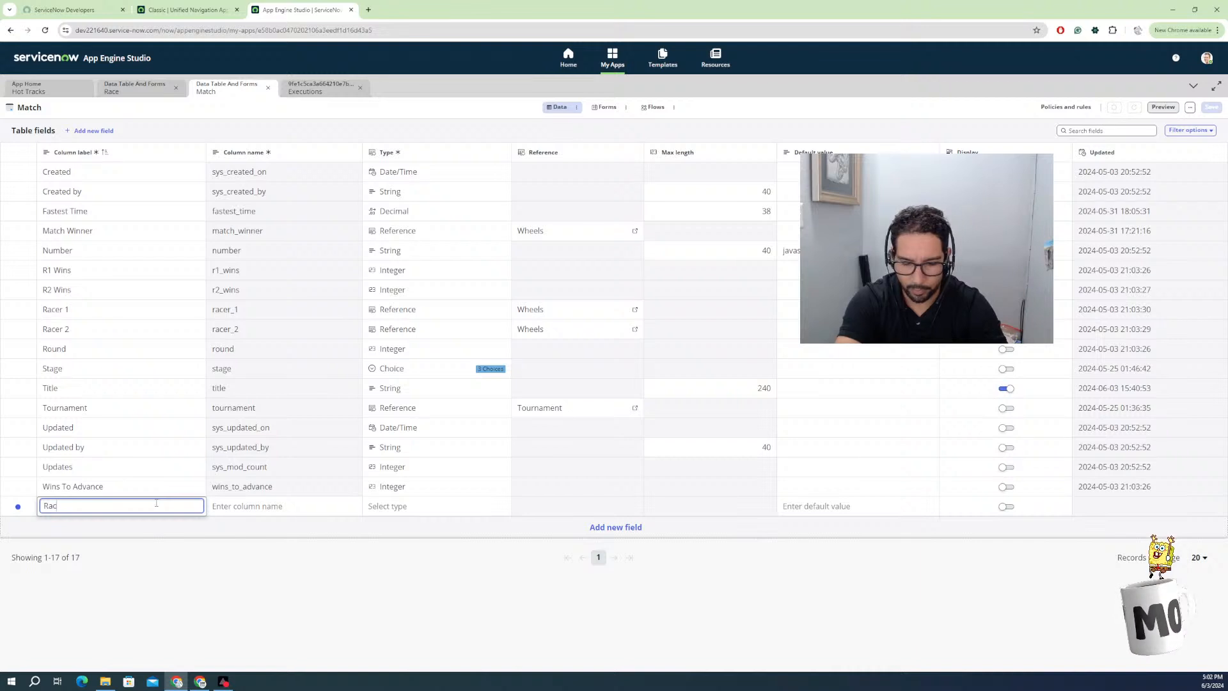
{"action": "key", "text": "BackSpace"}
{"action": "key", "text": "BackSpace"}
{"action": "key", "text": "BackSpace"}
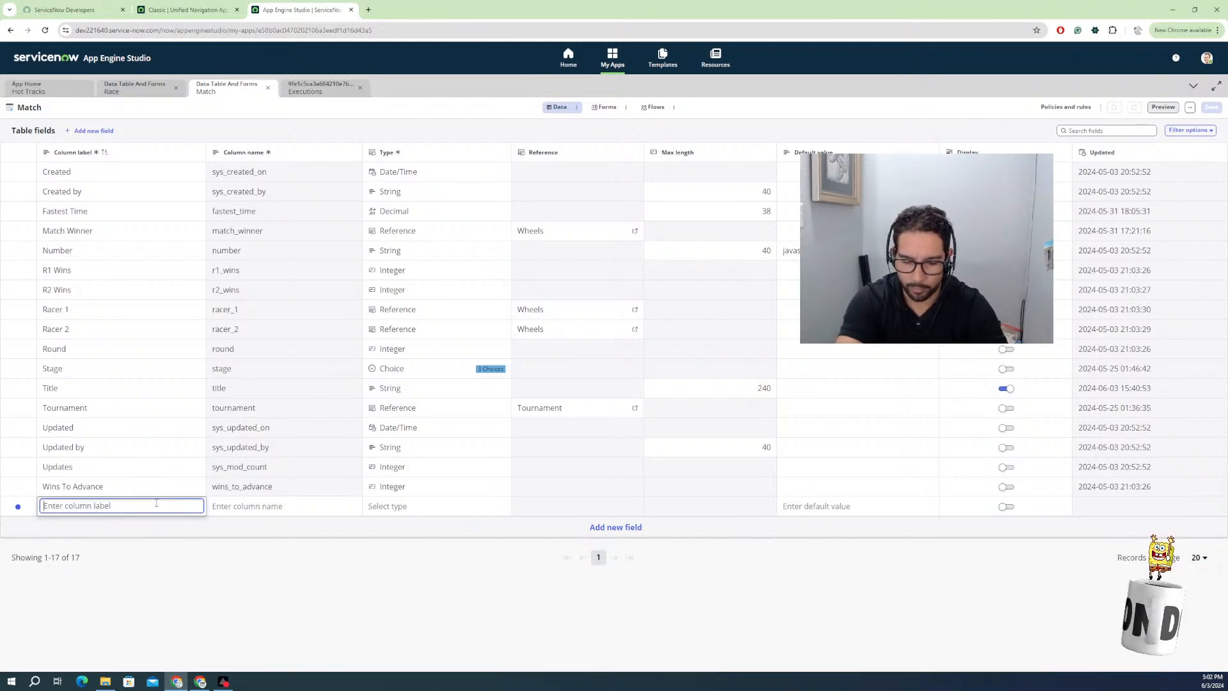
{"action": "type", "text": "Cu"}
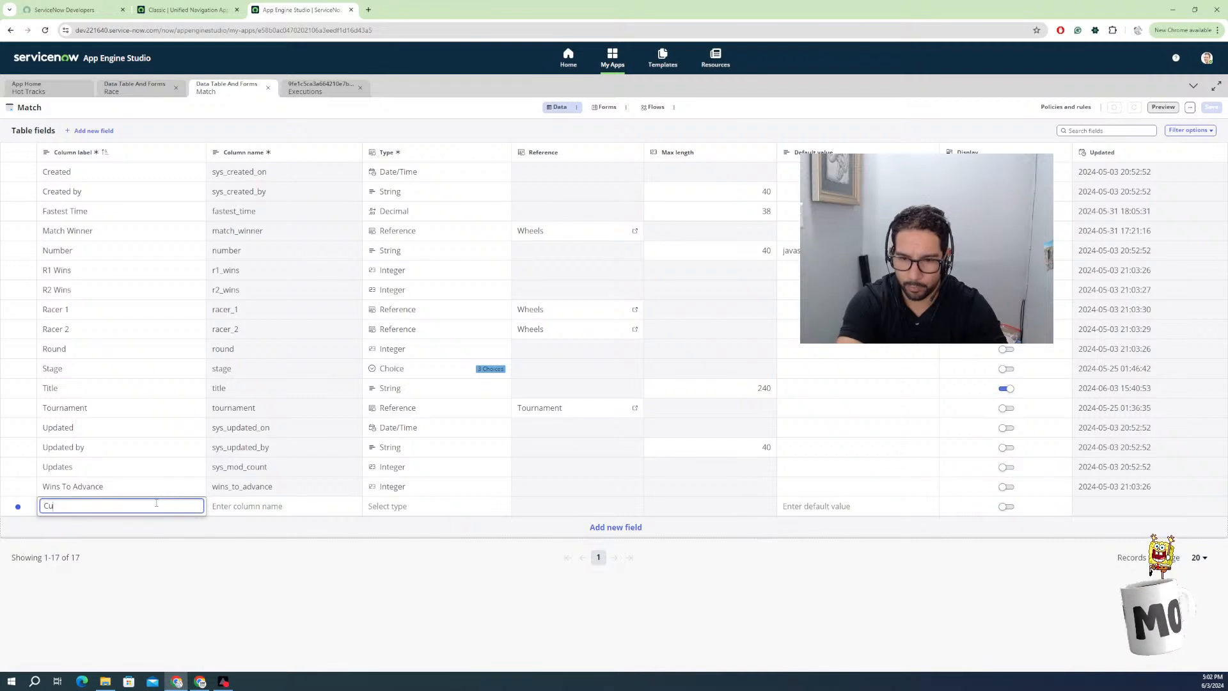
{"action": "type", "text": "rrent Race"}
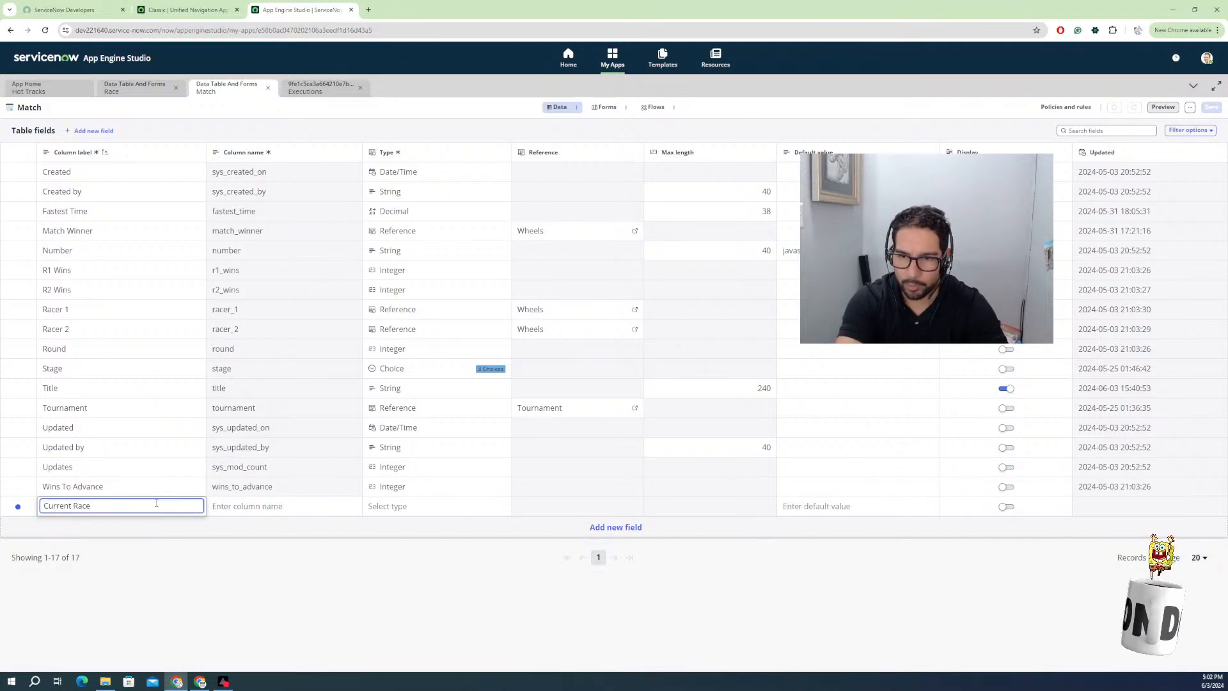
{"action": "type", "text": " Coun"}
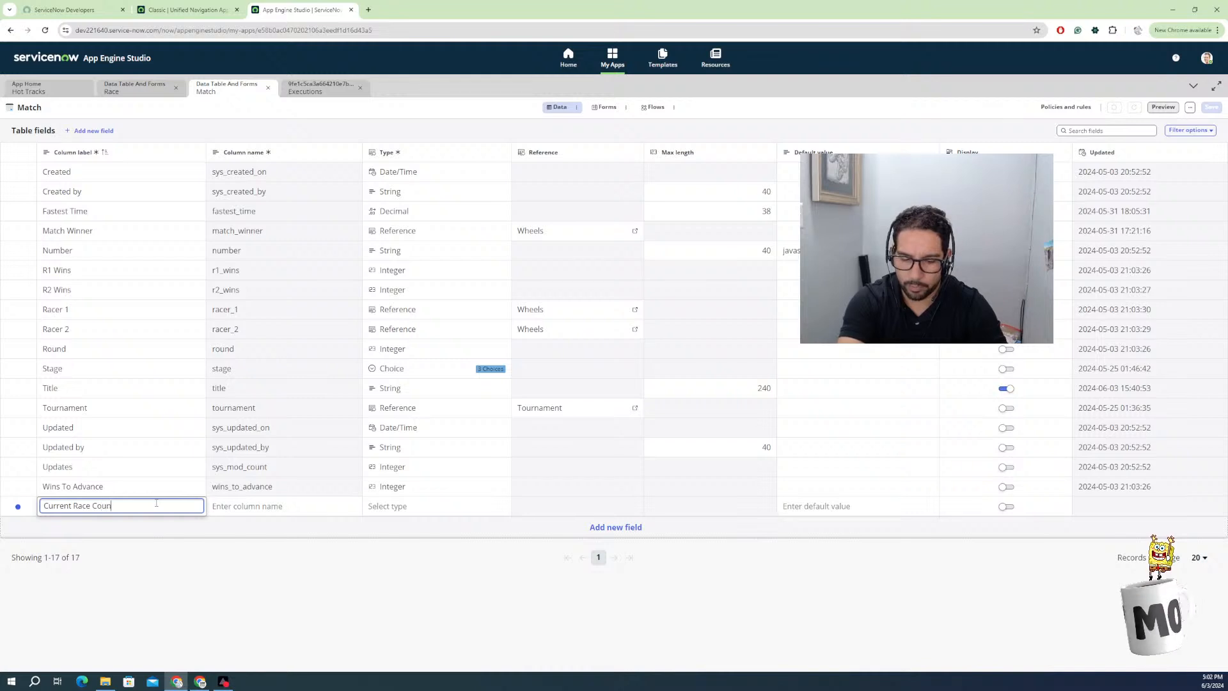
{"action": "key", "text": "BackSpace"}
{"action": "key", "text": "BackSpace"}
{"action": "key", "text": "BackSpace"}
{"action": "key", "text": "BackSpace"}
{"action": "key", "text": "BackSpace"}
{"action": "key", "text": "BackSpace"}
{"action": "key", "text": "BackSpace"}
{"action": "key", "text": "BackSpace"}
{"action": "key", "text": "BackSpace"}
{"action": "key", "text": "BackSpace"}
{"action": "key", "text": "BackSpace"}
{"action": "key", "text": "BackSpace"}
{"action": "key", "text": "BackSpace"}
{"action": "key", "text": "BackSpace"}
{"action": "key", "text": "BackSpace"}
{"action": "key", "text": "BackSpace"}
{"action": "key", "text": "BackSpace"}
Label the new Match field "CRC" and set its type to Integer.
{"action": "type", "text": "CRC"}
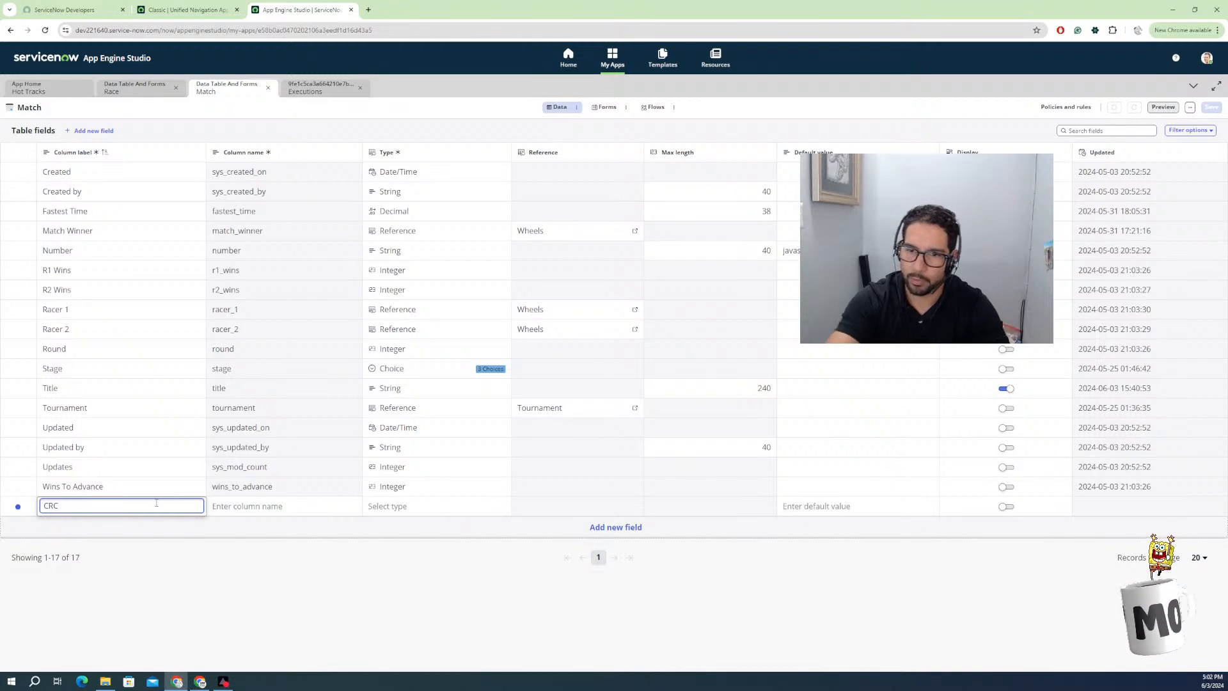
{"action": "left_click", "coordinate": [282, 504]}
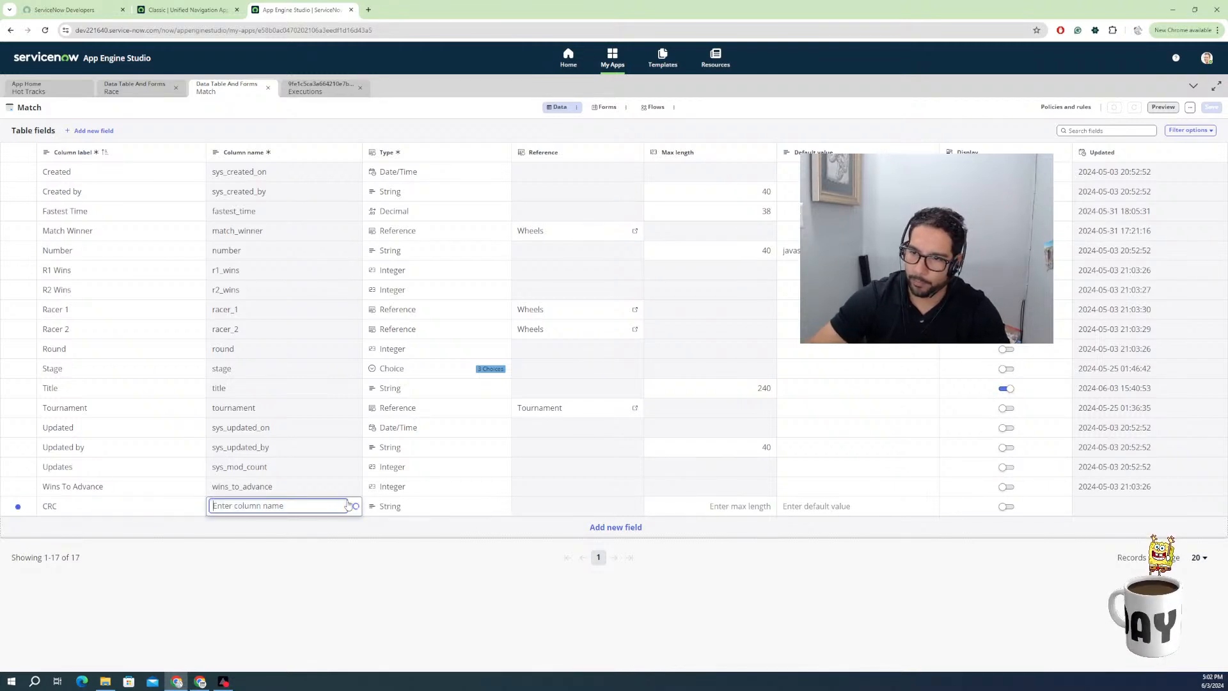
{"action": "left_click", "coordinate": [393, 509]}
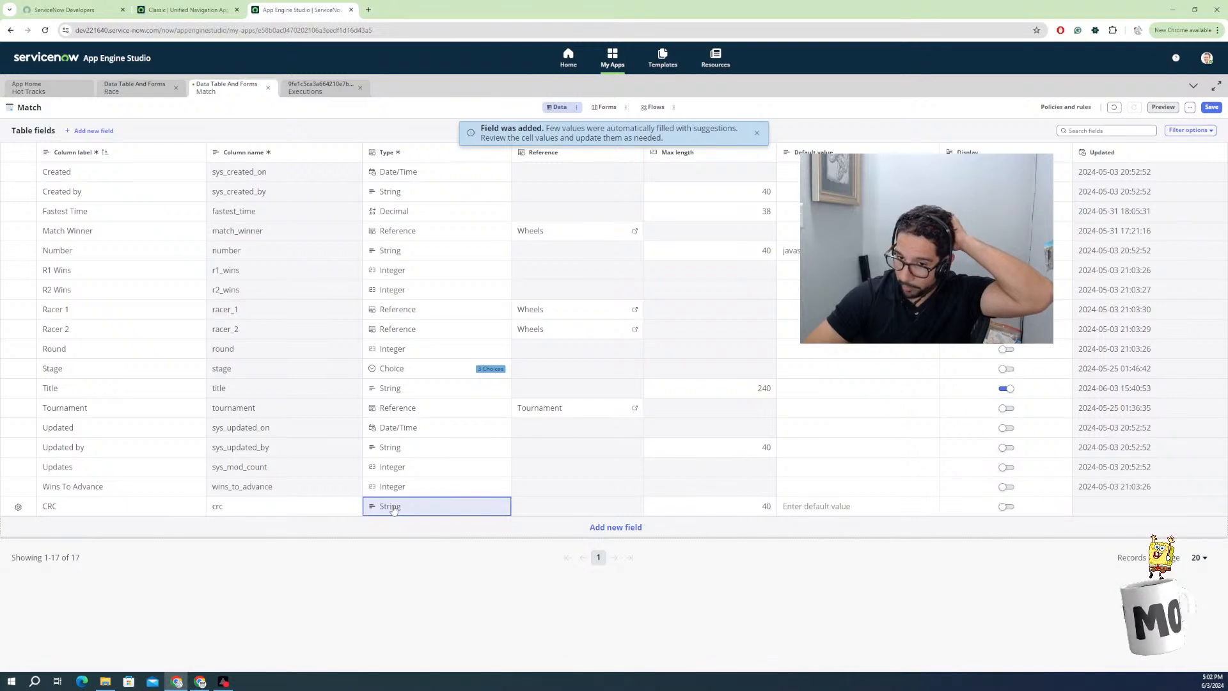
{"action": "left_click", "coordinate": [393, 507]}
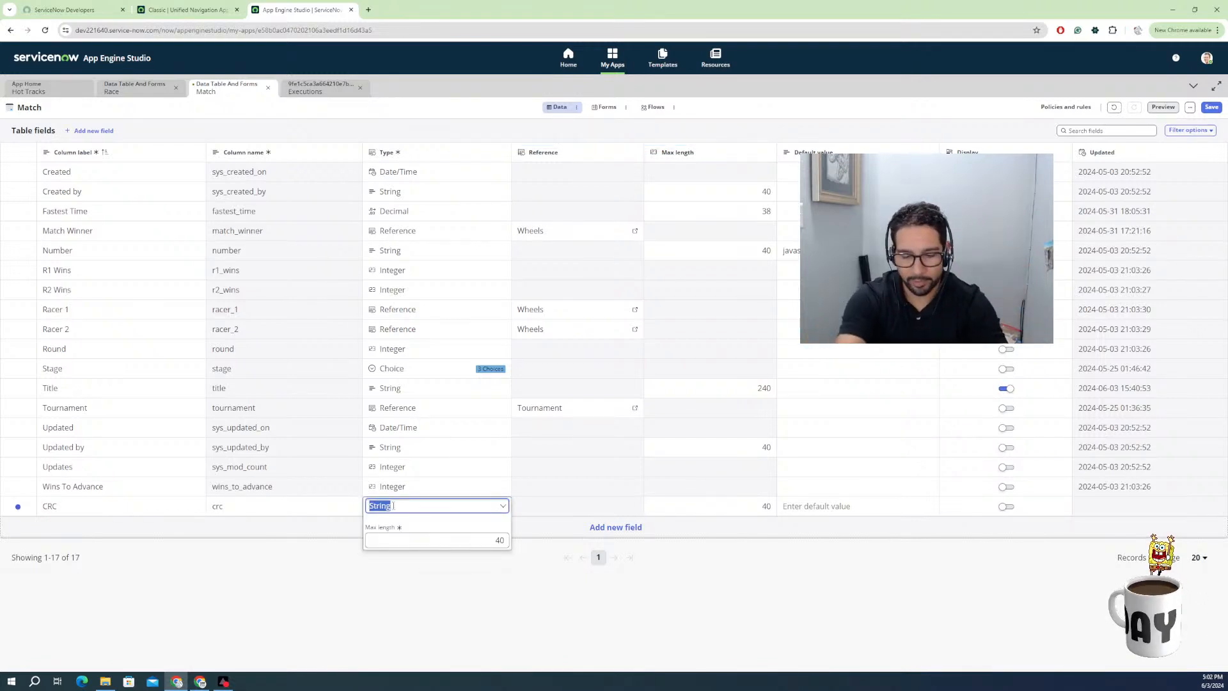
{"action": "type", "text": "Int"}
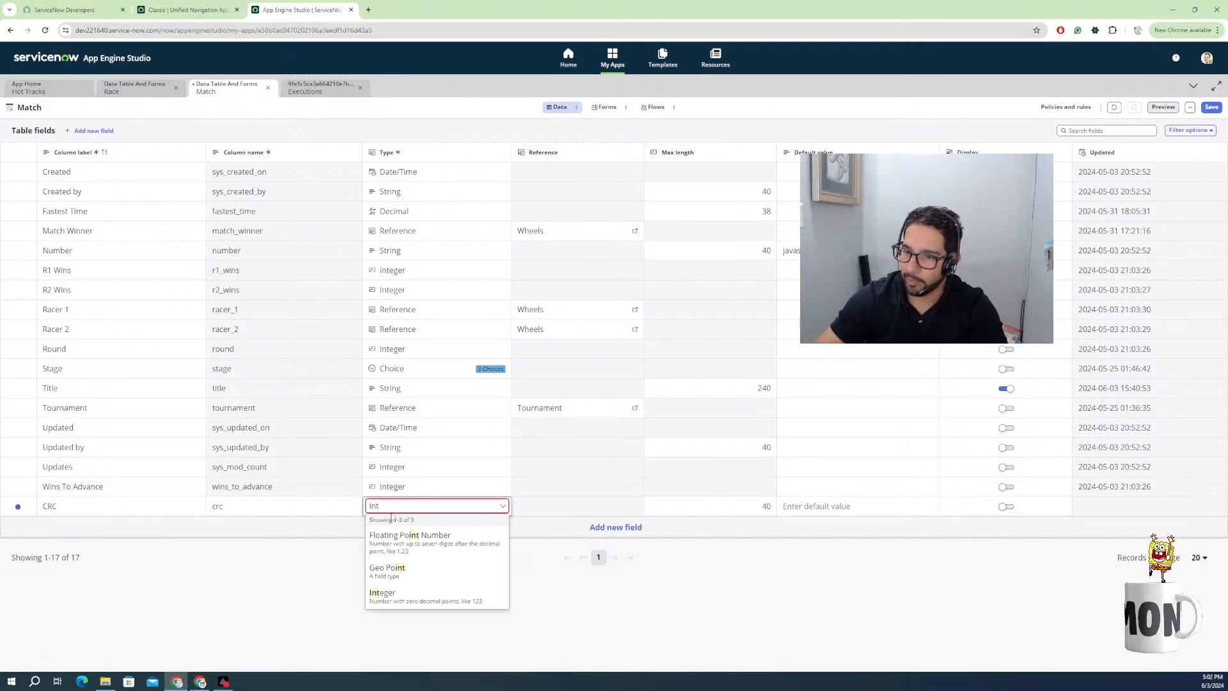
{"action": "left_click", "coordinate": [391, 595]}
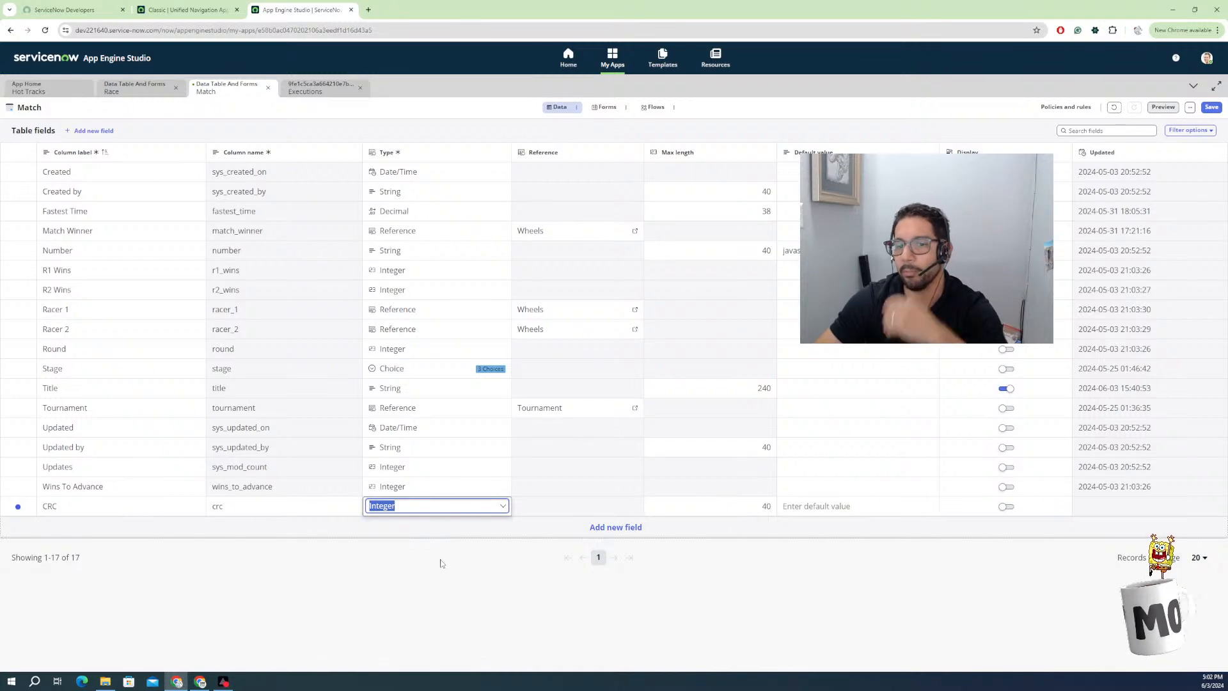
Check the new CRC field's label and save the Match table.
{"action": "left_click", "coordinate": [167, 513]}
{"action": "left_click", "coordinate": [90, 510]}
{"action": "double_click", "coordinate": [88, 506]}
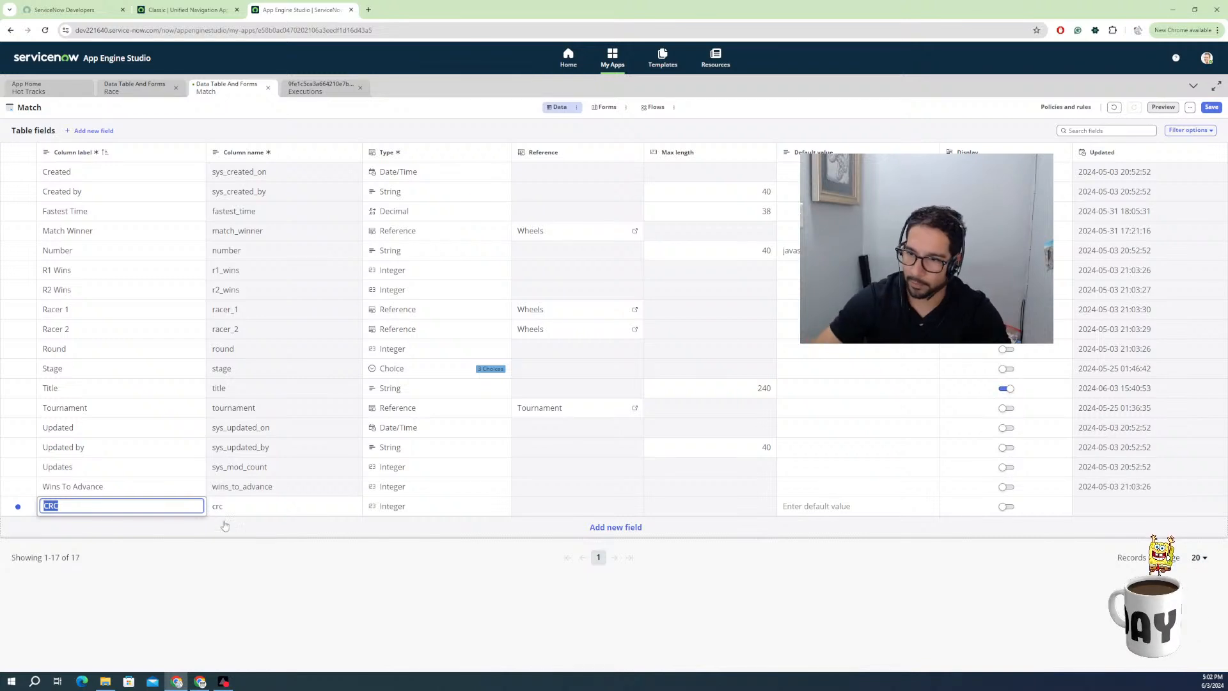
{"action": "left_click", "coordinate": [355, 549]}
{"action": "left_click", "coordinate": [1211, 106]}
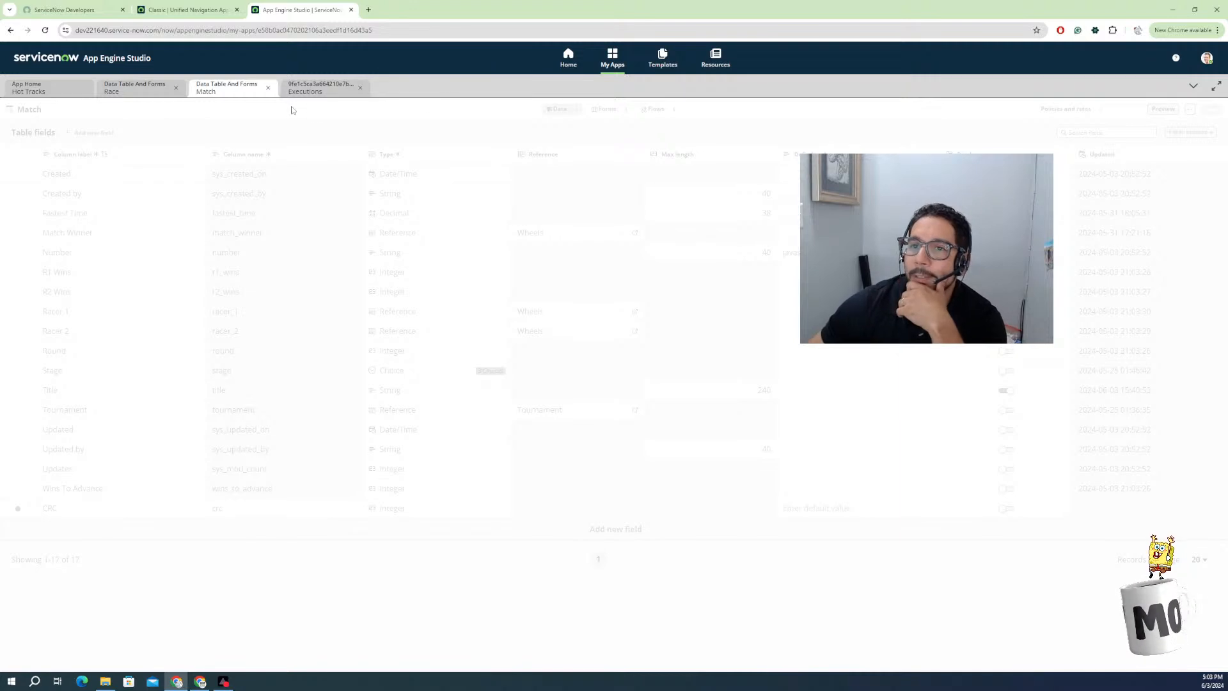
{"action": "left_click", "coordinate": [128, 93]}
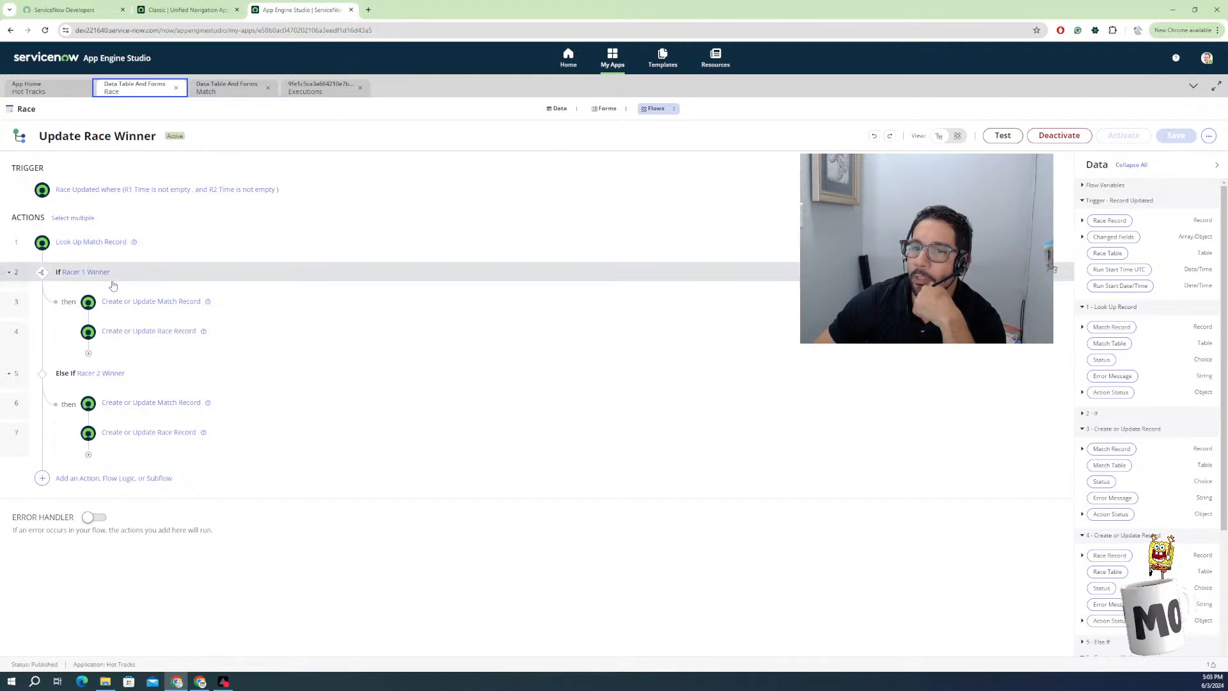
{"action": "left_click", "coordinate": [174, 306]}
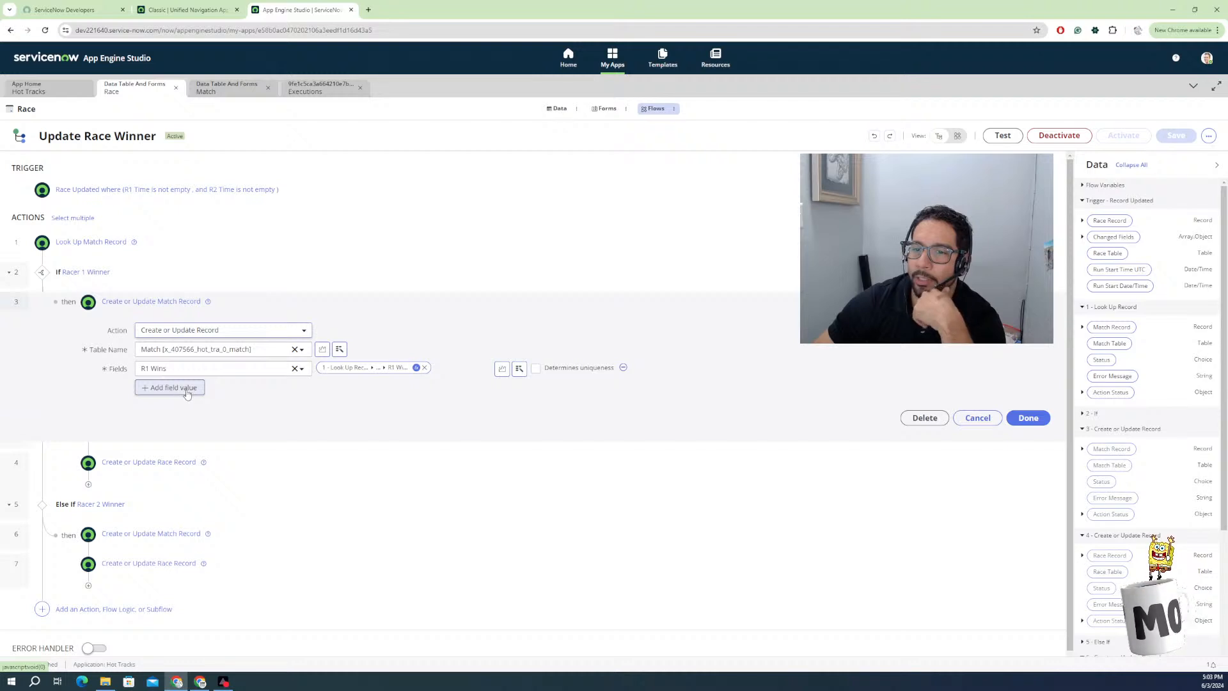
{"action": "left_click", "coordinate": [187, 389]}
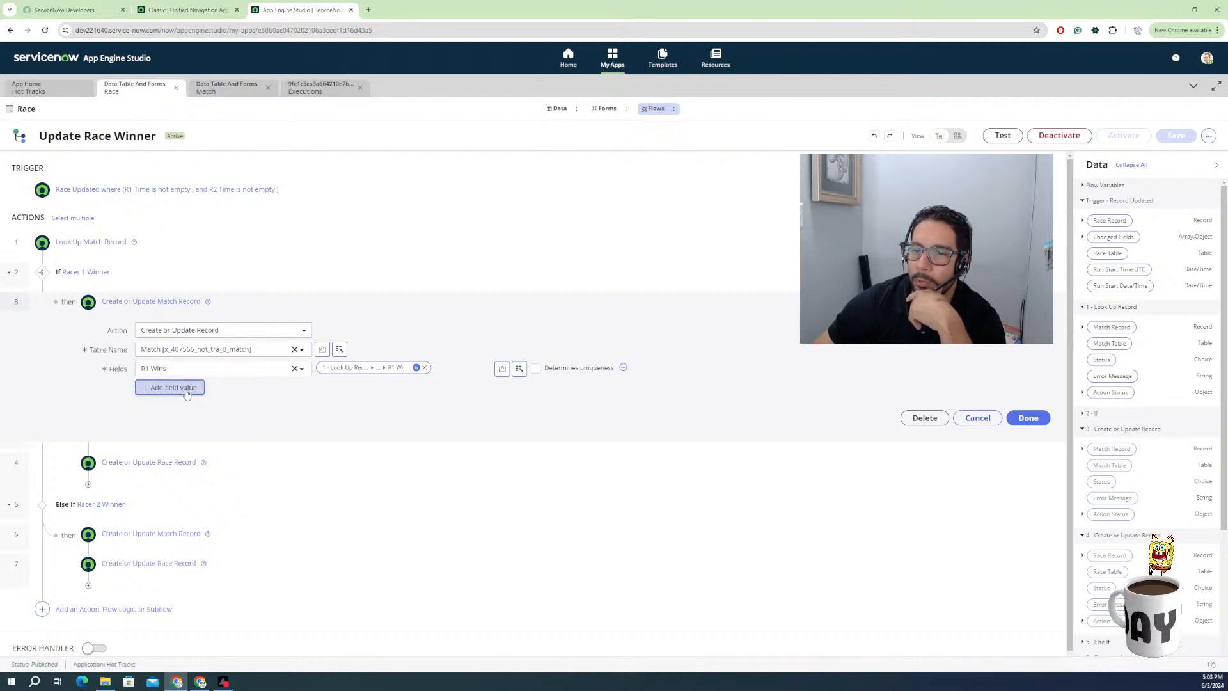
{"action": "left_click", "coordinate": [187, 388]}
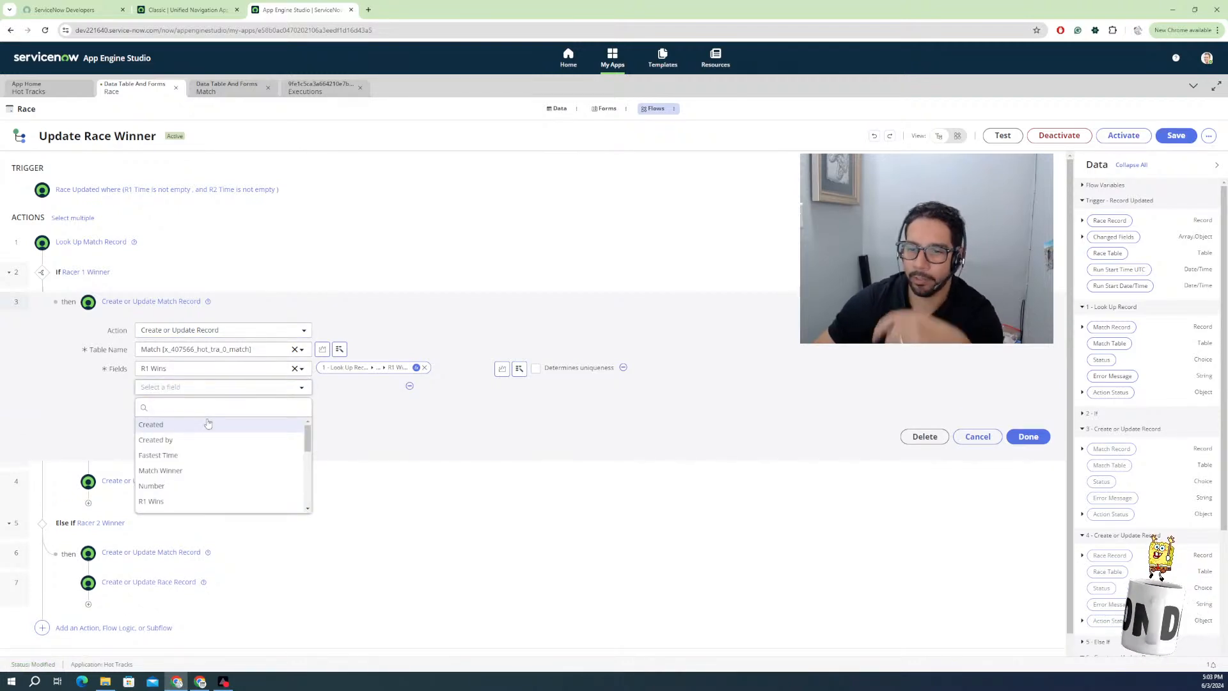
{"action": "left_click", "coordinate": [557, 434]}
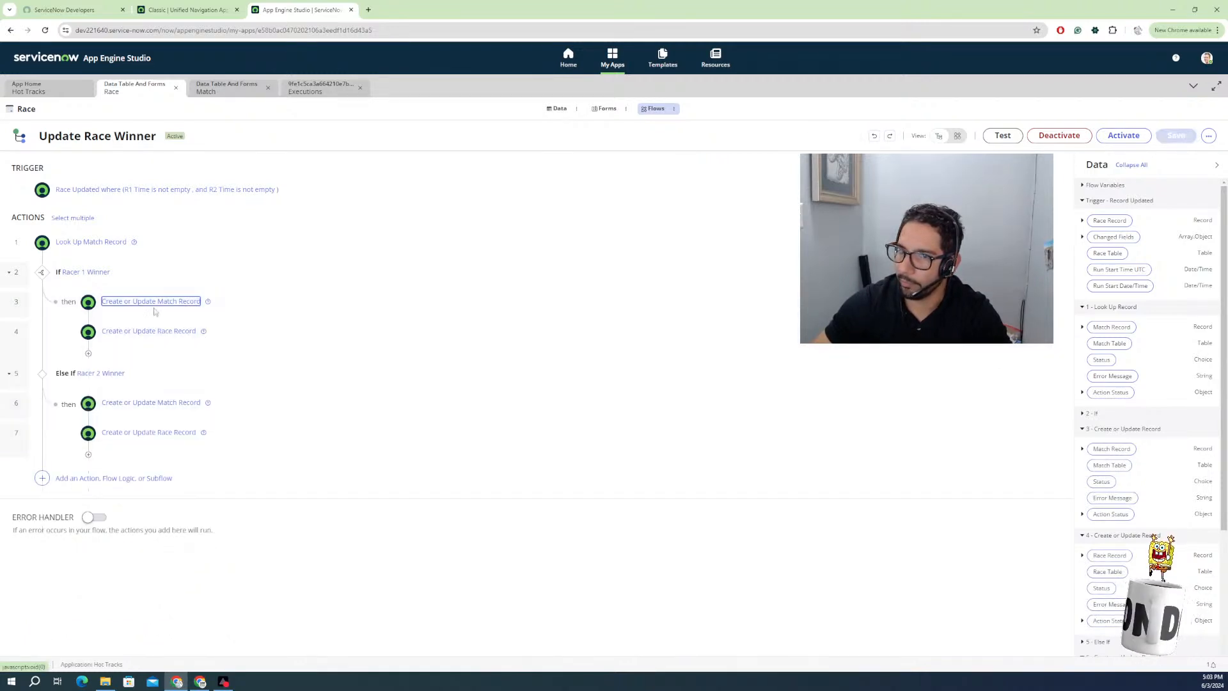
{"action": "left_click", "coordinate": [125, 306]}
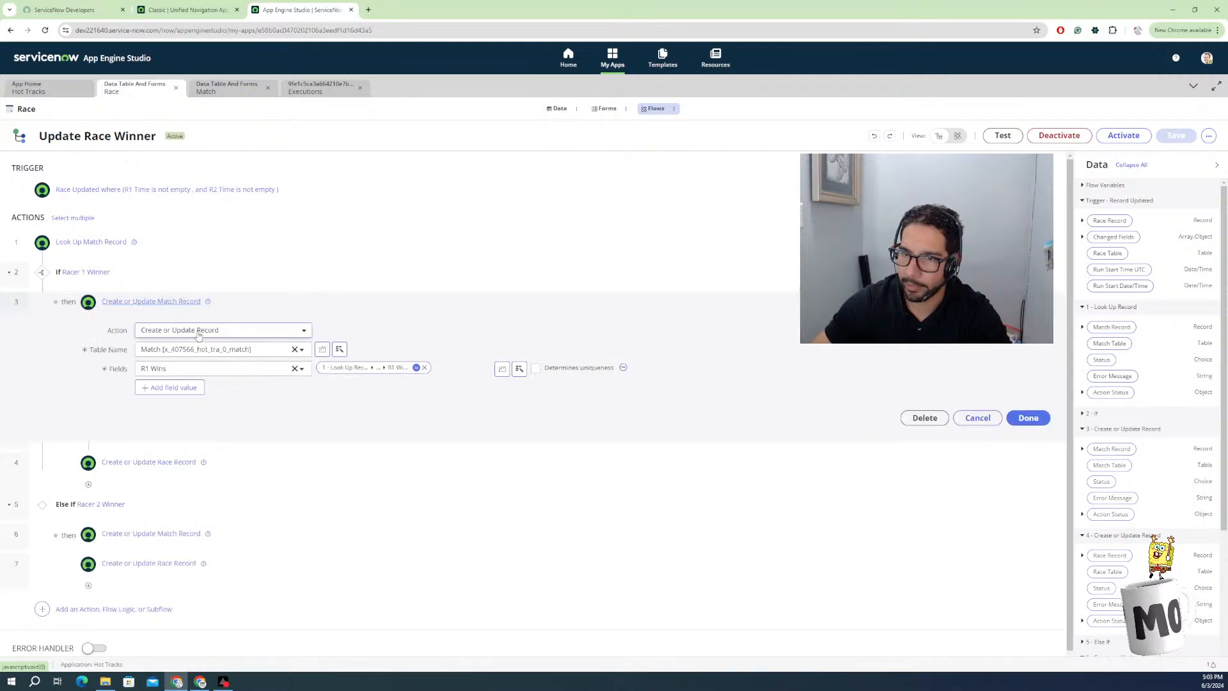
{"action": "left_click", "coordinate": [171, 388]}
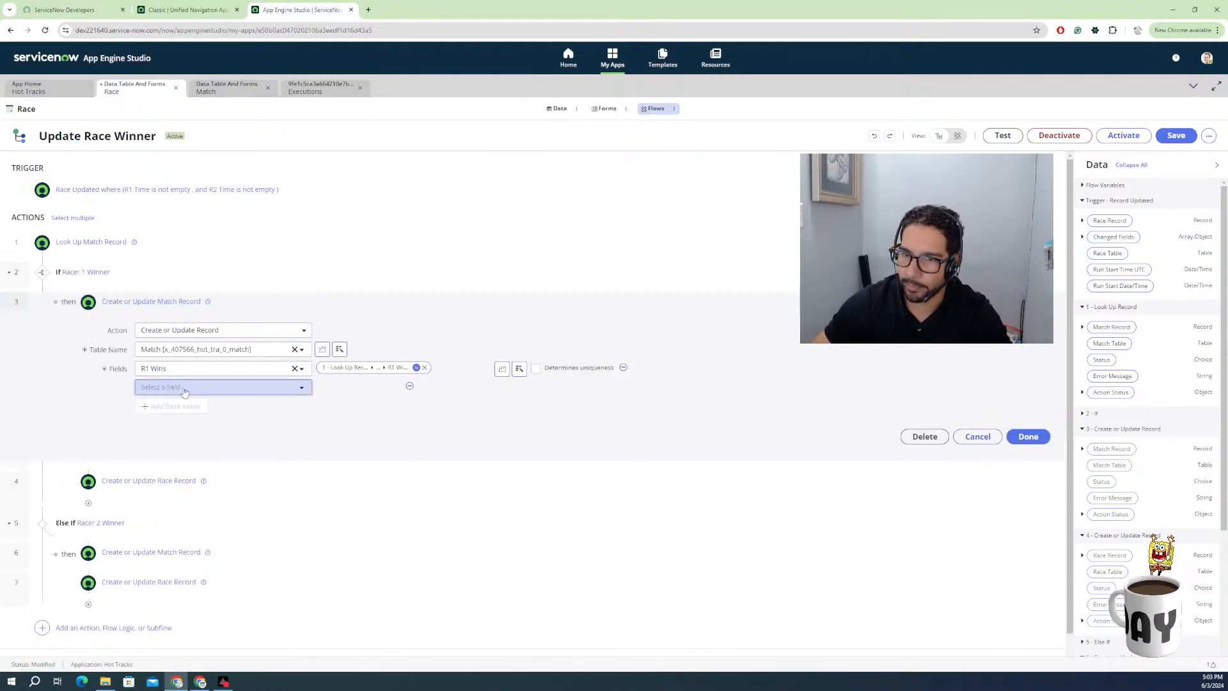
{"action": "left_click", "coordinate": [186, 387]}
{"action": "type", "text": "c"}
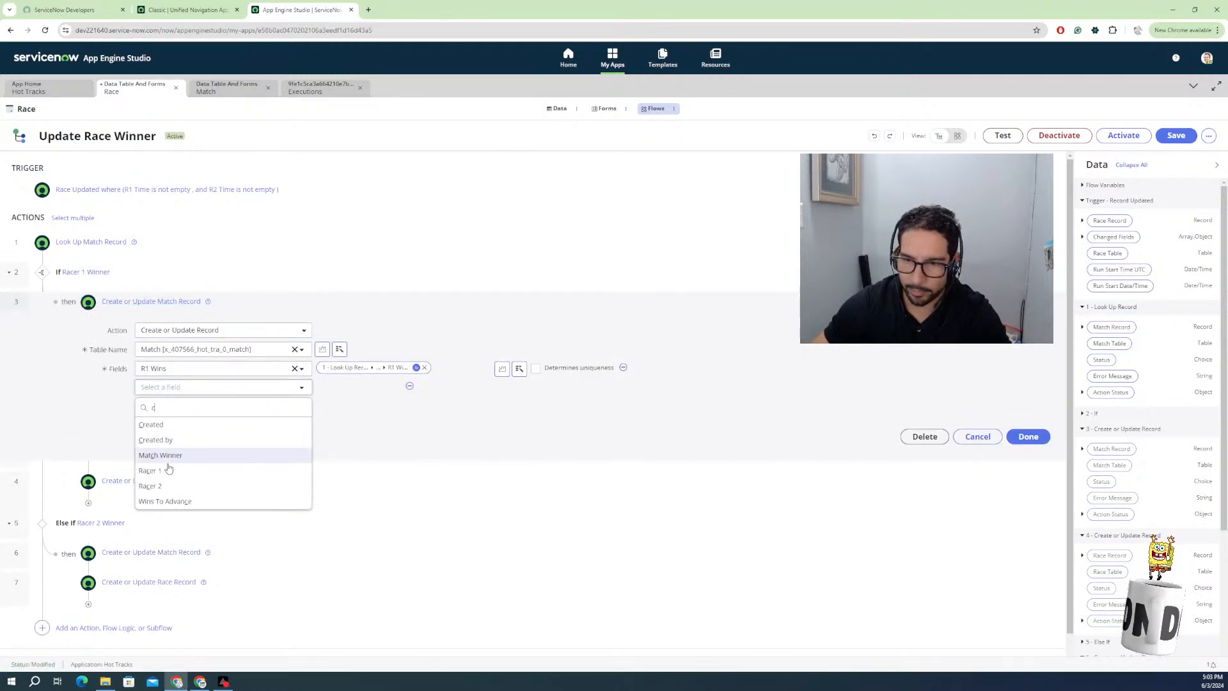
{"action": "type", "text": "r"}
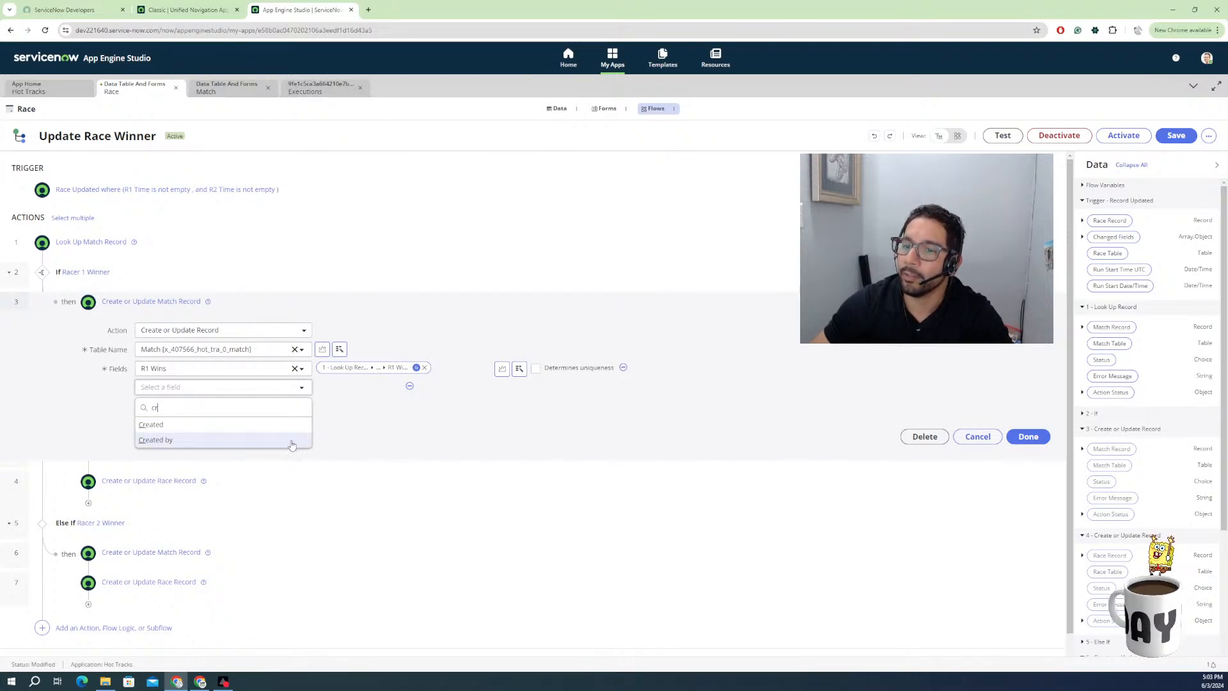
{"action": "left_click", "coordinate": [735, 260]}
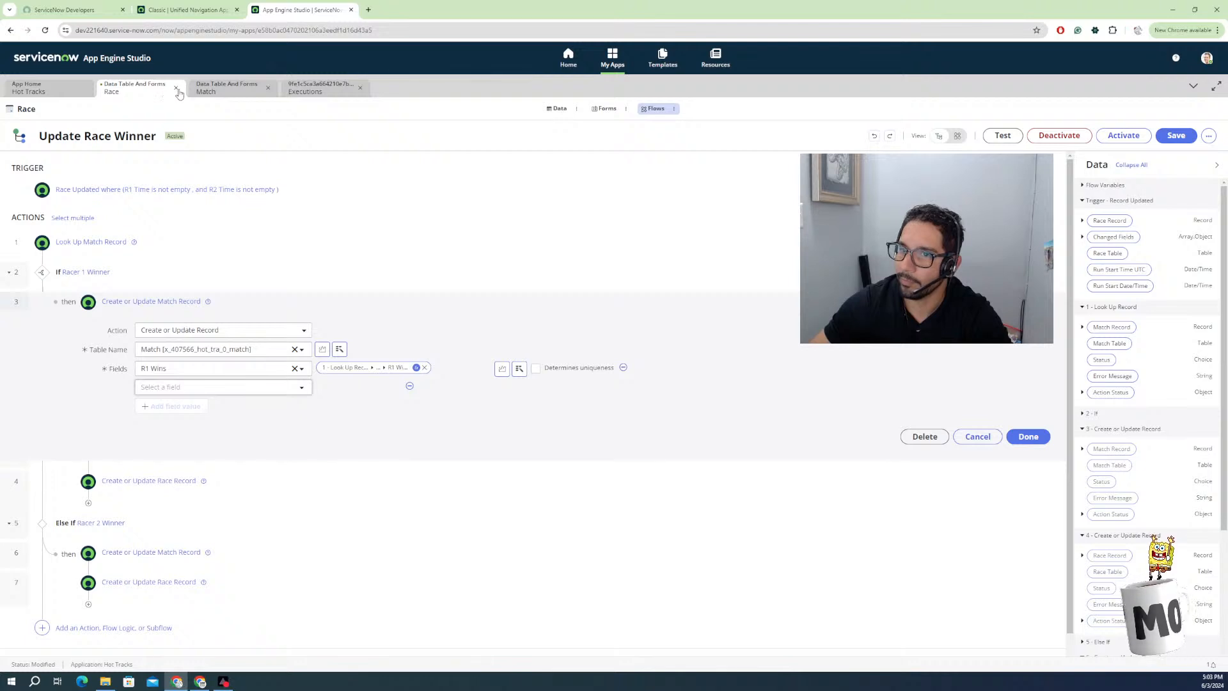
Close the Race tab without saving, and reopen the Update Race Winner flow from the Hot Tracks app home for editing.
{"action": "left_click", "coordinate": [175, 88]}
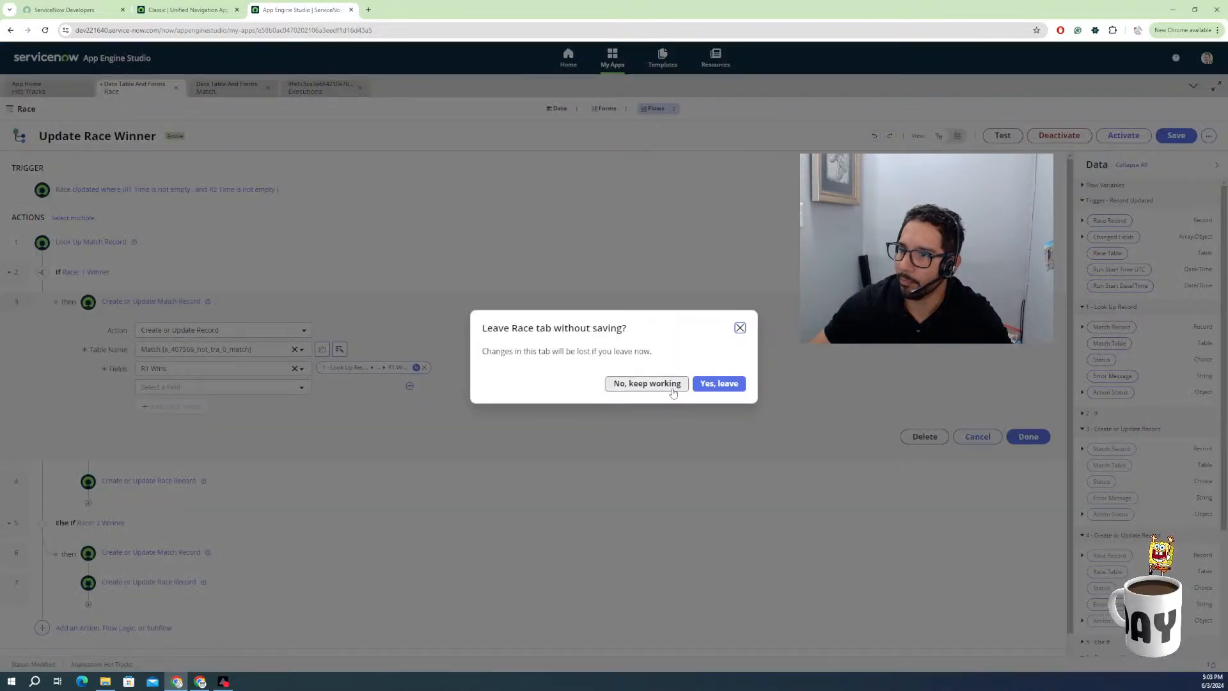
{"action": "left_click", "coordinate": [700, 385]}
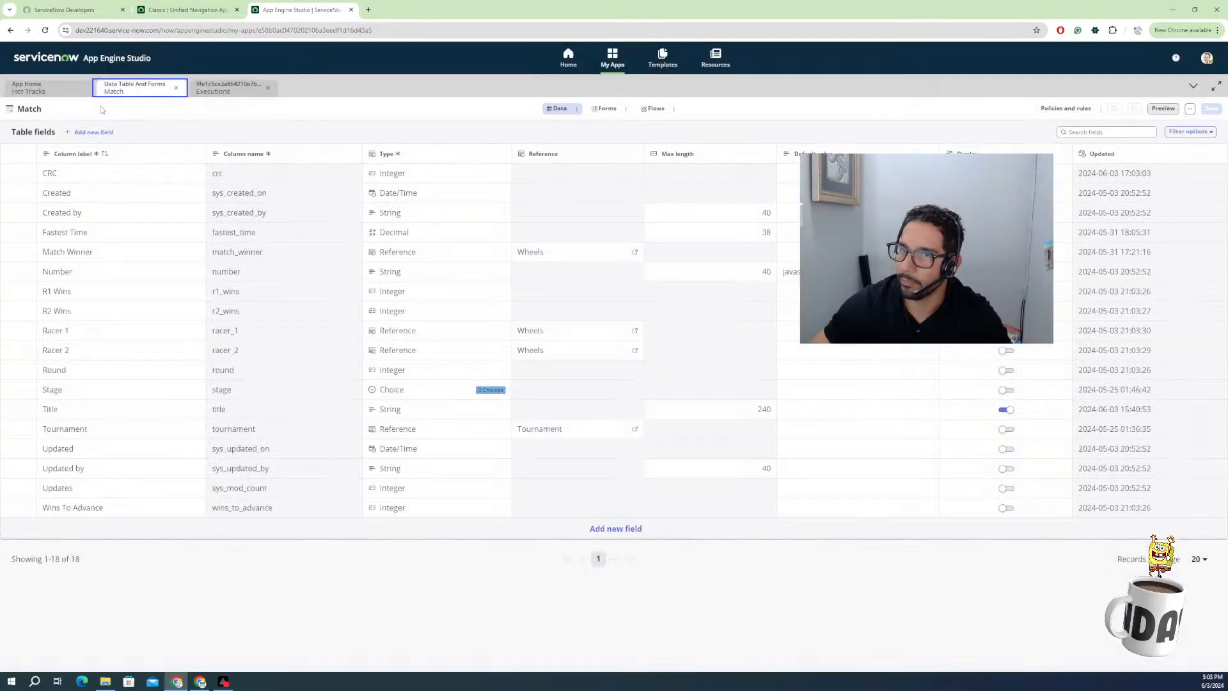
{"action": "left_click", "coordinate": [45, 90]}
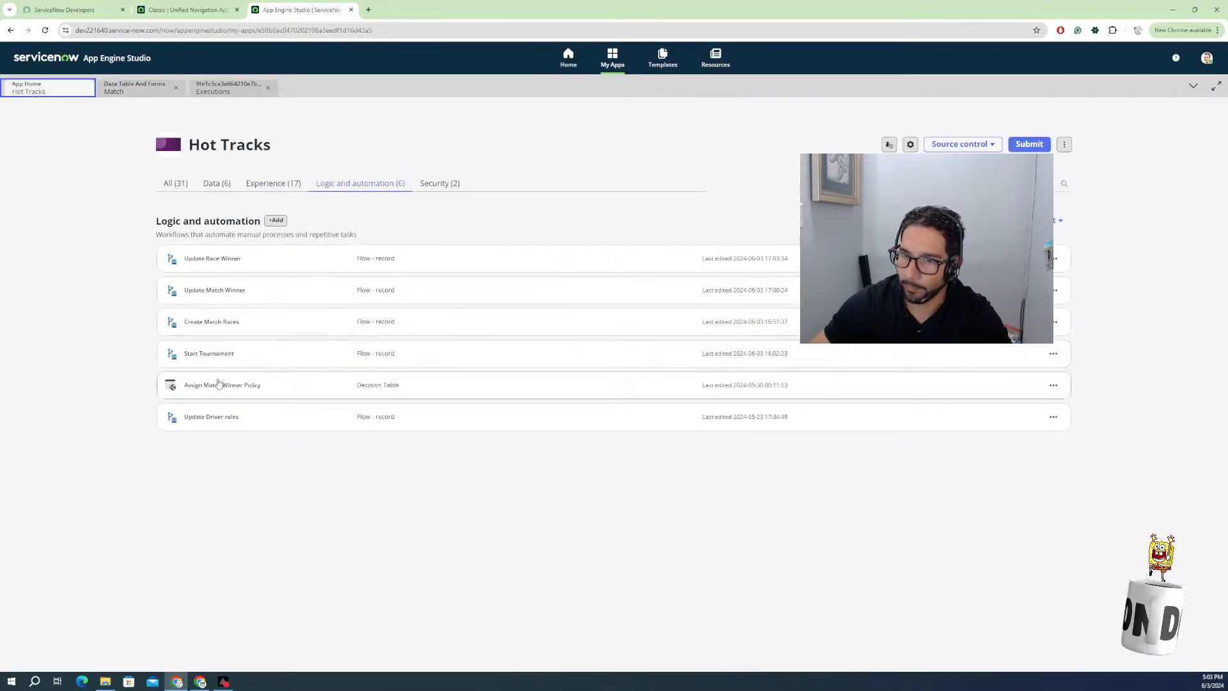
{"action": "left_click", "coordinate": [217, 262]}
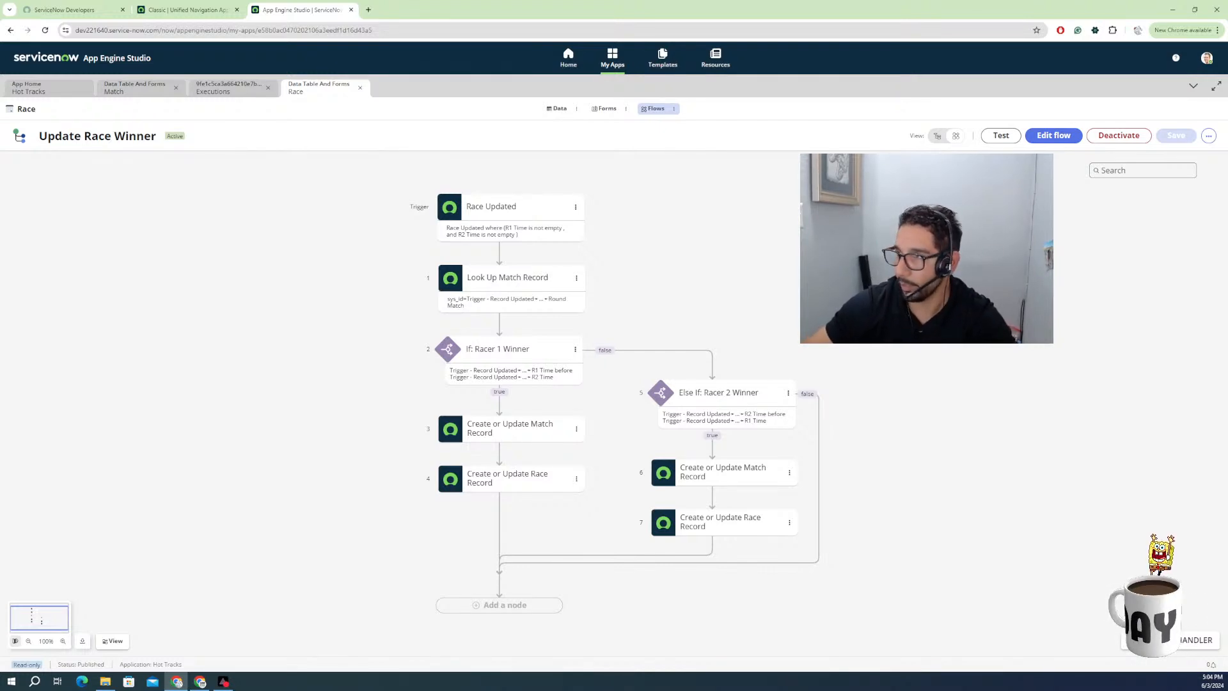
{"action": "left_click", "coordinate": [1052, 135]}
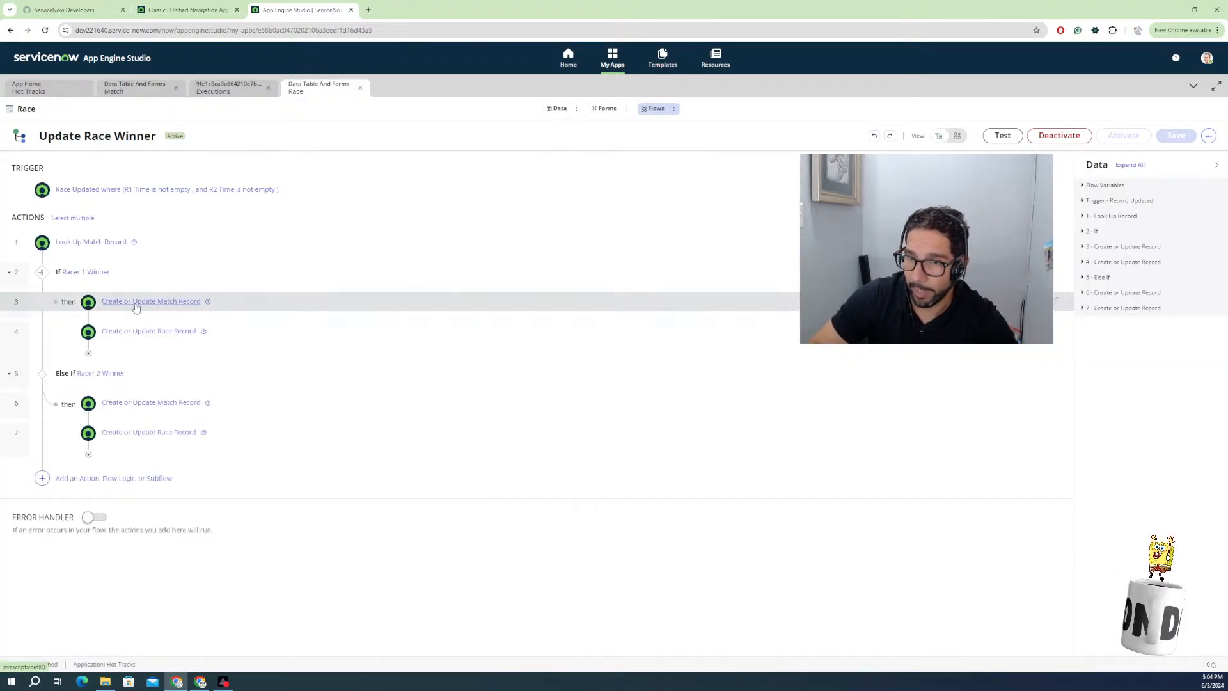
Add the CRC field to the Racer 1 Winner branch's match update and map it to CRC from the looked-up Match Record.
{"action": "left_click", "coordinate": [149, 305]}
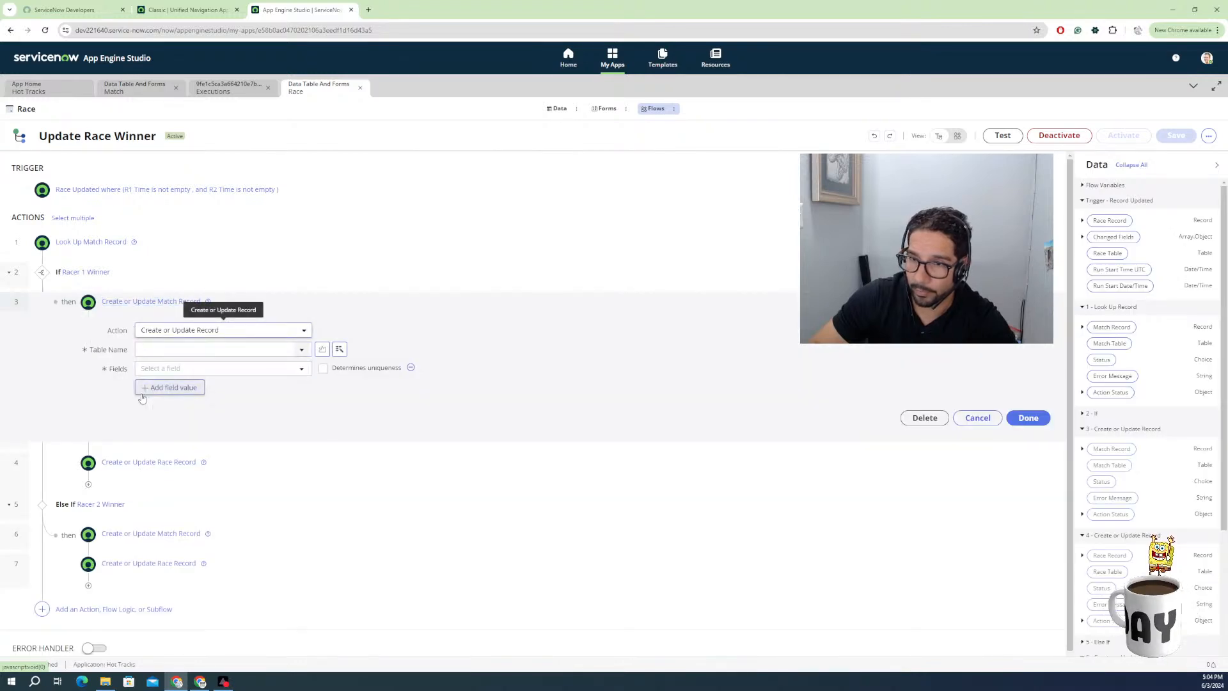
{"action": "left_click", "coordinate": [168, 388]}
{"action": "left_click", "coordinate": [160, 388]}
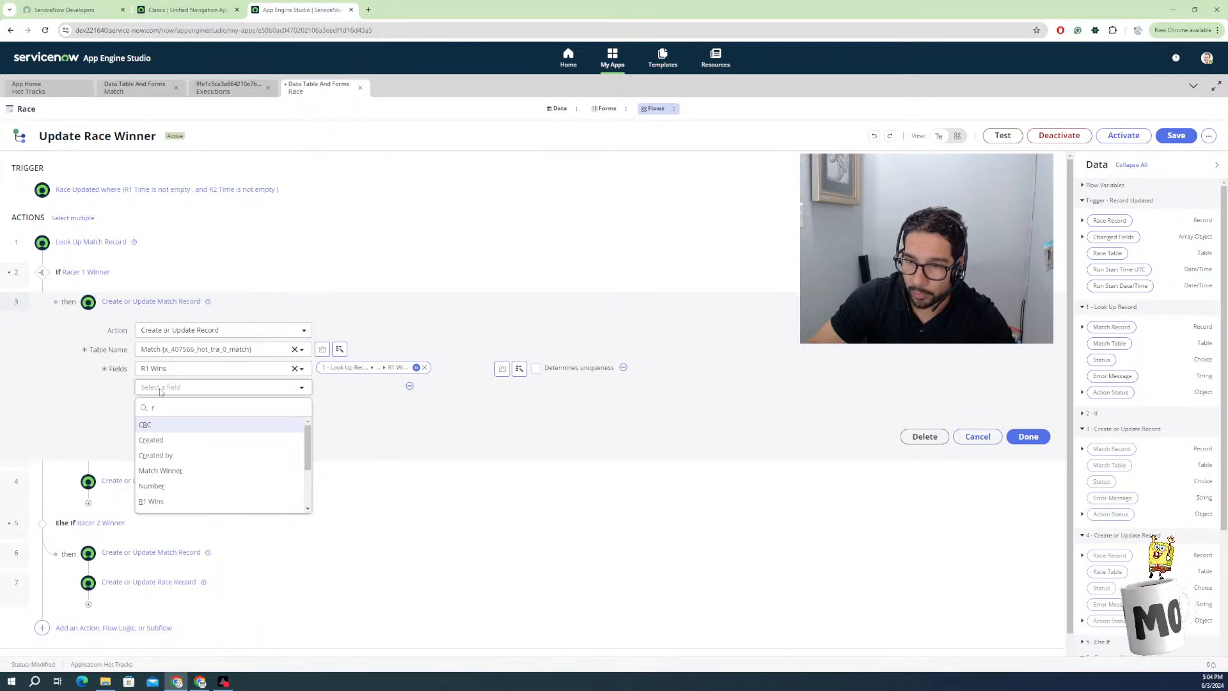
{"action": "left_click", "coordinate": [147, 425]}
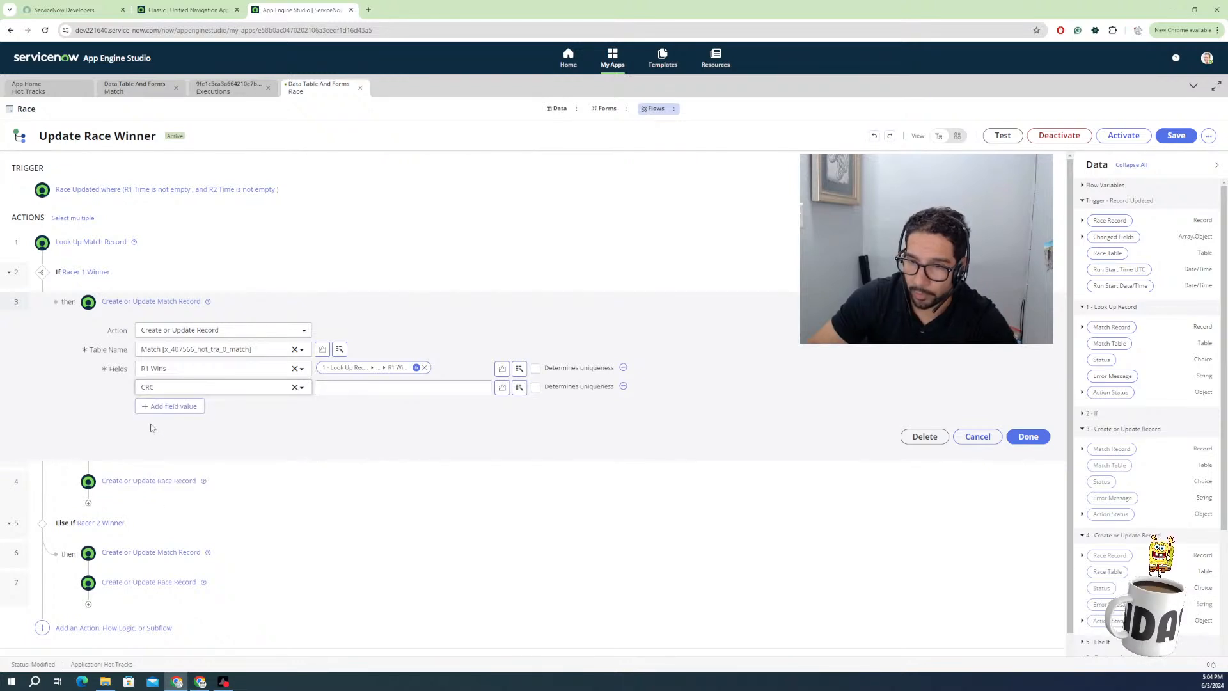
{"action": "left_click", "coordinate": [337, 389]}
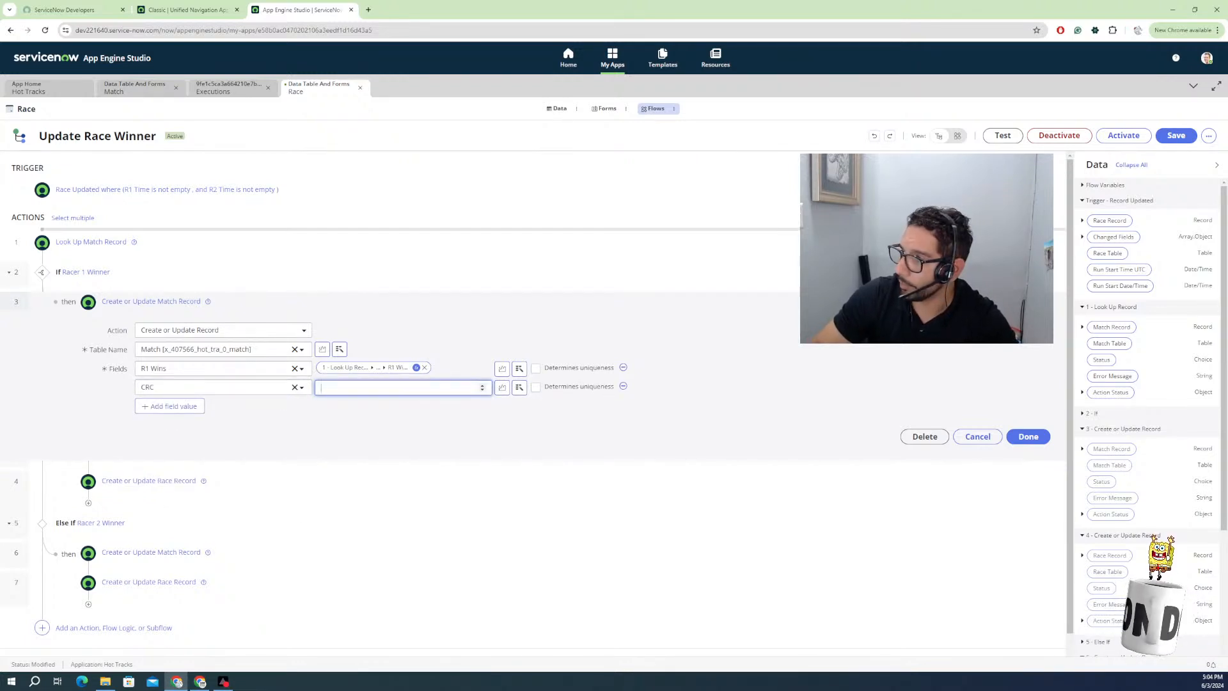
{"action": "left_click", "coordinate": [1082, 186]}
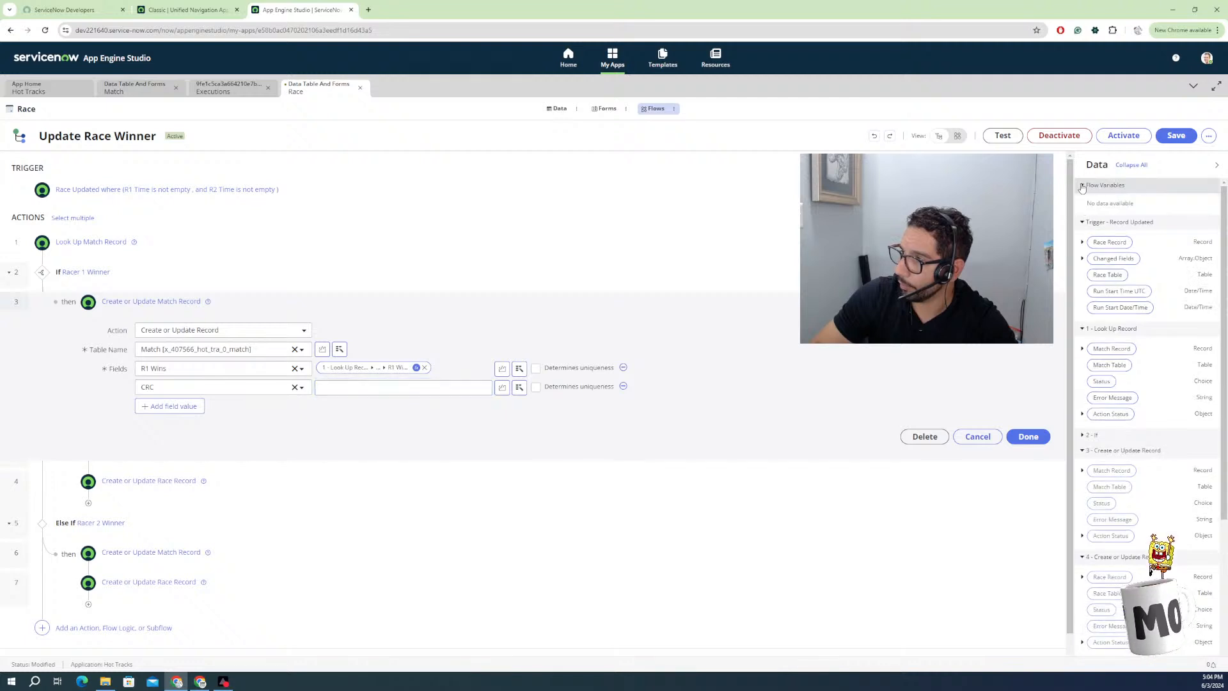
{"action": "left_click", "coordinate": [1084, 185]}
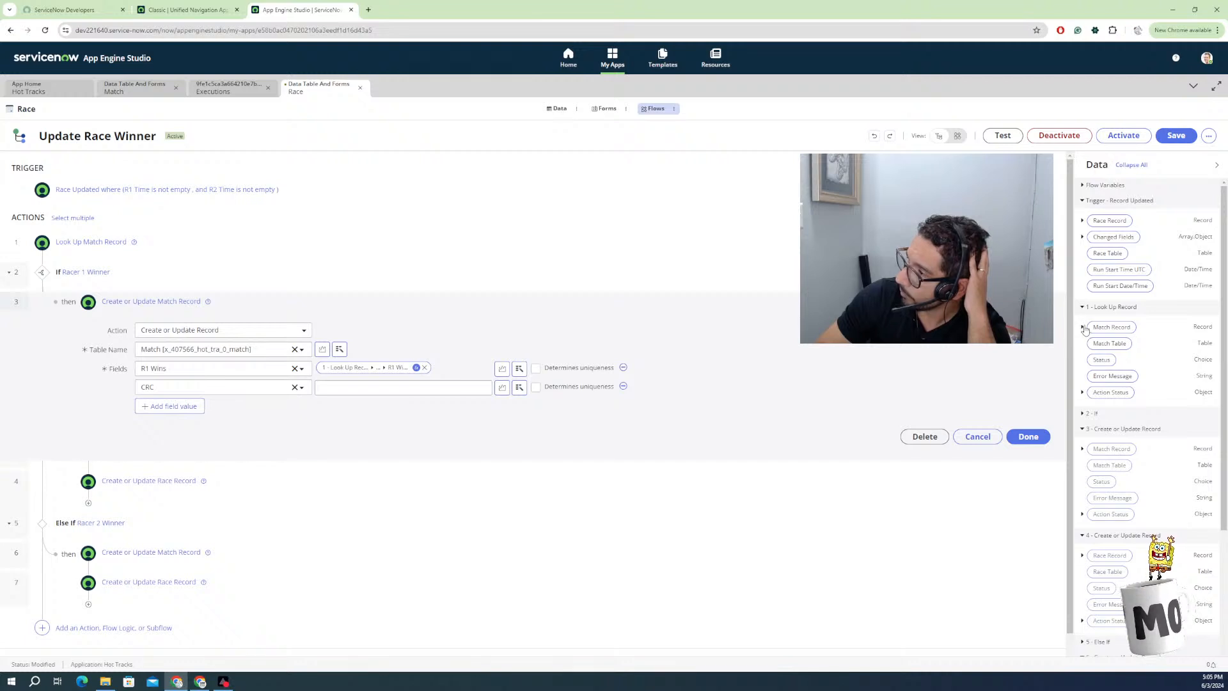
{"action": "left_click", "coordinate": [1082, 327]}
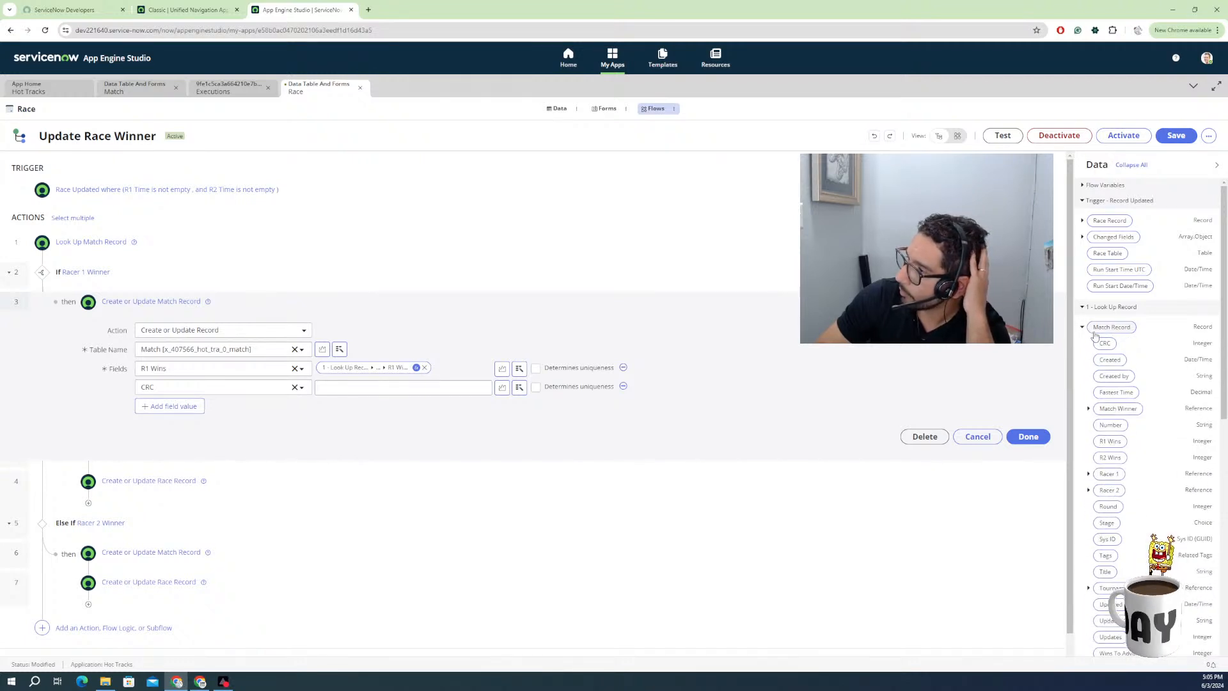
{"action": "left_click_drag", "start_coordinate": [1105, 344], "coordinate": [414, 390]}
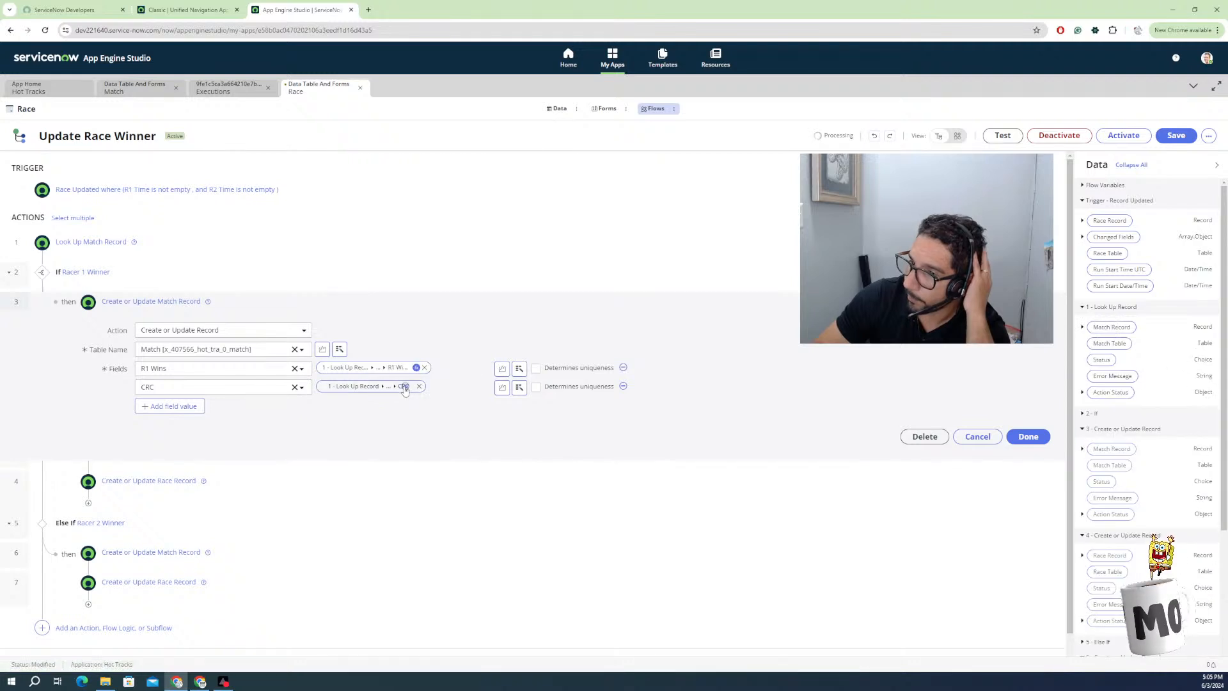
Apply a Math Add transform of 1 to the CRC value in the Racer 1 Winner branch's match update.
{"action": "left_click", "coordinate": [410, 387]}
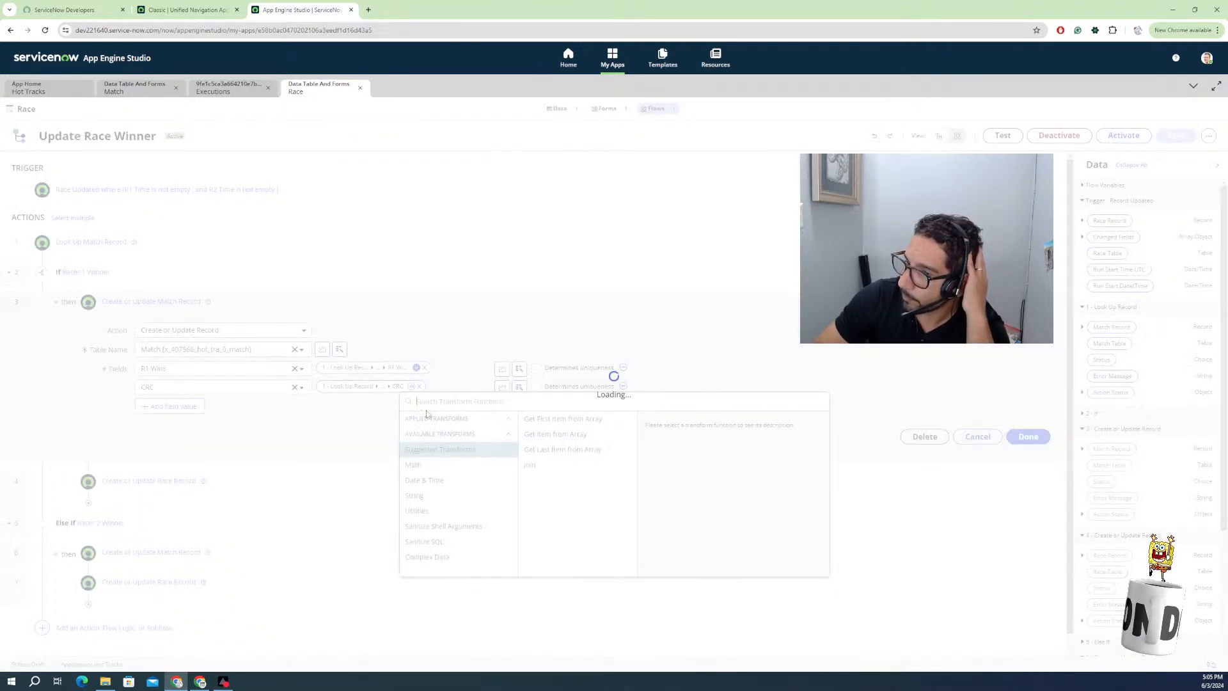
{"action": "left_click", "coordinate": [414, 466]}
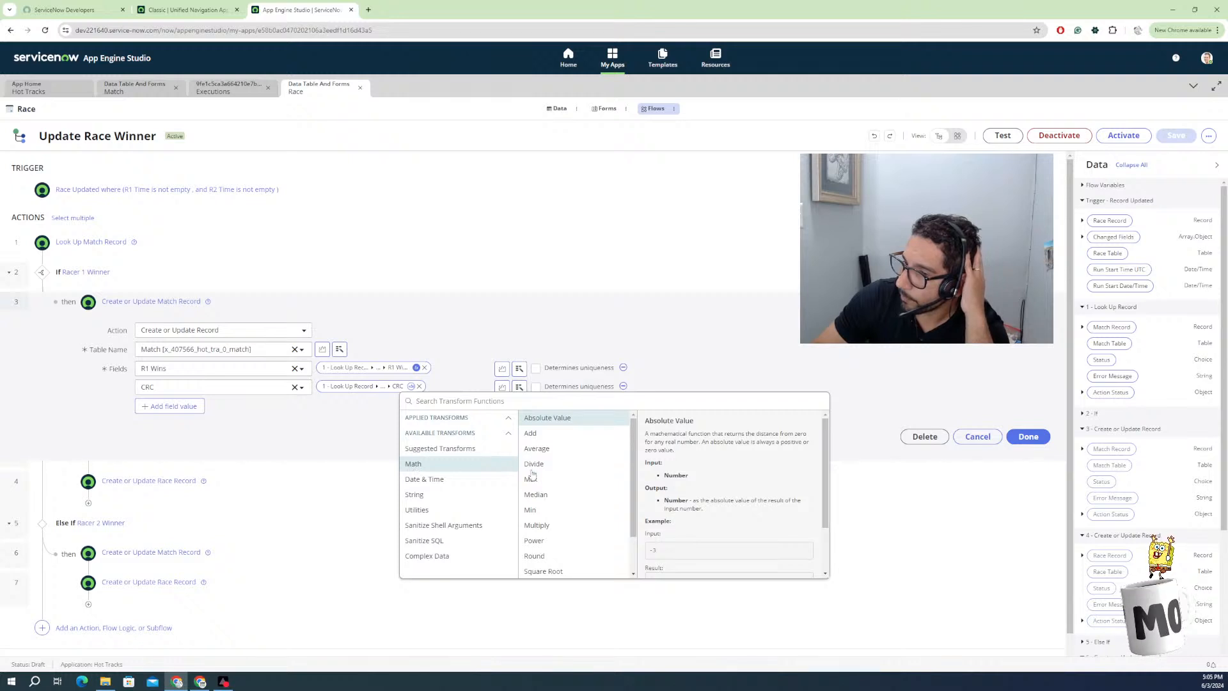
{"action": "left_click", "coordinate": [556, 435]}
{"action": "left_click", "coordinate": [680, 539]}
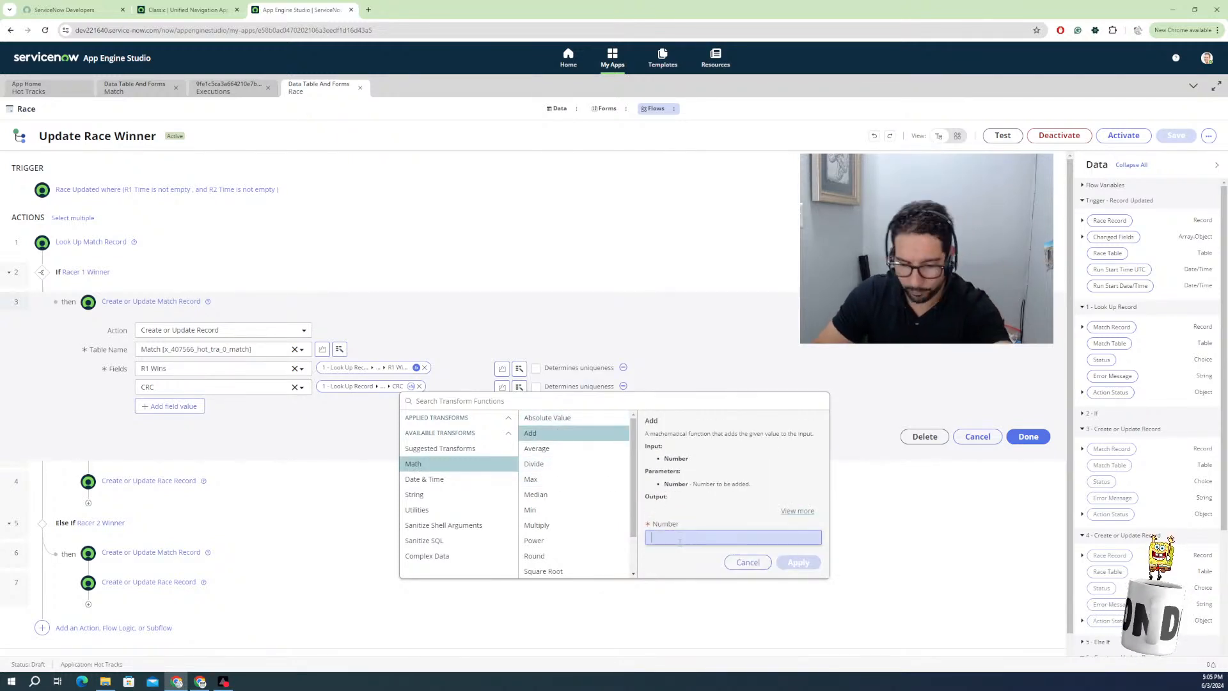
{"action": "type", "text": "1"}
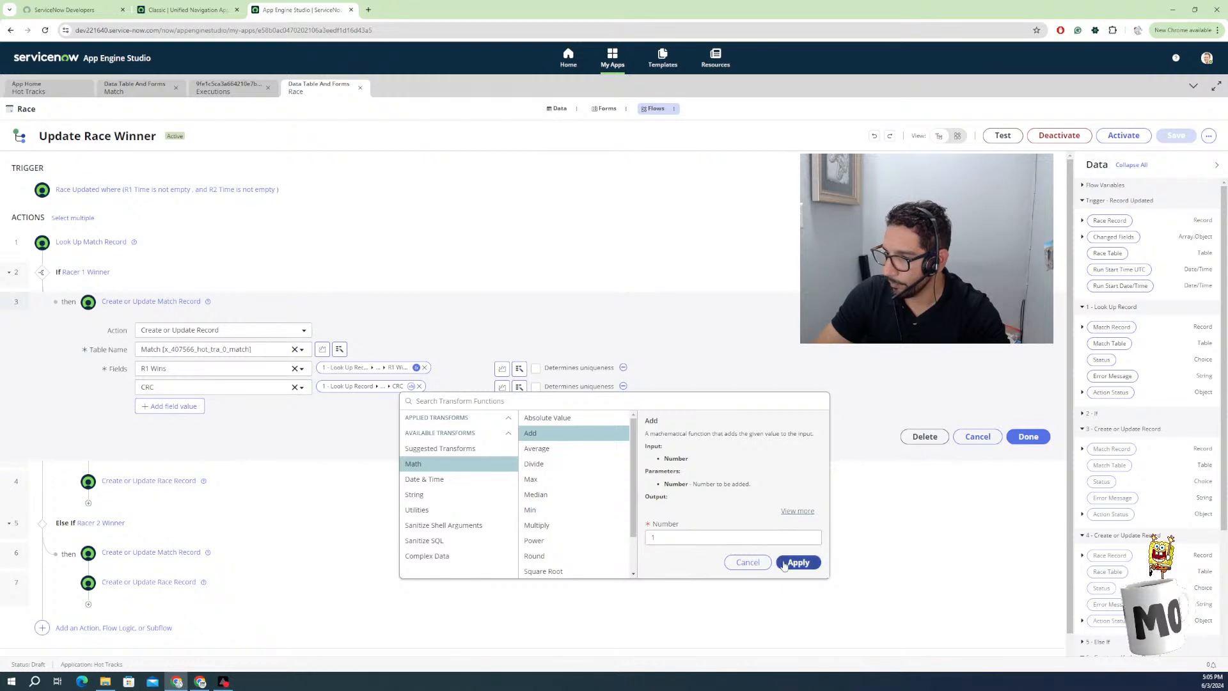
{"action": "left_click", "coordinate": [798, 562]}
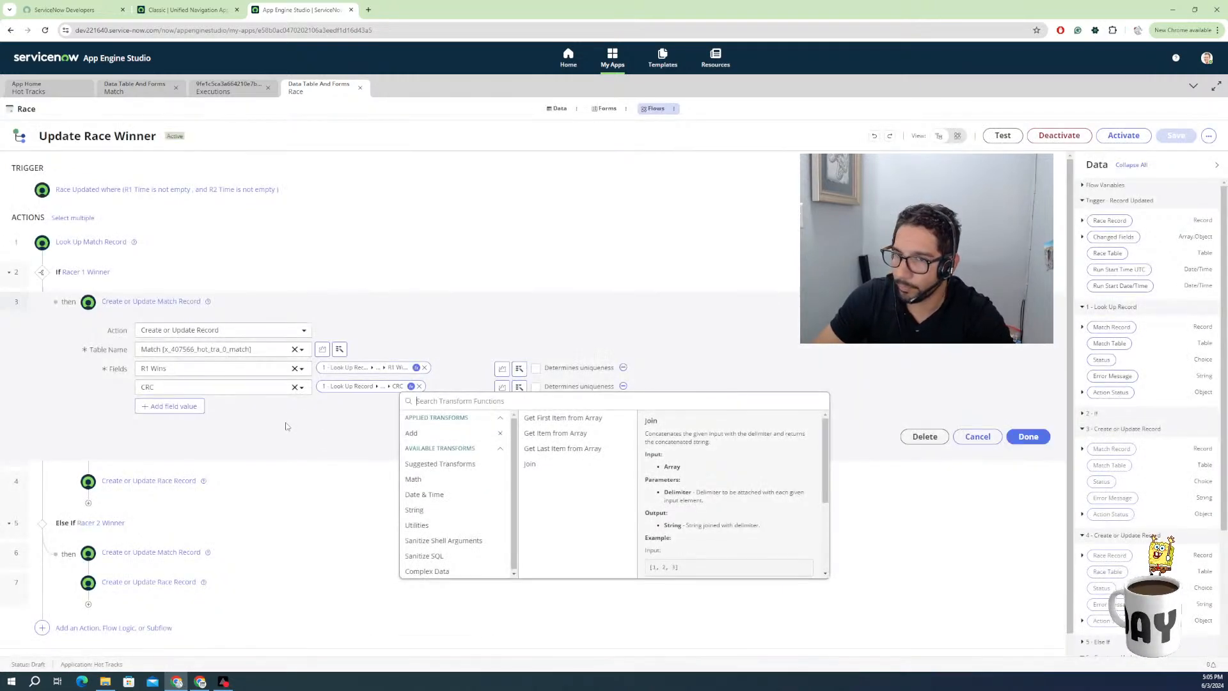
{"action": "left_click", "coordinate": [195, 446]}
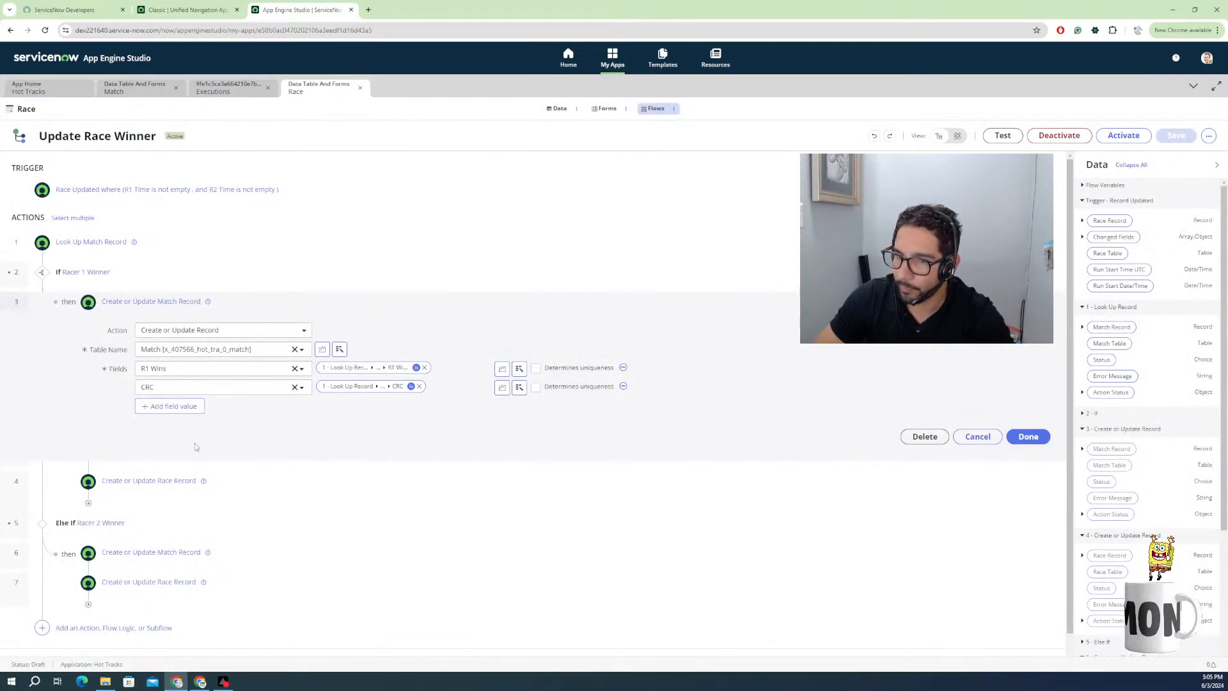
Add the CRC field to the Racer 2 Winner branch's match update and map it to CRC from the looked-up Match Record.
{"action": "left_click", "coordinate": [137, 553]}
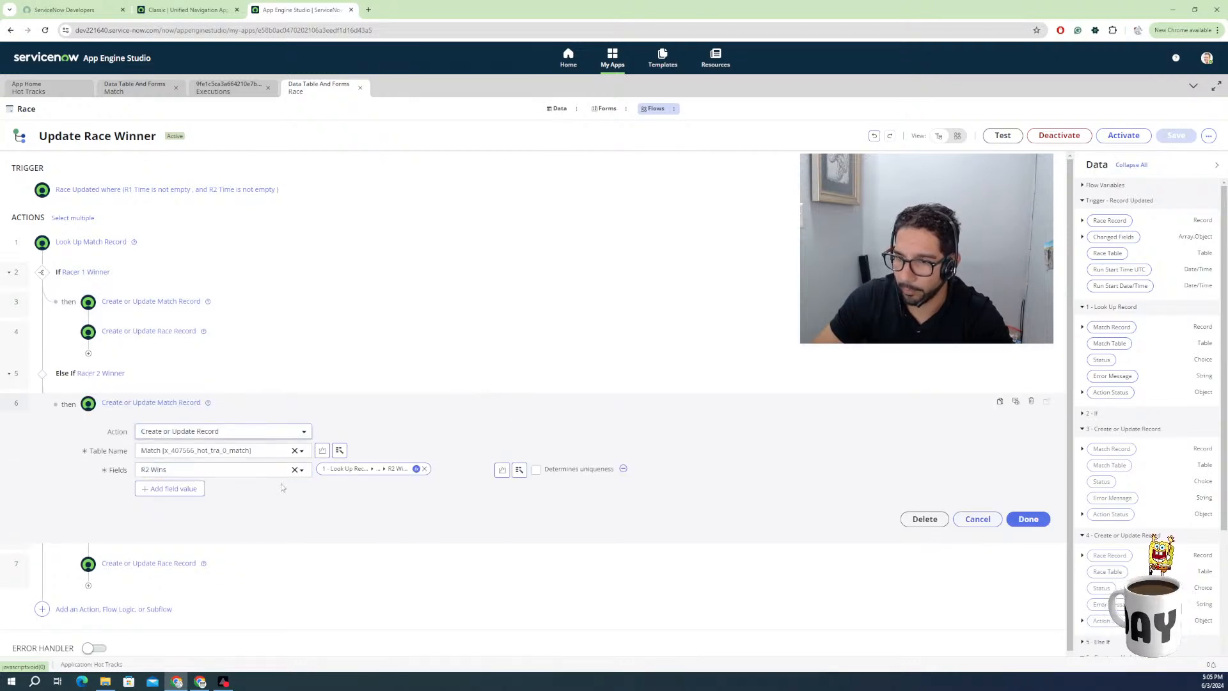
{"action": "left_click", "coordinate": [169, 489]}
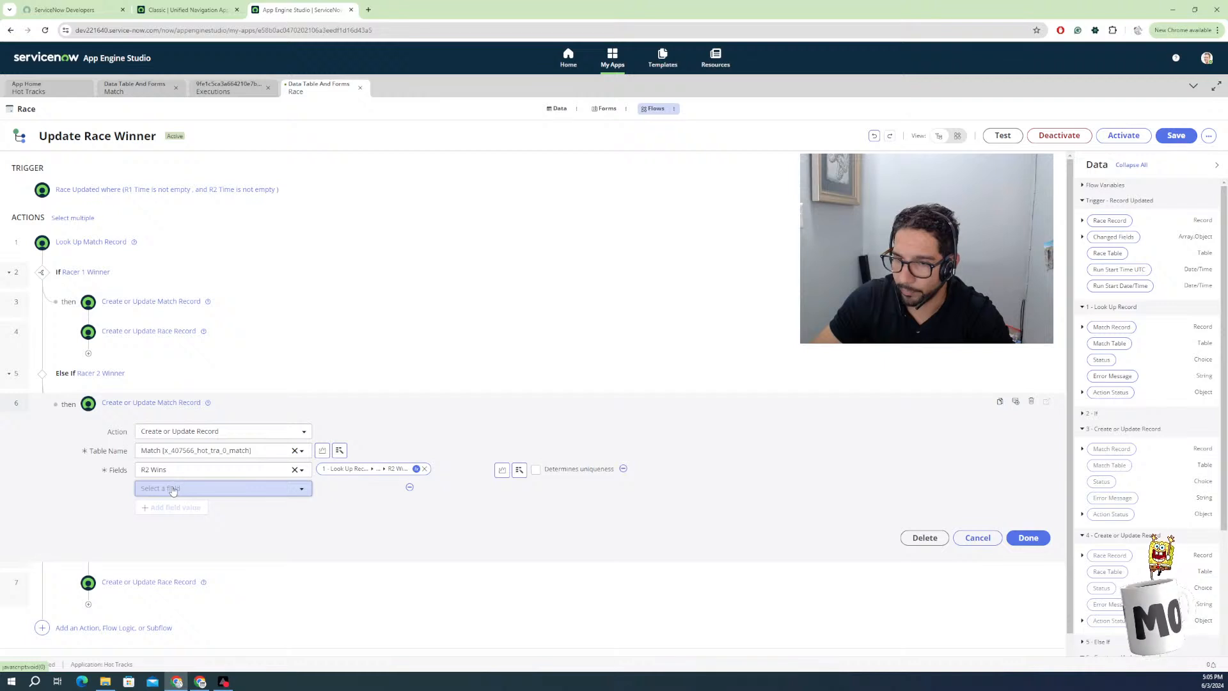
{"action": "left_click", "coordinate": [172, 490]}
{"action": "left_click", "coordinate": [208, 524]}
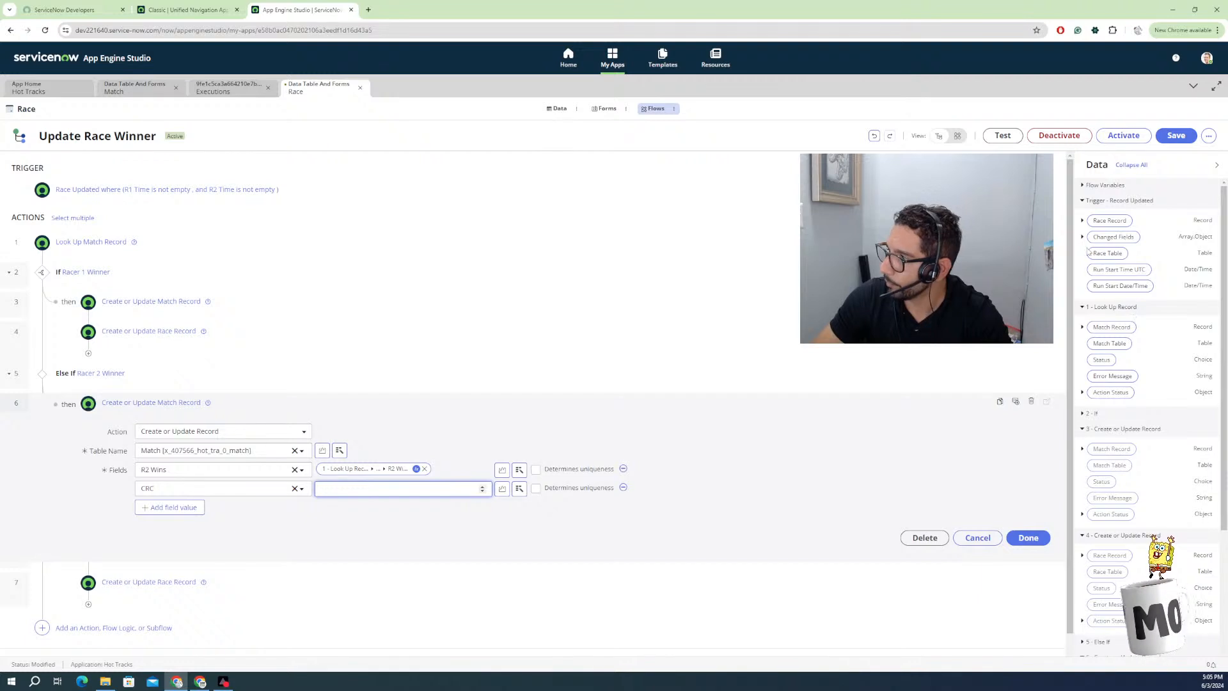
{"action": "left_click", "coordinate": [1082, 328]}
{"action": "left_click_drag", "start_coordinate": [1105, 344], "coordinate": [441, 492]}
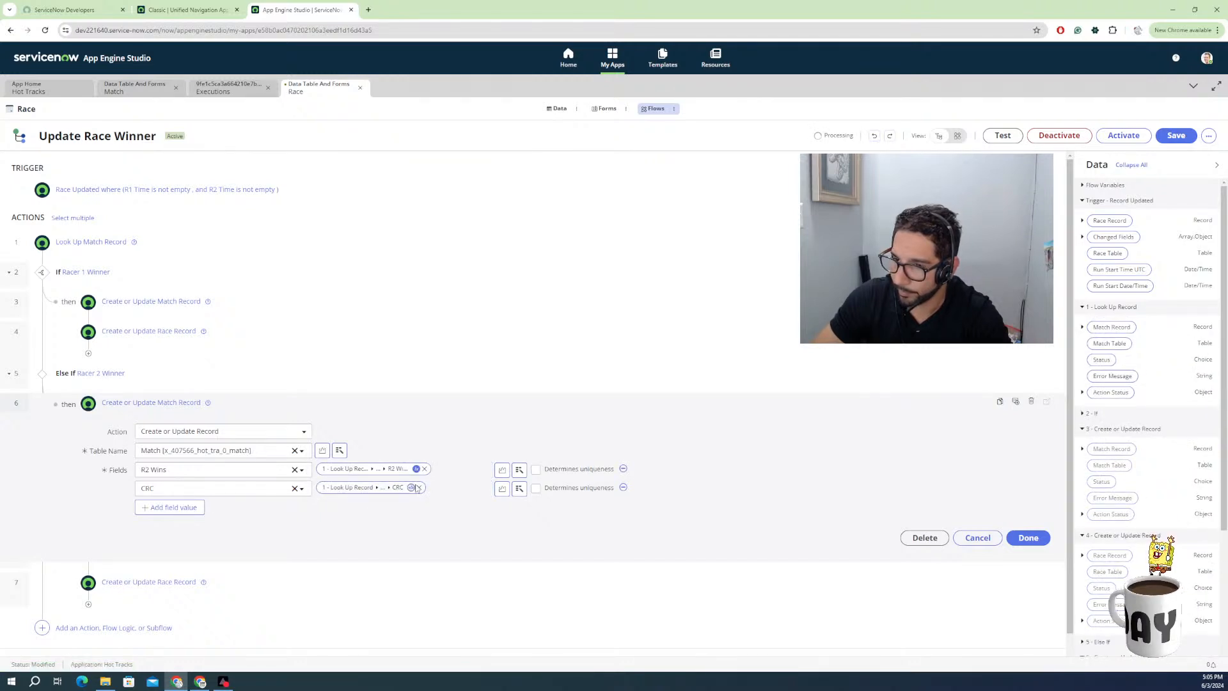
Apply a Math Add transform of 1 to the CRC value in the Racer 2 Winner branch's match update.
{"action": "left_click", "coordinate": [412, 487]}
{"action": "left_click", "coordinate": [414, 527]}
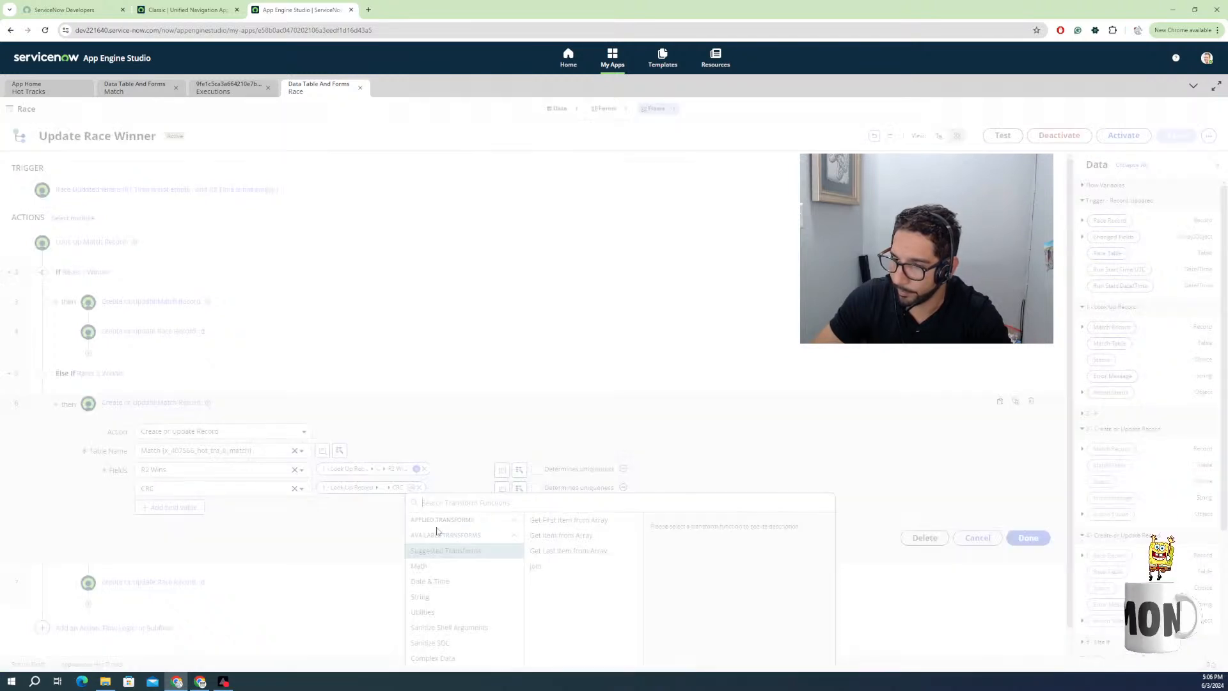
{"action": "left_click", "coordinate": [420, 566]}
{"action": "left_click", "coordinate": [563, 542]}
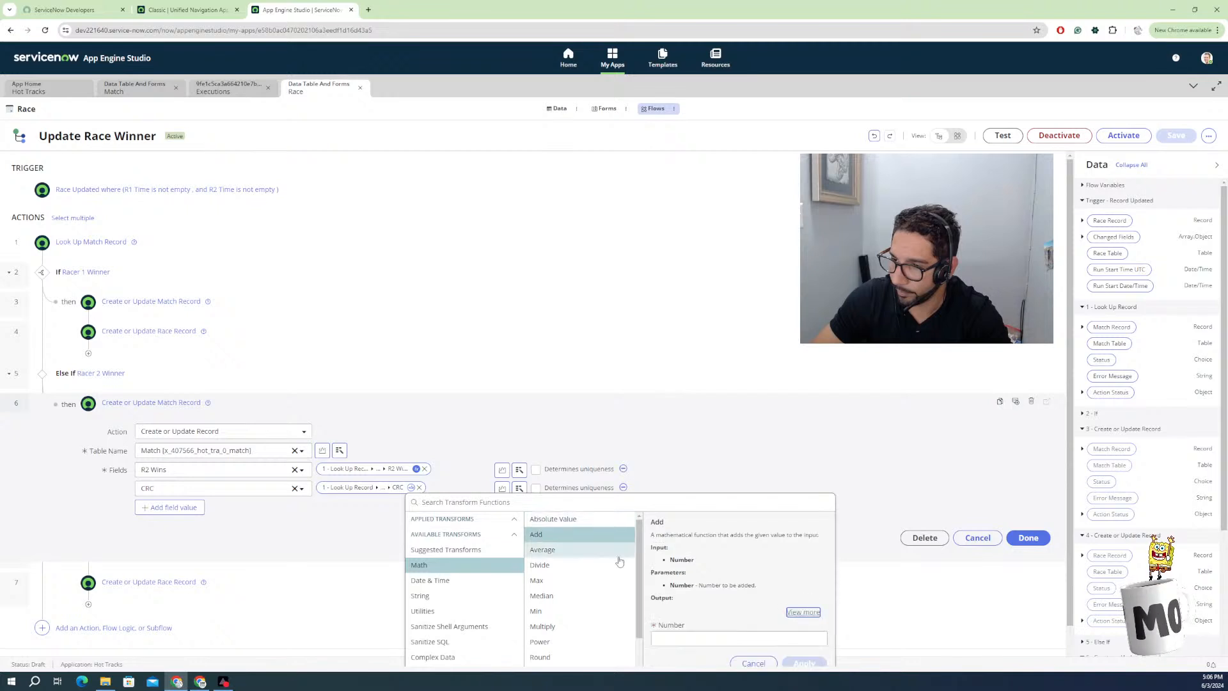
{"action": "left_click", "coordinate": [696, 637]}
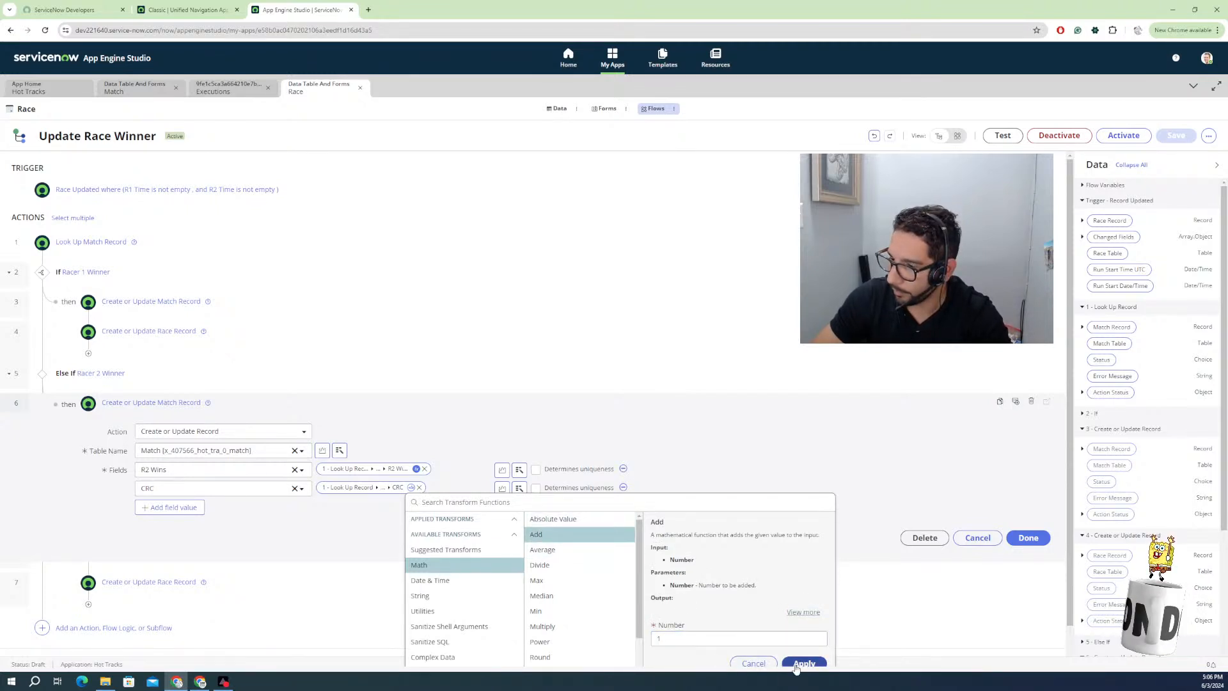
{"action": "left_click", "coordinate": [802, 663]}
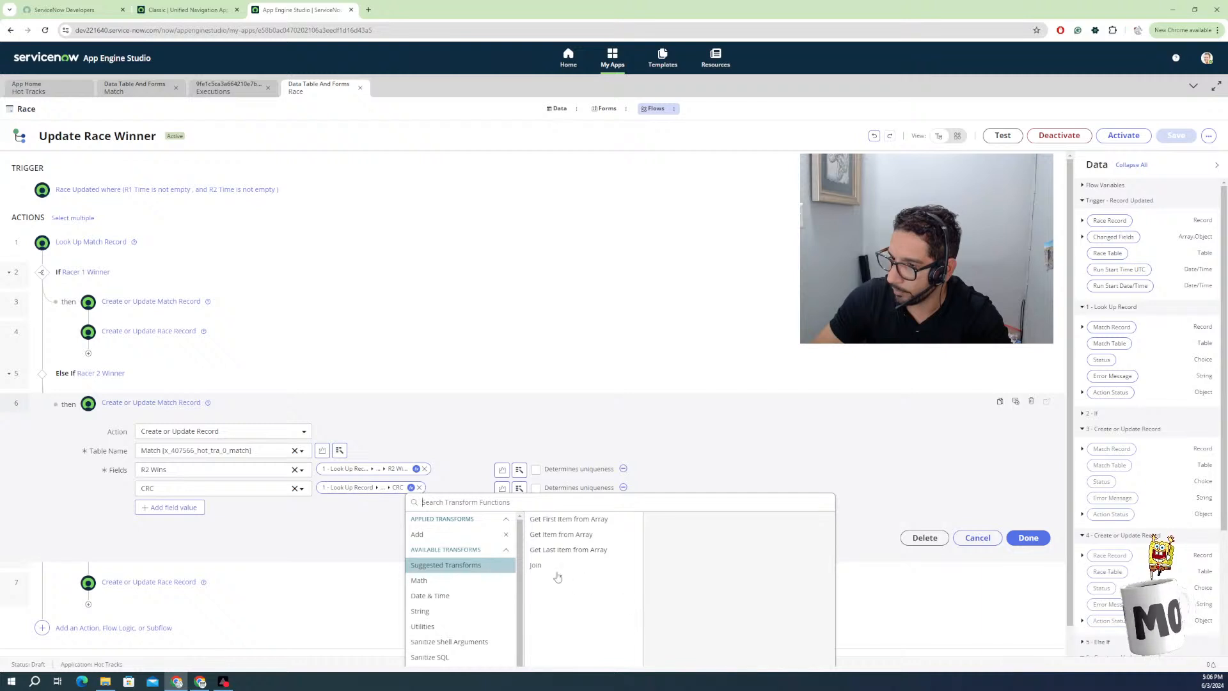
{"action": "left_click", "coordinate": [537, 565]}
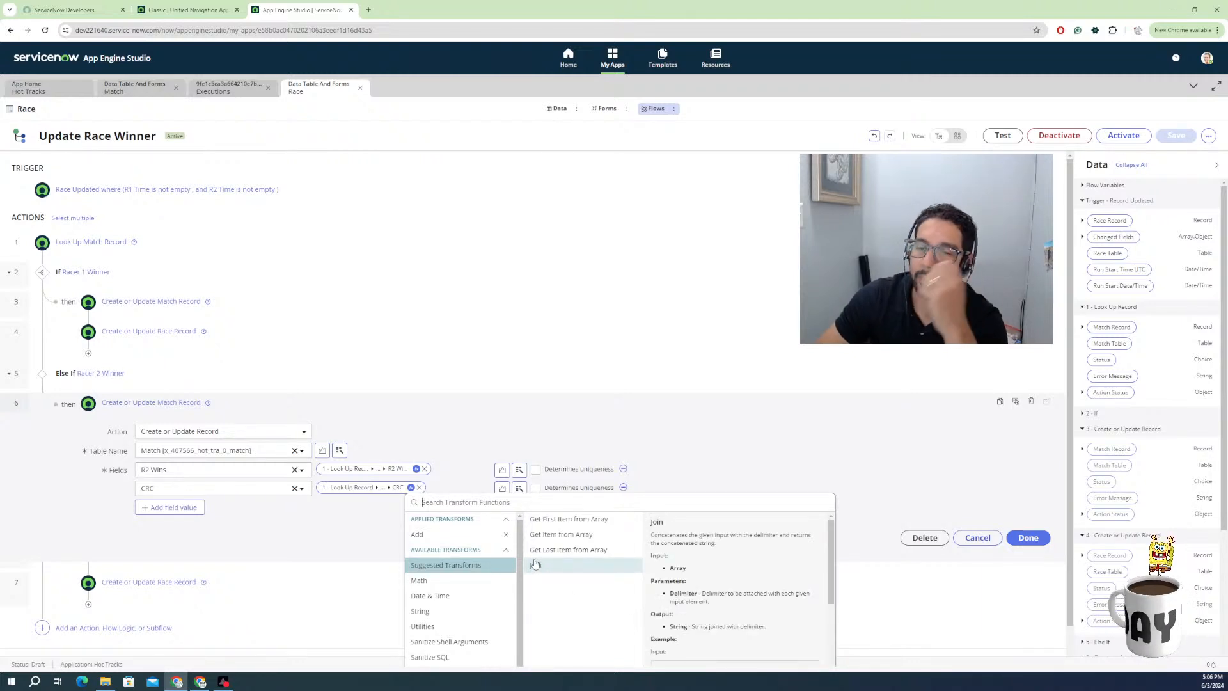
{"action": "left_click", "coordinate": [556, 549]}
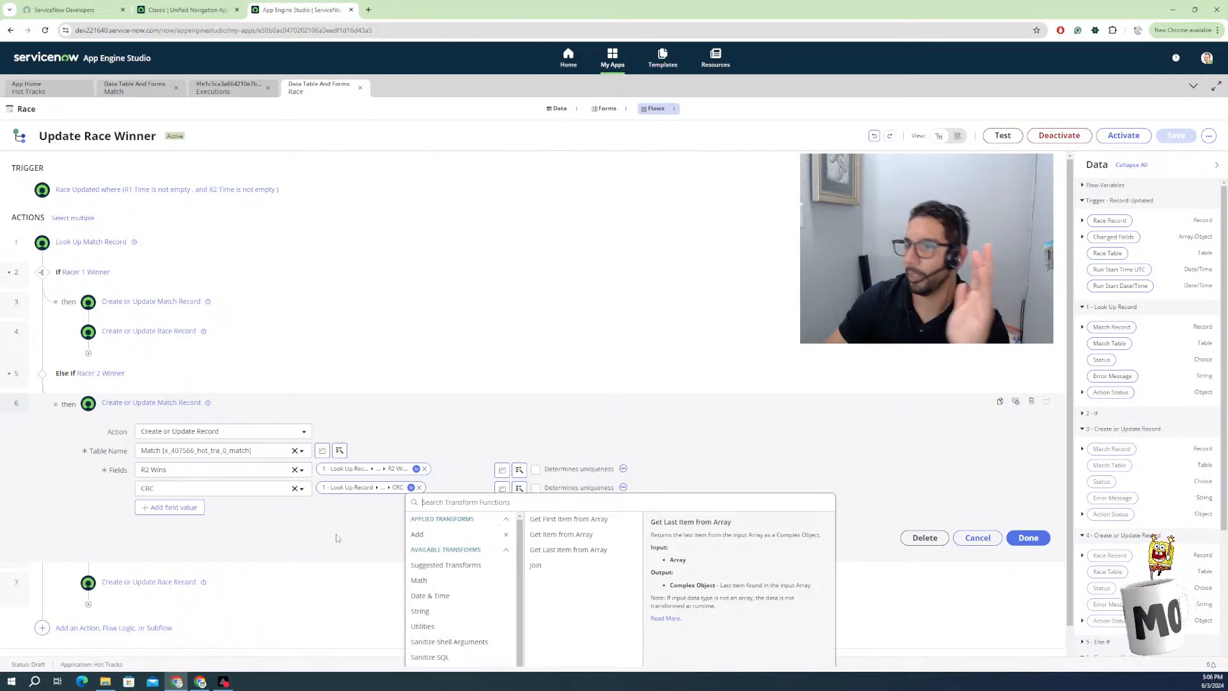
Activate the Update Race Winner flow, and close the Executions and Race tabs.
{"action": "left_click", "coordinate": [1114, 135]}
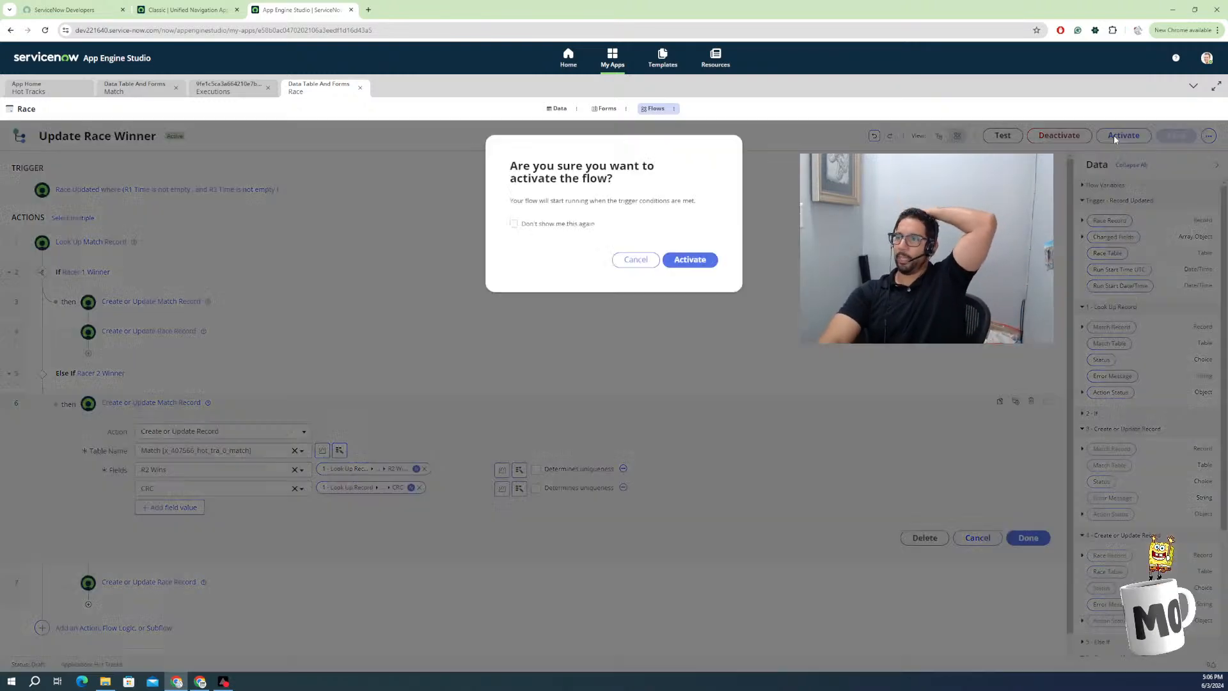
{"action": "left_click", "coordinate": [690, 260]}
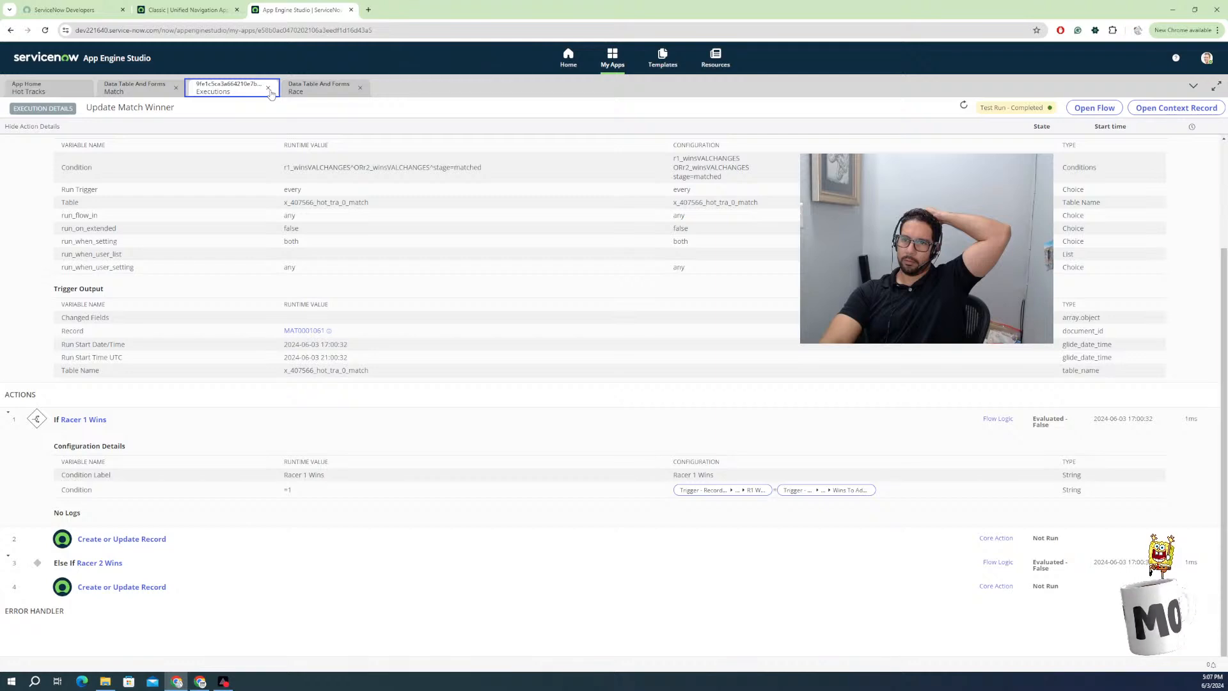
{"action": "left_click", "coordinate": [269, 89]}
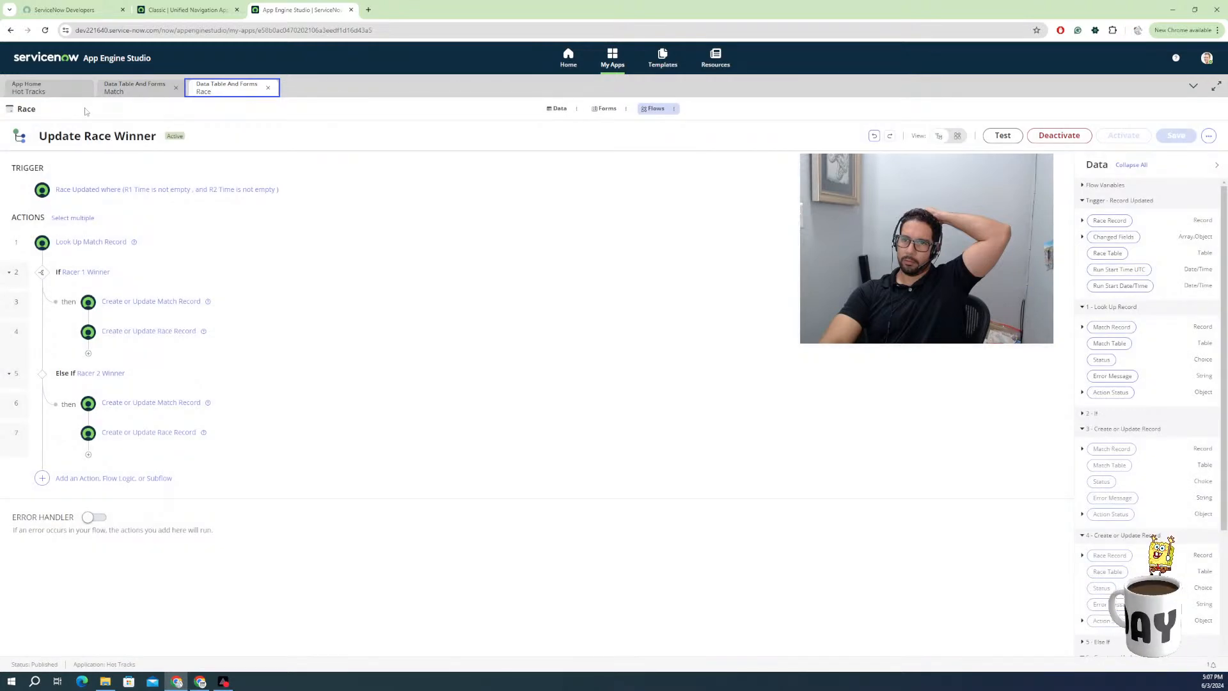
{"action": "left_click", "coordinate": [268, 89]}
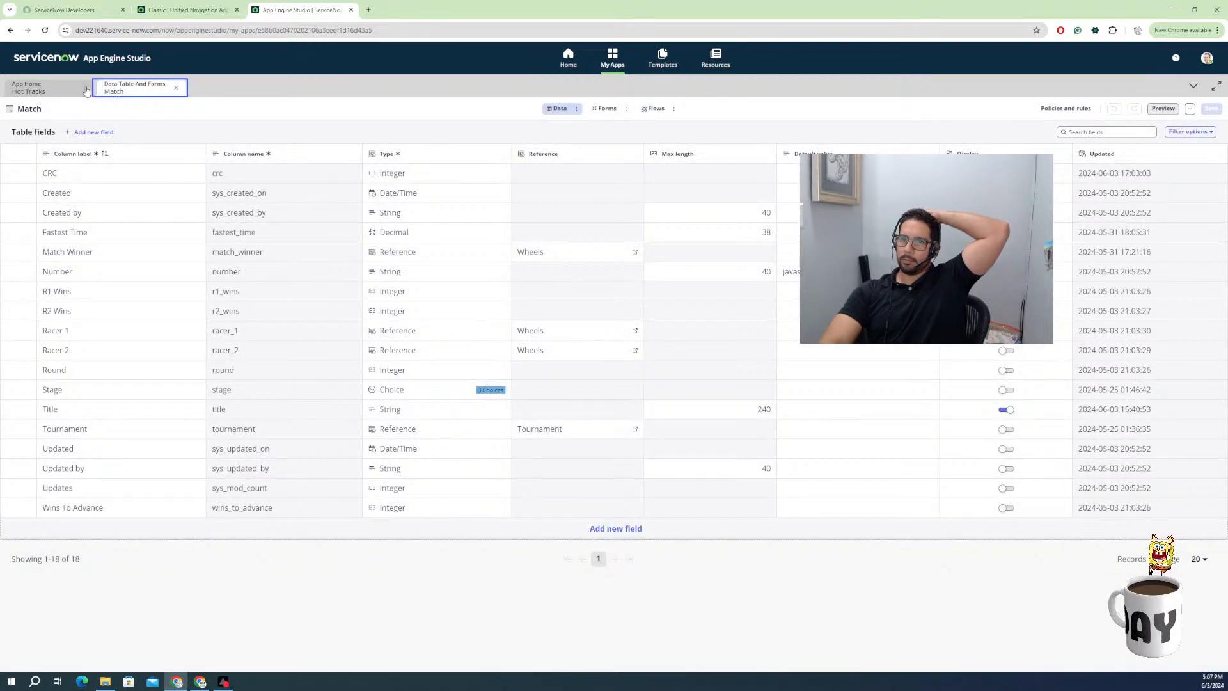
Open the Match table's Update Match Winner flow and add an Else If after Racer 2 Wins, labelled Create Race If Needed.
{"action": "left_click", "coordinate": [655, 110]}
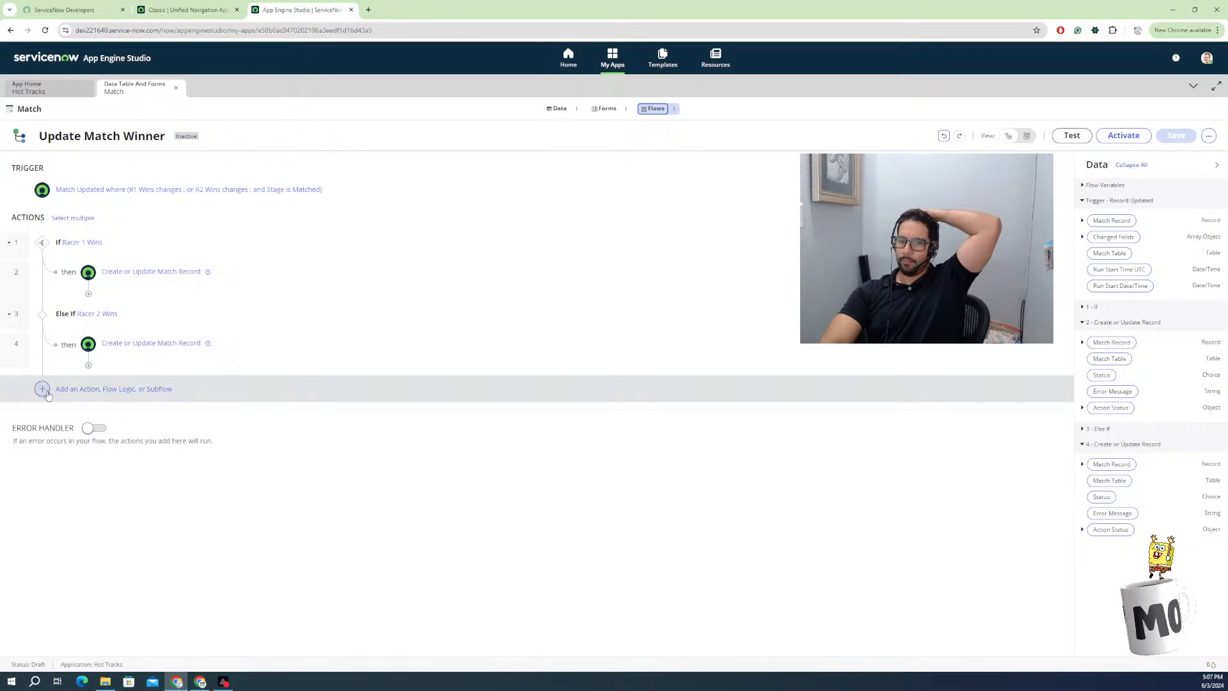
{"action": "left_click", "coordinate": [42, 389]}
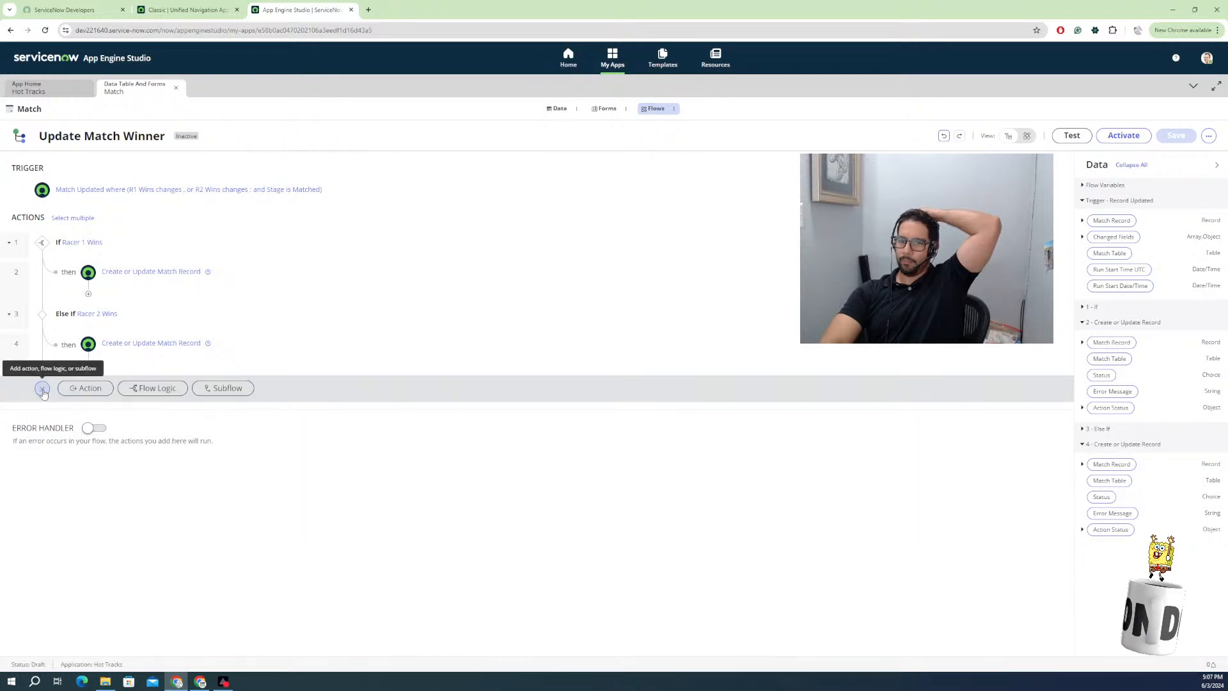
{"action": "left_click", "coordinate": [88, 389]}
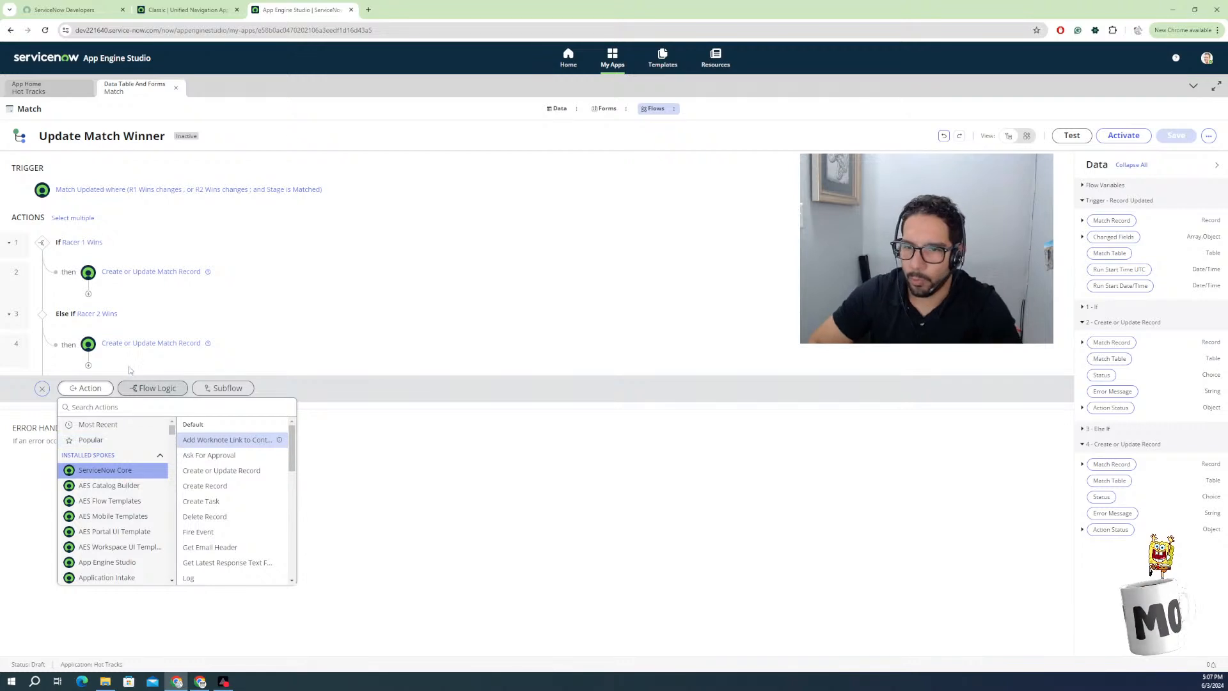
{"action": "left_click", "coordinate": [157, 390]}
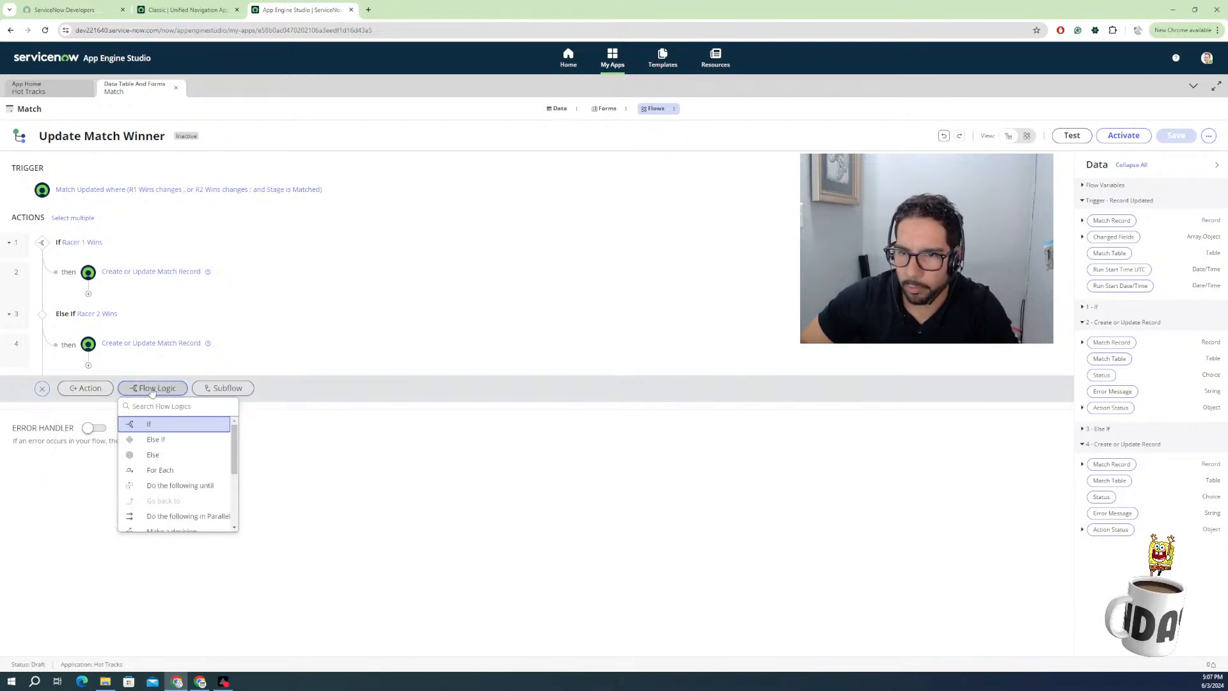
{"action": "left_click", "coordinate": [153, 439]}
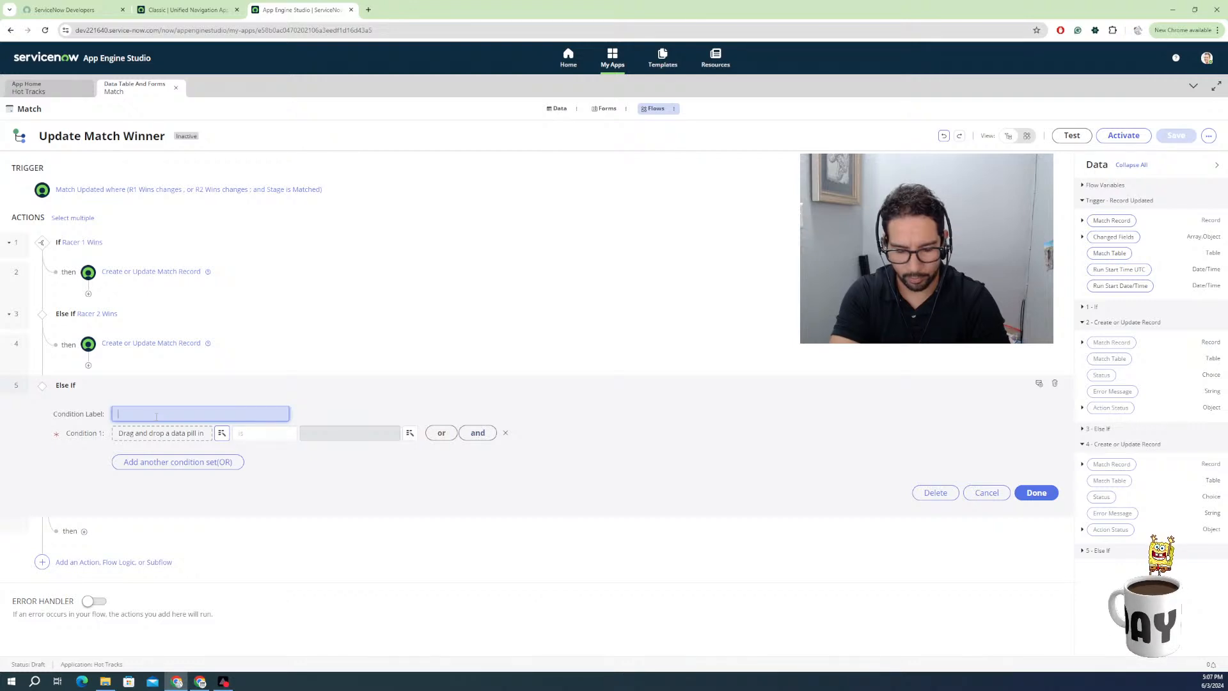
{"action": "key", "text": "BackSpace"}
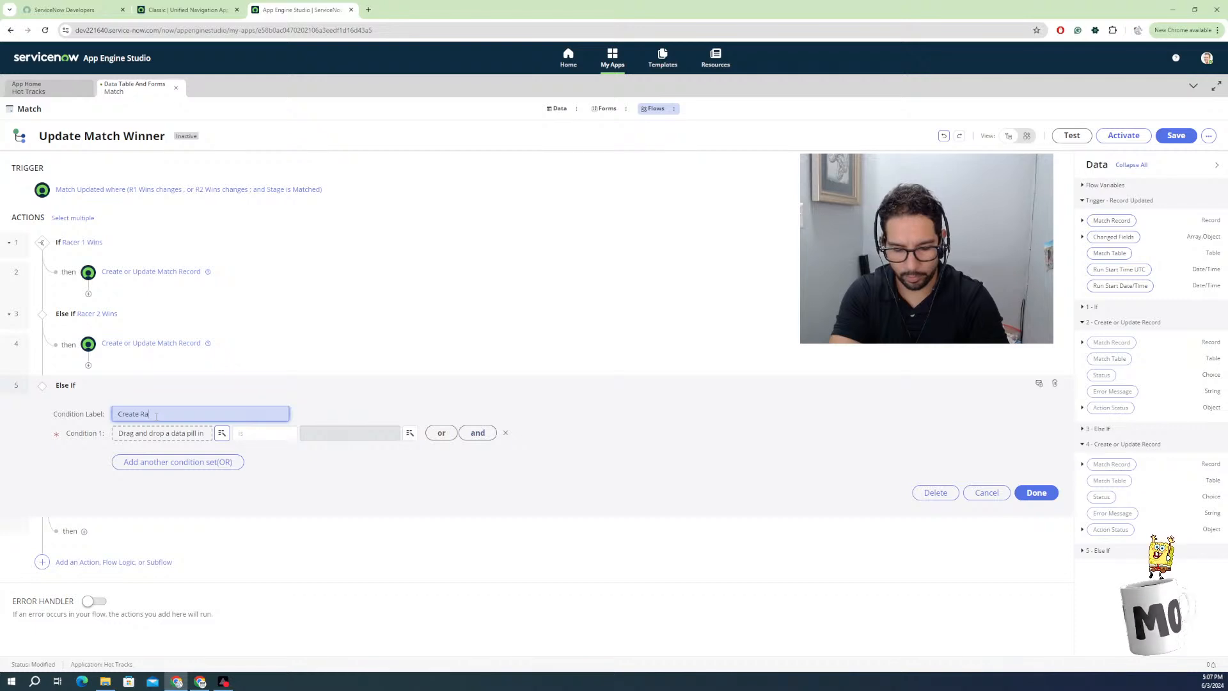
{"action": "type", "text": "Create Race If Needed"}
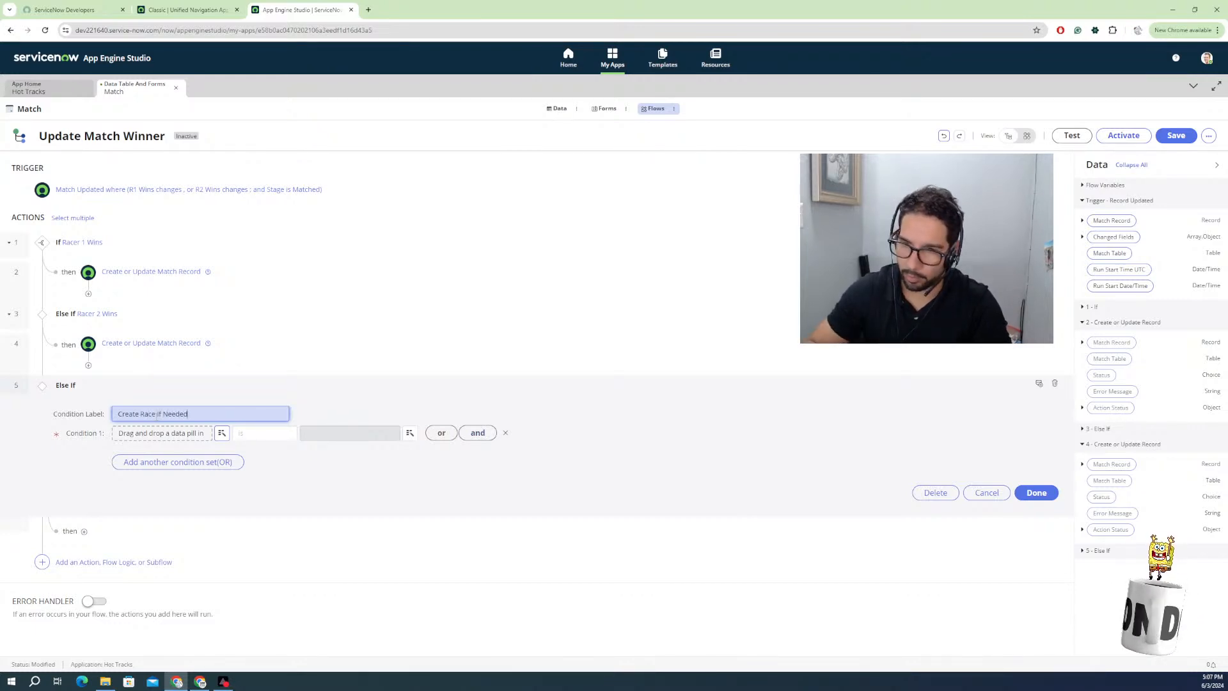
Save the Update Match Winner flow, and reopen the Create Race If Needed condition to check the trigger Match Record's fields for CRC.
{"action": "left_click", "coordinate": [141, 433]}
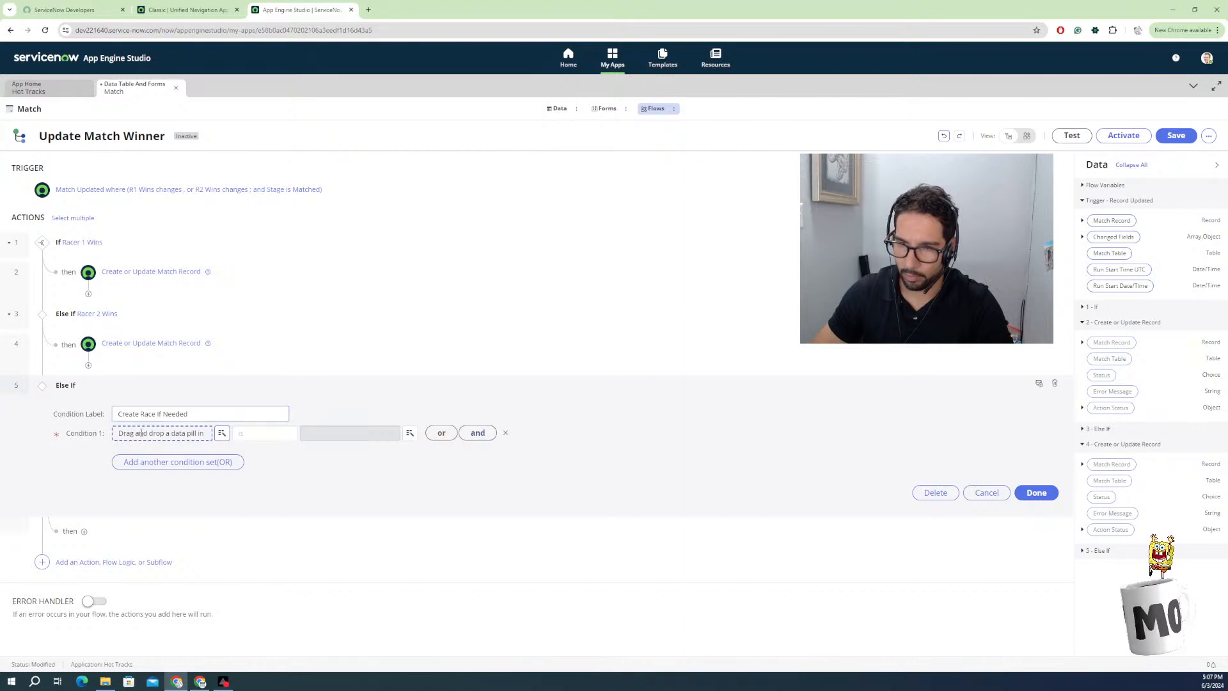
{"action": "left_click", "coordinate": [1082, 220]}
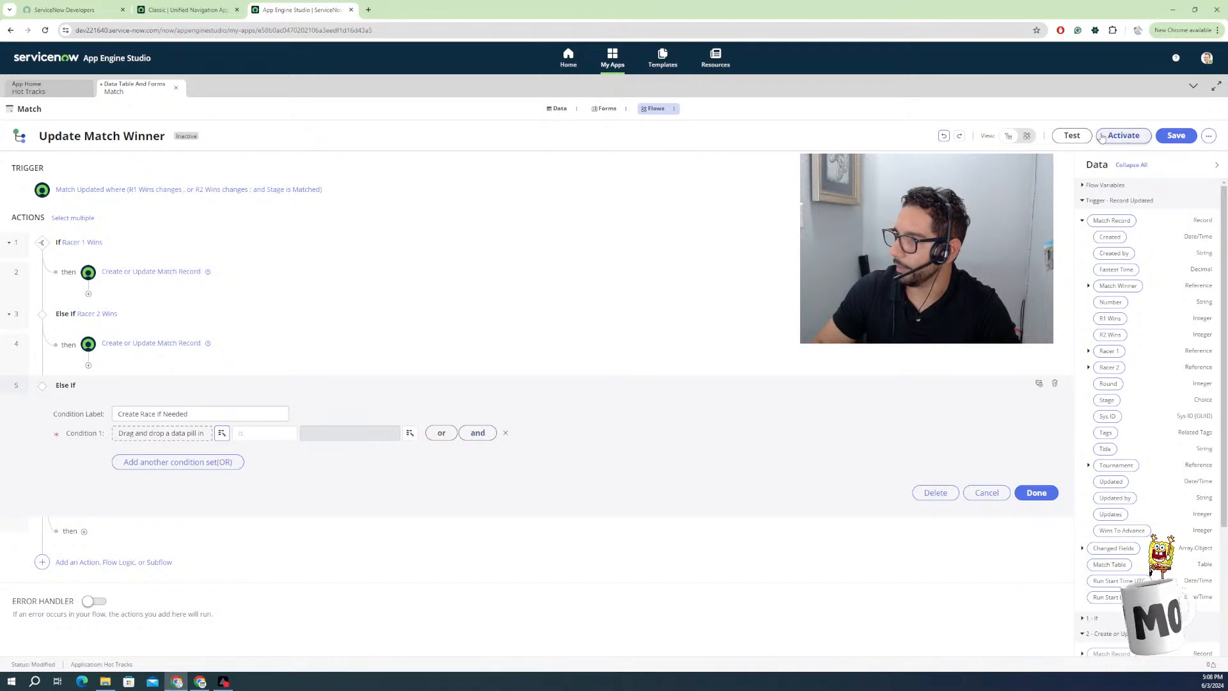
{"action": "left_click", "coordinate": [1175, 136]}
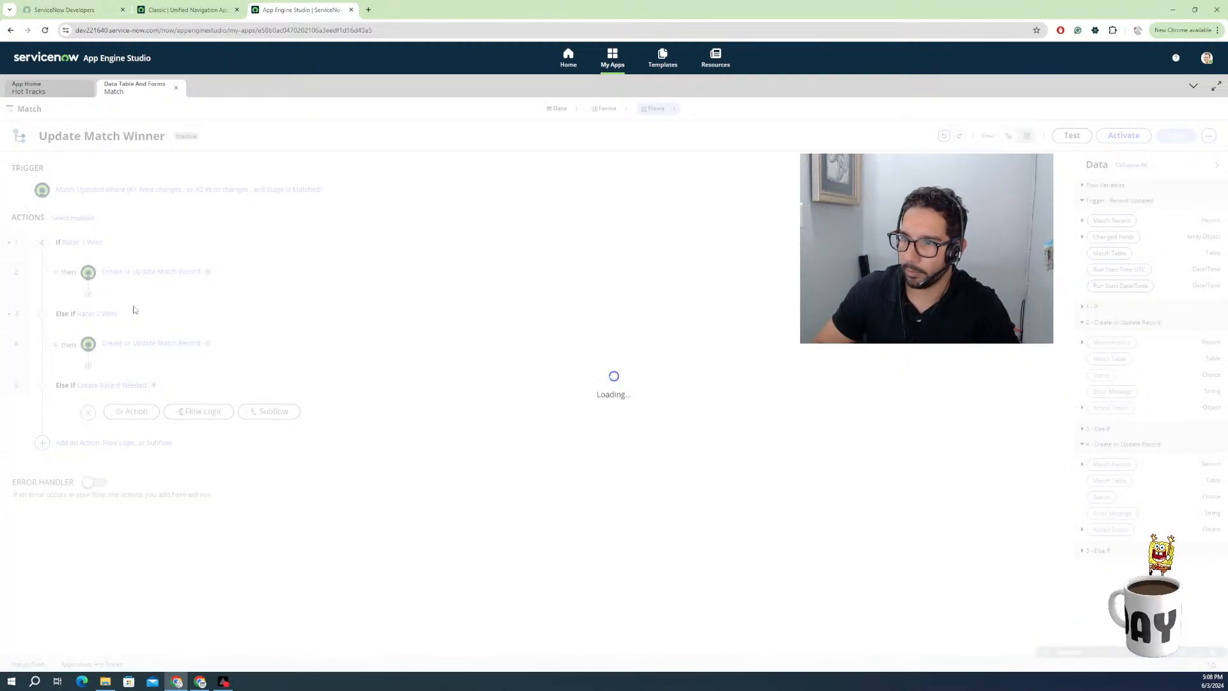
{"action": "left_click", "coordinate": [104, 387]}
{"action": "left_click", "coordinate": [1082, 220]}
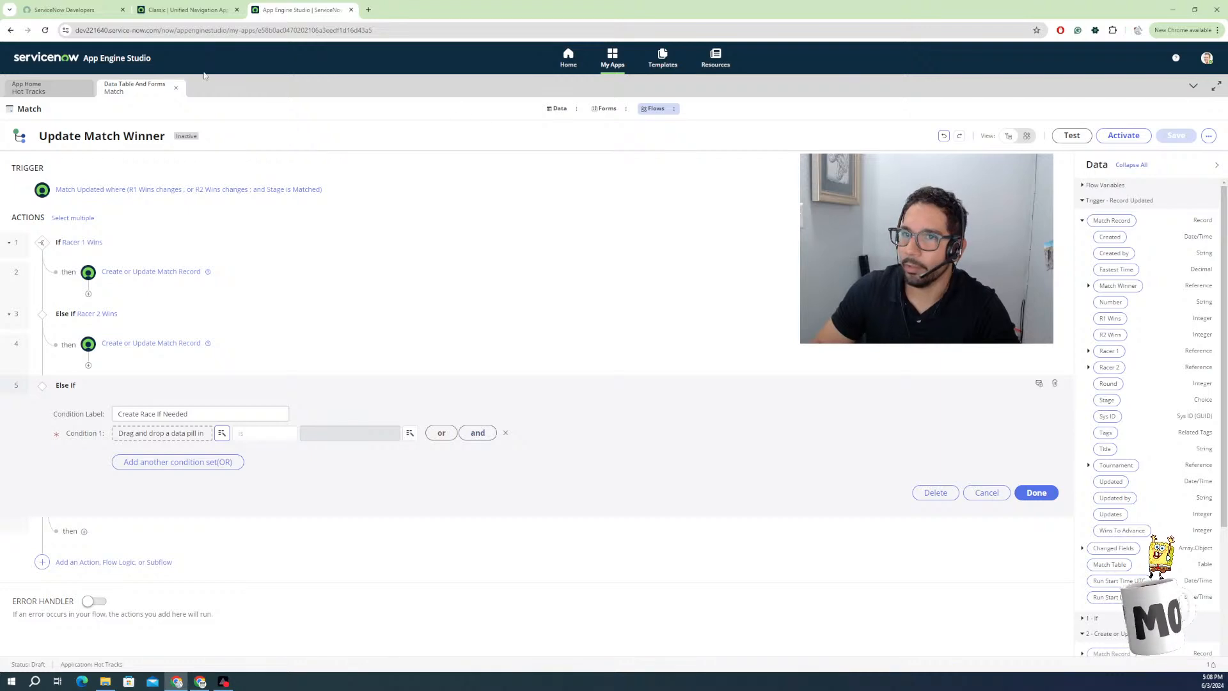
Close the Match tab, and reopen the Update Match Winner flow from the Hot Tracks app home for editing in list view.
{"action": "left_click", "coordinate": [176, 87]}
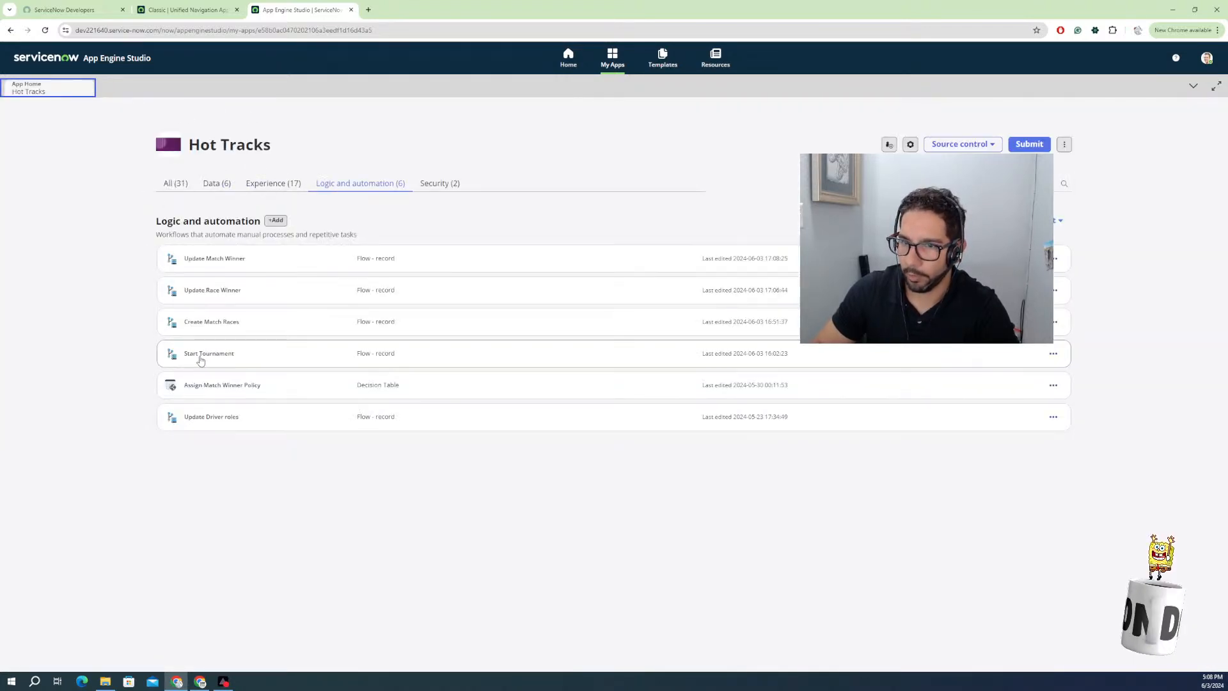
{"action": "left_click", "coordinate": [357, 184]}
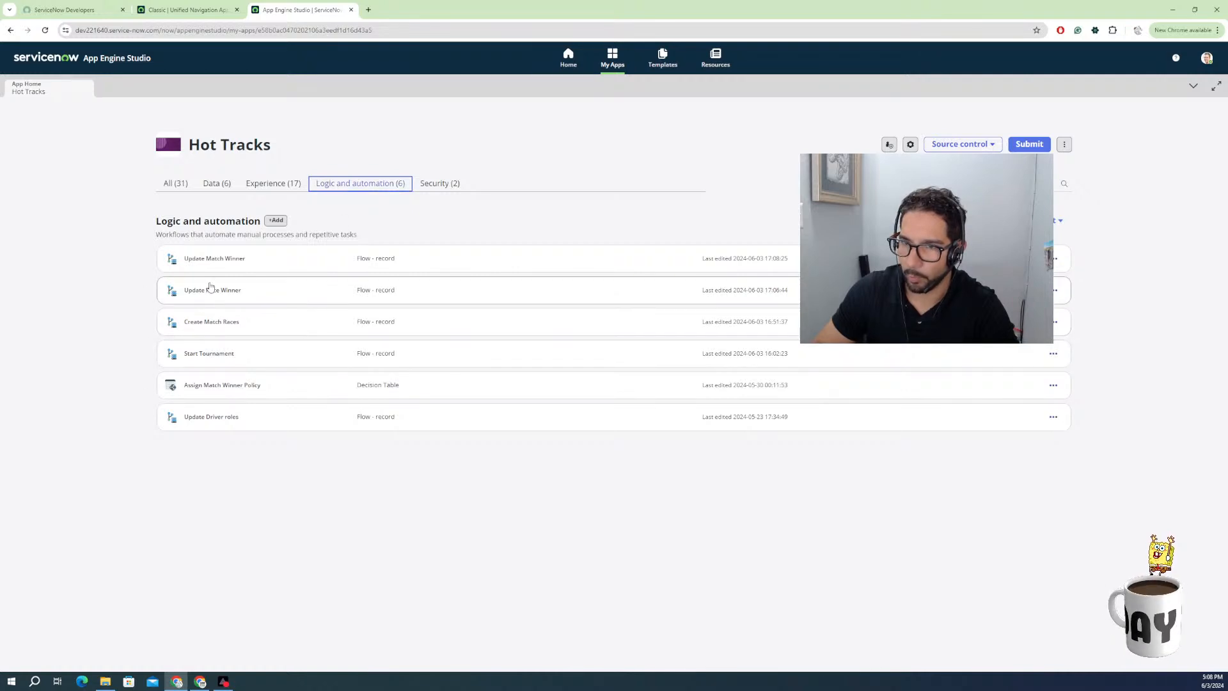
{"action": "left_click", "coordinate": [209, 259]}
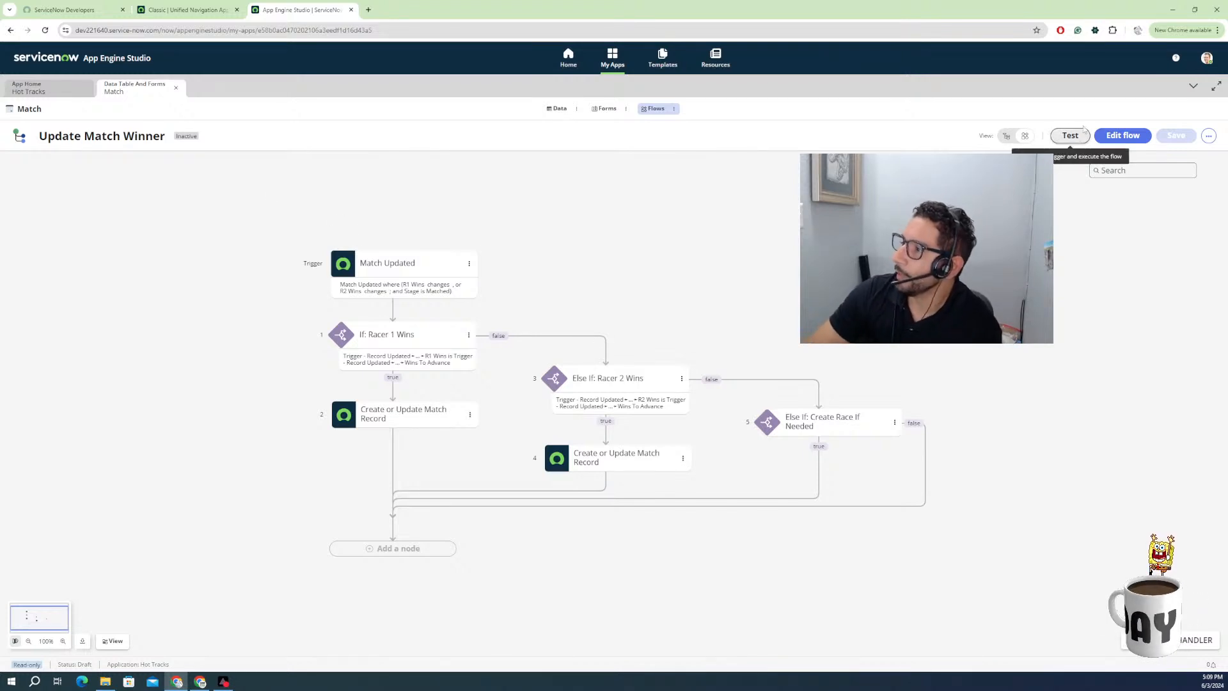
{"action": "left_click", "coordinate": [1099, 137]}
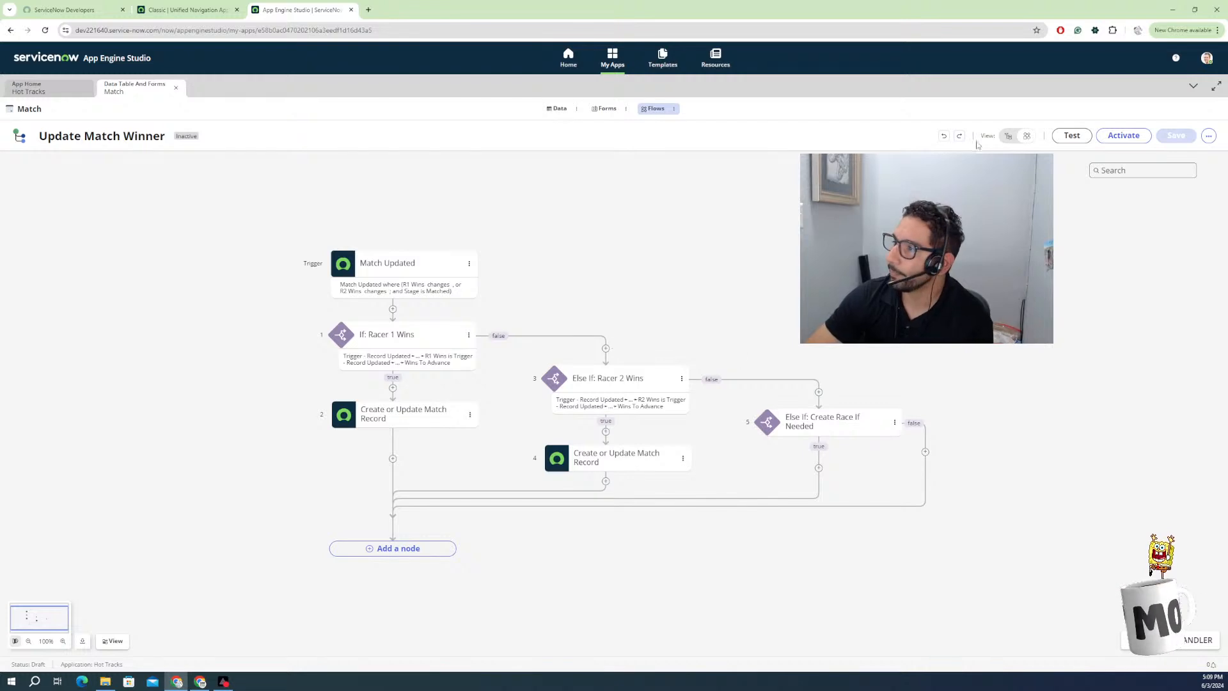
{"action": "left_click", "coordinate": [1008, 136]}
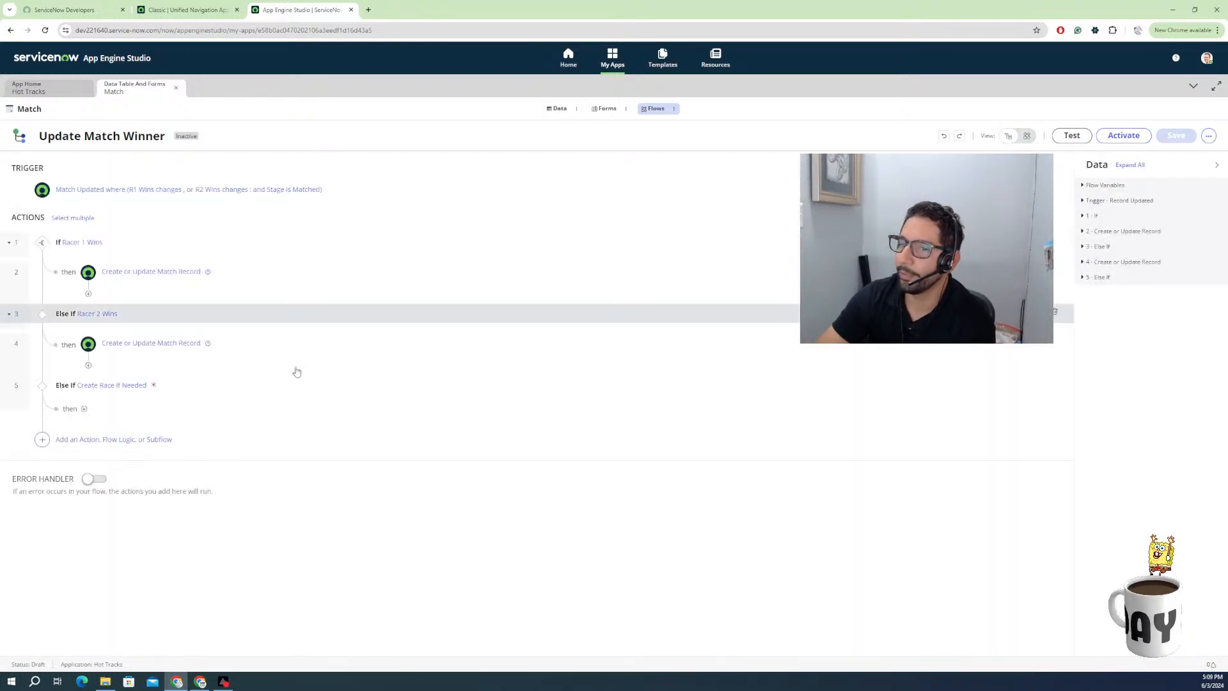
Set the Create Race If Needed condition to compare CRC with Wins To Advance, both from the trigger's Match Record.
{"action": "left_click", "coordinate": [102, 384]}
{"action": "left_click", "coordinate": [175, 433]}
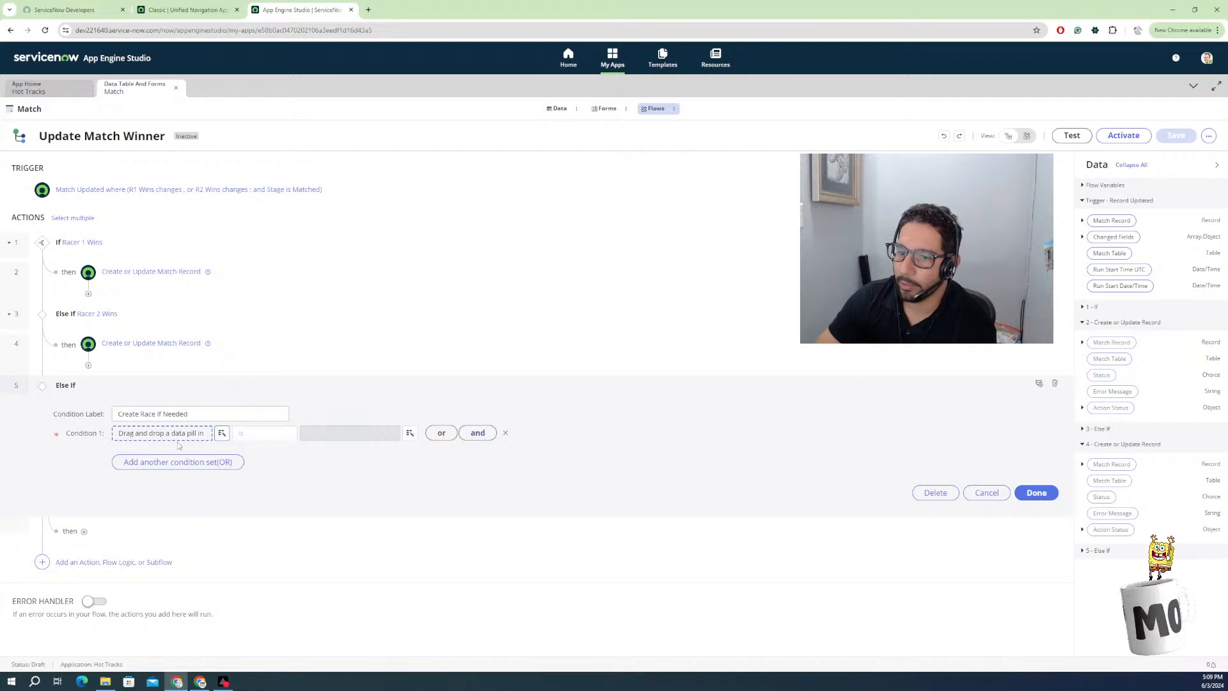
{"action": "left_click", "coordinate": [1083, 220]}
{"action": "left_click_drag", "start_coordinate": [1105, 237], "coordinate": [190, 436]}
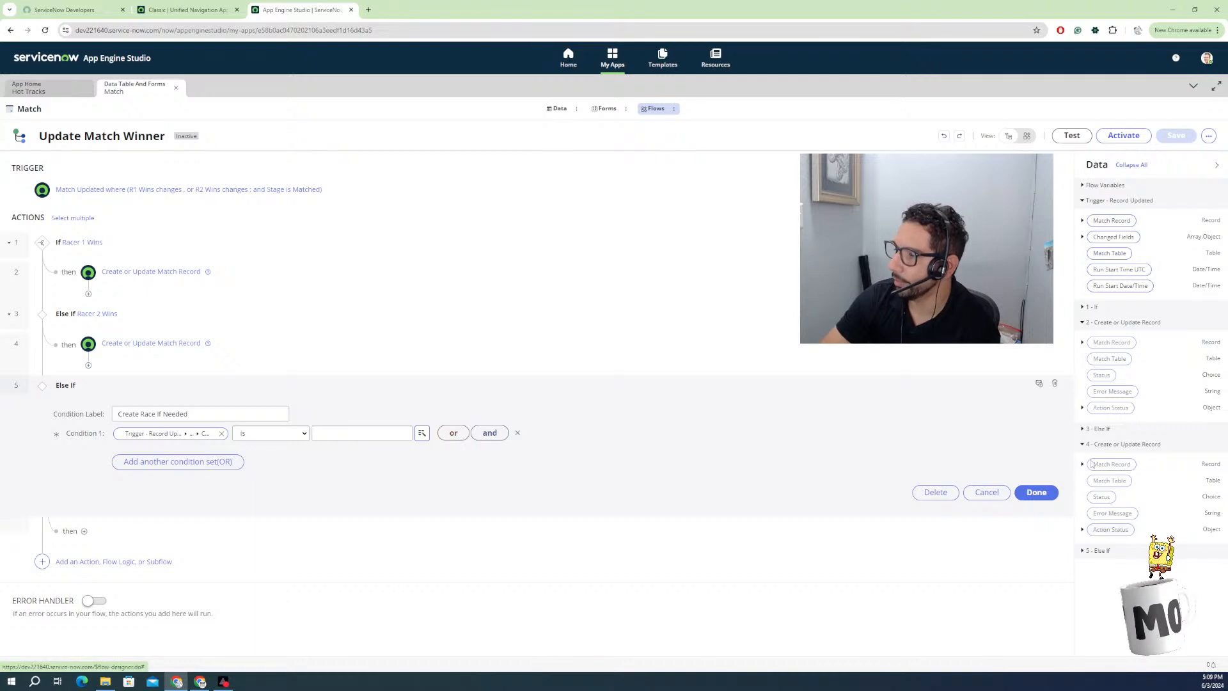
{"action": "left_click", "coordinate": [1083, 221]}
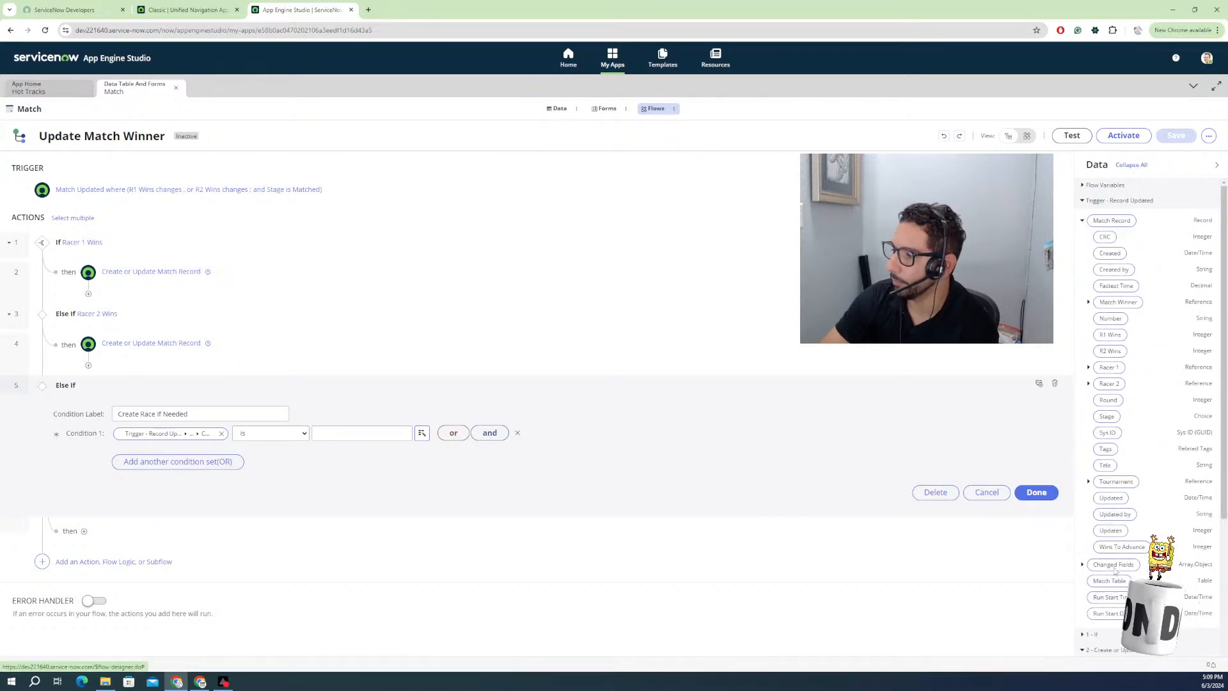
{"action": "left_click_drag", "start_coordinate": [1107, 546], "coordinate": [363, 435]}
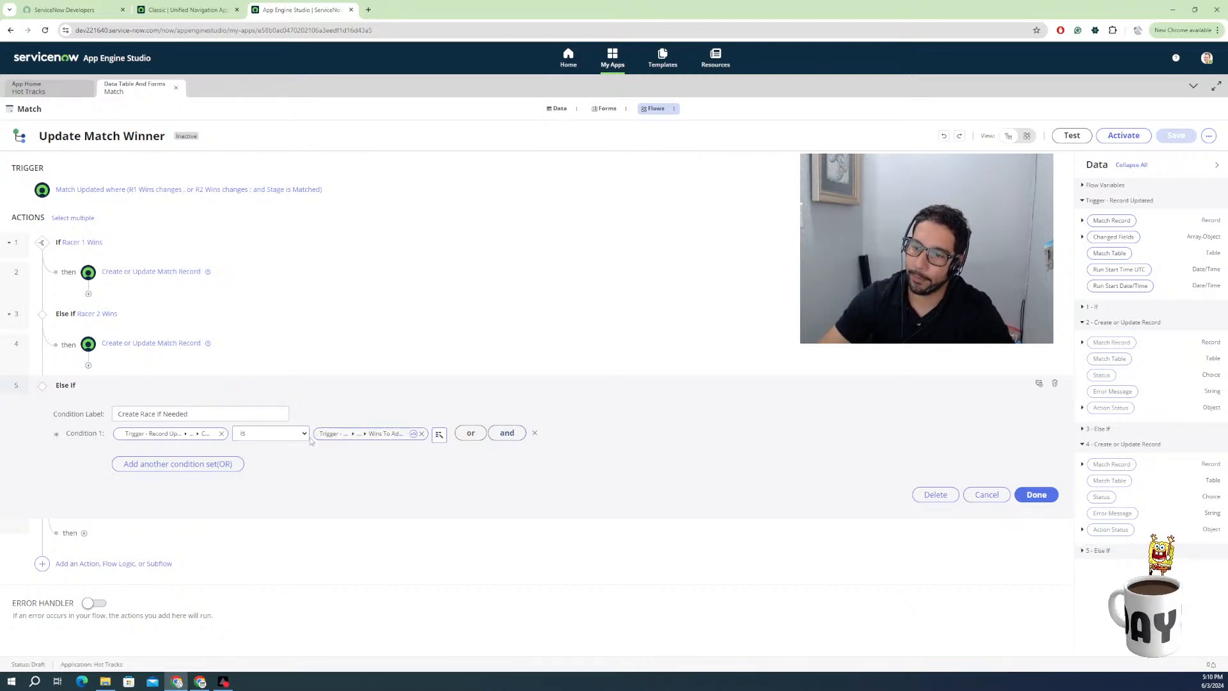
Examine the transform functions for Wins To Advance and the comparison operators in the Create Race If Needed condition.
{"action": "left_click", "coordinate": [413, 435]}
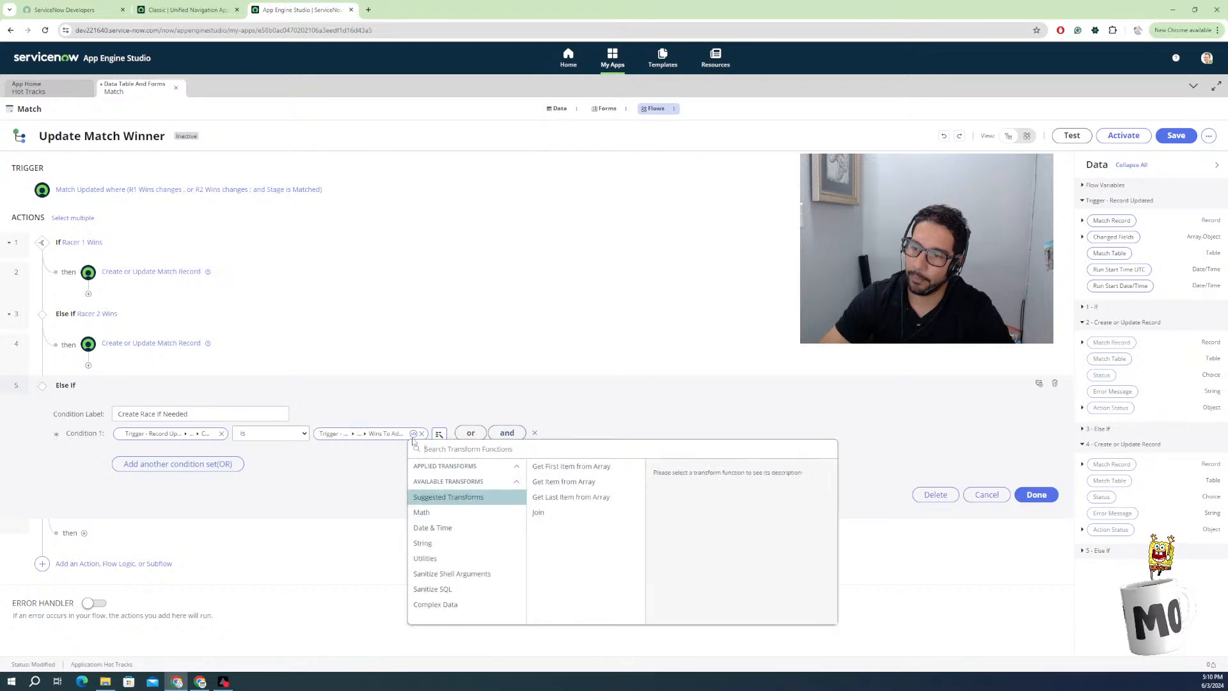
{"action": "left_click", "coordinate": [269, 460]}
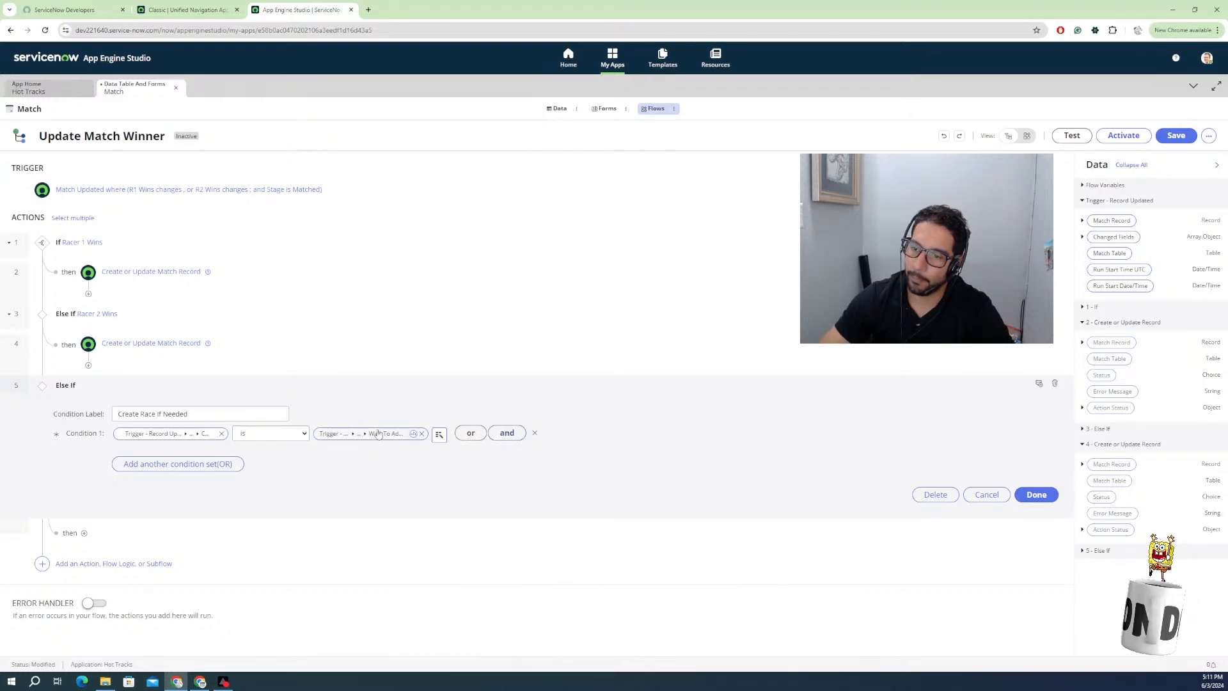
{"action": "left_click", "coordinate": [282, 437]}
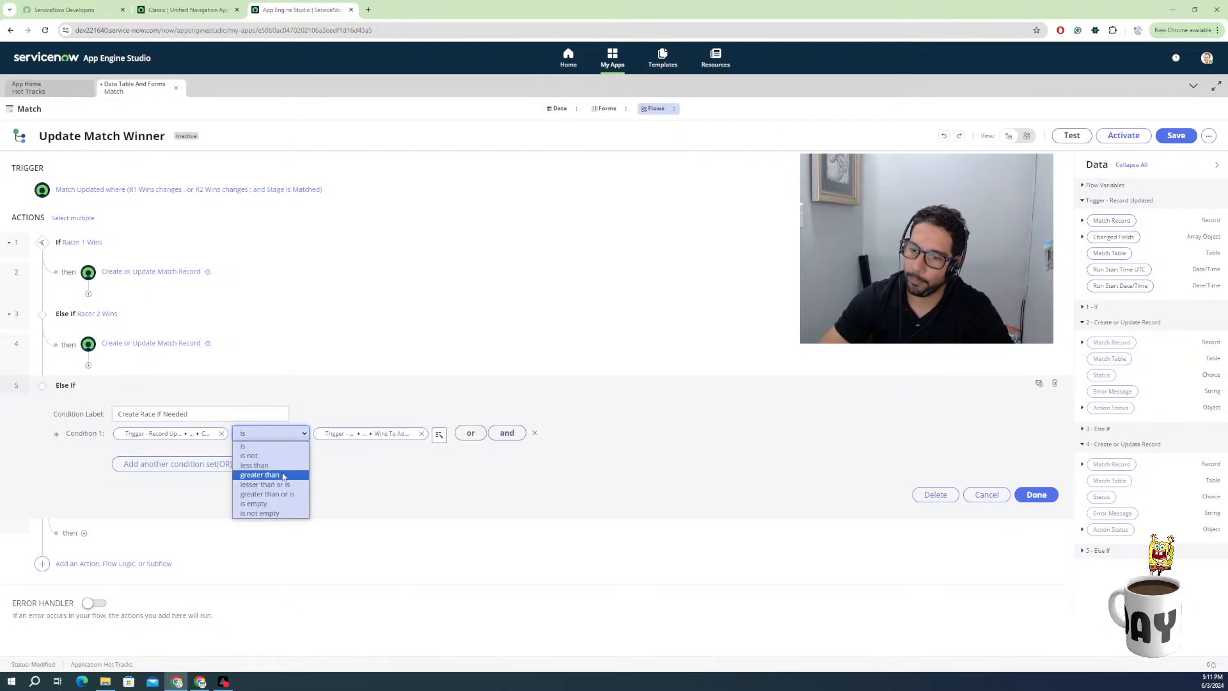
{"action": "left_click", "coordinate": [272, 447]}
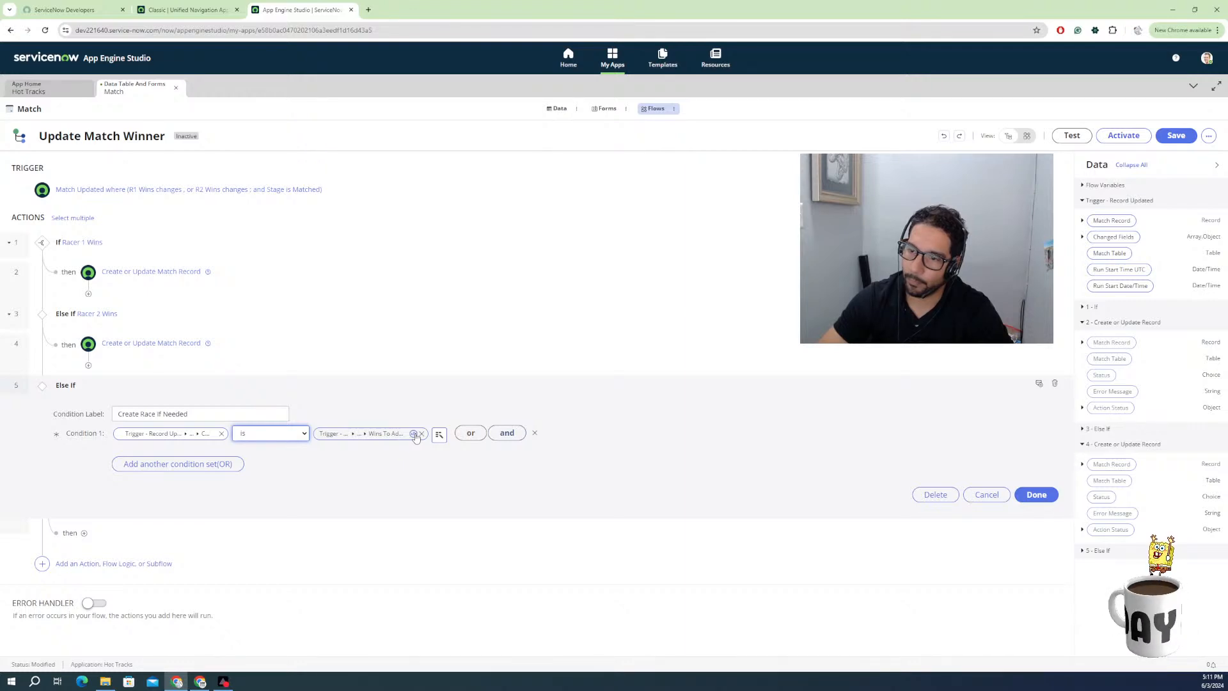
{"action": "left_click", "coordinate": [414, 434]}
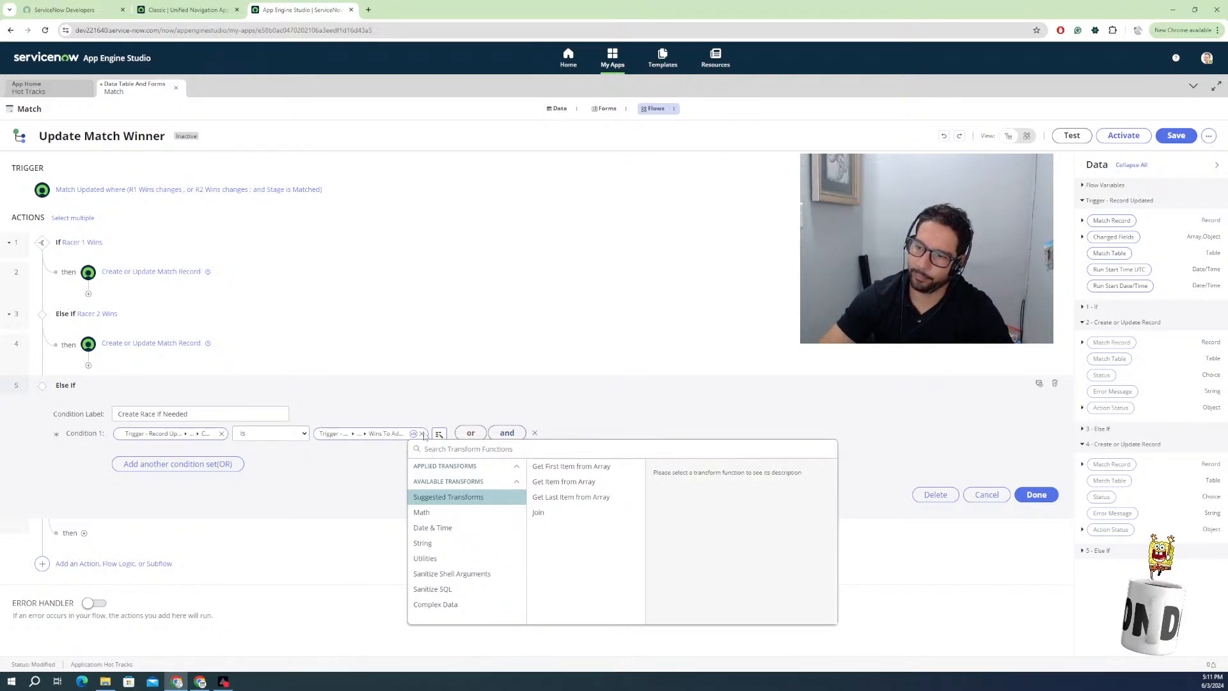
{"action": "left_click", "coordinate": [757, 416]}
Clear the CRC comparison from Create Race If Needed, and check how the Racer 2 Wins condition is built.
{"action": "left_click", "coordinate": [535, 433]}
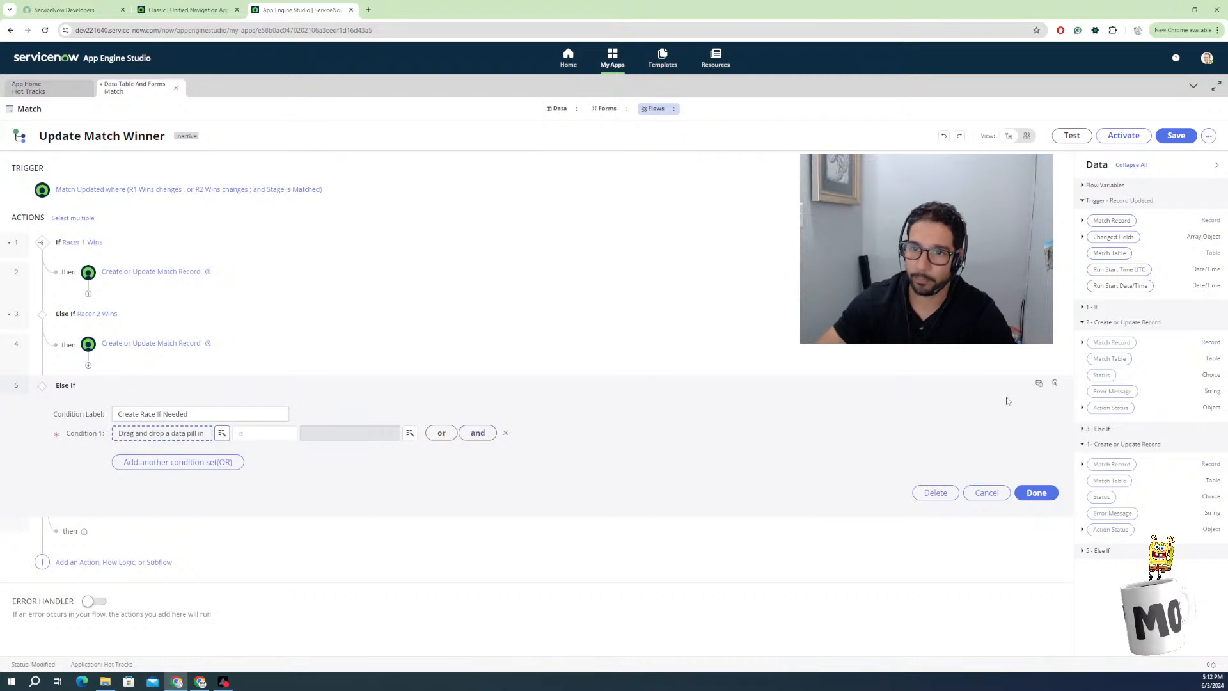
{"action": "left_click", "coordinate": [90, 316]}
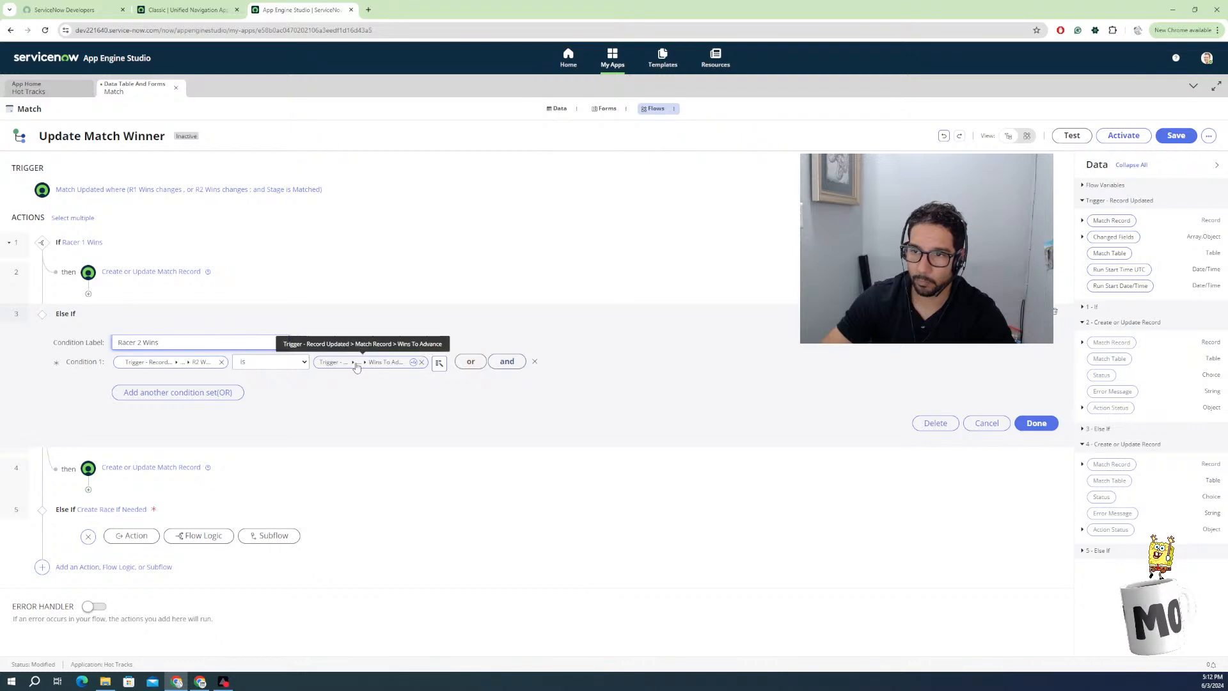
{"action": "left_click", "coordinate": [111, 511]}
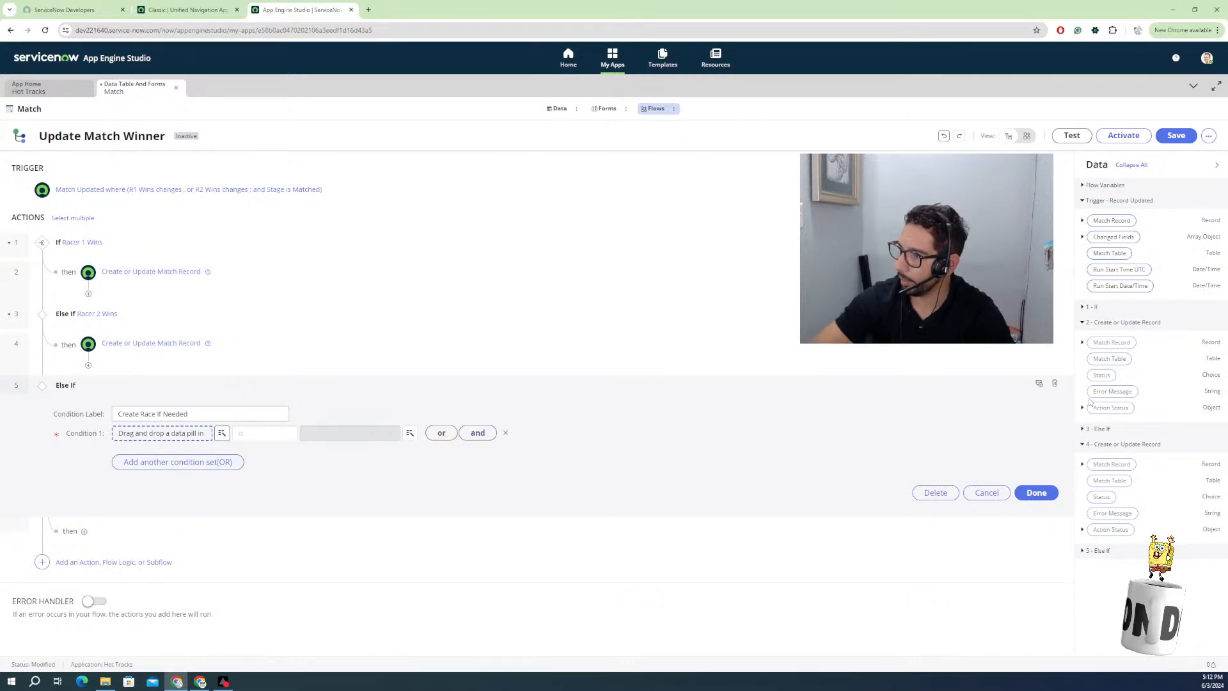
{"action": "left_click", "coordinate": [1082, 220]}
{"action": "left_click_drag", "start_coordinate": [1105, 238], "coordinate": [160, 435]}
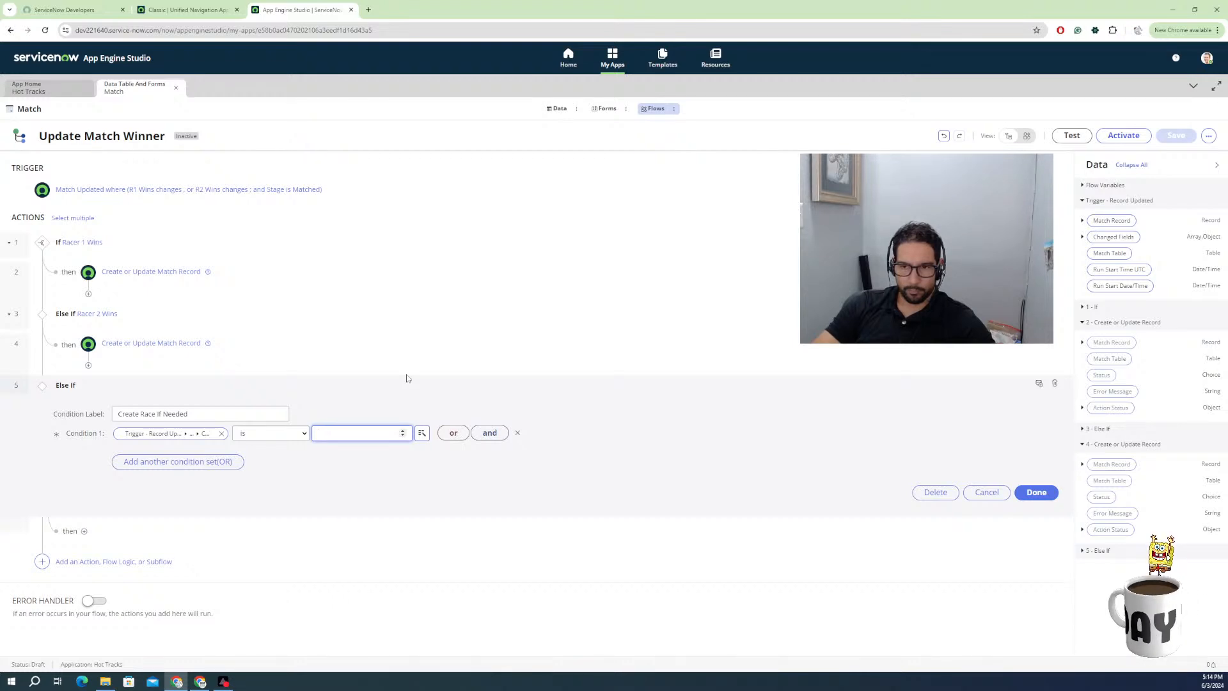
{"action": "left_click", "coordinate": [222, 434]}
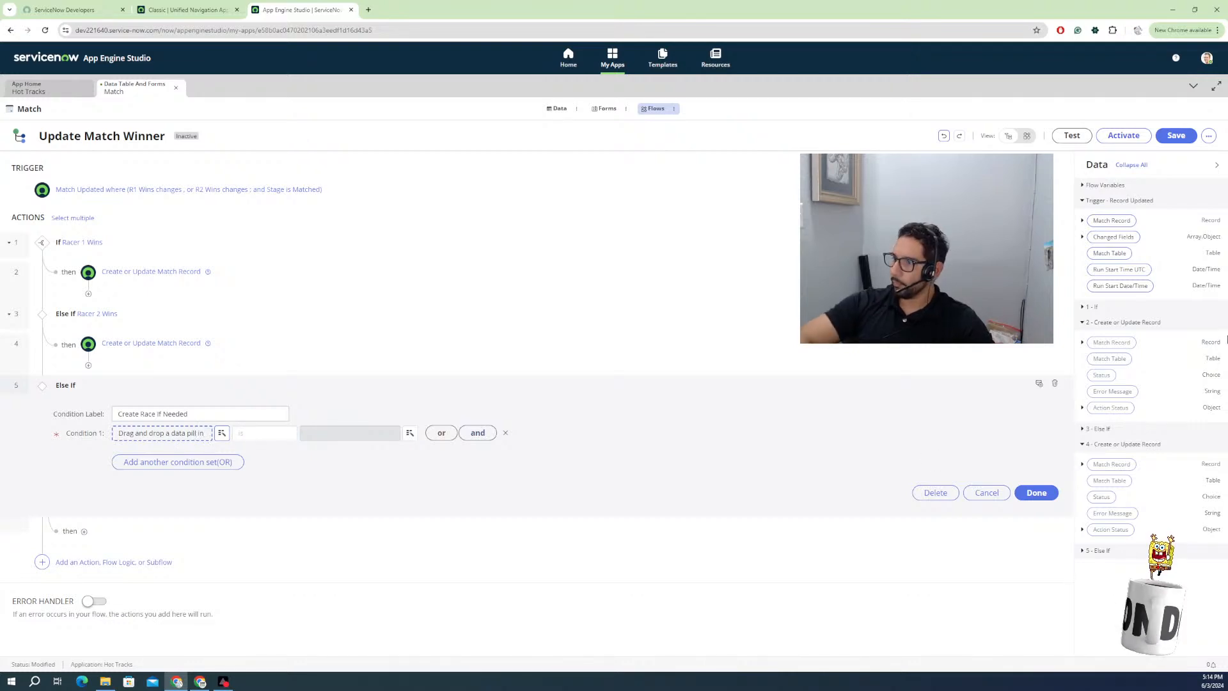
Set the first Create Race If Needed condition to R1 Wins less than Wins To Advance, both from the trigger's Match Record.
{"action": "left_click", "coordinate": [1082, 221]}
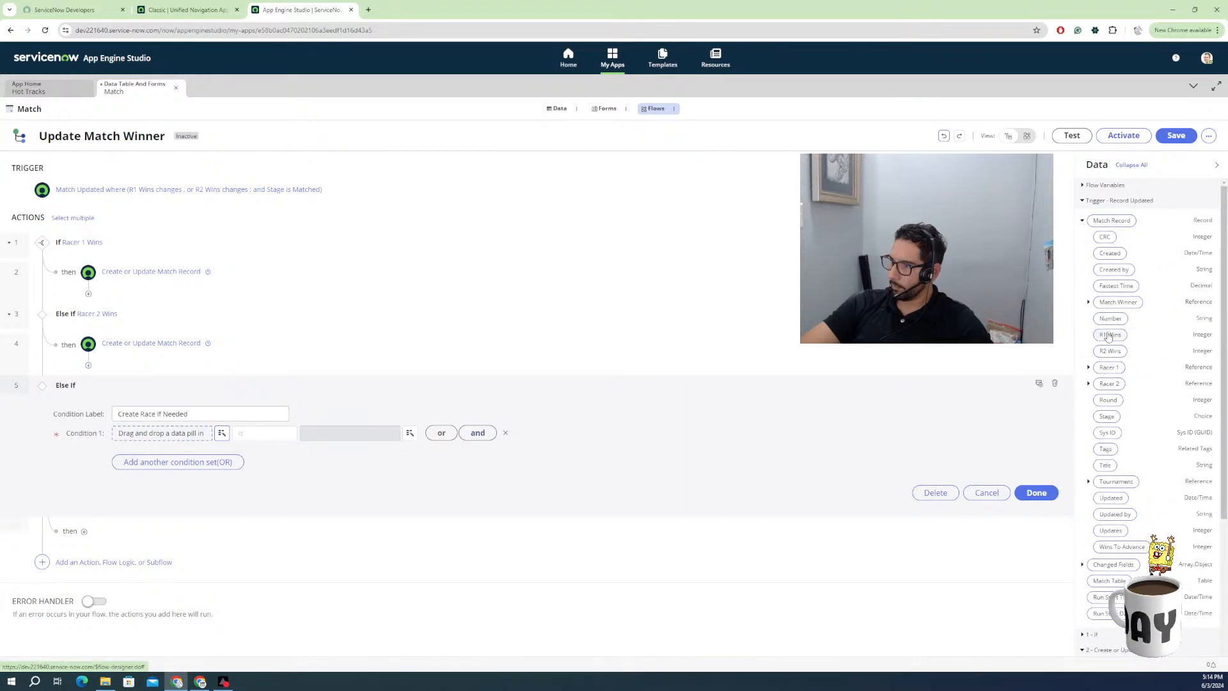
{"action": "left_click_drag", "start_coordinate": [1109, 335], "coordinate": [165, 433]}
{"action": "left_click", "coordinate": [299, 429]}
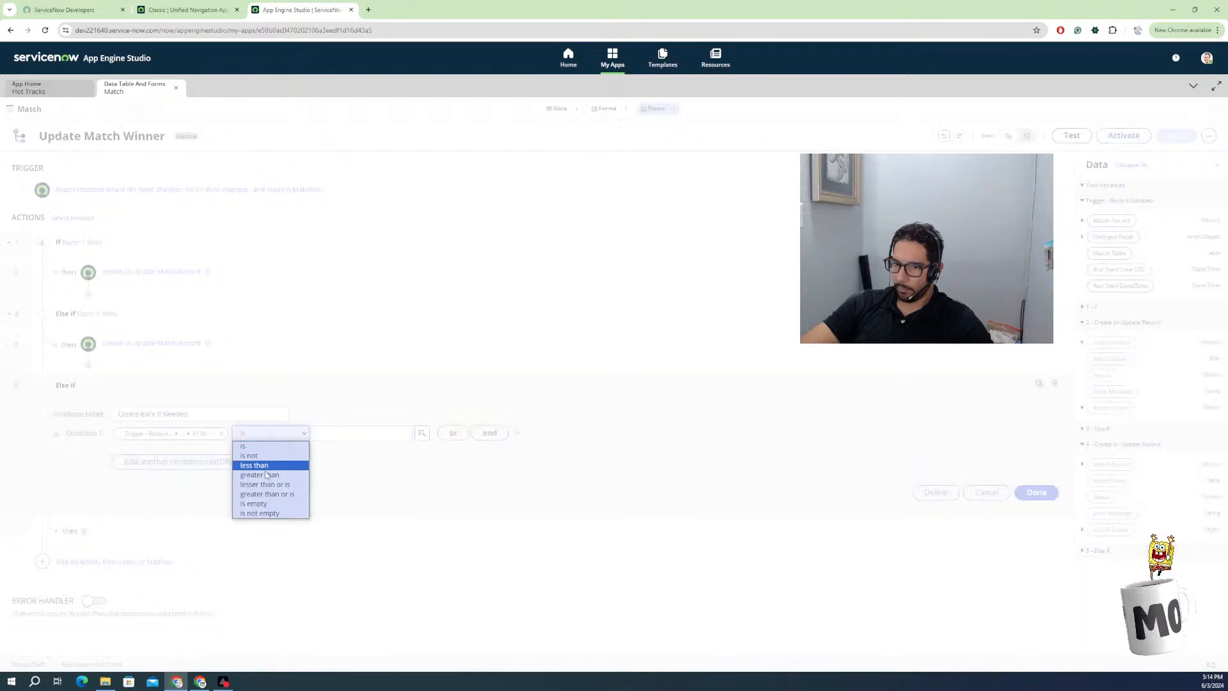
{"action": "left_click", "coordinate": [267, 465]}
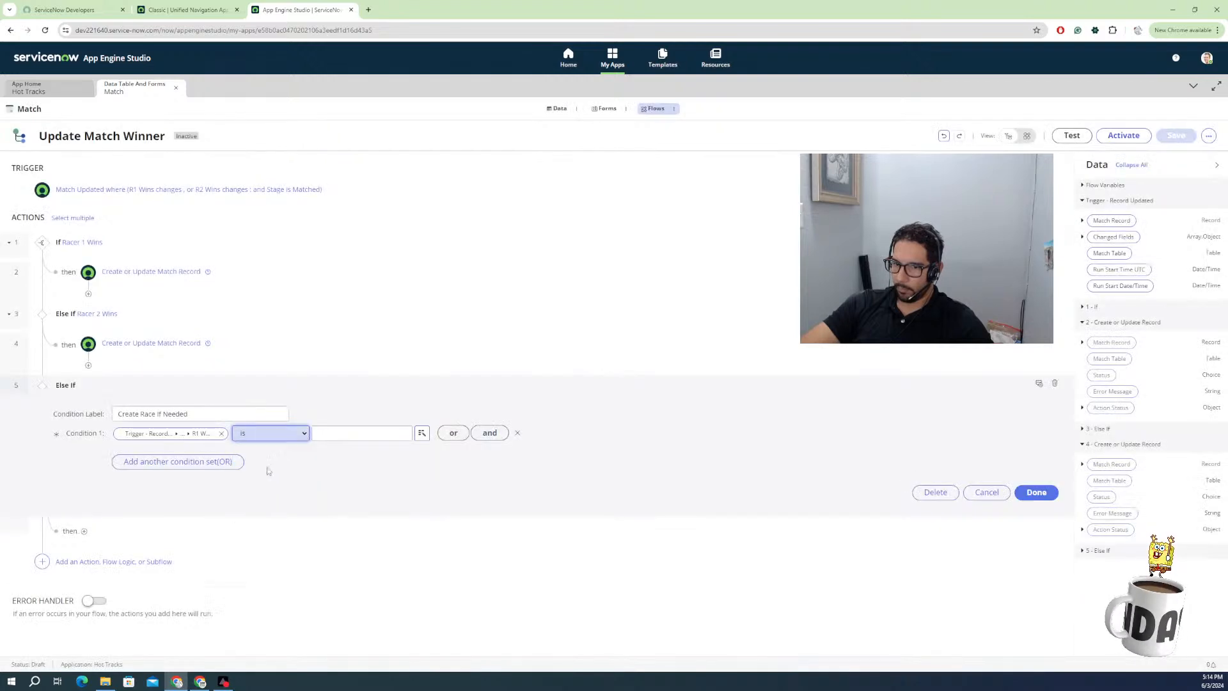
{"action": "left_click", "coordinate": [351, 440]}
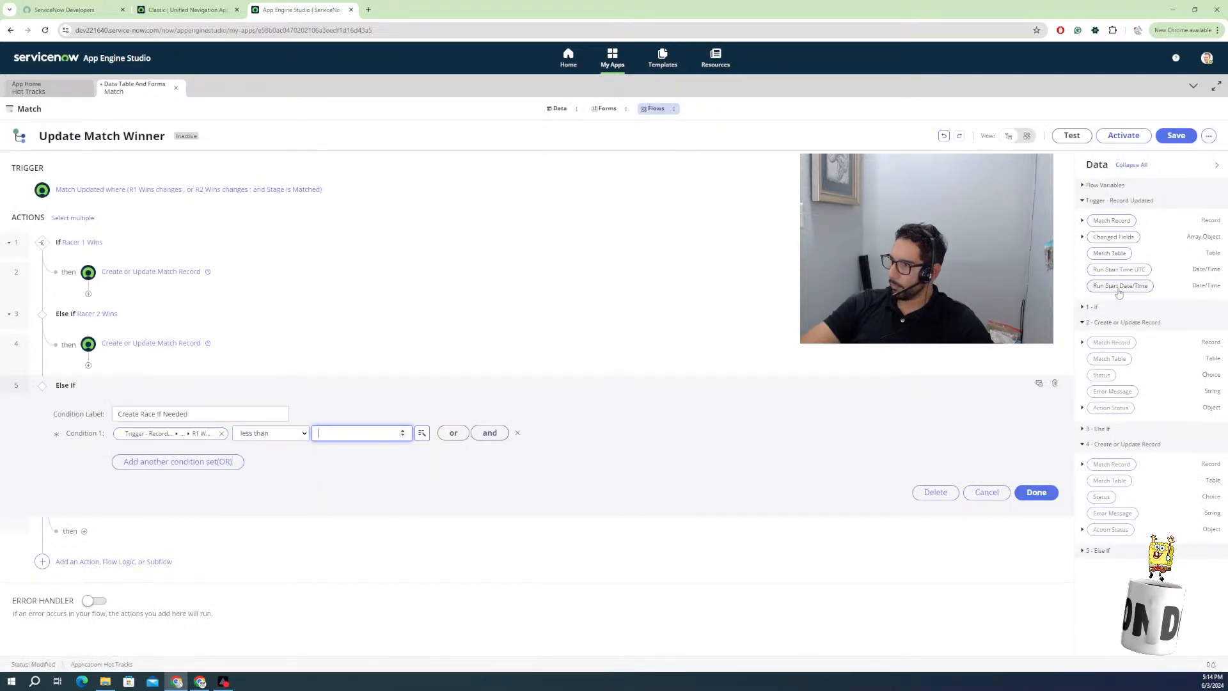
{"action": "left_click", "coordinate": [1082, 220]}
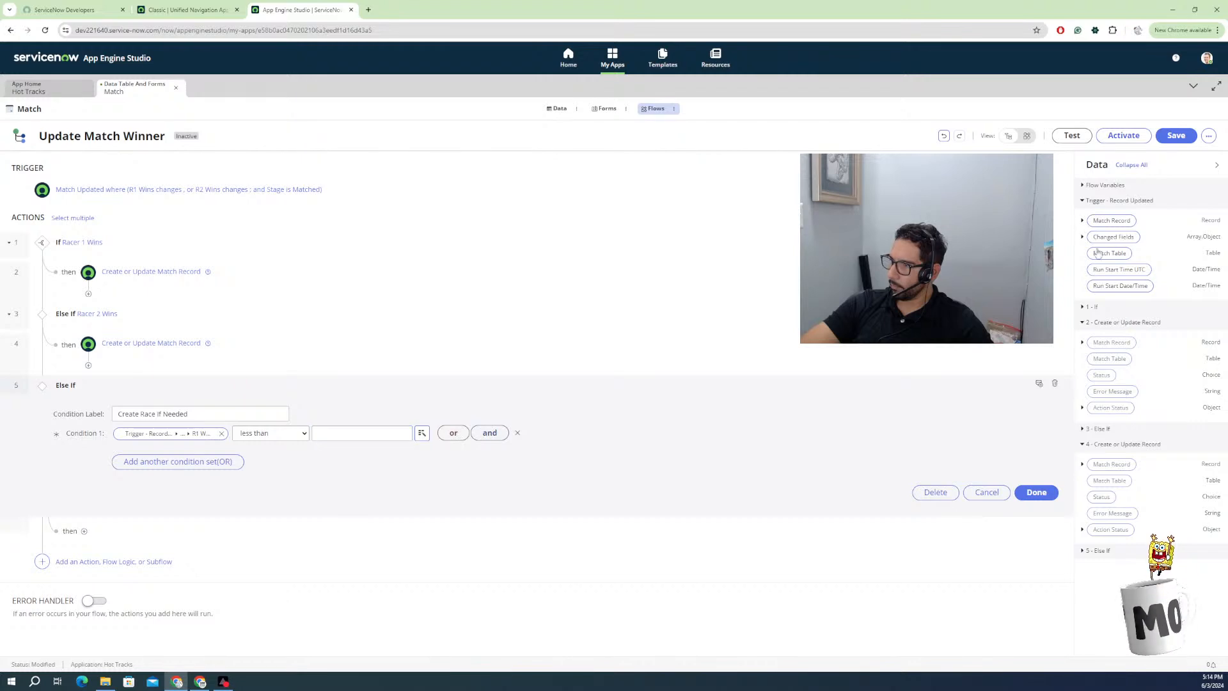
{"action": "left_click_drag", "start_coordinate": [1114, 548], "coordinate": [384, 434]}
Add a second AND condition requiring the Match Record's R2 Wins to be less than its Wins To Advance.
{"action": "left_click", "coordinate": [506, 433]}
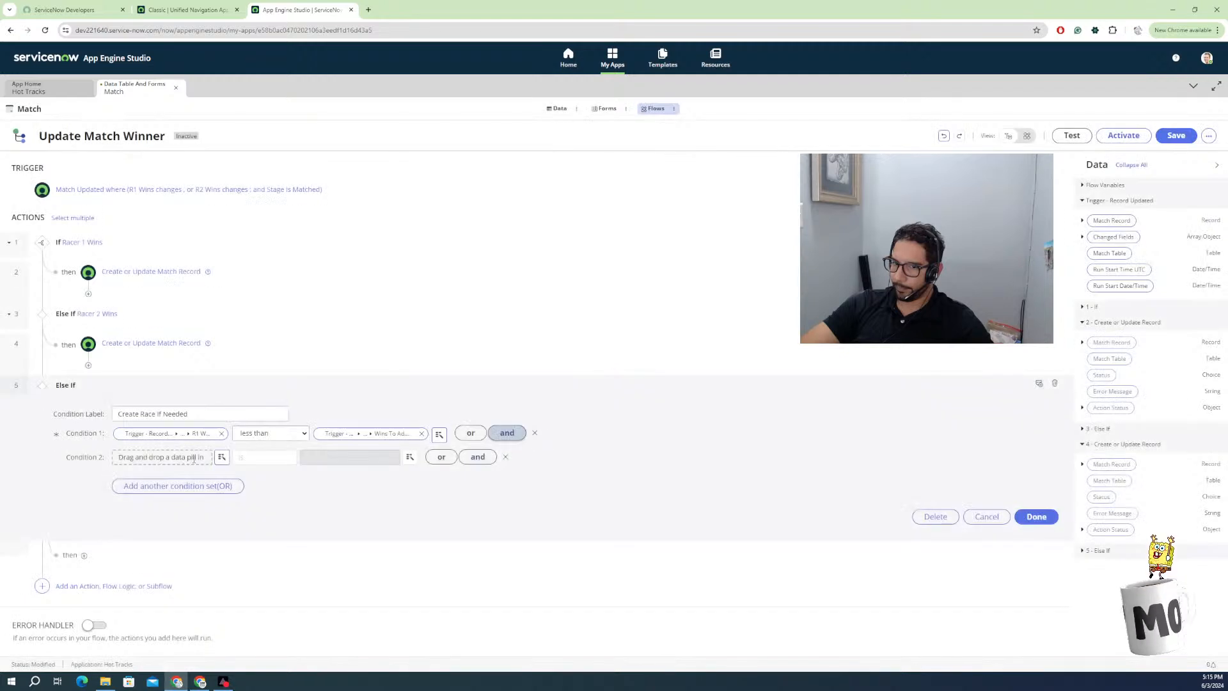
{"action": "left_click", "coordinate": [1082, 220]}
{"action": "left_click_drag", "start_coordinate": [1110, 351], "coordinate": [171, 456]}
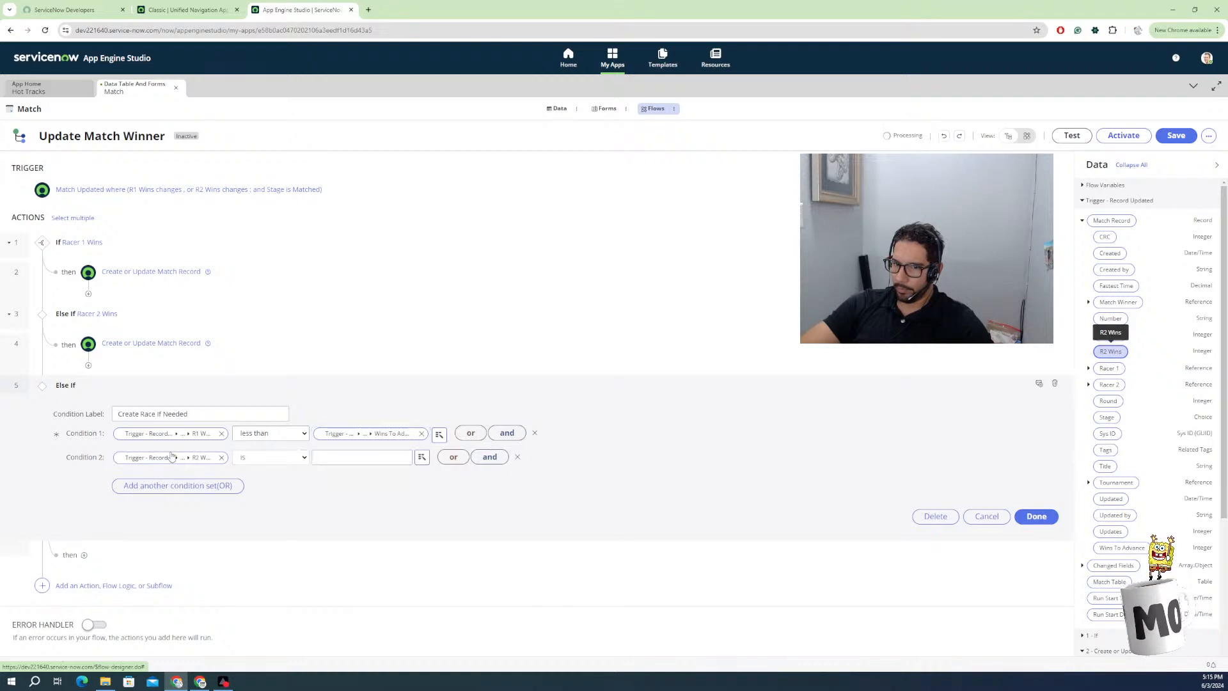
{"action": "left_click", "coordinate": [283, 458]}
{"action": "left_click", "coordinate": [254, 489]}
{"action": "left_click", "coordinate": [358, 456]}
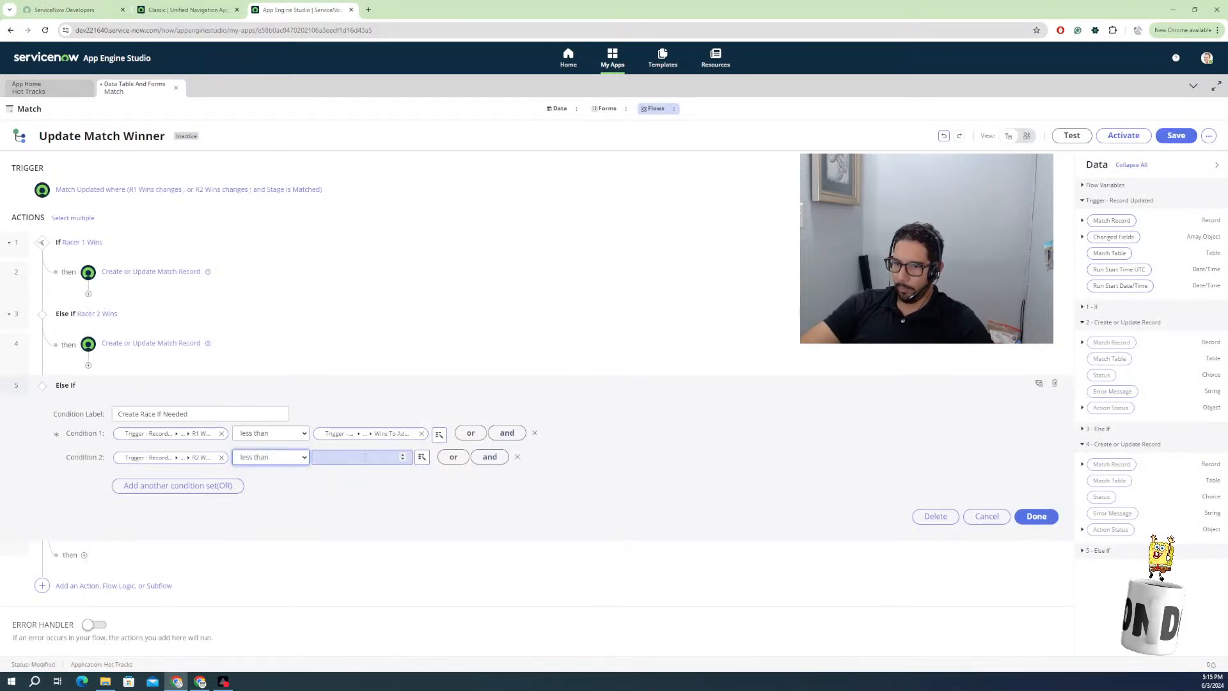
{"action": "left_click", "coordinate": [1082, 220]}
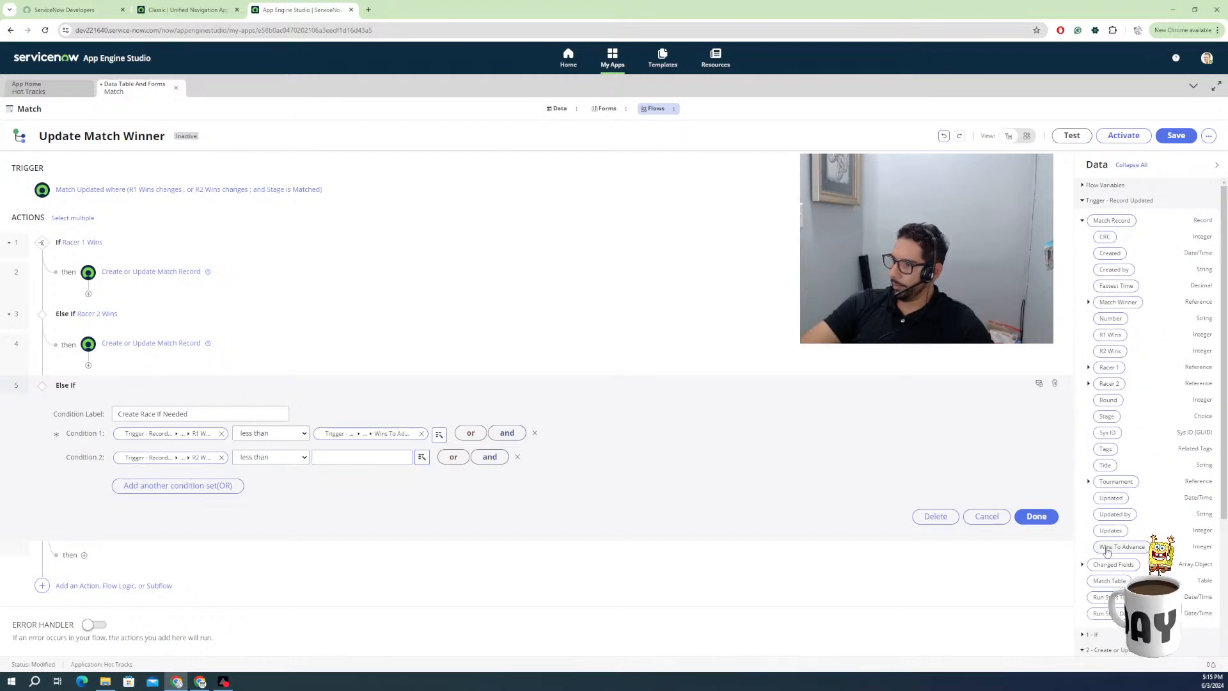
{"action": "left_click_drag", "start_coordinate": [1057, 545], "coordinate": [365, 461]}
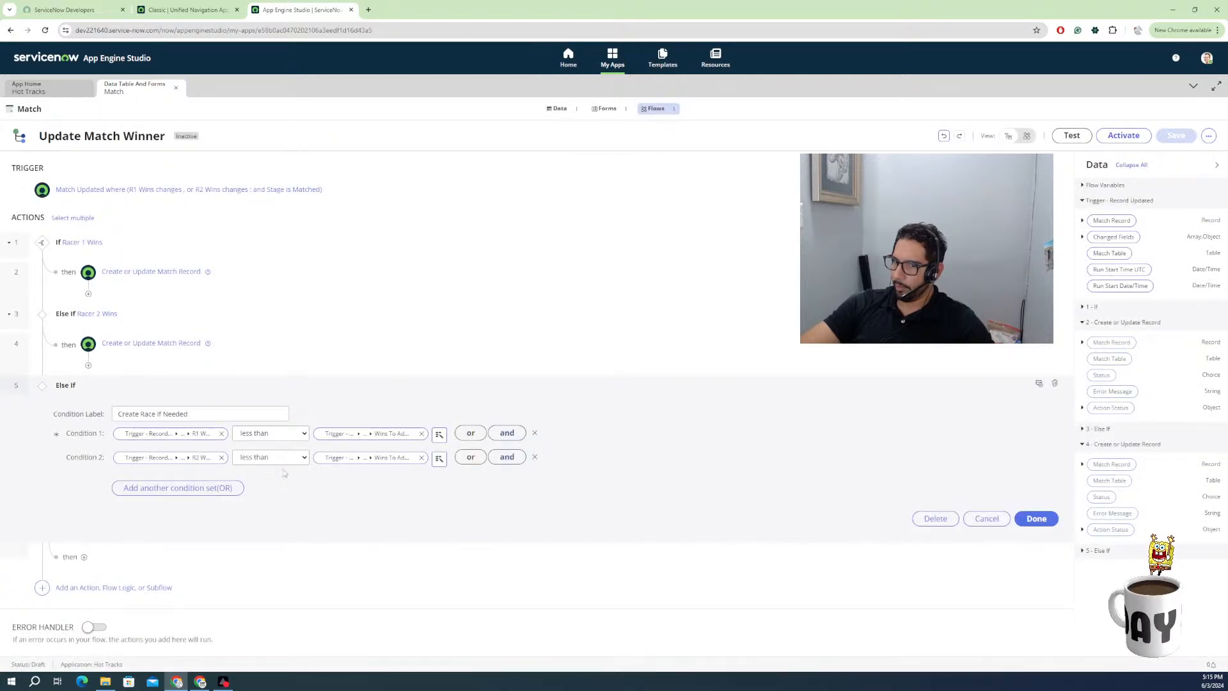
Add a third AND condition comparing the Match Record's CRC as greater than its Wins To Advance.
{"action": "left_click", "coordinate": [506, 456]}
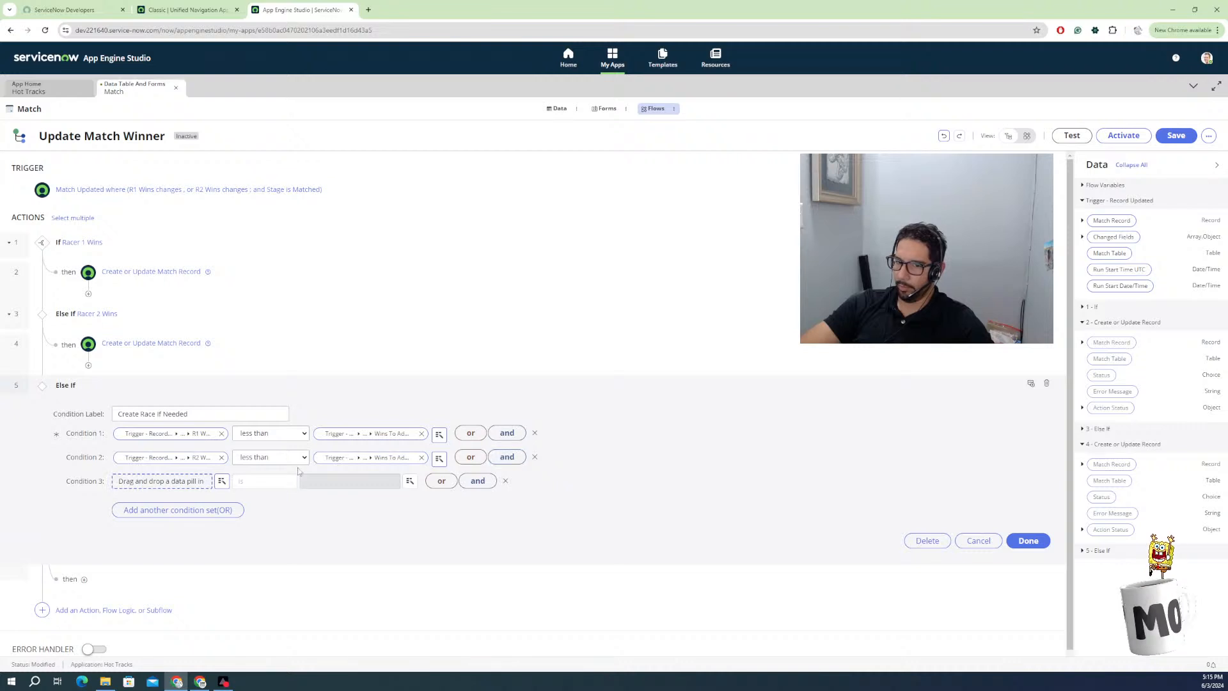
{"action": "left_click", "coordinate": [1100, 223]}
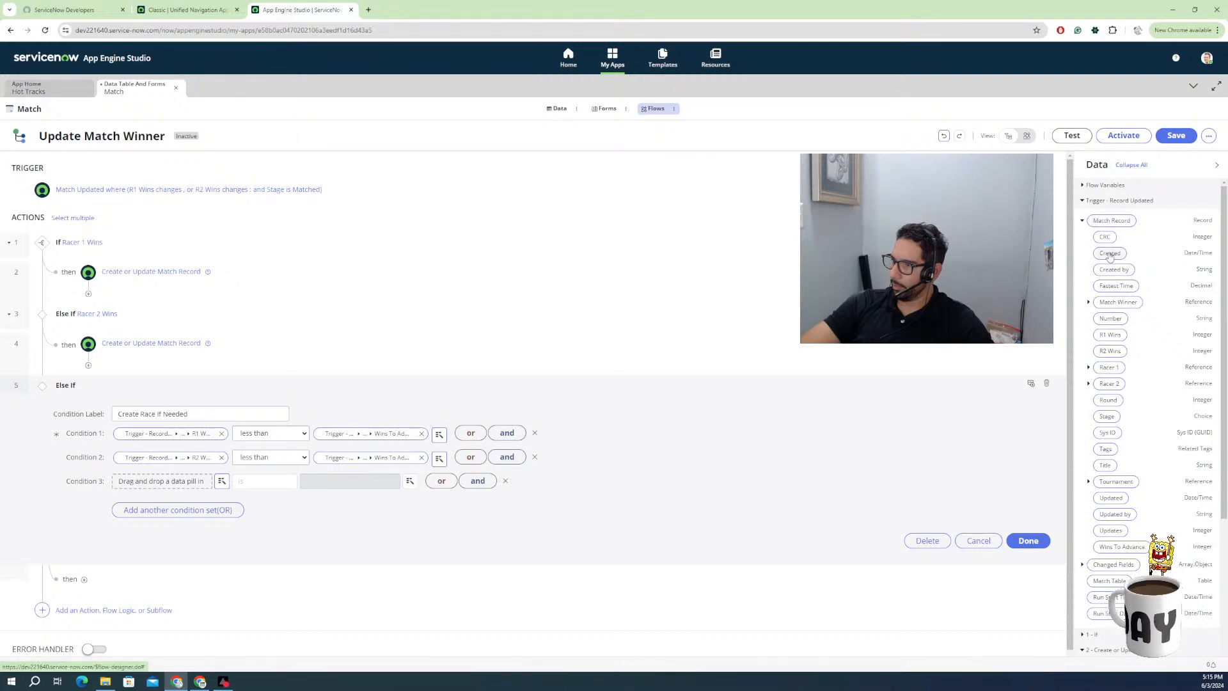
{"action": "left_click_drag", "start_coordinate": [1107, 241], "coordinate": [188, 480]}
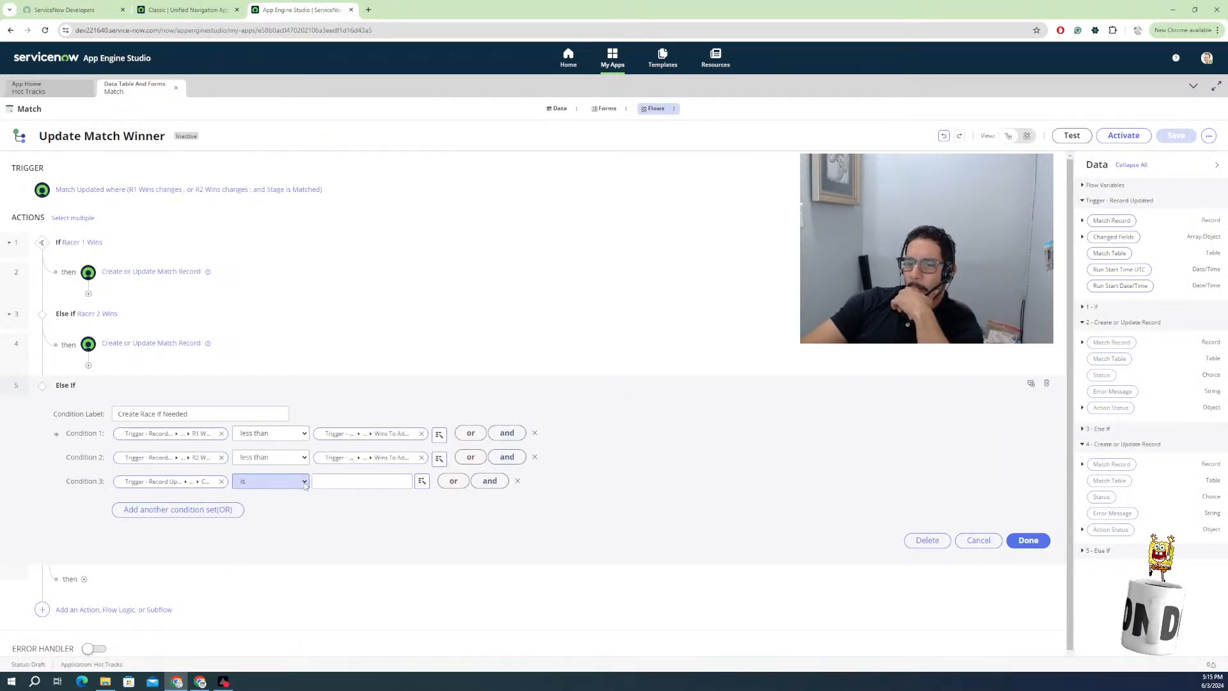
{"action": "left_click", "coordinate": [305, 485]}
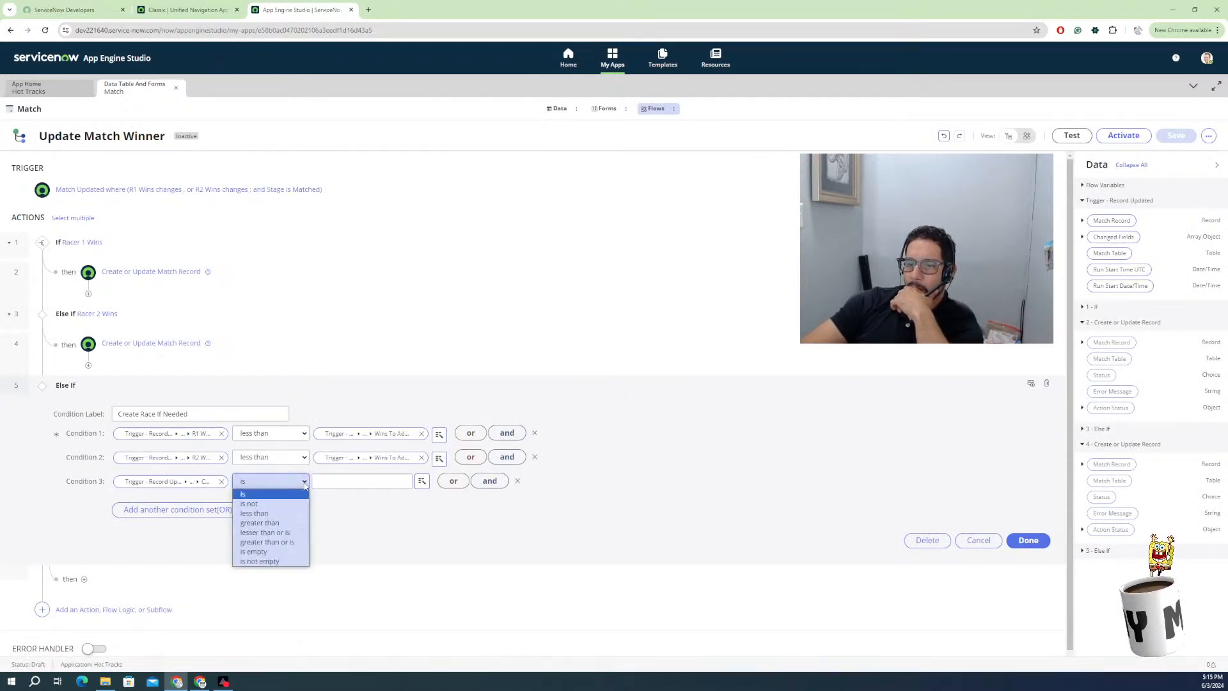
{"action": "left_click", "coordinate": [272, 523]}
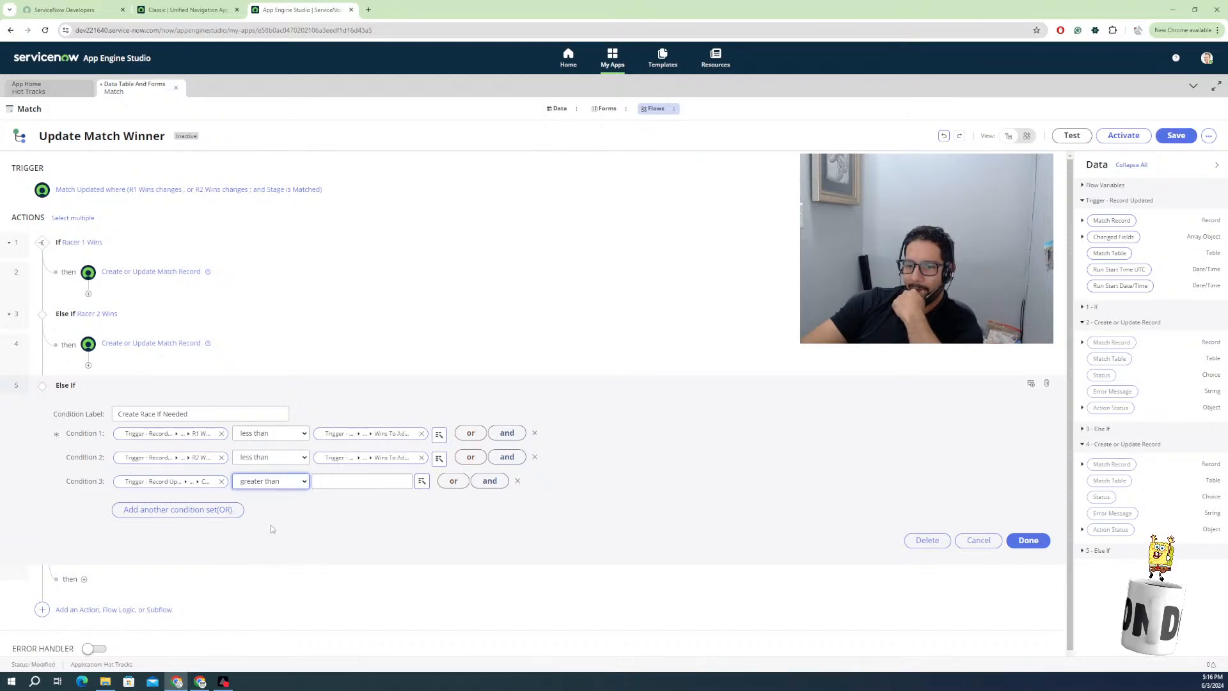
{"action": "left_click", "coordinate": [345, 481]}
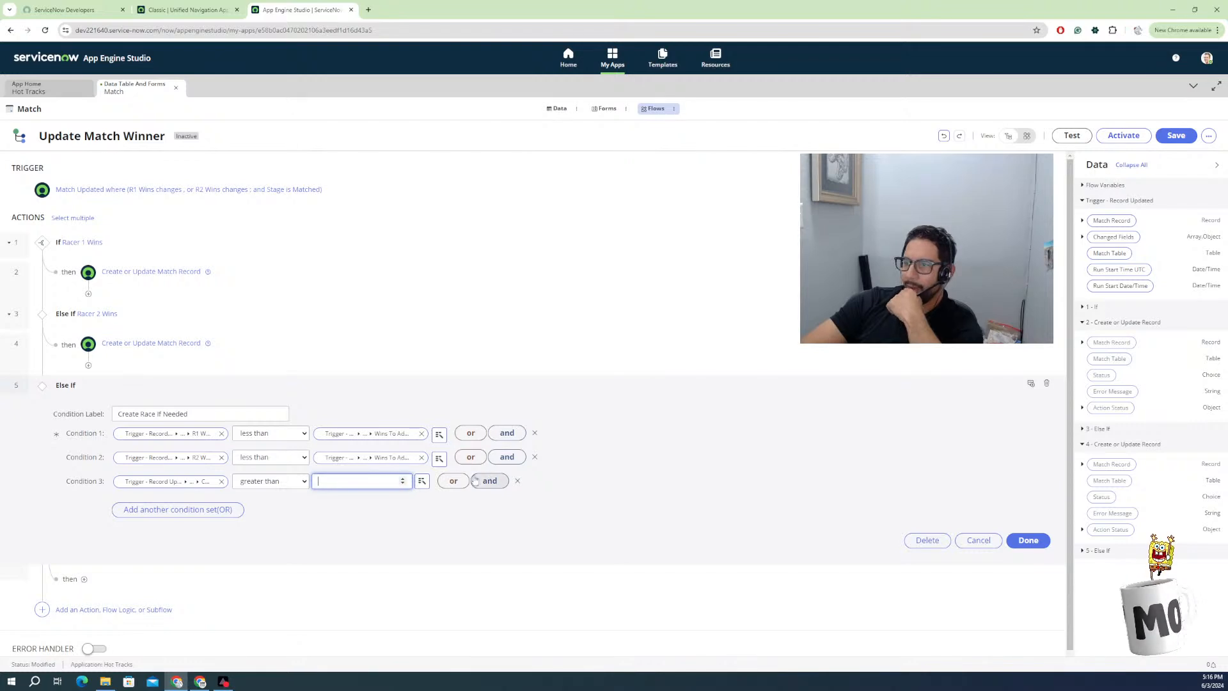
{"action": "left_click", "coordinate": [1082, 221]}
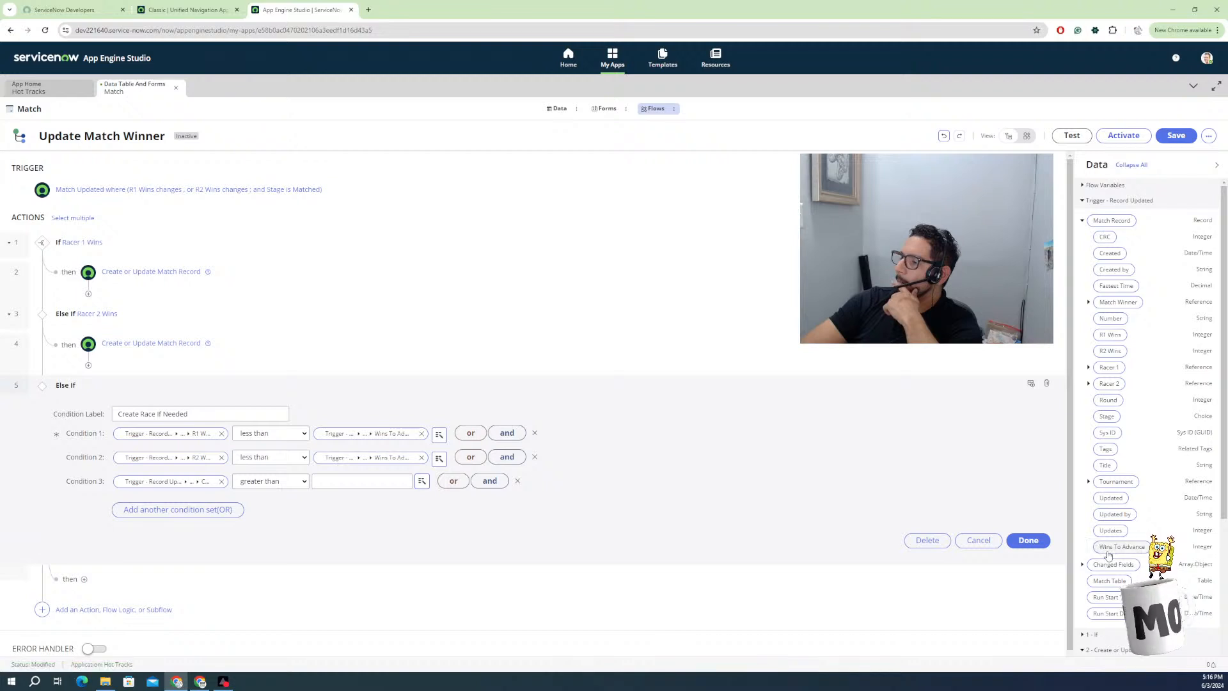
{"action": "left_click_drag", "start_coordinate": [1109, 550], "coordinate": [362, 481]}
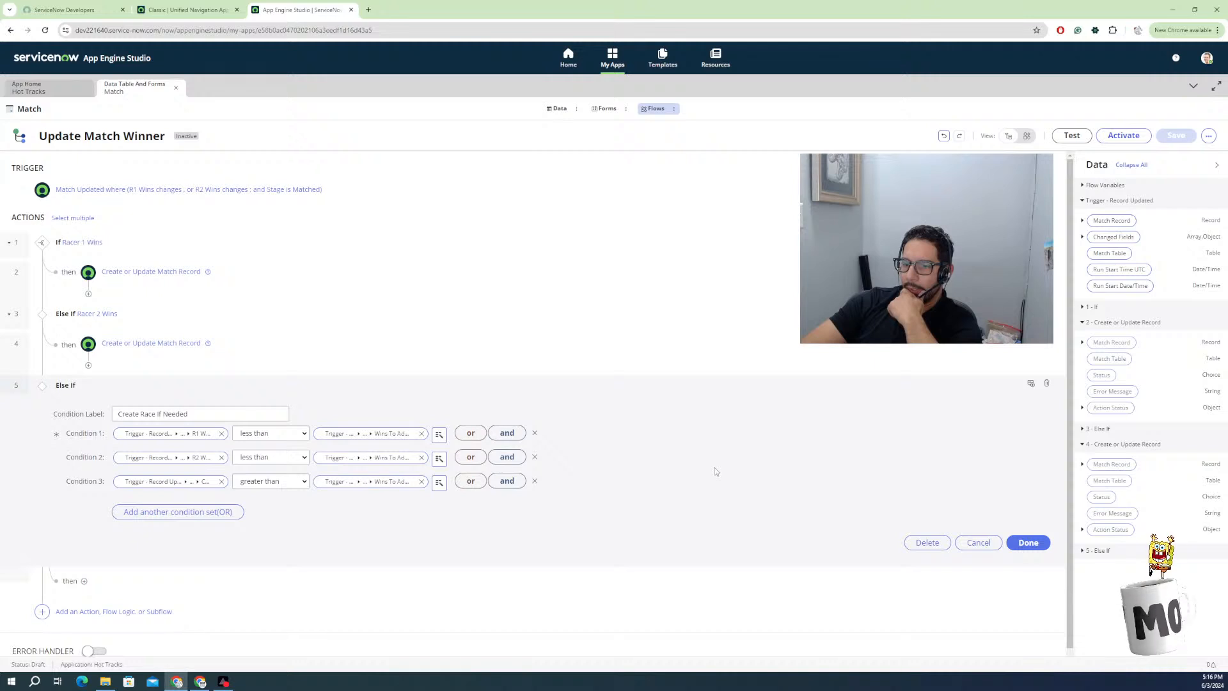
Change the third condition's operator to greater than or is, and finish editing Create Race If Needed.
{"action": "left_click", "coordinate": [285, 486]}
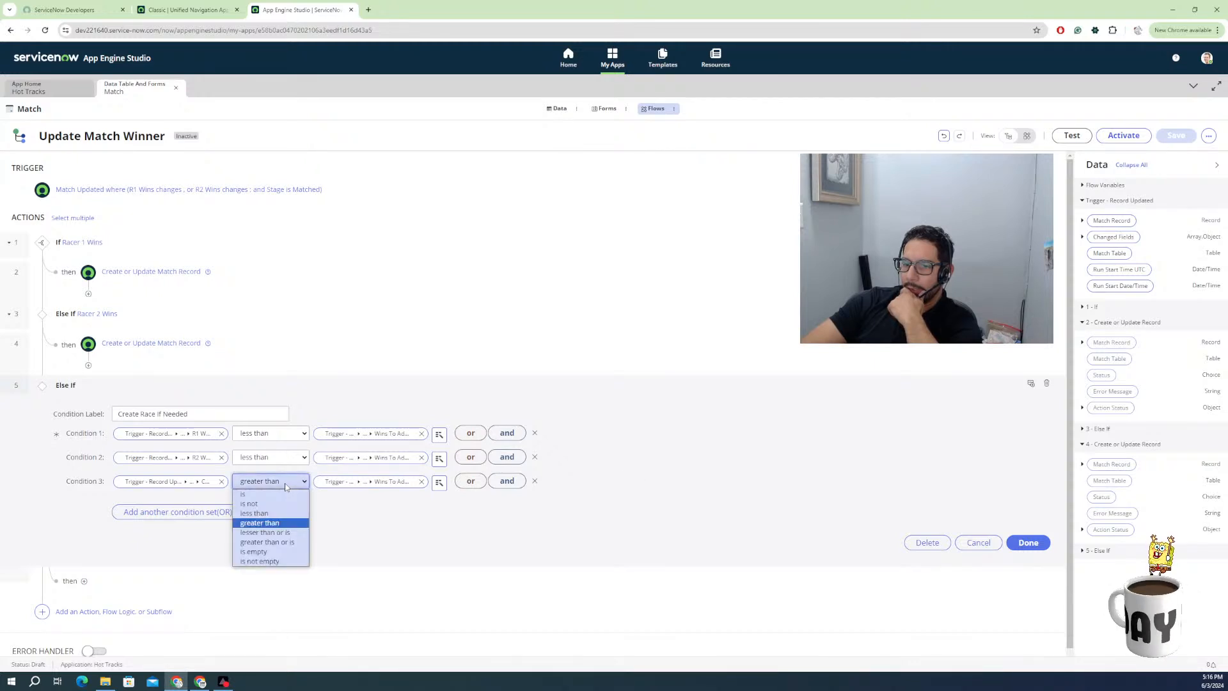
{"action": "left_click", "coordinate": [287, 543]}
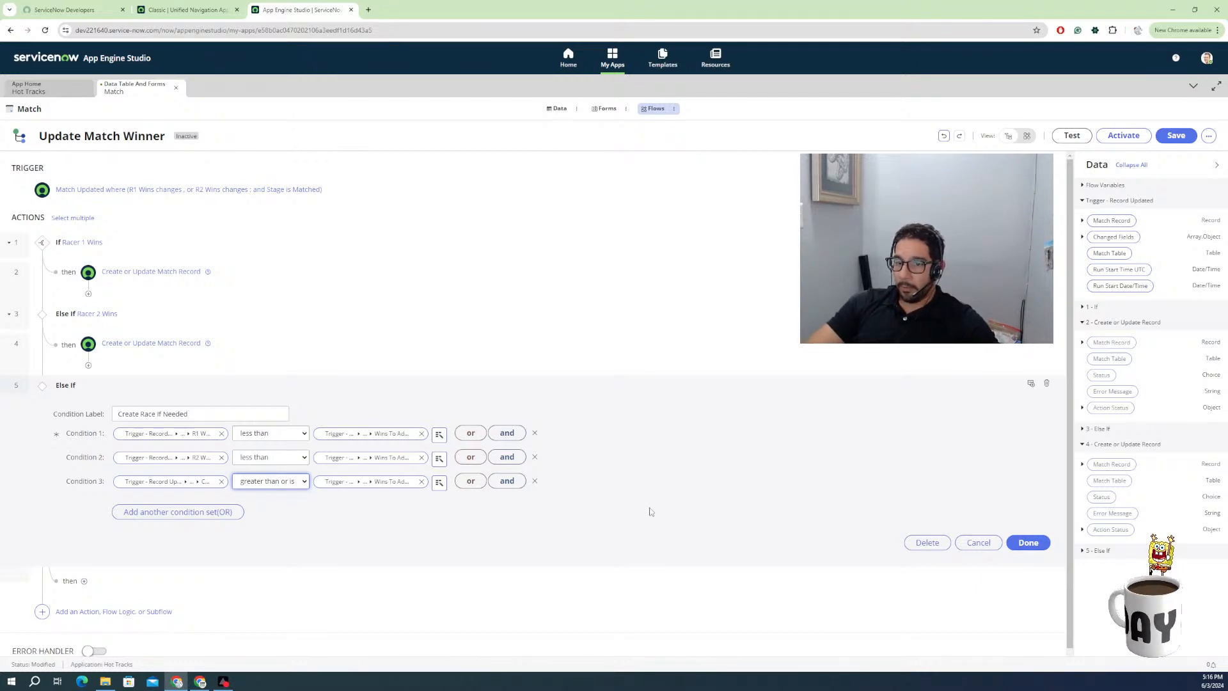
{"action": "left_click", "coordinate": [506, 527]}
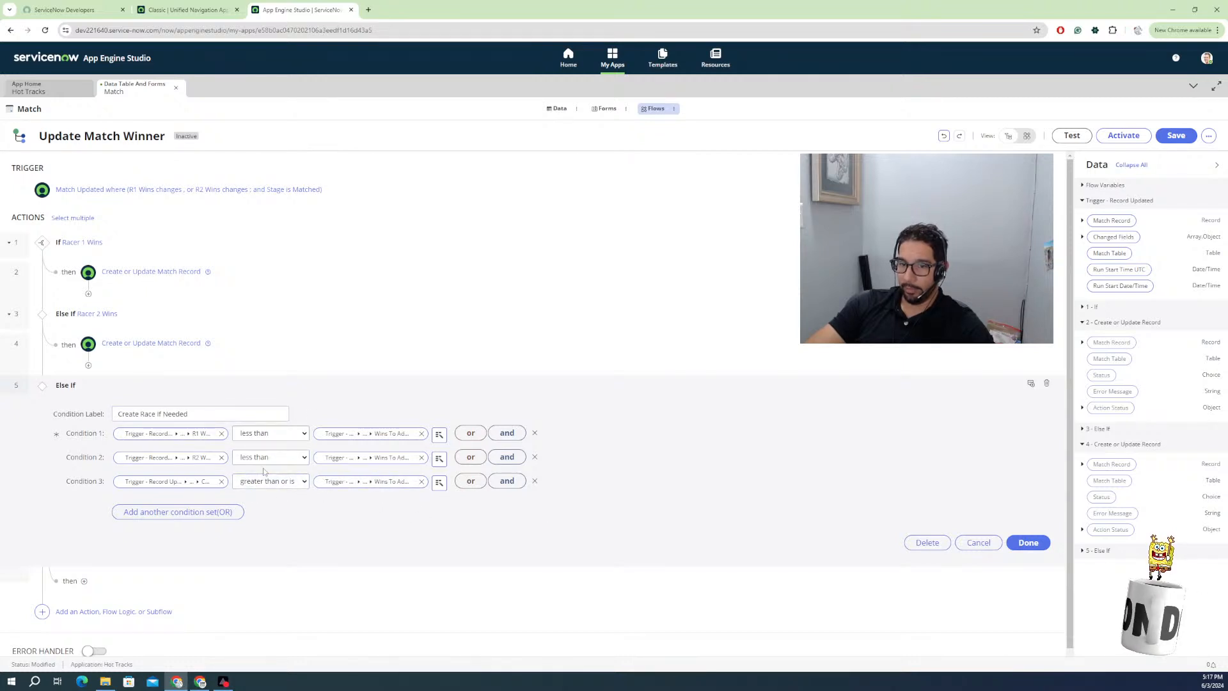
{"action": "left_click", "coordinate": [1026, 543]}
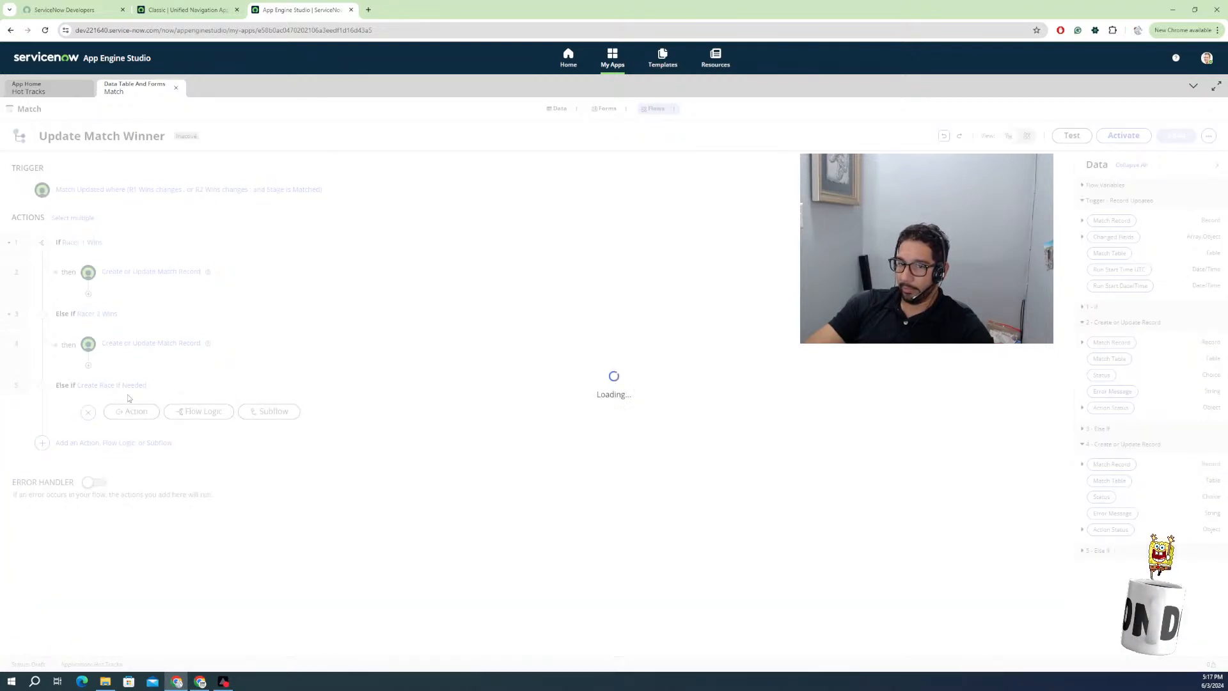
Change the action under Racer 1 Wins to Update Record.
{"action": "left_click", "coordinate": [133, 386]}
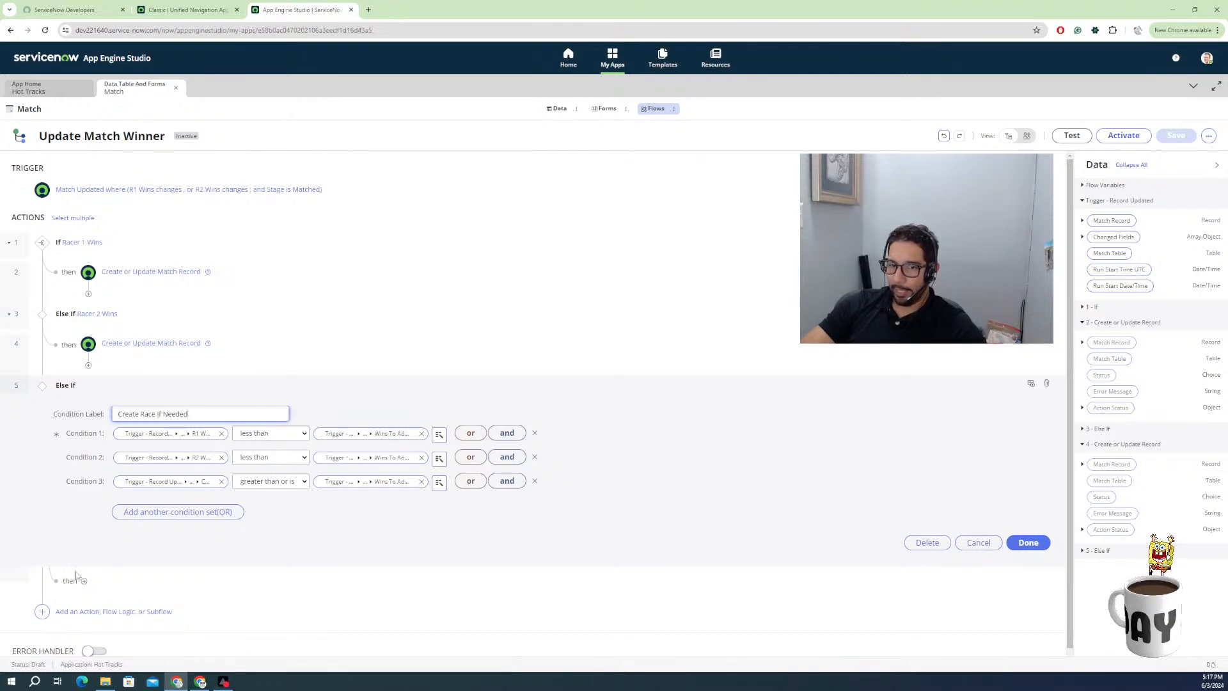
{"action": "left_click", "coordinate": [177, 346]}
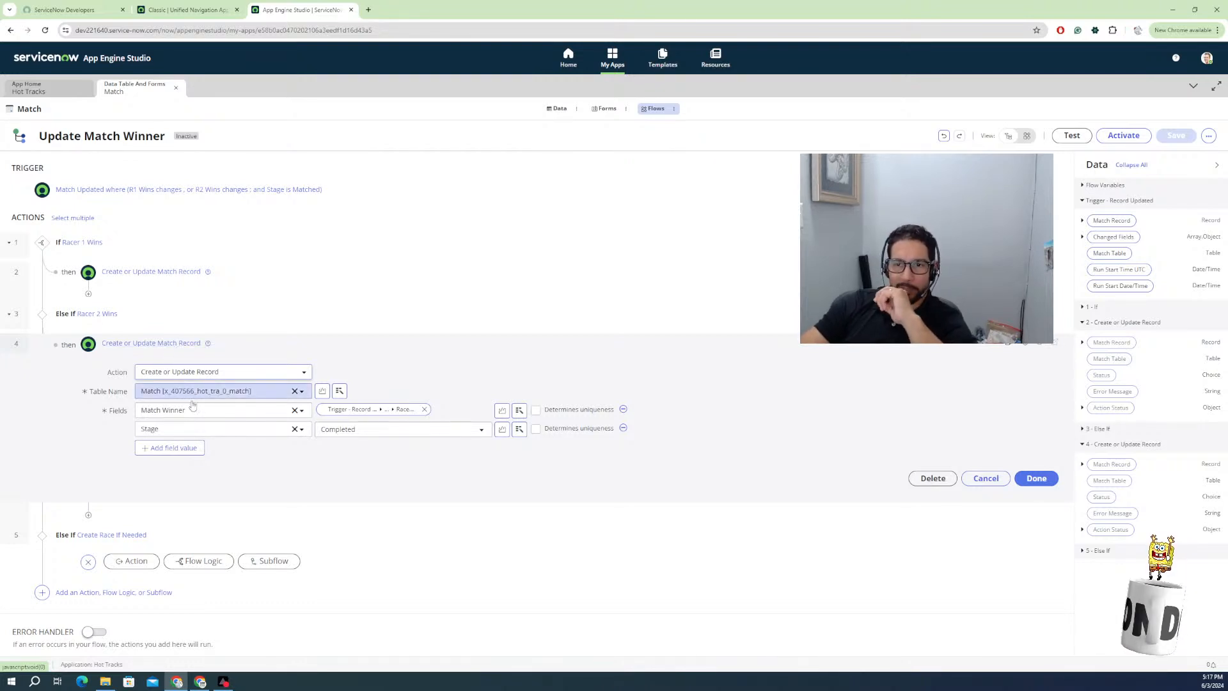
{"action": "left_click", "coordinate": [122, 272]}
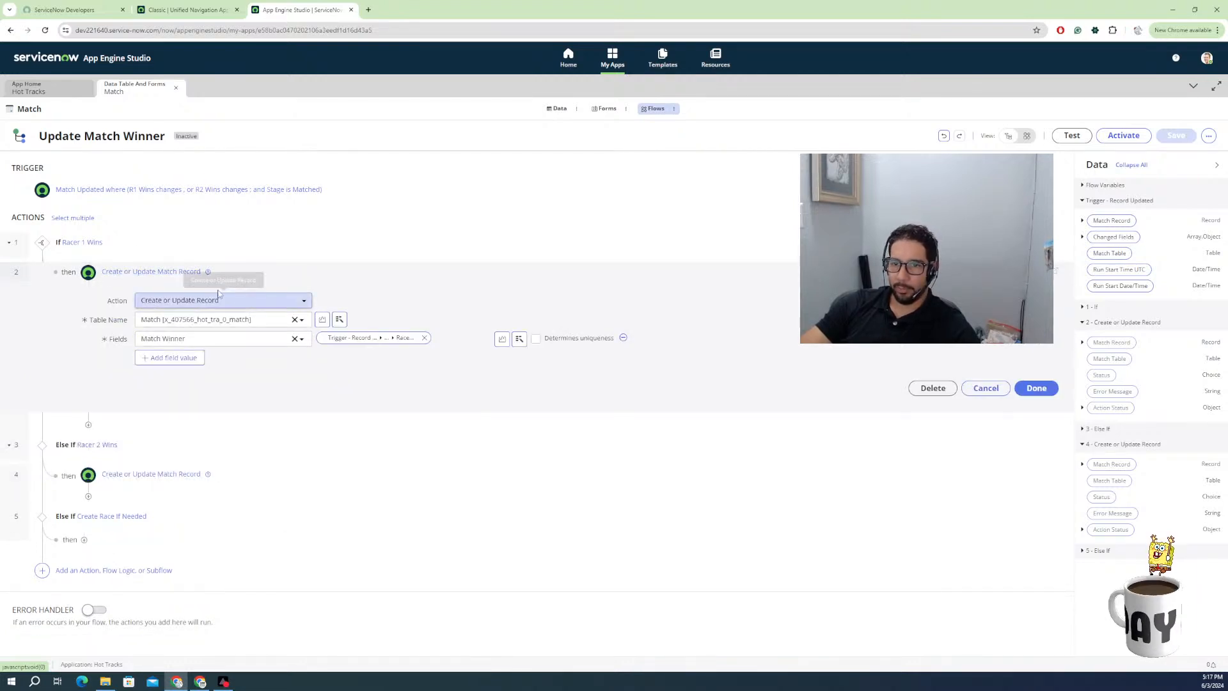
{"action": "left_click", "coordinate": [169, 305]}
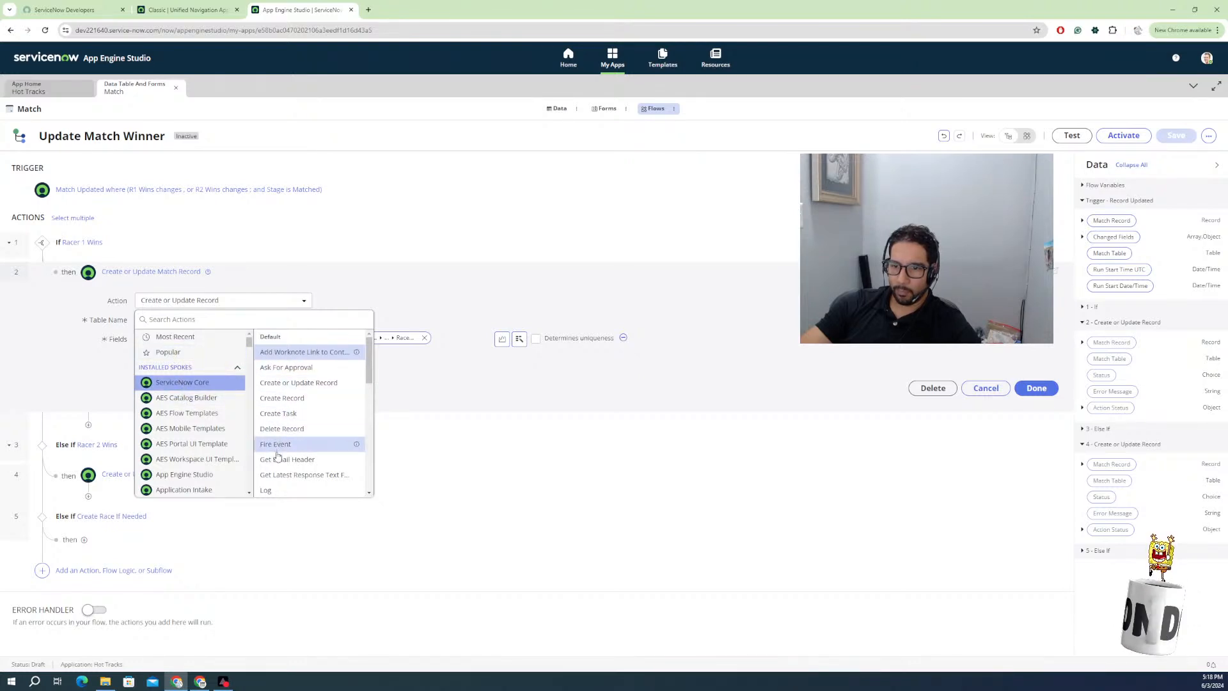
{"action": "scroll", "coordinate": [276, 425], "scroll_direction": "down", "scroll_amount": 1}
{"action": "scroll", "coordinate": [288, 455], "scroll_direction": "down", "scroll_amount": 2}
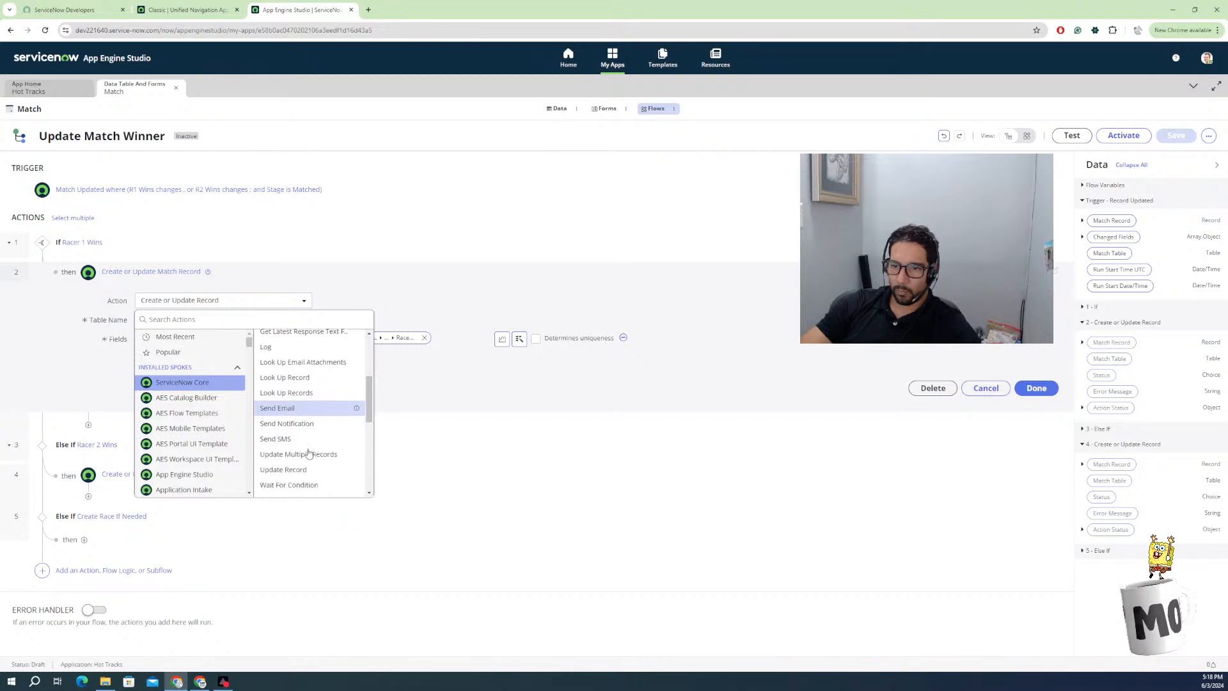
{"action": "left_click", "coordinate": [293, 469]}
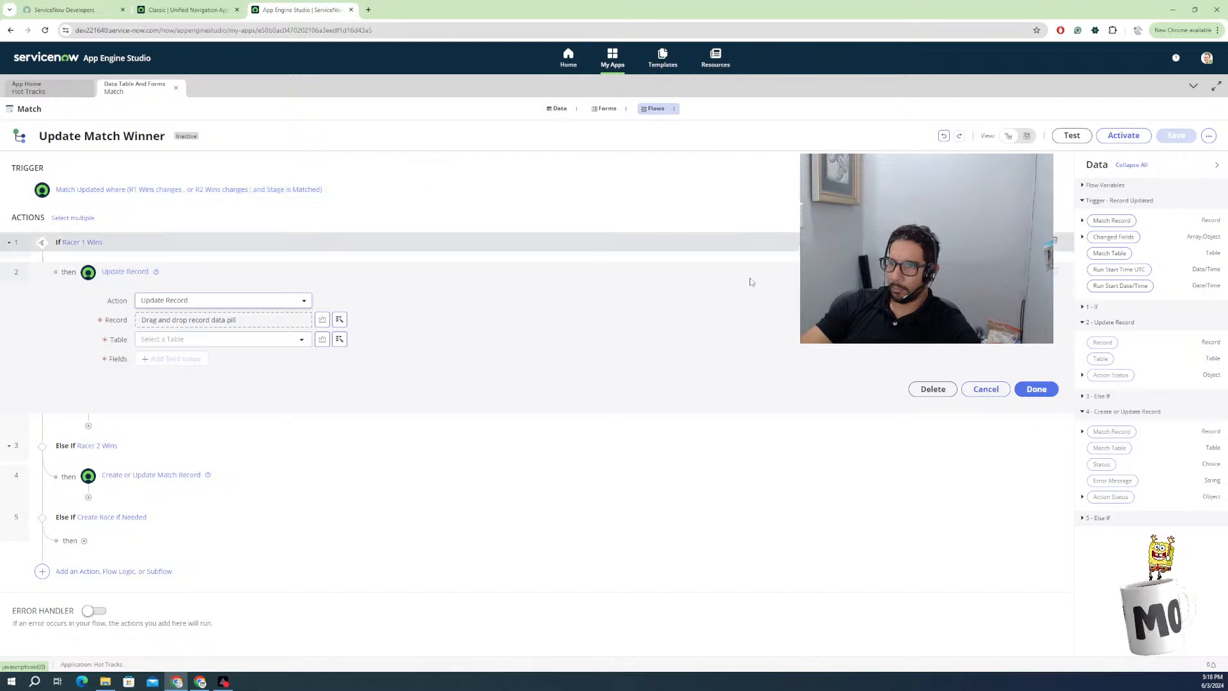
Set the Racer 1 Wins update action's record to the trigger's Match Record.
{"action": "left_click_drag", "start_coordinate": [1112, 220], "coordinate": [208, 338]}
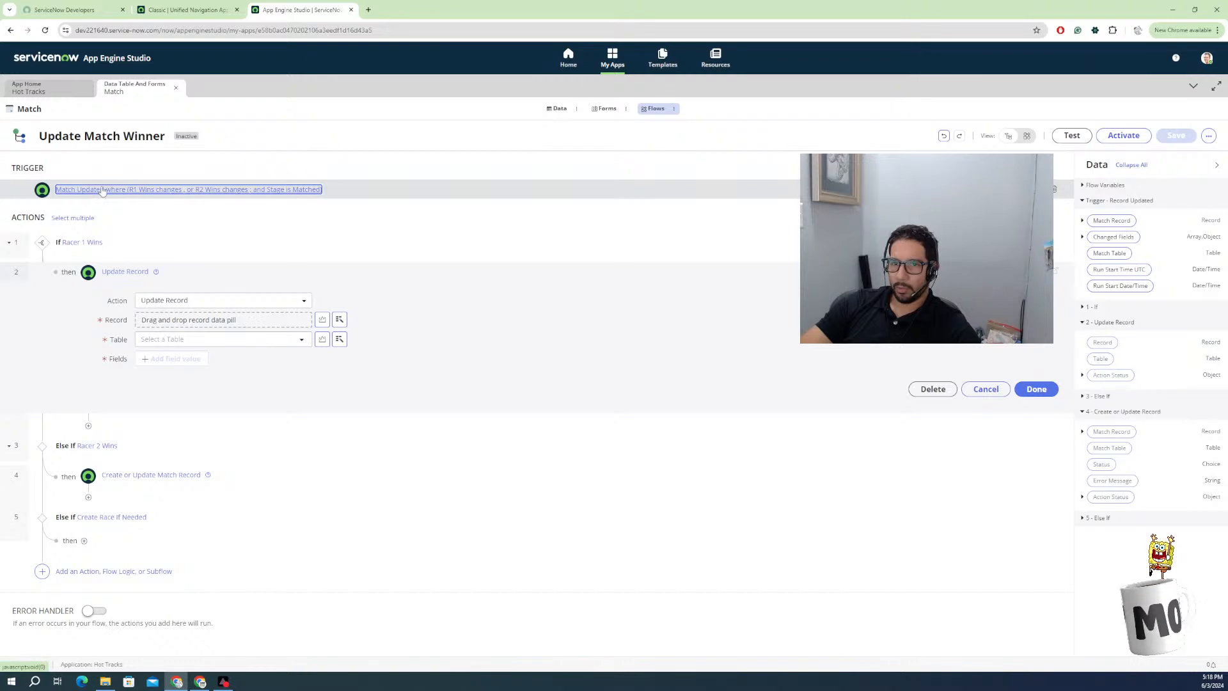
{"action": "left_click", "coordinate": [135, 193]}
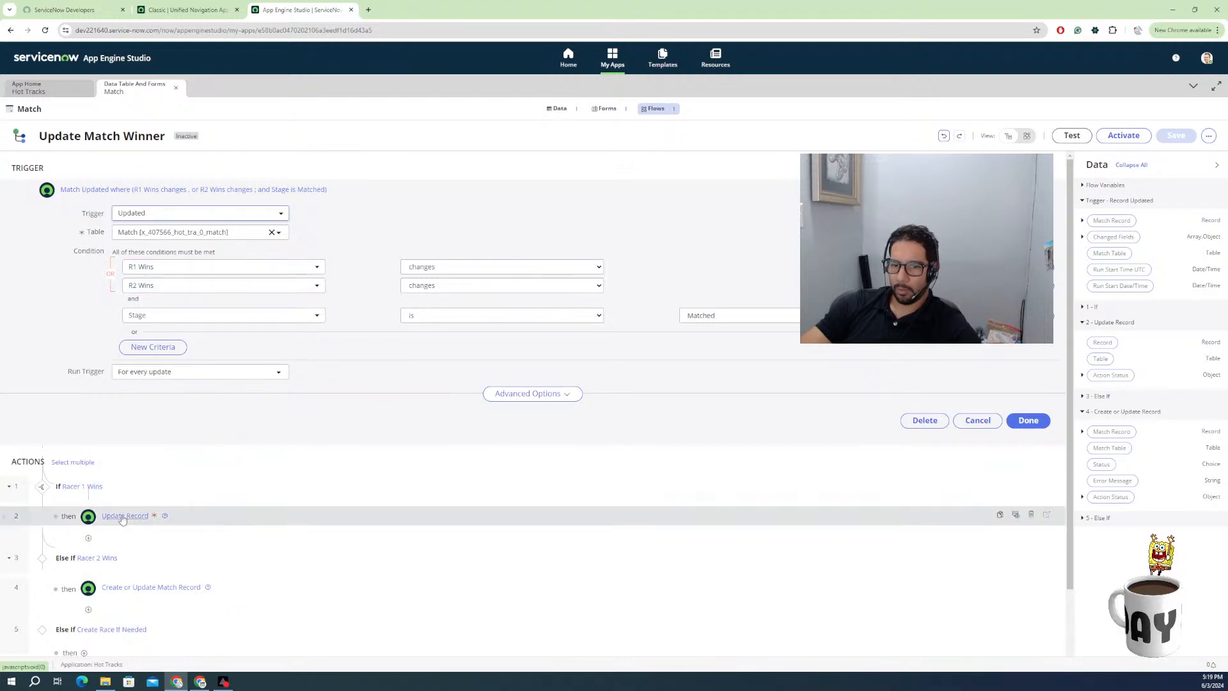
{"action": "left_click", "coordinate": [123, 516]}
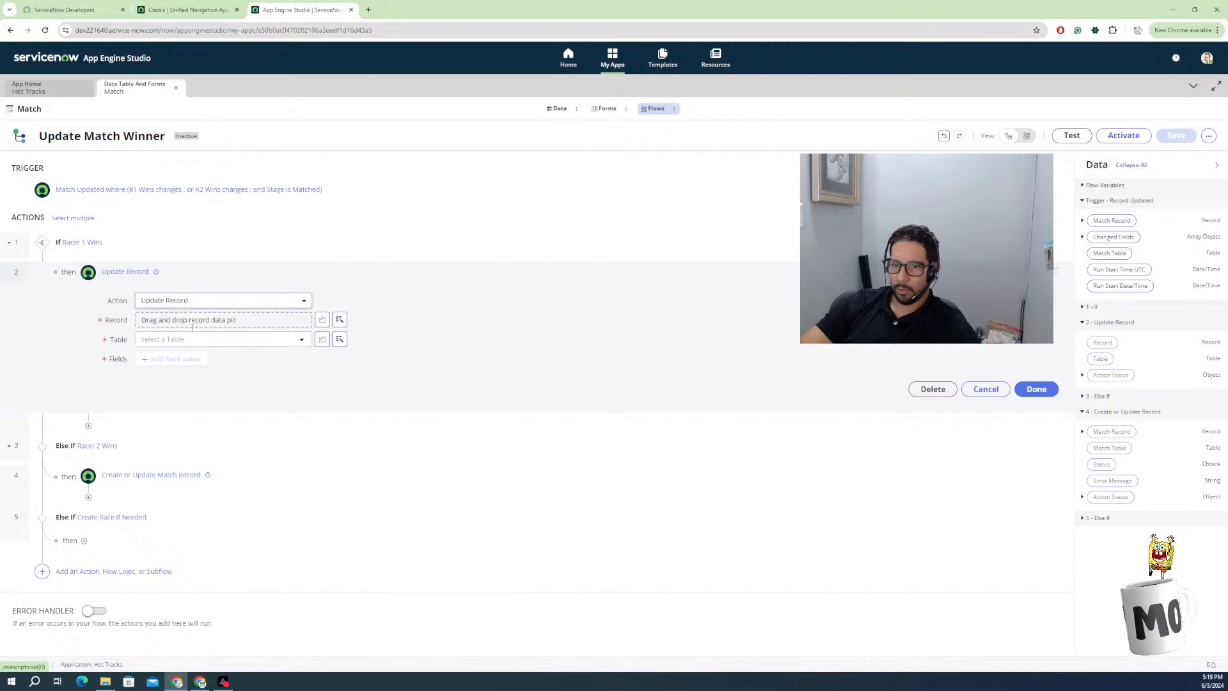
{"action": "left_click_drag", "start_coordinate": [1111, 224], "coordinate": [234, 321]}
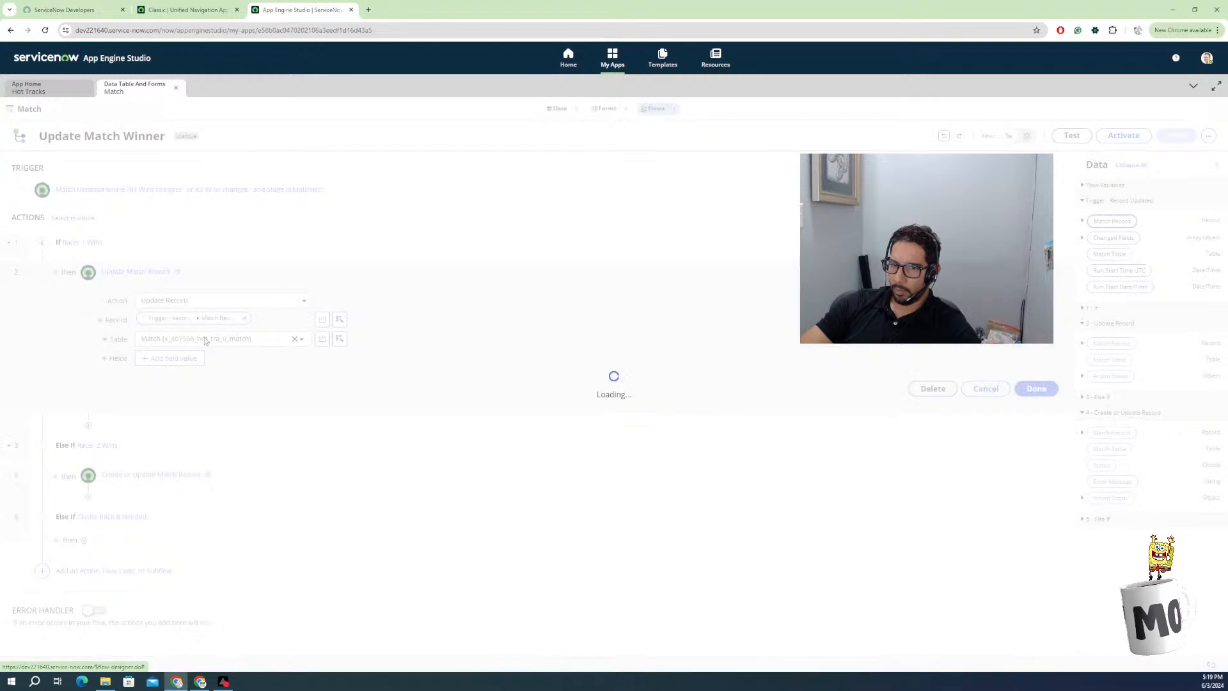
Add a Match Winner field to the Racer 1 Wins update and set it to the trigger Match Record's Racer 1.
{"action": "left_click", "coordinate": [154, 359]}
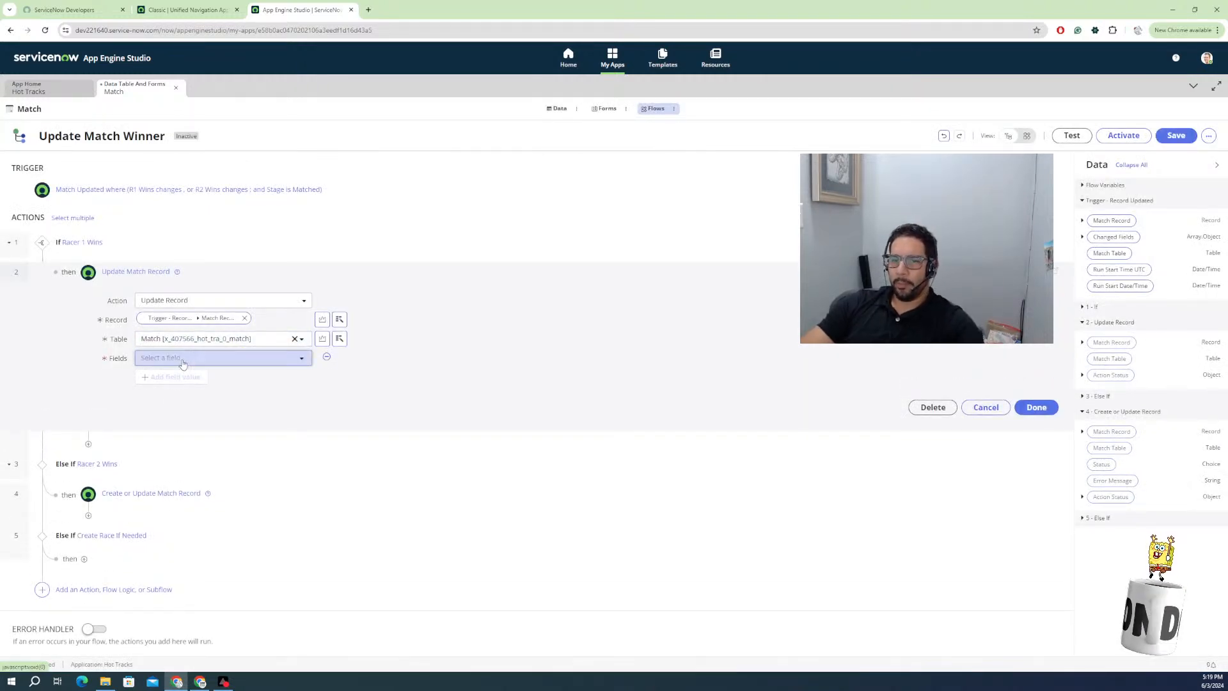
{"action": "left_click", "coordinate": [182, 360]}
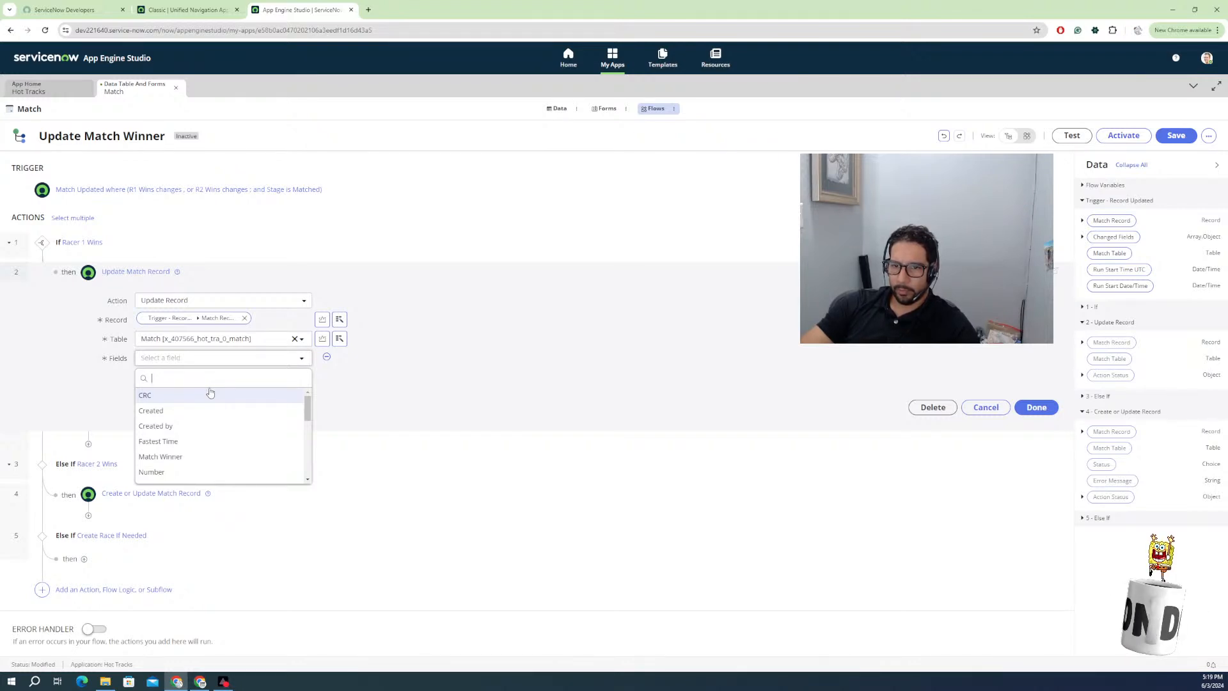
{"action": "left_click", "coordinate": [182, 457]}
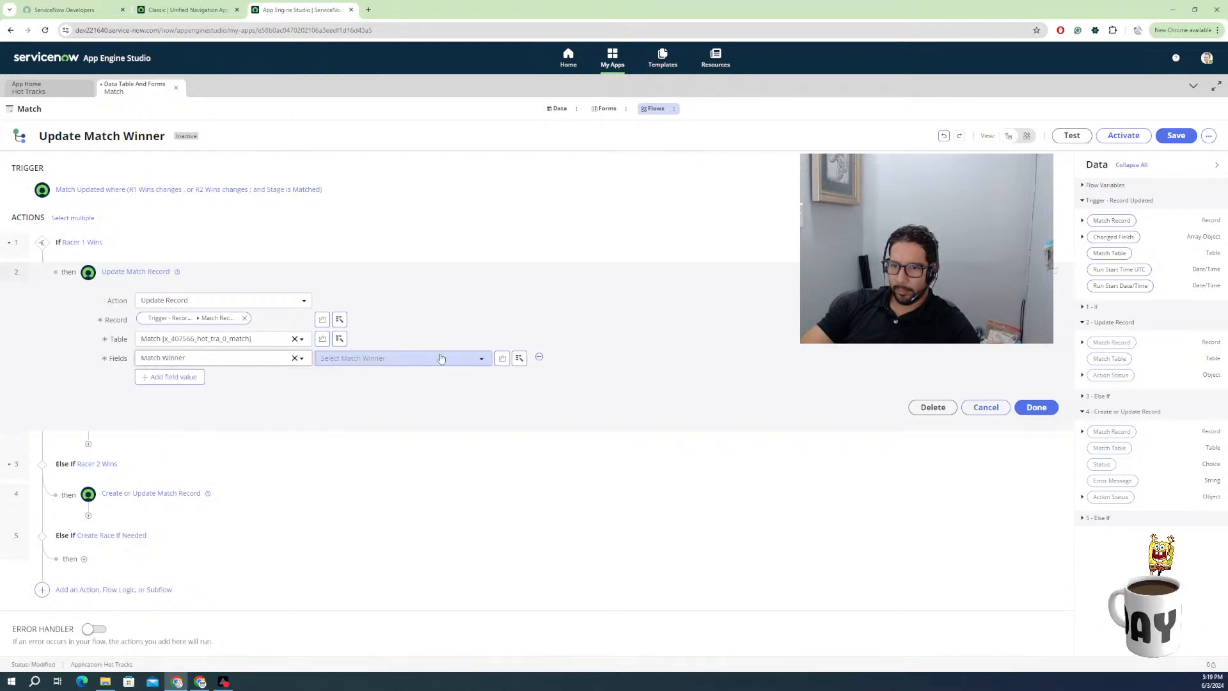
{"action": "left_click", "coordinate": [1082, 220]}
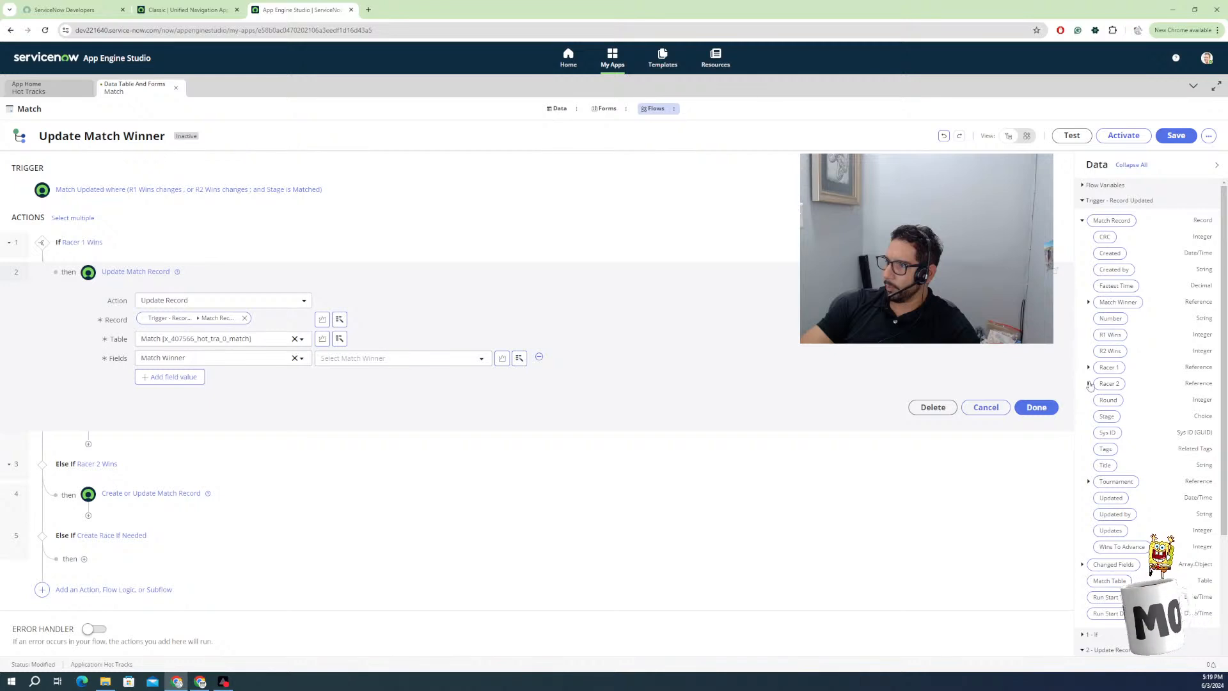
{"action": "left_click_drag", "start_coordinate": [1099, 374], "coordinate": [360, 367]}
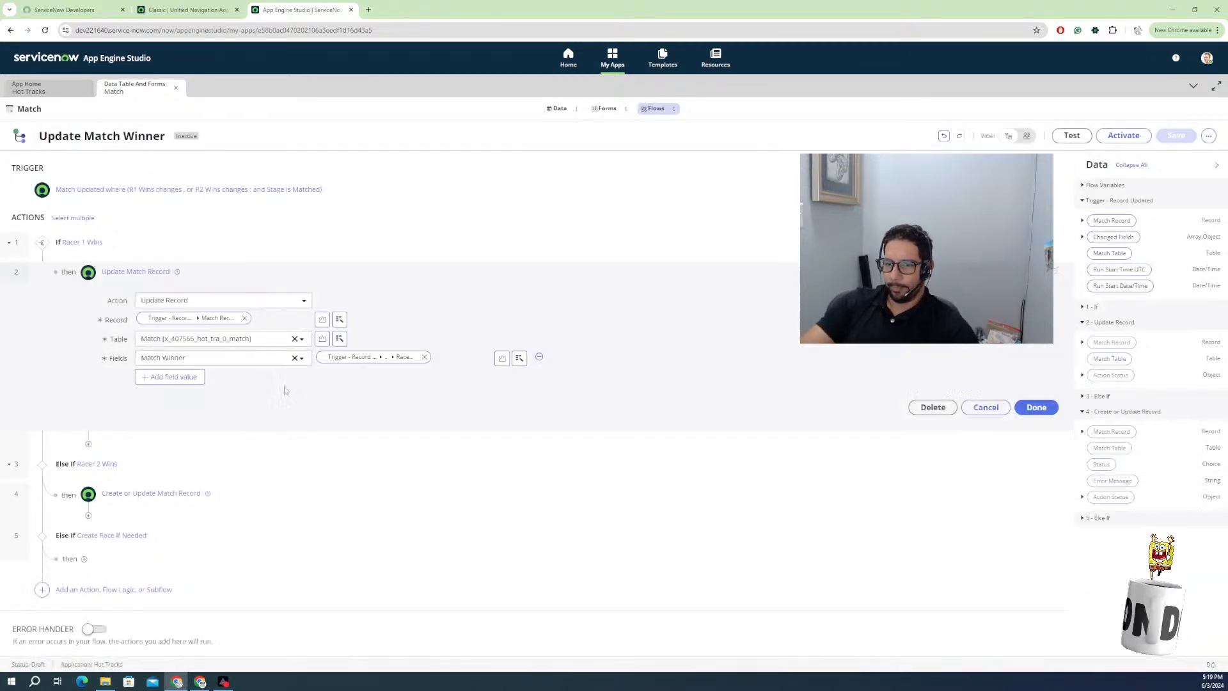
Add a Stage field to the Racer 1 Wins update action and set it to Completed.
{"action": "left_click", "coordinate": [179, 377]}
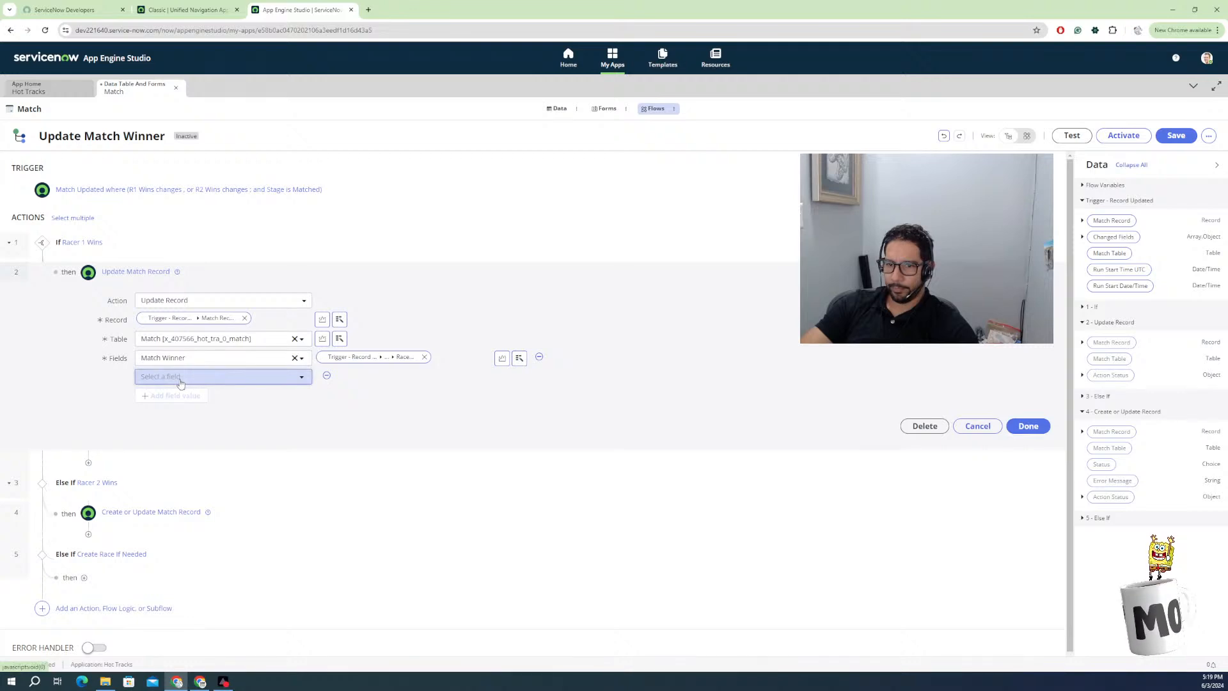
{"action": "left_click", "coordinate": [179, 380]}
{"action": "scroll", "coordinate": [185, 477], "scroll_direction": "down", "scroll_amount": 1}
{"action": "scroll", "coordinate": [185, 478], "scroll_direction": "down", "scroll_amount": 3}
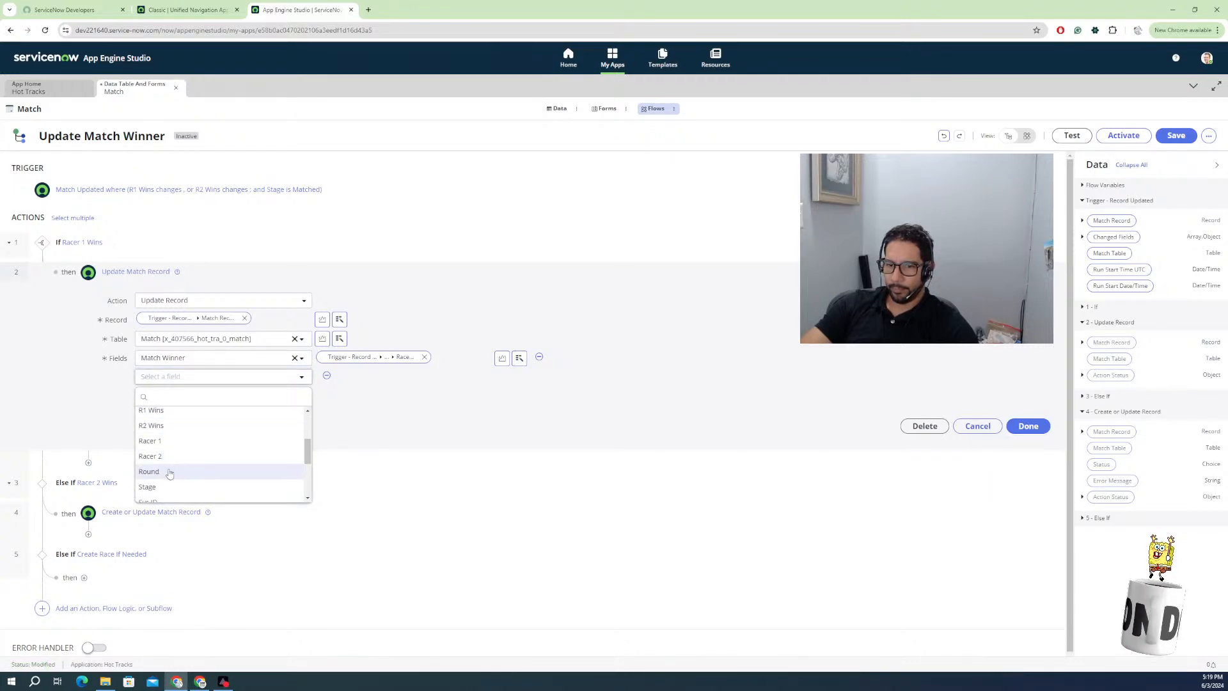
{"action": "left_click", "coordinate": [168, 491]}
{"action": "left_click", "coordinate": [361, 378]}
{"action": "left_click", "coordinate": [337, 424]}
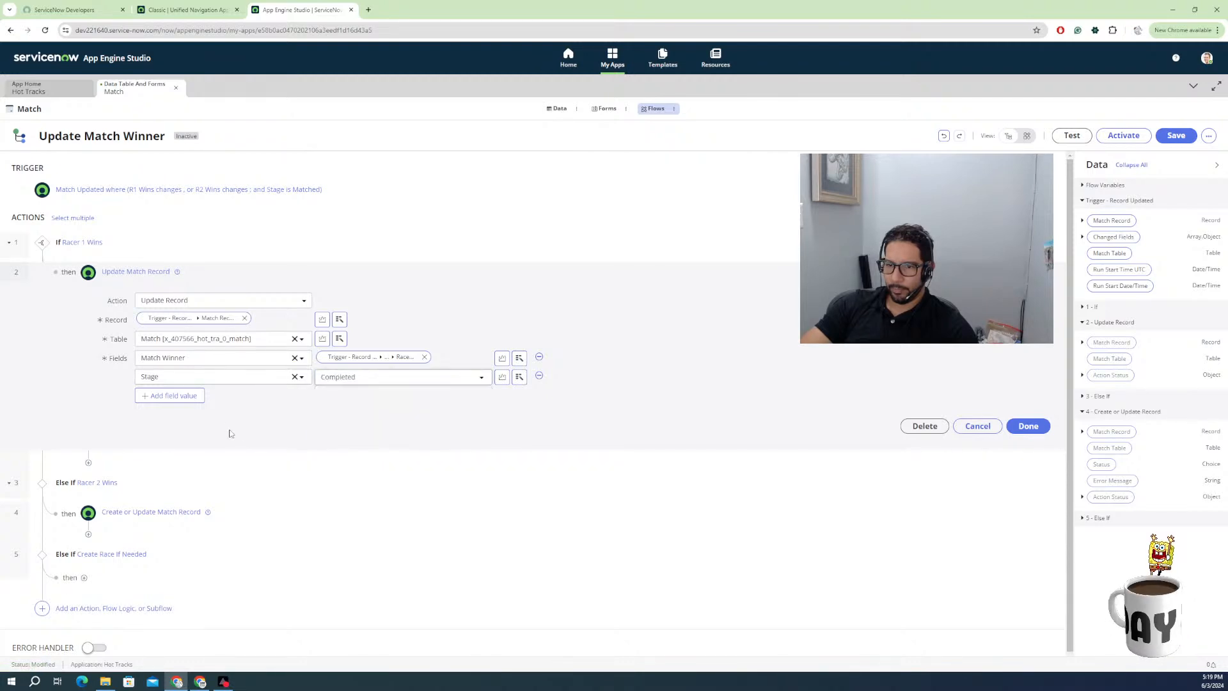
{"action": "left_click", "coordinate": [316, 428]}
{"action": "scroll", "coordinate": [248, 438], "scroll_direction": "down", "scroll_amount": 2}
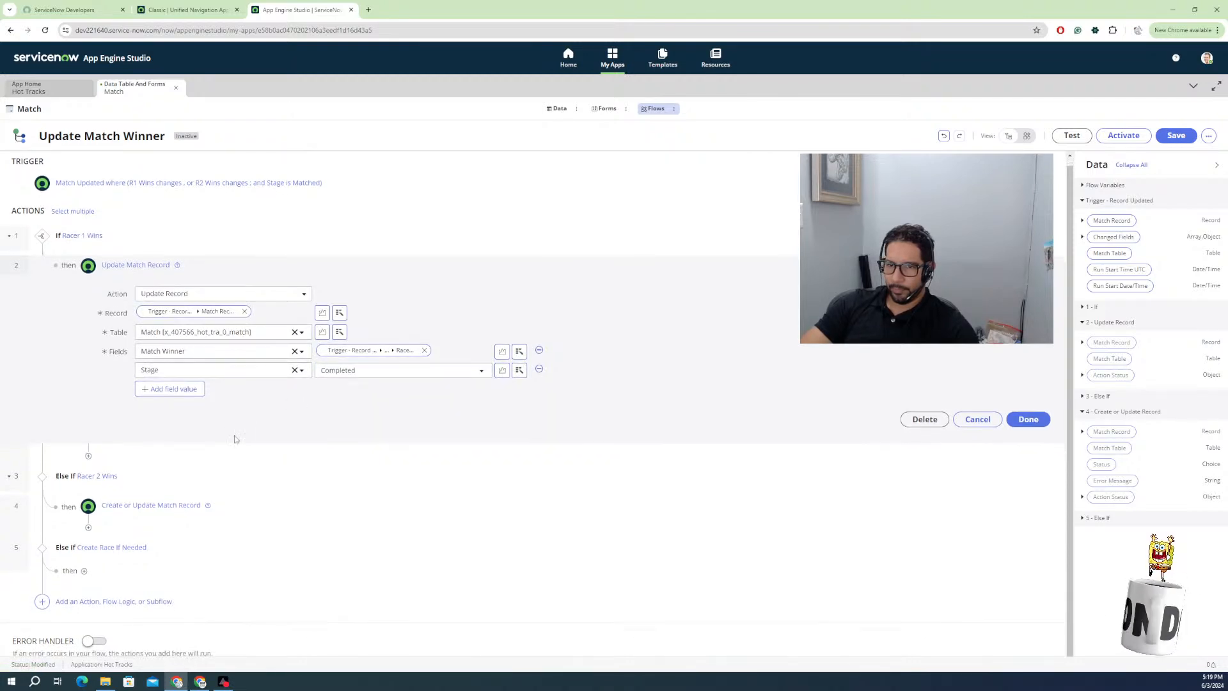
{"action": "left_click", "coordinate": [170, 388]}
{"action": "left_click", "coordinate": [173, 390]}
{"action": "scroll", "coordinate": [176, 457], "scroll_direction": "down", "scroll_amount": 3}
{"action": "scroll", "coordinate": [178, 460], "scroll_direction": "down", "scroll_amount": 4}
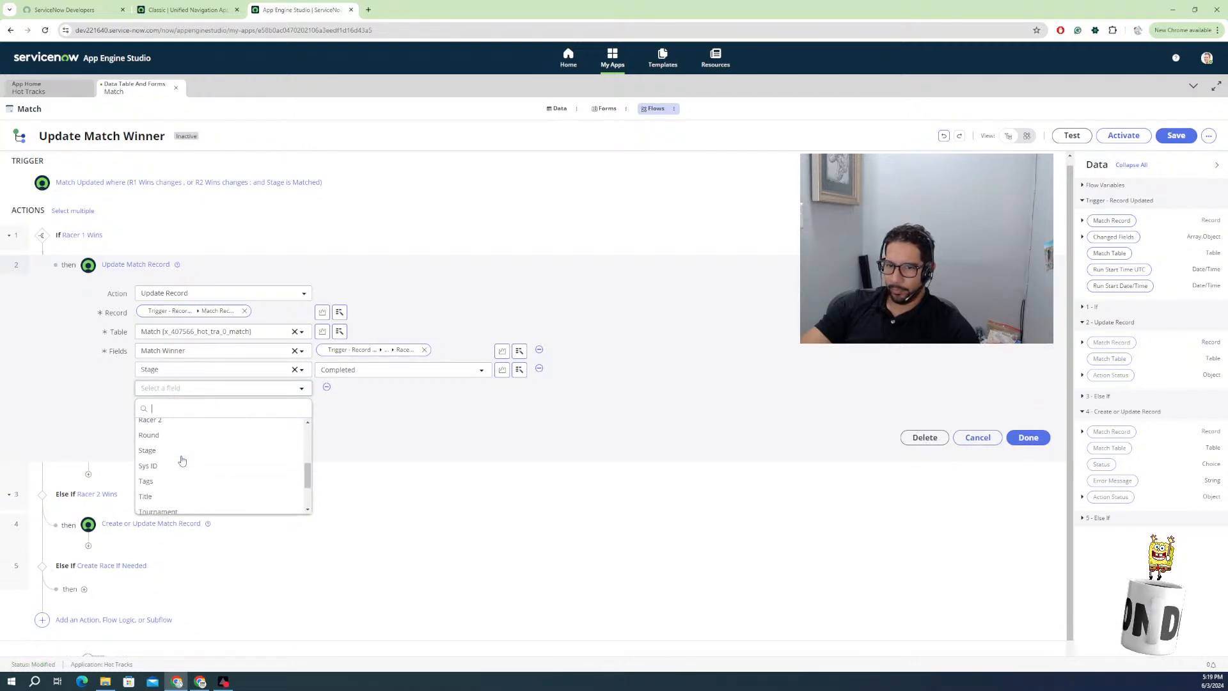
{"action": "scroll", "coordinate": [218, 473], "scroll_direction": "down", "scroll_amount": 1}
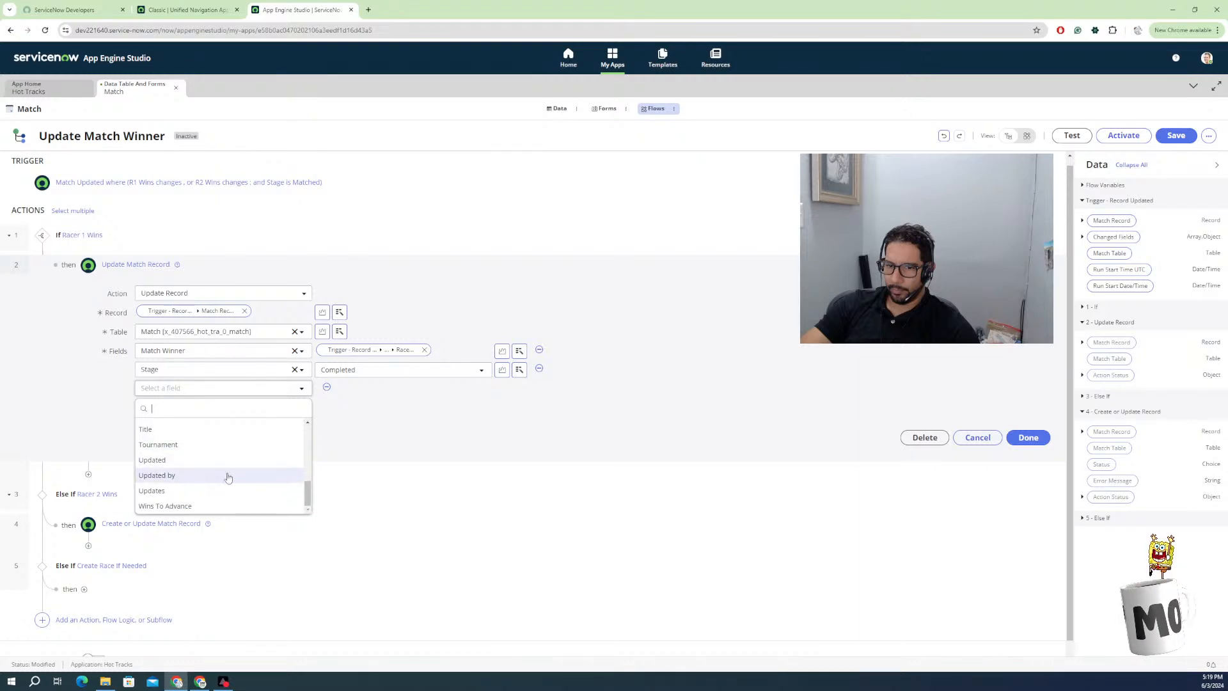
{"action": "left_click", "coordinate": [441, 454]}
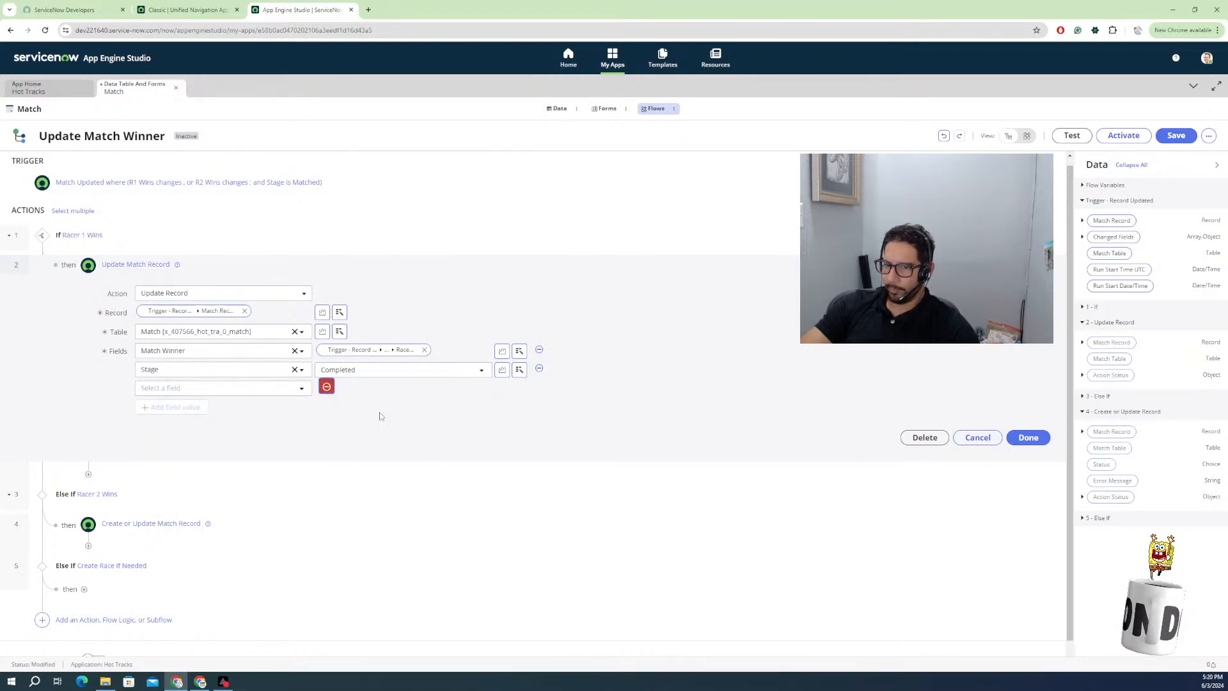
{"action": "left_click", "coordinate": [327, 386]}
Finish editing the Racer 1 Wins update and delete the Create or Update Match Record action under Racer 2 Wins.
{"action": "left_click", "coordinate": [1025, 427]}
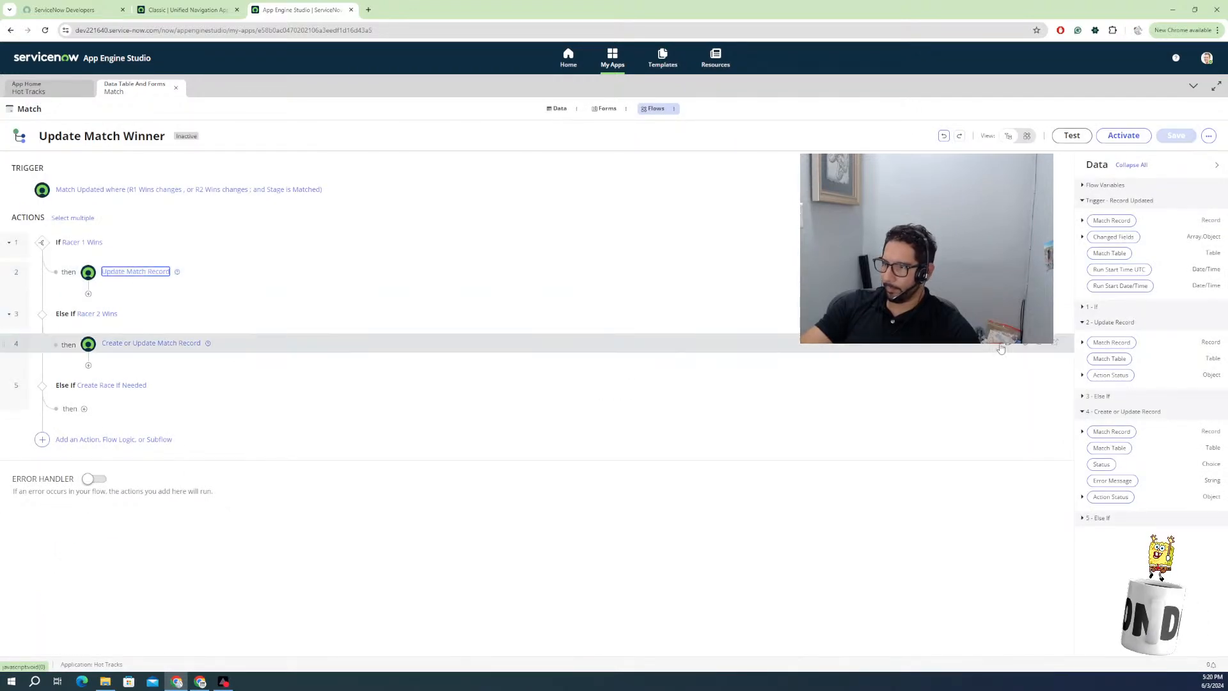
{"action": "left_click", "coordinate": [1043, 344]}
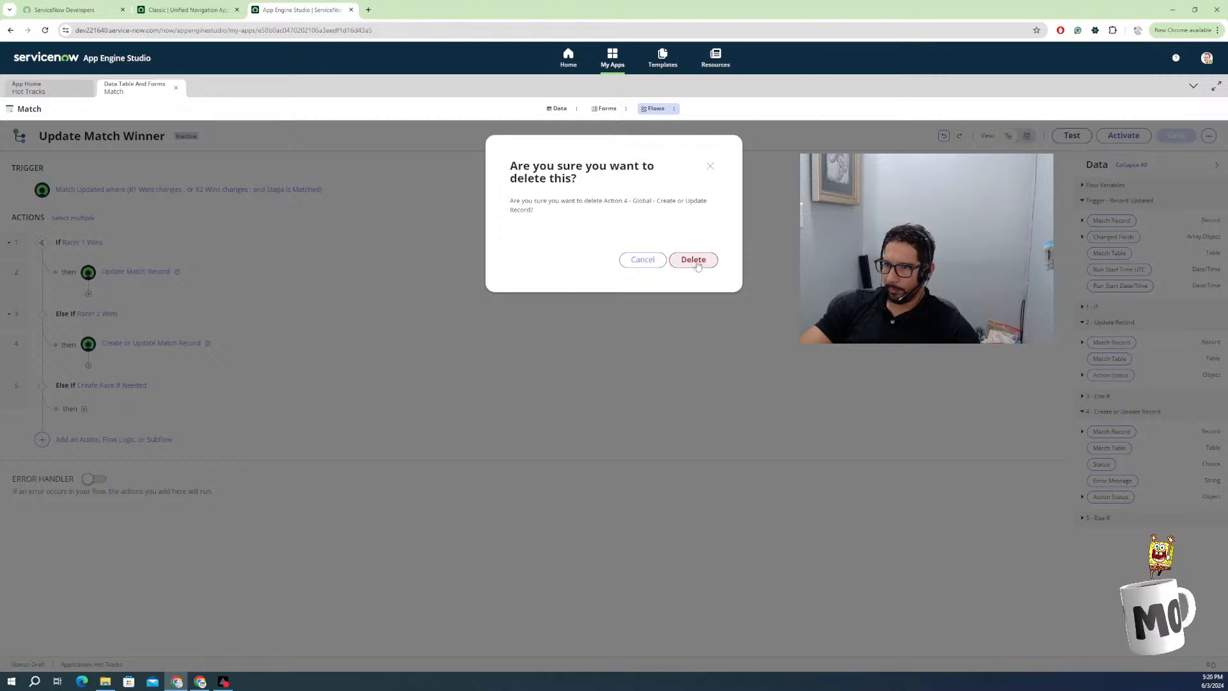
{"action": "key", "text": "Return"}
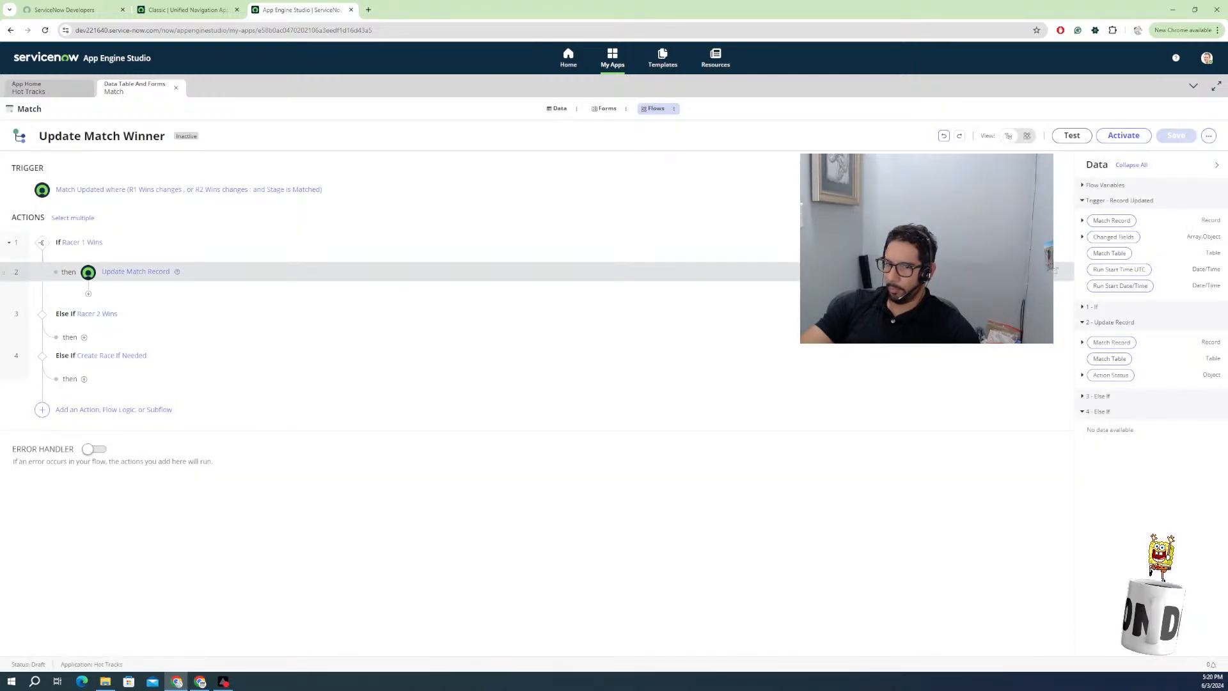
Duplicate the Update Match Record action under Racer 1 Wins and move the copy under Racer 2 Wins.
{"action": "key", "text": "ctrl+z"}
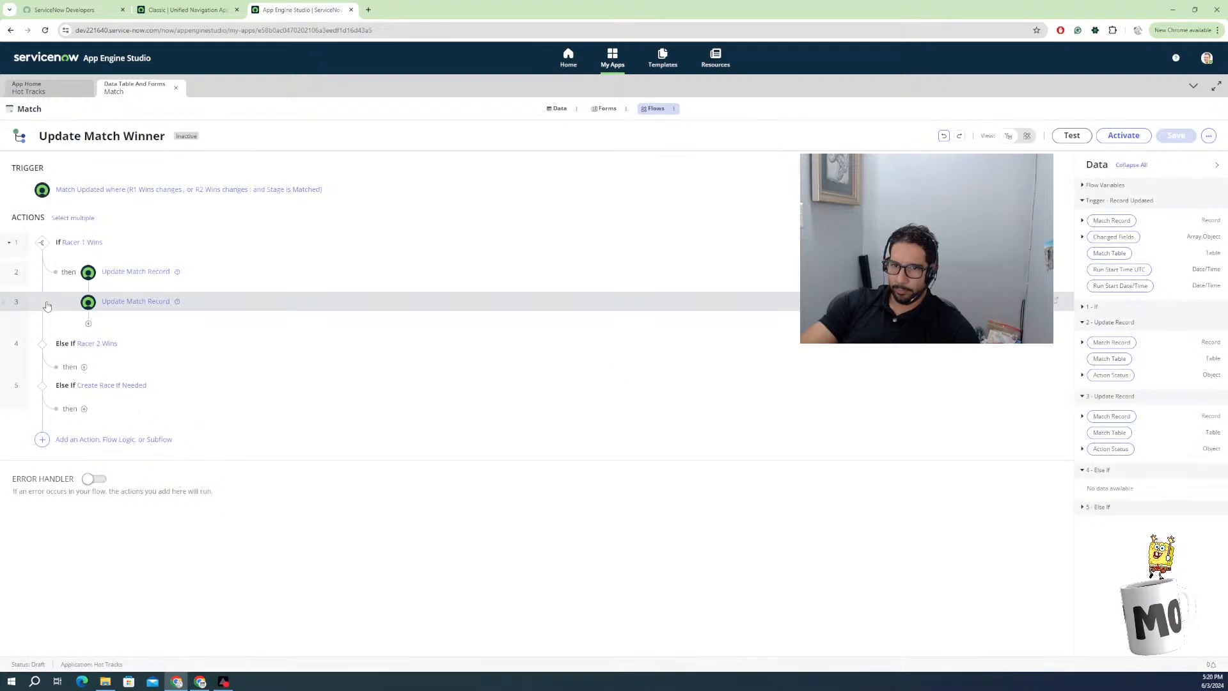
{"action": "left_click_drag", "start_coordinate": [8, 308], "coordinate": [67, 367]}
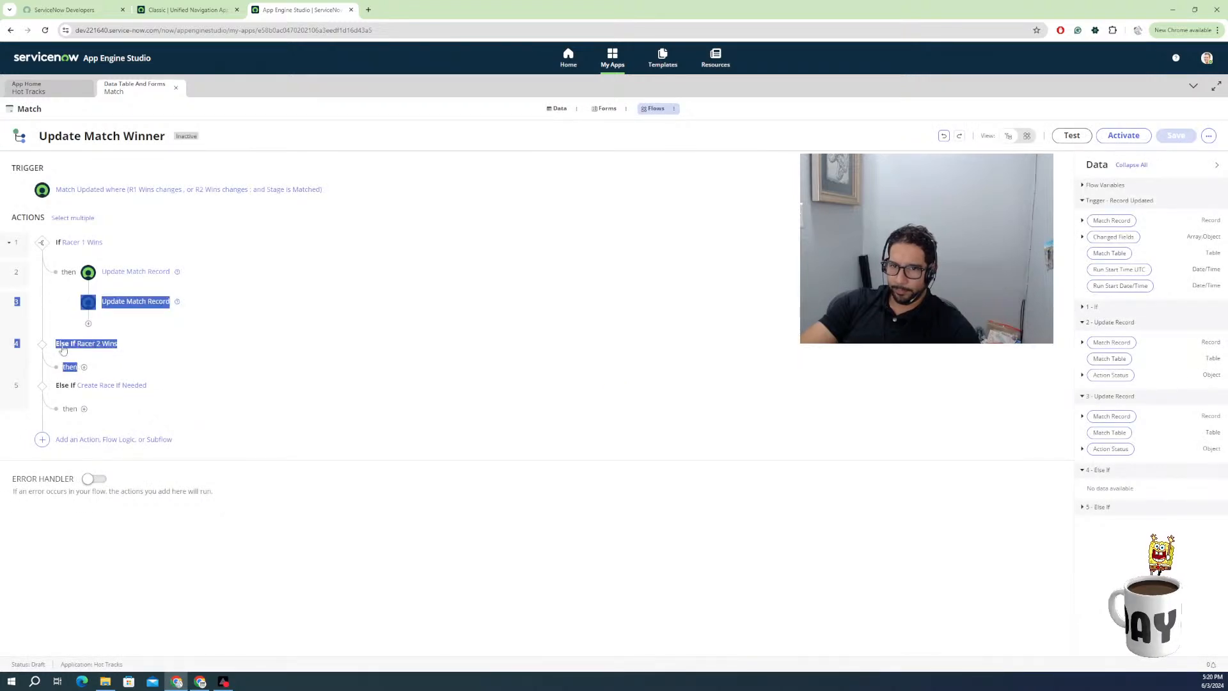
{"action": "left_click_drag", "start_coordinate": [5, 303], "coordinate": [112, 367]}
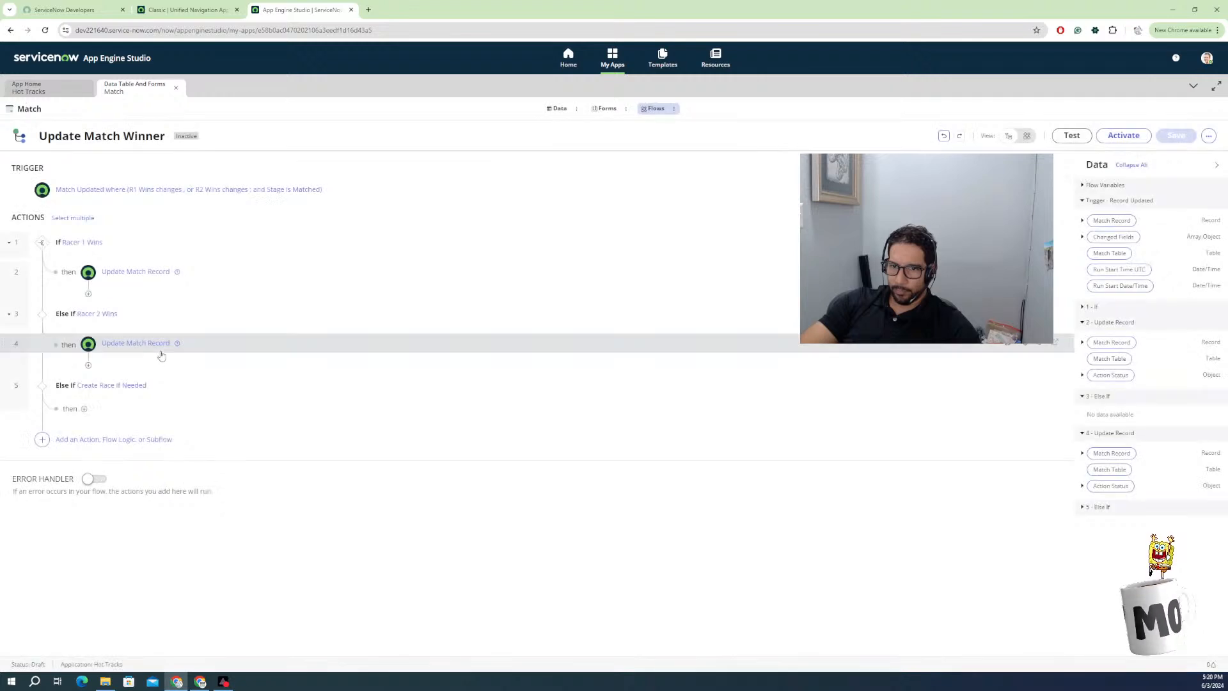
Replace the Match Winner value in the Racer 2 Wins update with the trigger Match Record's Racer 2.
{"action": "left_click", "coordinate": [157, 345]}
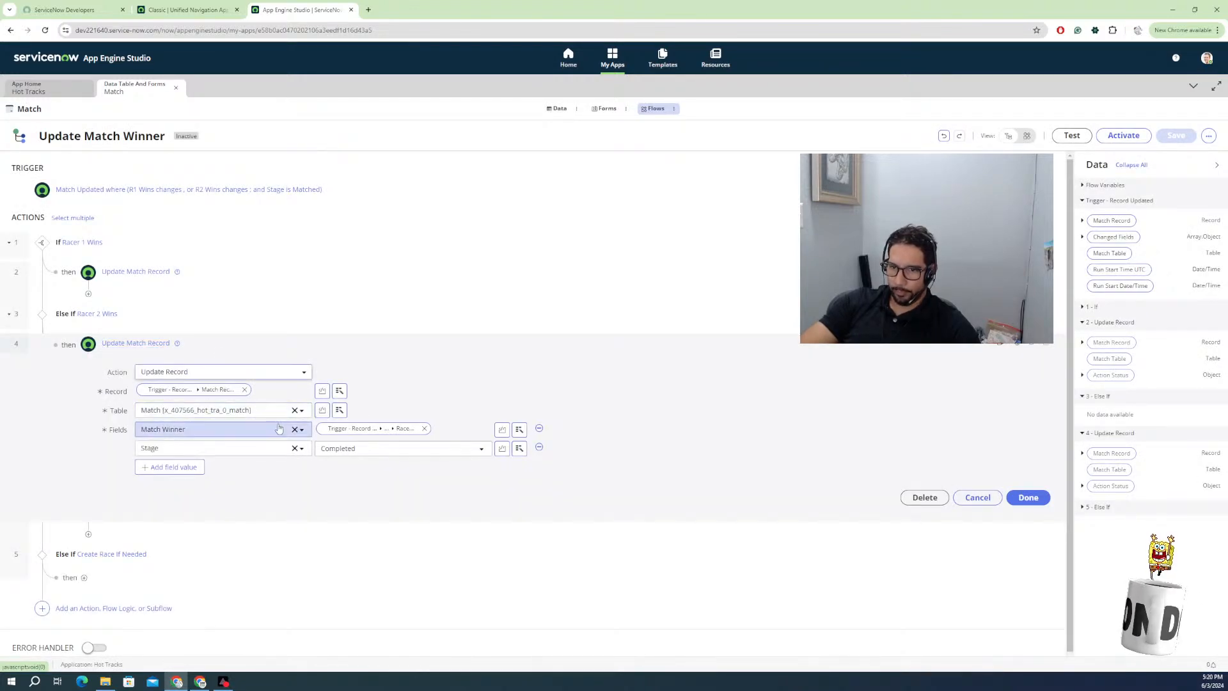
{"action": "left_click", "coordinate": [425, 429]}
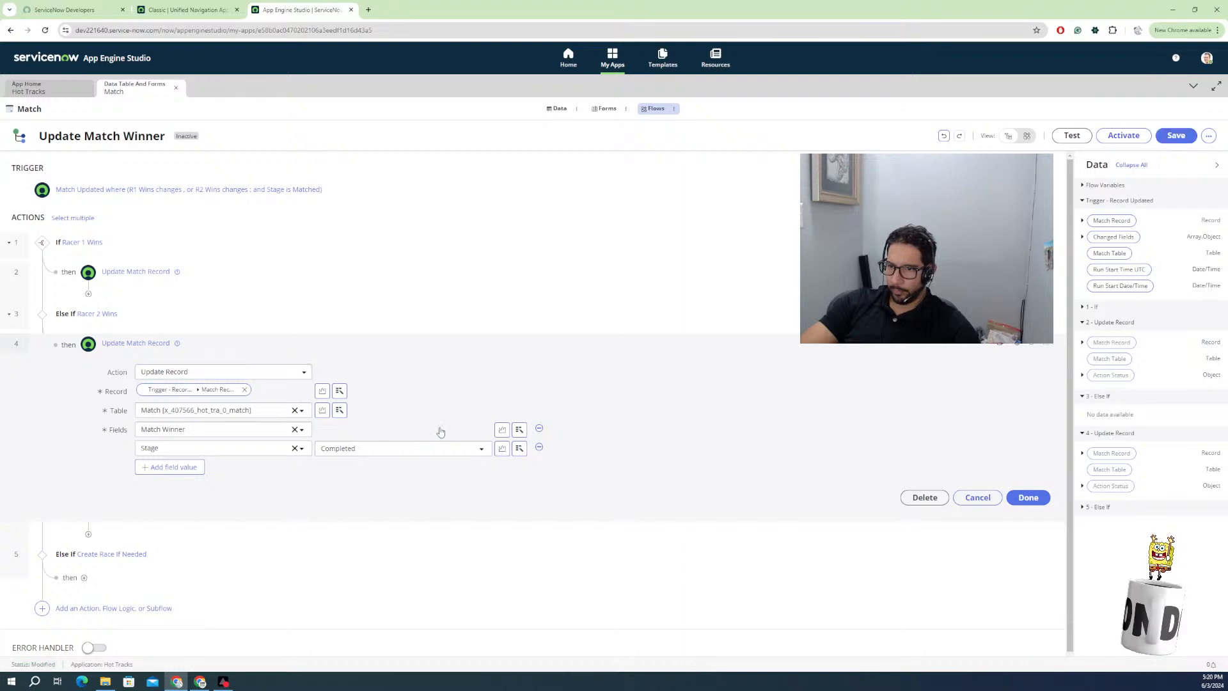
{"action": "left_click", "coordinate": [1082, 221]}
{"action": "left_click_drag", "start_coordinate": [1109, 387], "coordinate": [360, 435]}
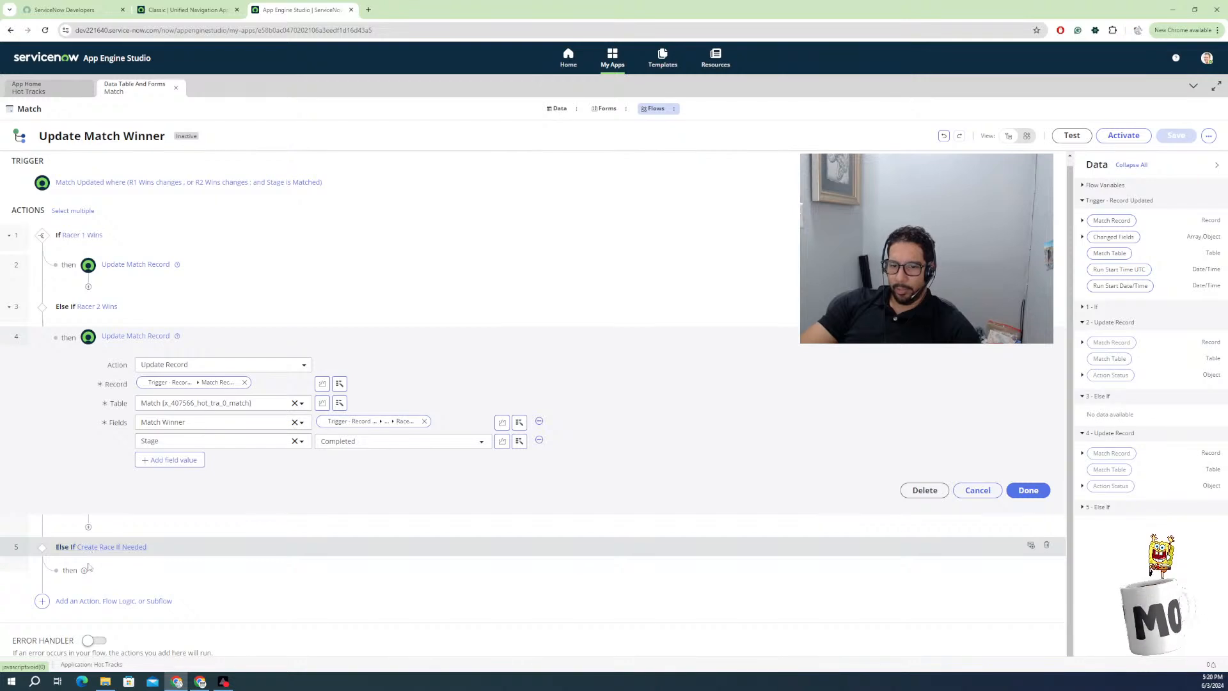
Add a Create Record action for the Race table under Create Race If Needed, with one empty field row.
{"action": "left_click", "coordinate": [83, 570]}
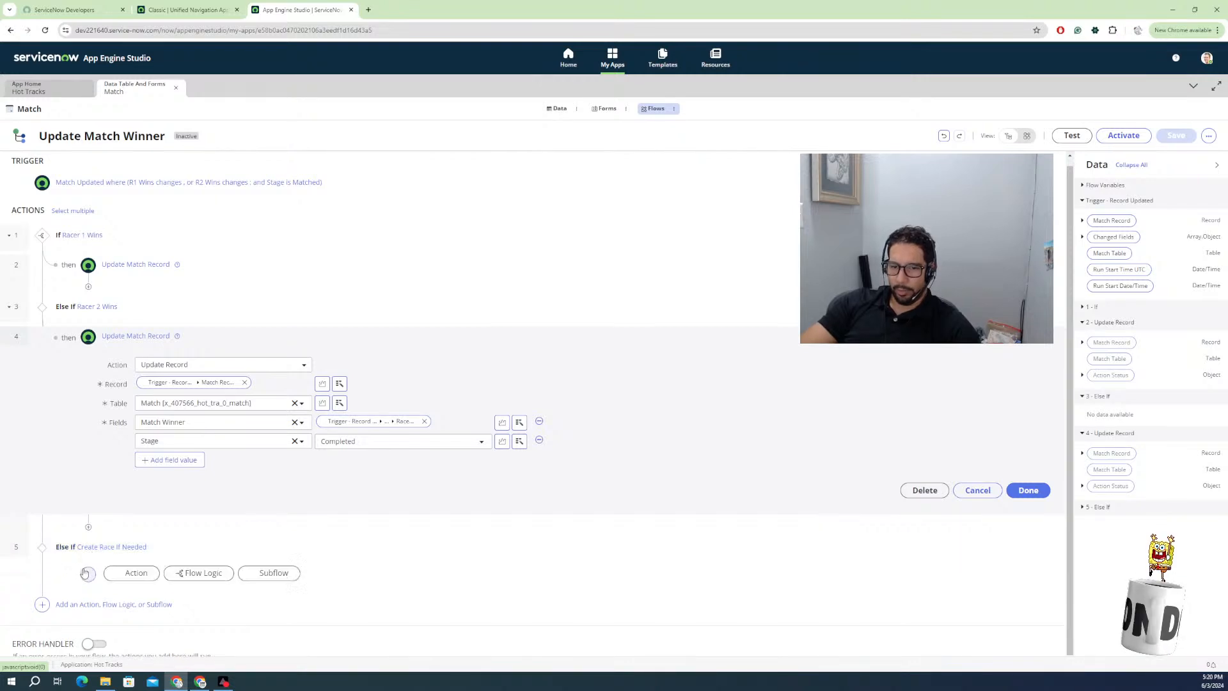
{"action": "left_click", "coordinate": [132, 572]}
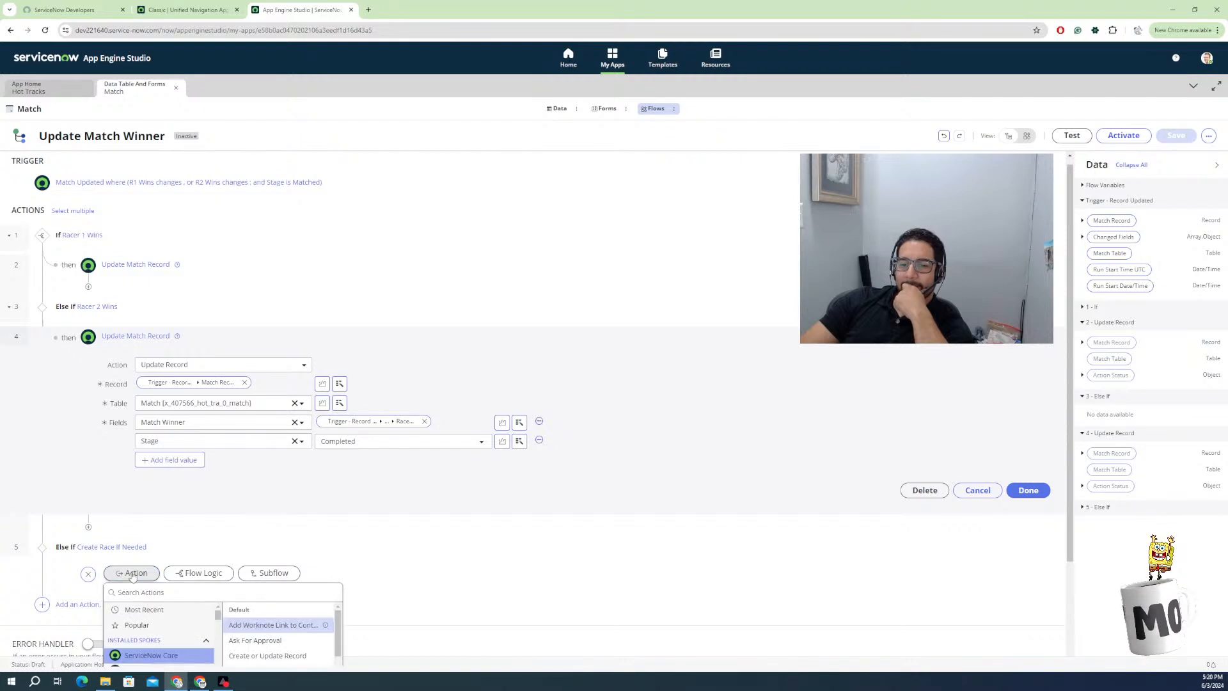
{"action": "scroll", "coordinate": [445, 539], "scroll_direction": "down", "scroll_amount": 1}
{"action": "scroll", "coordinate": [446, 539], "scroll_direction": "down", "scroll_amount": 1}
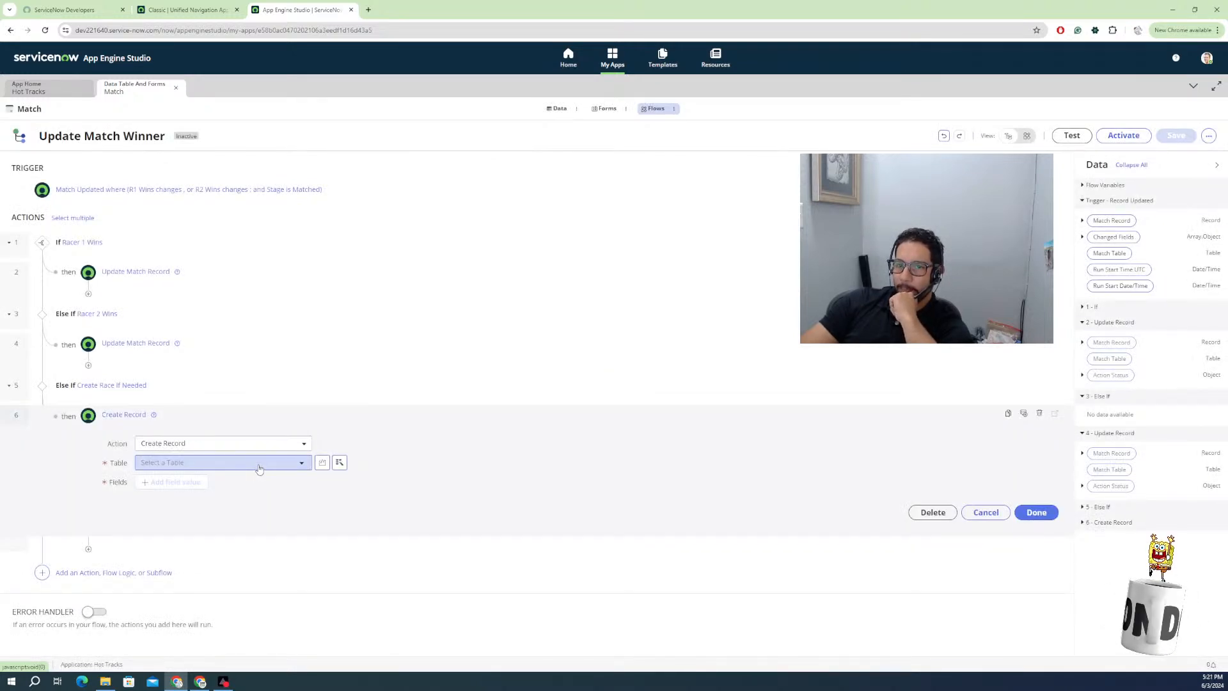
{"action": "left_click", "coordinate": [259, 469]}
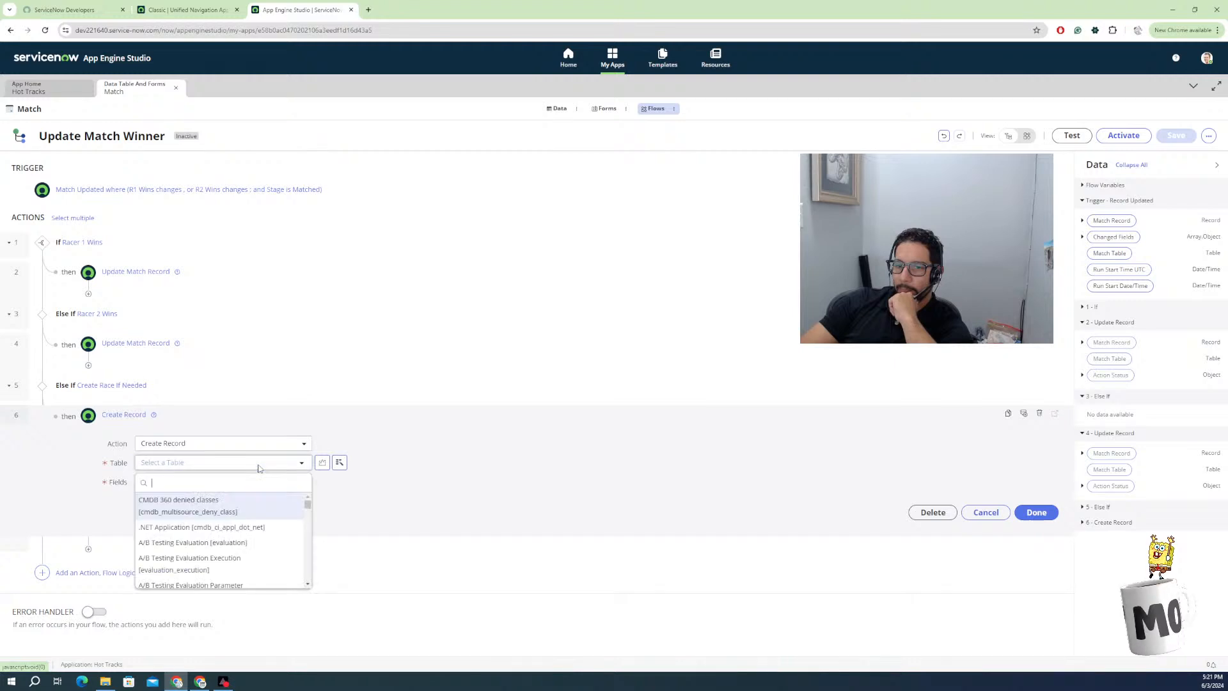
{"action": "type", "text": "race"}
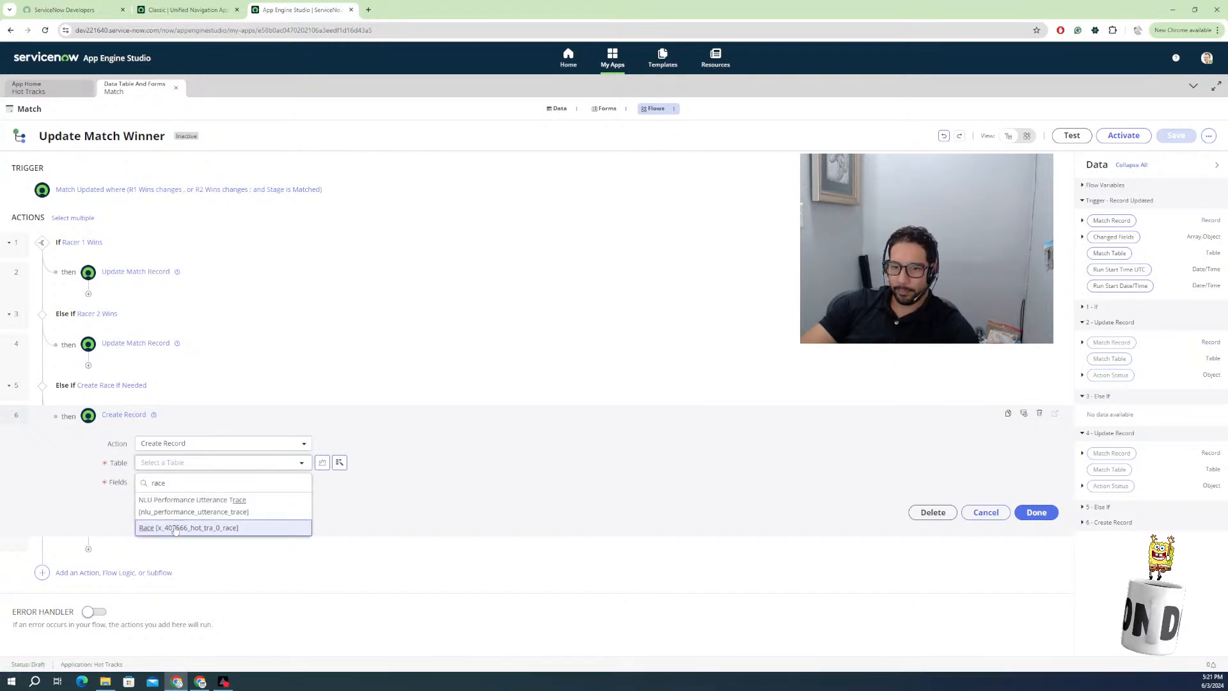
{"action": "left_click", "coordinate": [174, 528]}
{"action": "left_click", "coordinate": [179, 482]}
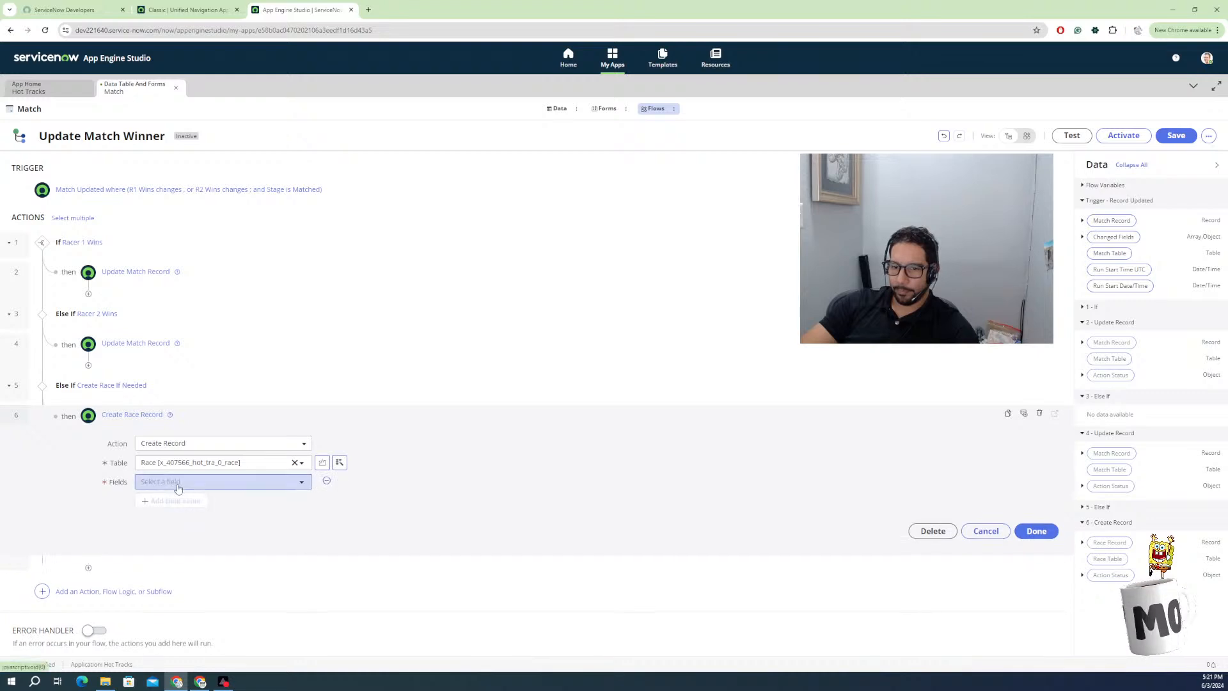
{"action": "left_click", "coordinate": [178, 486]}
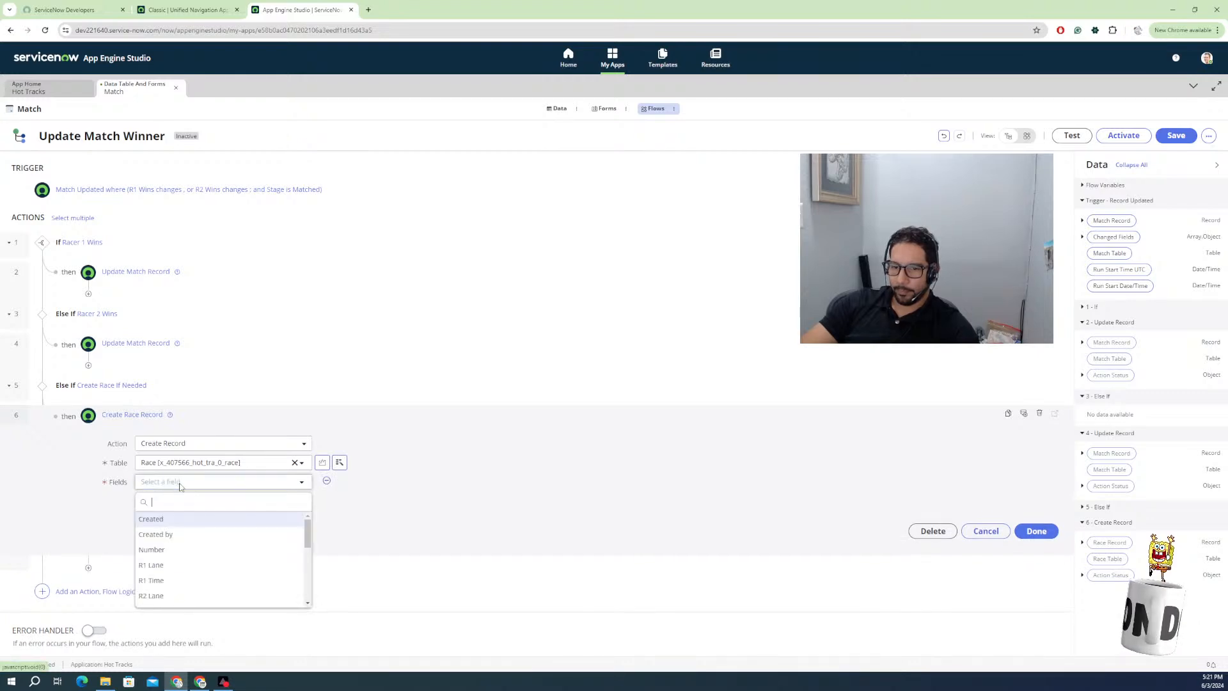
{"action": "left_click", "coordinate": [174, 565]}
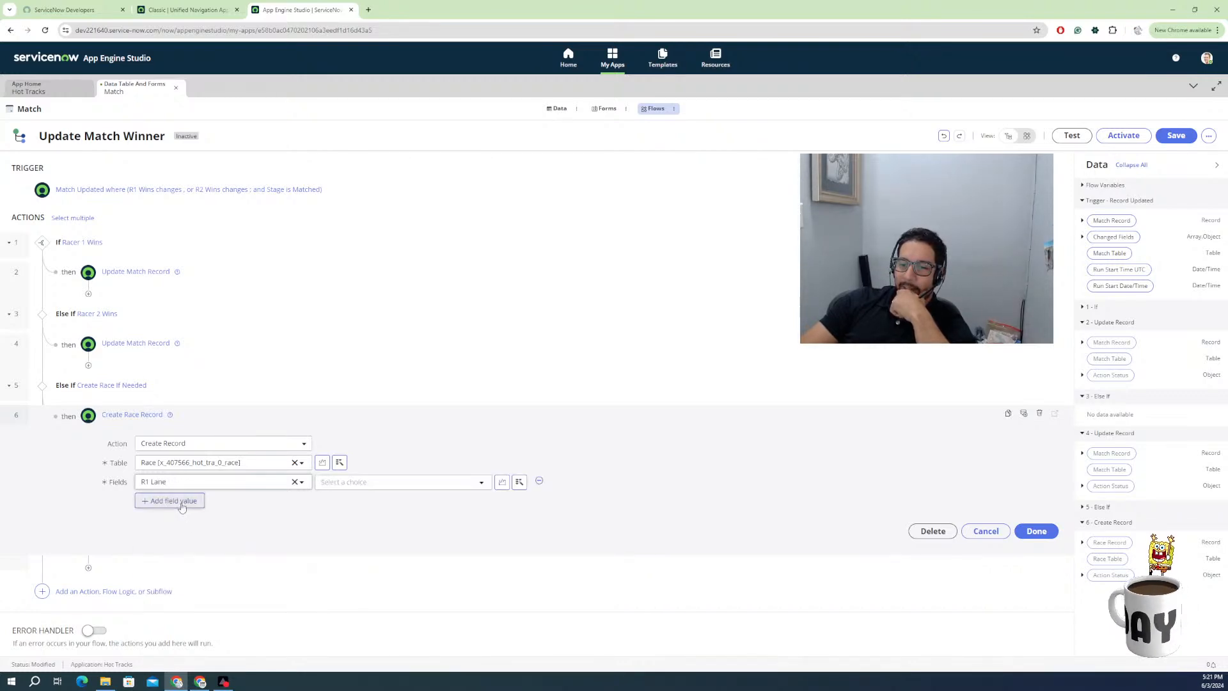
{"action": "left_click", "coordinate": [227, 488]}
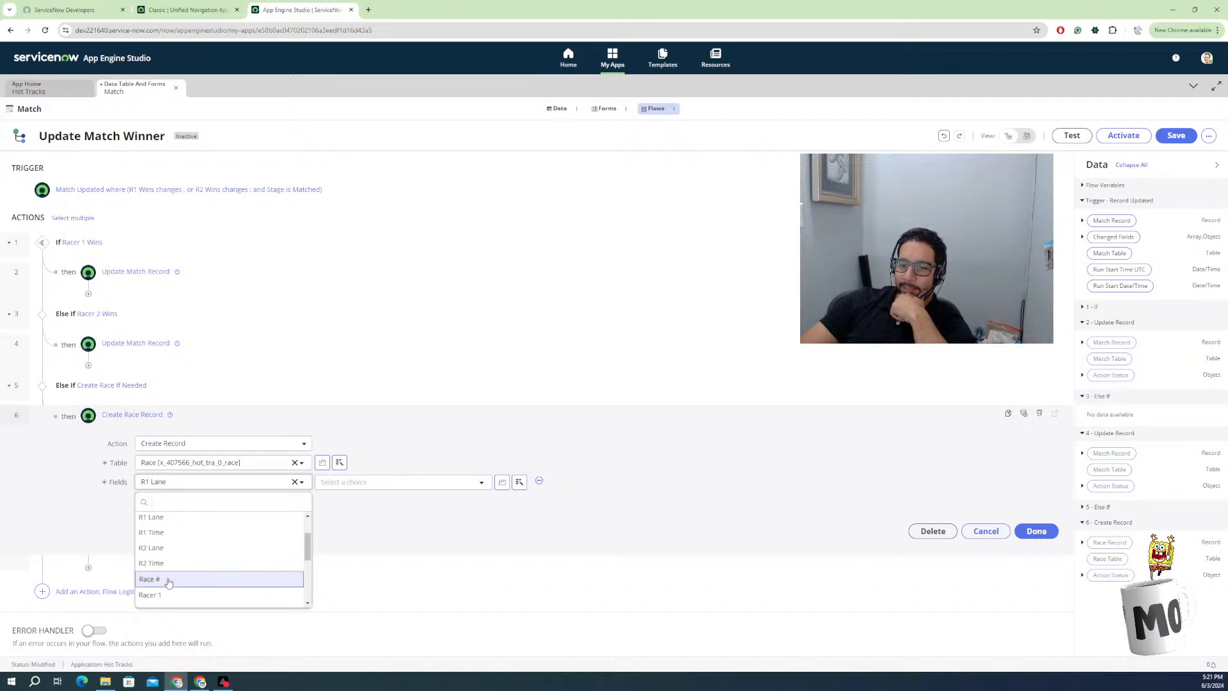
{"action": "left_click", "coordinate": [172, 578]}
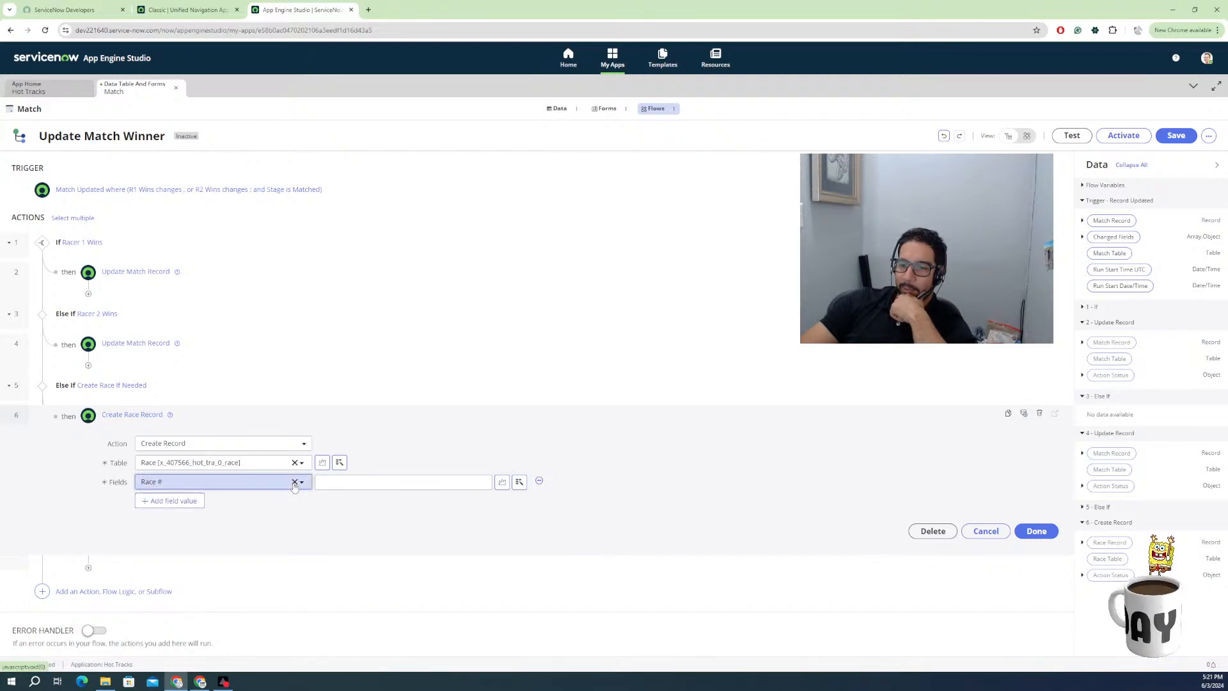
{"action": "left_click", "coordinate": [294, 481]}
Choose Race # as the new race record's first field and map it to the trigger Match Record's CRC.
{"action": "left_click", "coordinate": [184, 486]}
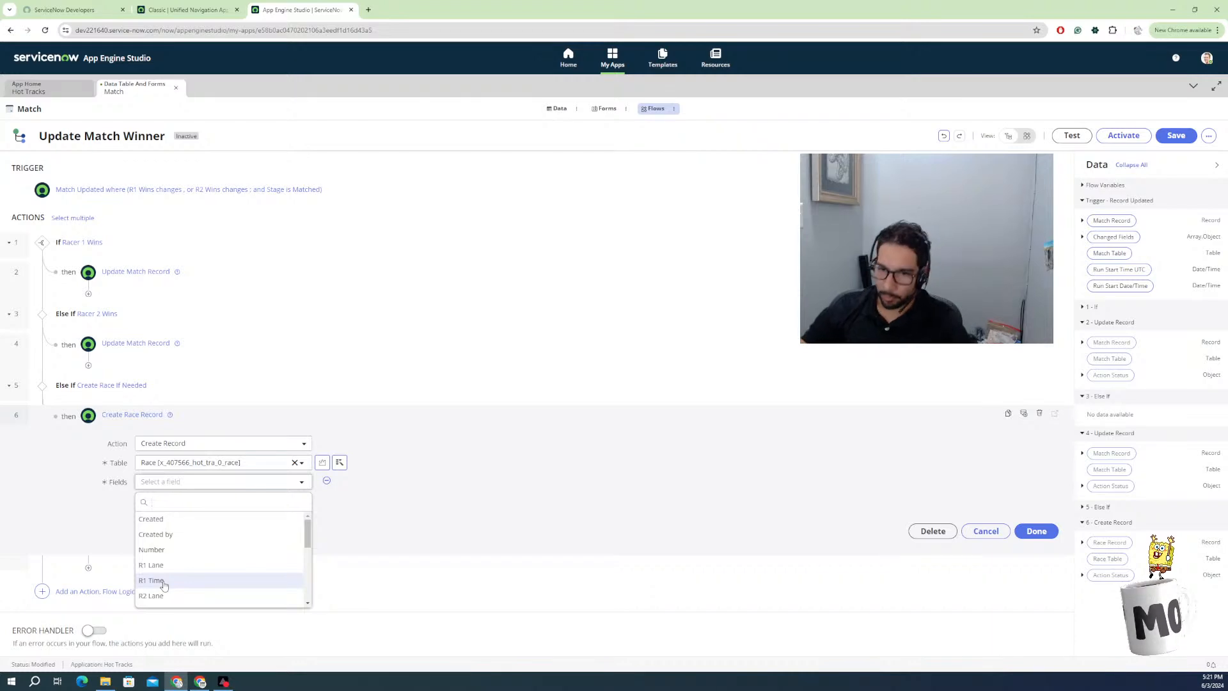
{"action": "key", "text": "Down"}
{"action": "key", "text": "Down"}
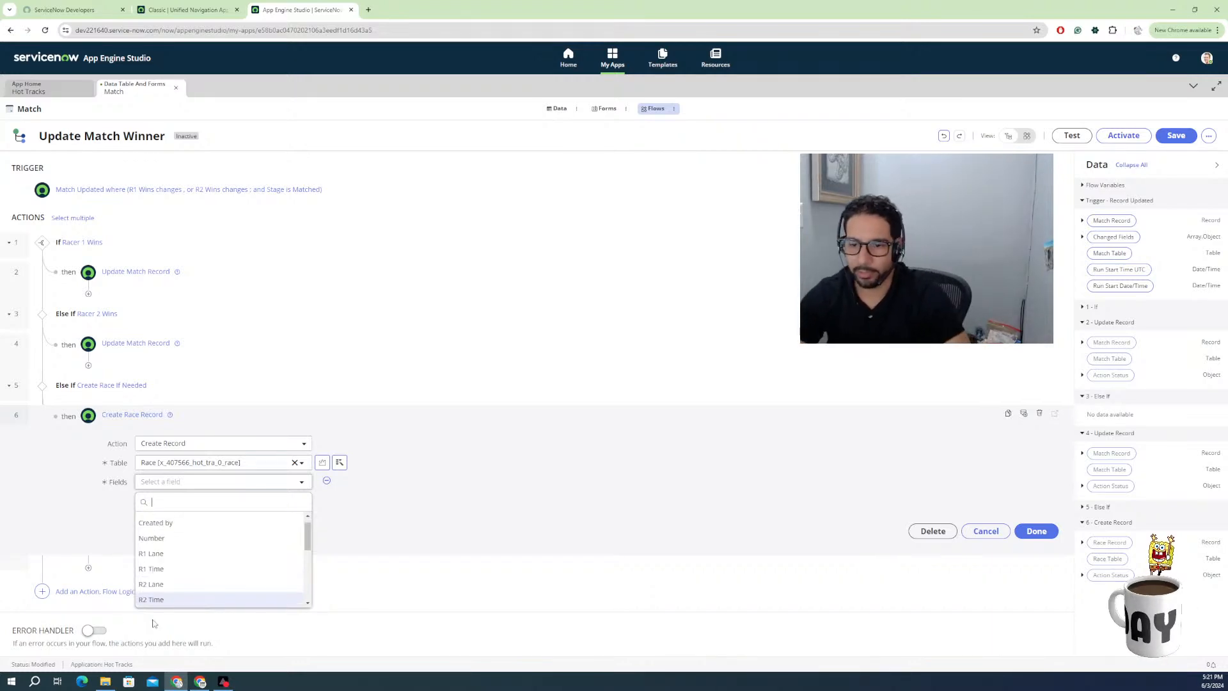
{"action": "scroll", "coordinate": [181, 583], "scroll_direction": "down", "scroll_amount": 3}
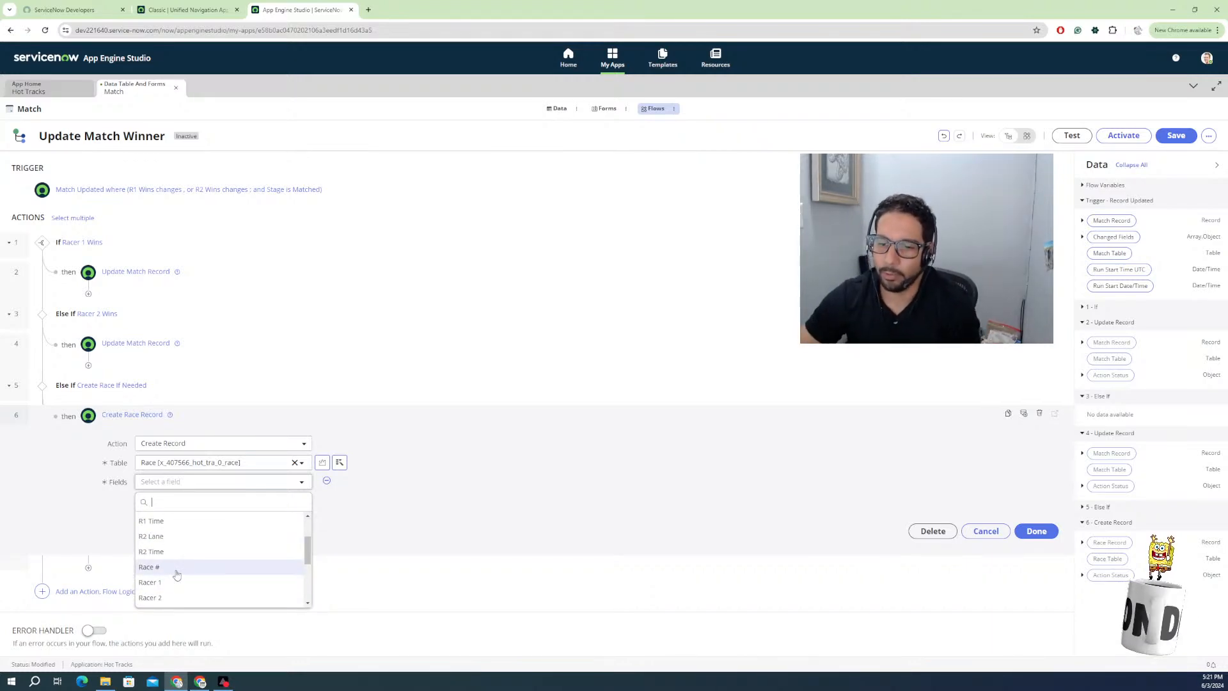
{"action": "left_click", "coordinate": [160, 567]}
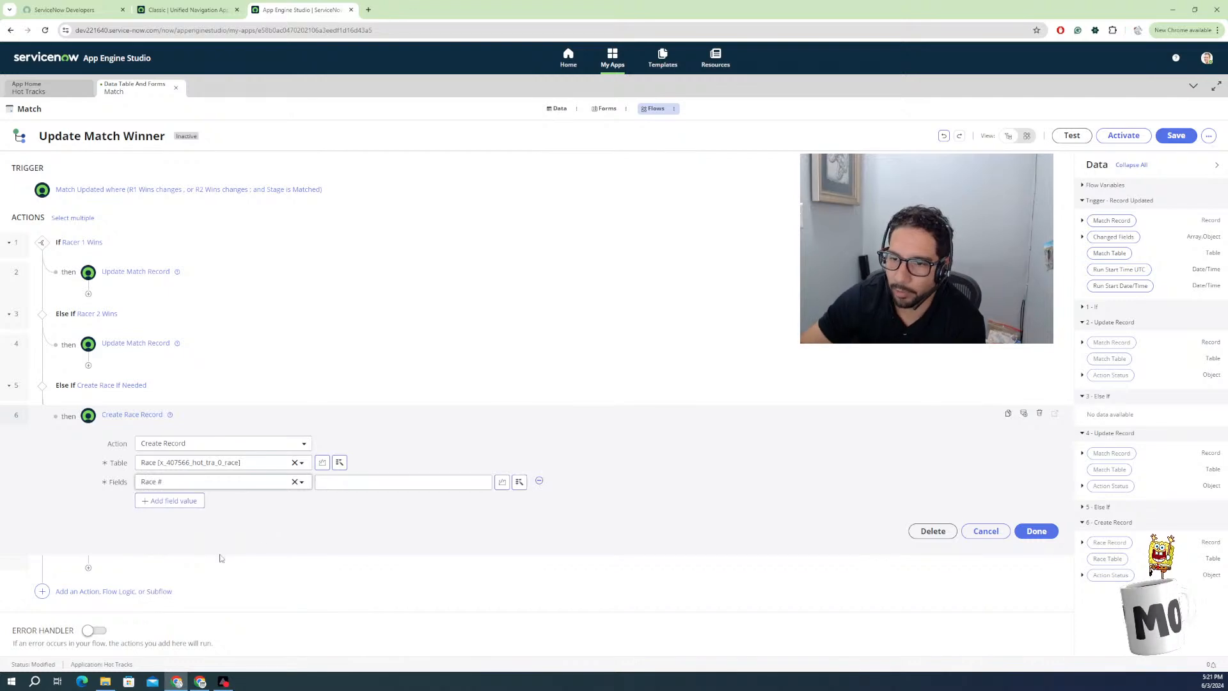
{"action": "left_click", "coordinate": [1083, 220]}
{"action": "left_click_drag", "start_coordinate": [1101, 237], "coordinate": [376, 481]}
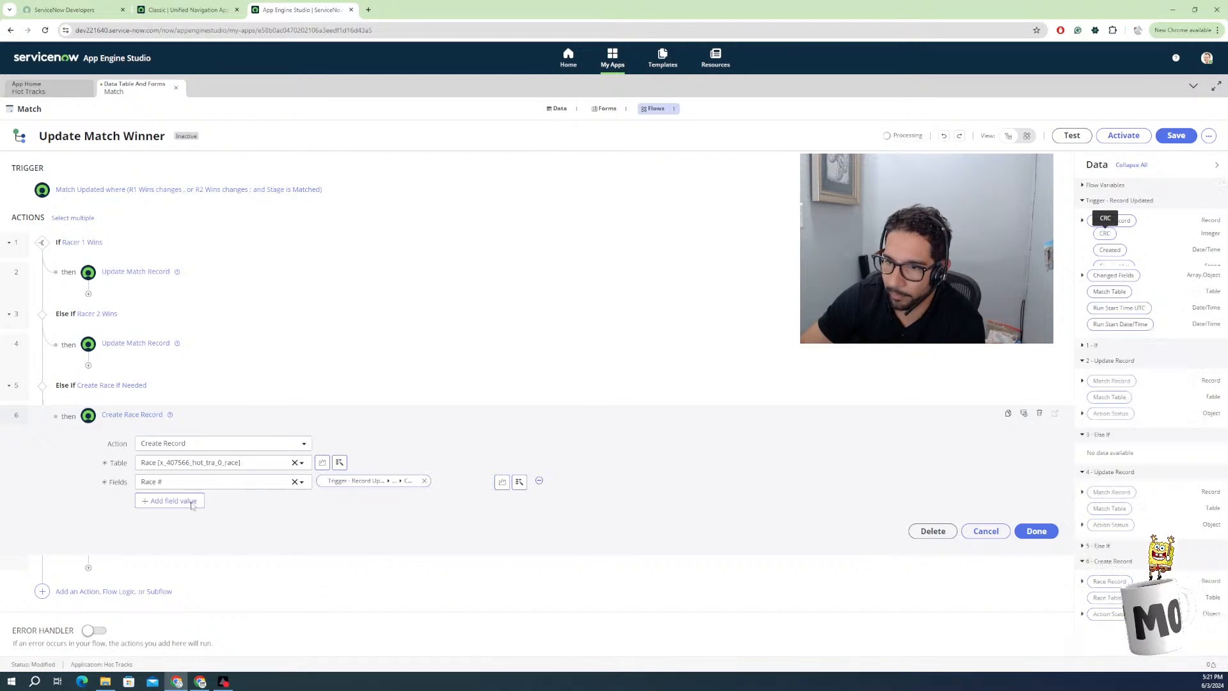
Add a Racer 1 field to the Create Race Record action and map it to the trigger Match Record's Racer 1.
{"action": "left_click", "coordinate": [172, 501]}
{"action": "left_click", "coordinate": [182, 501]}
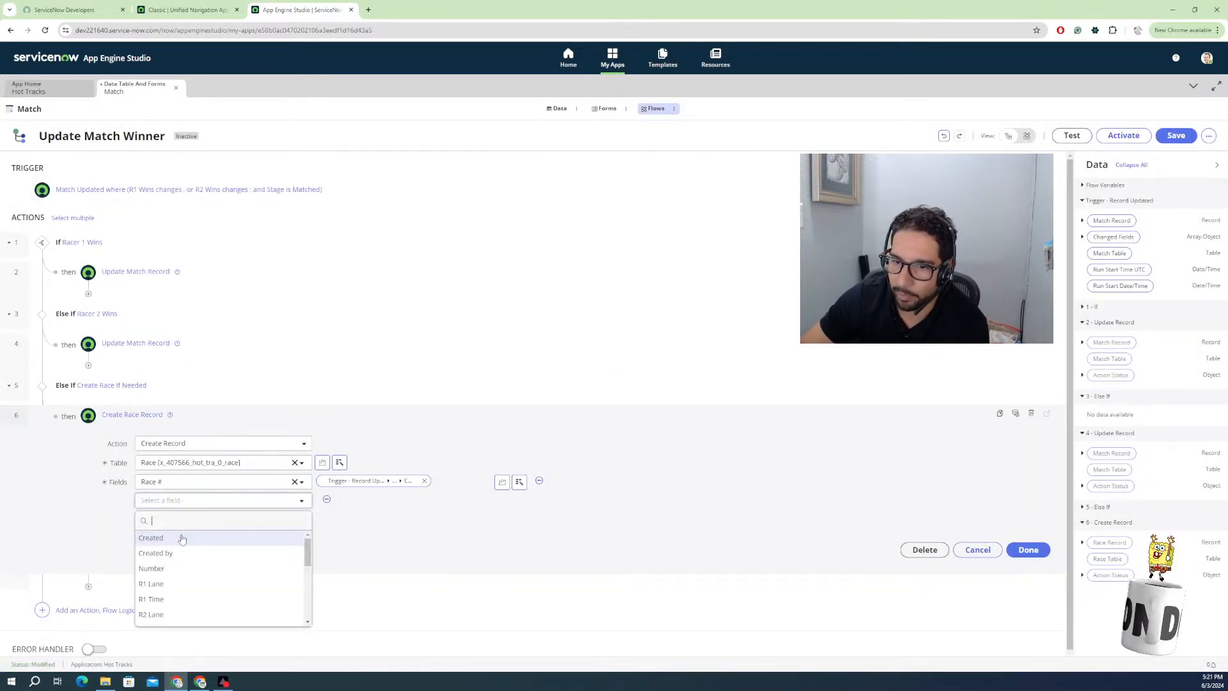
{"action": "scroll", "coordinate": [163, 578], "scroll_direction": "down", "scroll_amount": 2}
{"action": "left_click", "coordinate": [148, 597]}
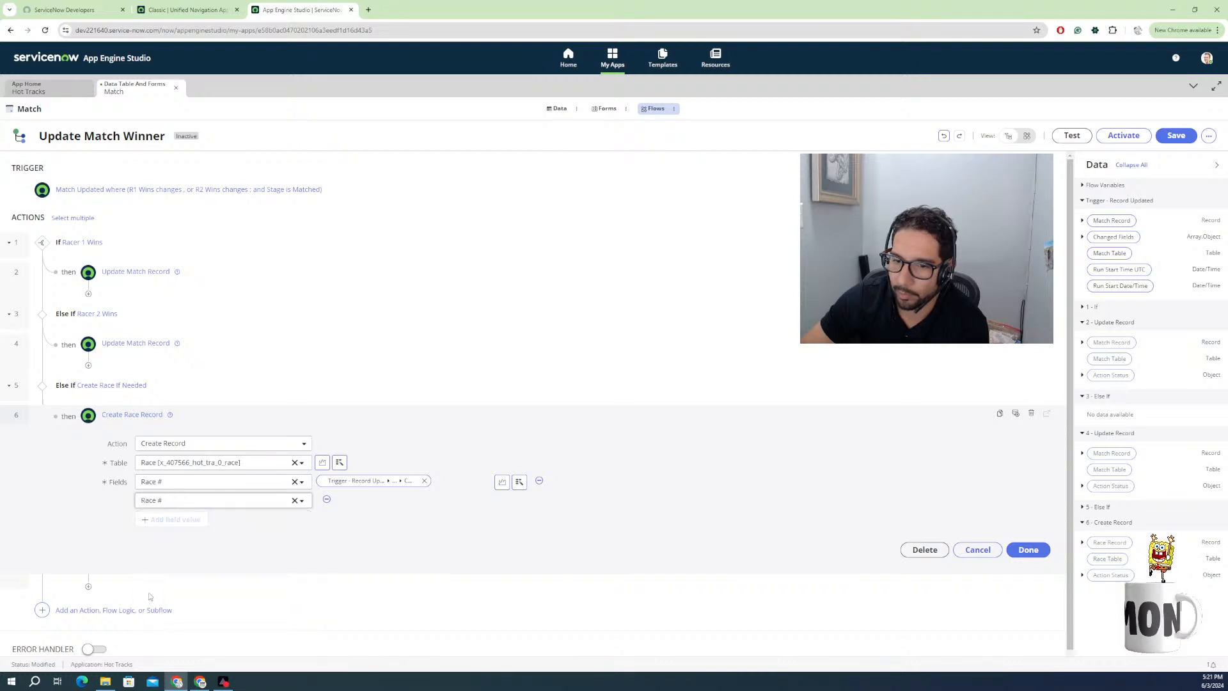
{"action": "left_click", "coordinate": [294, 501]}
{"action": "scroll", "coordinate": [157, 565], "scroll_direction": "down", "scroll_amount": 3}
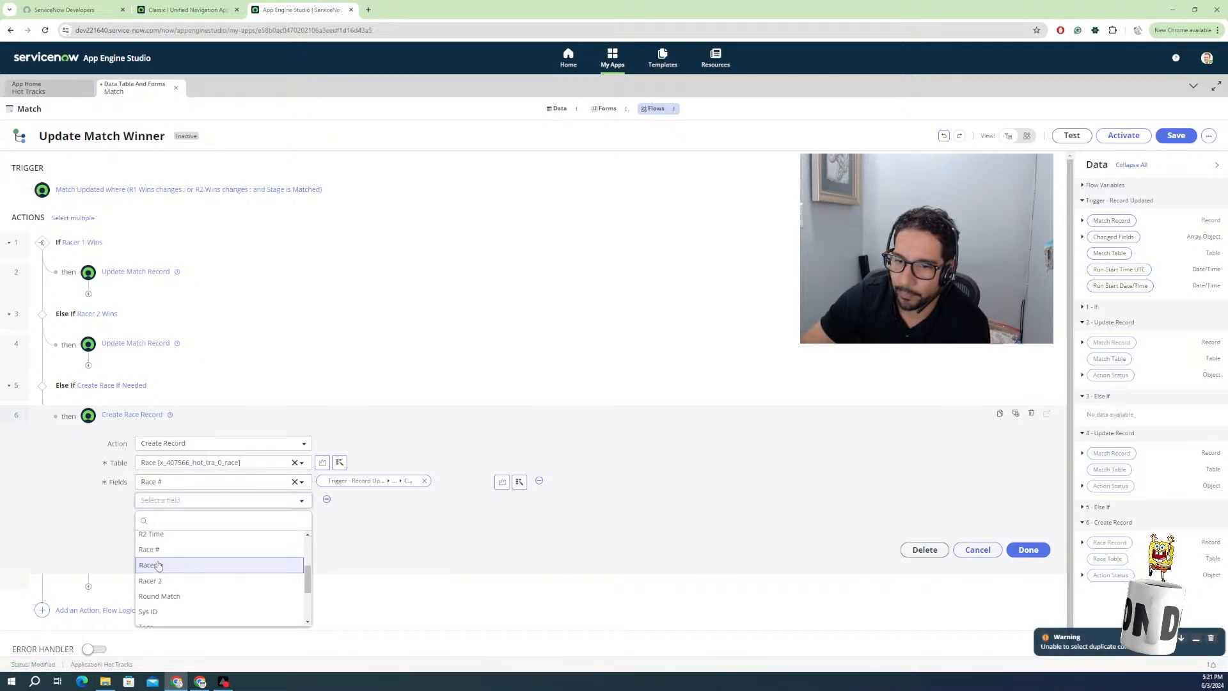
{"action": "left_click", "coordinate": [171, 563]}
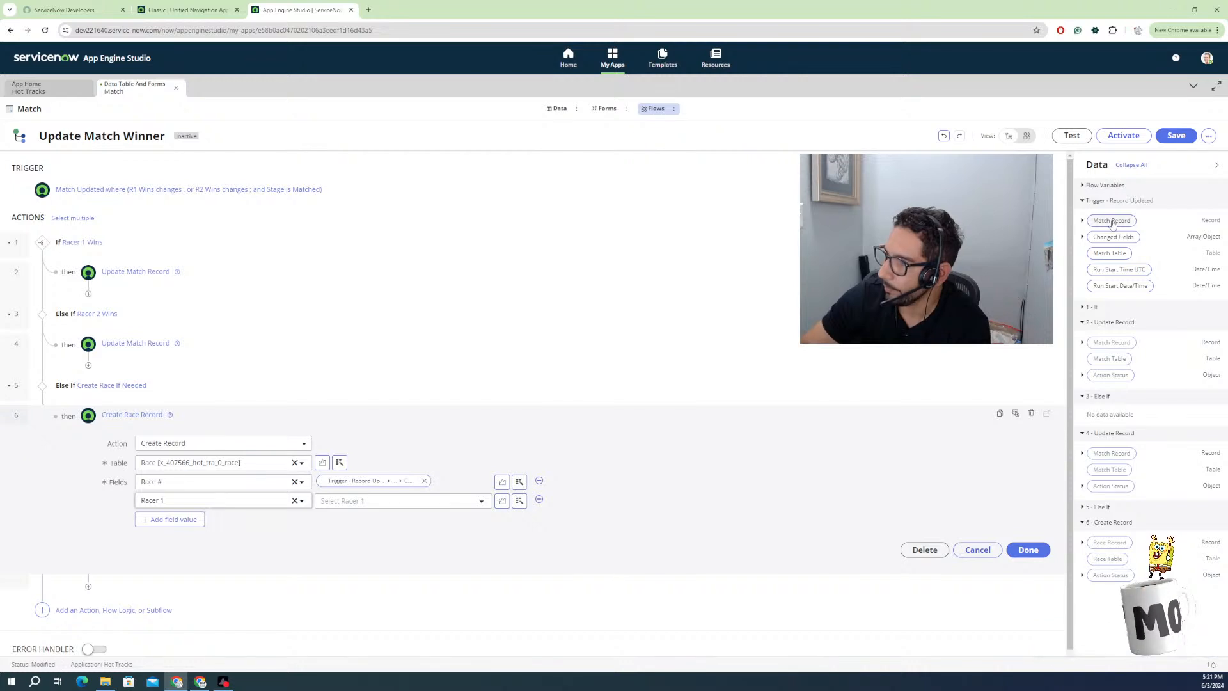
{"action": "left_click", "coordinate": [1081, 221]}
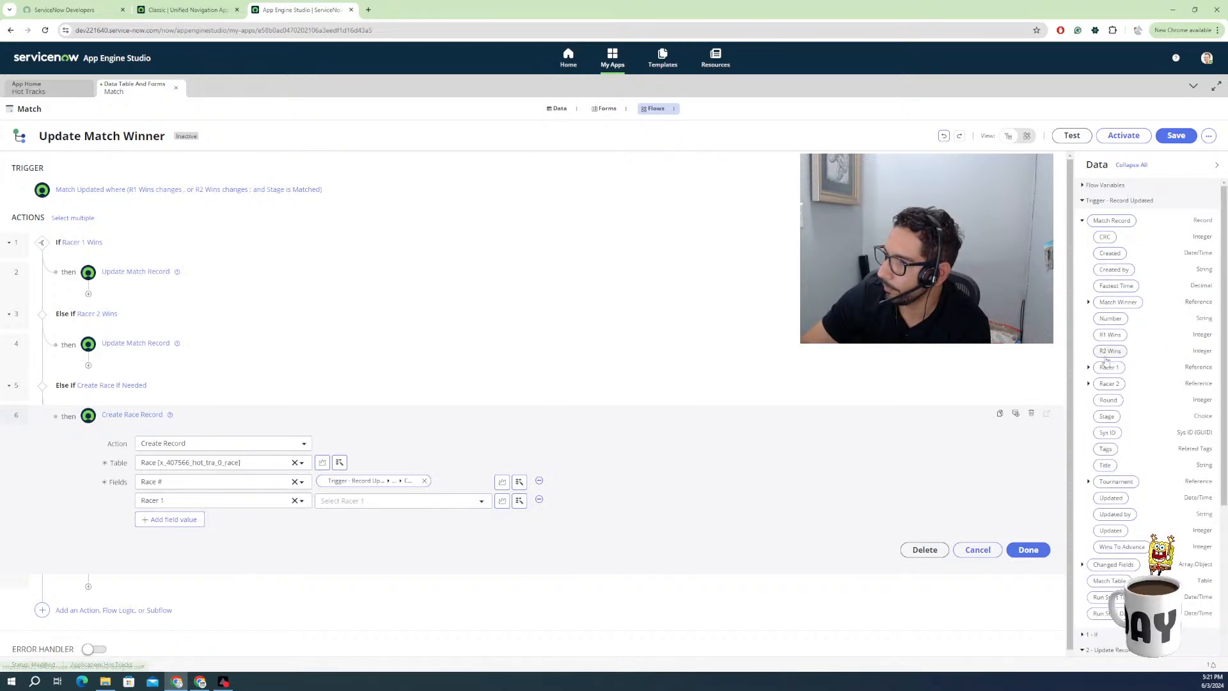
{"action": "left_click_drag", "start_coordinate": [1108, 367], "coordinate": [432, 508]}
Add a Racer 2 field to the Create Race Record action and map it to the trigger Match Record's Racer 2.
{"action": "left_click", "coordinate": [149, 521]}
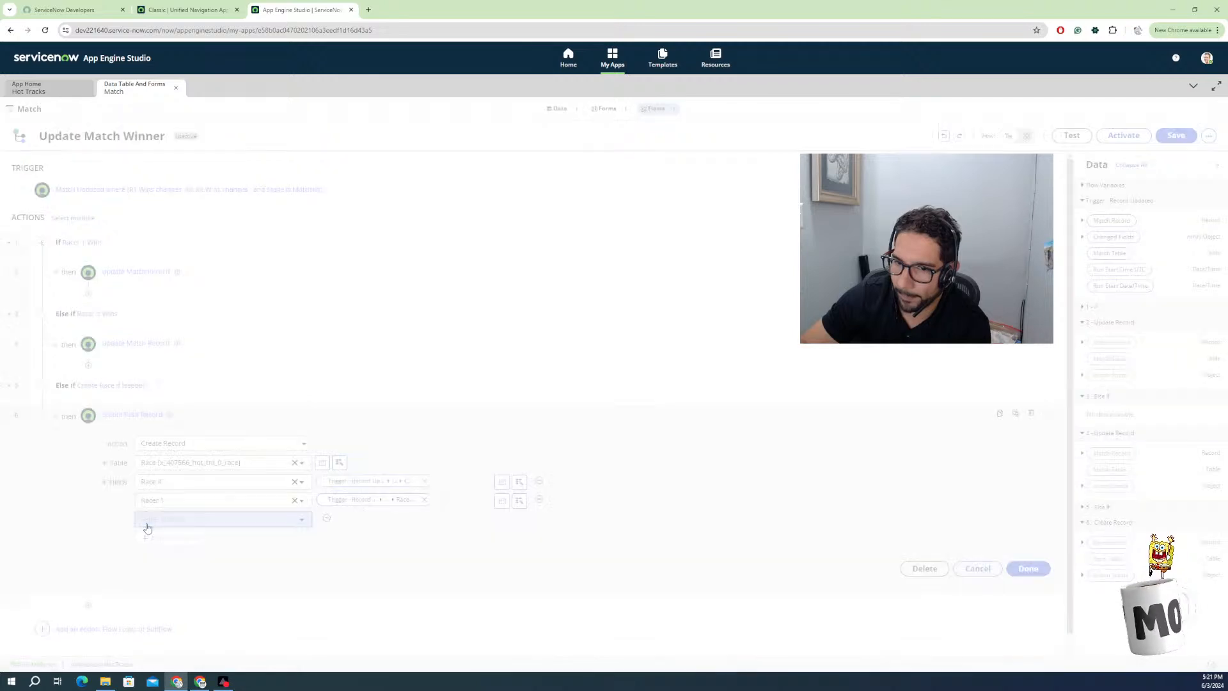
{"action": "left_click", "coordinate": [150, 519]}
{"action": "scroll", "coordinate": [156, 605], "scroll_direction": "down", "scroll_amount": 1}
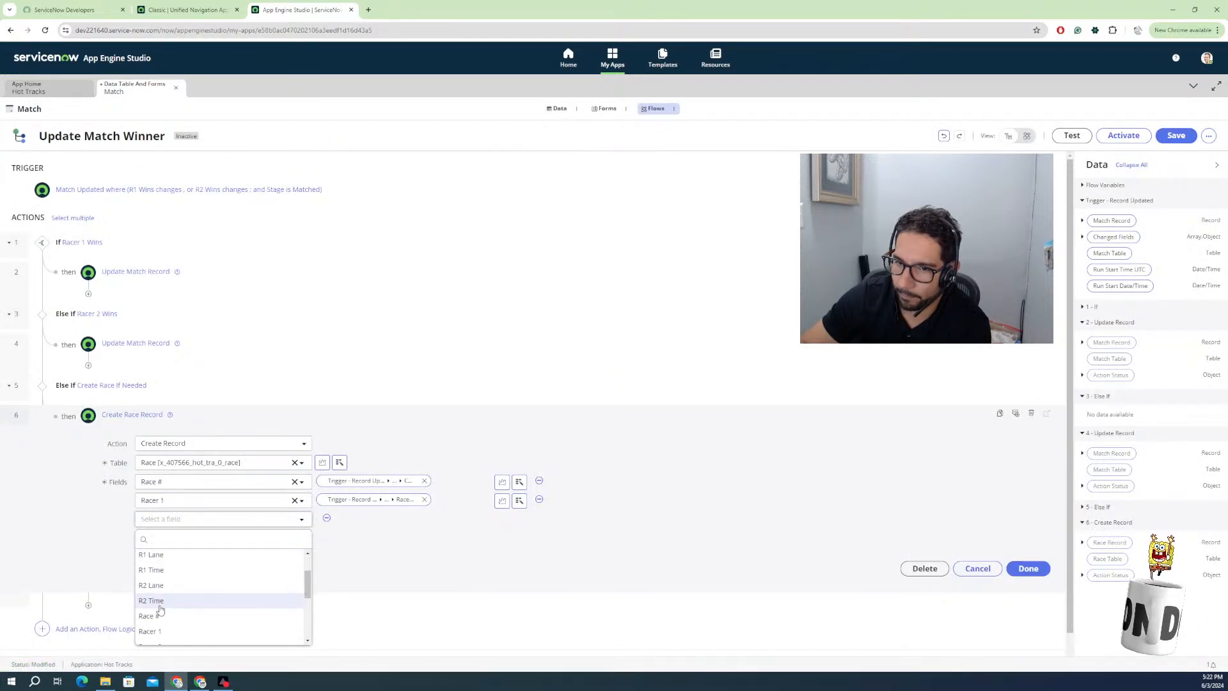
{"action": "scroll", "coordinate": [156, 603], "scroll_direction": "down", "scroll_amount": 1}
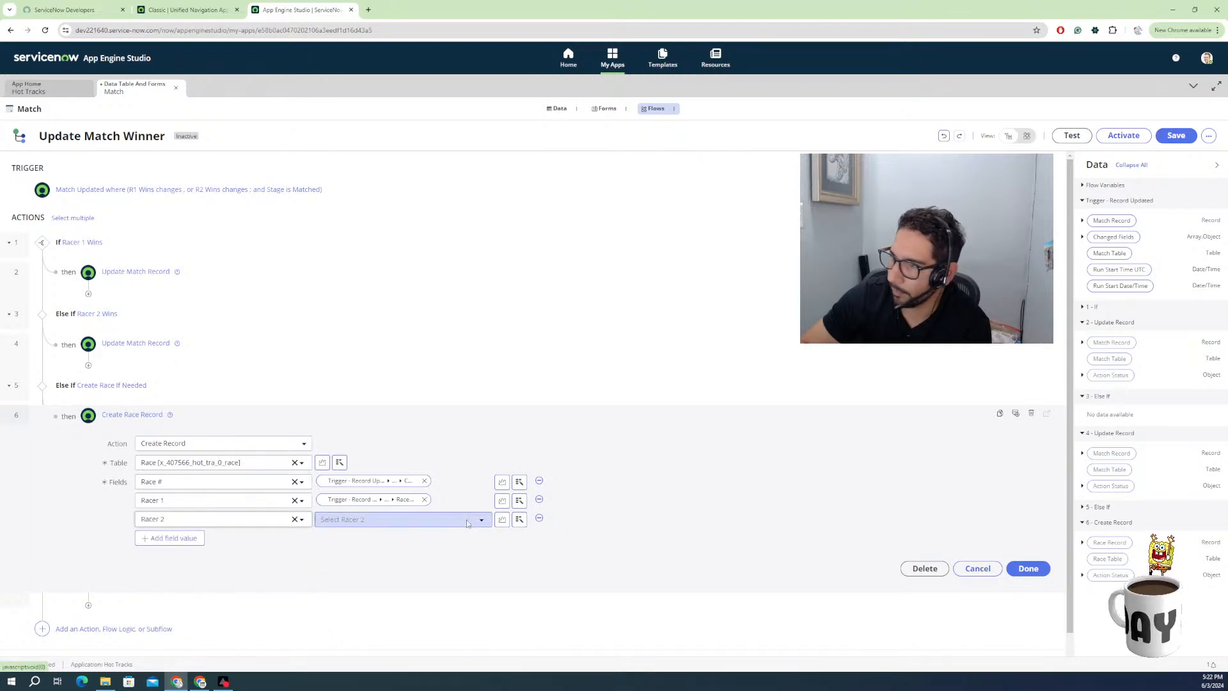
{"action": "left_click", "coordinate": [467, 519]}
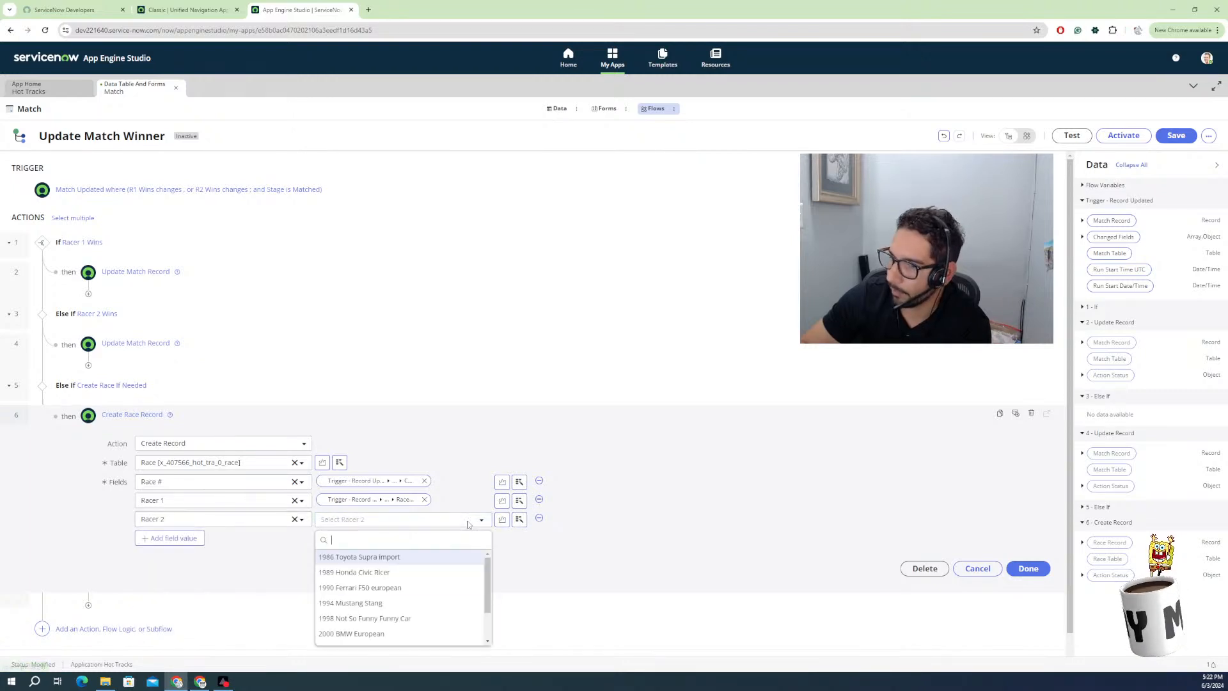
{"action": "left_click", "coordinate": [1083, 221]}
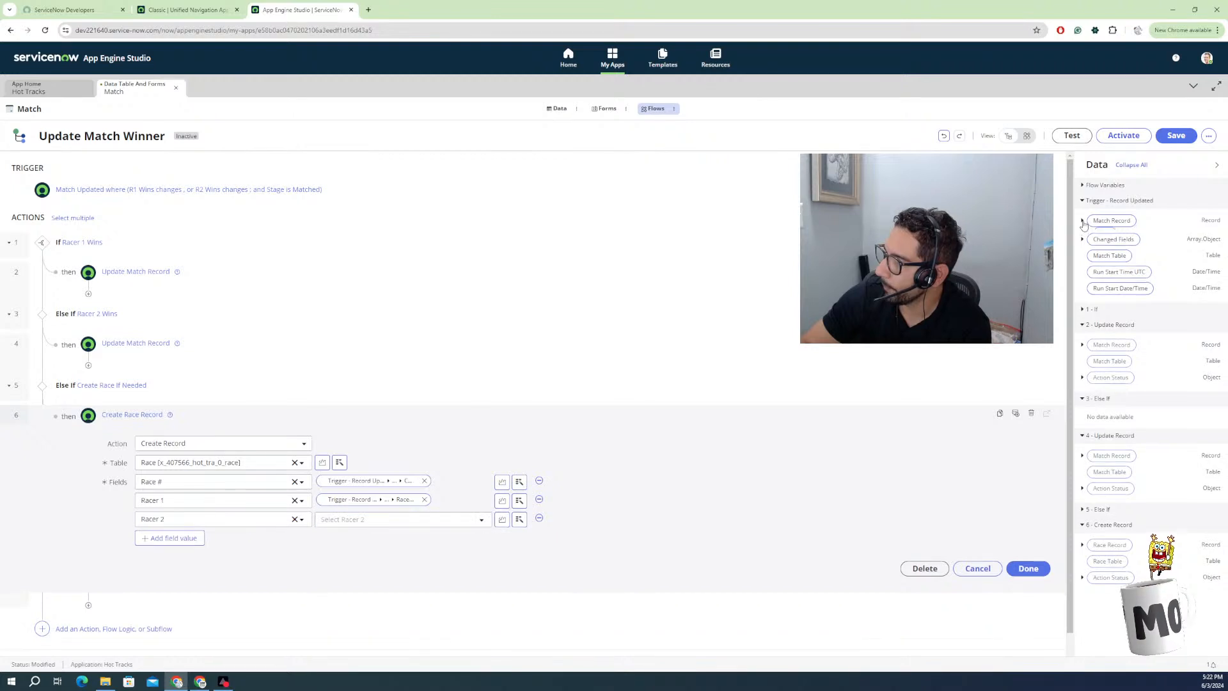
{"action": "left_click", "coordinate": [1082, 221]}
{"action": "left_click_drag", "start_coordinate": [1104, 381], "coordinate": [414, 518]}
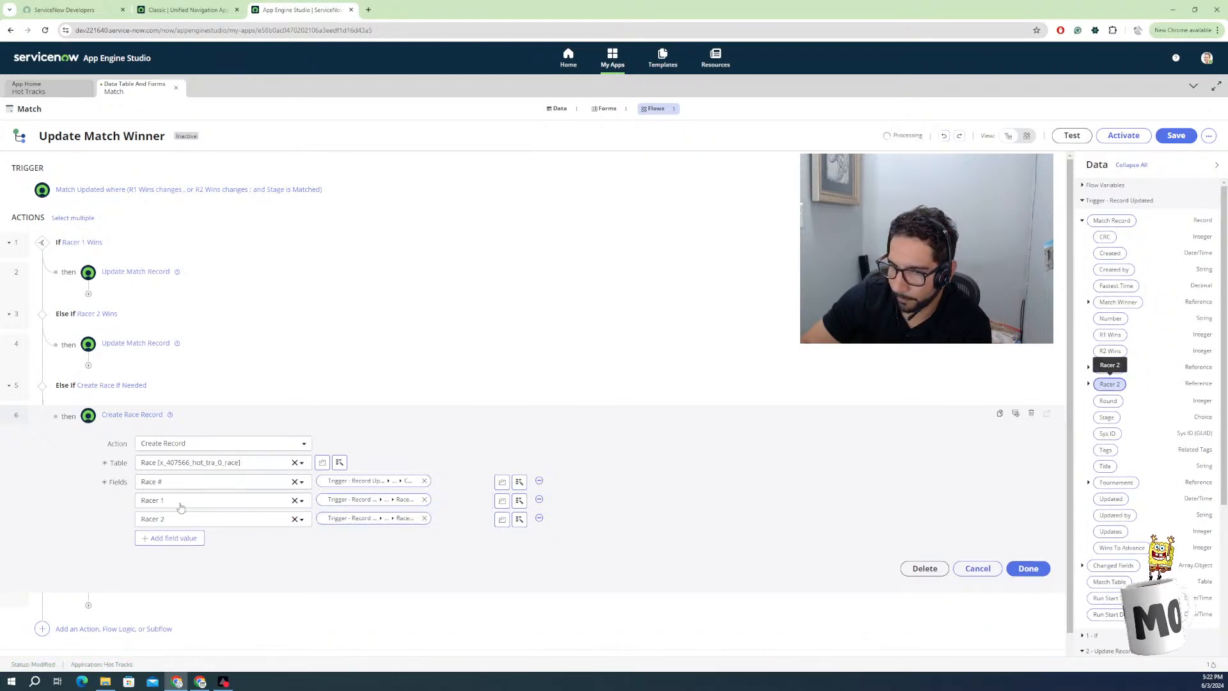
Add a Round Match field to the Create Race Record action and map it to the trigger's Match Record.
{"action": "left_click", "coordinate": [172, 544]}
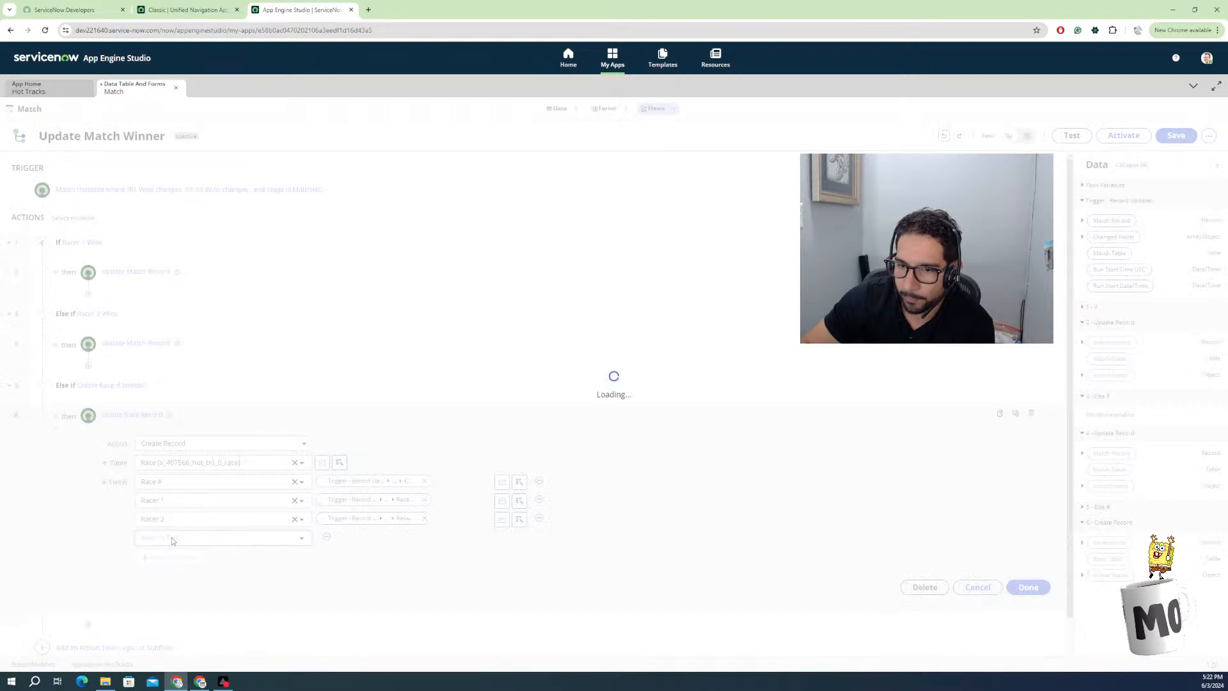
{"action": "left_click", "coordinate": [172, 541]}
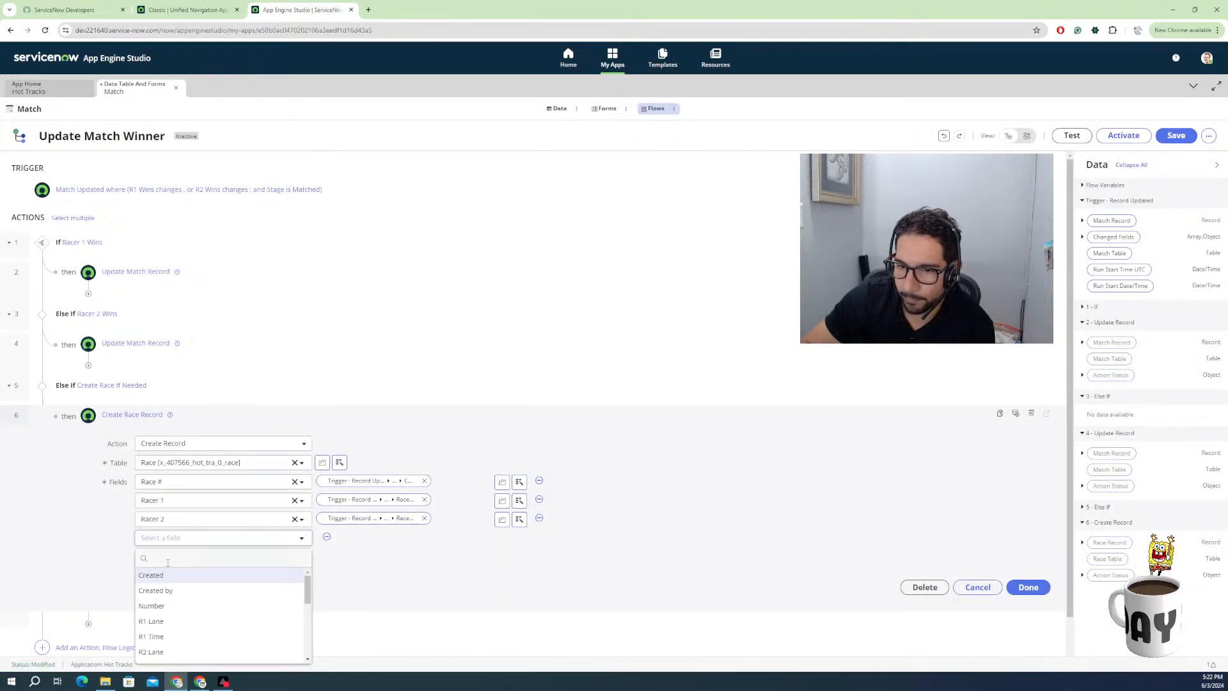
{"action": "scroll", "coordinate": [166, 601], "scroll_direction": "down", "scroll_amount": 4}
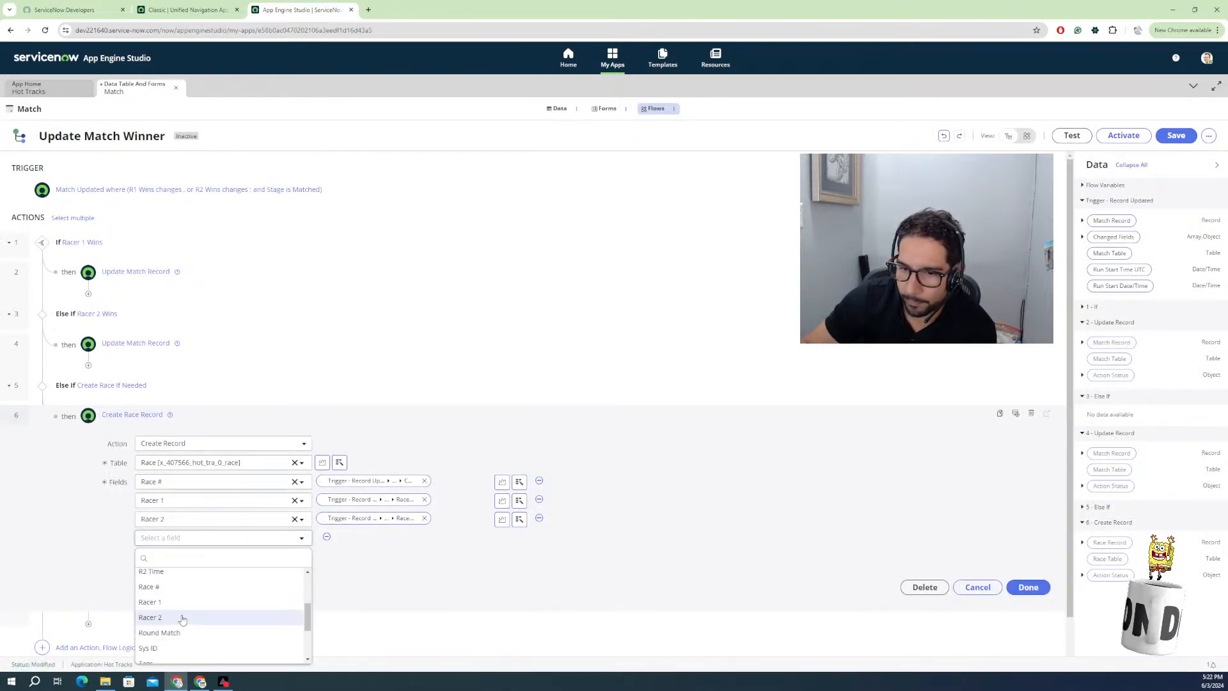
{"action": "scroll", "coordinate": [183, 614], "scroll_direction": "down", "scroll_amount": 3}
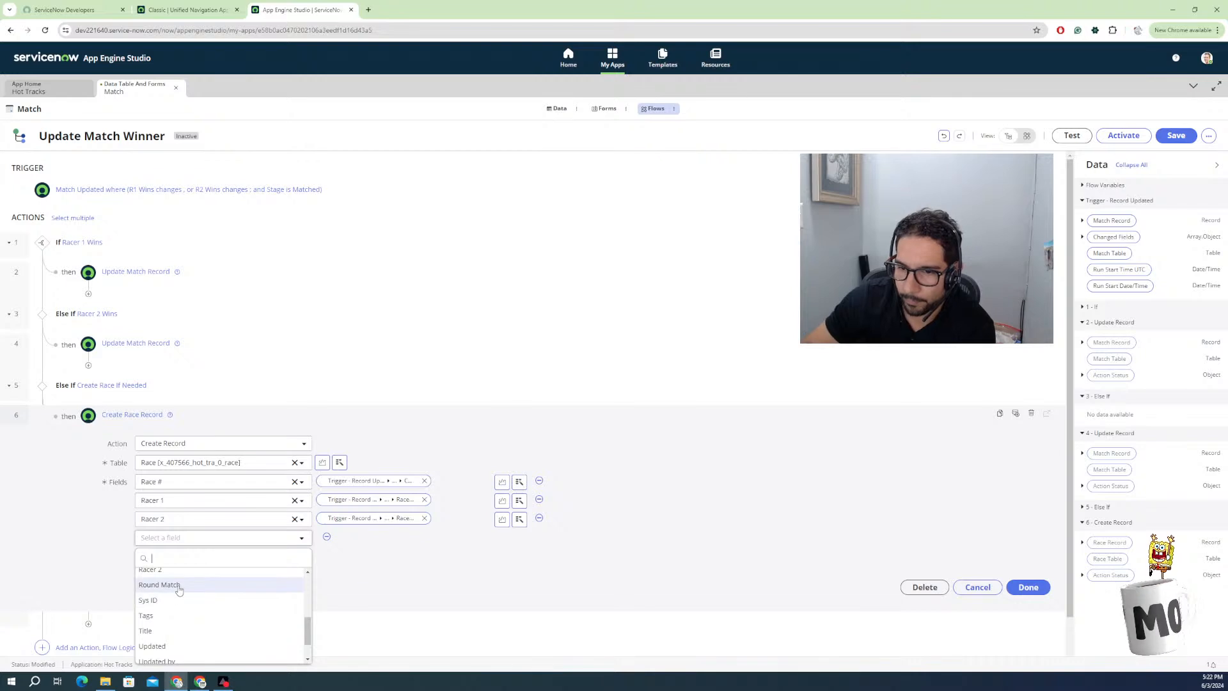
{"action": "left_click", "coordinate": [179, 586]}
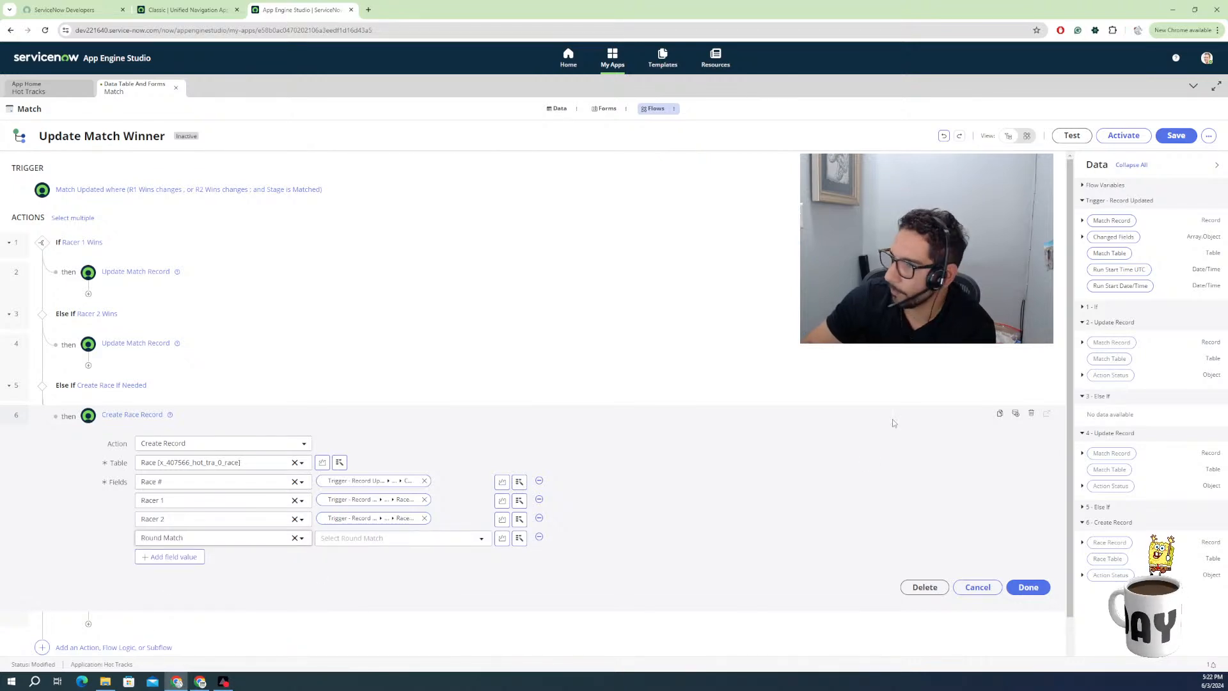
{"action": "left_click_drag", "start_coordinate": [1116, 221], "coordinate": [429, 539]}
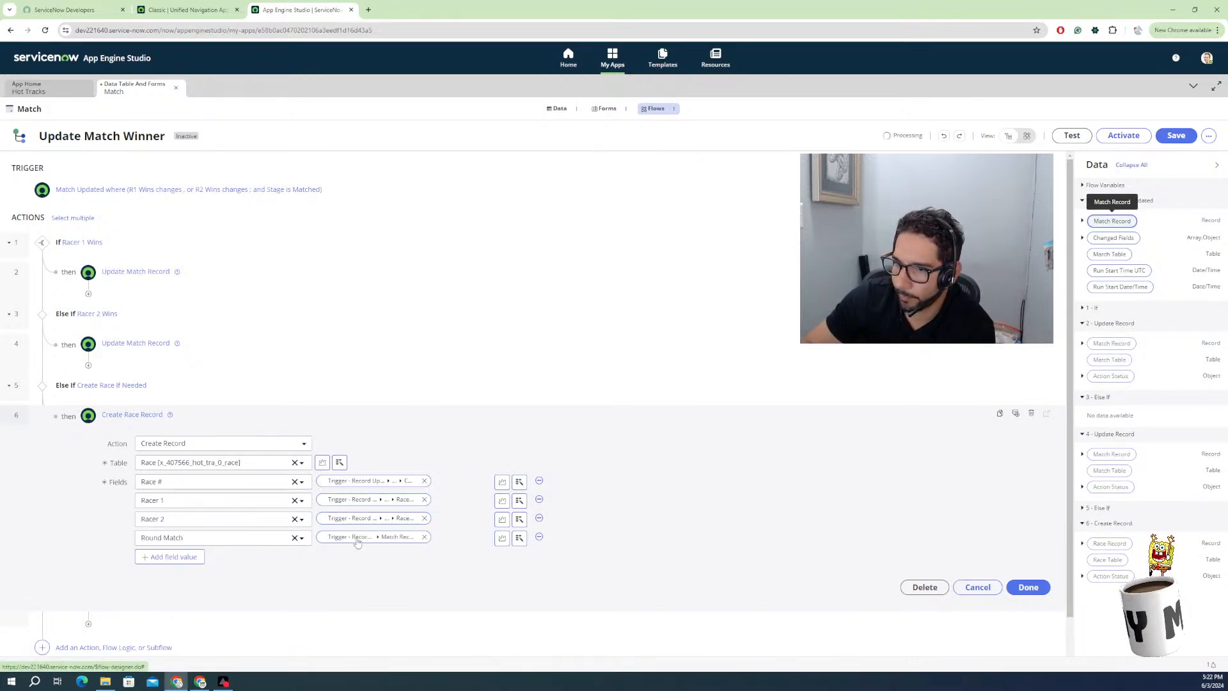
Add a Title field to the Create Race Record action and enter the text "R M" as its value.
{"action": "left_click", "coordinate": [153, 564]}
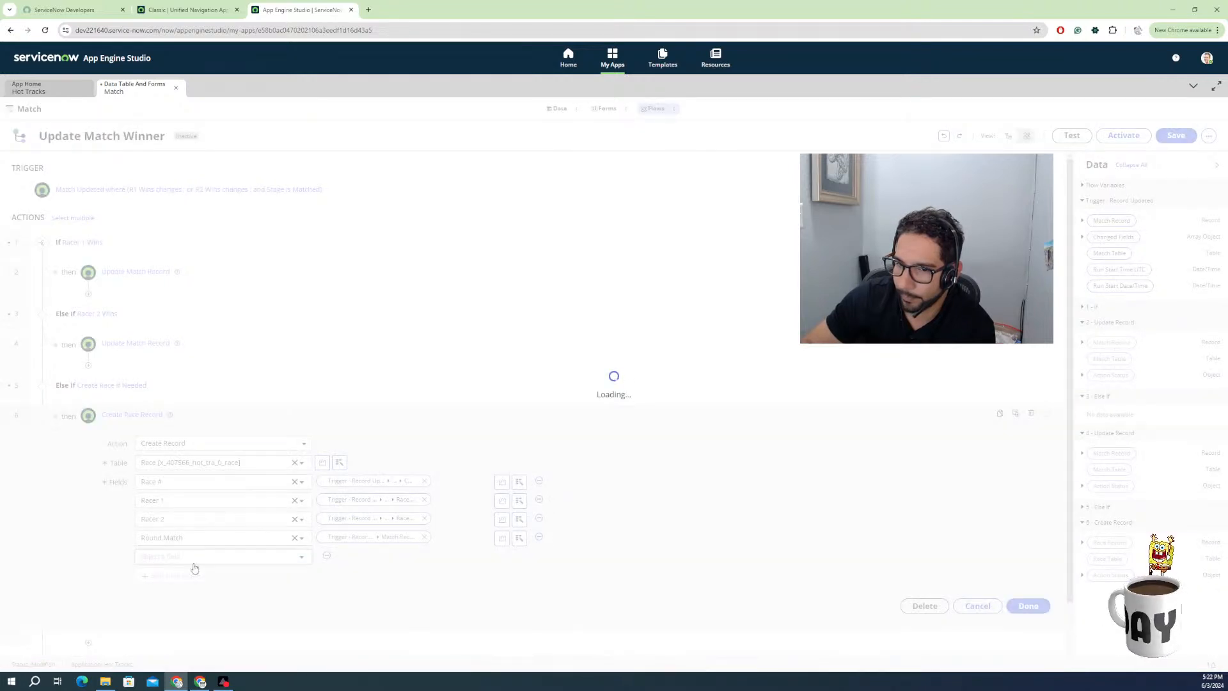
{"action": "left_click", "coordinate": [192, 557]}
{"action": "scroll", "coordinate": [211, 528], "scroll_direction": "down", "scroll_amount": 3}
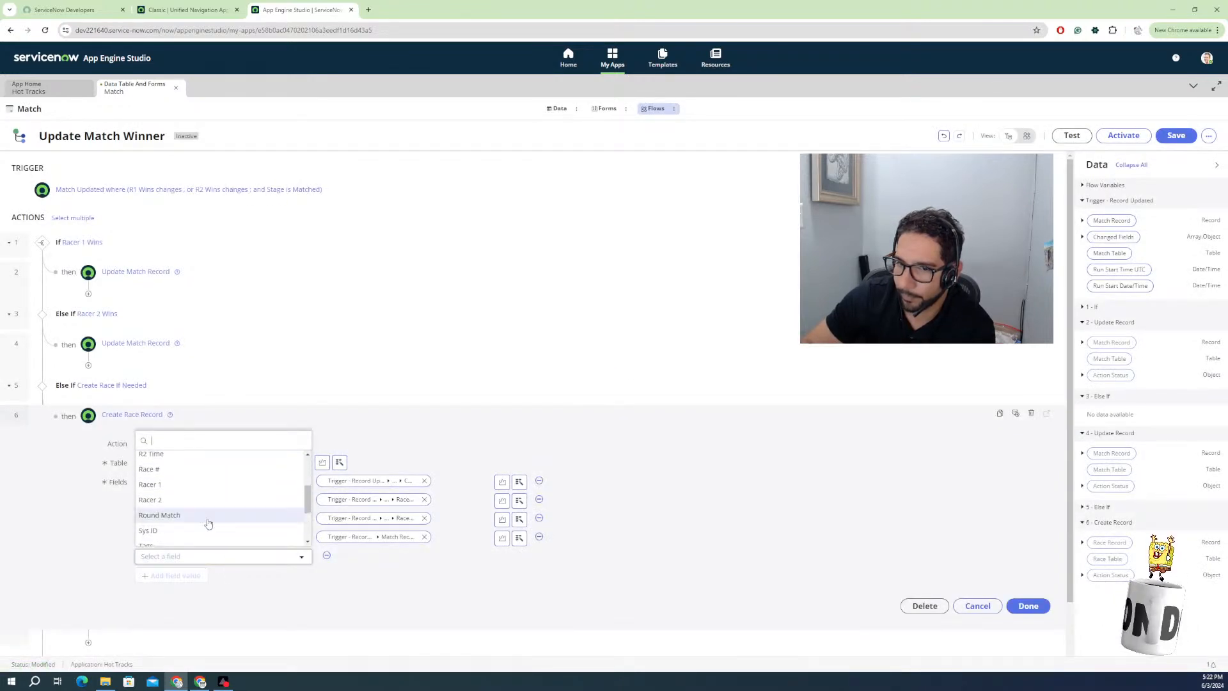
{"action": "scroll", "coordinate": [211, 527], "scroll_direction": "down", "scroll_amount": 2}
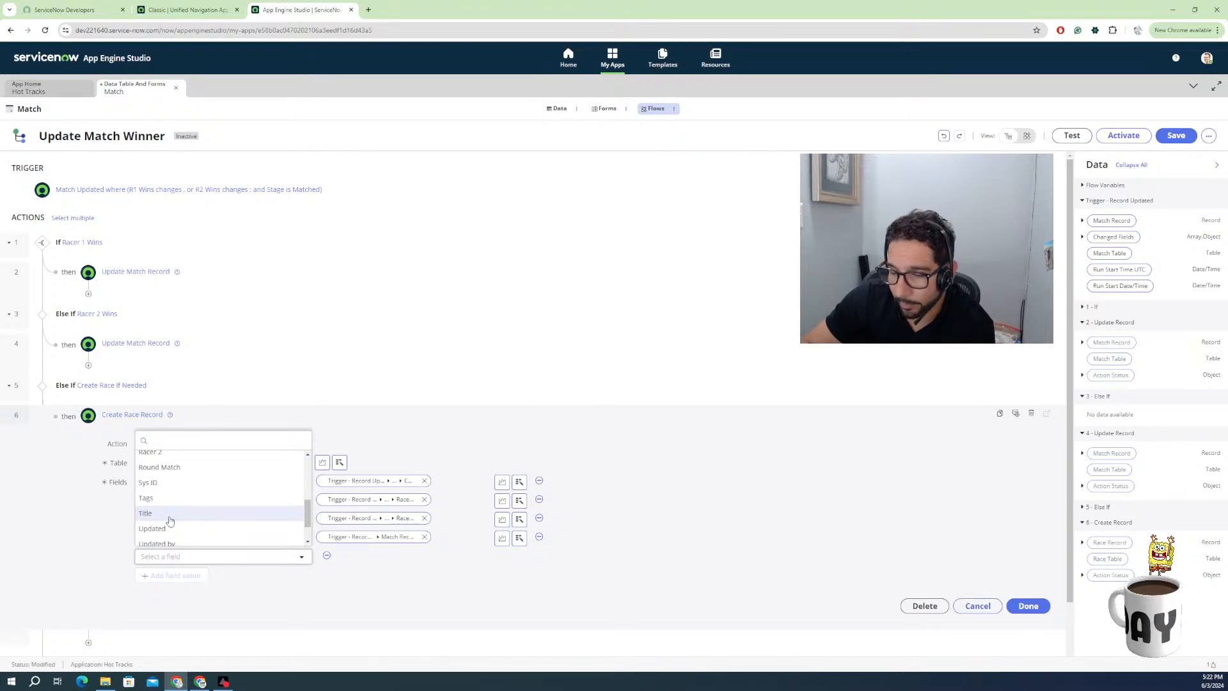
{"action": "left_click", "coordinate": [169, 515]}
{"action": "left_click", "coordinate": [338, 557]}
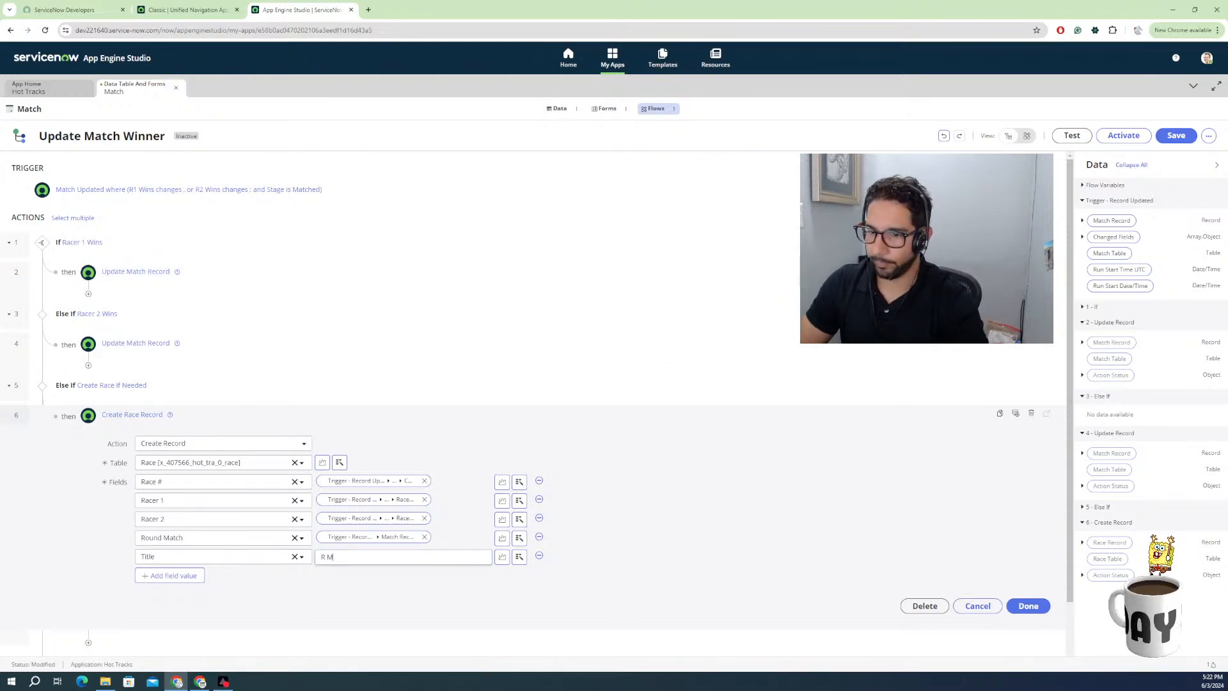
Insert the trigger Match Record's Round after the R and its CRC after the M in the Title value, and save the flow.
{"action": "left_click", "coordinate": [1082, 221]}
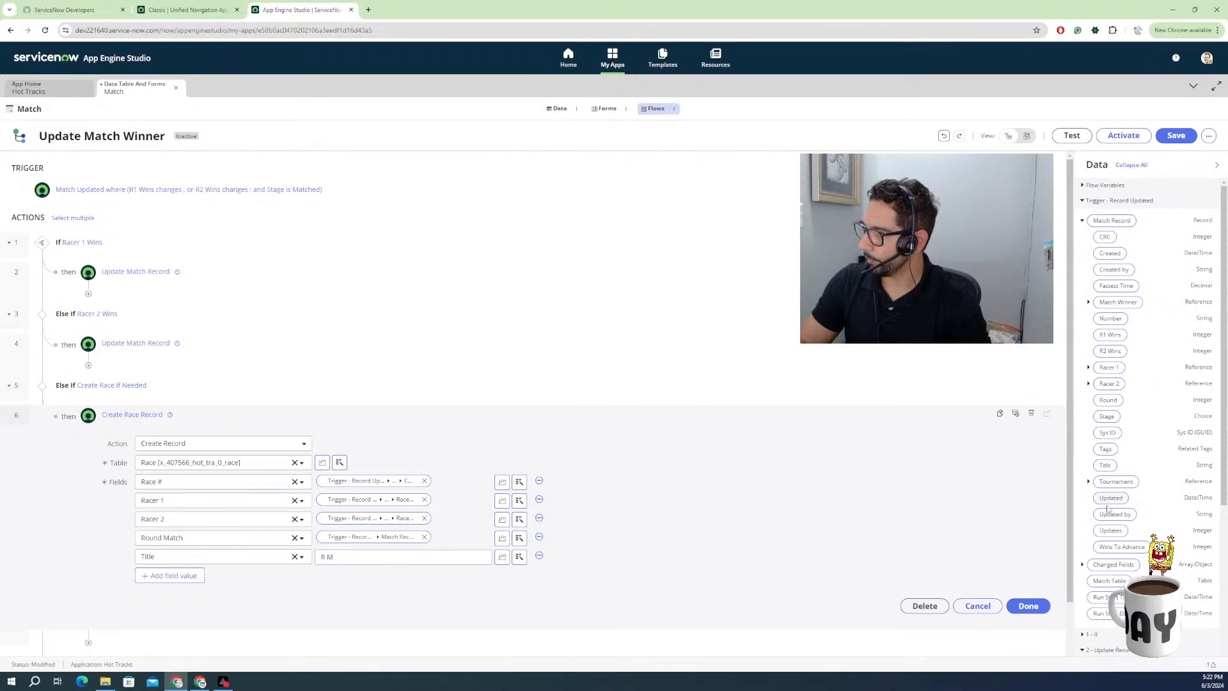
{"action": "left_click_drag", "start_coordinate": [1106, 408], "coordinate": [327, 562]}
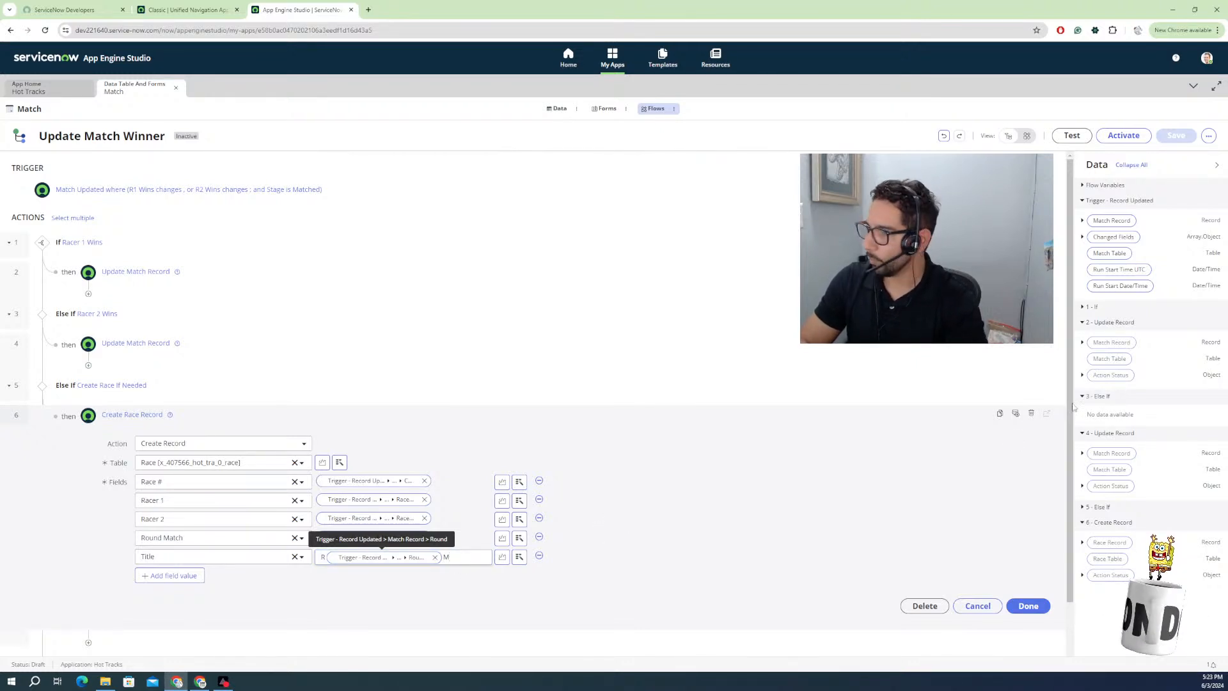
{"action": "left_click", "coordinate": [1083, 221]}
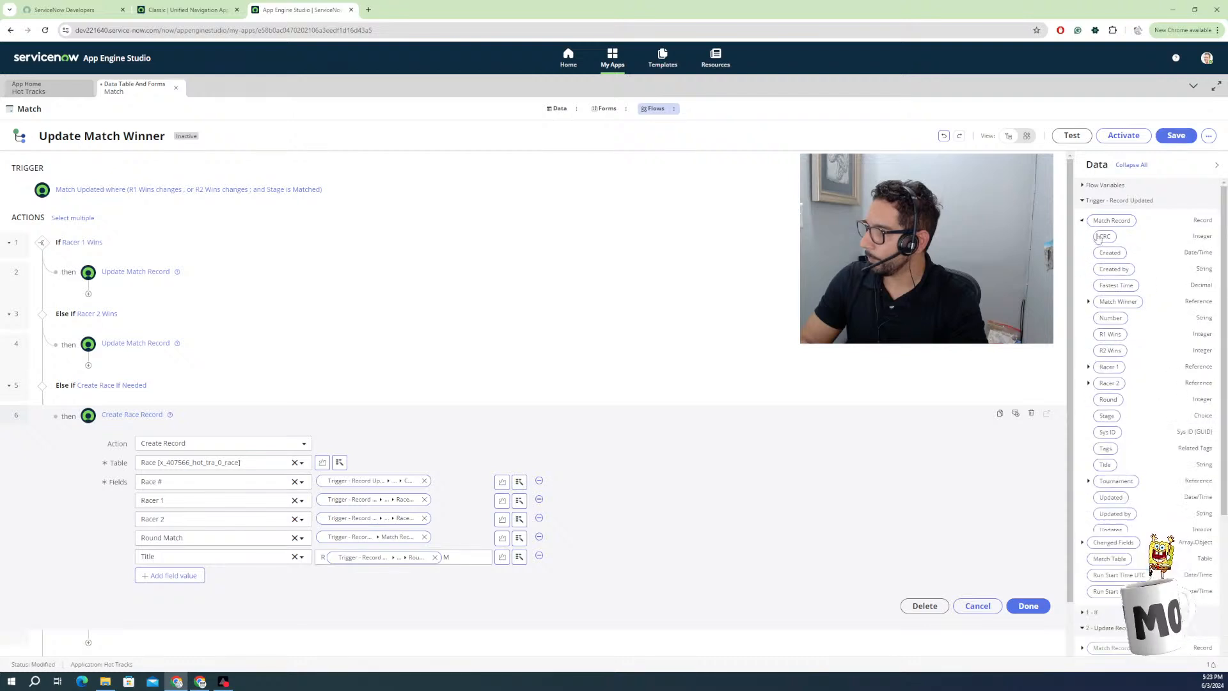
{"action": "left_click_drag", "start_coordinate": [1105, 237], "coordinate": [463, 557]}
{"action": "left_click", "coordinate": [1175, 135]}
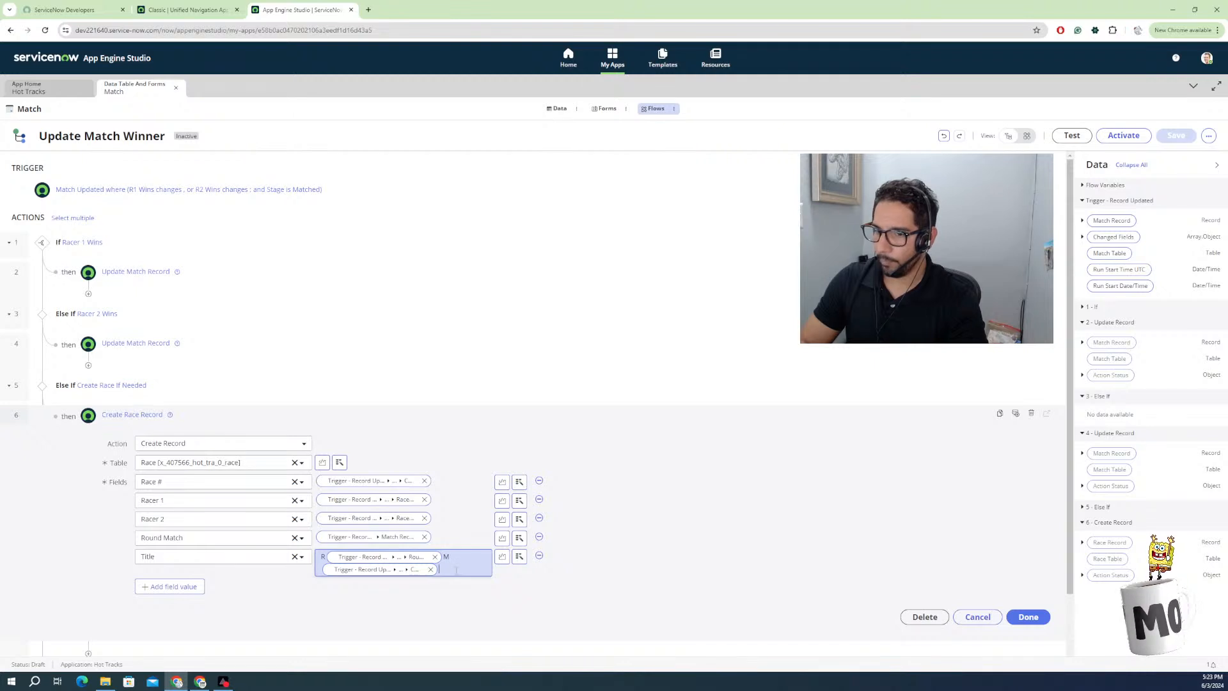
Review the Race fields still available for the Create Race Record action and discard the empty field row.
{"action": "left_click", "coordinate": [182, 586]}
{"action": "left_click", "coordinate": [199, 585]}
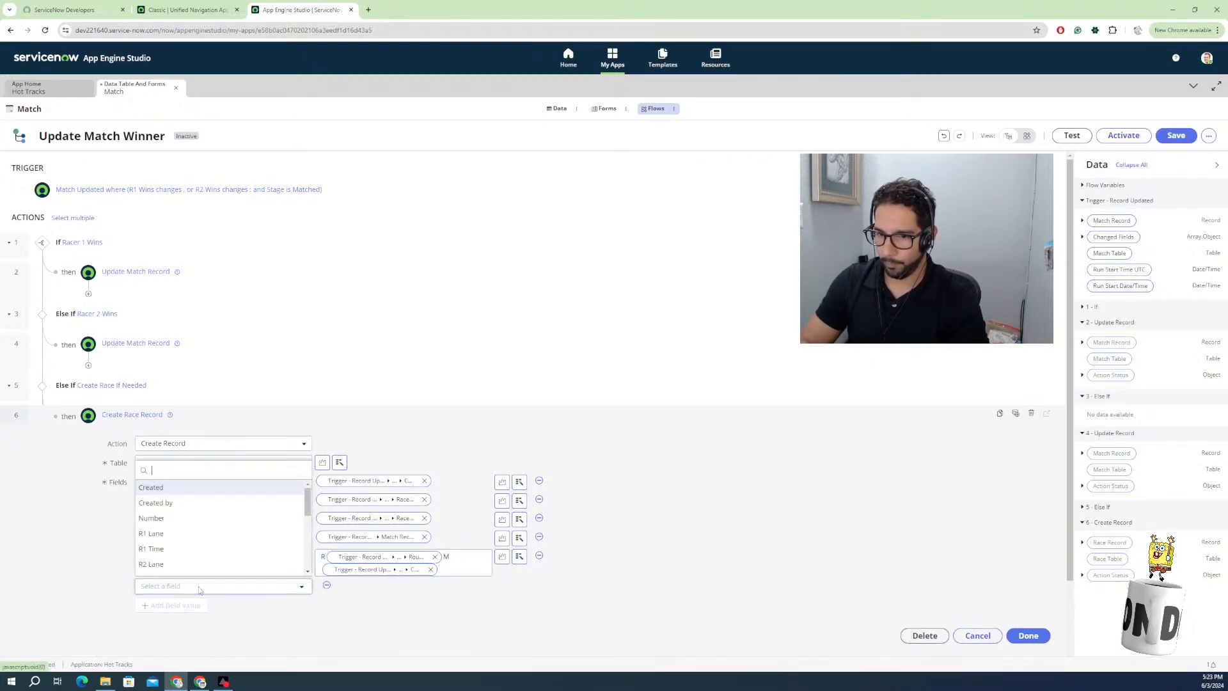
{"action": "scroll", "coordinate": [185, 547], "scroll_direction": "down", "scroll_amount": 3}
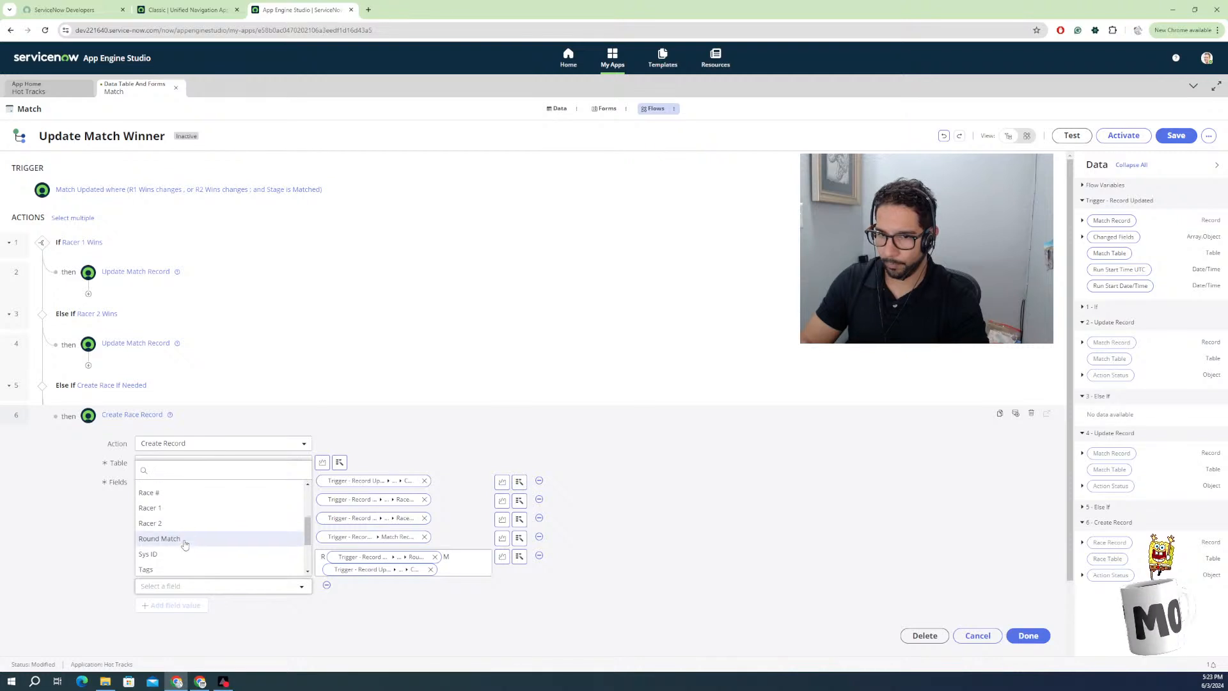
{"action": "scroll", "coordinate": [182, 546], "scroll_direction": "down", "scroll_amount": 5}
{"action": "scroll", "coordinate": [172, 551], "scroll_direction": "up", "scroll_amount": 3}
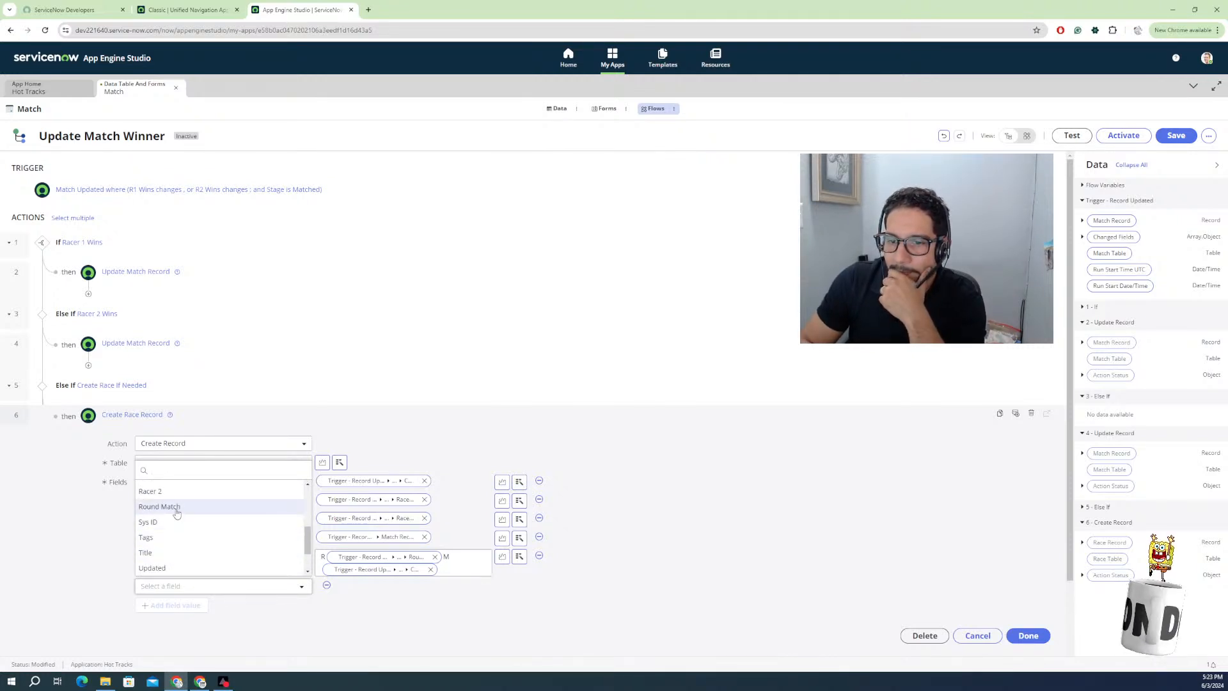
{"action": "scroll", "coordinate": [179, 524], "scroll_direction": "up", "scroll_amount": 3}
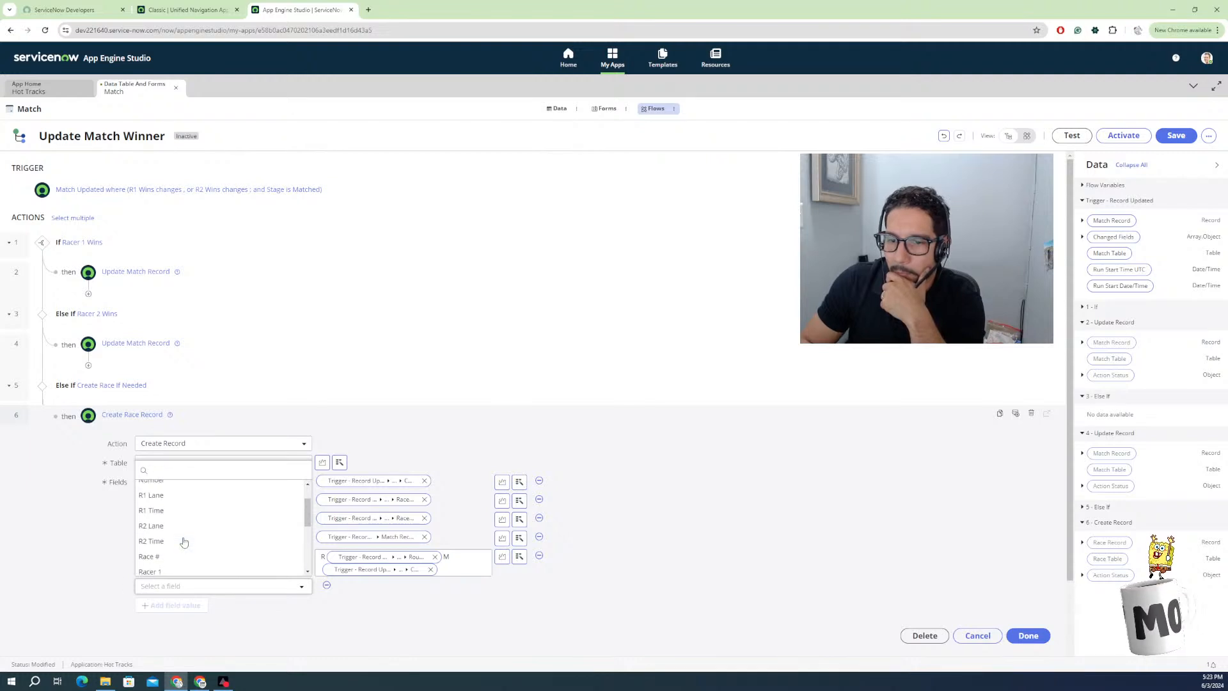
{"action": "scroll", "coordinate": [179, 540], "scroll_direction": "down", "scroll_amount": 3}
{"action": "scroll", "coordinate": [168, 547], "scroll_direction": "down", "scroll_amount": 3}
{"action": "scroll", "coordinate": [181, 541], "scroll_direction": "up", "scroll_amount": 5}
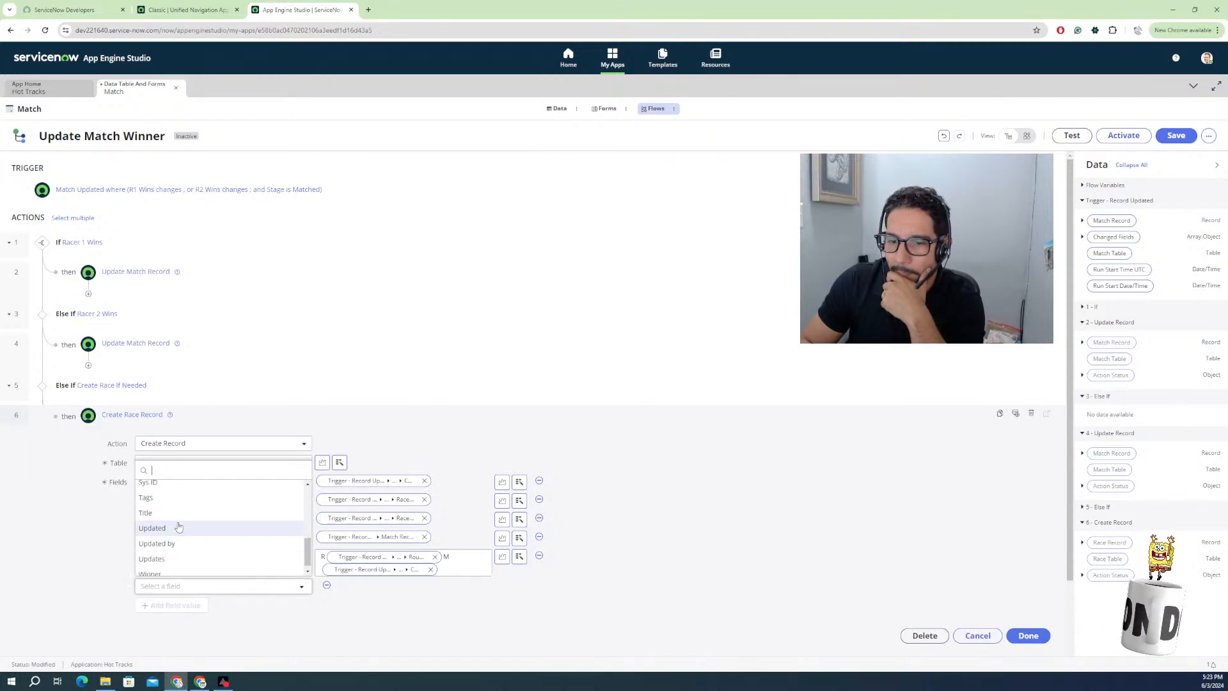
{"action": "scroll", "coordinate": [179, 526], "scroll_direction": "down", "scroll_amount": 3}
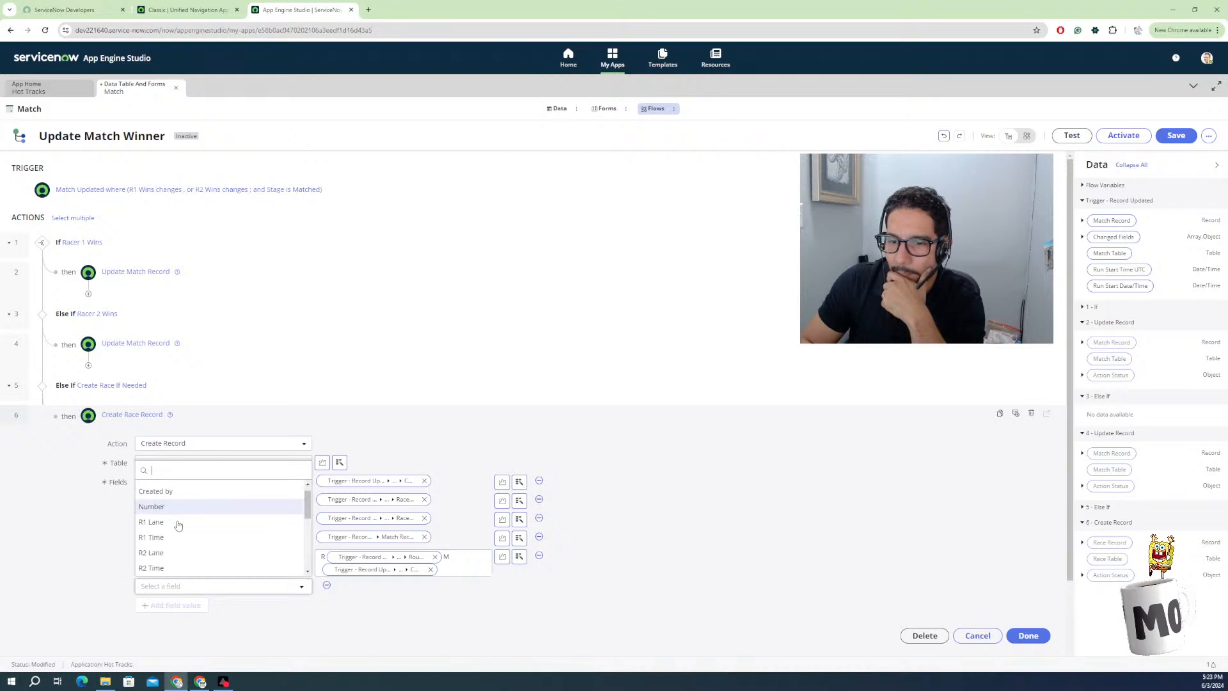
{"action": "scroll", "coordinate": [180, 534], "scroll_direction": "down", "scroll_amount": 3}
{"action": "scroll", "coordinate": [181, 540], "scroll_direction": "up", "scroll_amount": 5}
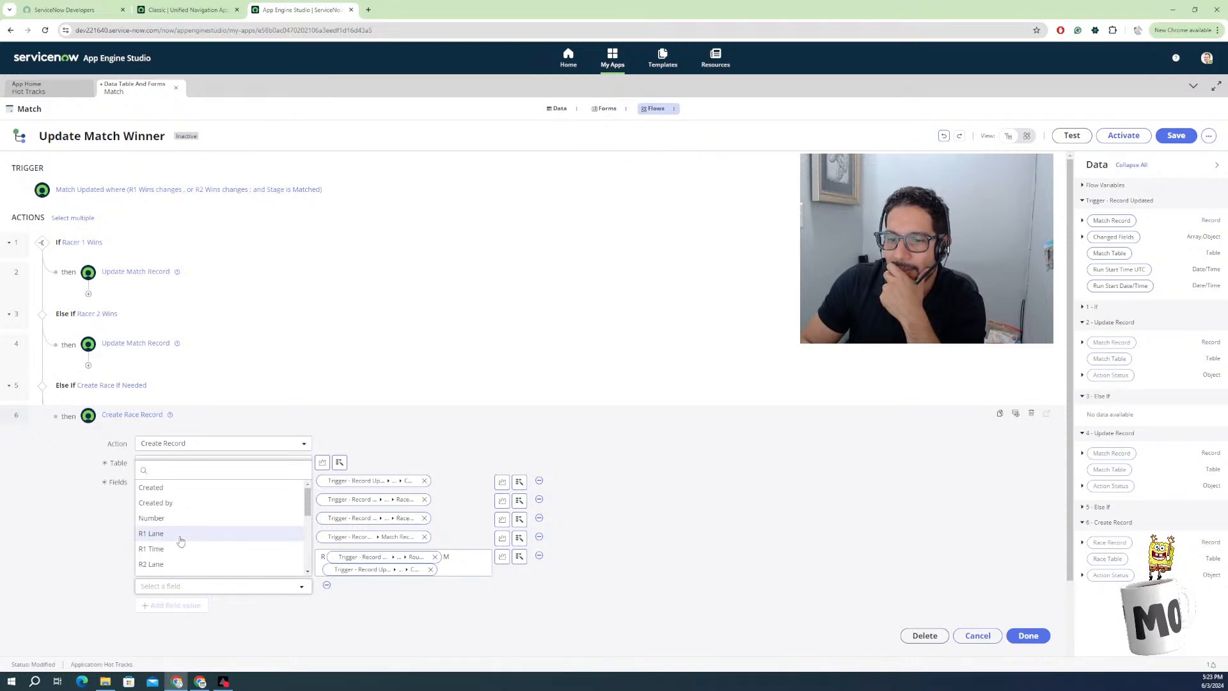
{"action": "scroll", "coordinate": [181, 521], "scroll_direction": "down", "scroll_amount": 2}
{"action": "scroll", "coordinate": [179, 522], "scroll_direction": "down", "scroll_amount": 3}
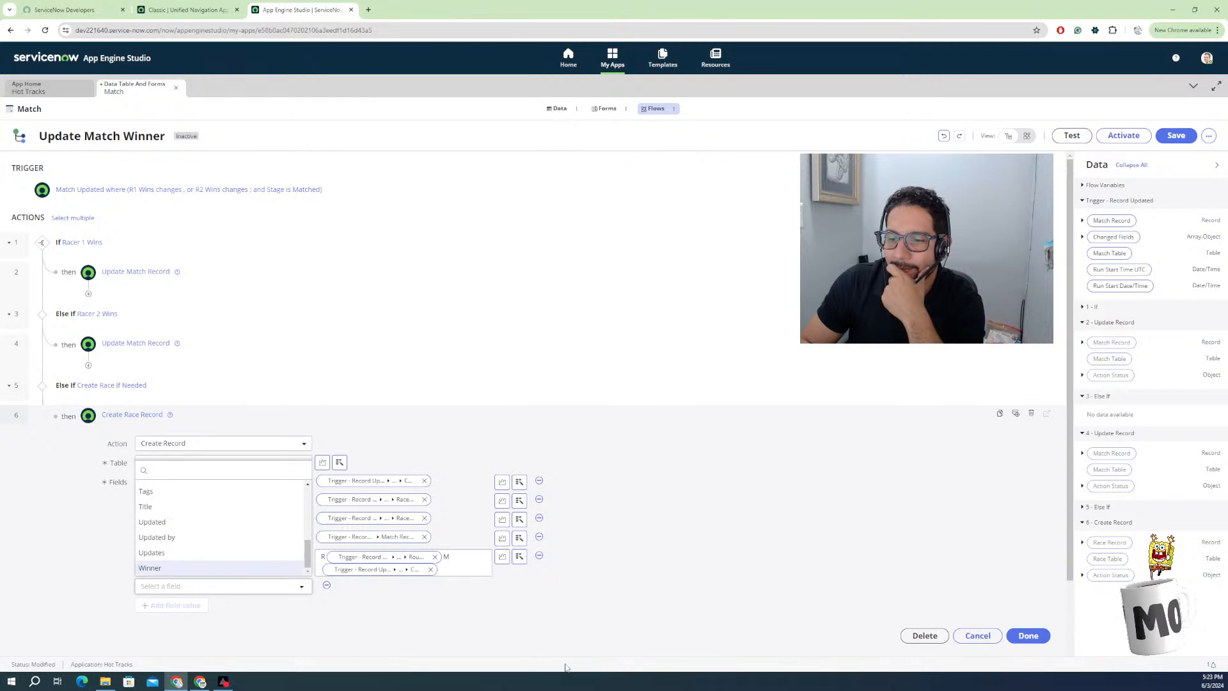
{"action": "left_click", "coordinate": [404, 608]}
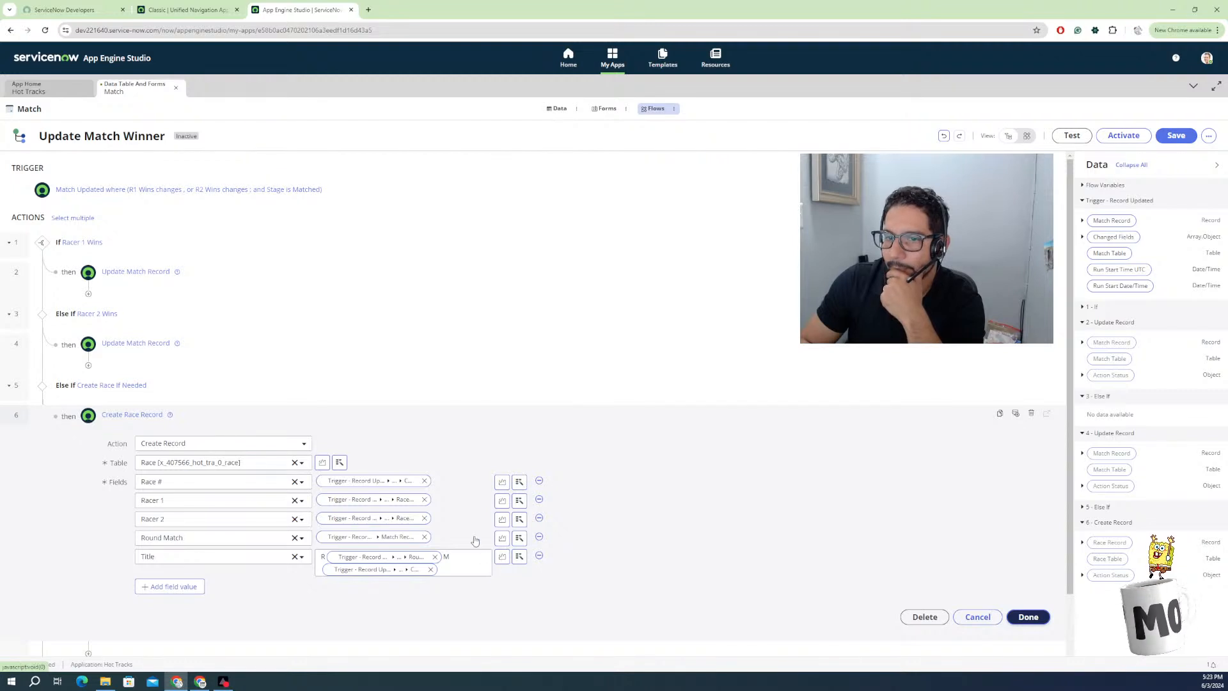
Finish editing the Create Race Record action, save the Update Match Winner flow and activate it.
{"action": "key", "text": "ctrl+s"}
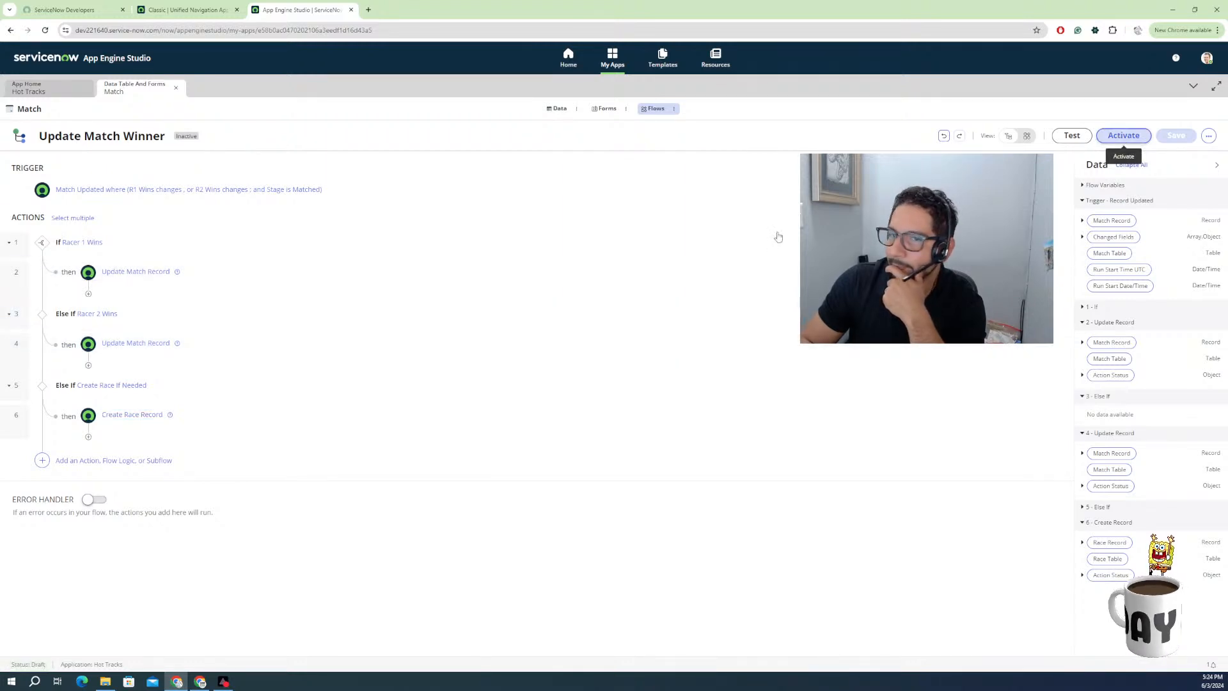
{"action": "left_click", "coordinate": [1123, 135]}
{"action": "left_click", "coordinate": [689, 259]}
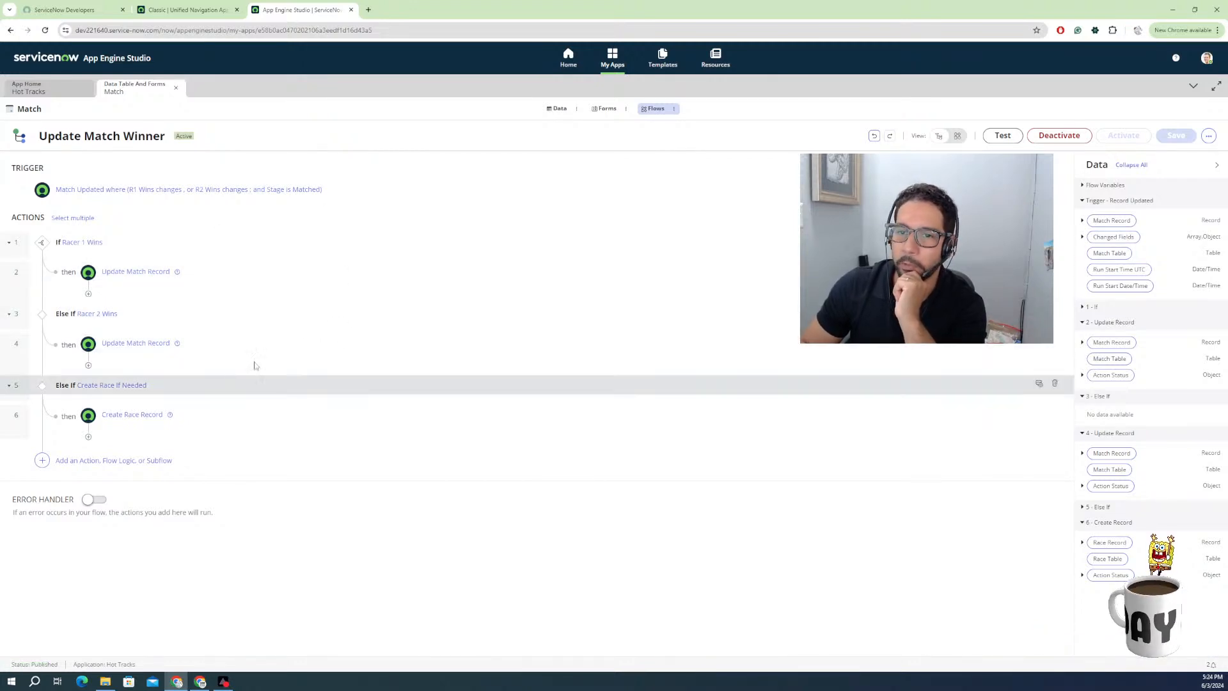
Open a test of the flow and choose an R1M1 Toyota Supra VS Honda Civic match as its Match Record.
{"action": "left_click", "coordinate": [1002, 135]}
{"action": "left_click", "coordinate": [562, 221]}
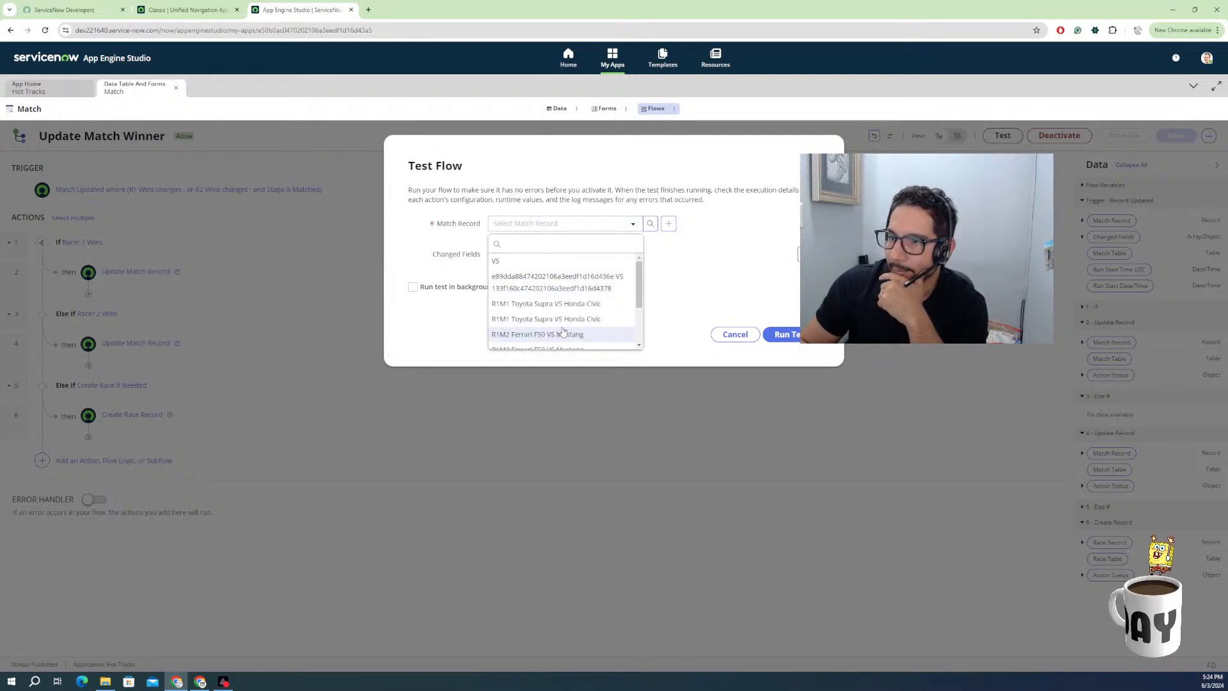
{"action": "left_click", "coordinate": [562, 323]}
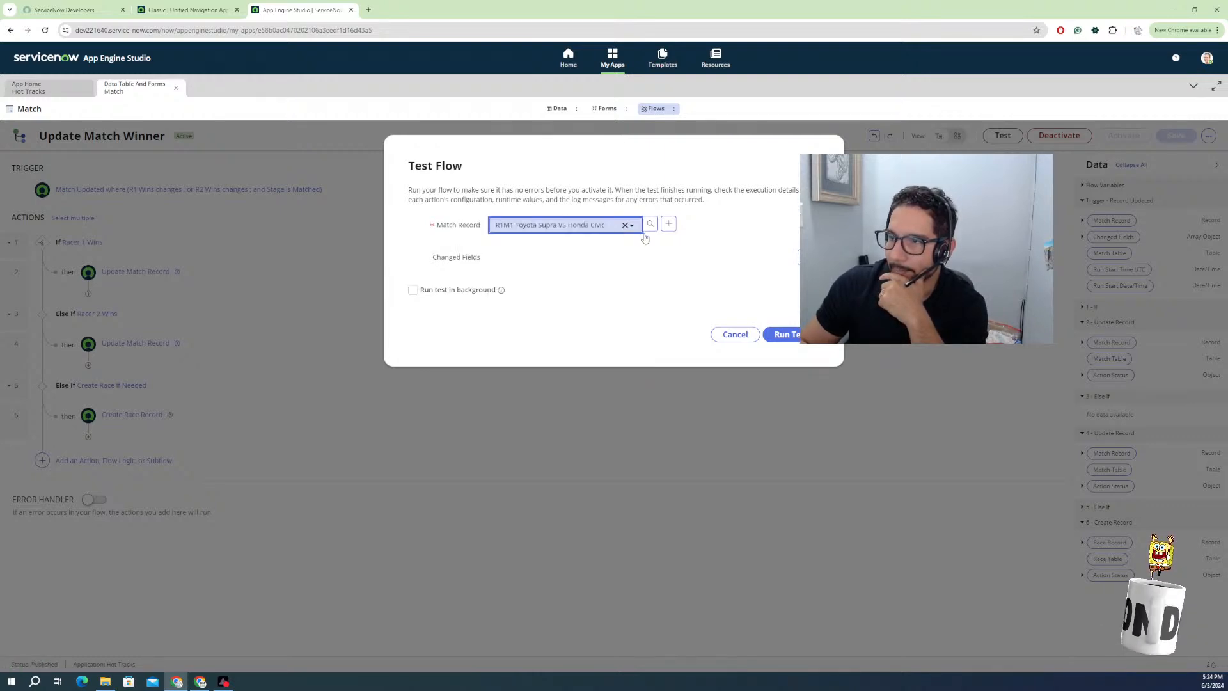
{"action": "left_click", "coordinate": [651, 228]}
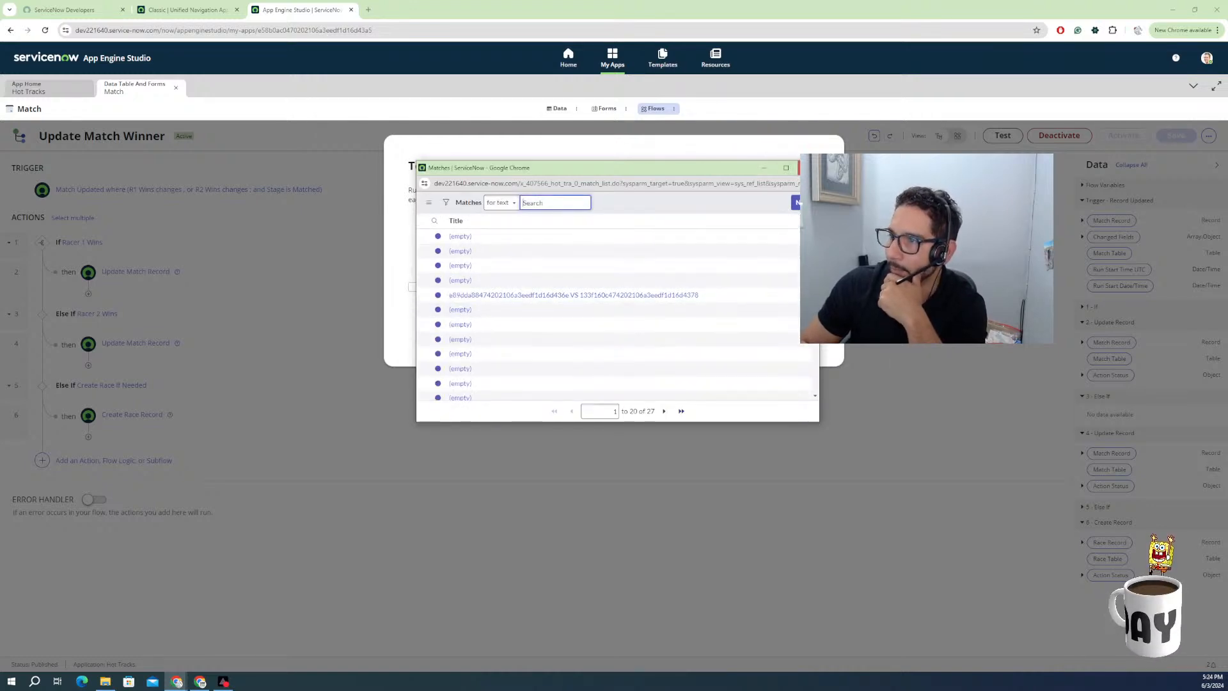
{"action": "left_click", "coordinate": [808, 168]}
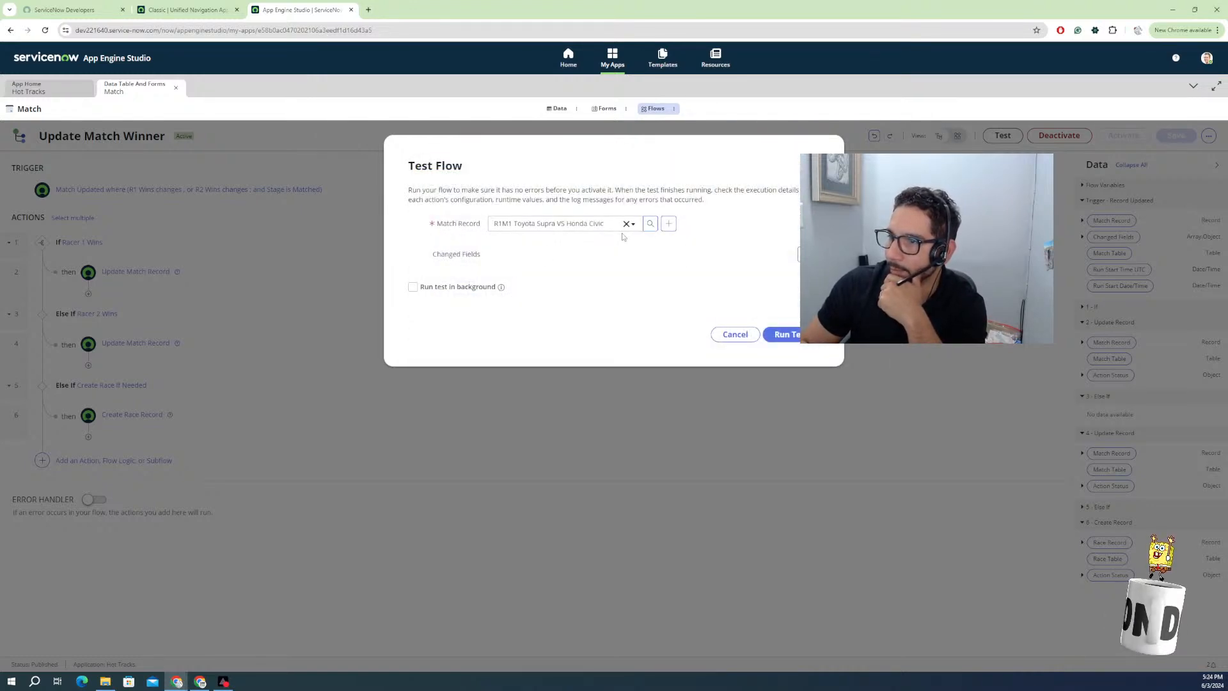
{"action": "left_click", "coordinate": [592, 225]}
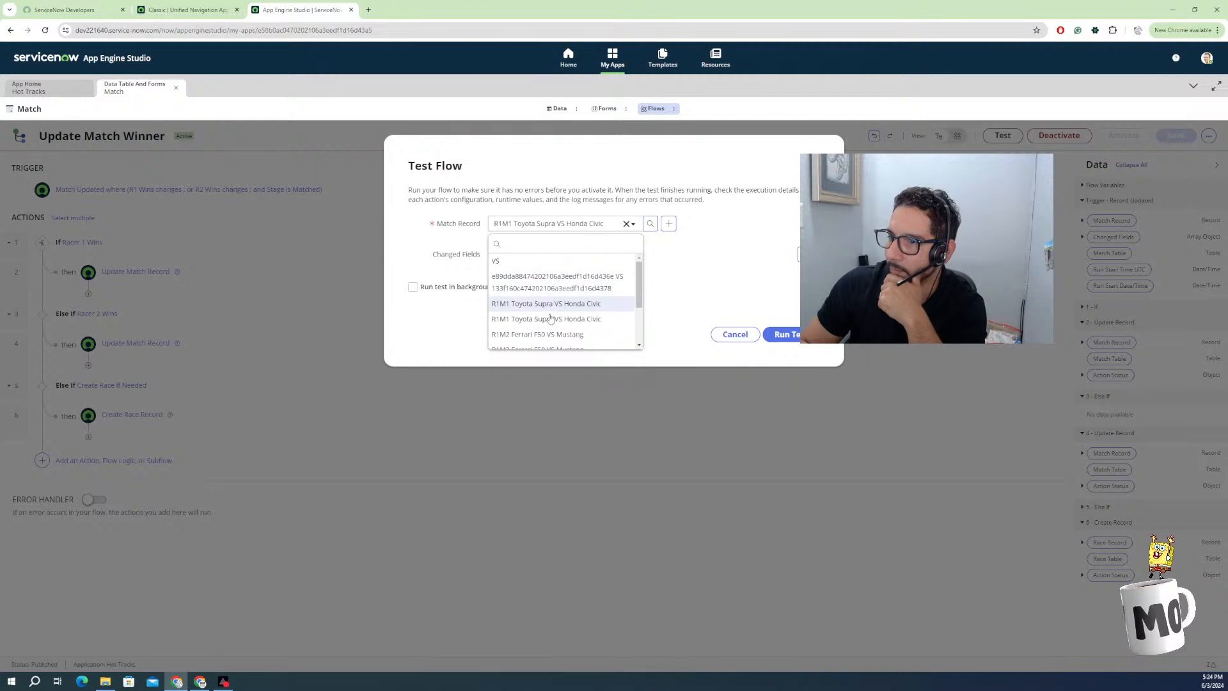
Look up the last R1M1 Toyota Supra VS Honda Civic entry among all matches as the Match Record and run the test.
{"action": "left_click", "coordinate": [650, 227]}
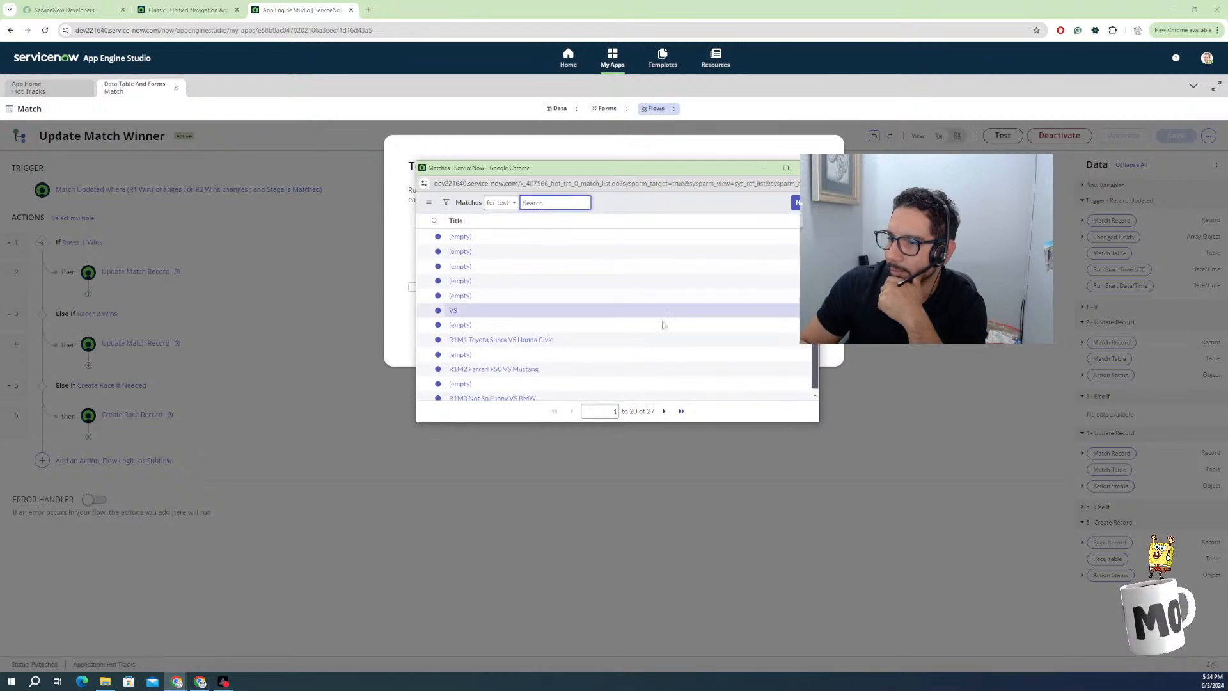
{"action": "left_click", "coordinate": [680, 411]}
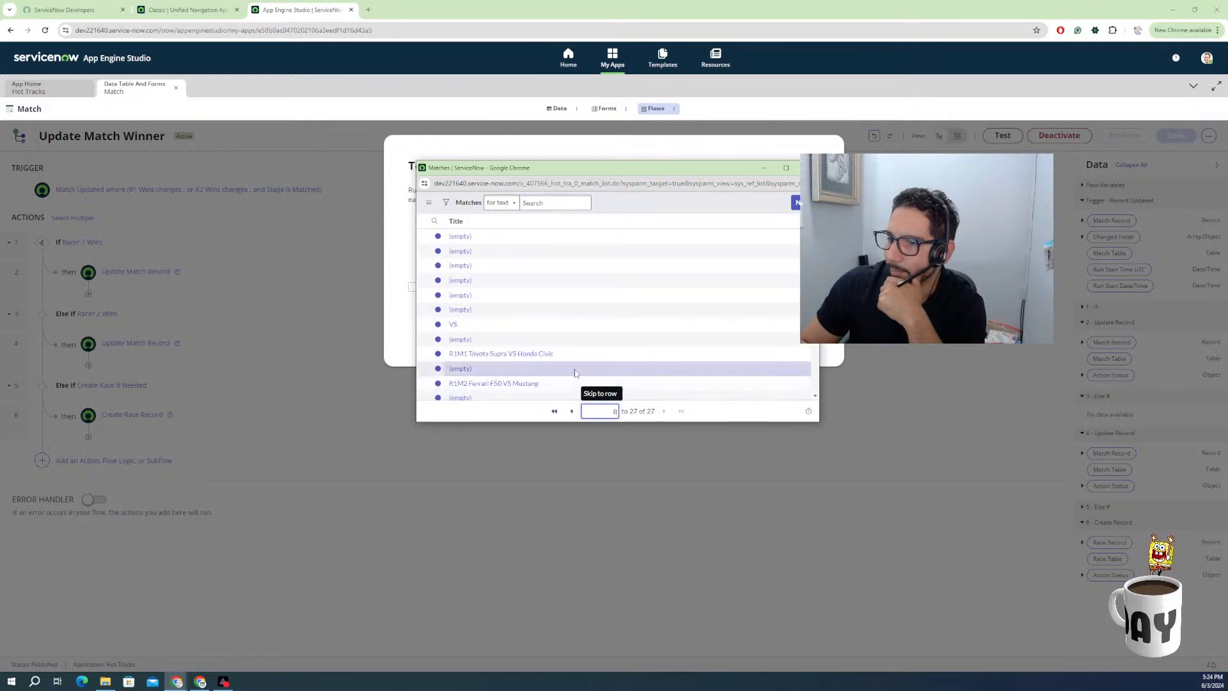
{"action": "scroll", "coordinate": [577, 369], "scroll_direction": "down", "scroll_amount": 2}
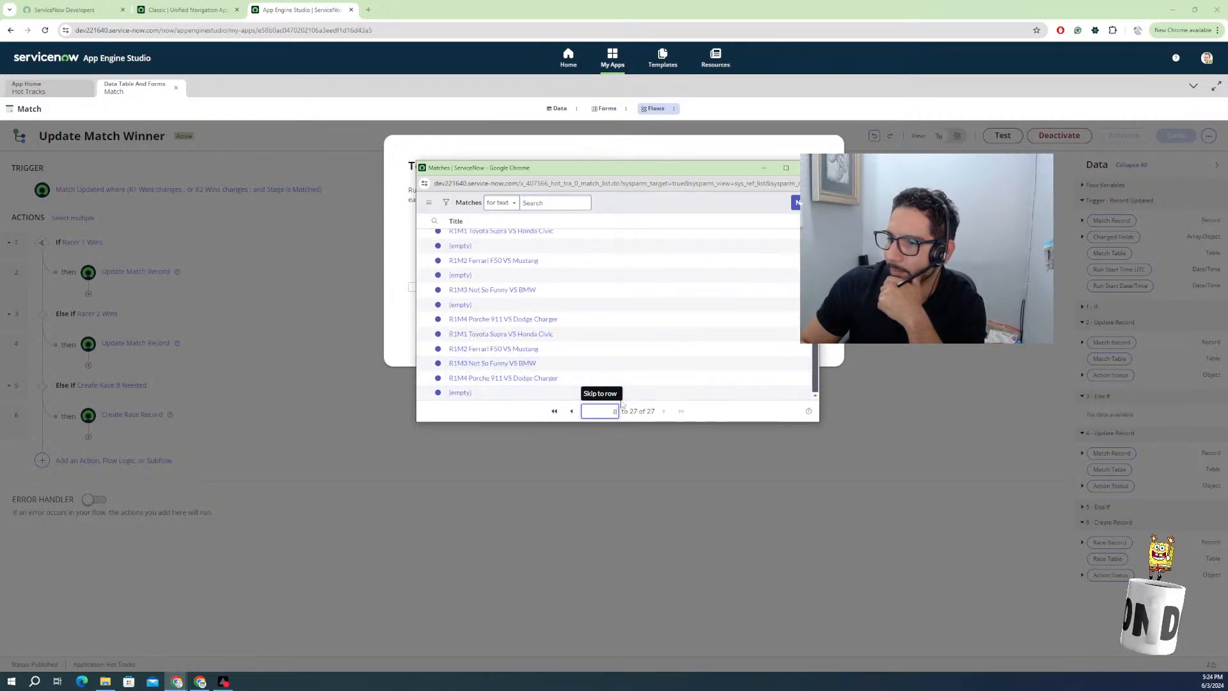
{"action": "left_click", "coordinate": [512, 334]}
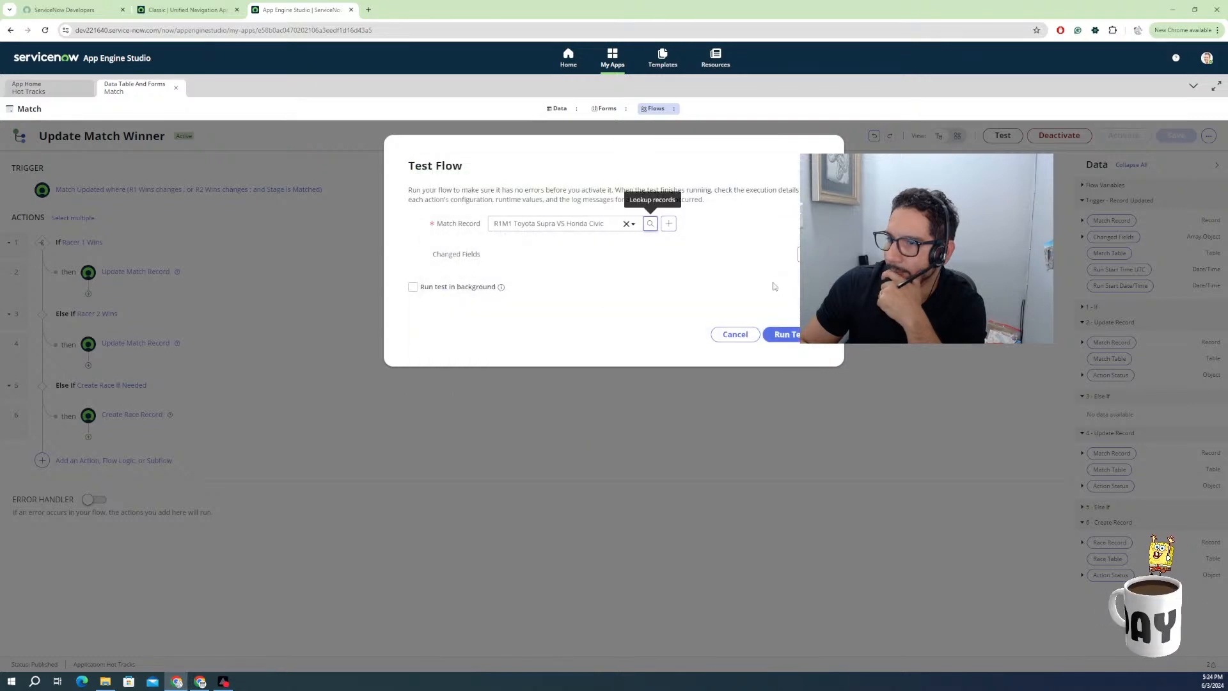
{"action": "left_click", "coordinate": [785, 335]}
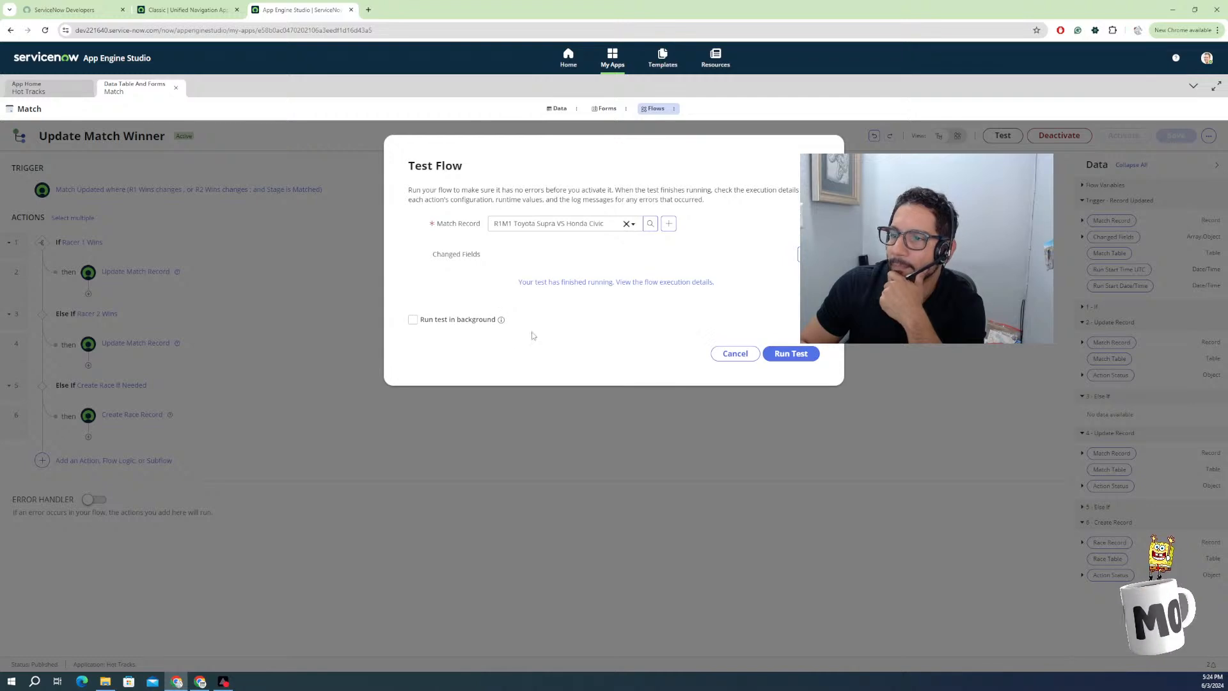
View the test run's execution details, expand the Match Updated trigger and open the full match record it used.
{"action": "left_click", "coordinate": [557, 285]}
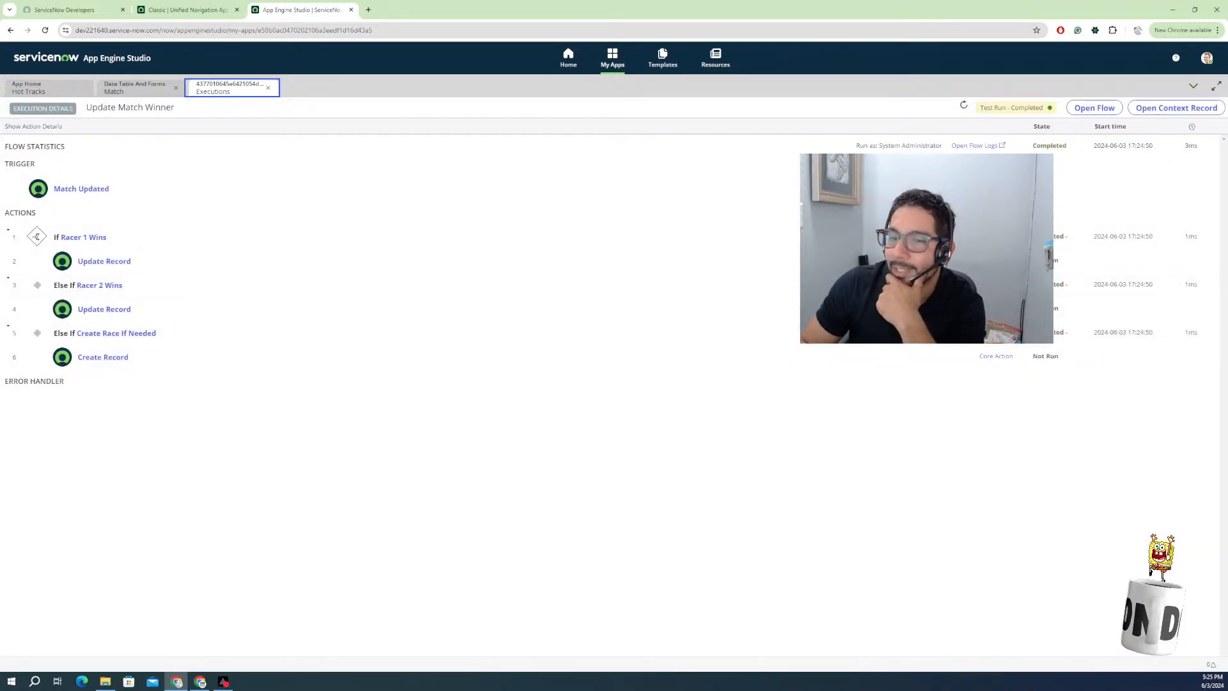
{"action": "left_click", "coordinate": [88, 196]}
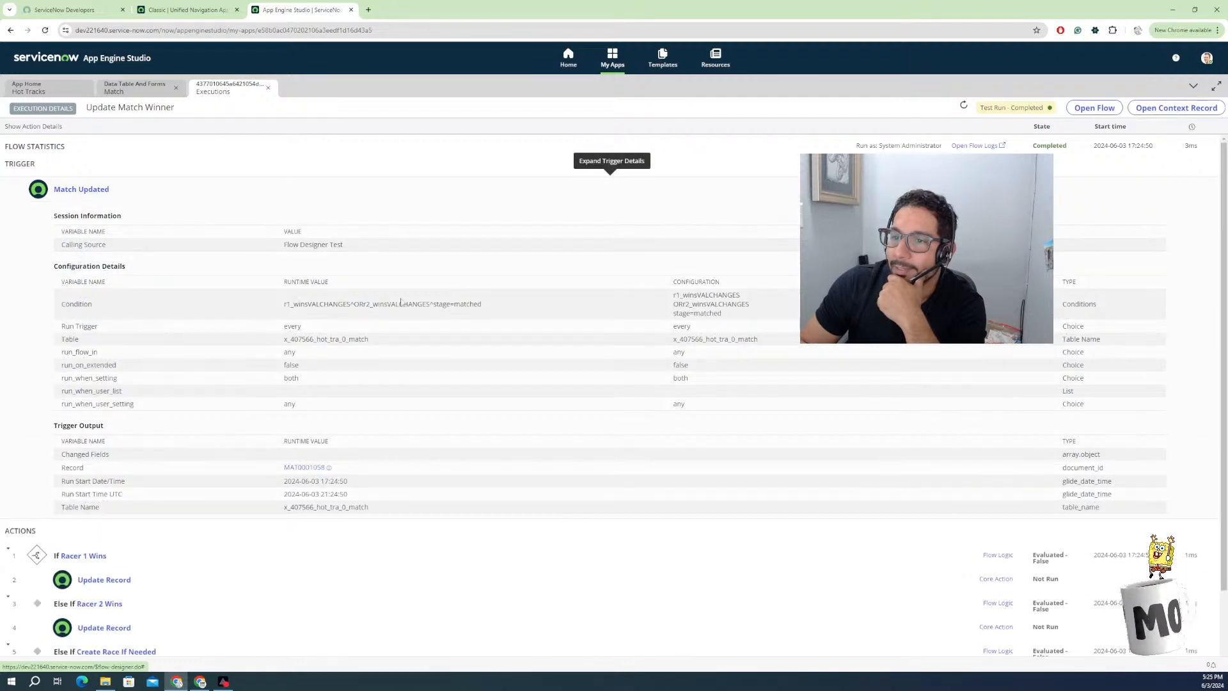
{"action": "left_click", "coordinate": [300, 468]}
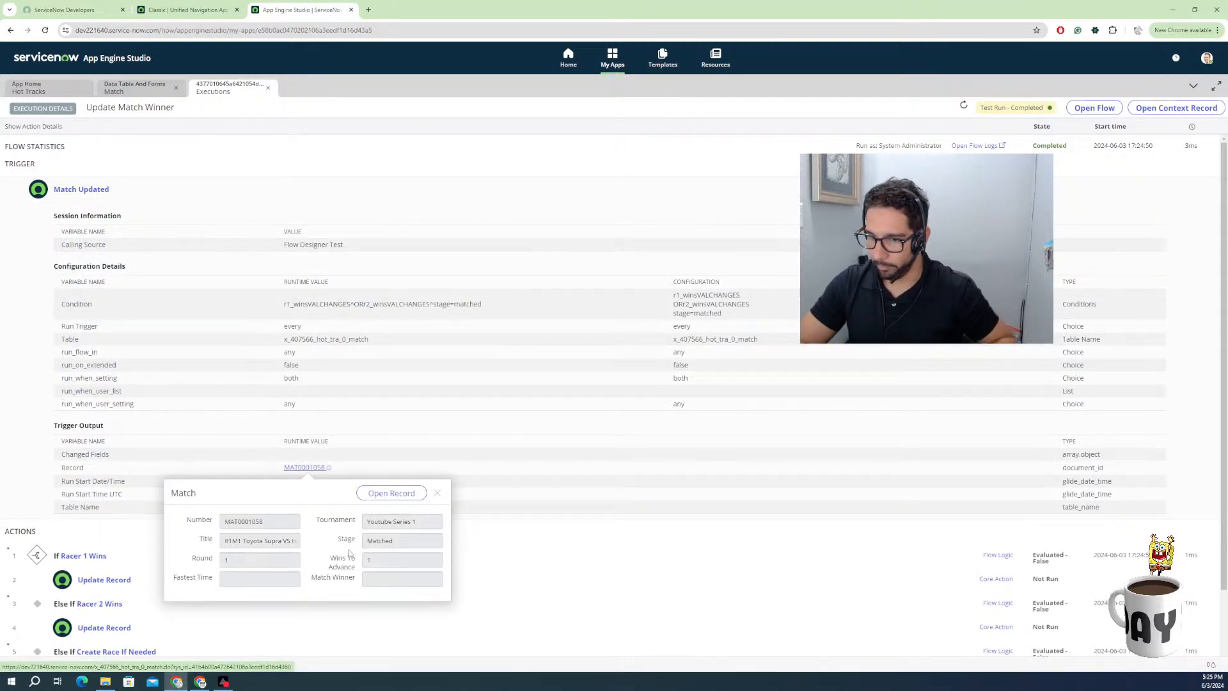
{"action": "left_click", "coordinate": [392, 494]}
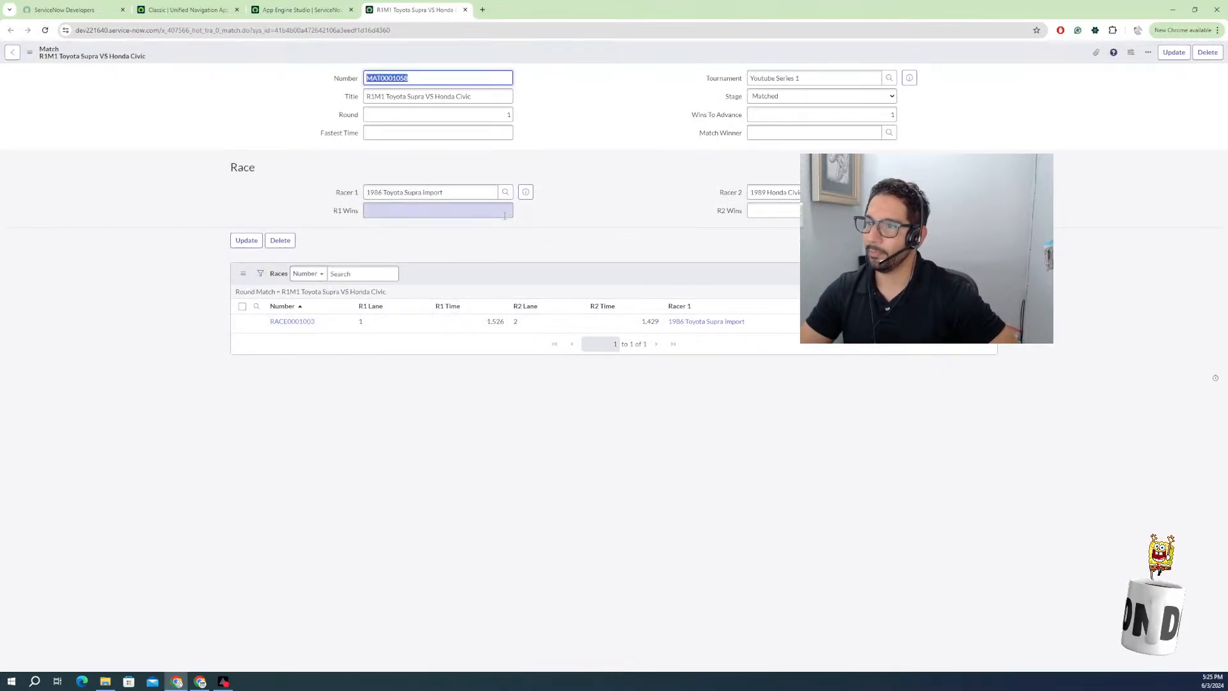
Set the match's R1 Wins to 1 and save the record without leaving it.
{"action": "left_click", "coordinate": [476, 213]}
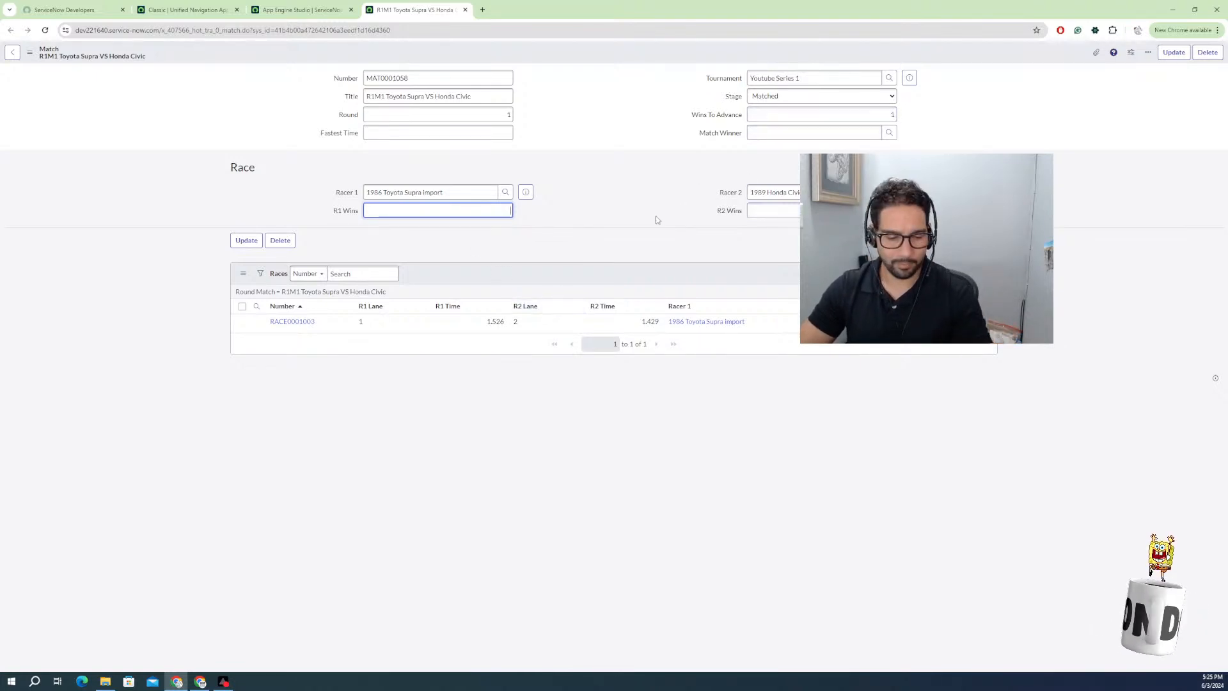
{"action": "right_click", "coordinate": [603, 61]}
{"action": "left_click", "coordinate": [618, 66]}
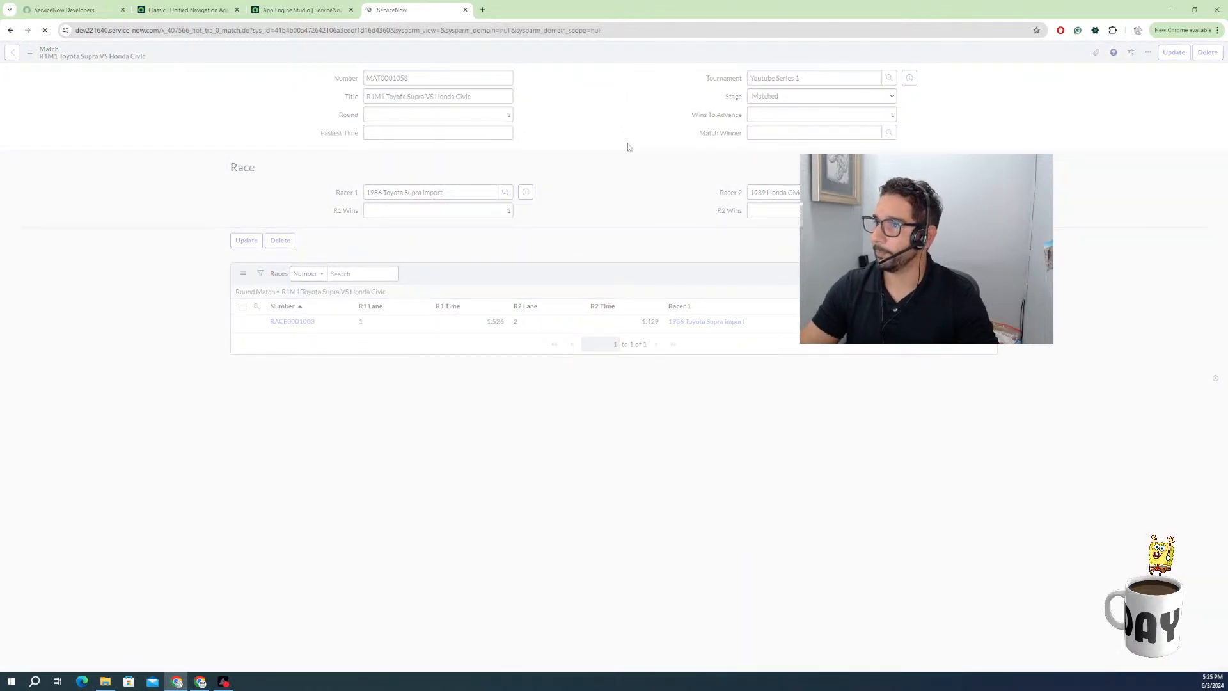
Reload the match form to check its updated values, and return to the Update Match Winner flow, closing the execution details and test dialog.
{"action": "right_click", "coordinate": [601, 58]}
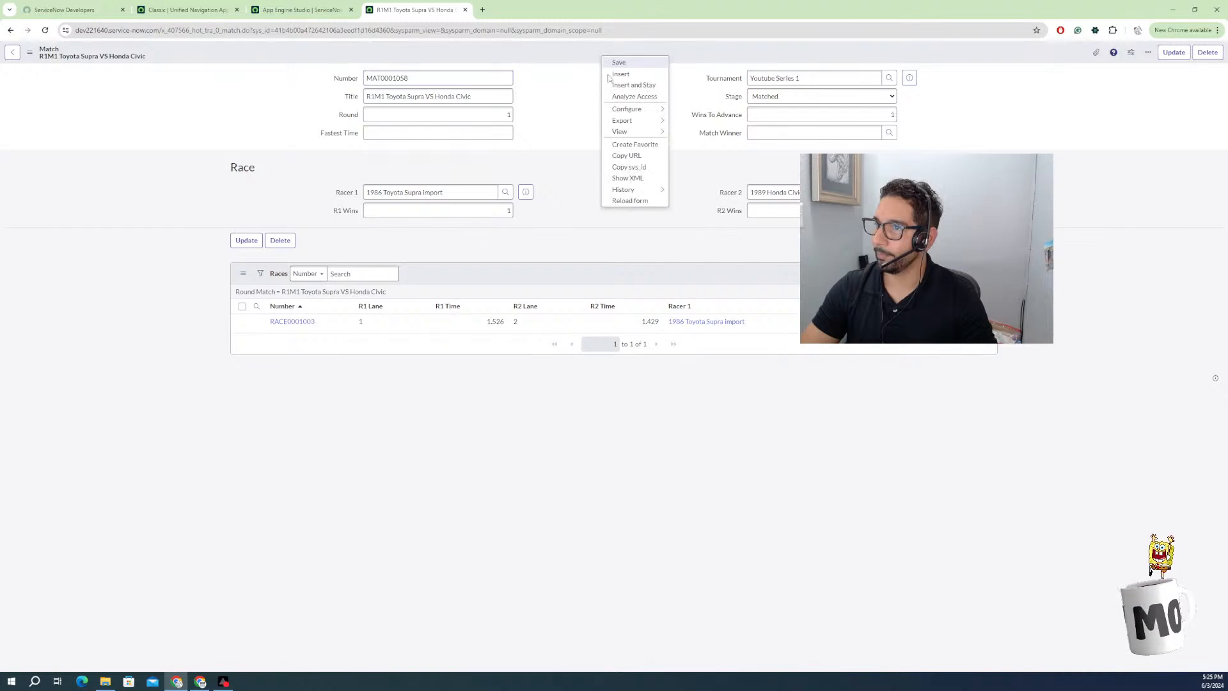
{"action": "left_click", "coordinate": [635, 202]}
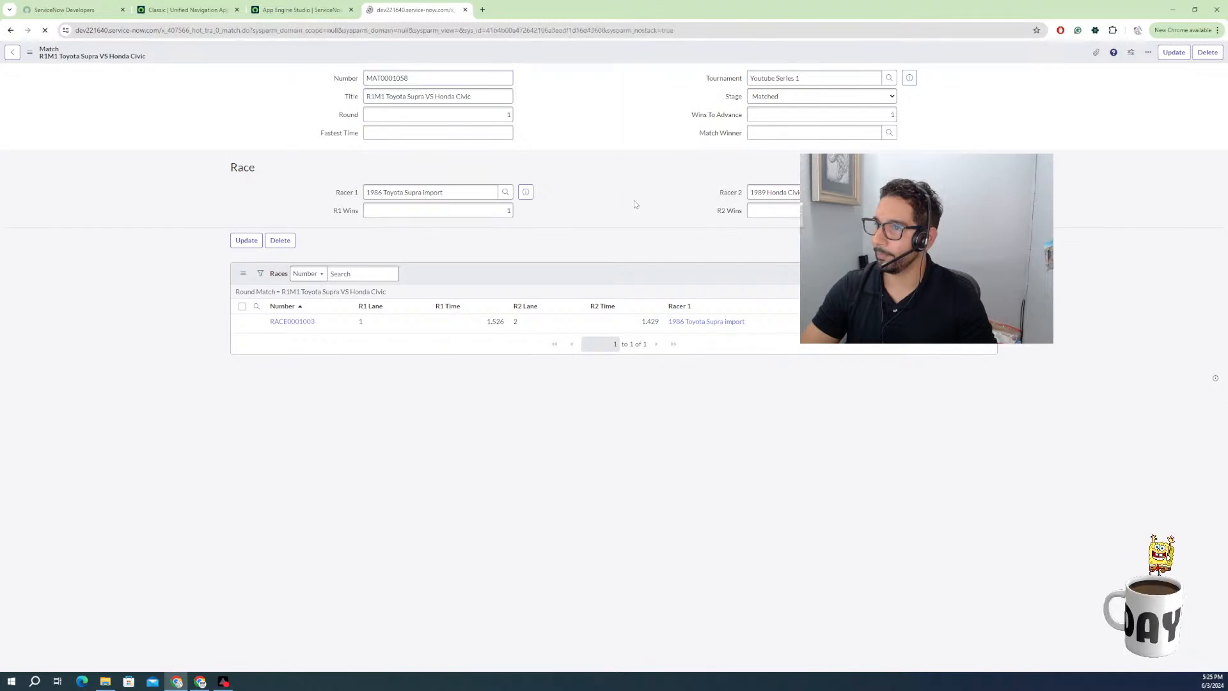
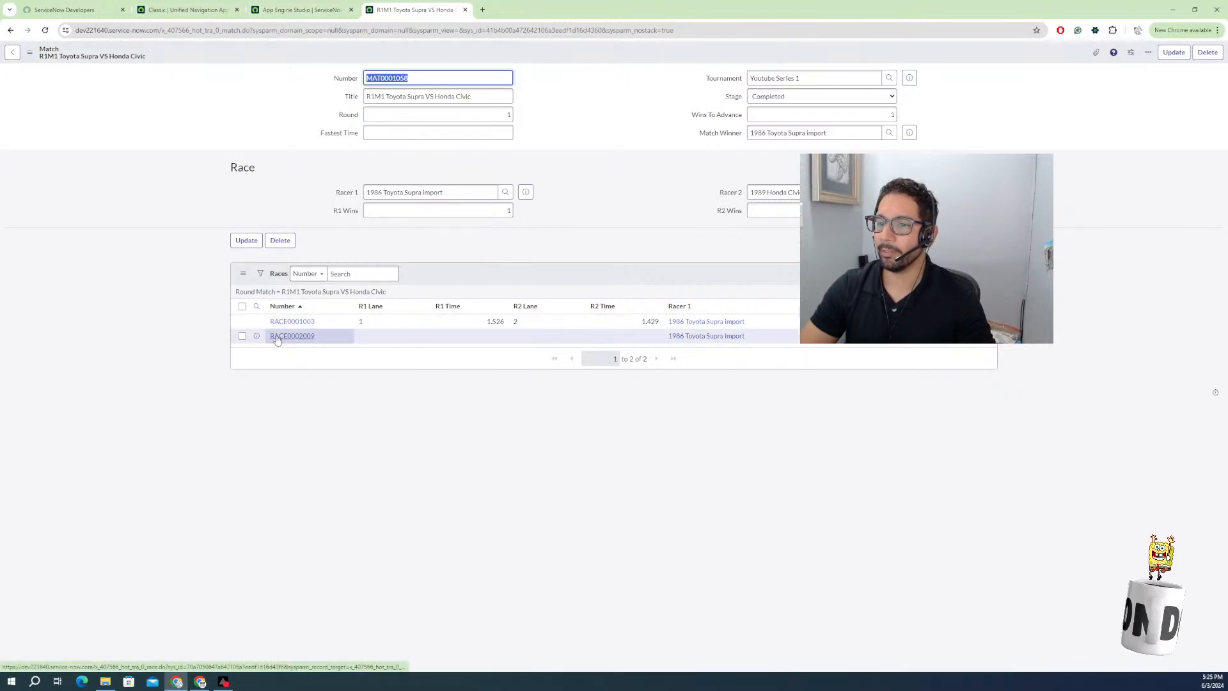
{"action": "left_click", "coordinate": [298, 10]}
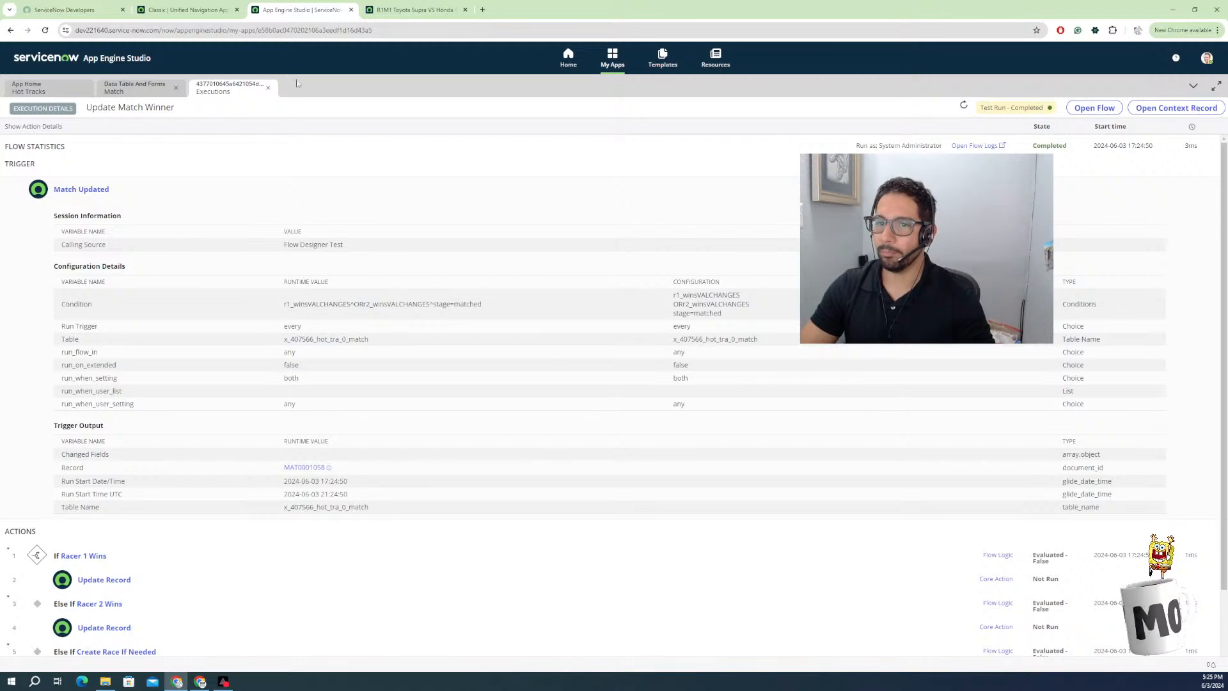
{"action": "left_click", "coordinate": [198, 93]}
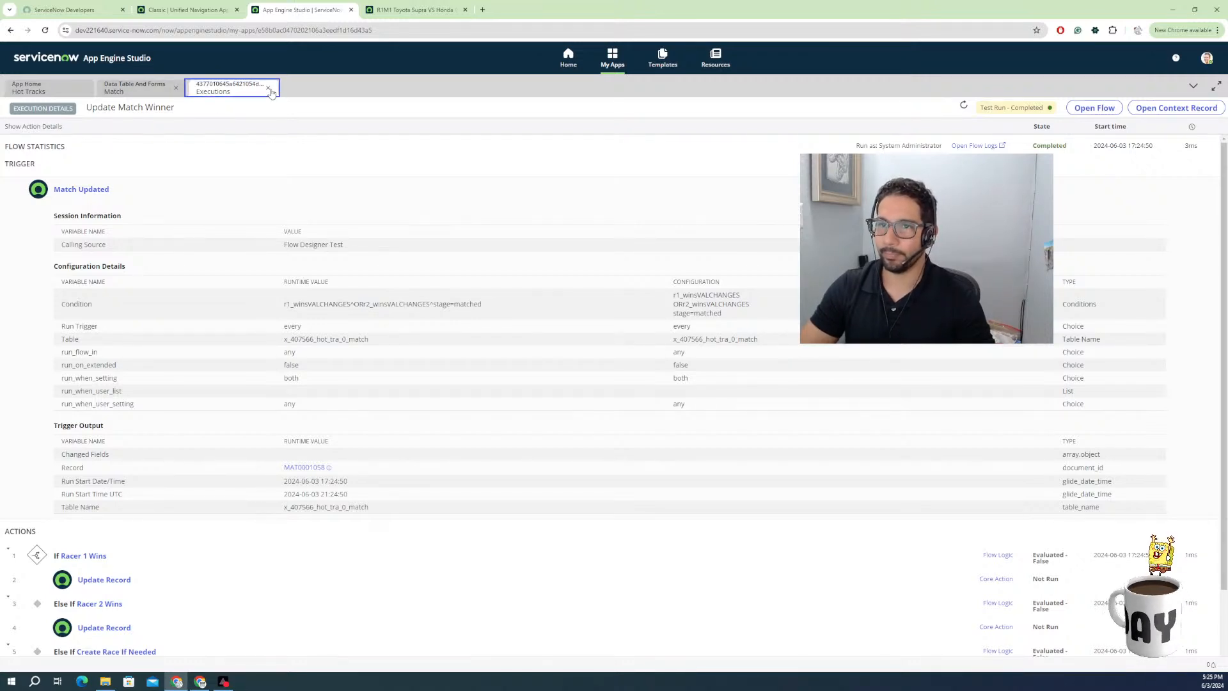
{"action": "left_click", "coordinate": [268, 88]}
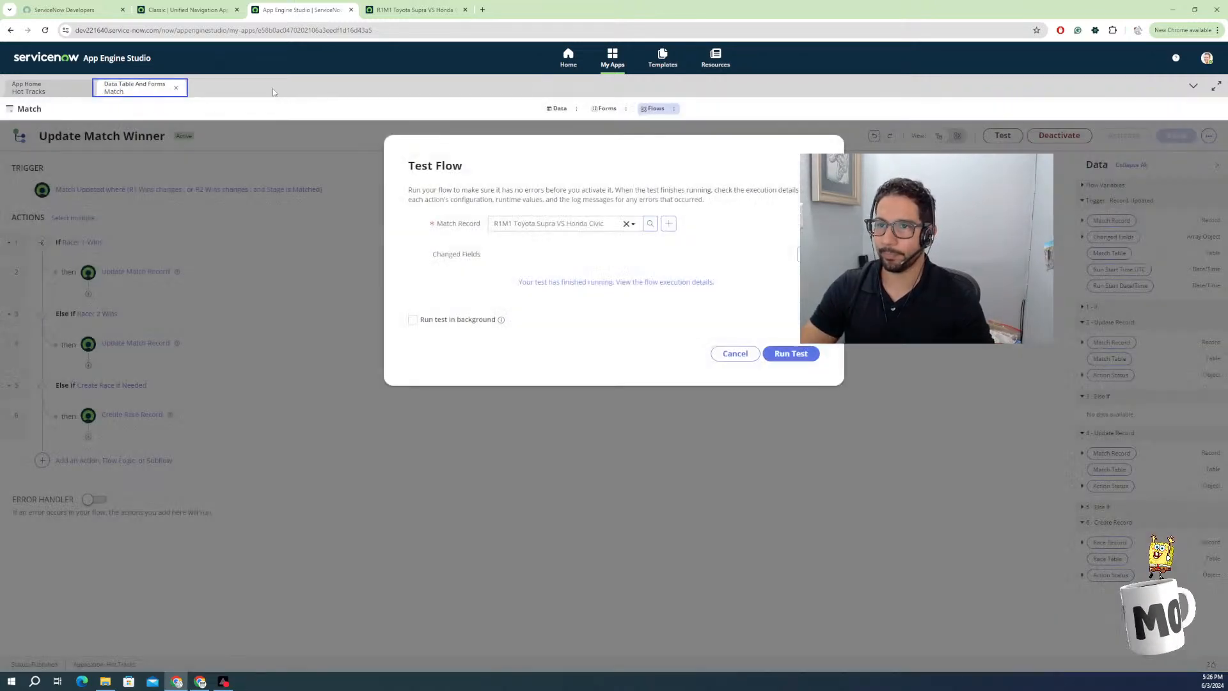
{"action": "left_click", "coordinate": [735, 354]}
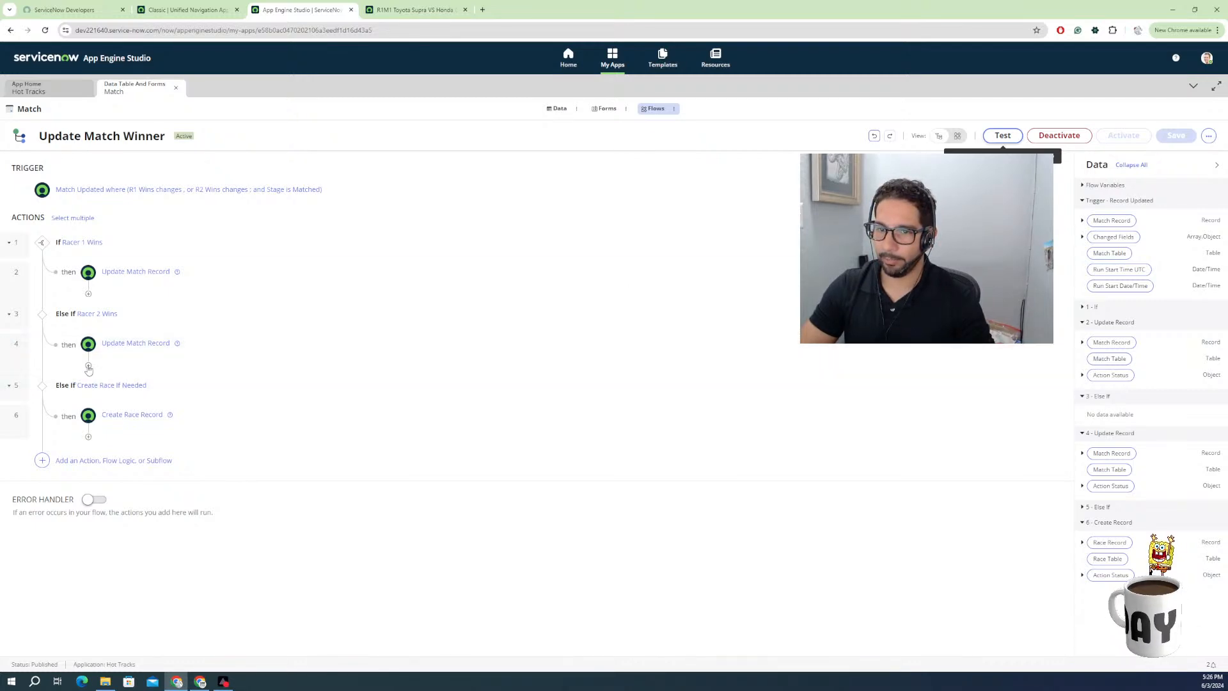
Add an End Flow logic step after Update Match Record in the Racer 1 Wins branch.
{"action": "left_click", "coordinate": [89, 295]}
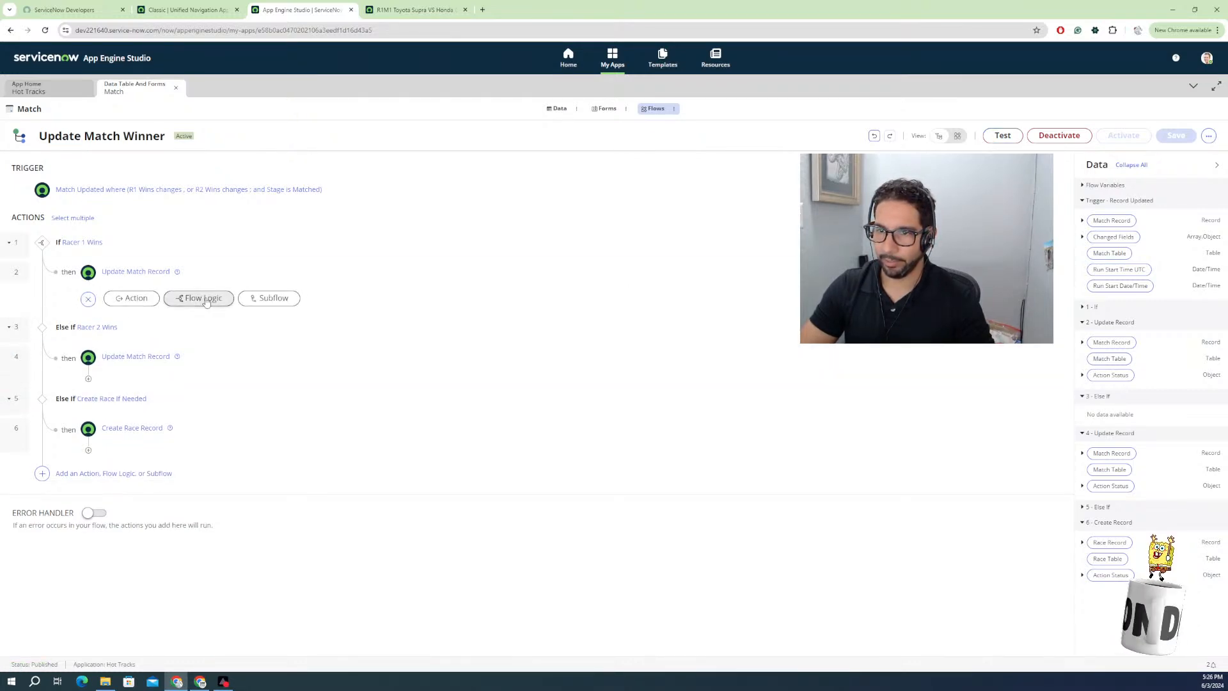
{"action": "left_click", "coordinate": [148, 303]}
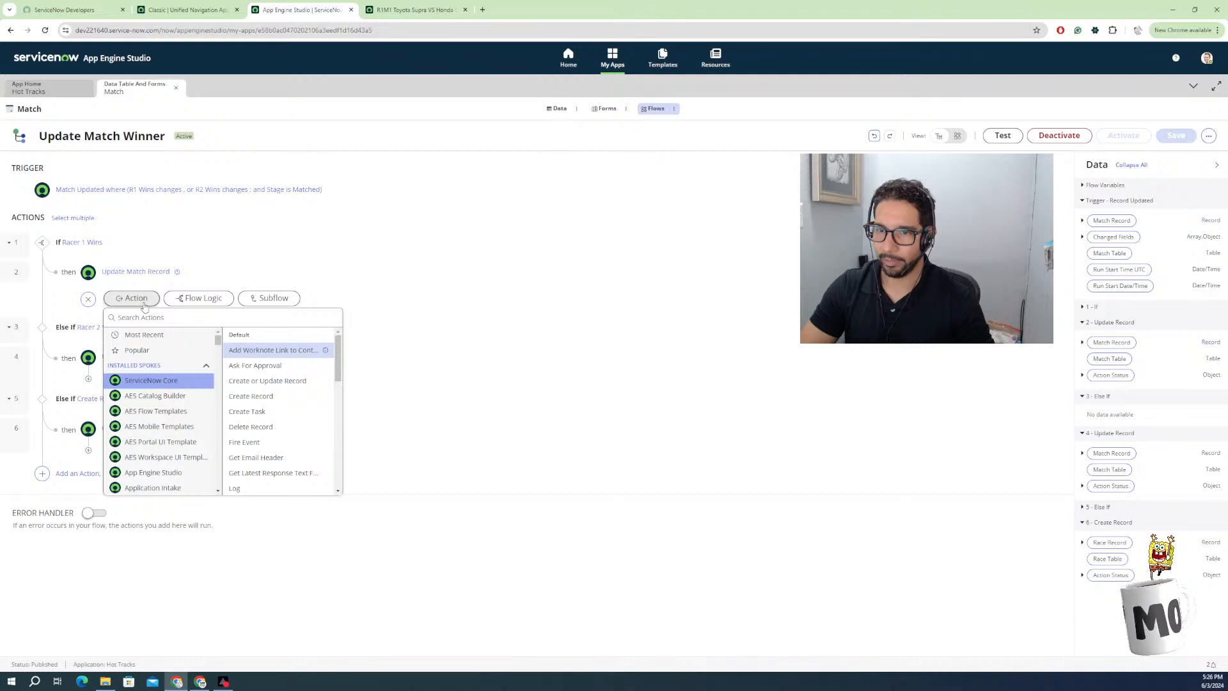
{"action": "scroll", "coordinate": [261, 462], "scroll_direction": "down", "scroll_amount": 3}
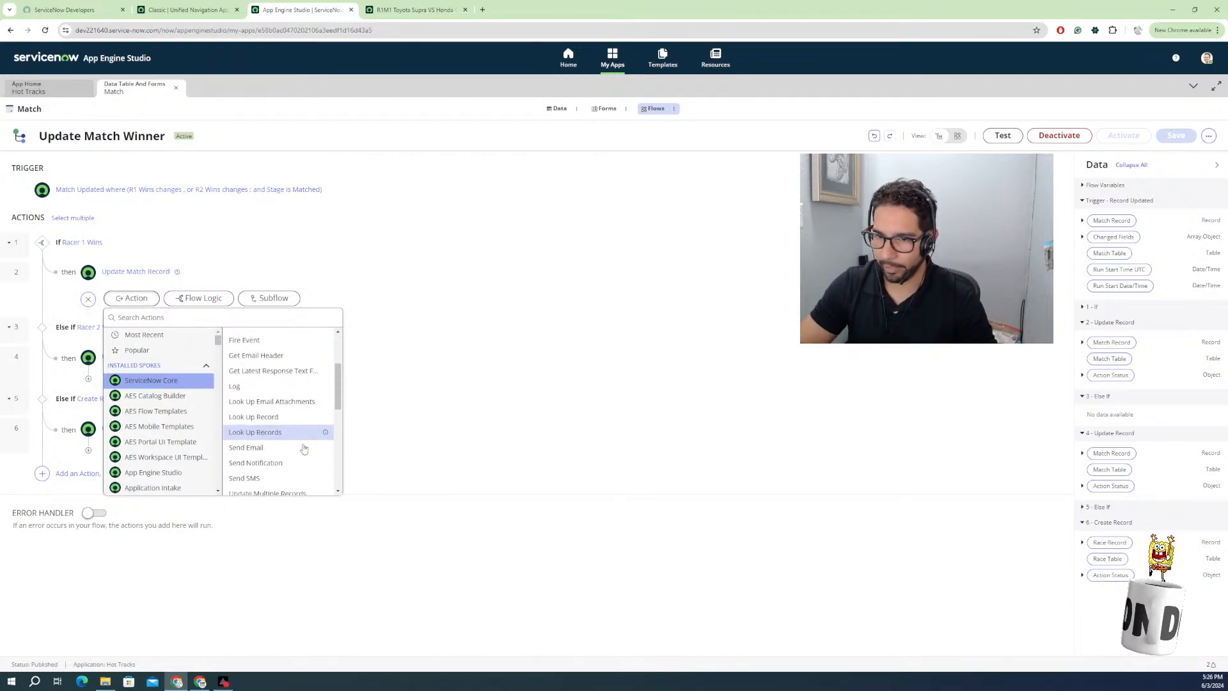
{"action": "left_click", "coordinate": [198, 298]}
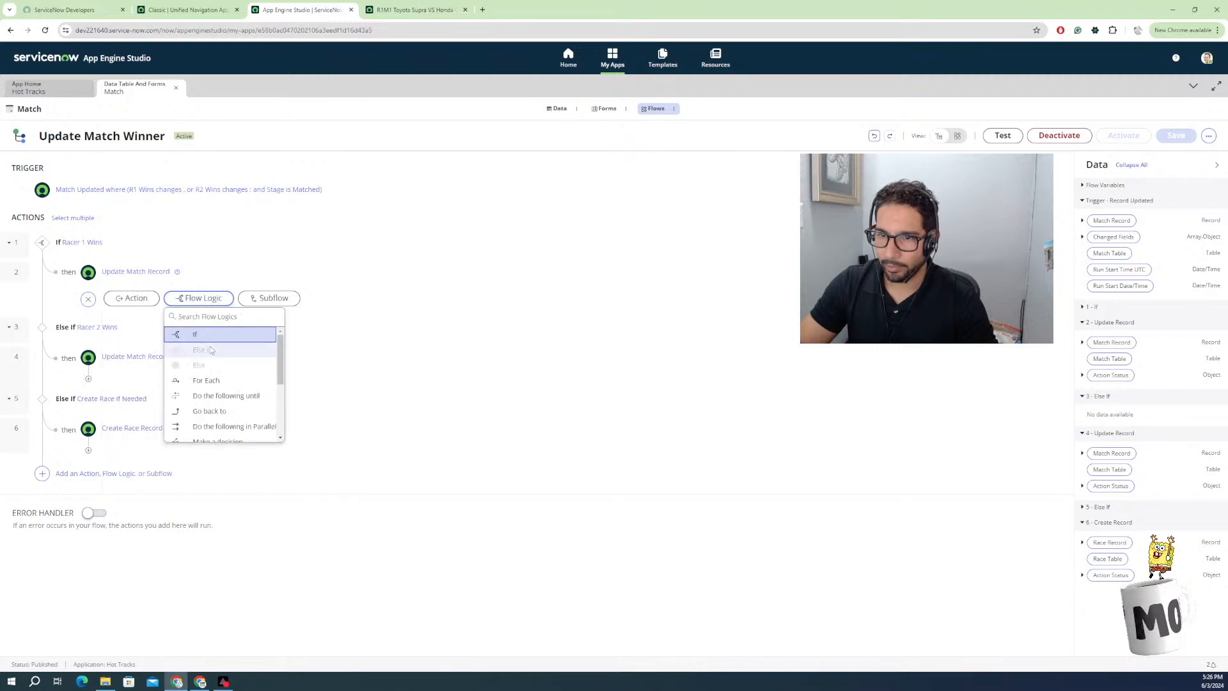
{"action": "scroll", "coordinate": [199, 394], "scroll_direction": "down", "scroll_amount": 3}
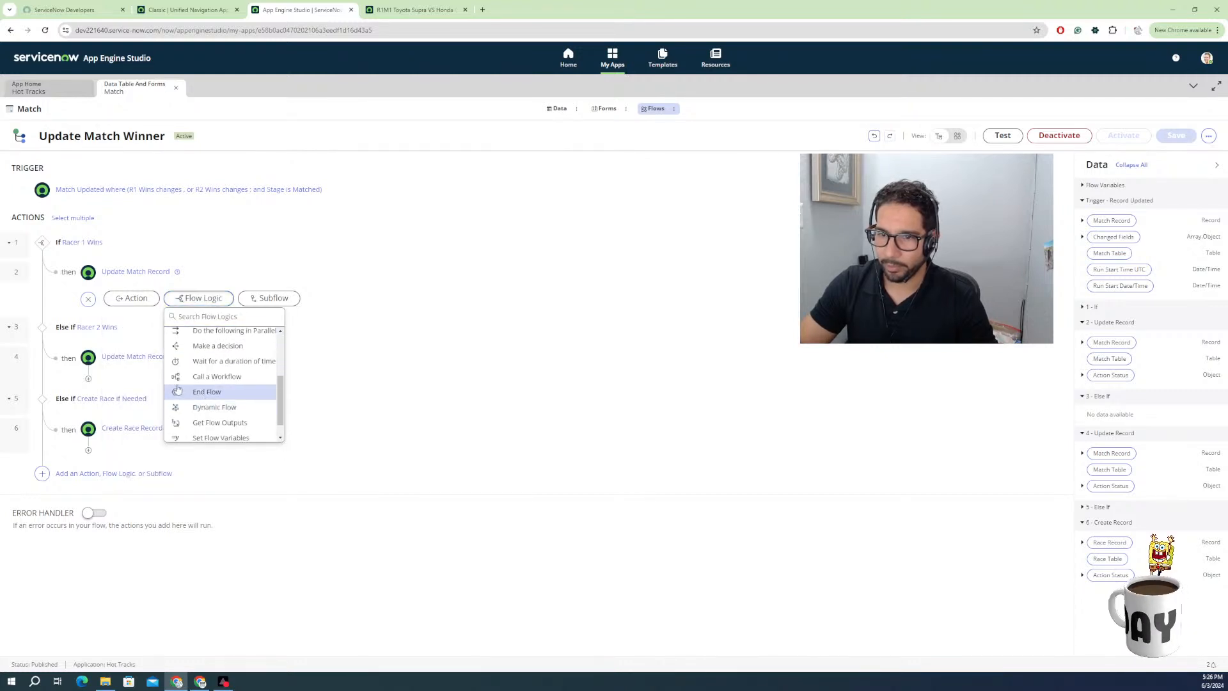
{"action": "left_click", "coordinate": [202, 392]}
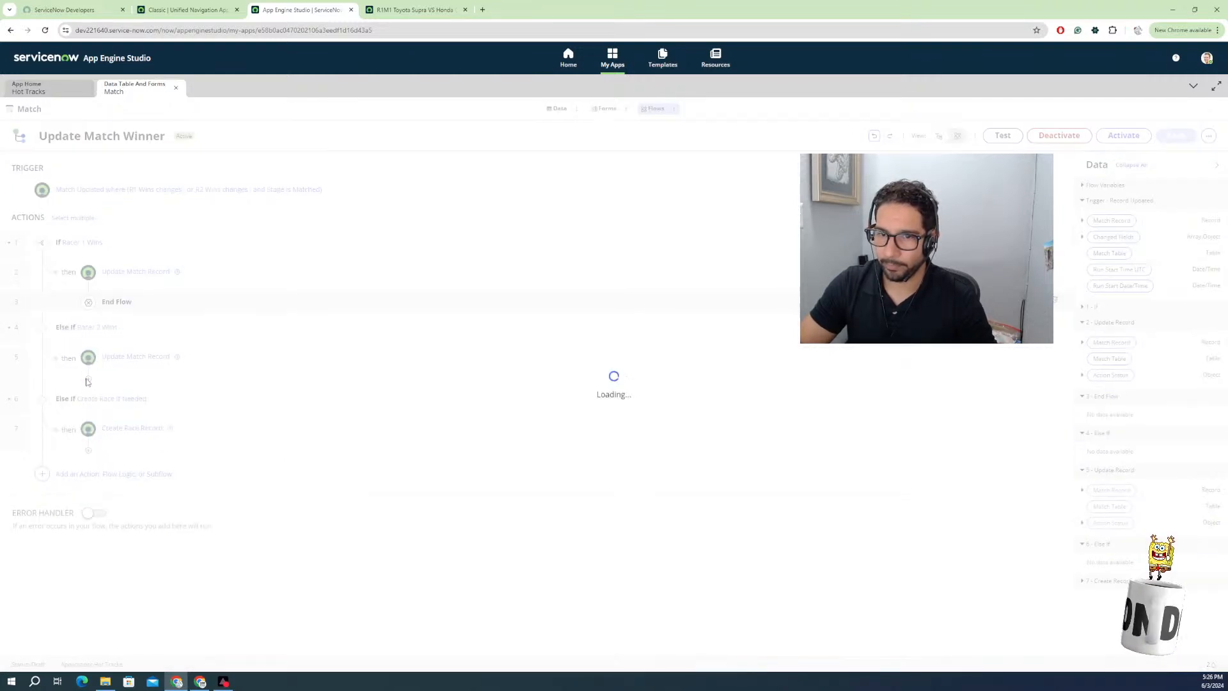
Add End Flow logic after Update Match Record in the Racer 2 Wins branch and after Create Race Record in the Create Race If Needed branch.
{"action": "left_click", "coordinate": [88, 379]}
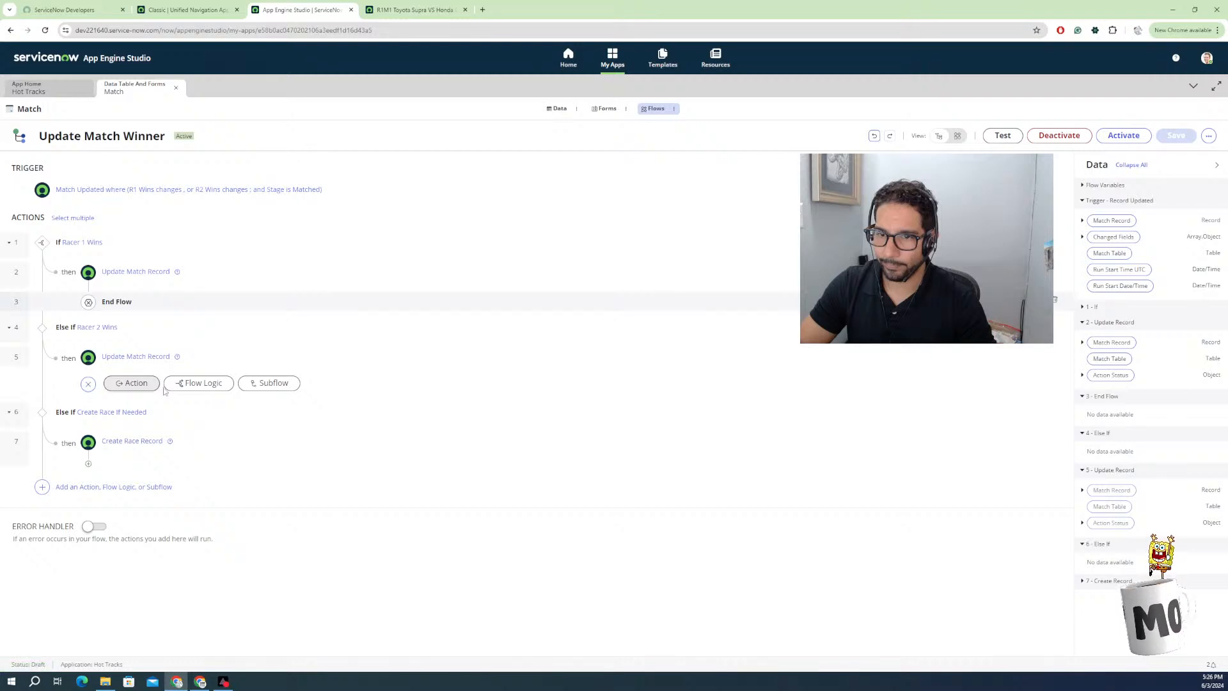
{"action": "left_click", "coordinate": [198, 383]}
{"action": "scroll", "coordinate": [202, 489], "scroll_direction": "down", "scroll_amount": 3}
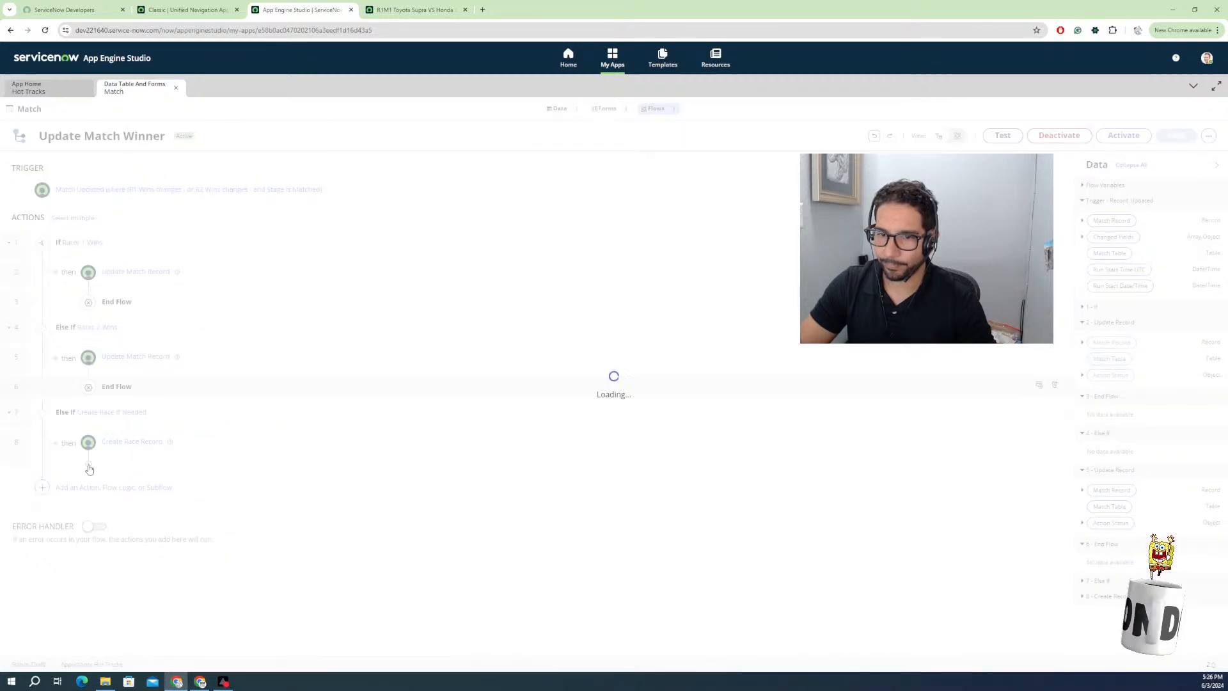
{"action": "left_click", "coordinate": [89, 465]}
{"action": "left_click", "coordinate": [198, 467]}
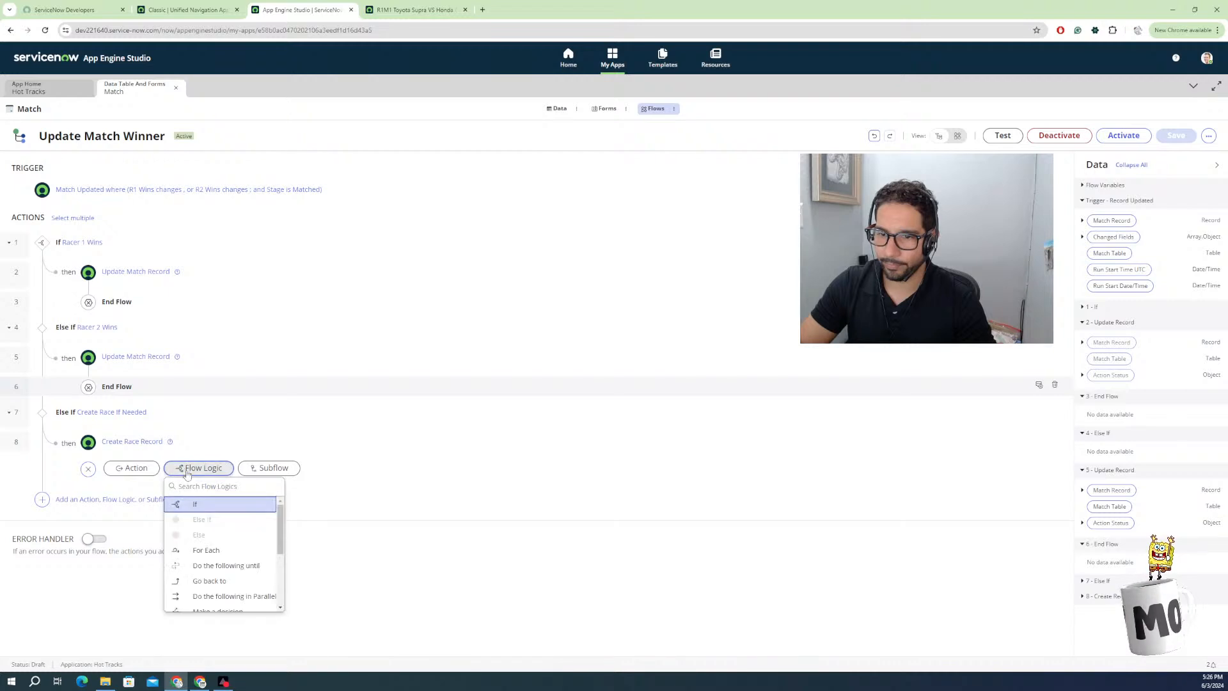
{"action": "scroll", "coordinate": [198, 556], "scroll_direction": "down", "scroll_amount": 3}
{"action": "scroll", "coordinate": [203, 580], "scroll_direction": "down", "scroll_amount": 1}
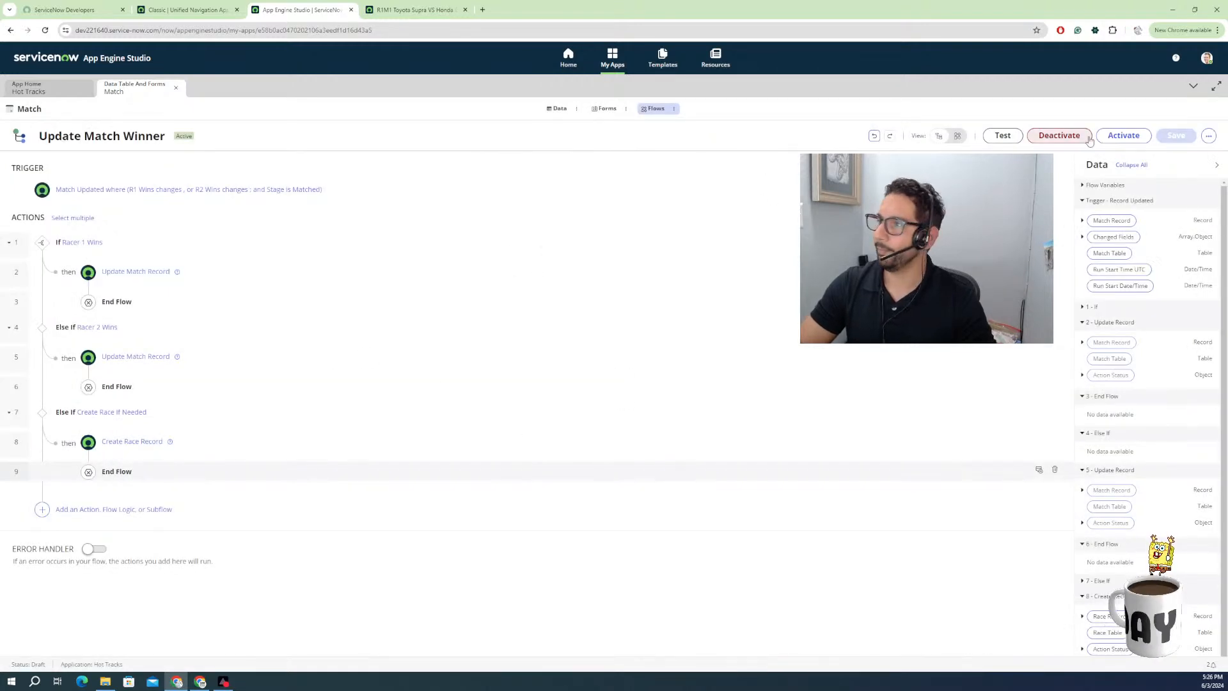
Activate the edited Update Match Winner flow and confirm the activation.
{"action": "left_click", "coordinate": [1123, 135]}
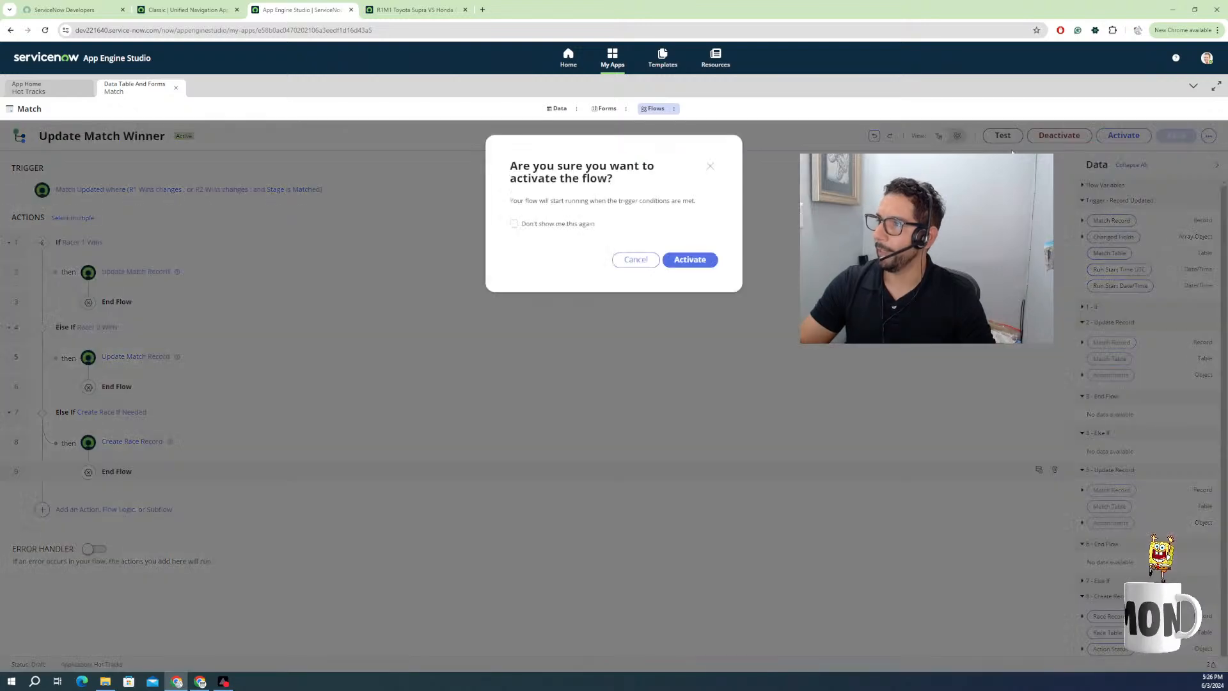
{"action": "left_click", "coordinate": [677, 264]}
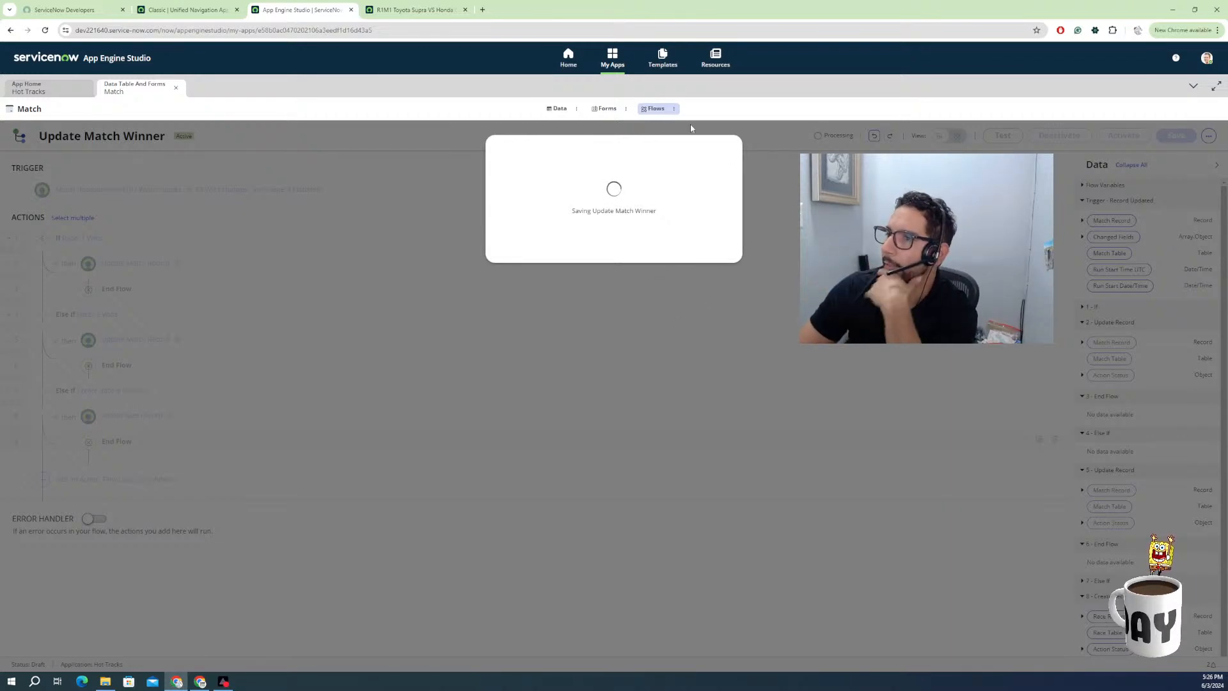
Run a test of the Update Match Winner flow on the match record "R1M4 Porche 911 VS Dodge Charger".
{"action": "left_click", "coordinate": [417, 12]}
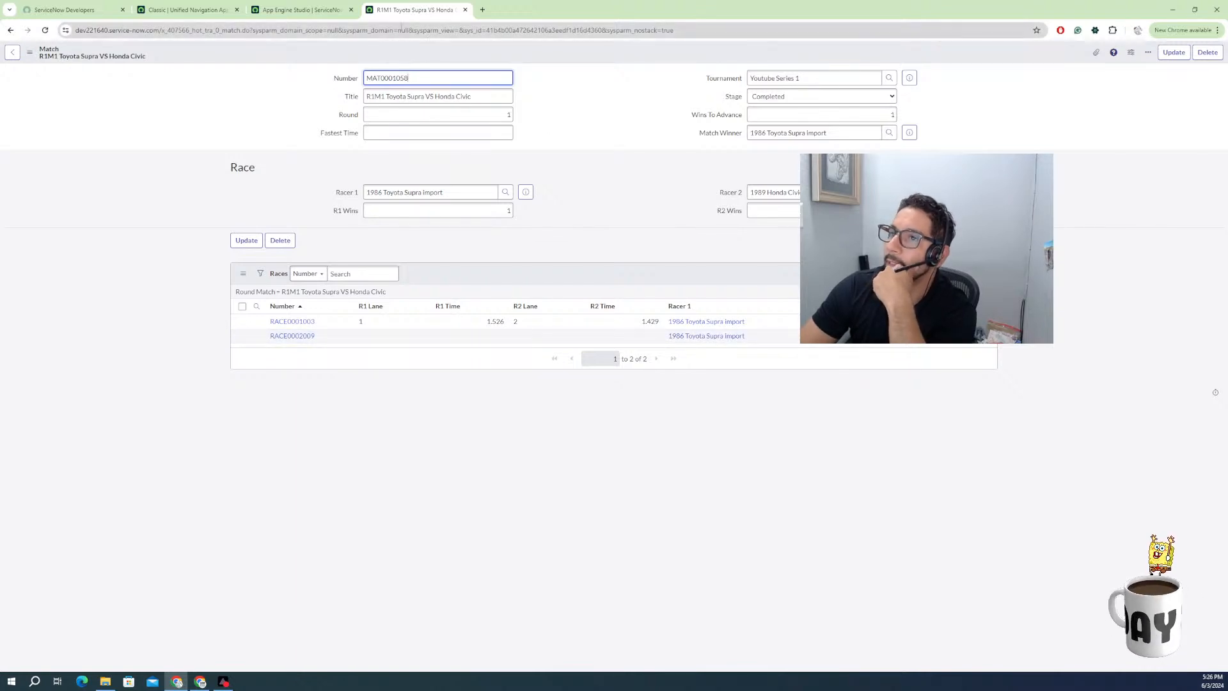
{"action": "left_click", "coordinate": [300, 10]}
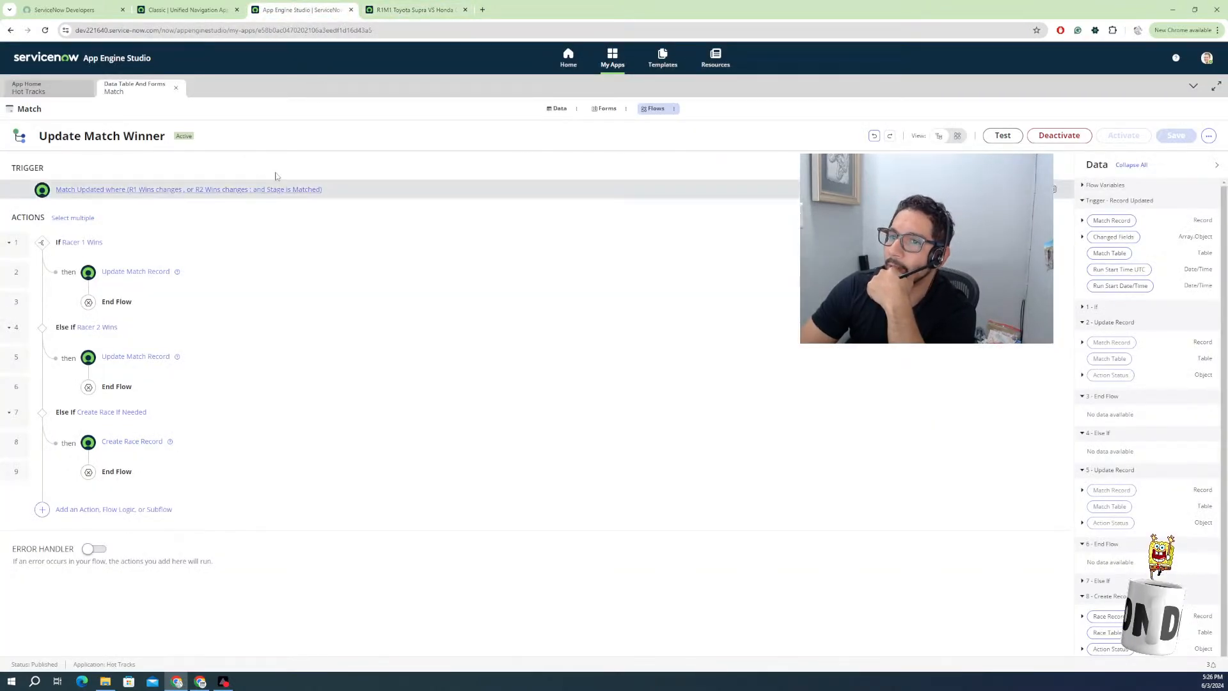
{"action": "left_click", "coordinate": [1001, 136]}
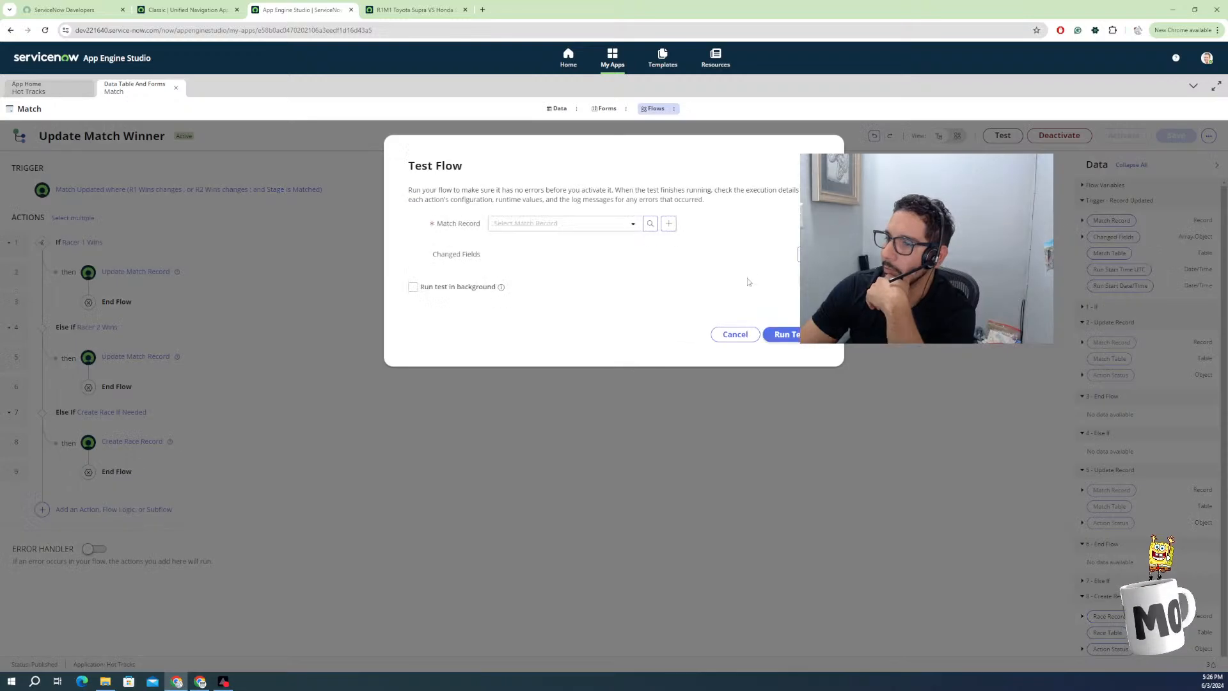
{"action": "left_click", "coordinate": [635, 225]}
{"action": "scroll", "coordinate": [550, 320], "scroll_direction": "down", "scroll_amount": 3}
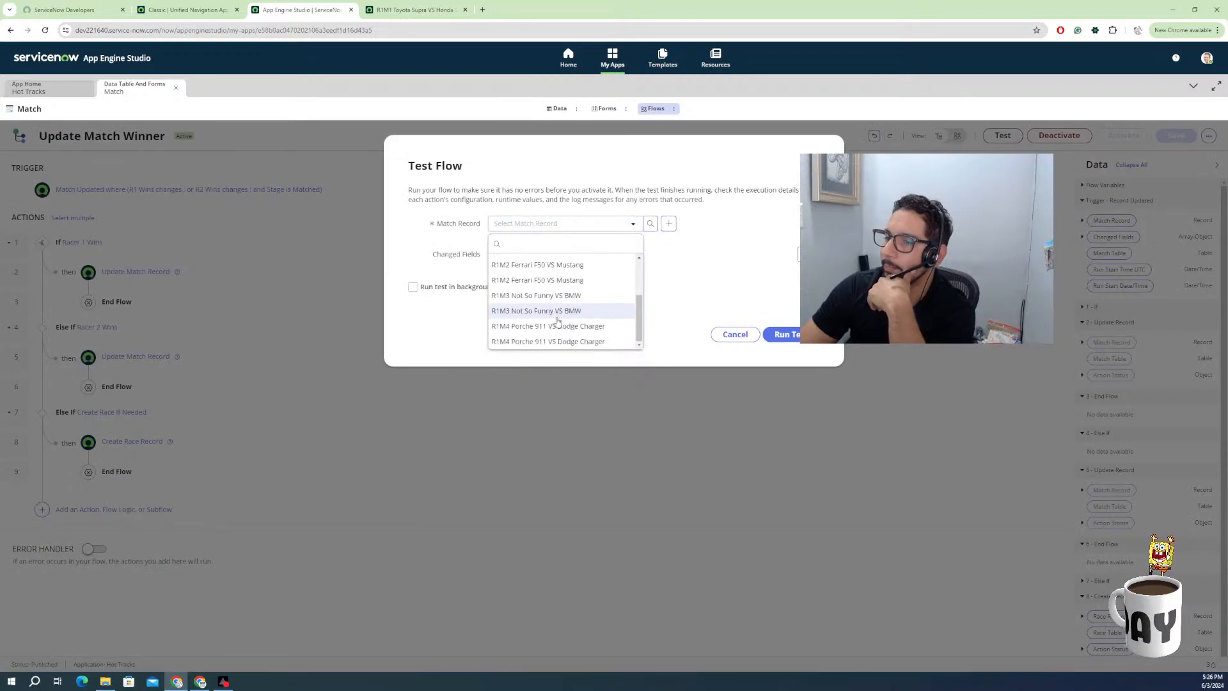
{"action": "left_click", "coordinate": [548, 343]}
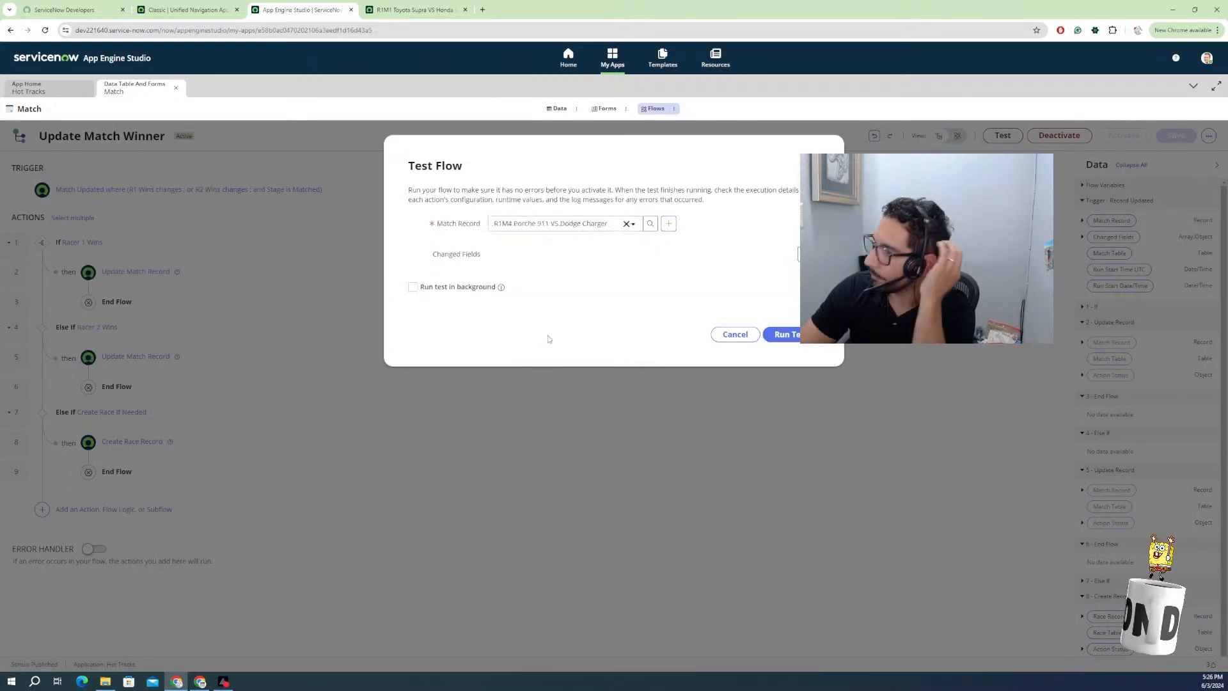
{"action": "left_click", "coordinate": [781, 336]}
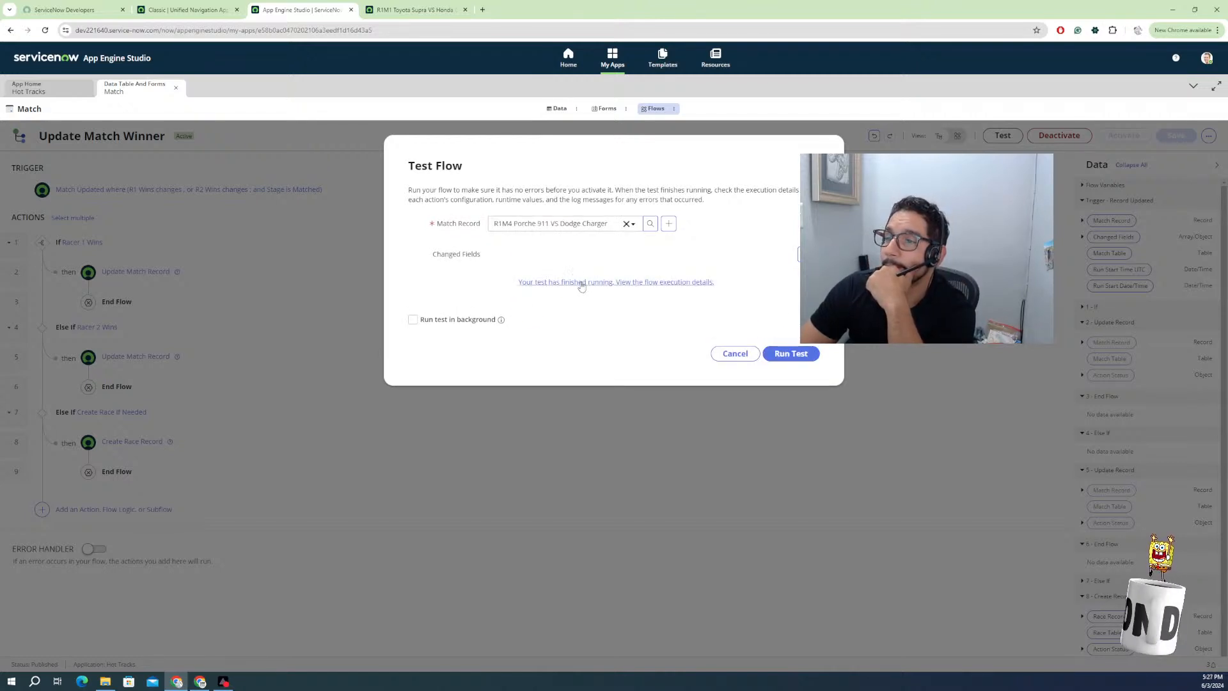
From the test's execution details, open the match record listed in the Match Updated trigger output.
{"action": "left_click", "coordinate": [518, 281]}
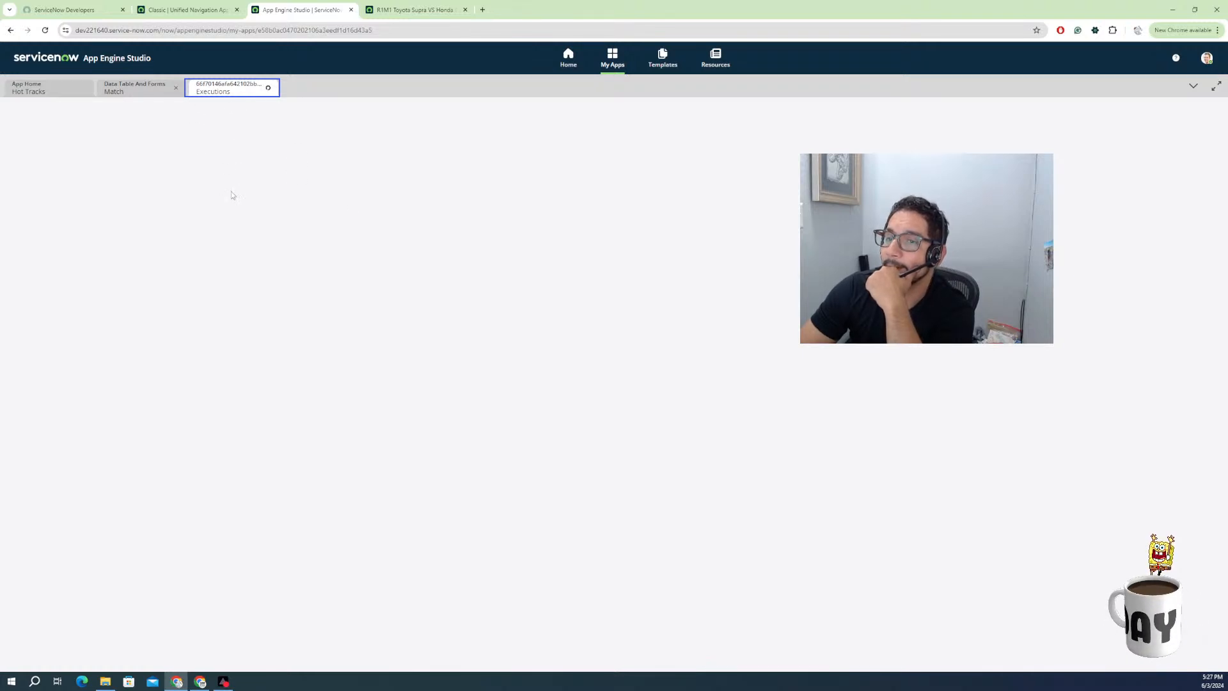
{"action": "left_click", "coordinate": [140, 95]}
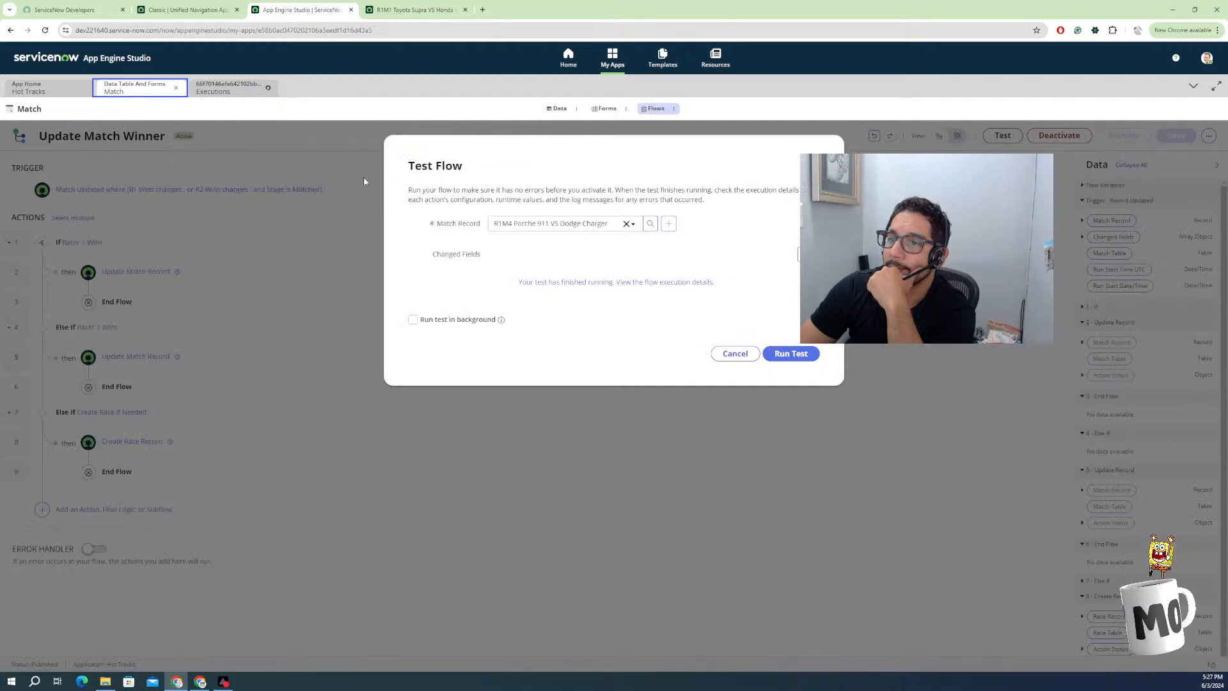
{"action": "left_click", "coordinate": [221, 90]}
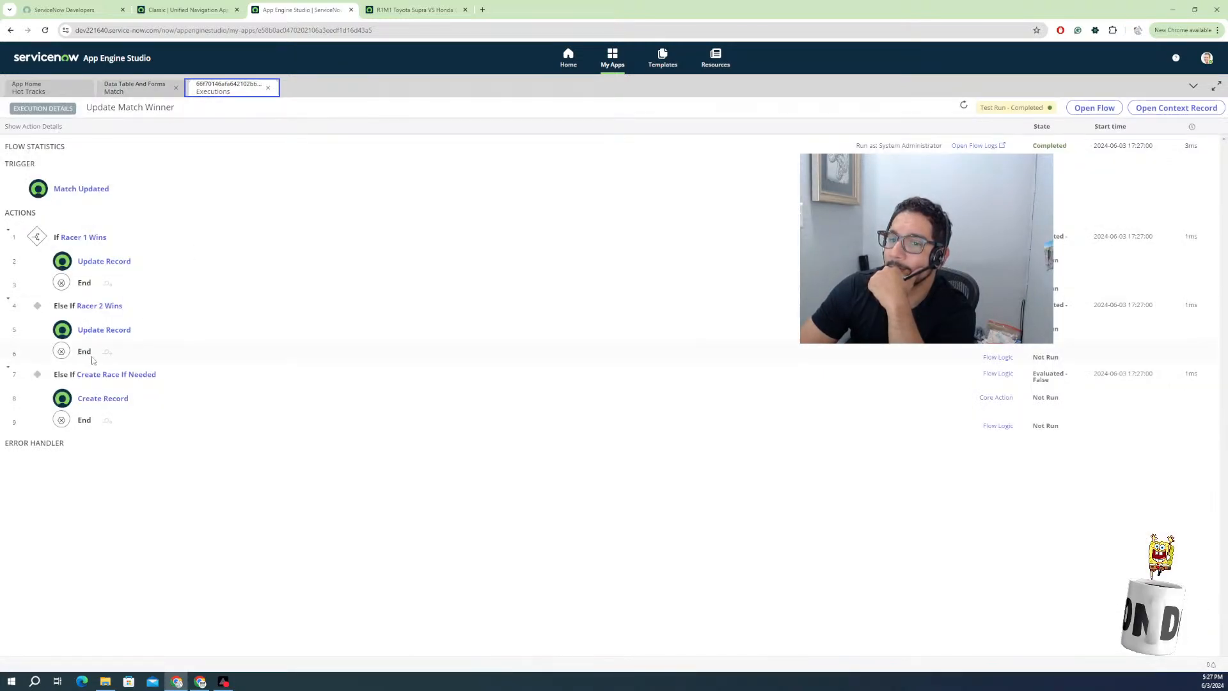
{"action": "left_click", "coordinate": [81, 191]}
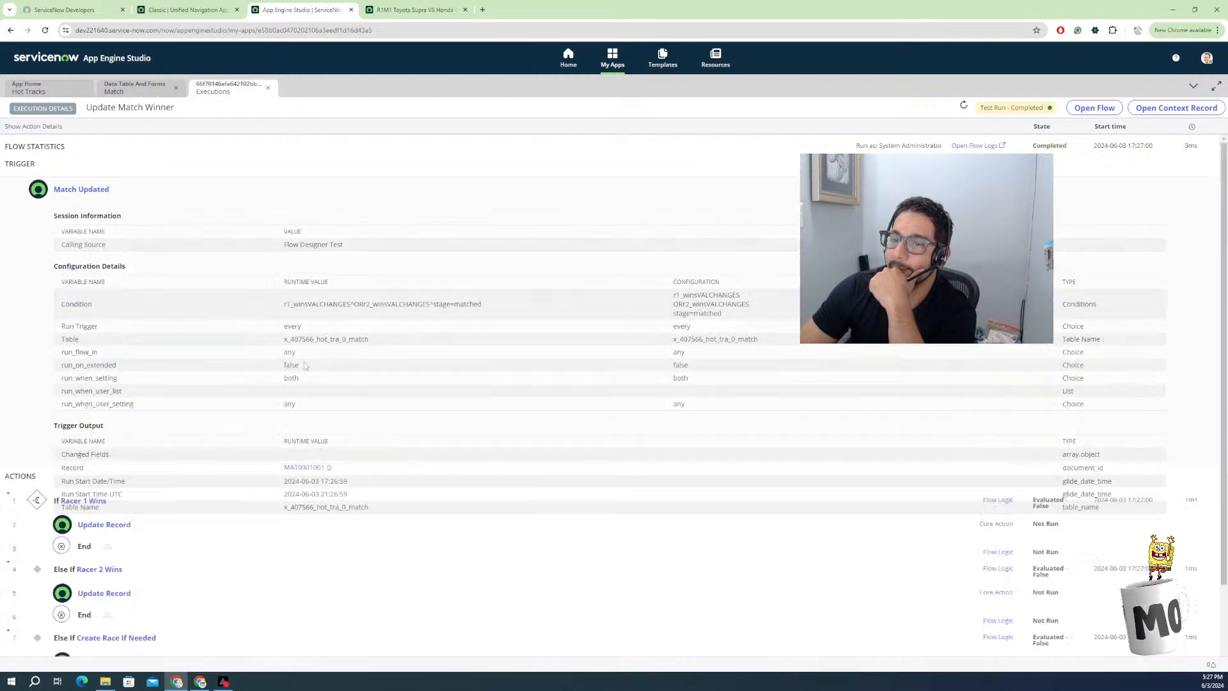
{"action": "mouse_move", "coordinate": [311, 467]}
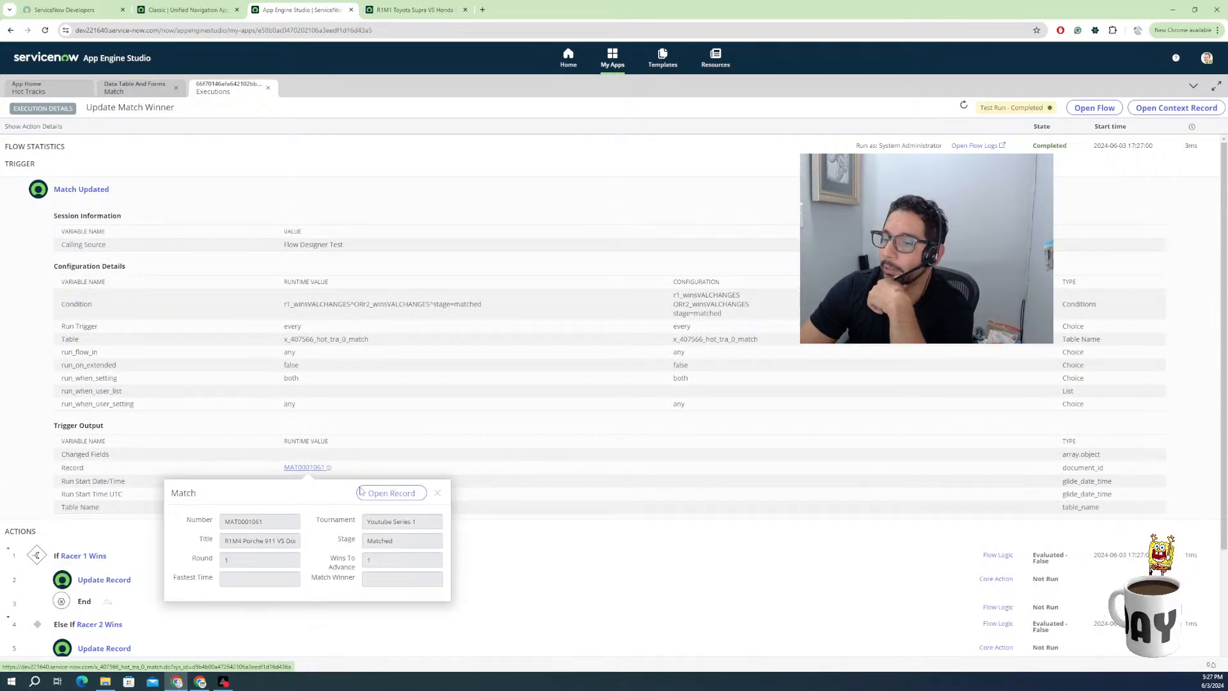
{"action": "left_click", "coordinate": [390, 493]}
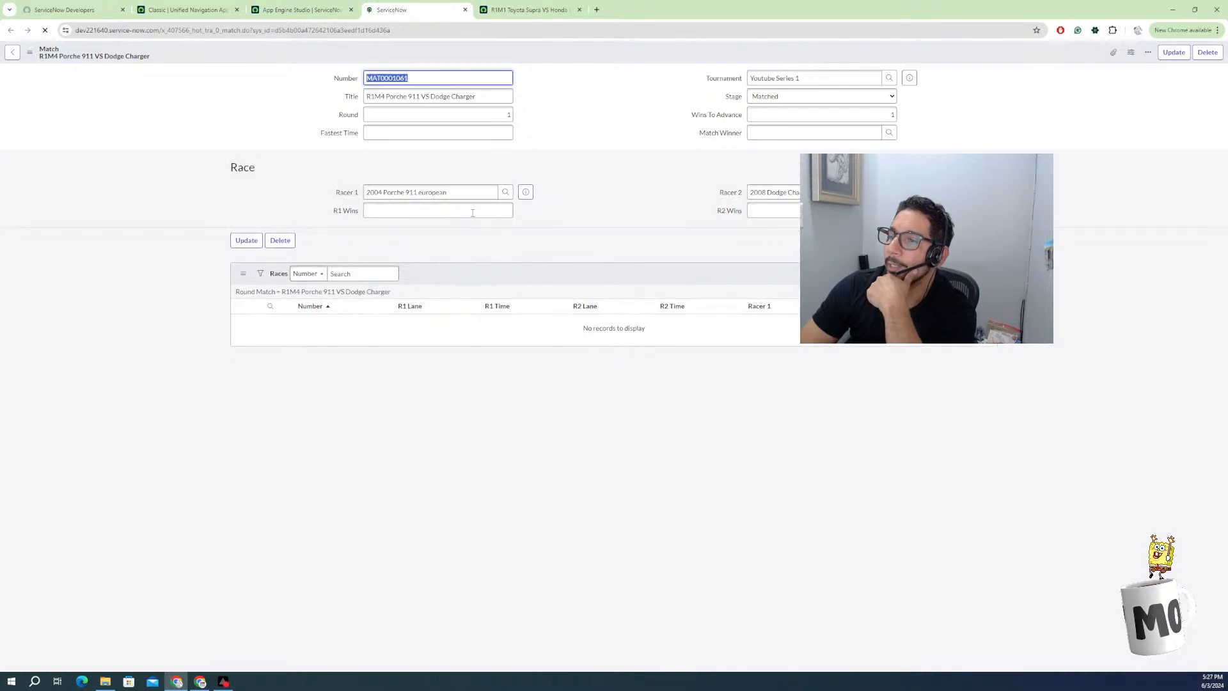
Set Wins To Advance to 3 on the Porche 911 VS Dodge Charger match and save the record.
{"action": "left_click", "coordinate": [473, 212]}
{"action": "key", "text": "Tab"}
{"action": "key", "text": "Tab"}
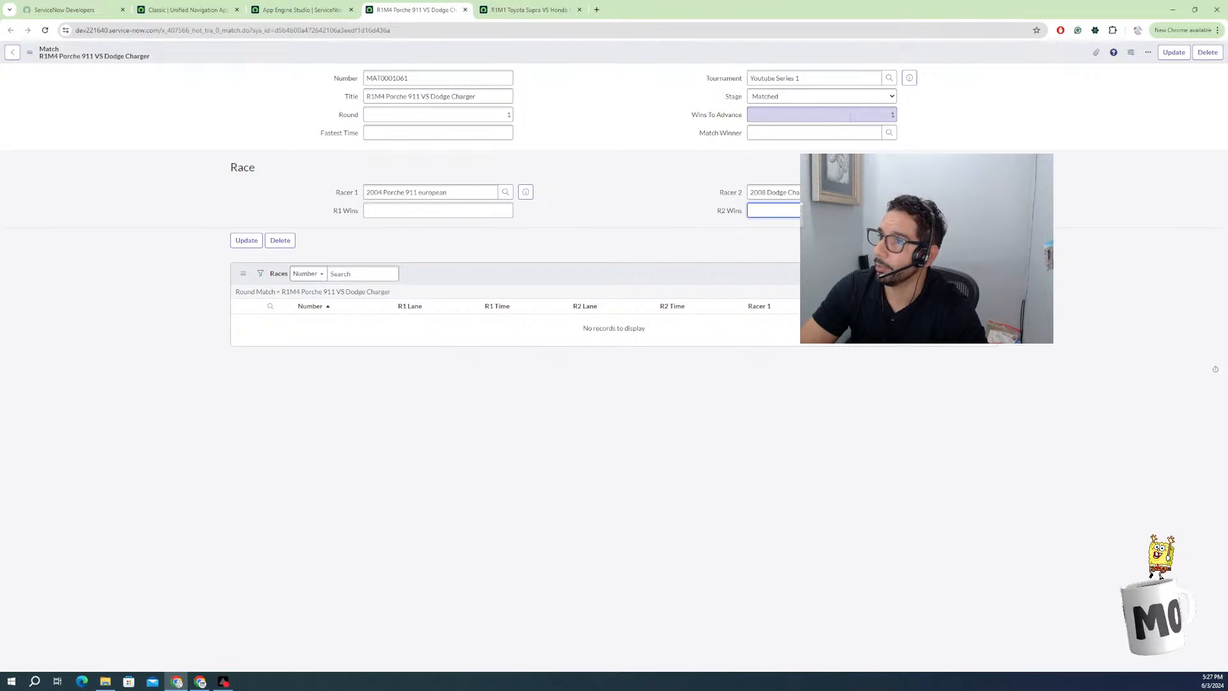
{"action": "left_click_drag", "start_coordinate": [888, 115], "coordinate": [909, 117]}
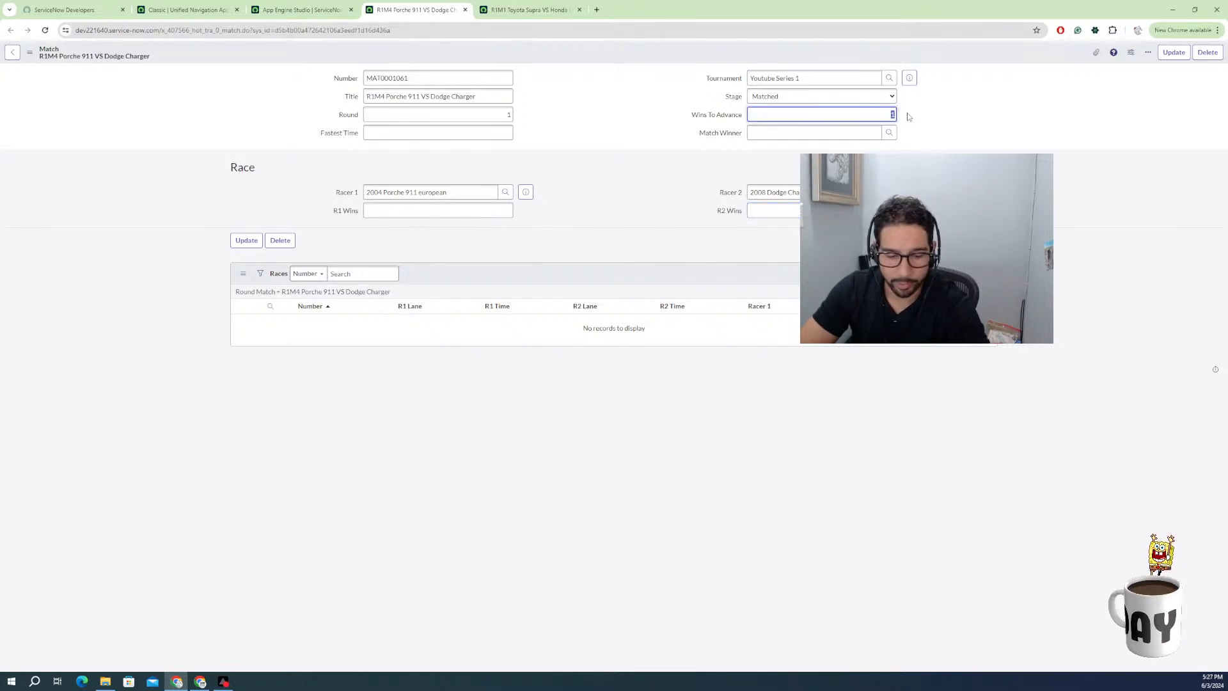
{"action": "right_click", "coordinate": [646, 57]}
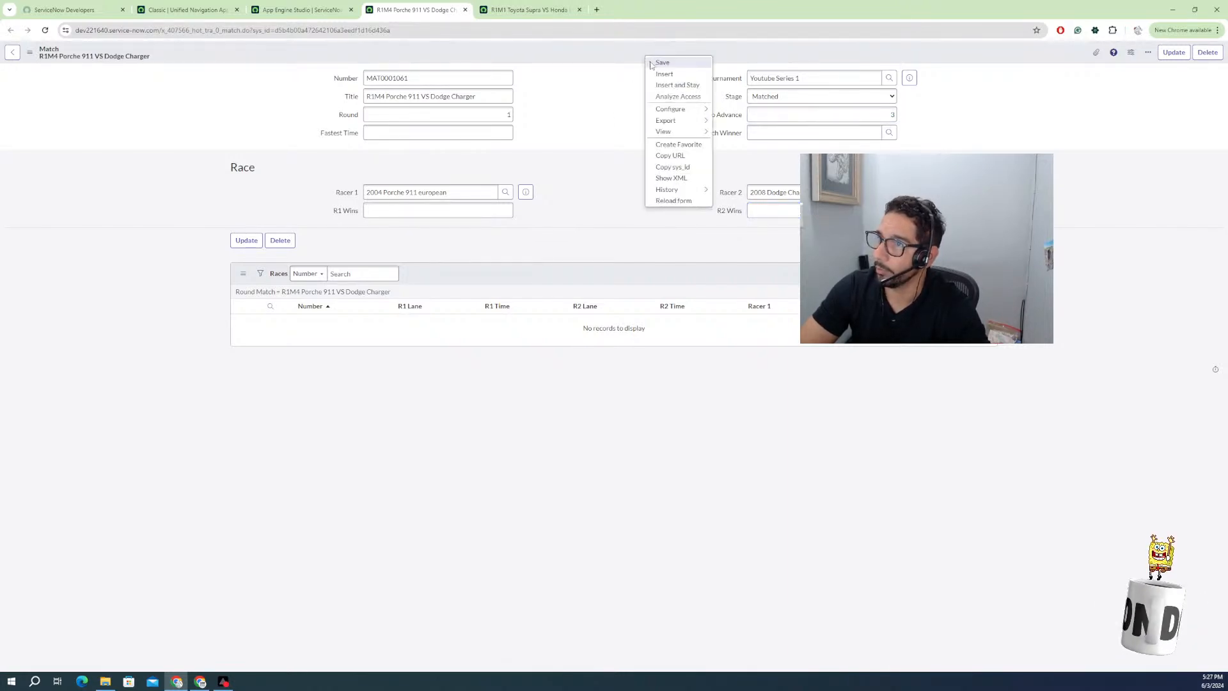
{"action": "left_click", "coordinate": [662, 63]}
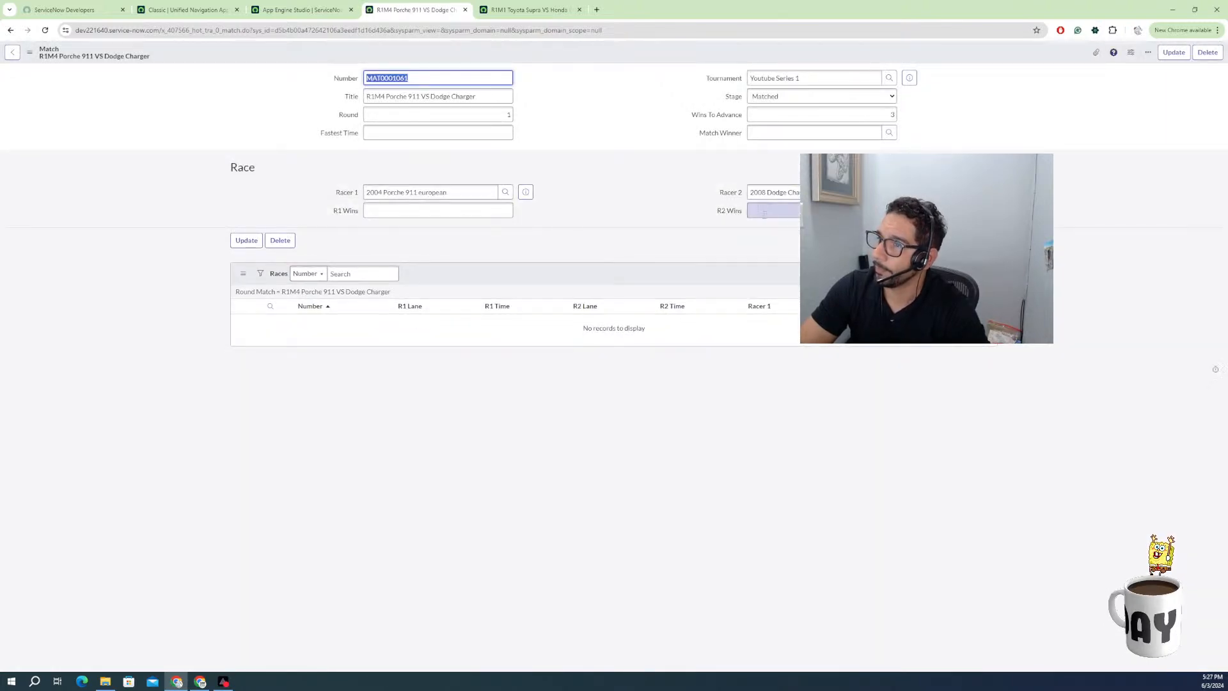
Set R1 Wins to 2 and R2 Wins to 3 on the match and save the record.
{"action": "left_click", "coordinate": [470, 213]}
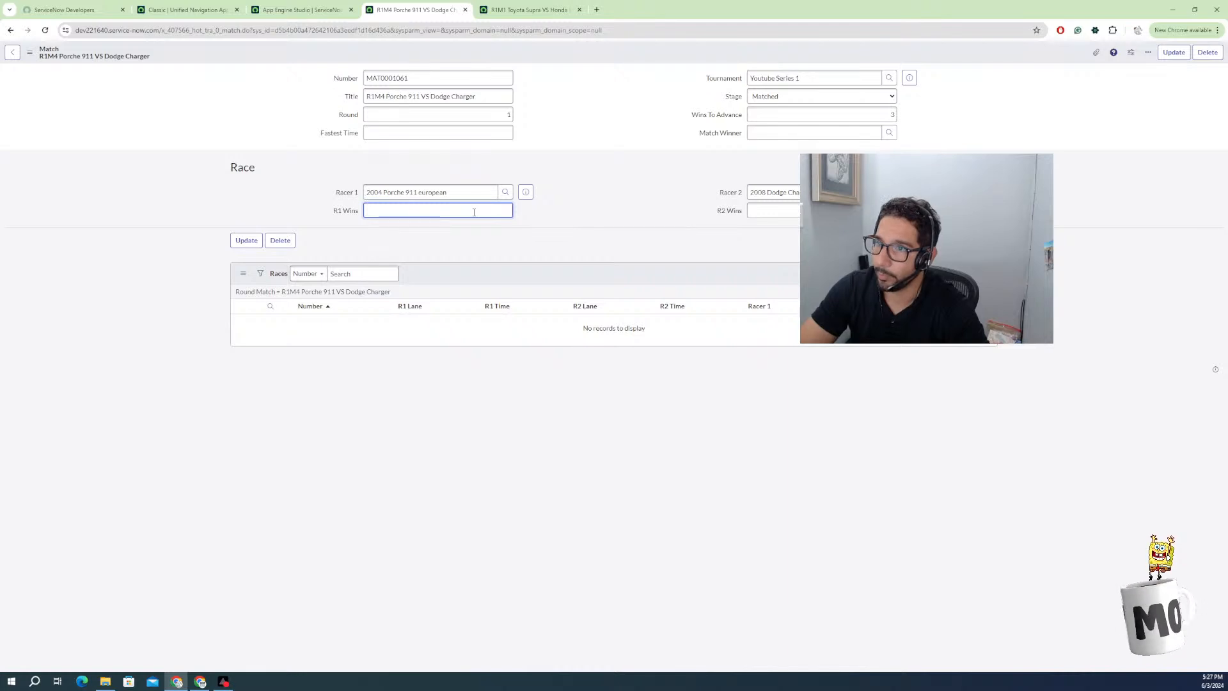
{"action": "left_click", "coordinate": [776, 213]}
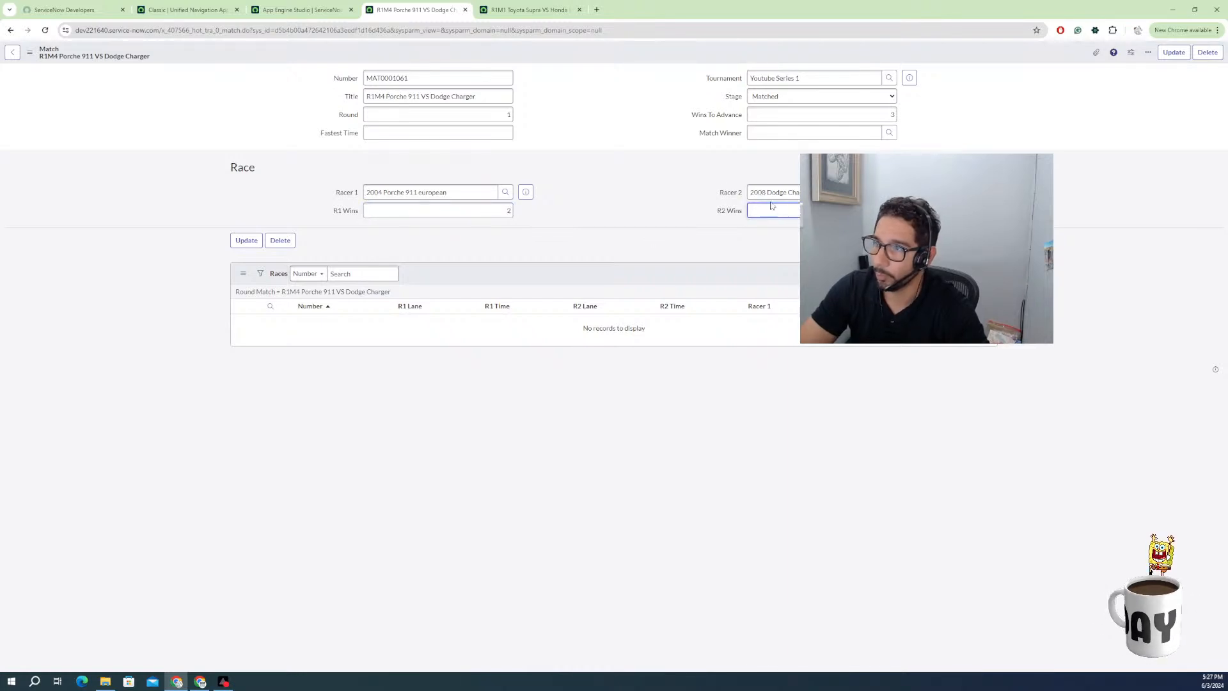
{"action": "right_click", "coordinate": [626, 60]}
{"action": "left_click", "coordinate": [641, 66]}
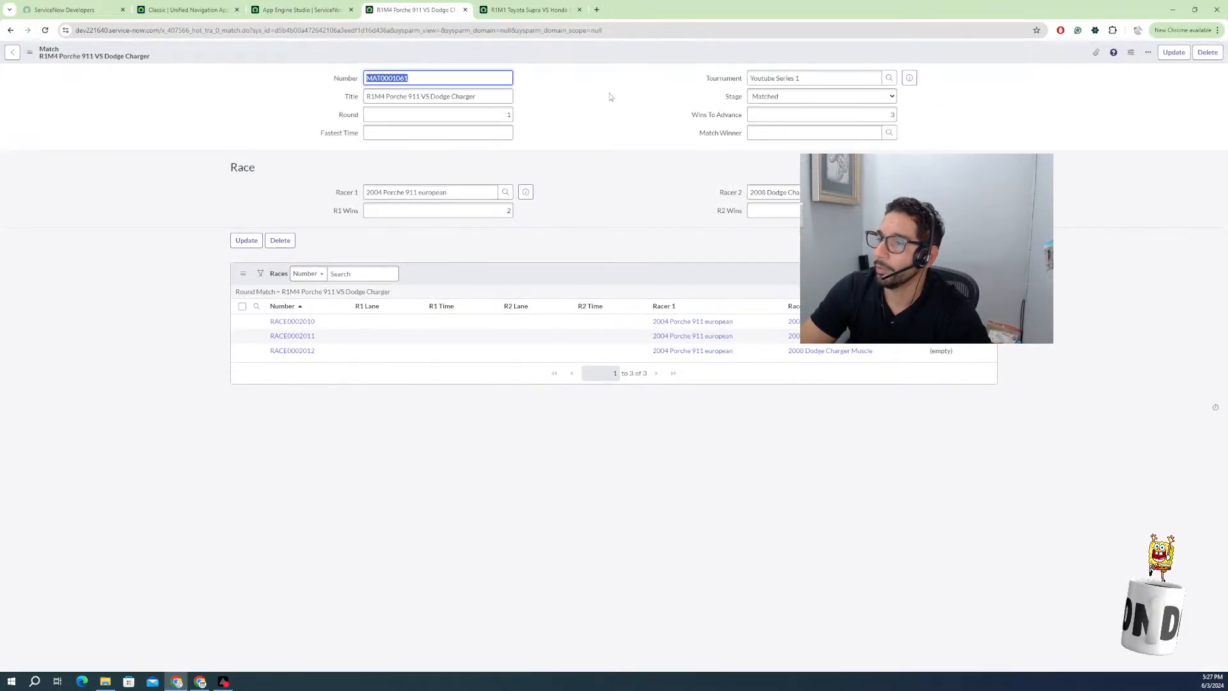
Reload the match form and check its Match Winner and Stage fields.
{"action": "right_click", "coordinate": [644, 56]}
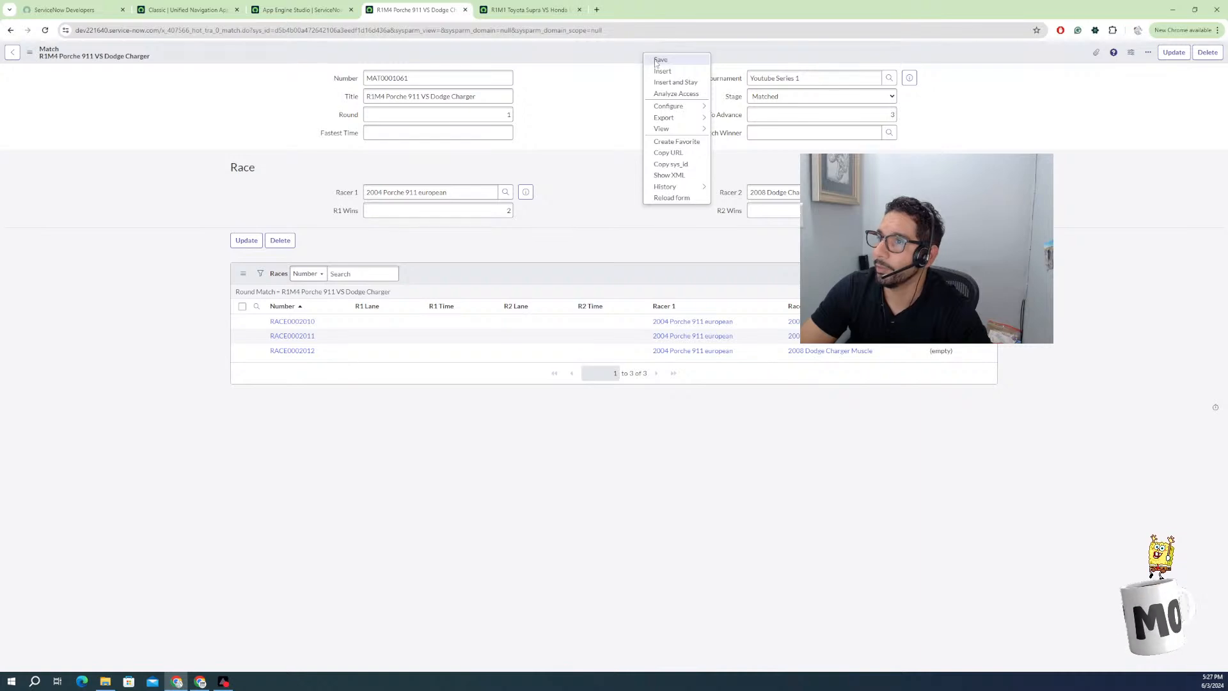
{"action": "left_click", "coordinate": [657, 200]}
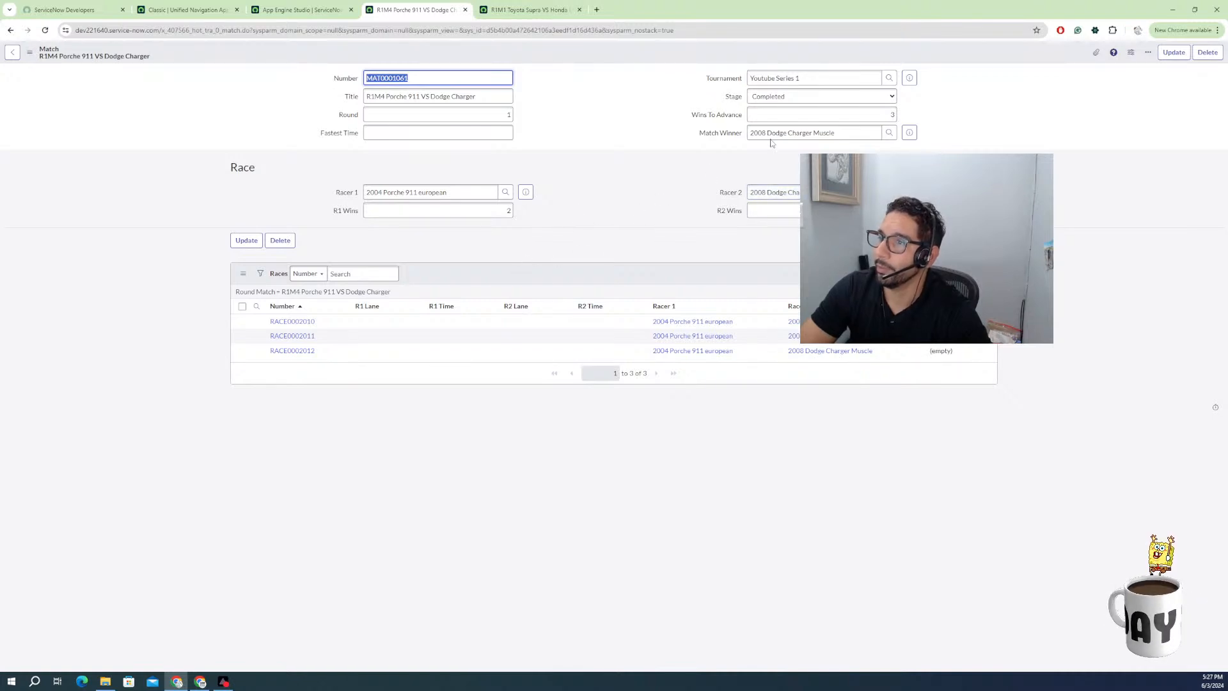
{"action": "left_click", "coordinate": [822, 133]}
{"action": "triple_click", "coordinate": [823, 133]}
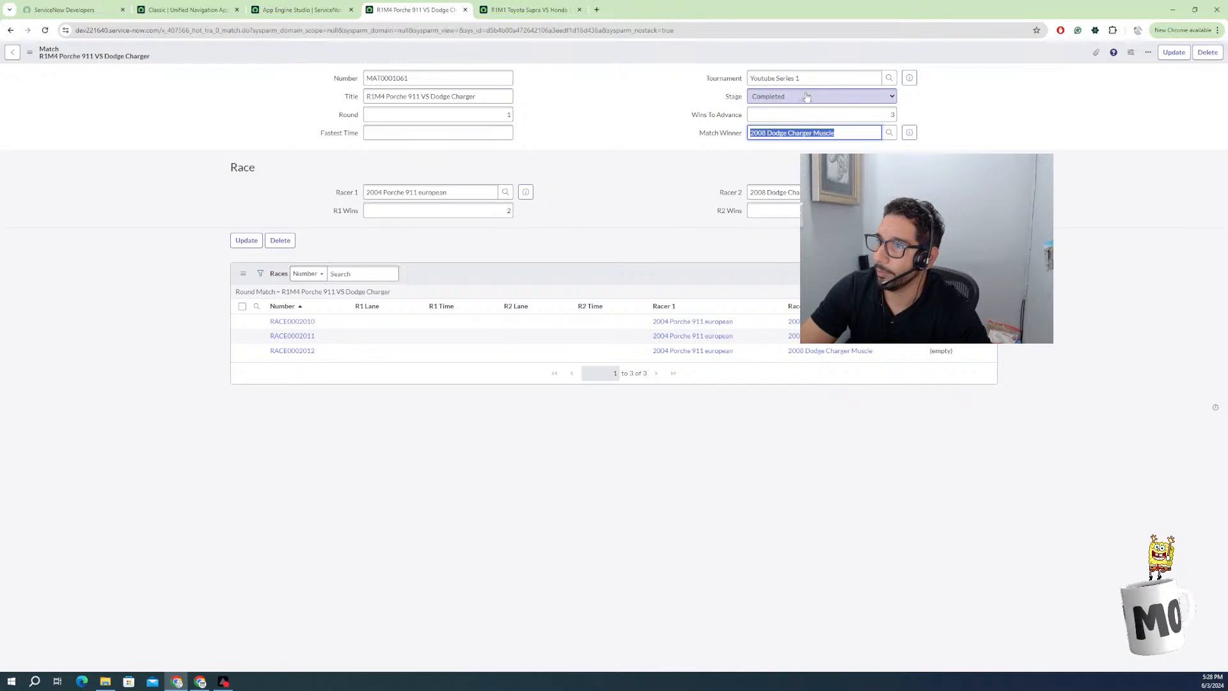
{"action": "left_click", "coordinate": [752, 98]}
{"action": "left_click", "coordinate": [700, 108]}
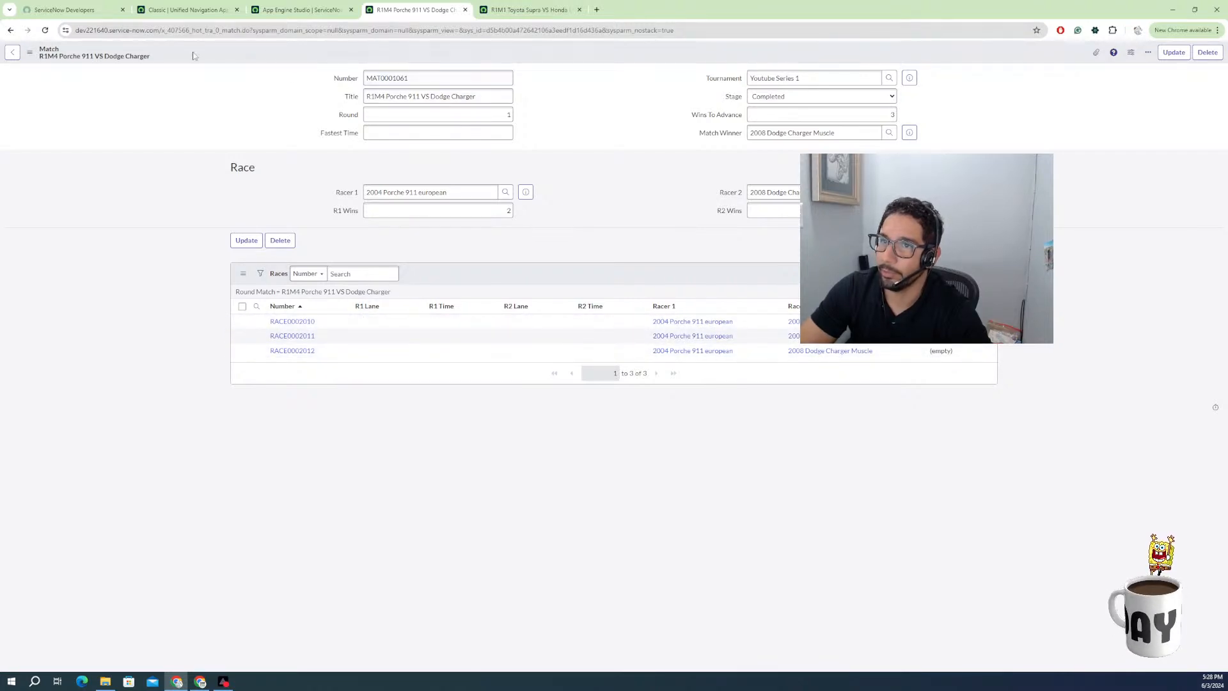
Close both match record tabs and the test's execution details, returning to the Update Match Winner flow.
{"action": "left_click", "coordinate": [466, 10]}
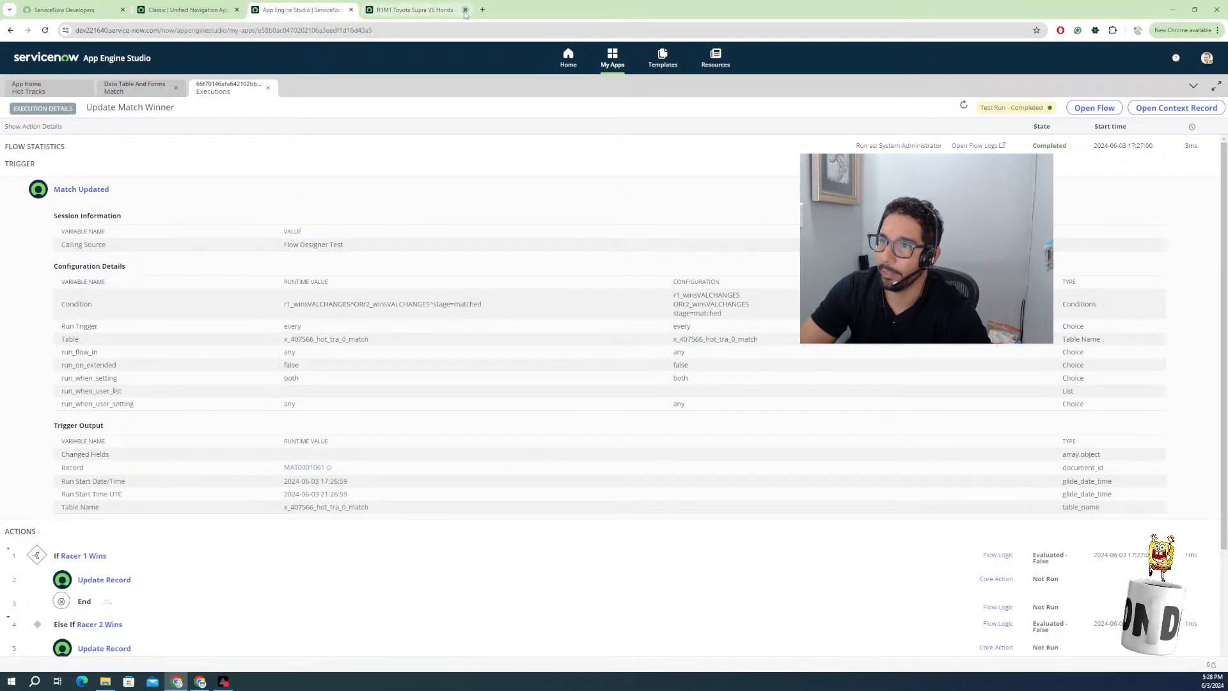
{"action": "left_click", "coordinate": [437, 11]}
{"action": "left_click", "coordinate": [465, 10]}
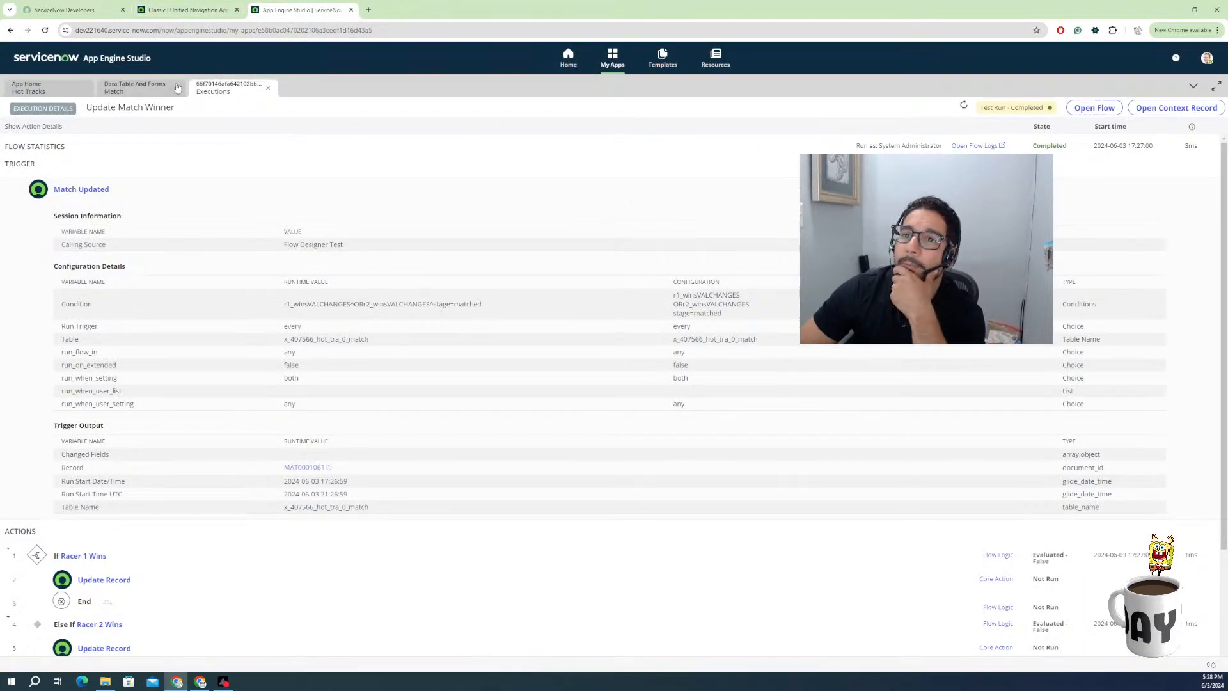
{"action": "left_click", "coordinate": [133, 92]}
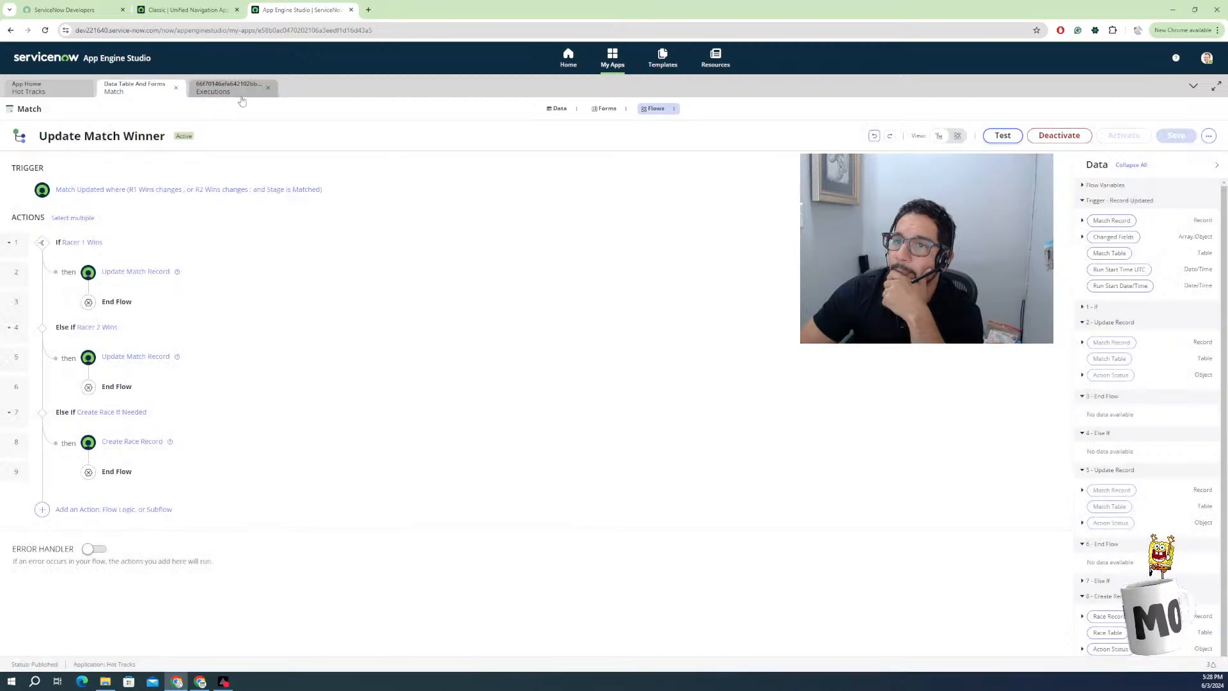
{"action": "left_click", "coordinate": [241, 93]}
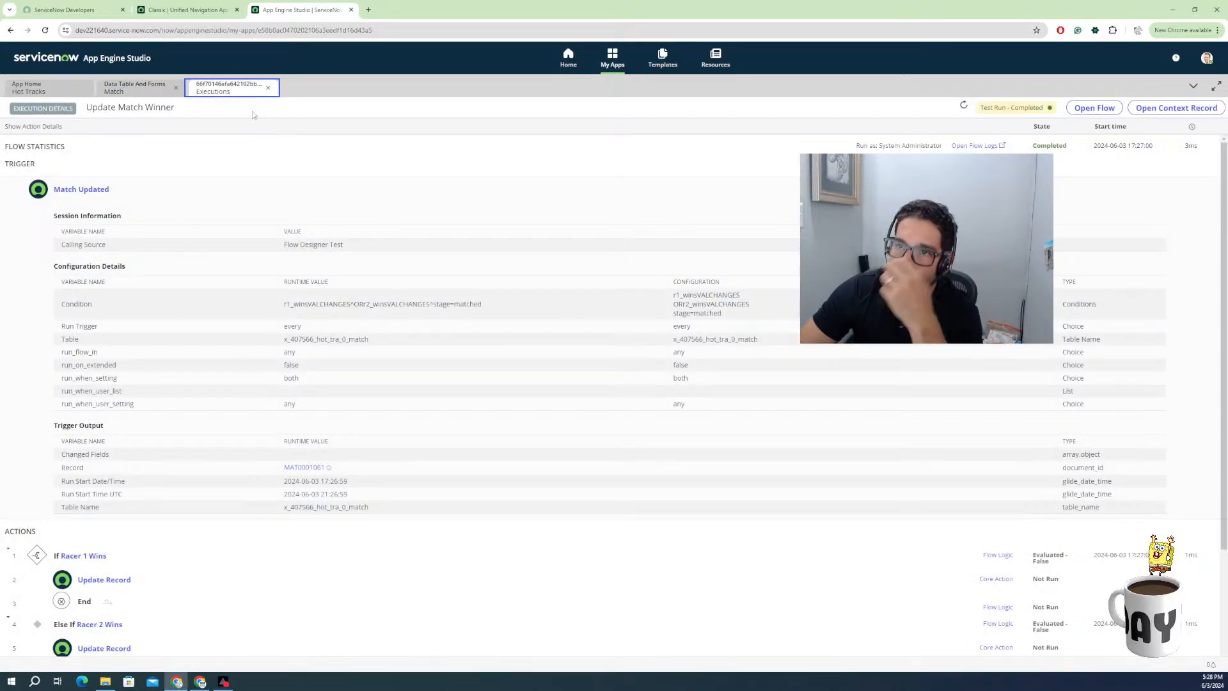
{"action": "left_click", "coordinate": [268, 89]}
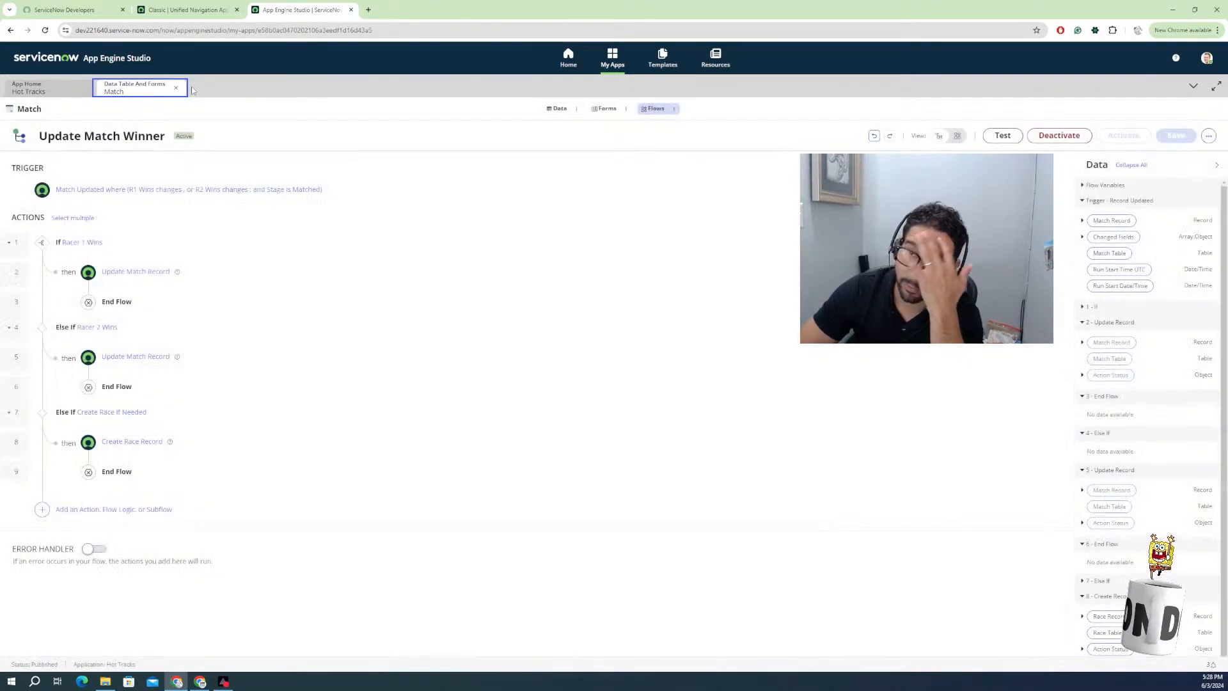
{"action": "left_click", "coordinate": [1207, 137]}
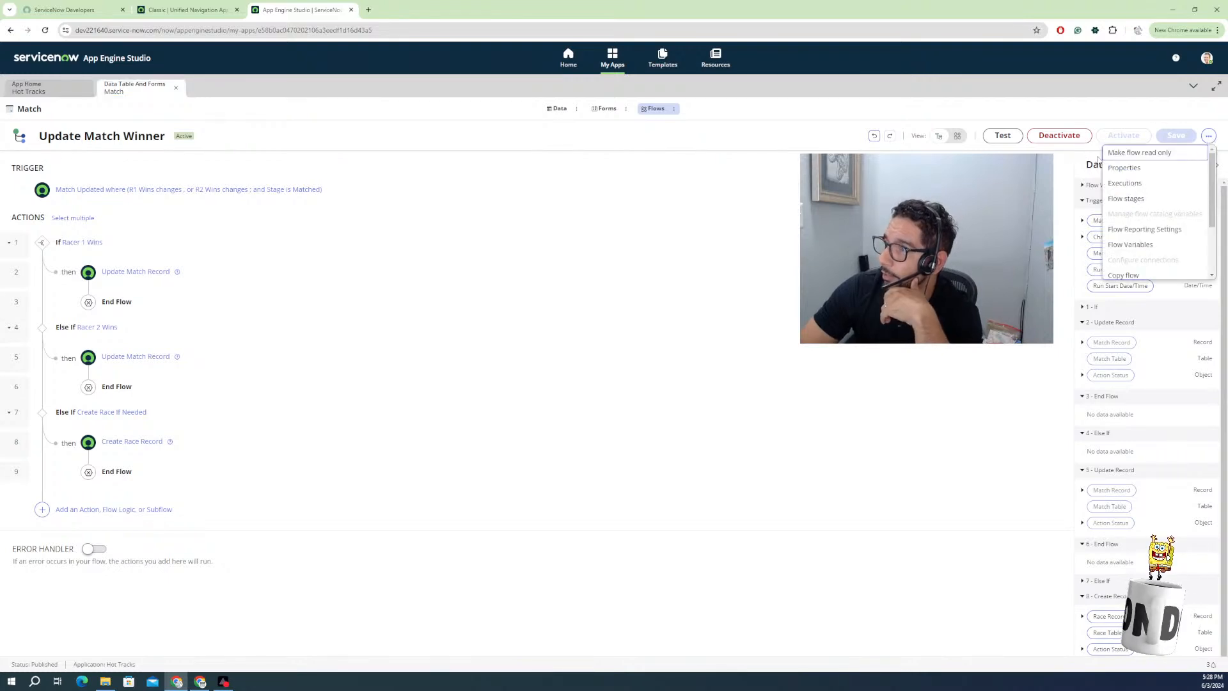
{"action": "left_click", "coordinate": [1127, 185]}
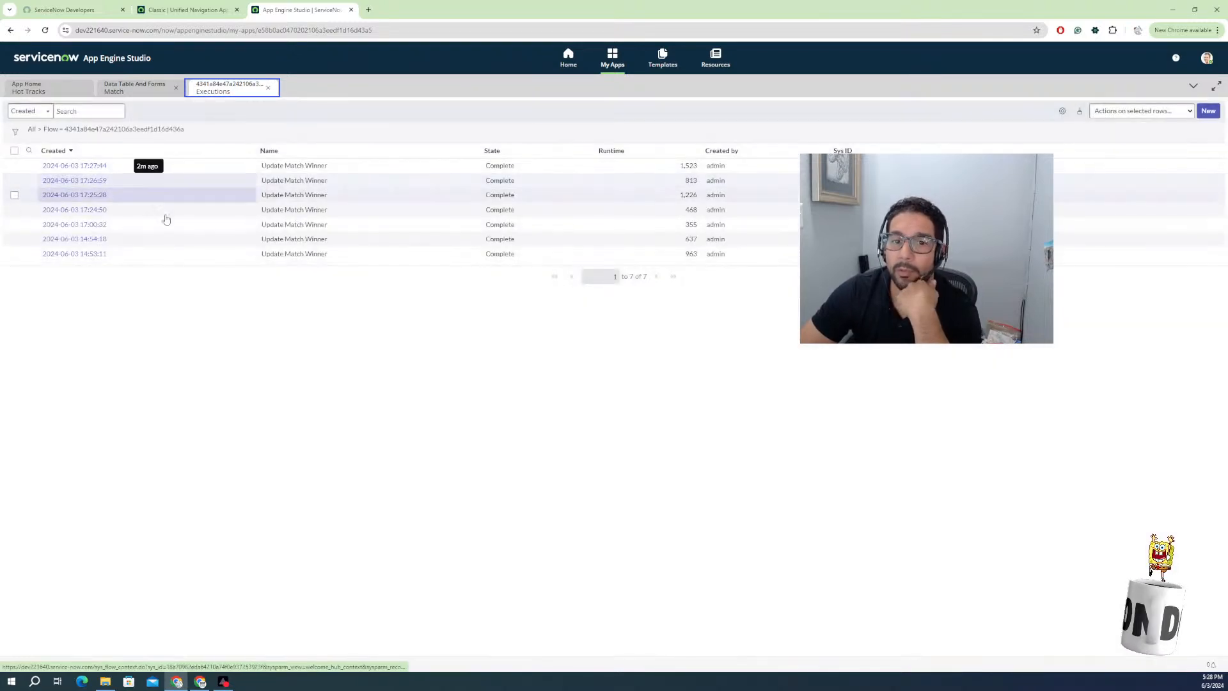
{"action": "left_click", "coordinate": [102, 166]}
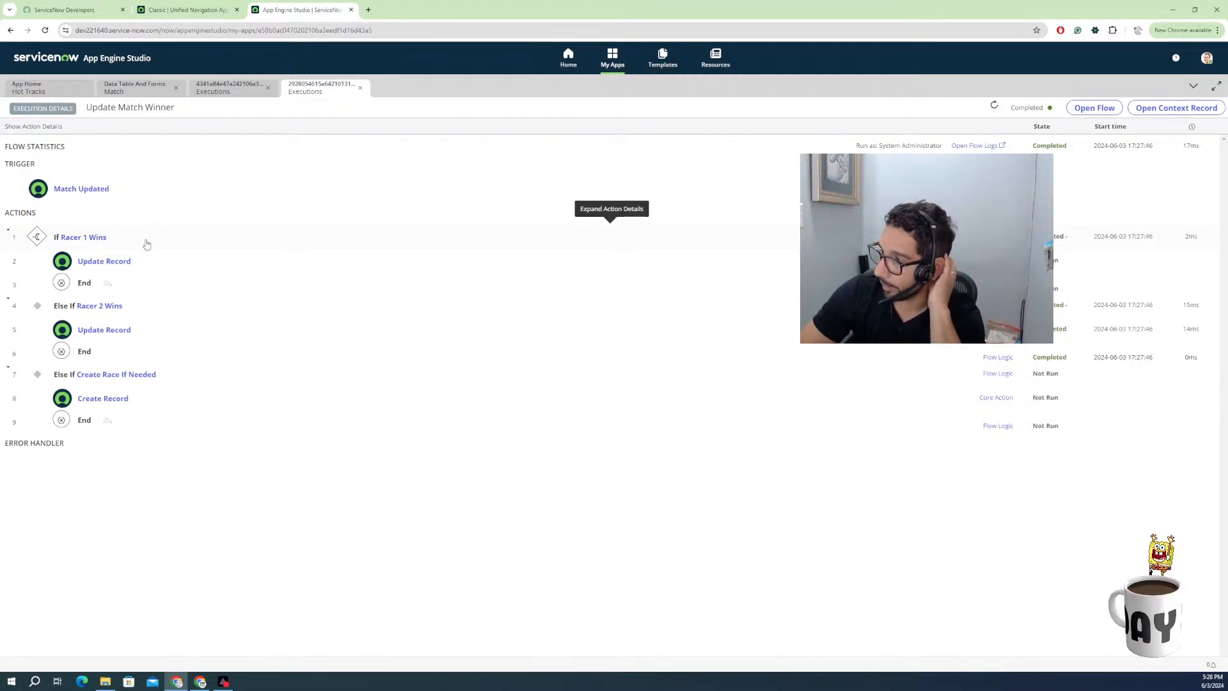
Examine the run's Racer 2 Wins condition, the Update Record action under it, and the Create Race If Needed branch.
{"action": "left_click", "coordinate": [89, 312]}
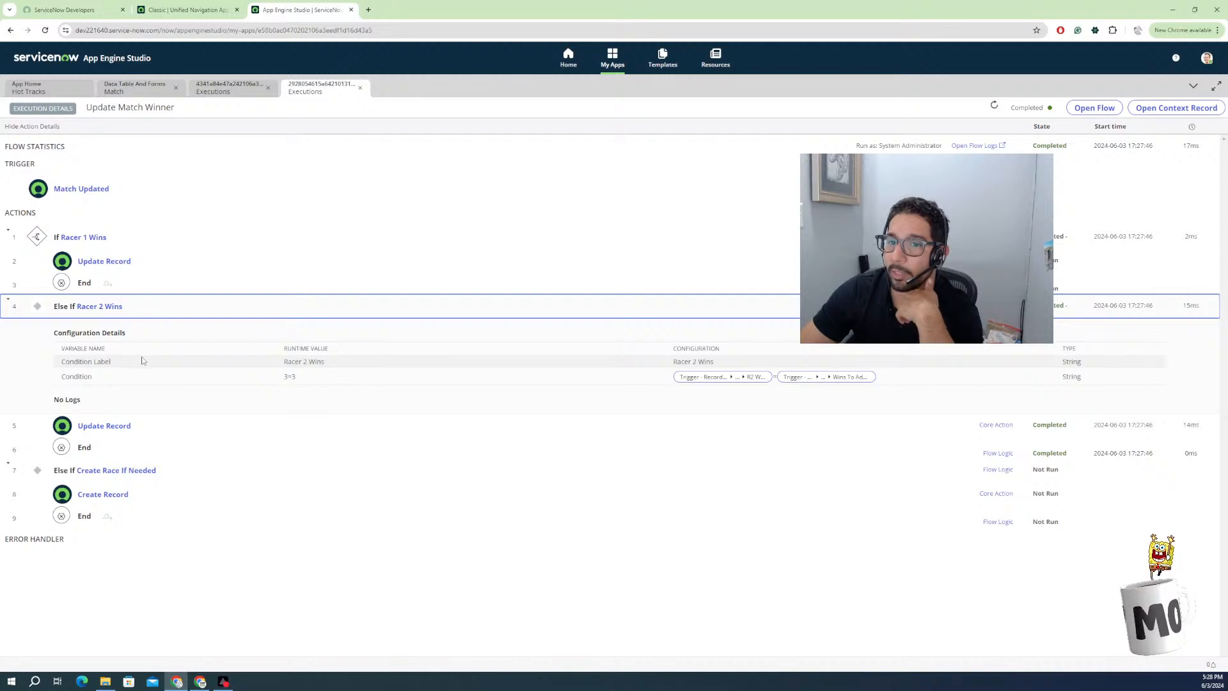
{"action": "left_click", "coordinate": [113, 429]}
{"action": "scroll", "coordinate": [156, 432], "scroll_direction": "down", "scroll_amount": 1}
{"action": "scroll", "coordinate": [156, 433], "scroll_direction": "down", "scroll_amount": 2}
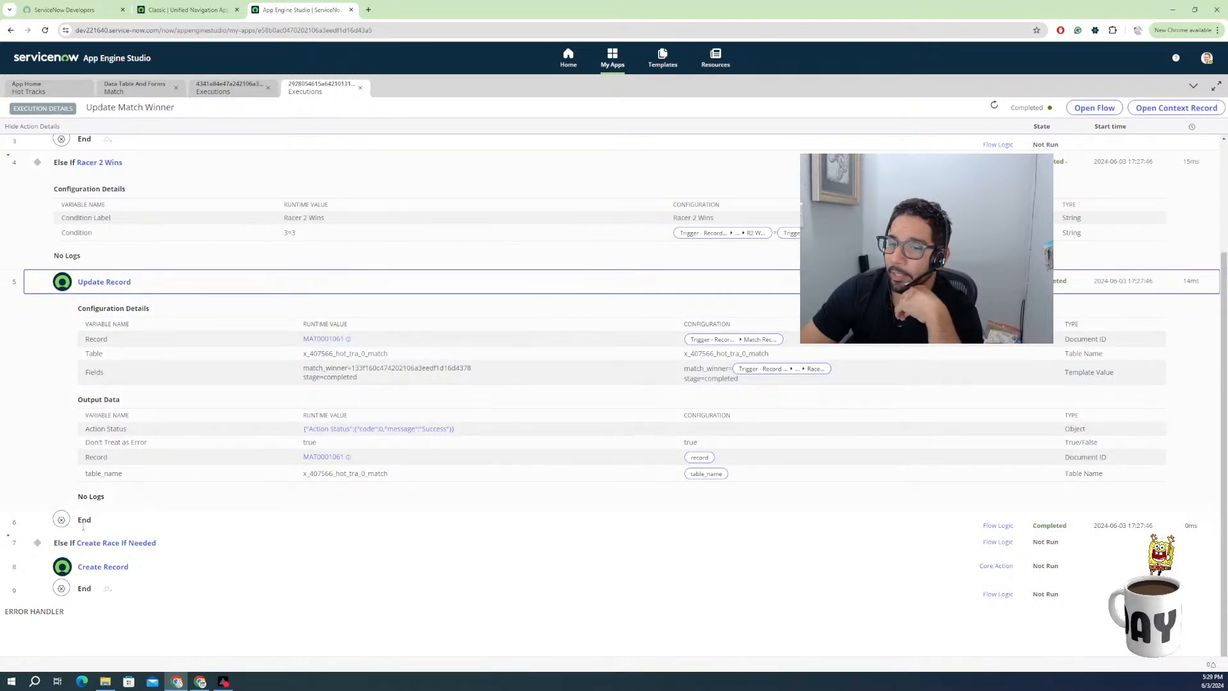
{"action": "left_click", "coordinate": [117, 546]}
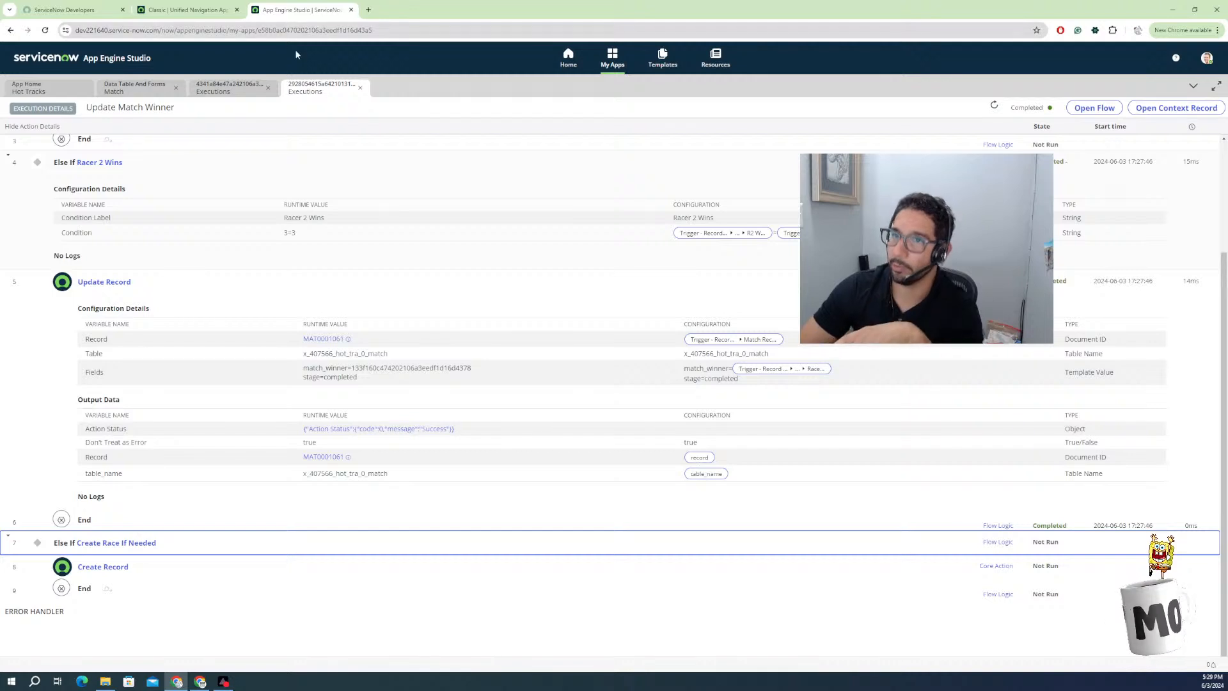
{"action": "left_click", "coordinate": [351, 90]}
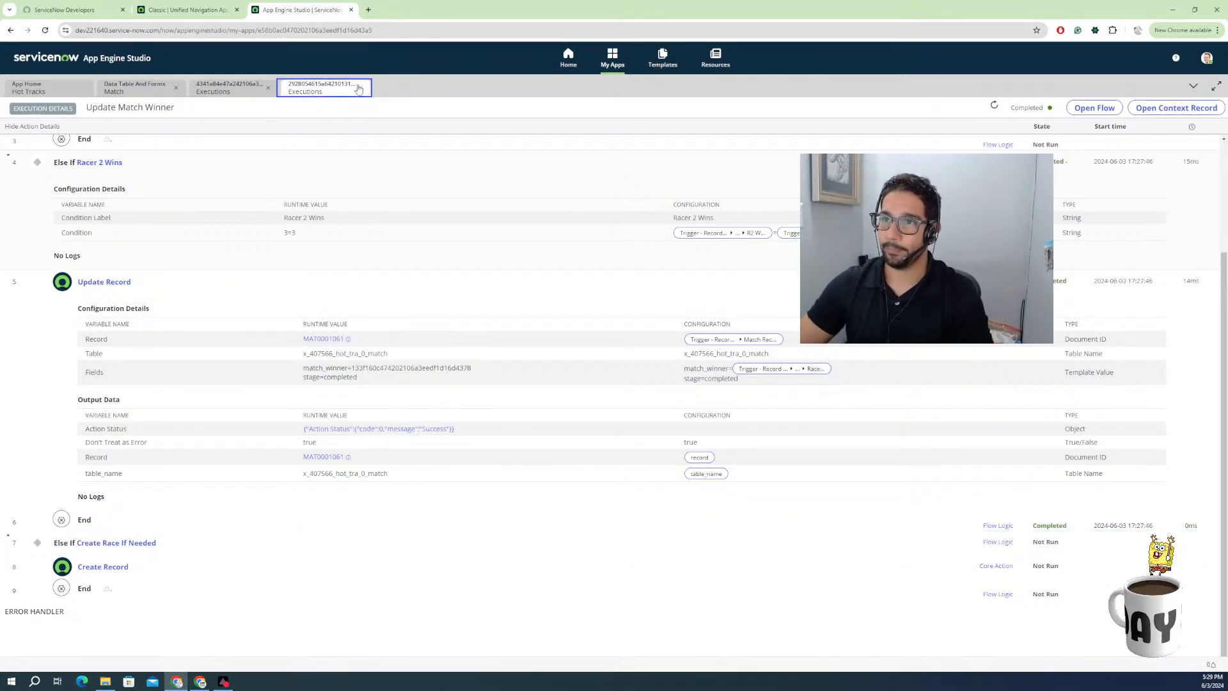
Close both execution tabs and the Match table tab, returning to the Hot Tracks app home.
{"action": "left_click", "coordinate": [360, 87]}
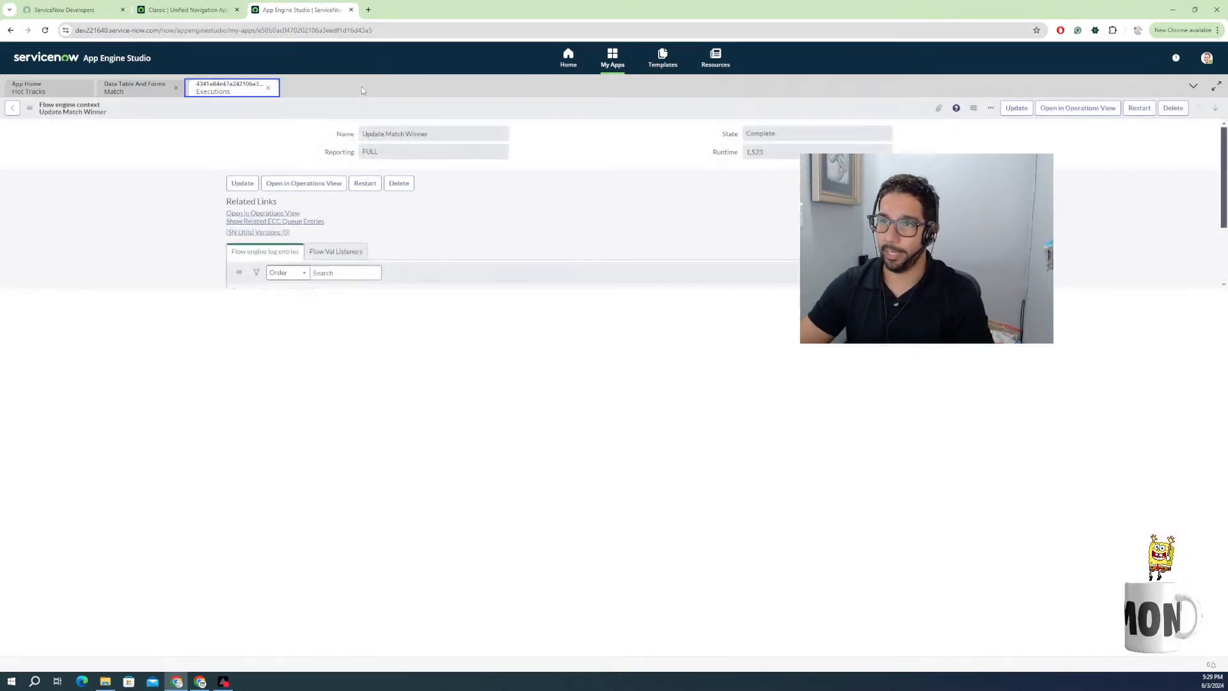
{"action": "left_click", "coordinate": [268, 87]}
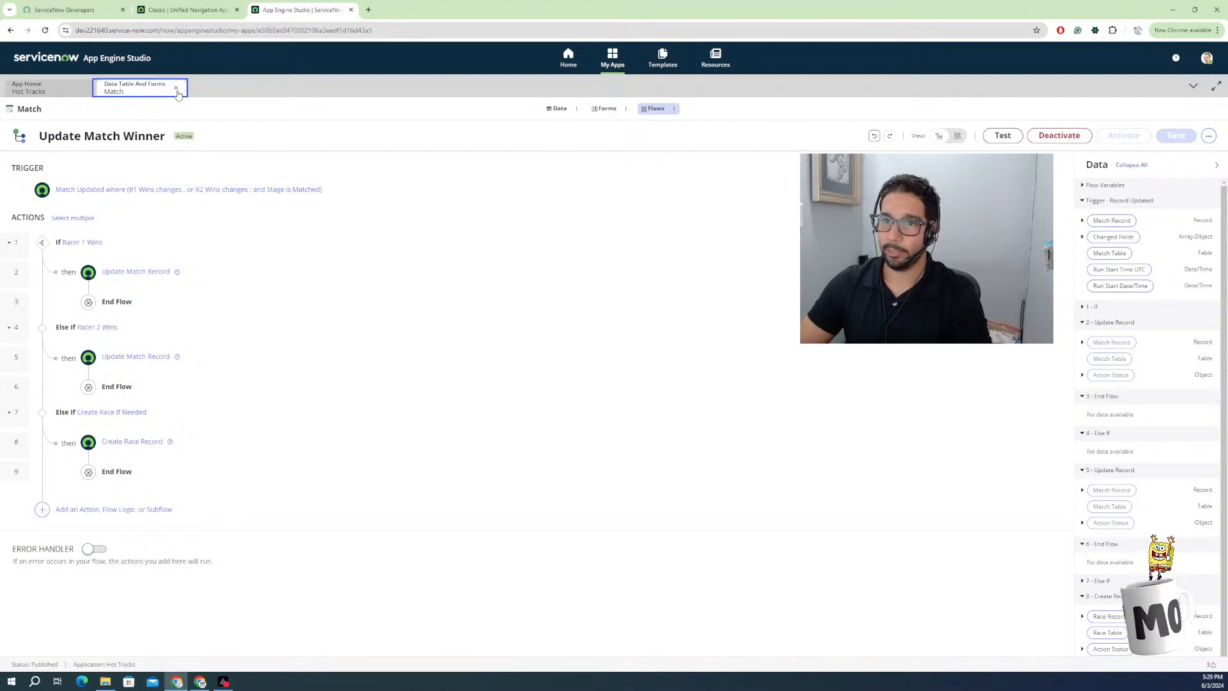
{"action": "left_click", "coordinate": [176, 88]}
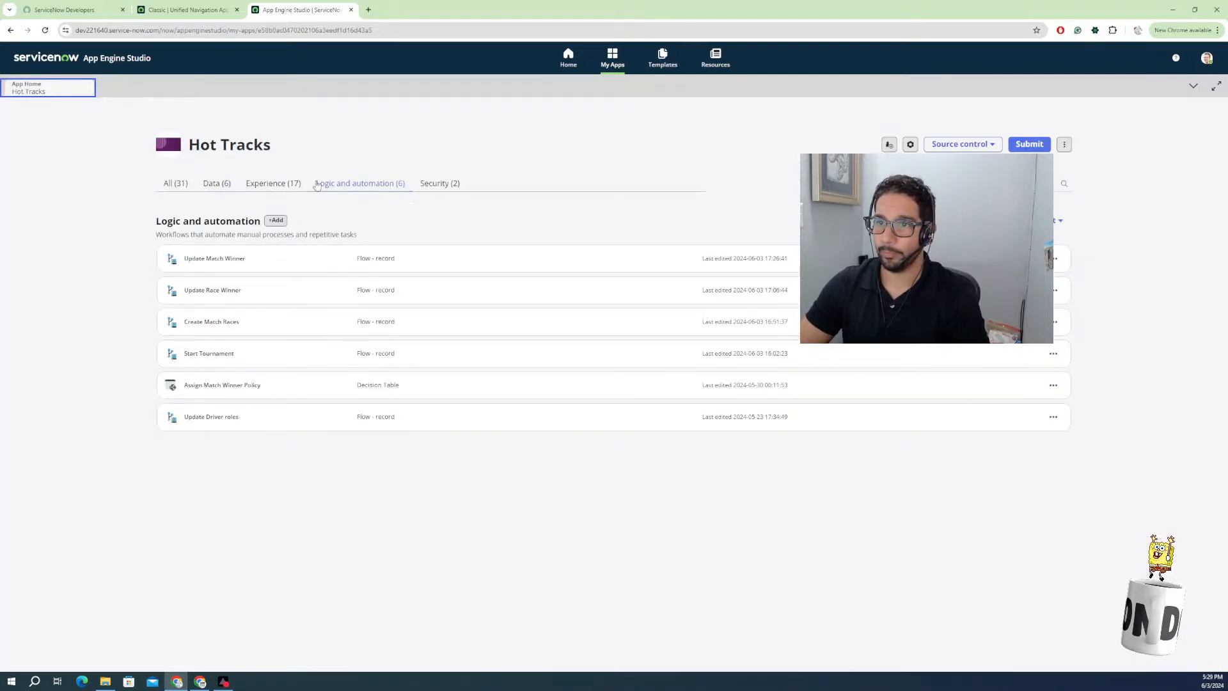
Open the Tournament table from the app's data, preview its records, and open the Test Tournament record.
{"action": "left_click", "coordinate": [256, 185]}
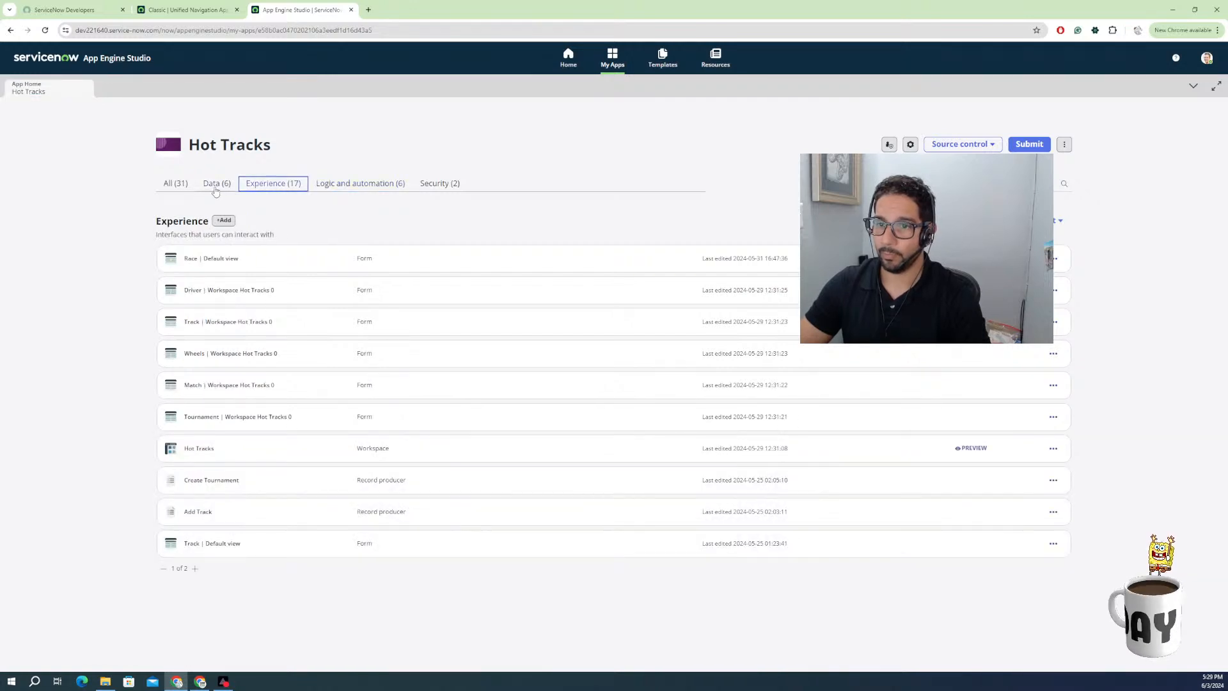
{"action": "left_click", "coordinate": [216, 191]}
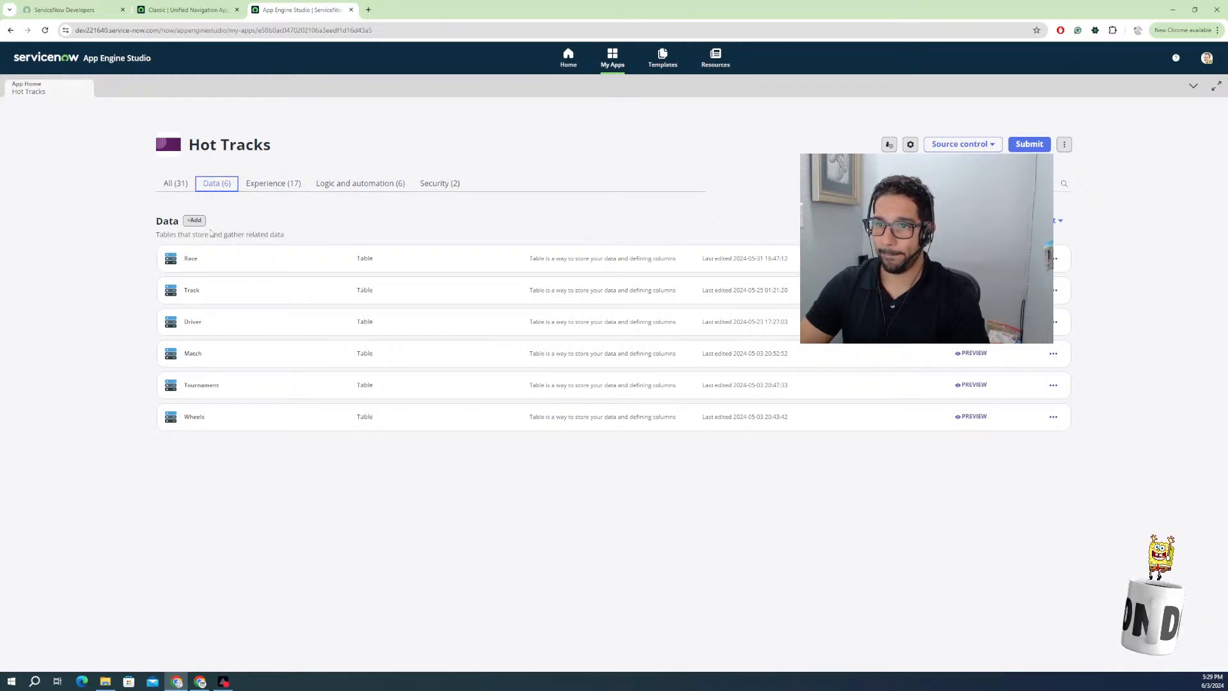
{"action": "left_click", "coordinate": [199, 390]}
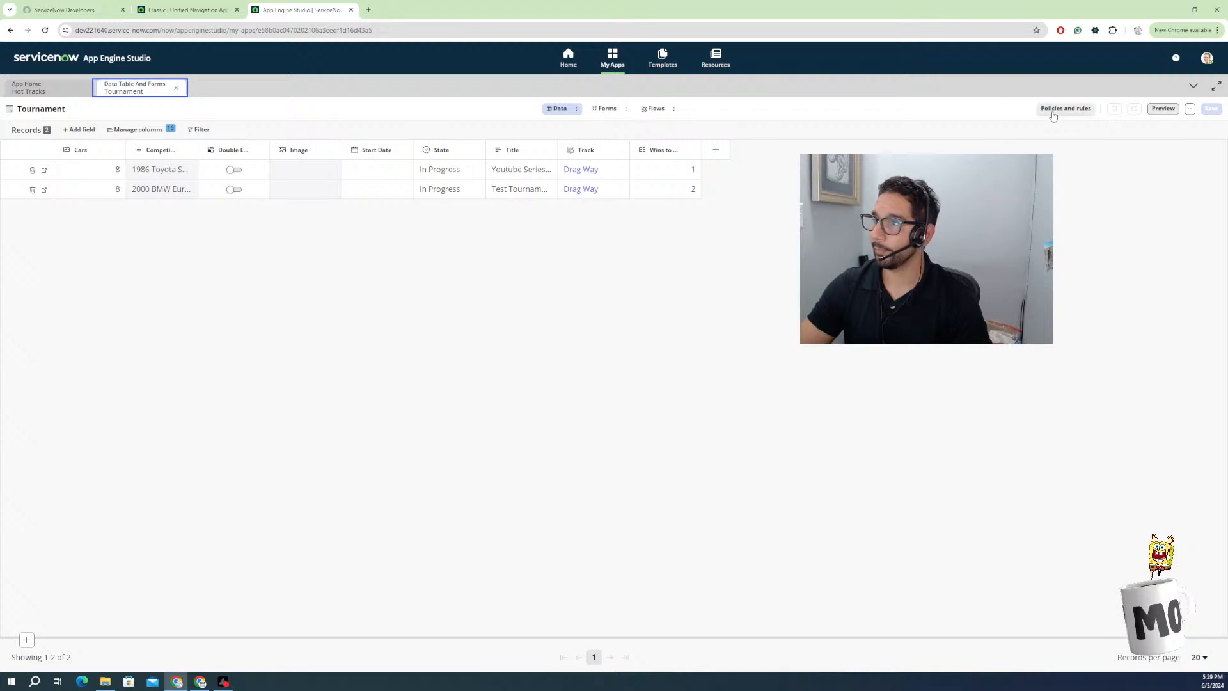
{"action": "left_click", "coordinate": [1163, 108]}
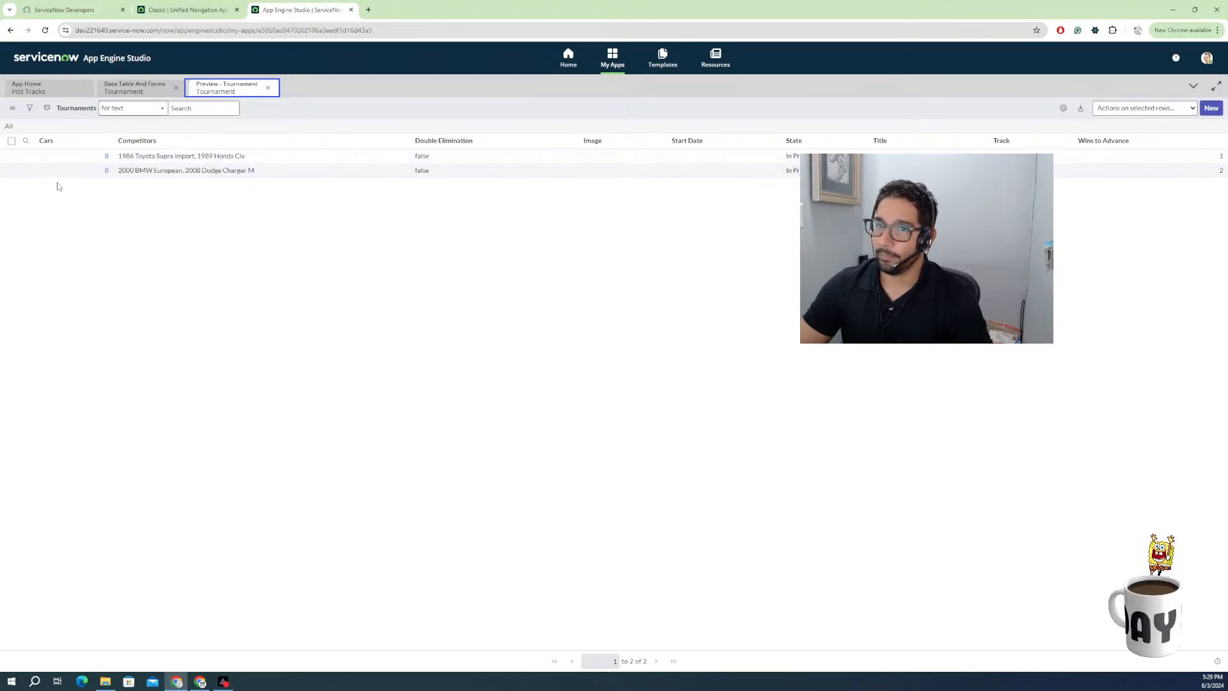
{"action": "left_click", "coordinate": [106, 174]}
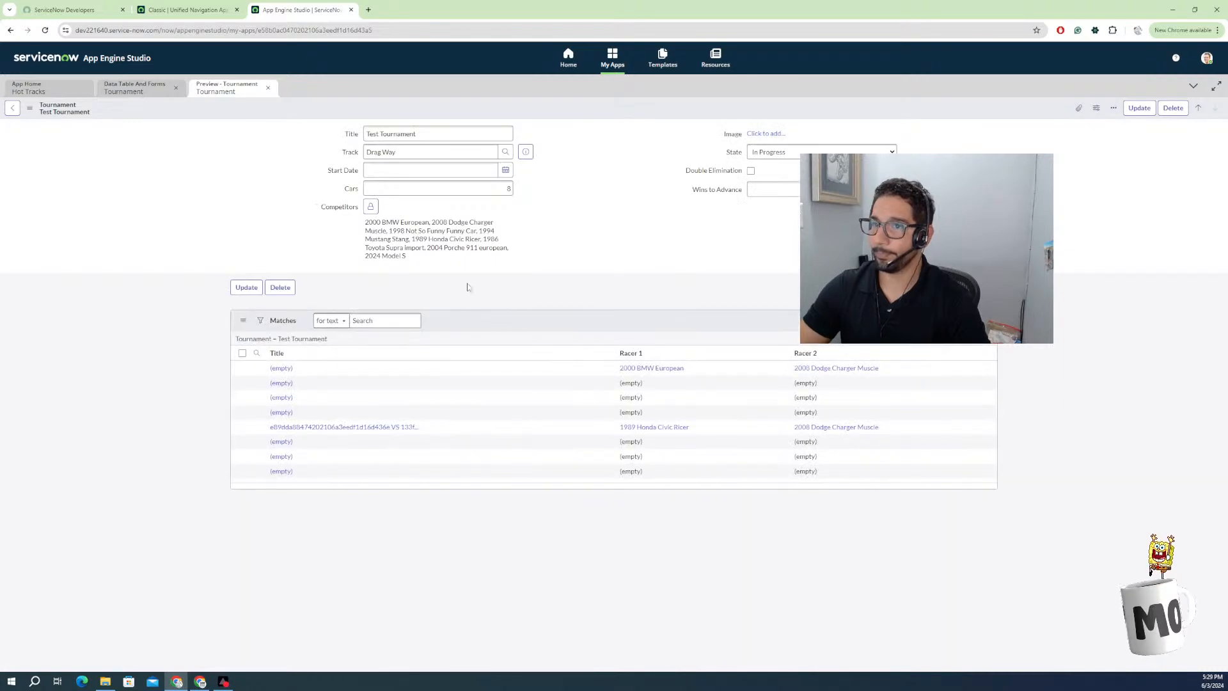
Choose Ready as the Test Tournament's State.
{"action": "left_click", "coordinate": [774, 154]}
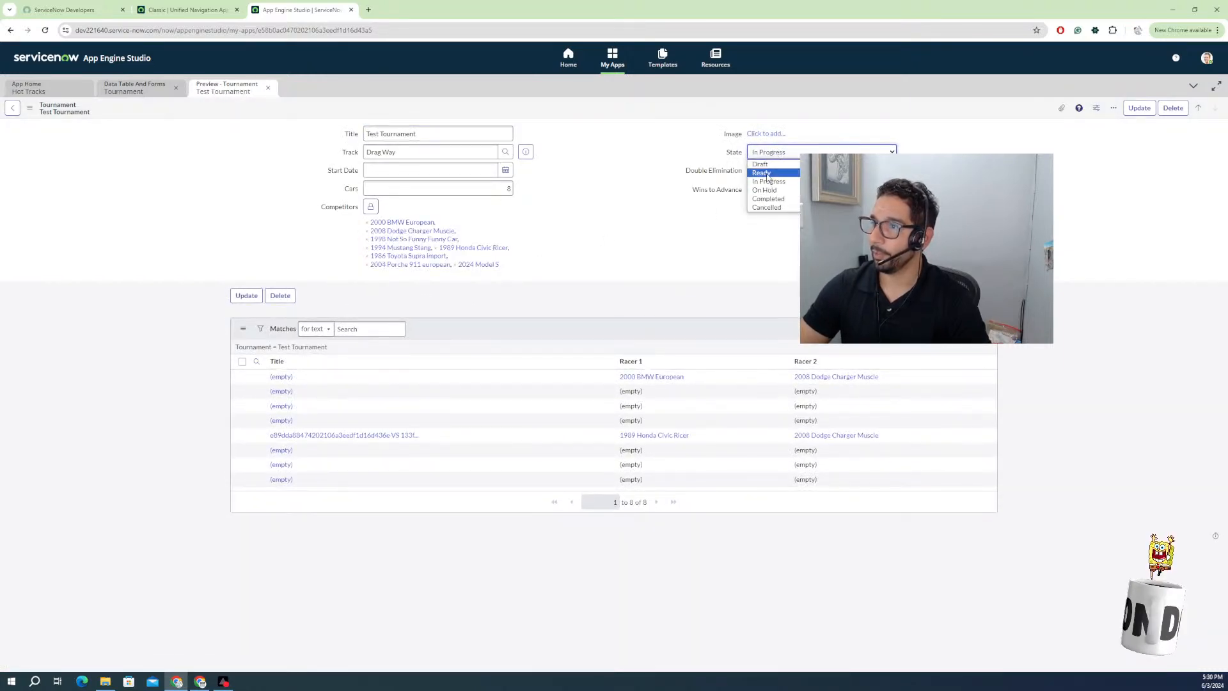
{"action": "left_click", "coordinate": [767, 174]}
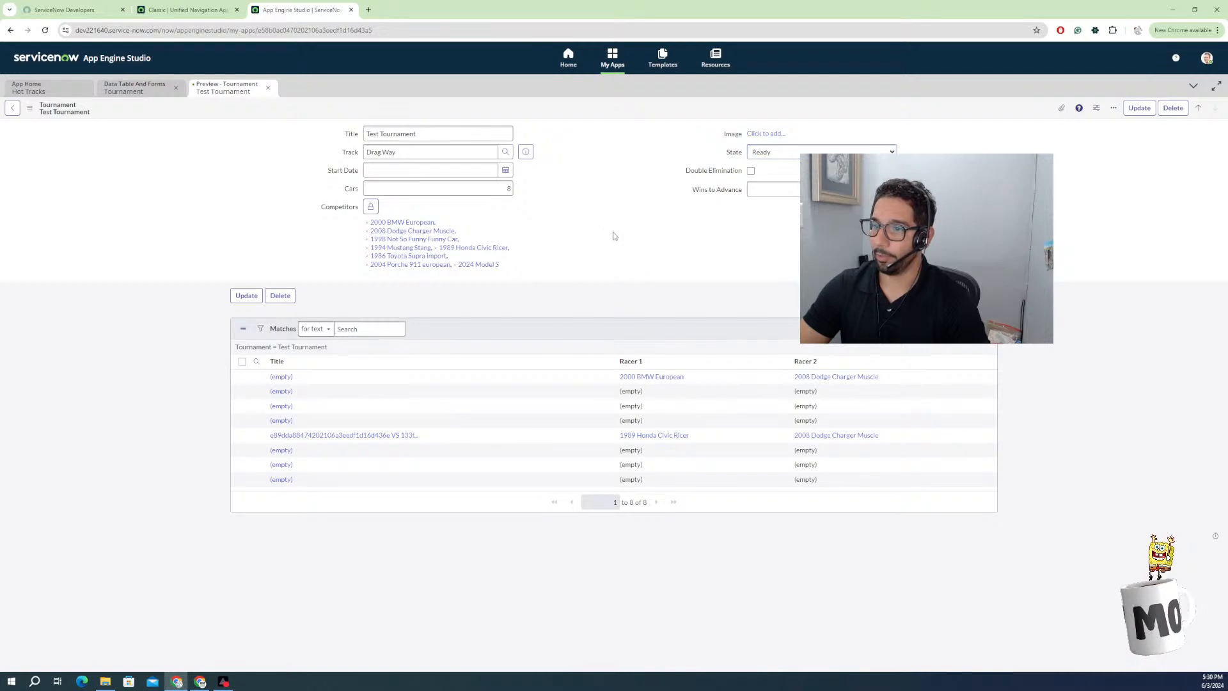
Delete all match records listed under Test Tournament and reload the page.
{"action": "left_click", "coordinate": [242, 362]}
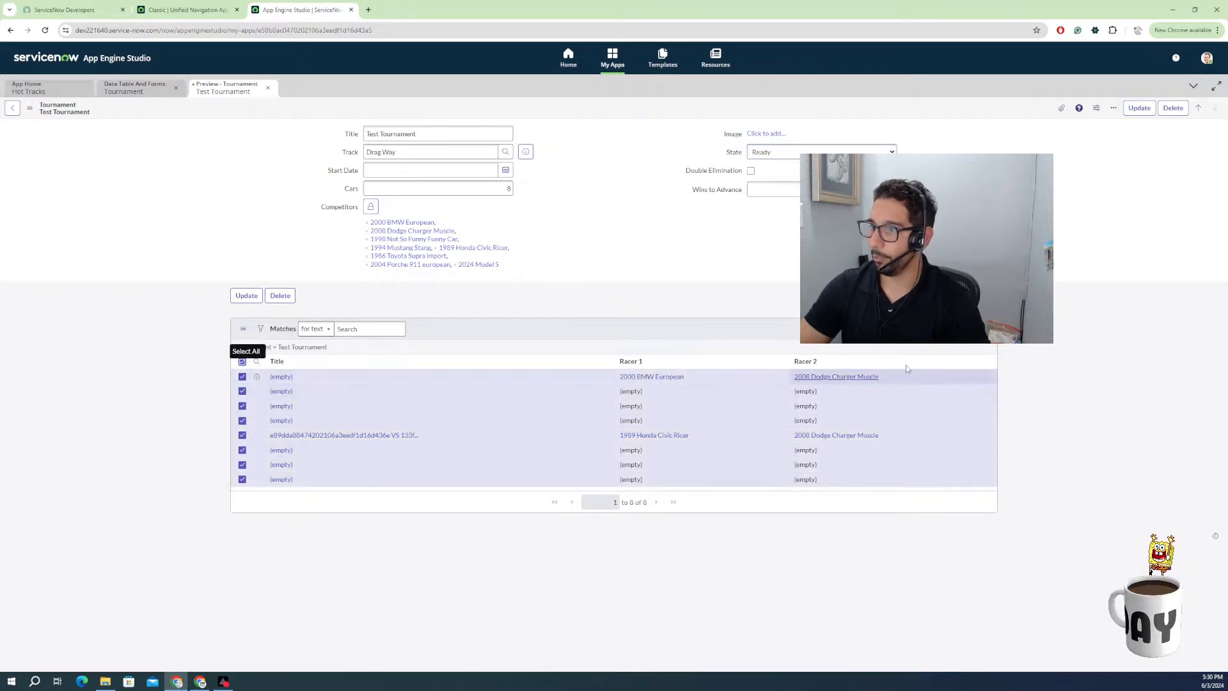
{"action": "left_click", "coordinate": [905, 329]}
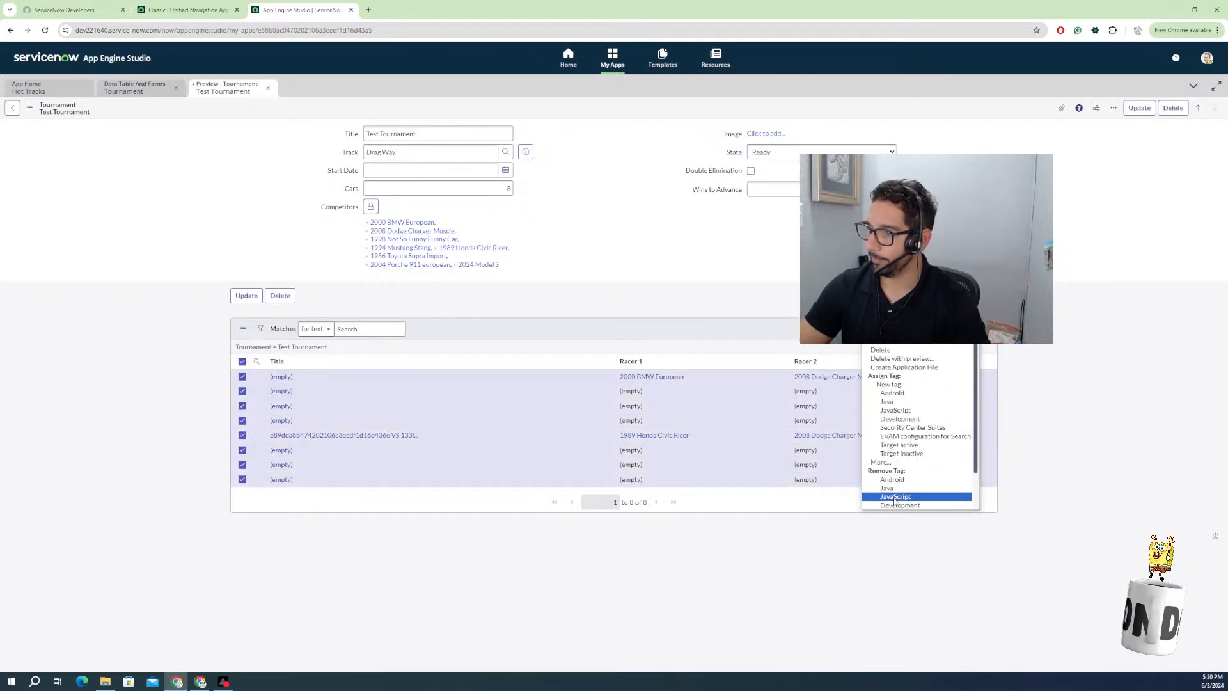
{"action": "left_click", "coordinate": [894, 352]}
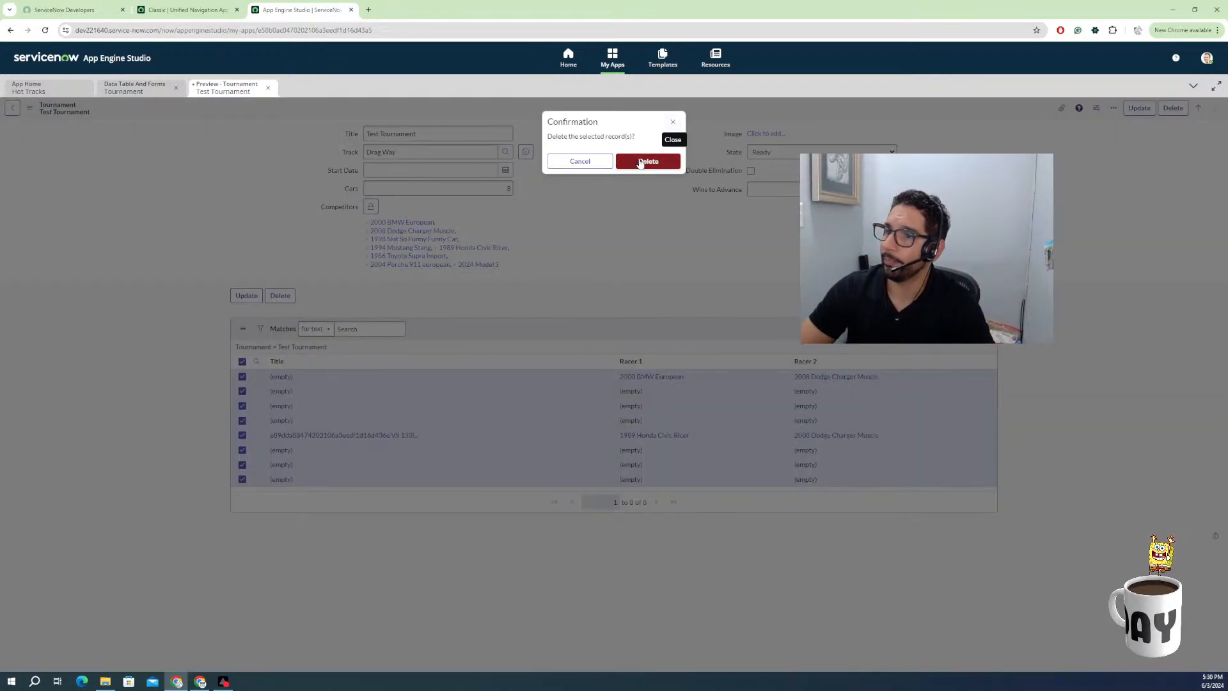
{"action": "key", "text": "F5"}
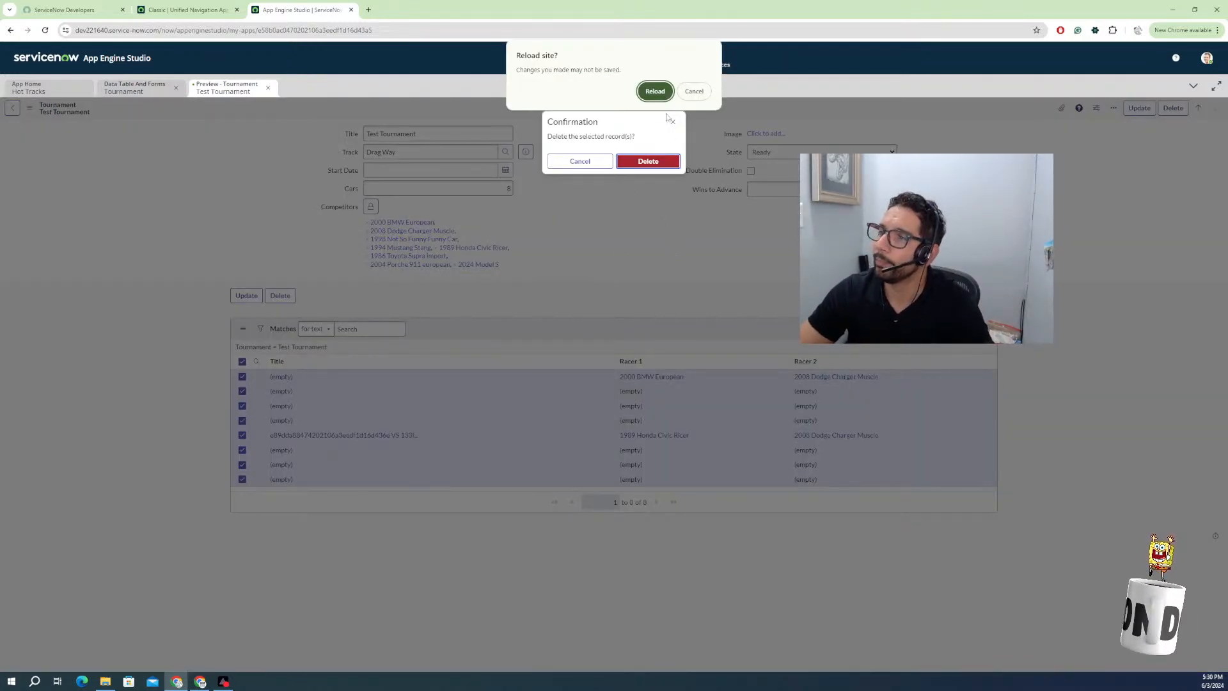
{"action": "left_click", "coordinate": [655, 91]}
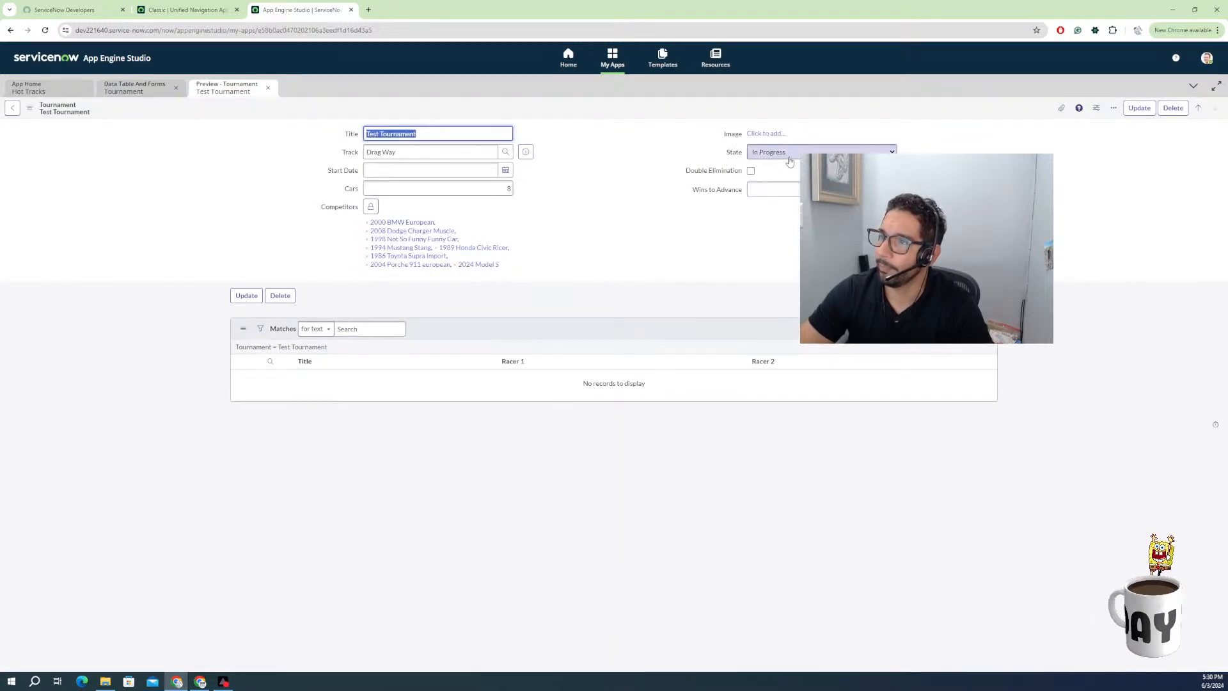
Reload the Test Tournament form, then set its State to Ready and save the record.
{"action": "left_click", "coordinate": [757, 154]}
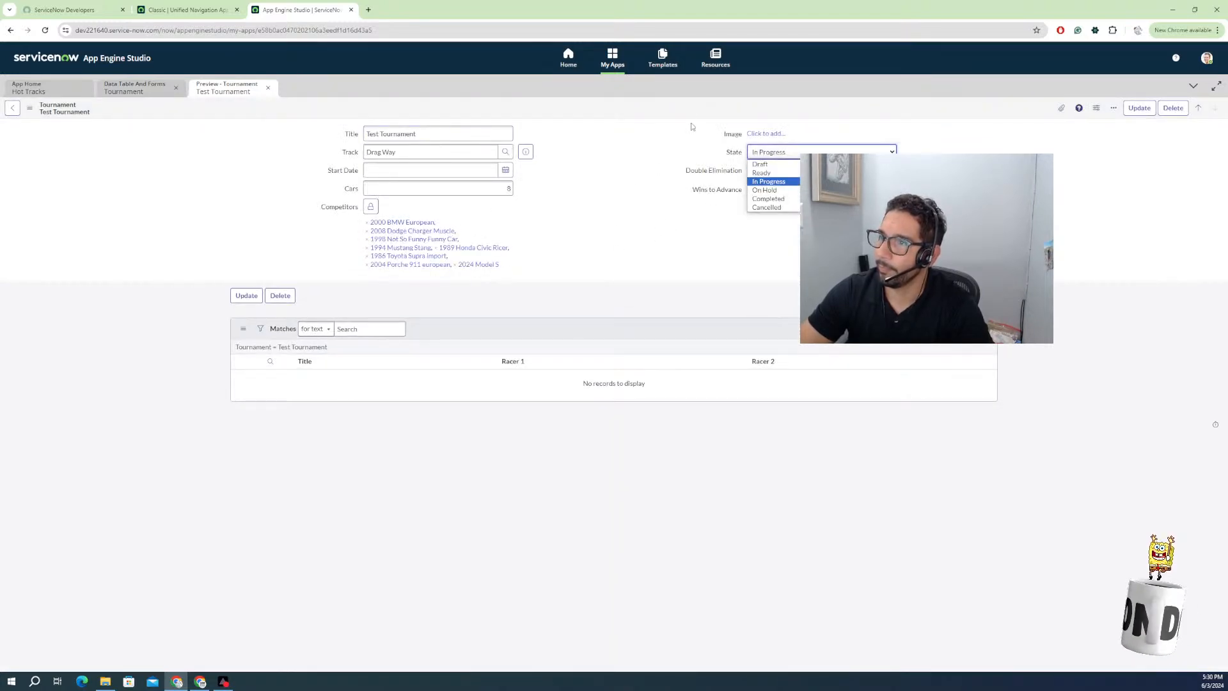
{"action": "left_click", "coordinate": [689, 110]}
{"action": "right_click", "coordinate": [688, 109]}
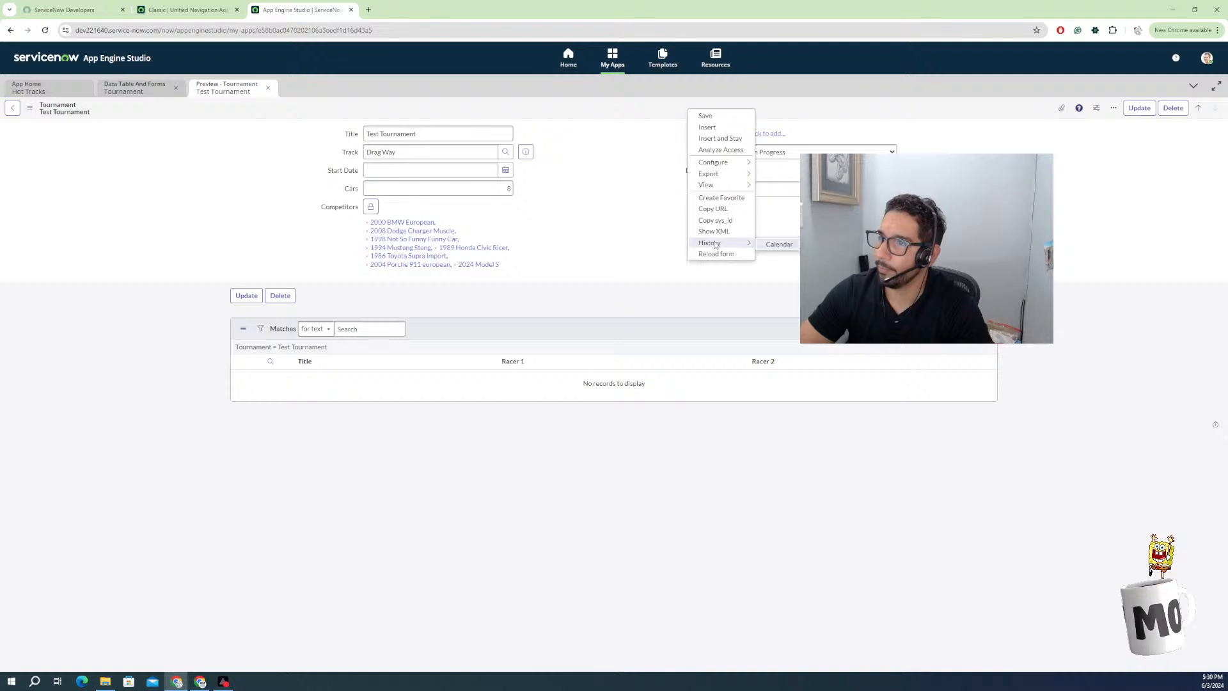
{"action": "left_click", "coordinate": [716, 254]}
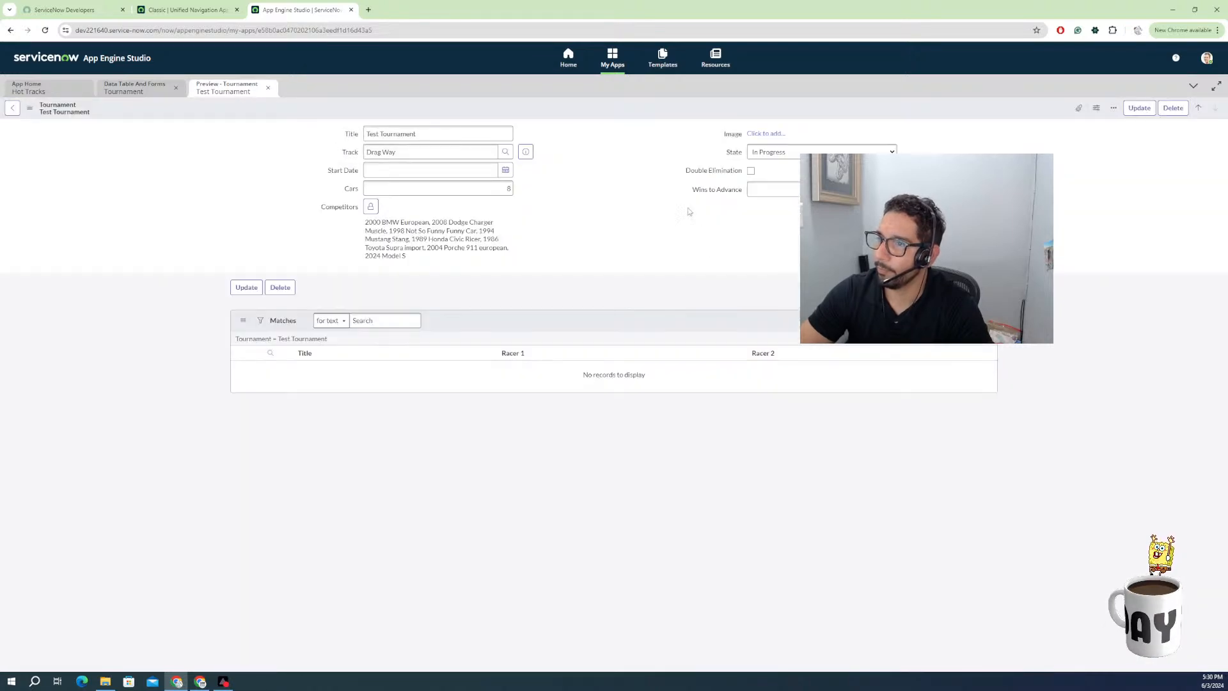
{"action": "left_click", "coordinate": [758, 154]}
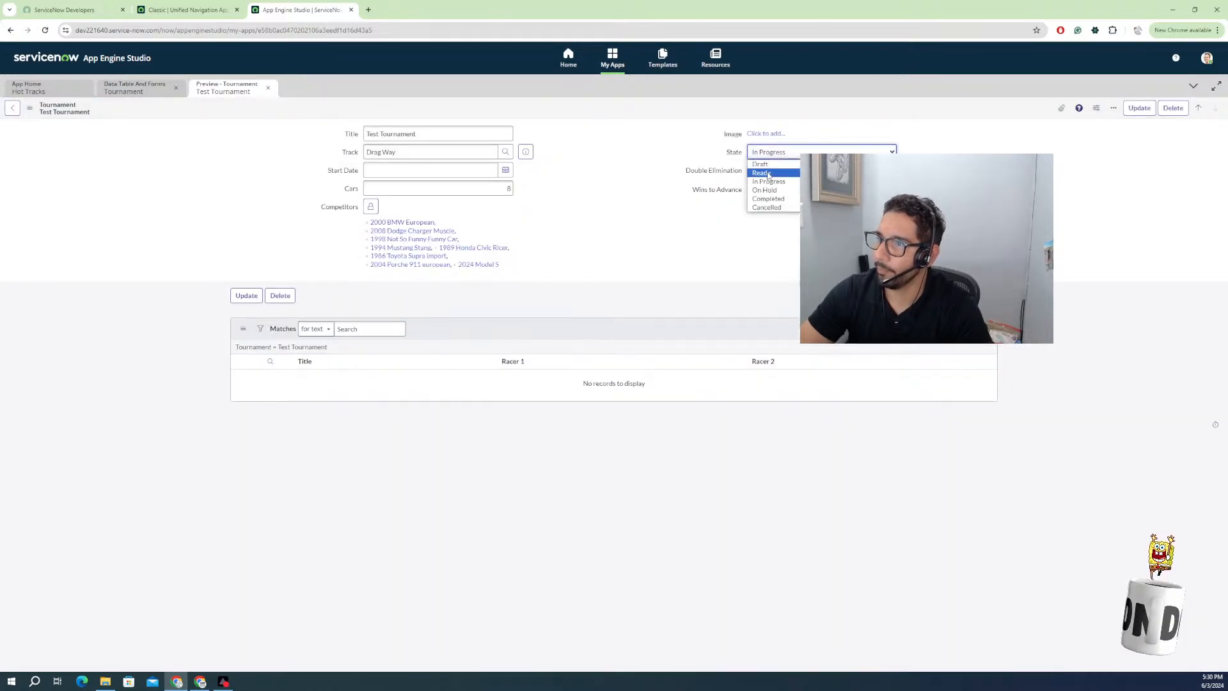
{"action": "left_click", "coordinate": [768, 174]}
{"action": "right_click", "coordinate": [691, 110]}
{"action": "left_click", "coordinate": [707, 115]}
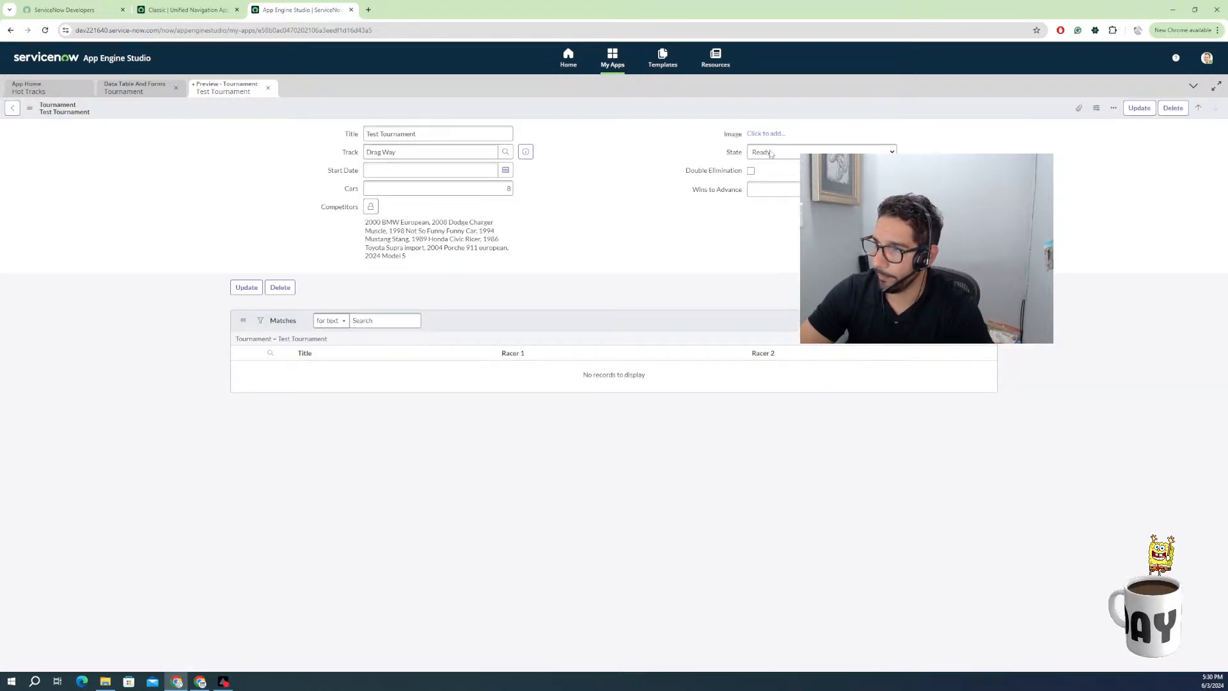
Set the Test Tournament's State to In Progress and save the record.
{"action": "left_click", "coordinate": [770, 153]}
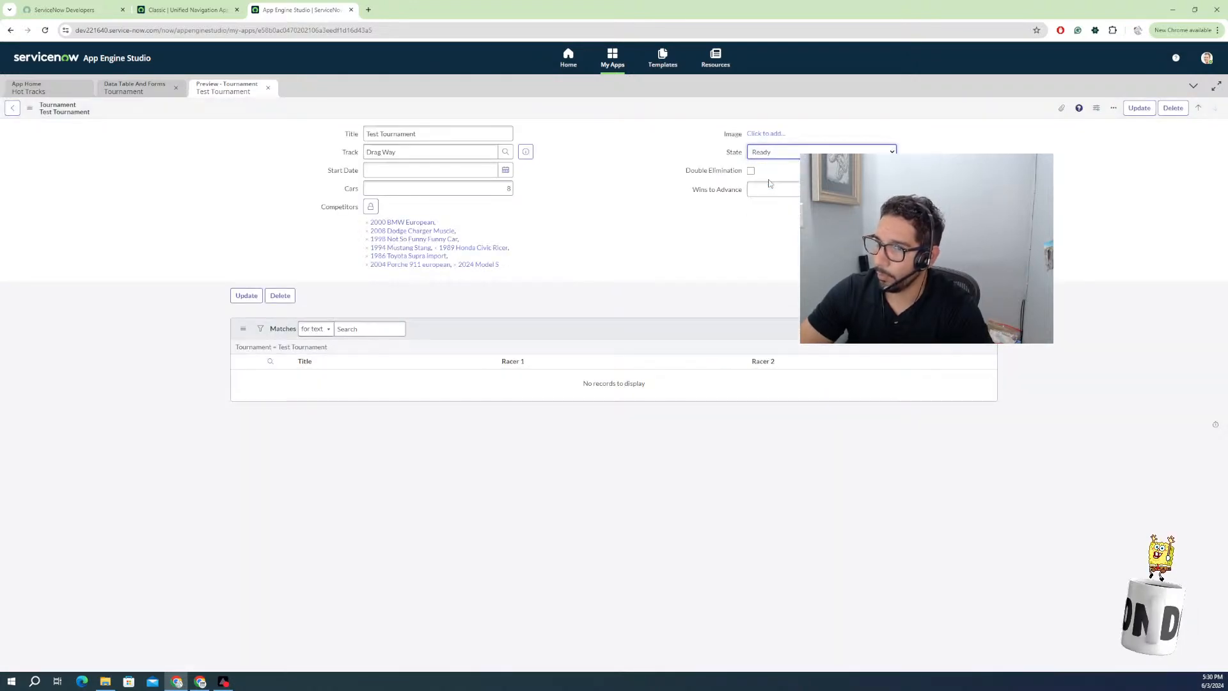
{"action": "right_click", "coordinate": [721, 110]}
{"action": "left_click", "coordinate": [737, 114]}
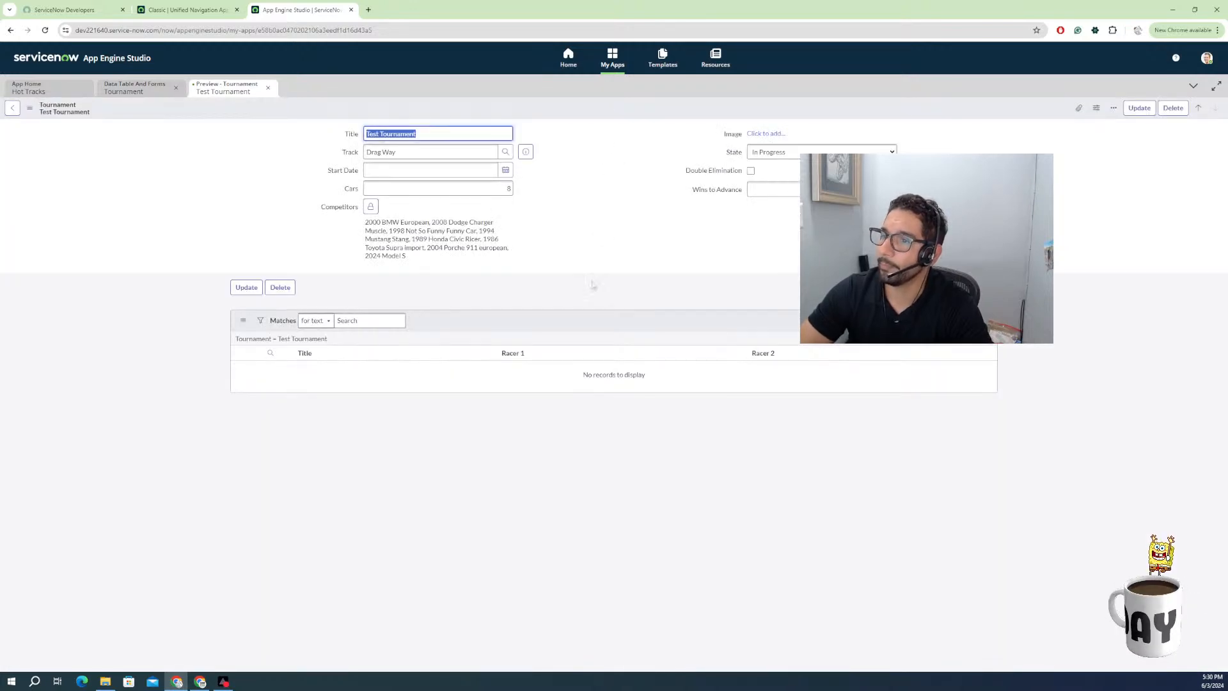
Refresh the Matches list and reload the Test Tournament form to check for generated matches and the current State.
{"action": "right_click", "coordinate": [596, 328]}
{"action": "left_click", "coordinate": [621, 347]}
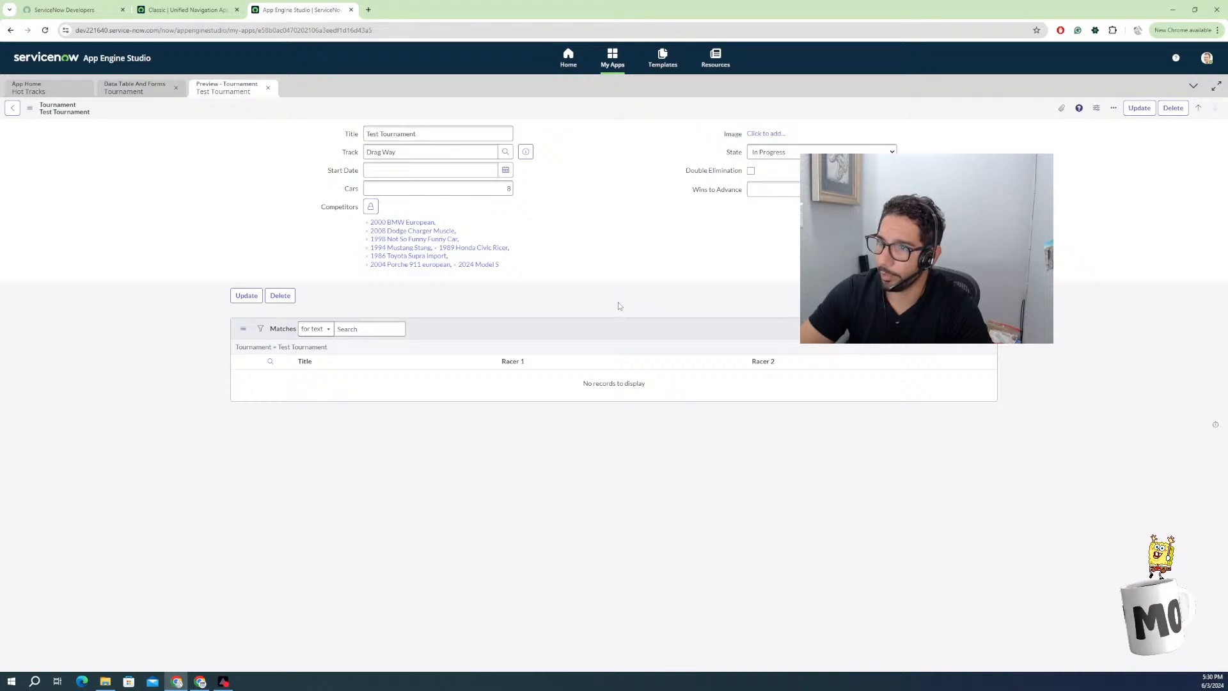
{"action": "right_click", "coordinate": [624, 112]}
{"action": "left_click", "coordinate": [652, 256]}
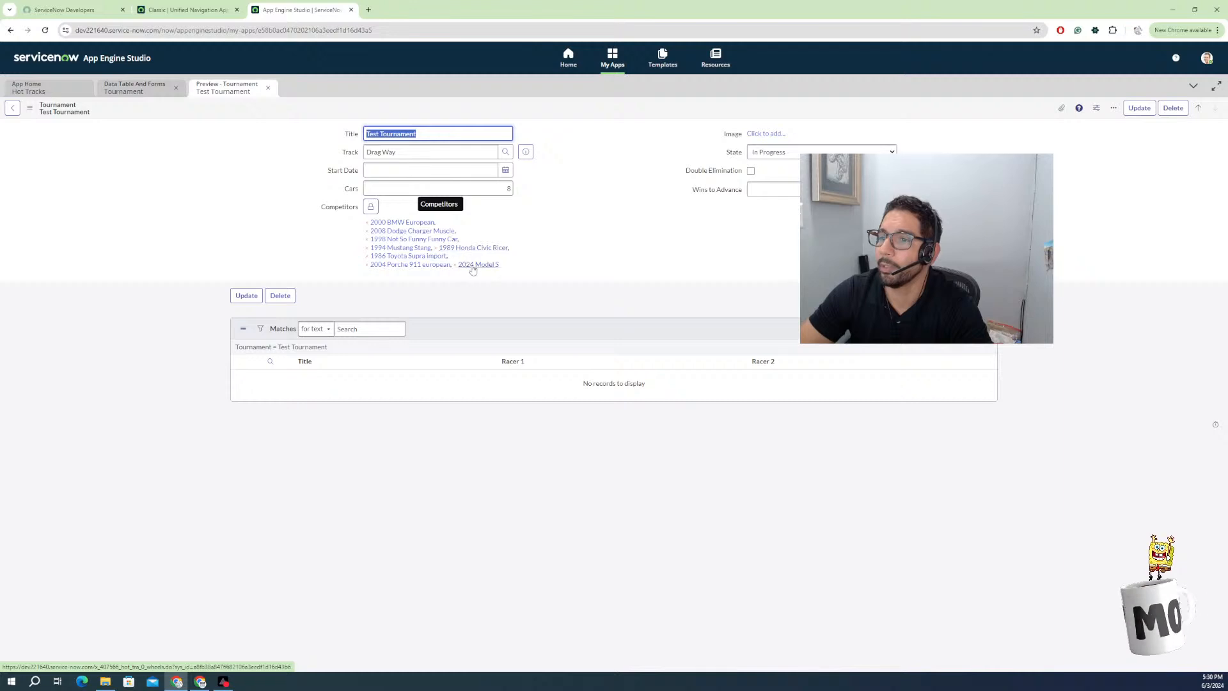
{"action": "left_click", "coordinate": [760, 155]}
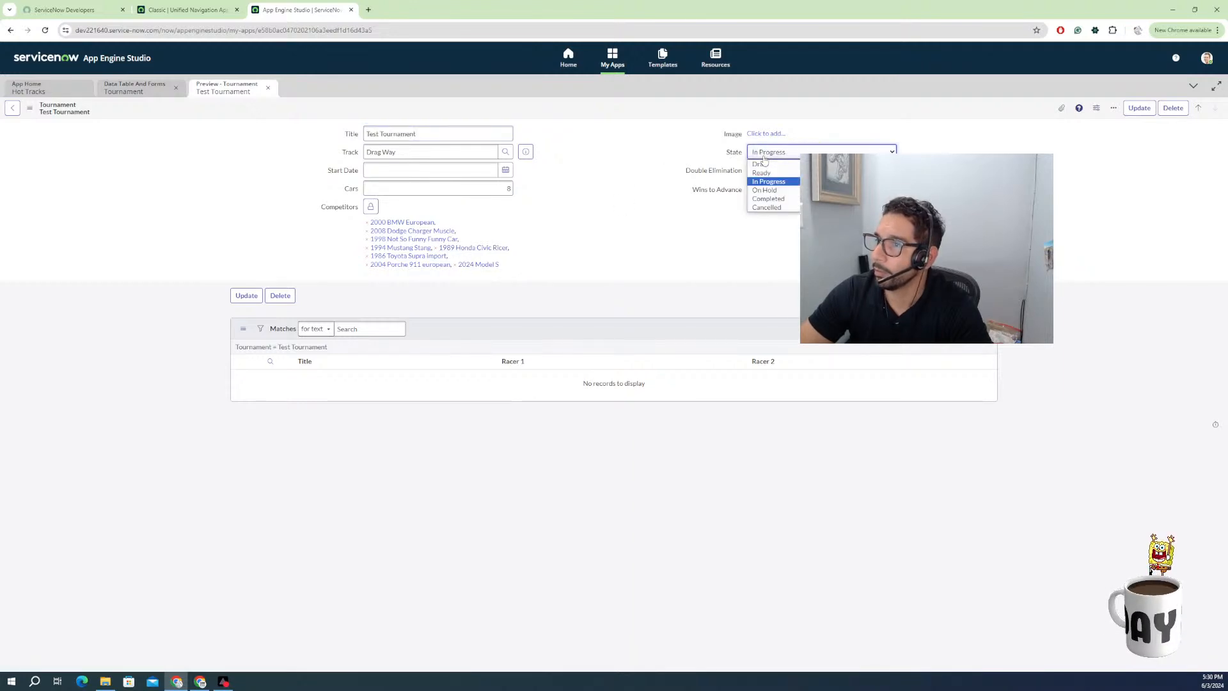
{"action": "left_click", "coordinate": [674, 150]}
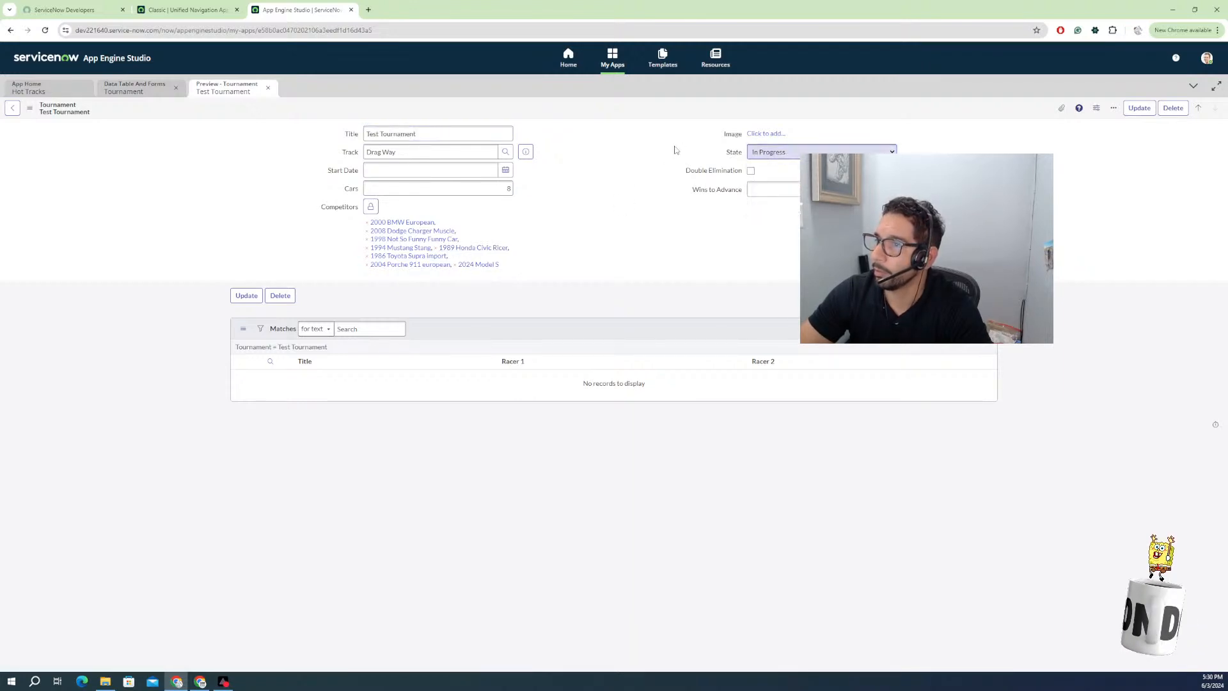
{"action": "right_click", "coordinate": [681, 101]}
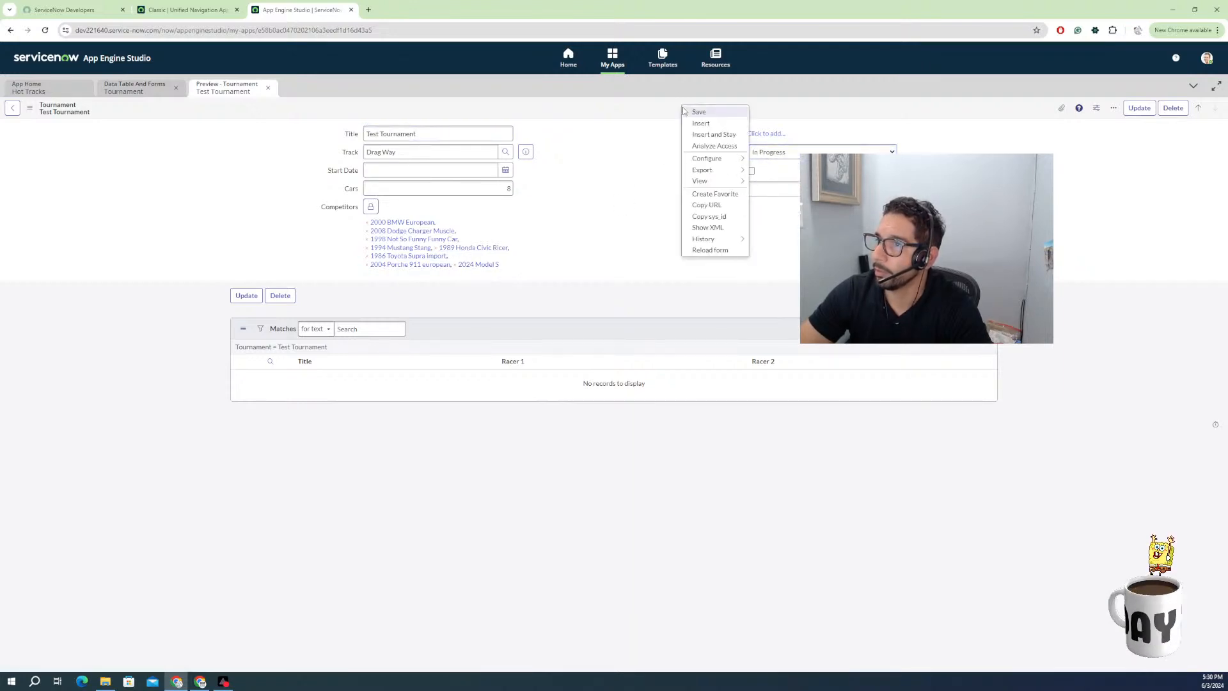
{"action": "left_click", "coordinate": [638, 228]}
{"action": "right_click", "coordinate": [638, 330]}
{"action": "left_click", "coordinate": [659, 349]}
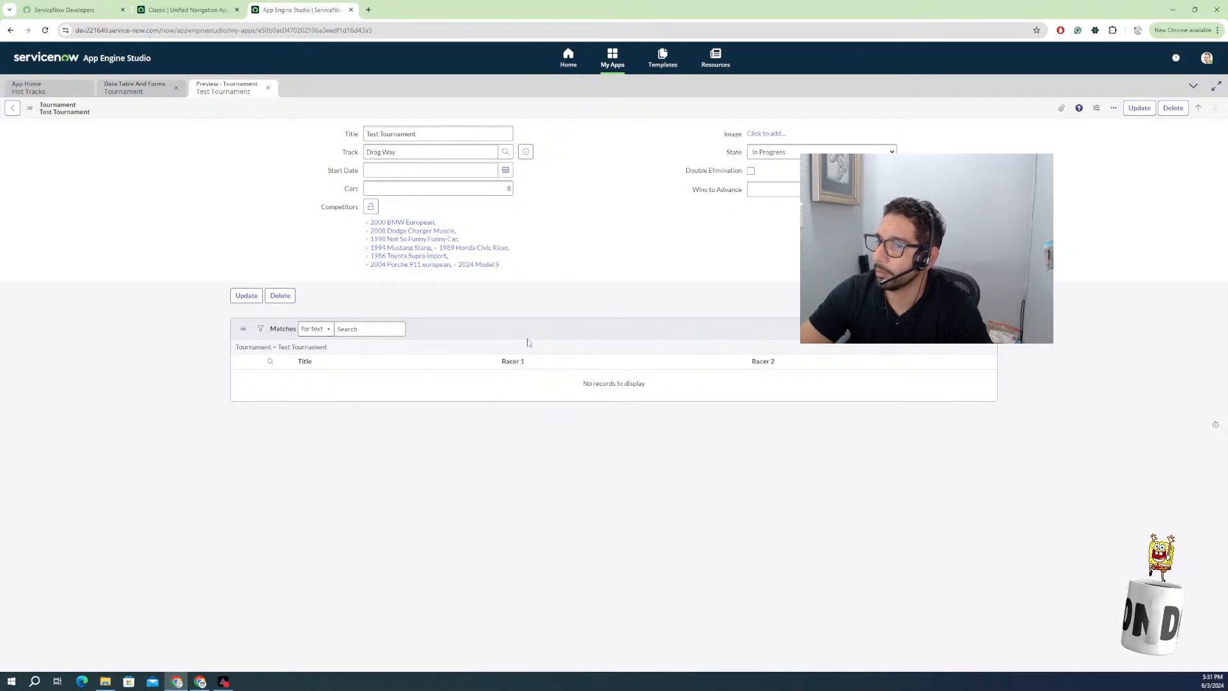
Open the Start Tournament flow of the Tournament table, show it as an action list, and expand its trigger's details.
{"action": "left_click", "coordinate": [139, 90]}
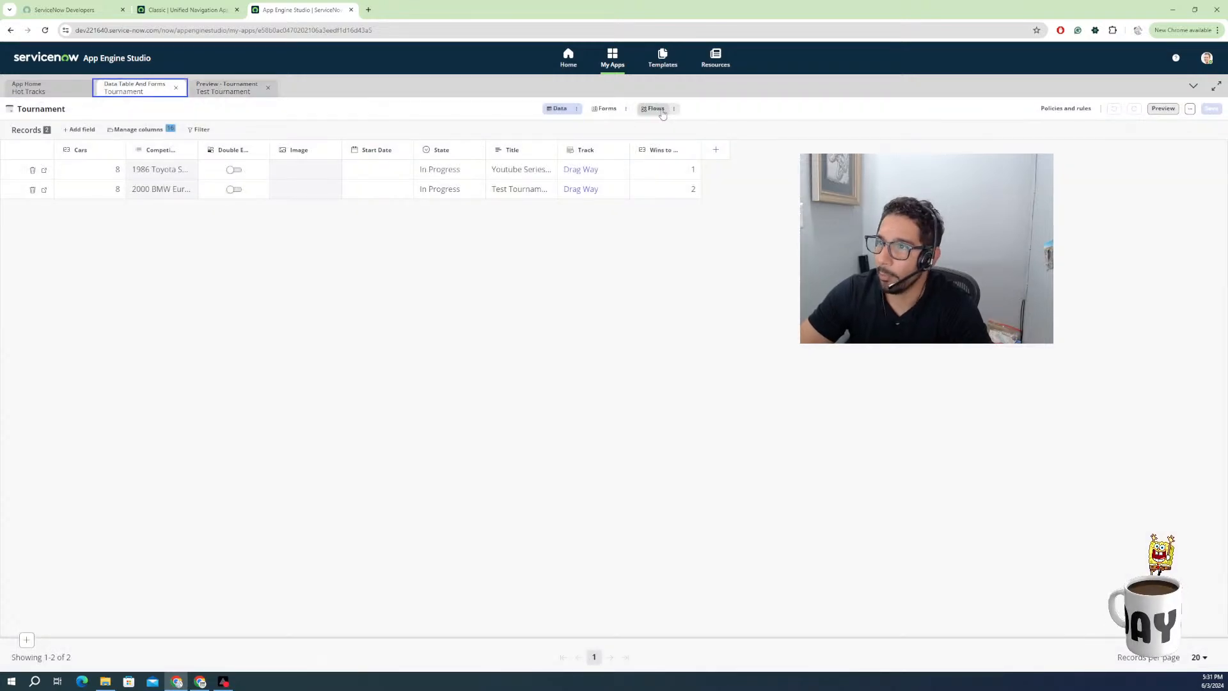
{"action": "left_click", "coordinate": [655, 115]}
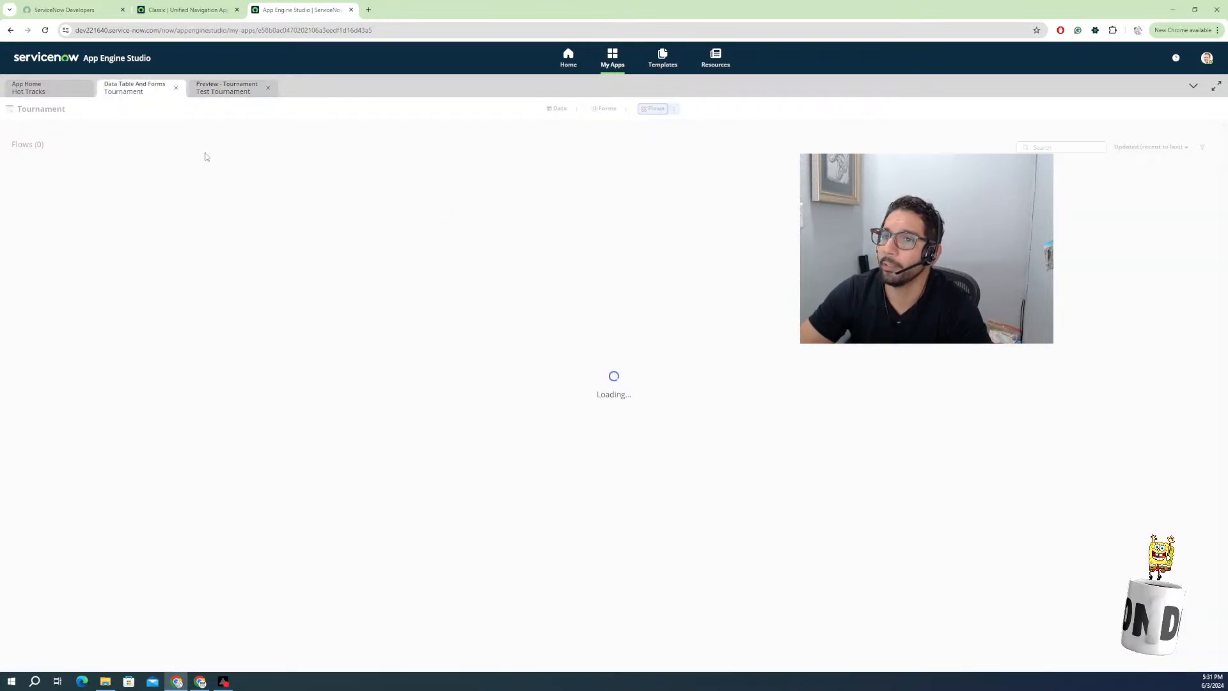
{"action": "left_click", "coordinate": [462, 198]}
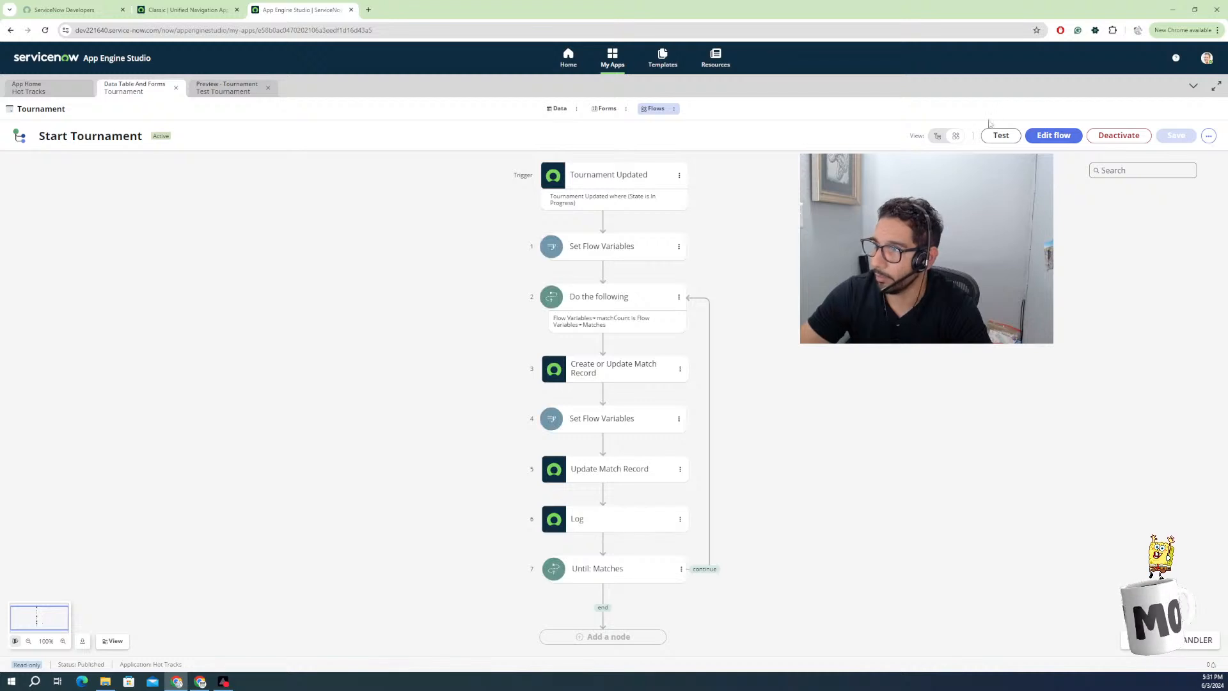
{"action": "left_click", "coordinate": [939, 137]}
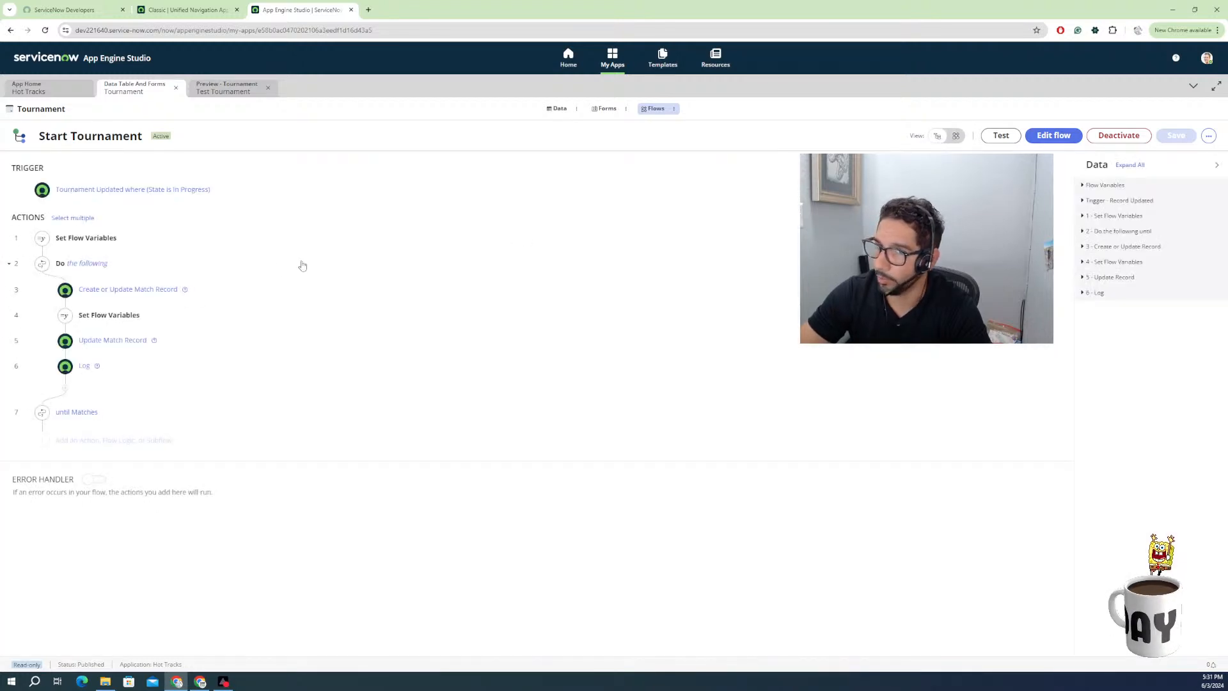
{"action": "left_click", "coordinate": [155, 188]}
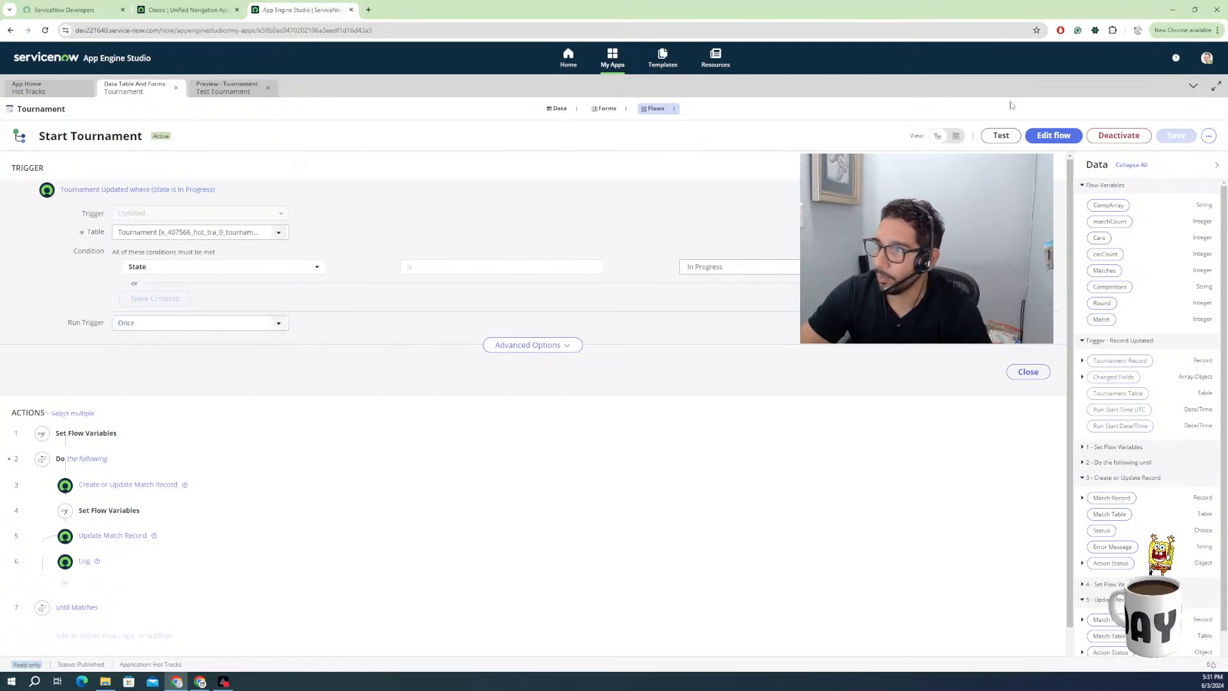
Put the Start Tournament flow into edit mode and set its trigger's Run Trigger option to For every update.
{"action": "left_click", "coordinate": [1053, 135]}
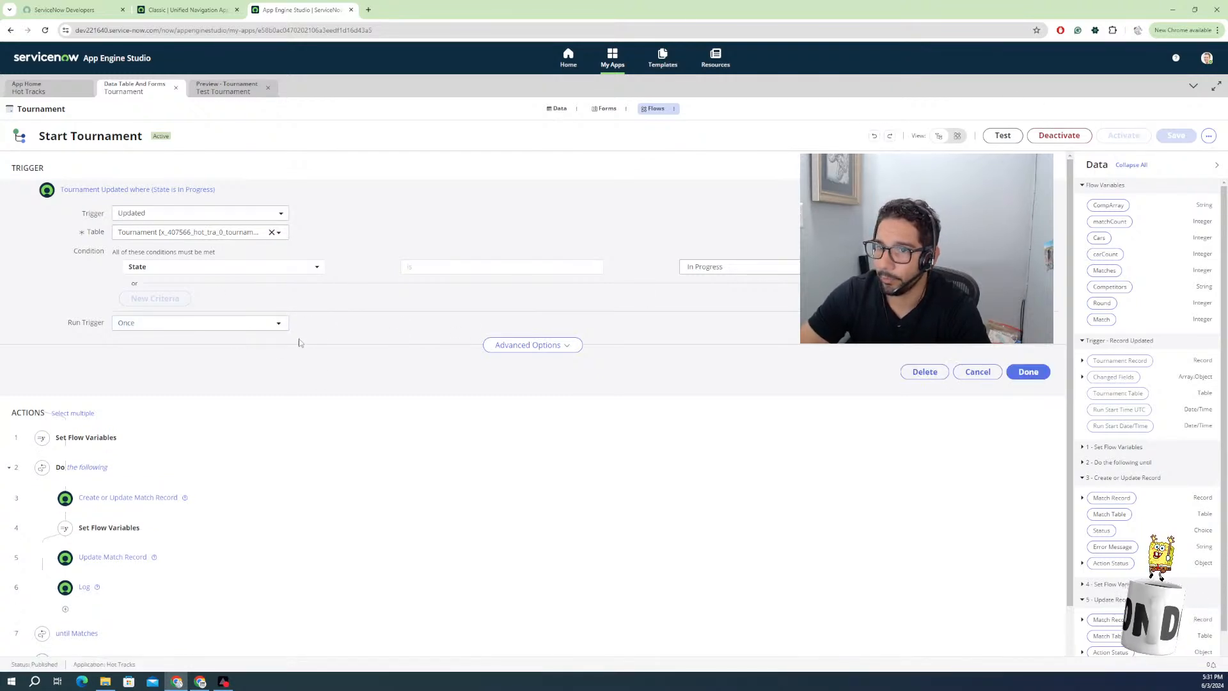
{"action": "left_click", "coordinate": [281, 322]}
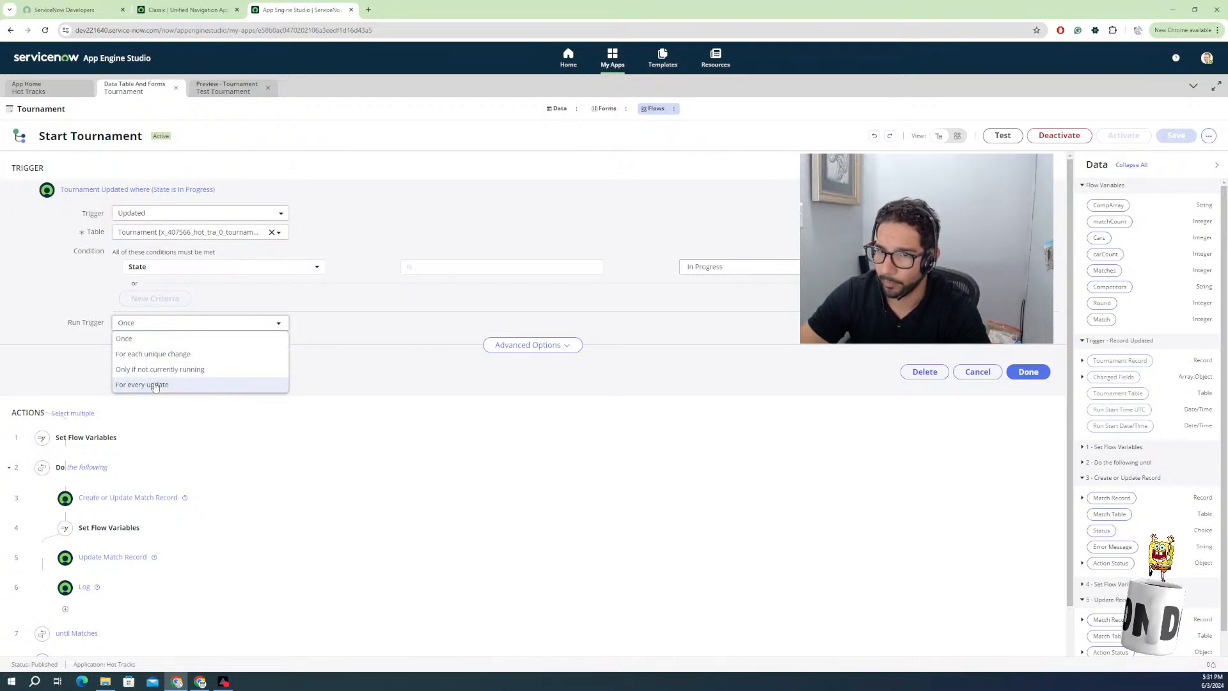
{"action": "key", "text": "Return"}
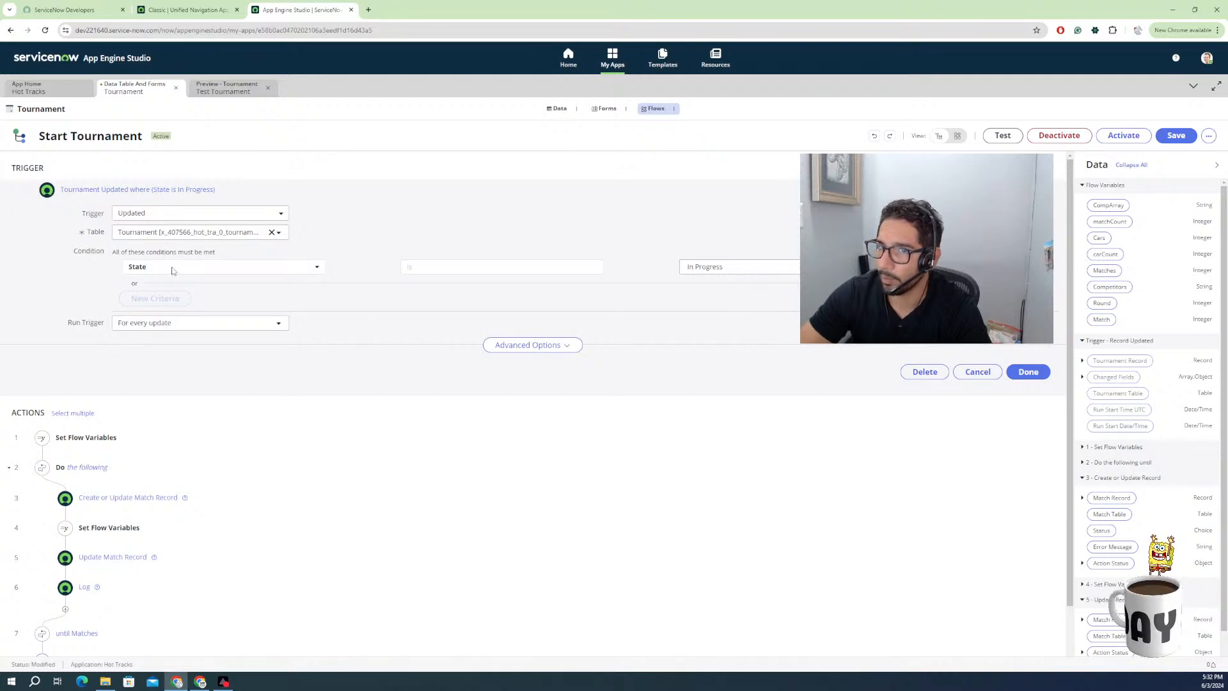
{"action": "left_click", "coordinate": [1028, 371]}
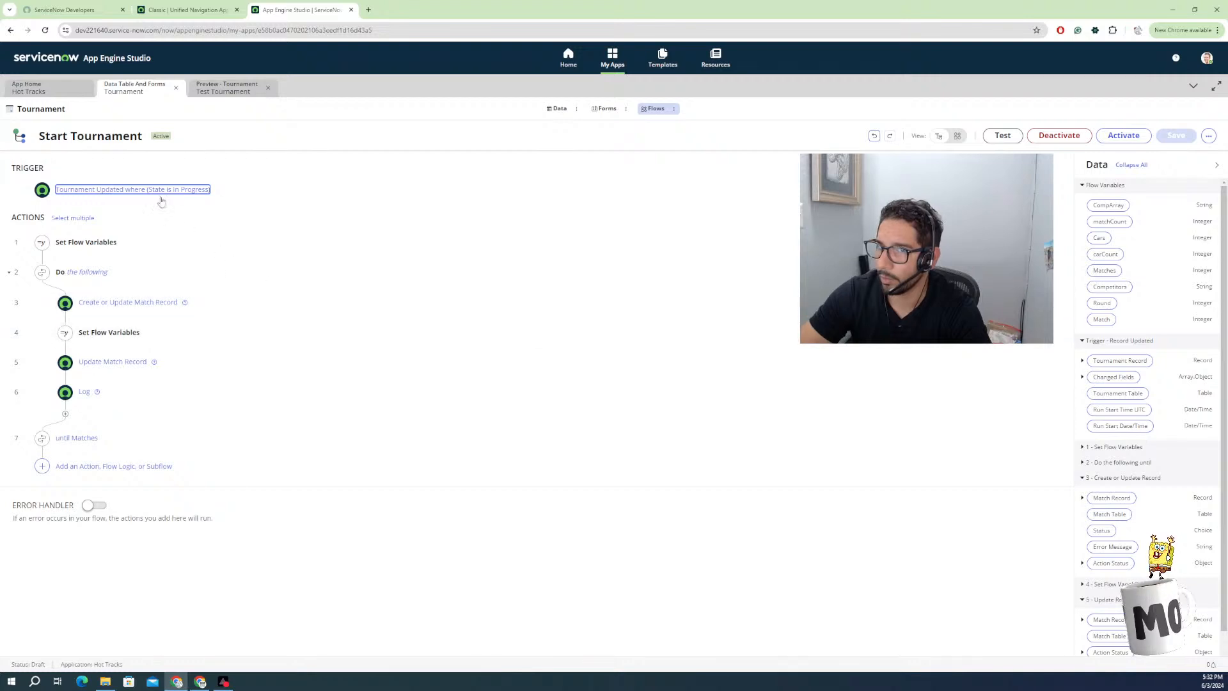
Add a second trigger condition requiring that Competitors is not empty, and activate the Start Tournament flow.
{"action": "left_click", "coordinate": [163, 190]}
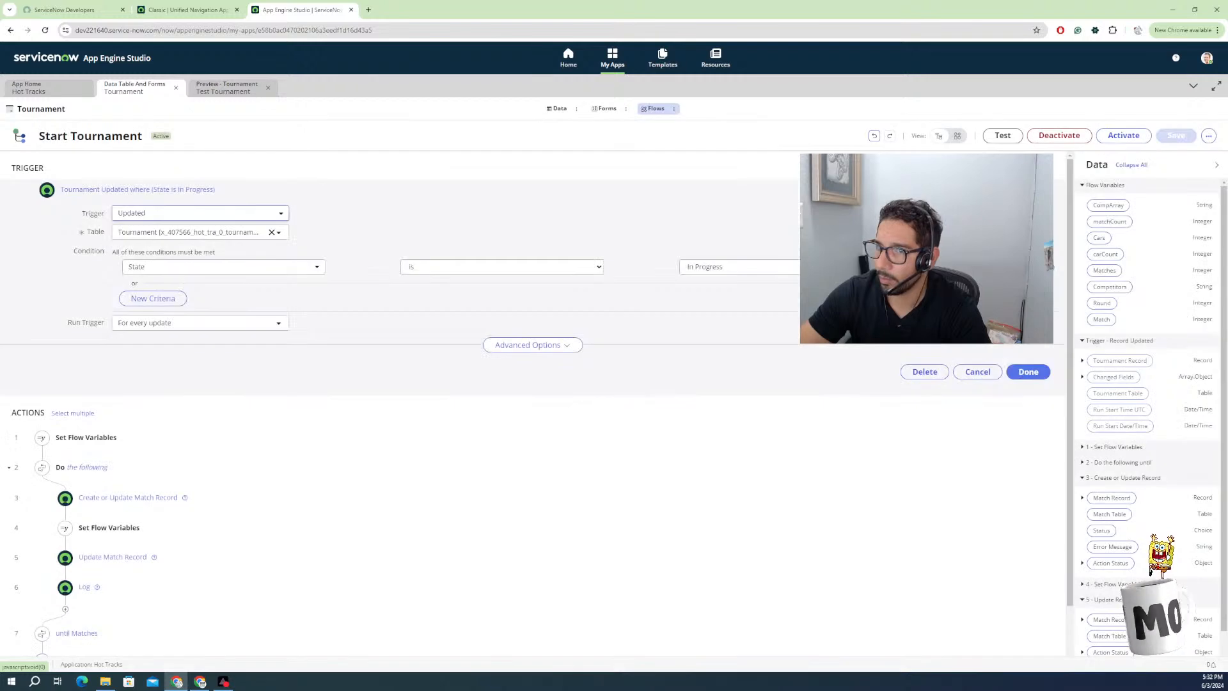
{"action": "left_click", "coordinate": [1020, 266]}
{"action": "left_click", "coordinate": [213, 287]}
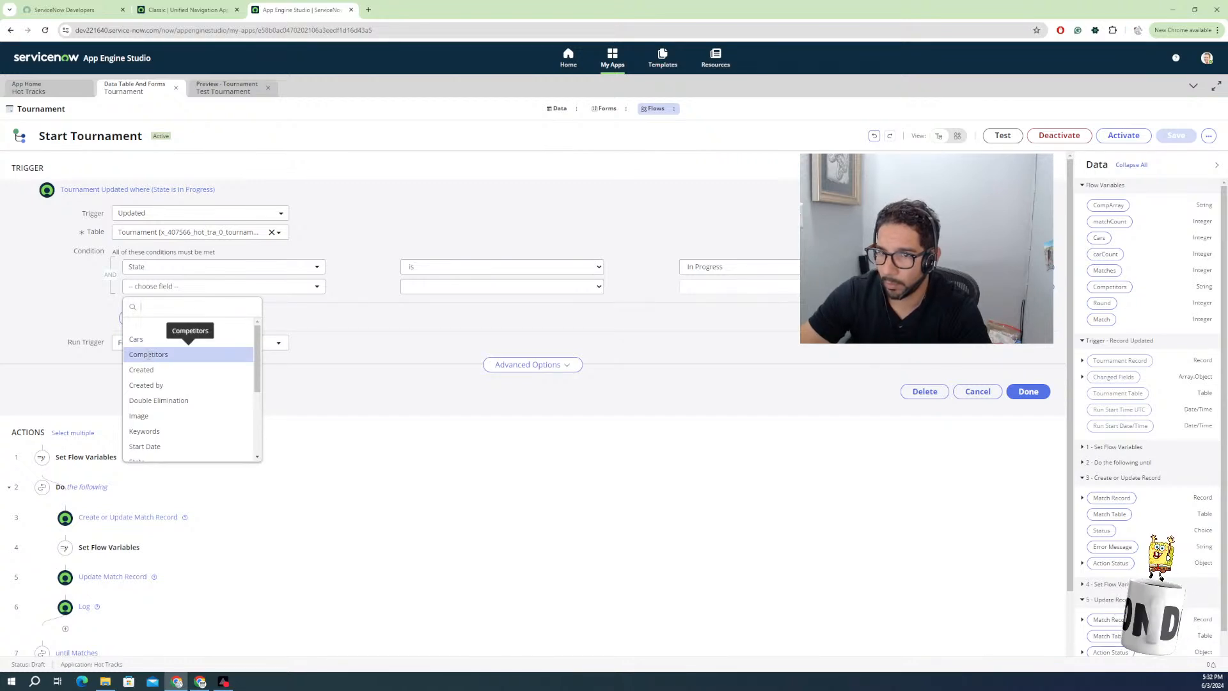
{"action": "left_click", "coordinate": [149, 354]}
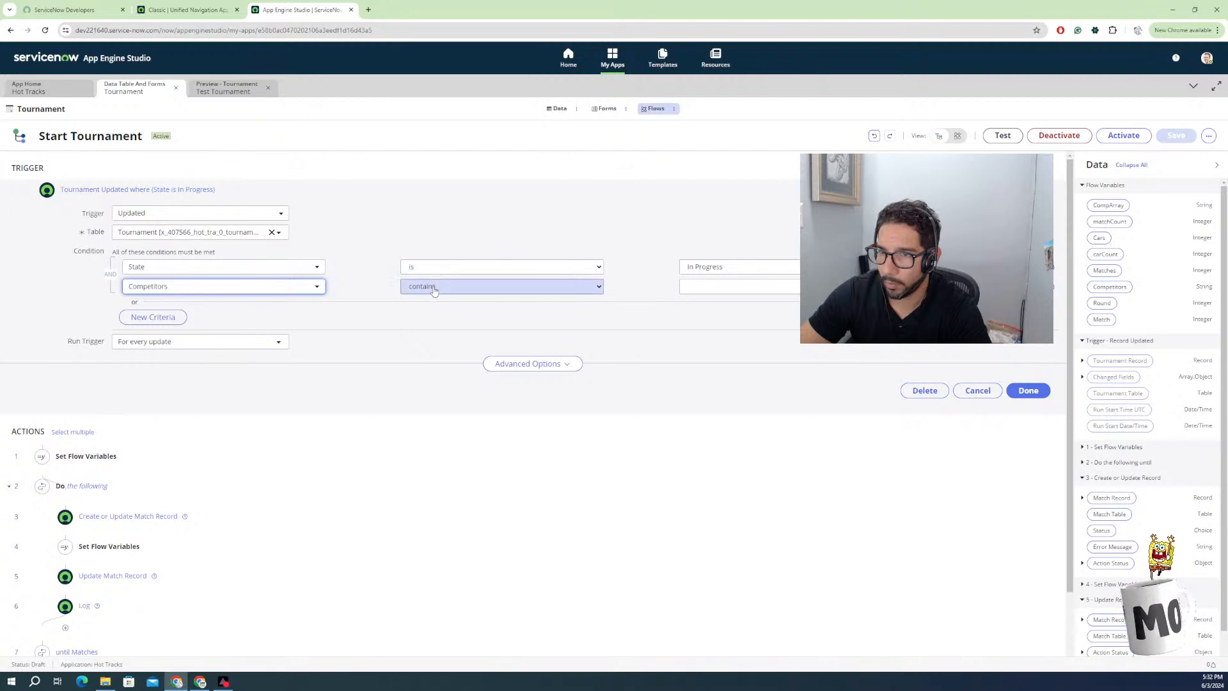
{"action": "left_click", "coordinate": [433, 289]}
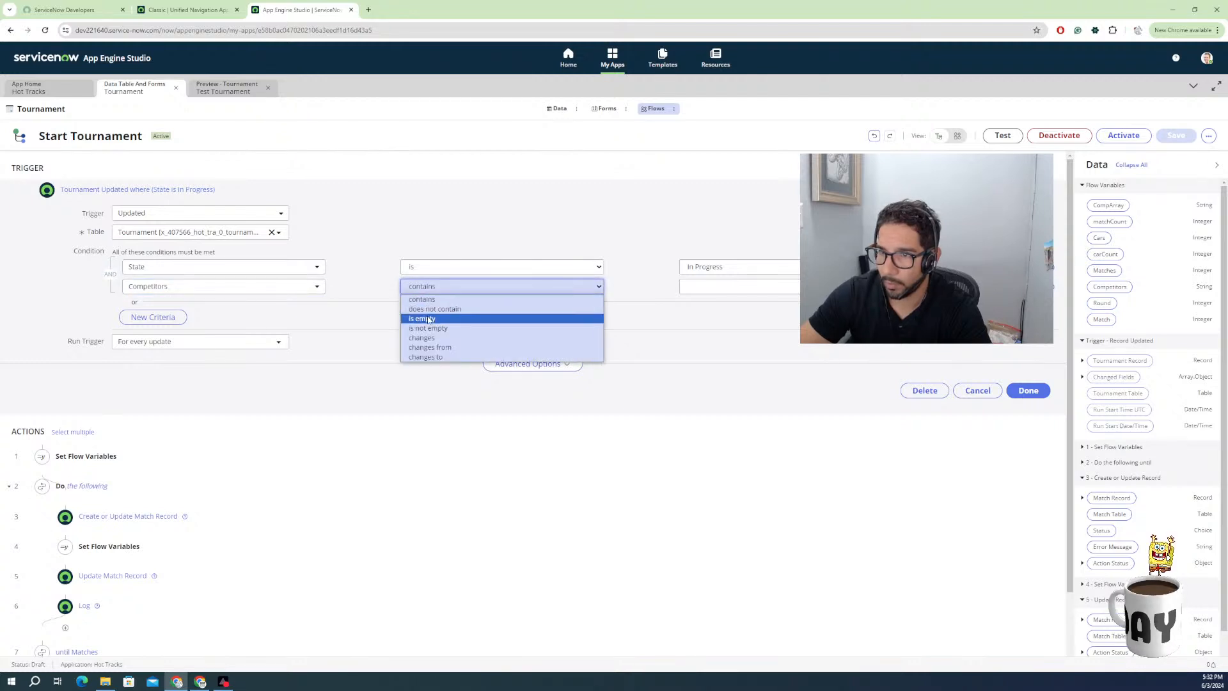
{"action": "left_click", "coordinate": [431, 328]}
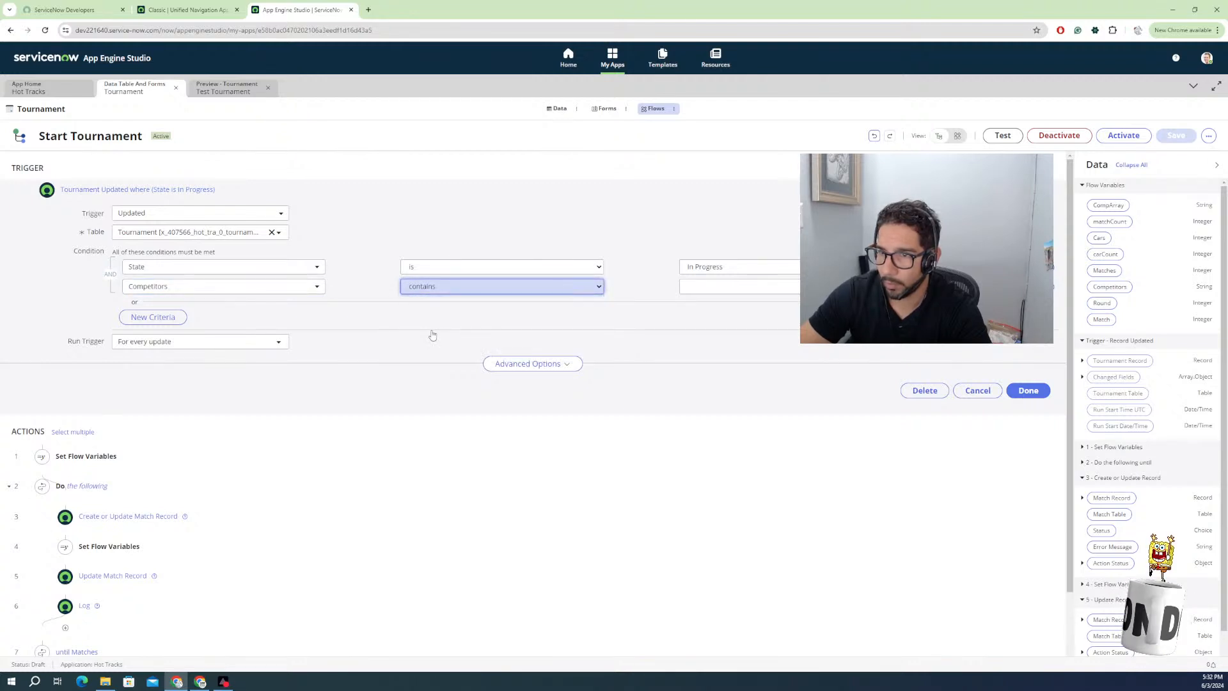
{"action": "left_click", "coordinate": [1007, 387]}
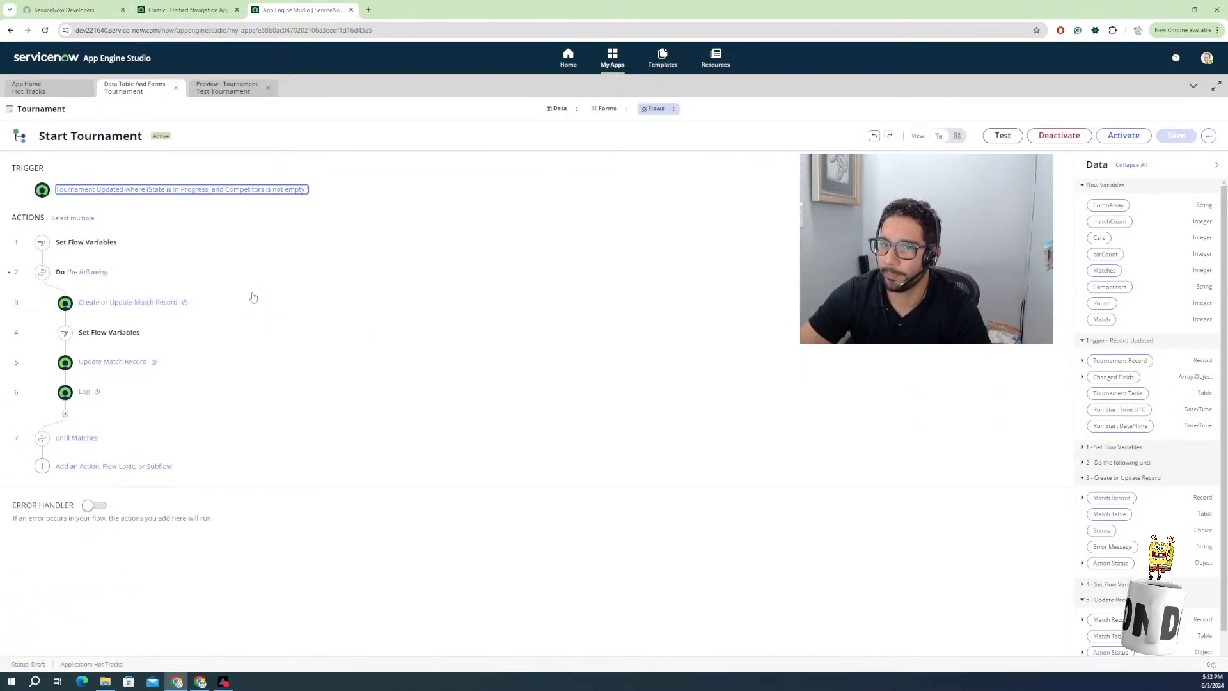
{"action": "left_click", "coordinate": [1124, 135]}
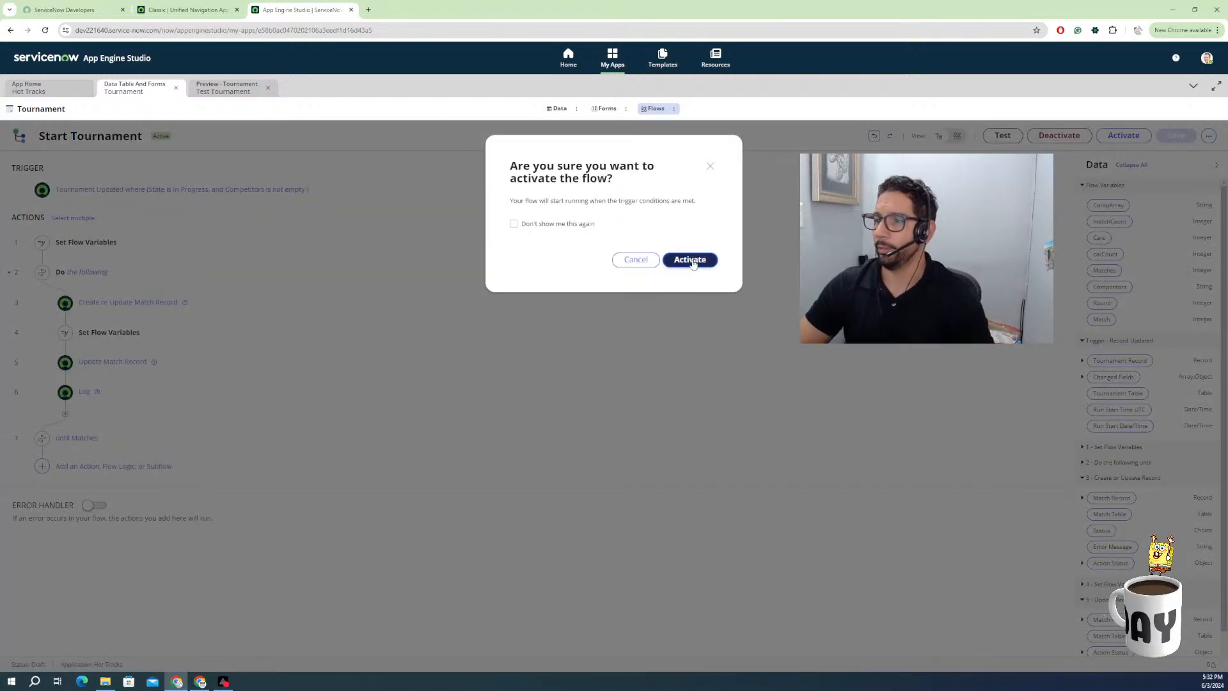
{"action": "left_click", "coordinate": [694, 262]}
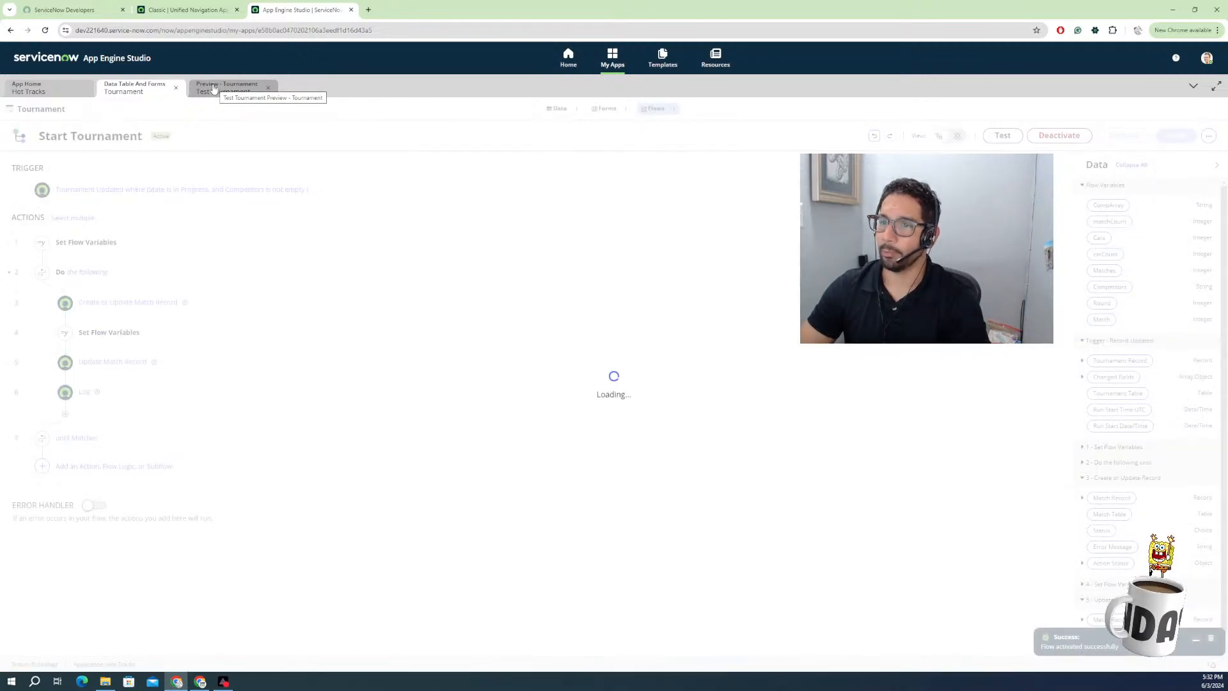
Return to the Test Tournament record, set its State to Ready, and save it.
{"action": "left_click", "coordinate": [215, 88]}
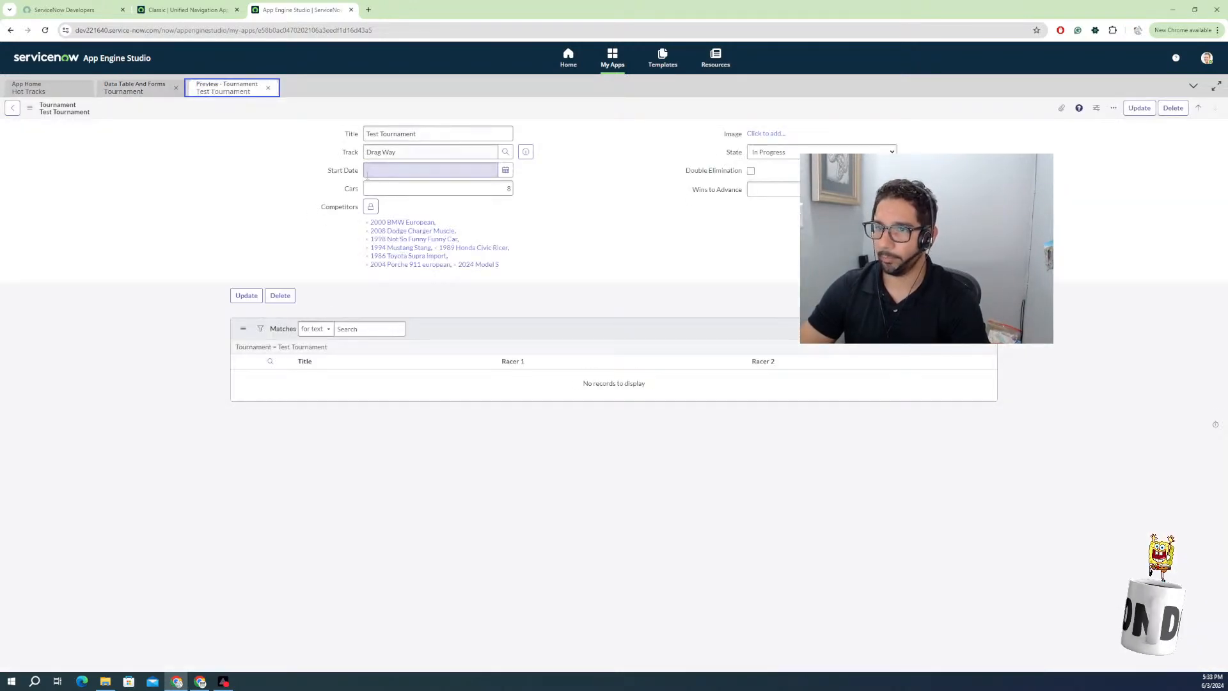
{"action": "left_click", "coordinate": [761, 158]}
{"action": "left_click", "coordinate": [753, 174]}
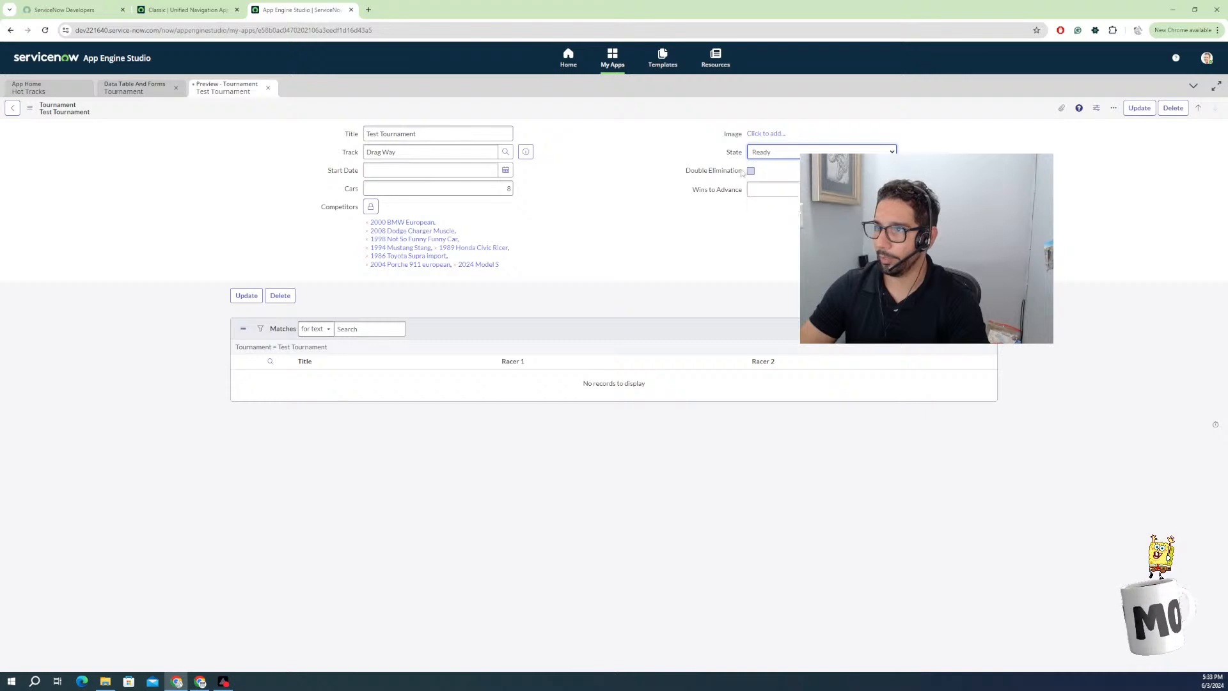
{"action": "right_click", "coordinate": [659, 115]}
{"action": "left_click", "coordinate": [672, 123]}
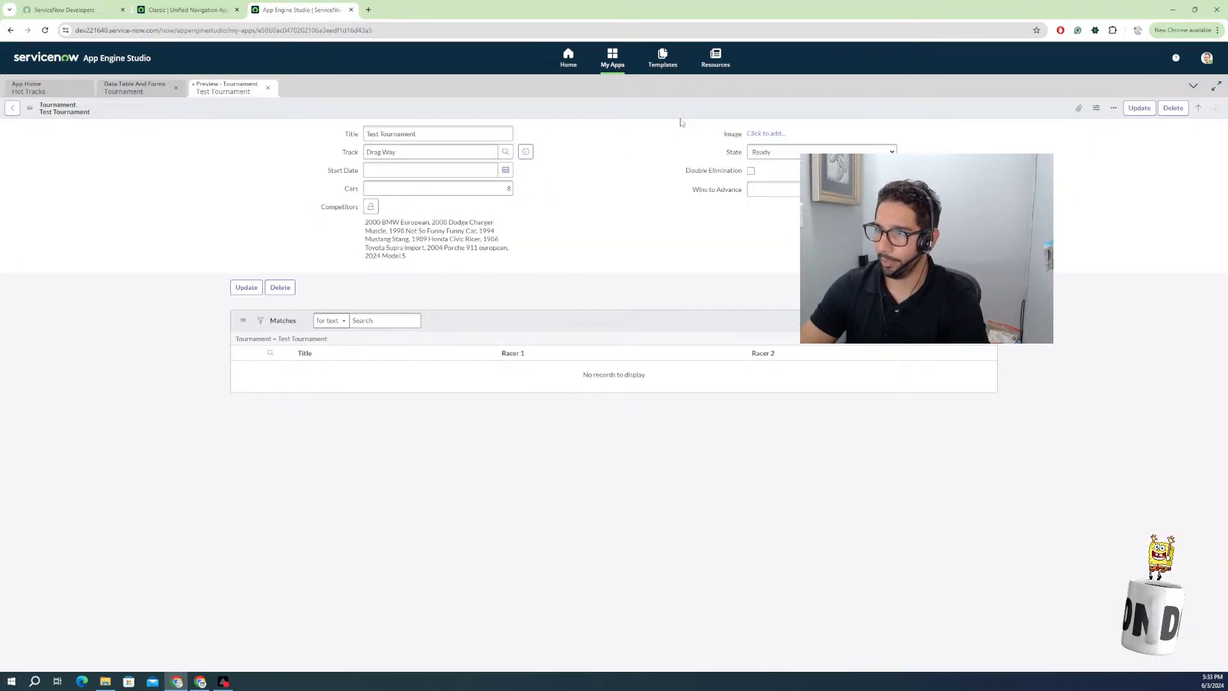
Set the Test Tournament's State to In Progress, save the record, and refresh its Matches list.
{"action": "left_click", "coordinate": [771, 153]}
{"action": "left_click", "coordinate": [761, 182]}
{"action": "right_click", "coordinate": [618, 110]}
{"action": "left_click", "coordinate": [627, 117]}
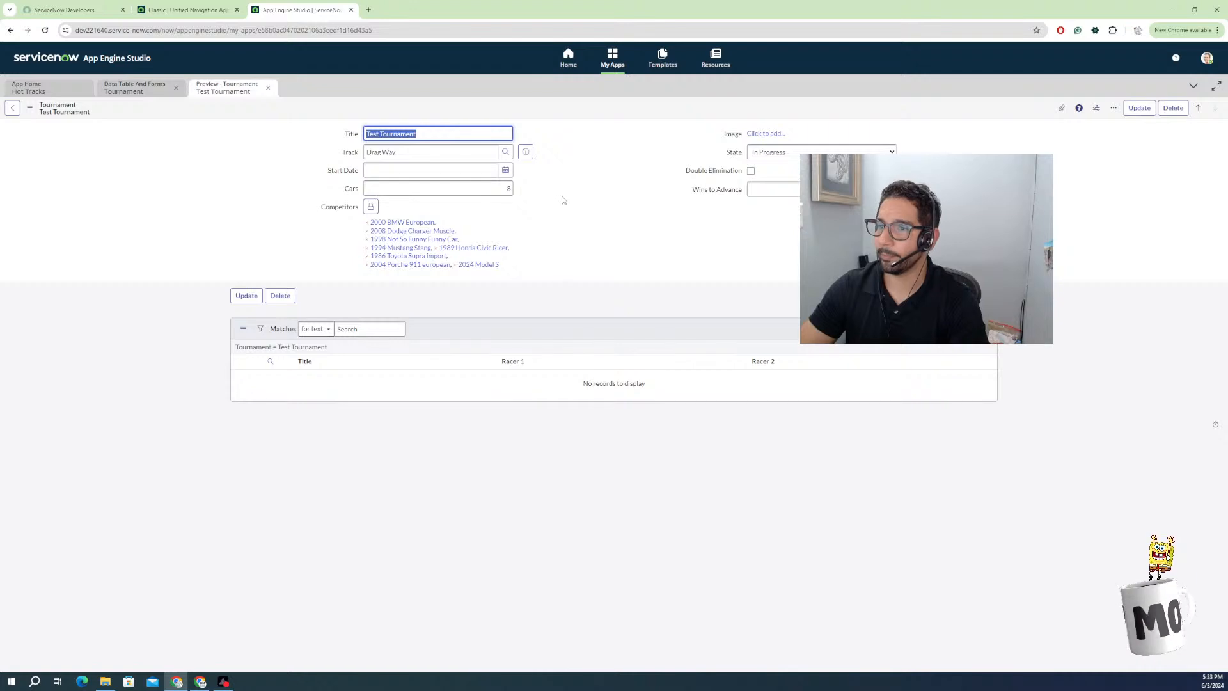
{"action": "right_click", "coordinate": [642, 332]}
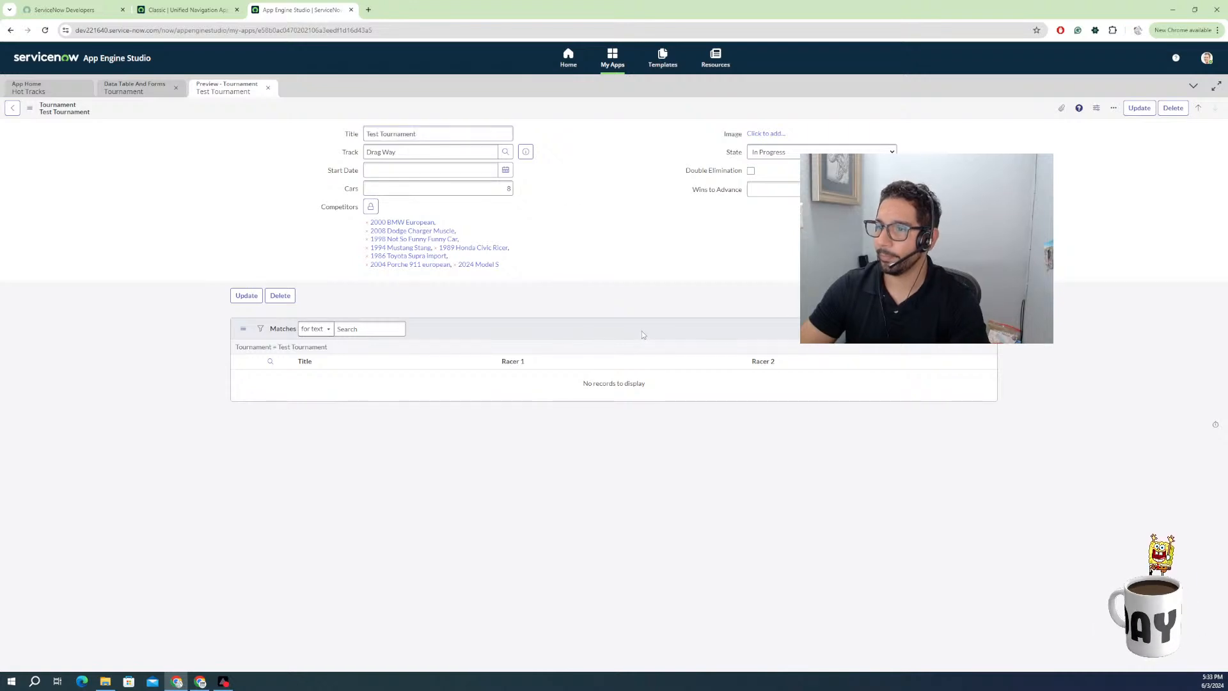
{"action": "left_click", "coordinate": [669, 351]}
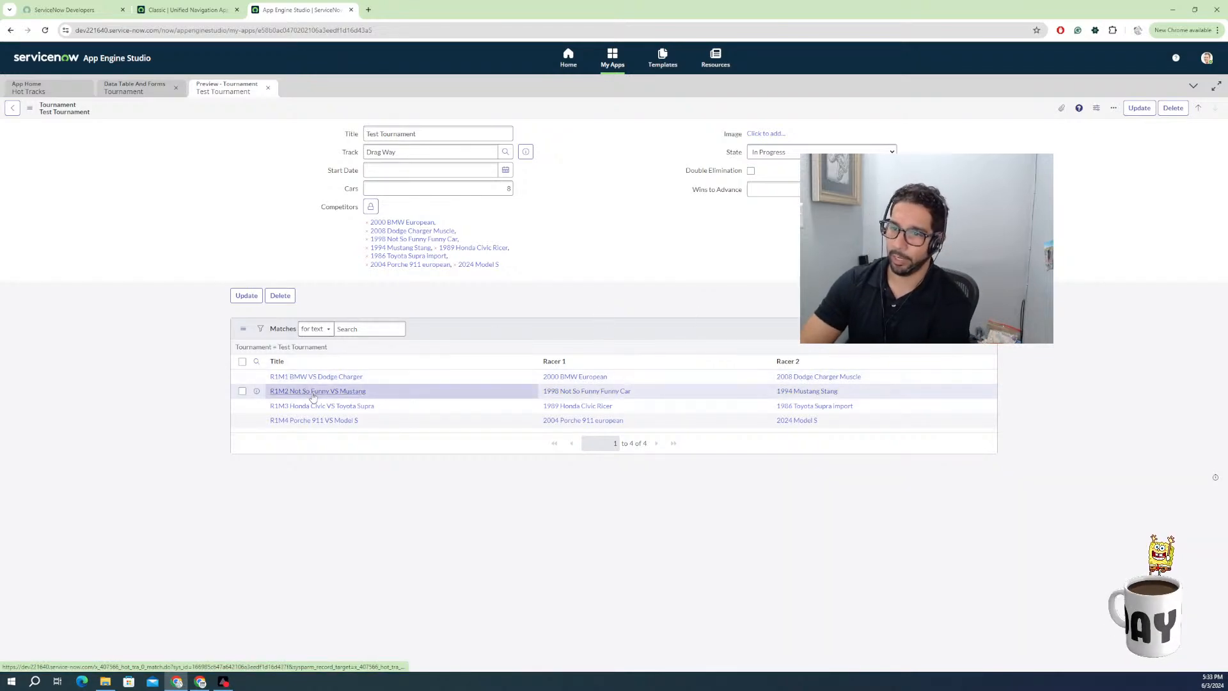
Open the first race of the R1M1 BMW VS Dodge Charger match and set R1 Lane to 1 and R2 Lane to 2.
{"action": "left_click", "coordinate": [345, 379]}
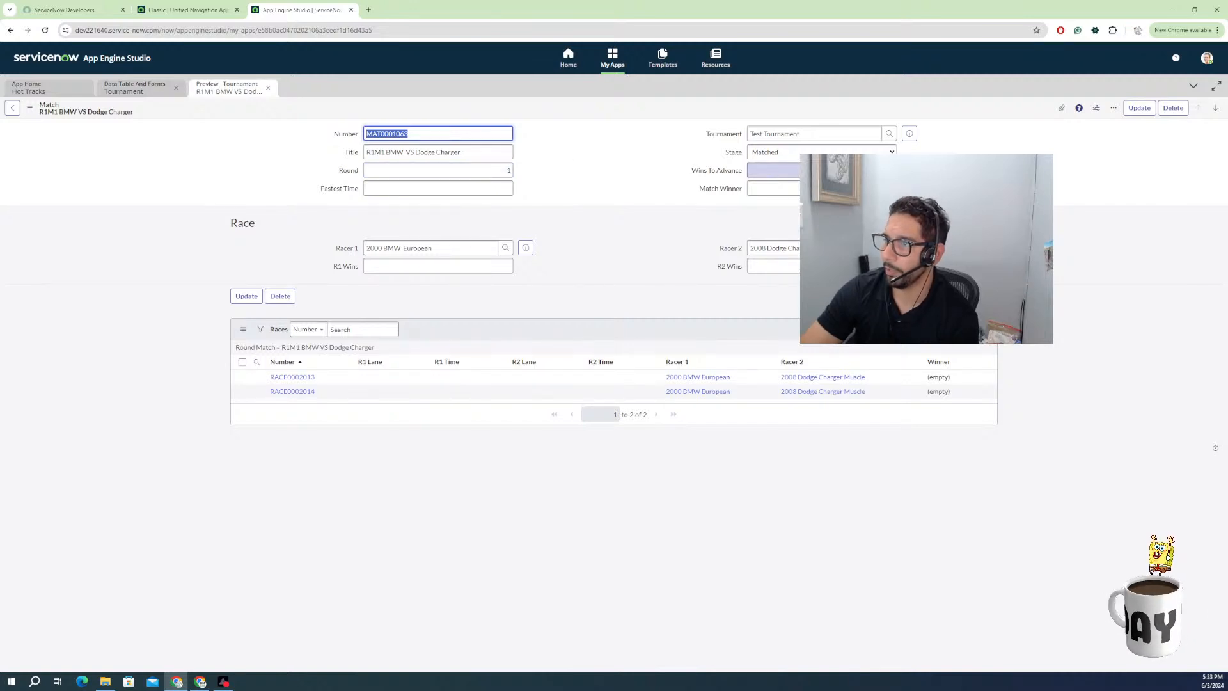
{"action": "left_click", "coordinate": [292, 378]}
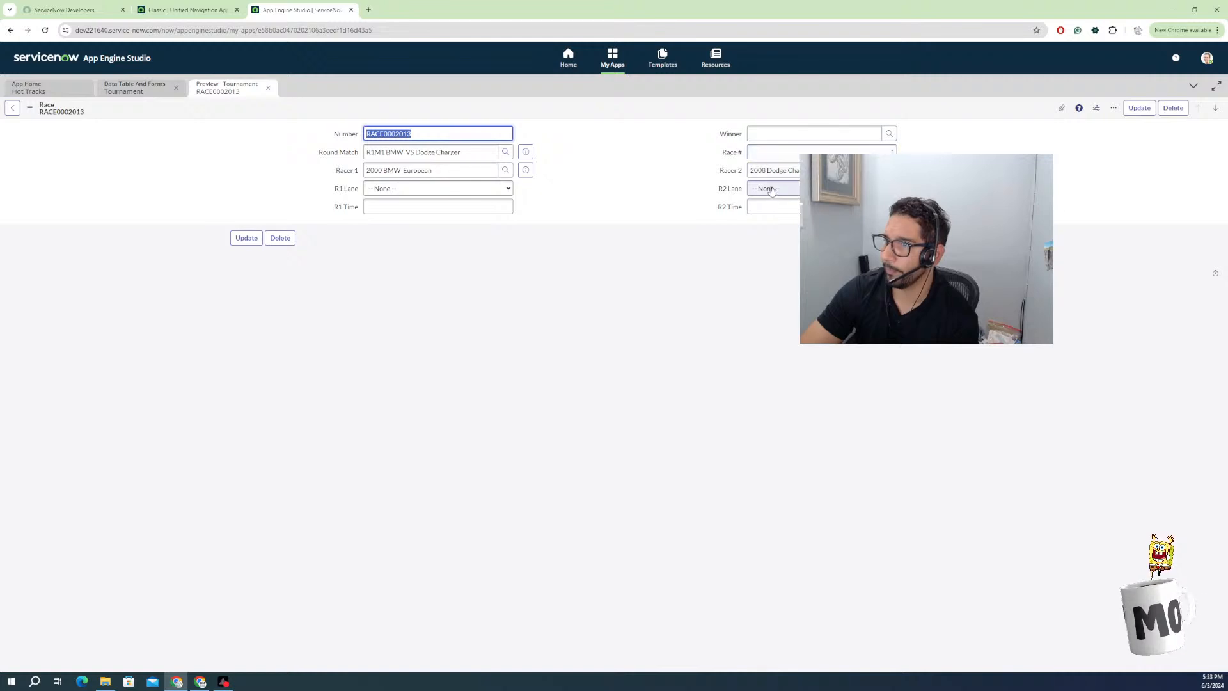
{"action": "left_click", "coordinate": [486, 190]}
{"action": "left_click", "coordinate": [447, 209]}
{"action": "left_click", "coordinate": [769, 189]}
{"action": "left_click", "coordinate": [761, 218]}
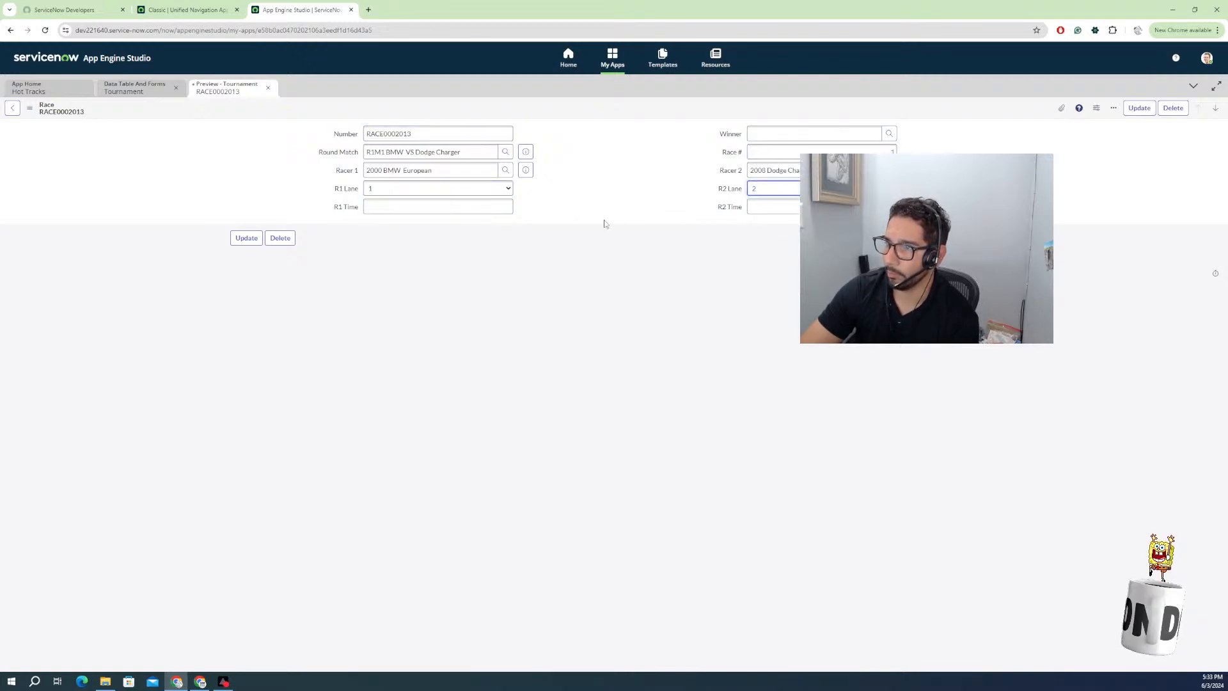
Enter an R1 Time of 1.256 and an R2 Time of 1.523 for the race and save the record.
{"action": "left_click", "coordinate": [479, 204]}
{"action": "type", "text": "1"}
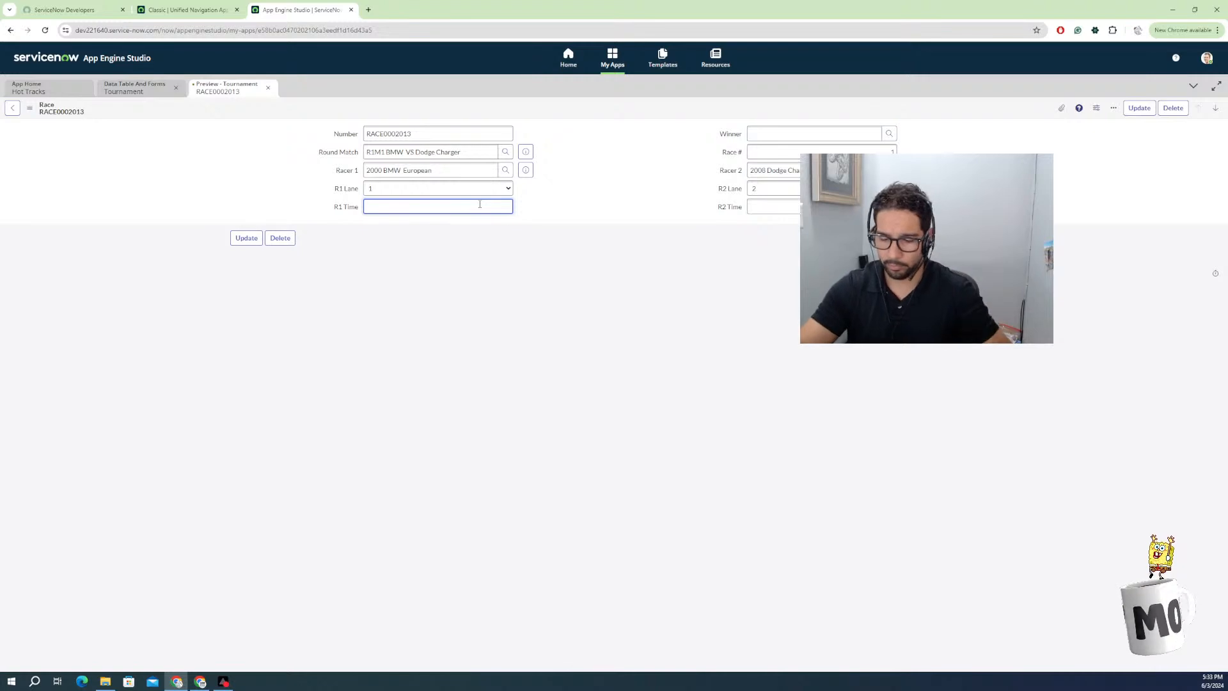
{"action": "type", "text": ".25"}
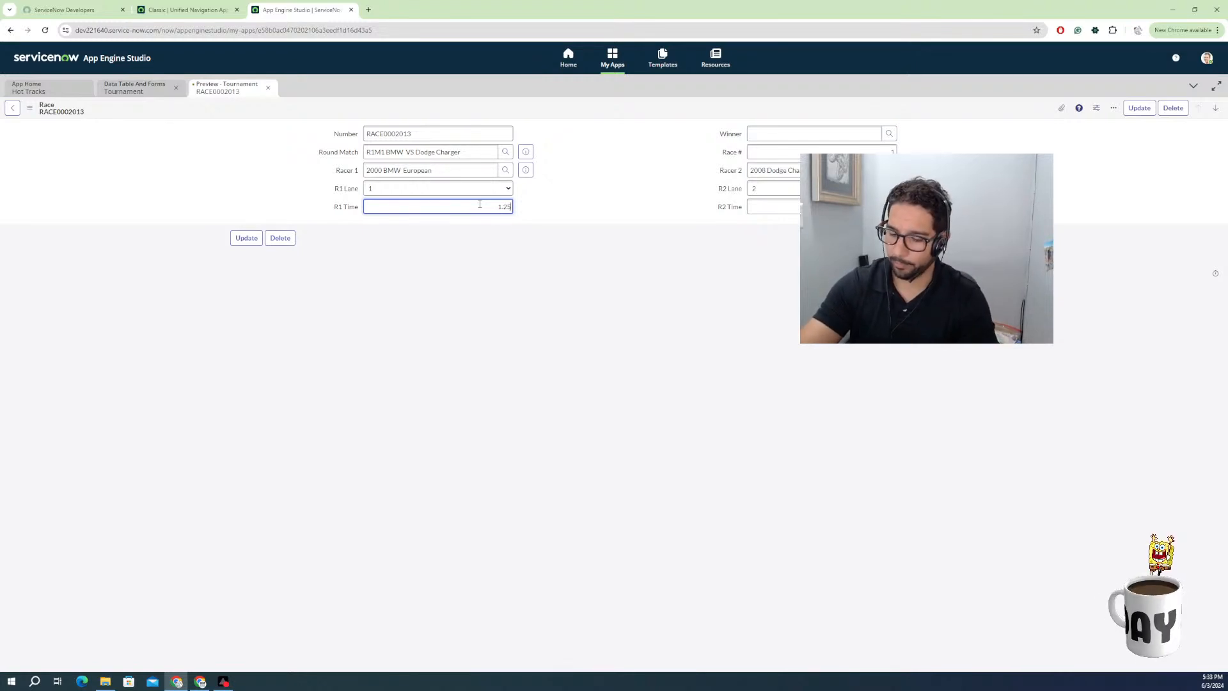
{"action": "type", "text": "6"}
{"action": "left_click", "coordinate": [769, 207]}
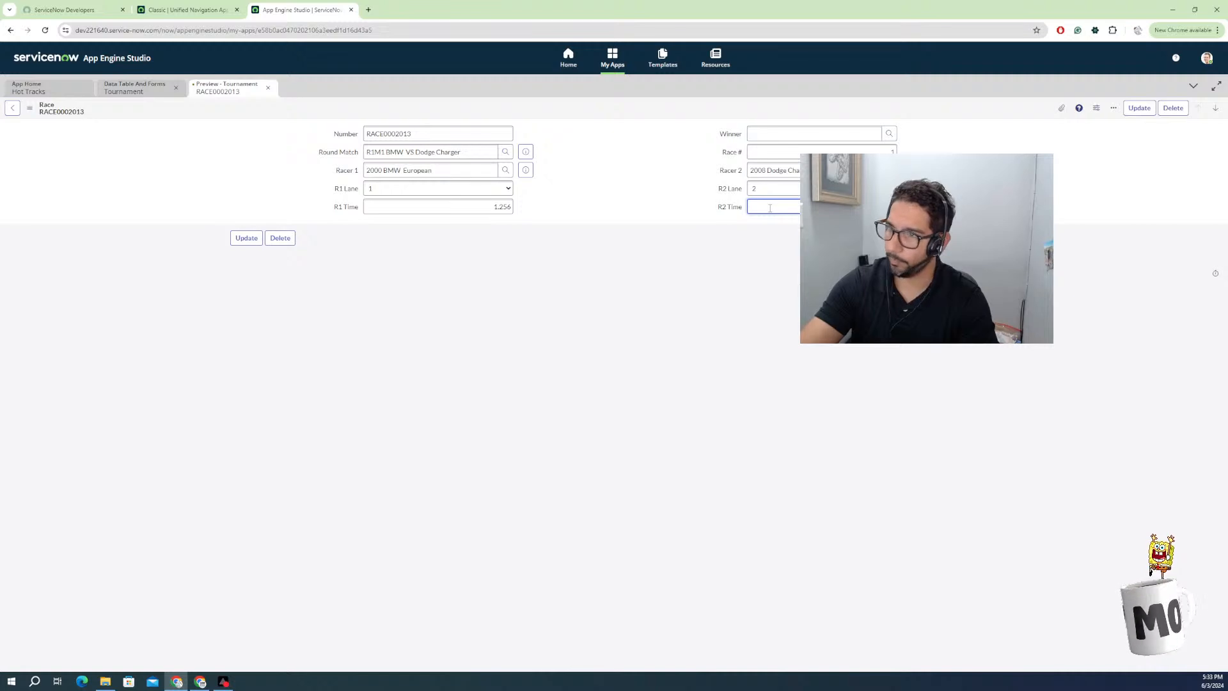
{"action": "left_click", "coordinate": [614, 269]}
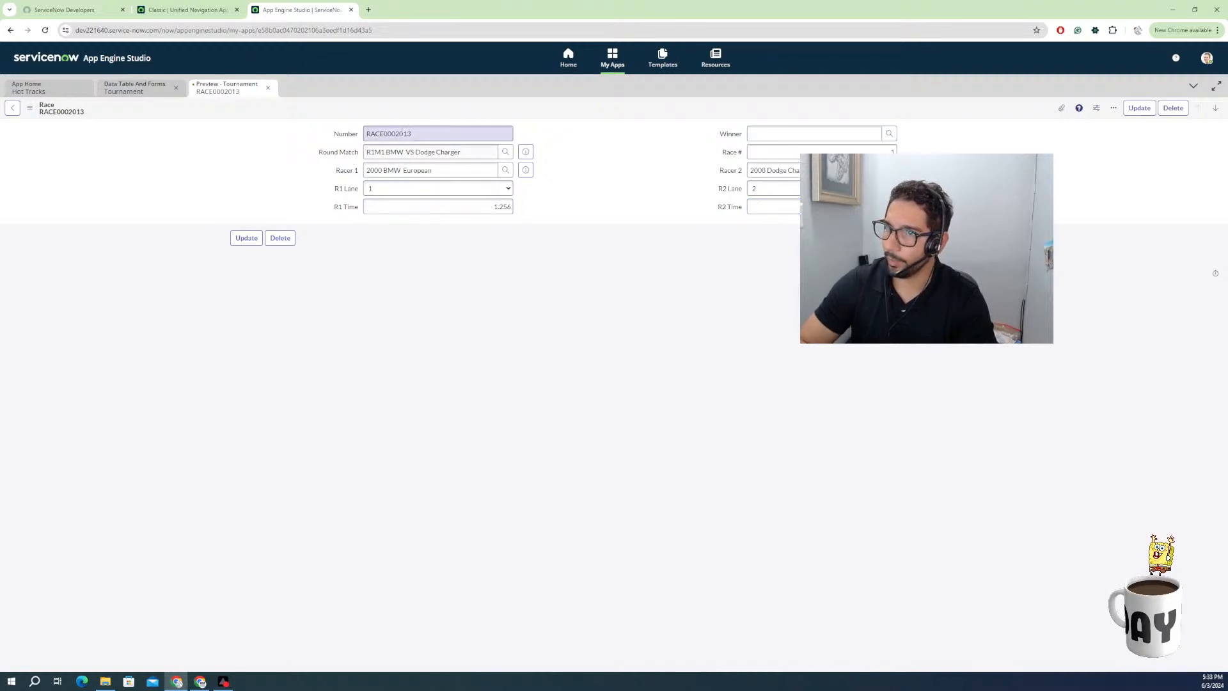
{"action": "left_click", "coordinate": [247, 238]}
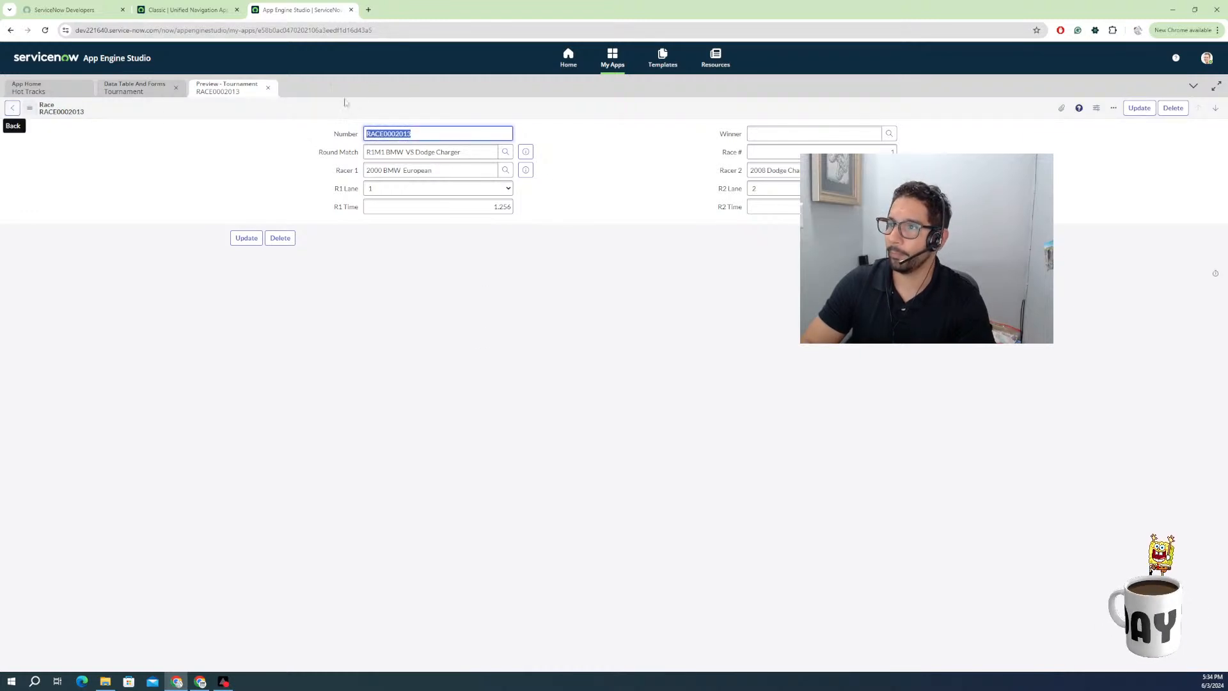
Reload the race form and go back to its match record to check whether a winner was assigned.
{"action": "right_click", "coordinate": [592, 113]}
{"action": "left_click", "coordinate": [622, 256]}
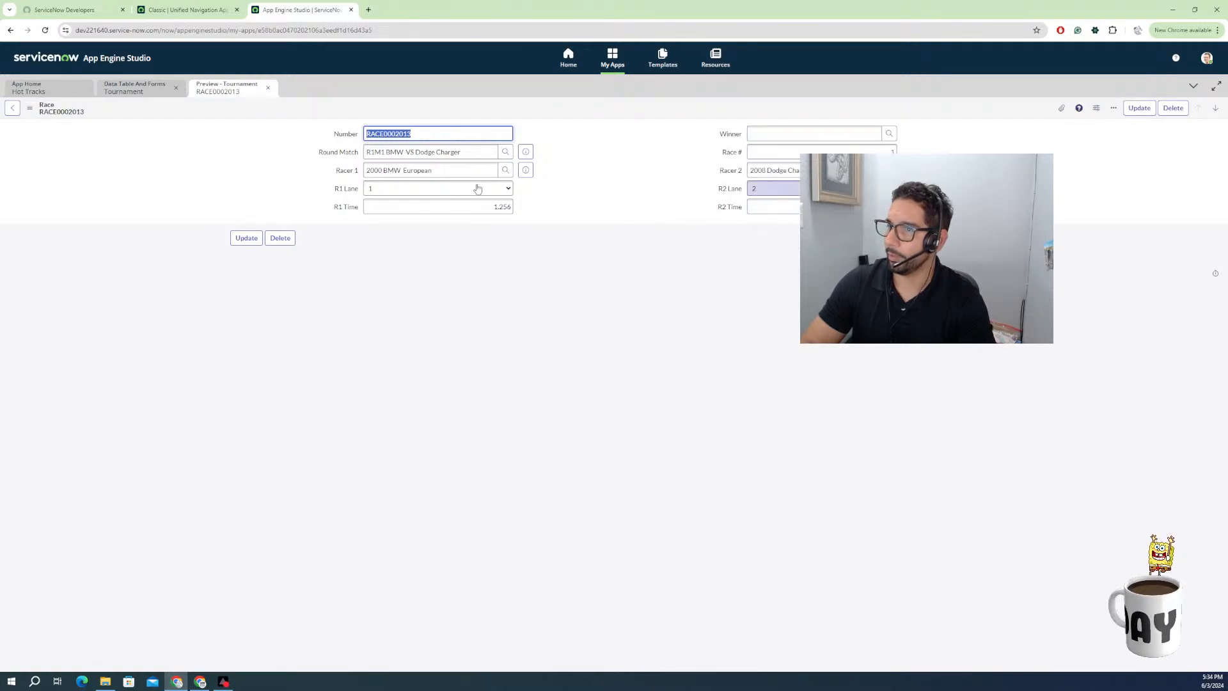
{"action": "left_click", "coordinate": [13, 109]}
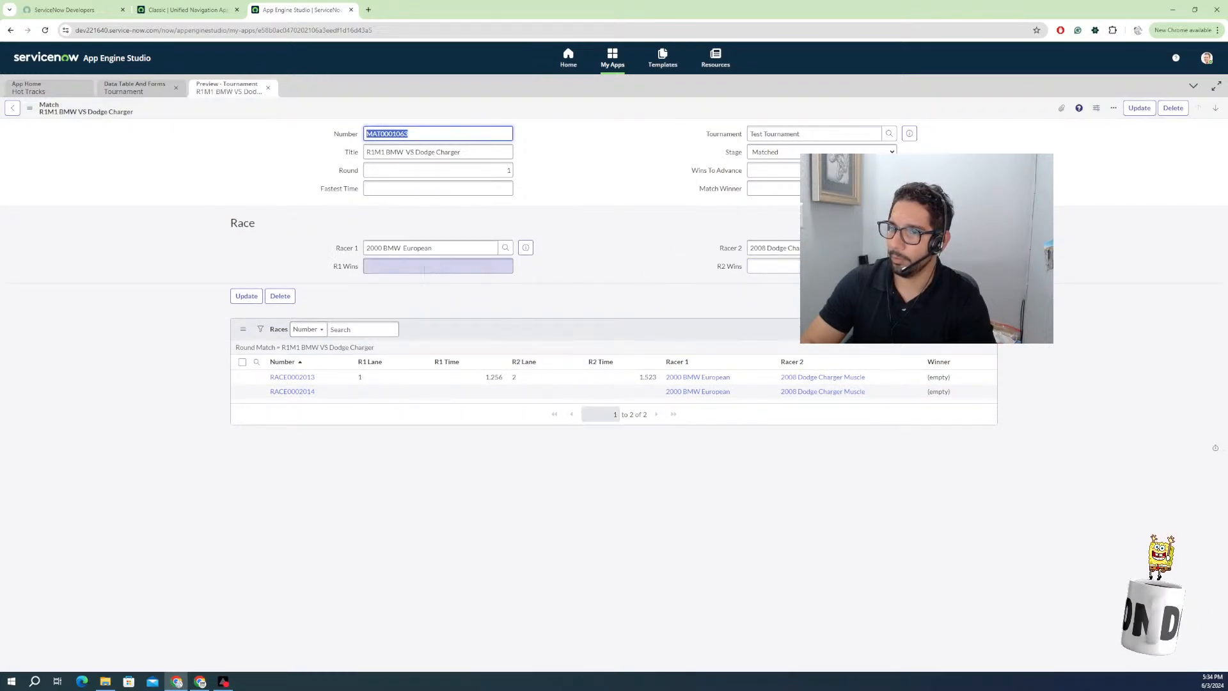
Open the Update Race Winner flow from the Hot Tracks app's automations for editing and show it as an action list.
{"action": "left_click", "coordinate": [39, 88]}
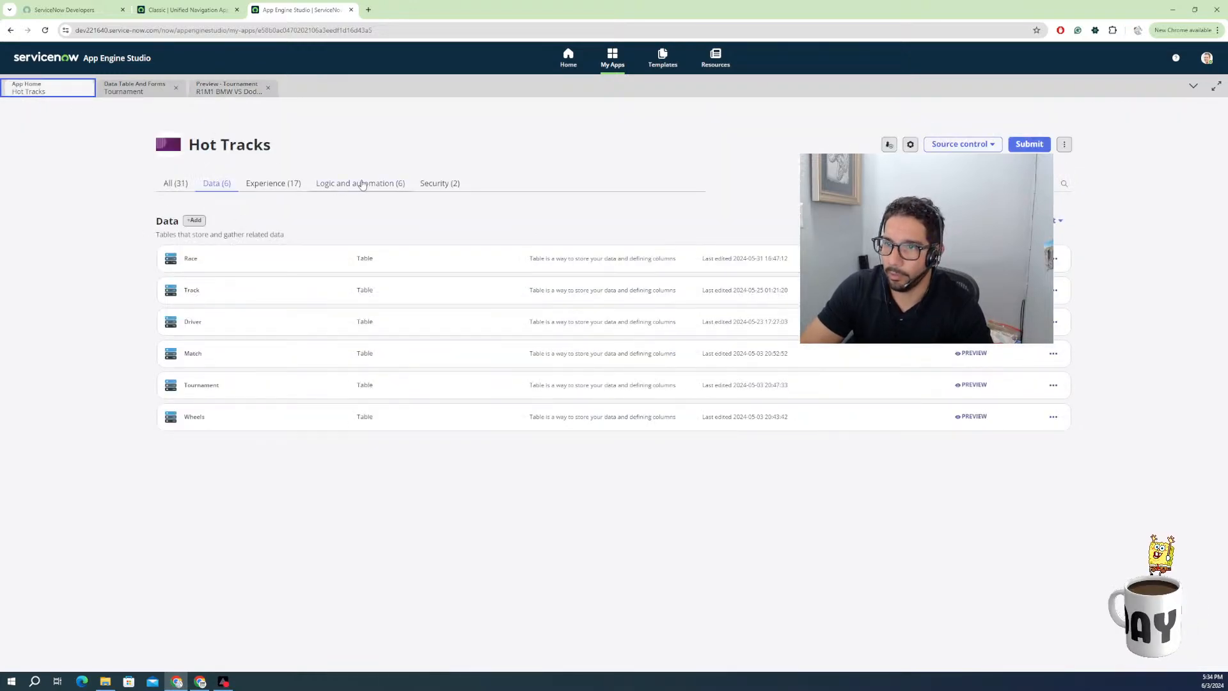
{"action": "left_click", "coordinate": [362, 185]}
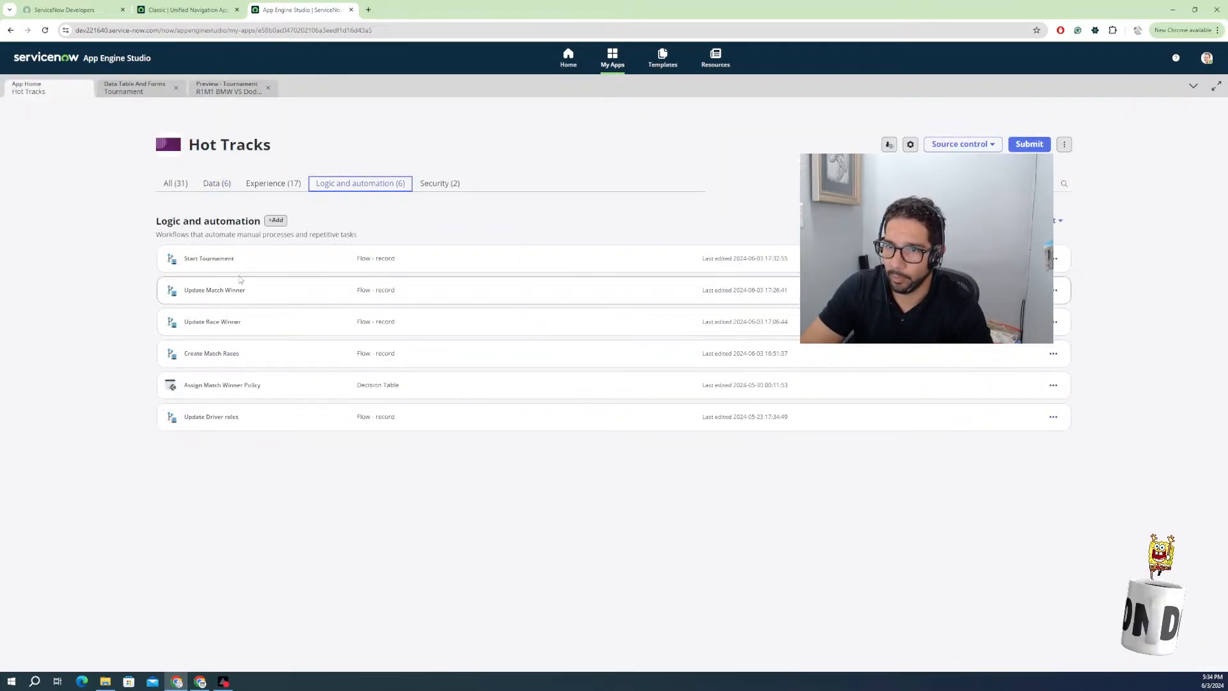
{"action": "left_click", "coordinate": [224, 323]}
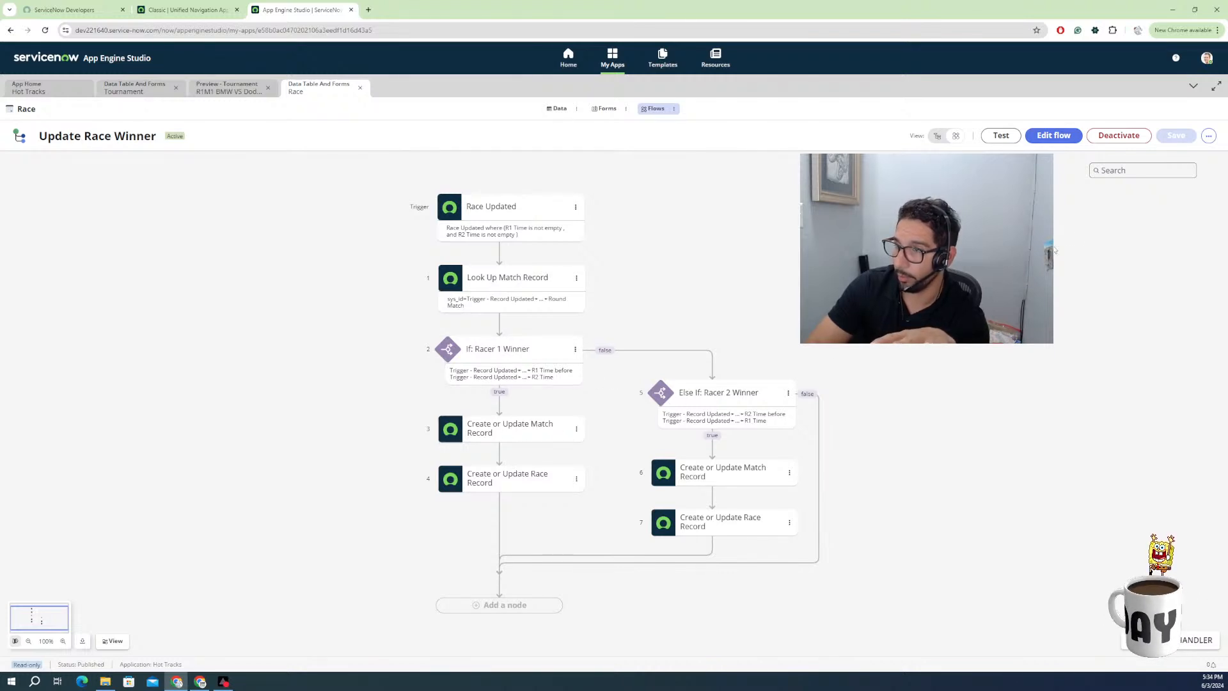
{"action": "left_click", "coordinate": [1054, 136]}
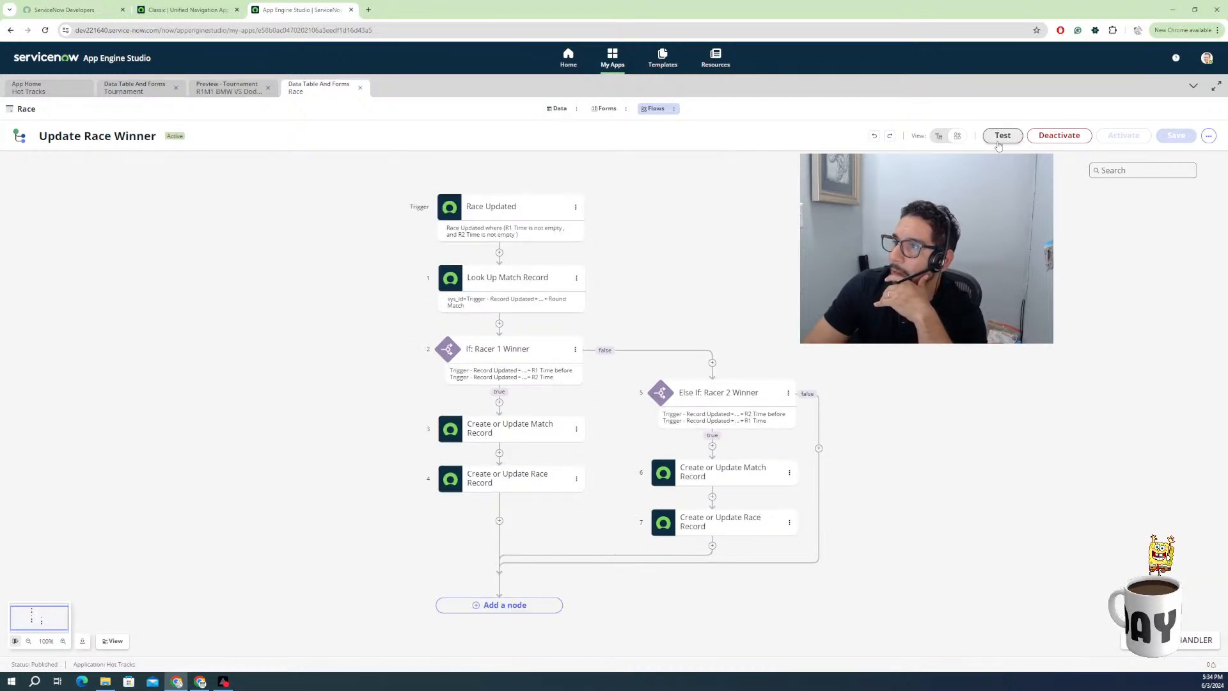
{"action": "left_click", "coordinate": [938, 136]}
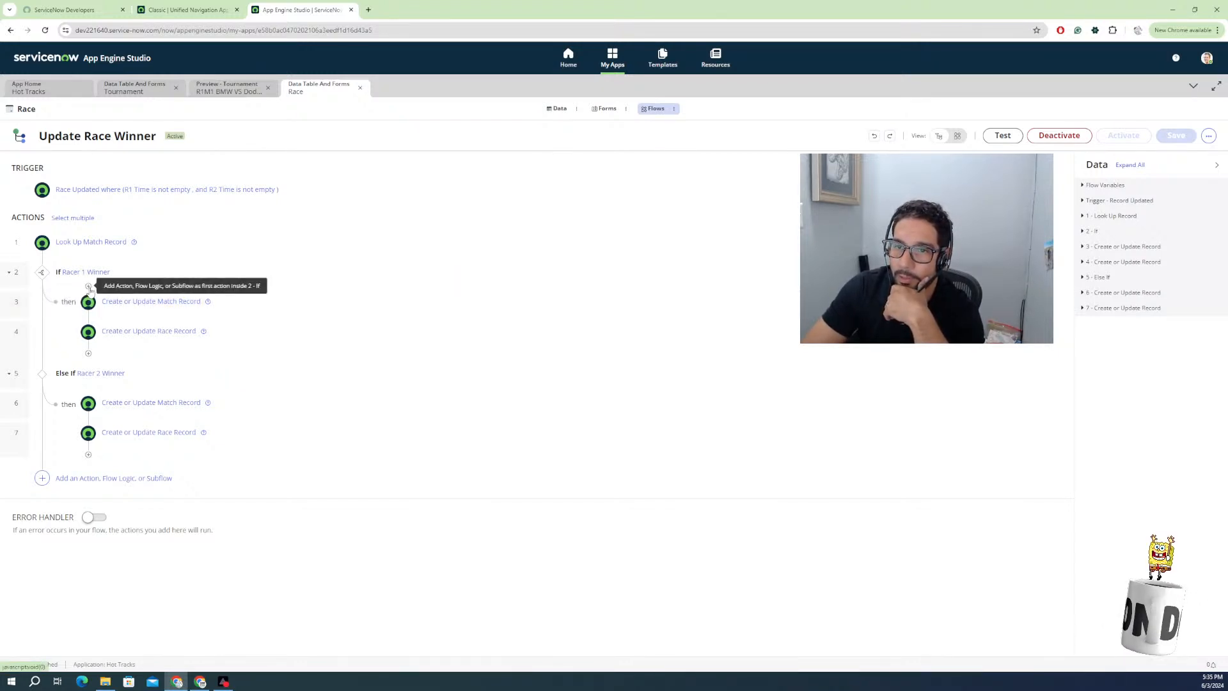
Add an Update Record action first inside the Racer 1 Winner branch, using the trigger's Race Record as its record.
{"action": "left_click", "coordinate": [90, 291]}
{"action": "left_click", "coordinate": [146, 299]}
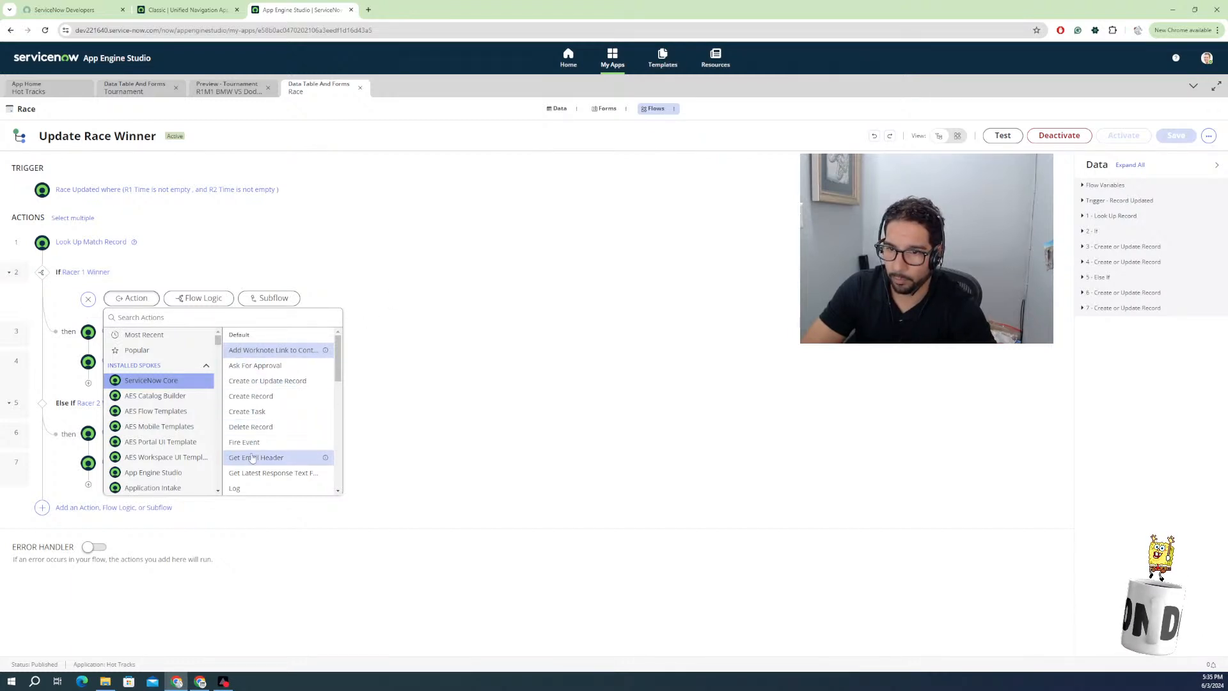
{"action": "scroll", "coordinate": [256, 447], "scroll_direction": "down", "scroll_amount": 3}
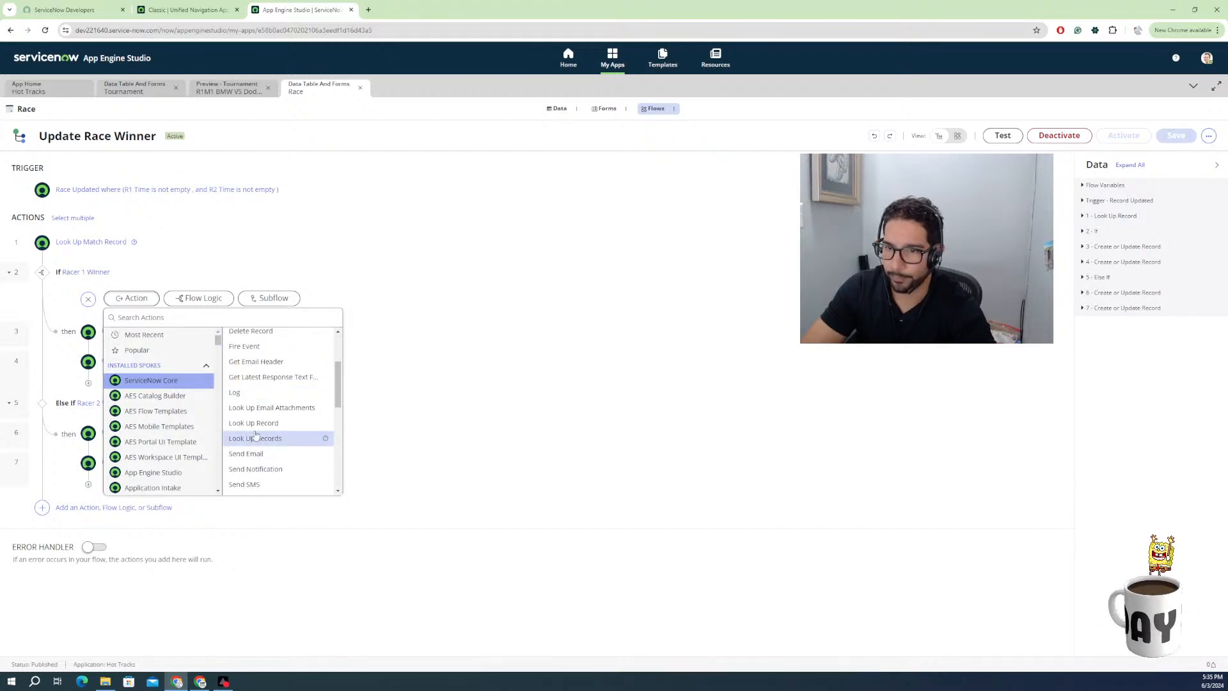
{"action": "left_click", "coordinate": [252, 317]}
{"action": "type", "text": "upda"}
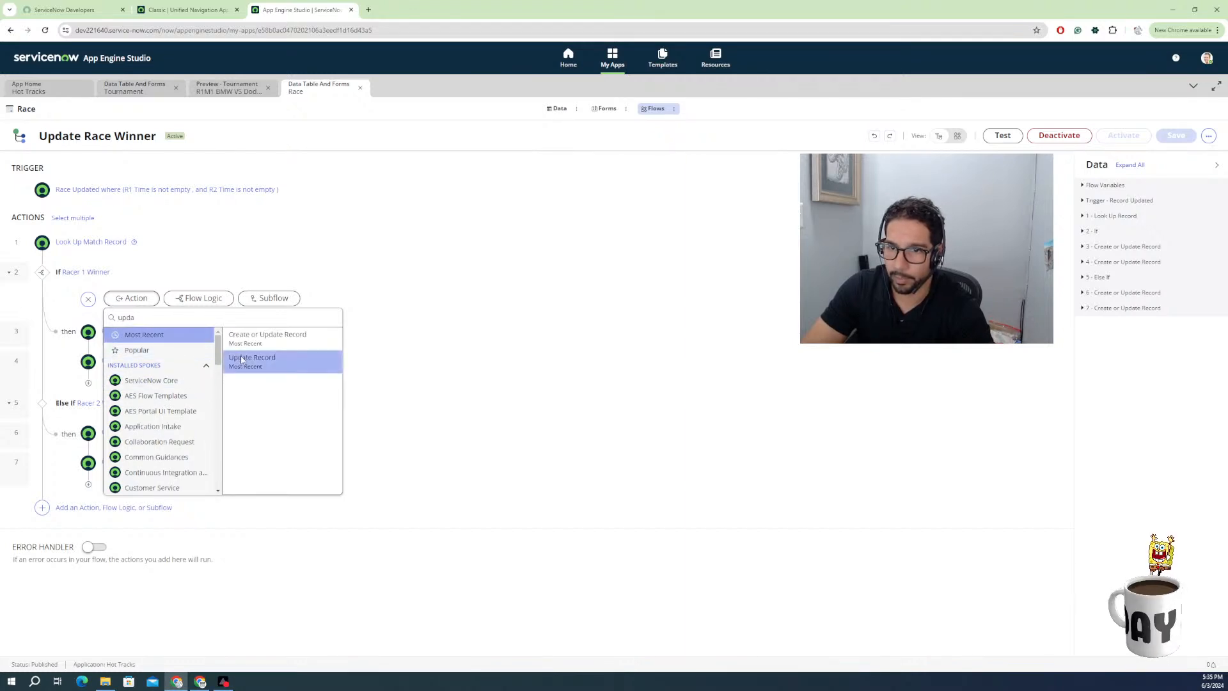
{"action": "left_click", "coordinate": [242, 360]}
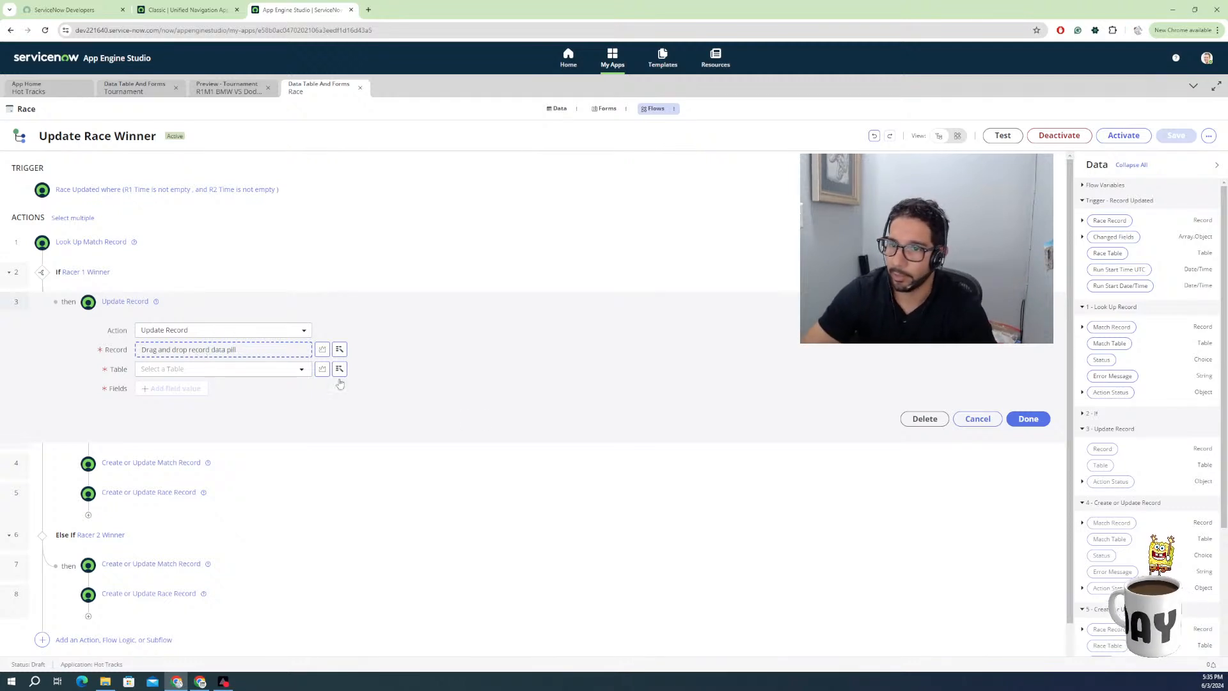
{"action": "left_click_drag", "start_coordinate": [1109, 221], "coordinate": [284, 346]}
Have the Update Race Record action set the Winner field to Racer 1 from the trigger's Race Record.
{"action": "left_click", "coordinate": [147, 388]}
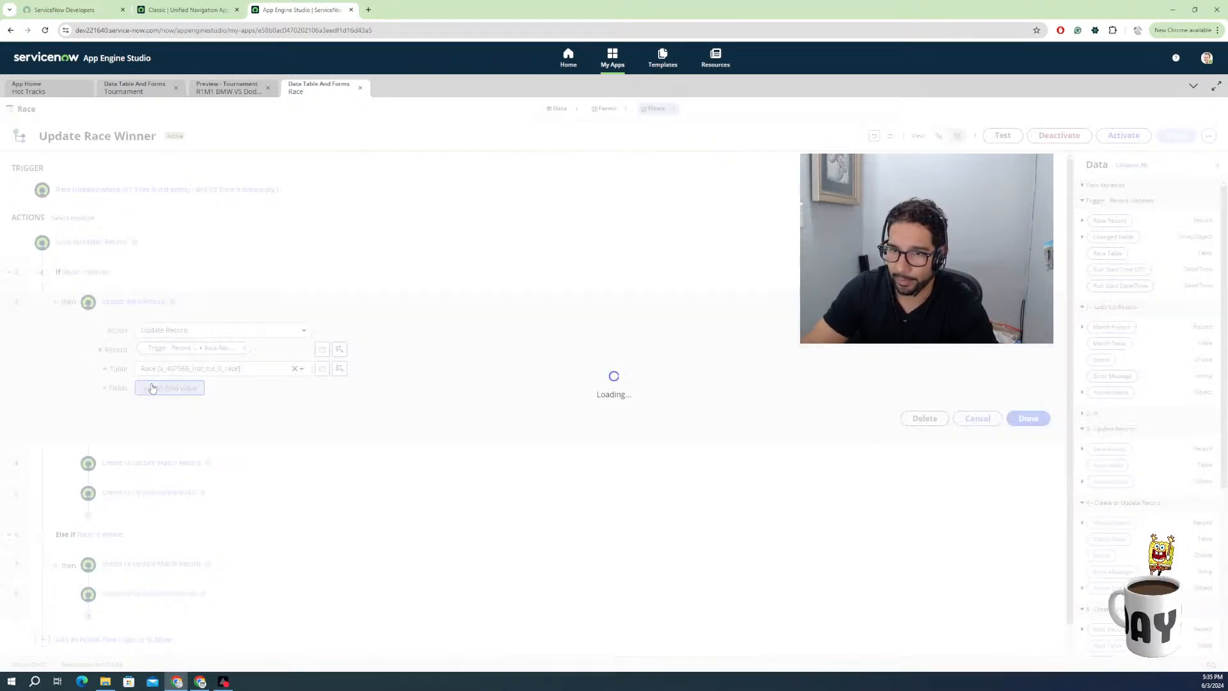
{"action": "left_click", "coordinate": [204, 388]}
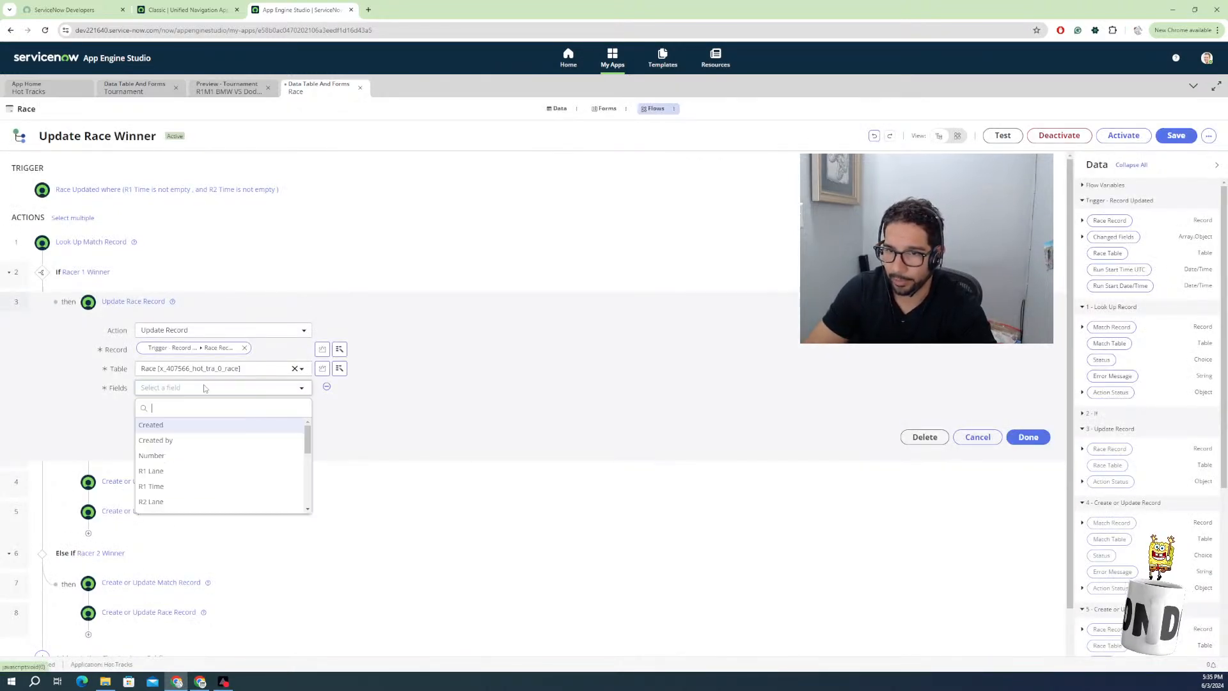
{"action": "scroll", "coordinate": [181, 438], "scroll_direction": "down", "scroll_amount": 1}
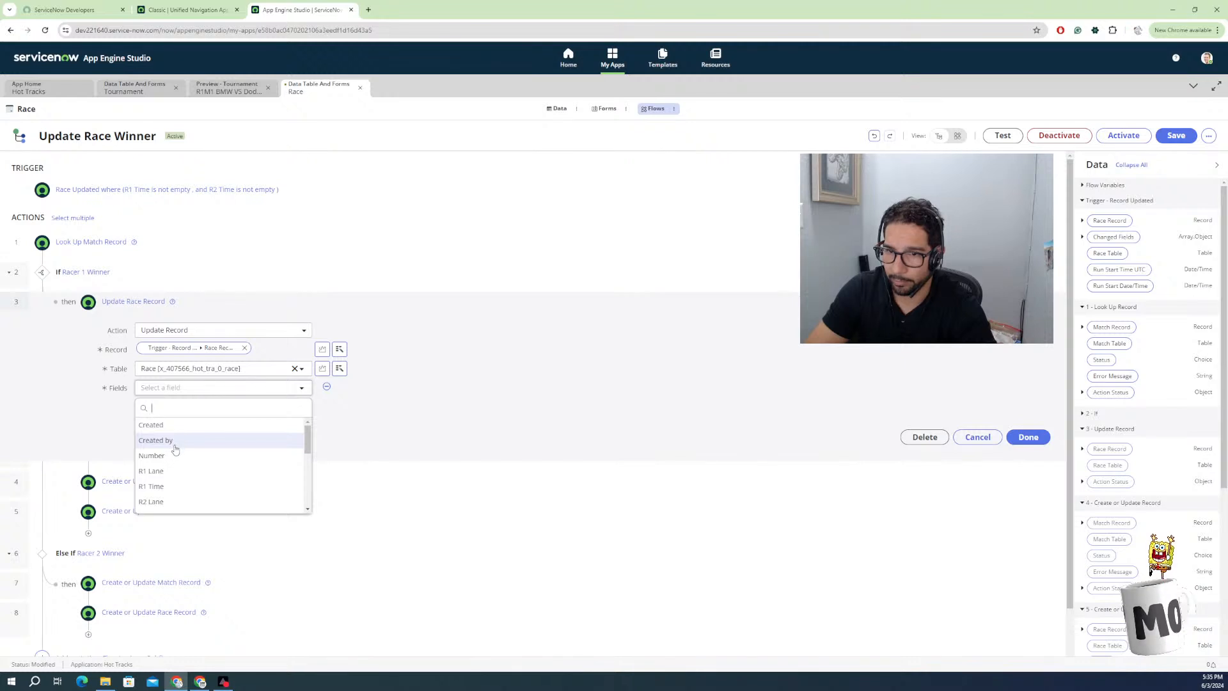
{"action": "scroll", "coordinate": [182, 443], "scroll_direction": "down", "scroll_amount": 2}
{"action": "scroll", "coordinate": [188, 442], "scroll_direction": "down", "scroll_amount": 2}
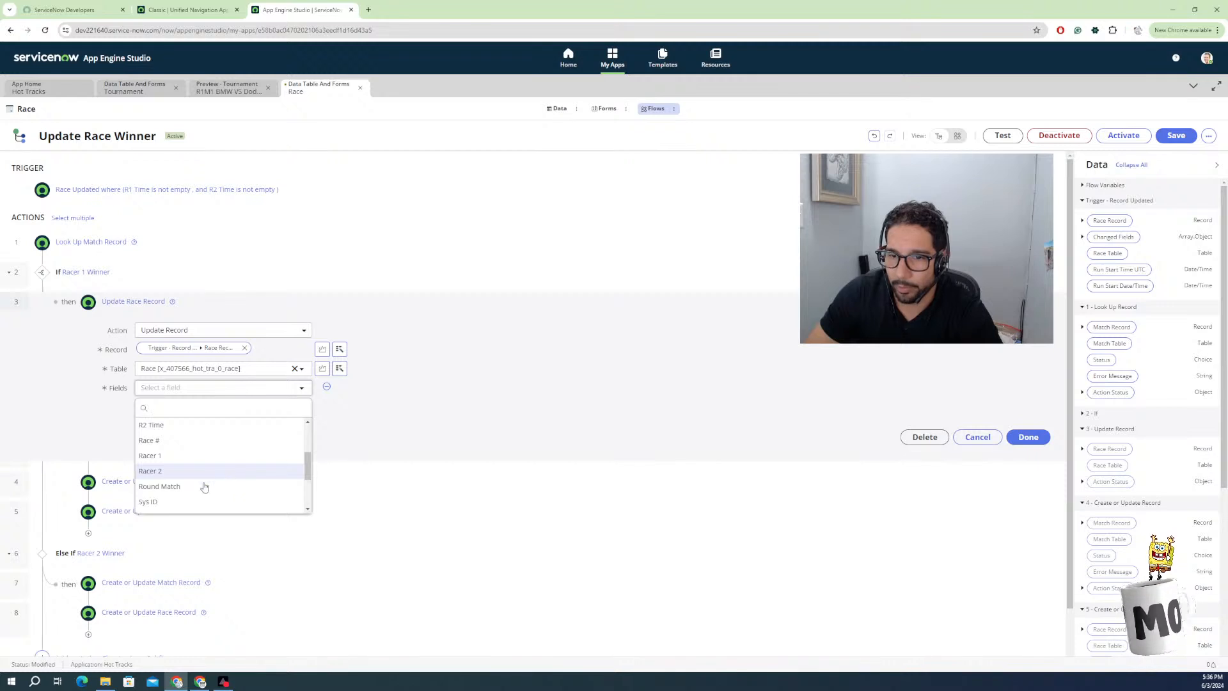
{"action": "scroll", "coordinate": [203, 488], "scroll_direction": "down", "scroll_amount": 3}
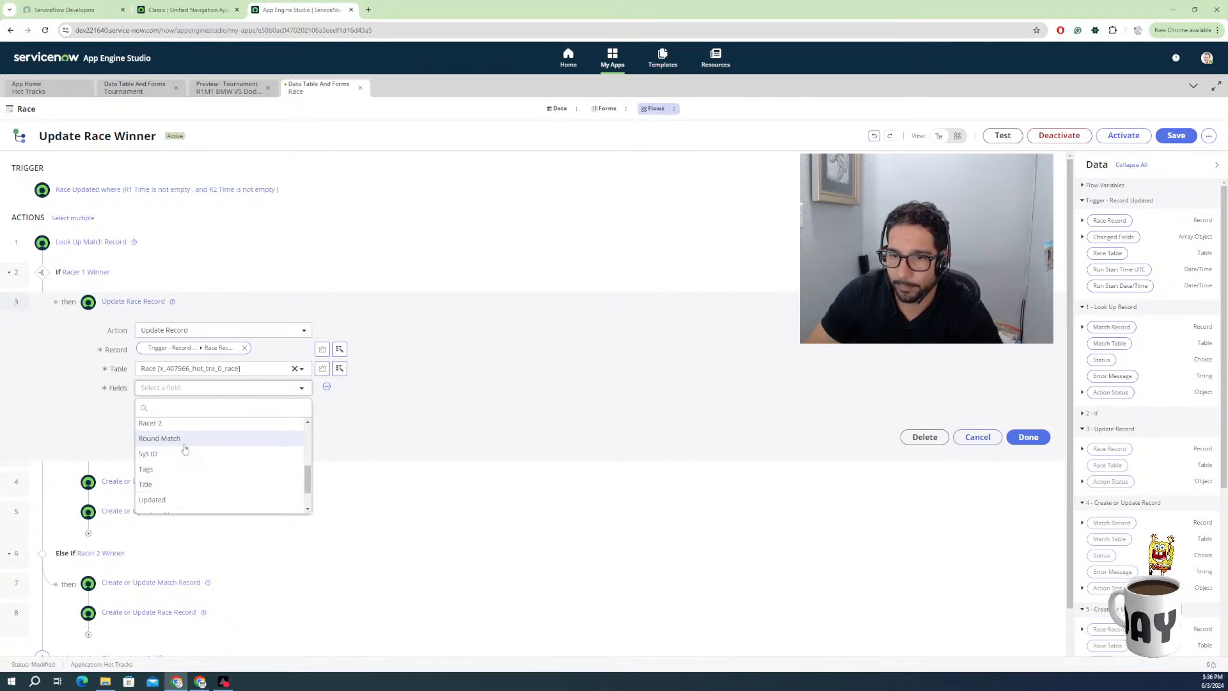
{"action": "scroll", "coordinate": [184, 451], "scroll_direction": "up", "scroll_amount": 2}
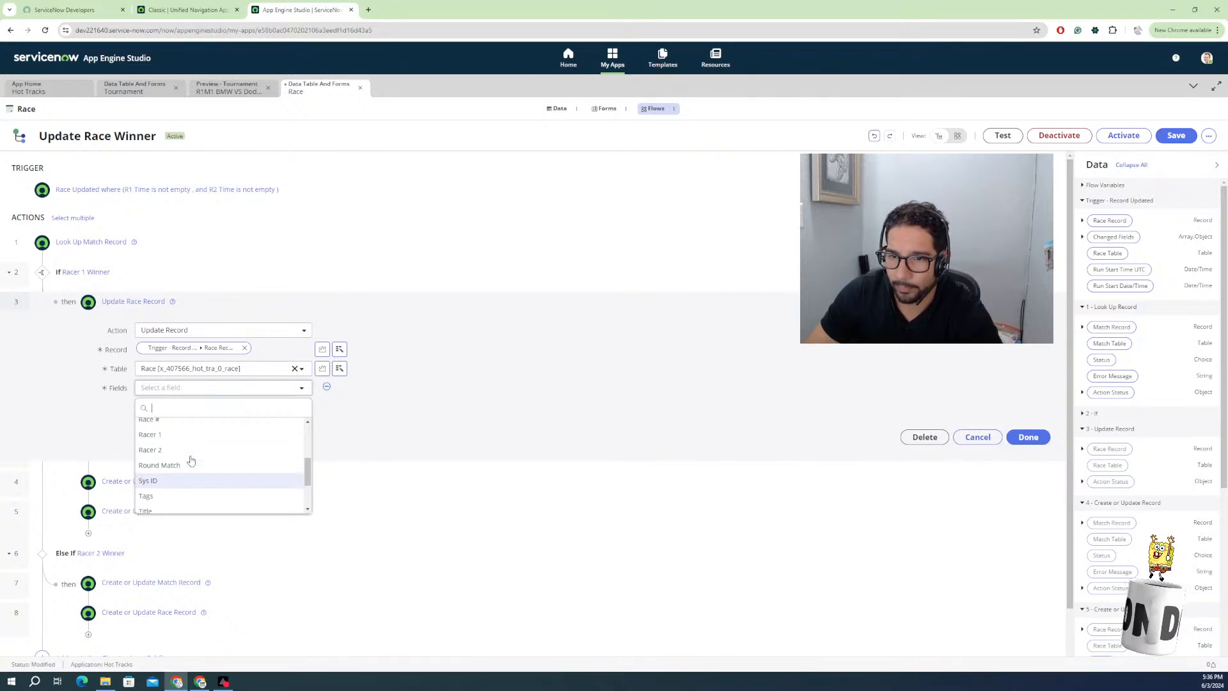
{"action": "scroll", "coordinate": [191, 466], "scroll_direction": "down", "scroll_amount": 5}
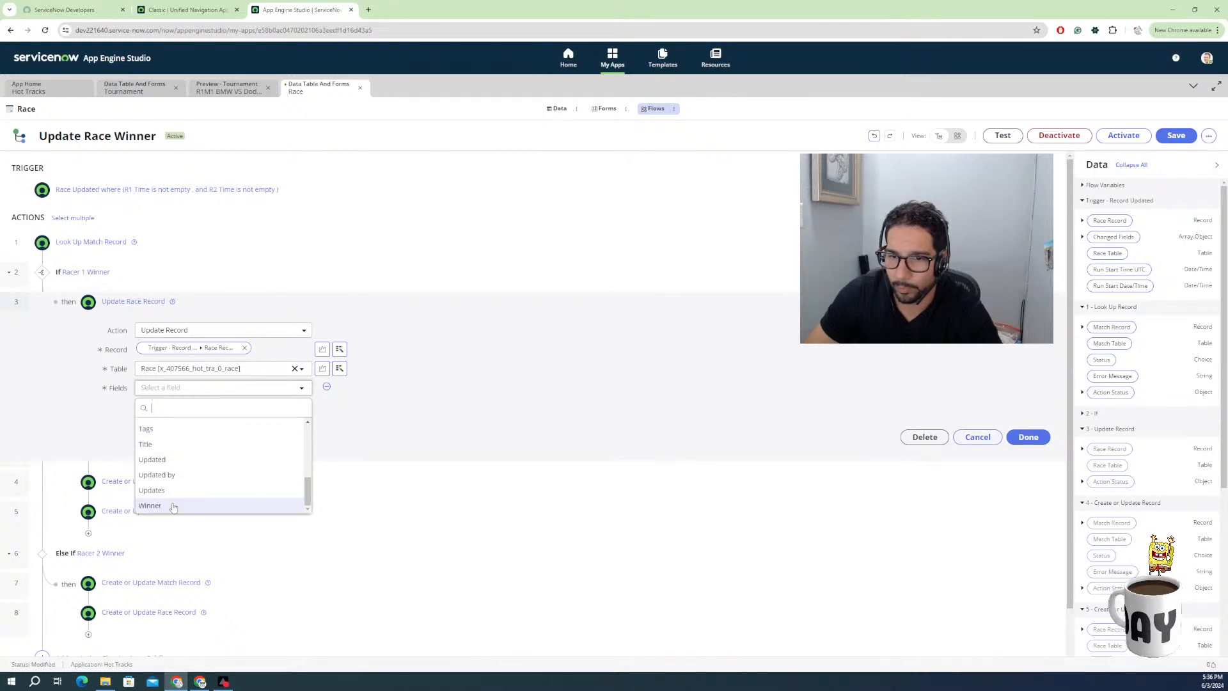
{"action": "left_click", "coordinate": [173, 507]}
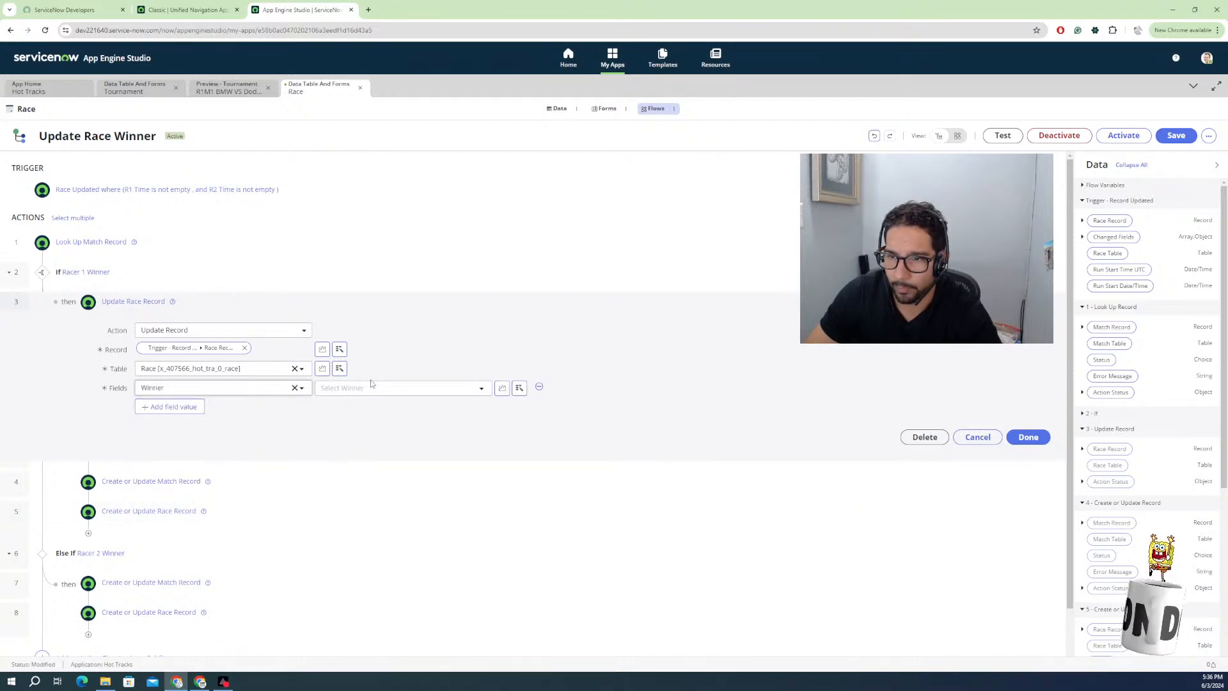
{"action": "left_click", "coordinate": [1082, 221]}
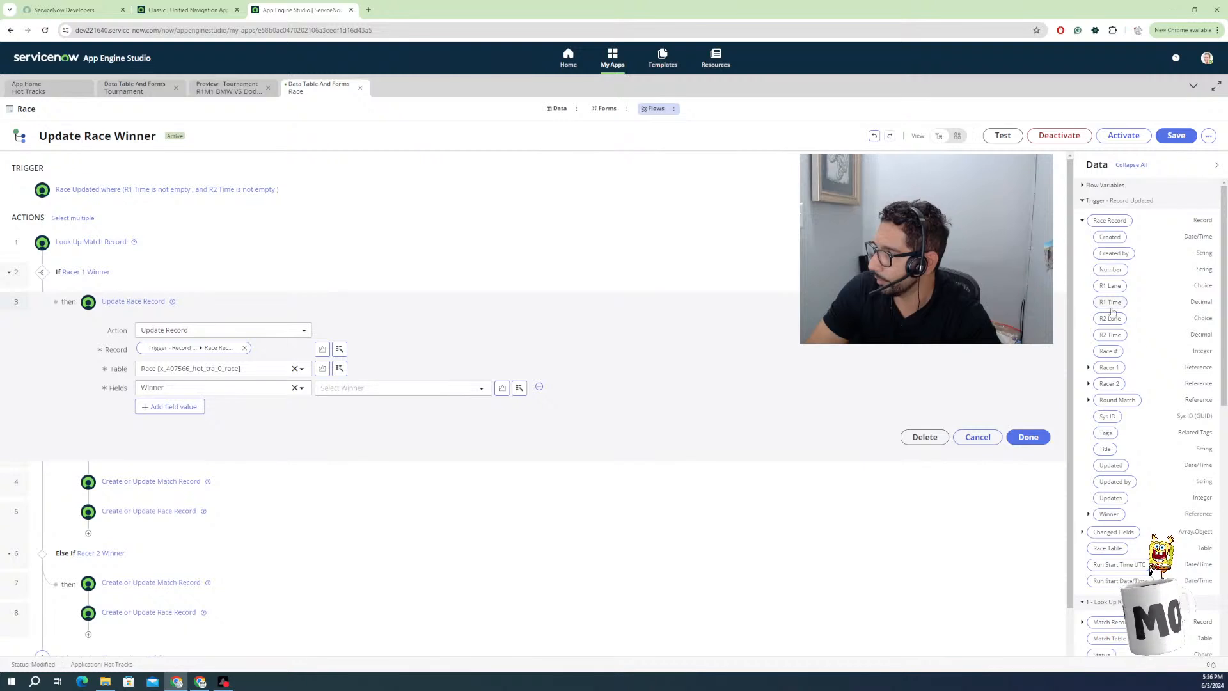
{"action": "left_click_drag", "start_coordinate": [1108, 368], "coordinate": [440, 387]}
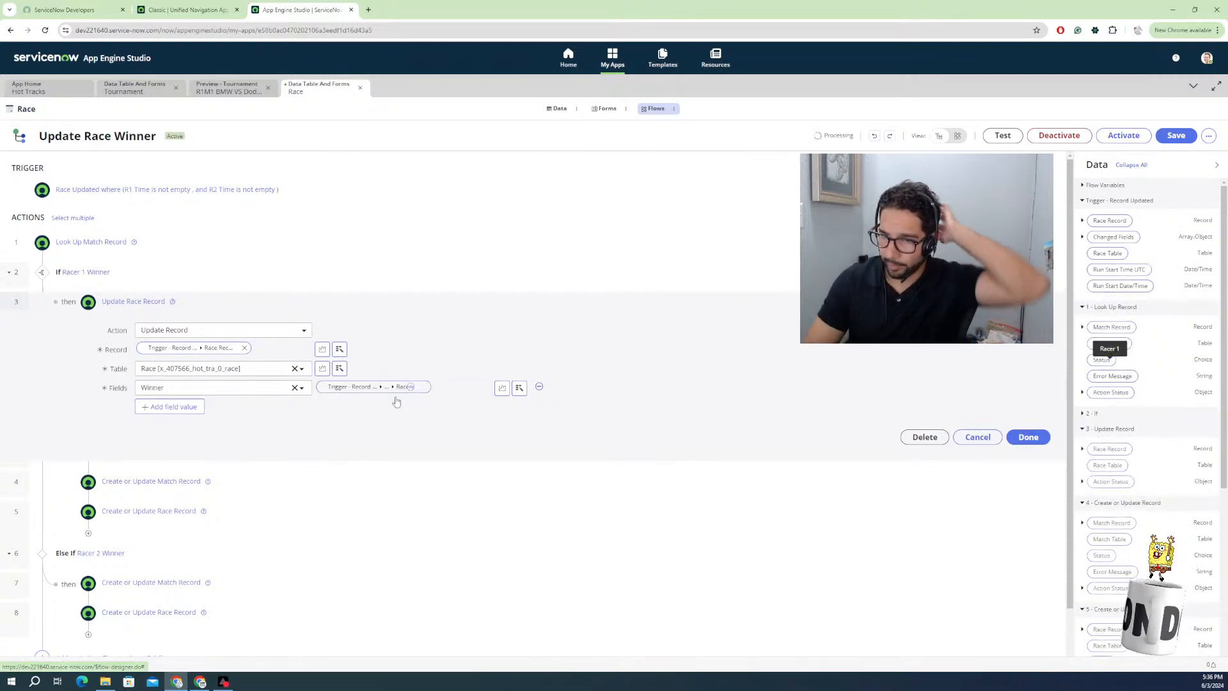
{"action": "left_click", "coordinate": [112, 516]}
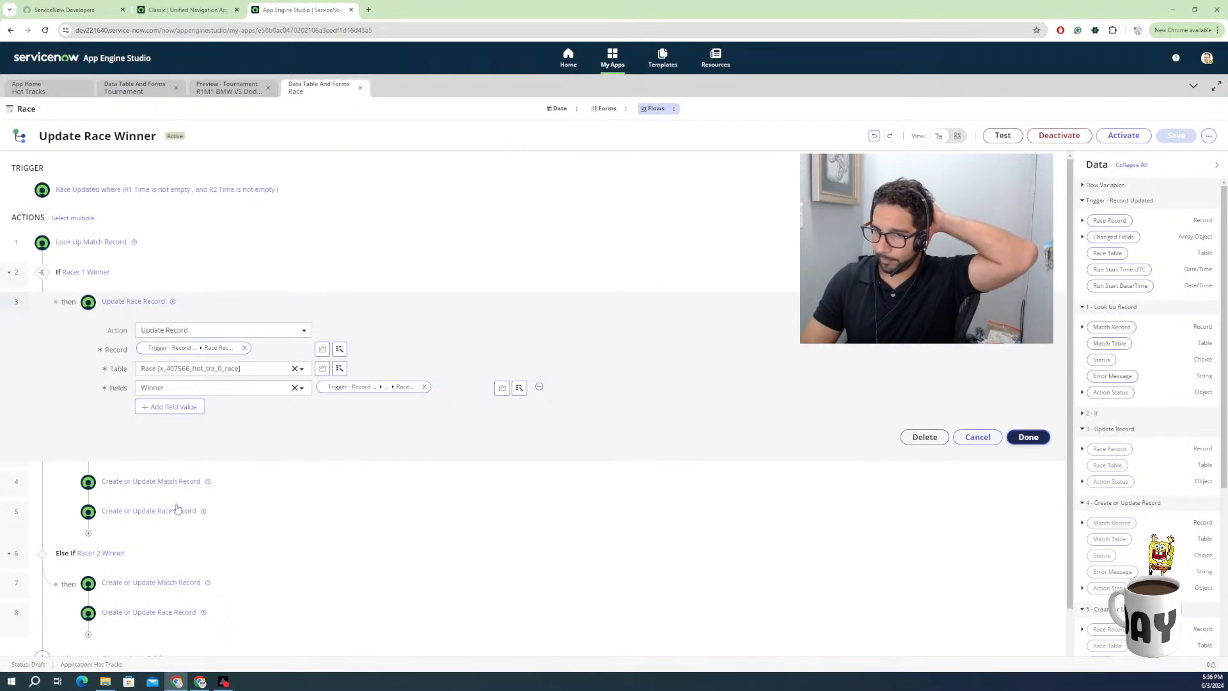
Delete the Create or Update Race Record action from the Racer 1 Winner branch.
{"action": "left_click", "coordinate": [115, 511]}
{"action": "left_click", "coordinate": [130, 362]}
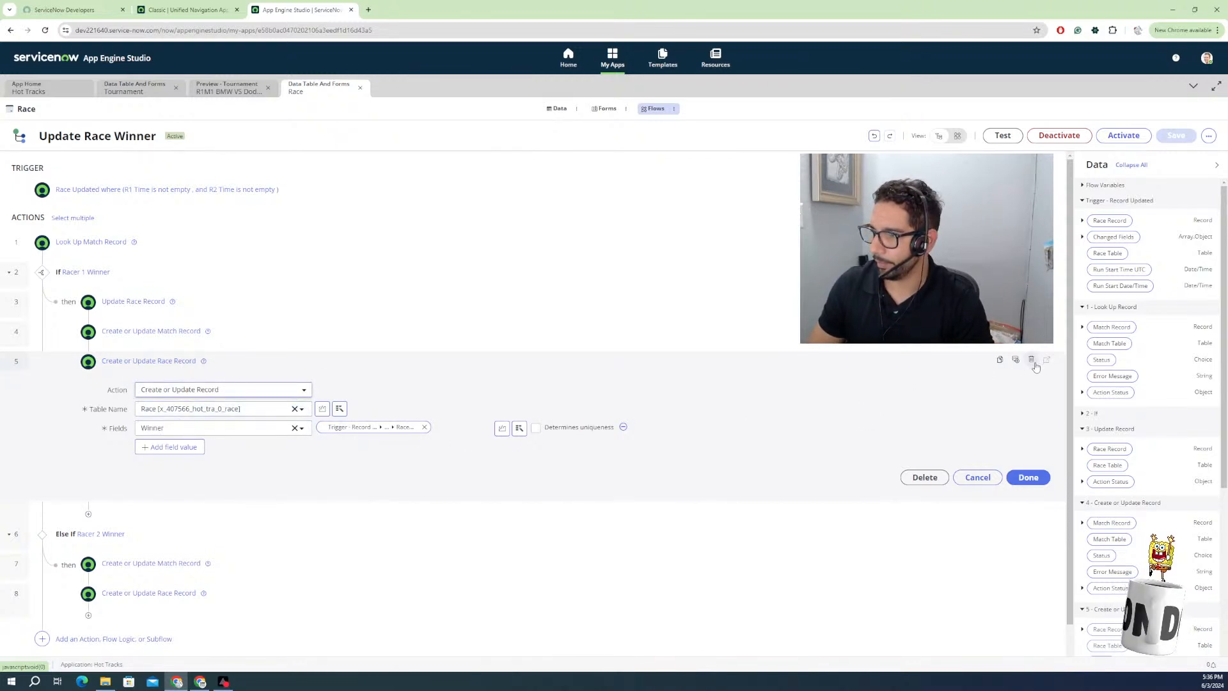
{"action": "left_click", "coordinate": [924, 477]}
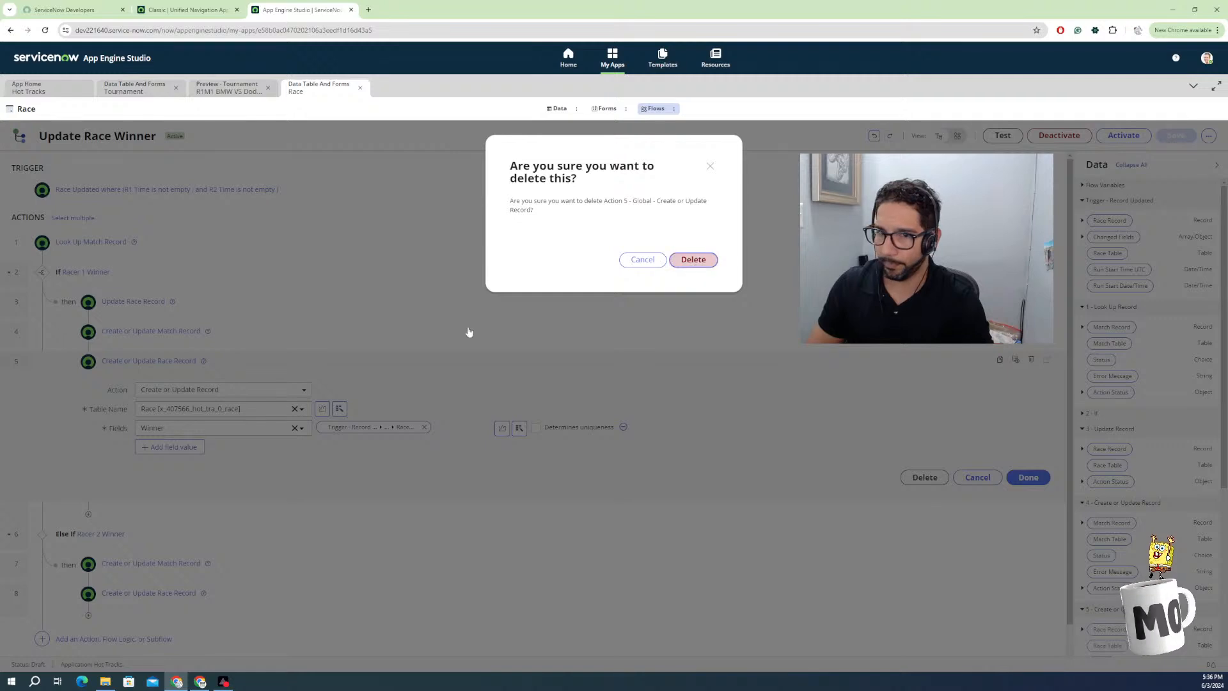
{"action": "key", "text": "Return"}
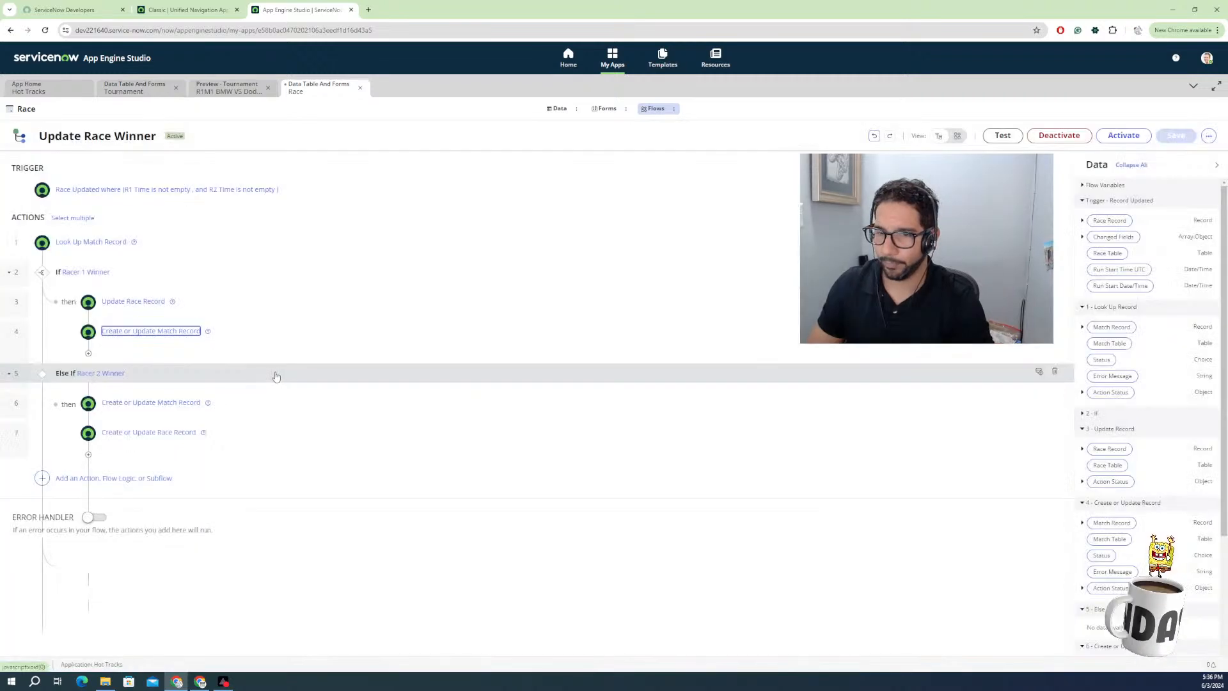
Change the Racer 1 branch's Create or Update Match Record action to Update Record, using the looked-up Match Record as its record.
{"action": "left_click", "coordinate": [120, 332]}
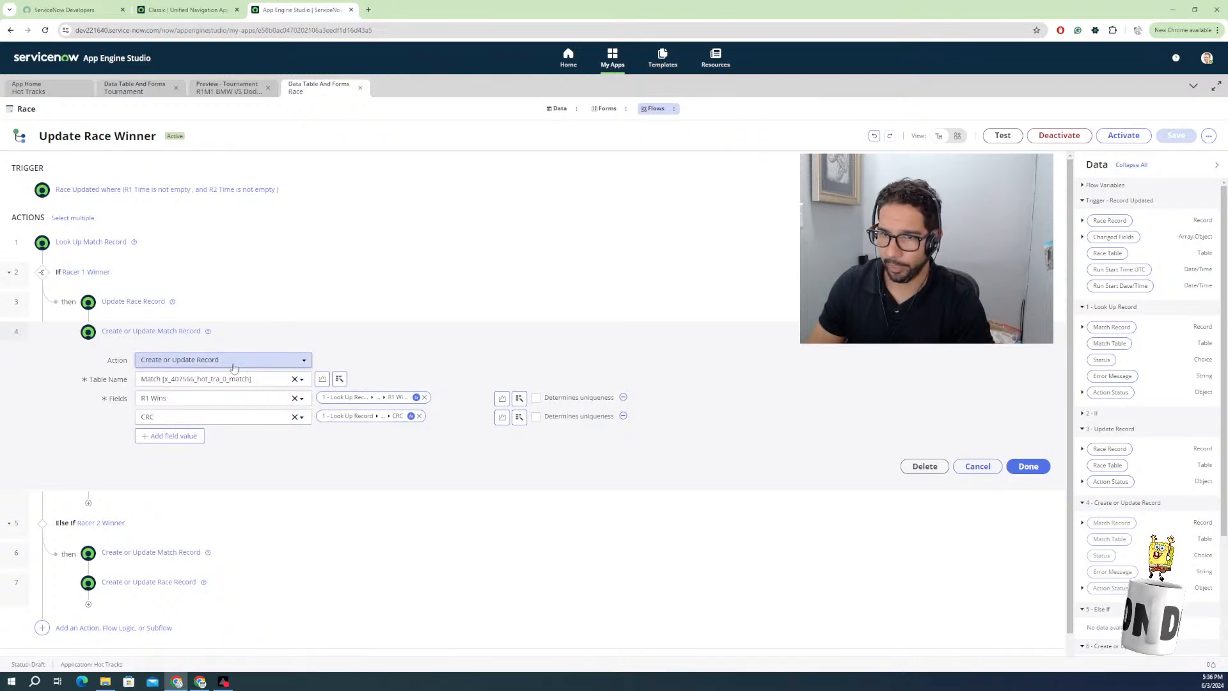
{"action": "left_click", "coordinate": [243, 365]}
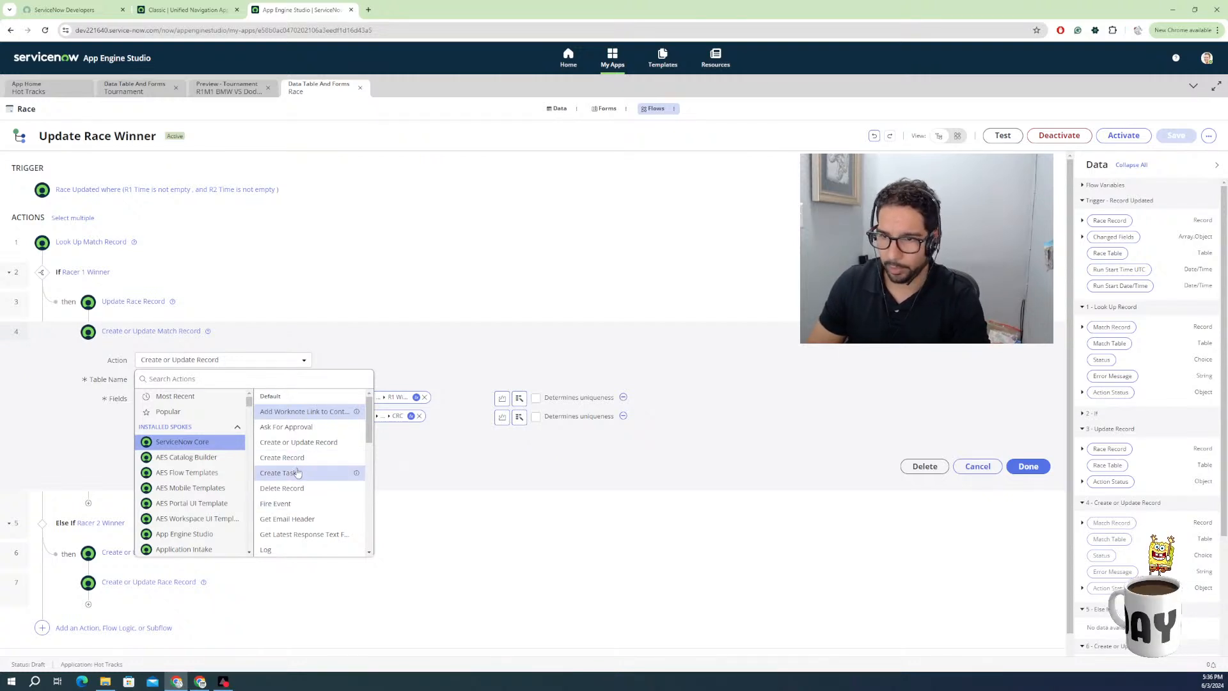
{"action": "left_click", "coordinate": [282, 381]}
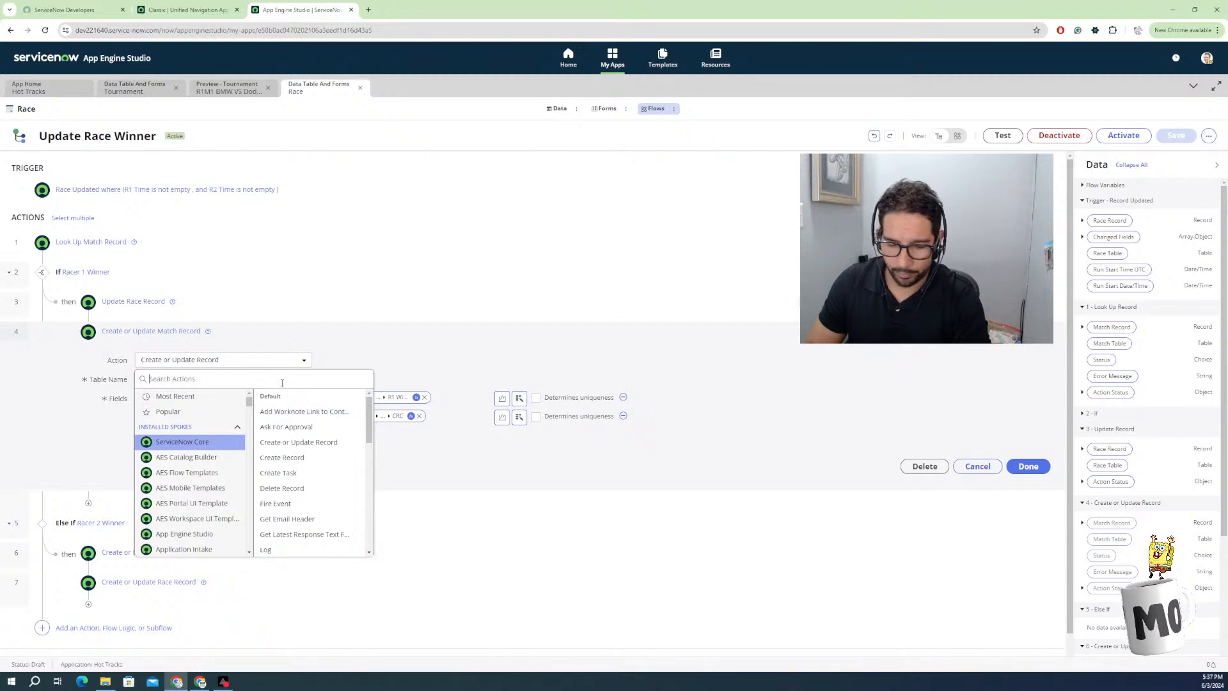
{"action": "type", "text": "updat"}
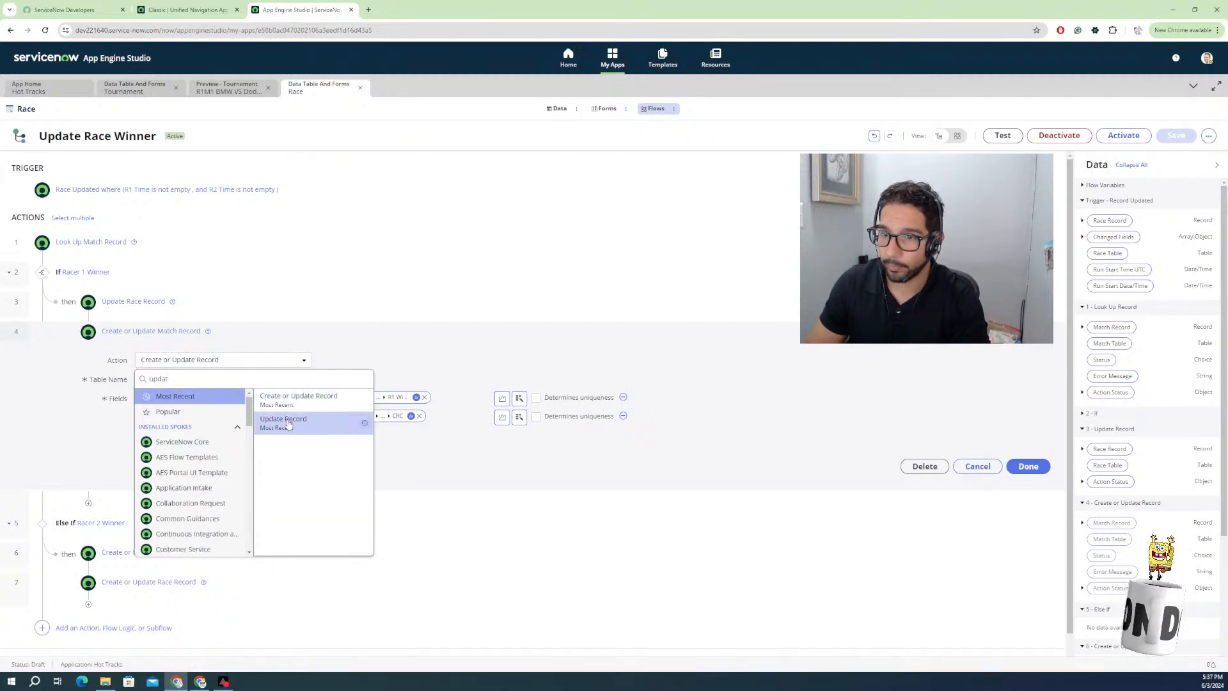
{"action": "left_click", "coordinate": [288, 424]}
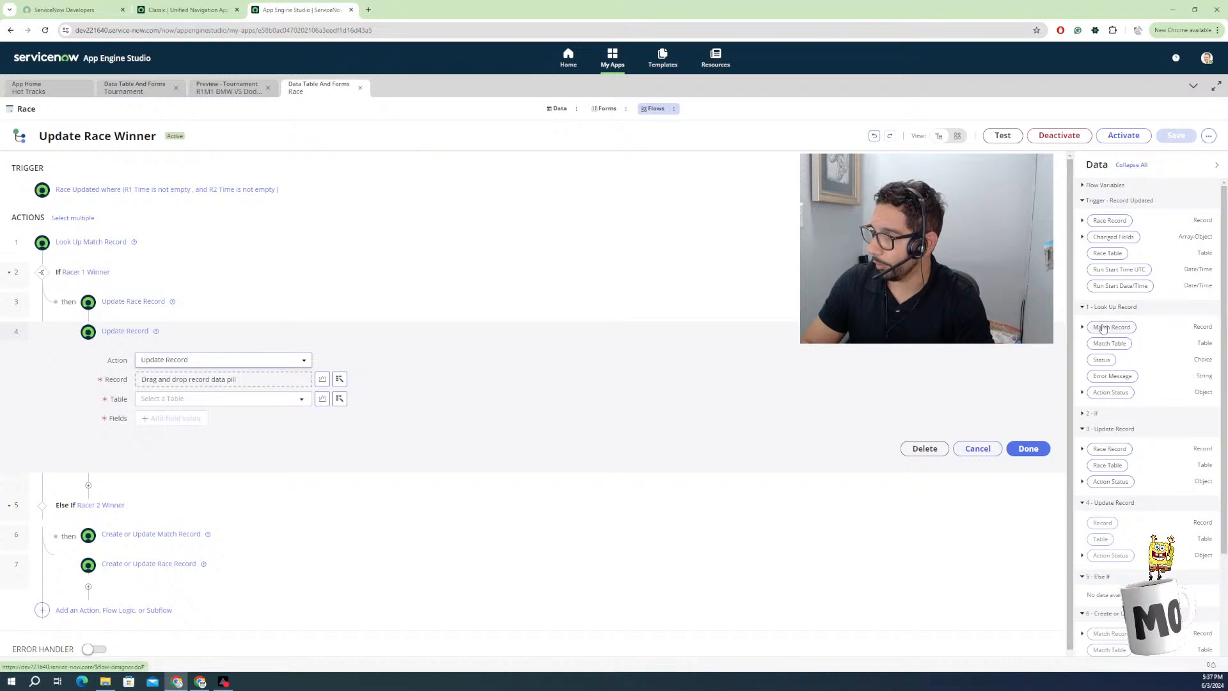
{"action": "left_click_drag", "start_coordinate": [1111, 327], "coordinate": [224, 381]}
Add CRC and R1 Wins as the fields to update in the Update Match Record action.
{"action": "left_click", "coordinate": [183, 420]}
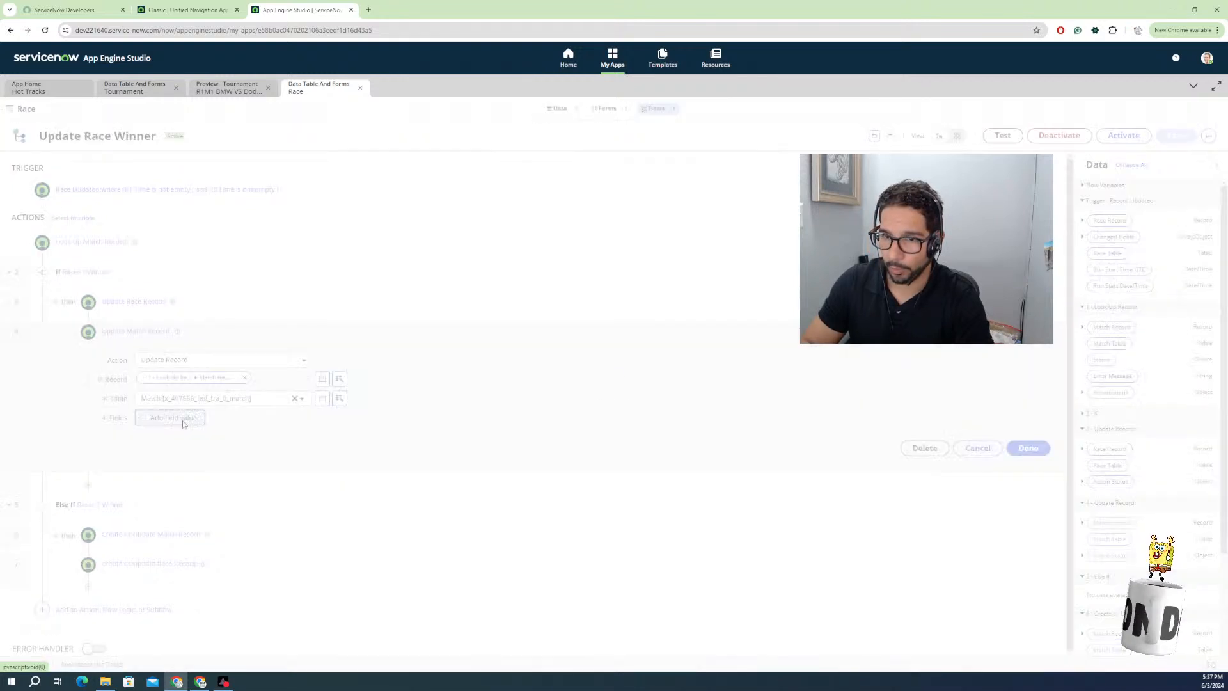
{"action": "left_click", "coordinate": [185, 419]}
{"action": "left_click", "coordinate": [234, 419]}
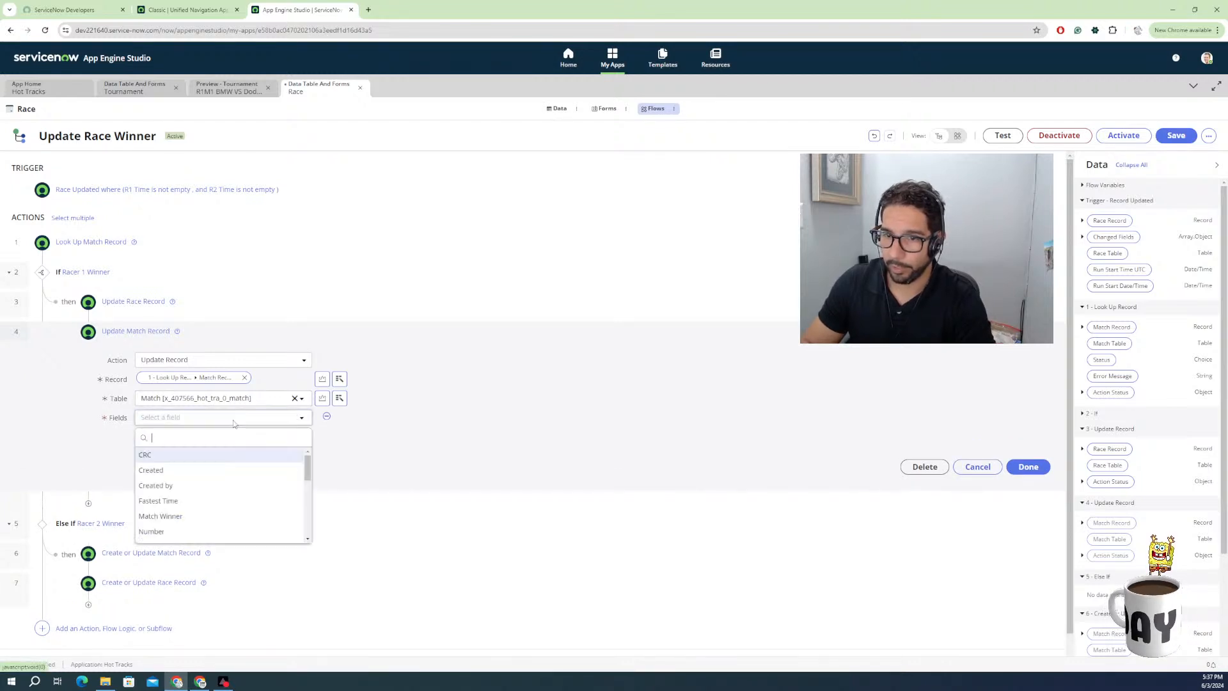
{"action": "left_click", "coordinate": [167, 460]}
{"action": "left_click", "coordinate": [187, 437]}
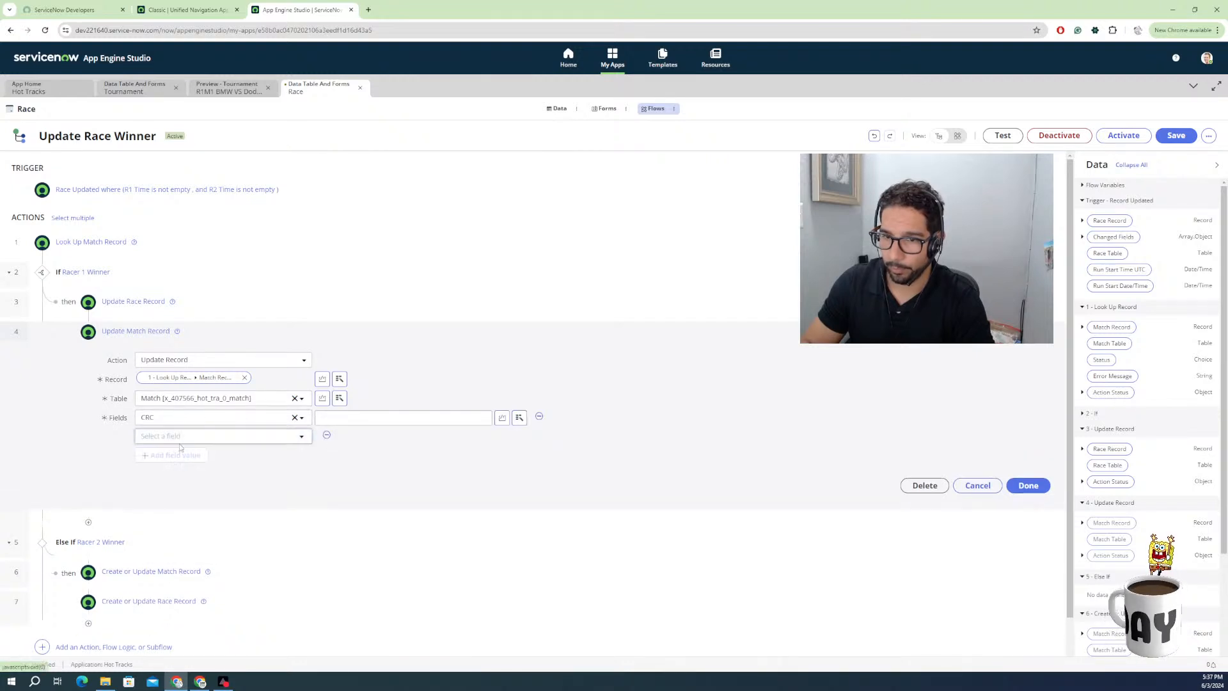
{"action": "left_click", "coordinate": [188, 436]}
{"action": "scroll", "coordinate": [182, 508], "scroll_direction": "down", "scroll_amount": 3}
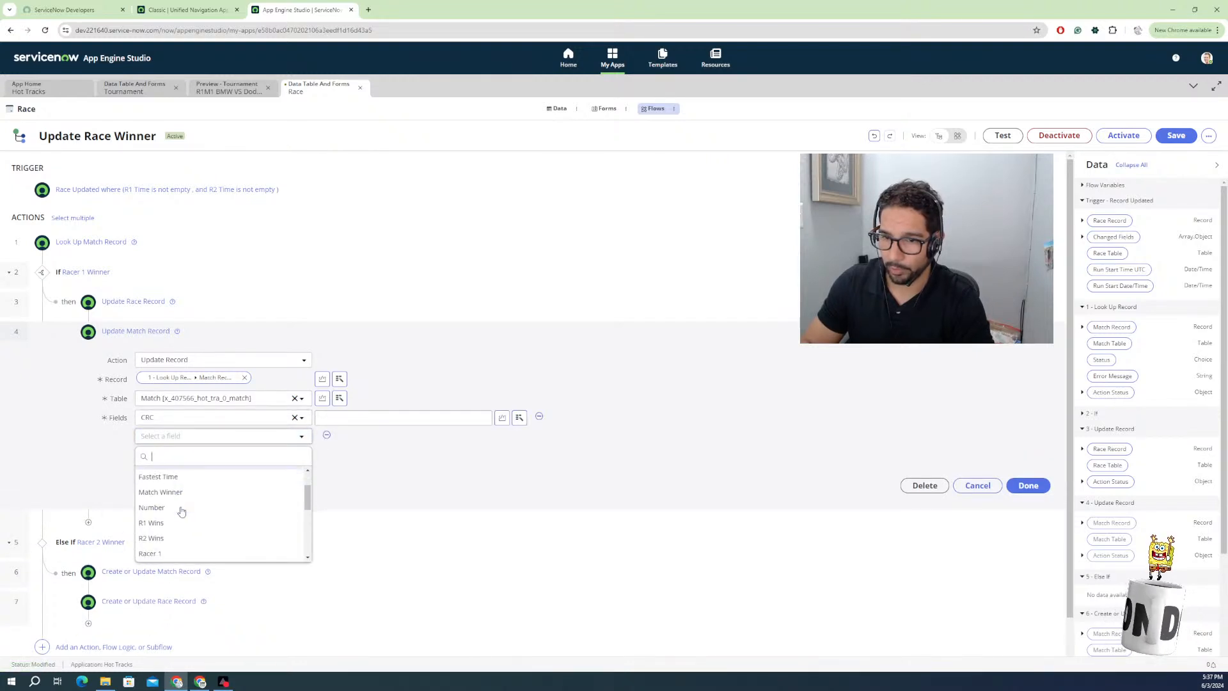
{"action": "left_click", "coordinate": [171, 524]}
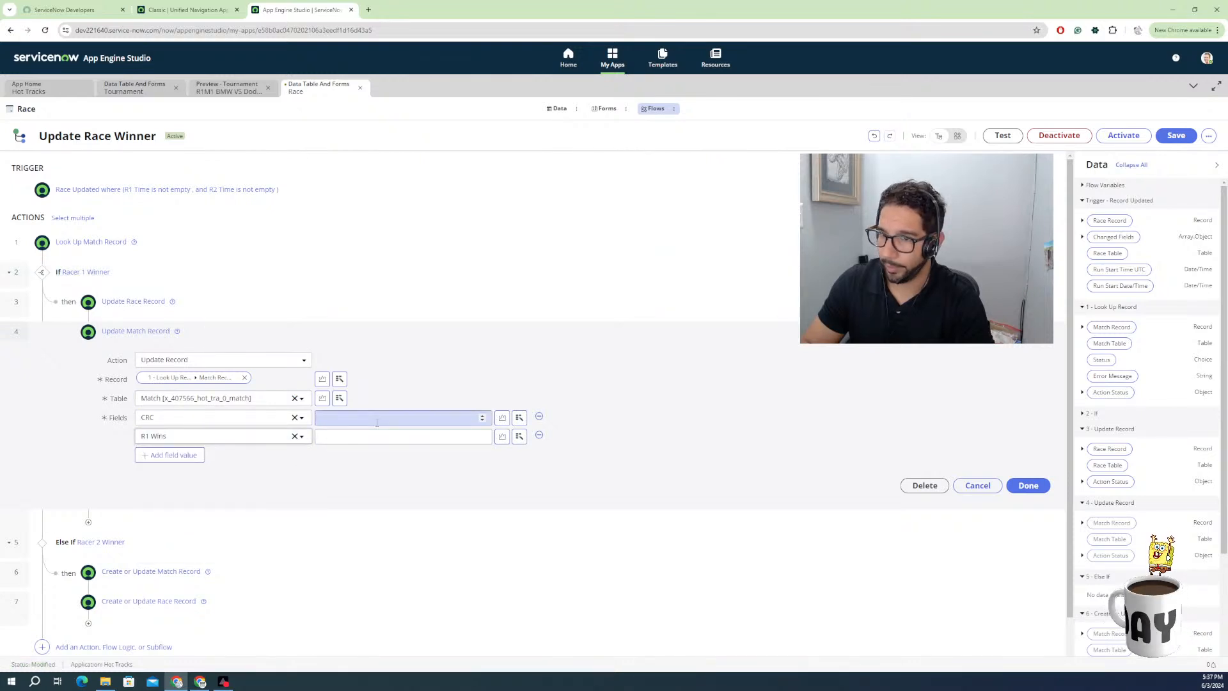
Set the CRC field to the looked-up Match Record's CRC with a Math Add transform of 1.
{"action": "left_click", "coordinate": [1082, 328]}
{"action": "left_click_drag", "start_coordinate": [1105, 344], "coordinate": [408, 419]}
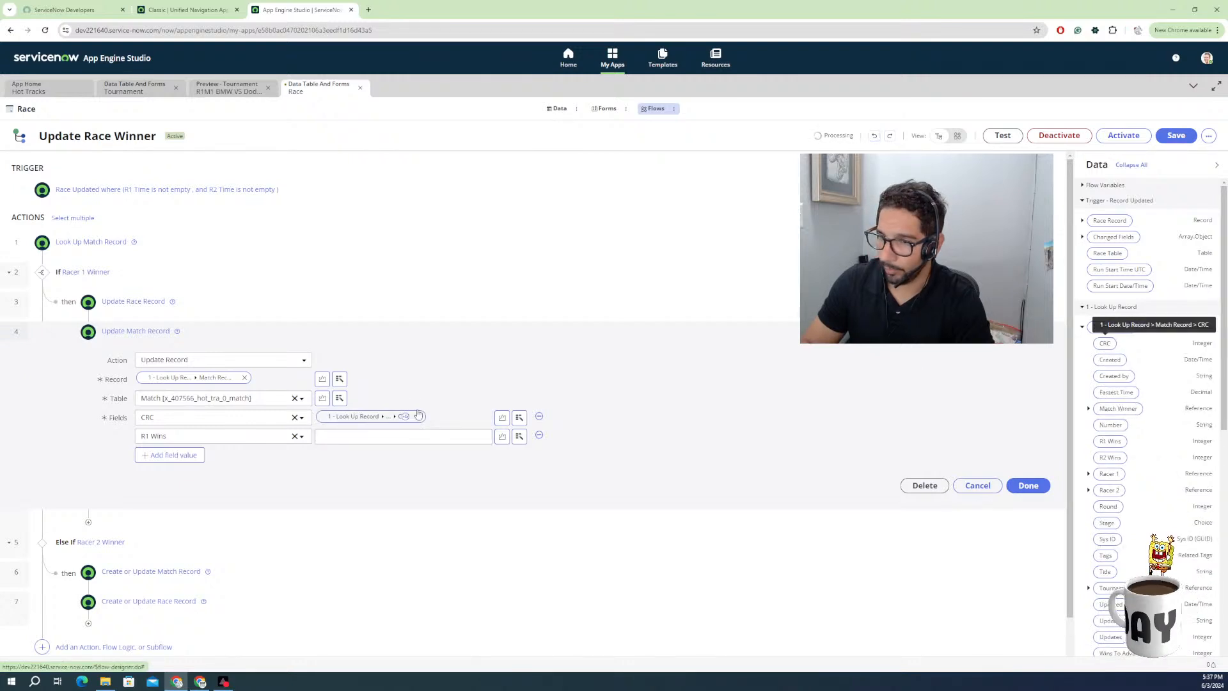
{"action": "left_click", "coordinate": [410, 417]}
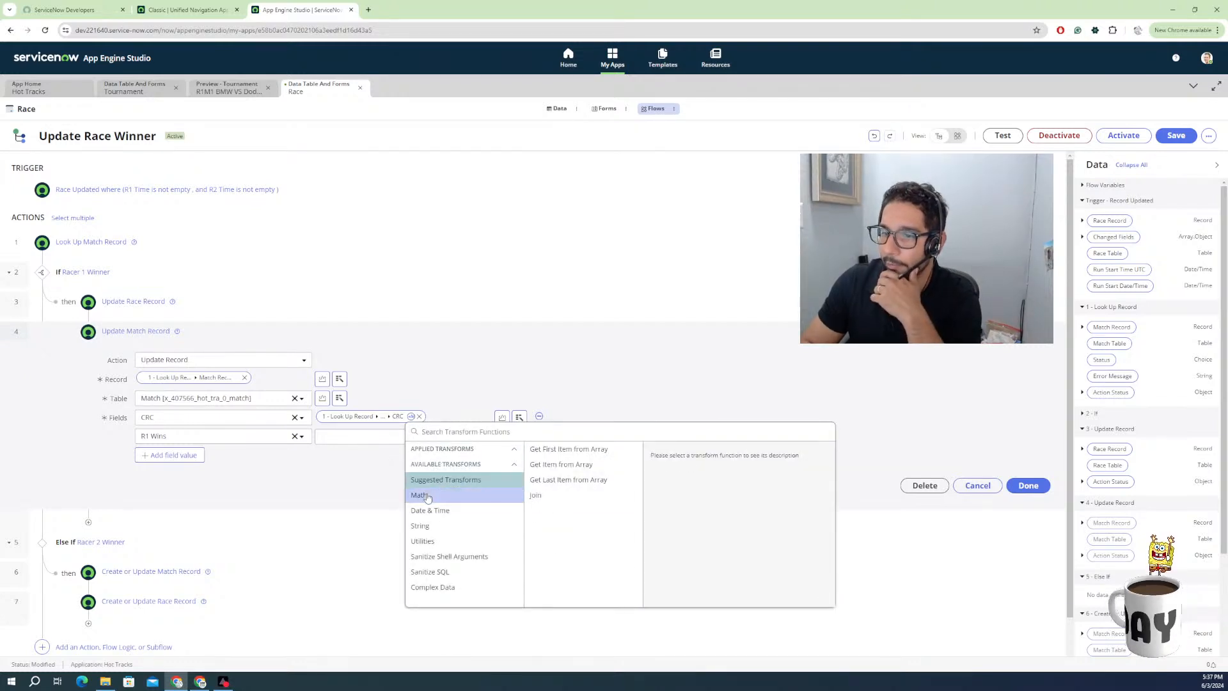
{"action": "left_click", "coordinate": [512, 494]}
{"action": "left_click", "coordinate": [537, 463]}
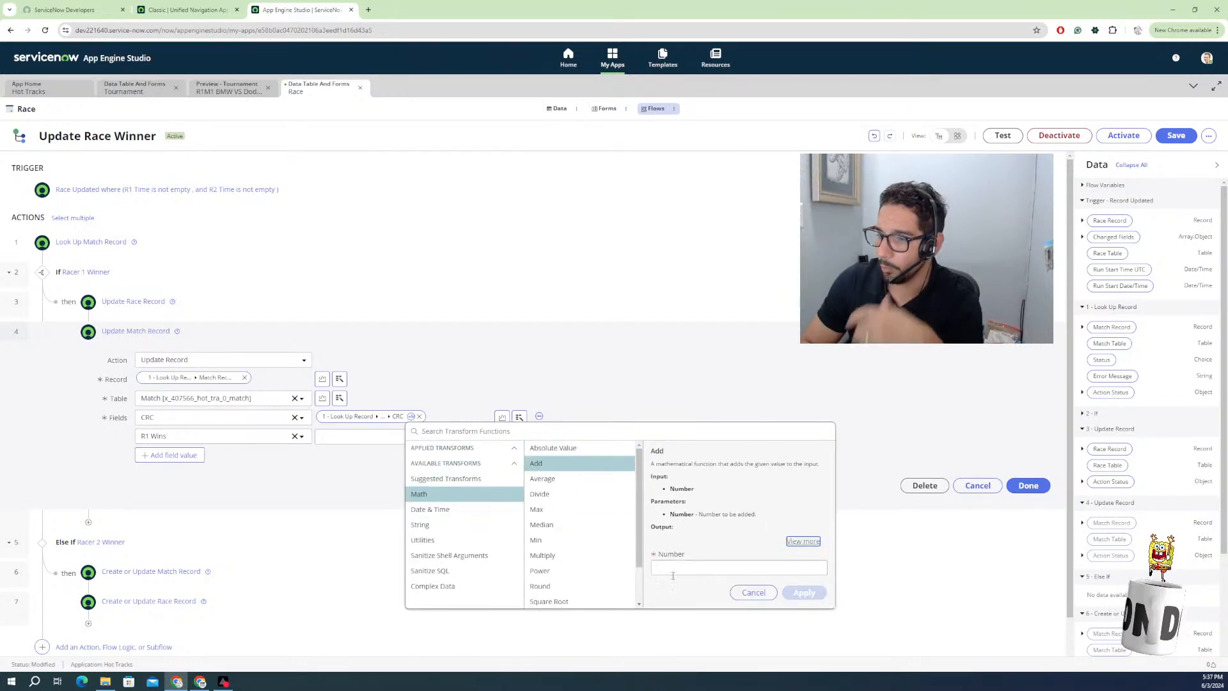
{"action": "left_click", "coordinate": [669, 567]}
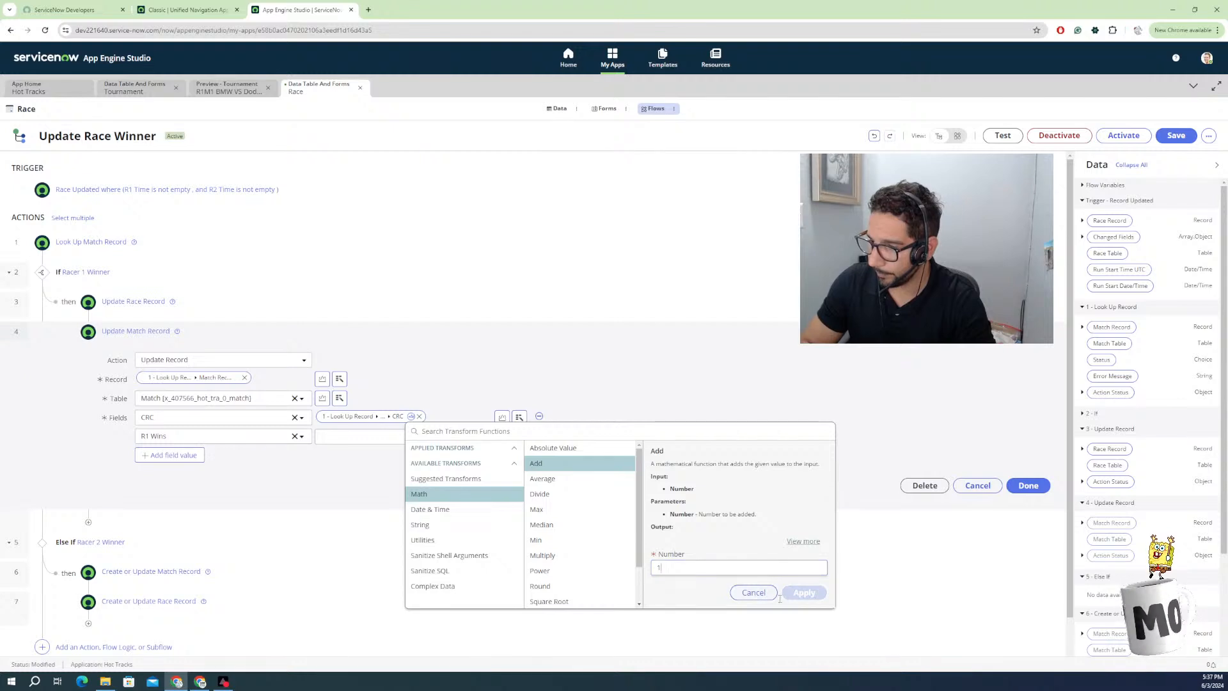
{"action": "left_click", "coordinate": [804, 592]}
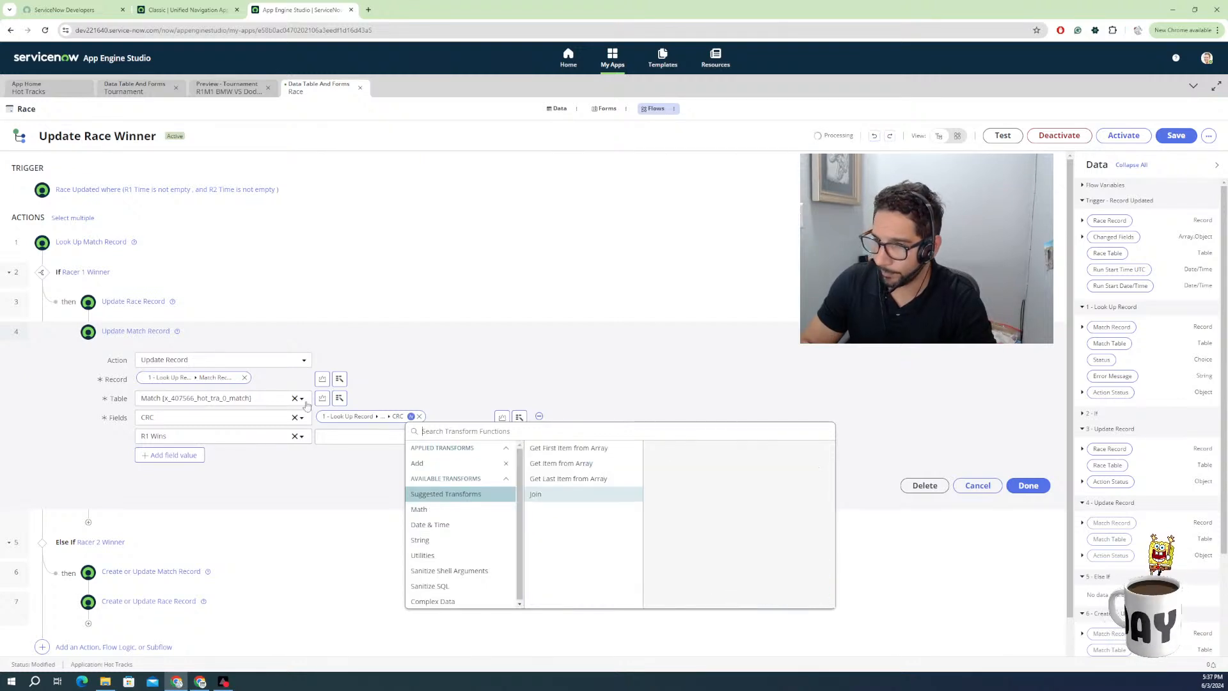
Set the R1 Wins field to the looked-up Match Record's R1 Wins with a Math Add transform of 1.
{"action": "left_click", "coordinate": [337, 436]}
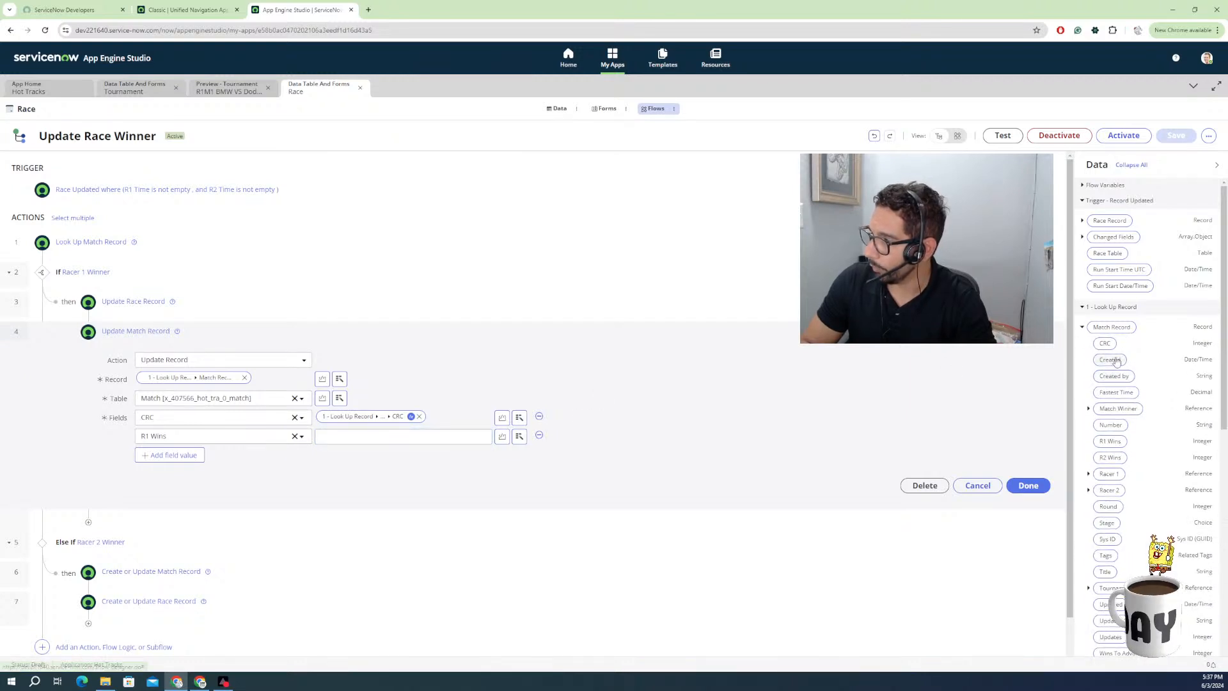
{"action": "left_click_drag", "start_coordinate": [1116, 446], "coordinate": [419, 436]}
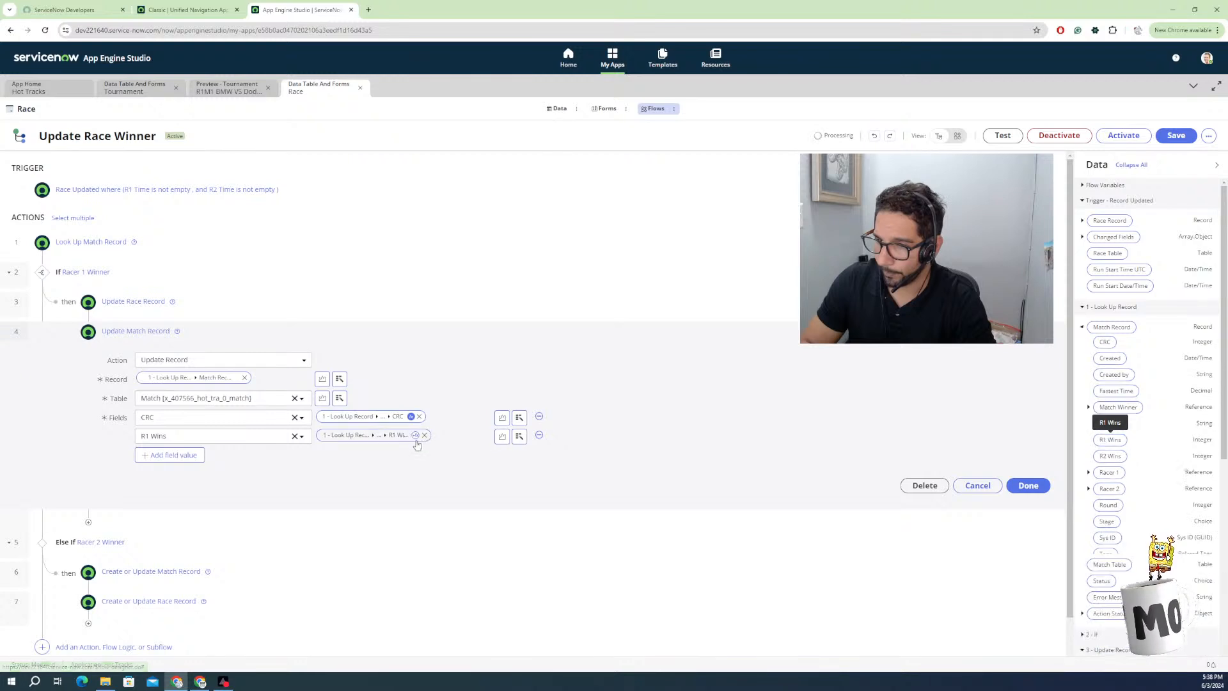
{"action": "left_click", "coordinate": [416, 436]}
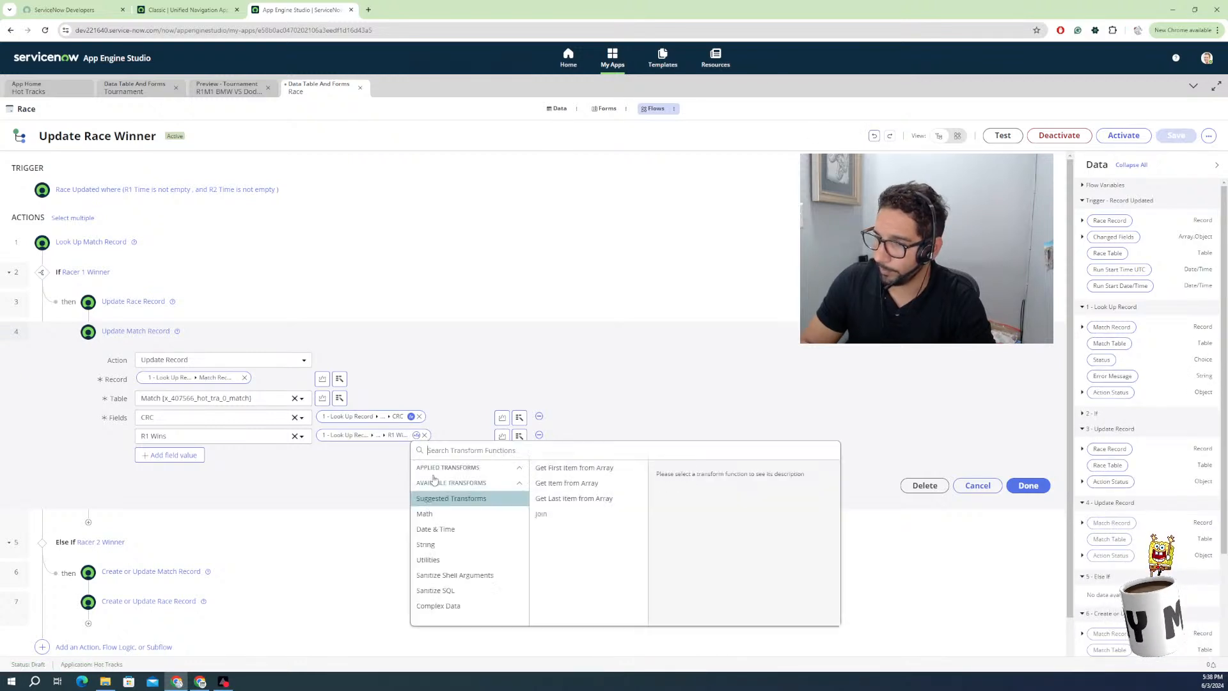
{"action": "left_click", "coordinate": [538, 512]}
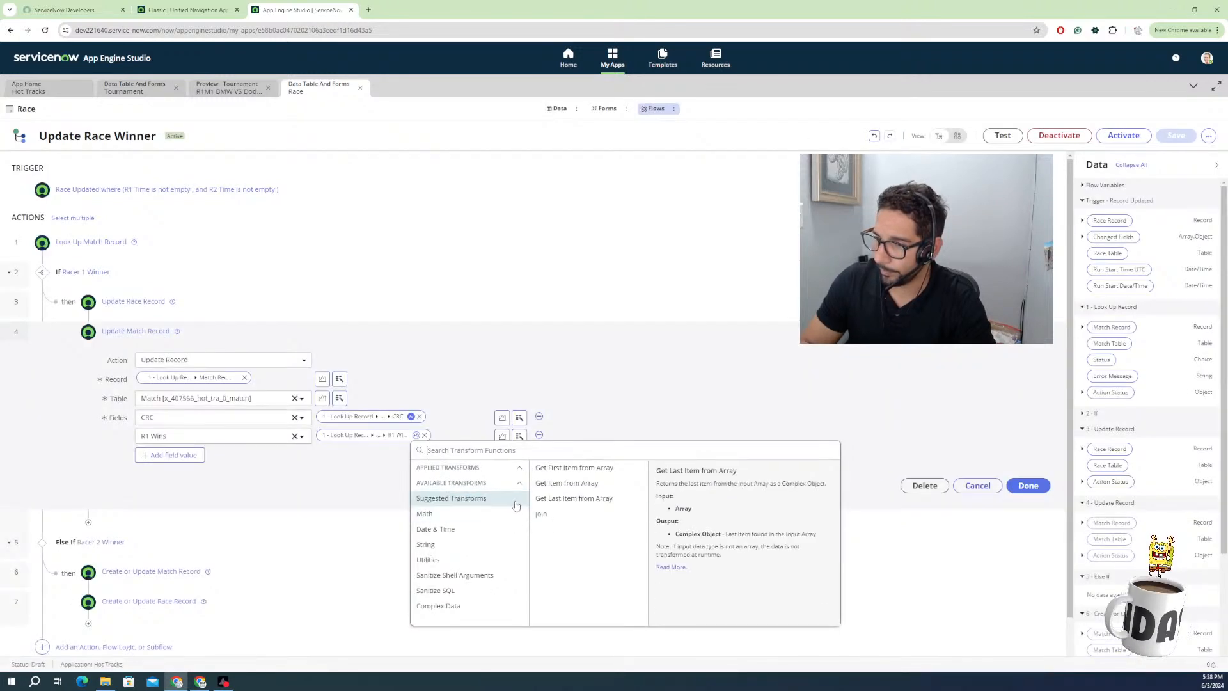
{"action": "left_click", "coordinate": [448, 514]}
{"action": "left_click", "coordinate": [539, 483]}
{"action": "left_click", "coordinate": [702, 589]}
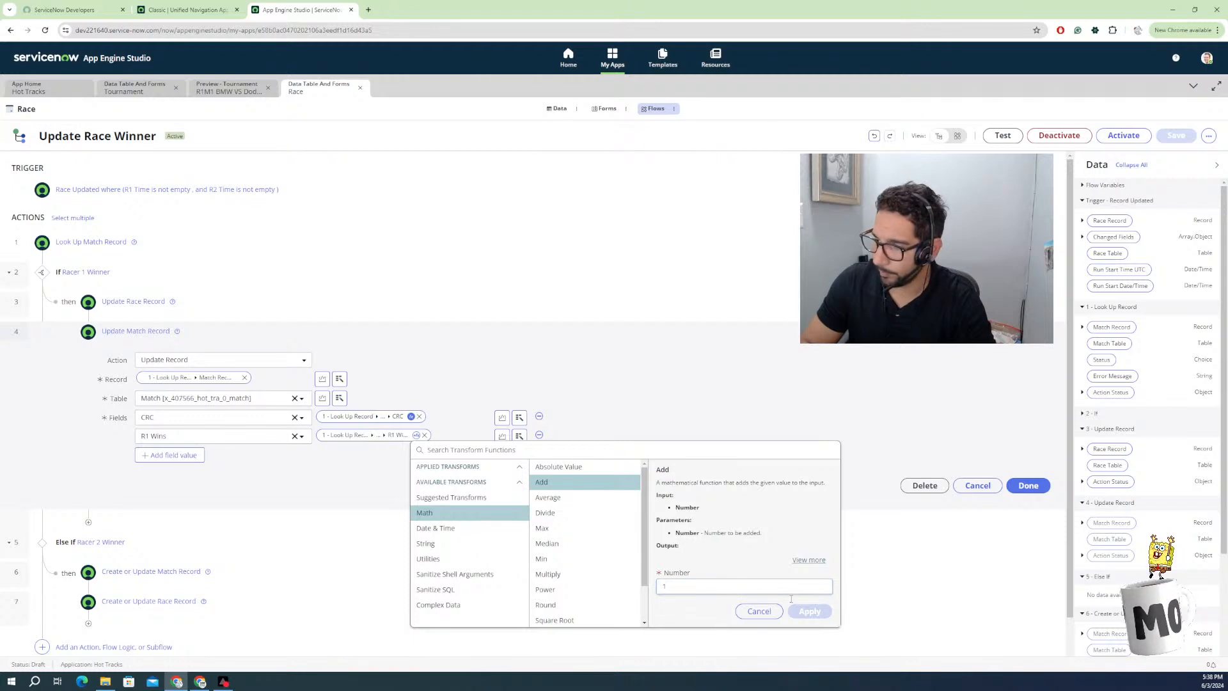
{"action": "left_click", "coordinate": [722, 615]}
{"action": "left_click", "coordinate": [808, 611]}
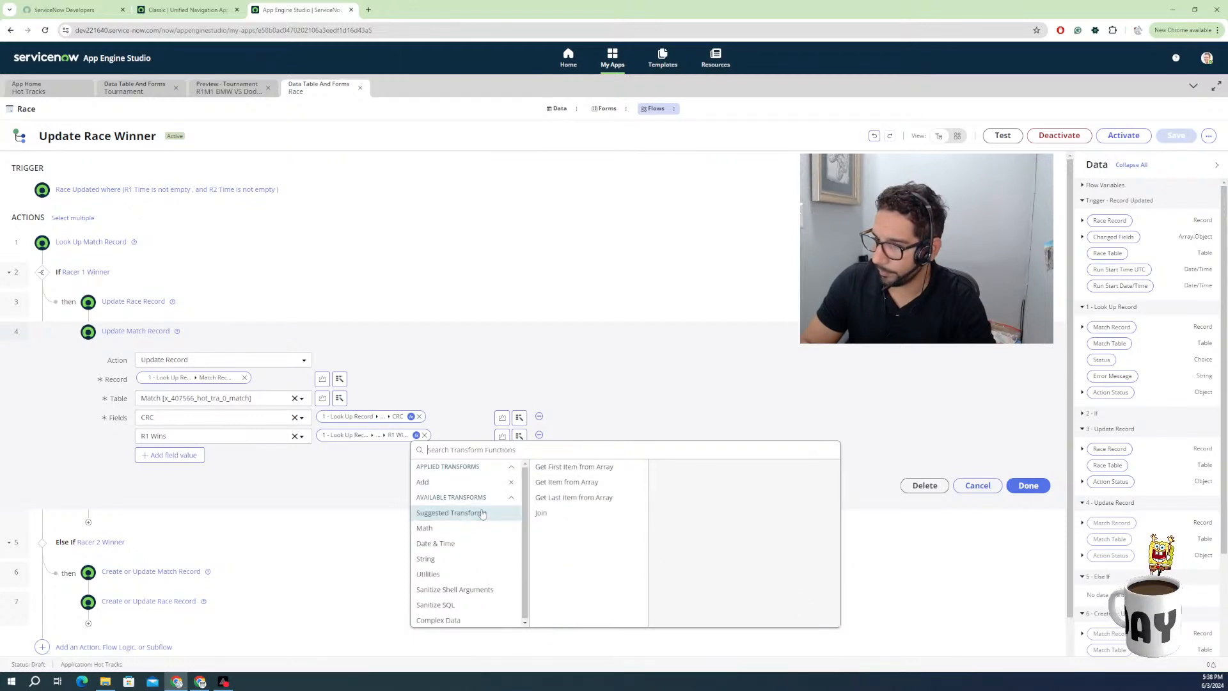
{"action": "left_click", "coordinate": [318, 481]}
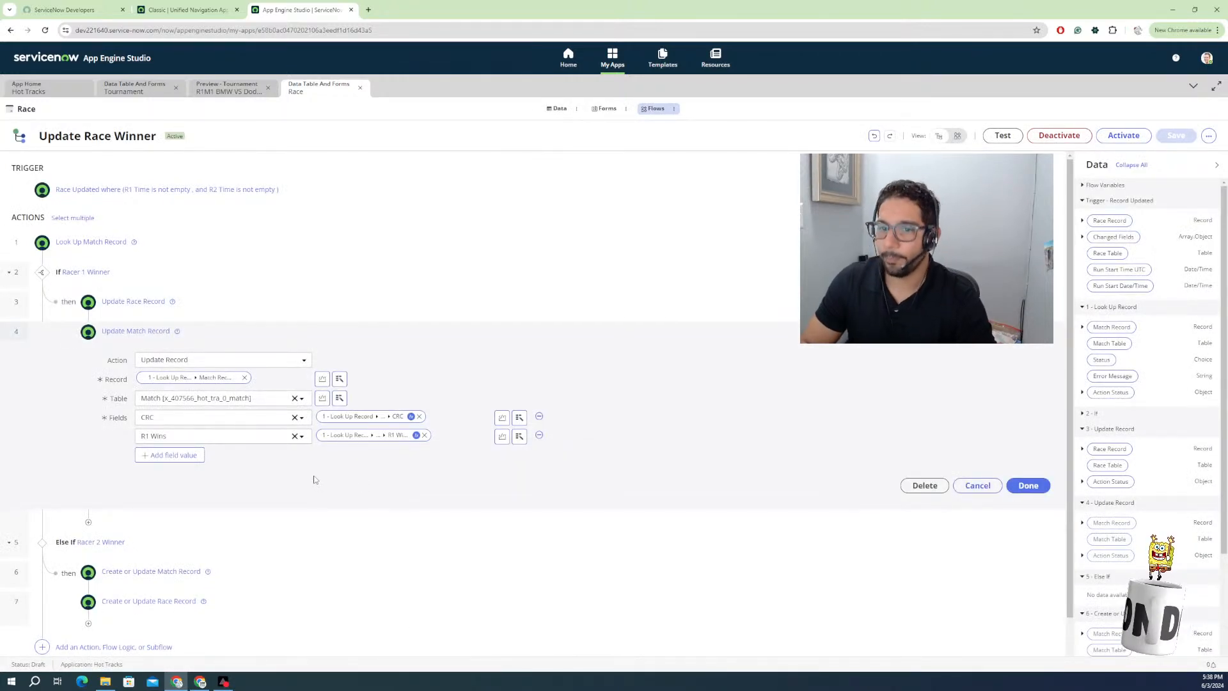
Look through the Match table's fields for anything else to update in the Update Match Record action, leaving no extra field row.
{"action": "left_click", "coordinate": [179, 455]}
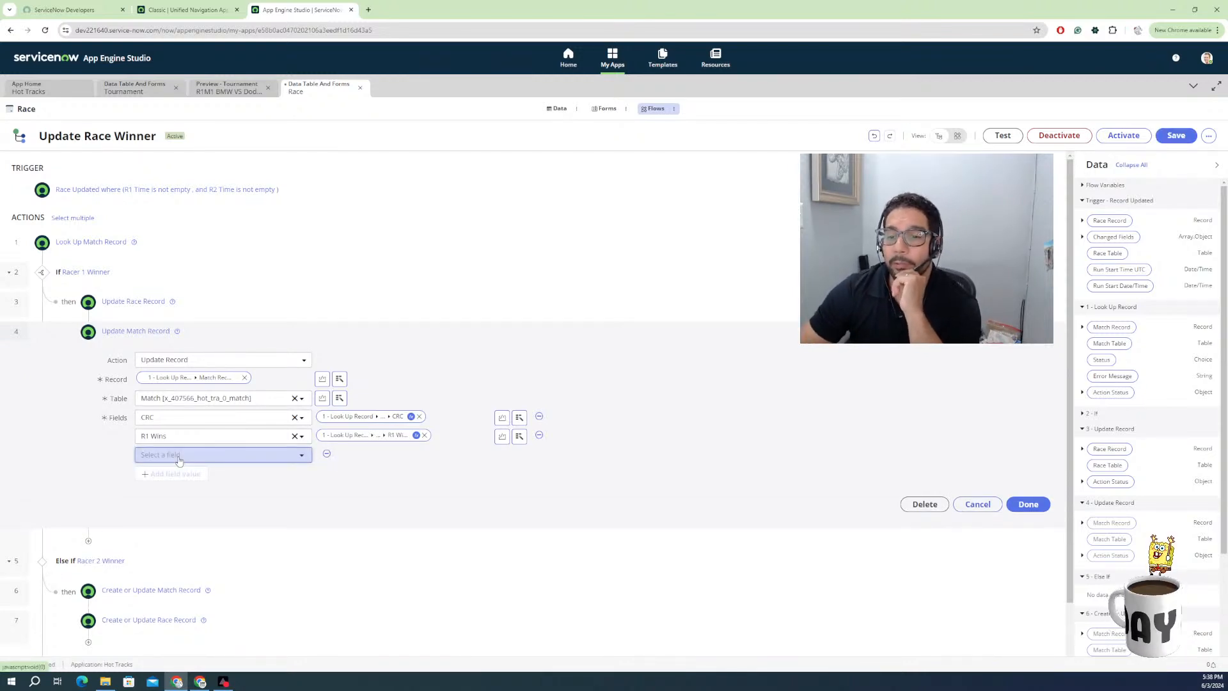
{"action": "left_click", "coordinate": [176, 454]}
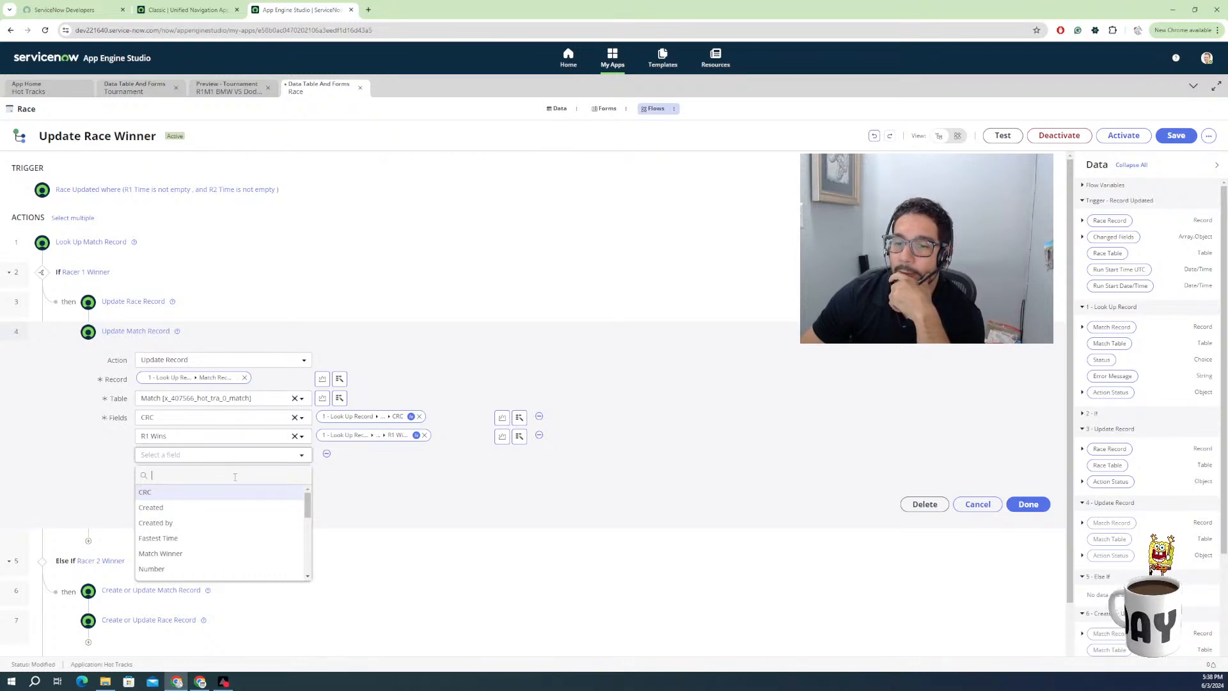
{"action": "left_click", "coordinate": [324, 458]}
{"action": "left_click", "coordinate": [326, 452]}
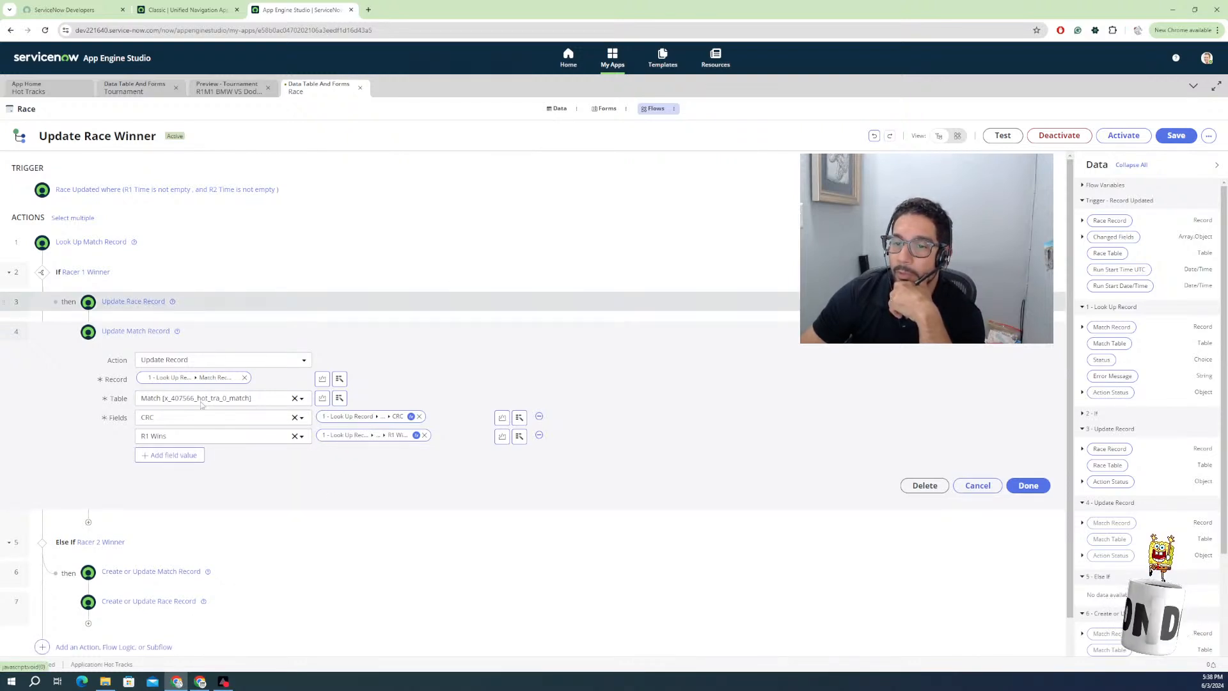
{"action": "left_click", "coordinate": [170, 455]}
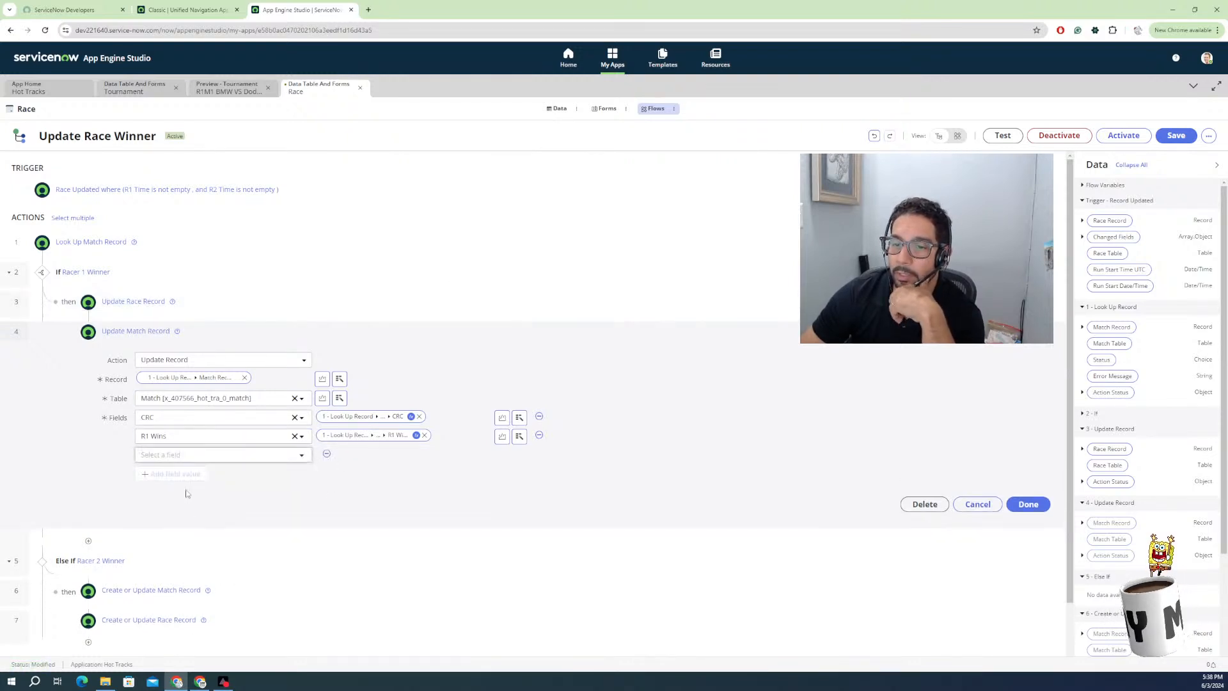
{"action": "left_click", "coordinate": [200, 457]}
{"action": "scroll", "coordinate": [224, 538], "scroll_direction": "down", "scroll_amount": 2}
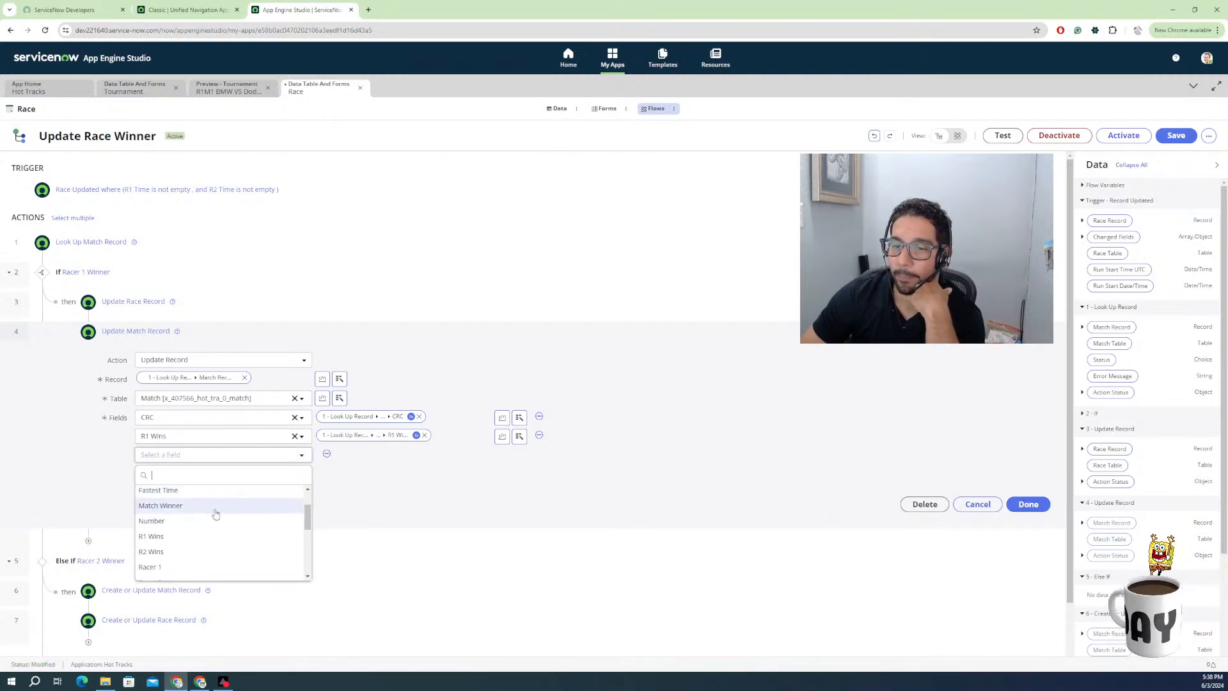
{"action": "scroll", "coordinate": [206, 537], "scroll_direction": "down", "scroll_amount": 2}
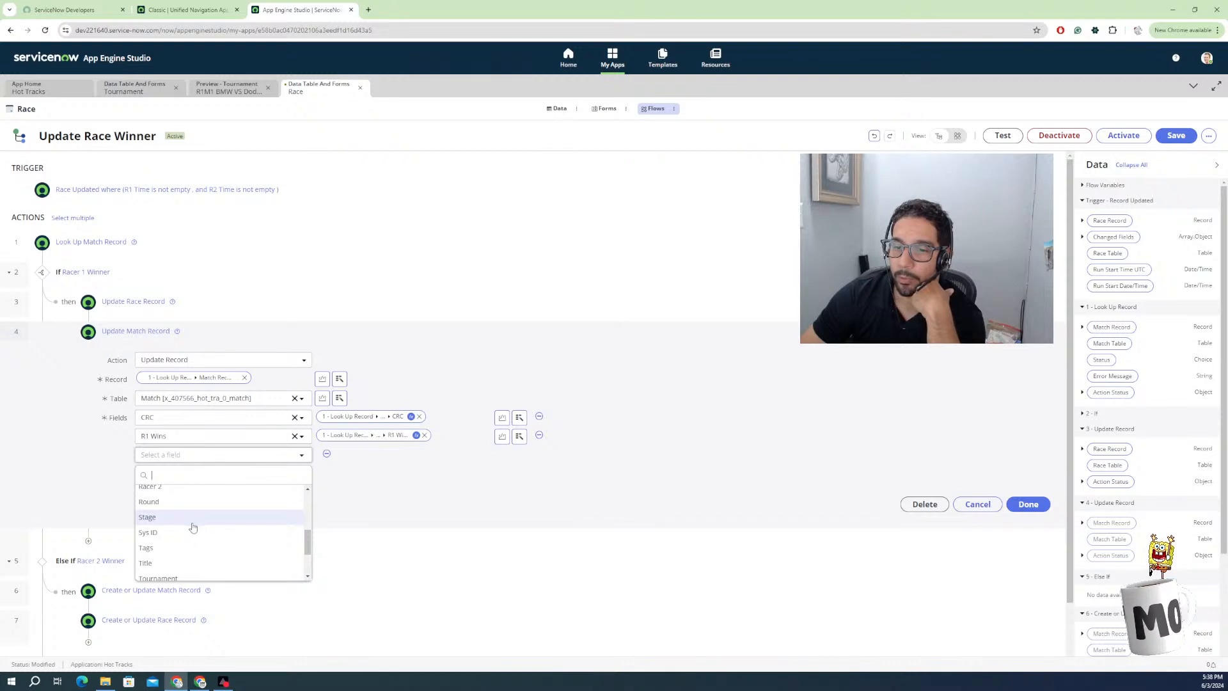
{"action": "scroll", "coordinate": [208, 552], "scroll_direction": "down", "scroll_amount": 2}
{"action": "scroll", "coordinate": [210, 552], "scroll_direction": "down", "scroll_amount": 1}
{"action": "left_click", "coordinate": [381, 505]}
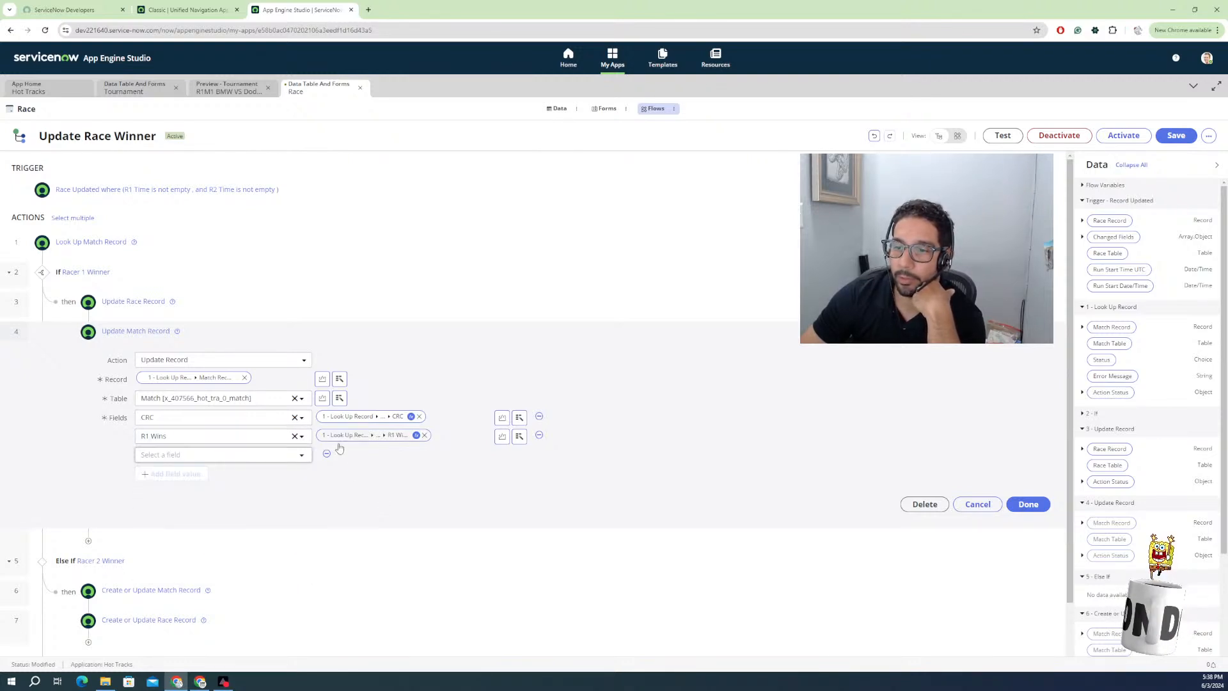
{"action": "left_click", "coordinate": [326, 453]}
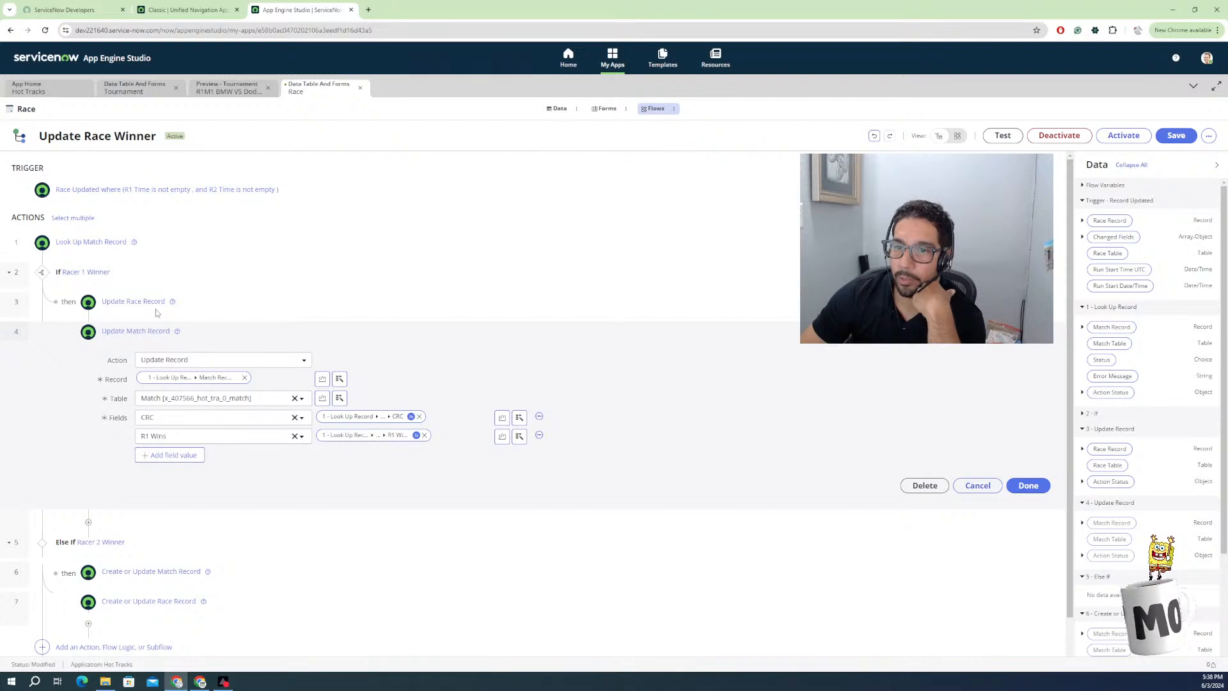
Check which other Race table fields could be updated in the Racer 1 branch's Update Race Record action, leaving only Winner set.
{"action": "left_click", "coordinate": [205, 309]}
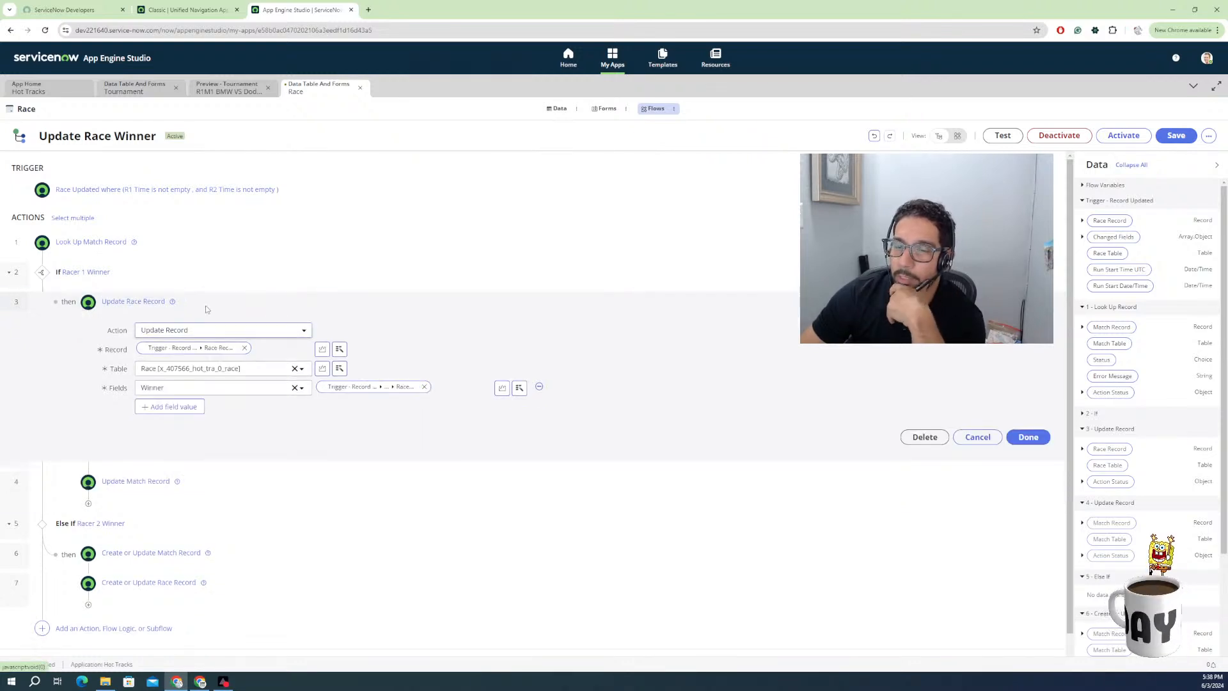
{"action": "left_click", "coordinate": [185, 408]}
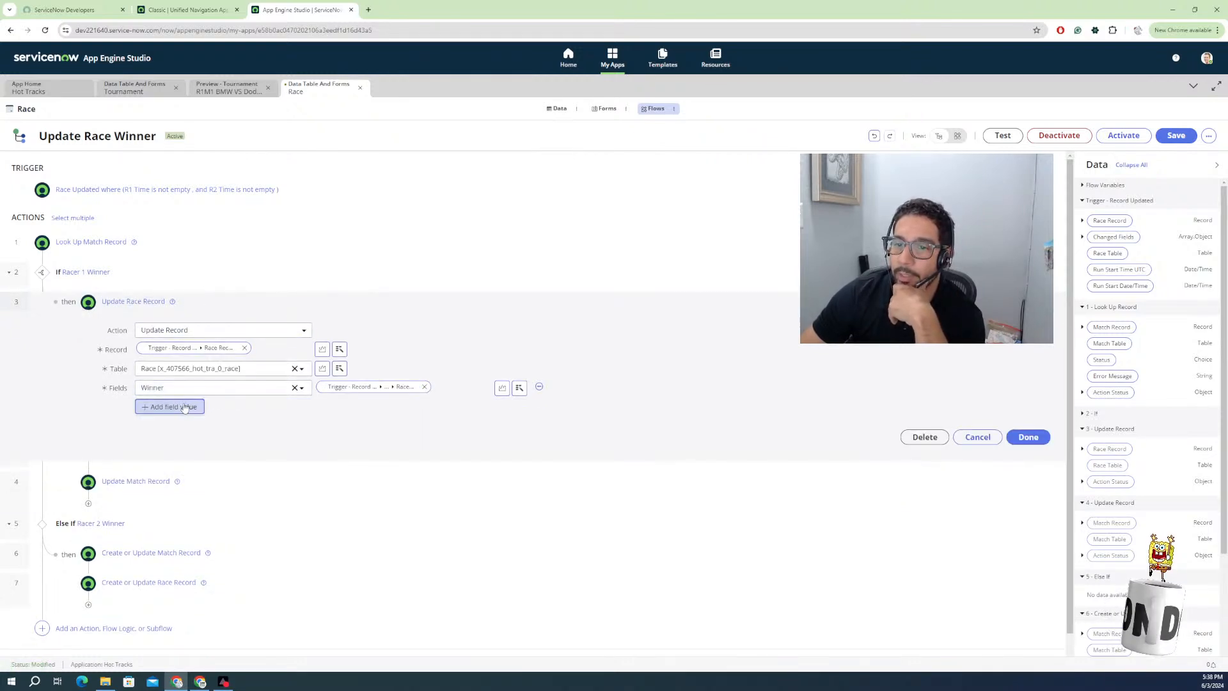
{"action": "left_click", "coordinate": [218, 408]}
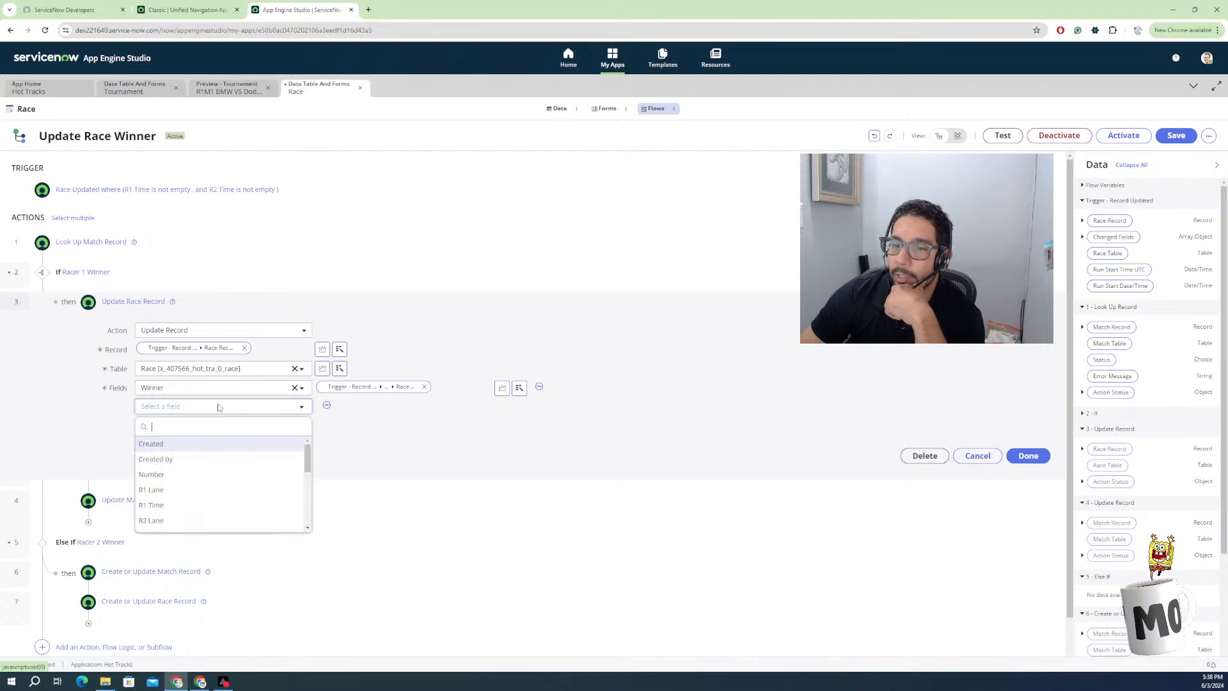
{"action": "scroll", "coordinate": [216, 485], "scroll_direction": "down", "scroll_amount": 3}
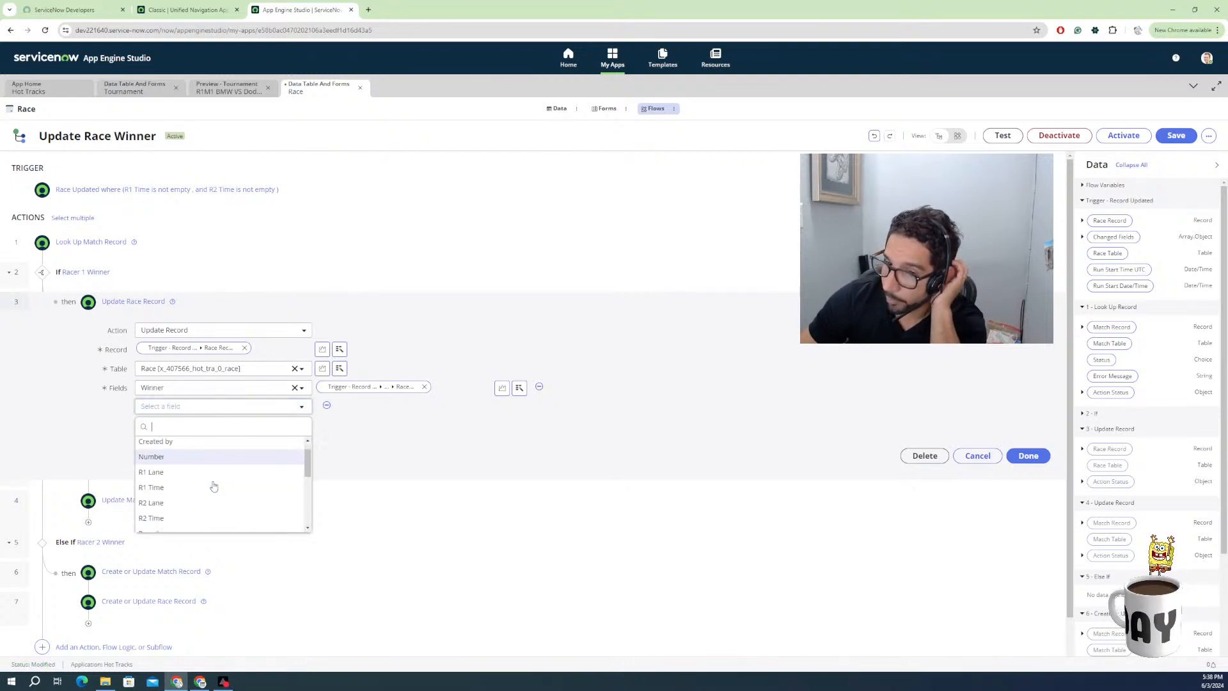
{"action": "scroll", "coordinate": [210, 485], "scroll_direction": "down", "scroll_amount": 3}
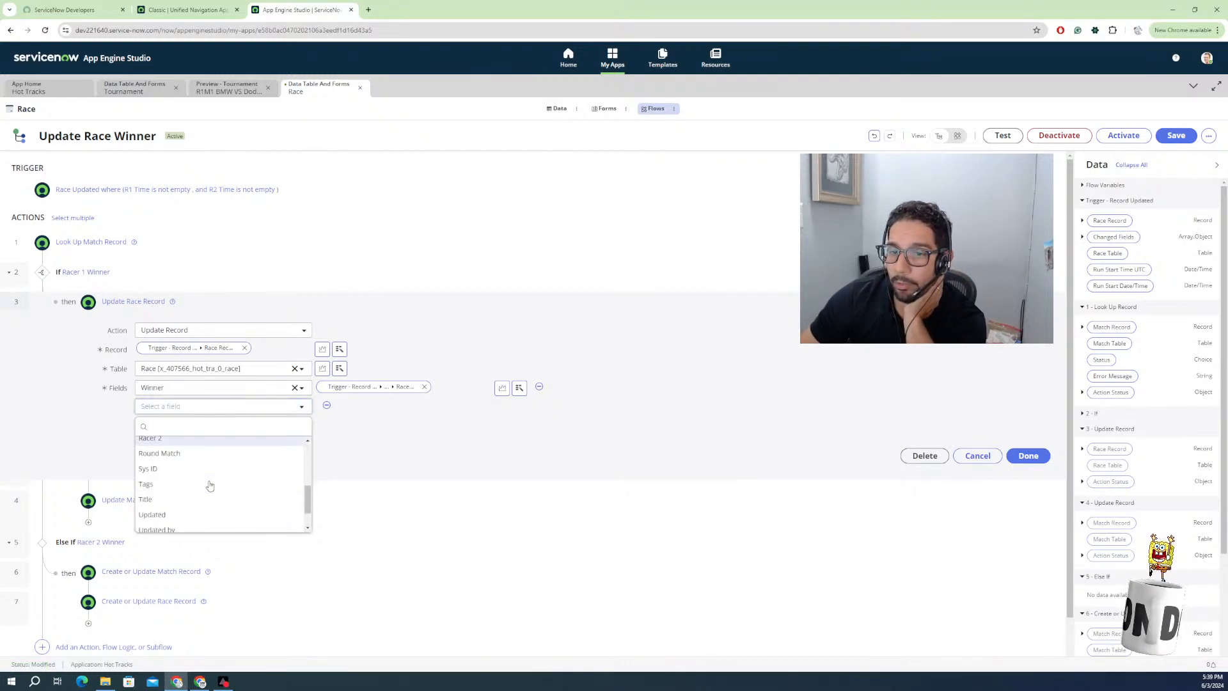
{"action": "scroll", "coordinate": [208, 481], "scroll_direction": "up", "scroll_amount": 6}
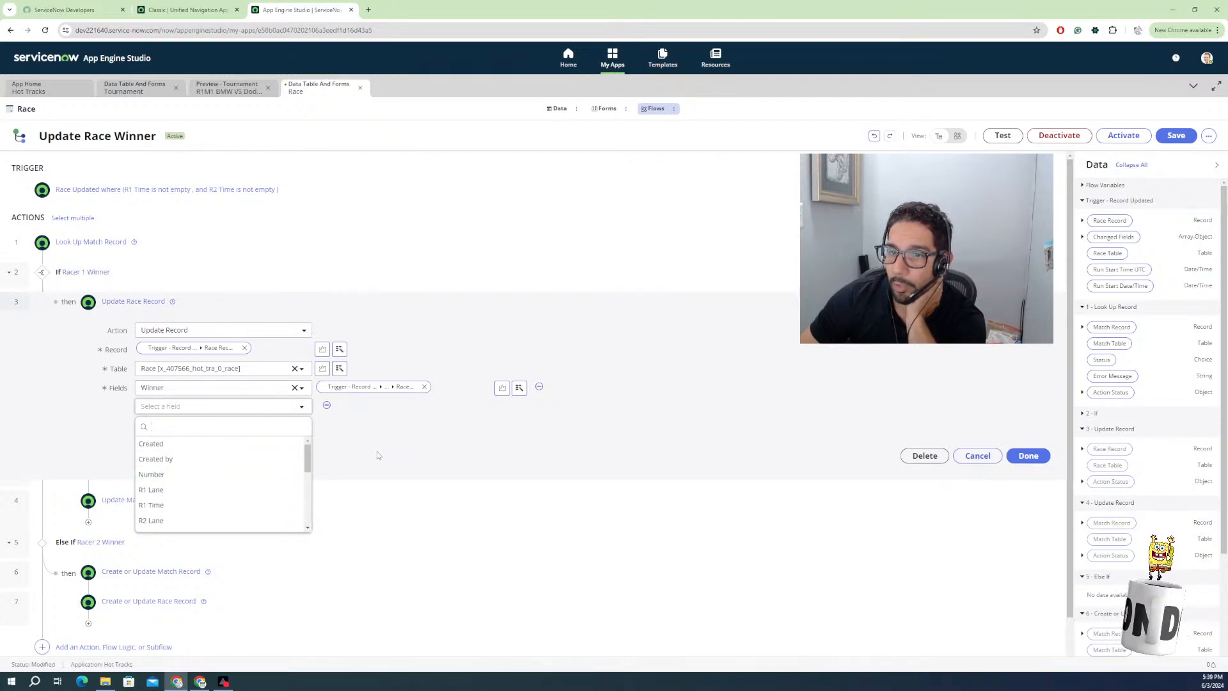
{"action": "scroll", "coordinate": [174, 488], "scroll_direction": "down", "scroll_amount": 1}
{"action": "scroll", "coordinate": [174, 492], "scroll_direction": "down", "scroll_amount": 3}
{"action": "scroll", "coordinate": [176, 503], "scroll_direction": "up", "scroll_amount": 2}
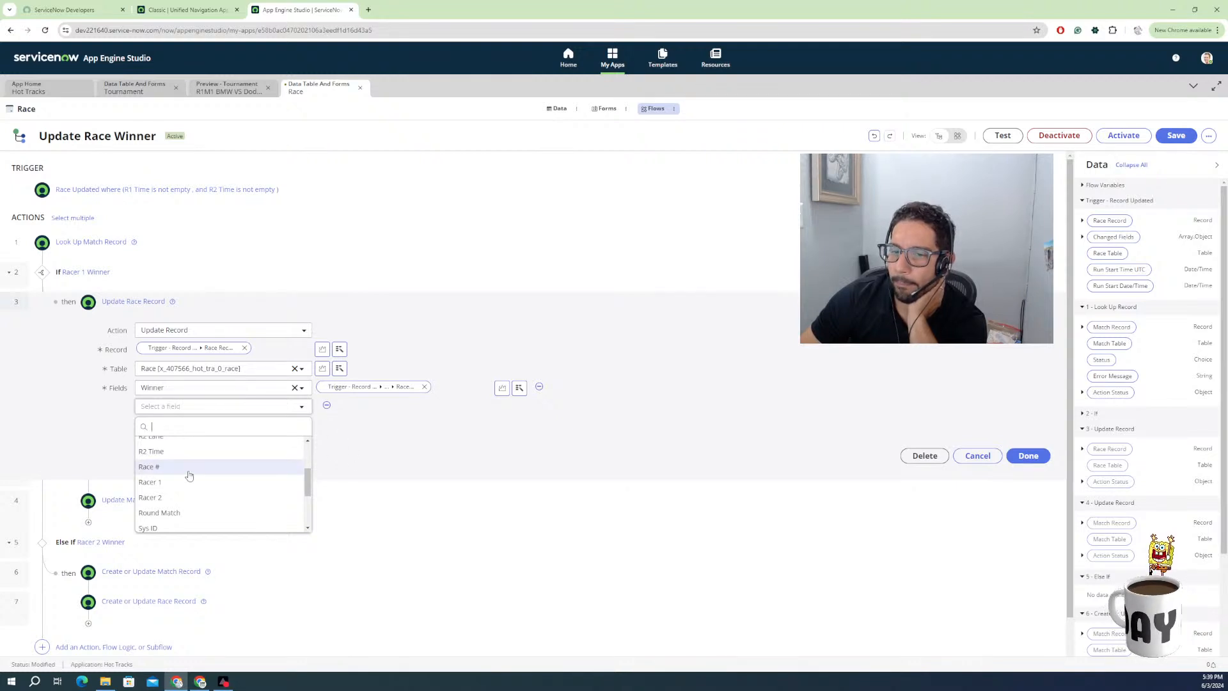
{"action": "scroll", "coordinate": [186, 476], "scroll_direction": "up", "scroll_amount": 1}
{"action": "left_click", "coordinate": [326, 406]}
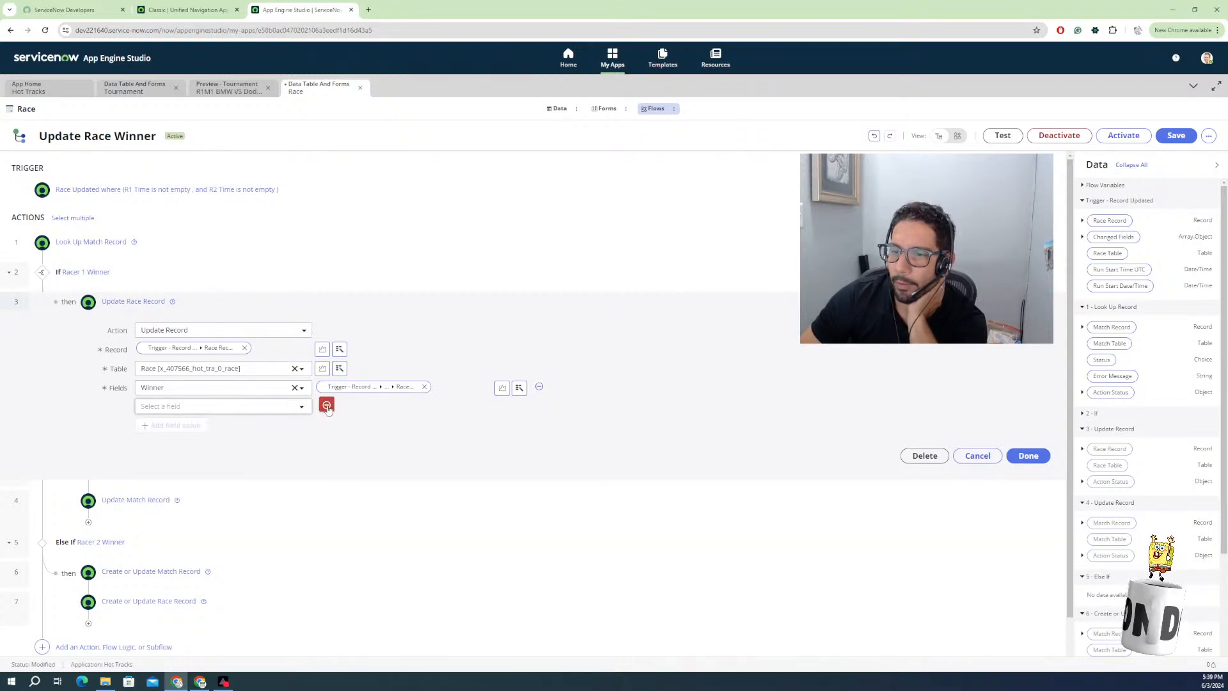
{"action": "left_click", "coordinate": [326, 404]}
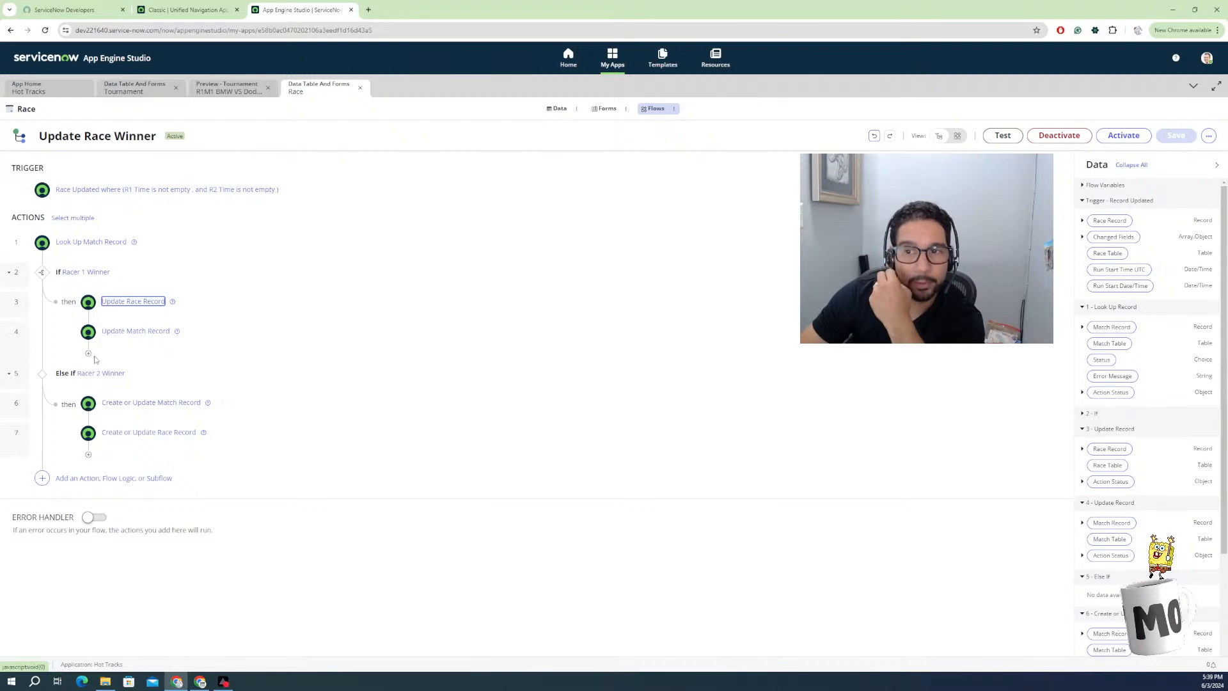
Add an Update Record action after Update Match Record in the Racer 1 Winner branch.
{"action": "left_click", "coordinate": [89, 355]}
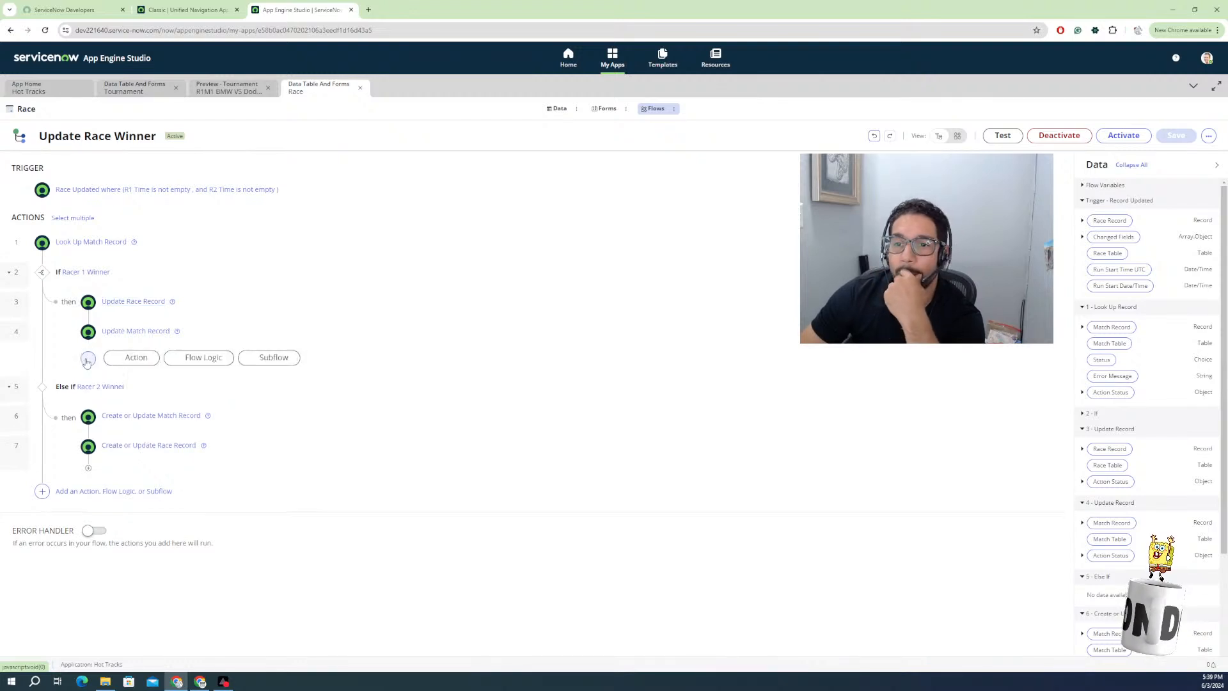
{"action": "left_click", "coordinate": [138, 362]}
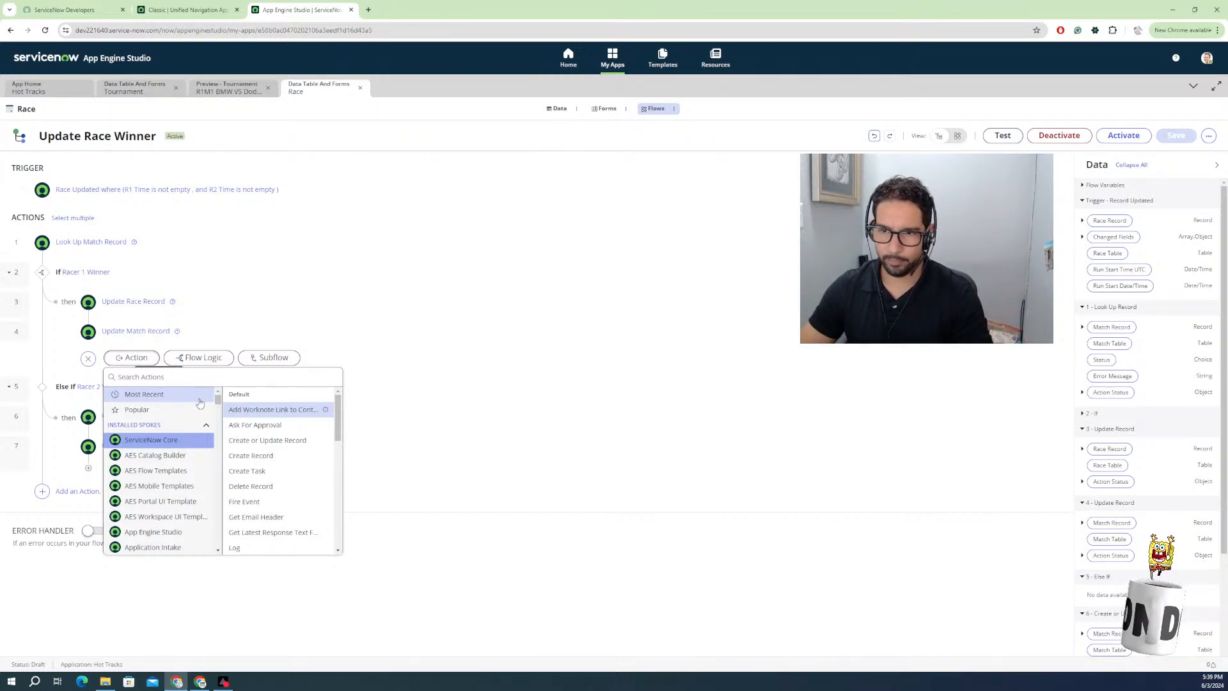
{"action": "left_click", "coordinate": [179, 376]}
{"action": "type", "text": "uda"}
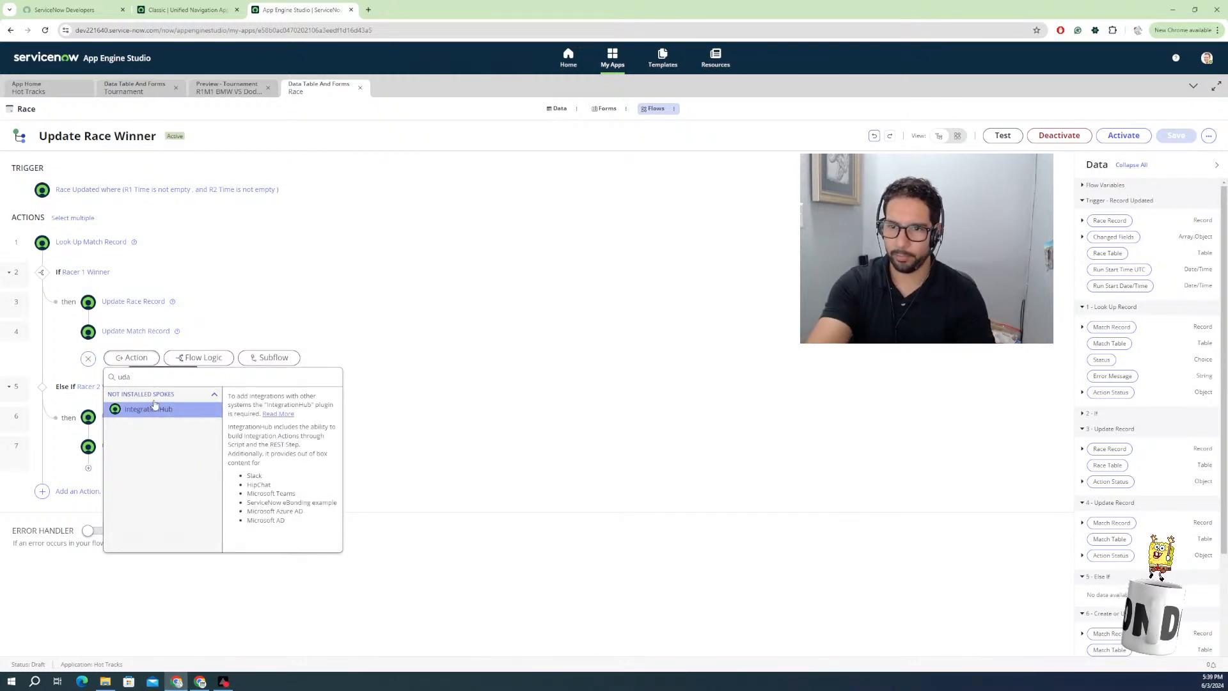
{"action": "key", "text": "BackSpace"}
{"action": "key", "text": "BackSpace"}
{"action": "type", "text": "pdate"}
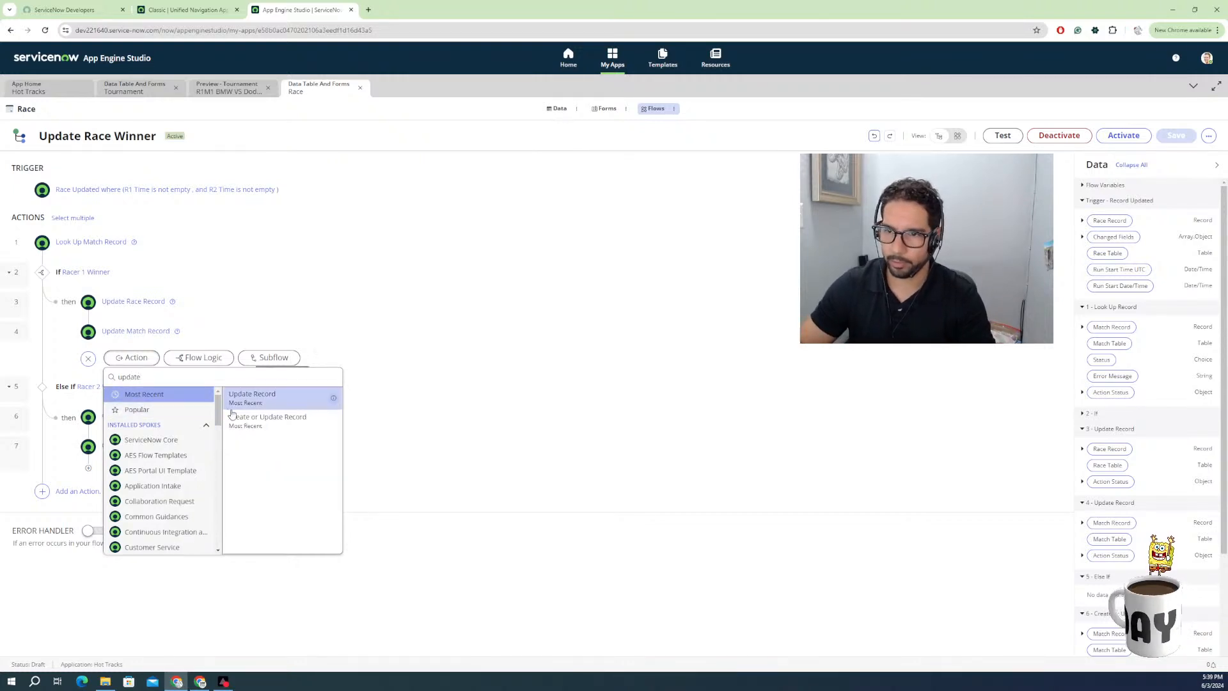
{"action": "left_click", "coordinate": [250, 401]}
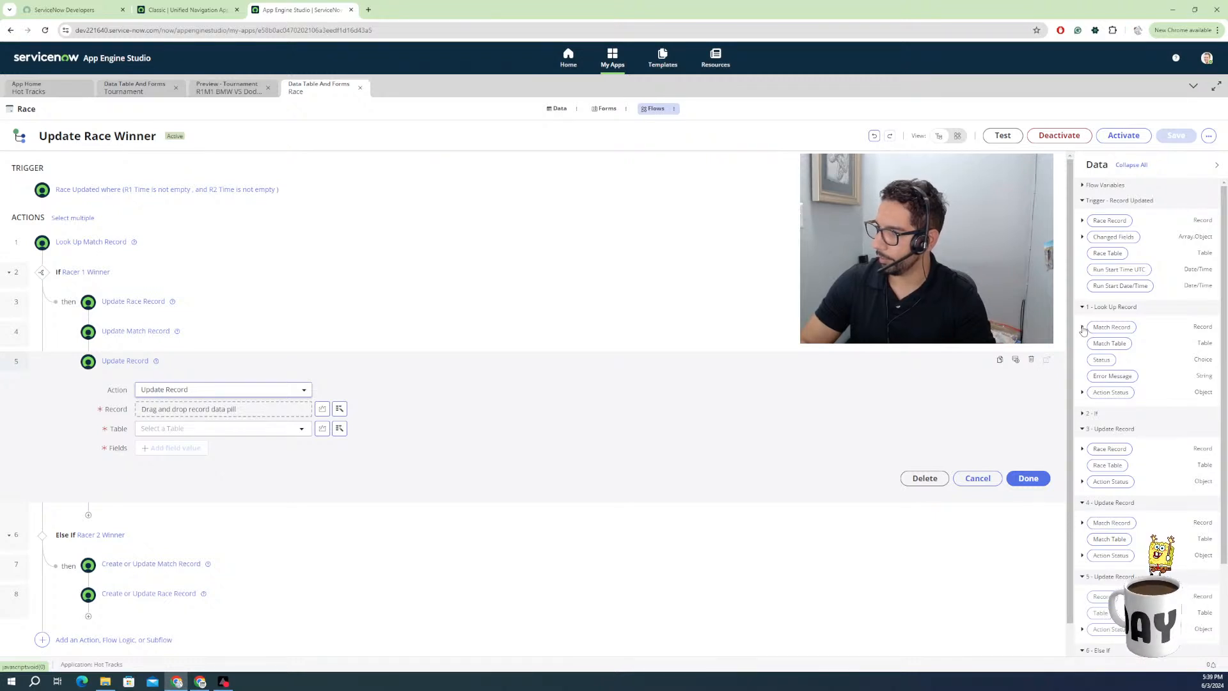
Look through the trigger Race Record's Racer 1 data, including its Driver fields, for a race wins value to update.
{"action": "left_click", "coordinate": [1082, 221]}
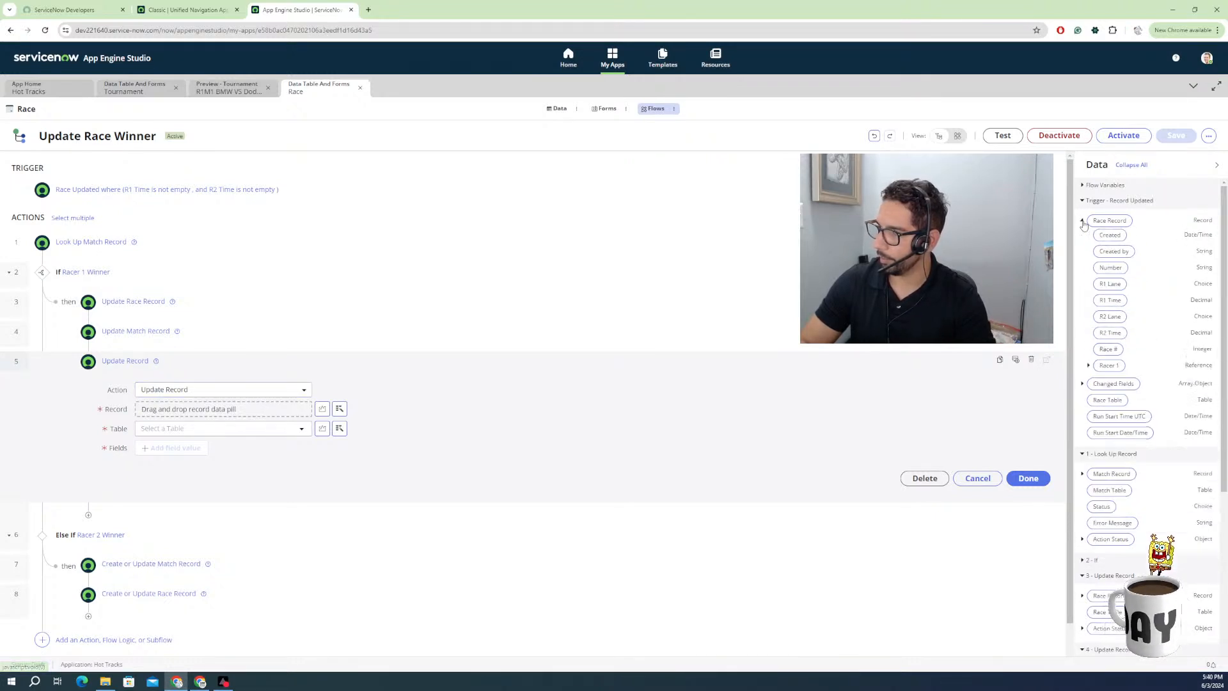
{"action": "left_click", "coordinate": [1088, 368]}
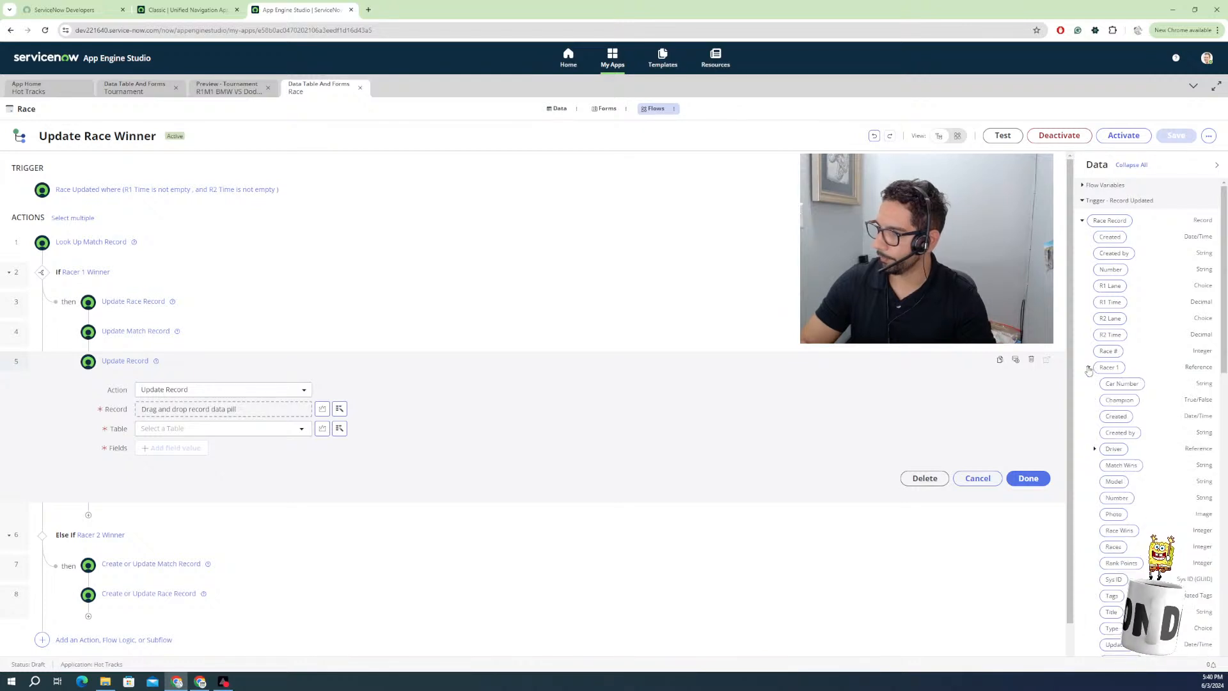
{"action": "left_click", "coordinate": [1095, 450]}
{"action": "scroll", "coordinate": [1103, 470], "scroll_direction": "down", "scroll_amount": 3}
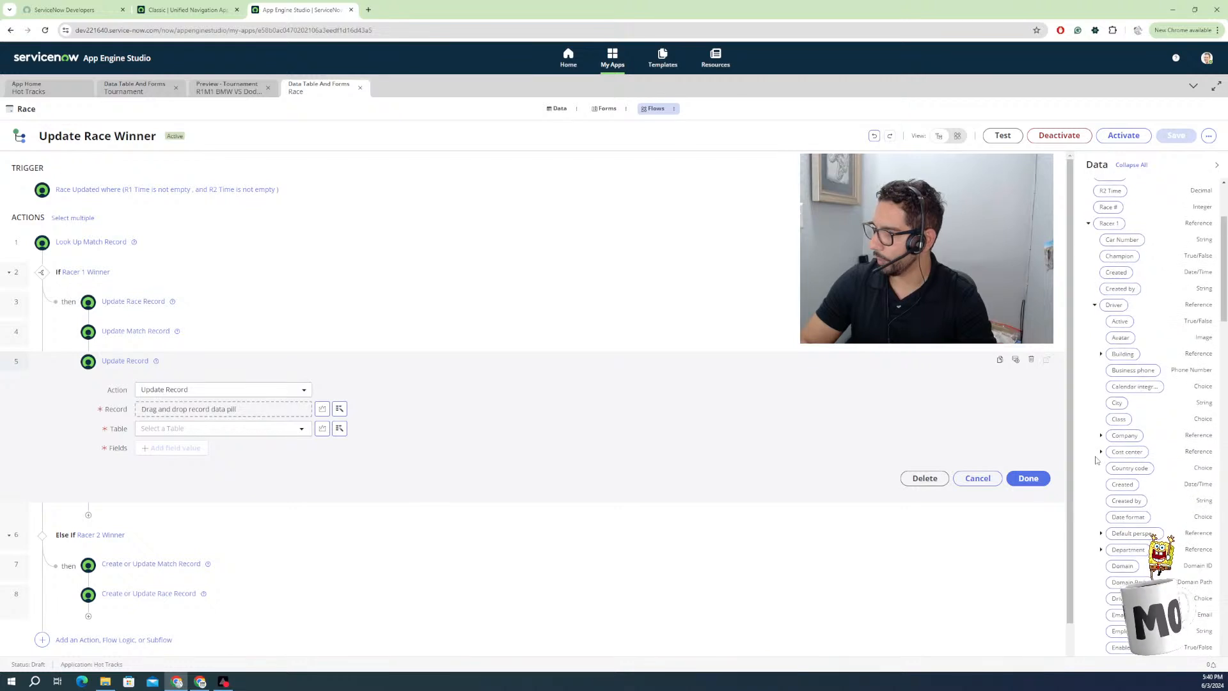
{"action": "scroll", "coordinate": [1098, 473], "scroll_direction": "down", "scroll_amount": 1}
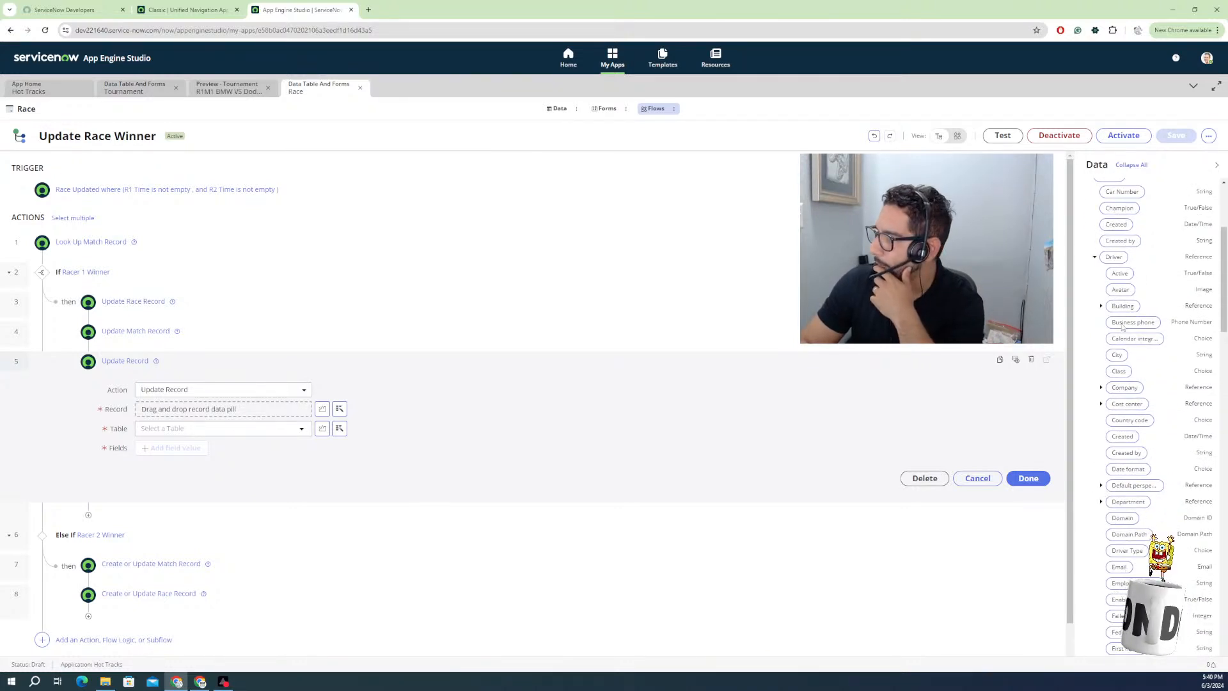
{"action": "scroll", "coordinate": [1099, 474], "scroll_direction": "down", "scroll_amount": 1}
{"action": "scroll", "coordinate": [1099, 475], "scroll_direction": "down", "scroll_amount": 5}
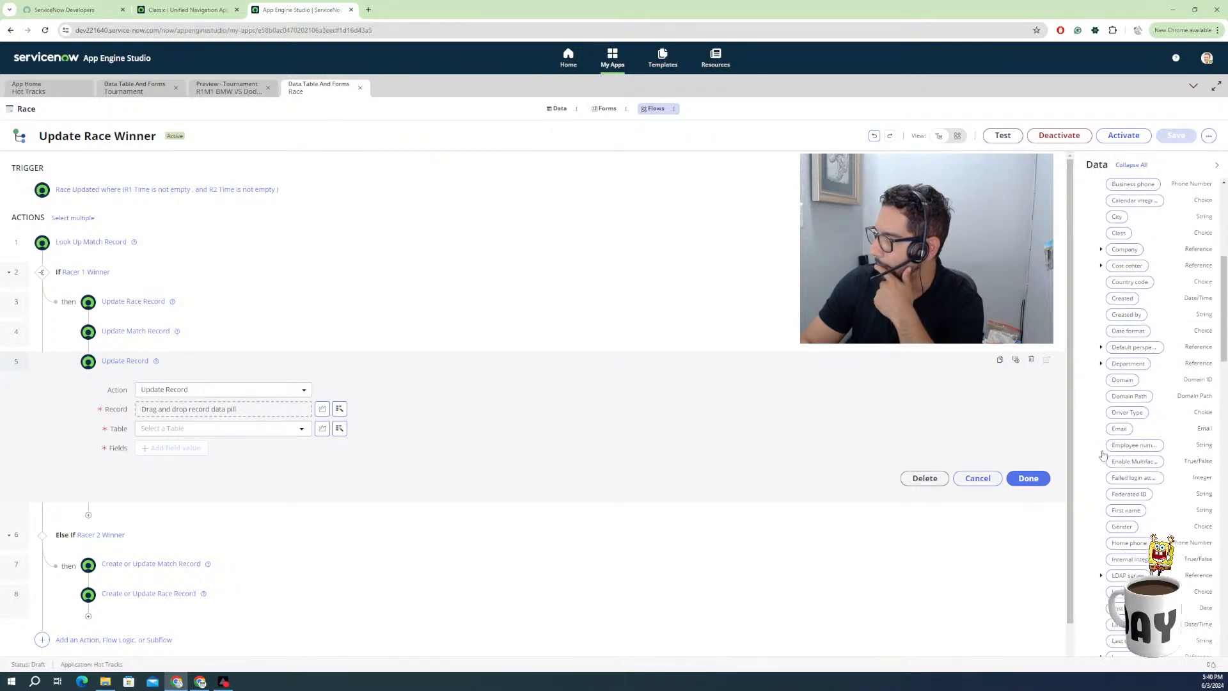
{"action": "scroll", "coordinate": [1101, 452], "scroll_direction": "down", "scroll_amount": 4}
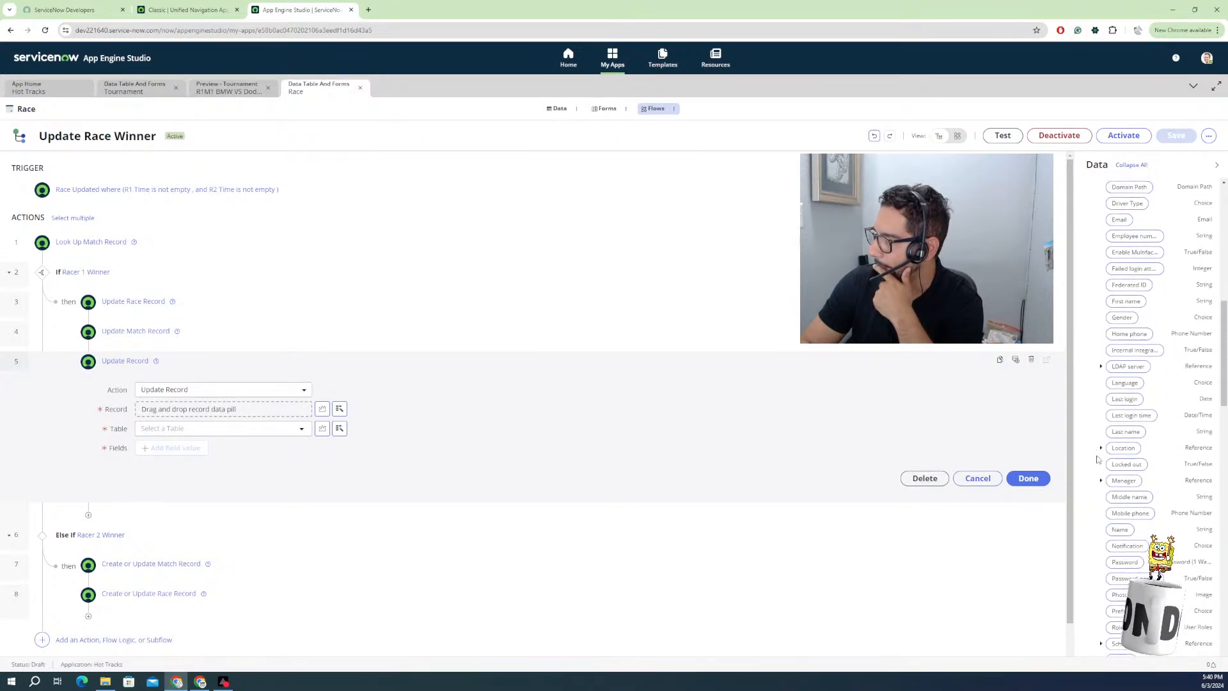
{"action": "scroll", "coordinate": [1097, 459], "scroll_direction": "down", "scroll_amount": 4}
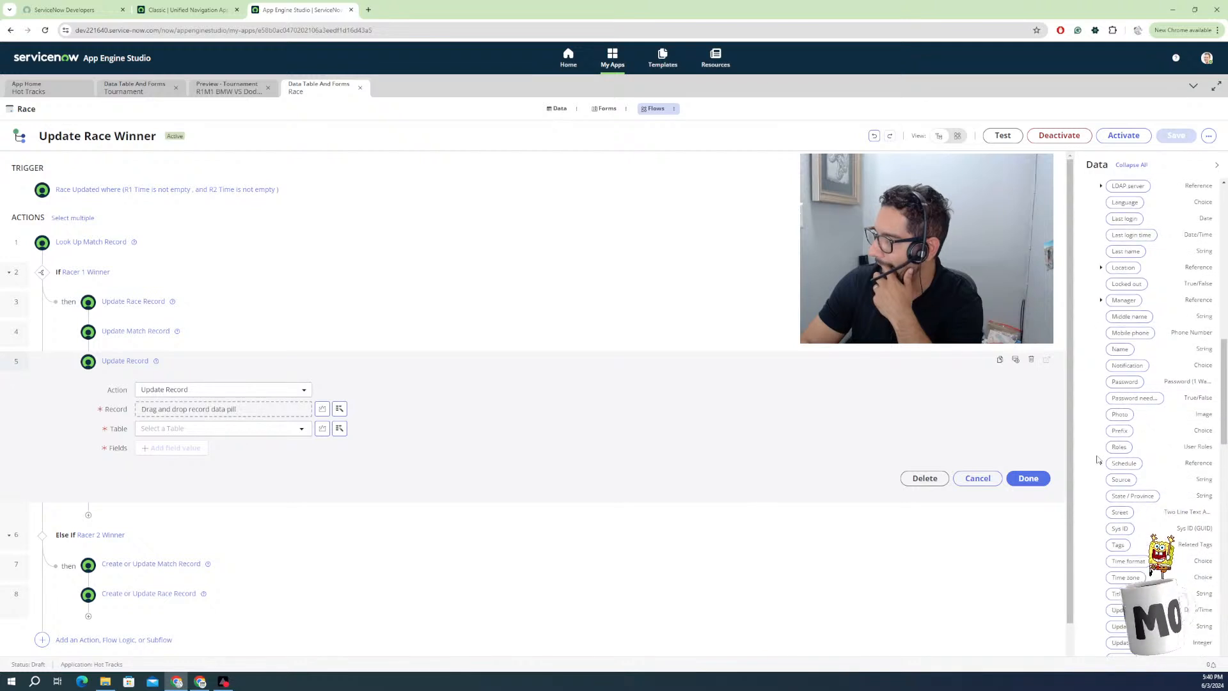
{"action": "scroll", "coordinate": [1098, 459], "scroll_direction": "down", "scroll_amount": 3}
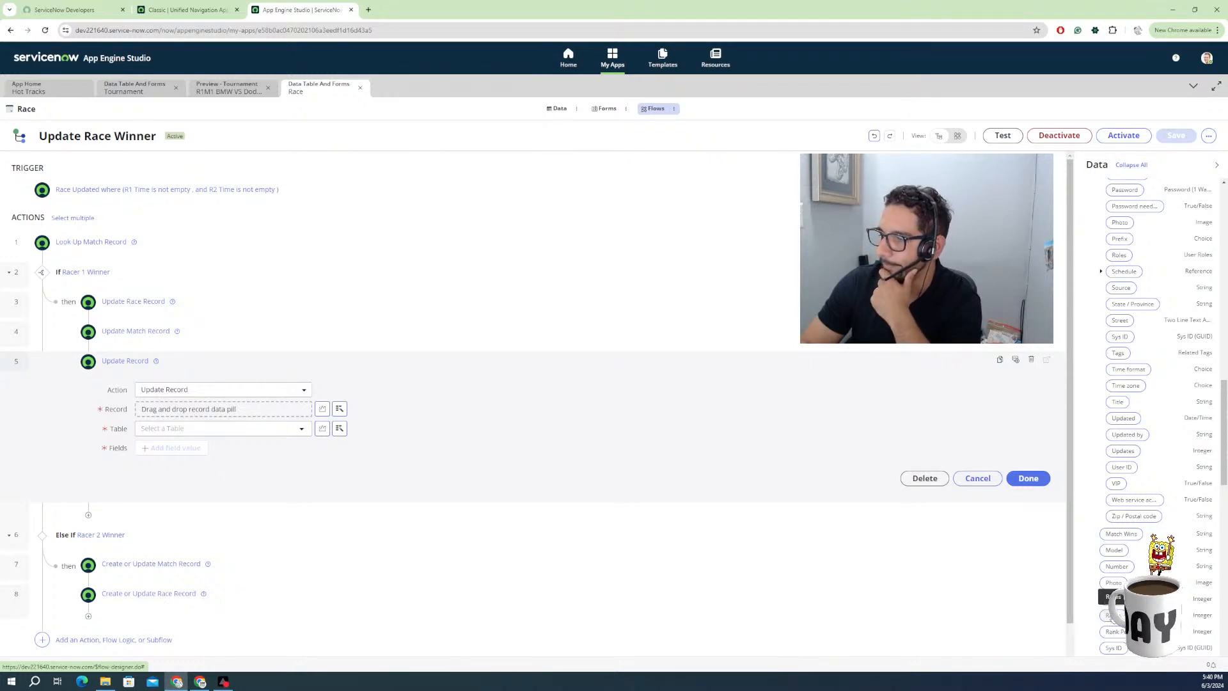
{"action": "scroll", "coordinate": [1108, 521], "scroll_direction": "down", "scroll_amount": 1}
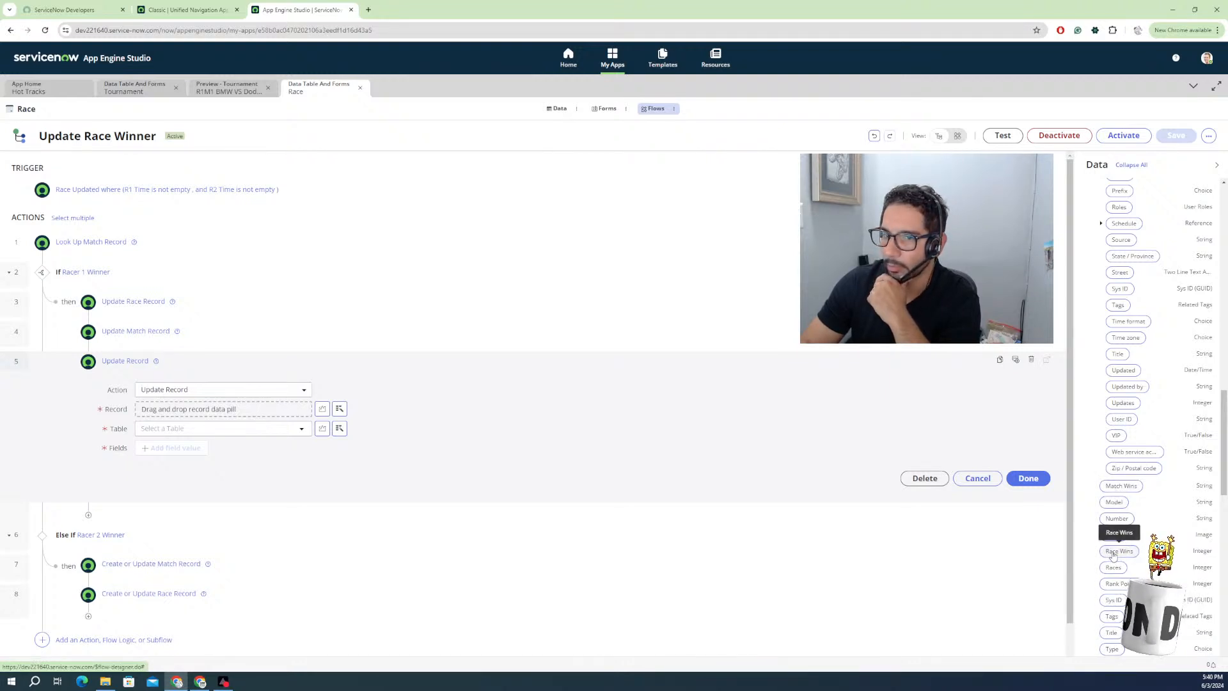
{"action": "mouse_move", "coordinate": [1112, 554]}
{"action": "left_mouse_down"}
{"action": "mouse_move", "coordinate": [251, 384]}
{"action": "mouse_move", "coordinate": [221, 453]}
{"action": "mouse_move", "coordinate": [215, 412]}
{"action": "mouse_move", "coordinate": [1124, 552]}
{"action": "left_mouse_up"}
Set the new Update Record action's record to the Driver of Racer 1 from the trigger's Race Record.
{"action": "scroll", "coordinate": [1119, 247], "scroll_direction": "up", "scroll_amount": 4}
{"action": "scroll", "coordinate": [1111, 258], "scroll_direction": "up", "scroll_amount": 7}
{"action": "scroll", "coordinate": [1108, 265], "scroll_direction": "up", "scroll_amount": 2}
{"action": "left_click_drag", "start_coordinate": [1120, 356], "coordinate": [218, 416]}
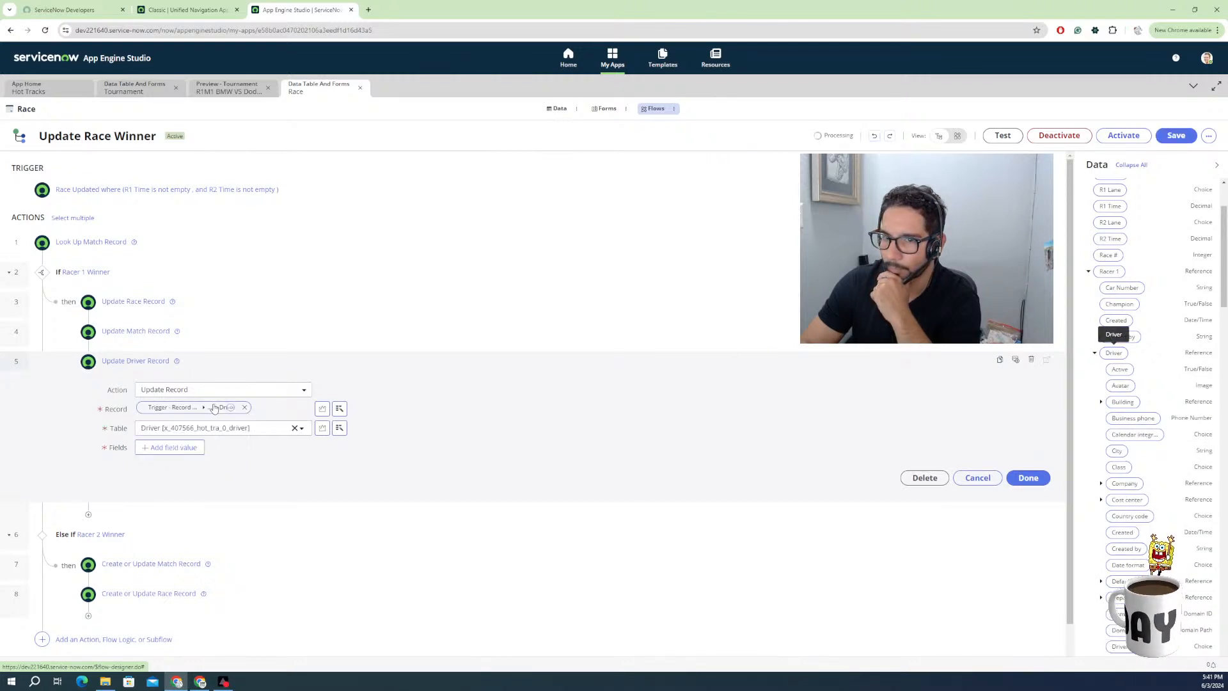
Add a field row to the Update Driver Record action and search its fields for "race" and "wi".
{"action": "left_click", "coordinate": [169, 447]}
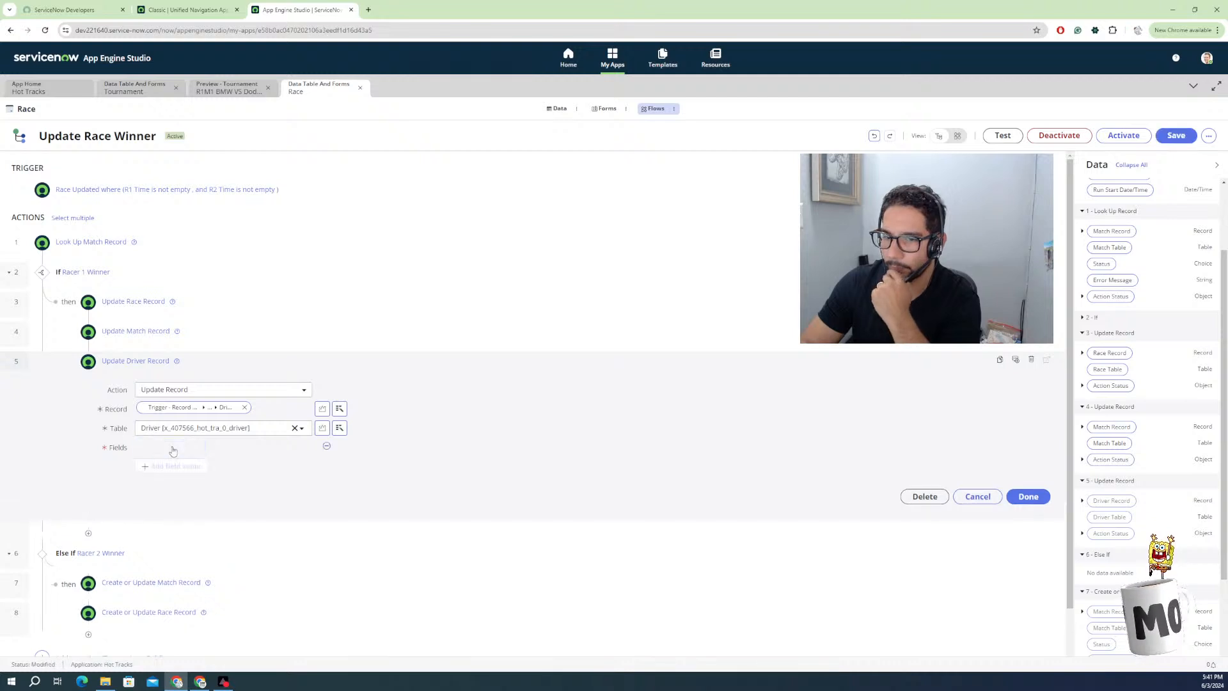
{"action": "left_click", "coordinate": [184, 447]}
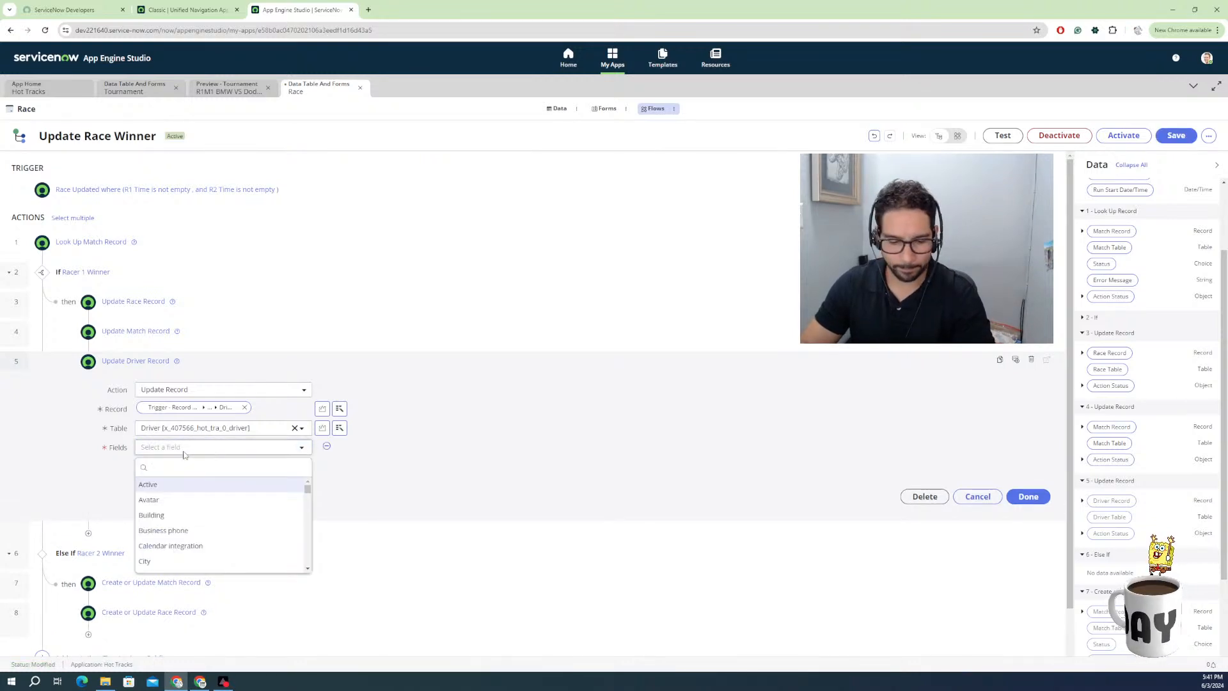
{"action": "type", "text": "race"}
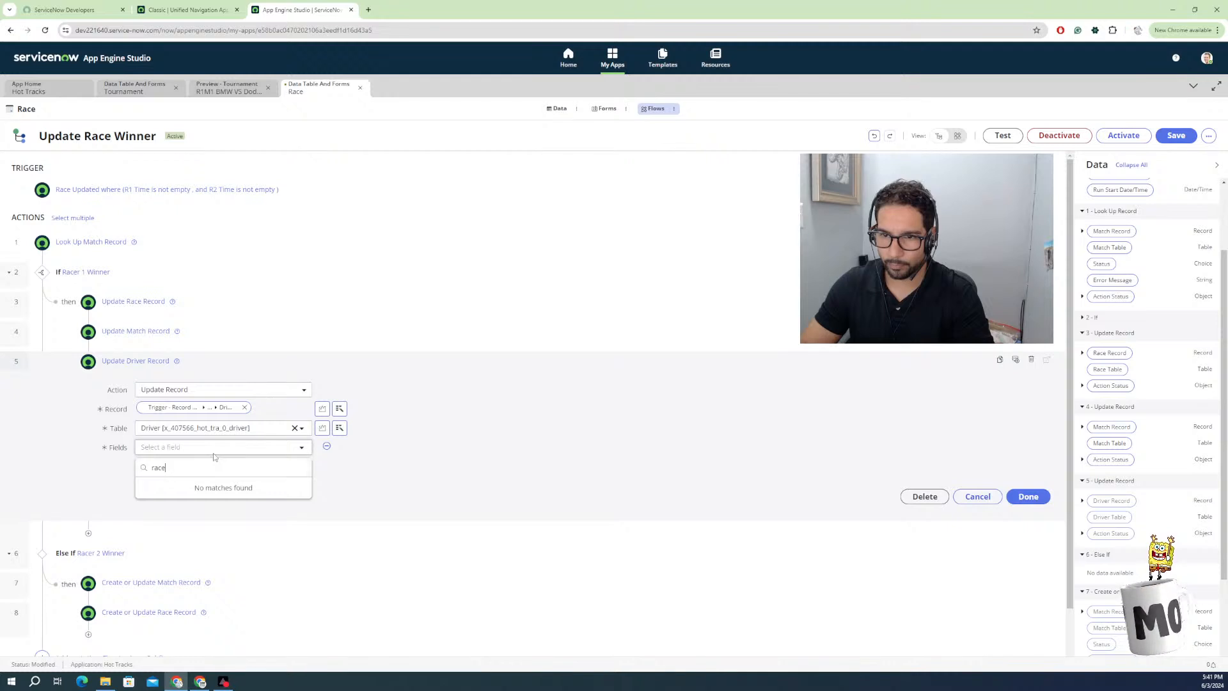
{"action": "left_click", "coordinate": [249, 449]}
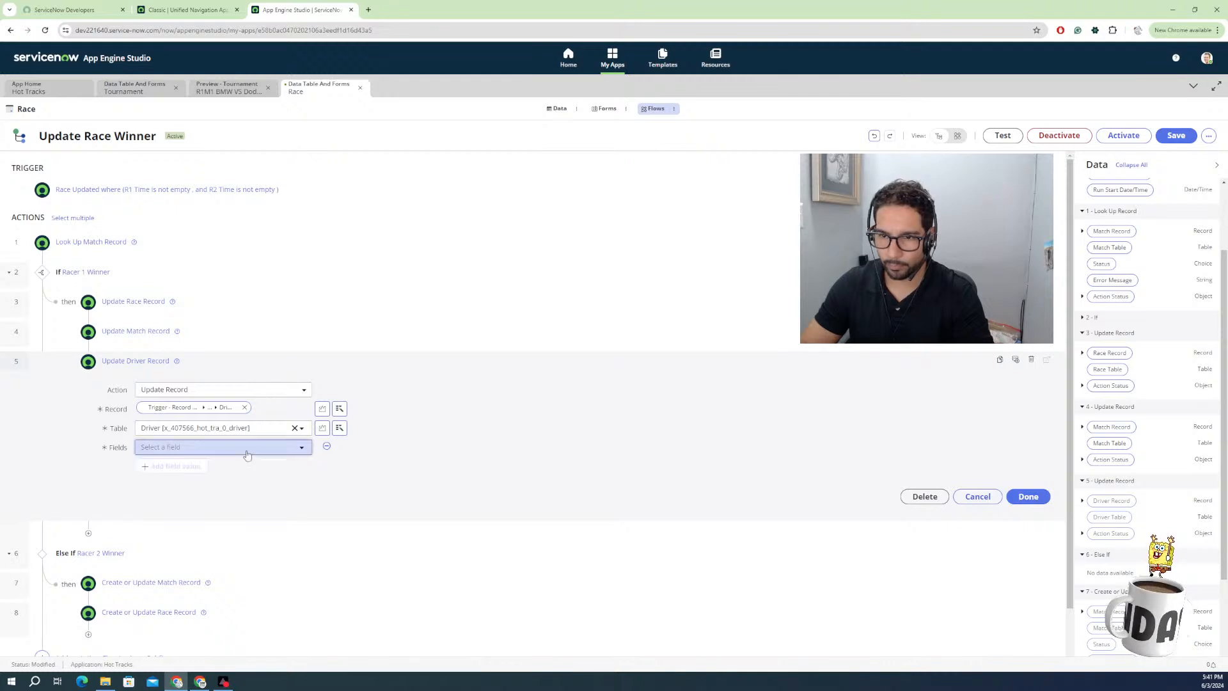
{"action": "left_click", "coordinate": [209, 449]}
{"action": "type", "text": "i"}
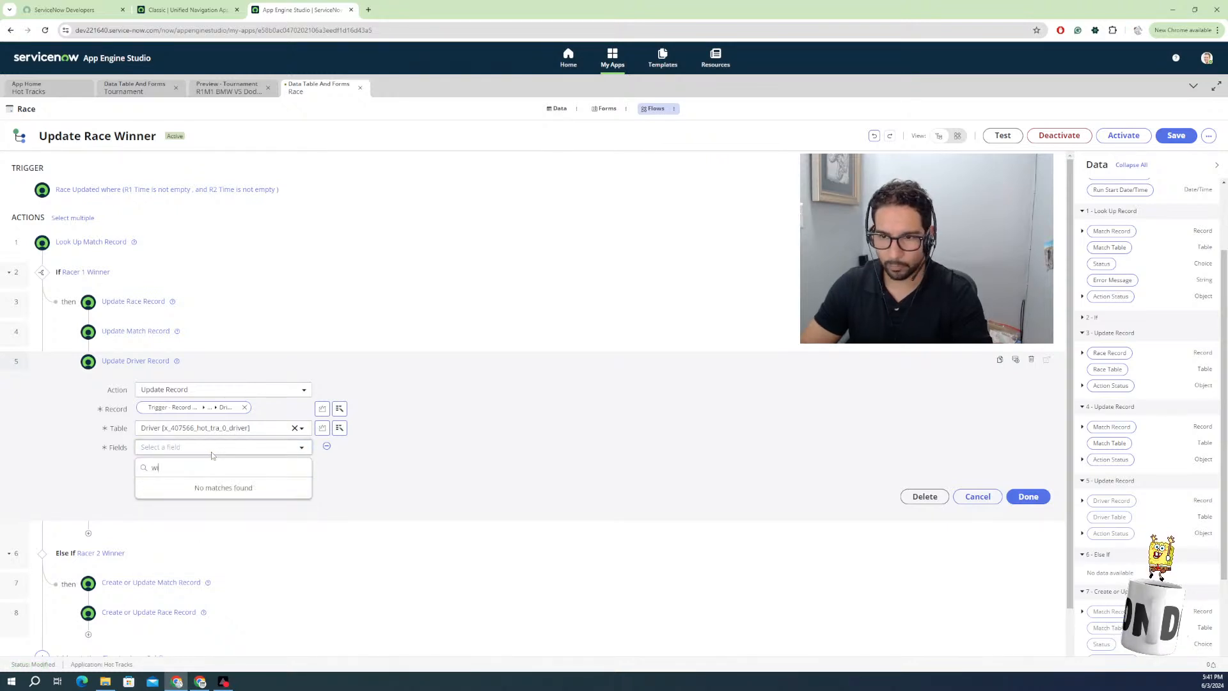
{"action": "key", "text": "BackSpace"}
{"action": "key", "text": "BackSpace"}
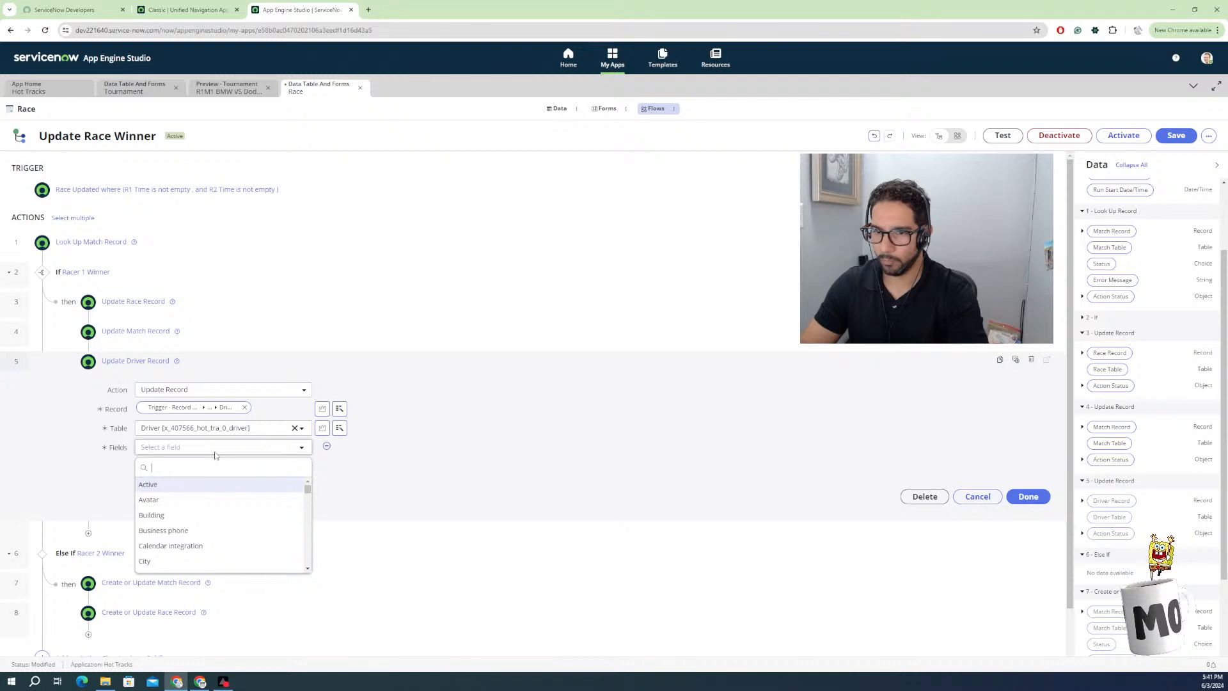
{"action": "left_click", "coordinate": [344, 456]}
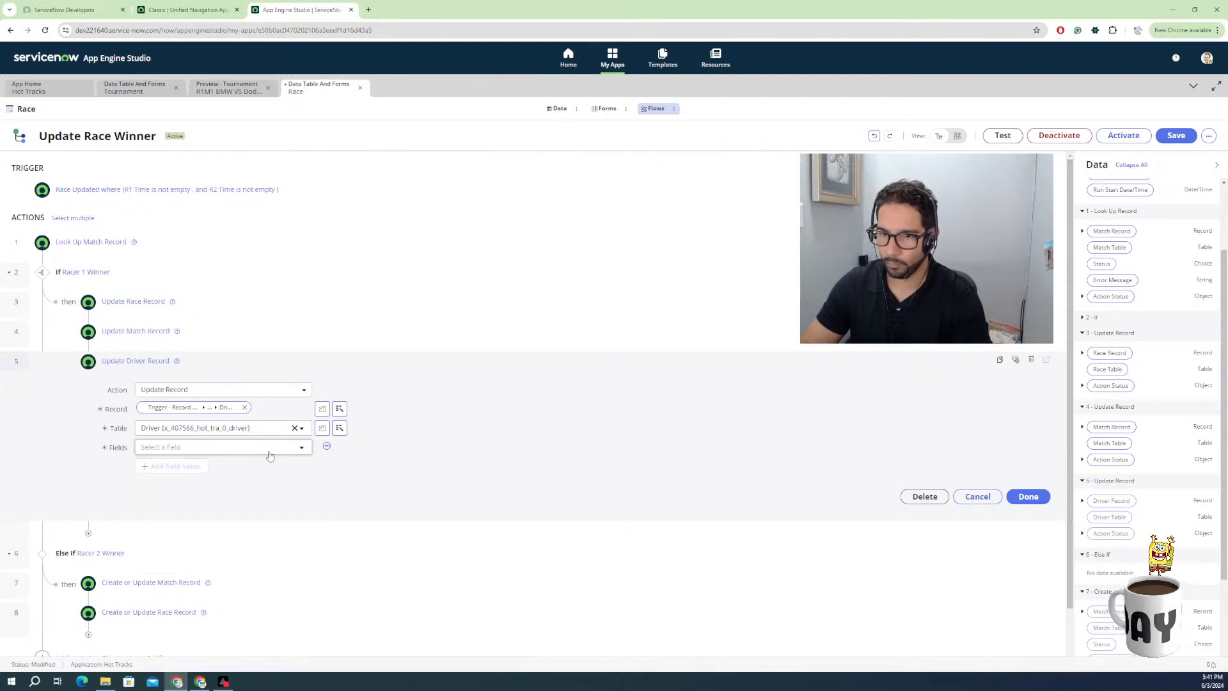
Look through the Driver table's complete field list for a race wins field, closing the list without choosing one.
{"action": "left_click", "coordinate": [262, 448]}
{"action": "scroll", "coordinate": [221, 497], "scroll_direction": "down", "scroll_amount": 15}
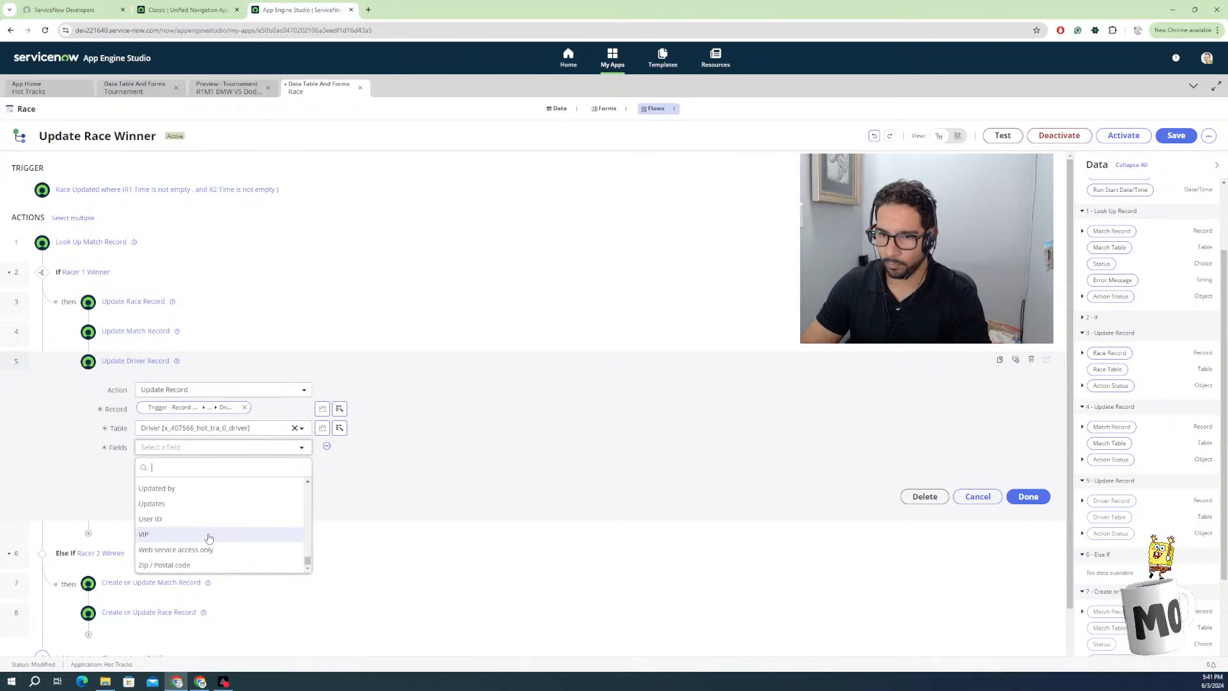
{"action": "scroll", "coordinate": [179, 543], "scroll_direction": "up", "scroll_amount": 1}
{"action": "scroll", "coordinate": [178, 544], "scroll_direction": "up", "scroll_amount": 5}
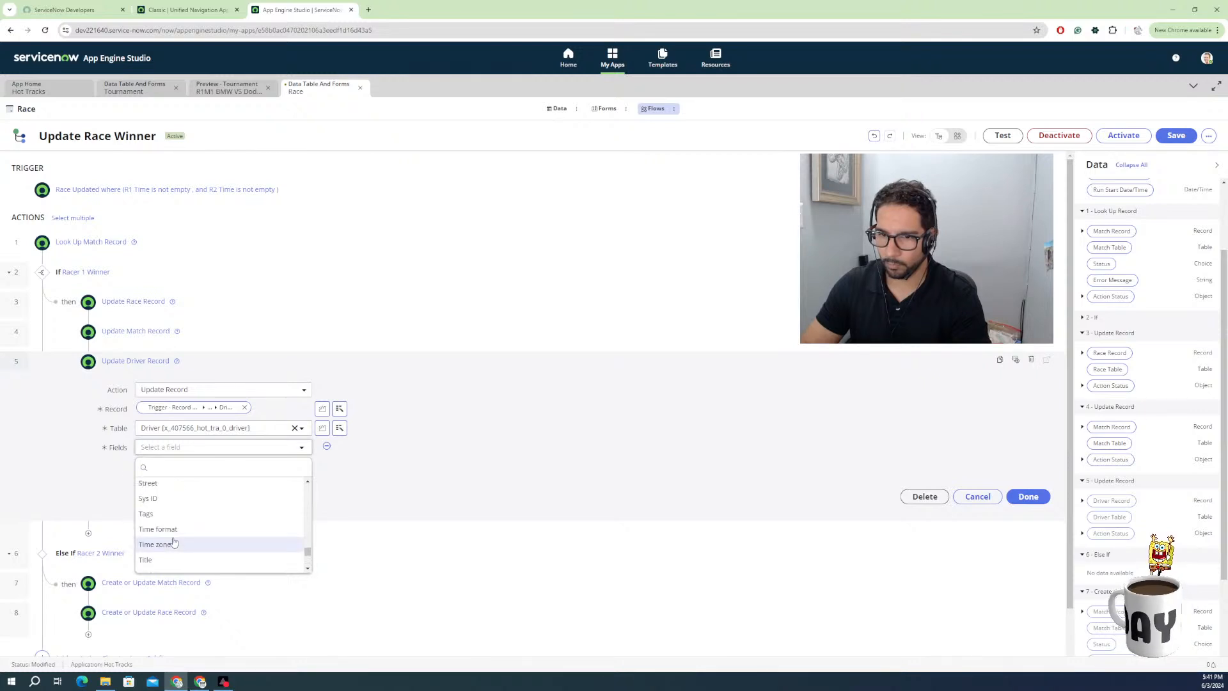
{"action": "scroll", "coordinate": [170, 540], "scroll_direction": "up", "scroll_amount": 3}
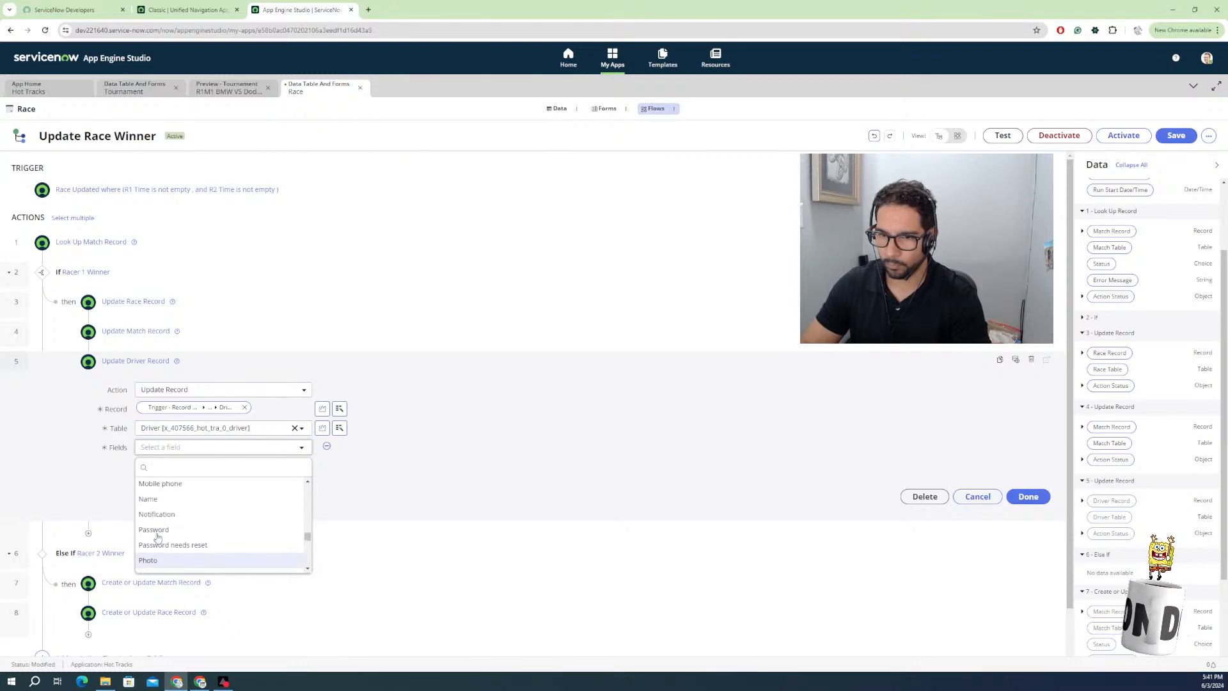
{"action": "scroll", "coordinate": [162, 538], "scroll_direction": "up", "scroll_amount": 4}
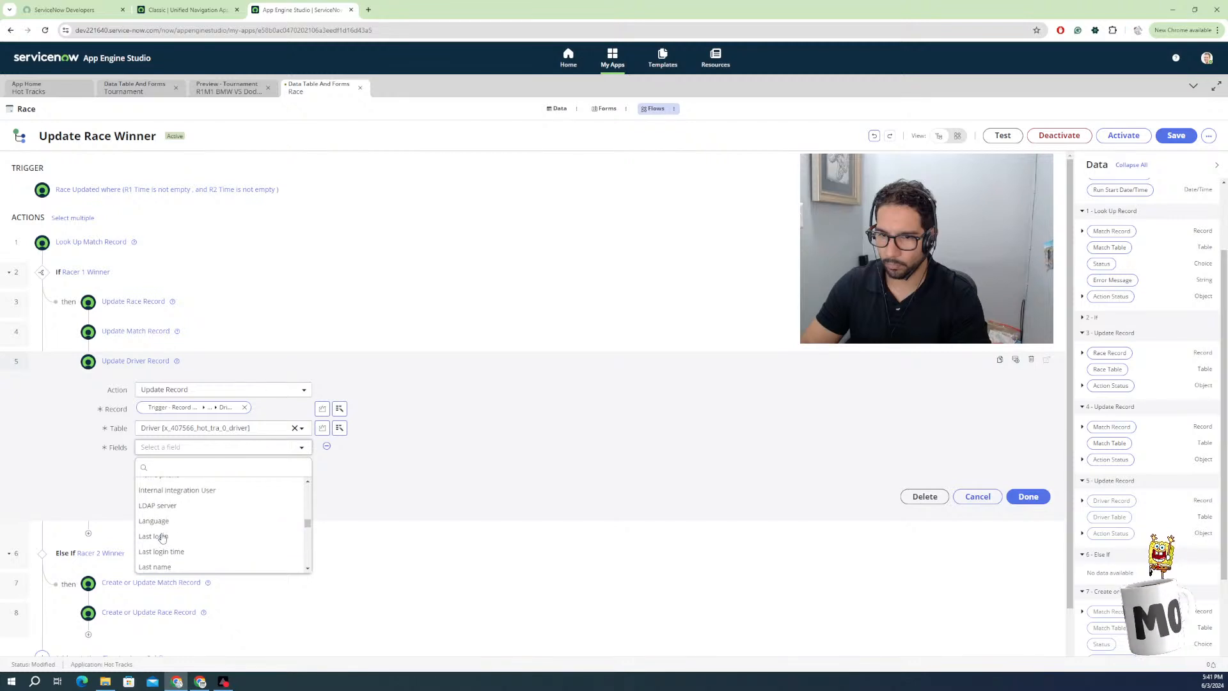
{"action": "scroll", "coordinate": [163, 537], "scroll_direction": "up", "scroll_amount": 1}
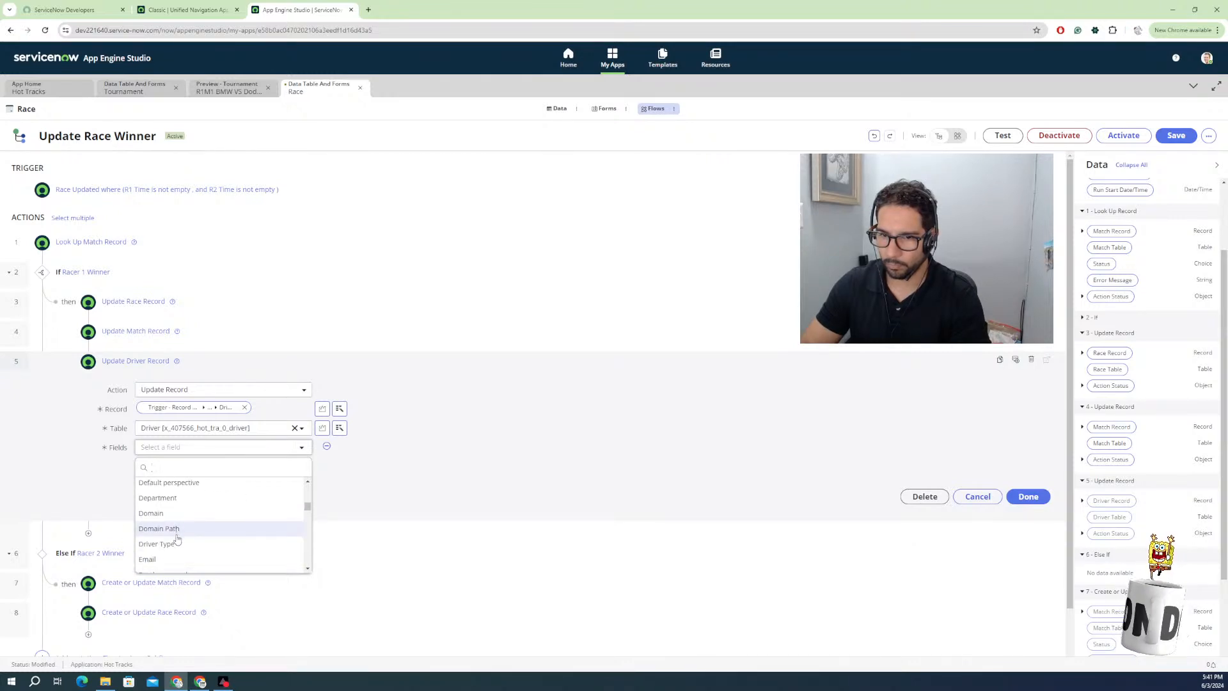
{"action": "scroll", "coordinate": [173, 542], "scroll_direction": "up", "scroll_amount": 2}
{"action": "scroll", "coordinate": [172, 543], "scroll_direction": "up", "scroll_amount": 2}
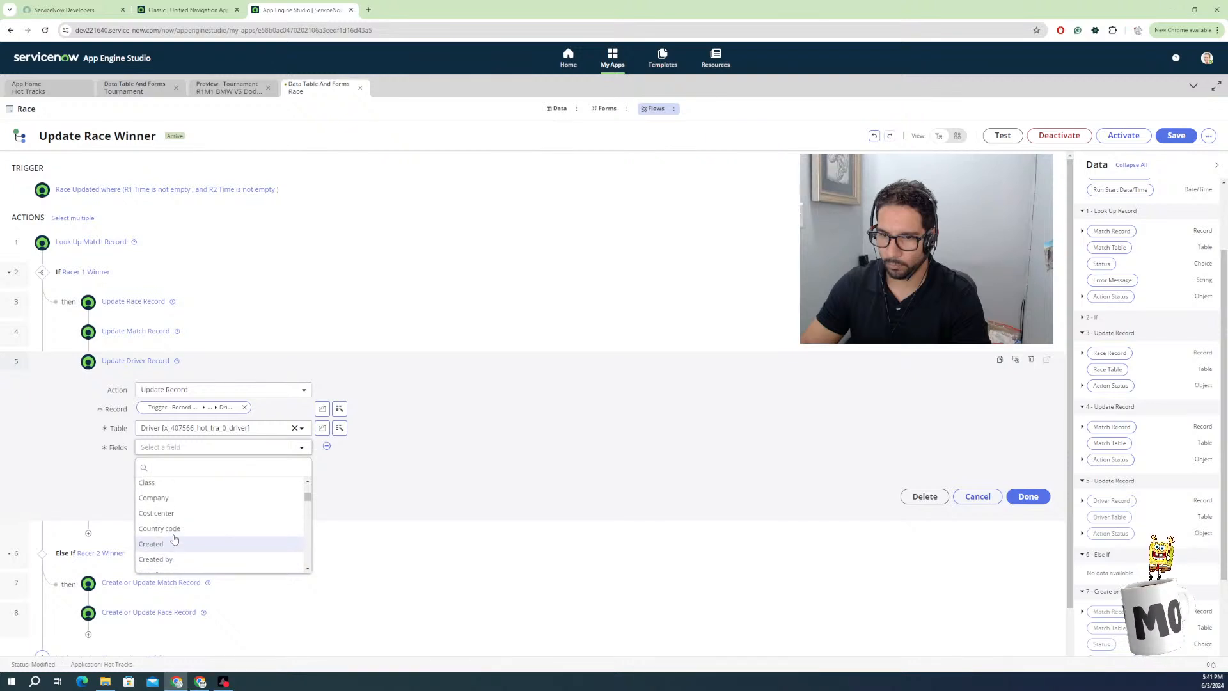
{"action": "scroll", "coordinate": [173, 530], "scroll_direction": "down", "scroll_amount": 6}
{"action": "scroll", "coordinate": [177, 519], "scroll_direction": "down", "scroll_amount": 8}
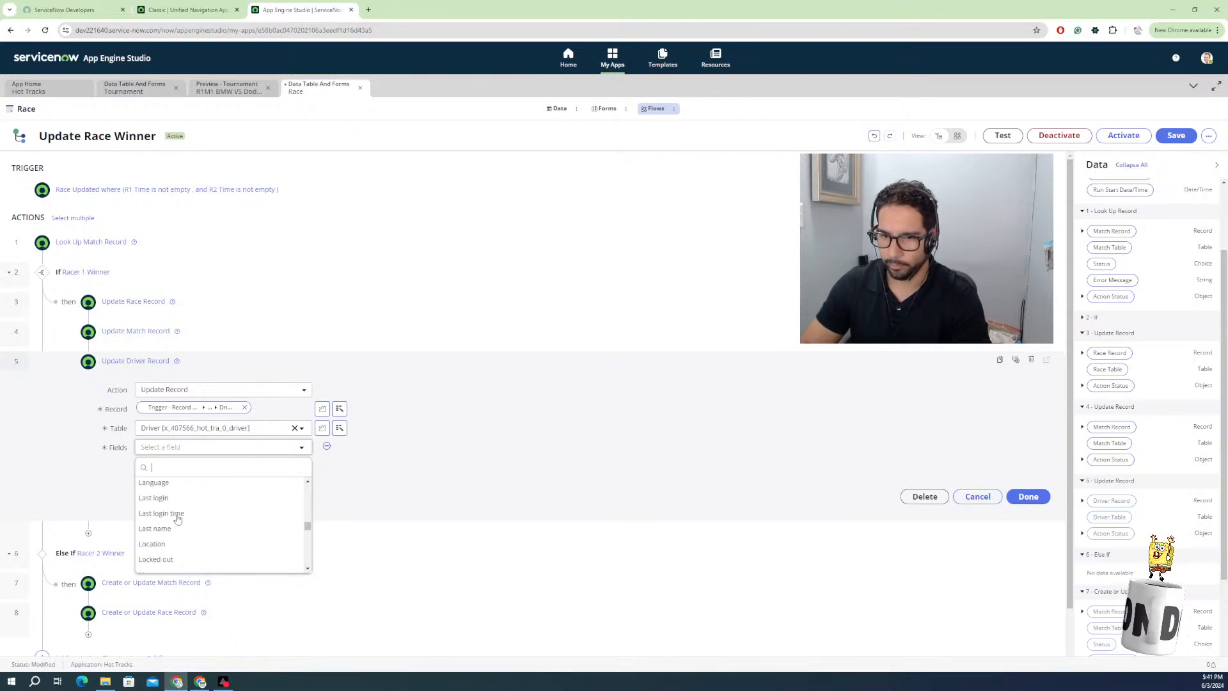
{"action": "scroll", "coordinate": [178, 519], "scroll_direction": "down", "scroll_amount": 3}
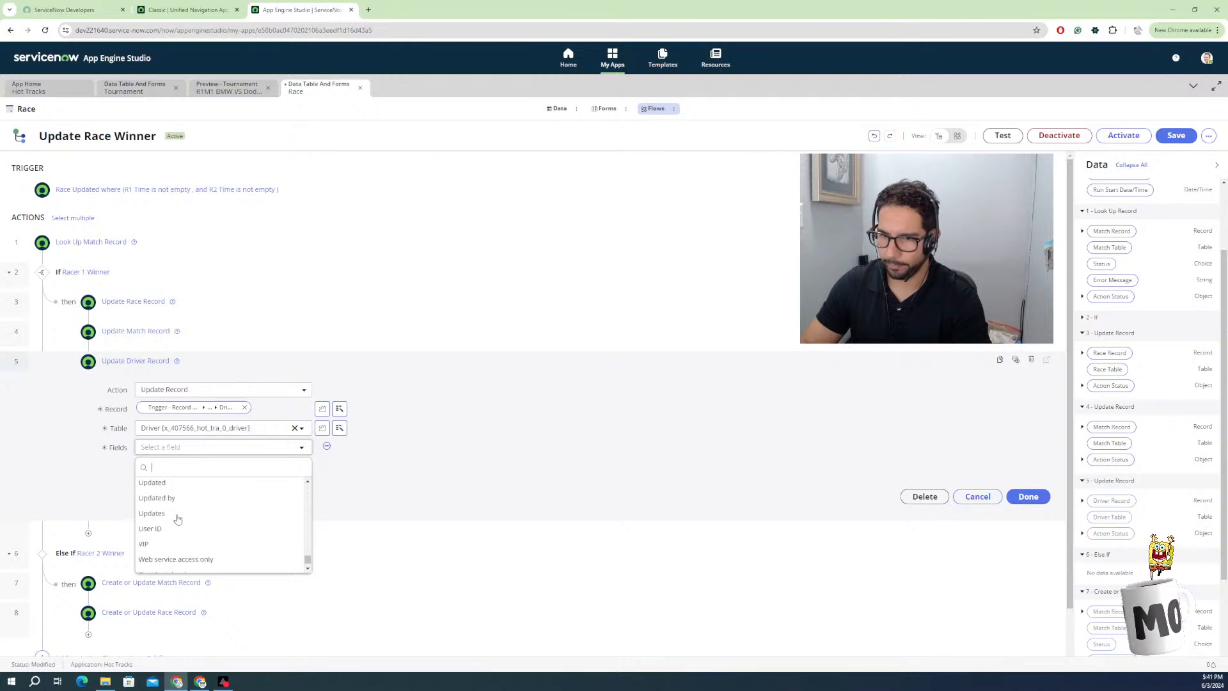
{"action": "scroll", "coordinate": [175, 521], "scroll_direction": "up", "scroll_amount": 6}
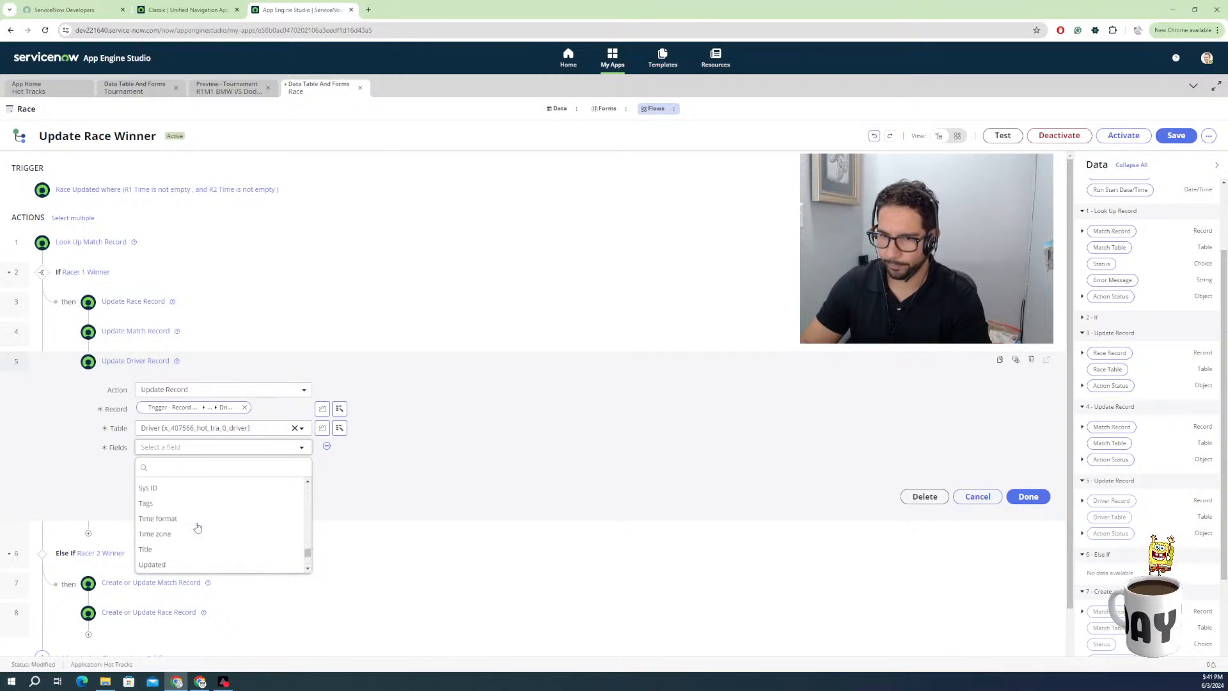
{"action": "scroll", "coordinate": [197, 527], "scroll_direction": "up", "scroll_amount": 5}
{"action": "left_click", "coordinate": [326, 446]}
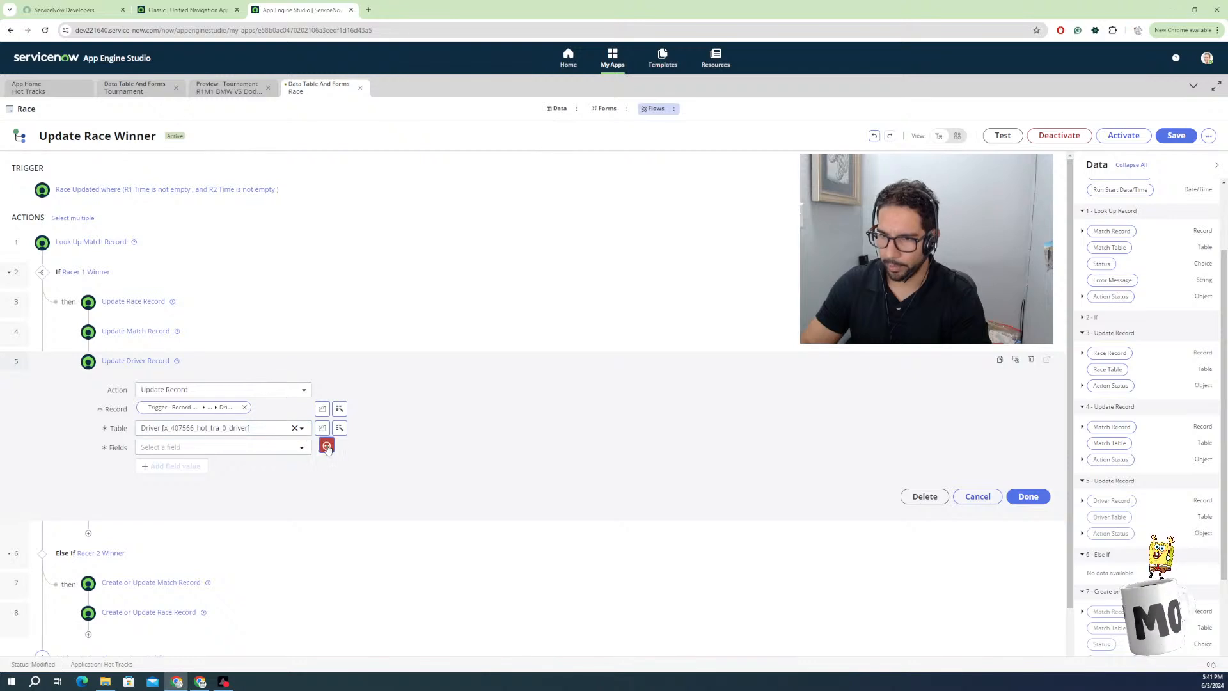
Change the action's table to Wheels and set its record to Racer 1 from the step 3 Race Record.
{"action": "left_click", "coordinate": [271, 433]}
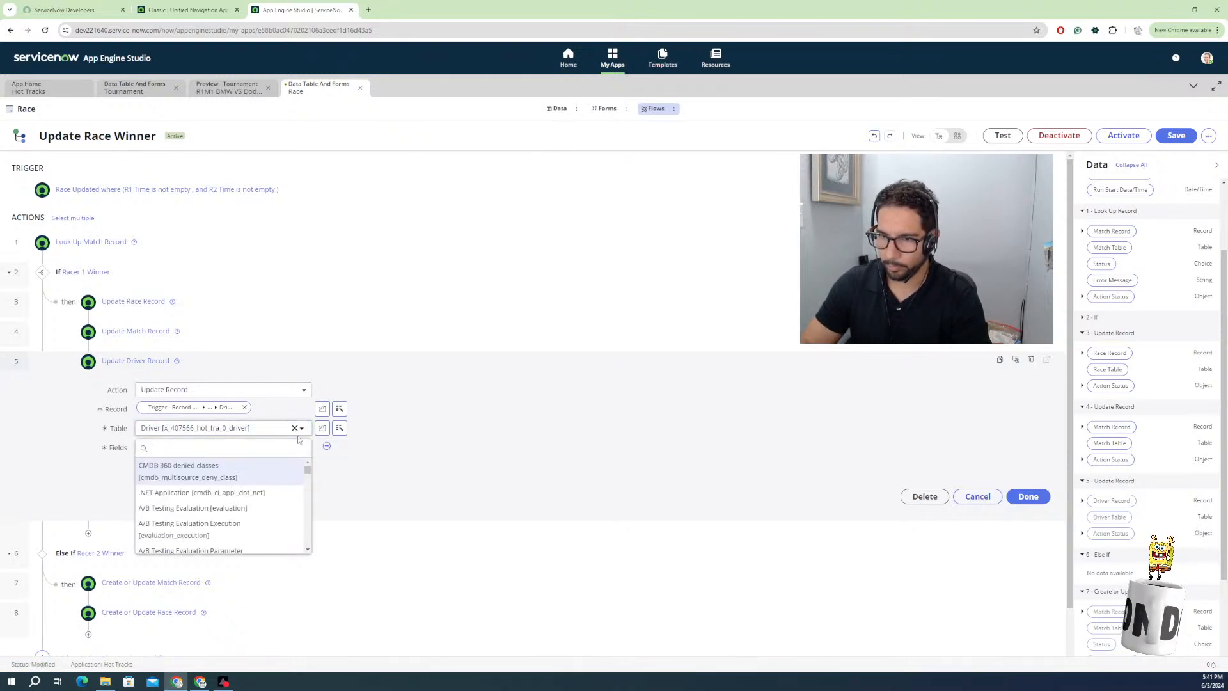
{"action": "type", "text": "w"}
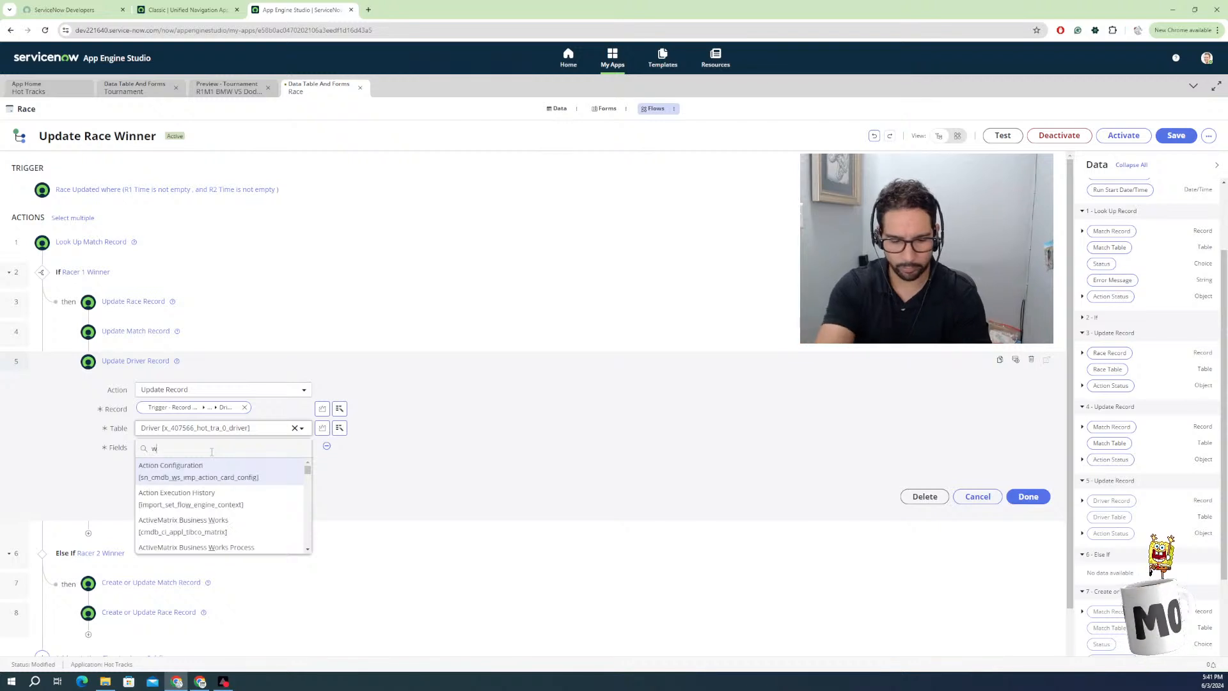
{"action": "type", "text": "hee"}
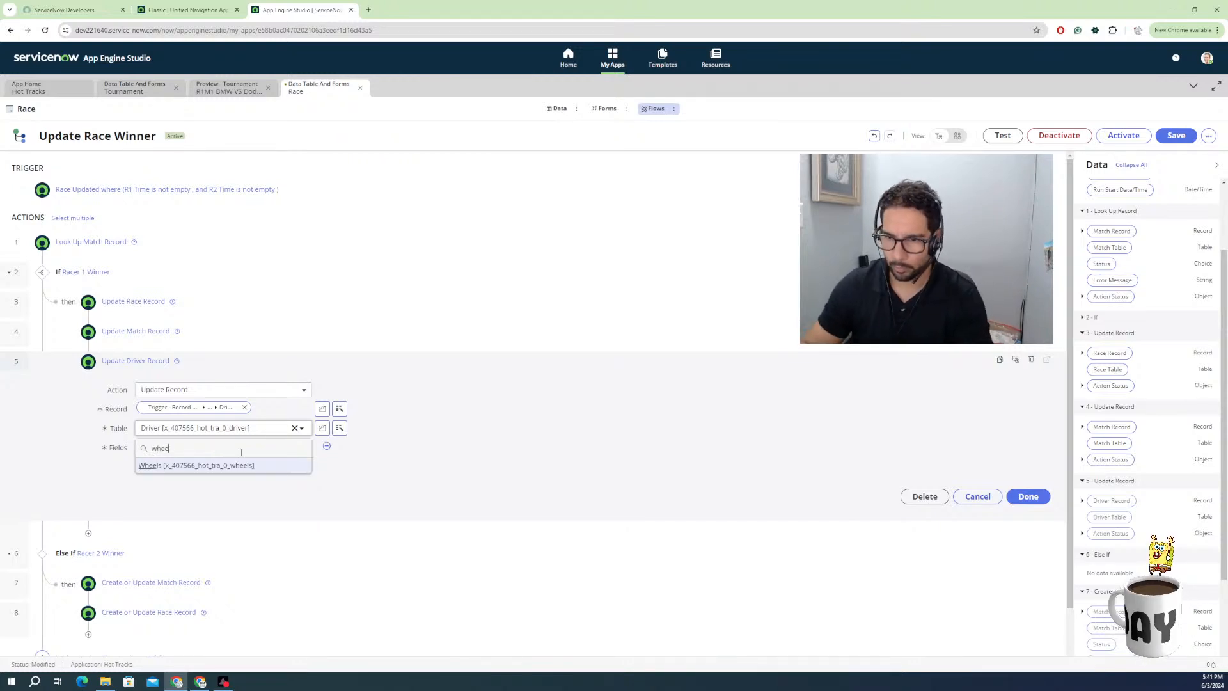
{"action": "left_click", "coordinate": [238, 470]}
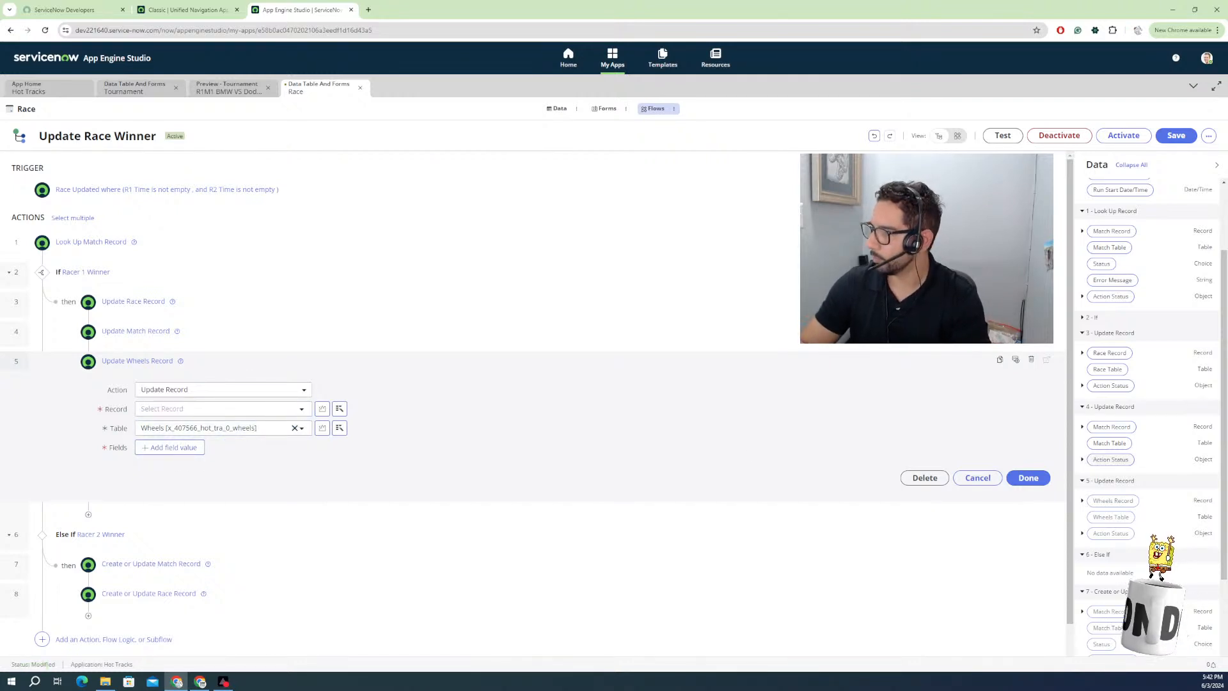
{"action": "left_click", "coordinate": [1083, 354]}
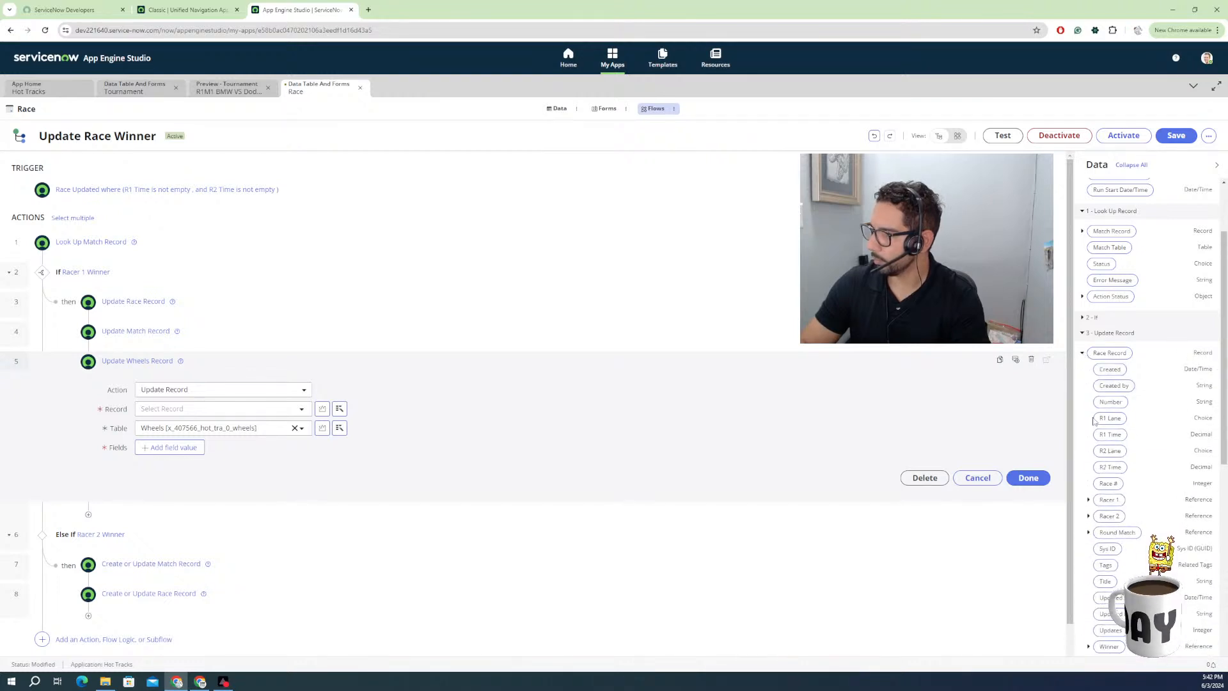
{"action": "left_click_drag", "start_coordinate": [1104, 503], "coordinate": [223, 411]}
Add a field row to the Update Racer 1 Record action and choose Race Wins as its field.
{"action": "left_click", "coordinate": [172, 449]}
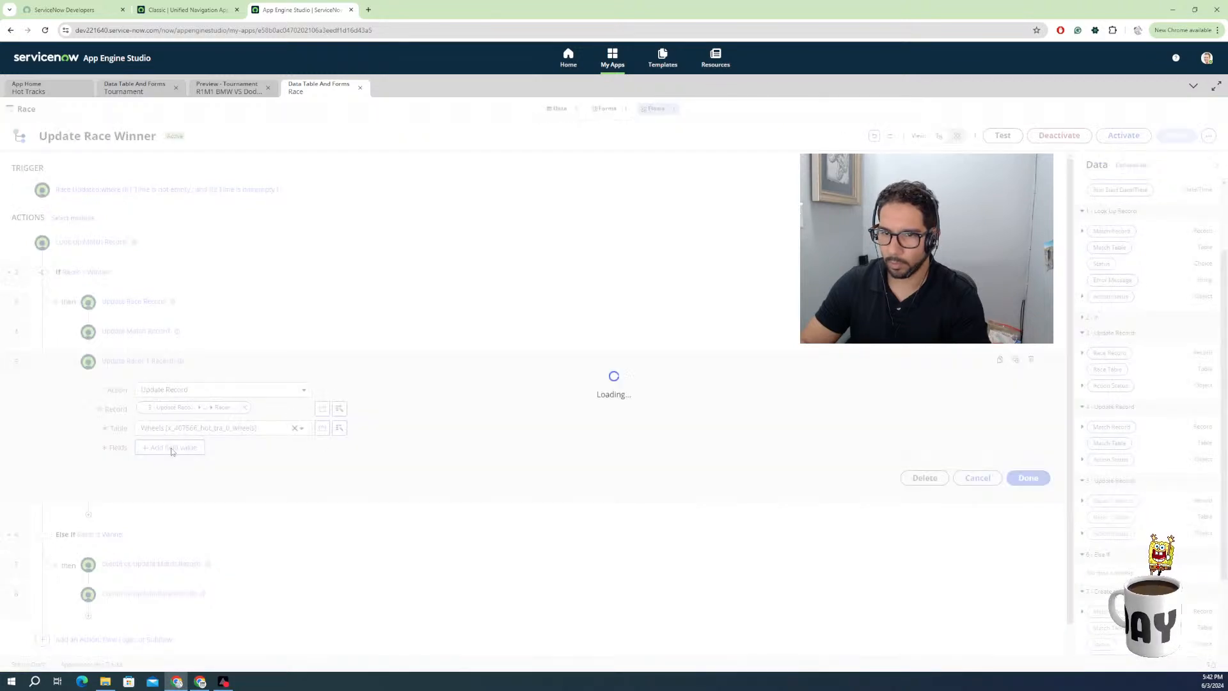
{"action": "left_click", "coordinate": [170, 449]}
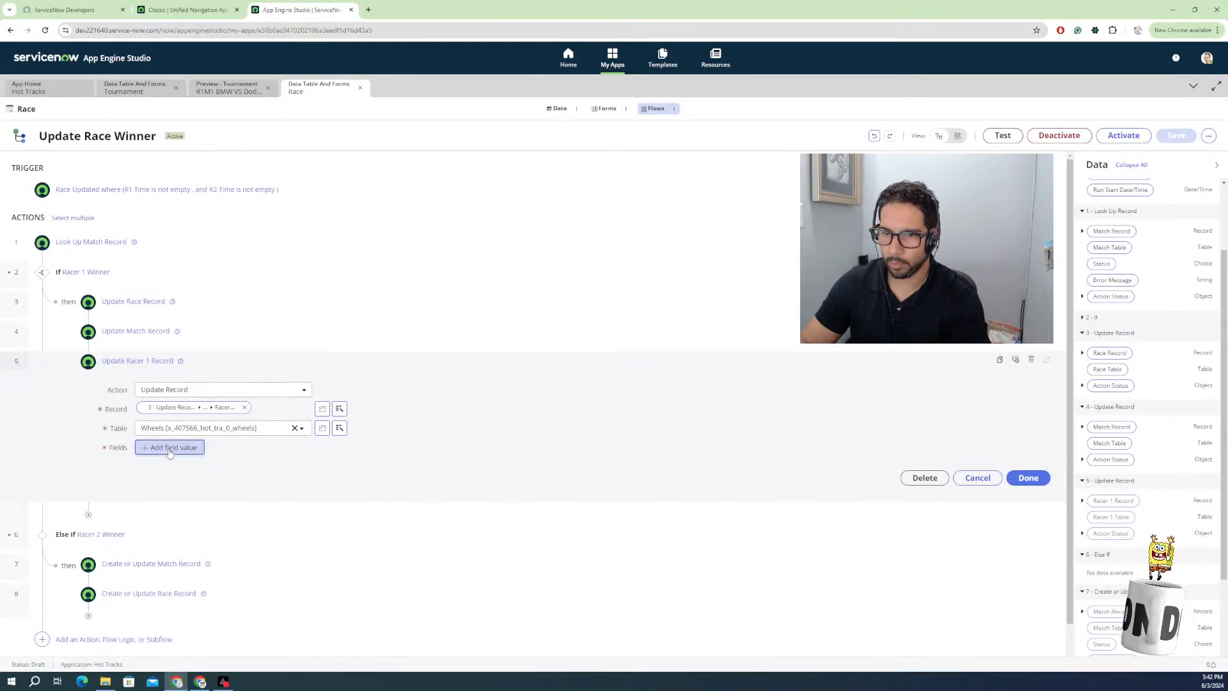
{"action": "left_click", "coordinate": [178, 449]}
{"action": "scroll", "coordinate": [174, 510], "scroll_direction": "down", "scroll_amount": 3}
{"action": "scroll", "coordinate": [172, 512], "scroll_direction": "down", "scroll_amount": 3}
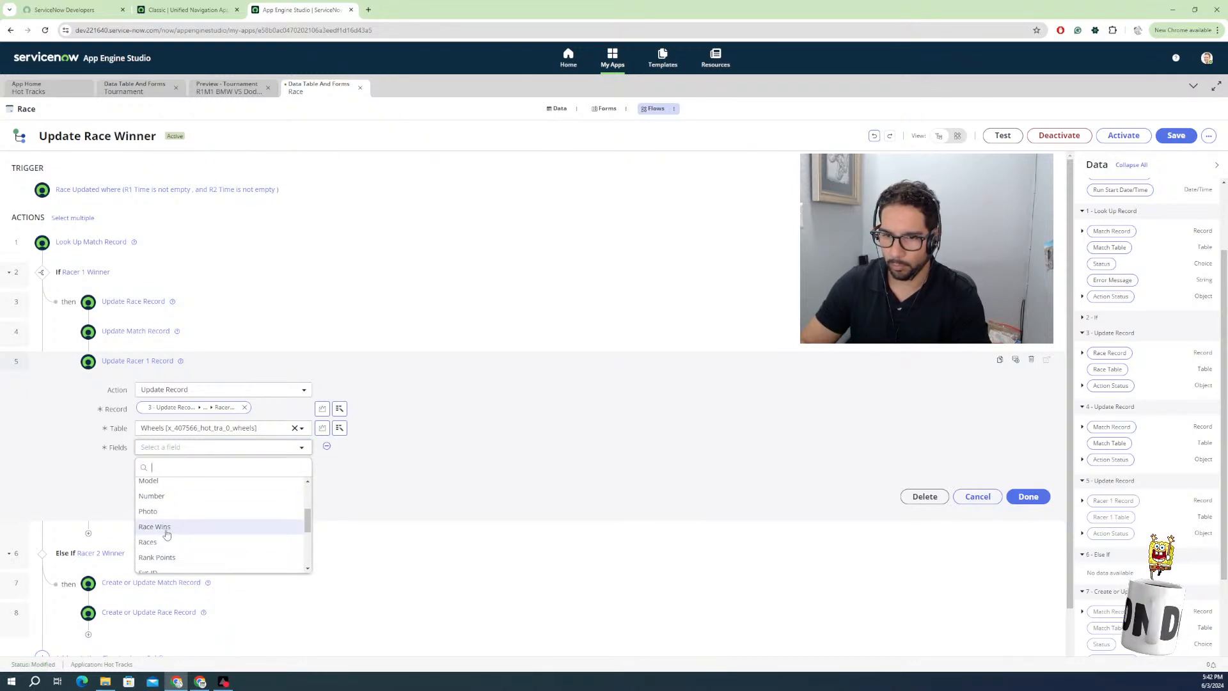
{"action": "key", "text": "Return"}
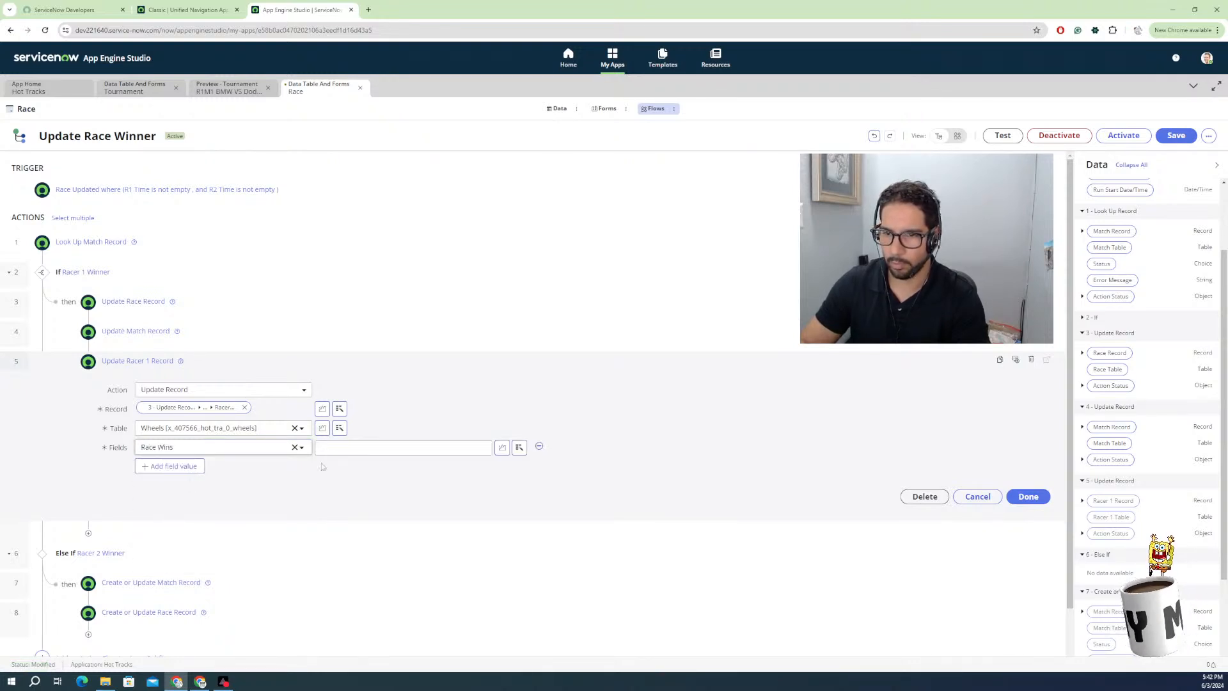
Set the Race Wins value to Racer 1's Race Wins from the step 3 Race Record.
{"action": "left_click", "coordinate": [368, 450]}
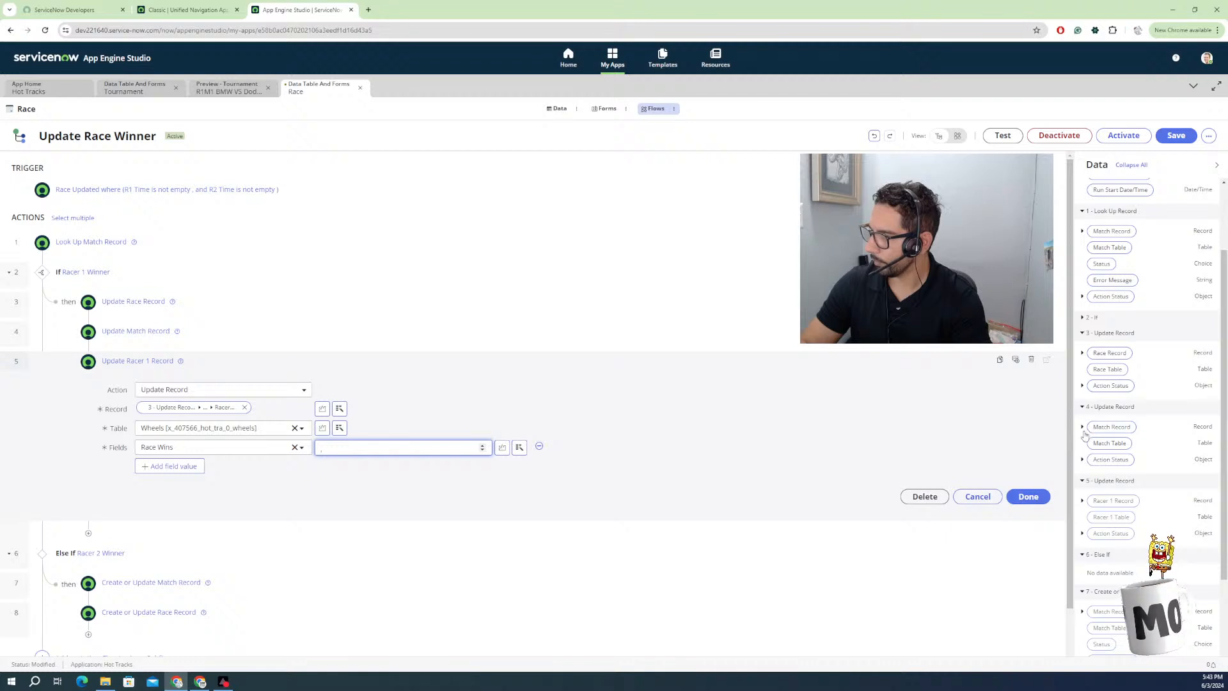
{"action": "left_click", "coordinate": [1082, 353]}
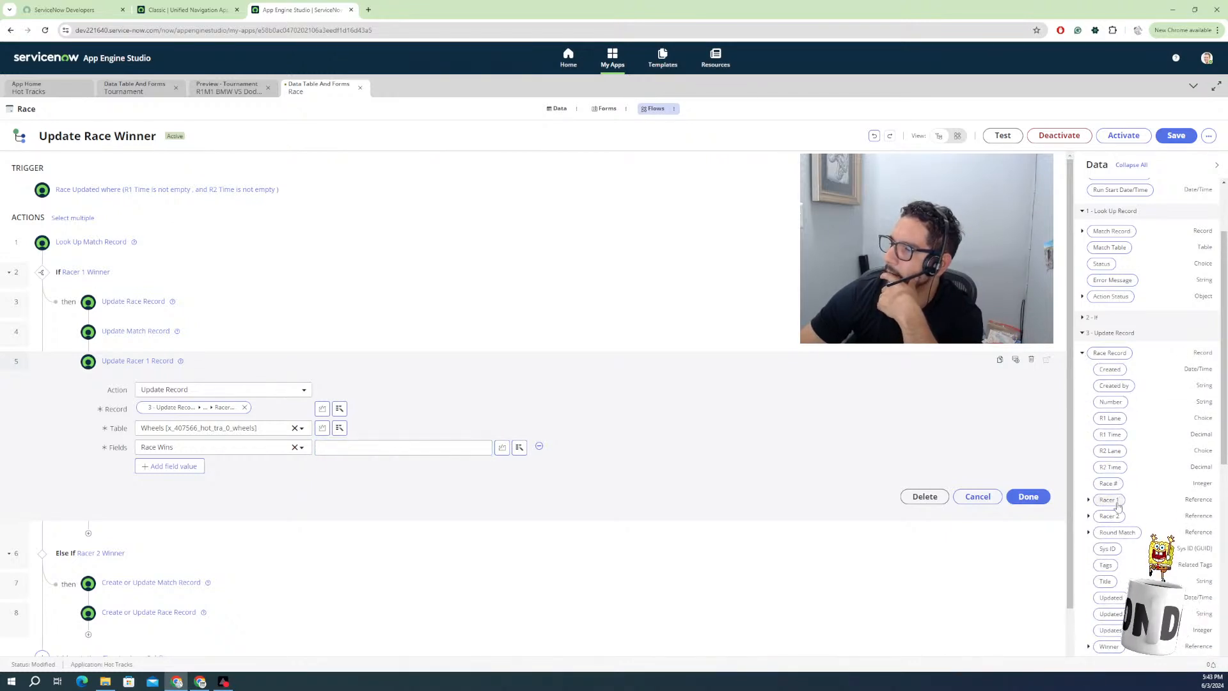
{"action": "left_click", "coordinate": [1087, 500]}
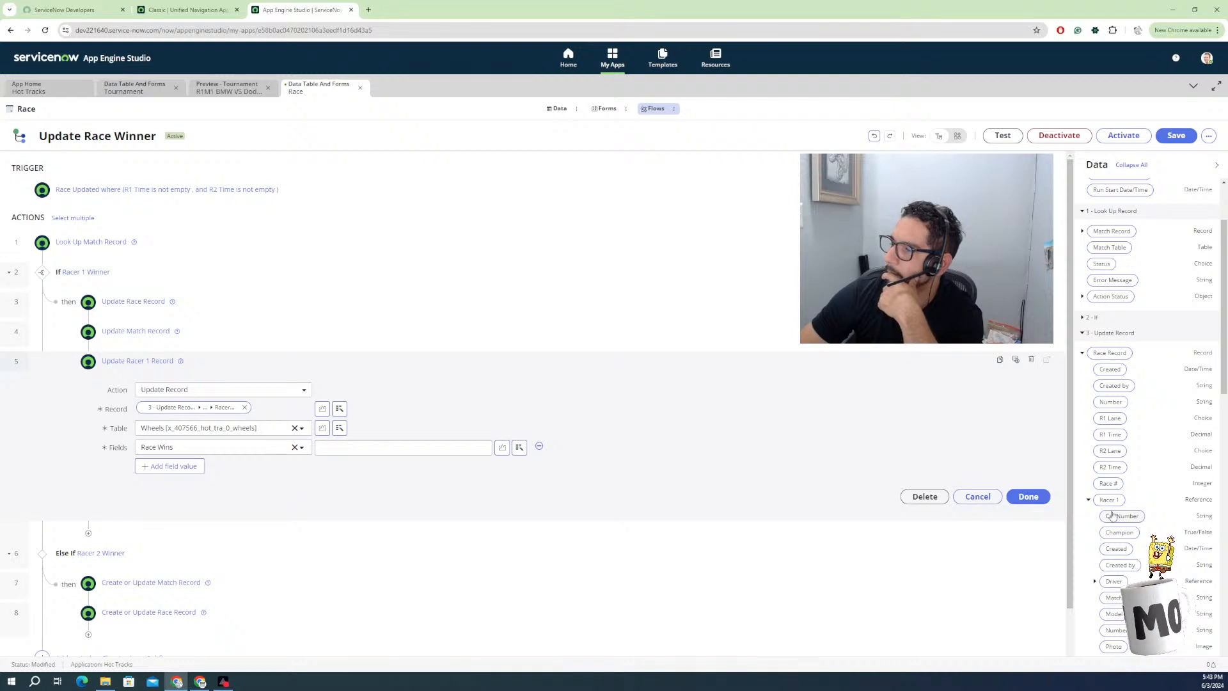
{"action": "scroll", "coordinate": [1115, 514], "scroll_direction": "down", "scroll_amount": 5}
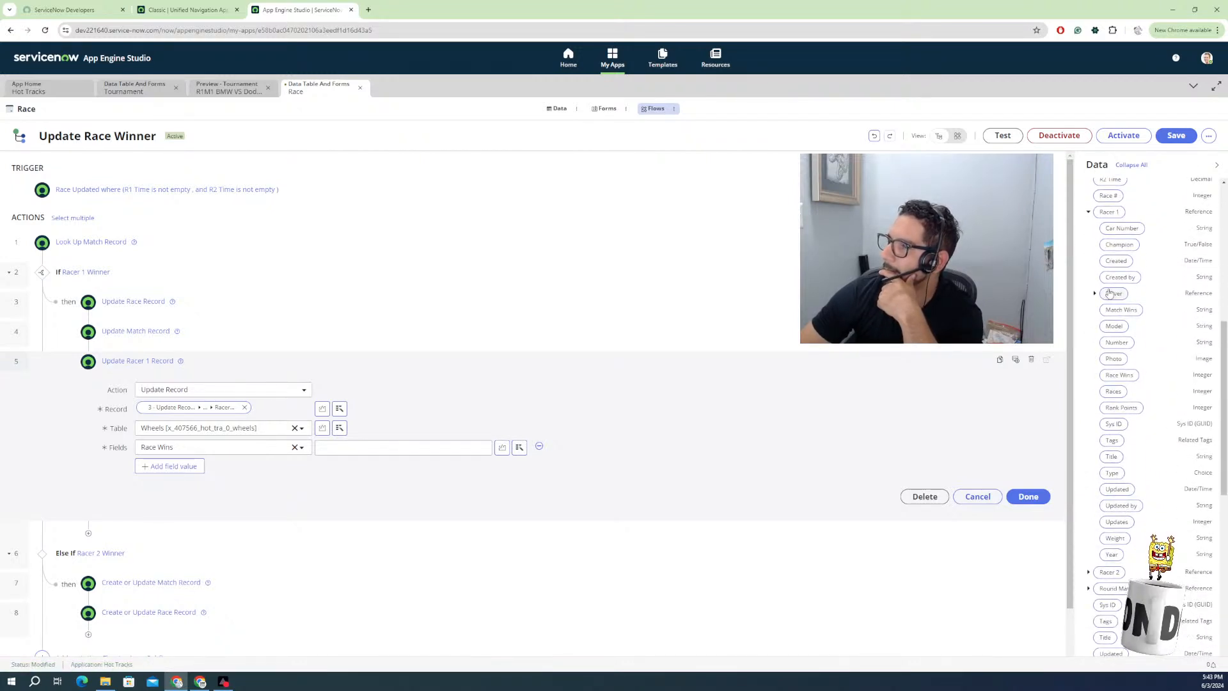
{"action": "left_click_drag", "start_coordinate": [1118, 376], "coordinate": [409, 450]}
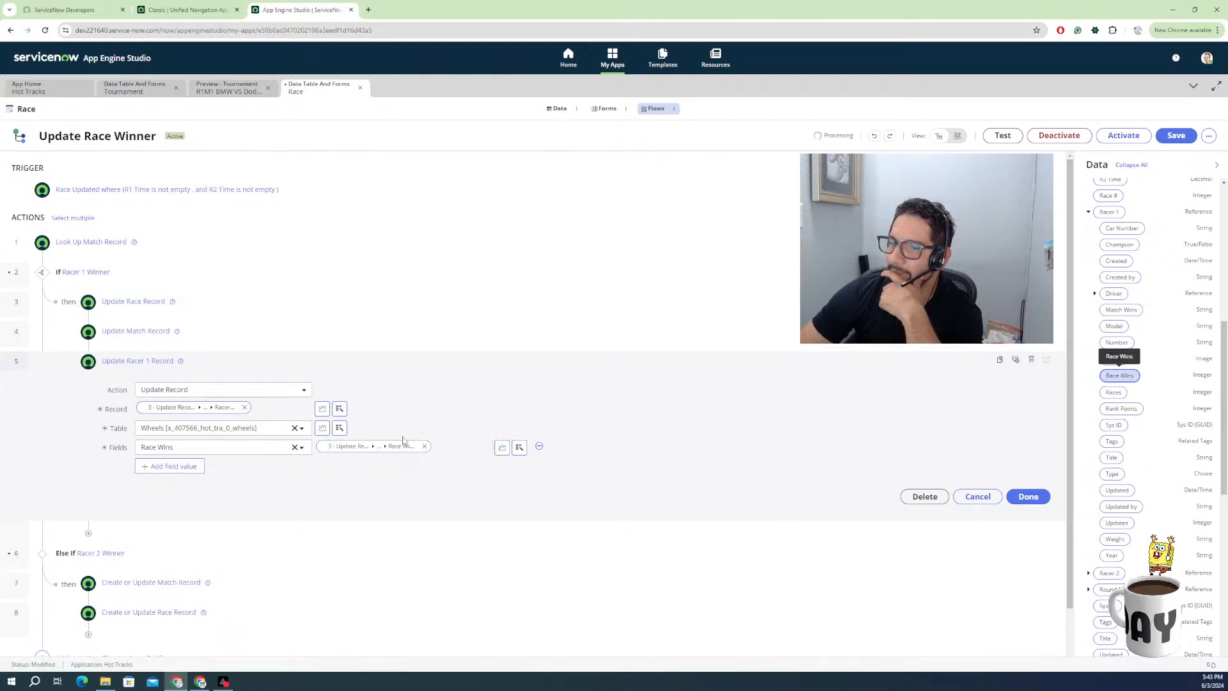
Apply an Add math transform with the number 1 to the Race Wins value and finish the action.
{"action": "left_click", "coordinate": [415, 446]}
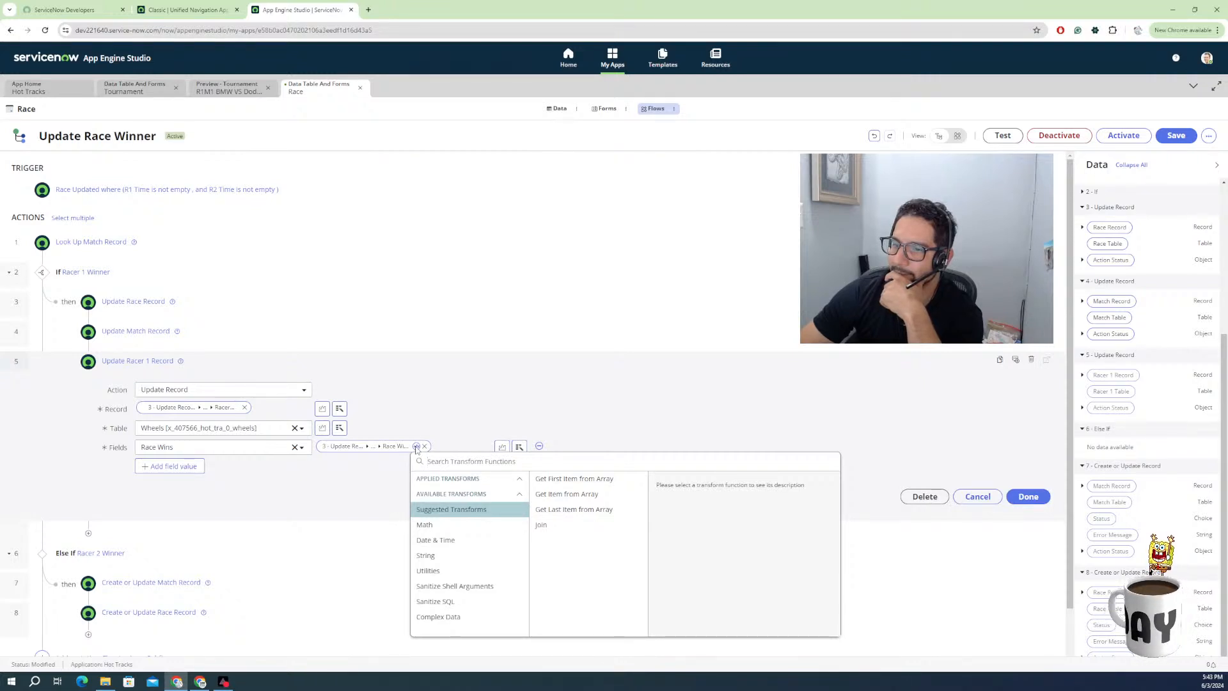
{"action": "left_click", "coordinate": [425, 523]}
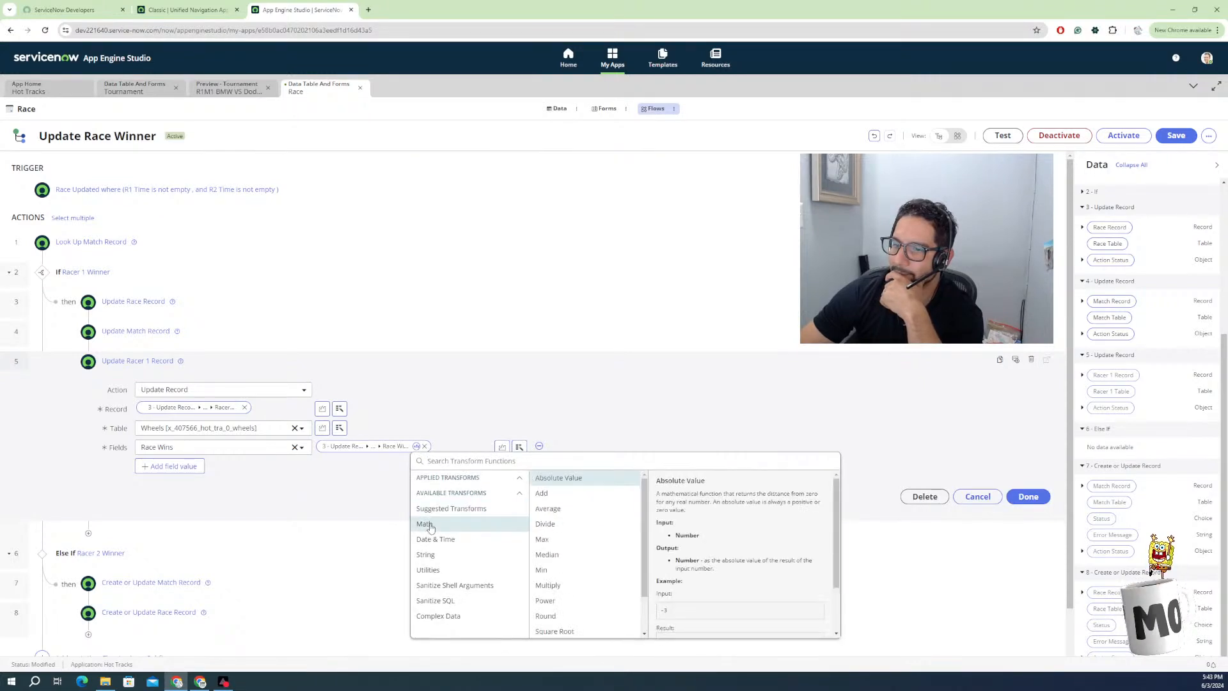
{"action": "left_click", "coordinate": [541, 494]}
{"action": "left_click", "coordinate": [689, 596]}
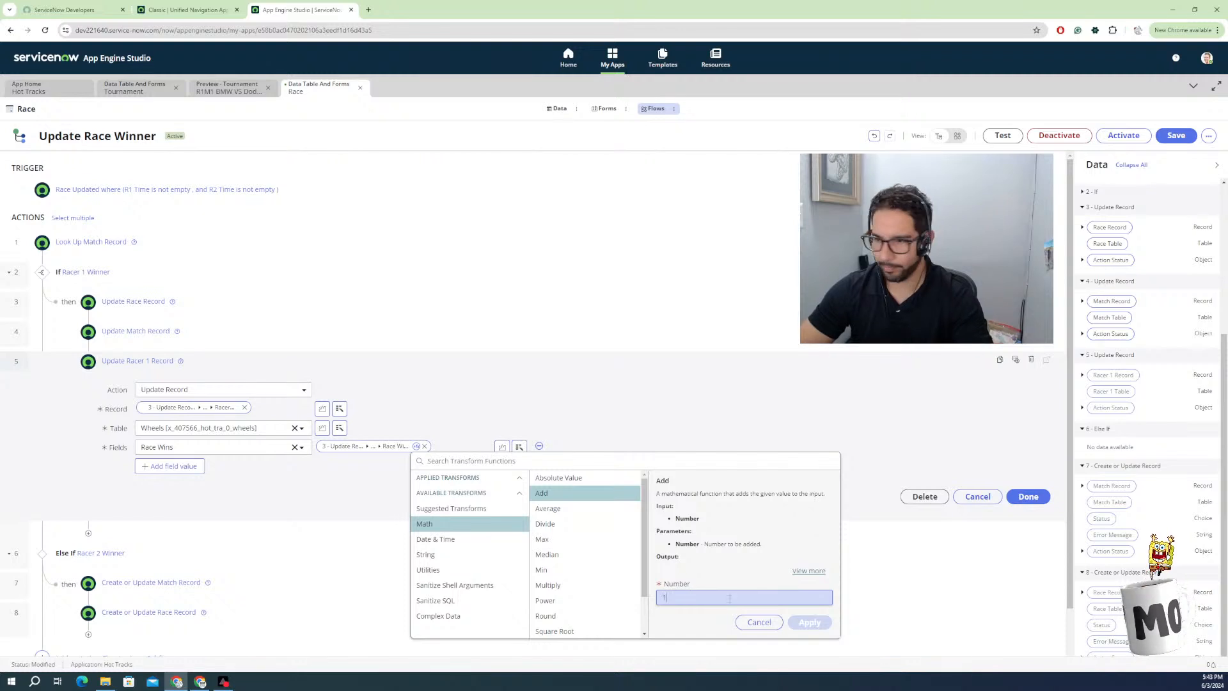
{"action": "type", "text": "1"}
{"action": "left_click", "coordinate": [808, 621]}
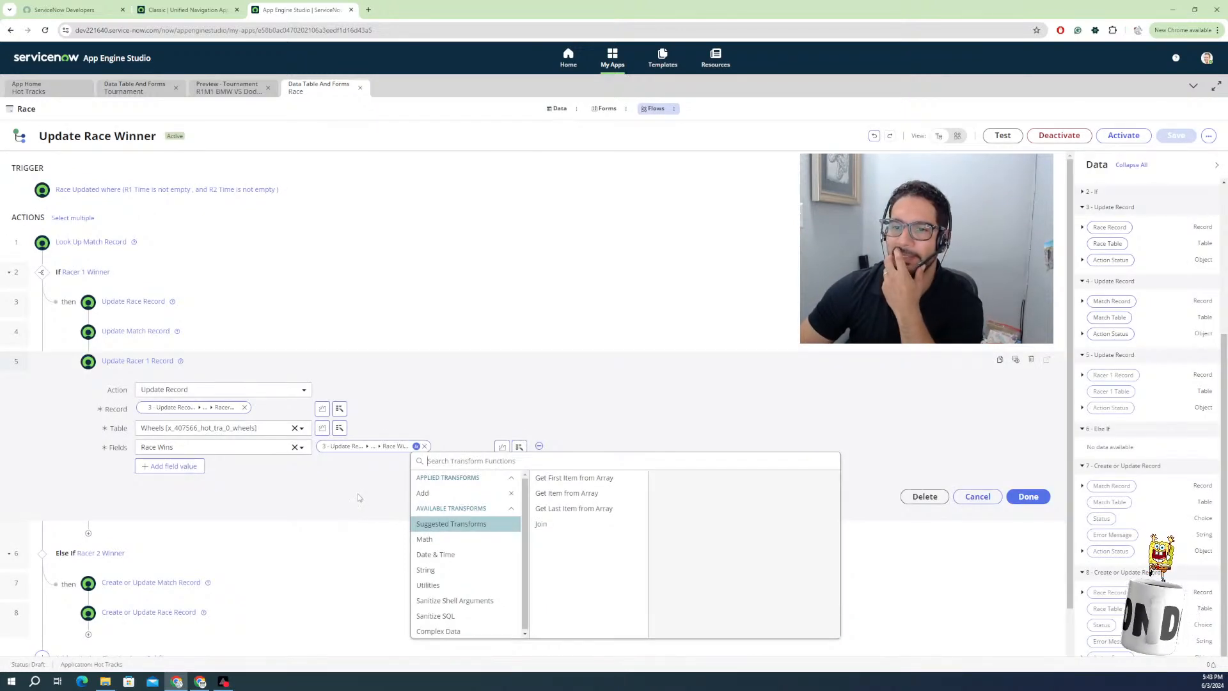
{"action": "left_click", "coordinate": [231, 497]}
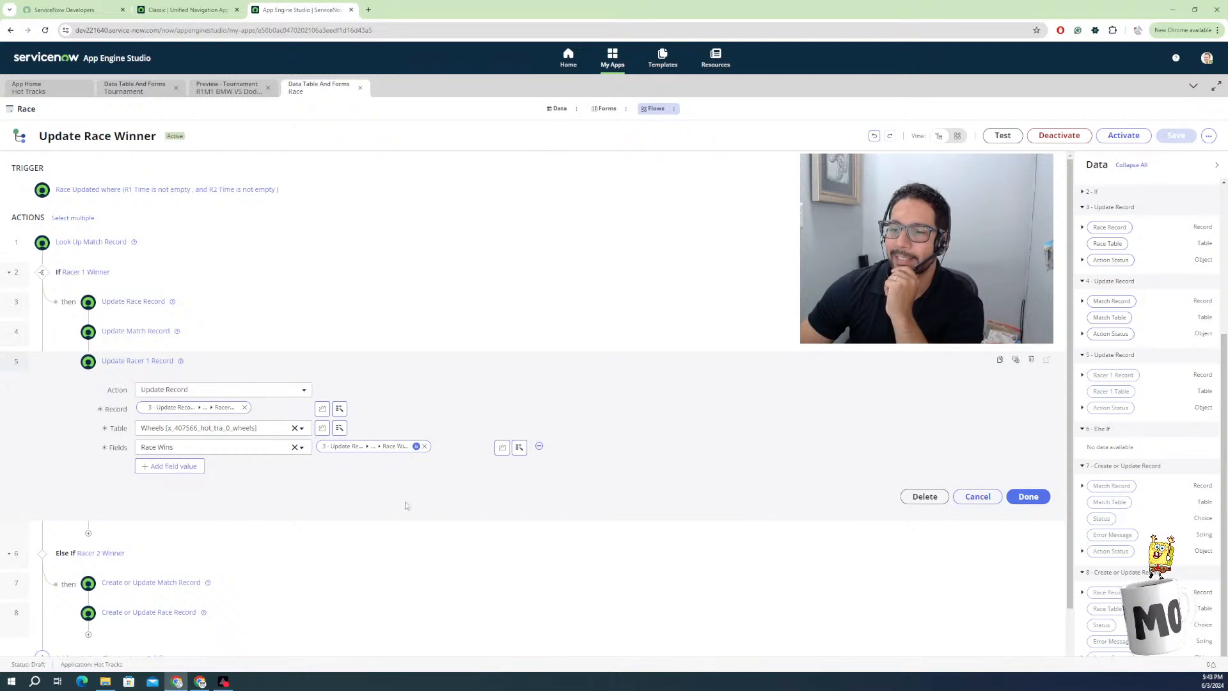
{"action": "left_click", "coordinate": [1016, 501]}
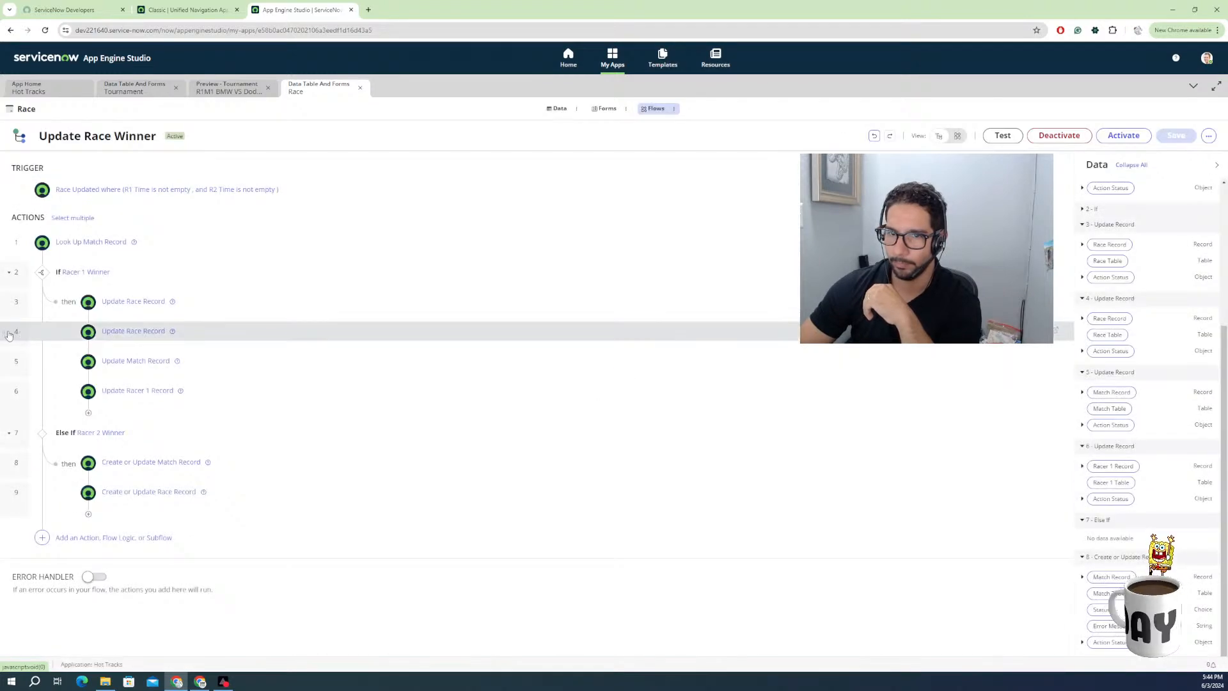
Move the duplicated Update Race Record action into the Racer 2 Winner branch and set its Winner to Racer 2 from the trigger's Race Record.
{"action": "left_click_drag", "start_coordinate": [5, 332], "coordinate": [86, 450]}
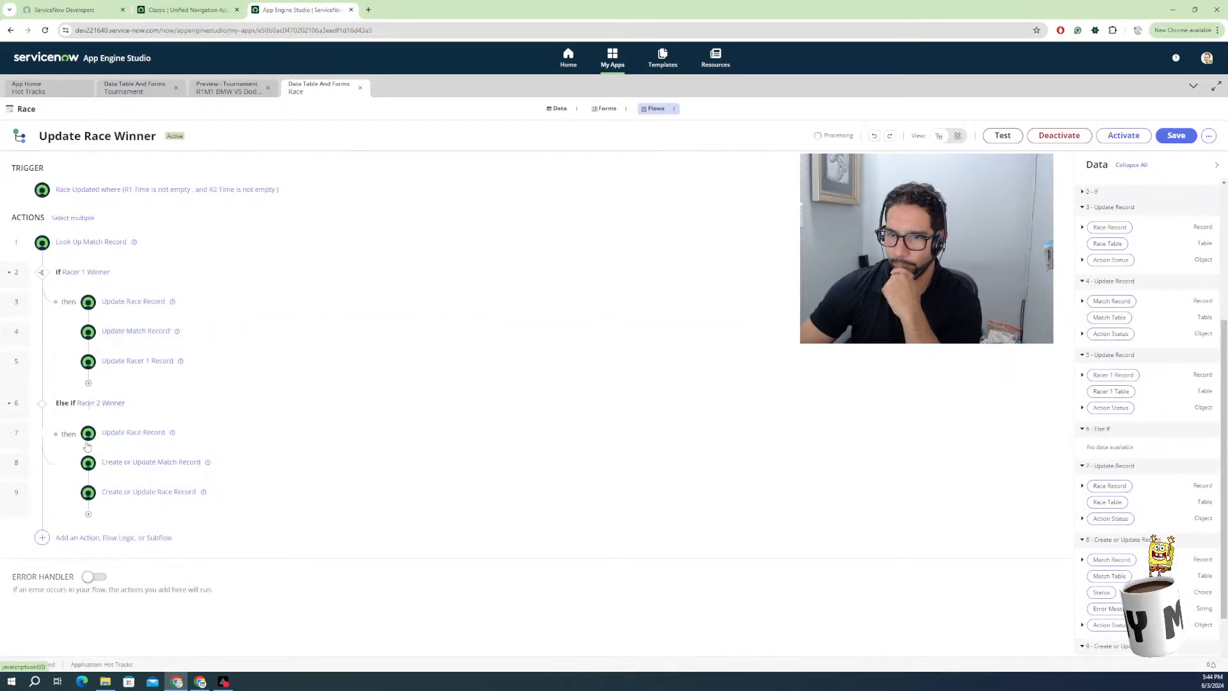
{"action": "left_click", "coordinate": [151, 437]}
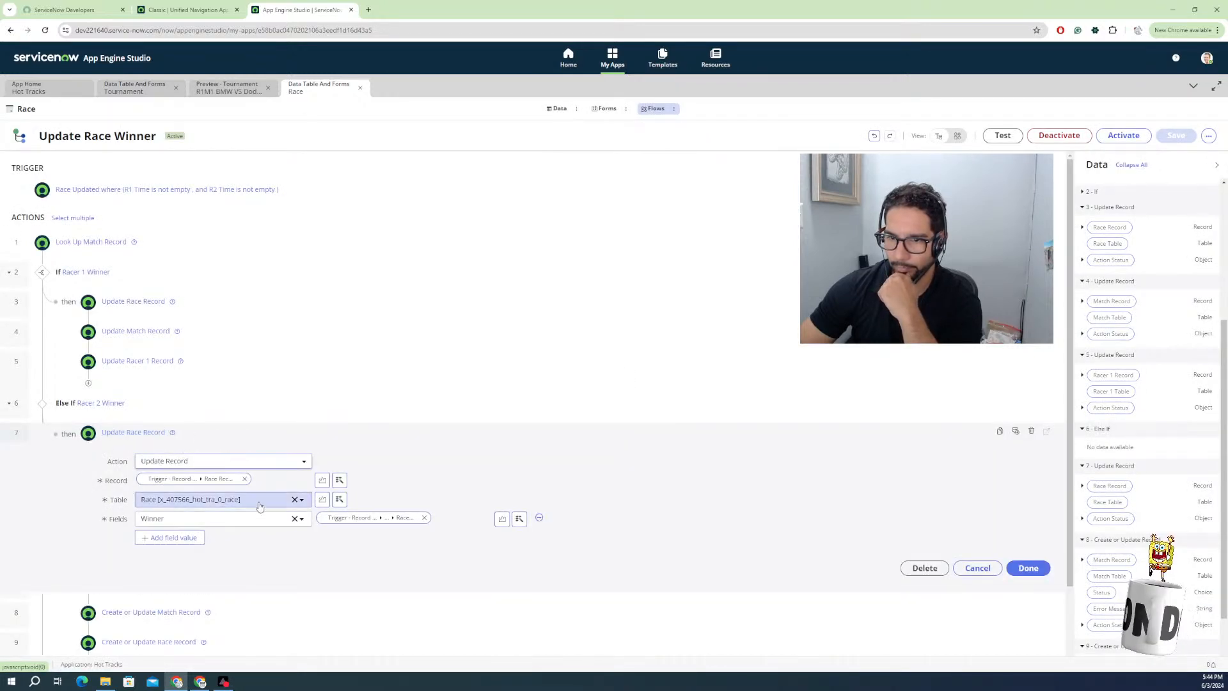
{"action": "left_click", "coordinate": [424, 518]}
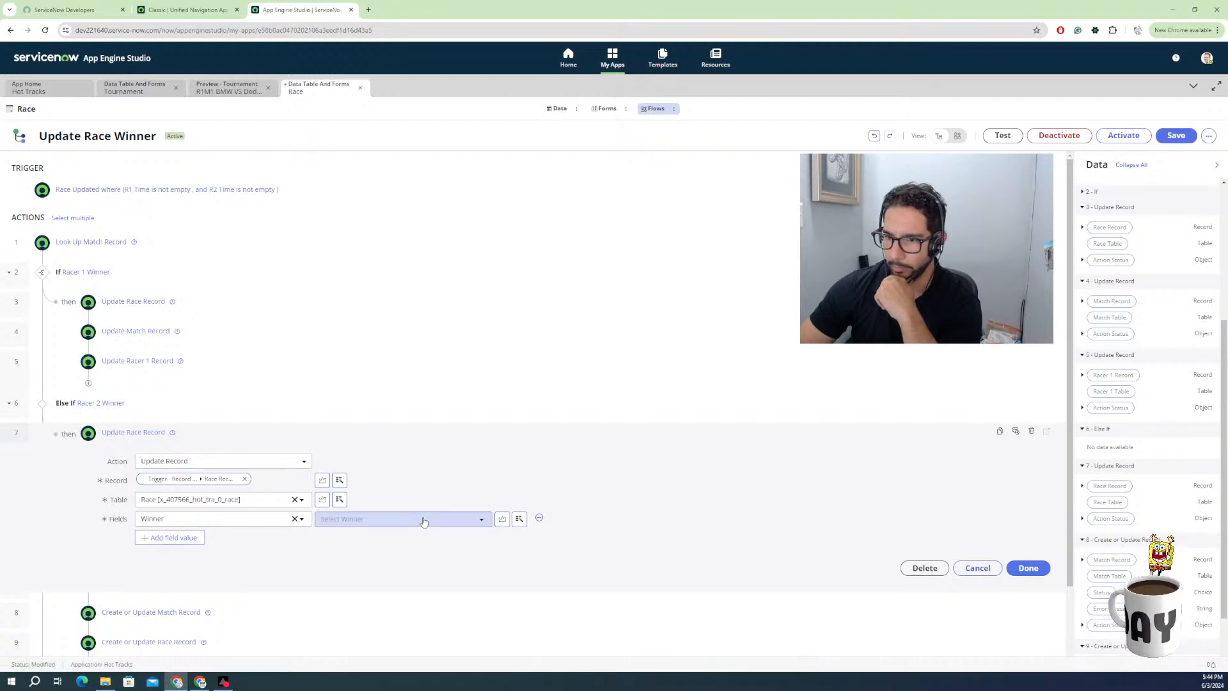
{"action": "scroll", "coordinate": [1111, 281], "scroll_direction": "up", "scroll_amount": 3}
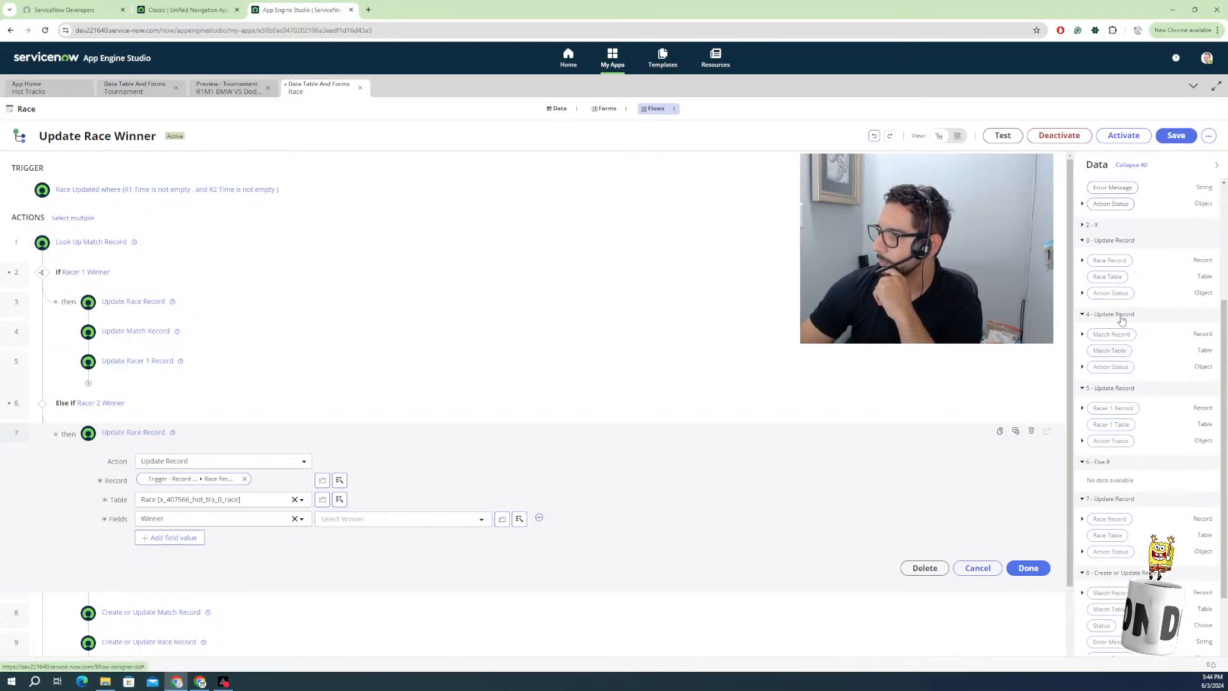
{"action": "scroll", "coordinate": [1112, 282], "scroll_direction": "up", "scroll_amount": 2}
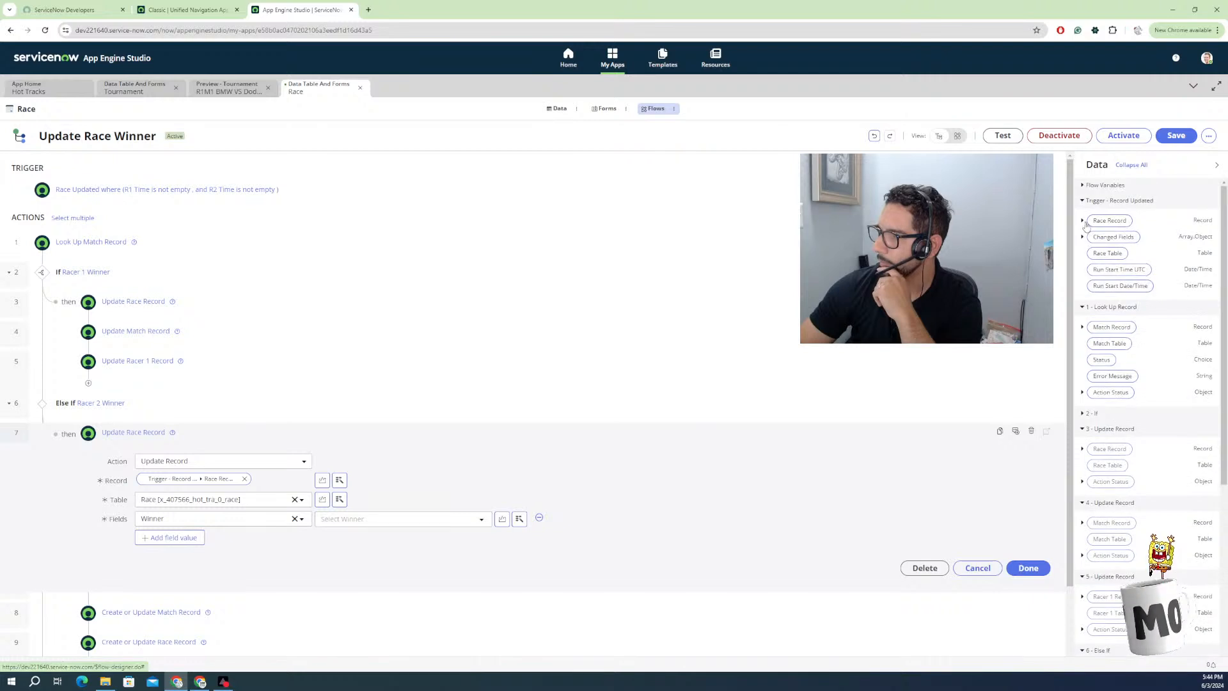
{"action": "left_click", "coordinate": [1082, 220]}
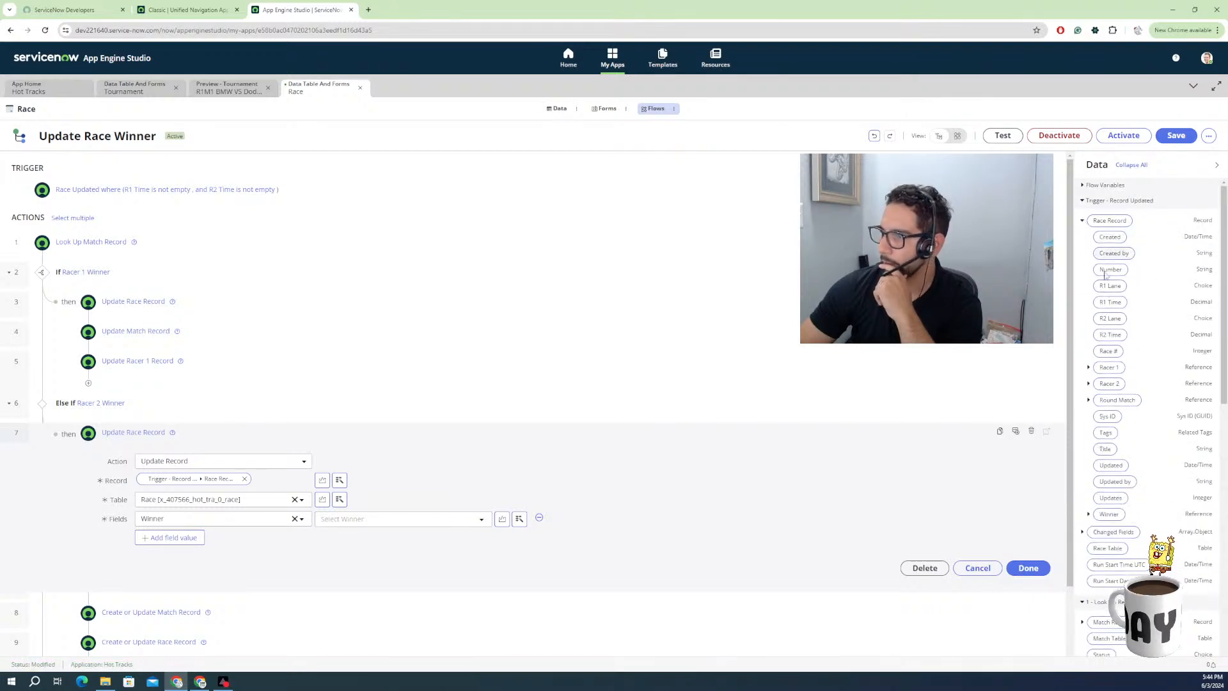
{"action": "left_click_drag", "start_coordinate": [1109, 386], "coordinate": [376, 523]}
{"action": "left_click", "coordinate": [1026, 567]}
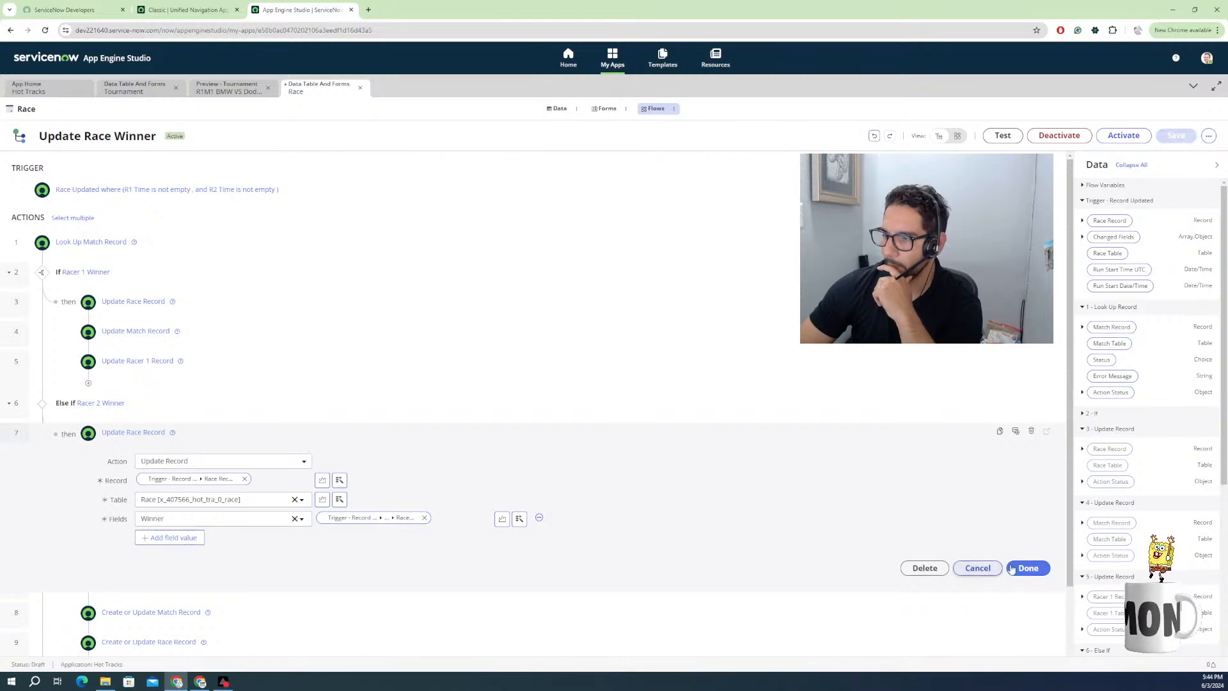
Move the duplicated Update Match Record action into the Racer 2 Winner branch and delete that branch's Create or Update Match and Race Record actions.
{"action": "left_click", "coordinate": [135, 332]}
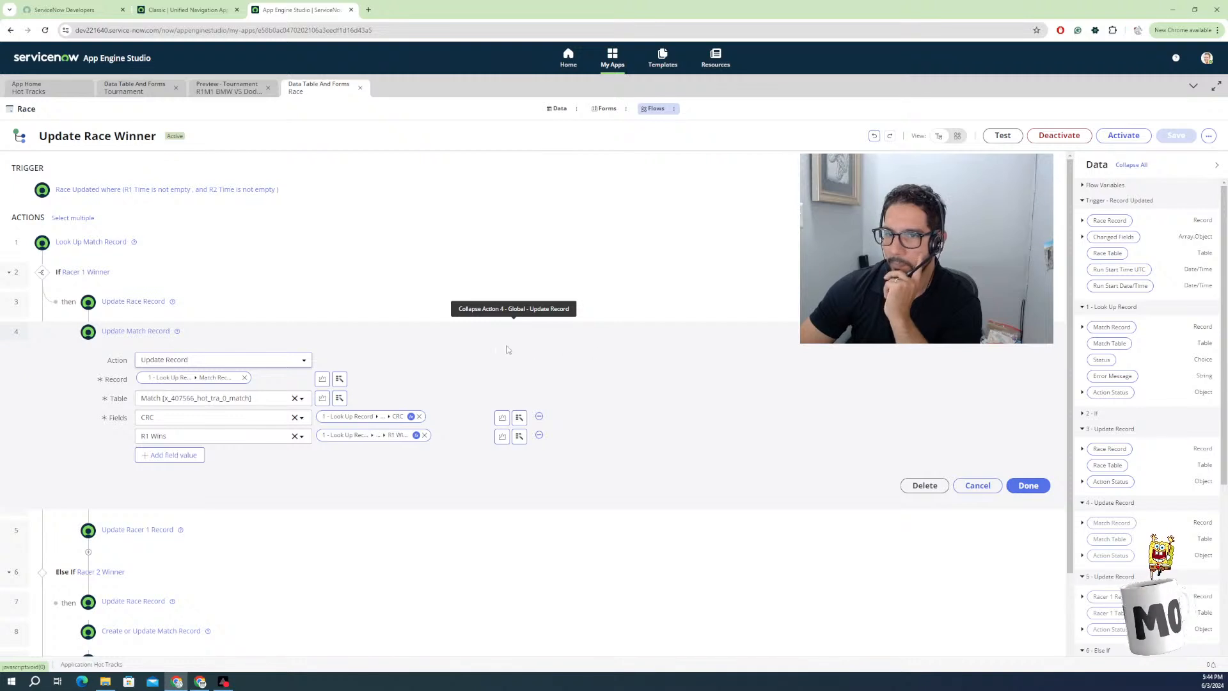
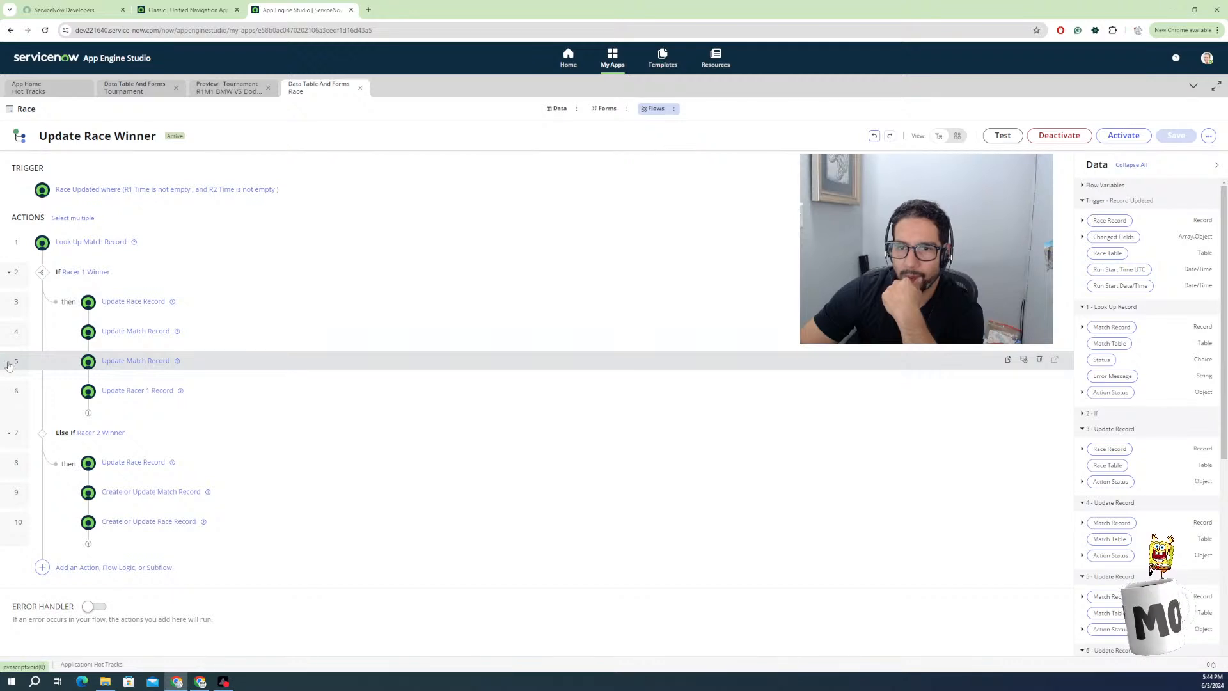
{"action": "left_click_drag", "start_coordinate": [5, 360], "coordinate": [99, 499]}
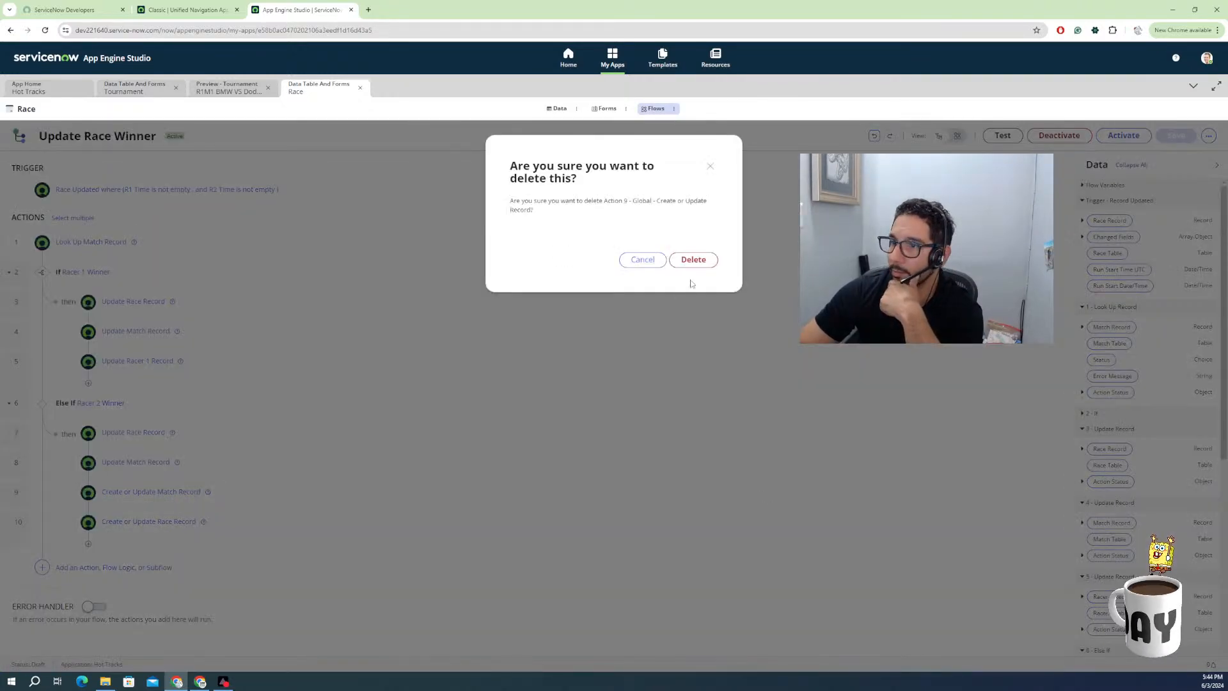
{"action": "left_click", "coordinate": [692, 261]}
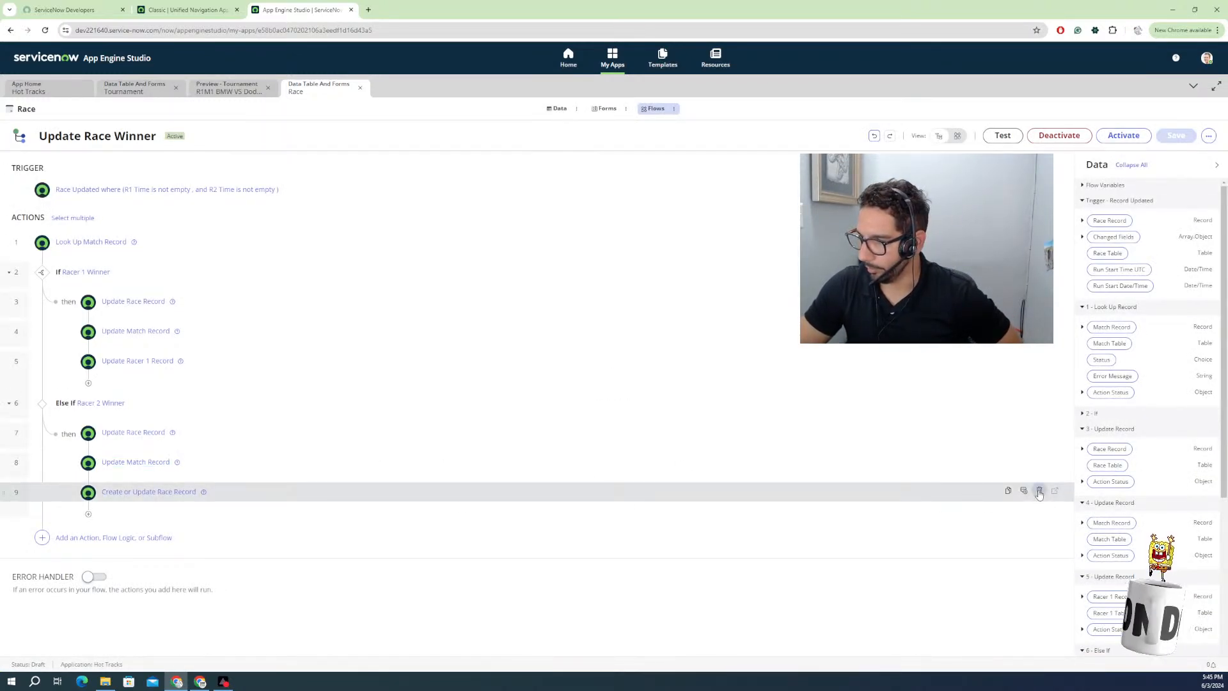
{"action": "left_click", "coordinate": [1039, 490]}
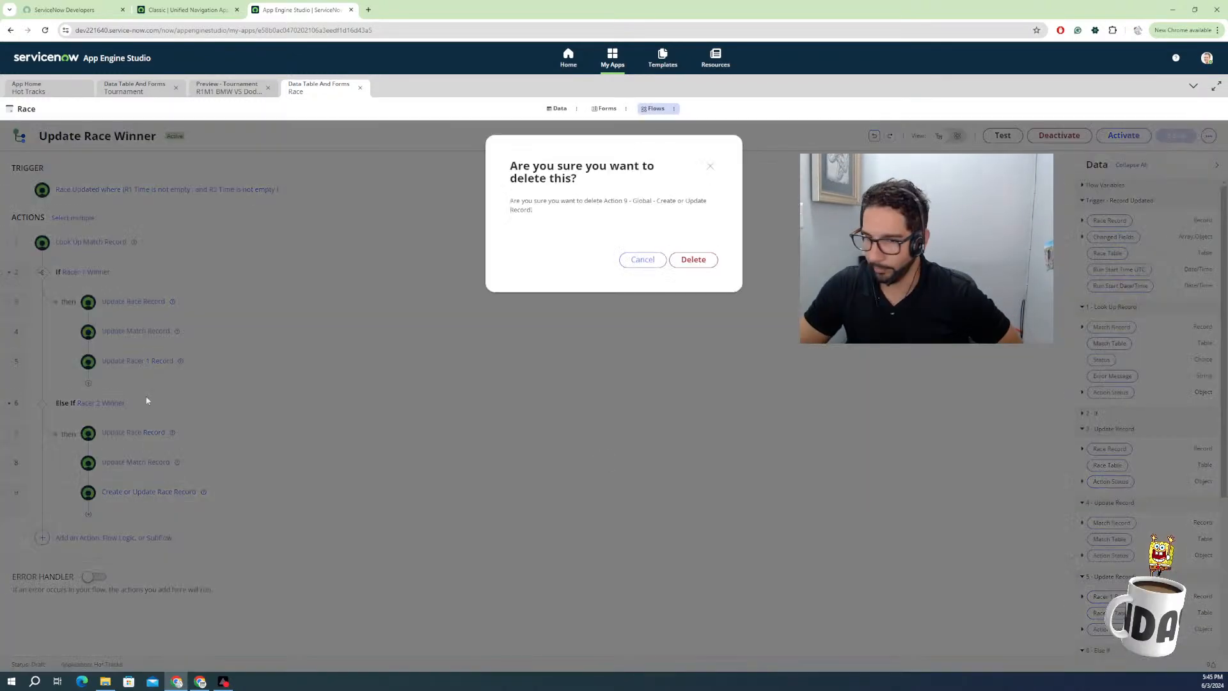
{"action": "left_click", "coordinate": [700, 261]}
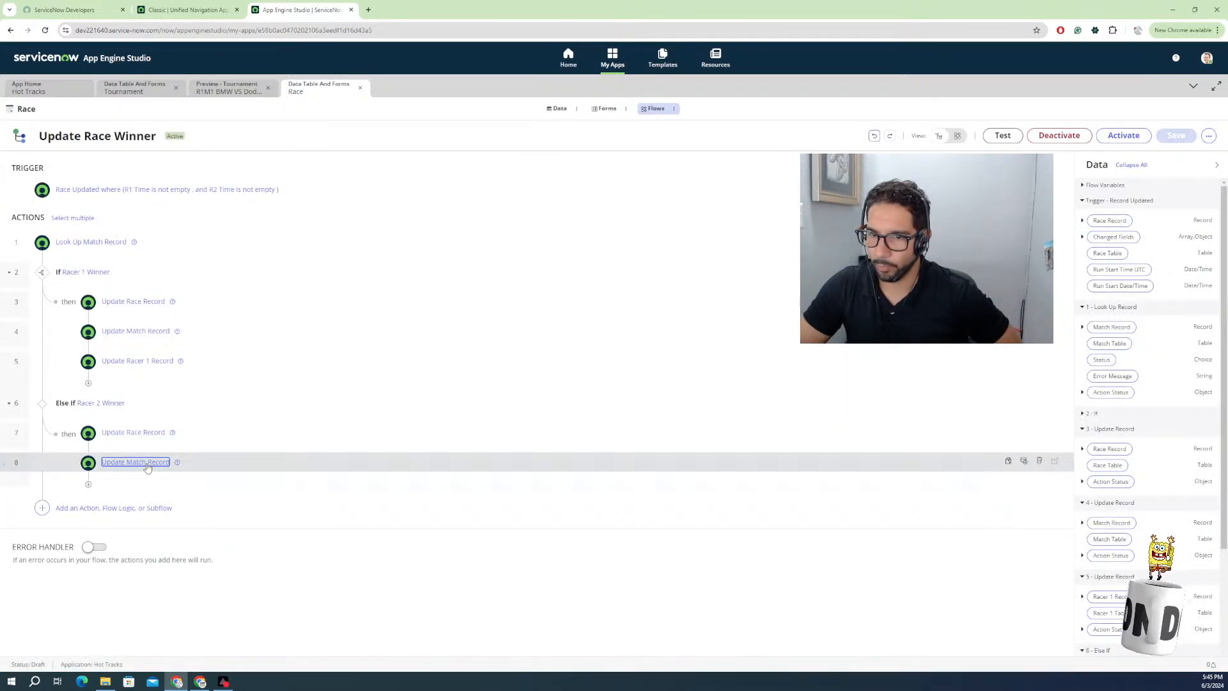
Change the R1 Wins field in the Racer 2 branch's Update Match Record action to R2 Wins.
{"action": "left_click", "coordinate": [147, 465]}
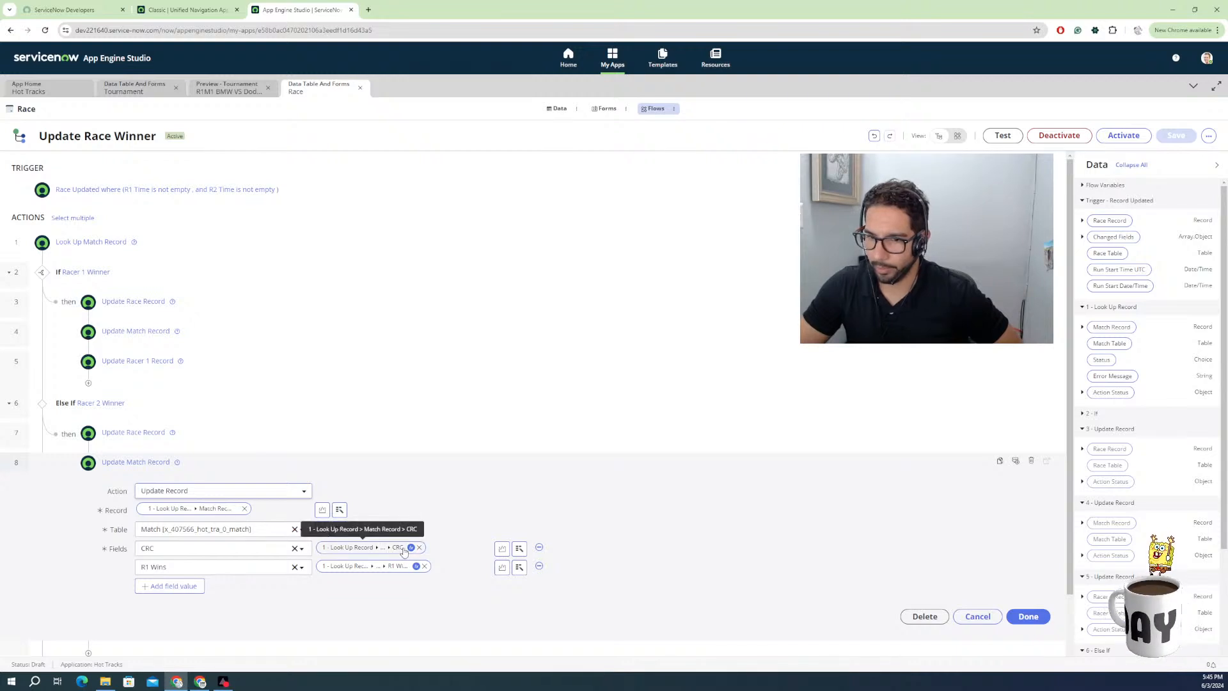
{"action": "left_click", "coordinate": [273, 570]}
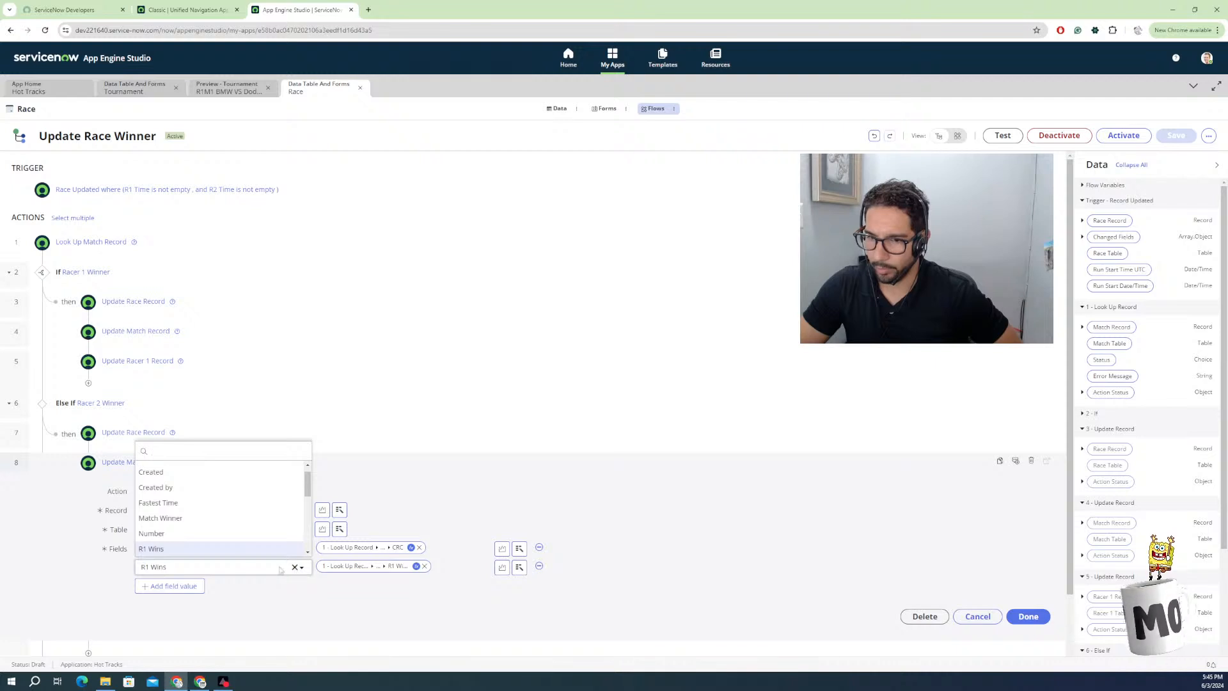
{"action": "scroll", "coordinate": [176, 544], "scroll_direction": "down", "scroll_amount": 1}
{"action": "left_click", "coordinate": [169, 525]}
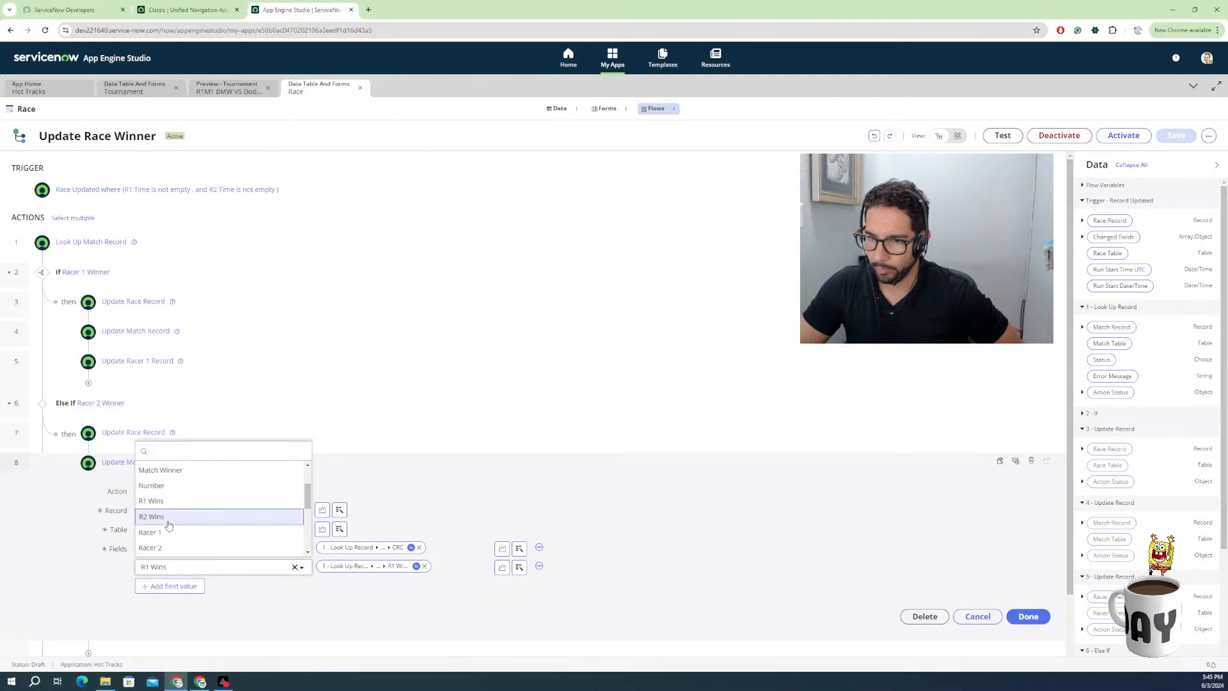
Set the R2 Wins value to R2 Wins from the step 1 Look Up Record's Match Record.
{"action": "left_click", "coordinate": [352, 568]}
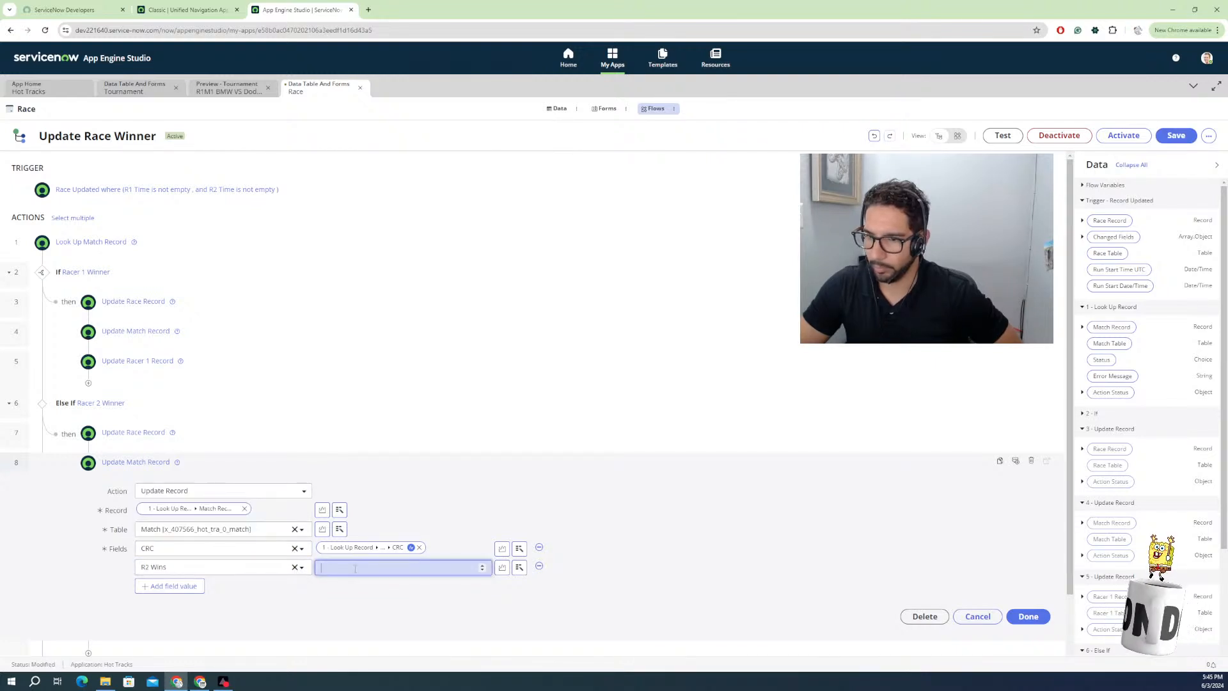
{"action": "left_click", "coordinate": [1082, 221]}
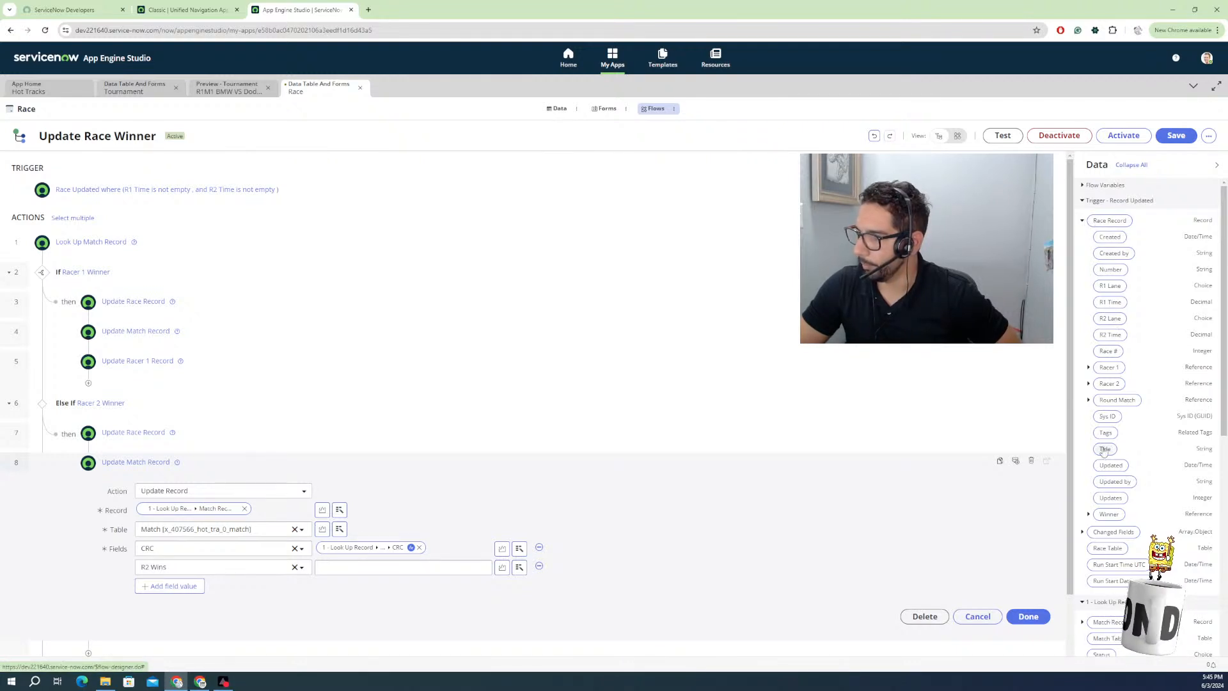
{"action": "left_click", "coordinate": [1082, 220]}
{"action": "left_click", "coordinate": [1082, 327]}
{"action": "left_click_drag", "start_coordinate": [1105, 462], "coordinate": [358, 573]}
Apply a Math Add transform of 1 to the R2 Wins value in the Racer 2 branch's Update Match Record action.
{"action": "left_click", "coordinate": [417, 567]}
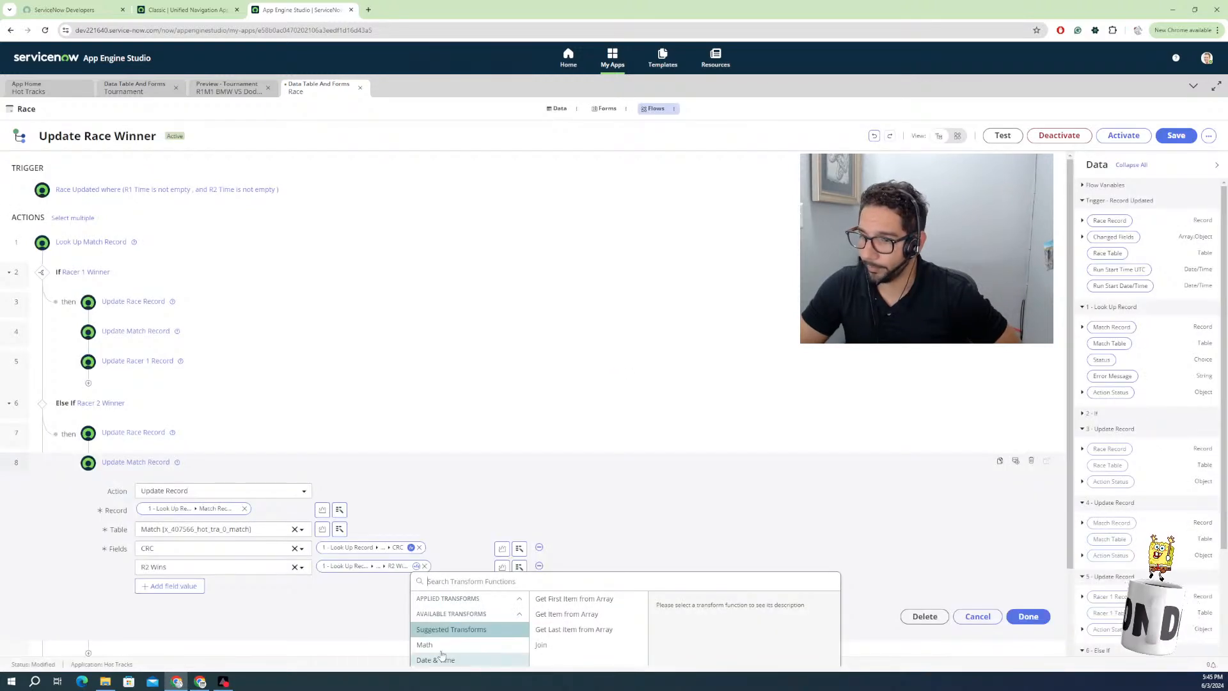
{"action": "left_click", "coordinate": [424, 644]}
{"action": "left_click", "coordinate": [541, 613]}
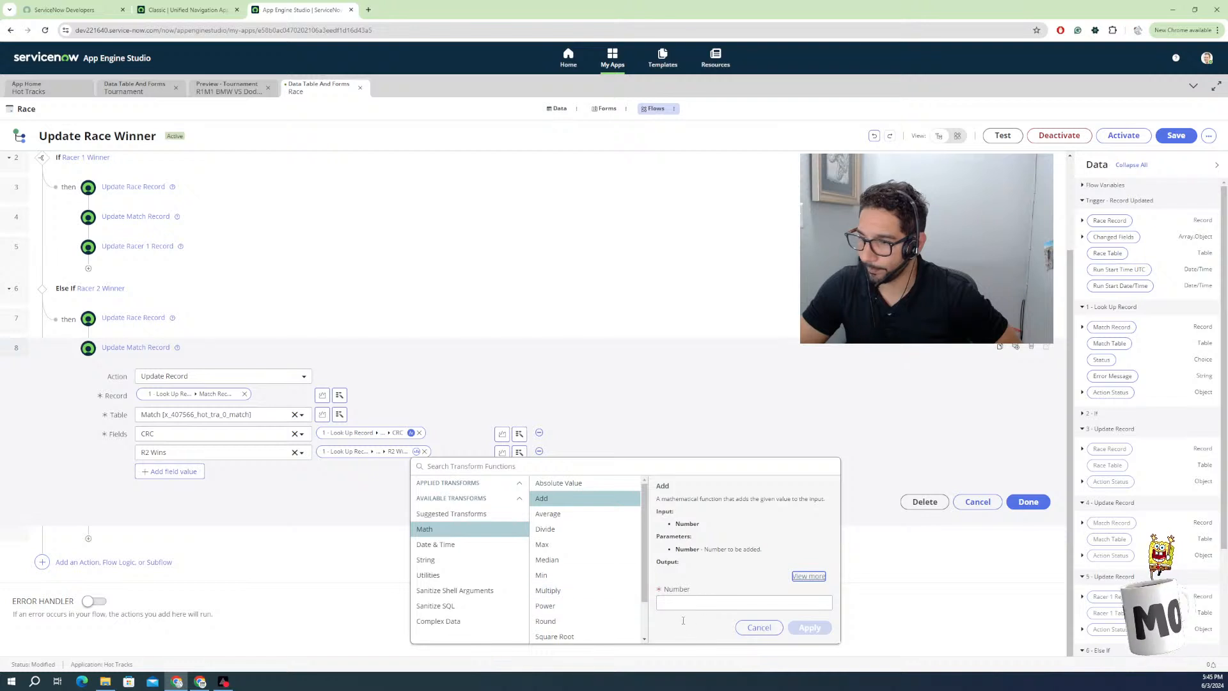
{"action": "left_click", "coordinate": [686, 601]}
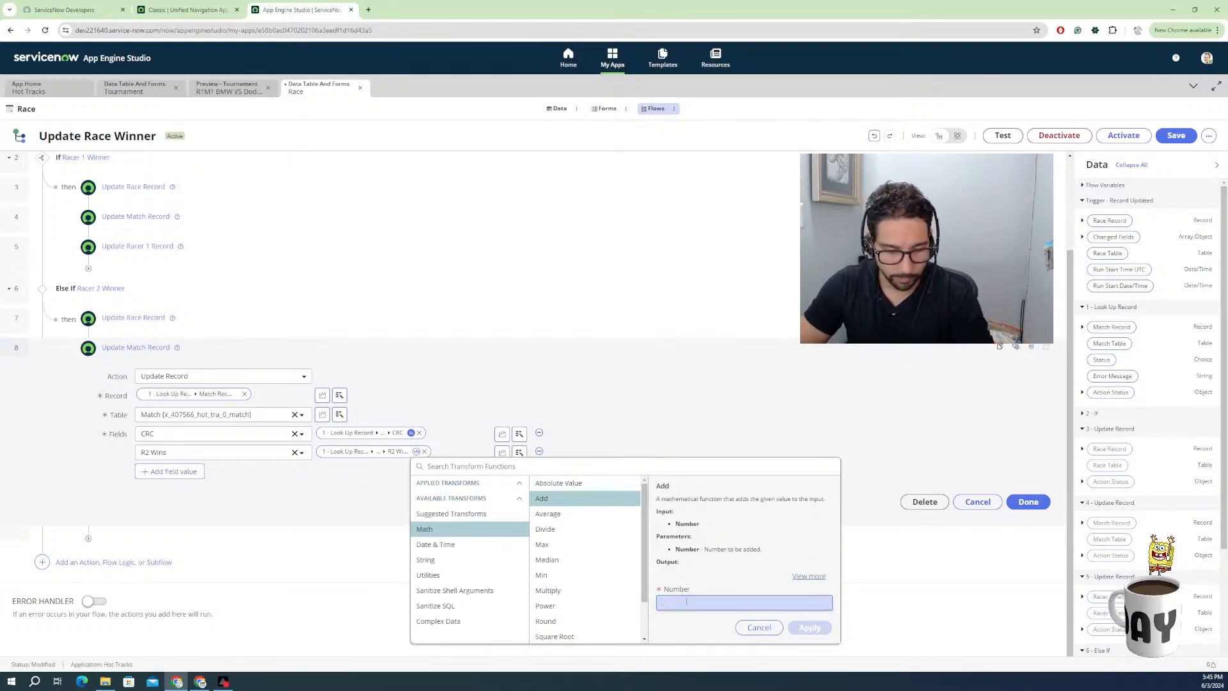
{"action": "type", "text": "1"}
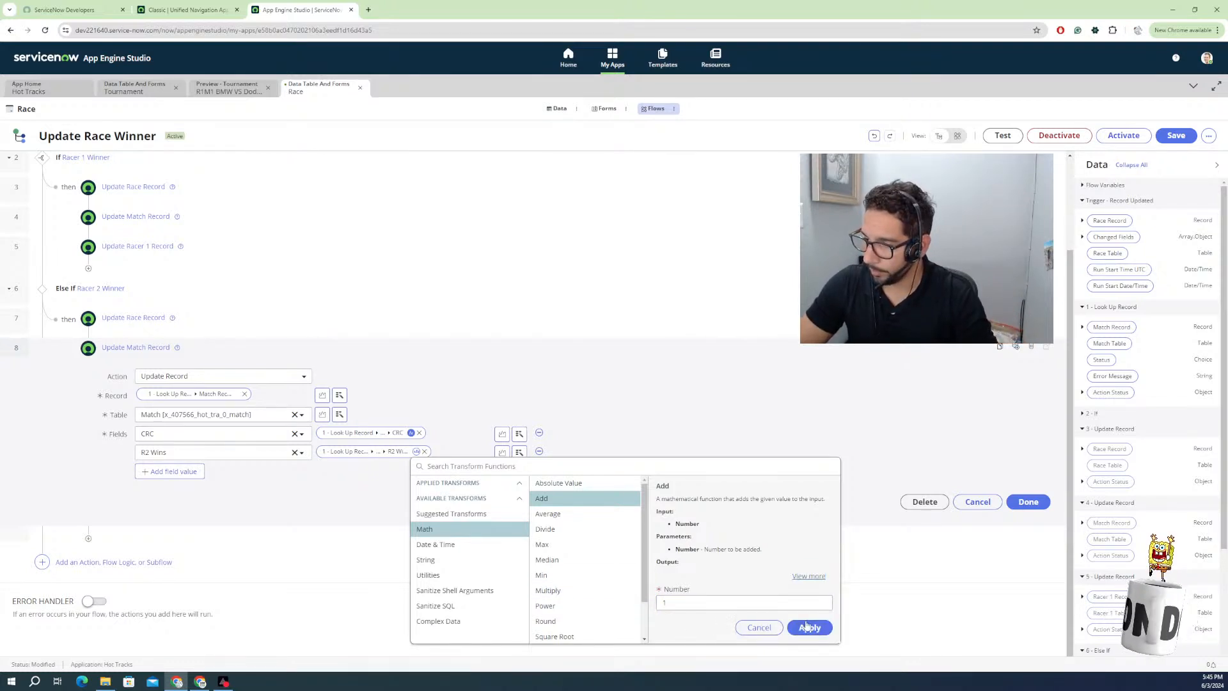
{"action": "left_click", "coordinate": [809, 627]}
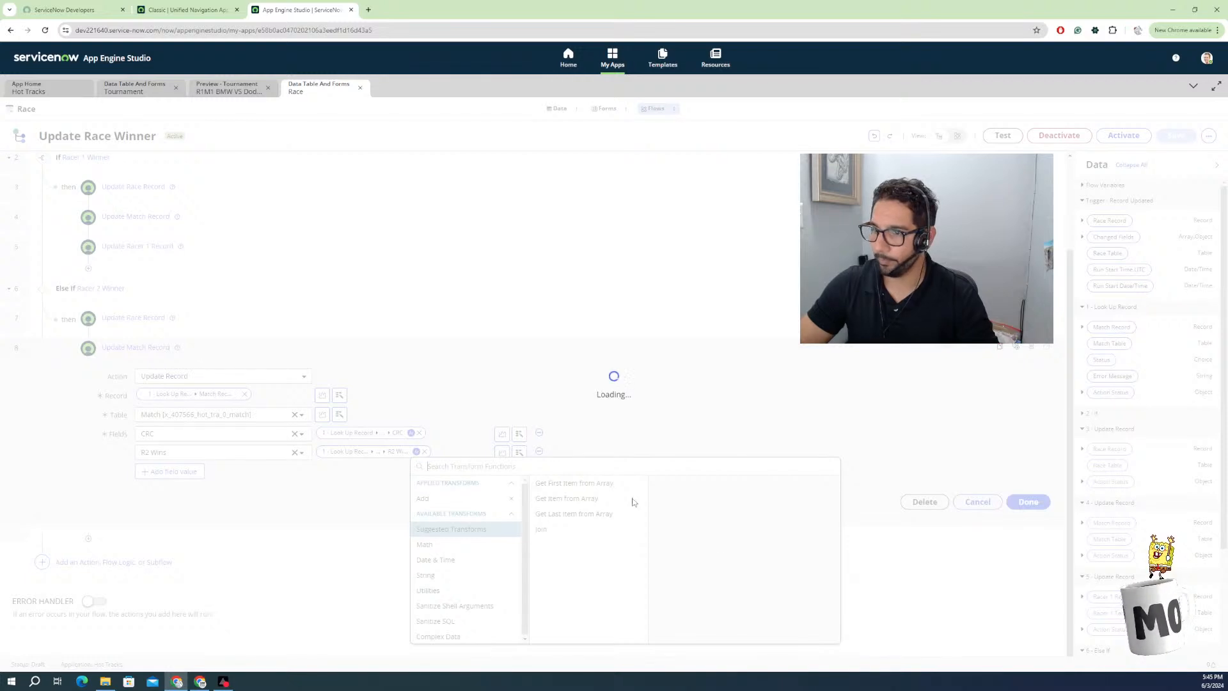
{"action": "left_click", "coordinate": [1018, 502]}
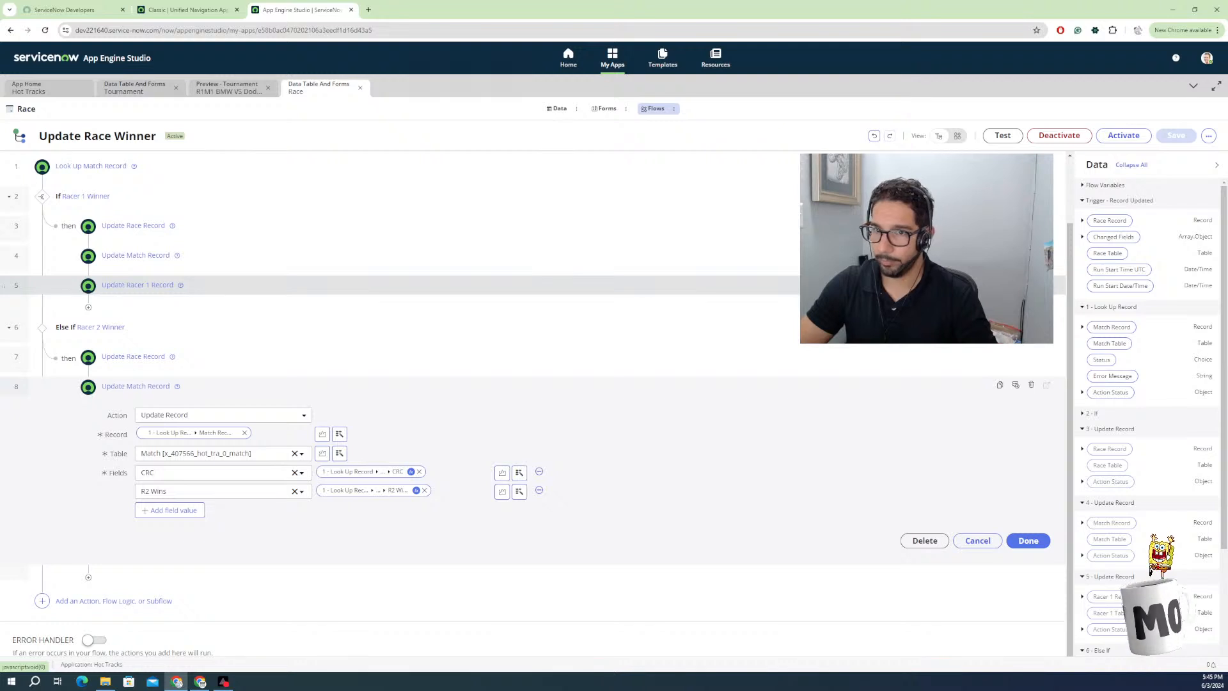
Duplicate the Update Racer 1 Record action and move the copy to the end of the Racer 2 Winner branch, accepting the removal of references.
{"action": "left_click", "coordinate": [999, 284]}
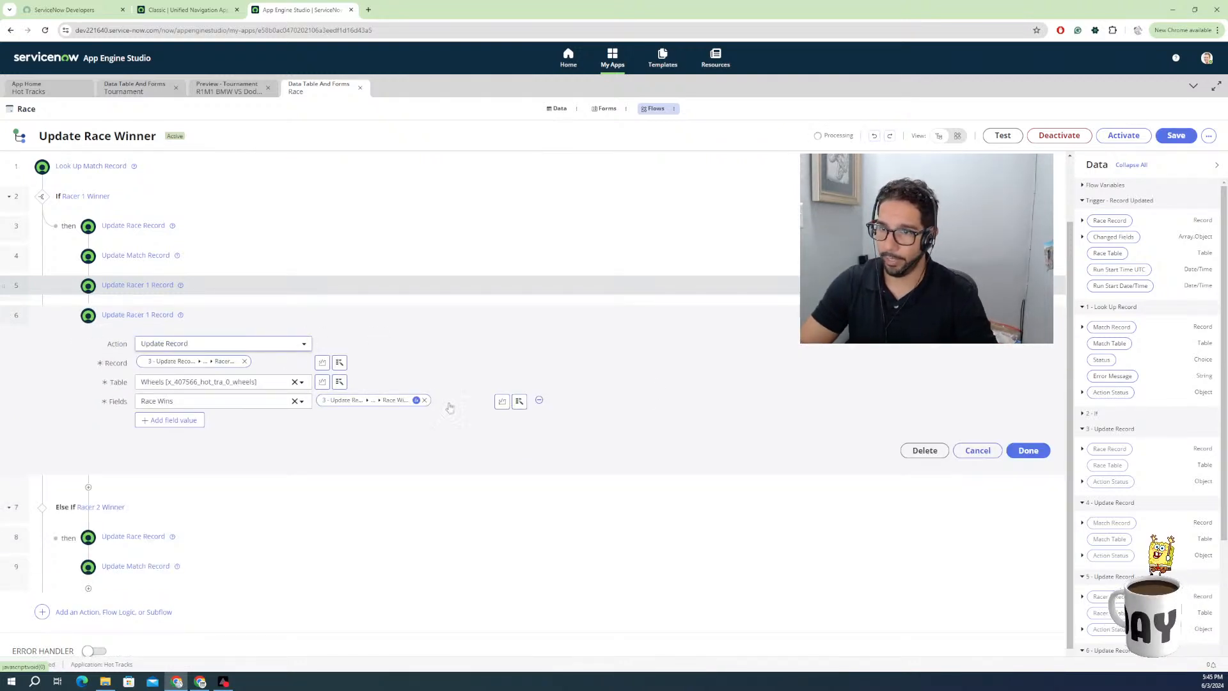
{"action": "left_click", "coordinate": [1023, 451]}
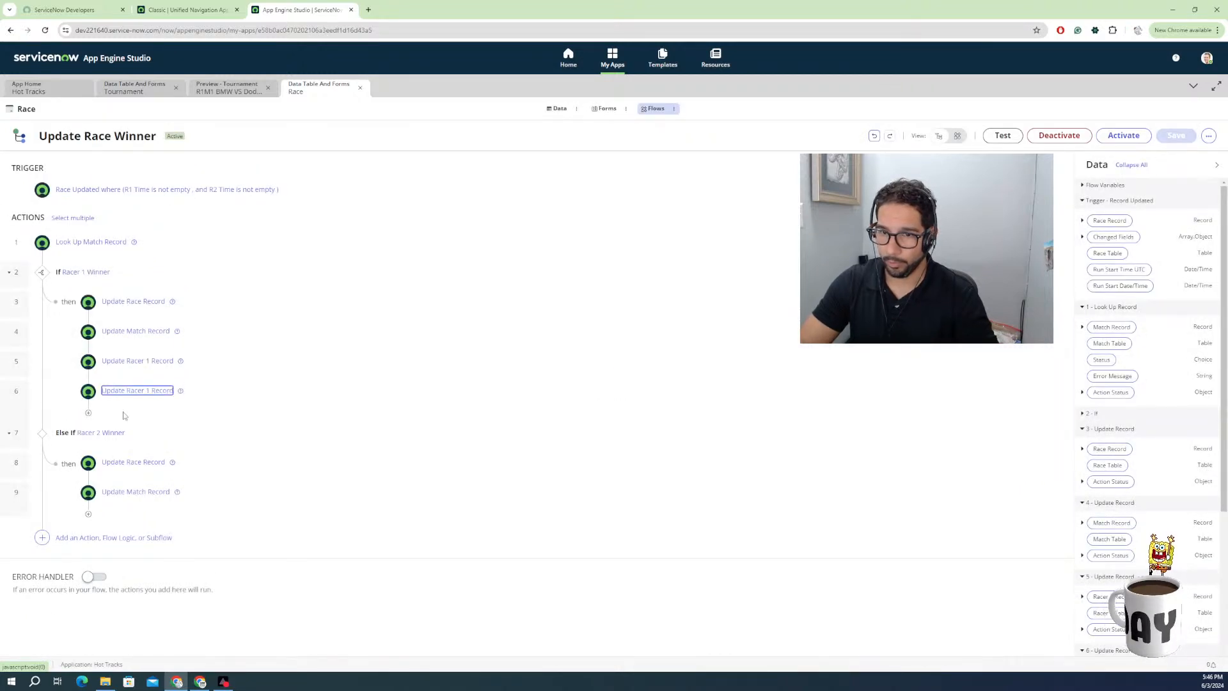
{"action": "left_click_drag", "start_coordinate": [9, 396], "coordinate": [55, 462]}
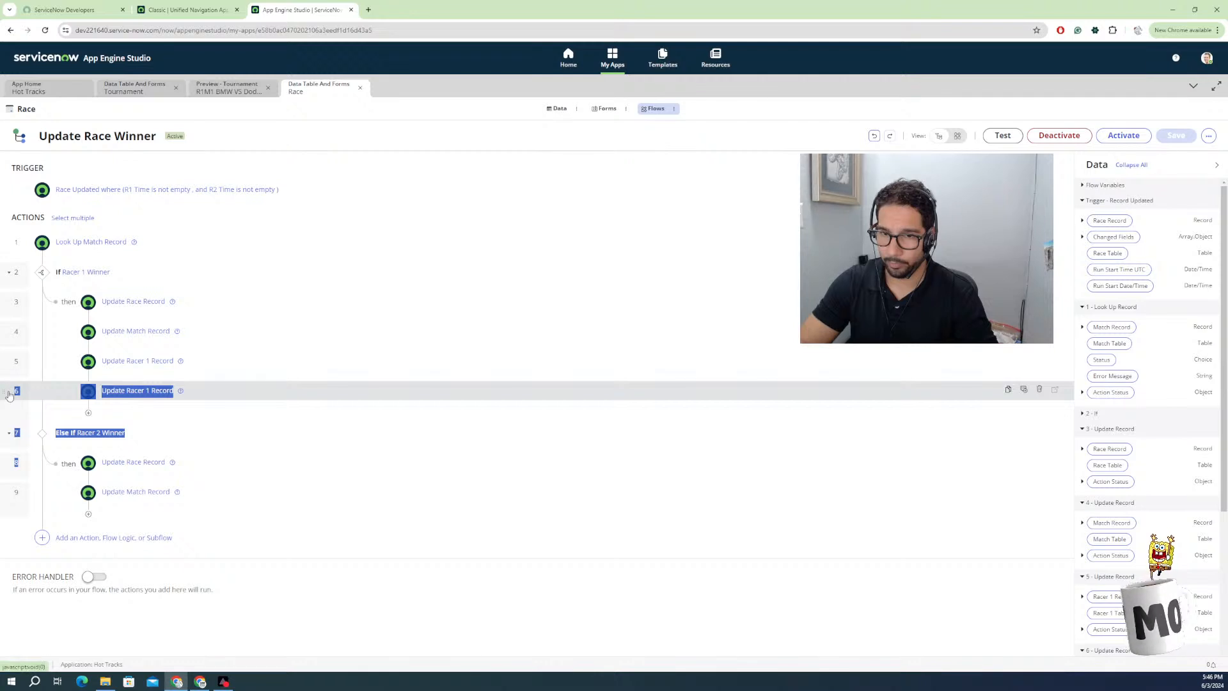
{"action": "mouse_move", "coordinate": [5, 391]}
{"action": "left_mouse_down"}
{"action": "mouse_move", "coordinate": [57, 462]}
{"action": "mouse_move", "coordinate": [56, 521]}
{"action": "mouse_move", "coordinate": [70, 513]}
{"action": "left_mouse_up"}
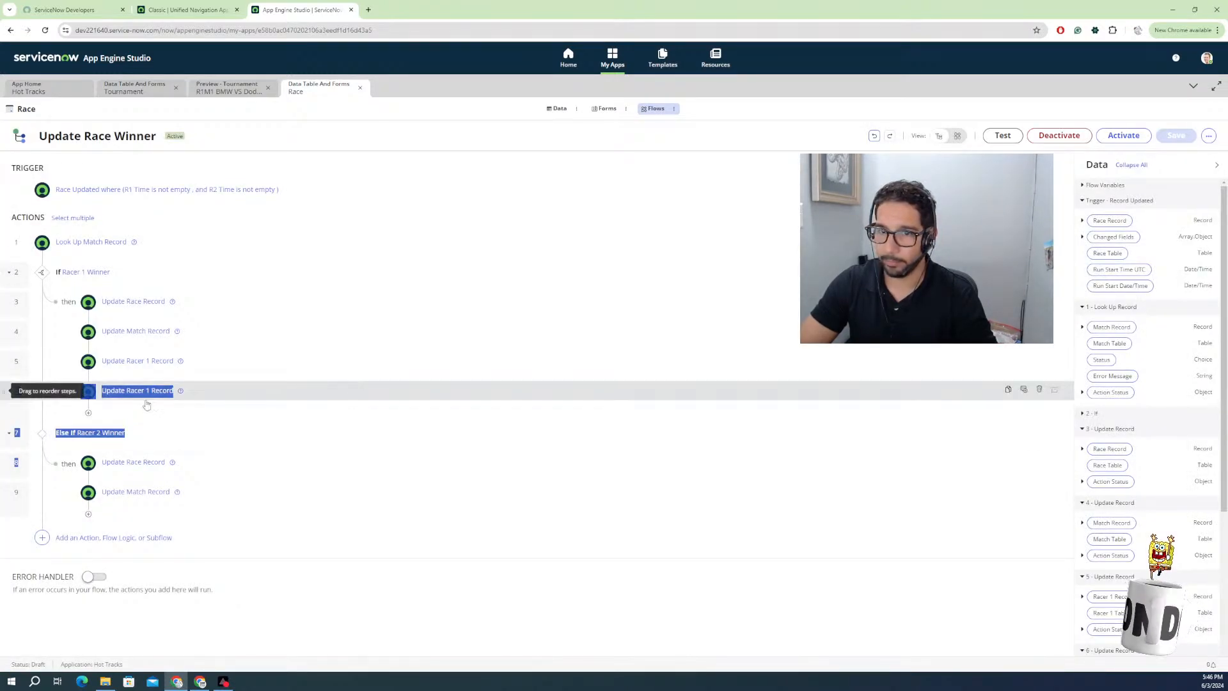
{"action": "left_click", "coordinate": [242, 356]}
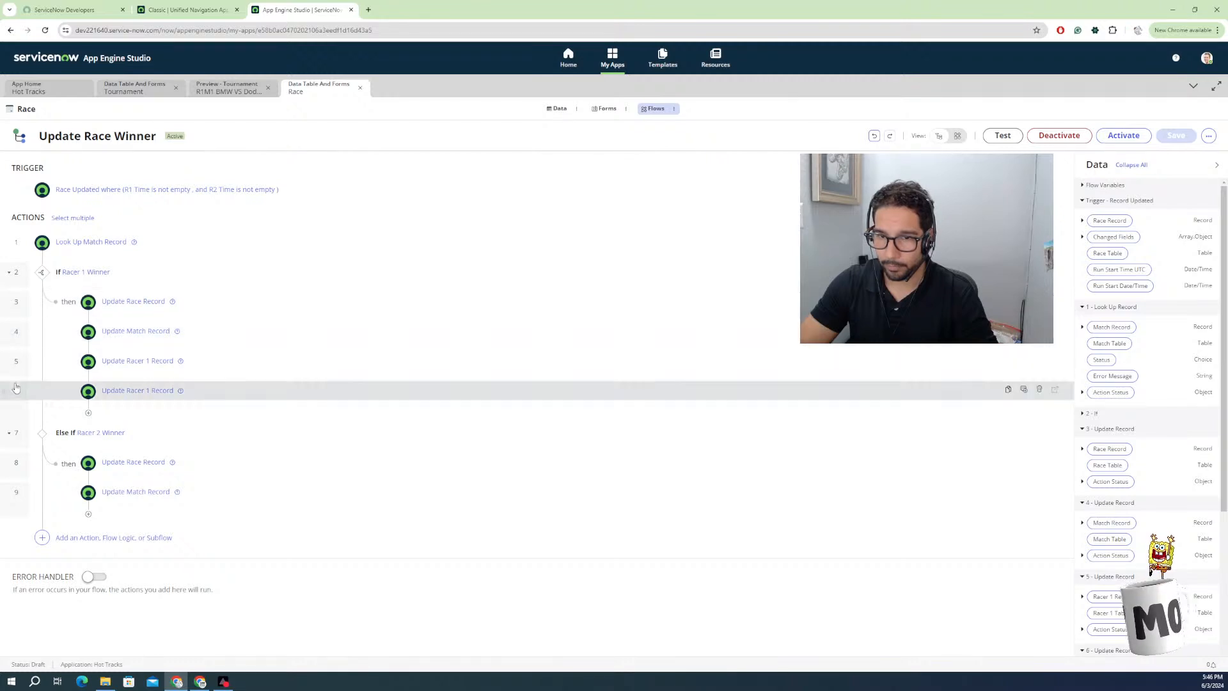
{"action": "left_click_drag", "start_coordinate": [6, 390], "coordinate": [92, 516]}
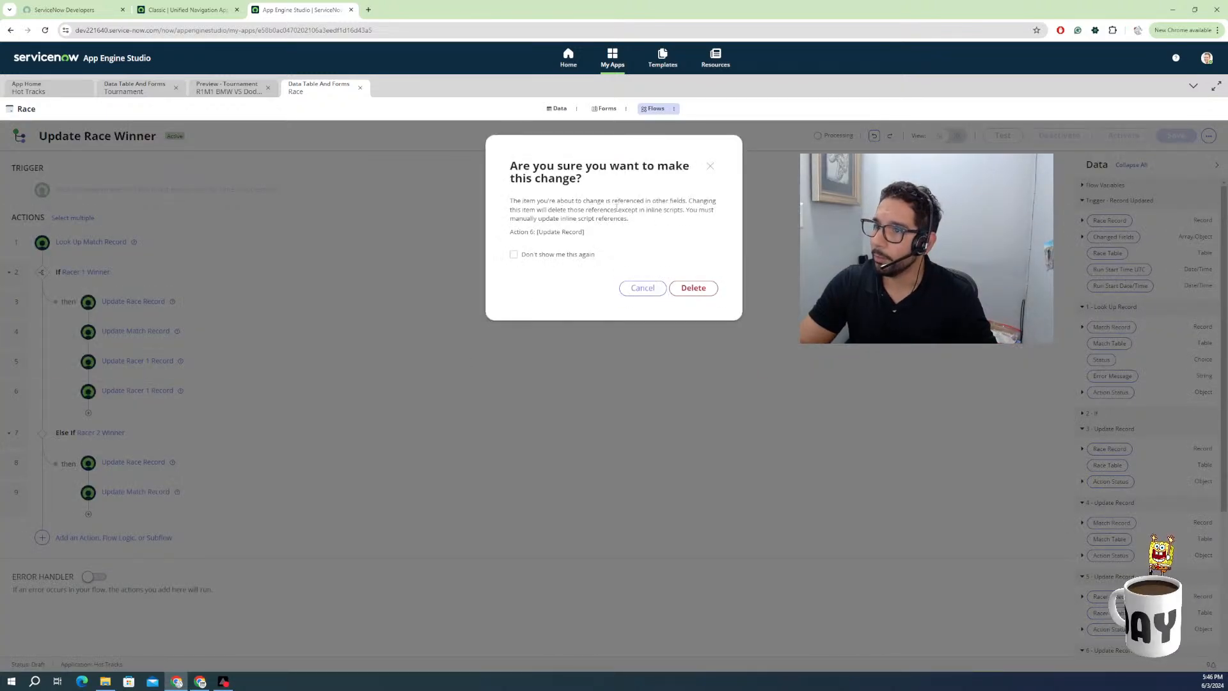
{"action": "left_click", "coordinate": [681, 288]}
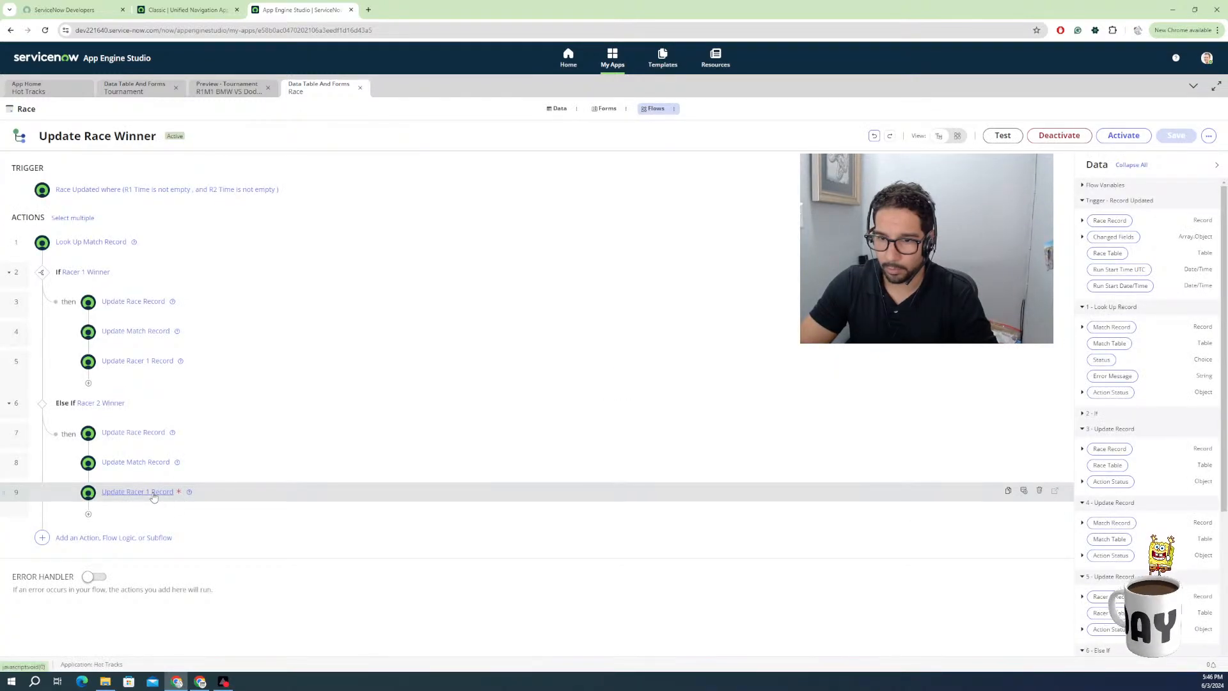
Set the Record of the moved Wheels update action to Racer 2 from the step 7 Update Record's Race Record.
{"action": "left_click", "coordinate": [153, 493]}
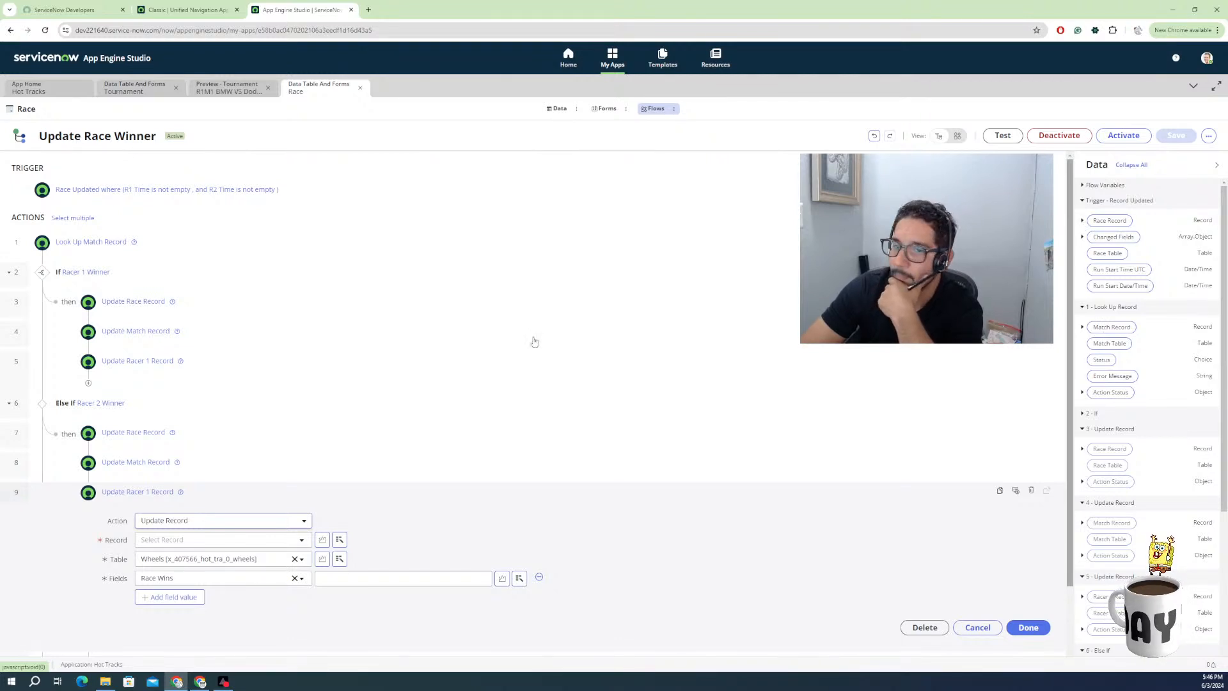
{"action": "left_click", "coordinate": [128, 362]}
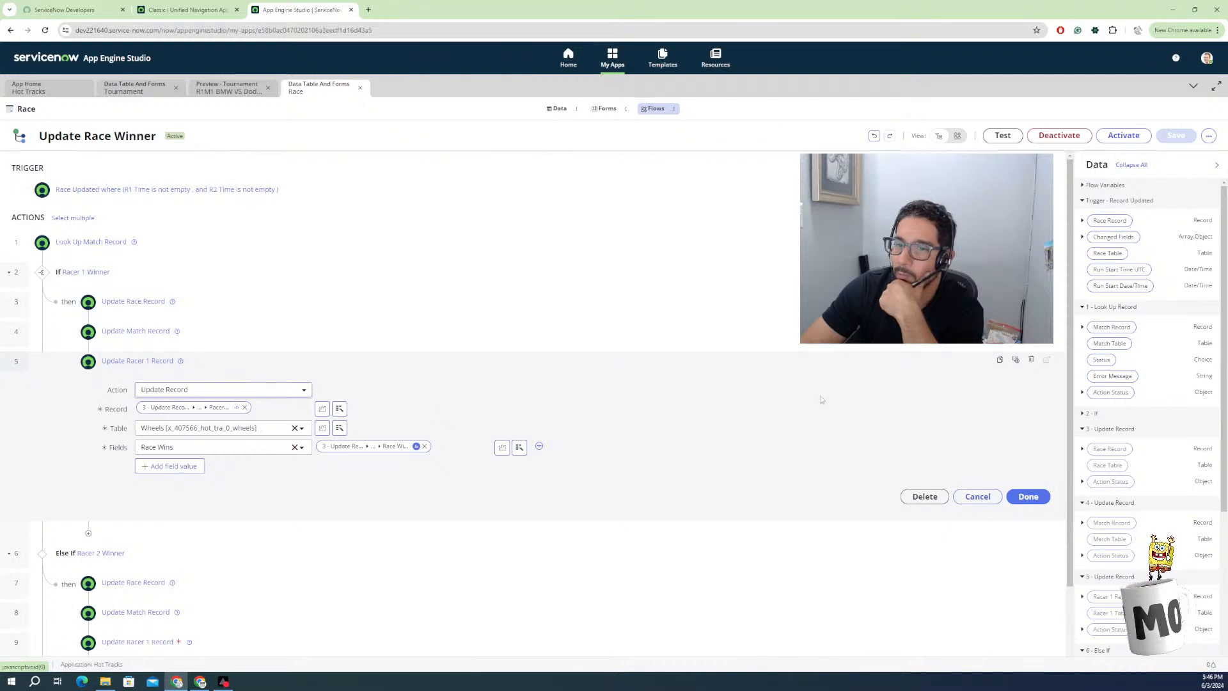
{"action": "scroll", "coordinate": [123, 566], "scroll_direction": "down", "scroll_amount": 1}
{"action": "scroll", "coordinate": [123, 568], "scroll_direction": "down", "scroll_amount": 1}
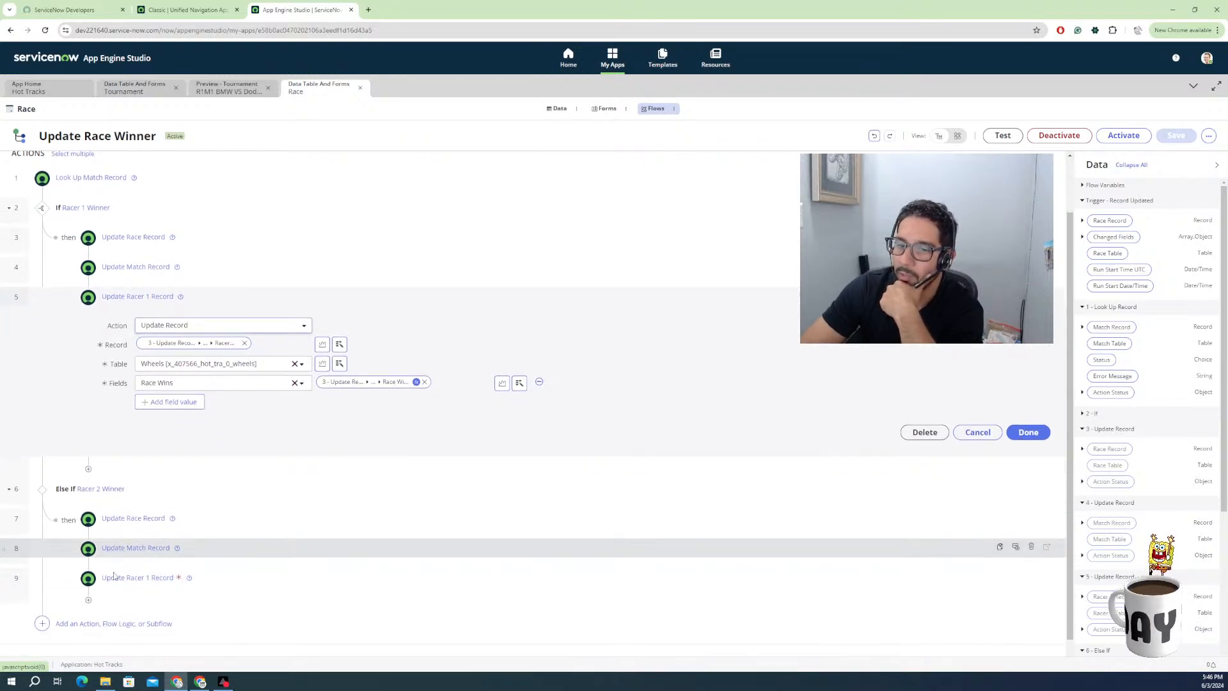
{"action": "left_click", "coordinate": [124, 555]}
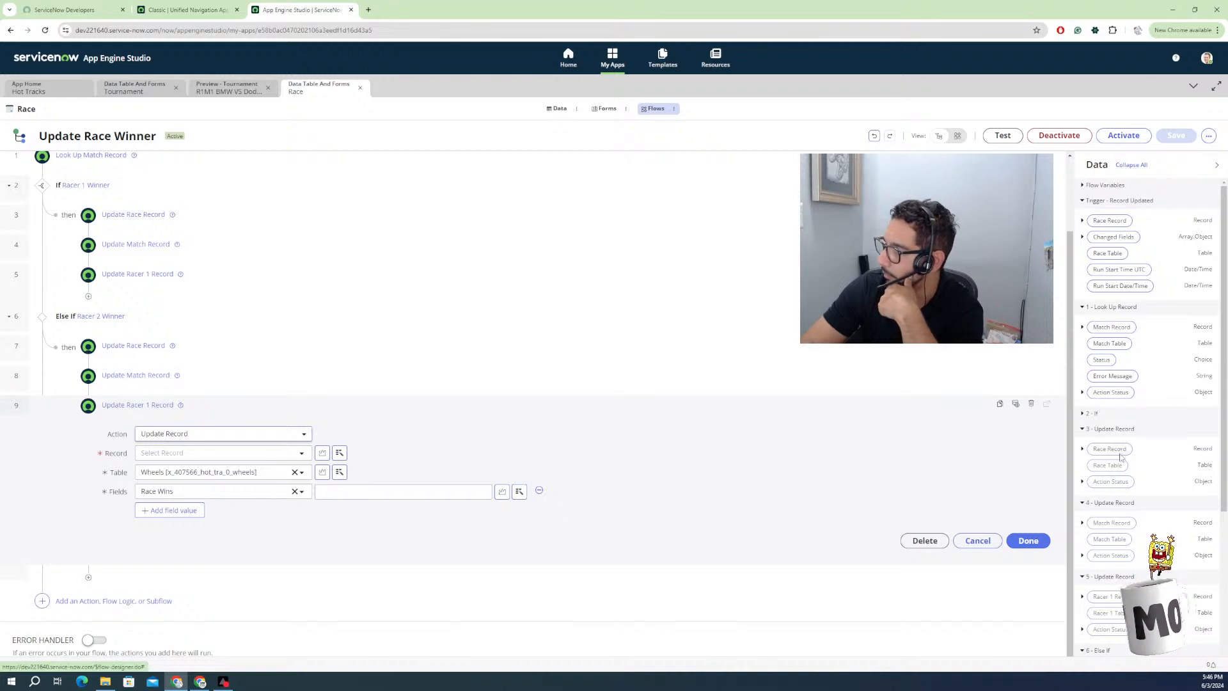
{"action": "scroll", "coordinate": [1113, 453], "scroll_direction": "down", "scroll_amount": 3}
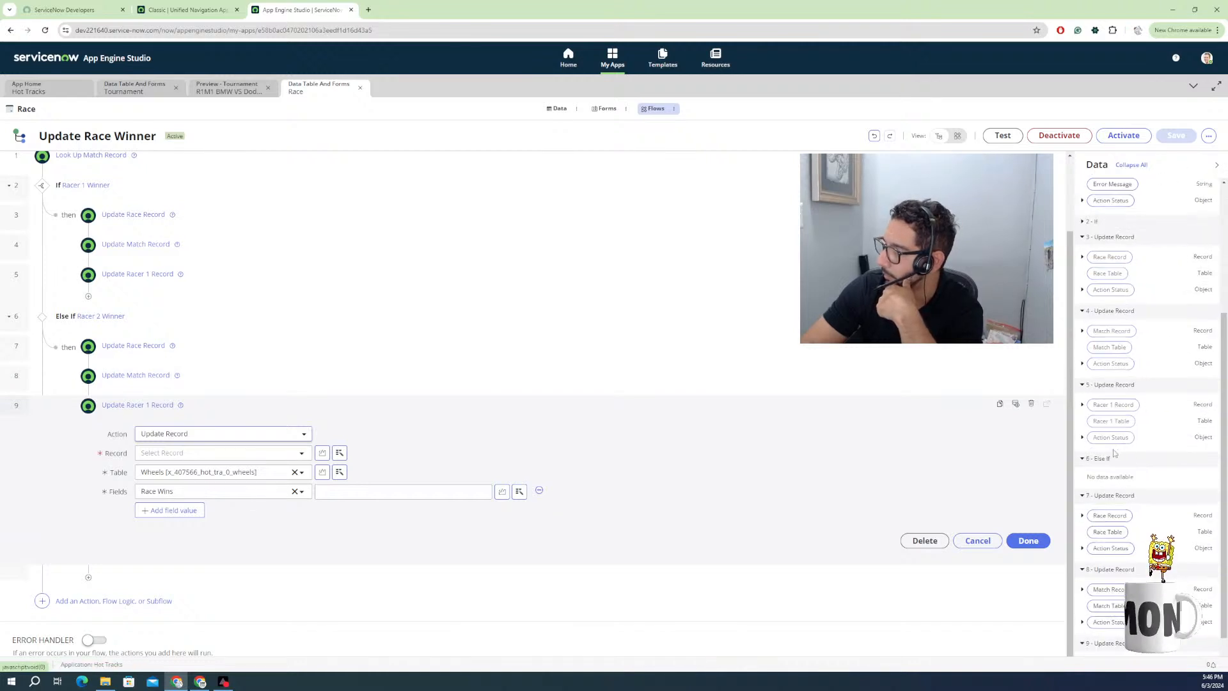
{"action": "left_click", "coordinate": [1094, 517]}
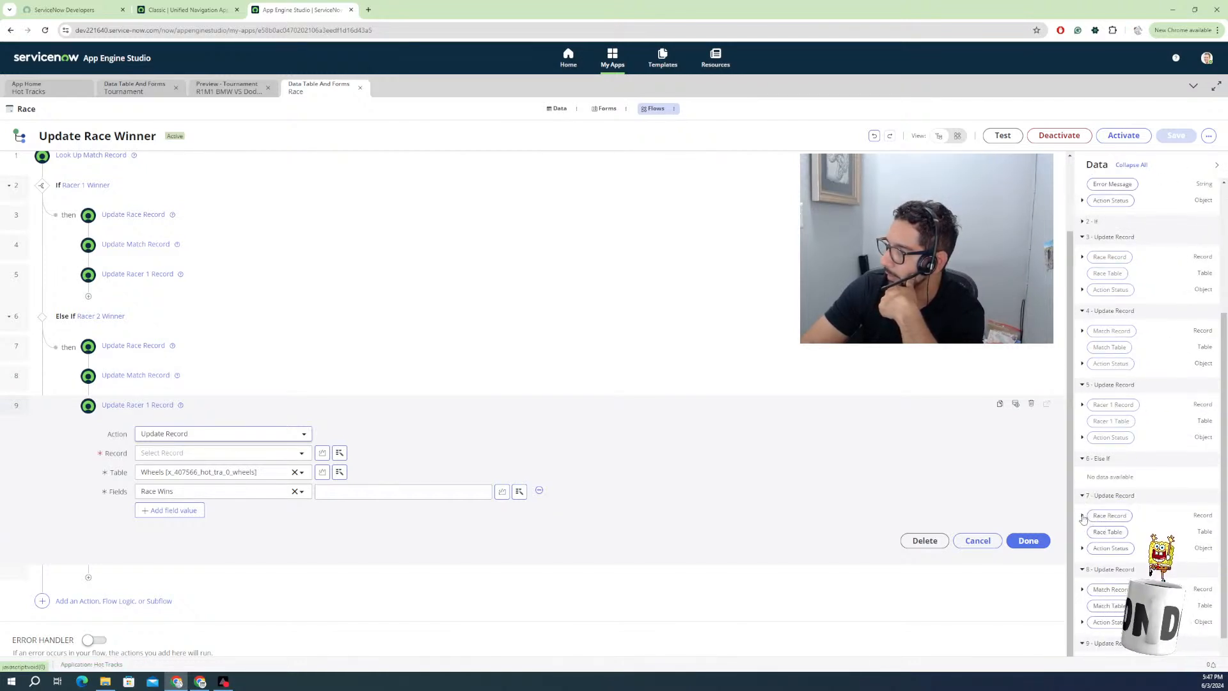
{"action": "scroll", "coordinate": [1103, 519], "scroll_direction": "down", "scroll_amount": 2}
{"action": "scroll", "coordinate": [1111, 520], "scroll_direction": "down", "scroll_amount": 2}
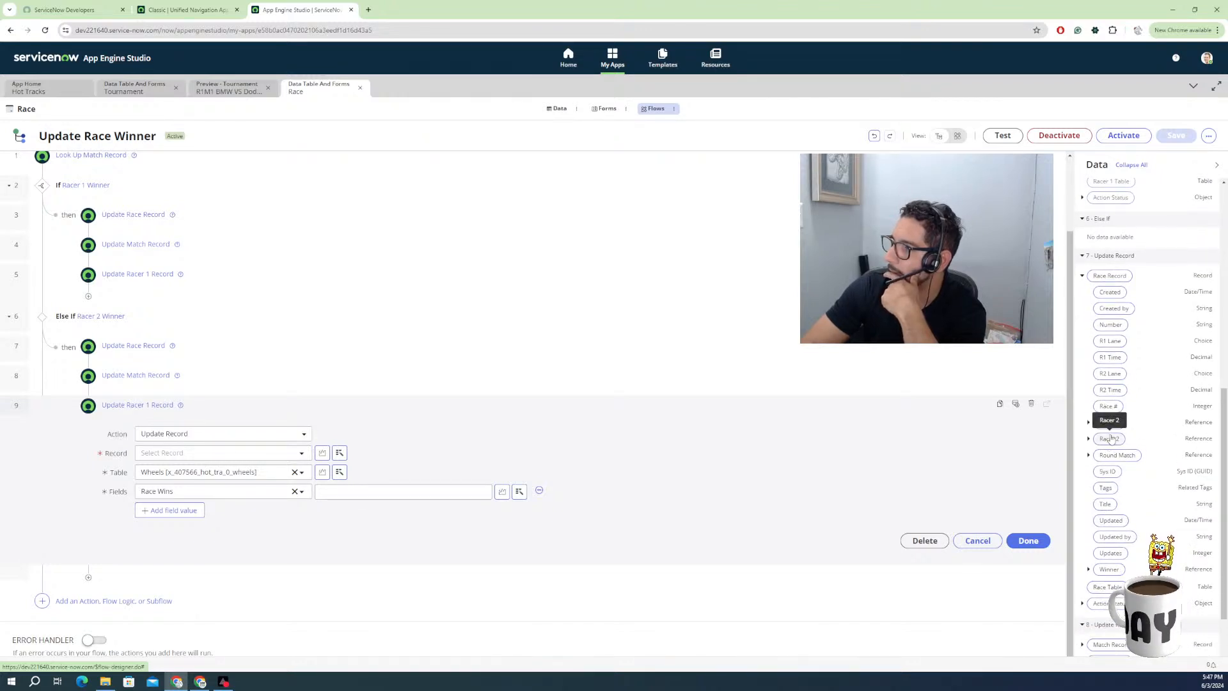
{"action": "left_click_drag", "start_coordinate": [1112, 441], "coordinate": [218, 453]}
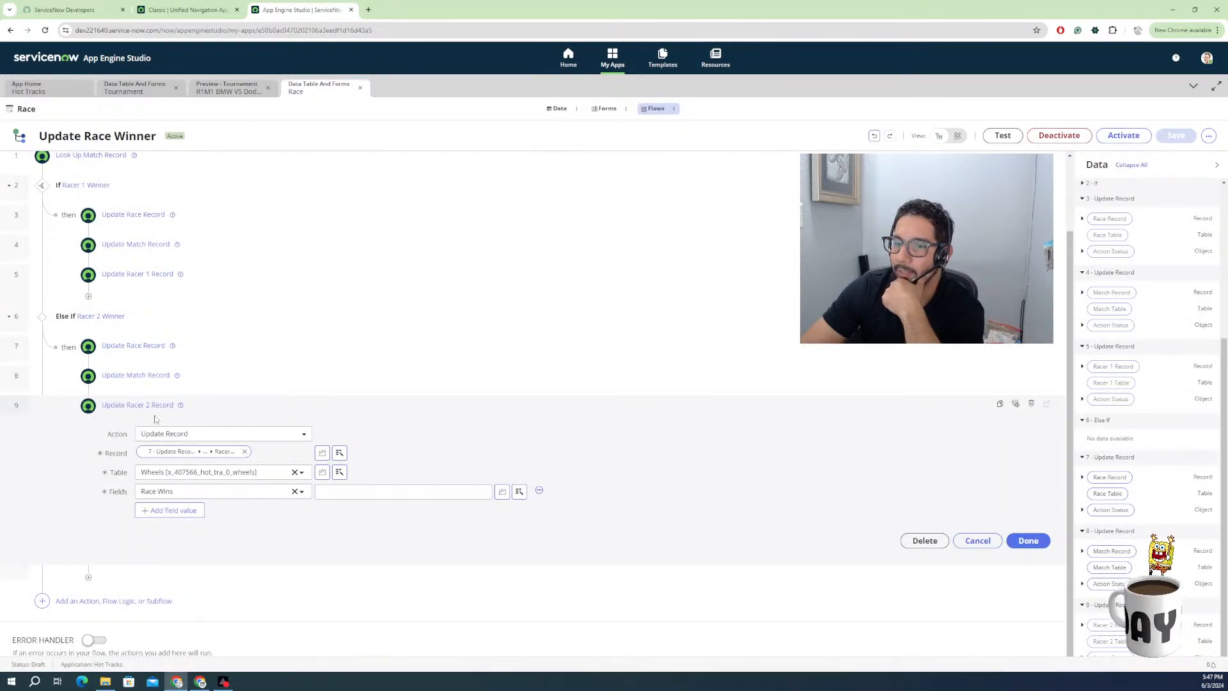
Set the Race Wins value in the Update Racer 2 Record action to Racer 2's Race Wins from step 7's Race Record.
{"action": "left_click", "coordinate": [333, 493]}
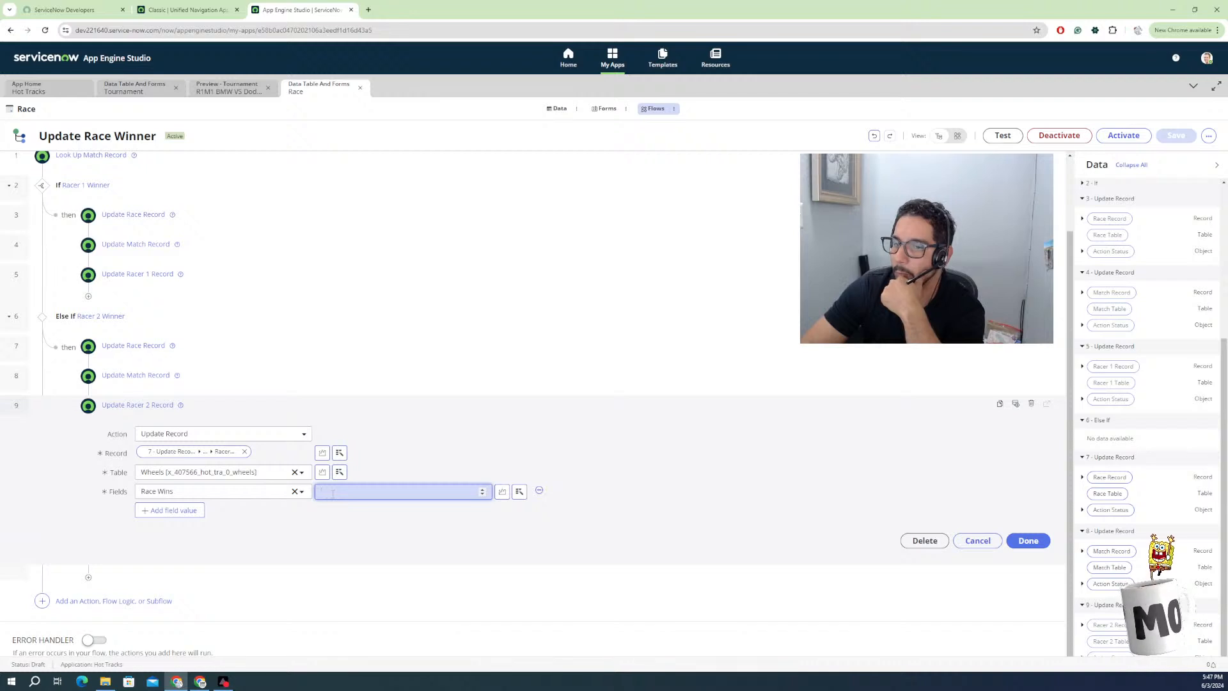
{"action": "left_click", "coordinate": [1081, 478]}
{"action": "scroll", "coordinate": [1106, 486], "scroll_direction": "down", "scroll_amount": 2}
{"action": "scroll", "coordinate": [1093, 504], "scroll_direction": "down", "scroll_amount": 1}
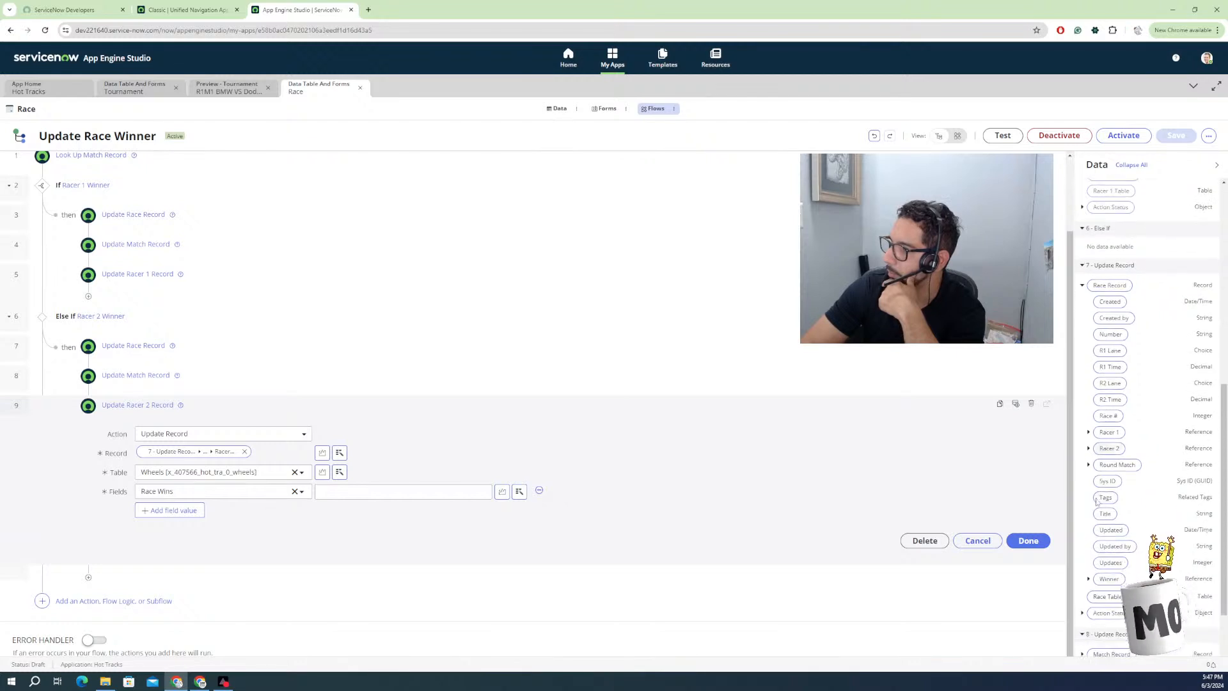
{"action": "left_click", "coordinate": [1088, 448]}
{"action": "scroll", "coordinate": [1110, 483], "scroll_direction": "down", "scroll_amount": 3}
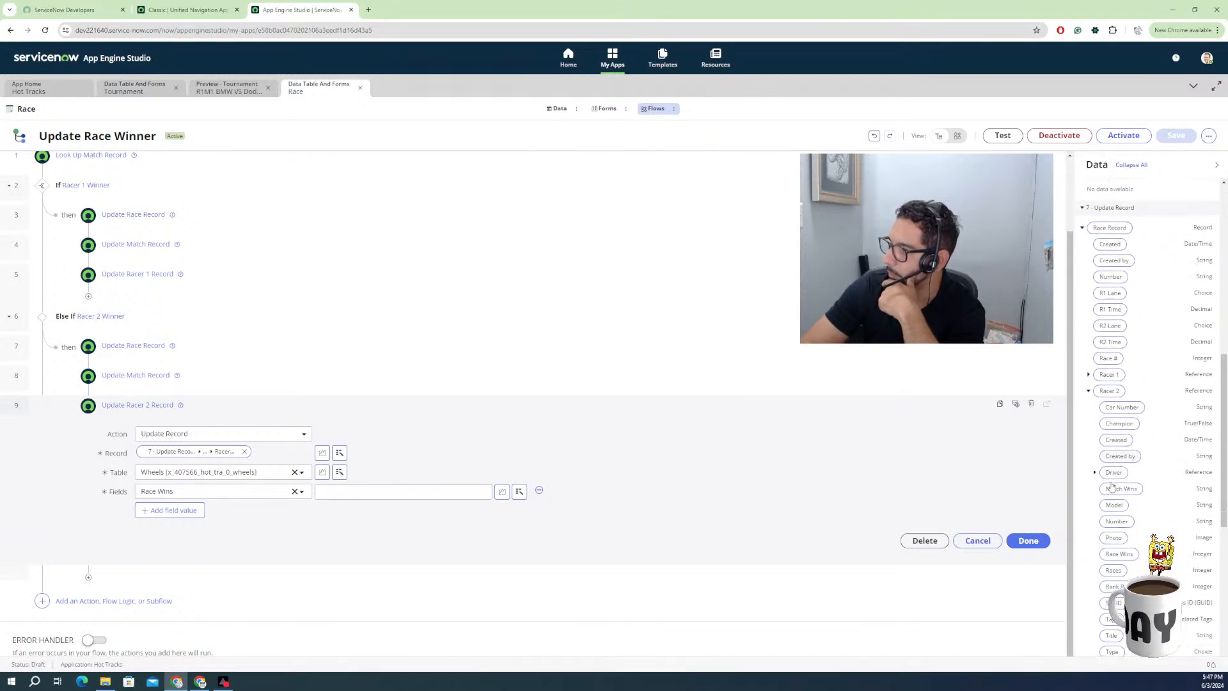
{"action": "left_click_drag", "start_coordinate": [1116, 467], "coordinate": [417, 490]}
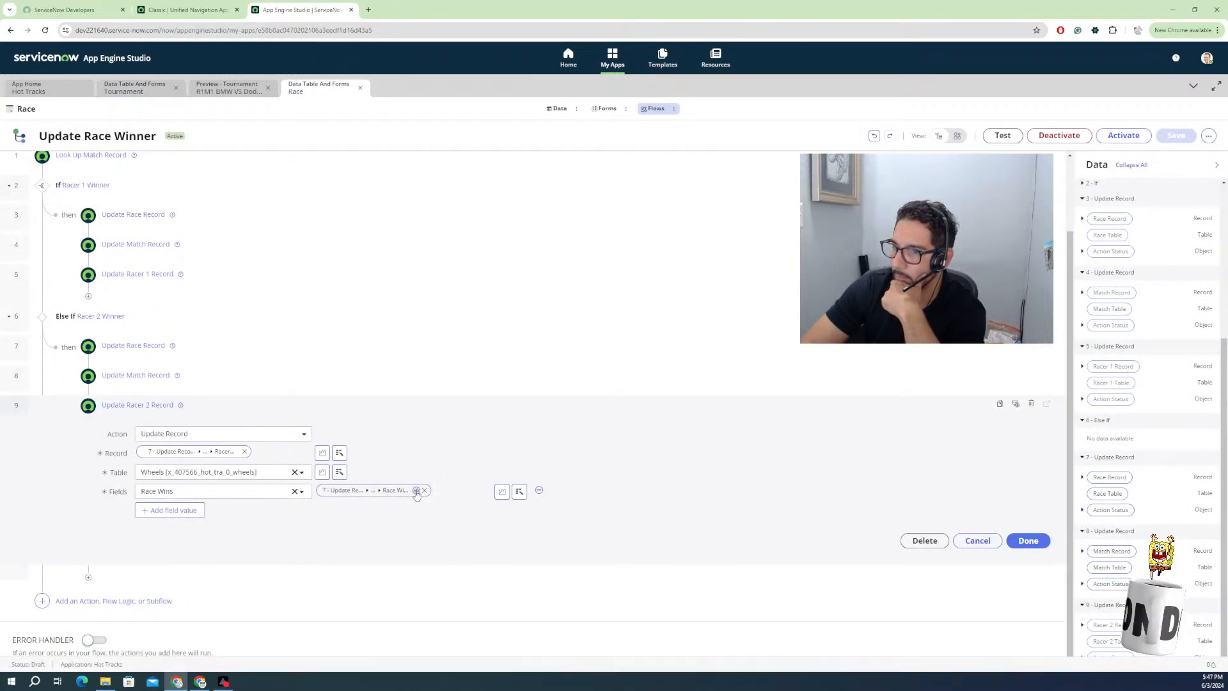
Apply a Math Add transform of 1 to the Race Wins value and finish editing the Update Racer 2 Record action.
{"action": "left_click", "coordinate": [416, 491]}
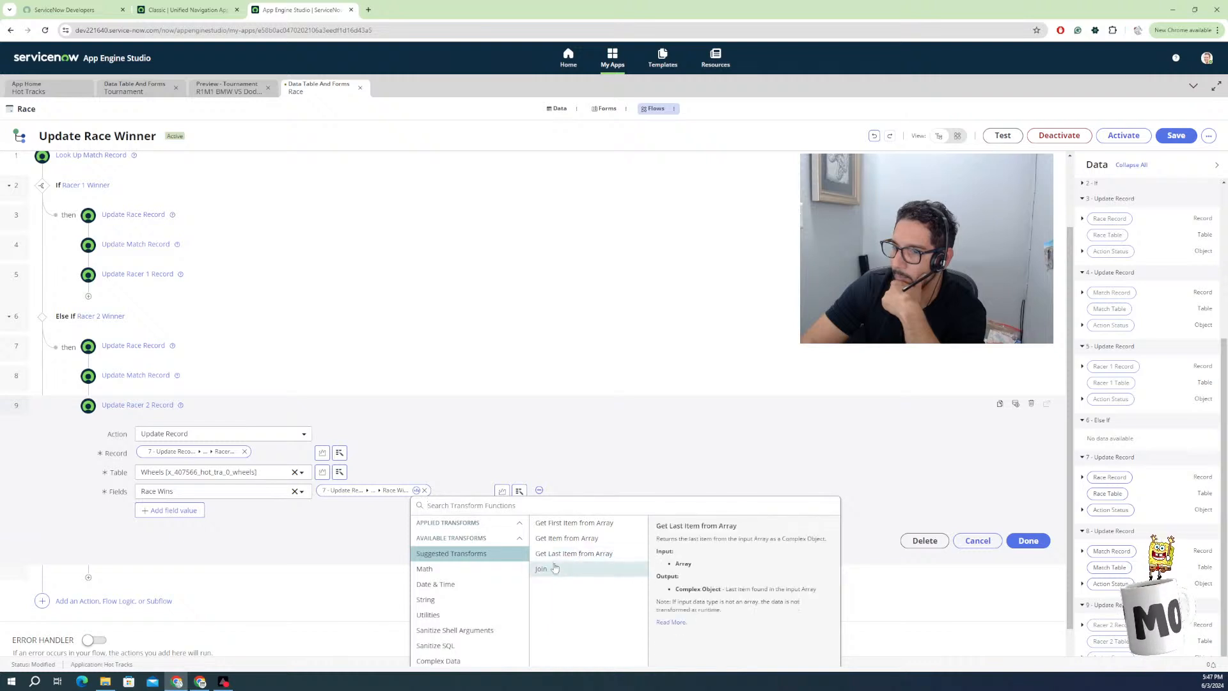
{"action": "scroll", "coordinate": [480, 607], "scroll_direction": "down", "scroll_amount": 1}
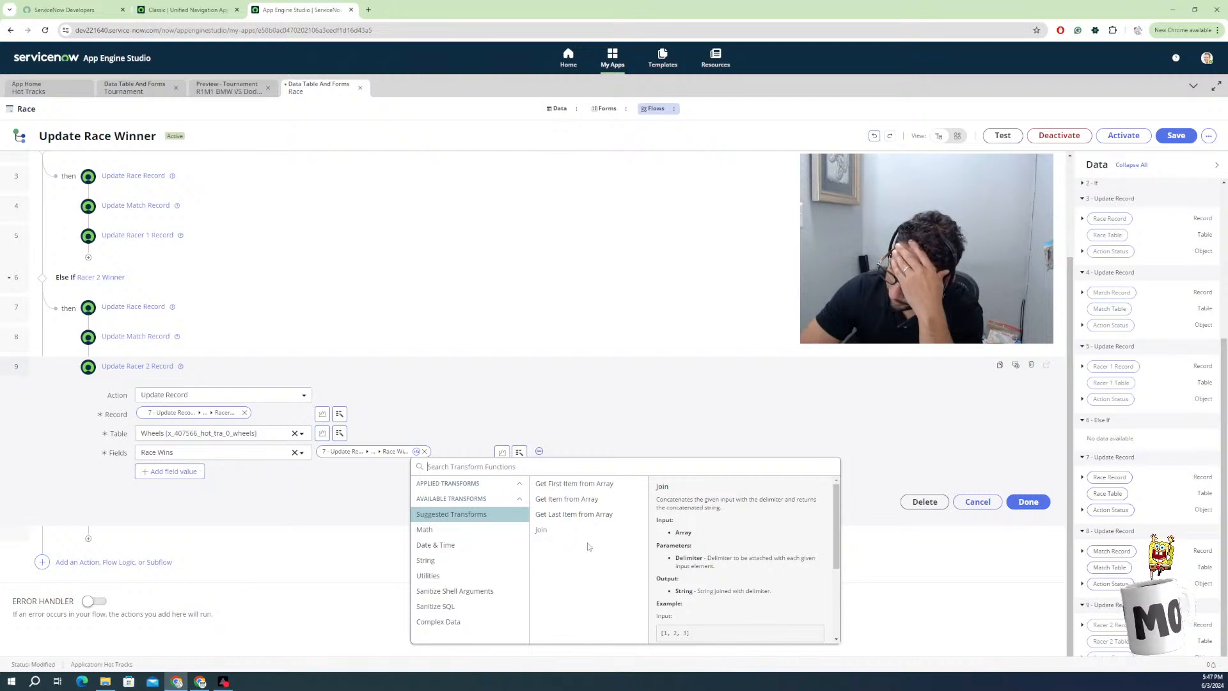
{"action": "left_click", "coordinate": [440, 529]}
{"action": "left_click", "coordinate": [545, 501]}
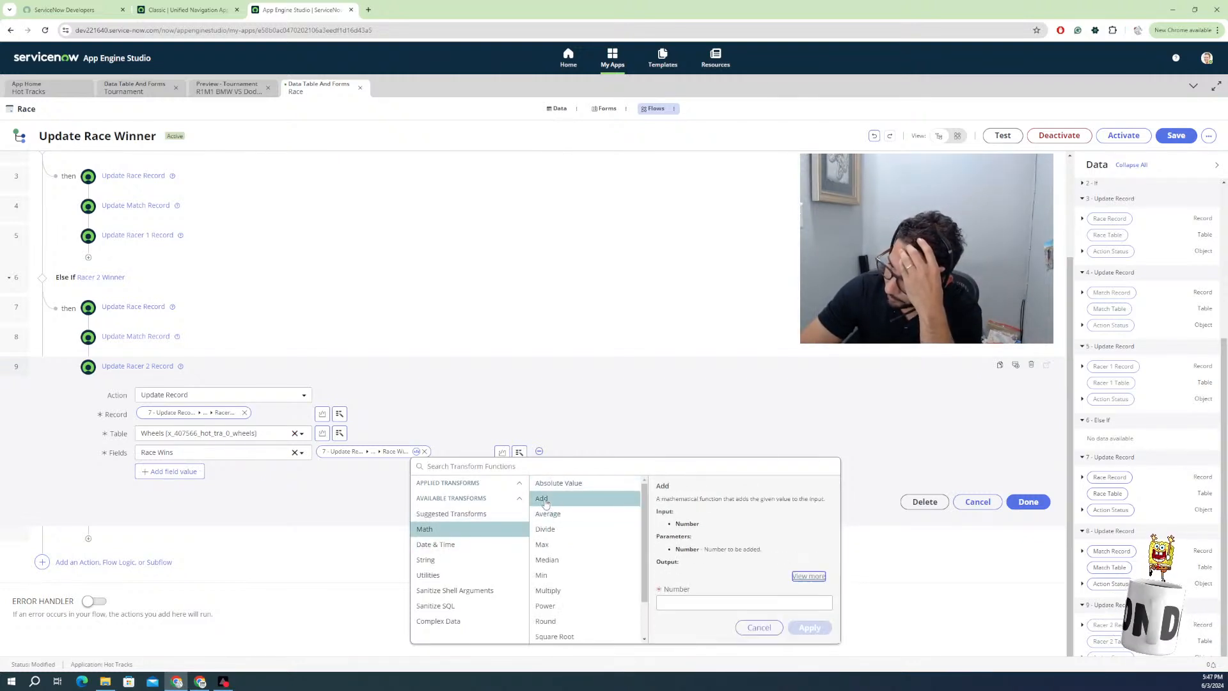
{"action": "left_click", "coordinate": [706, 601]}
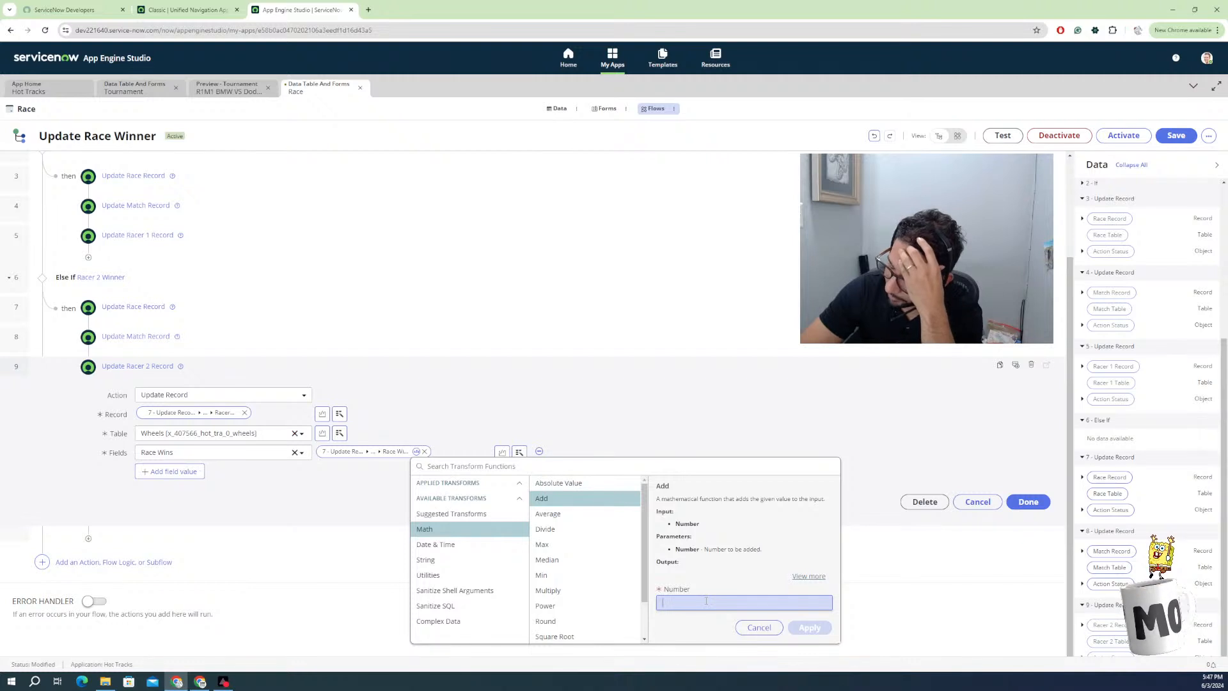
{"action": "type", "text": "1"}
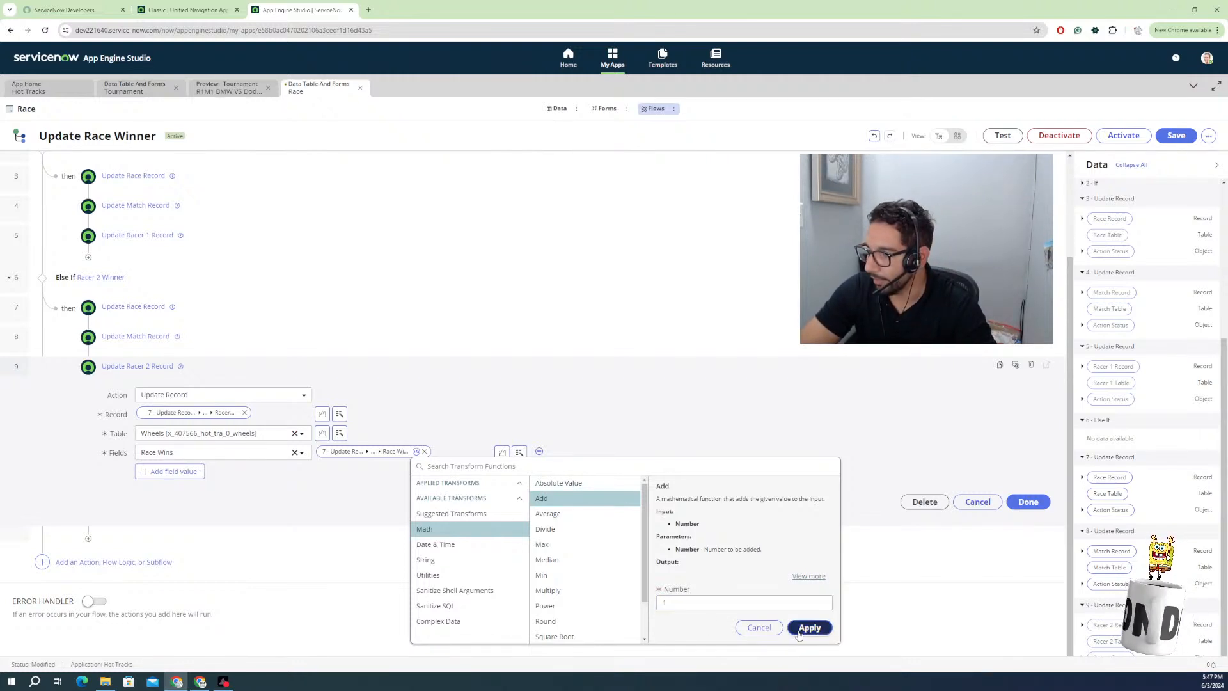
{"action": "left_click", "coordinate": [809, 628]}
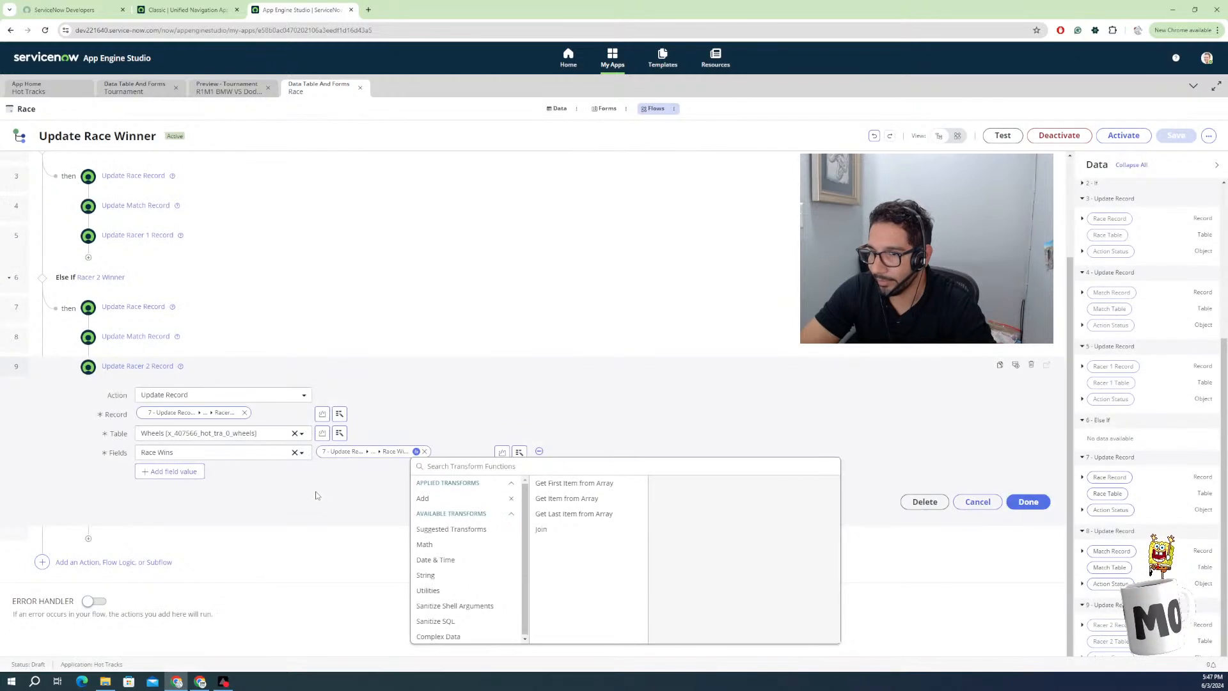
{"action": "left_click", "coordinate": [895, 474]}
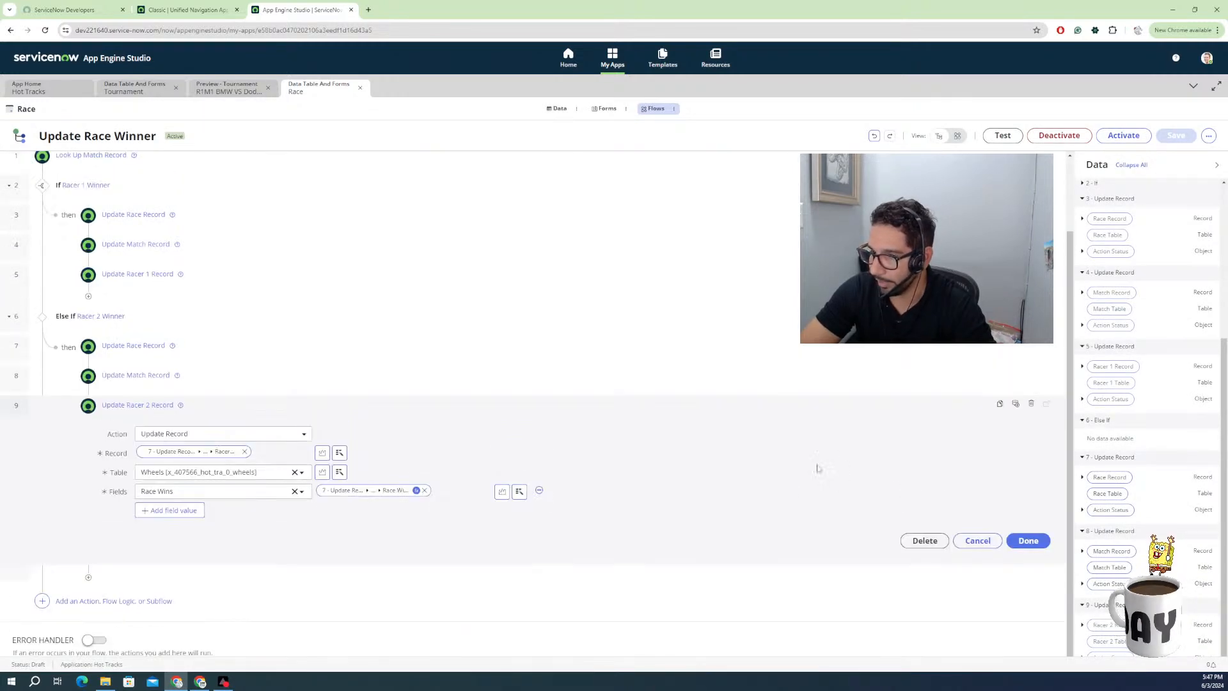
{"action": "left_click", "coordinate": [1023, 541]}
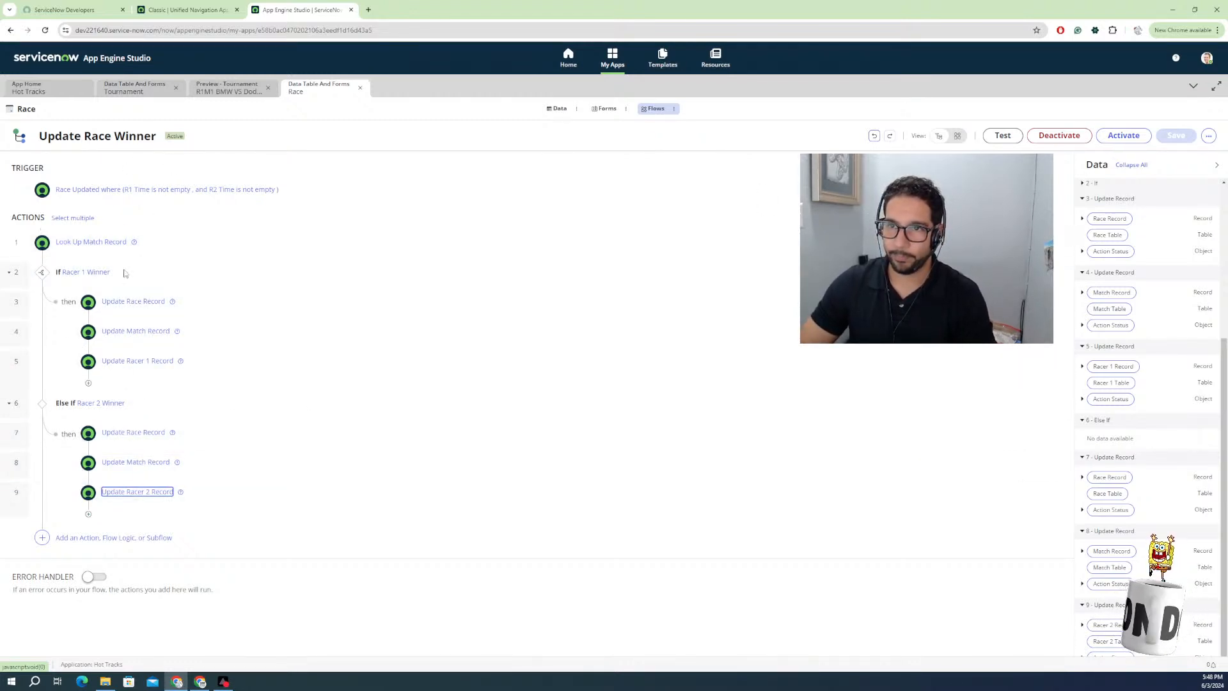
Activate the Update Race Winner flow and confirm the activation.
{"action": "left_click", "coordinate": [1116, 137]}
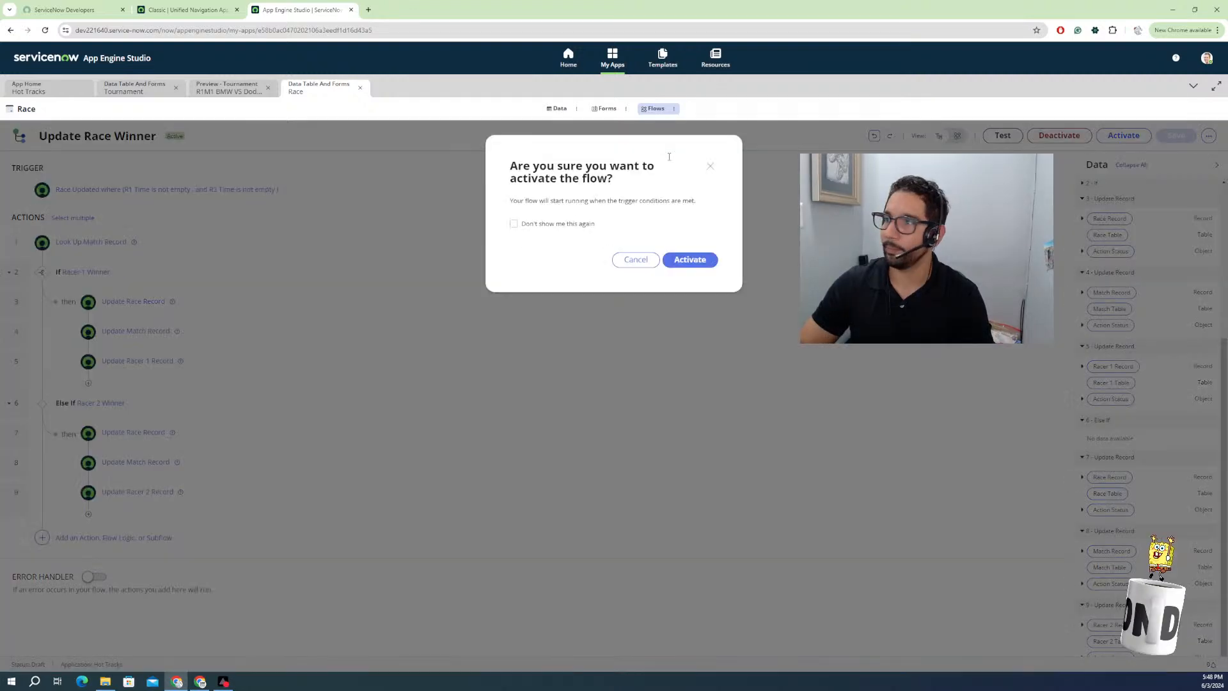
{"action": "left_click", "coordinate": [684, 260]}
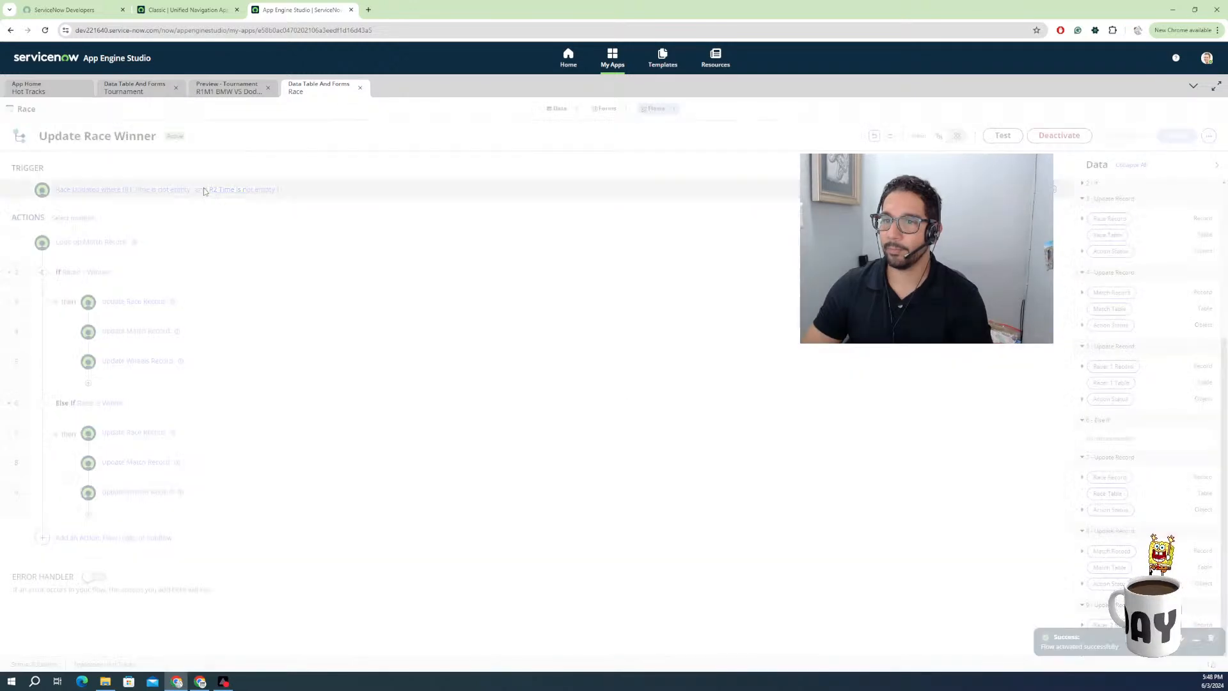
Try the For every update run option on the Update Race Winner trigger and set it back to Once.
{"action": "left_click", "coordinate": [148, 190]}
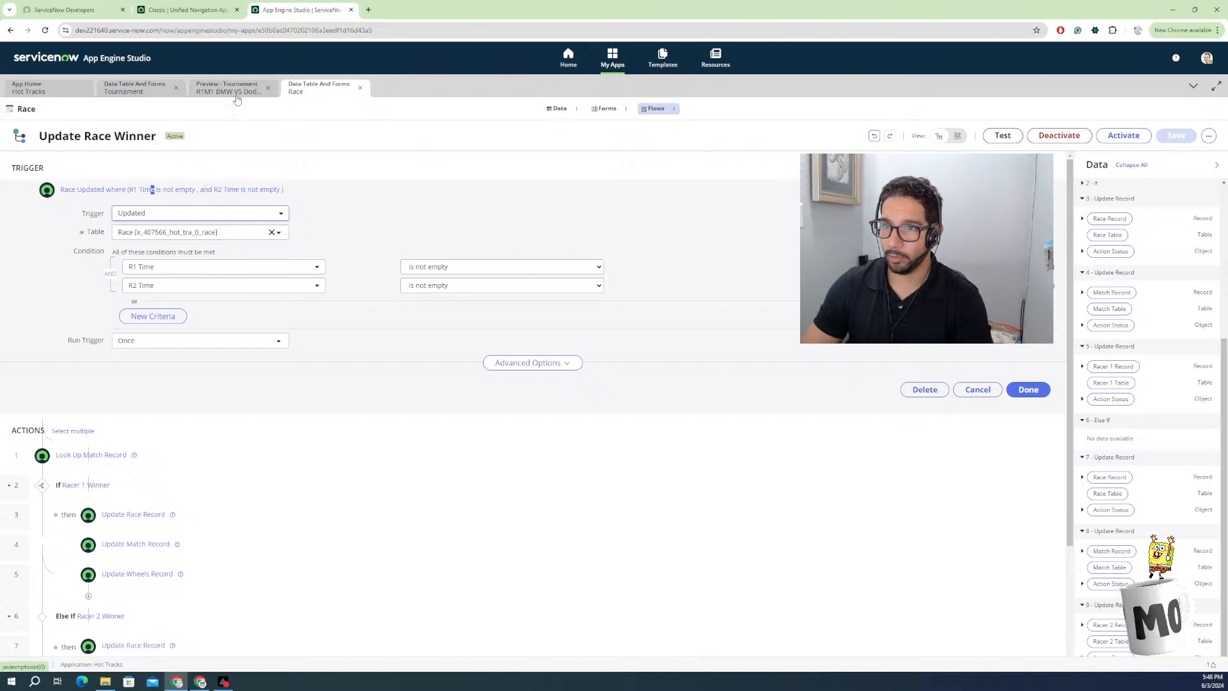
{"action": "left_click", "coordinate": [196, 342]}
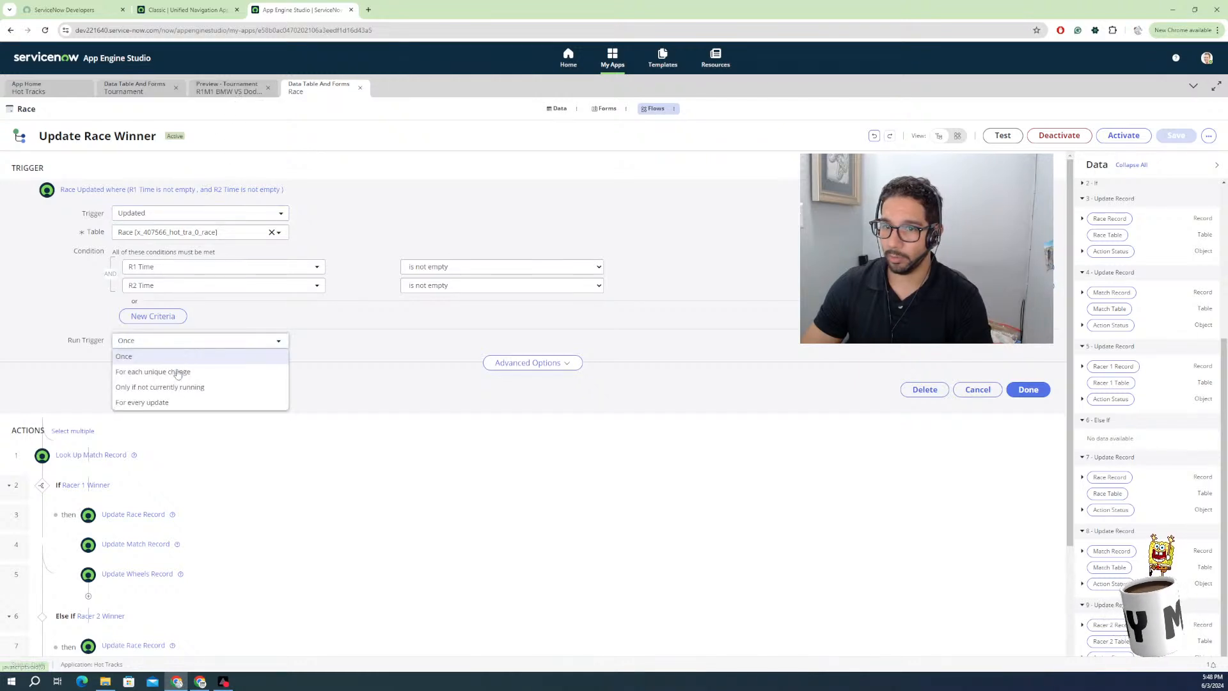
{"action": "left_click", "coordinate": [167, 408]}
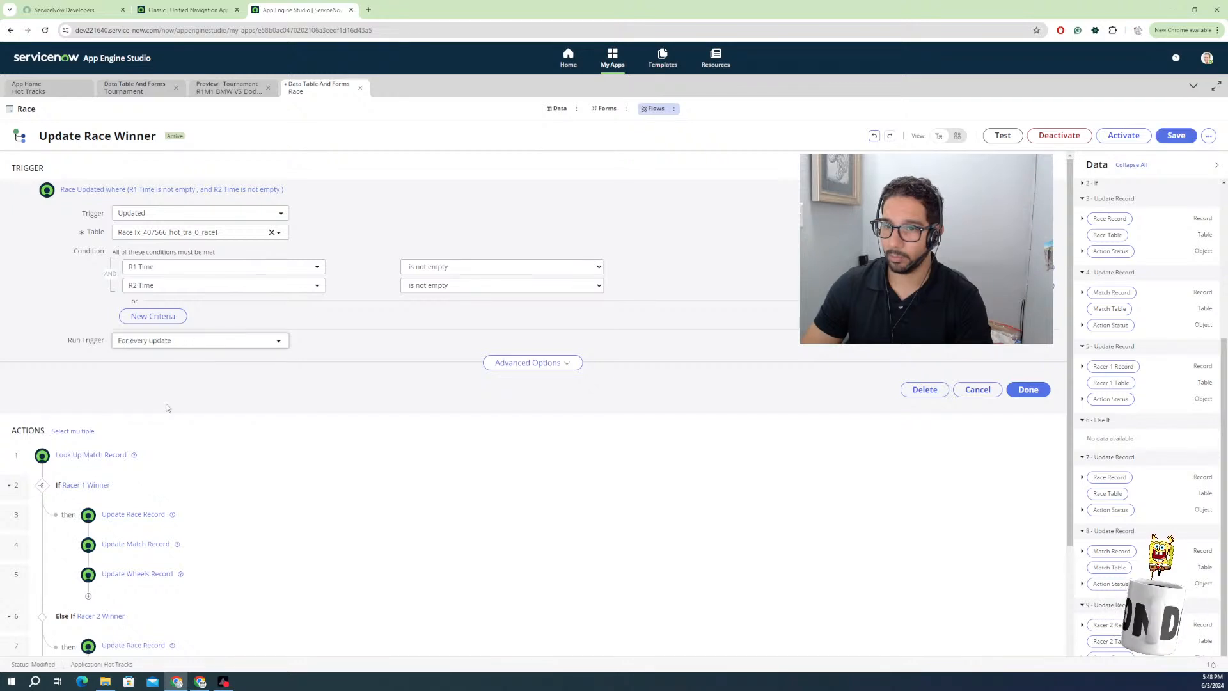
{"action": "left_click", "coordinate": [199, 345]}
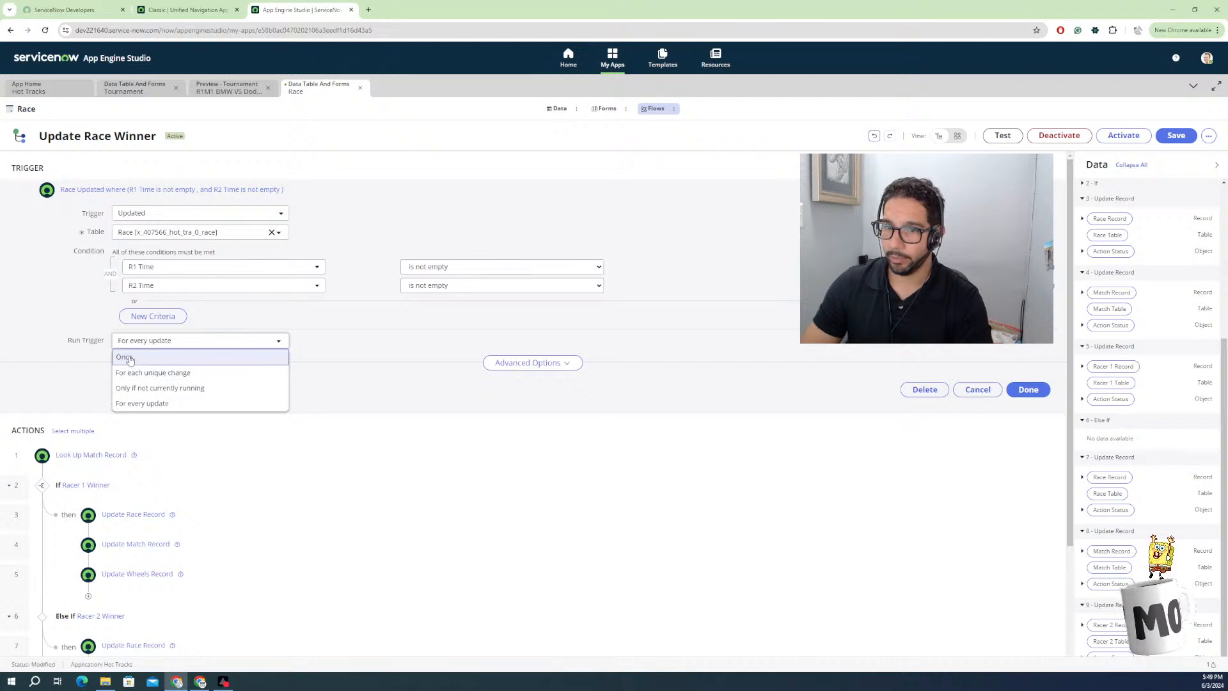
{"action": "key", "text": "Return"}
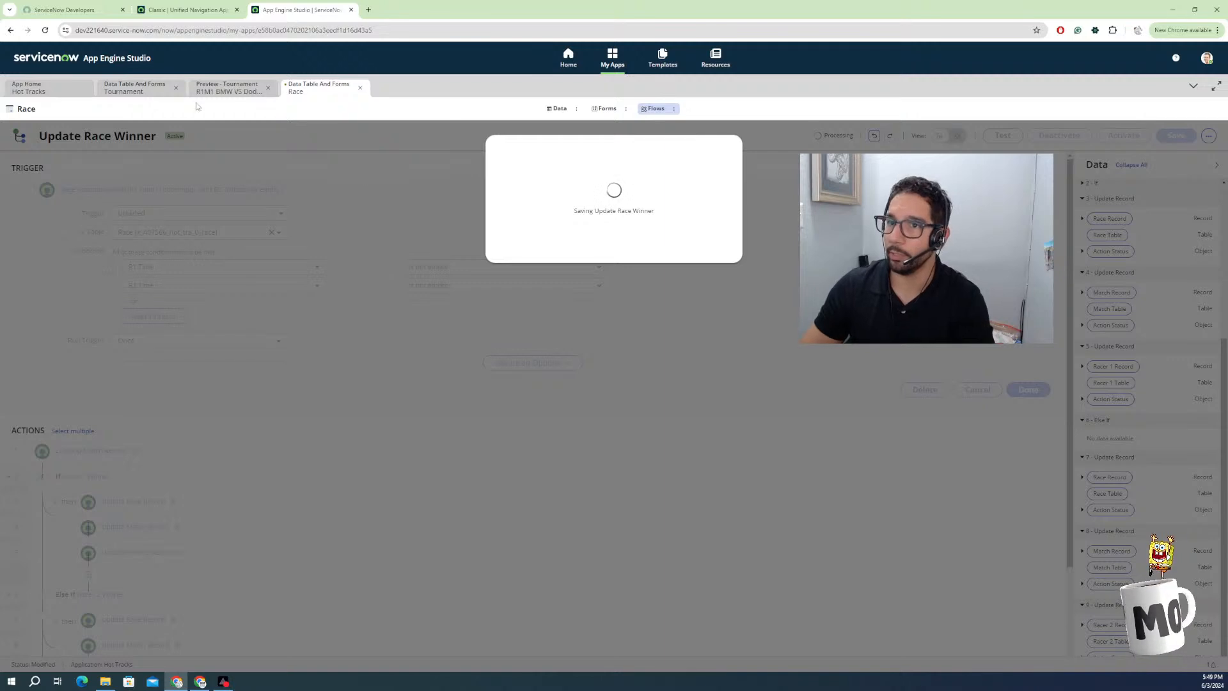
Edit the R2 Time of race RACE0002013 in the R1M1 BMW VS Dodge Charger match, save it and reload the record.
{"action": "left_click", "coordinate": [237, 88]}
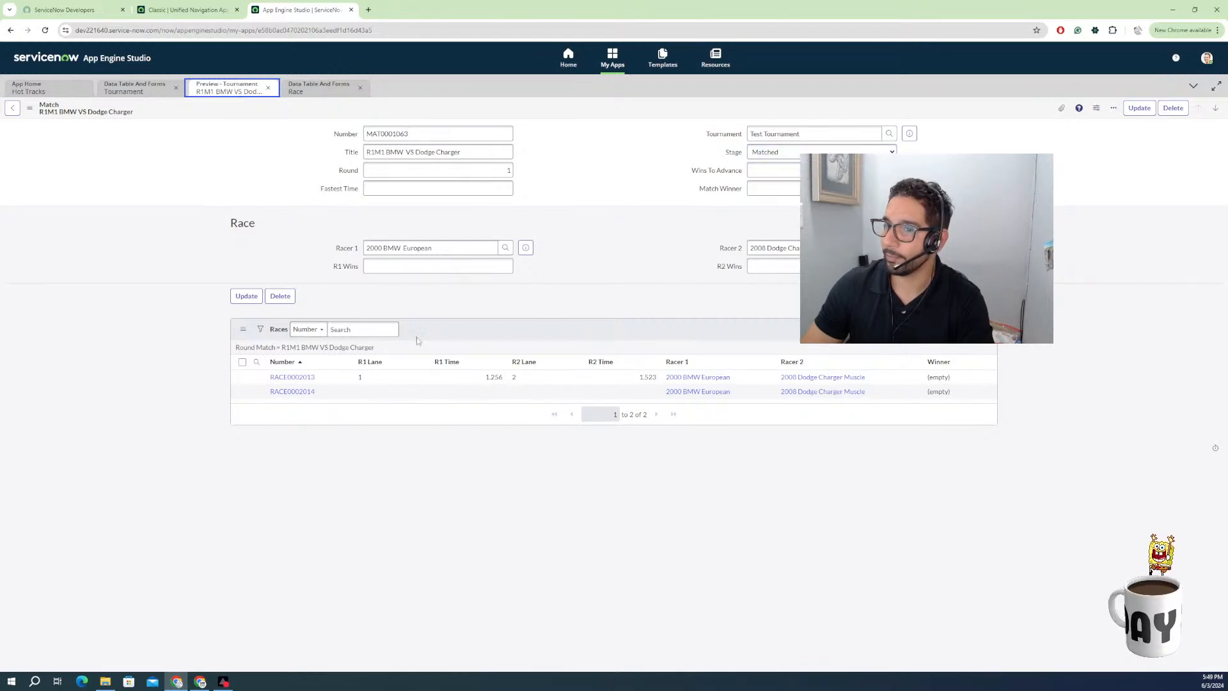
{"action": "left_click", "coordinate": [306, 379]}
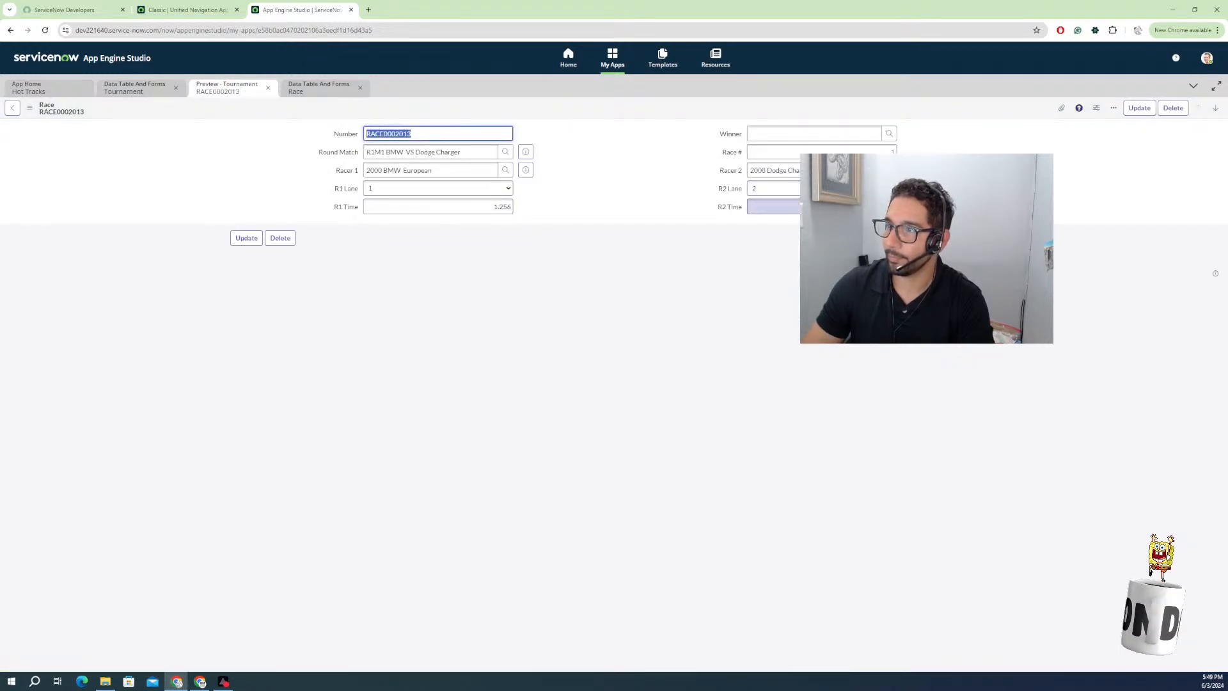
{"action": "left_click", "coordinate": [821, 206]}
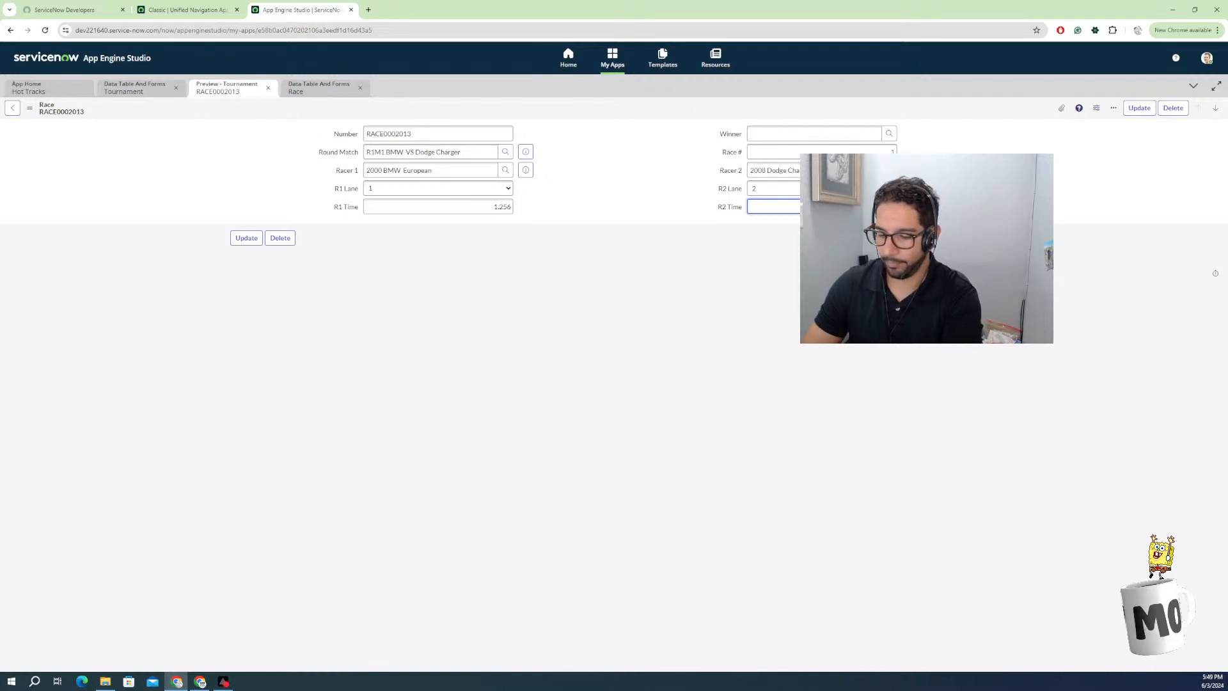
{"action": "right_click", "coordinate": [500, 110]}
{"action": "left_click", "coordinate": [516, 118]}
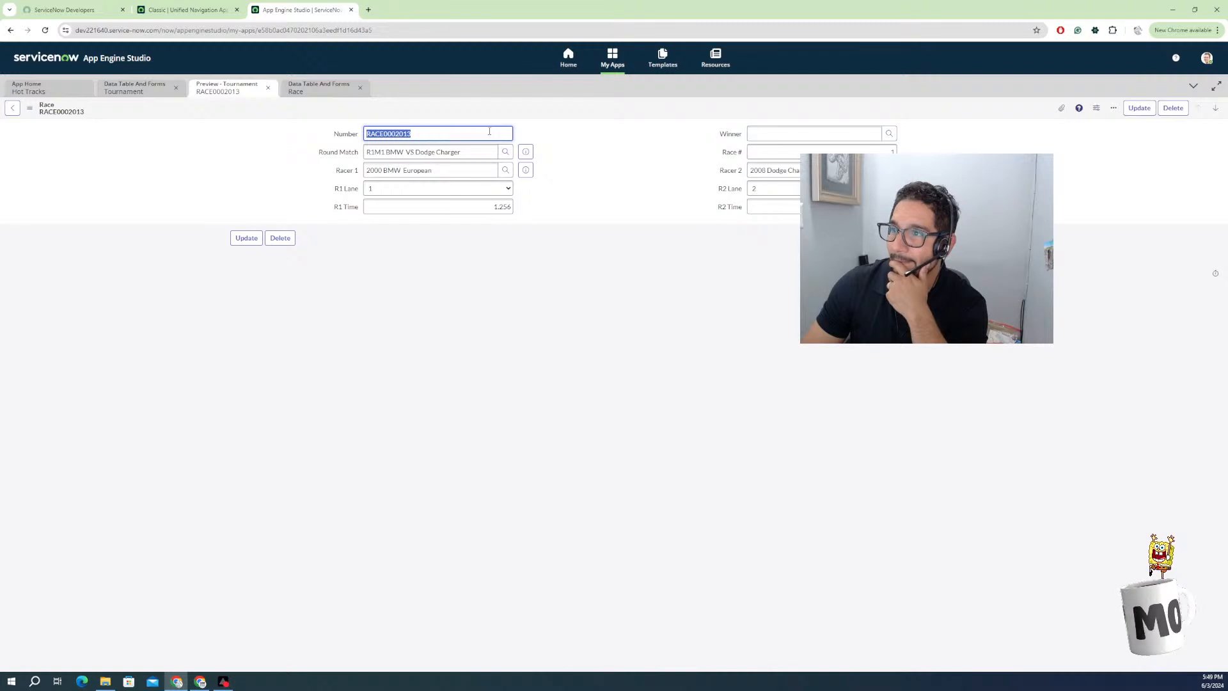
{"action": "right_click", "coordinate": [580, 110]}
{"action": "left_click", "coordinate": [610, 251]}
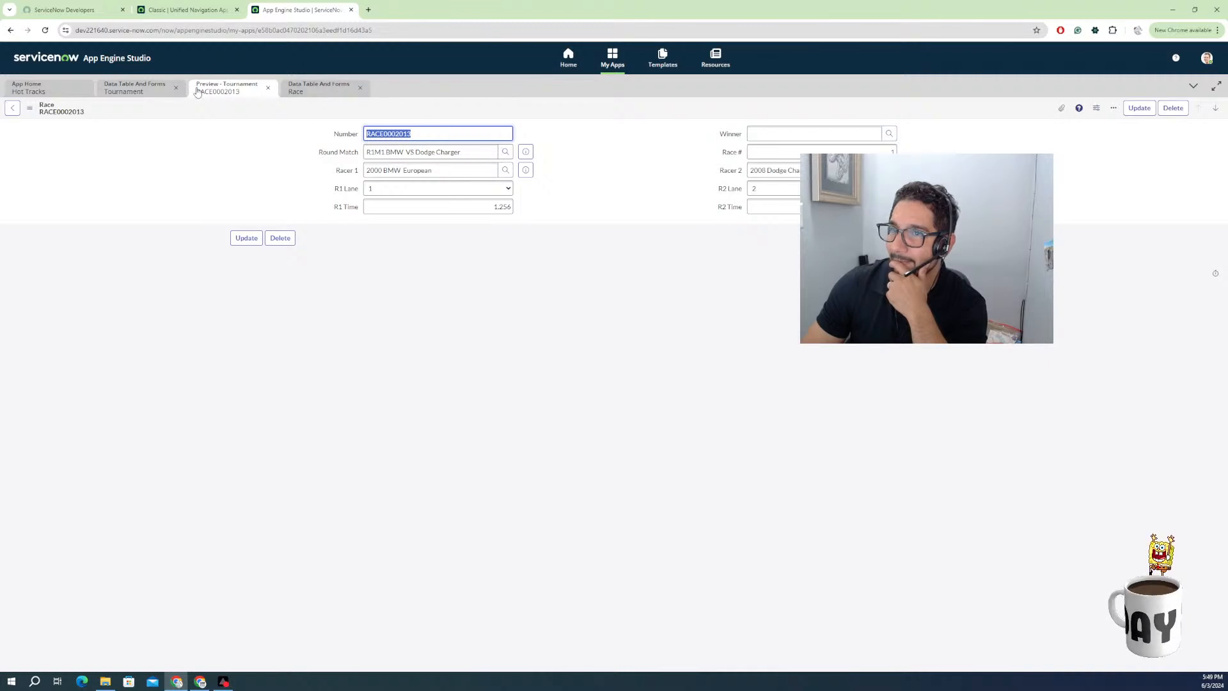
{"action": "left_click", "coordinate": [152, 90]}
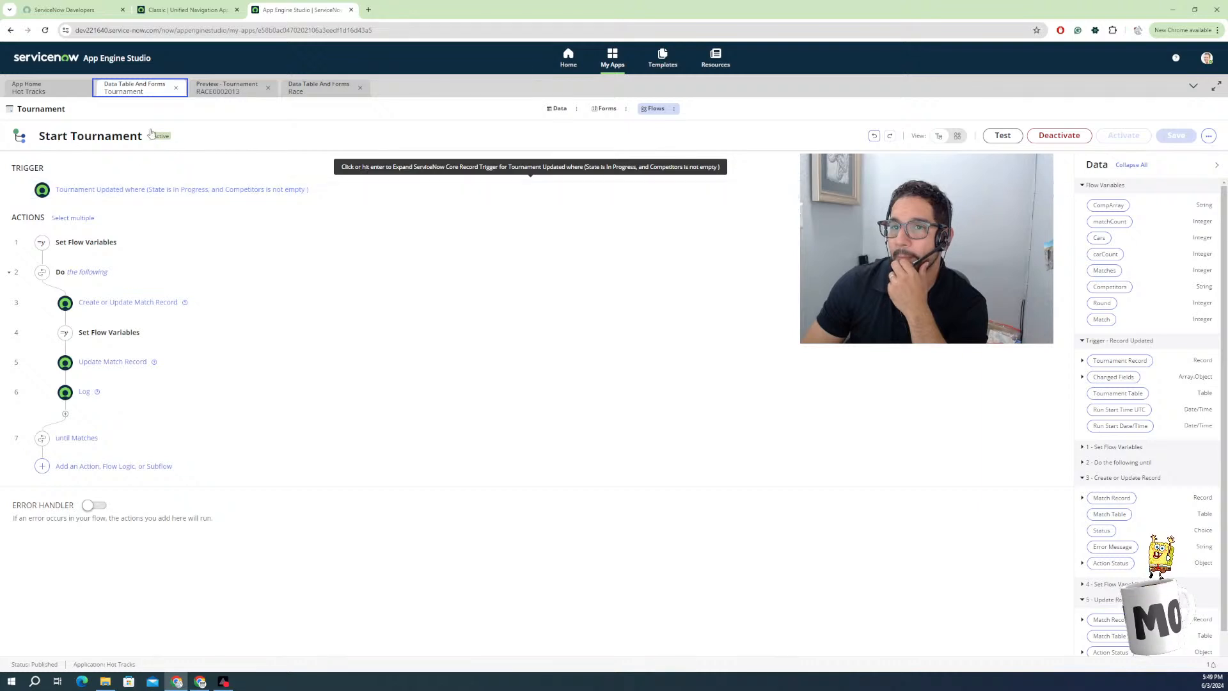
{"action": "left_click", "coordinate": [299, 88]}
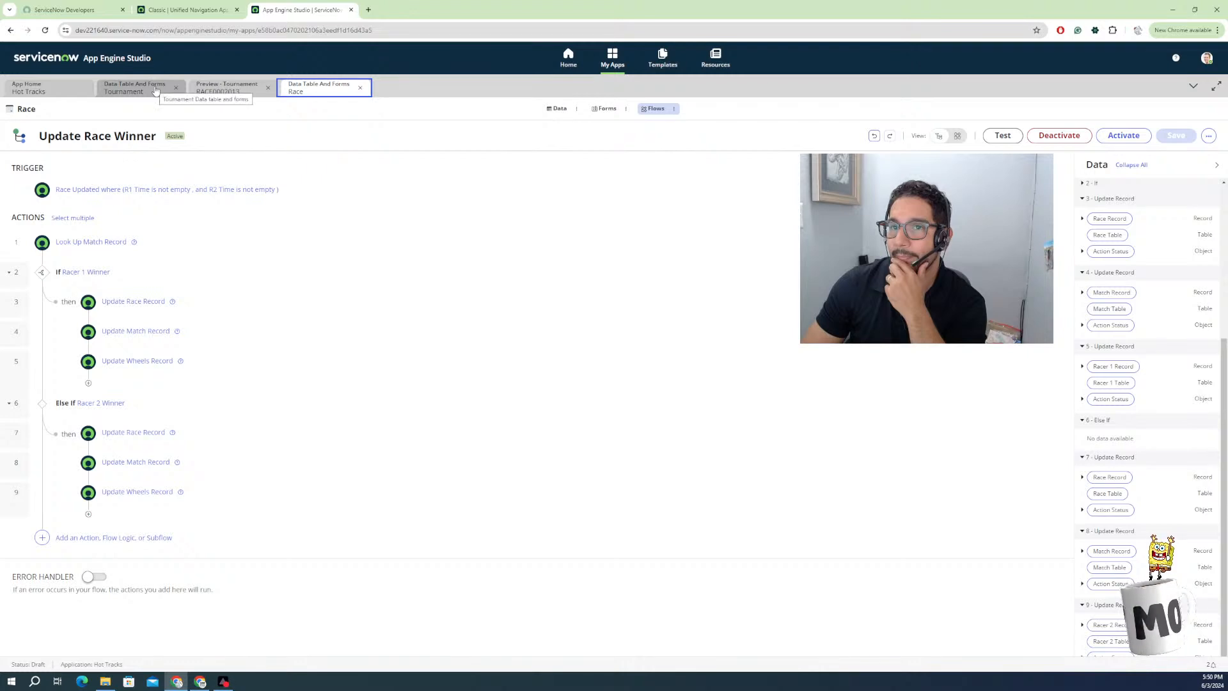
{"action": "left_click", "coordinate": [198, 93]}
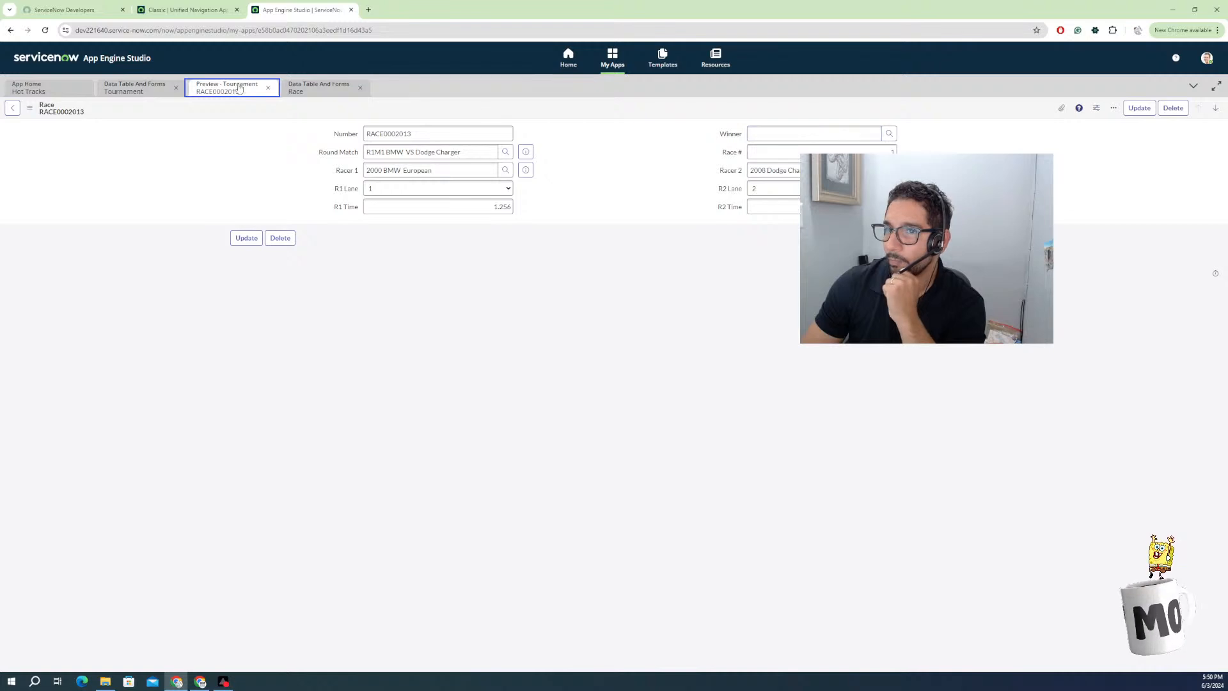
{"action": "left_click", "coordinate": [307, 89]}
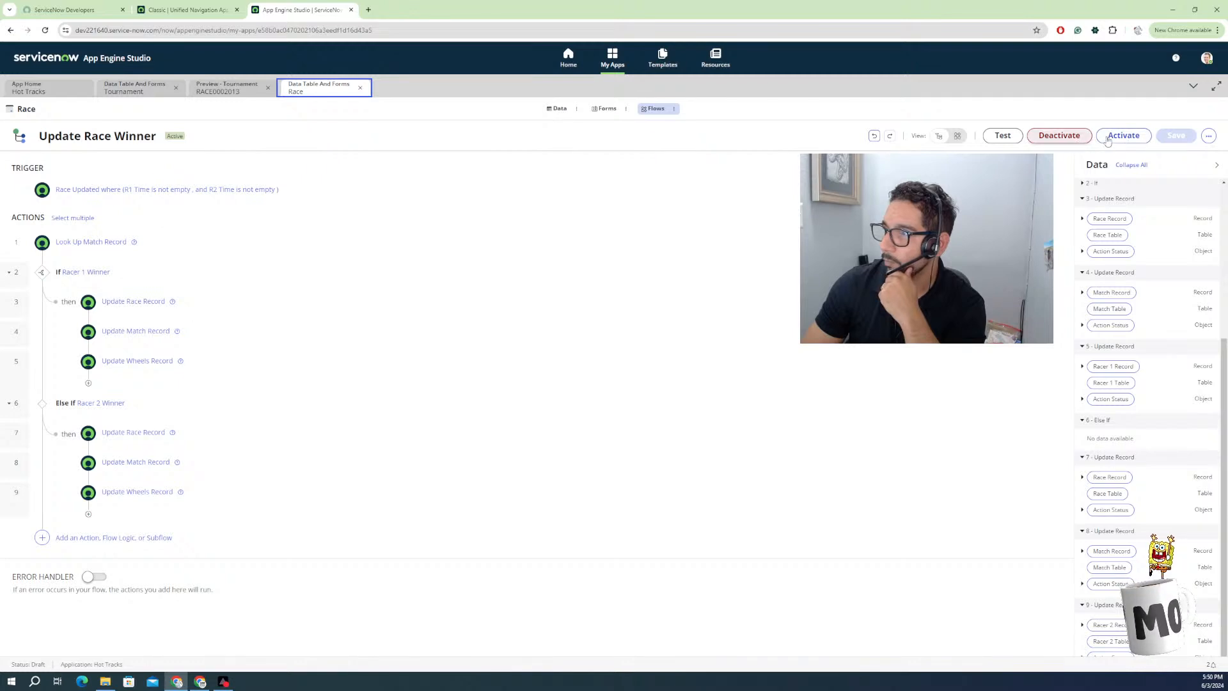
{"action": "left_click", "coordinate": [140, 88]}
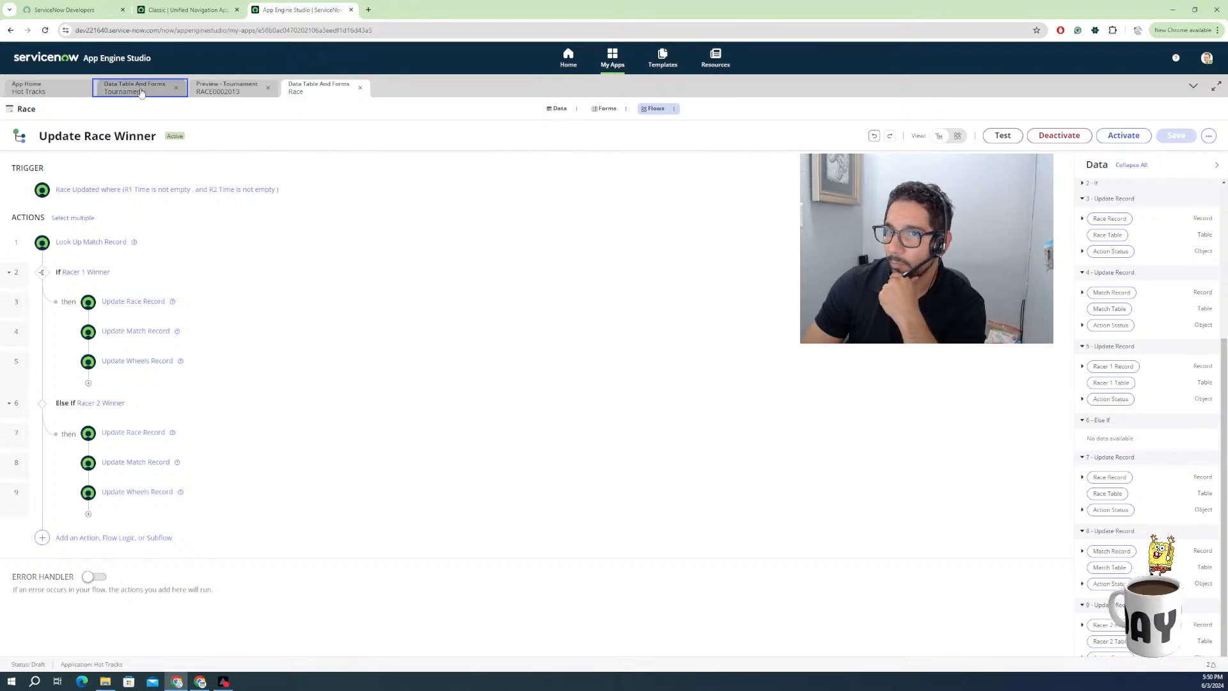
{"action": "left_click", "coordinate": [221, 91]}
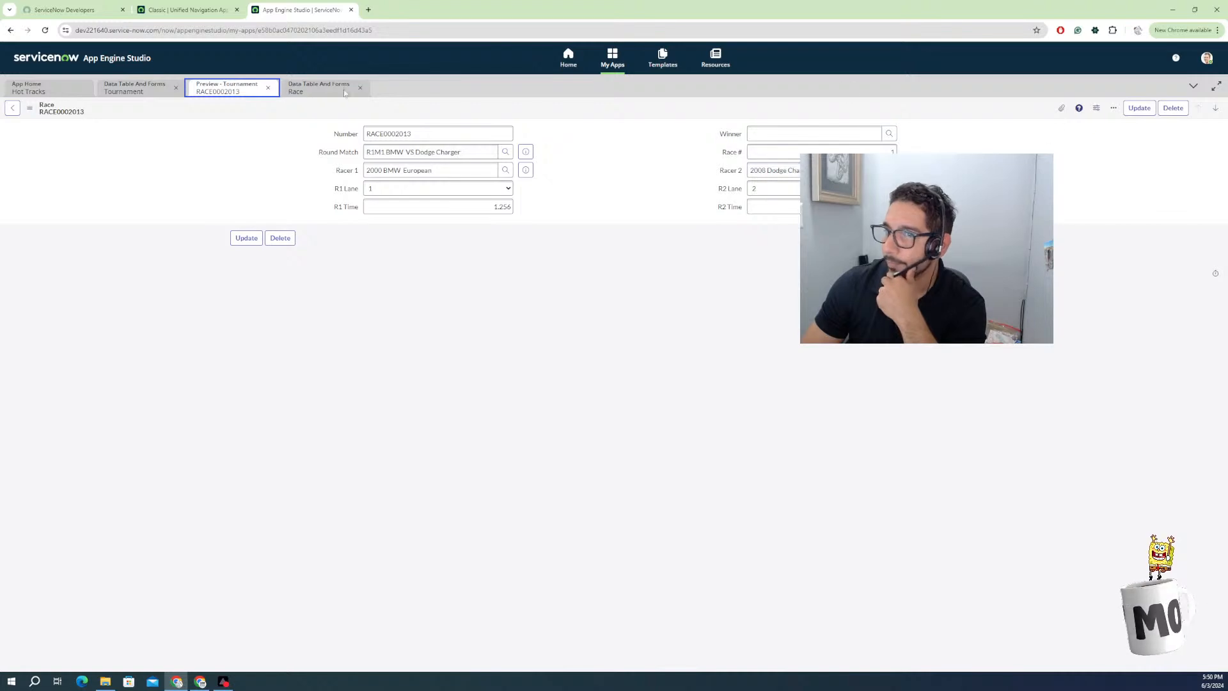
Open the most recent Update Race Winner run from the list of flow executions.
{"action": "left_click", "coordinate": [12, 107]}
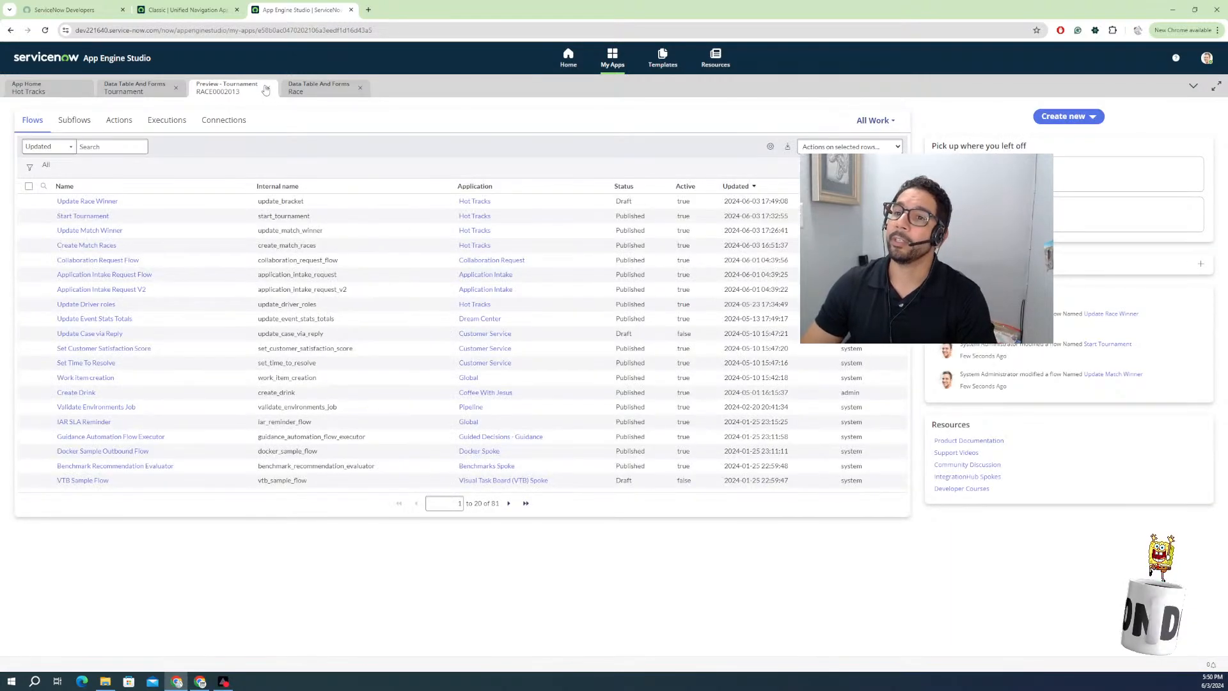
{"action": "left_click", "coordinate": [169, 122]}
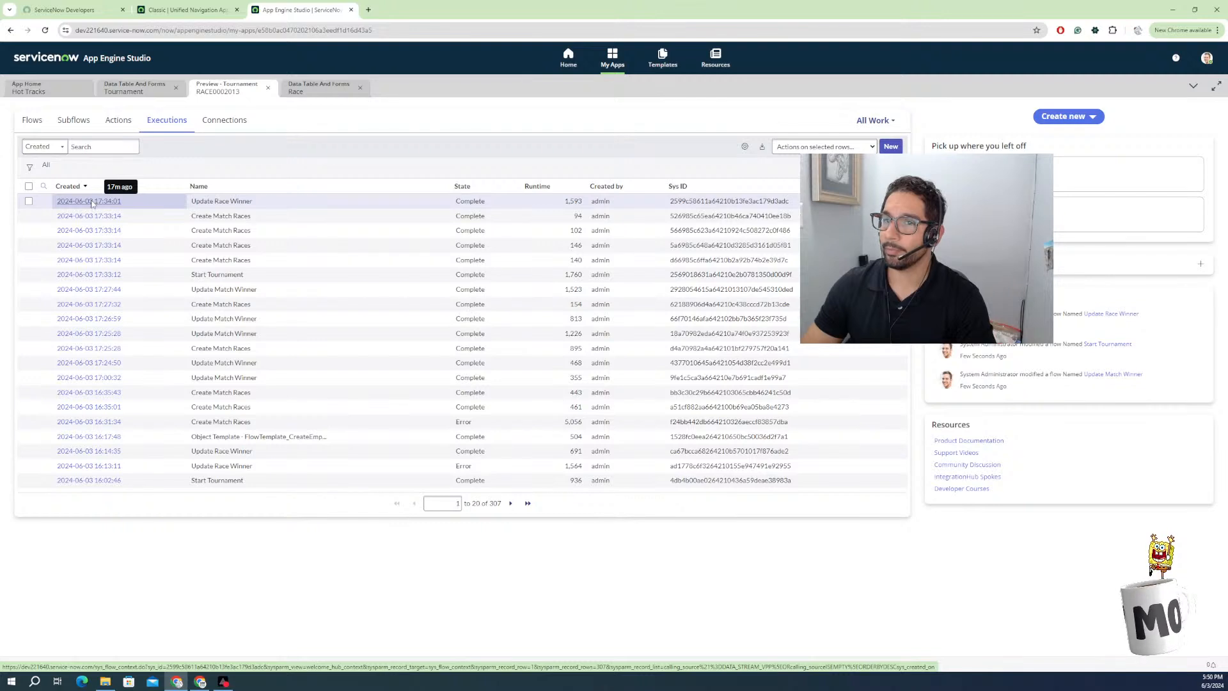
{"action": "left_click", "coordinate": [91, 201]}
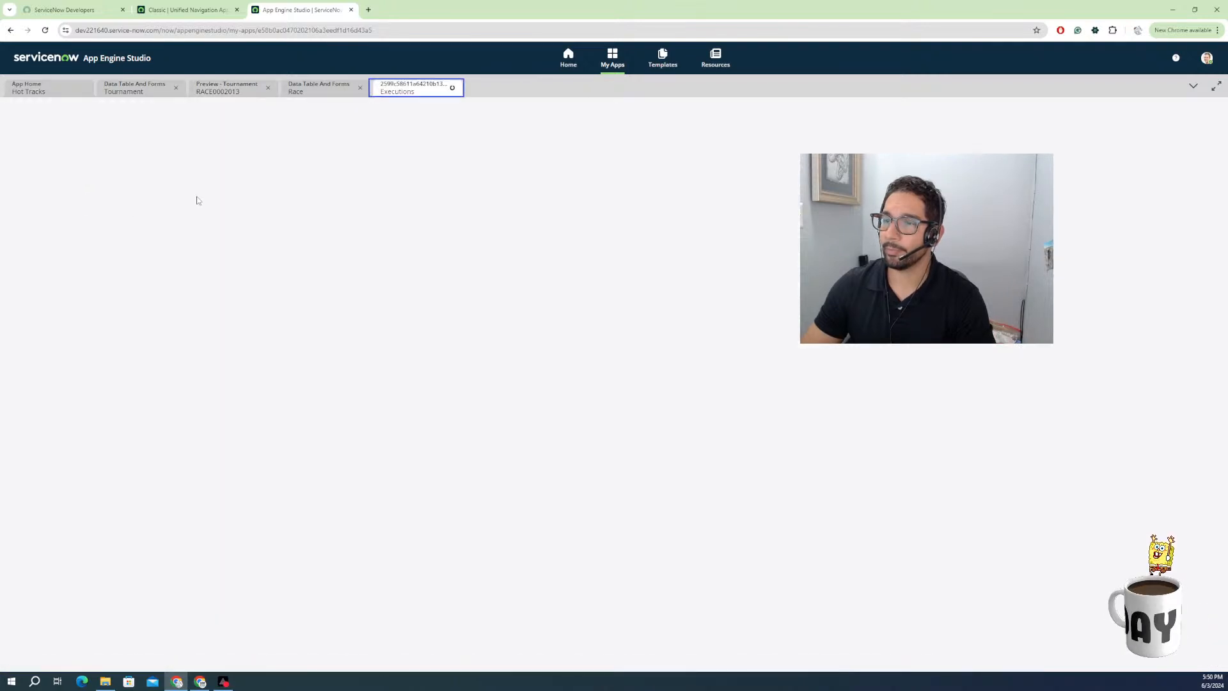
Close the old race preview, preview the Tournament table's data and open the Test Tournament record.
{"action": "left_click", "coordinate": [224, 89]}
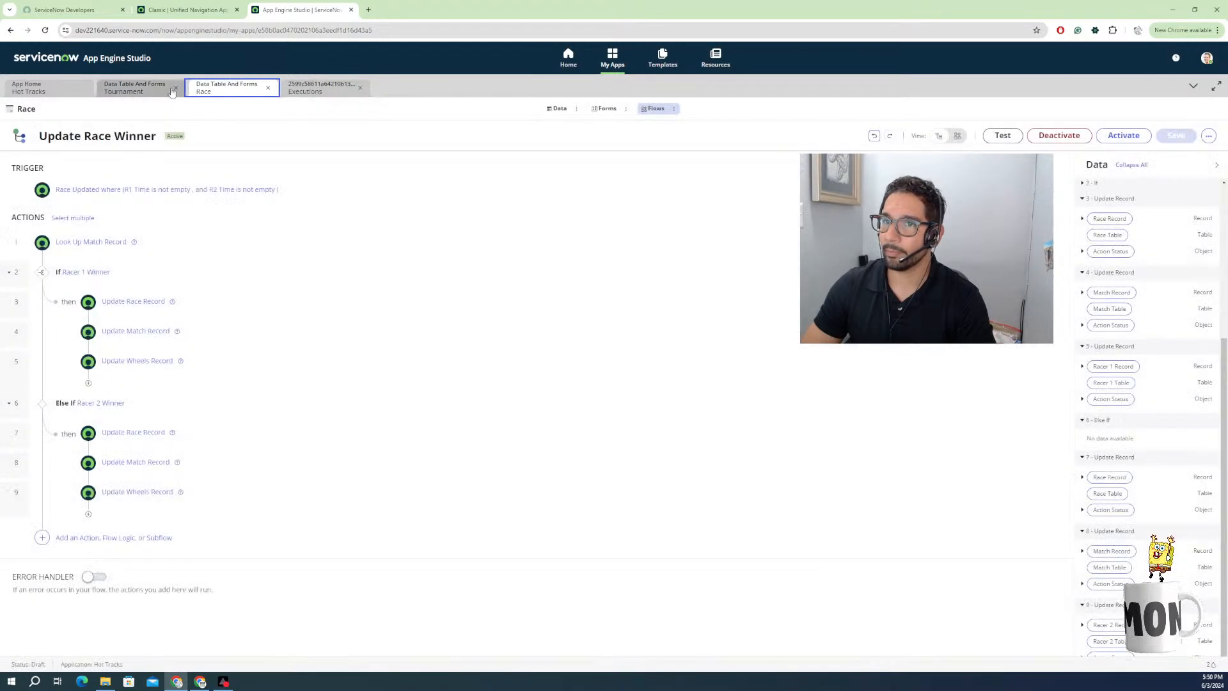
{"action": "left_click", "coordinate": [156, 88]}
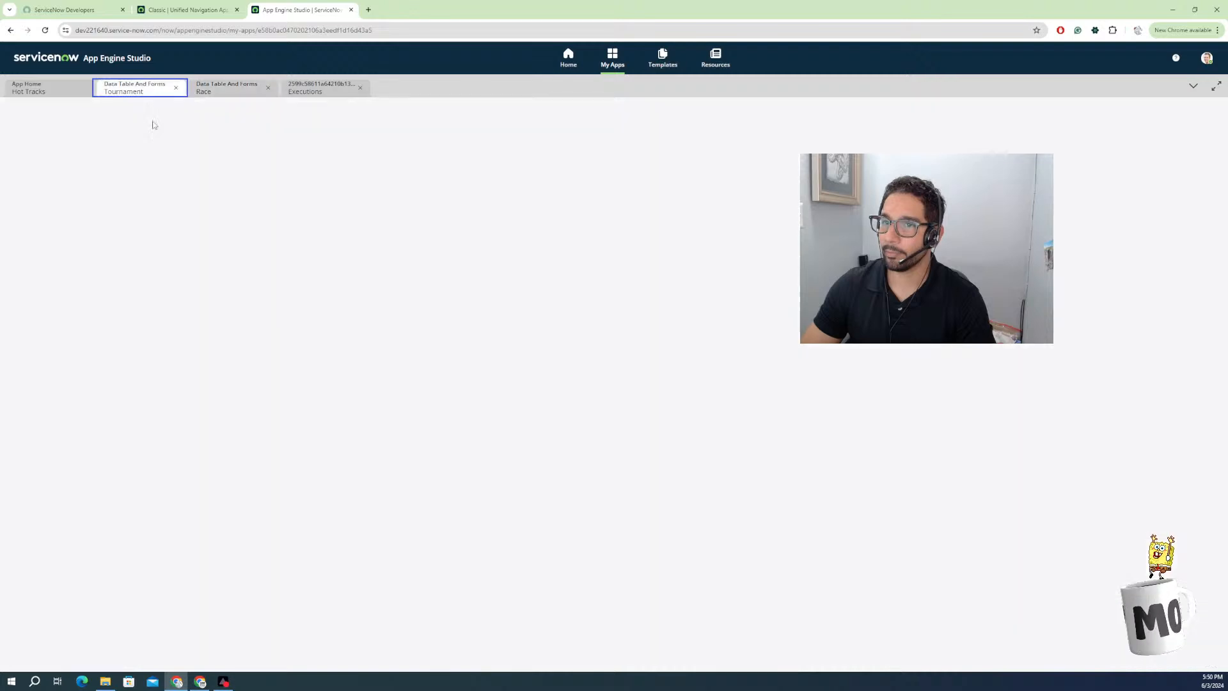
{"action": "left_click", "coordinate": [603, 108]}
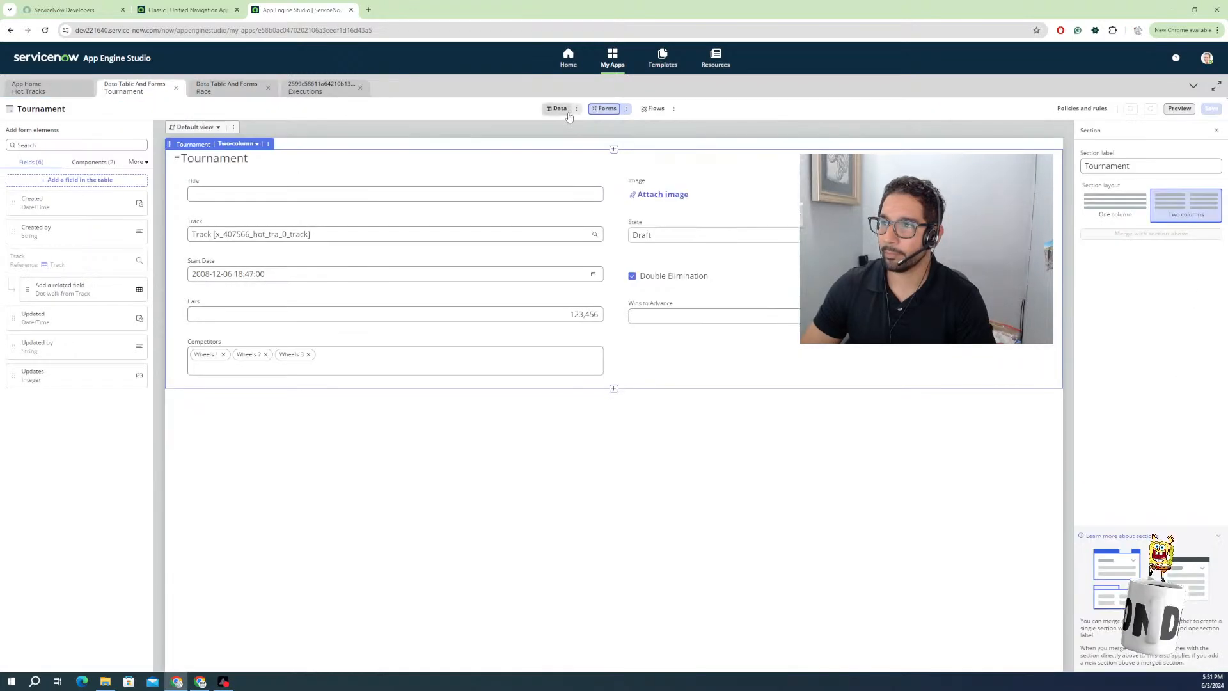
{"action": "left_click", "coordinate": [560, 110]}
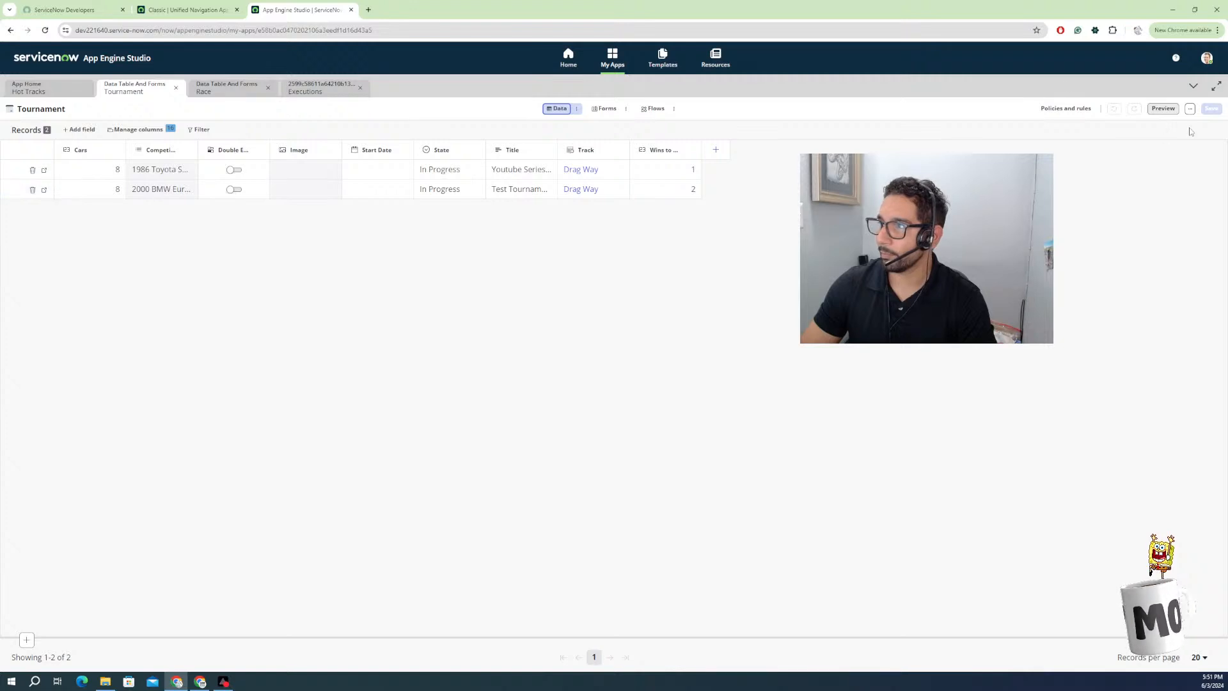
{"action": "left_click", "coordinate": [1162, 108]}
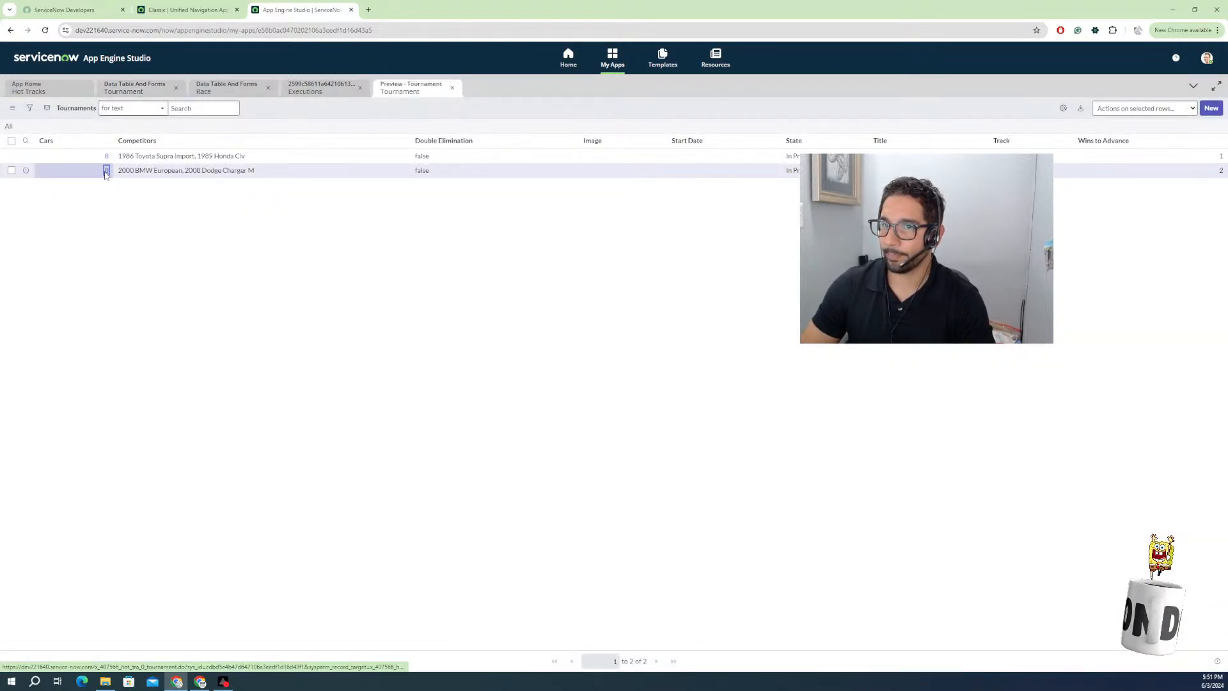
{"action": "left_click", "coordinate": [106, 171]}
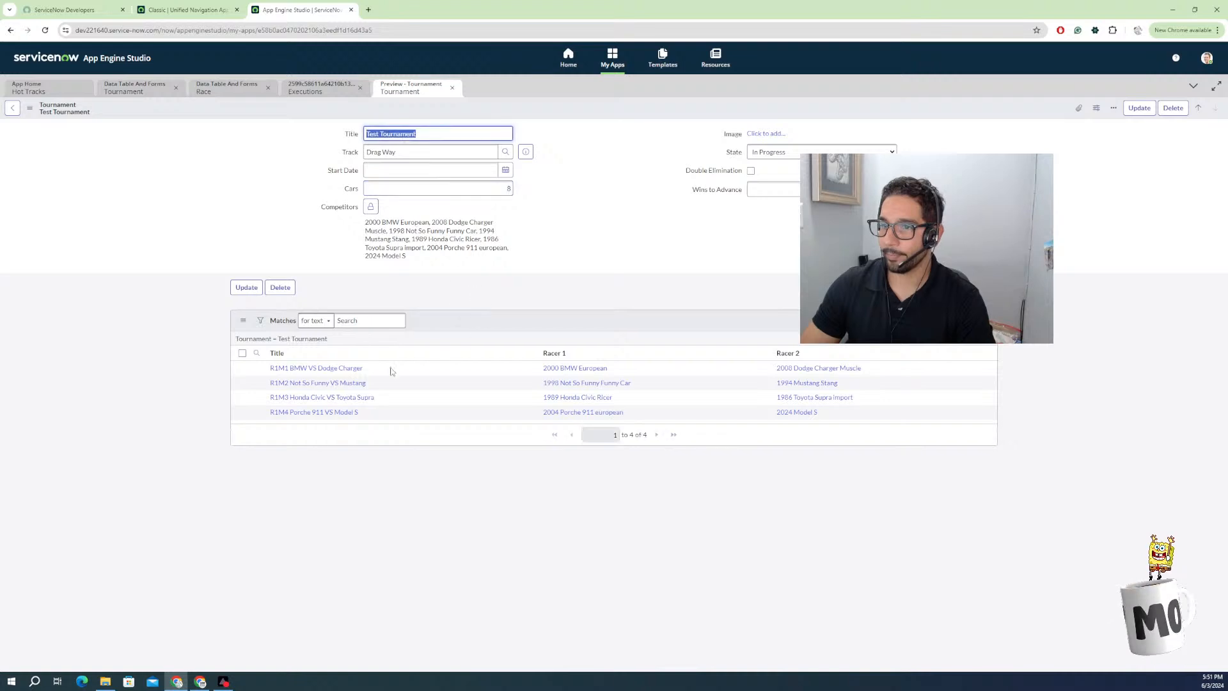
Open race RACE0002015 of the R1M2 Not So Funny VS Mustang match and set R1 Lane to 1 and R2 Lane to 2.
{"action": "left_click", "coordinate": [339, 394]}
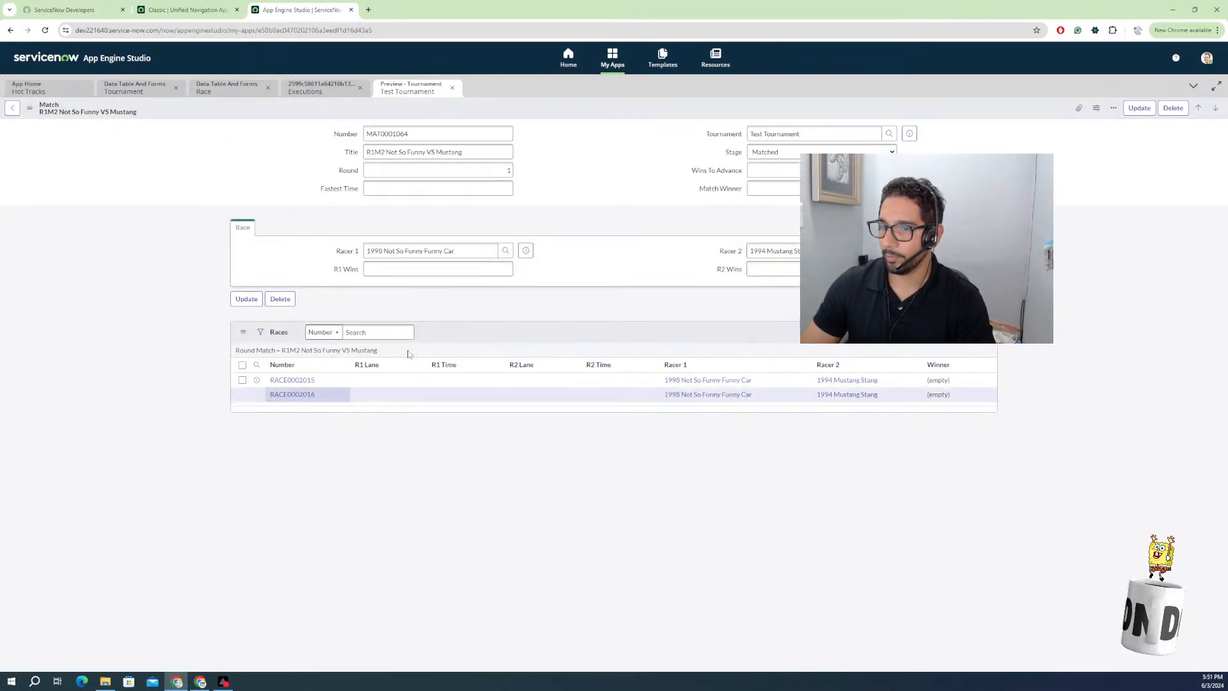
{"action": "left_click", "coordinate": [306, 377]}
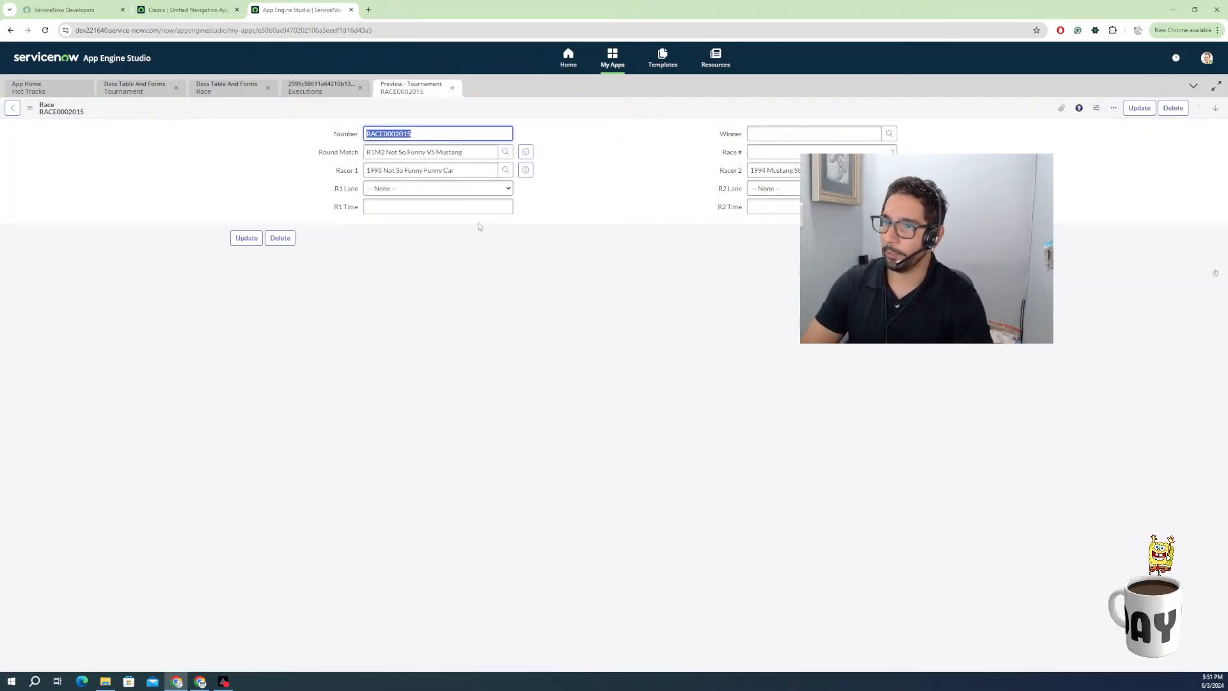
{"action": "left_click", "coordinate": [458, 189]}
{"action": "left_click", "coordinate": [396, 209]}
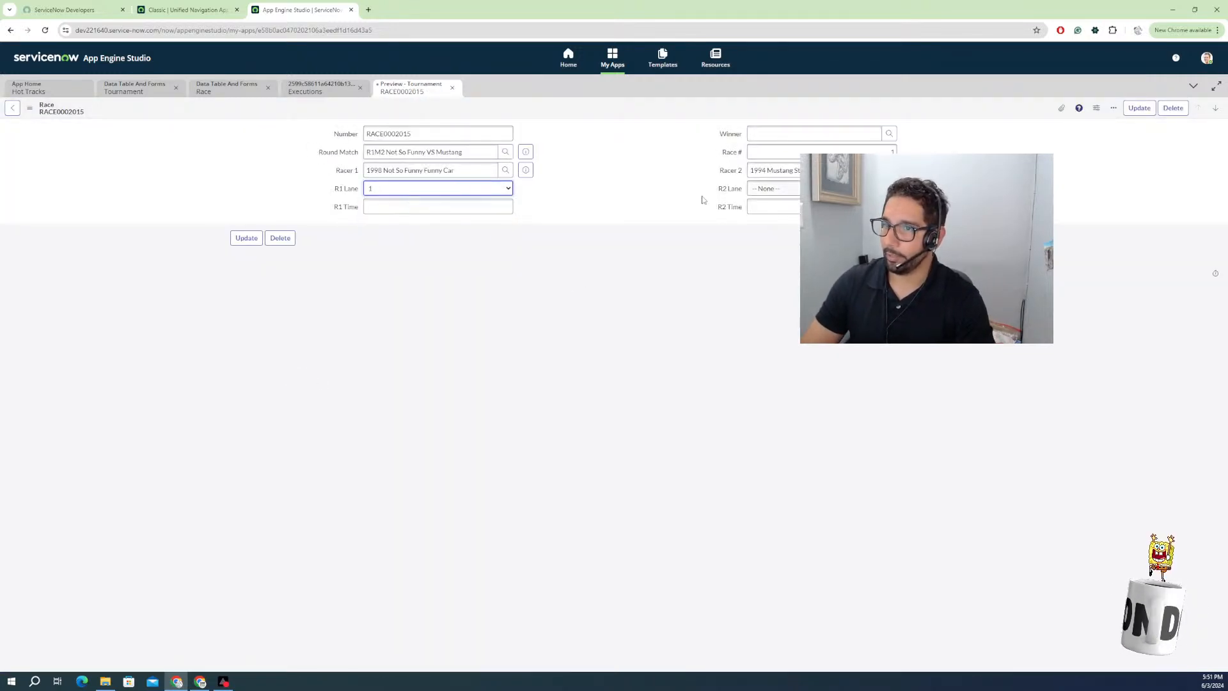
{"action": "left_click", "coordinate": [771, 189]}
{"action": "left_click", "coordinate": [764, 218]}
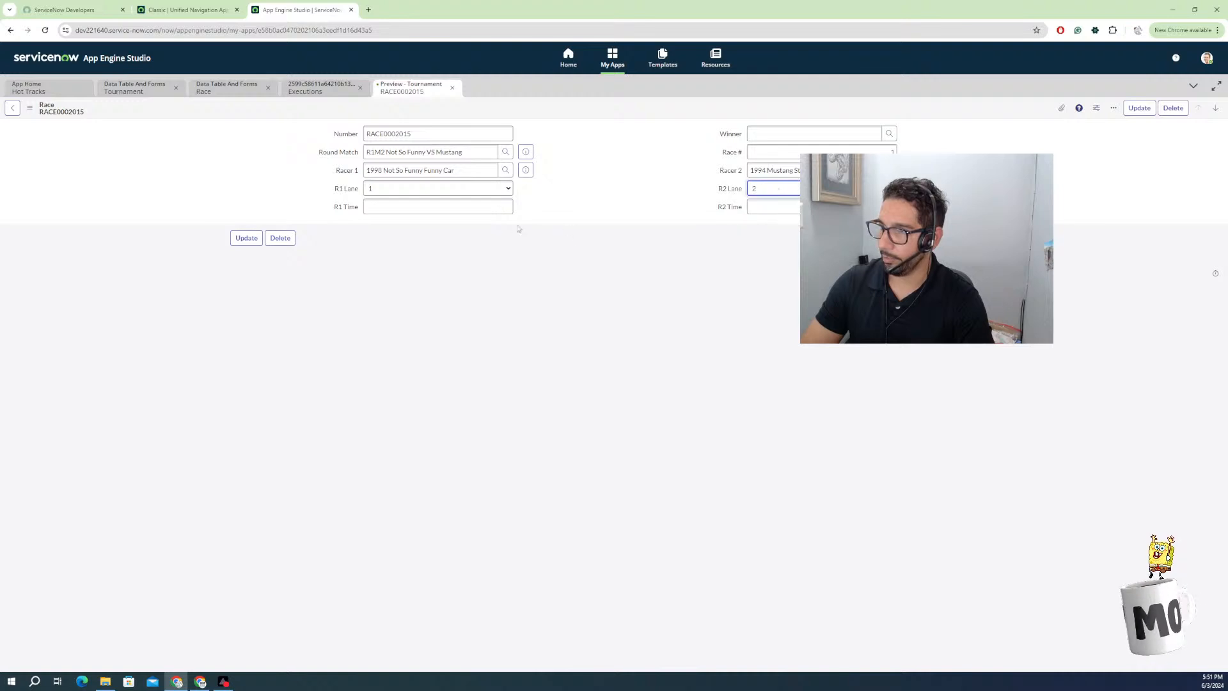
Enter an R1 Time of 1.523 and an R2 Time of 1.689 for race RACE0002015 and save the record.
{"action": "left_click", "coordinate": [469, 207]}
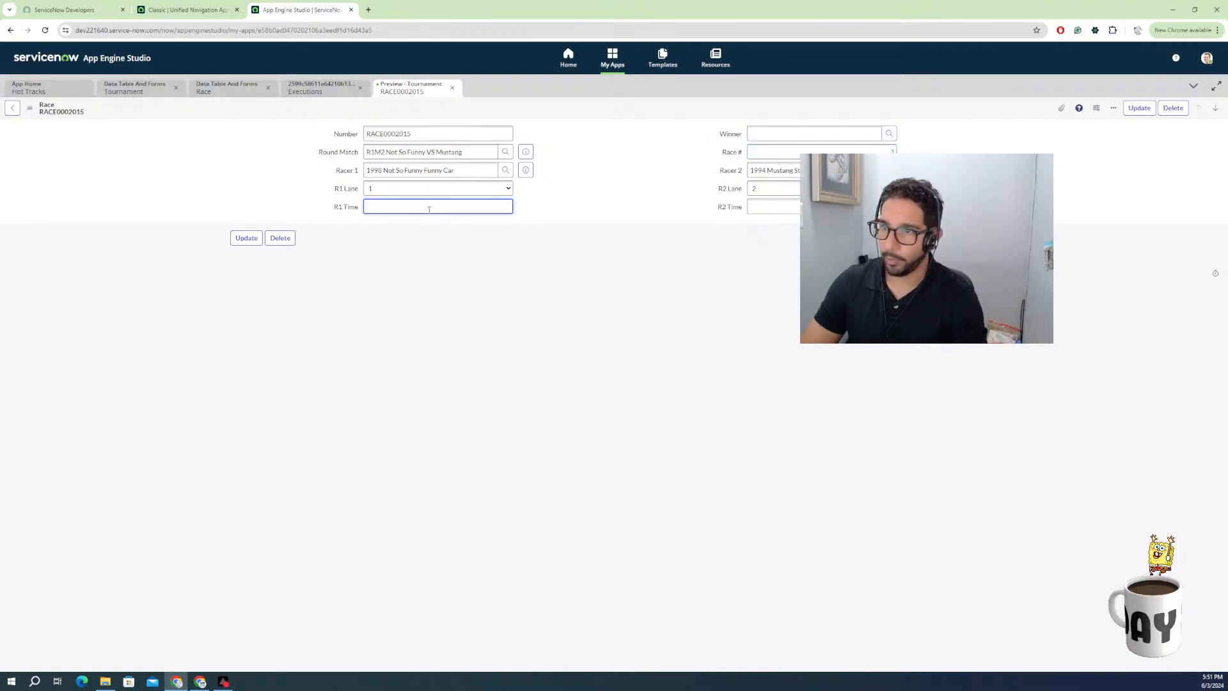
{"action": "type", "text": "1.523"}
{"action": "left_click", "coordinate": [758, 205]}
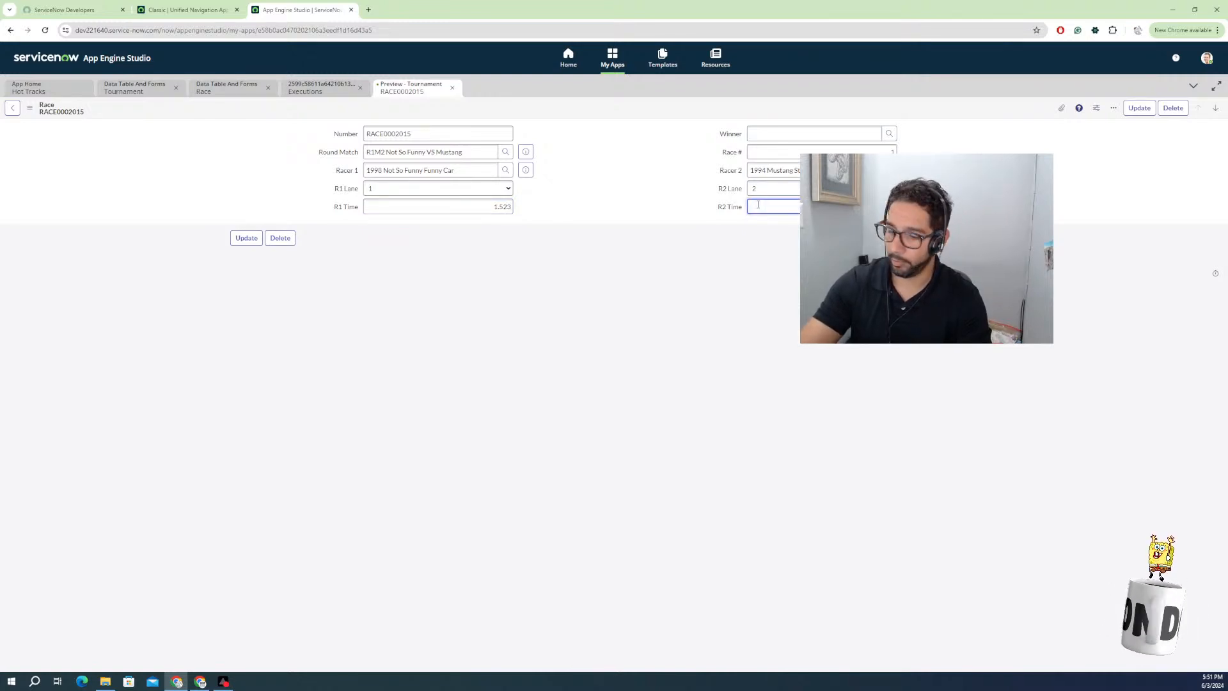
{"action": "left_click", "coordinate": [463, 263]}
{"action": "right_click", "coordinate": [508, 113]}
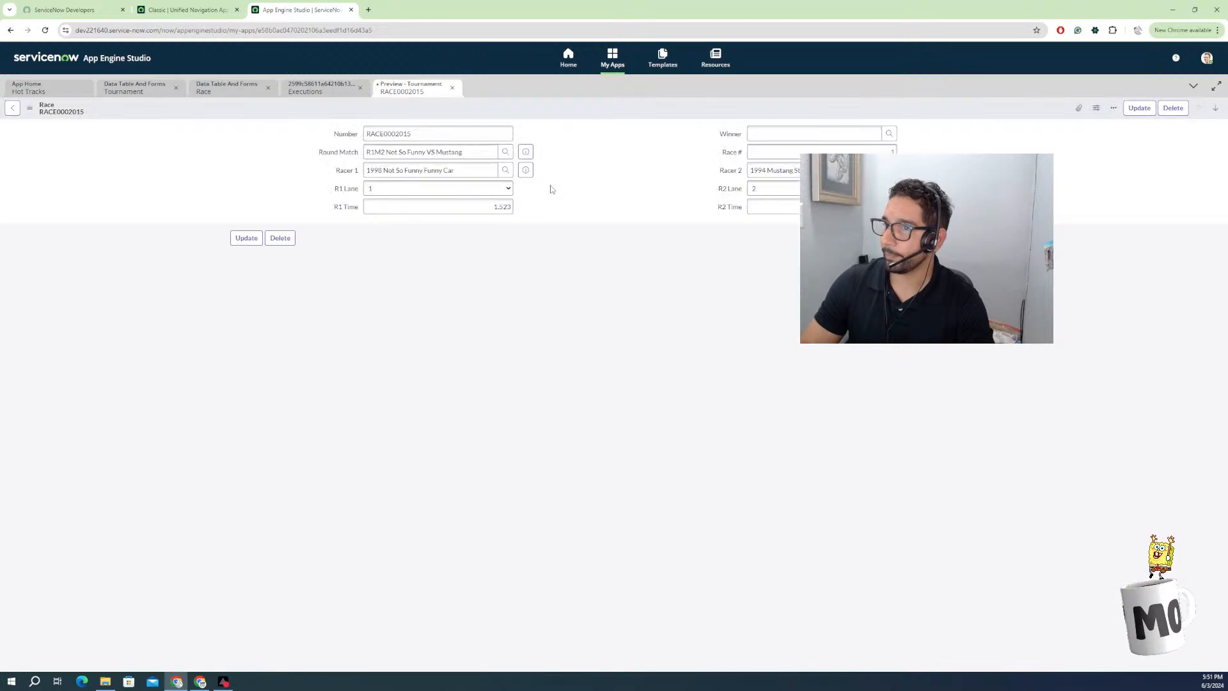
Reload race RACE0002015 to check its Winner, and return to its match record to review the win fields.
{"action": "right_click", "coordinate": [647, 112]}
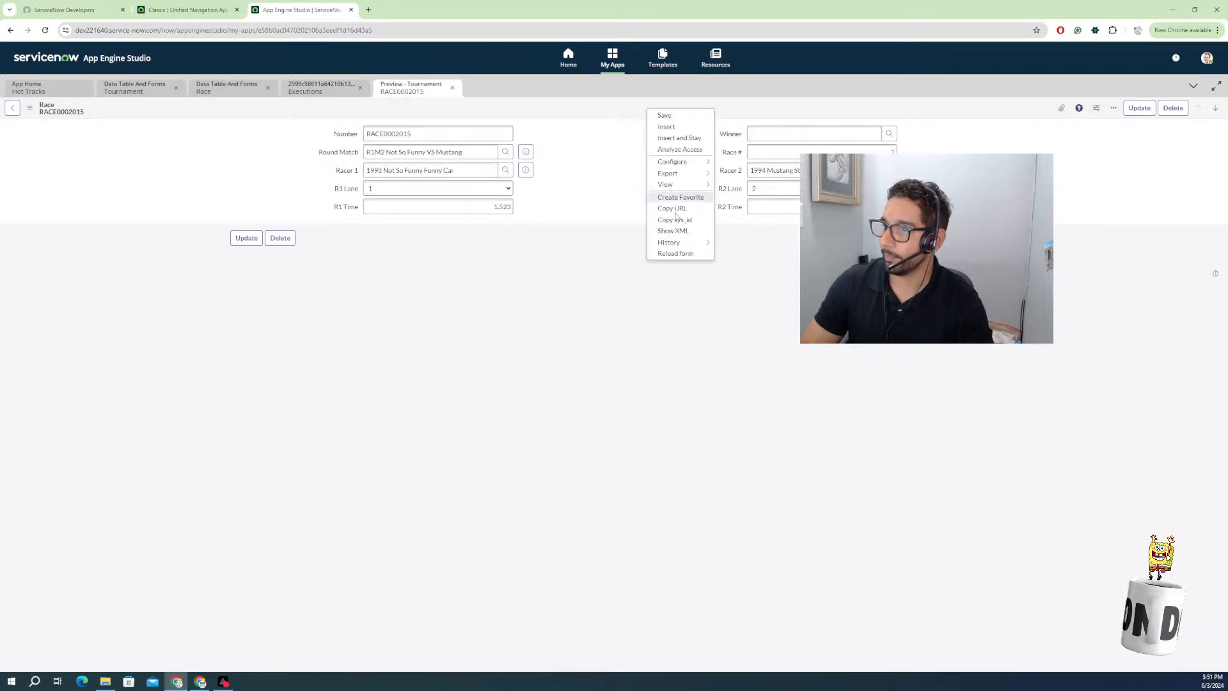
{"action": "left_click", "coordinate": [665, 254]}
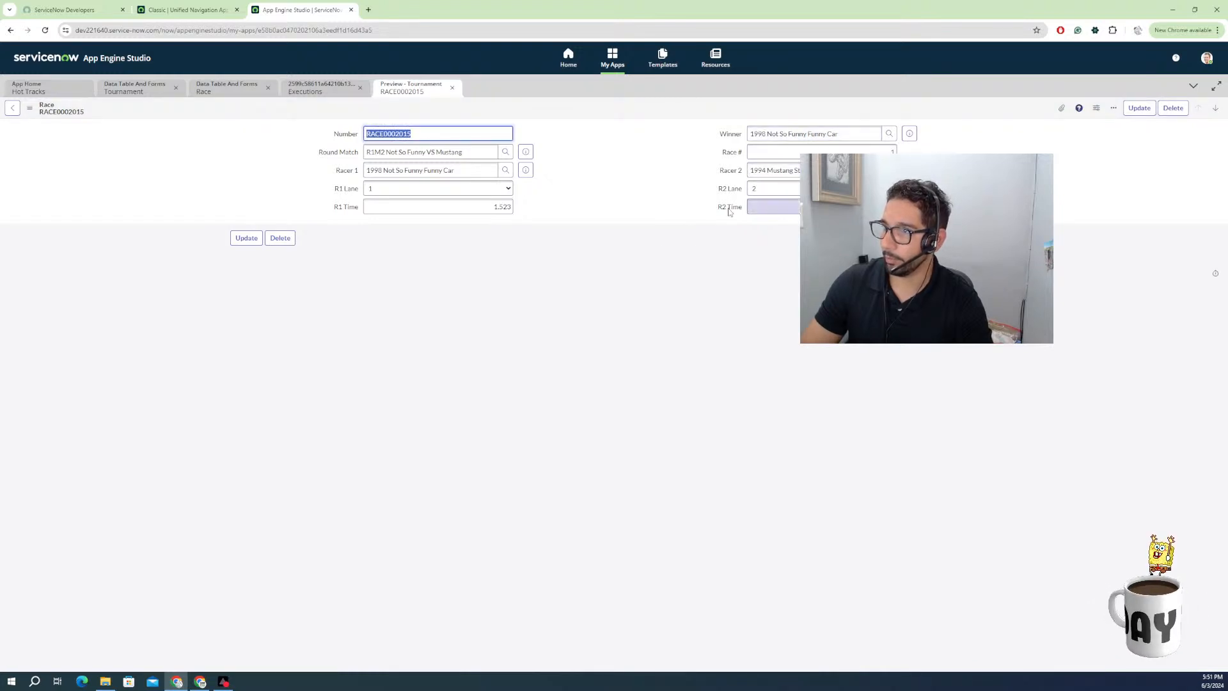
{"action": "left_click", "coordinate": [13, 108]}
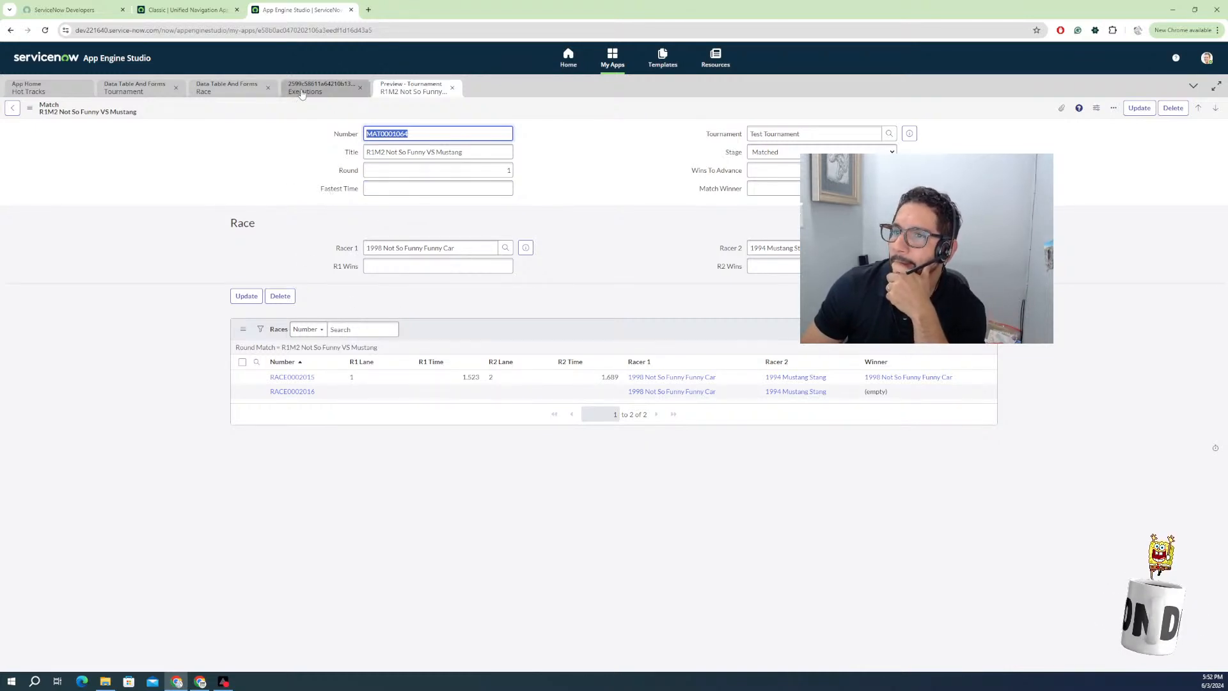
{"action": "left_click", "coordinate": [336, 89]}
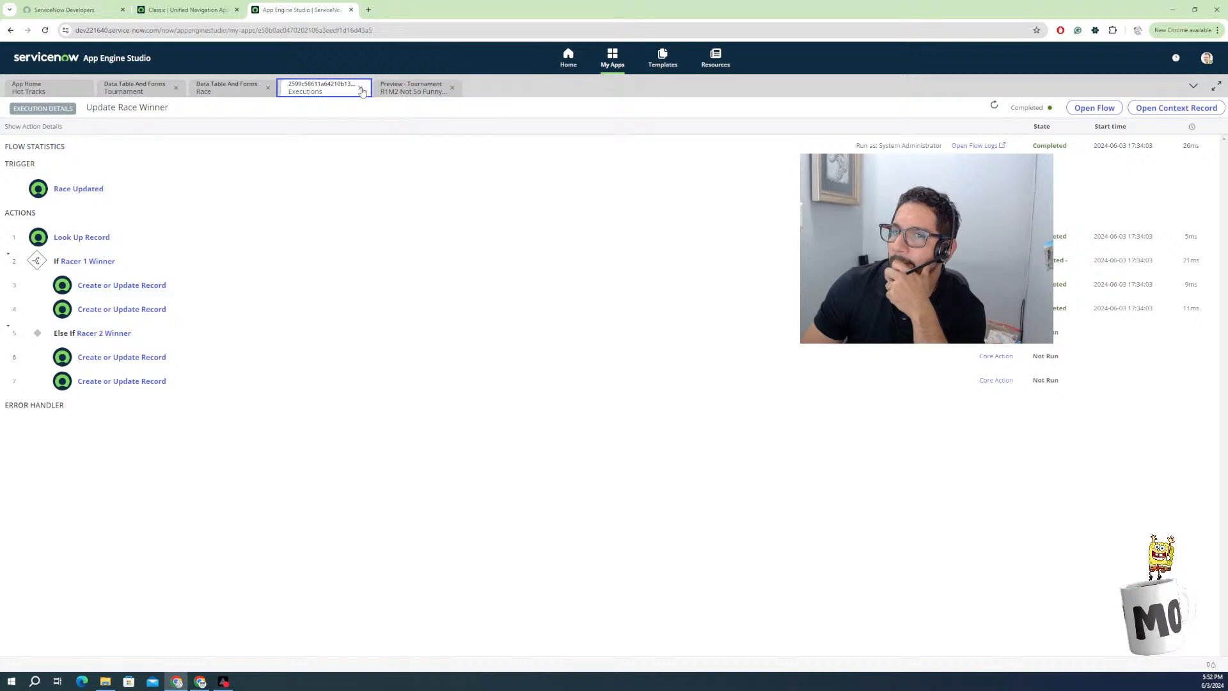
{"action": "left_click", "coordinate": [360, 88]}
{"action": "left_click", "coordinate": [229, 93]}
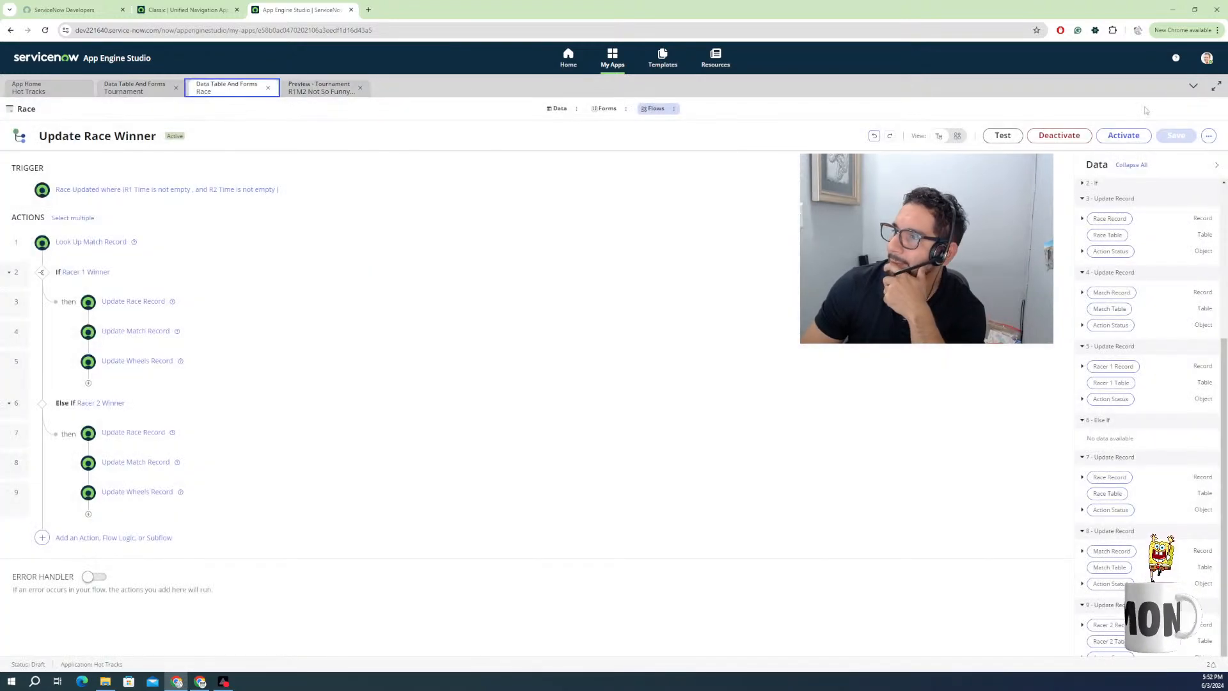
{"action": "left_click", "coordinate": [1208, 136]}
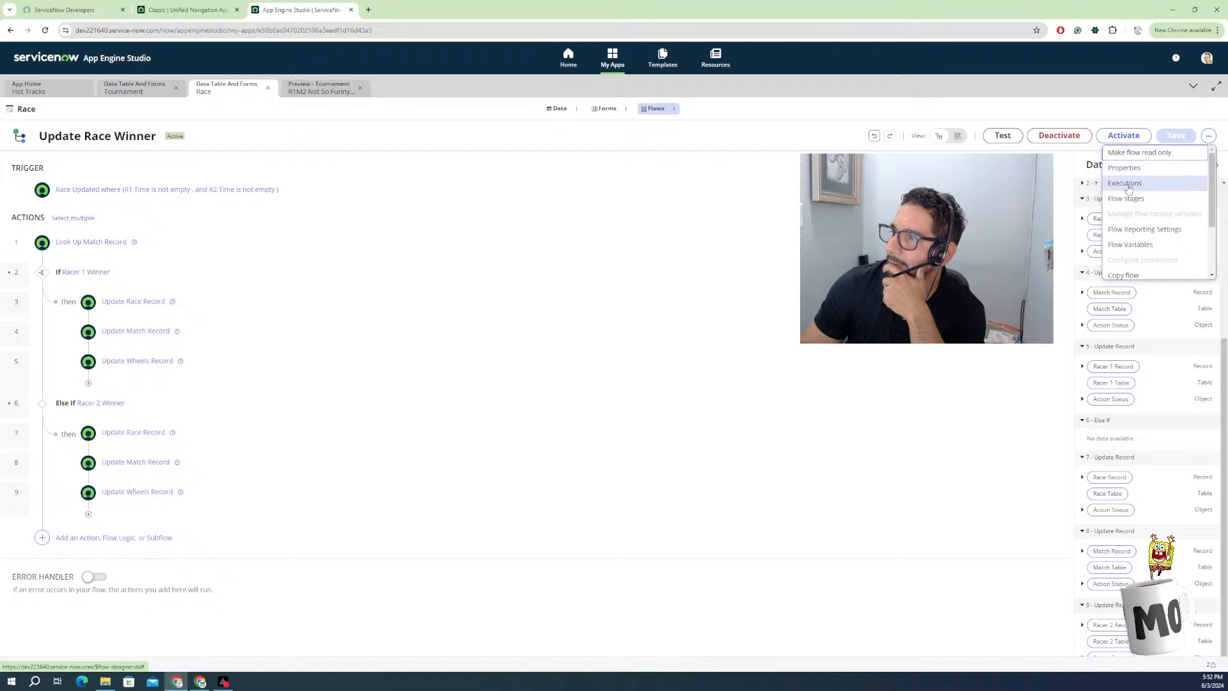
{"action": "left_click", "coordinate": [1124, 184]}
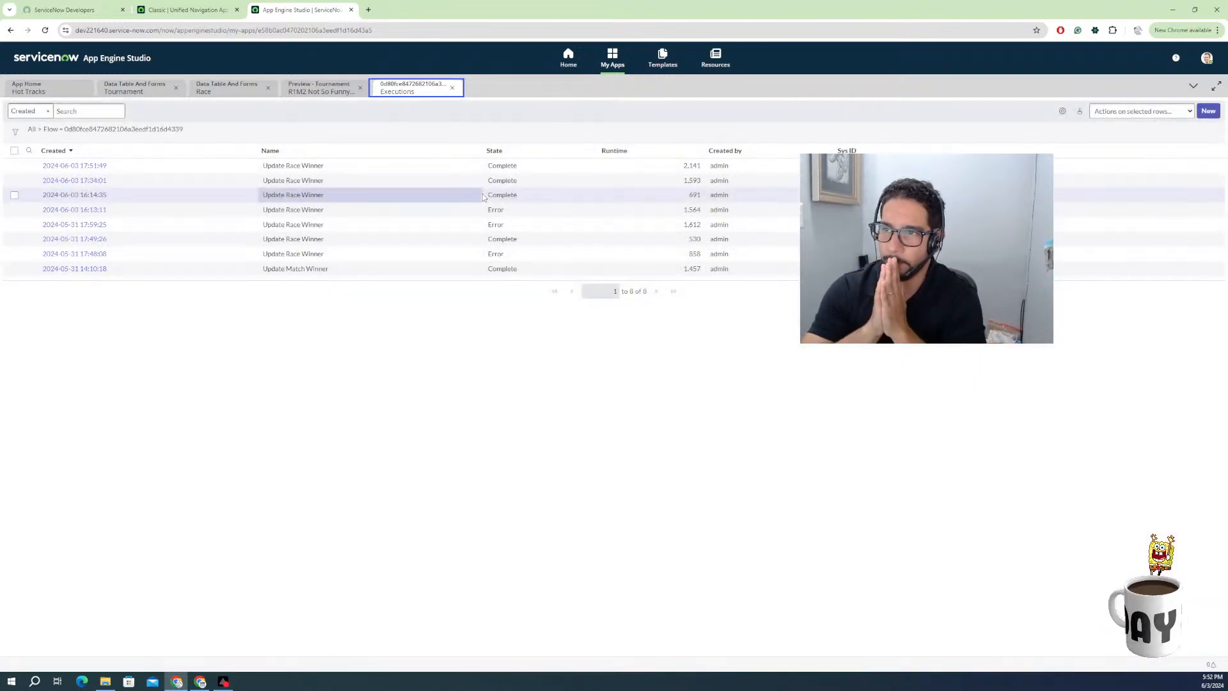
{"action": "left_click", "coordinate": [68, 166]}
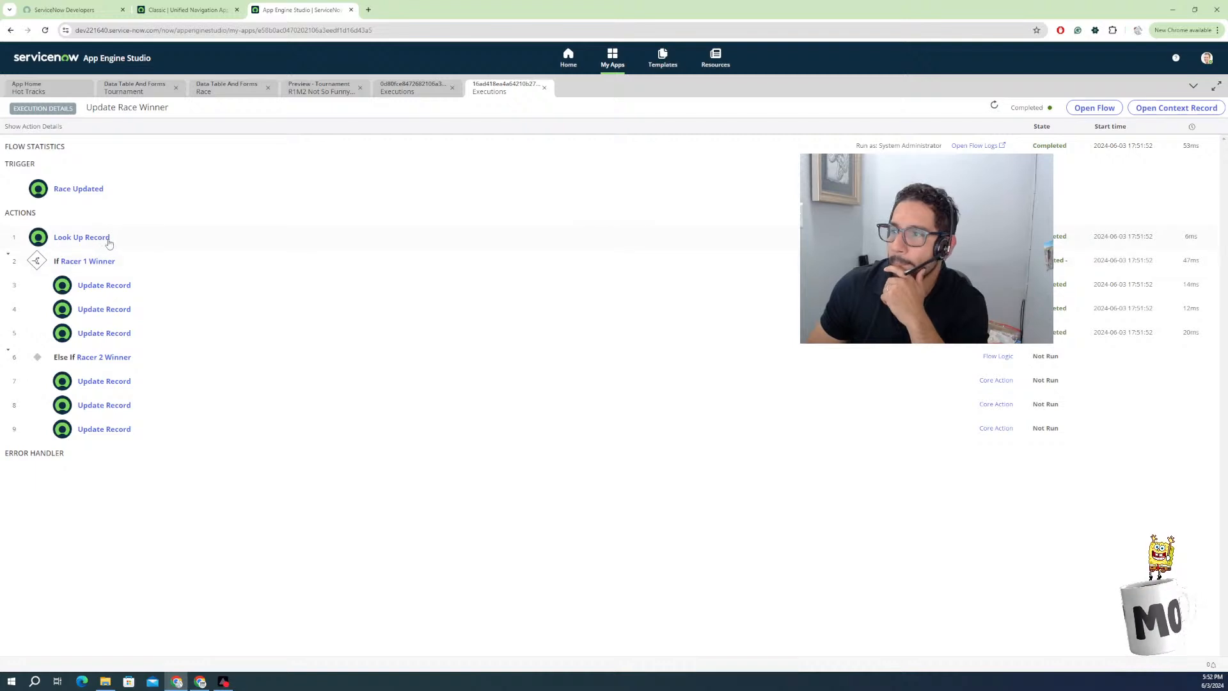
Expand the race and match Update Record actions under Racer 1 Winner and examine the runtime values of crc and r1_wins.
{"action": "left_click", "coordinate": [106, 283]}
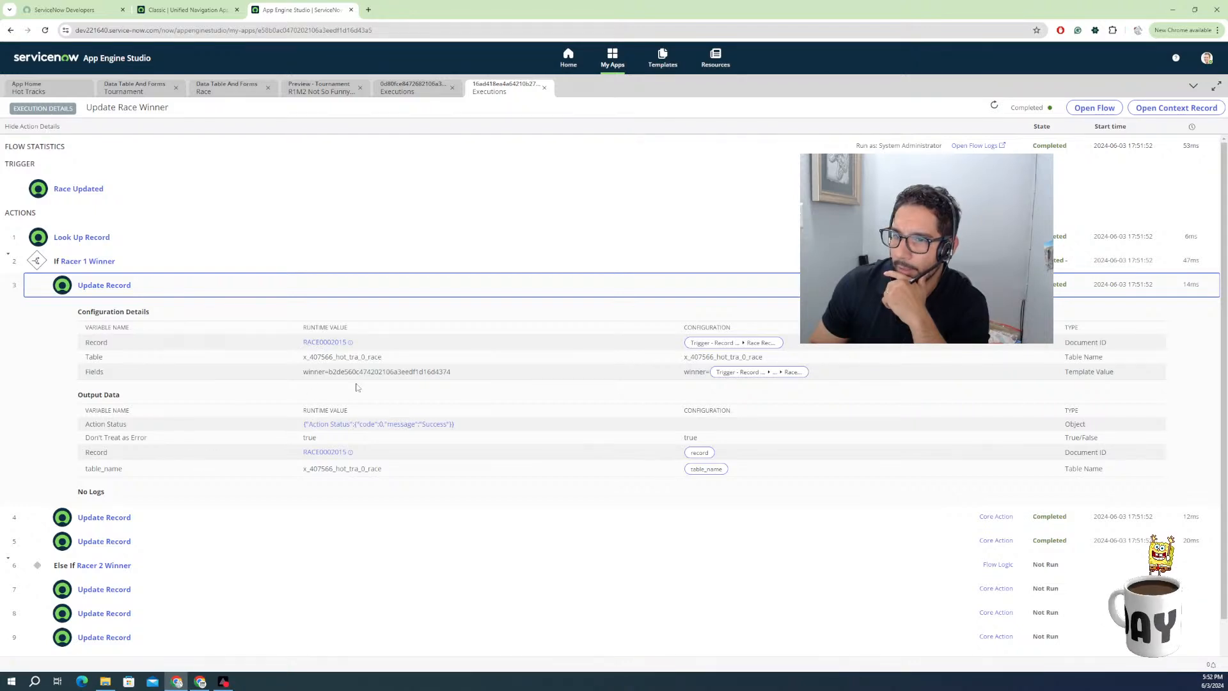
{"action": "left_click", "coordinate": [106, 515]}
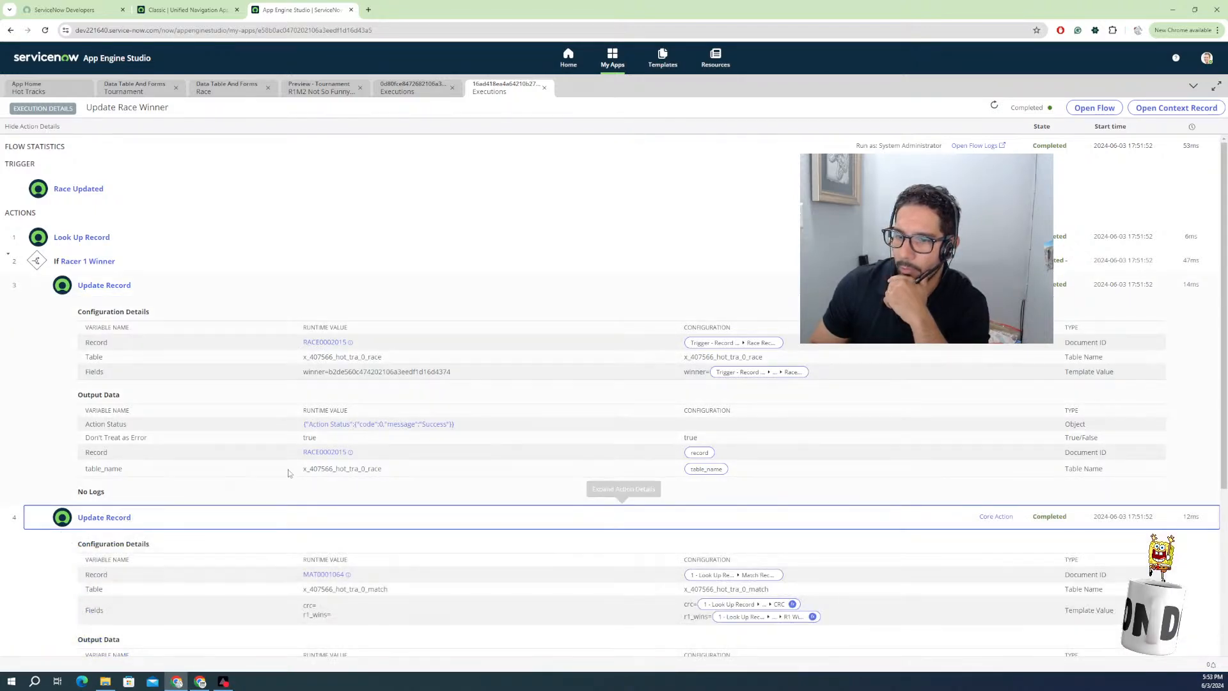
{"action": "scroll", "coordinate": [332, 503], "scroll_direction": "down", "scroll_amount": 1}
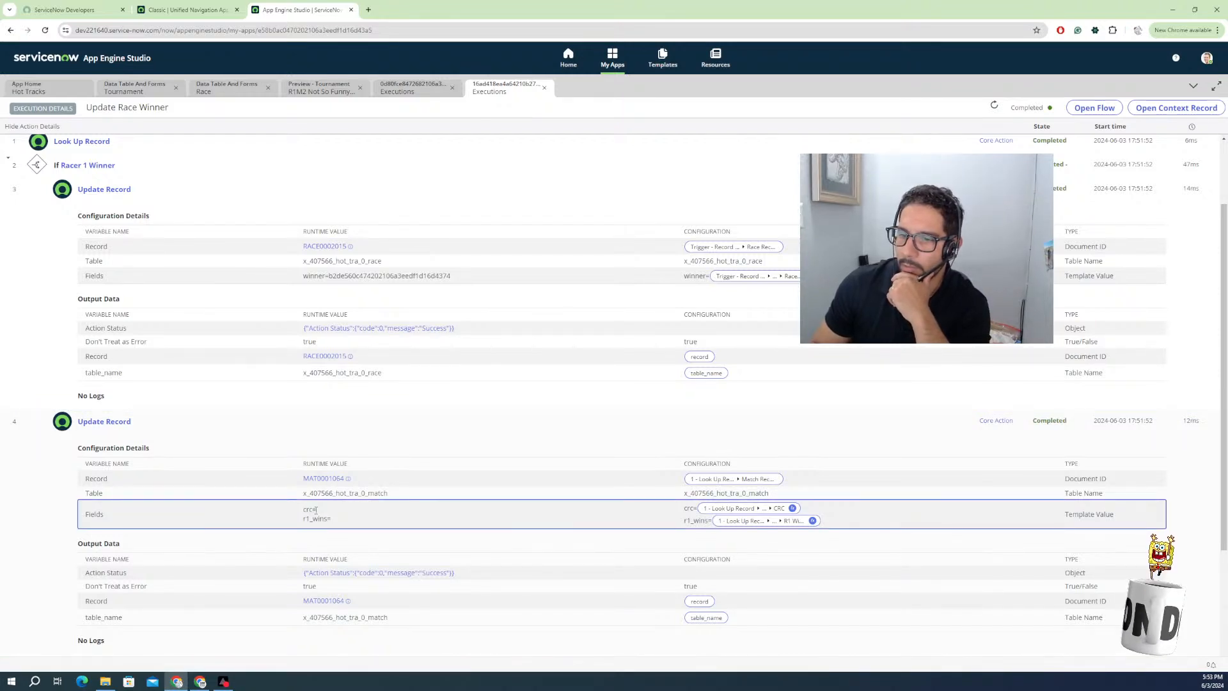
{"action": "left_click_drag", "start_coordinate": [318, 511], "coordinate": [295, 522]}
{"action": "left_click", "coordinate": [324, 513]}
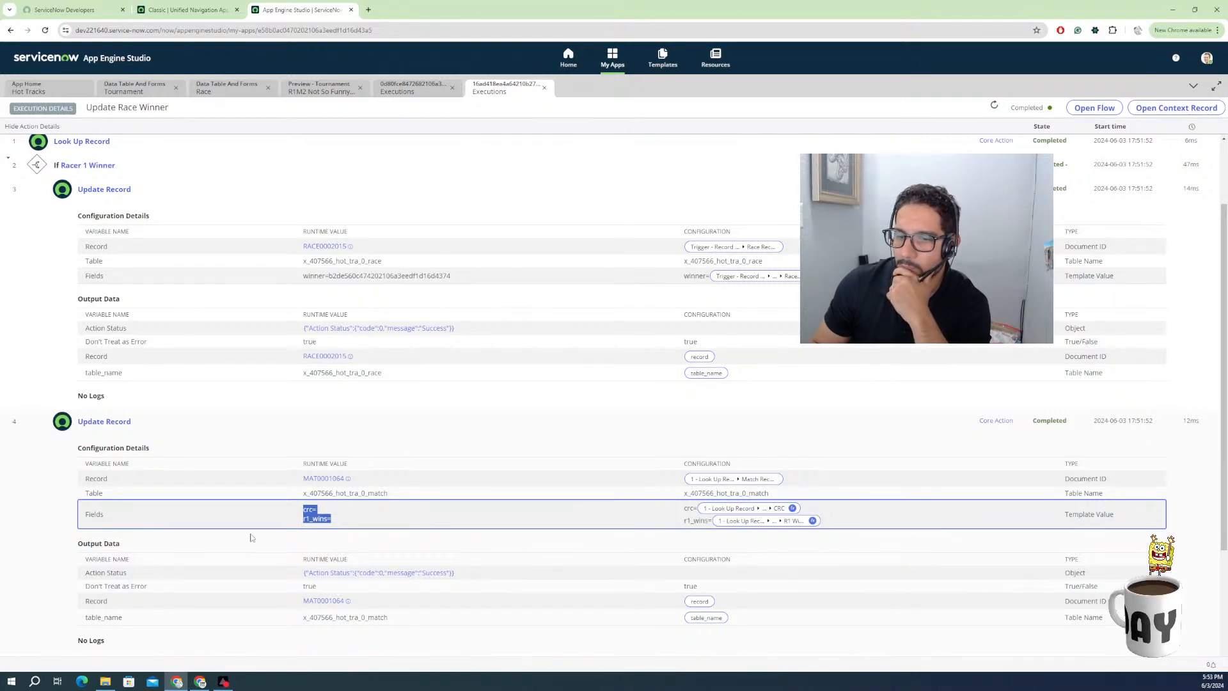
{"action": "left_click", "coordinate": [351, 521]}
{"action": "left_click_drag", "start_coordinate": [349, 521], "coordinate": [297, 516]}
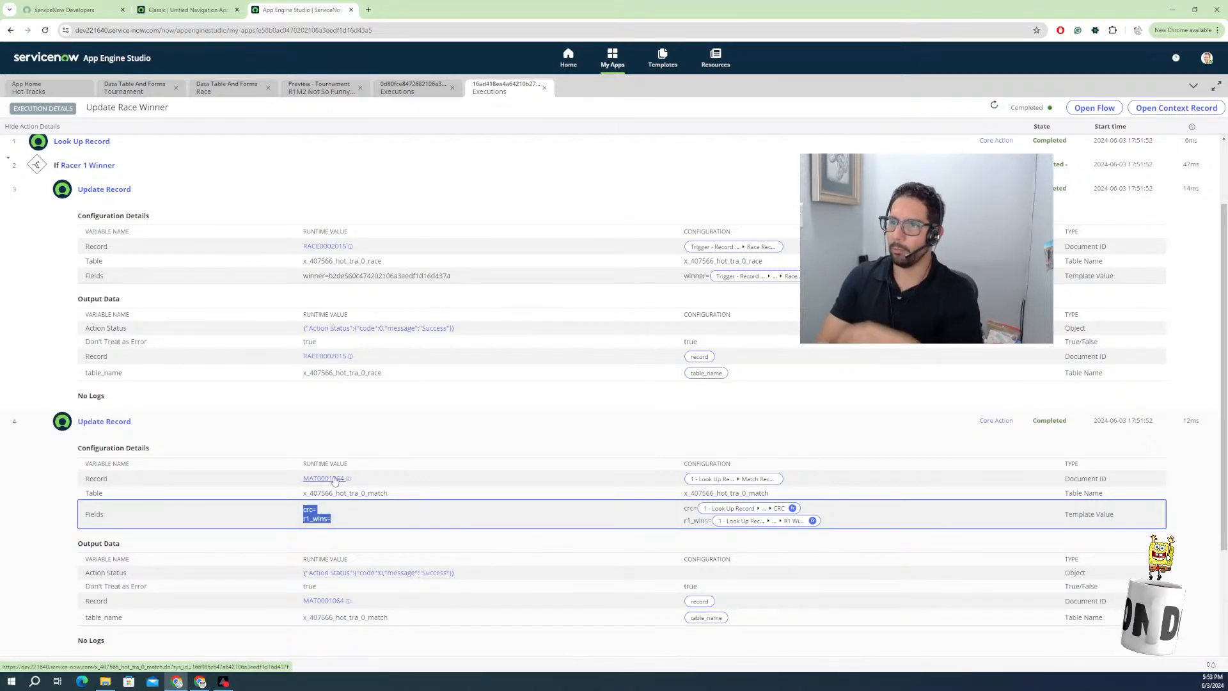
Compare the R1M2 Not So Funny VS Mustang match record with the record number and field values in the execution's match update action.
{"action": "left_click", "coordinate": [326, 89]}
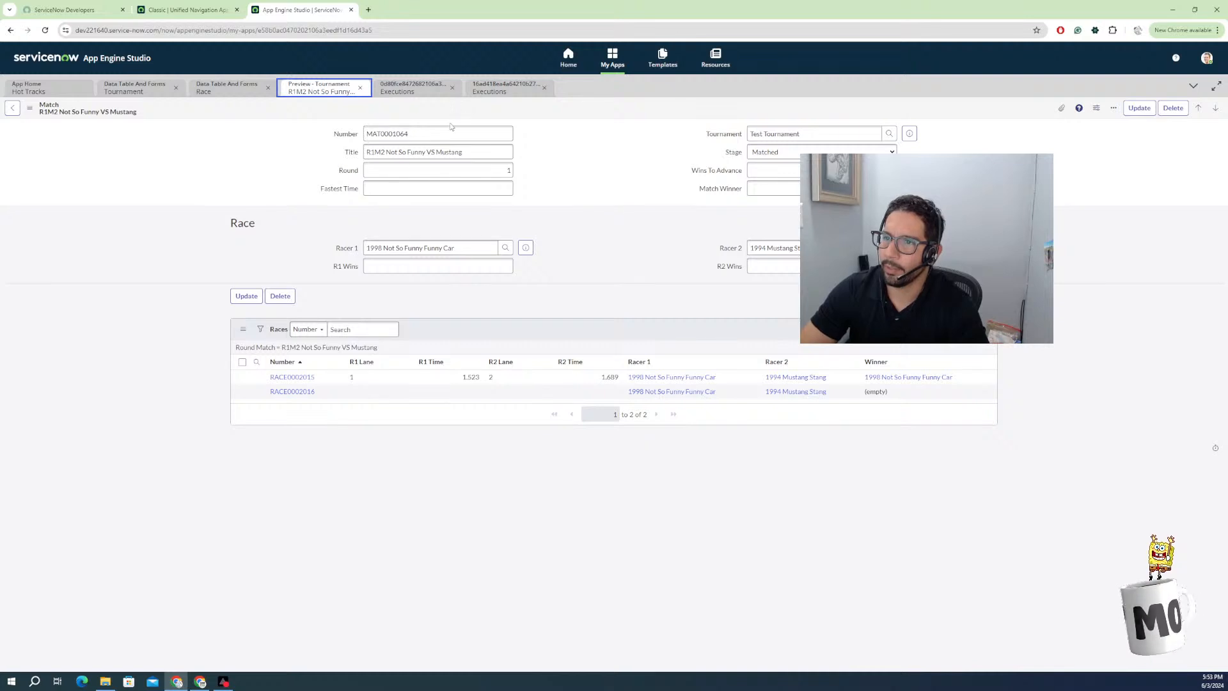
{"action": "left_click", "coordinate": [502, 88]}
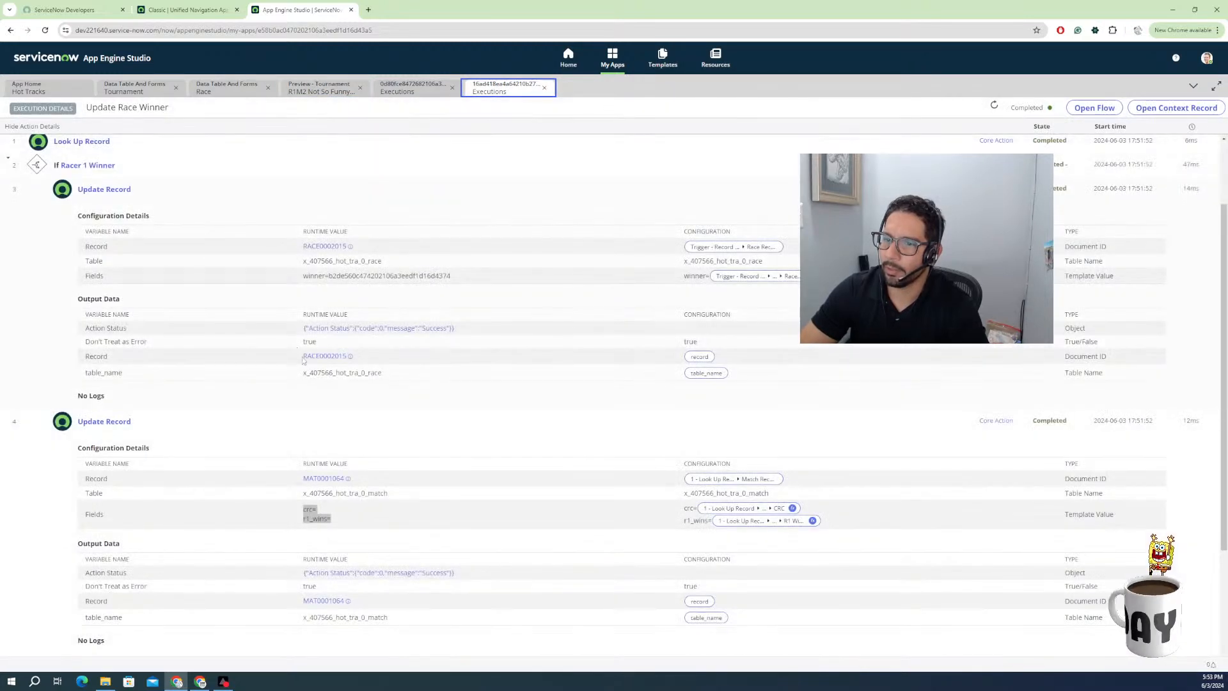
{"action": "mouse_move", "coordinate": [321, 512]}
{"action": "left_mouse_down"}
{"action": "mouse_move", "coordinate": [286, 510]}
{"action": "mouse_move", "coordinate": [334, 522]}
{"action": "mouse_move", "coordinate": [302, 527]}
{"action": "mouse_move", "coordinate": [300, 509]}
{"action": "left_mouse_up"}
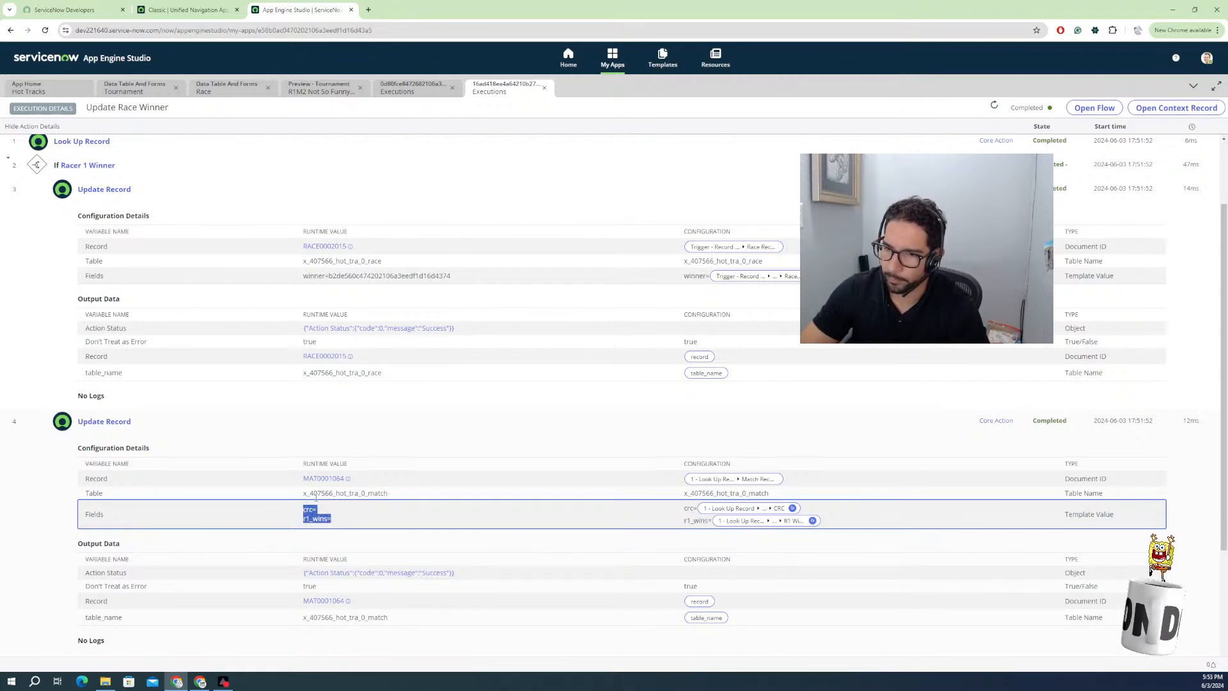
{"action": "left_click_drag", "start_coordinate": [347, 480], "coordinate": [304, 487]}
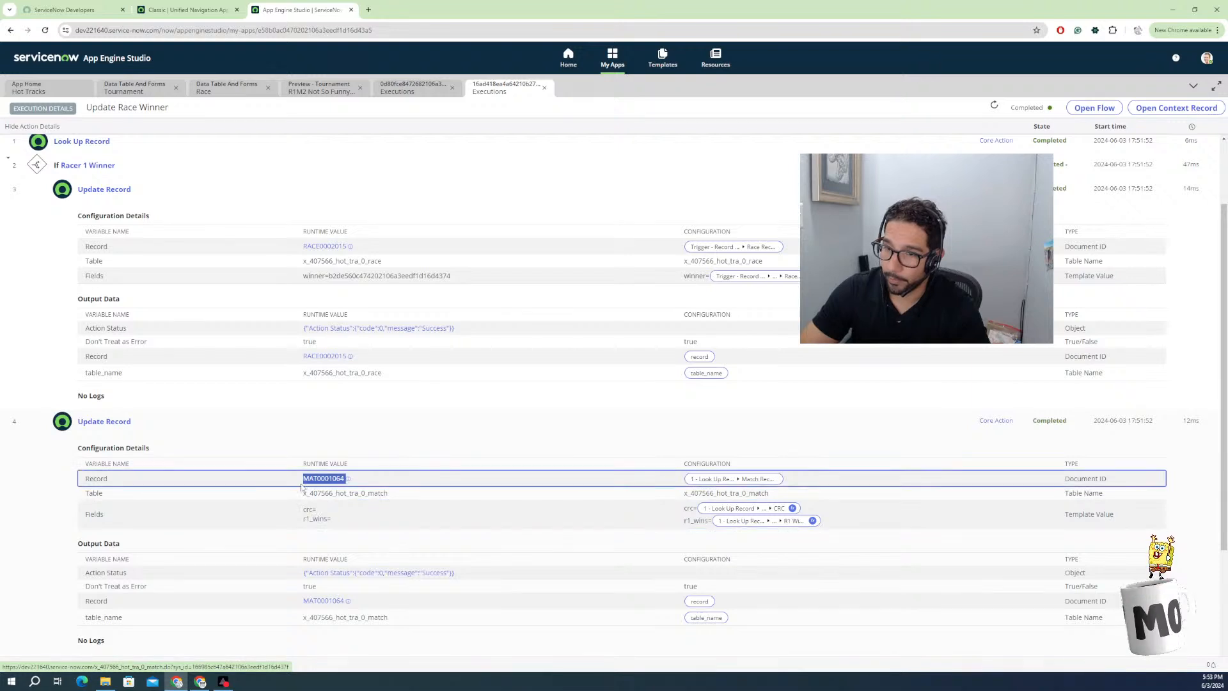